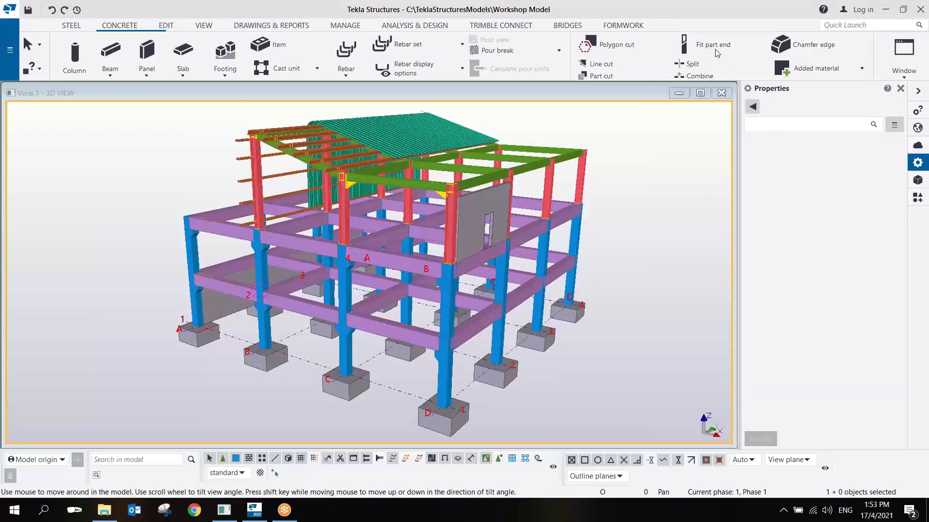
Examine the concrete frame, footings, steel columns, walls and roof cladding of the structure from all sides and close up
scroll(622, 261, "down", 5)
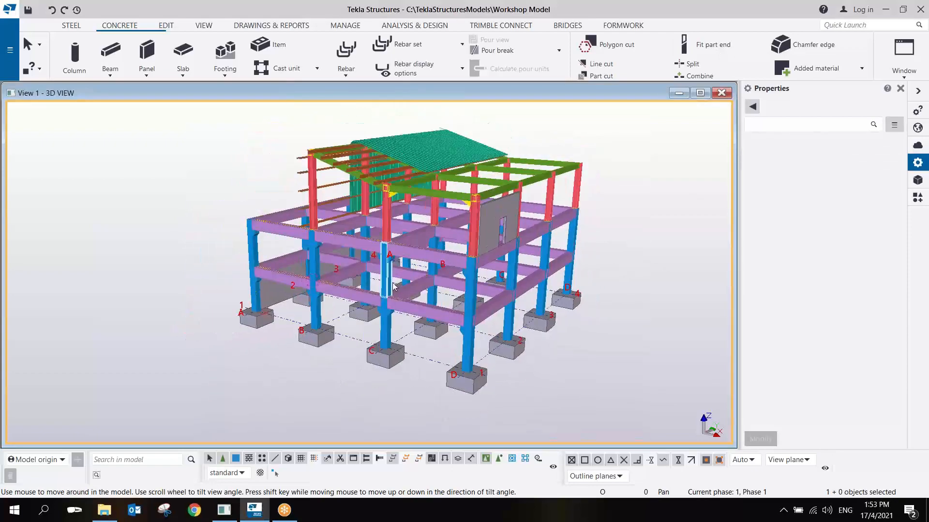
middle_click_drag(335, 285, 427, 286, "ctrl")
middle_click_drag(338, 264, 461, 285)
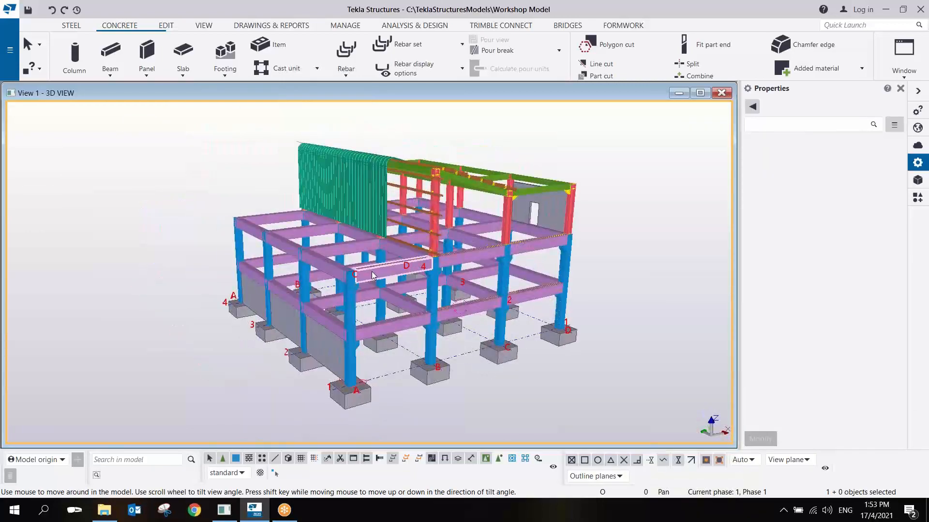
scroll(428, 280, "up", 5)
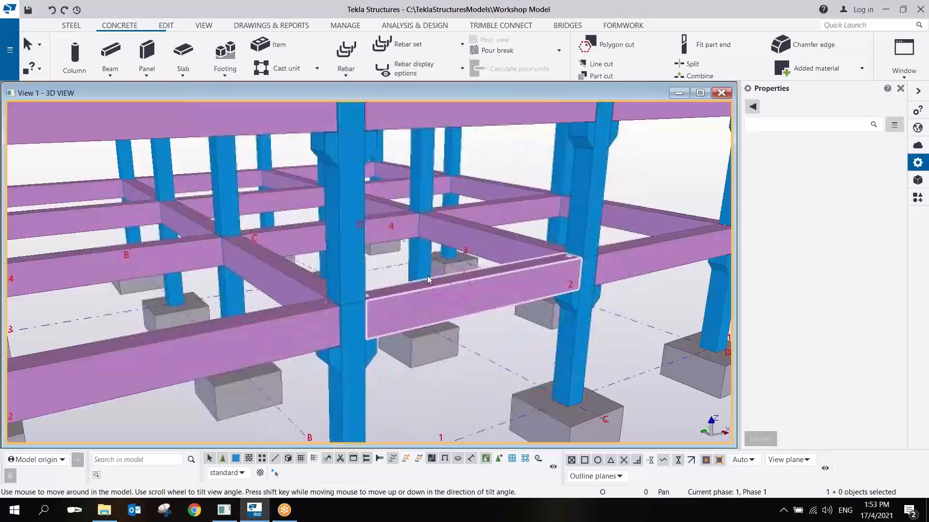
scroll(426, 272, "down", 10)
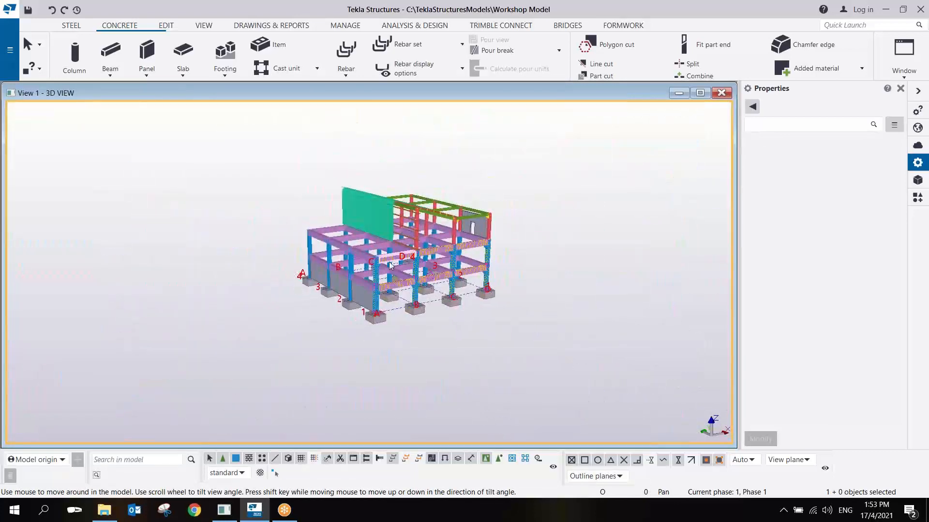
scroll(389, 265, "up", 3)
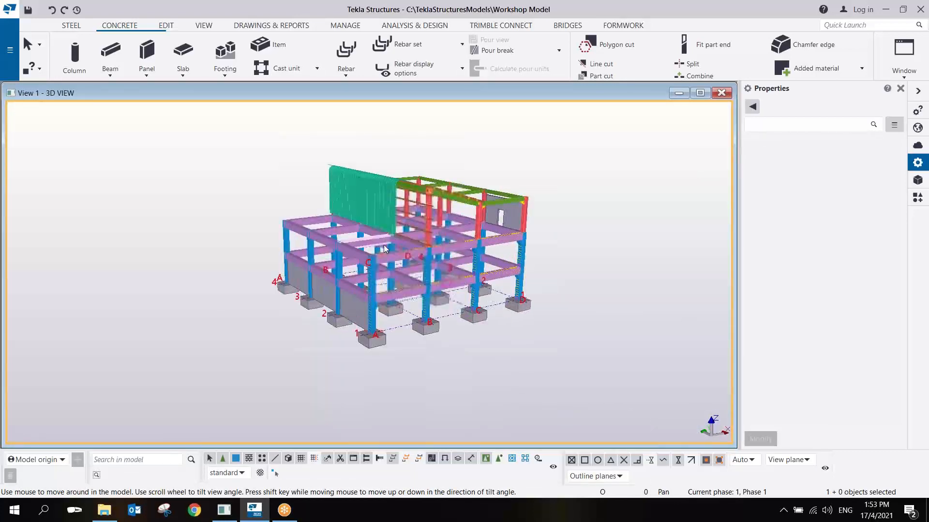
scroll(384, 248, "up", 5)
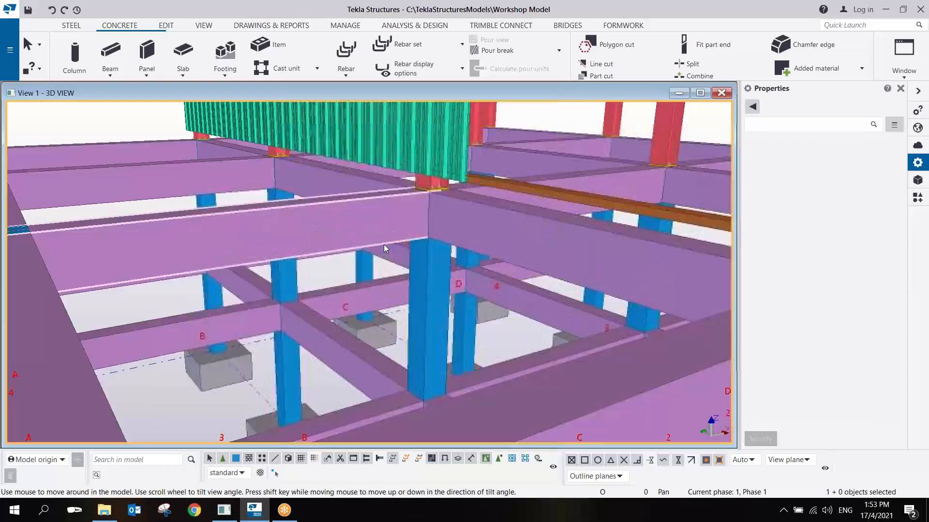
scroll(384, 247, "down", 5)
middle_click_drag(416, 254, 479, 249, "ctrl")
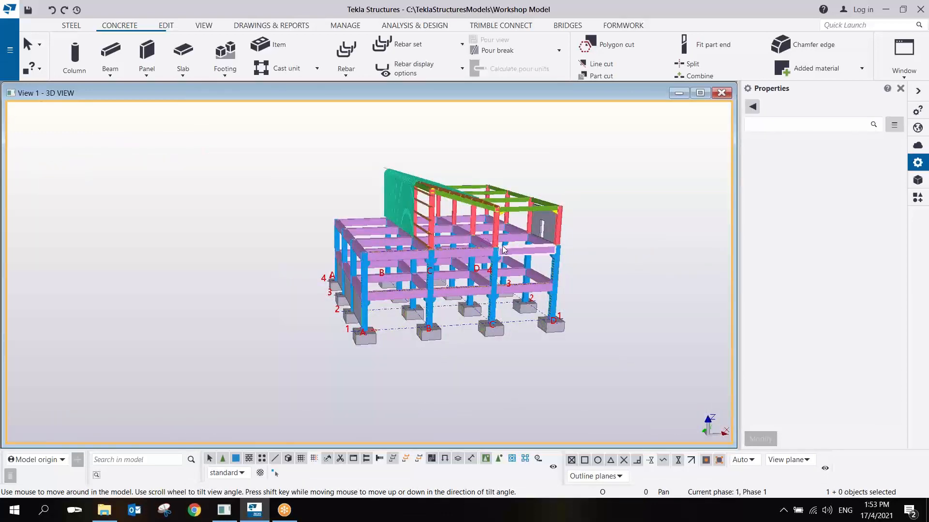
middle_click_drag(504, 261, 385, 265, "ctrl")
scroll(385, 266, "up", 2)
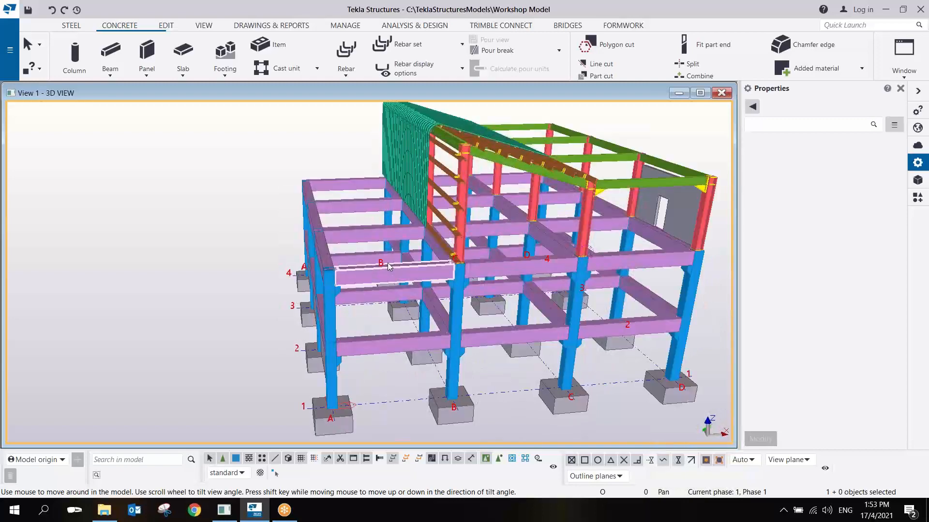
scroll(386, 243, "up", 2)
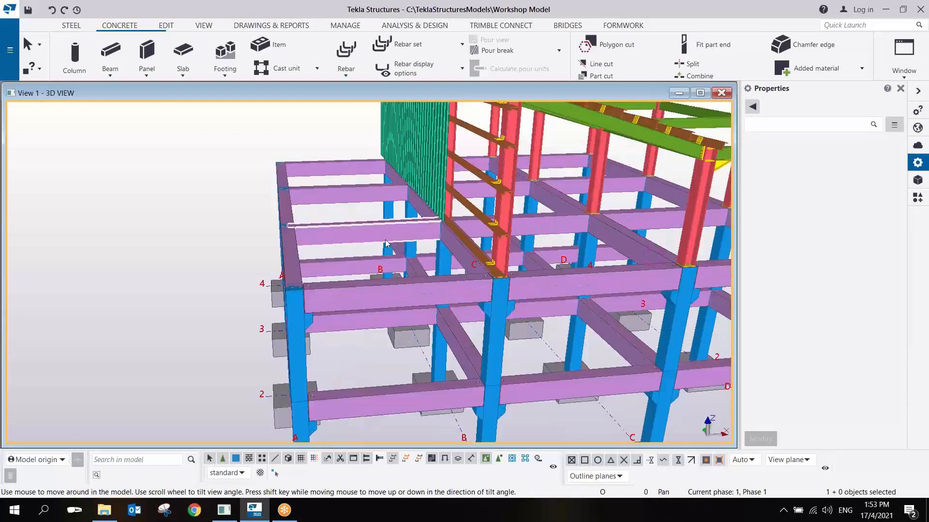
middle_click_drag(384, 246, 537, 245, "ctrl")
middle_click_drag(388, 256, 506, 232)
scroll(505, 233, "down", 3)
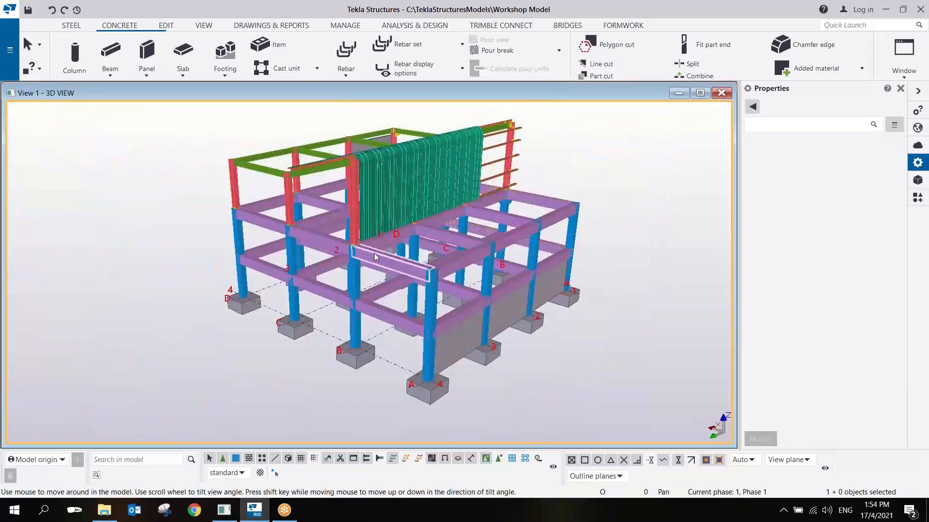
middle_click_drag(379, 248, 415, 247, "ctrl")
scroll(416, 247, "up", 2)
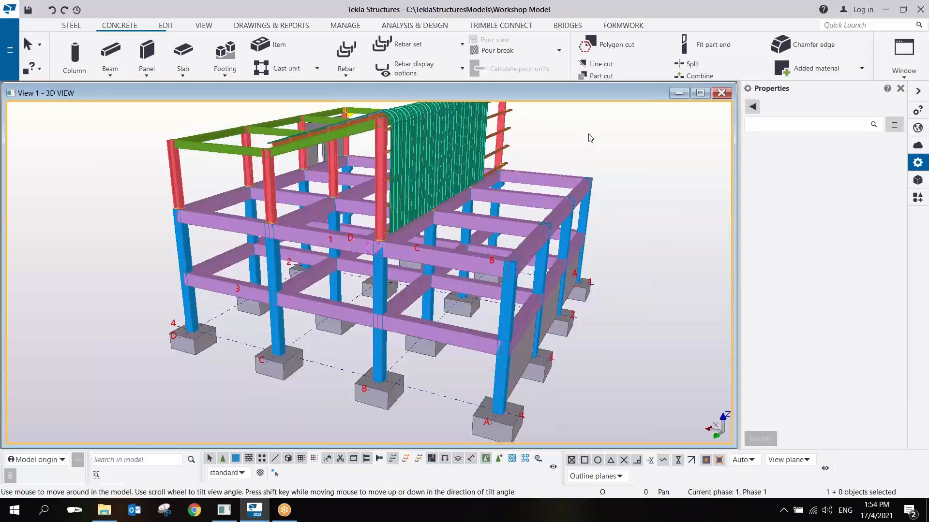
Create a horizontal clip plane on the top face of the upper-floor beams and lower it to cut through the footings
right_click(652, 131)
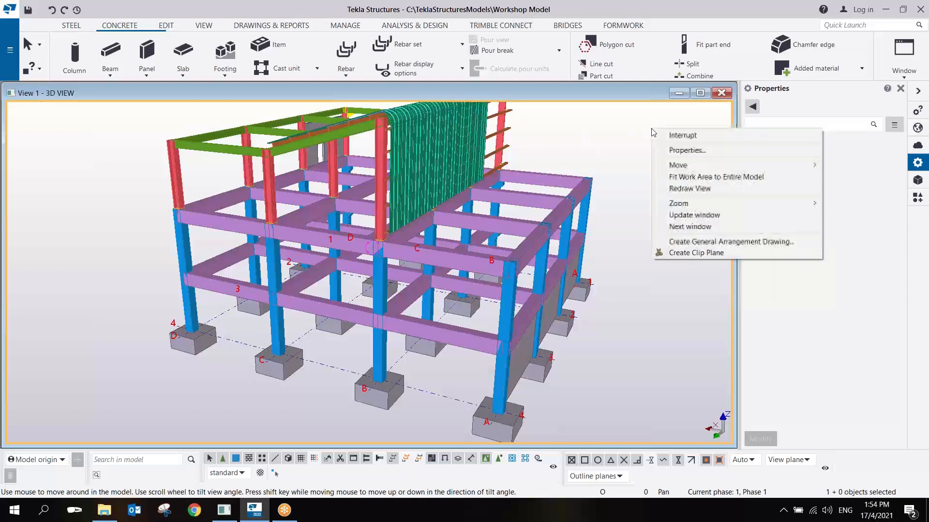
left_click(684, 253)
scroll(510, 256, "up", 4)
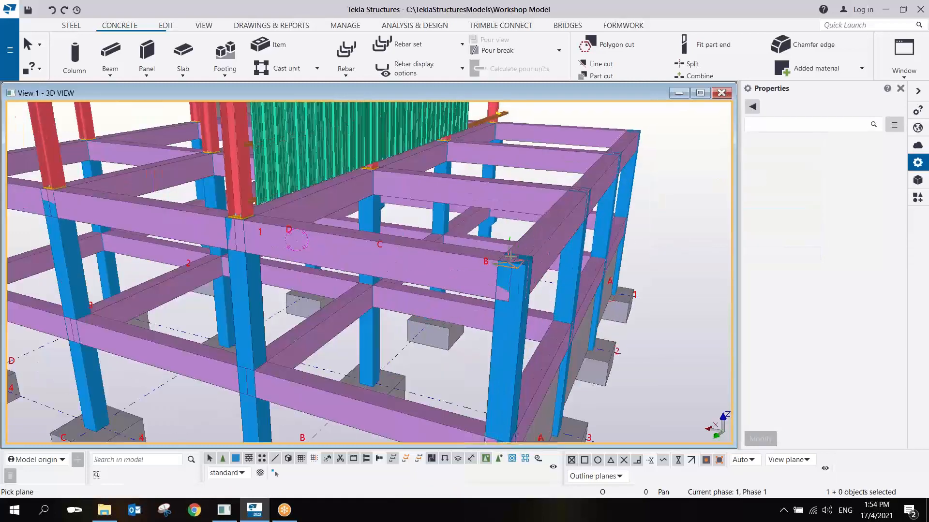
left_click(540, 228)
scroll(540, 228, "down", 5)
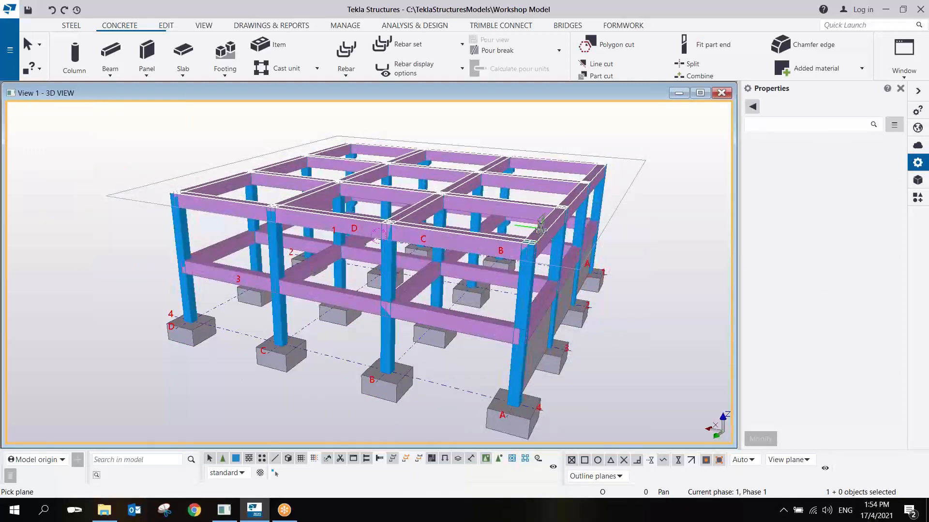
left_click_drag(540, 228, 528, 383)
Examine the reinforcement inside the cut footings, close up and across the whole foundation grid
middle_click_drag(503, 245, 245, 243, "ctrl")
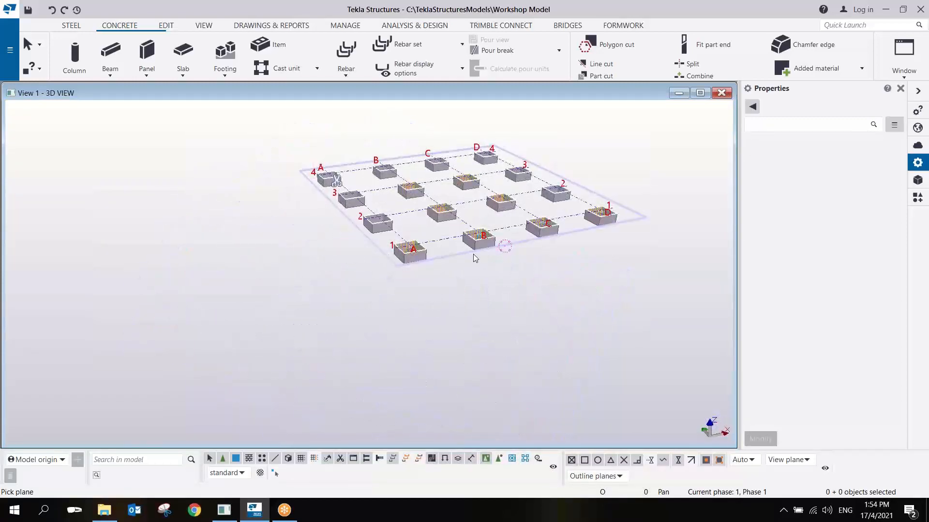
scroll(493, 226, "up", 10)
scroll(438, 268, "down", 3)
middle_click_drag(331, 345, 352, 363, "ctrl")
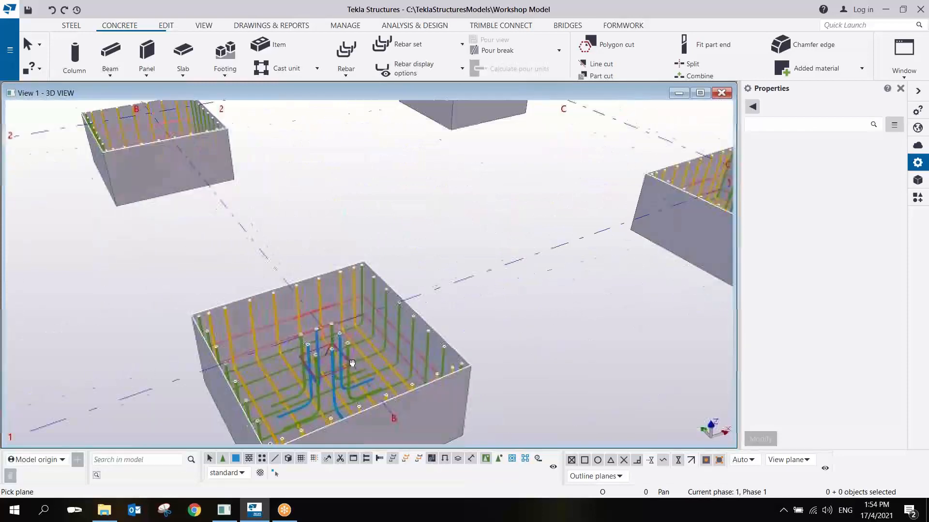
scroll(352, 363, "down", 8)
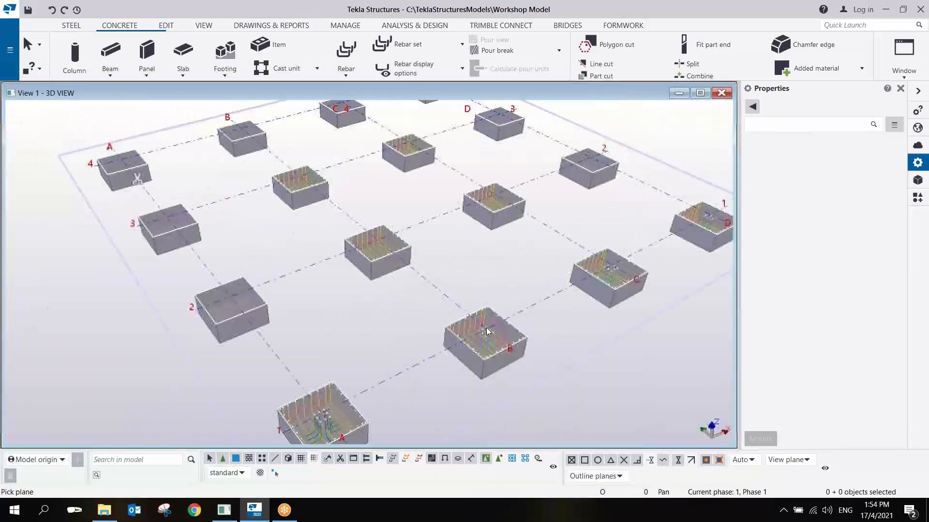
scroll(486, 328, "down", 4)
middle_click_drag(410, 296, 610, 280, "ctrl")
scroll(349, 374, "up", 1)
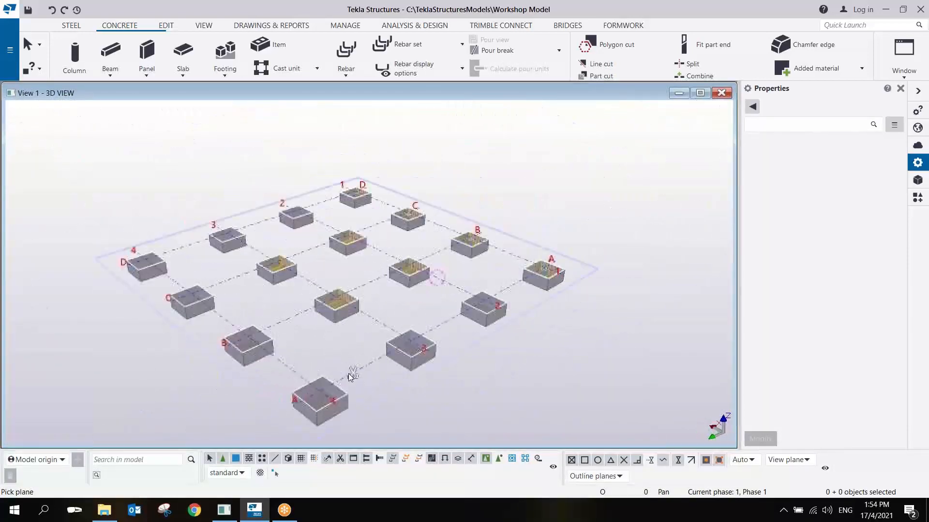
Raise the horizontal clip plane from the footings to just below the upper-floor beams, cutting through the column tops
left_click_drag(353, 375, 396, 254)
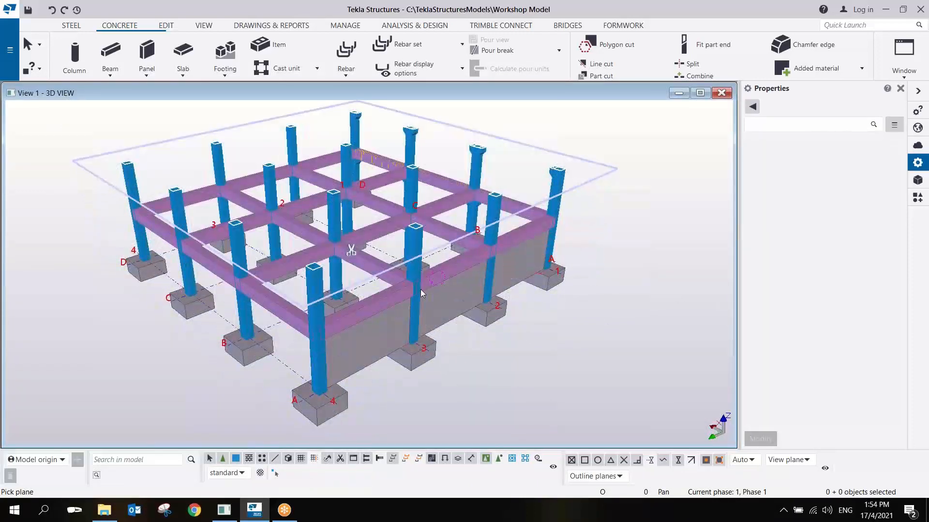
middle_click_drag(420, 289, 394, 322, "ctrl")
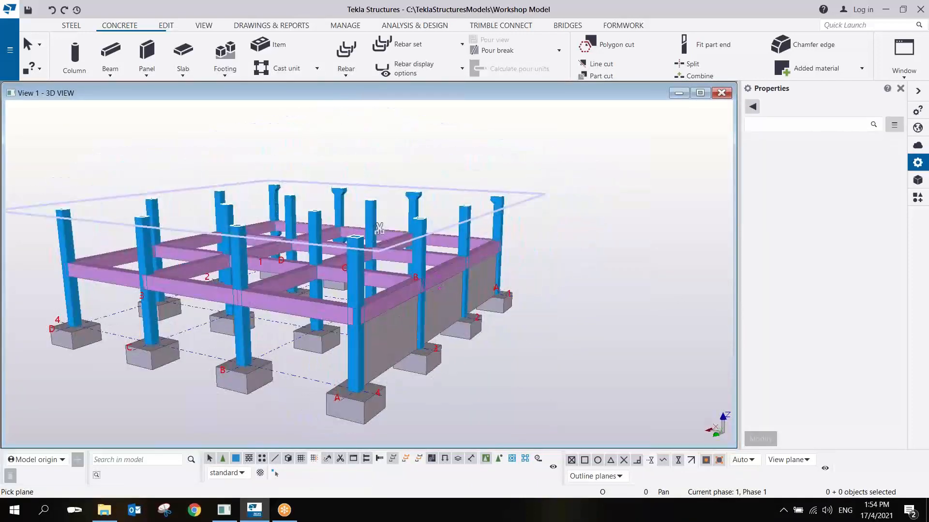
scroll(390, 329, "up", 5)
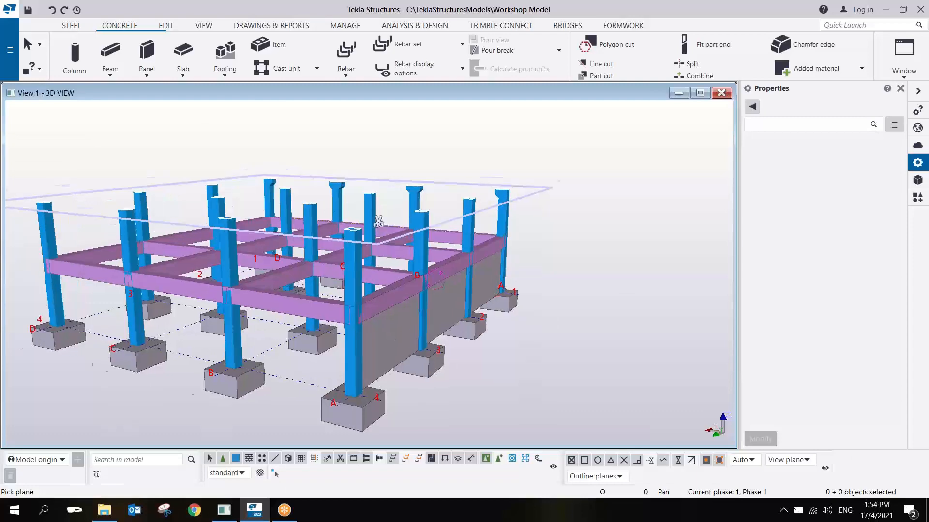
Add a vertical clip plane on the face of the concrete wall along grid line A and shift its cutting position
left_click(391, 328)
scroll(398, 328, "down", 5)
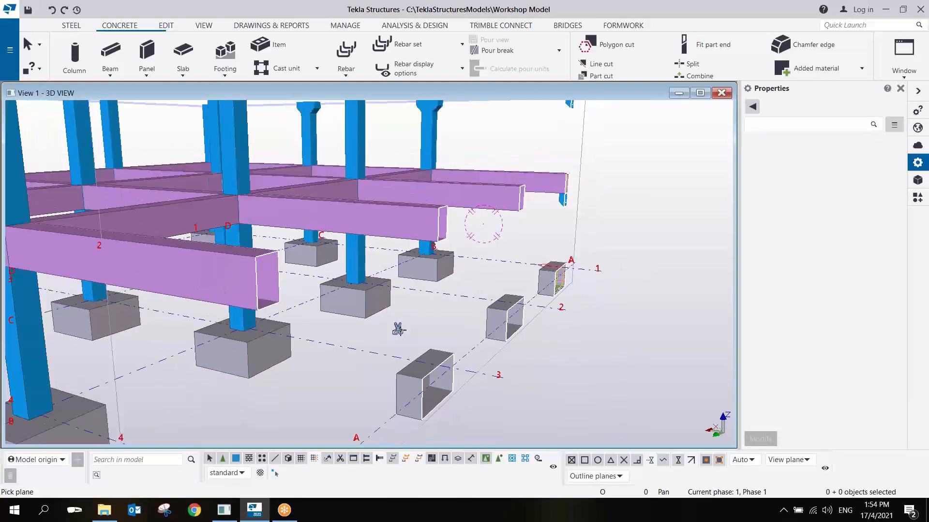
mouse_move(400, 328)
left_mouse_down()
mouse_move(242, 304)
mouse_move(404, 331)
left_mouse_up()
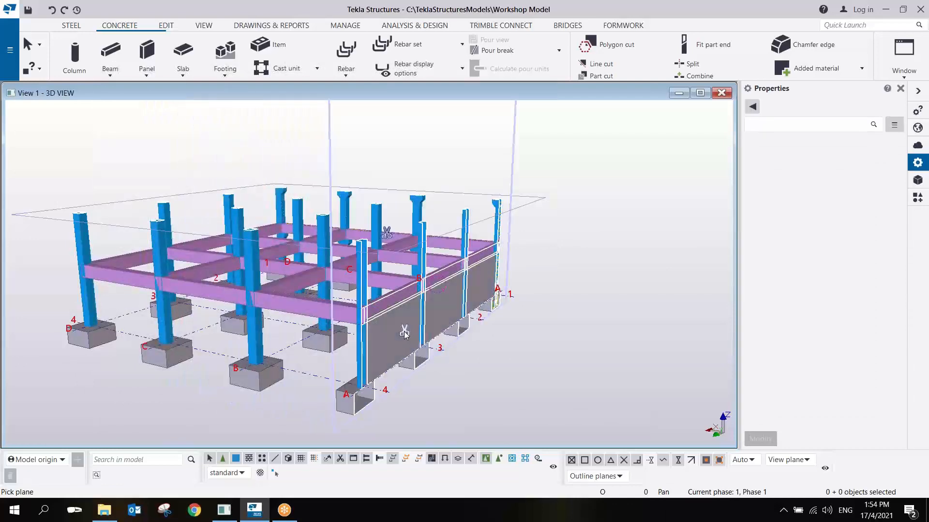
Delete the vertical and horizontal clip planes and end the clip plane command
key("Delete")
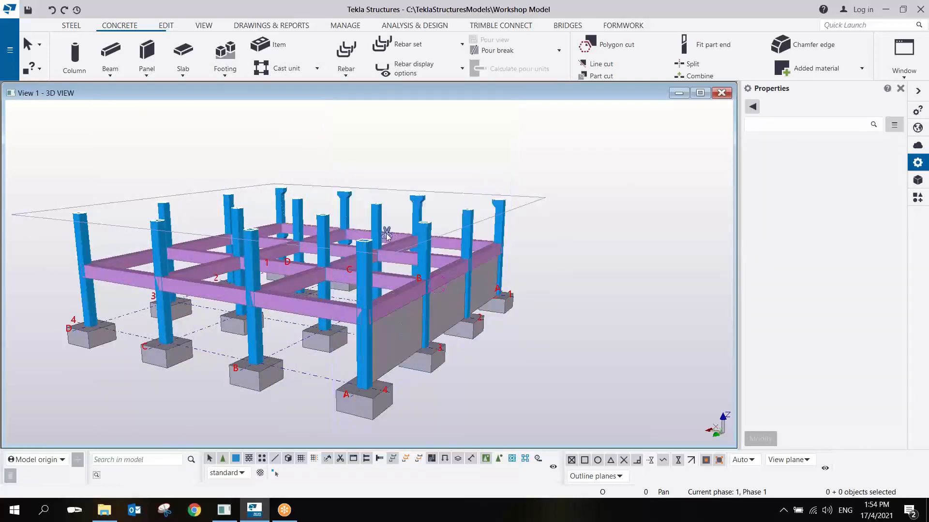
left_click(387, 234)
key("Delete")
scroll(392, 268, "down", 2)
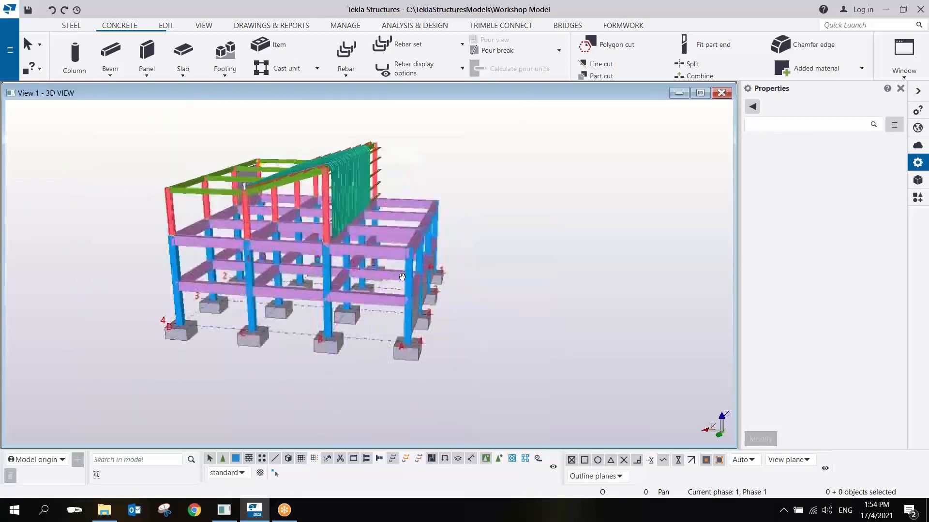
middle_click_drag(401, 277, 295, 276, "ctrl")
middle_click_drag(362, 262, 443, 274, "ctrl")
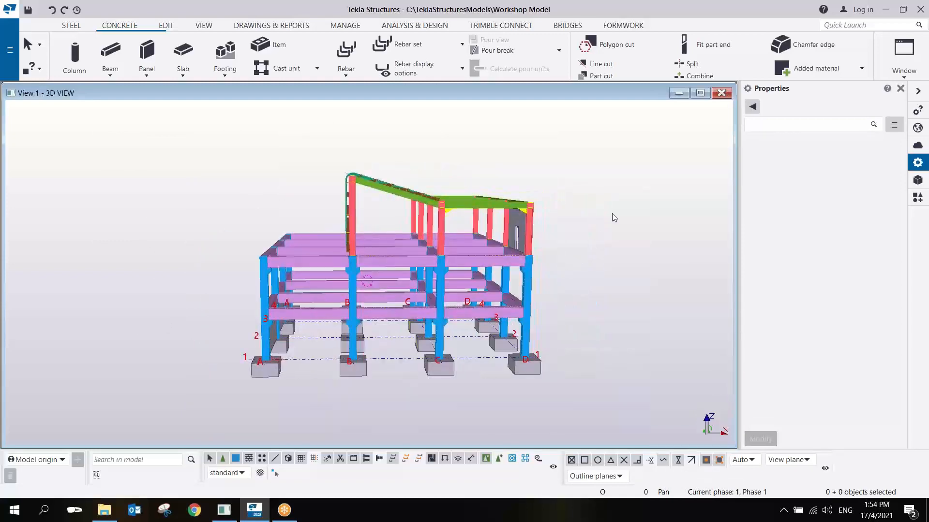
right_click(601, 184)
left_click(625, 192)
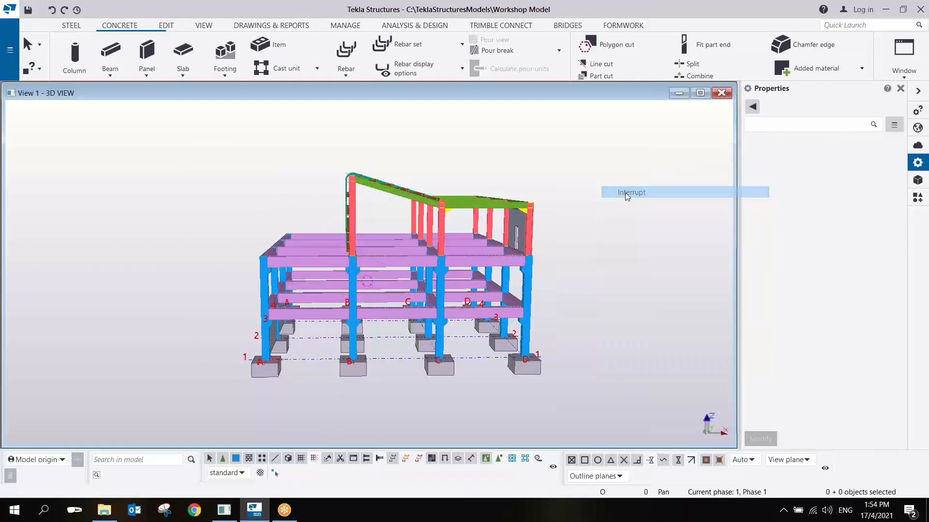
Open the properties of the 3D view, move the dialog clear of the model, and view the structure in perspective
double_click(626, 192)
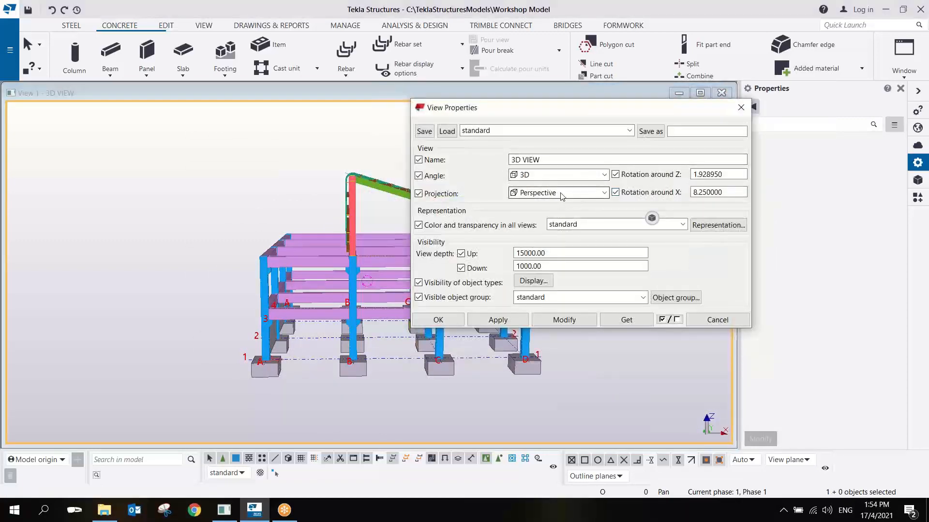
left_click_drag(639, 108, 783, 116)
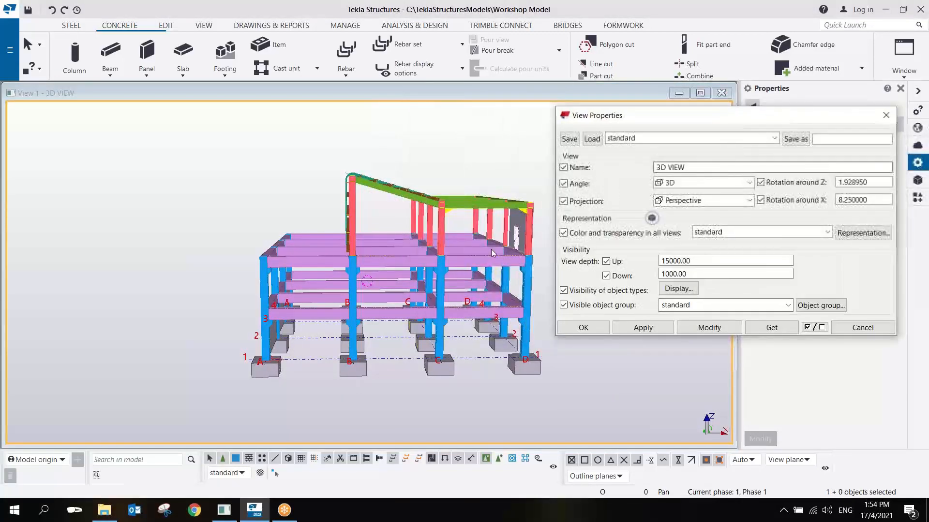
middle_click_drag(416, 275, 409, 219)
scroll(385, 286, "up", 2)
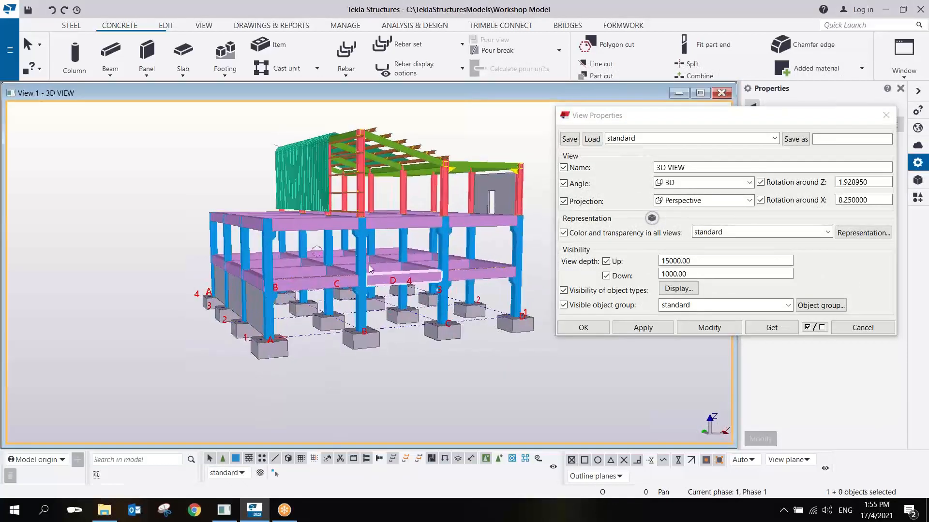
middle_click_drag(386, 286, 376, 305)
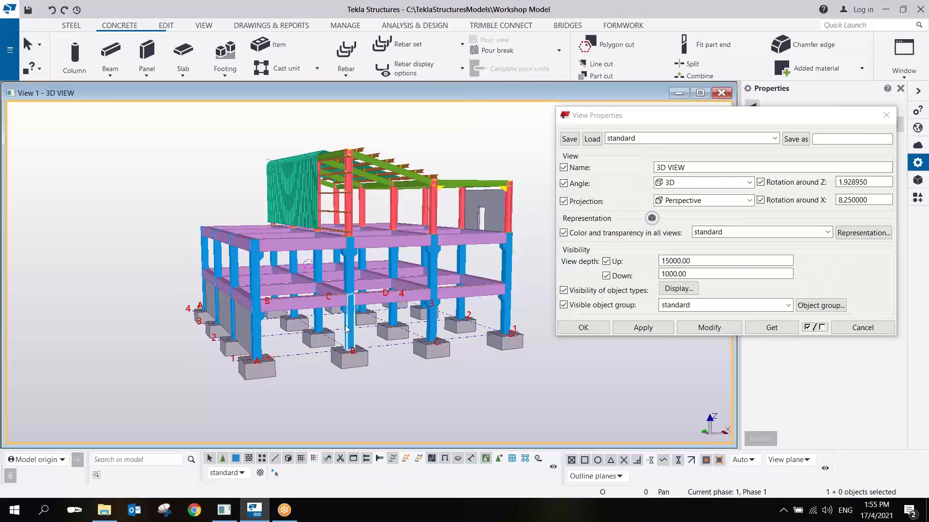
middle_click_drag(343, 338, 345, 338, "ctrl")
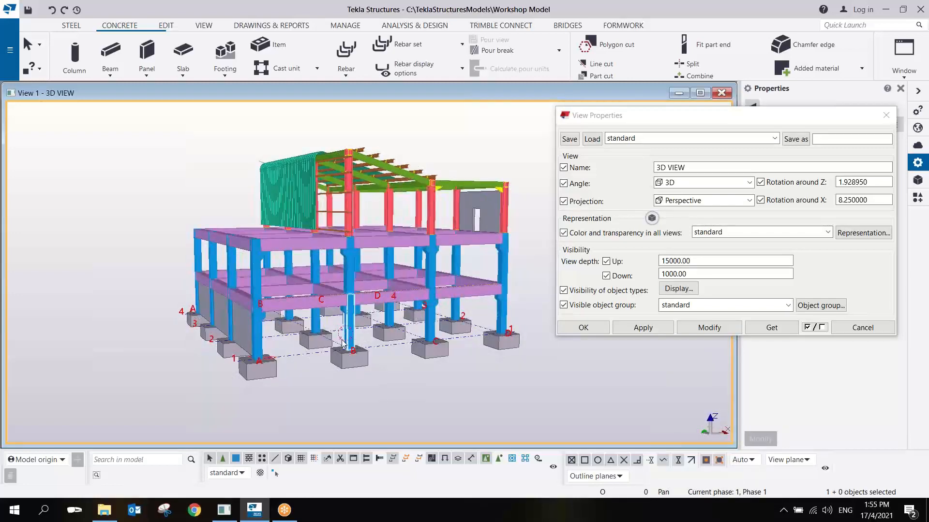
Fly through the model in the perspective view around the roof steelwork, and end the Fly command
left_click(319, 387)
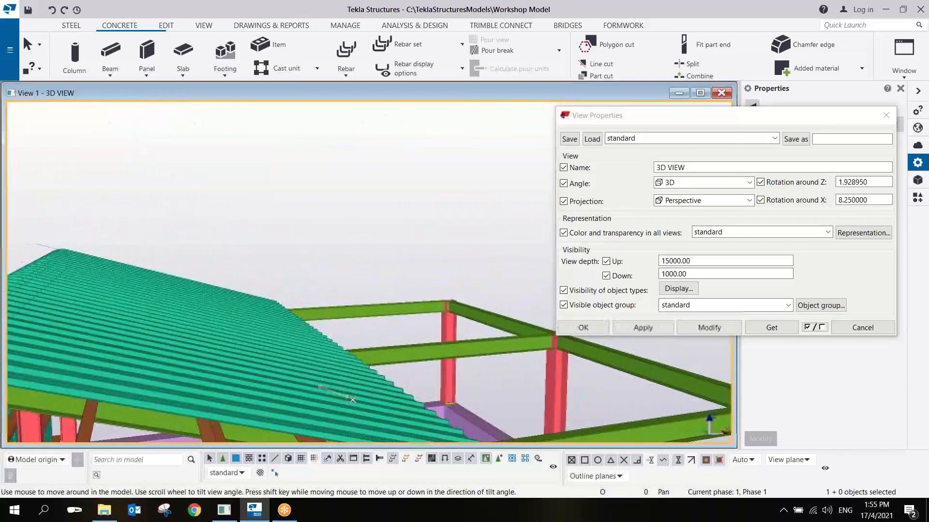
key("Escape")
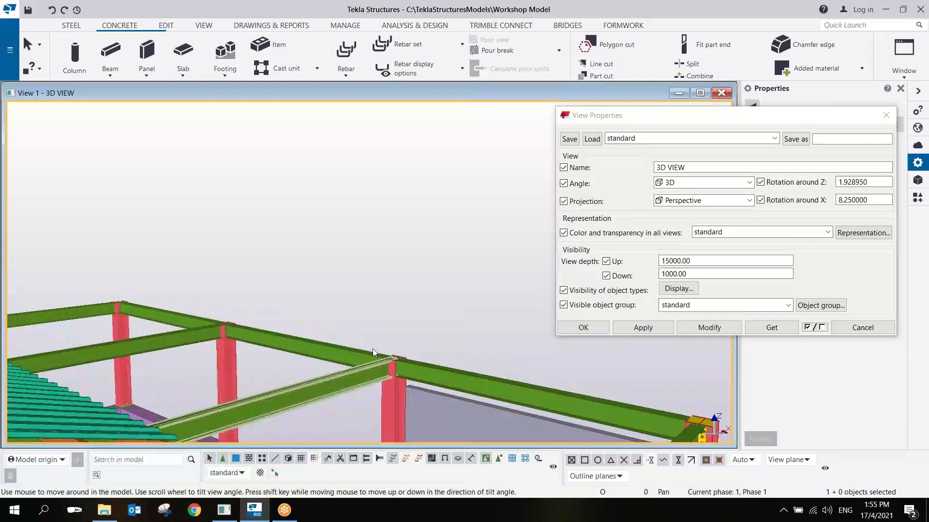
right_click(385, 261)
left_click(409, 266)
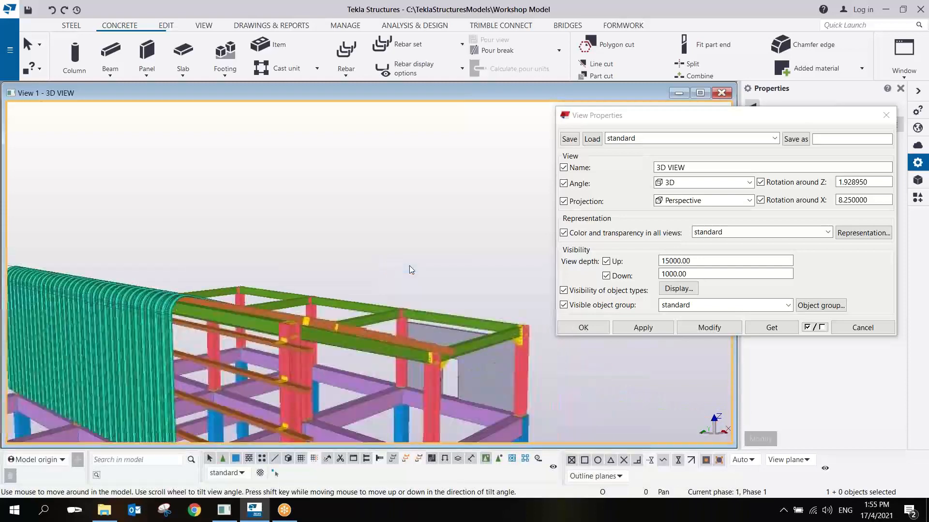
Look over the whole structure in perspective, then set the 3D view's projection to Orthogonal, apply it and close the view properties
scroll(409, 270, "down", 5)
middle_click_drag(216, 314, 303, 279)
middle_click_drag(465, 260, 307, 262, "ctrl")
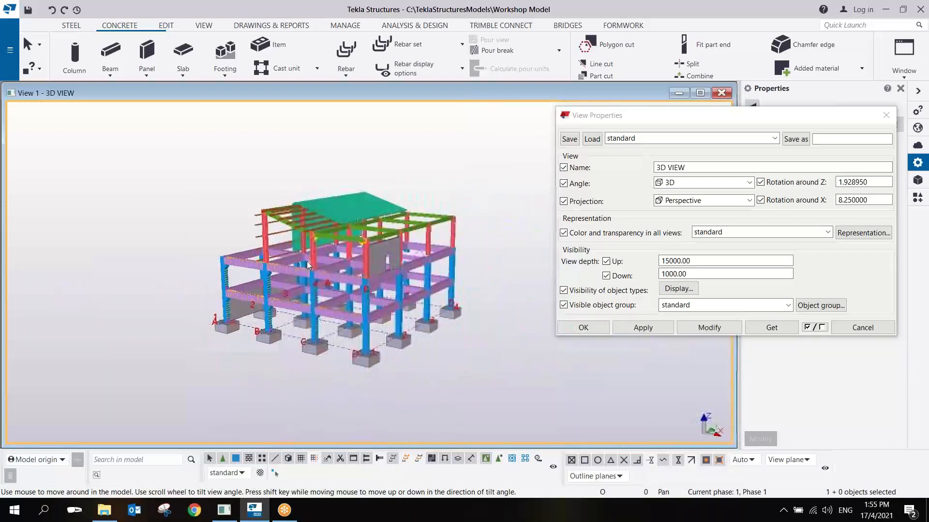
scroll(363, 265, "up", 2)
middle_click_drag(365, 265, 398, 272)
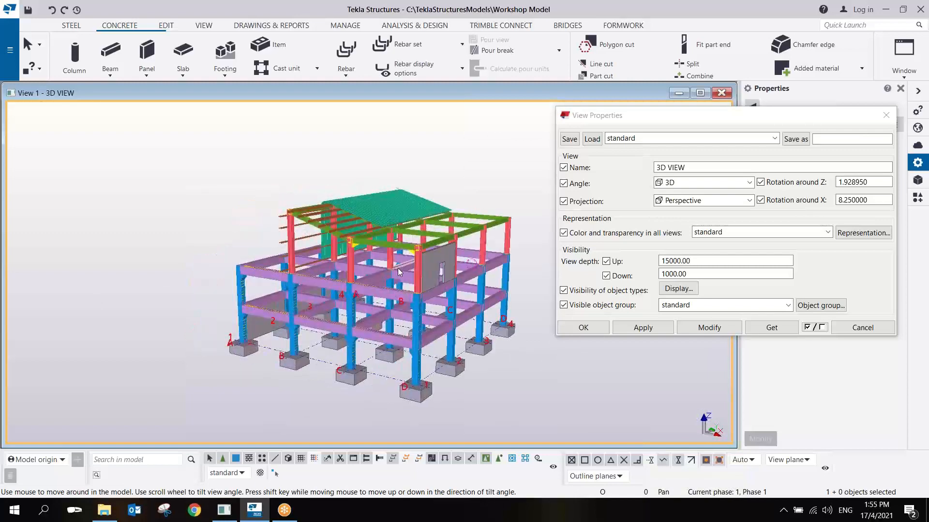
left_click(749, 201)
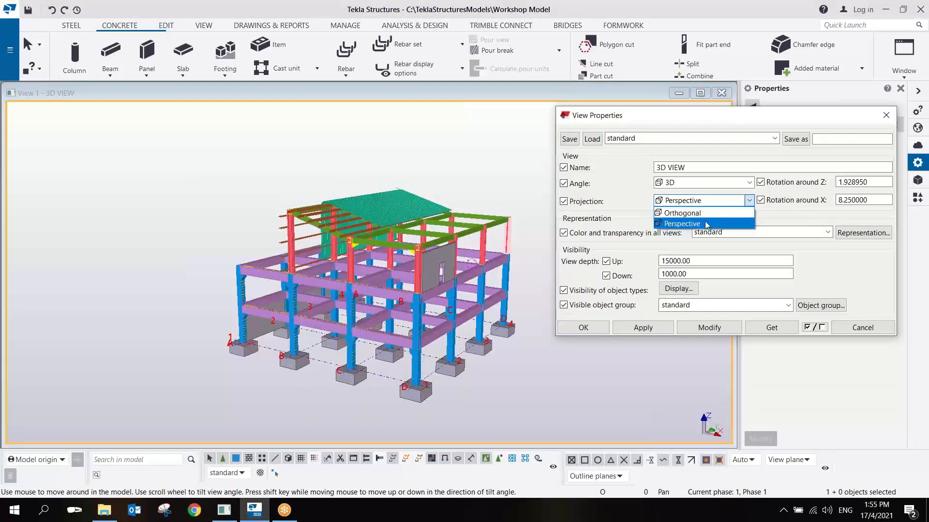
key("Up")
left_click(687, 216)
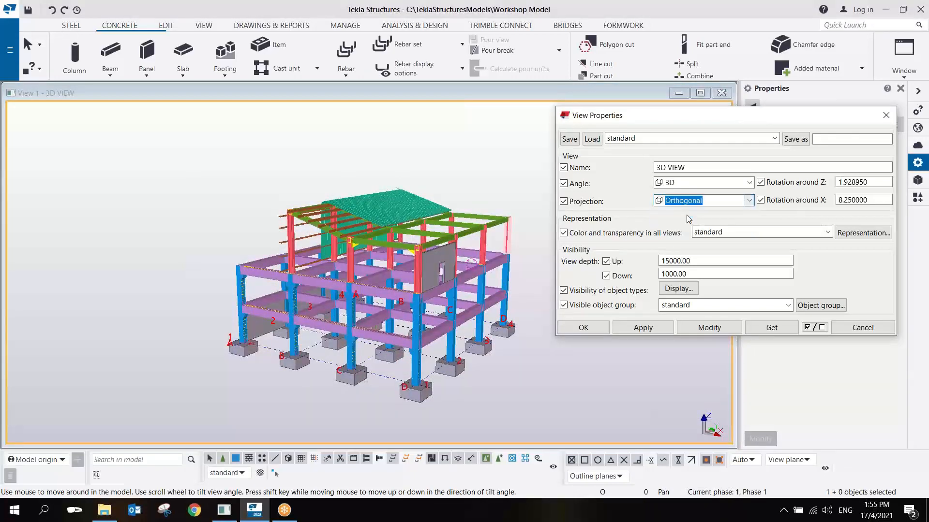
left_click(701, 328)
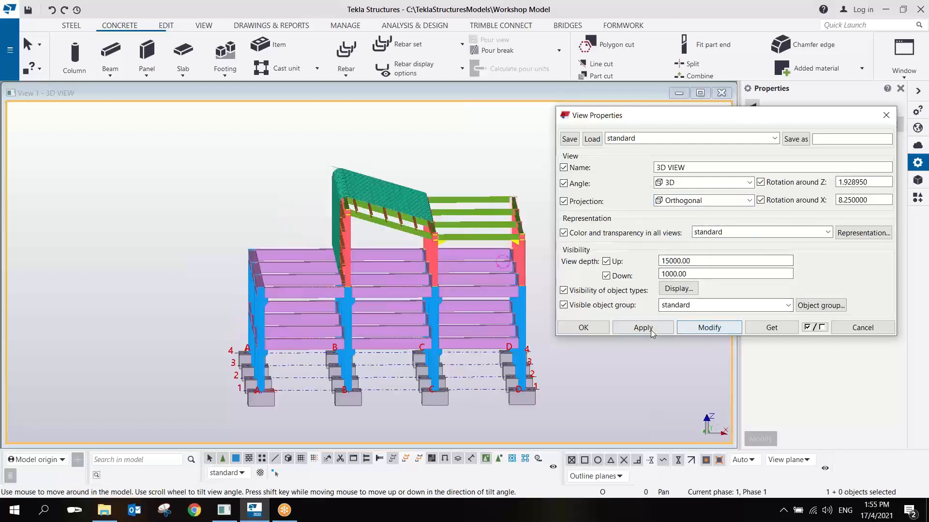
left_click(584, 328)
Select all the structural objects in the 3D view and delete them, keeping only the grid
scroll(475, 305, "up", 3)
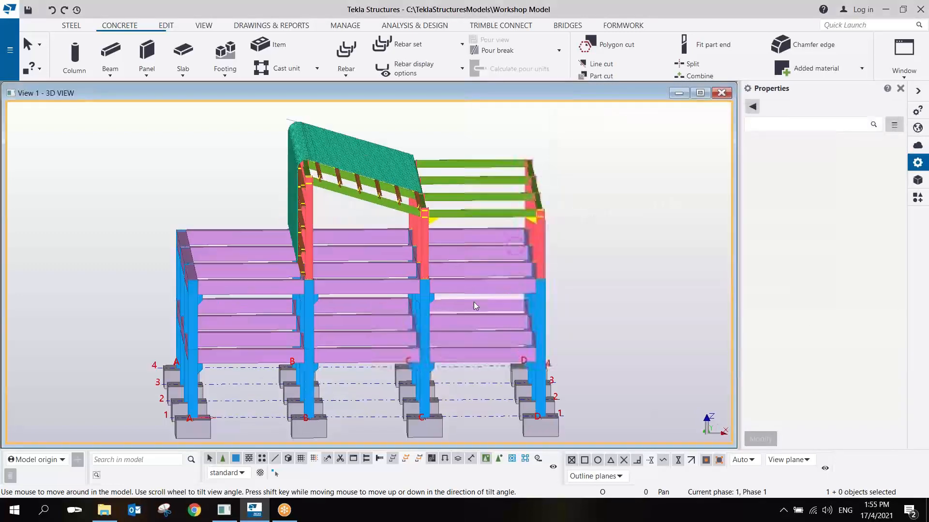
middle_click_drag(474, 303, 401, 248, "ctrl")
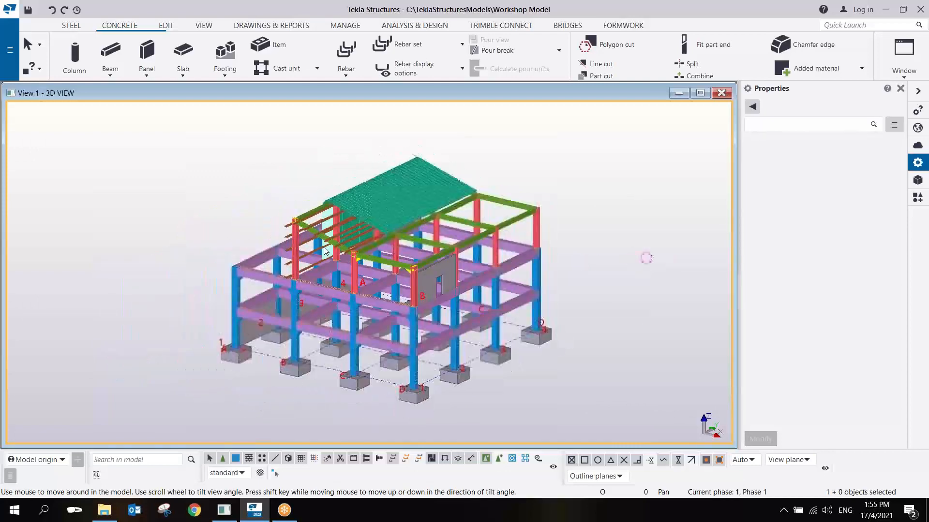
left_click_drag(188, 124, 347, 242)
left_click_drag(570, 394, 595, 417)
key("Delete")
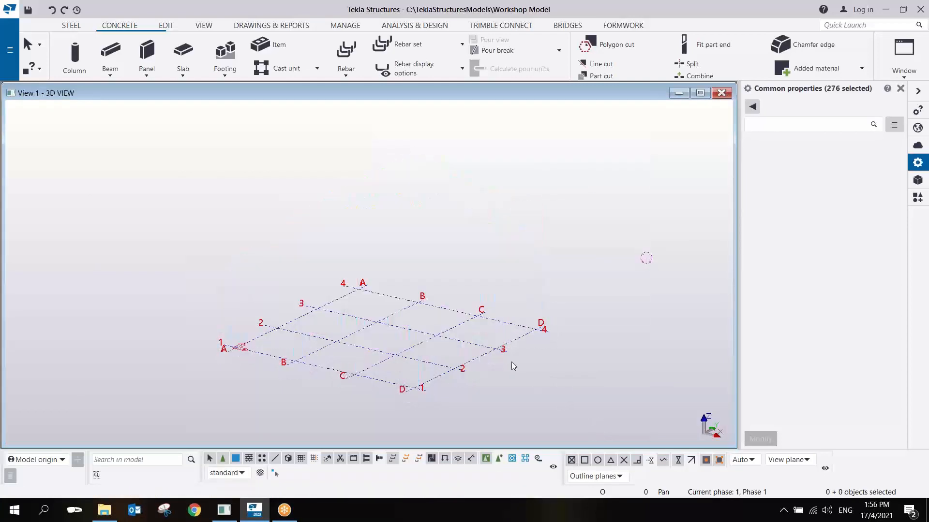
Delete all the named views, from 3d and Grid 1 through TRUE ROOF PLAN, and close the views list
middle_click_drag(426, 341, 463, 286)
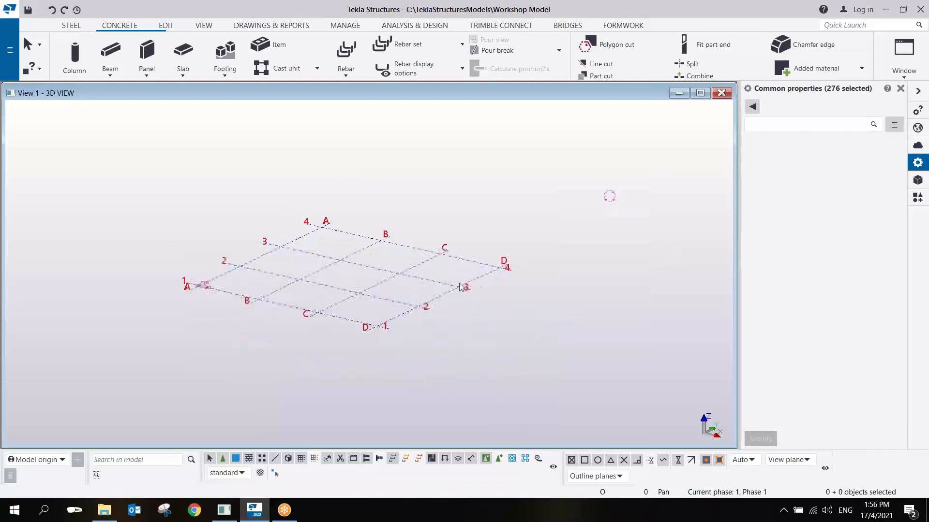
middle_click_drag(392, 283, 419, 296, "ctrl")
middle_click_drag(359, 288, 401, 269)
scroll(424, 345, "up", 3)
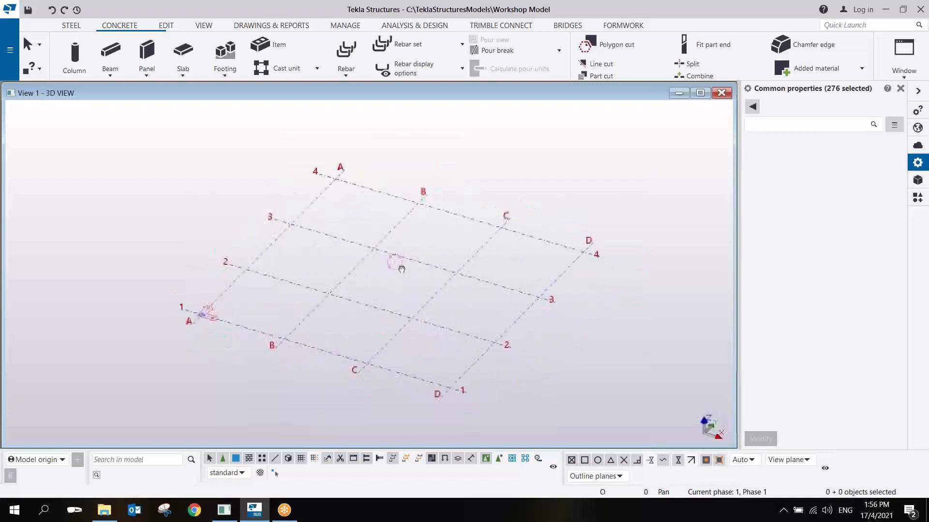
key("ctrl+i")
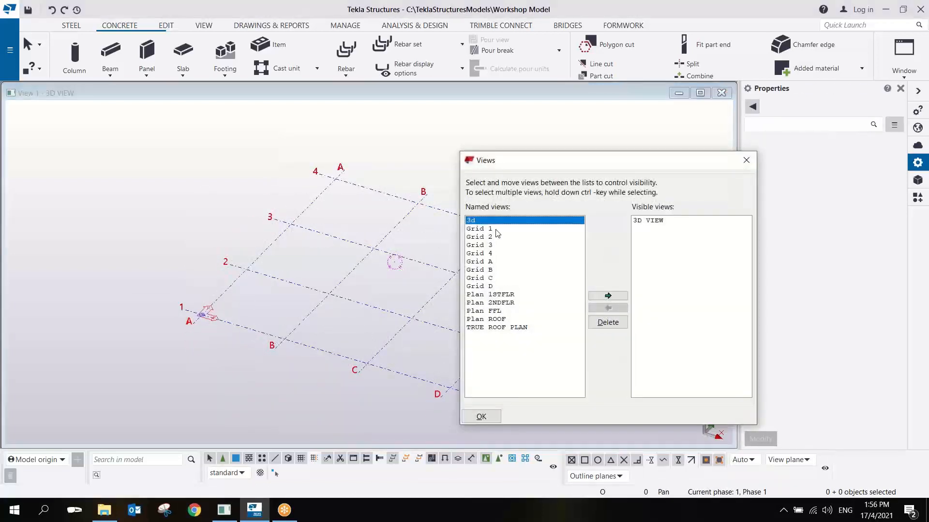
left_click_drag(506, 222, 508, 340)
left_click(608, 324)
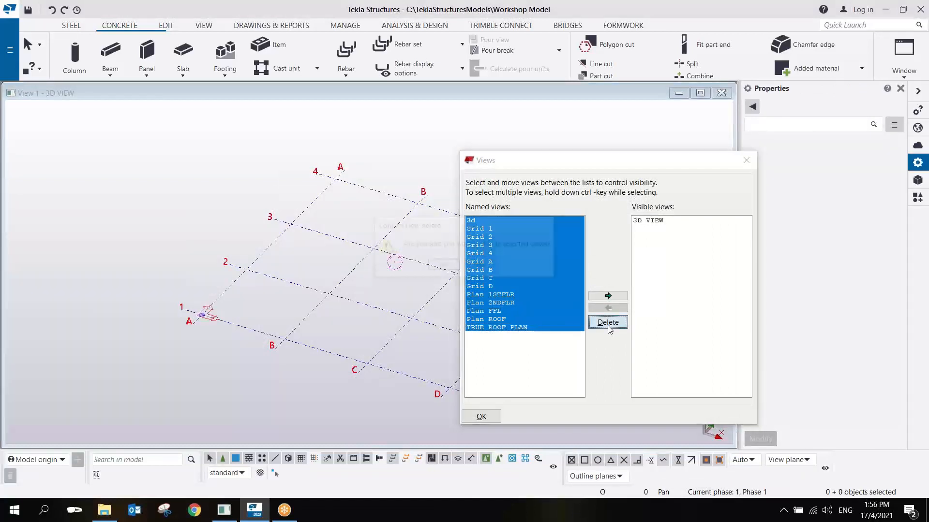
left_click(442, 265)
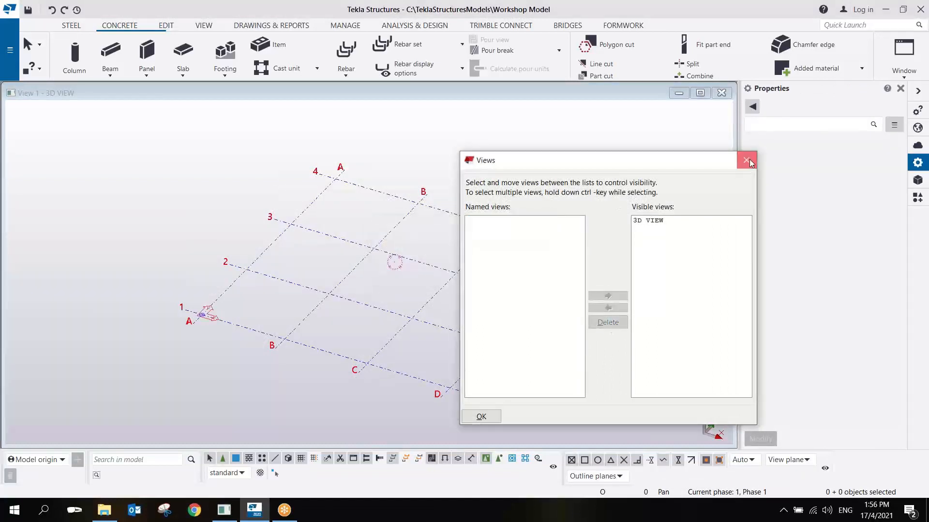
left_click(746, 160)
Select the rectangular grid and switch the view repeatedly between 3D and plane, ending in the plane view
middle_click_drag(534, 233, 404, 266, "ctrl")
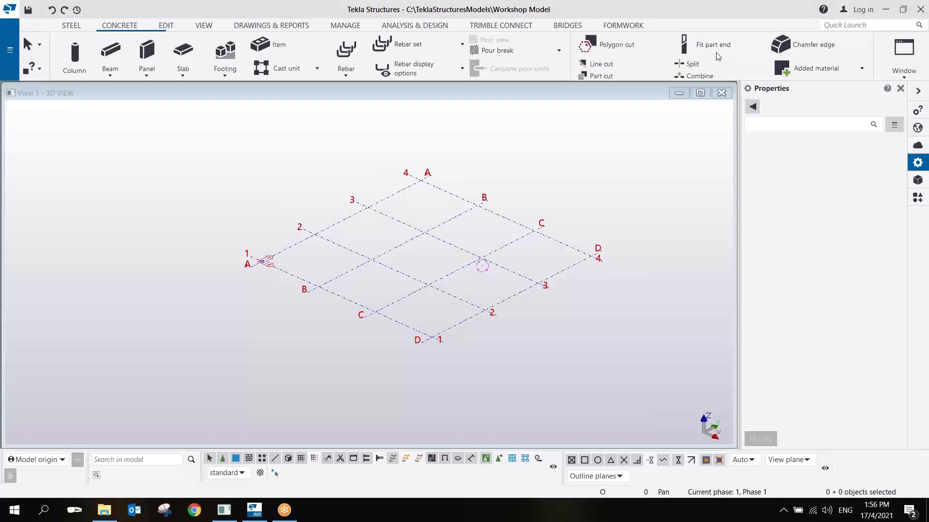
mouse_move(480, 267)
middle_mouse_down()
mouse_move(415, 286)
mouse_move(410, 335)
mouse_move(446, 291)
mouse_move(397, 256)
middle_mouse_up()
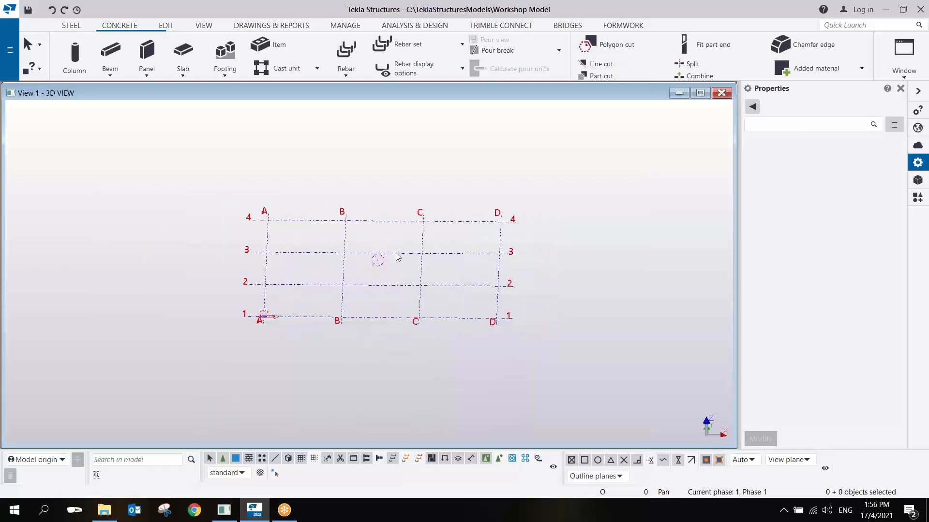
left_click(397, 258)
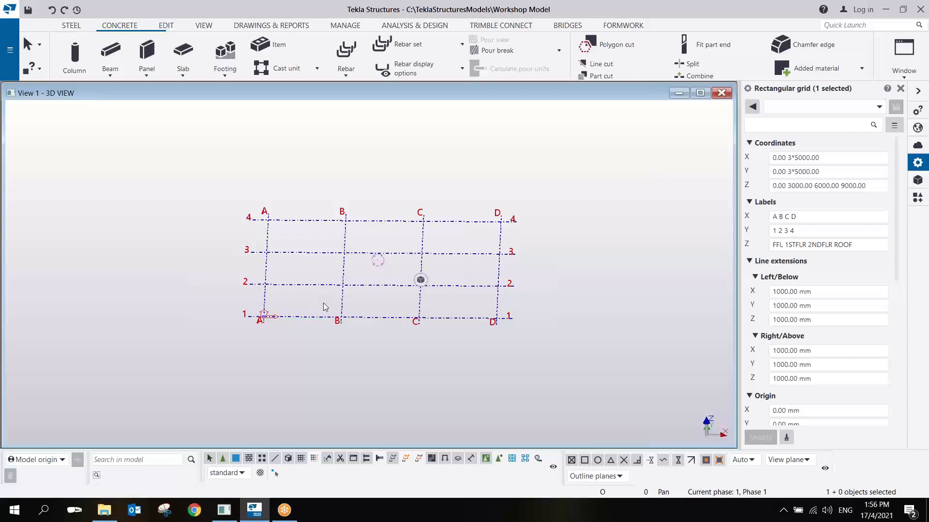
key("ctrl+p")
mouse_move(420, 280)
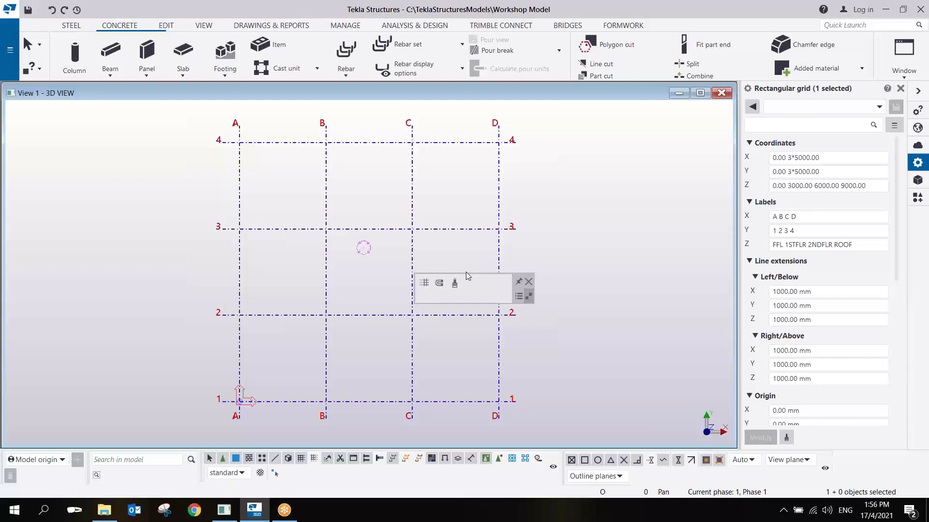
key("ctrl+p")
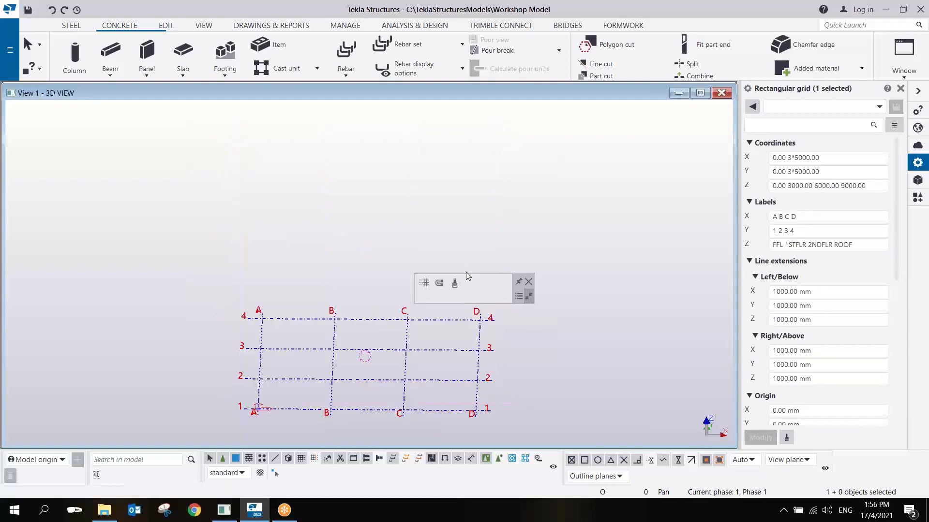
middle_click_drag(476, 360, 430, 298, "ctrl")
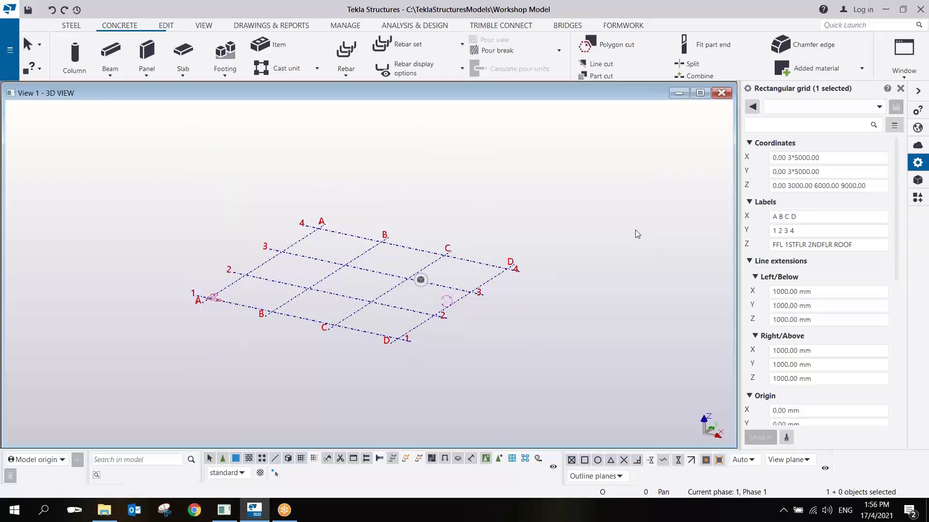
key("ctrl+p")
key("ctrl+p")
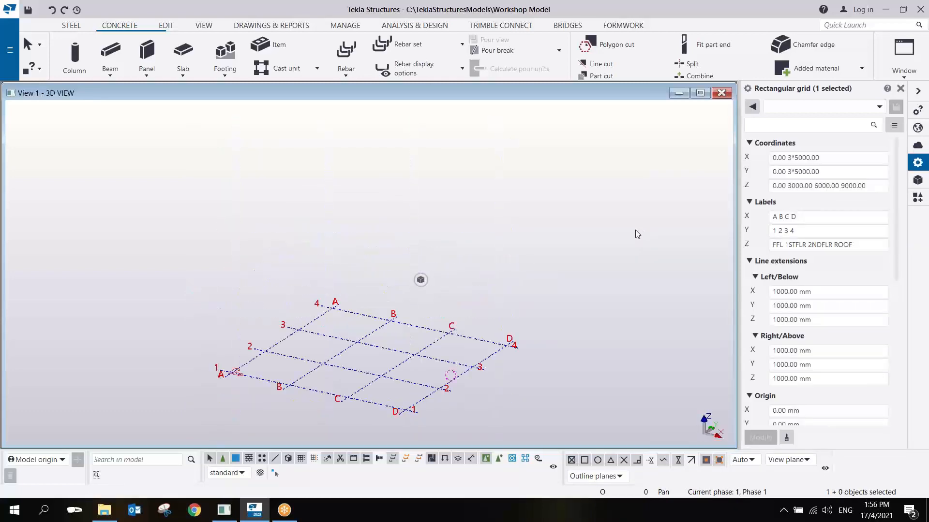
key("ctrl+p")
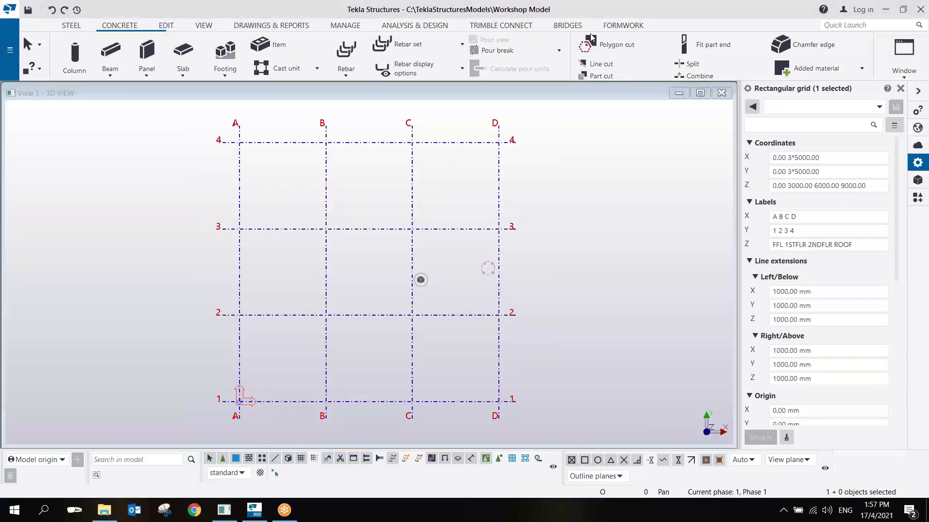
mouse_move(546, 167)
left_mouse_down()
mouse_move(537, 185)
mouse_move(563, 168)
mouse_move(557, 188)
mouse_move(571, 172)
mouse_move(602, 186)
left_mouse_up()
mouse_move(637, 158)
left_mouse_down()
mouse_move(639, 196)
mouse_move(640, 154)
mouse_move(654, 156)
mouse_move(638, 184)
left_mouse_up()
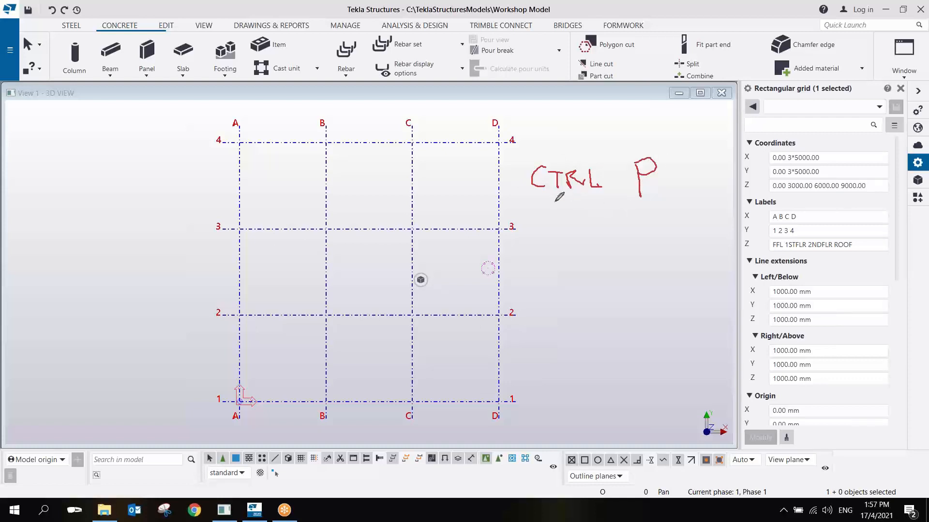
left_click_drag(527, 205, 676, 203)
mouse_move(549, 234)
left_mouse_down()
mouse_move(552, 256)
mouse_move(628, 237)
mouse_move(616, 245)
mouse_move(639, 255)
mouse_move(630, 239)
mouse_move(679, 240)
mouse_move(682, 214)
mouse_move(696, 227)
mouse_move(715, 208)
left_mouse_up()
mouse_move(707, 158)
left_mouse_down()
mouse_move(531, 214)
mouse_move(633, 220)
left_mouse_up()
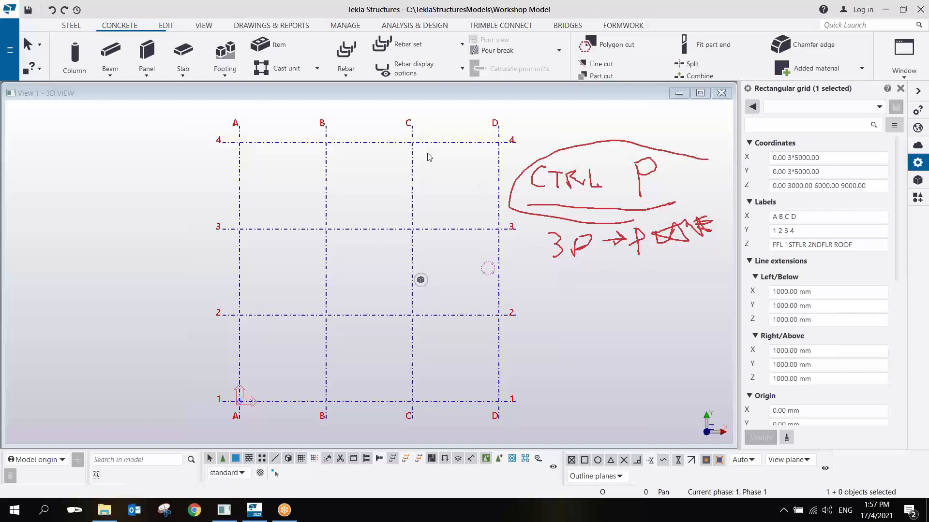
right_click(479, 136)
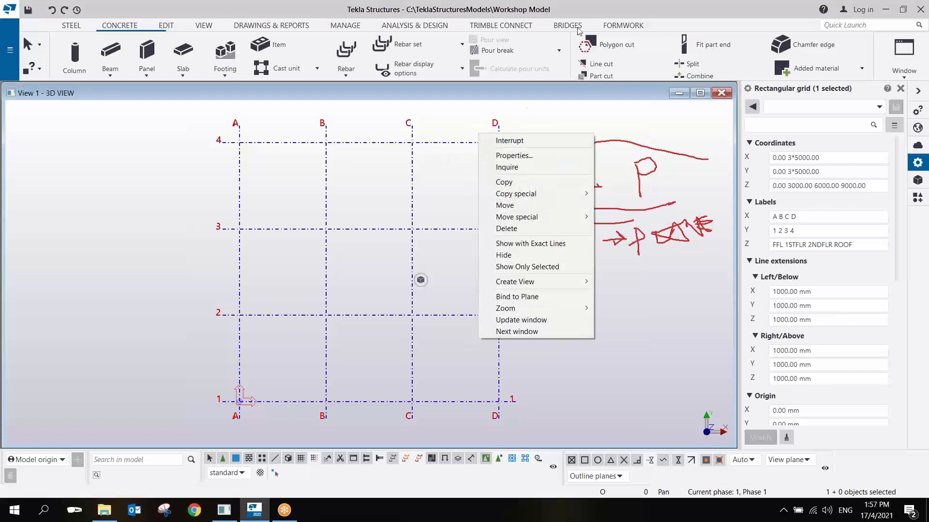
left_click(512, 131)
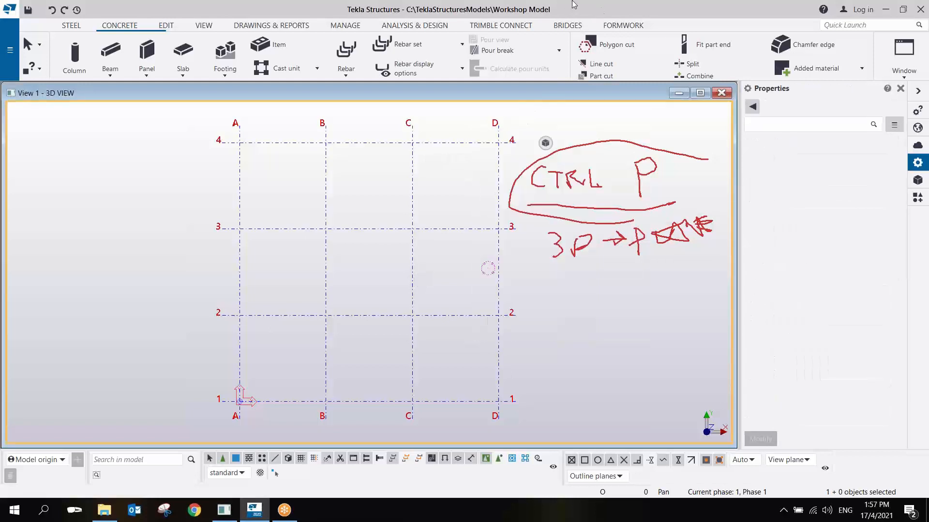
left_click(579, 88)
Examine the origin symbol and its X and Y axes at the intersection of grid lines A and 1
scroll(445, 271, "down", 1)
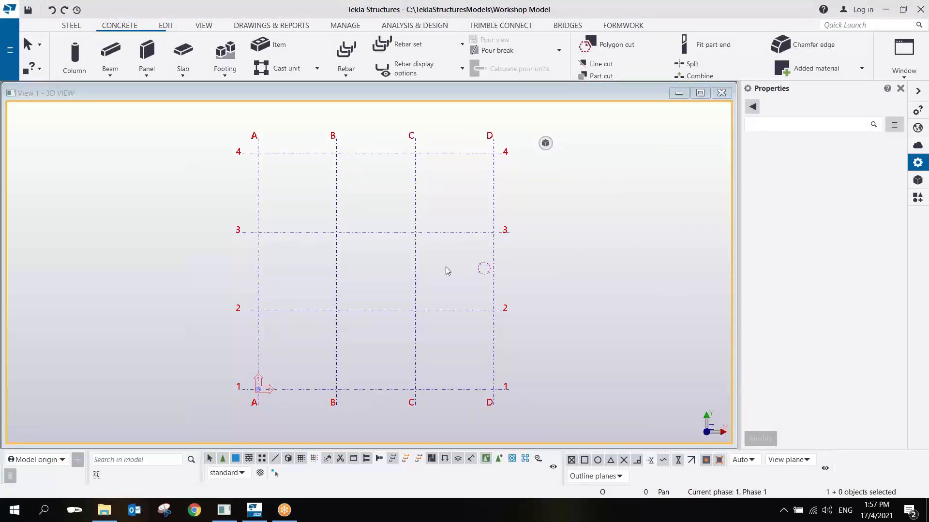
scroll(275, 419, "up", 5)
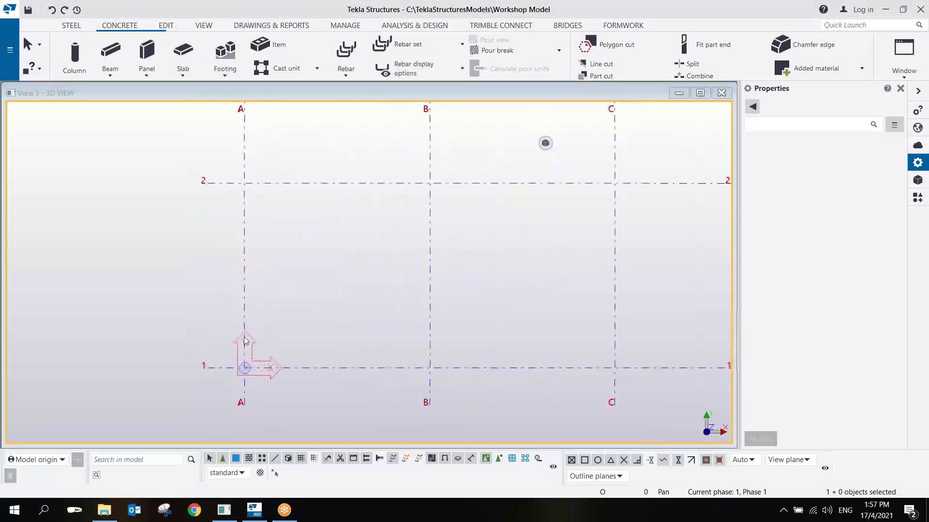
scroll(290, 389, "down", 3)
middle_click_drag(312, 387, 334, 357)
scroll(263, 379, "down", 1)
scroll(264, 377, "down", 1)
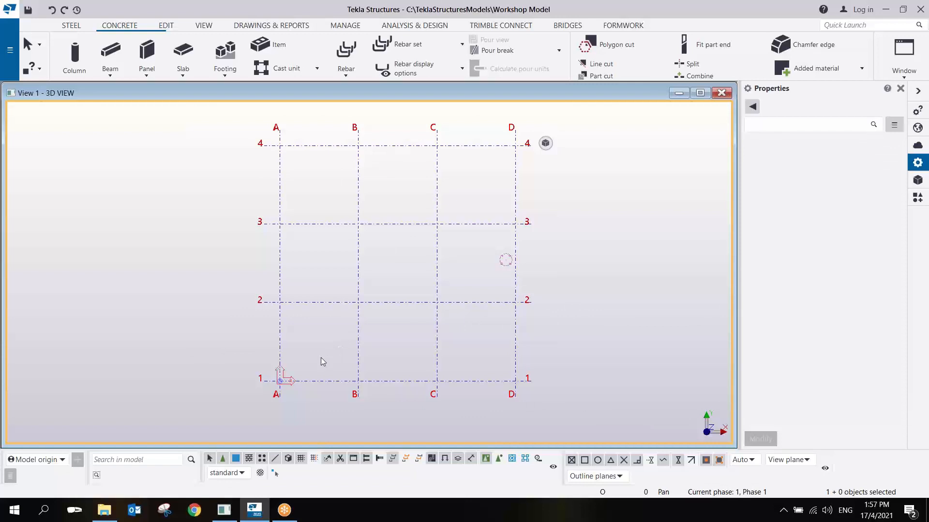
scroll(295, 374, "up", 3)
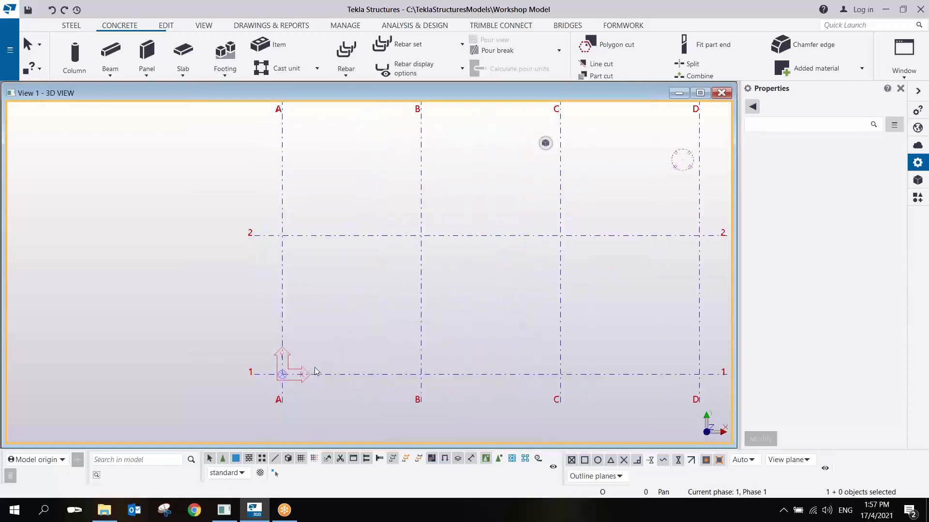
scroll(289, 376, "up", 1)
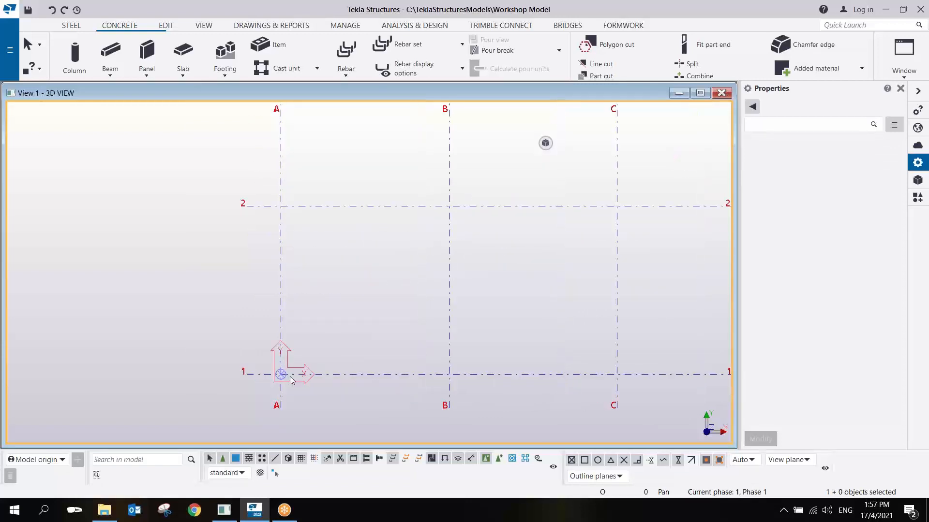
scroll(289, 376, "down", 3)
scroll(290, 380, "up", 5)
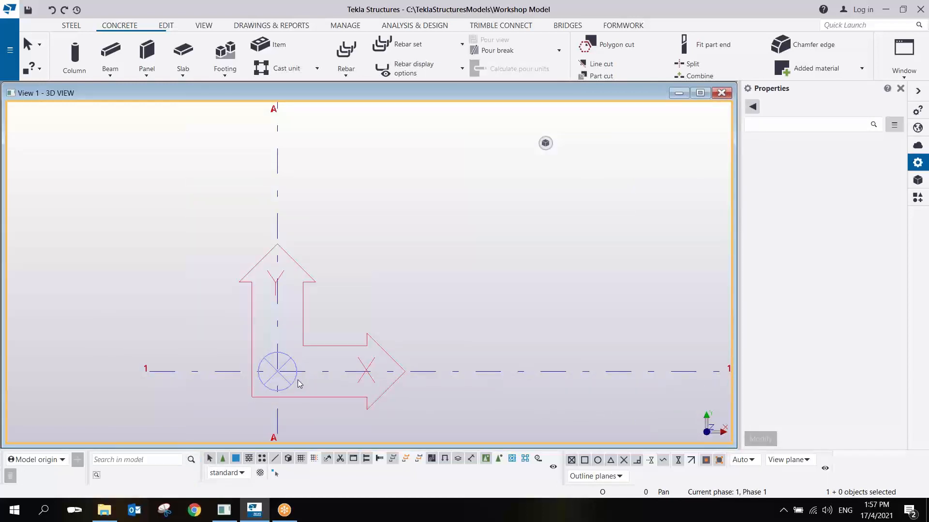
scroll(297, 379, "down", 5)
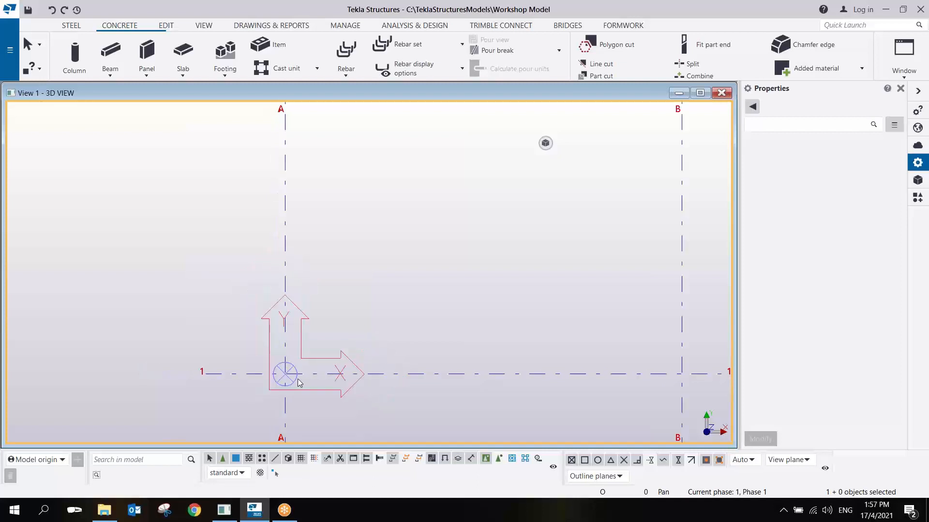
scroll(338, 357, "down", 2)
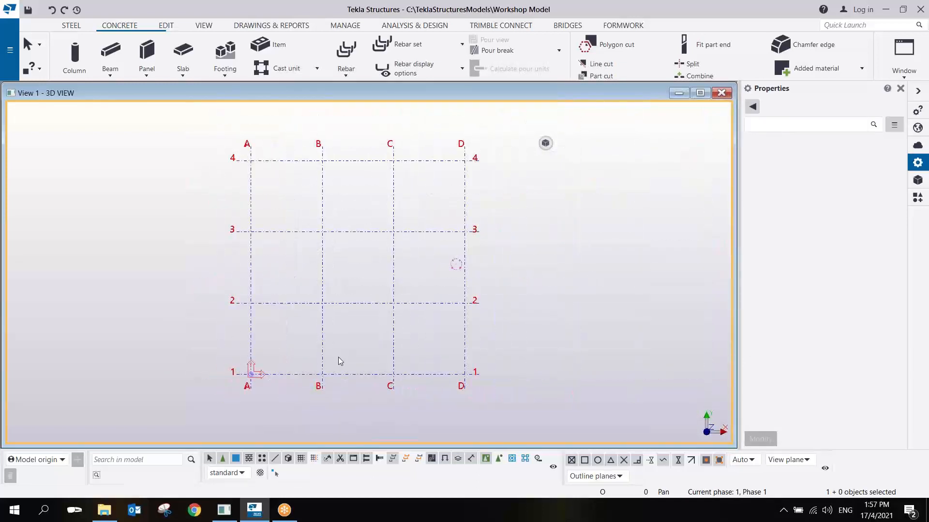
left_click(351, 325)
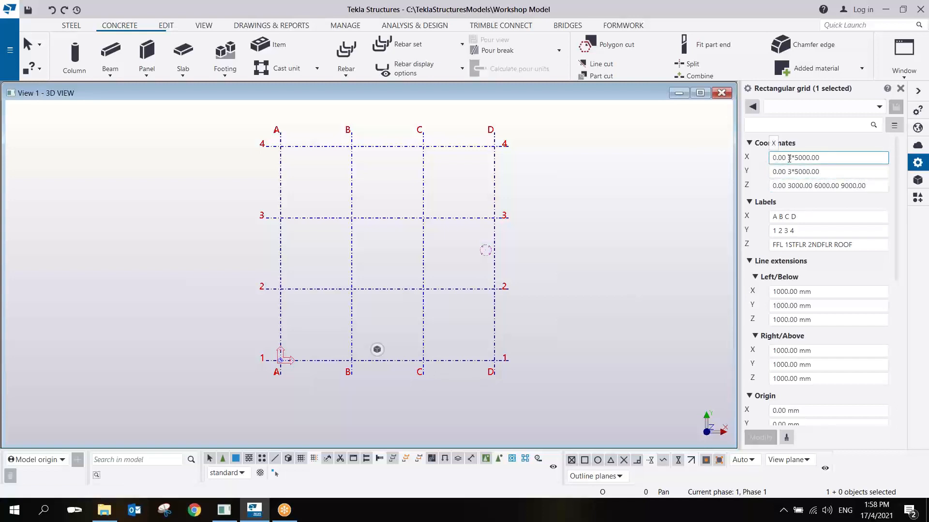
middle_click_drag(566, 342, 457, 326)
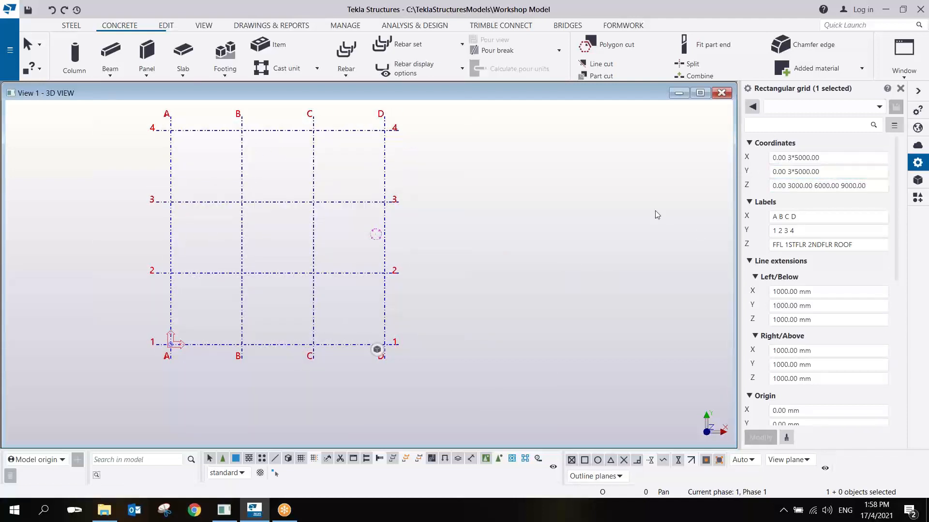
left_click_drag(826, 159, 765, 168)
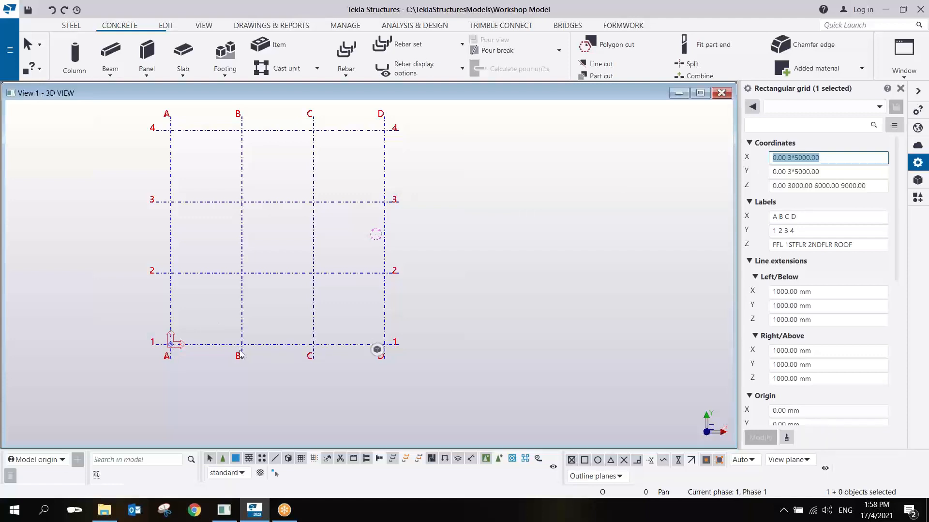
type("0")
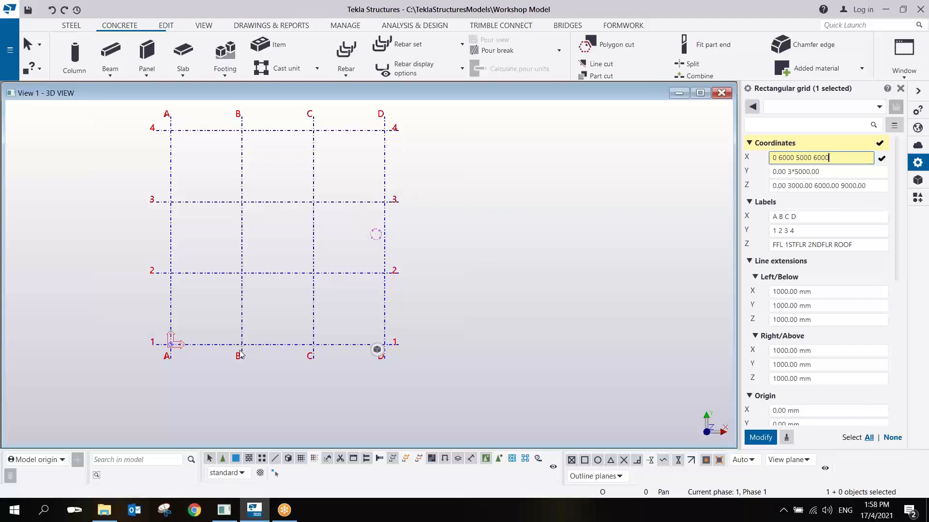
left_click(761, 437)
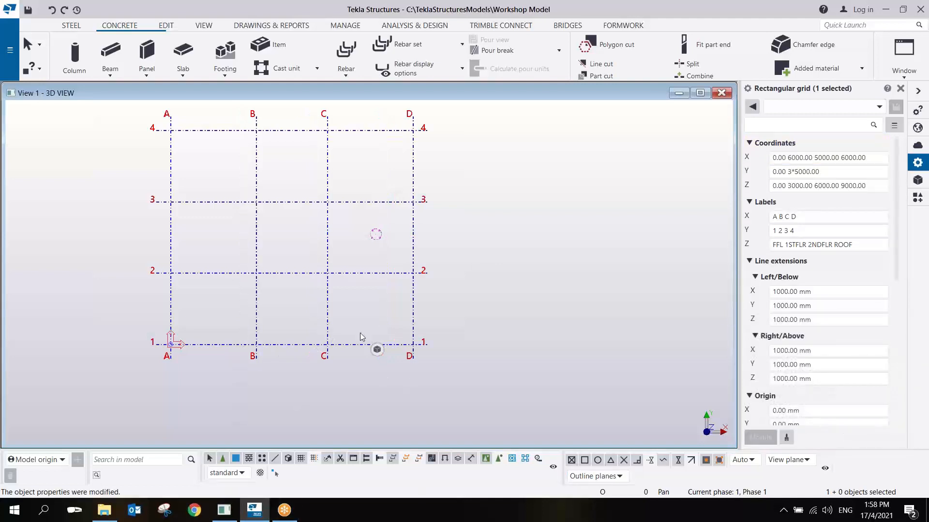
Add a further 3000 spacing at the end of the grid's X coordinates and apply it
left_click(878, 162)
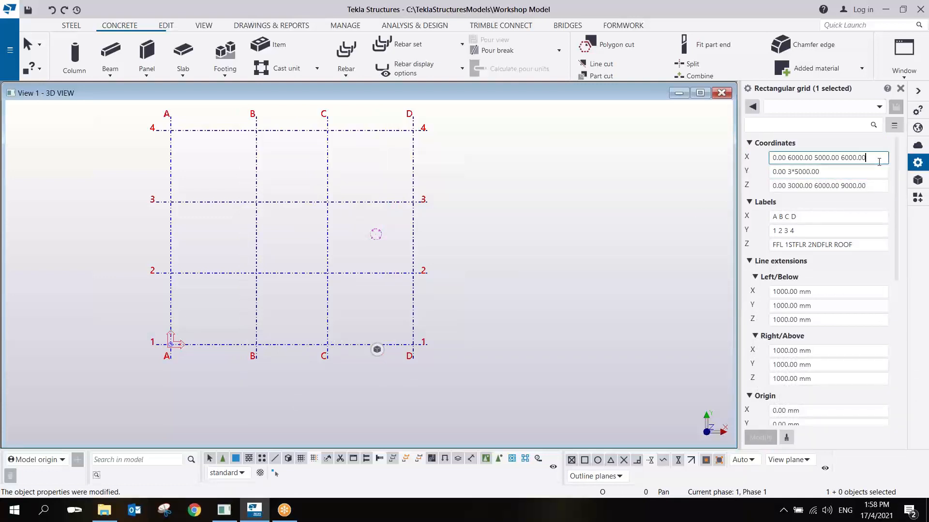
type("3000")
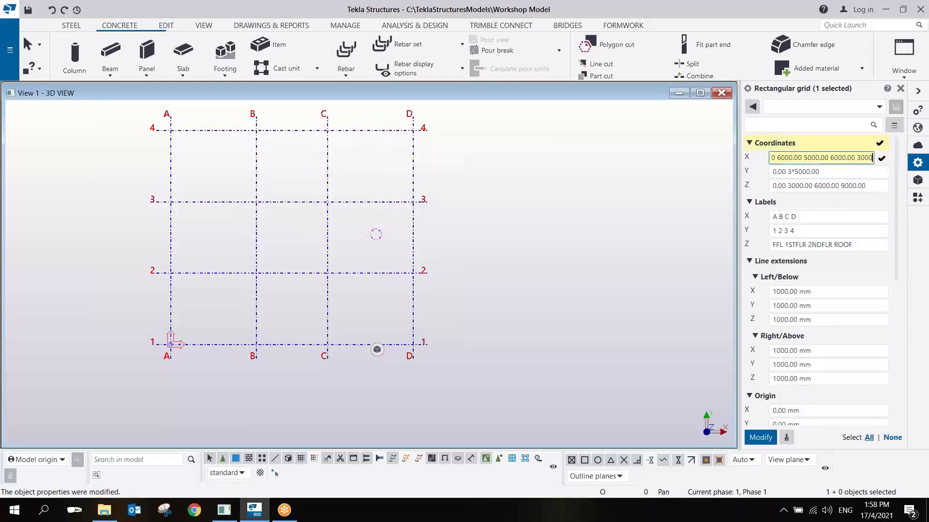
left_click(761, 438)
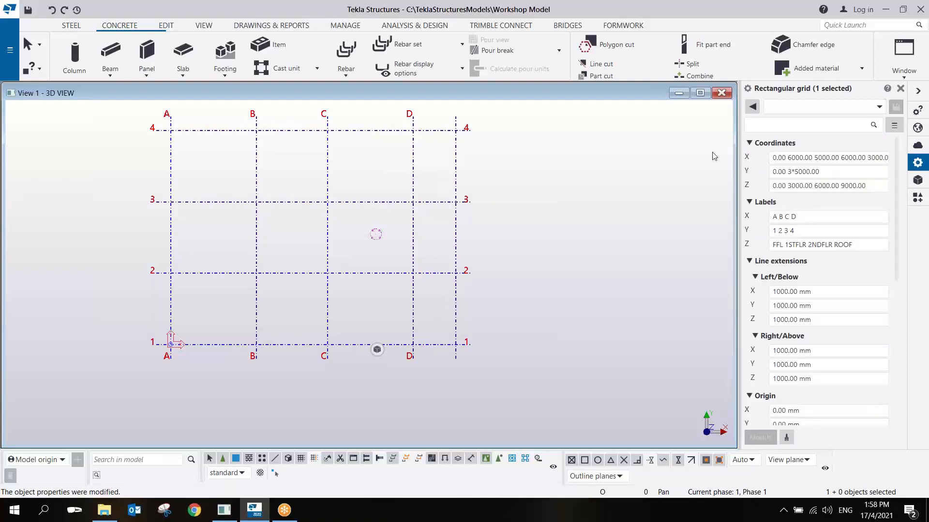
left_click_drag(788, 158, 895, 153)
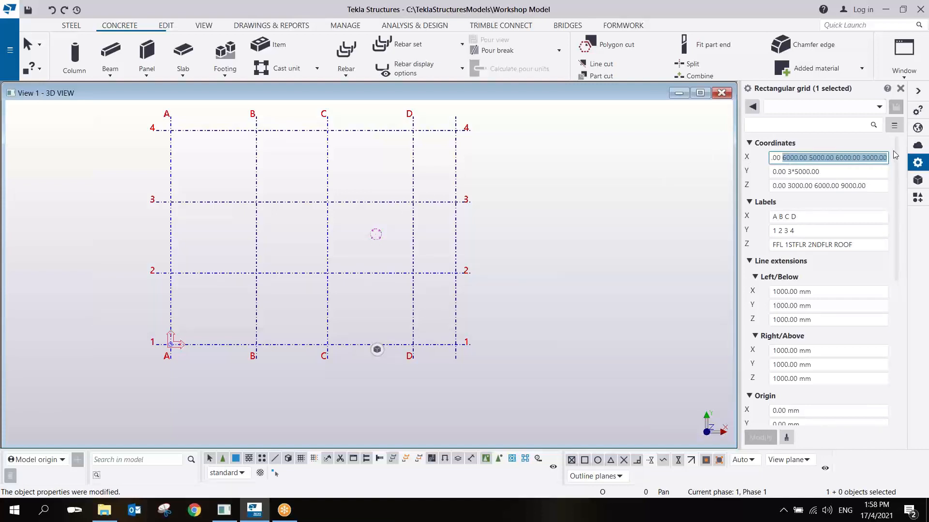
type("5000 5000 5000")
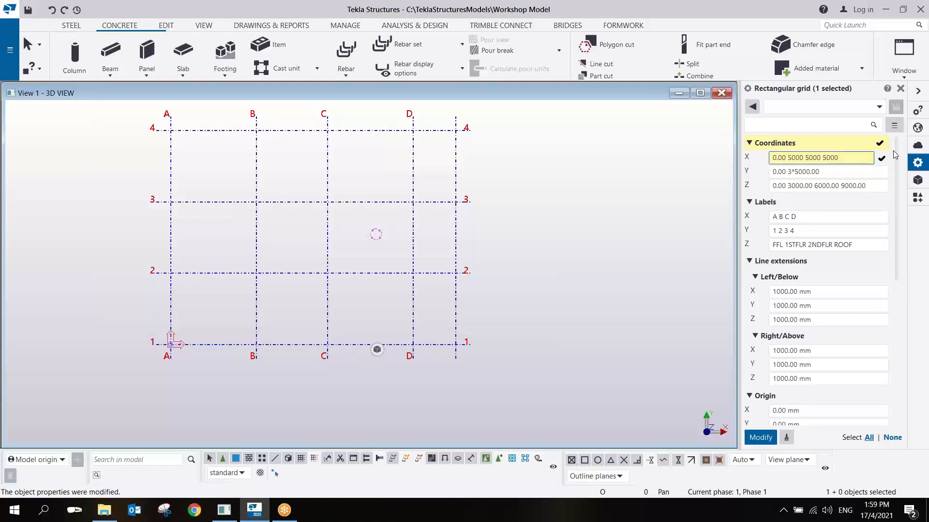
key("Return")
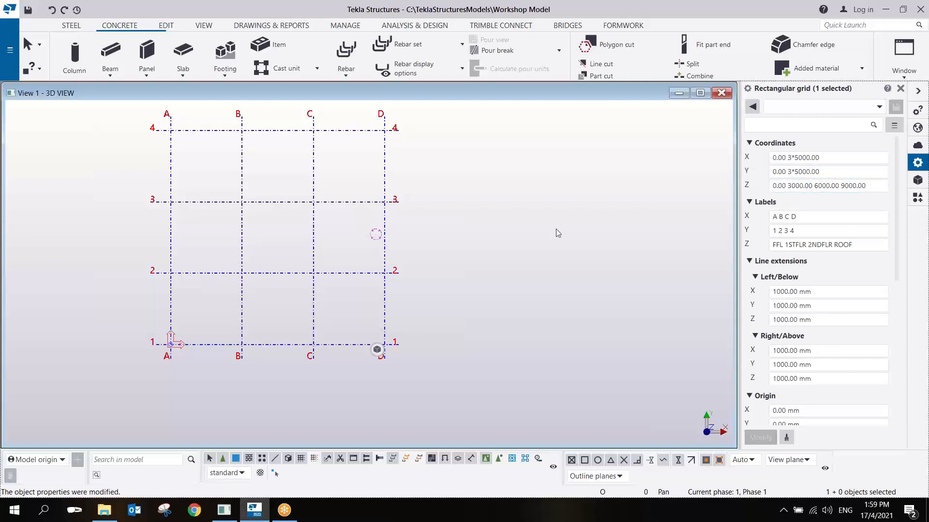
Annotate the plane view with red arrows stepping from A to D and from 1 to 4, plus the words RELATIVE and Y
middle_click_drag(439, 304, 567, 300)
middle_click_drag(488, 269, 460, 304)
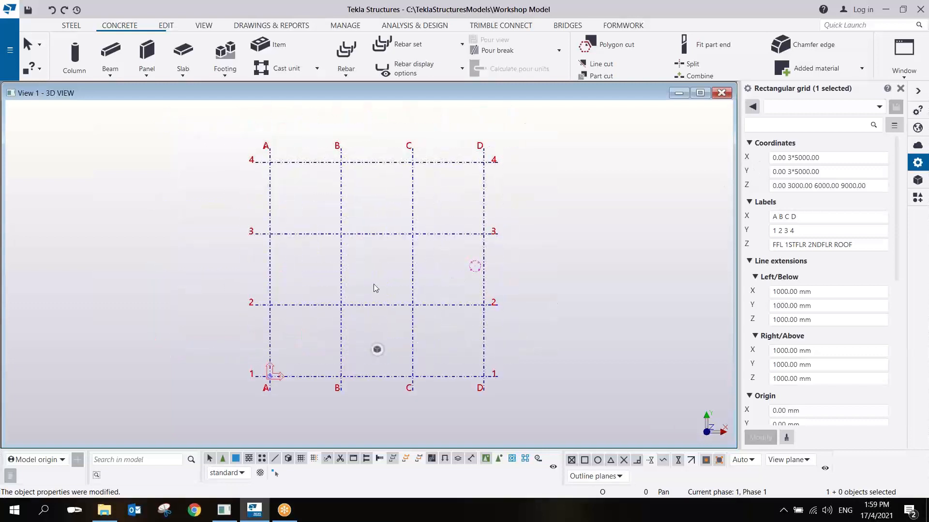
left_click(612, 10)
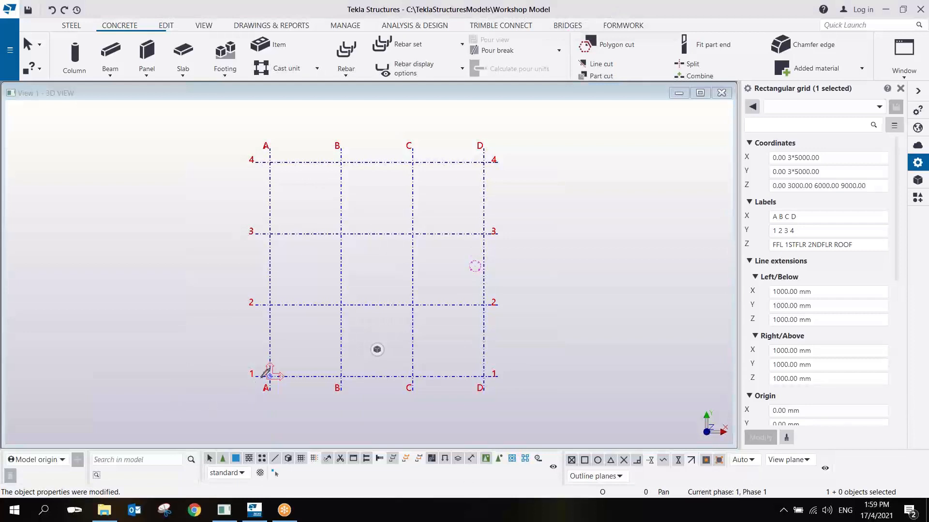
mouse_move(271, 373)
left_mouse_down()
mouse_move(311, 353)
mouse_move(333, 379)
mouse_move(378, 353)
mouse_move(416, 377)
mouse_move(478, 374)
left_mouse_up()
mouse_move(347, 404)
left_mouse_down()
mouse_move(387, 428)
mouse_move(405, 428)
mouse_move(416, 404)
mouse_move(426, 434)
mouse_move(456, 422)
mouse_move(470, 402)
mouse_move(494, 409)
mouse_move(504, 394)
mouse_move(513, 401)
mouse_move(512, 392)
left_mouse_up()
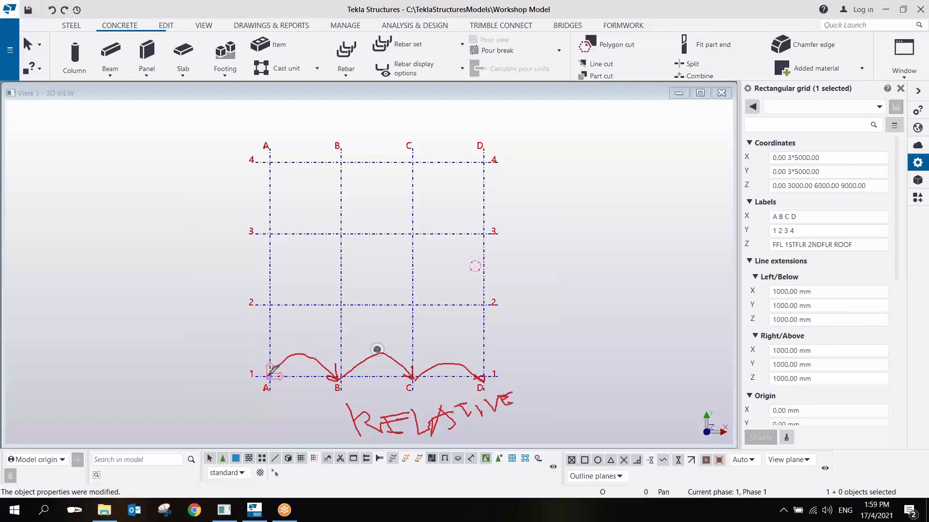
mouse_move(269, 376)
left_mouse_down()
mouse_move(257, 333)
mouse_move(268, 303)
mouse_move(274, 326)
left_mouse_up()
left_click_drag(264, 396, 266, 414)
mouse_move(268, 300)
left_mouse_down()
mouse_move(247, 249)
mouse_move(269, 226)
mouse_move(252, 162)
mouse_move(270, 159)
left_mouse_up()
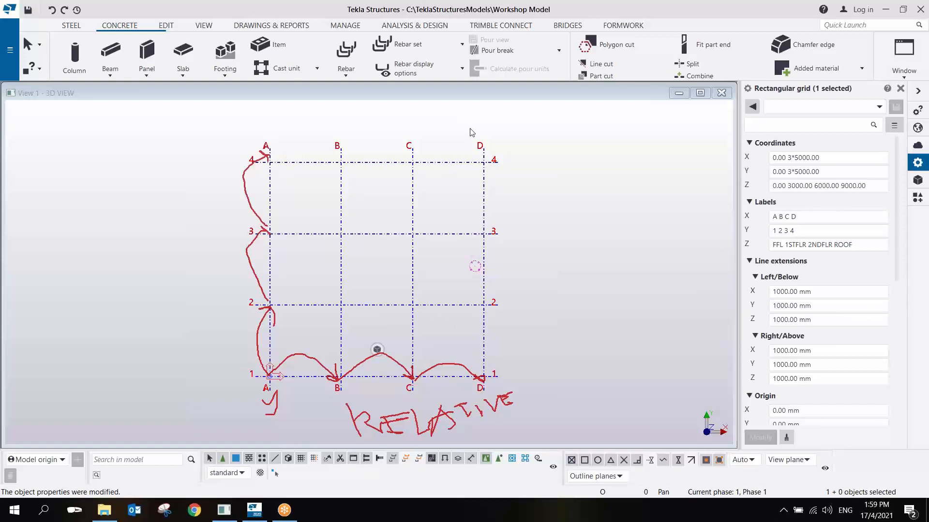
Erase all the red annotations drawn over the grid
right_click(503, 138)
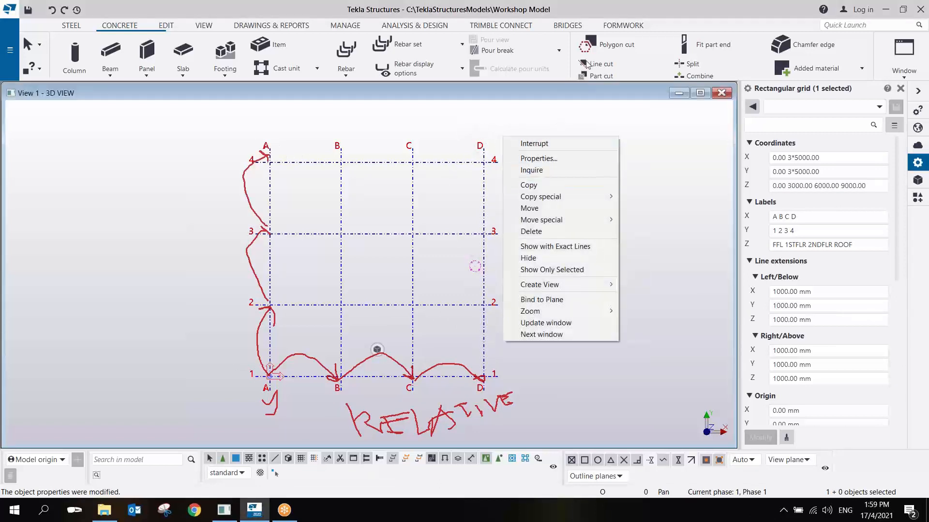
left_click(613, 12)
left_click(603, 92)
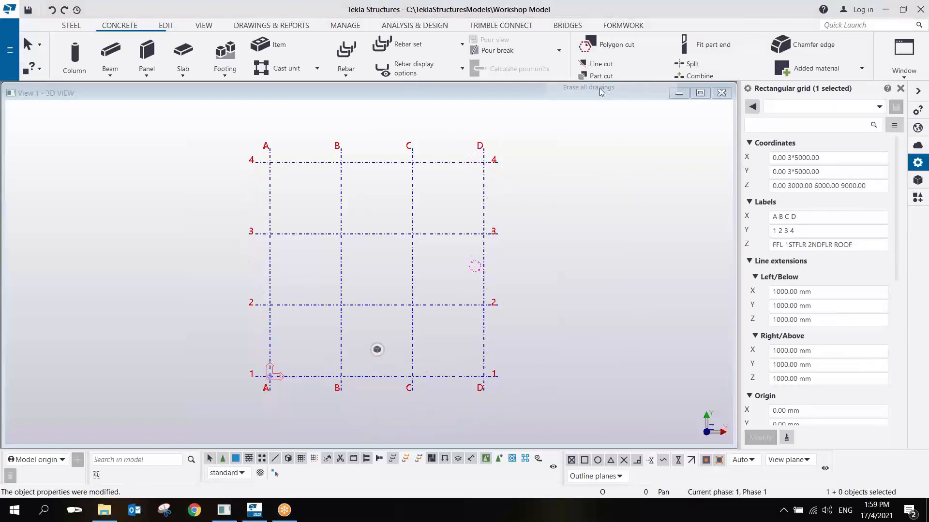
Create a new view using two points, picking the intersections of grid line 1 with B and C, and end the command
scroll(447, 306, "down", 2)
scroll(425, 327, "up", 3)
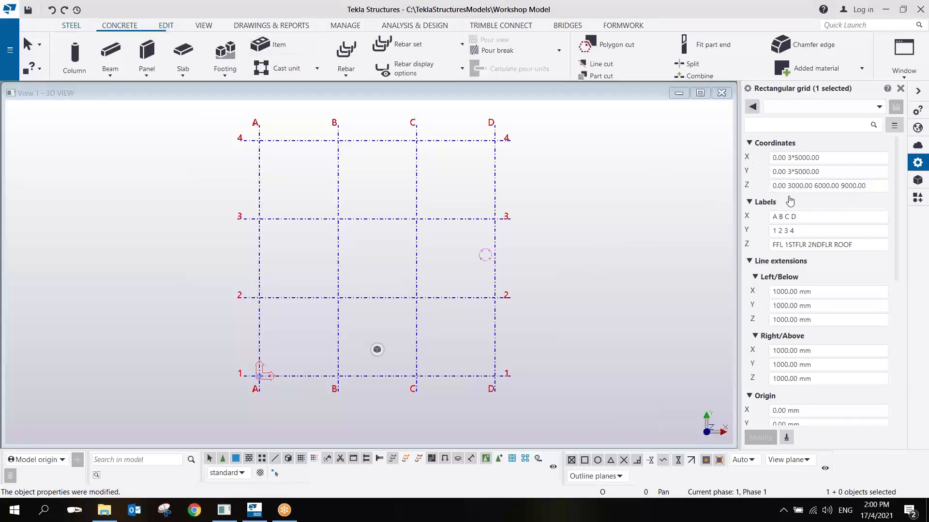
left_click(202, 28)
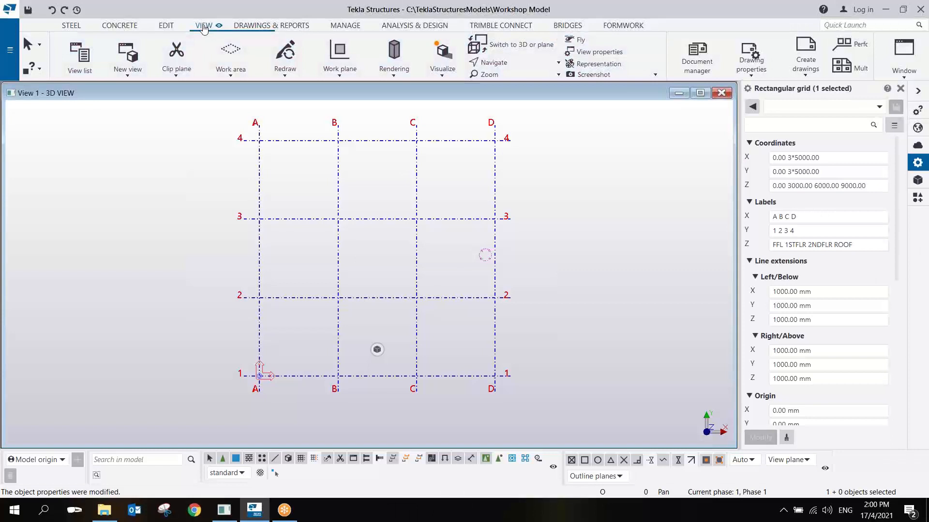
left_click(130, 73)
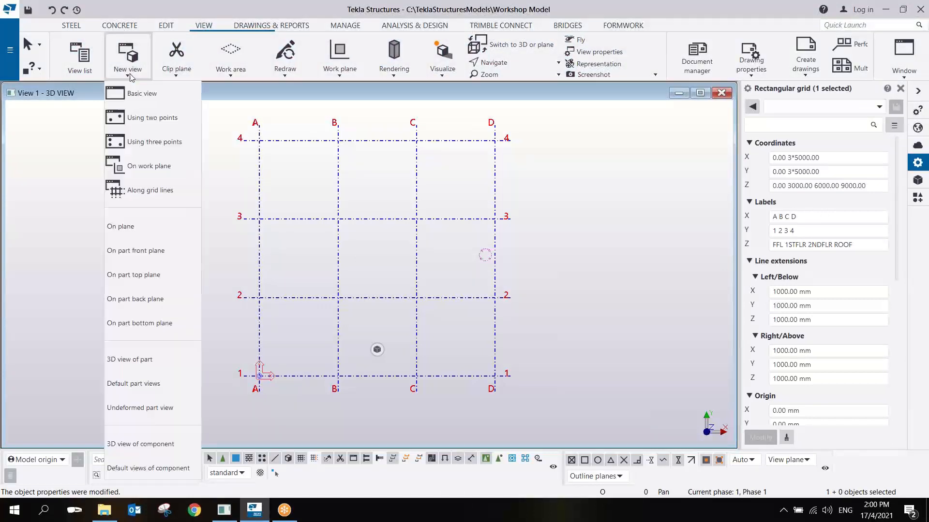
left_click(156, 119)
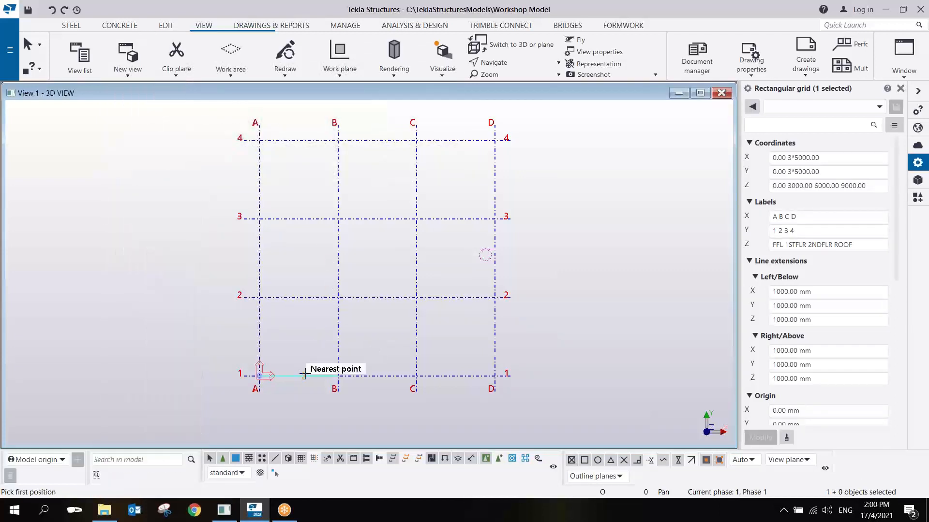
left_click(337, 376)
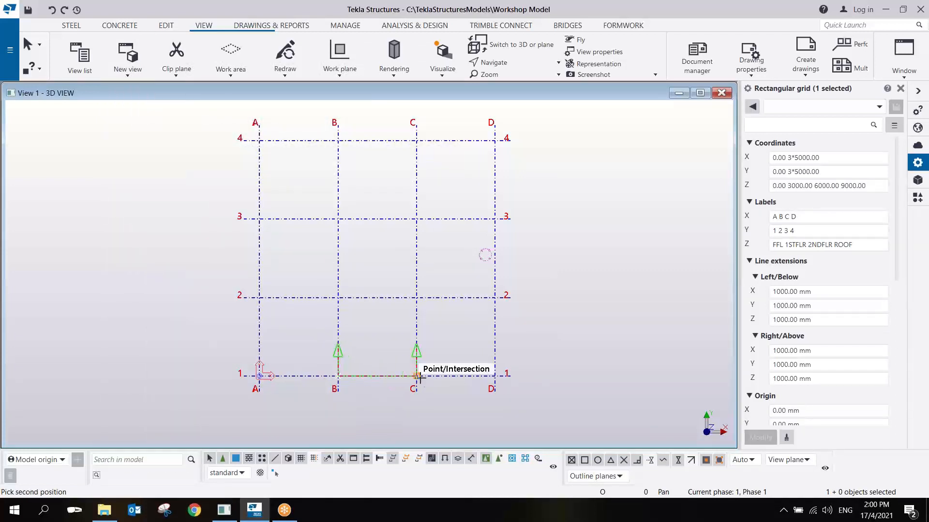
left_click(426, 378)
right_click(384, 238)
left_click(402, 247)
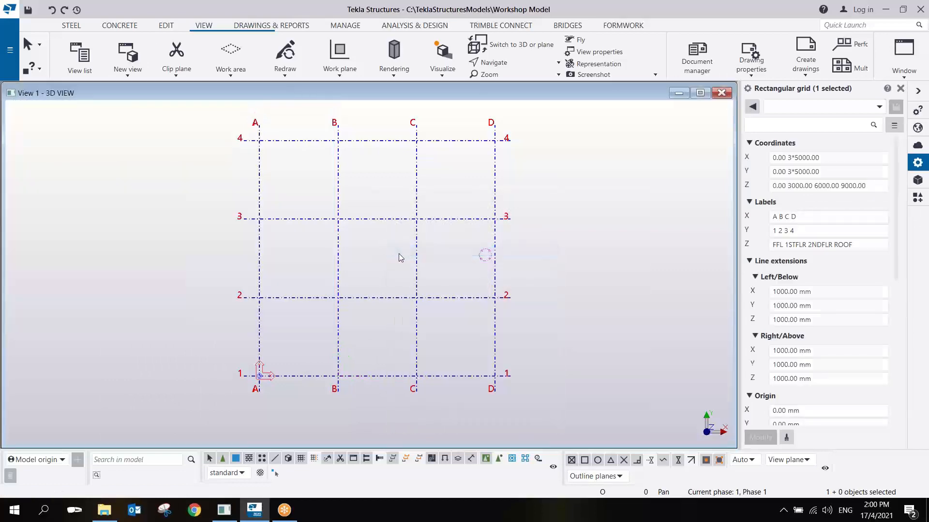
left_click_drag(333, 332, 721, 445)
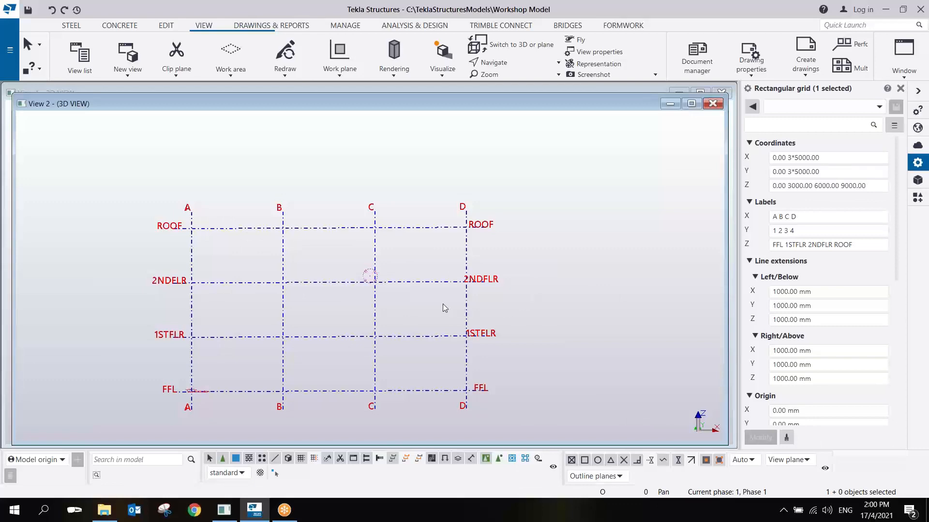
Measure the vertical distances between FFL, 1STFLR, 2NDFLR and ROOF beside grid line D in the new view
middle_click_drag(442, 303, 436, 294)
scroll(459, 313, "up", 2)
middle_click_drag(485, 313, 455, 300)
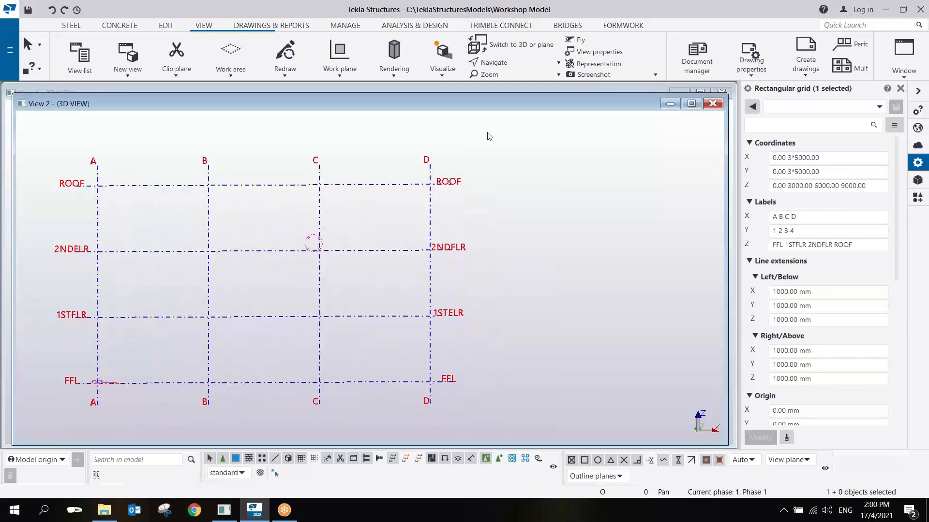
left_click(165, 29)
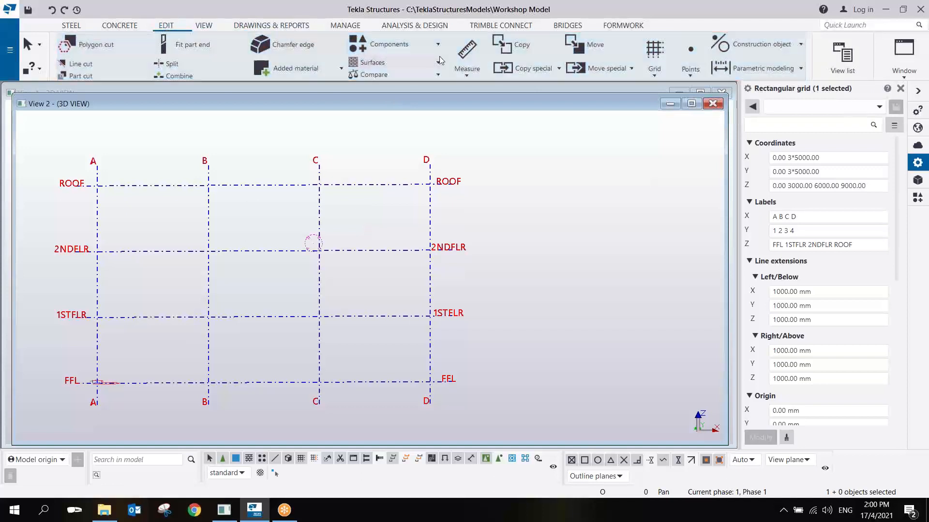
left_click(475, 51)
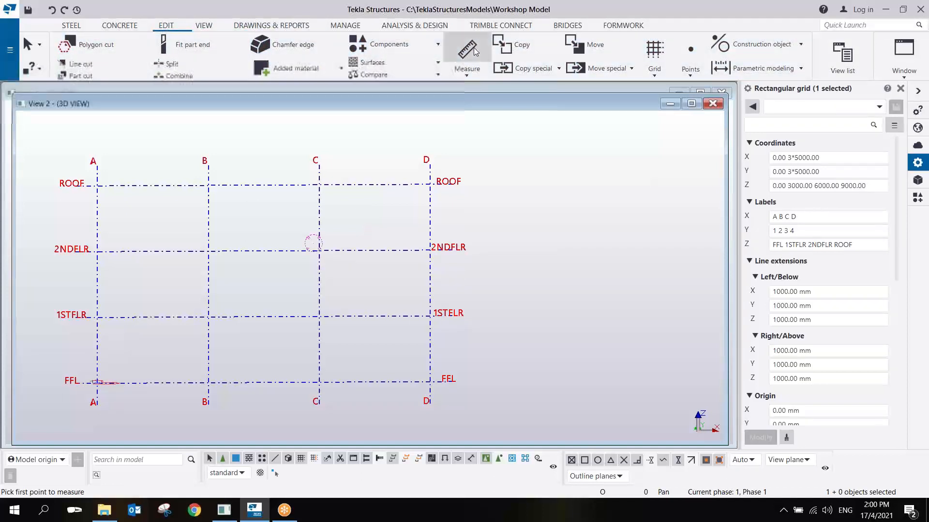
left_click(452, 382)
left_click(452, 314)
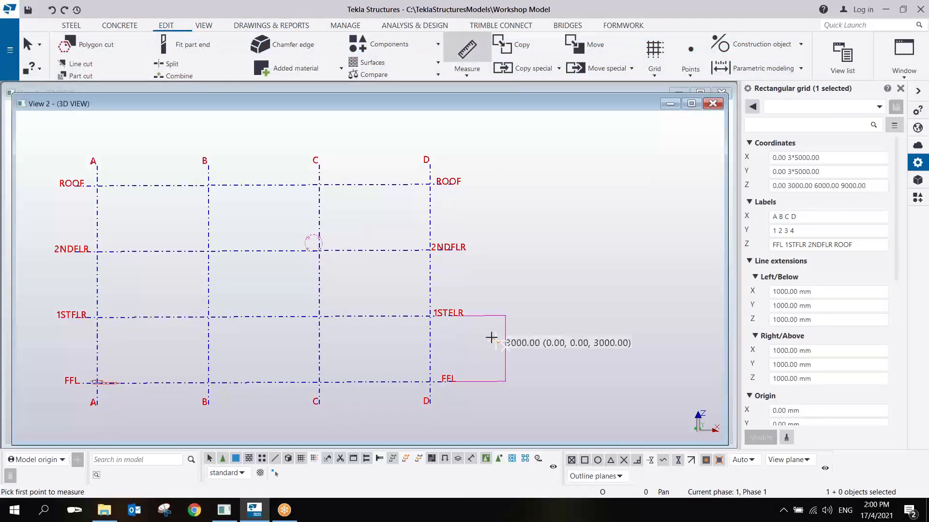
left_click(452, 315)
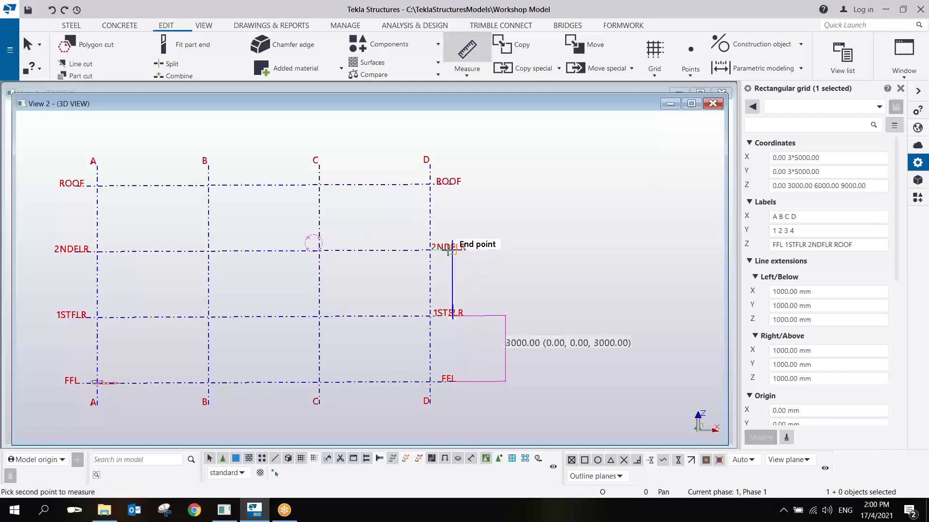
left_click(452, 249)
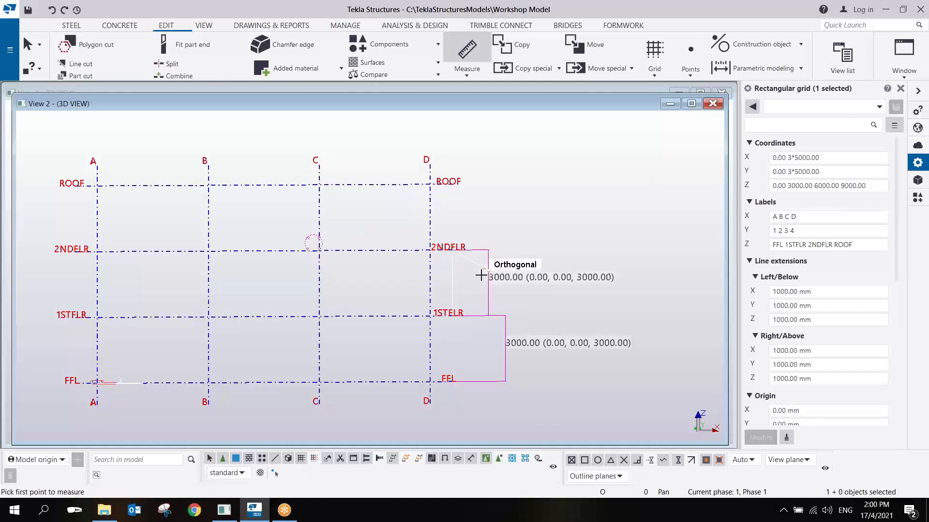
left_click(452, 250)
left_click(452, 184)
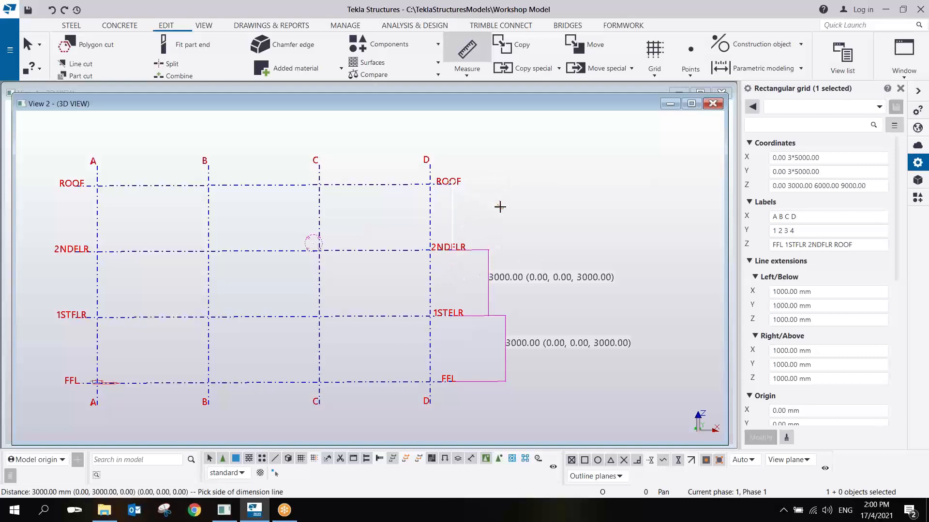
left_click(569, 194)
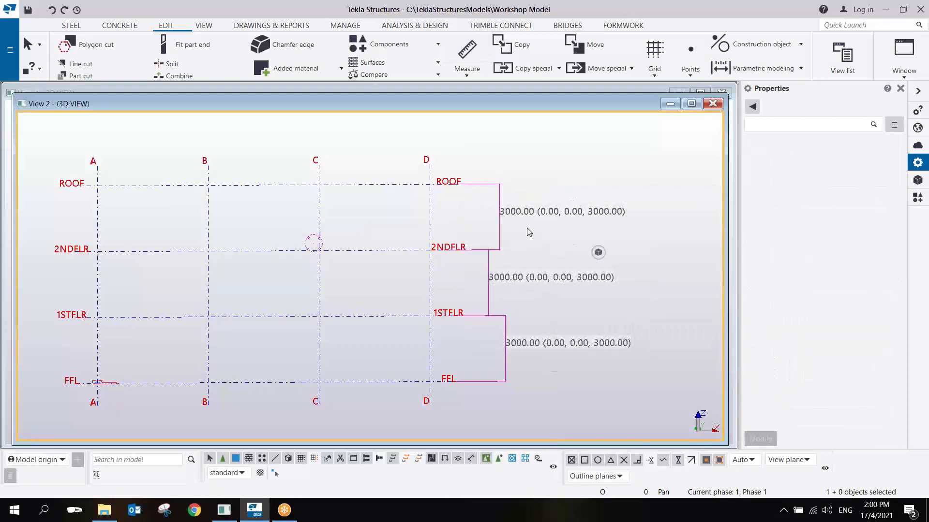
Select the grid in the elevation view to show its coordinate properties
left_click(431, 289)
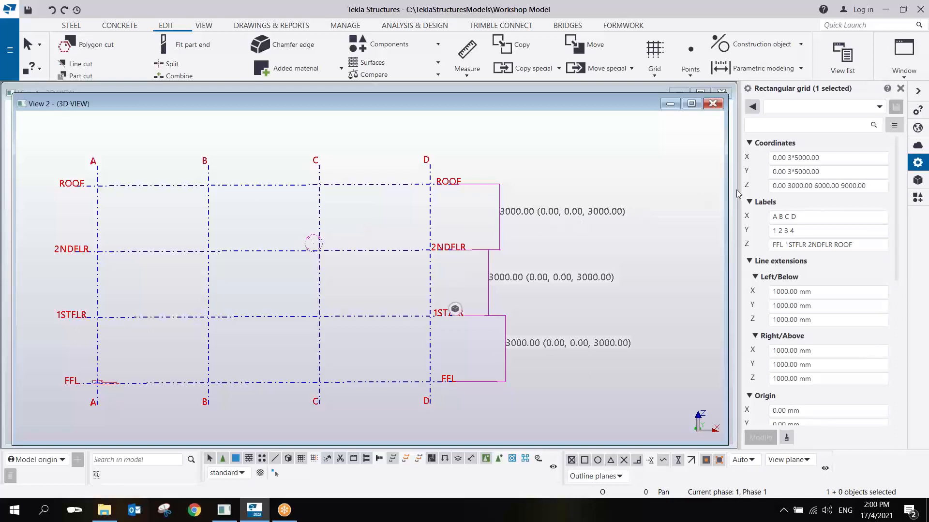
left_click(775, 186)
left_click(612, 7)
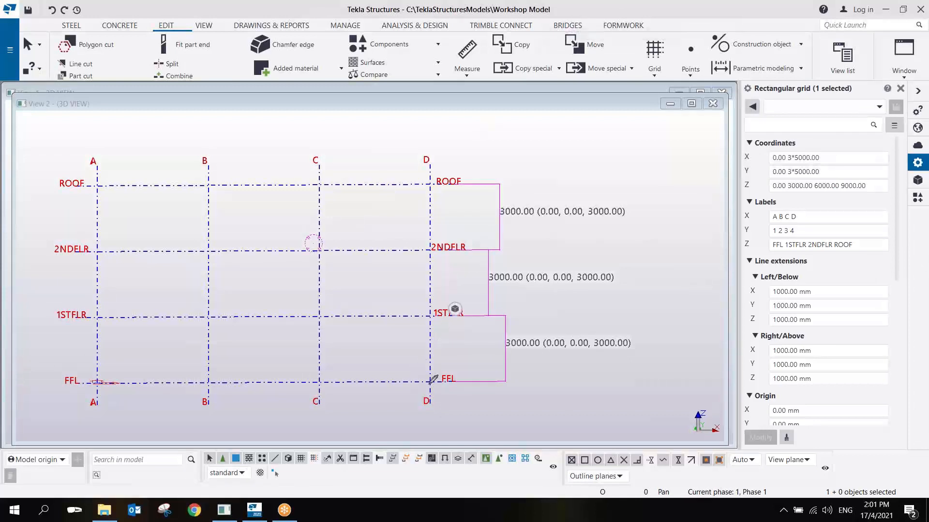
Annotate in red with arrows from FFL to 1STFLR, 2NDFLR and ROOF, the marks 6k and 9k, and a ring around the Z coordinates
left_click_drag(430, 382, 481, 379)
mouse_move(430, 382)
left_mouse_down()
mouse_move(457, 362)
mouse_move(463, 312)
mouse_move(424, 290)
mouse_move(409, 317)
left_mouse_up()
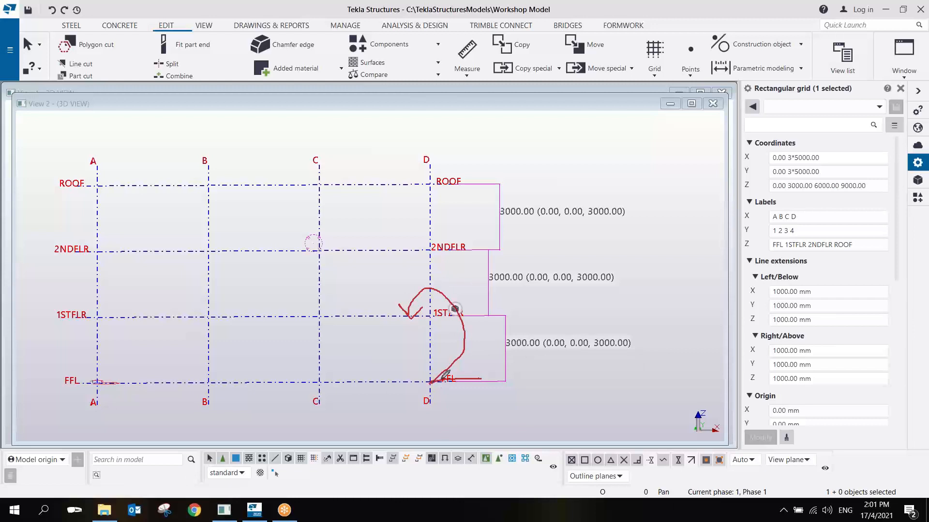
mouse_move(430, 382)
left_mouse_down()
mouse_move(493, 242)
mouse_move(442, 220)
mouse_move(416, 254)
mouse_move(422, 245)
left_mouse_up()
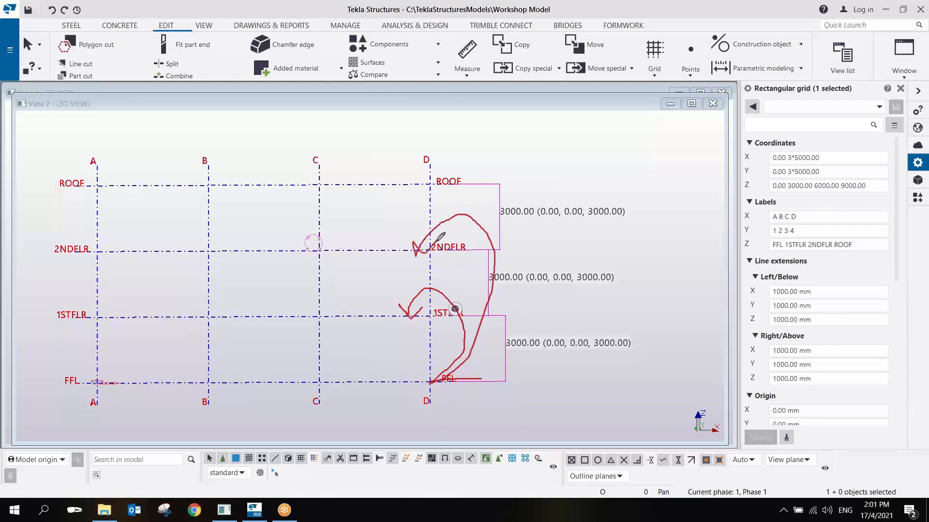
mouse_move(542, 296)
left_mouse_down()
mouse_move(532, 310)
mouse_move(565, 323)
left_mouse_up()
mouse_move(431, 381)
left_mouse_down()
mouse_move(389, 314)
mouse_move(385, 155)
mouse_move(415, 180)
mouse_move(426, 175)
left_mouse_up()
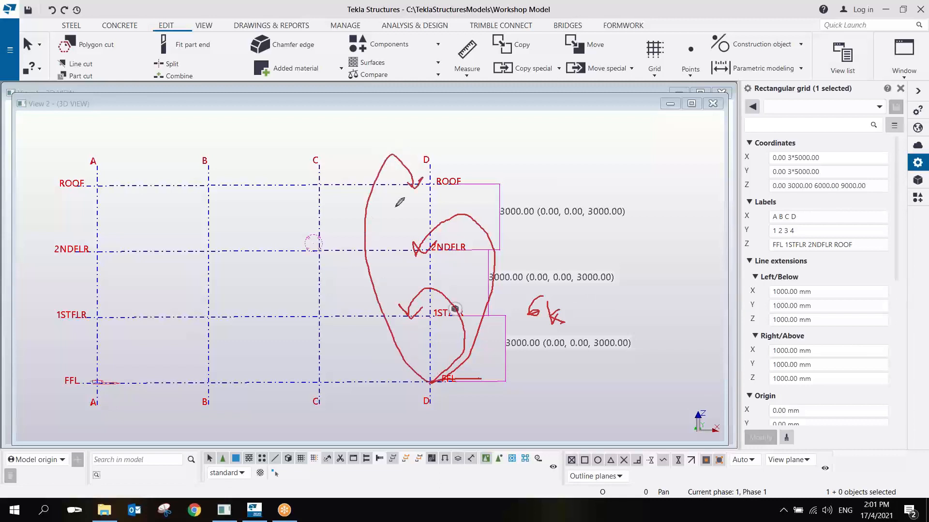
mouse_move(331, 274)
left_mouse_down()
mouse_move(339, 319)
mouse_move(333, 280)
mouse_move(347, 306)
mouse_move(348, 298)
mouse_move(374, 304)
left_mouse_up()
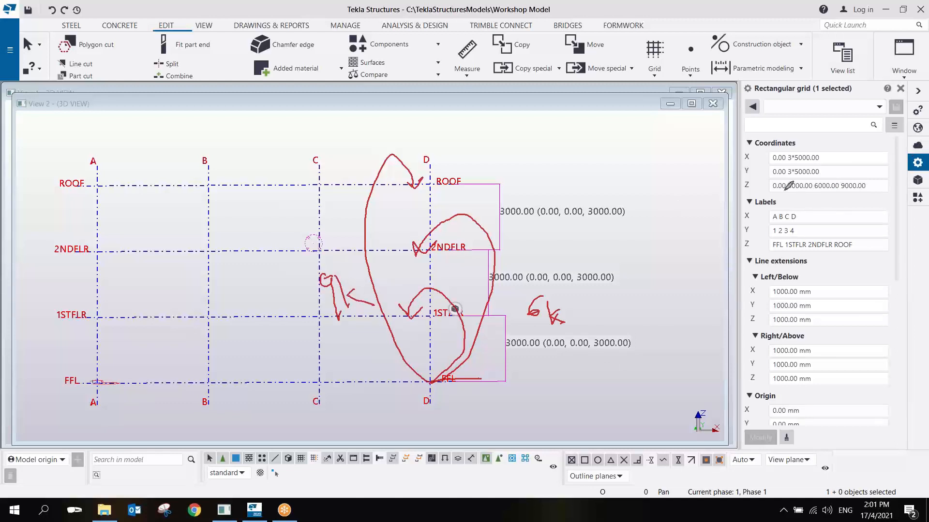
mouse_move(768, 189)
left_mouse_down()
mouse_move(822, 198)
mouse_move(873, 181)
mouse_move(769, 179)
mouse_move(515, 279)
mouse_move(549, 286)
left_mouse_up()
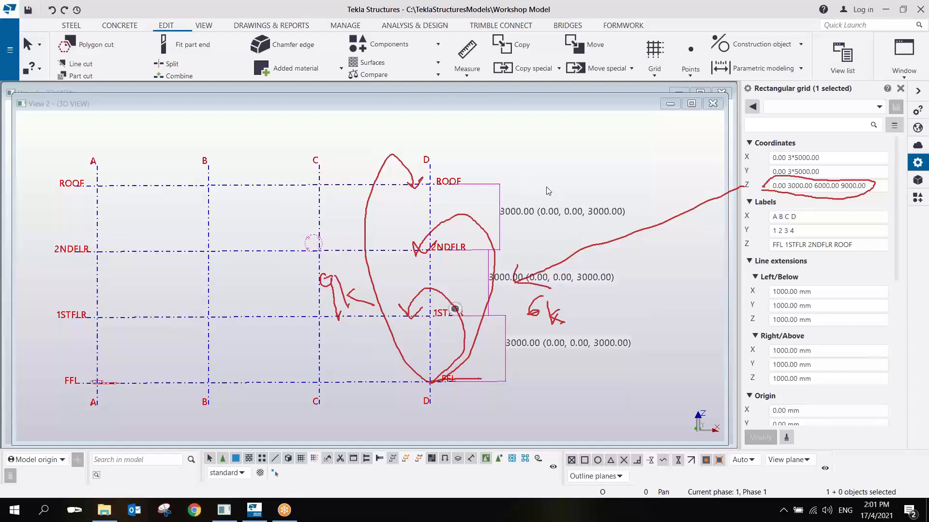
Erase the red annotations from the elevation view and close that view
left_click(569, 255)
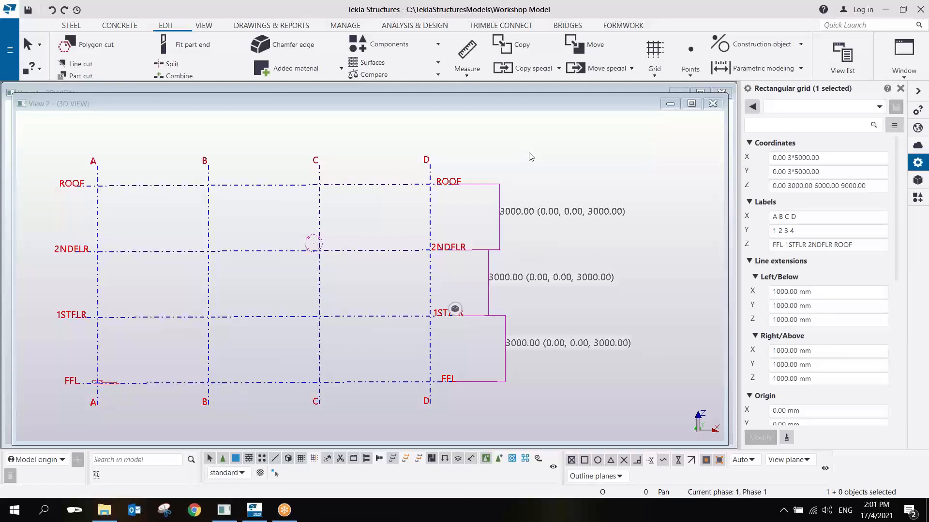
left_click(538, 155)
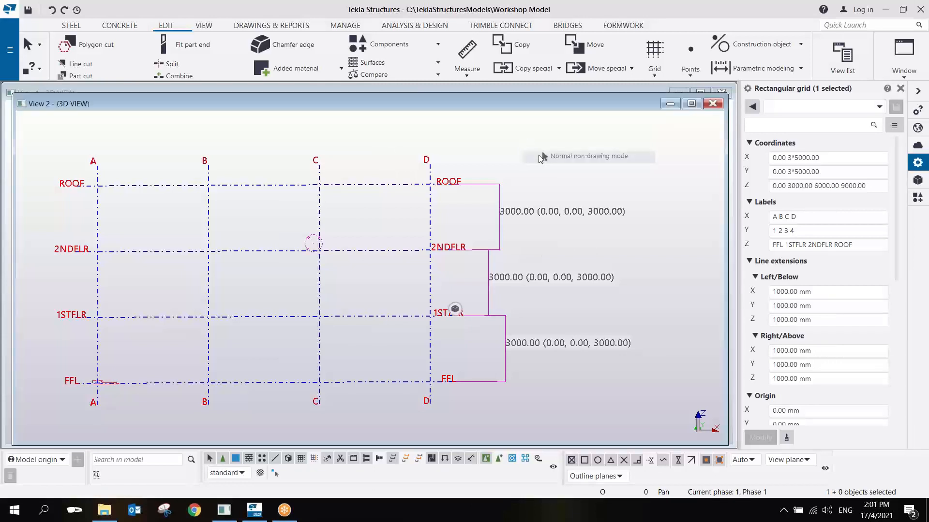
left_click(715, 105)
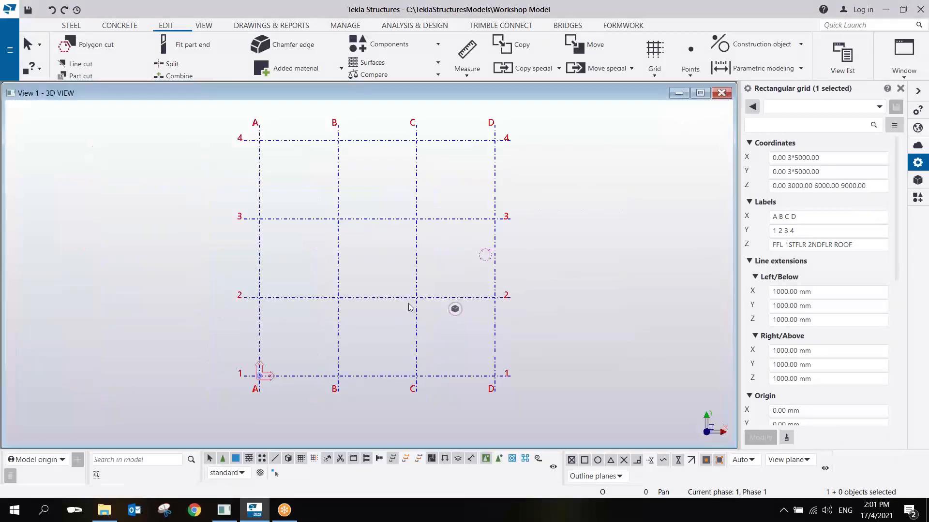
Open the list of named and visible views and place it beside the grid
scroll(455, 323, "up", 2)
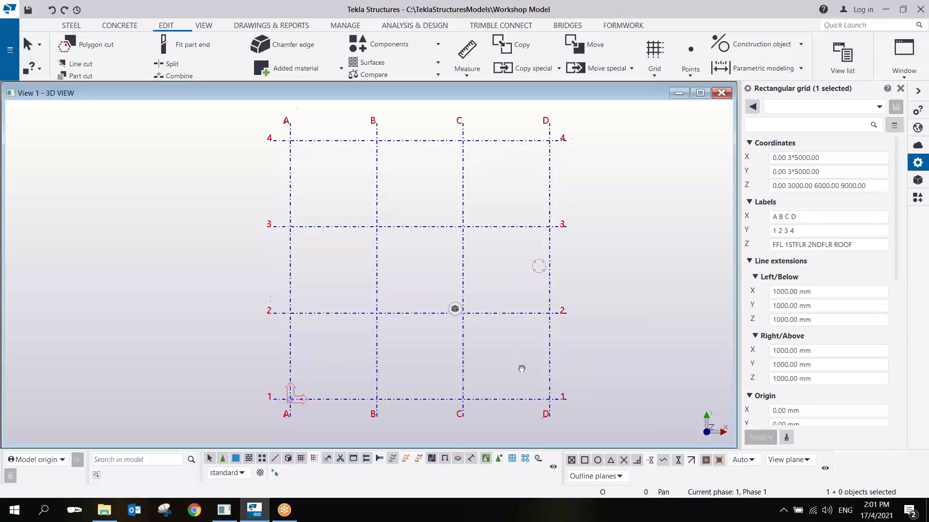
middle_click_drag(520, 369, 498, 262, "ctrl")
middle_click_drag(536, 333, 479, 290, "ctrl")
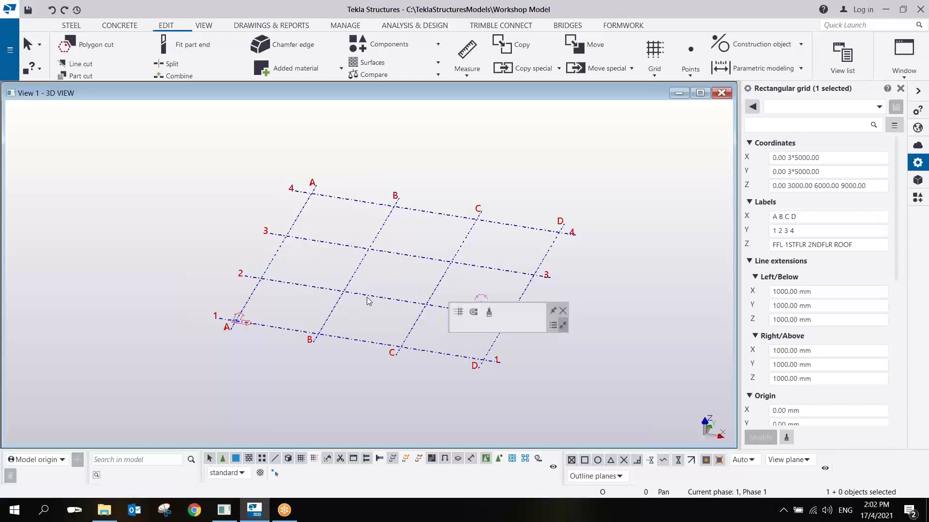
key("ctrl+i")
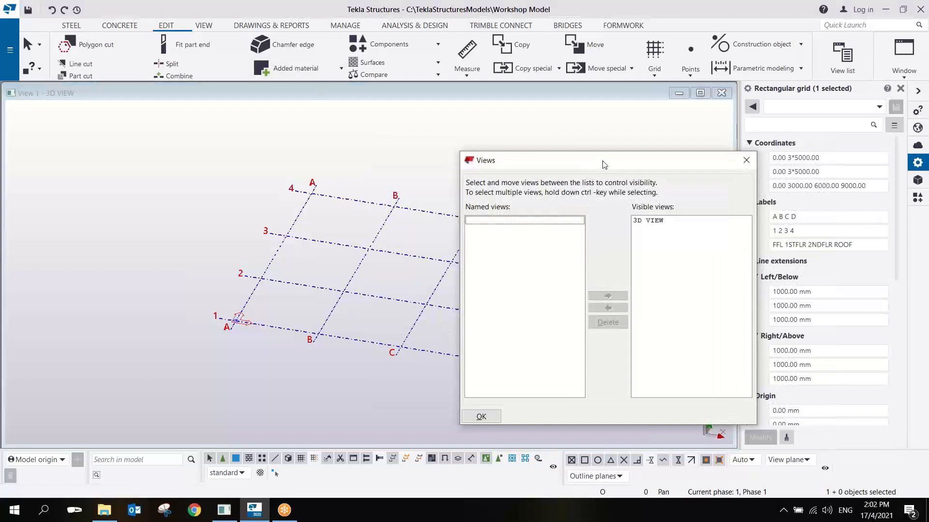
left_click_drag(602, 161, 580, 98)
middle_click_drag(332, 244, 243, 244)
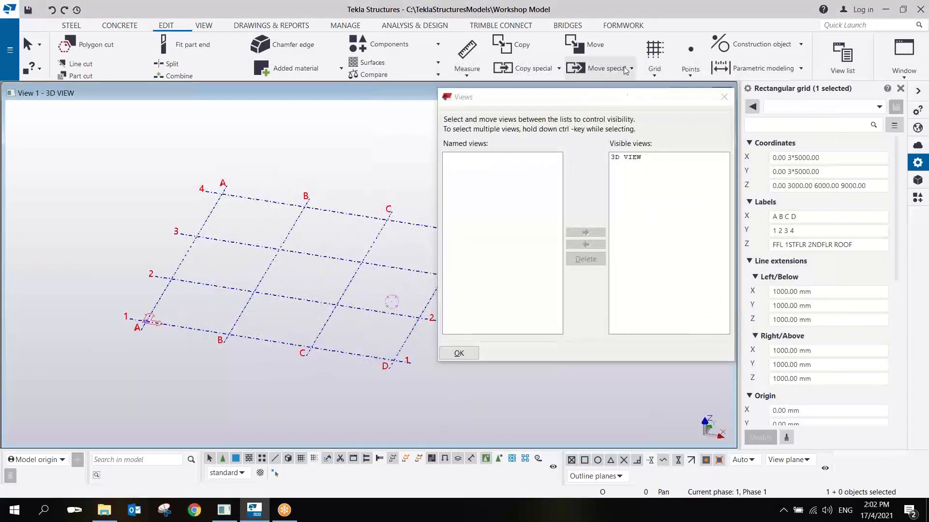
left_click_drag(598, 98, 609, 100)
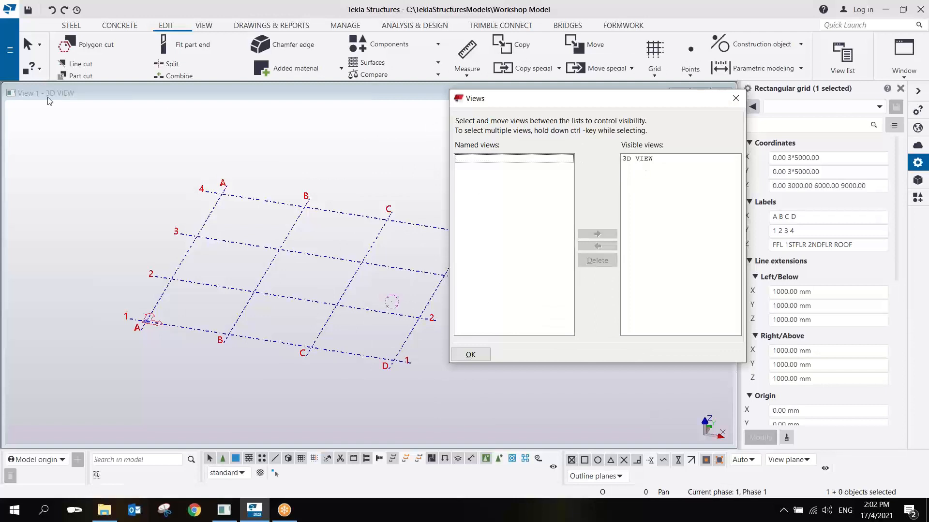
Hide 3D VIEW by moving it to the named views, and return it to the visible views at its full window size
left_click(649, 160)
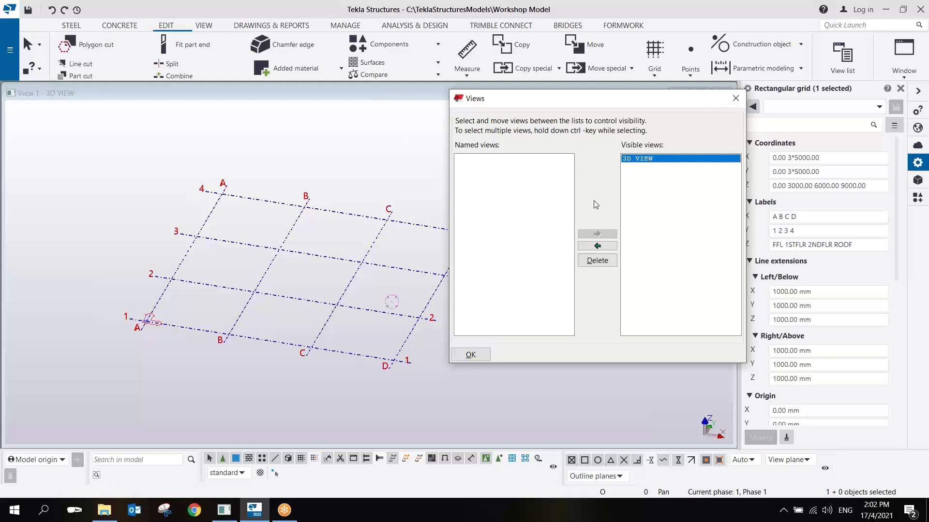
left_click(603, 247)
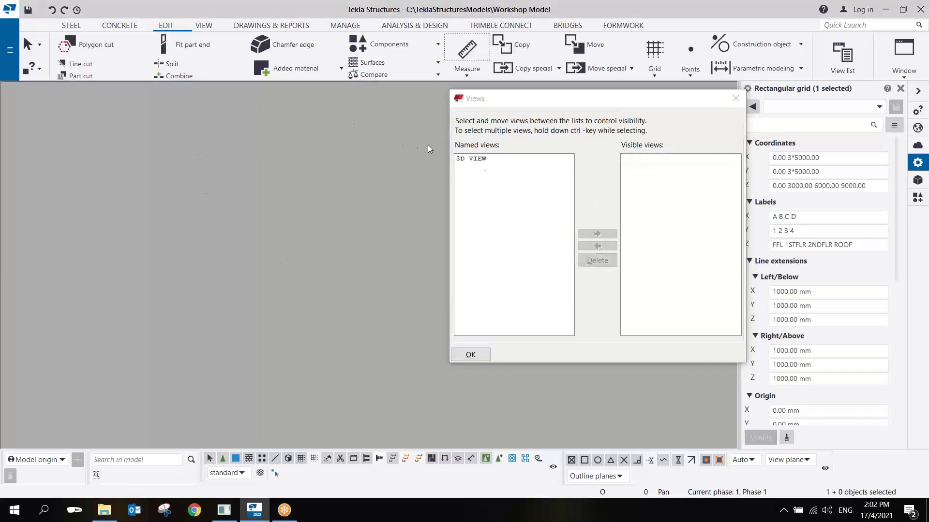
left_click(477, 159)
left_click(597, 234)
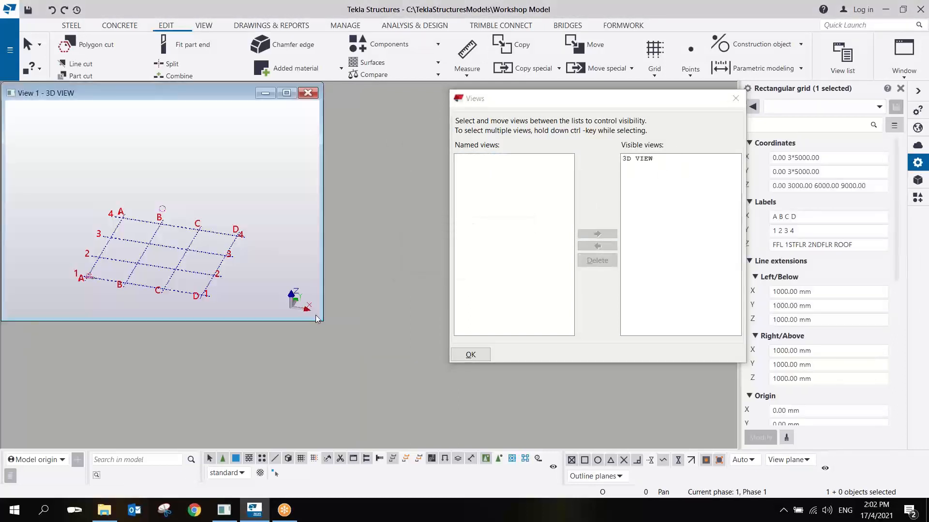
left_click_drag(319, 317, 736, 448)
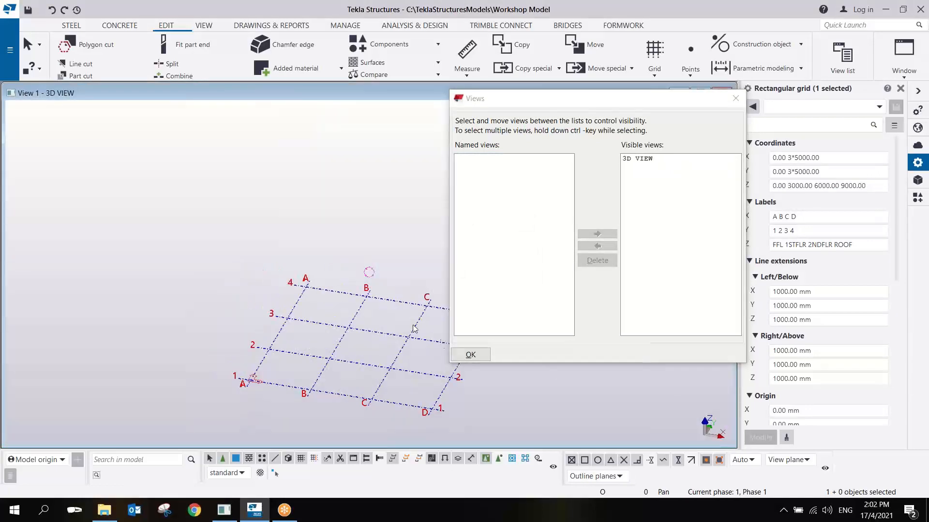
scroll(351, 274, "up", 5)
middle_click_drag(412, 325, 403, 260)
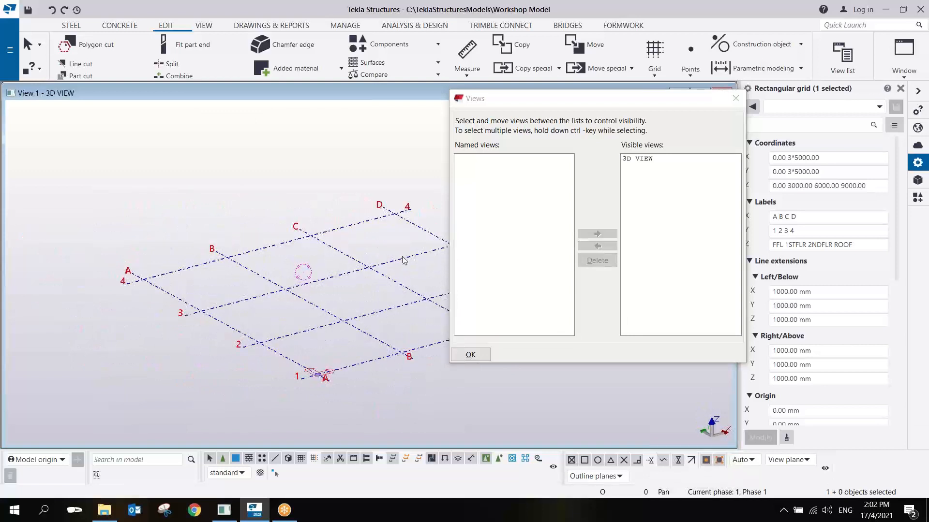
scroll(350, 277, "down", 2)
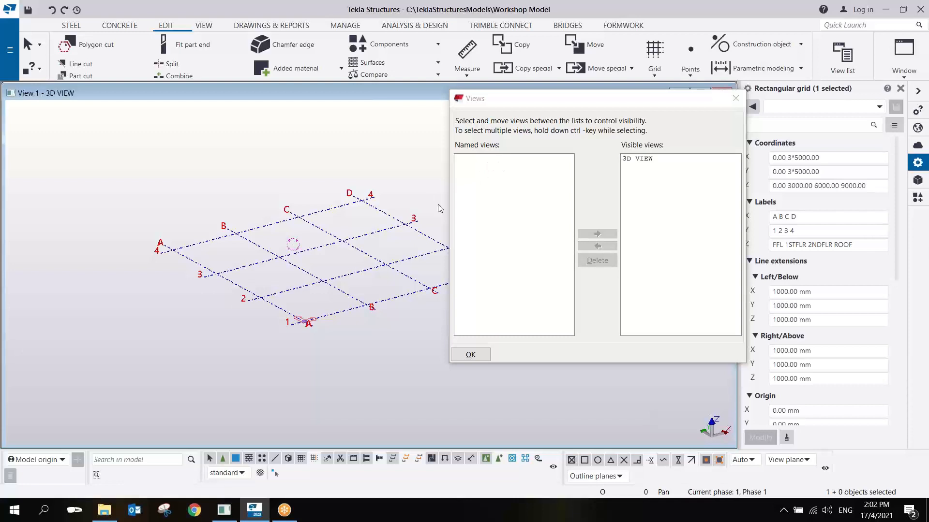
middle_click_drag(329, 262, 386, 265, "ctrl")
middle_click_drag(340, 251, 344, 269)
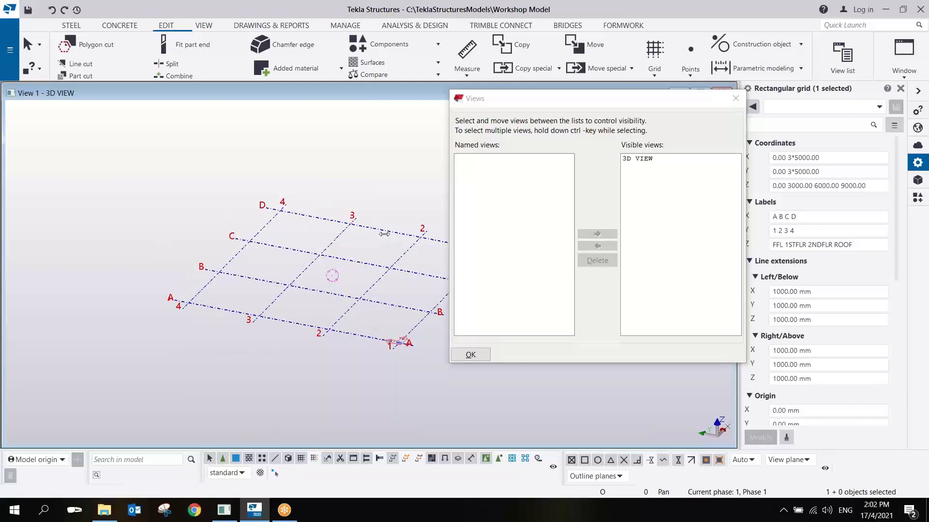
left_click(202, 29)
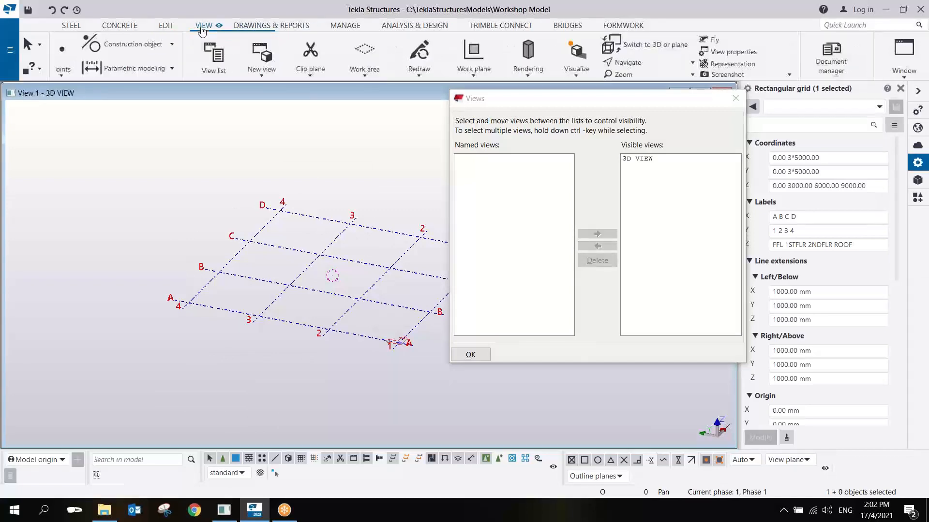
left_click(141, 73)
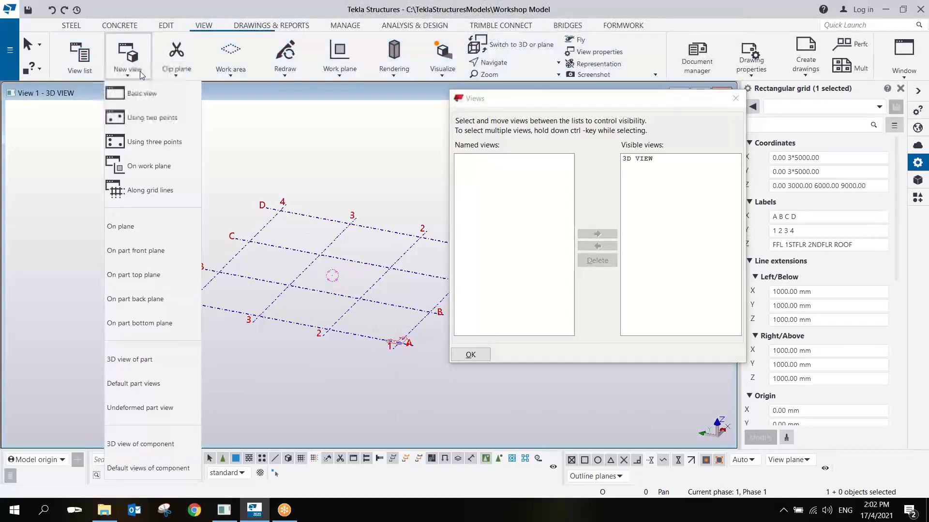
left_click(141, 121)
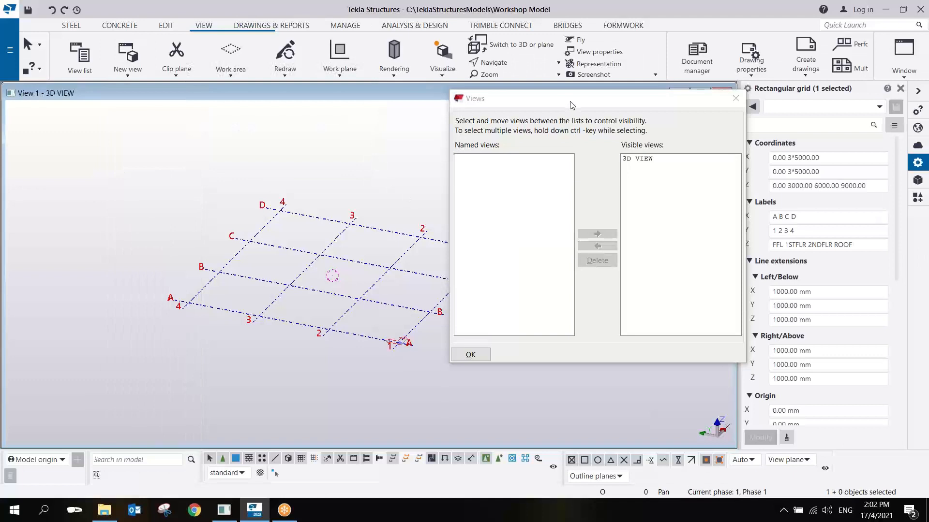
Open the settings for creating views along grid lines for the selected grid
mouse_move(572, 104)
left_mouse_down()
mouse_move(610, 124)
mouse_move(581, 117)
left_mouse_up()
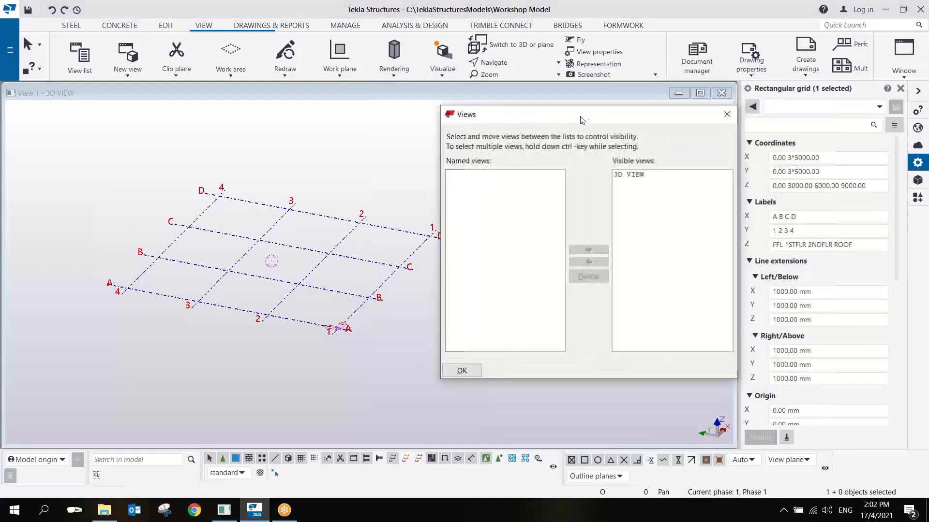
left_click(331, 258)
right_click(330, 258)
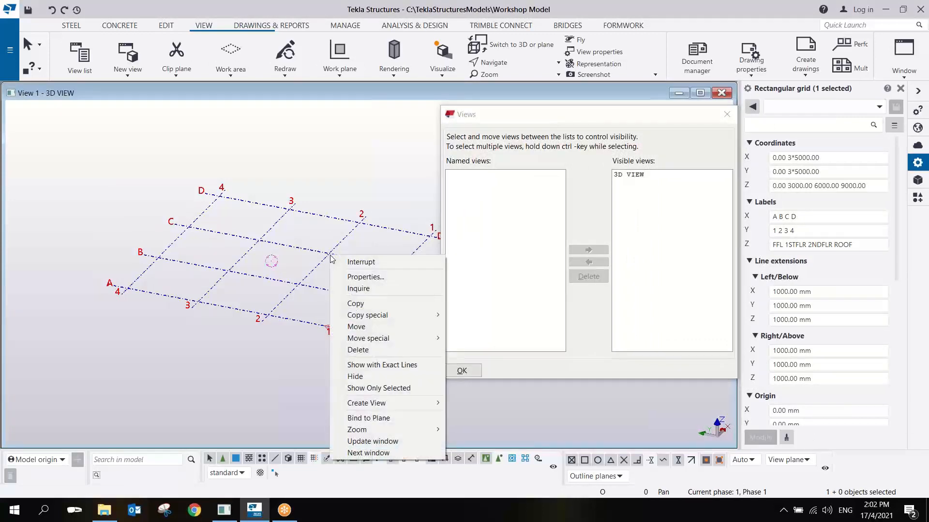
mouse_move(377, 405)
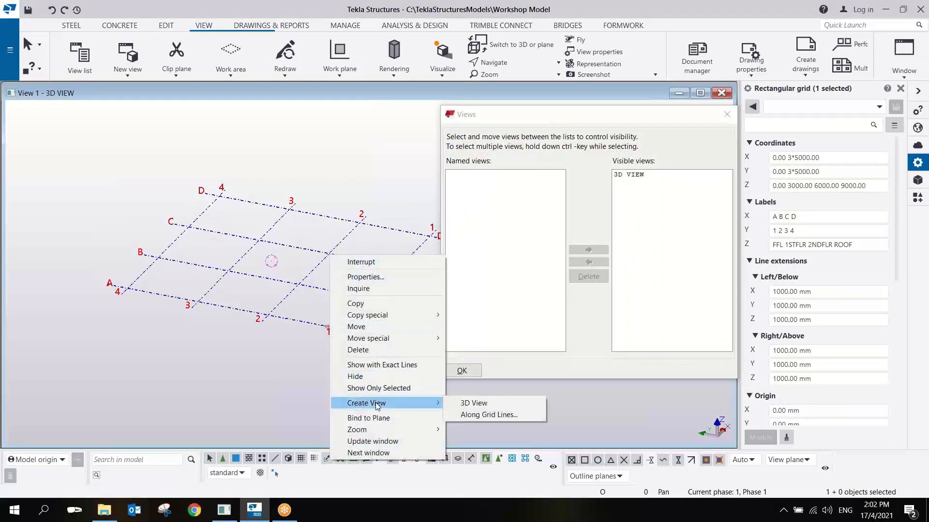
left_click(490, 415)
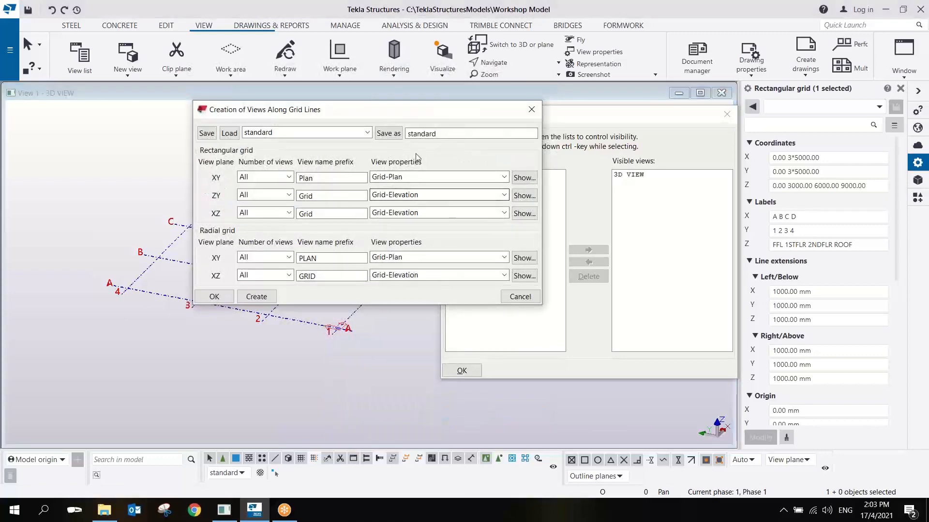
left_click_drag(310, 109, 168, 97)
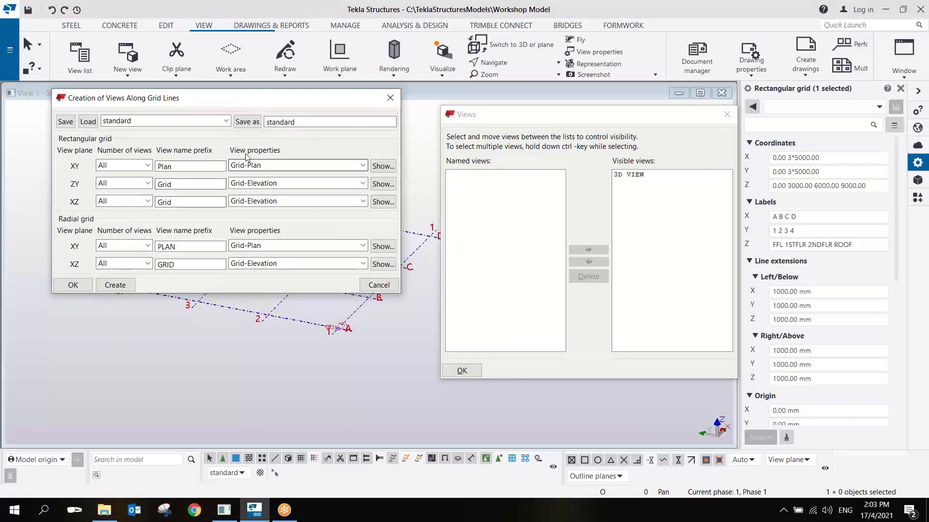
Set the XY plan view depth to 1000 up and 1000 down, save the properties as Grid-Plan and close them
left_click(383, 167)
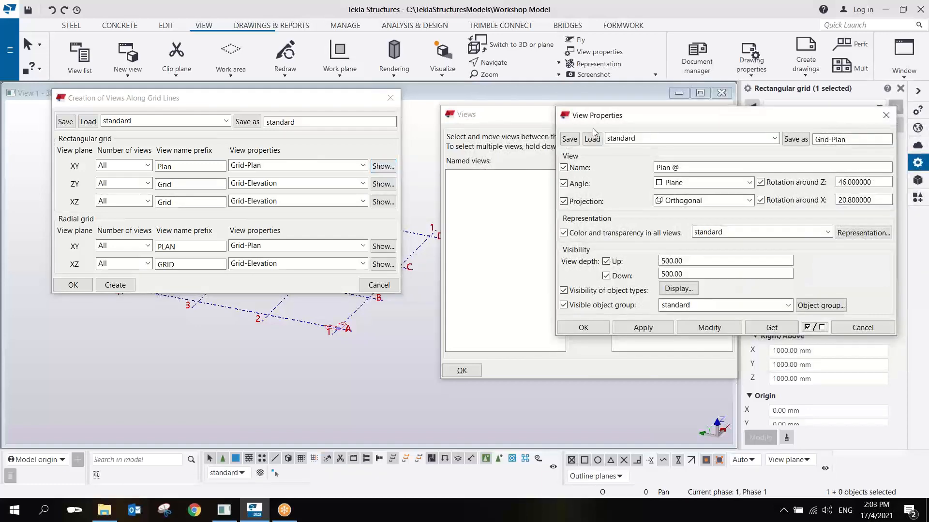
left_click_drag(620, 123, 503, 113)
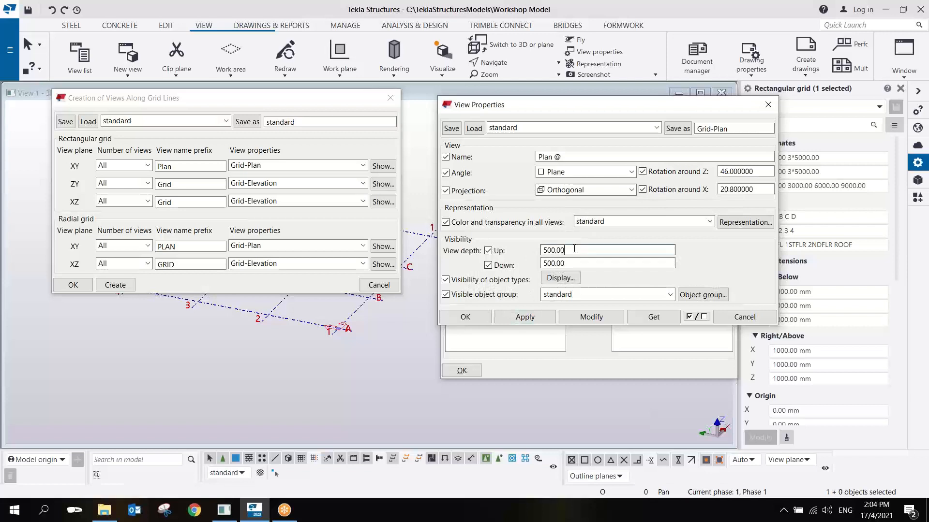
left_click_drag(574, 250, 507, 259)
type("1000")
double_click(578, 264)
type("10")
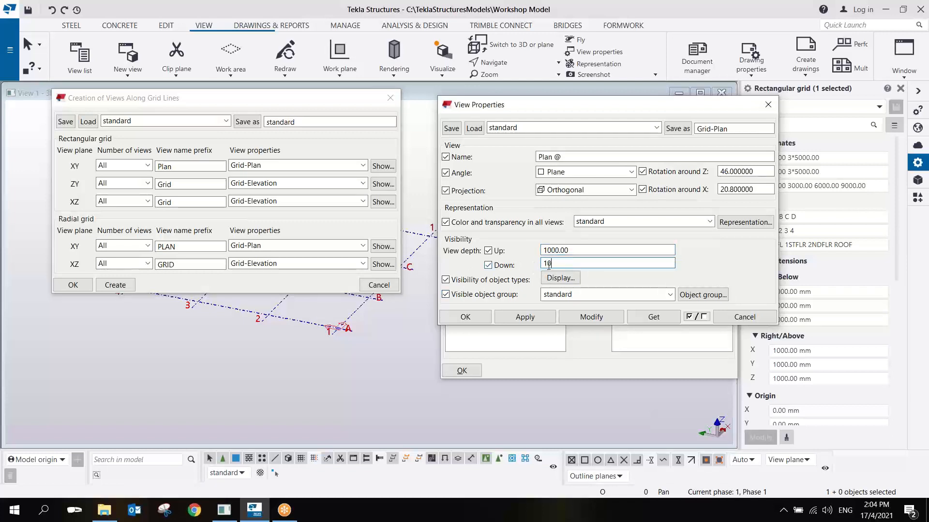
left_click(680, 129)
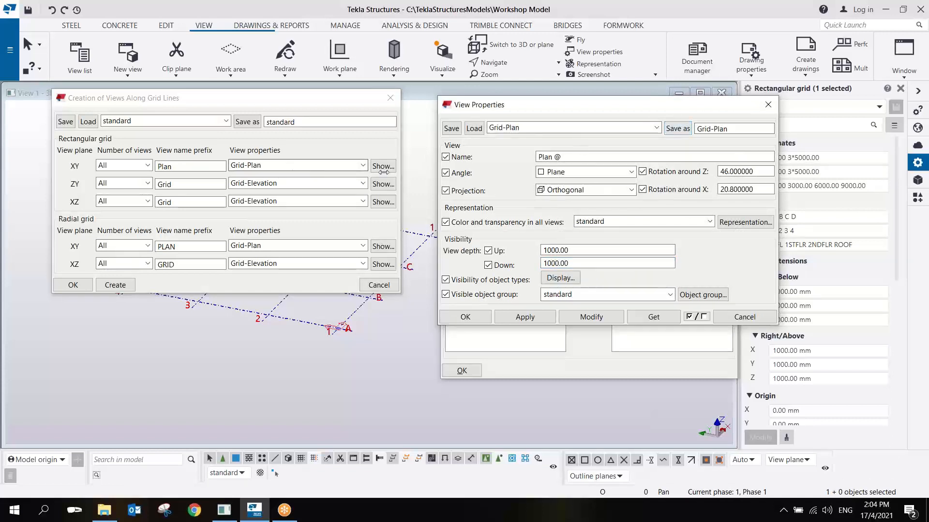
left_click(768, 105)
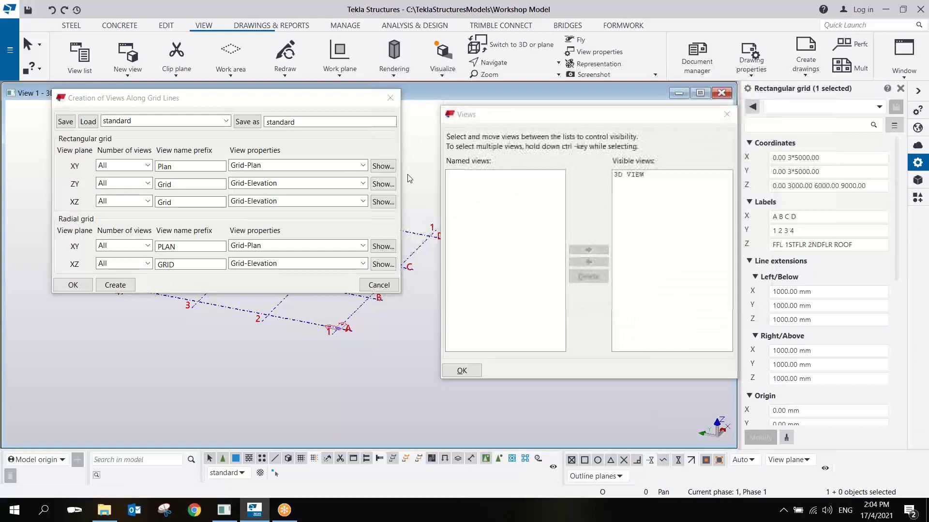
Set the ZY elevation view depth to 1000 up and 1000 down, save the properties as Grid-Elevation and close them
left_click(382, 184)
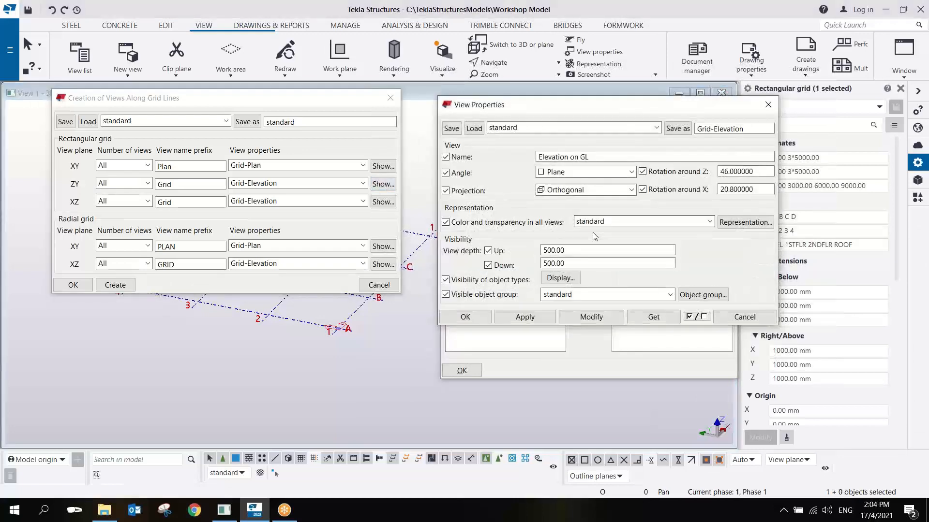
type("1000")
key("Tab")
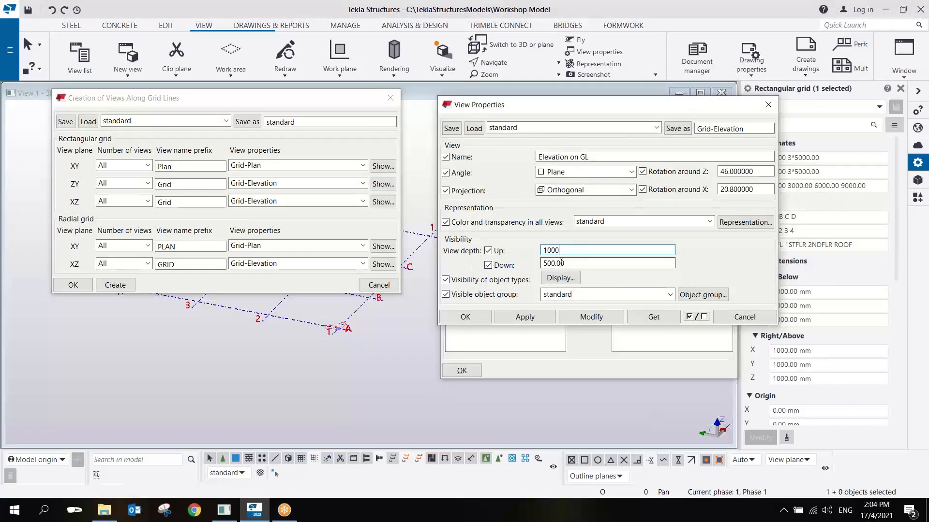
type("1000")
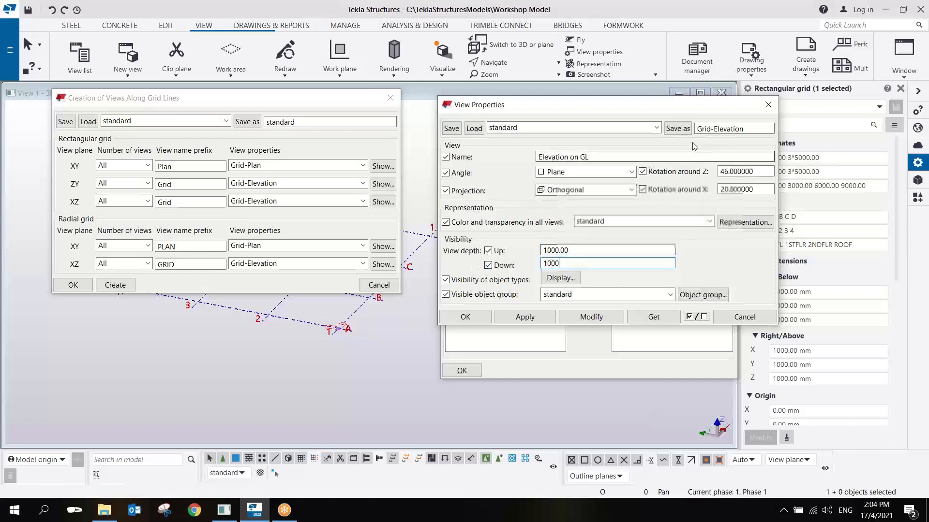
left_click(677, 128)
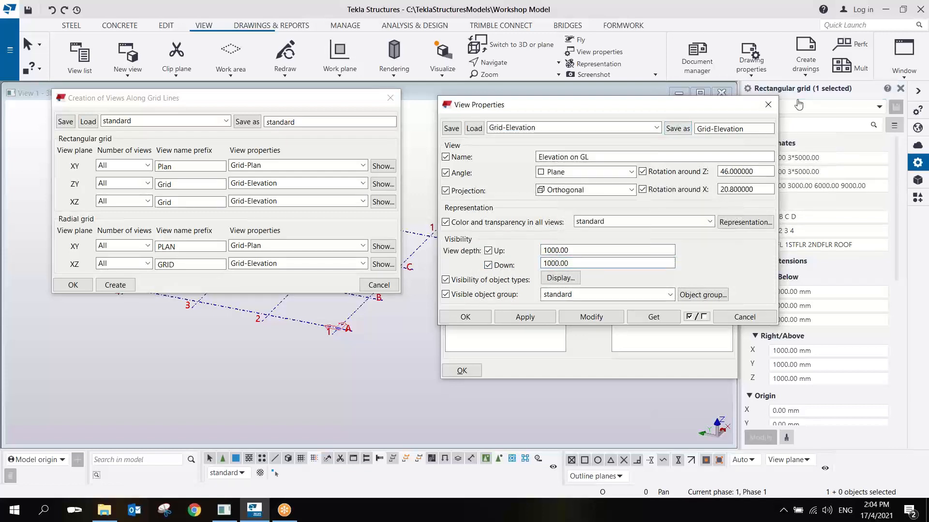
left_click(485, 318)
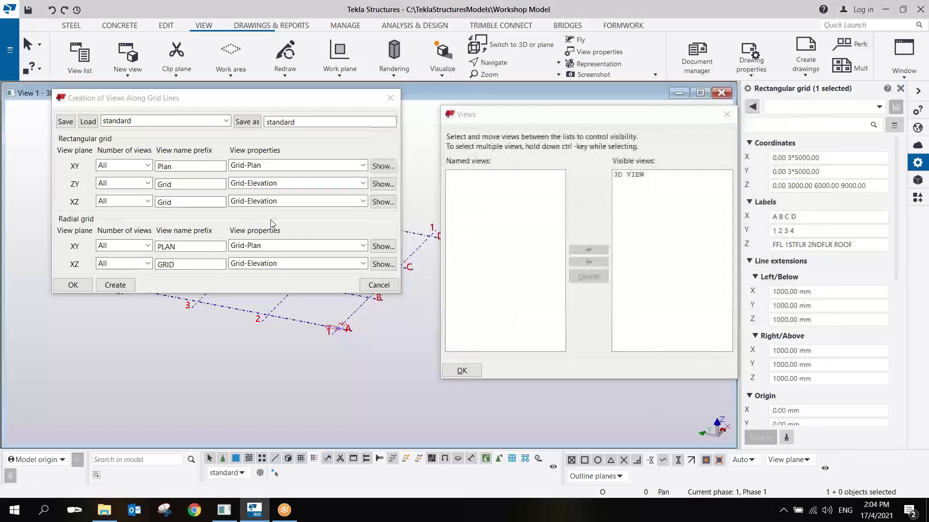
Create all plan and elevation views along the grid lines, close the creation settings and move the list of views clear of the grid
left_click(114, 285)
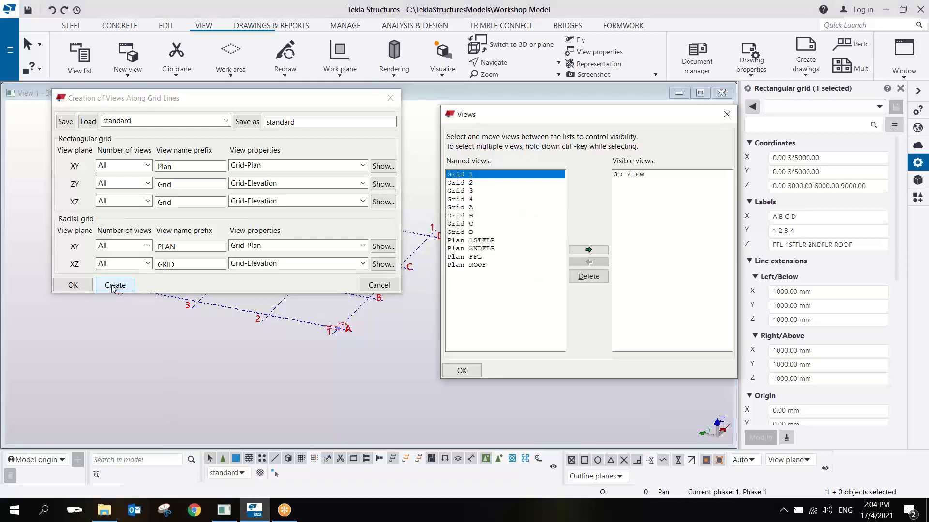
left_click(73, 285)
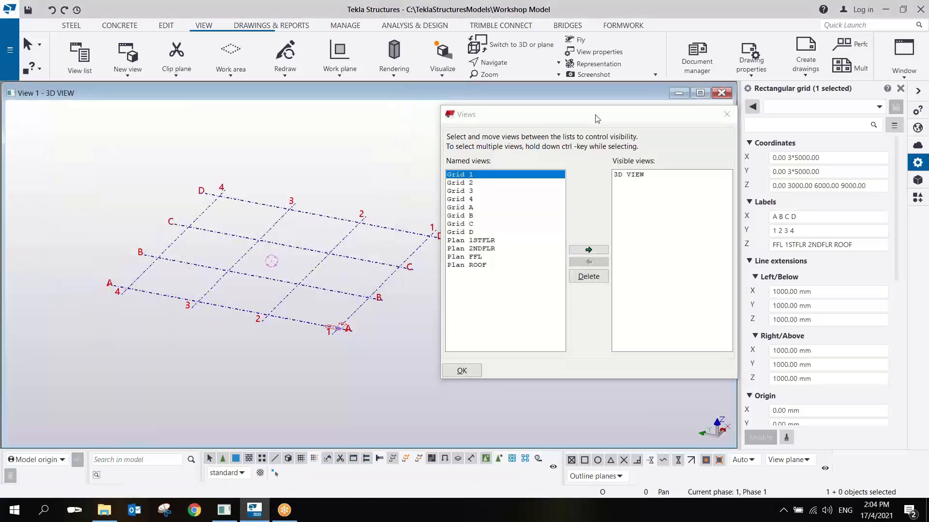
left_click_drag(598, 115, 638, 117)
left_click(376, 282)
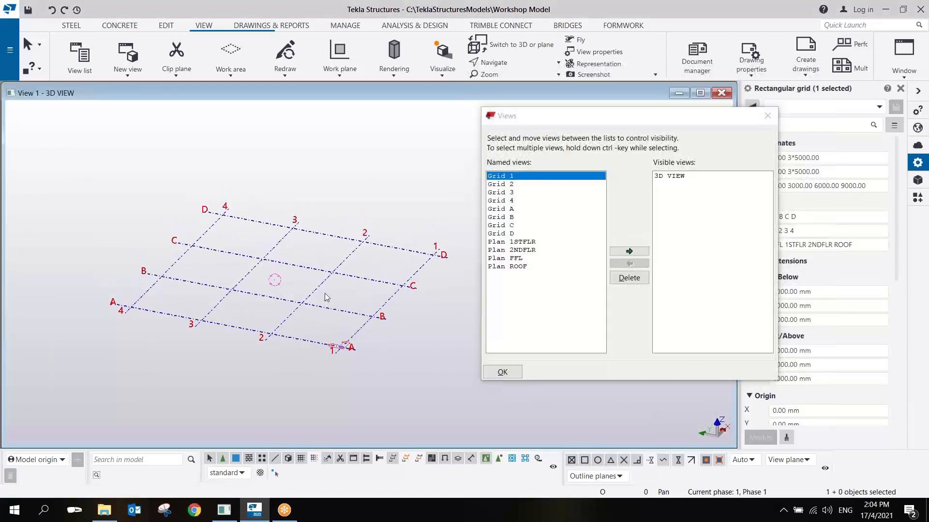
scroll(323, 294, "up", 3)
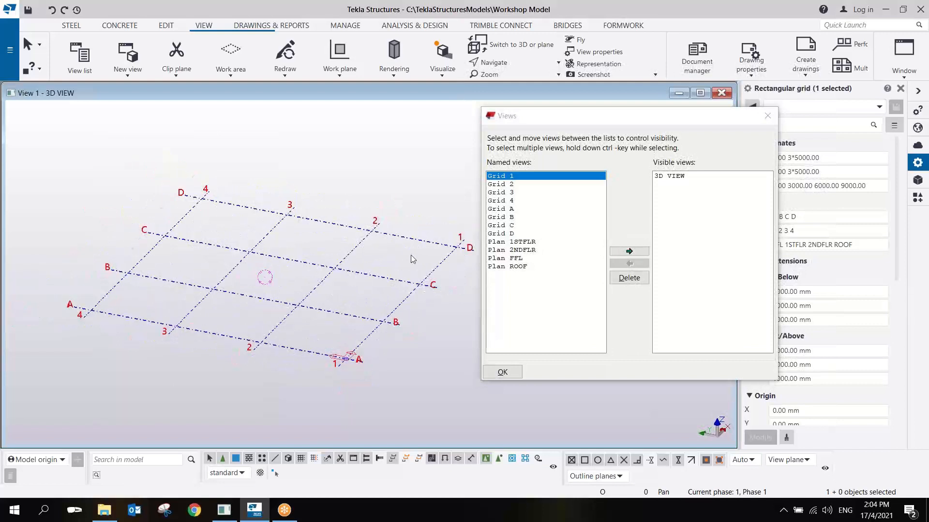
Show the Grid 1 elevation view from the named views and enlarge its window
left_click(520, 180)
double_click(520, 176)
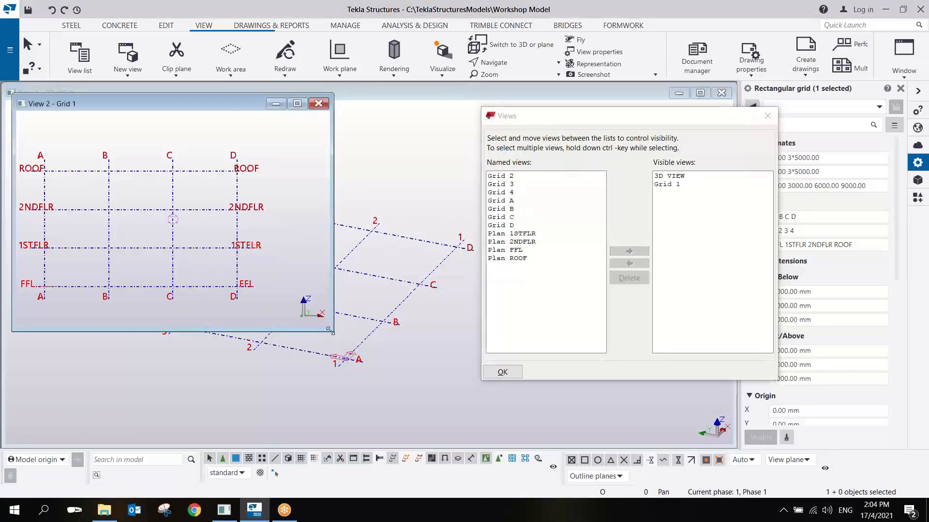
left_click_drag(330, 331, 417, 415)
middle_click_drag(219, 297, 186, 287)
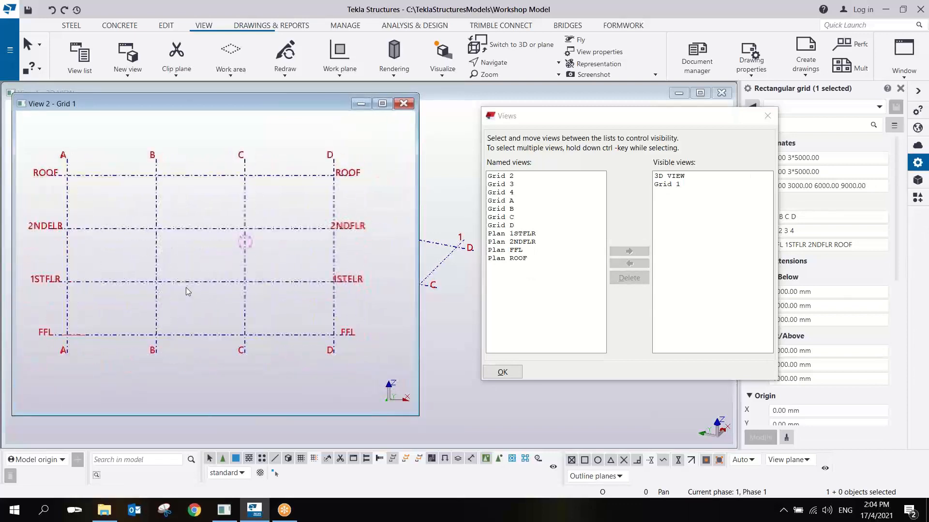
Show the Plan 1STFLR view from the named views, enlarge its window and examine the grid around the origin
double_click(520, 233)
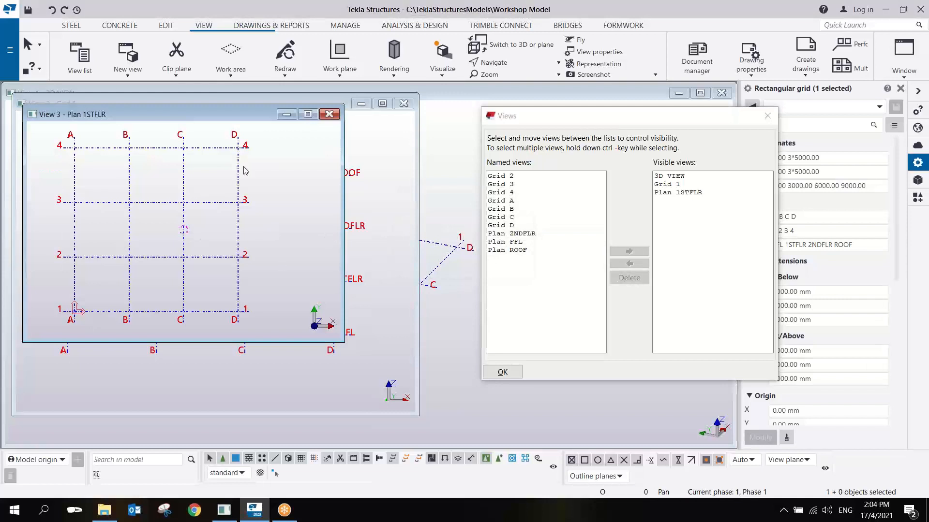
left_click_drag(341, 342, 440, 422)
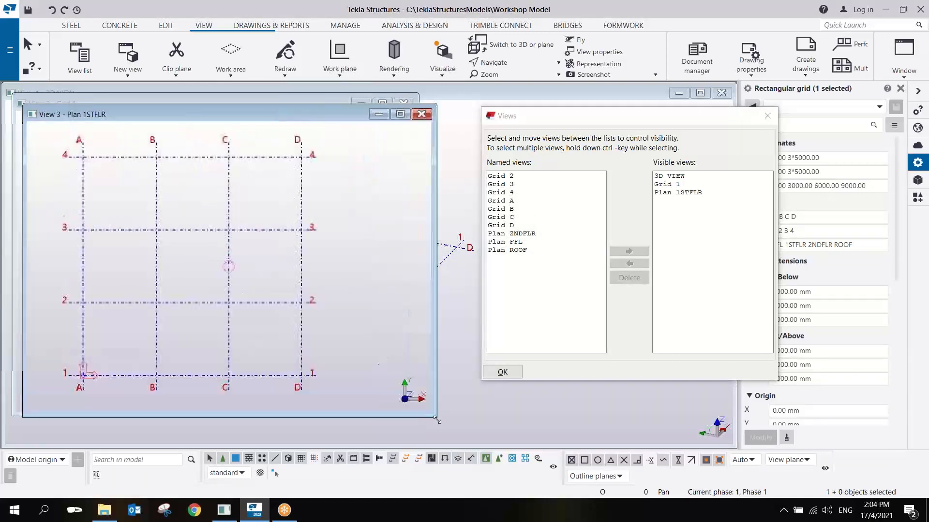
middle_click_drag(83, 375, 136, 322)
scroll(137, 322, "up", 3)
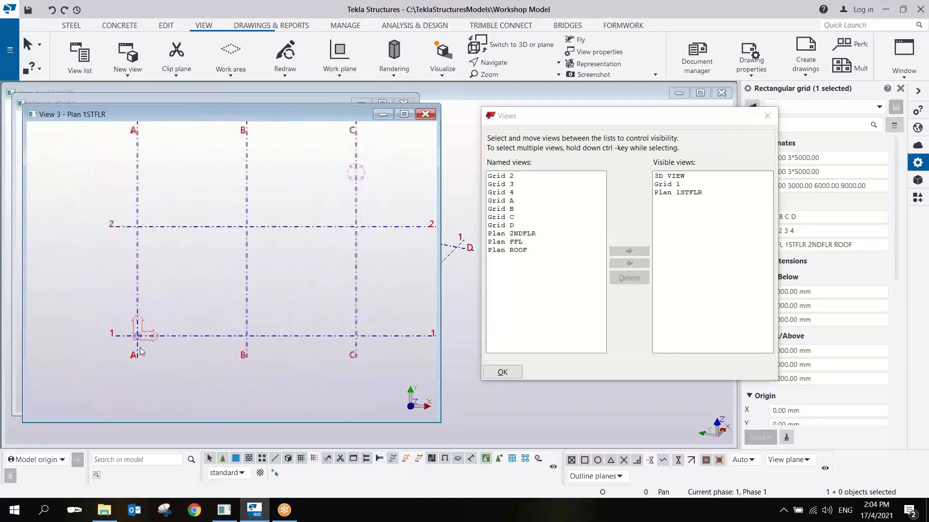
scroll(138, 320, "down", 2)
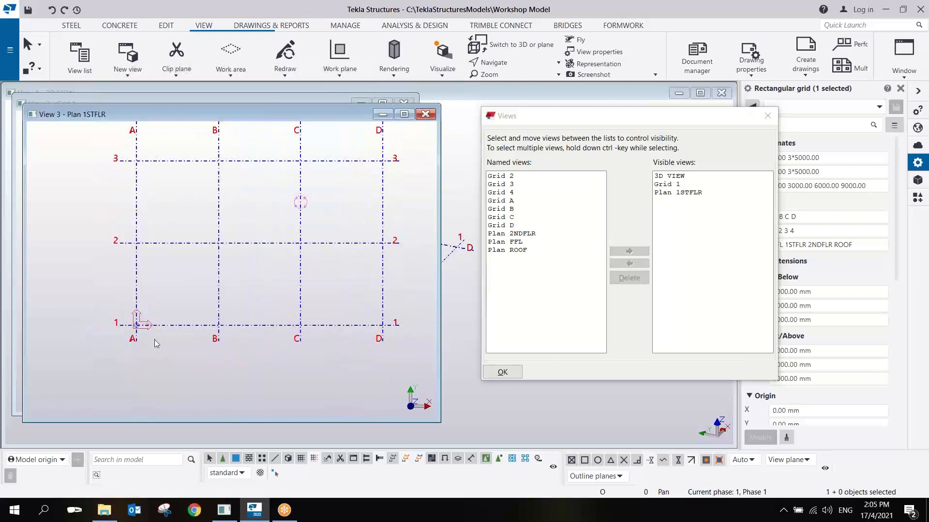
Rotate the Plan 1STFLR view to examine its level relative to the origin, and return it to a flat plan
middle_click_drag(176, 361, 172, 269, "ctrl")
scroll(175, 304, "up", 3)
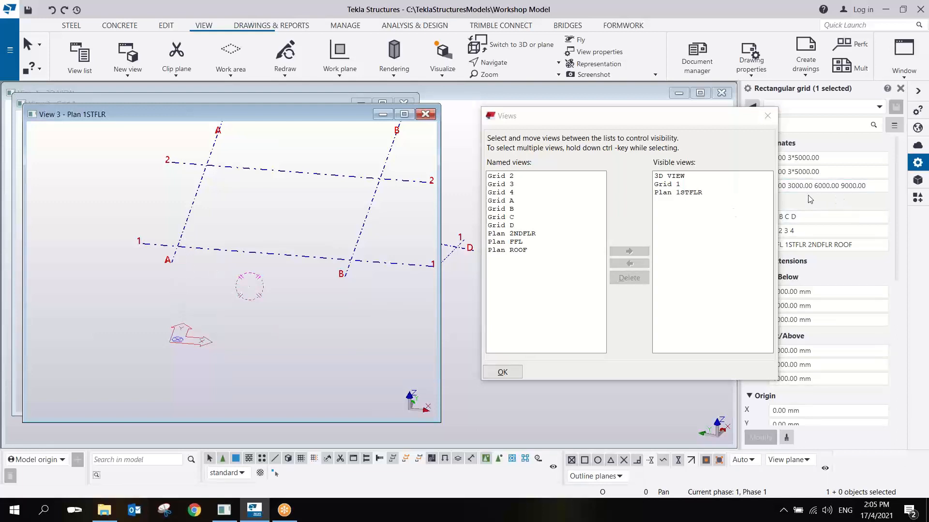
left_click_drag(718, 122, 667, 123)
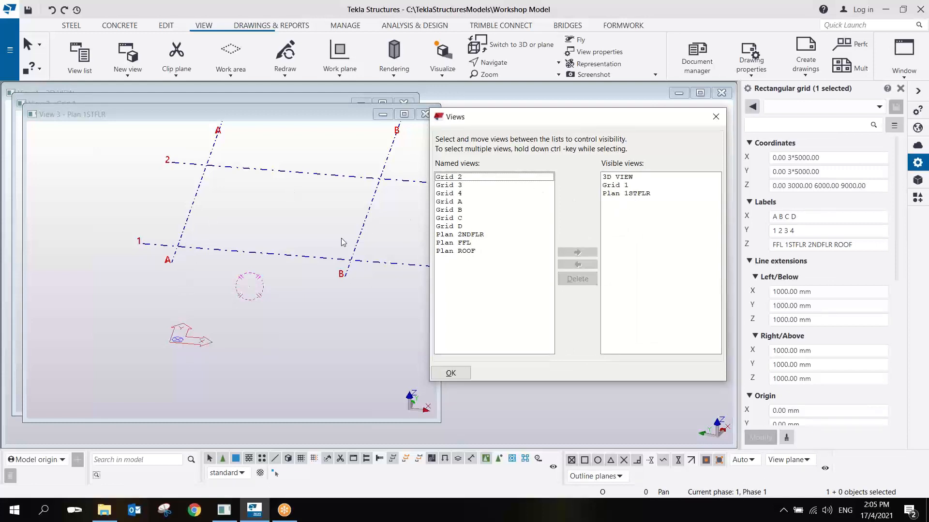
left_click(276, 269)
key("ctrl+p")
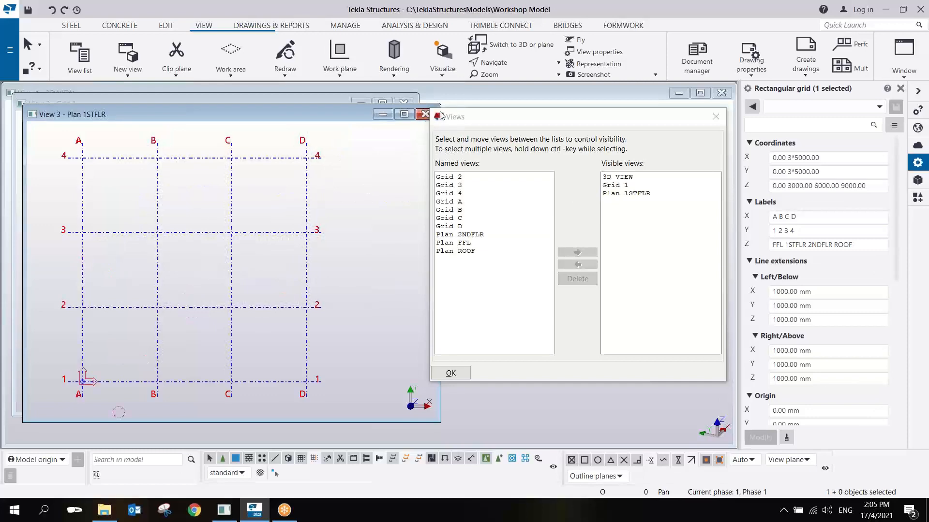
Close the Plan 1STFLR and Grid 1 view windows, leaving only 3D VIEW visible
left_click_drag(475, 127, 522, 131)
left_click(425, 114)
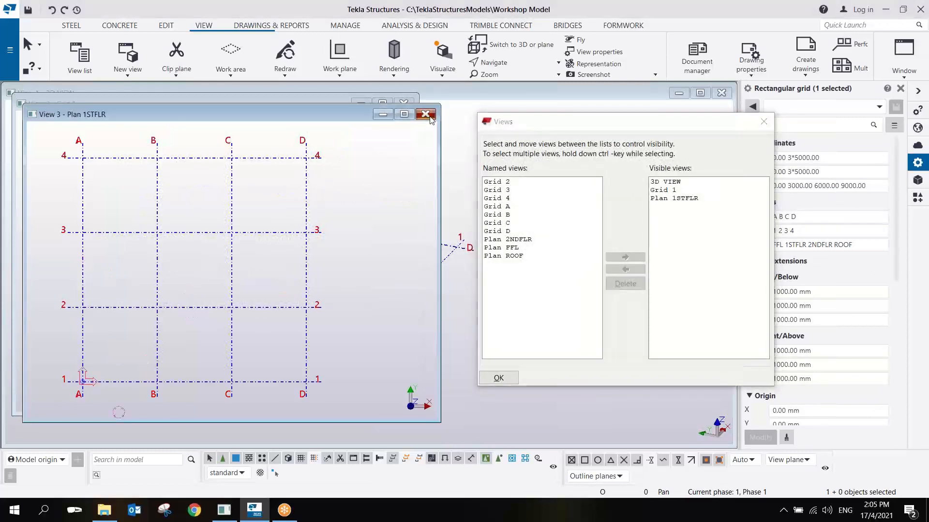
left_click(406, 105)
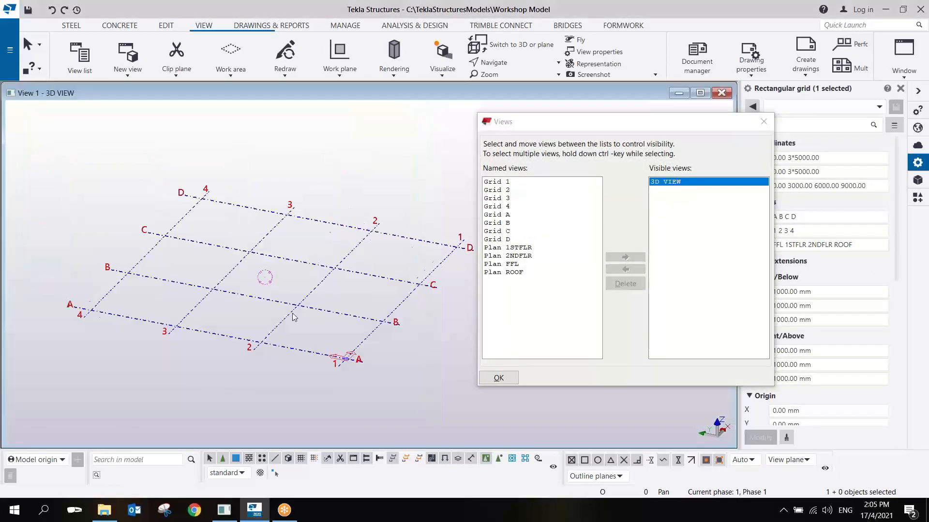
Rotate and center the whole grid in 3D VIEW, and close the list of views
scroll(293, 318, "down", 2)
middle_click_drag(331, 304, 362, 311, "ctrl")
middle_click_drag(362, 311, 208, 287, "ctrl")
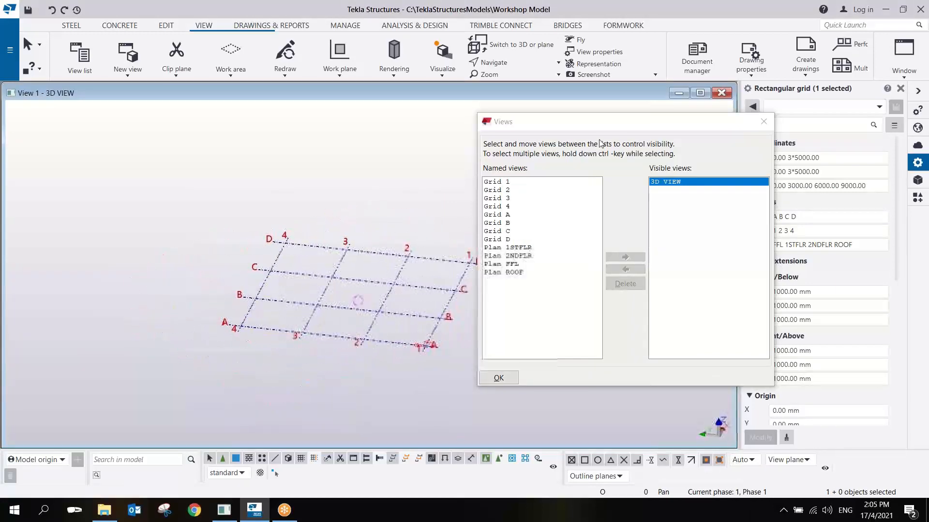
left_click_drag(614, 128, 605, 108)
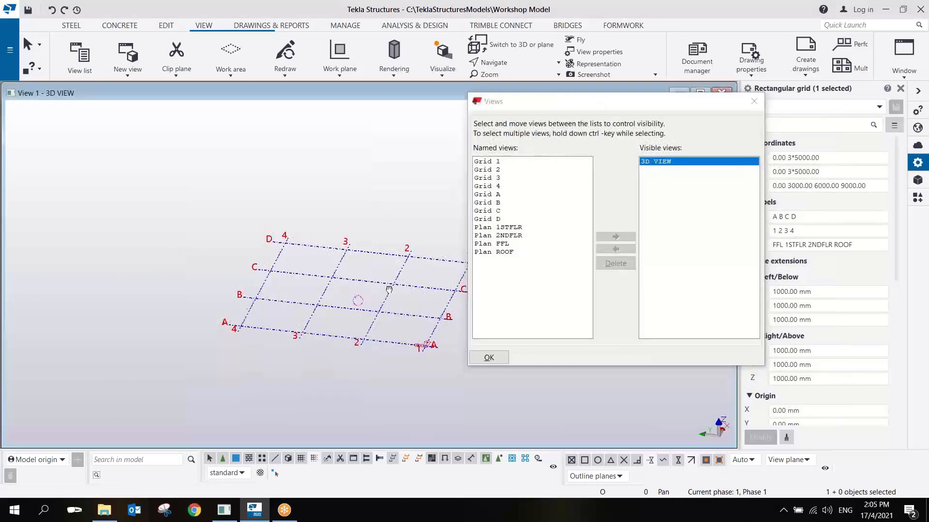
middle_click_drag(389, 290, 330, 286, "ctrl")
left_click_drag(596, 110, 613, 113)
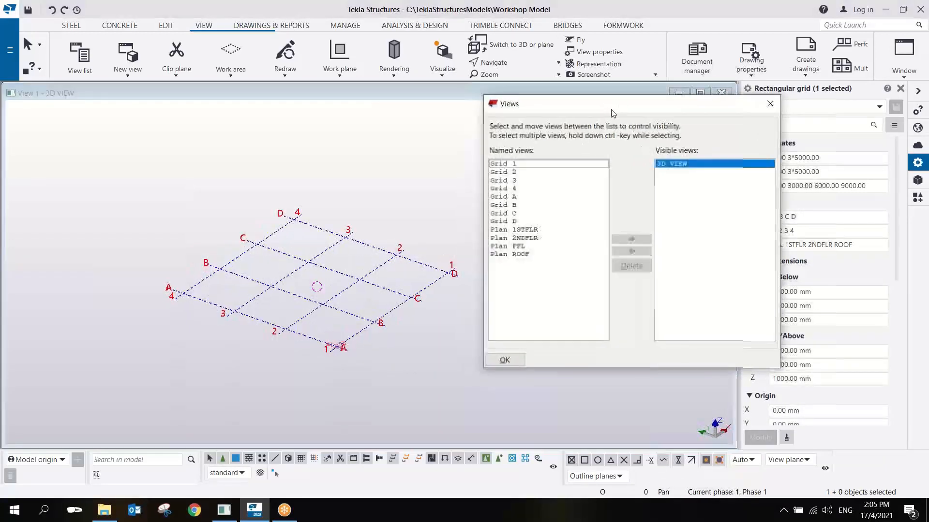
middle_click_drag(314, 329, 377, 278)
scroll(364, 295, "up", 3)
left_click(690, 19)
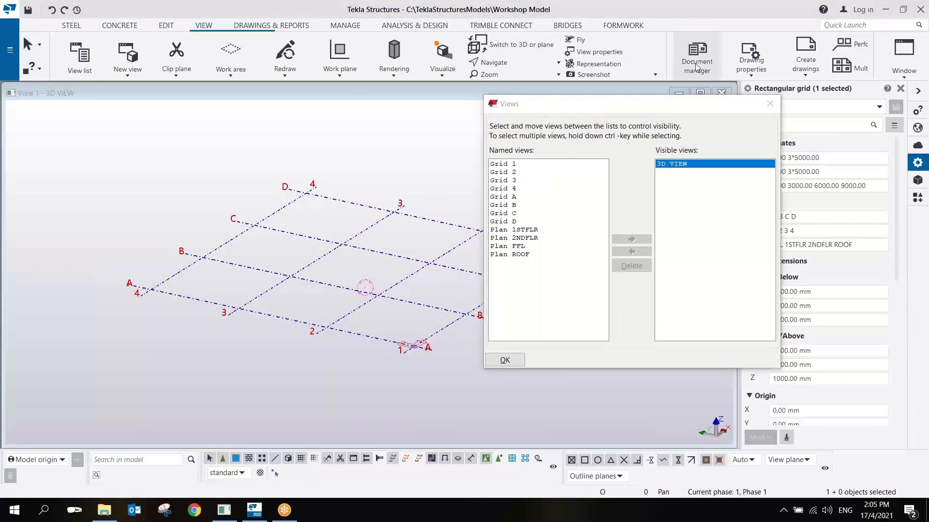
left_click_drag(637, 114, 498, 117)
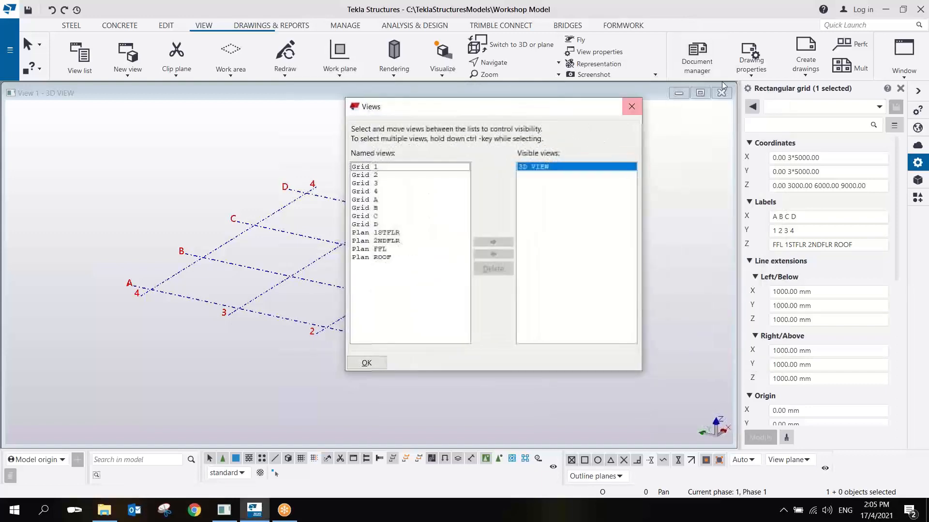
left_click(633, 109)
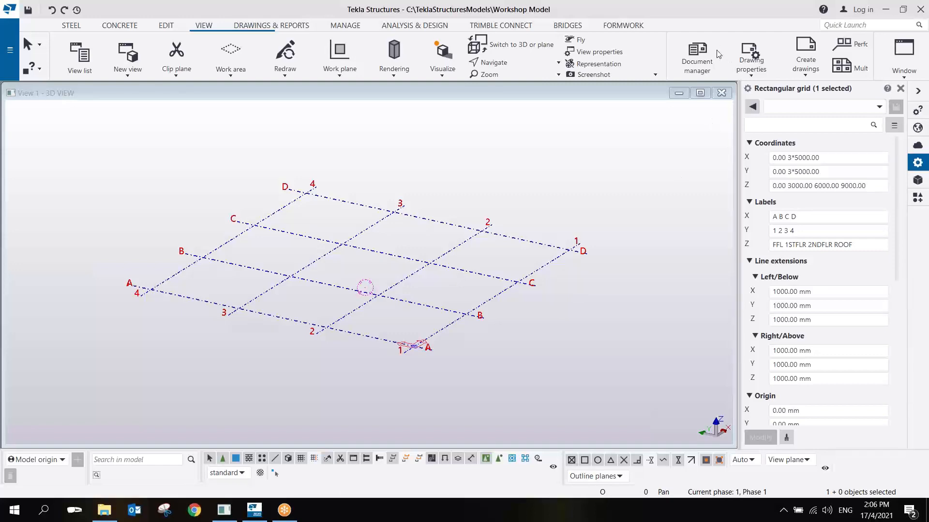
Switch 3D VIEW to a flat plan view of the grid
left_click(496, 306)
key("ctrl+p")
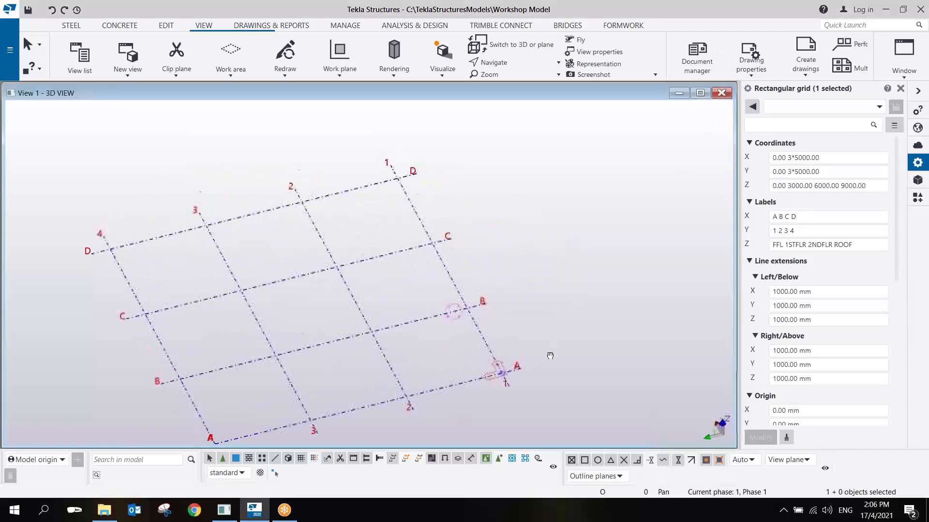
scroll(498, 368, "down", 2)
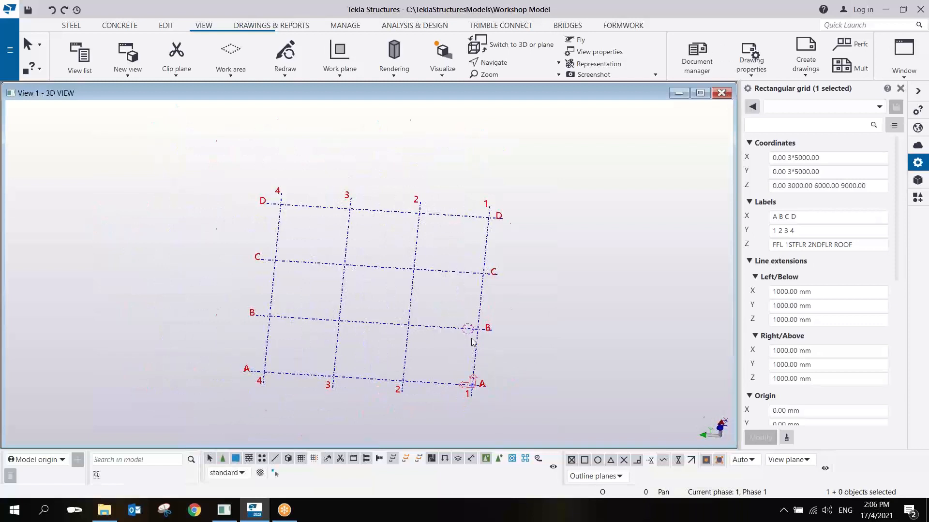
key("ctrl+p")
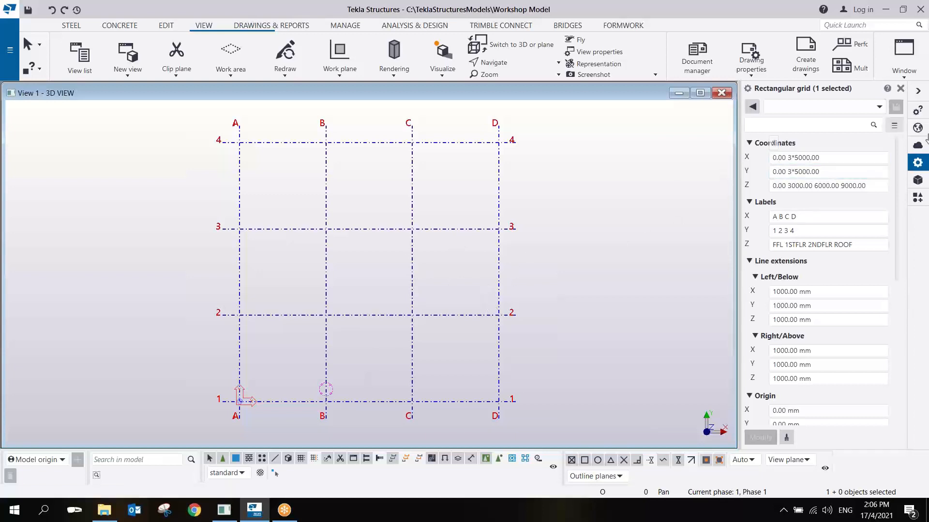
left_click(771, 170)
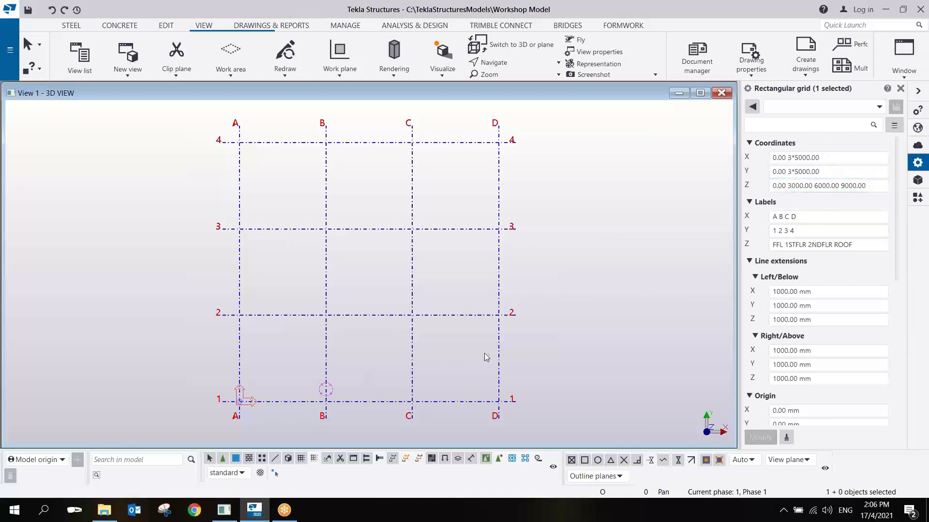
Turn on direct modification and move grid line D 5000 mm outward in the X direction, away from grid line C
left_click(274, 476)
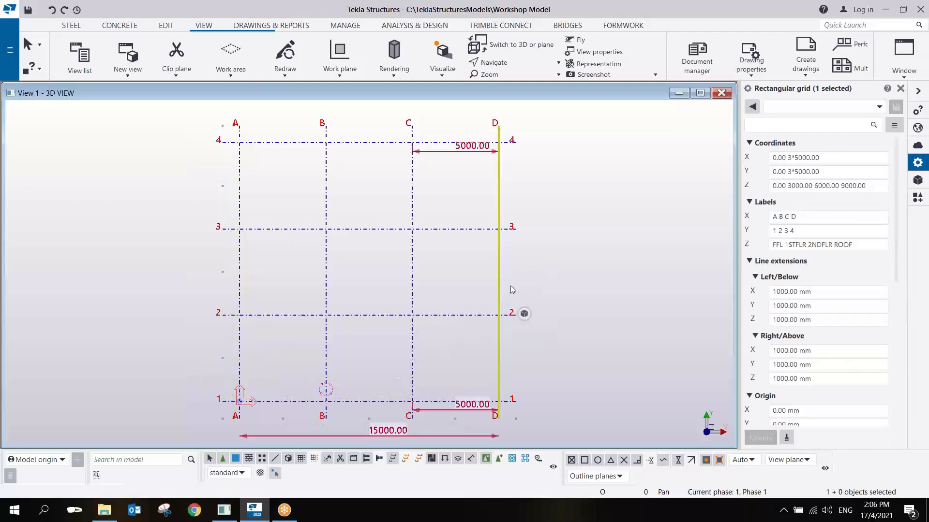
middle_click_drag(505, 260, 420, 217)
scroll(426, 222, "down", 4)
scroll(409, 216, "up", 4)
scroll(431, 246, "down", 1)
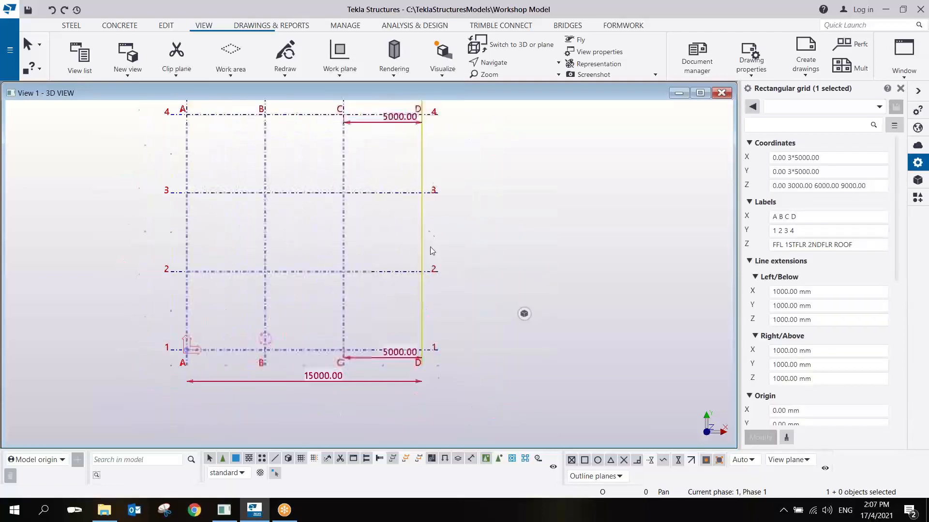
scroll(430, 247, "down", 2)
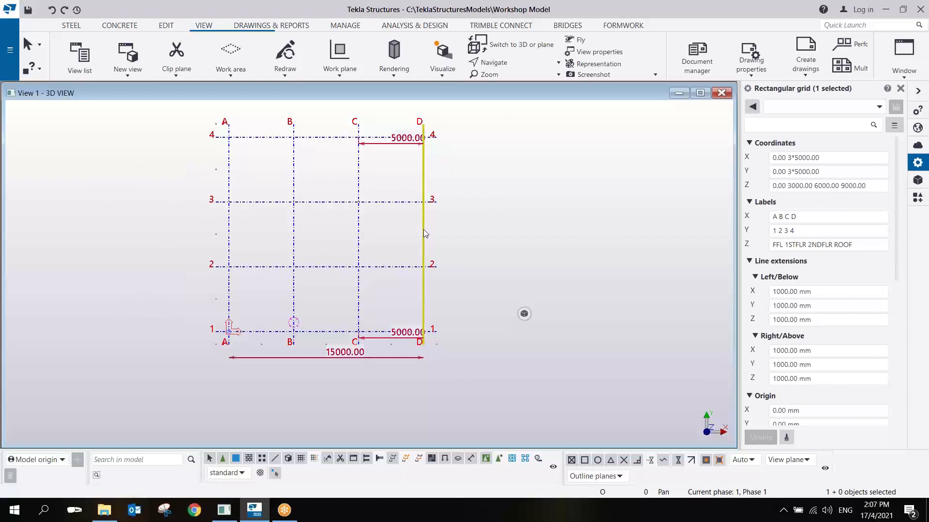
left_click_drag(423, 230, 486, 229)
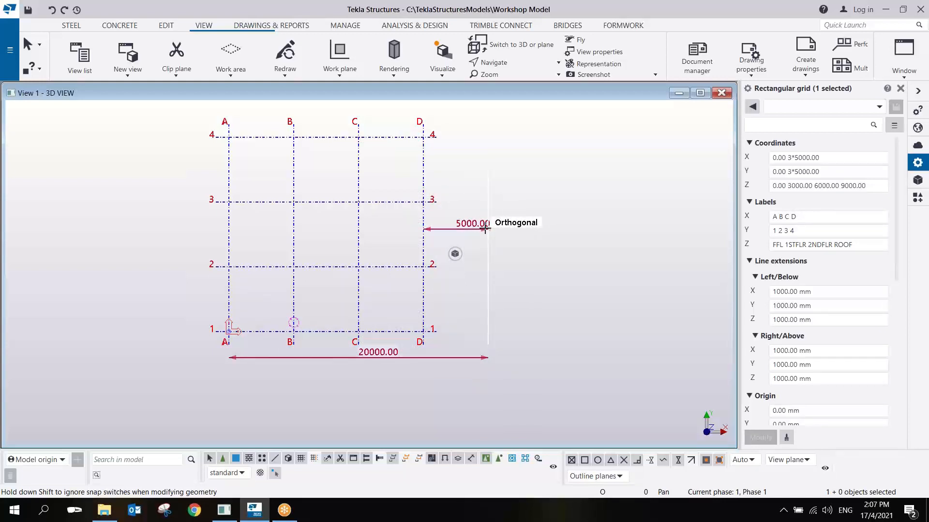
left_click_drag(485, 229, 485, 229)
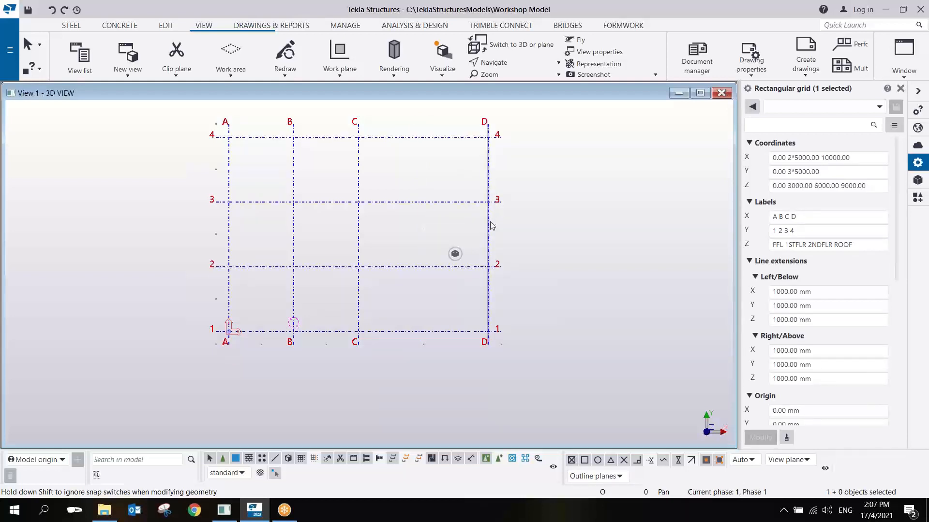
Move grid line D to 9000 mm from grid line C and insert a new grid line midway between C and D
left_click_drag(489, 228, 469, 233)
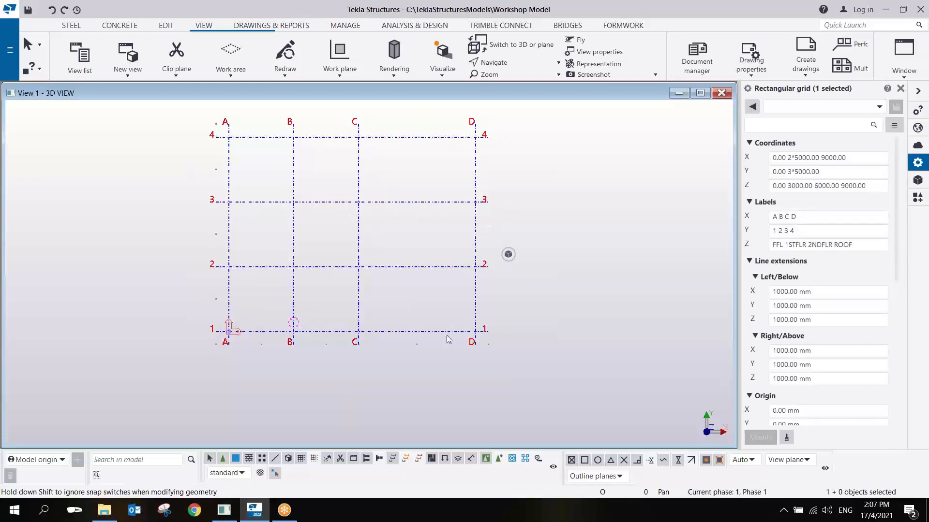
scroll(426, 344, "up", 3)
scroll(414, 351, "up", 4)
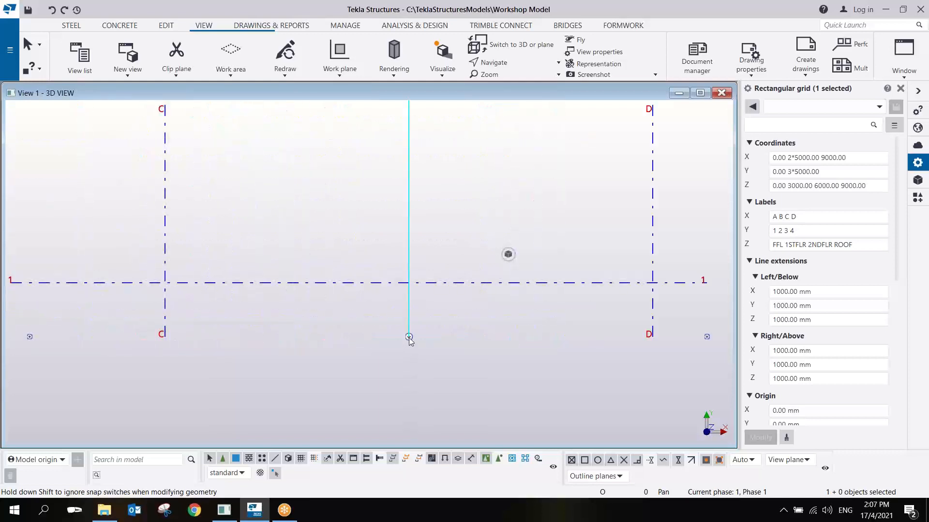
scroll(409, 340, "down", 2)
left_click(409, 338)
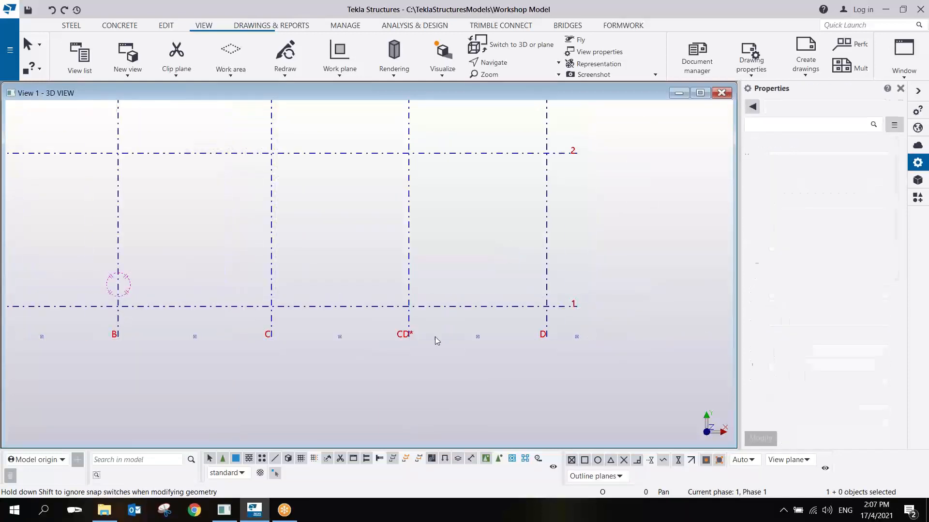
scroll(438, 336, "down", 2)
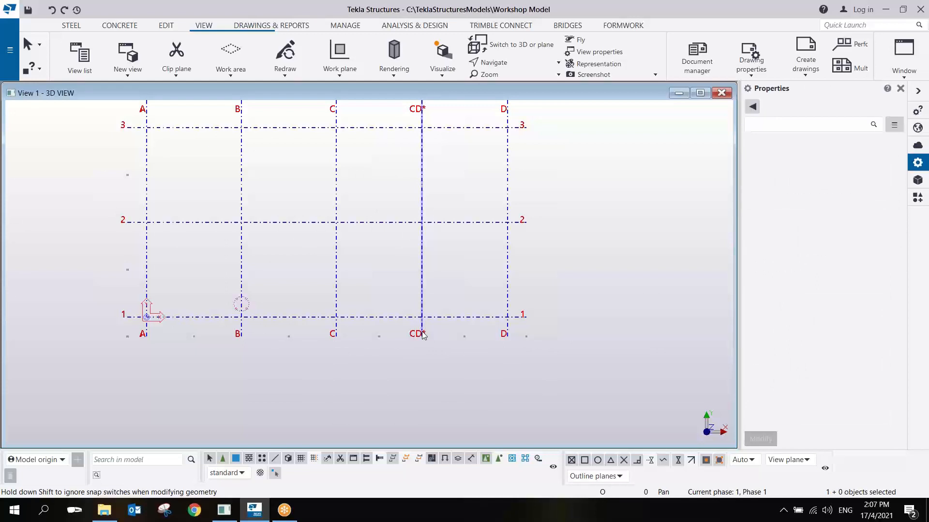
Insert one more grid line midway between CD* and D, and another midway between grid lines 2 and 3
left_click(463, 338)
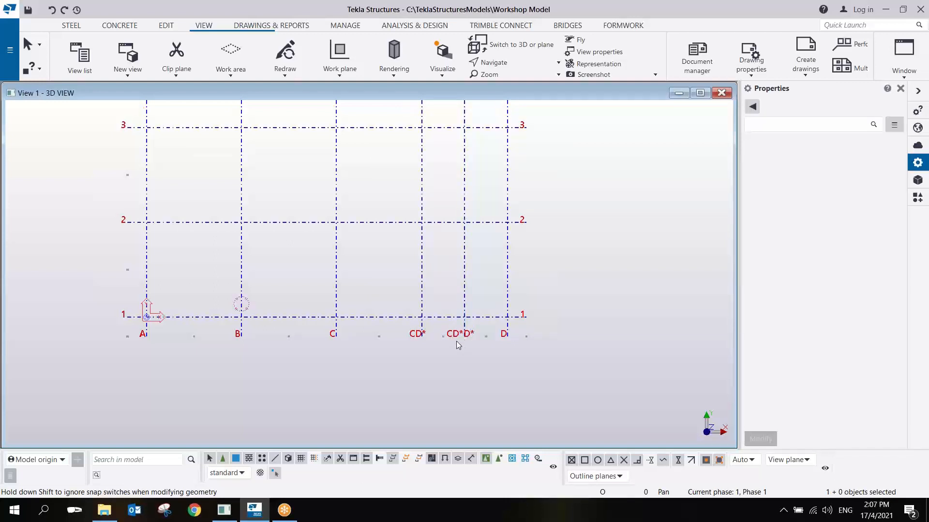
middle_click_drag(471, 248, 469, 298)
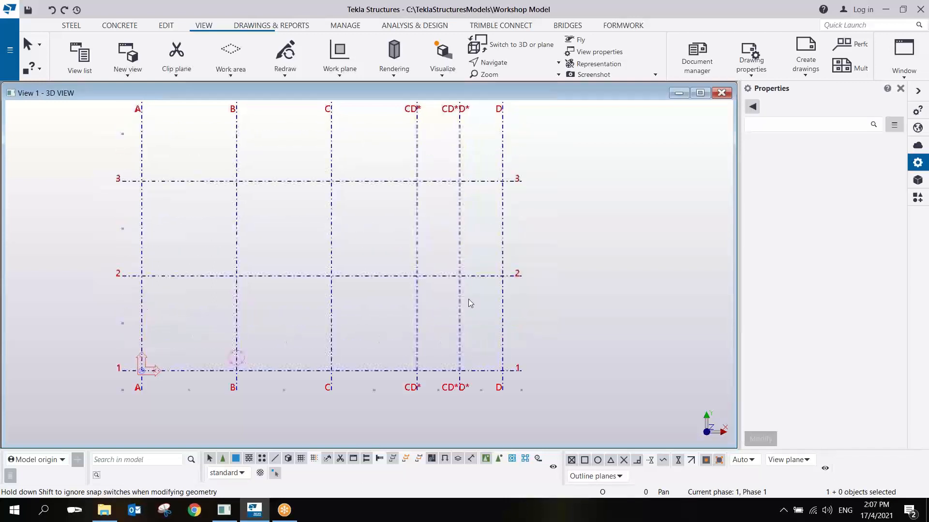
scroll(469, 295, "down", 2)
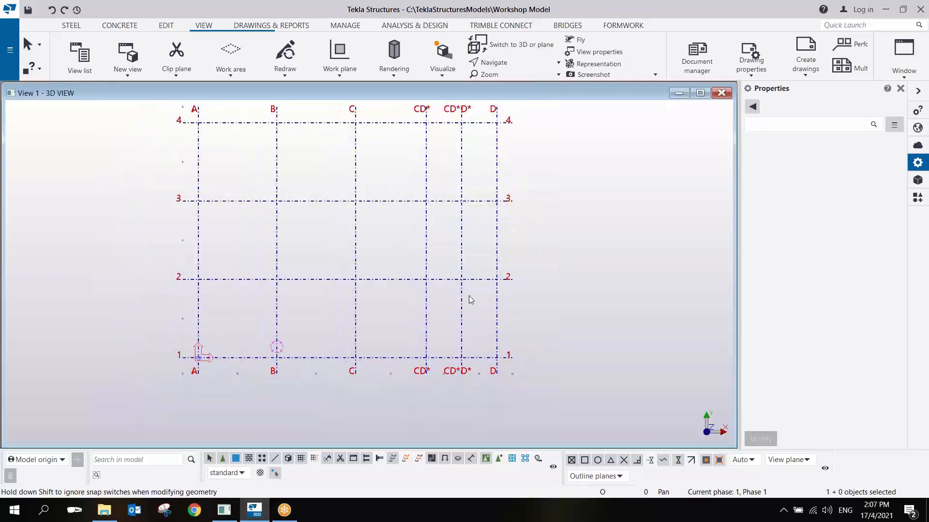
left_click(183, 241)
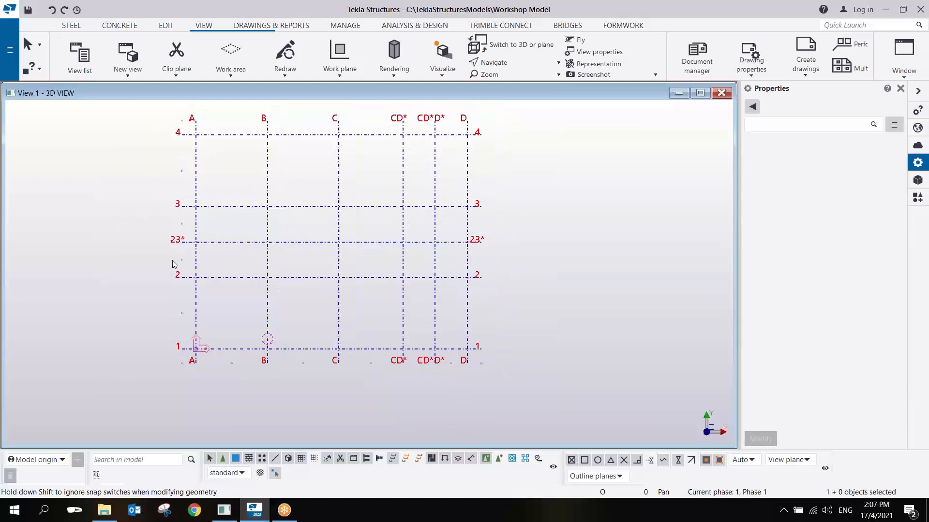
scroll(440, 241, "down", 3)
scroll(437, 266, "up", 3)
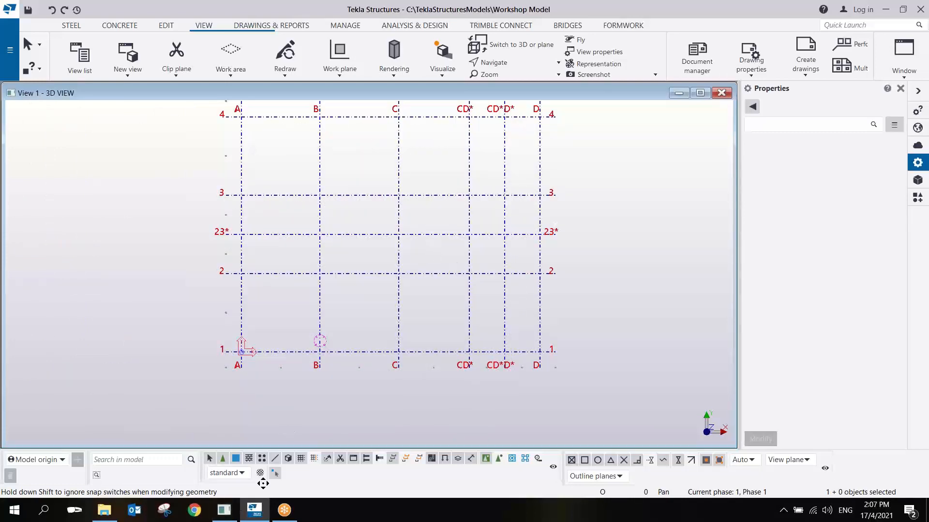
scroll(440, 298, "down", 3)
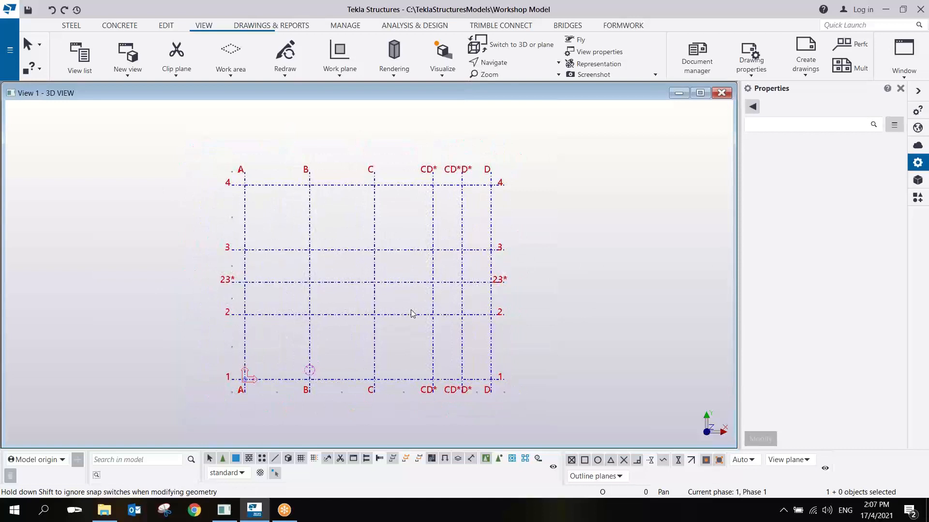
scroll(412, 313, "up", 2)
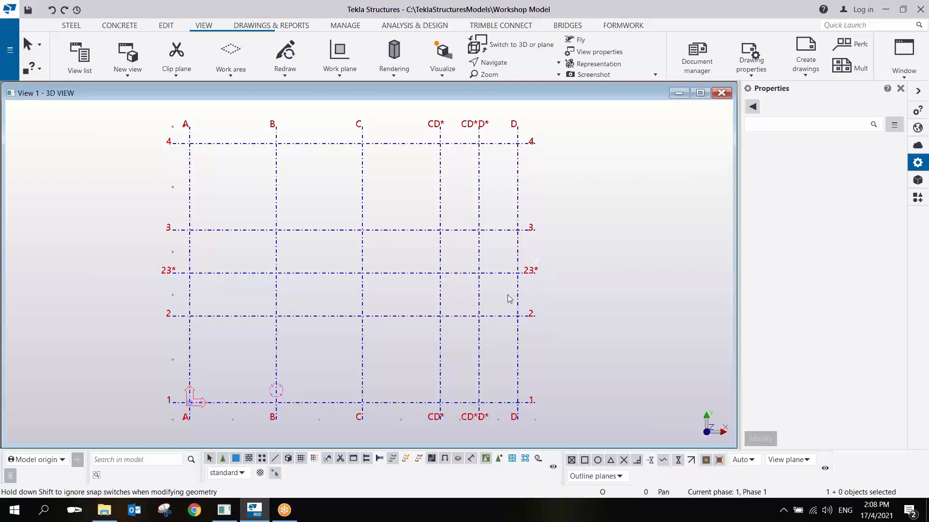
Delete the grid line between CD* and D and the outermost grid line in the X direction
left_click(479, 250)
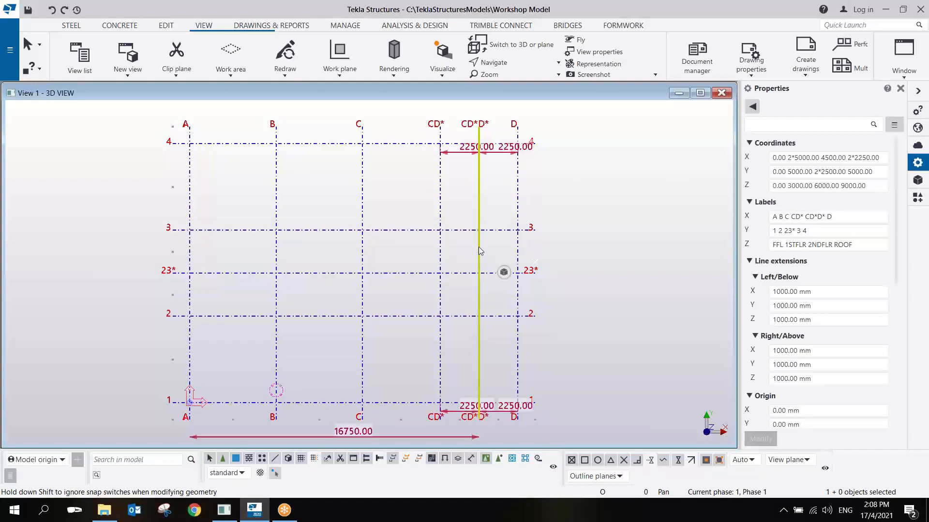
key("Delete")
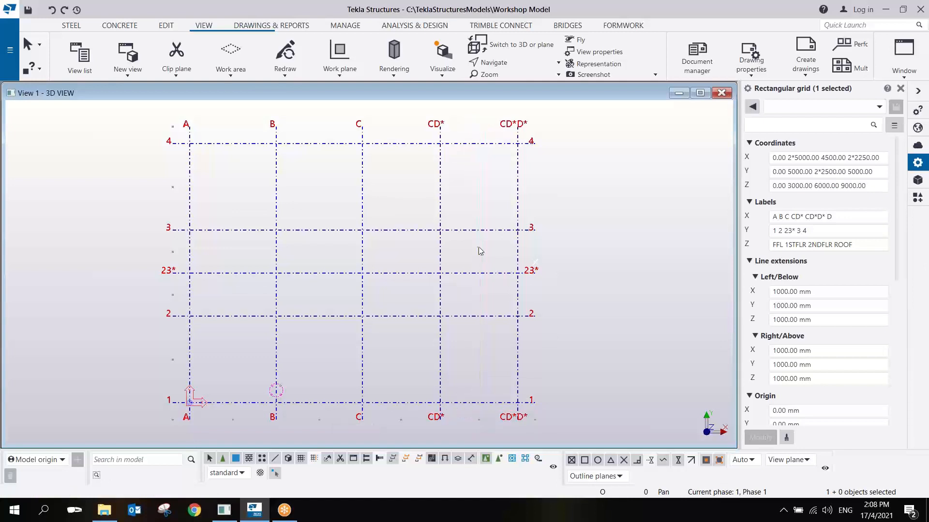
left_click(519, 260)
key("Delete")
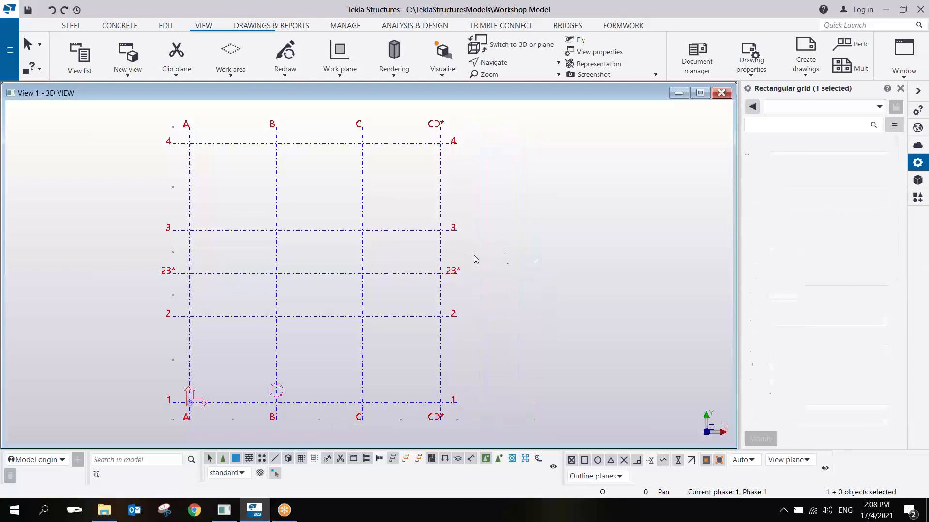
Move grid line CD* outward in the X direction to 5000 mm from grid line C
mouse_move(441, 251)
left_mouse_down()
mouse_move(443, 242)
mouse_move(449, 249)
left_mouse_up()
scroll(441, 250, "up", 3)
scroll(454, 255, "down", 4)
Delete grid line 23* between grid lines 2 and 3
left_click(372, 267)
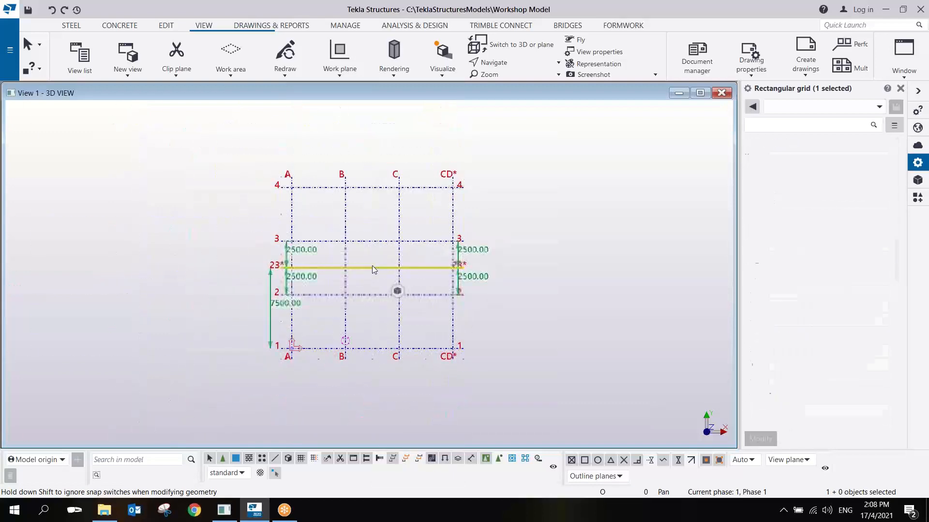
key("Delete")
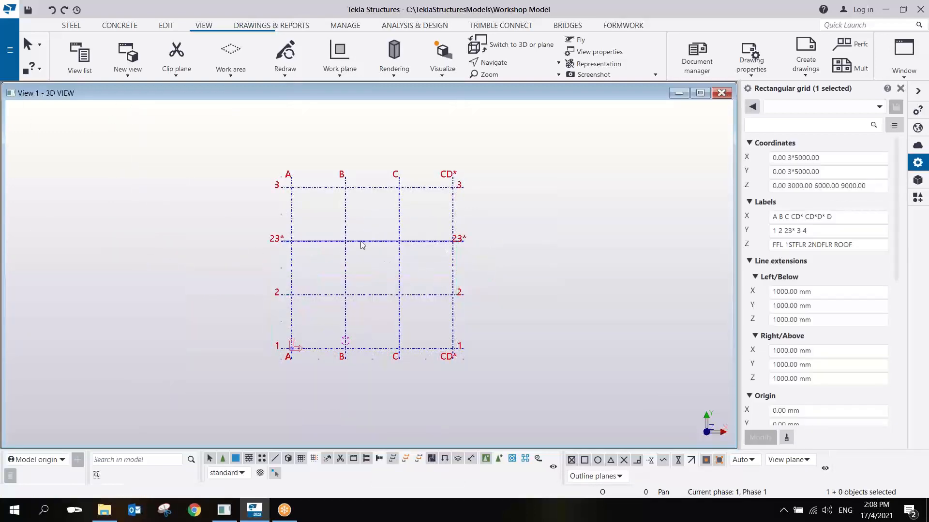
scroll(358, 243, "up", 2)
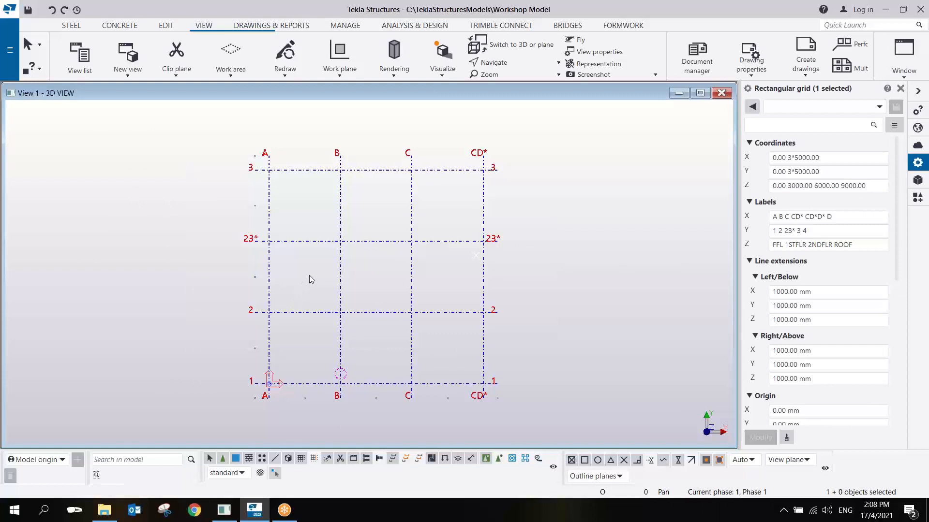
middle_click_drag(321, 266, 415, 251)
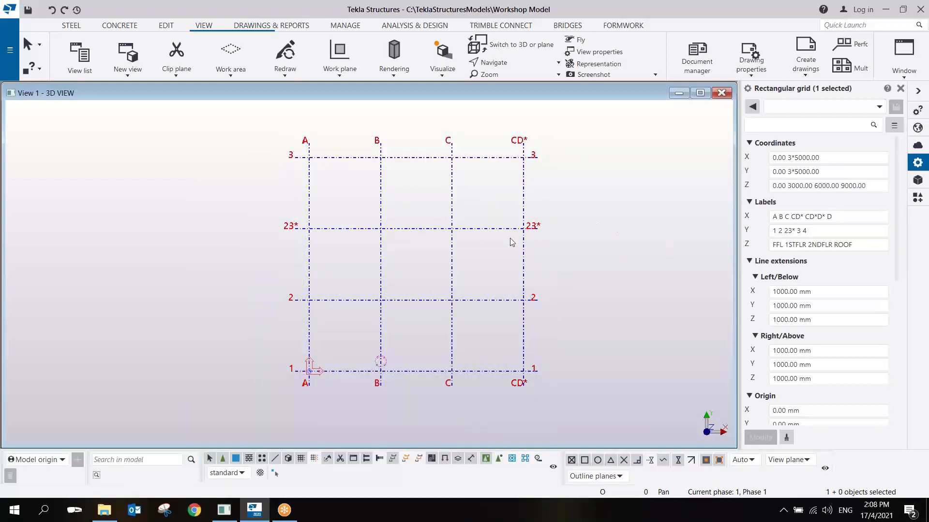
Correct the grid's X labels to A B C D and apply the change to the model
left_click(814, 217)
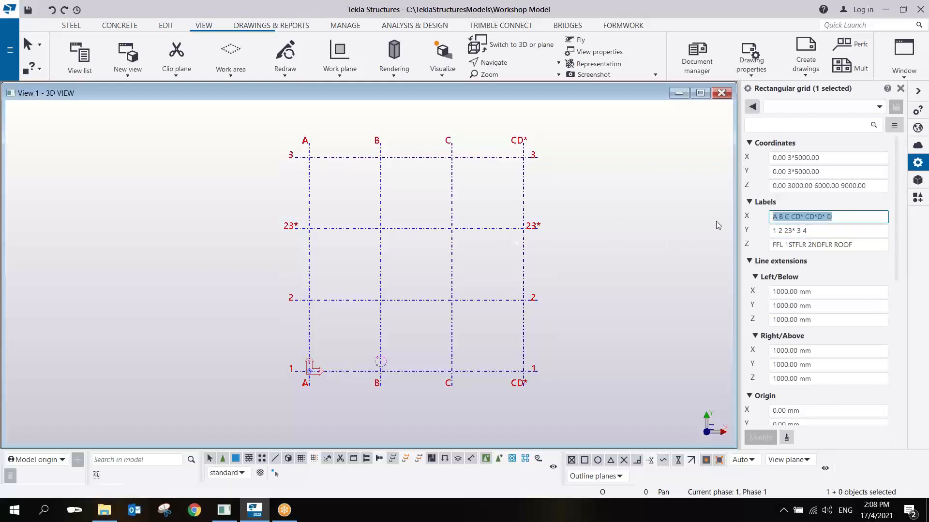
left_click(790, 217)
left_click_drag(791, 217, 830, 230)
key("BackSpace")
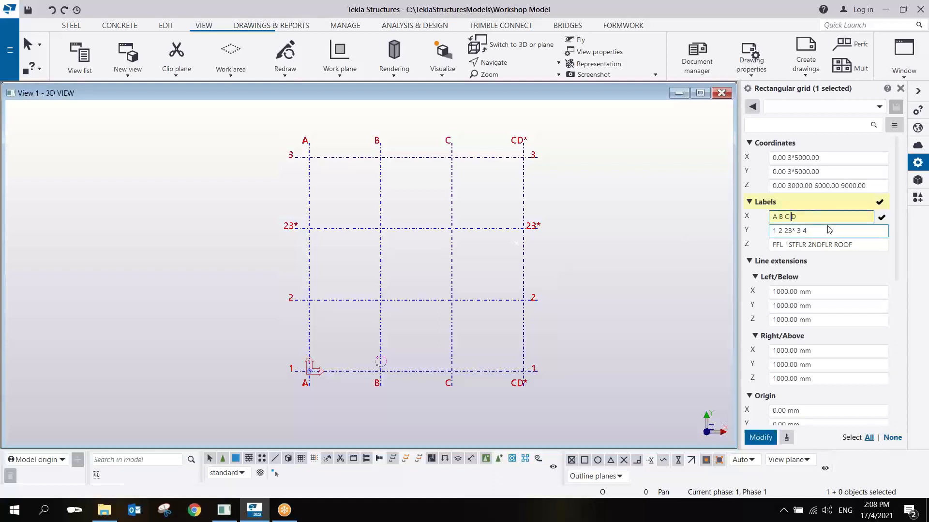
key("Return")
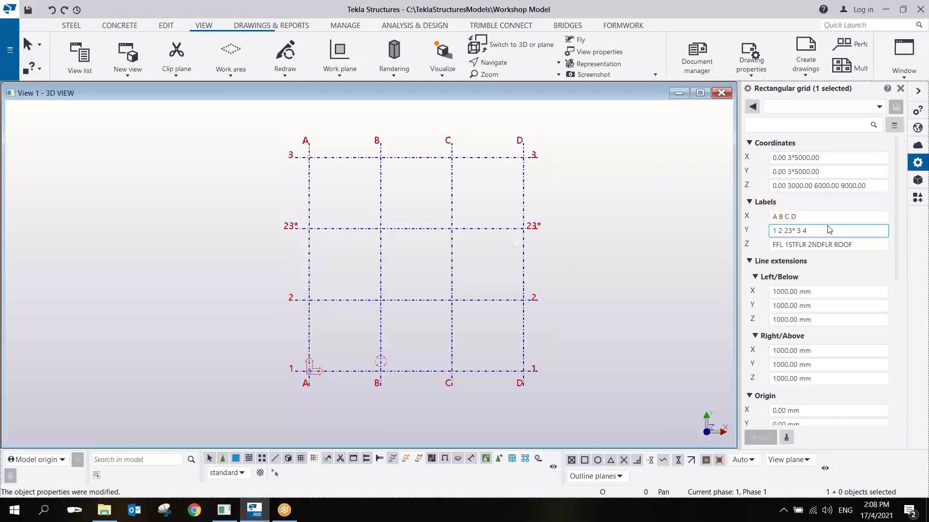
Remove 23* from the grid's Y labels so they read 1 2 3 4, and apply the change
left_click(792, 230)
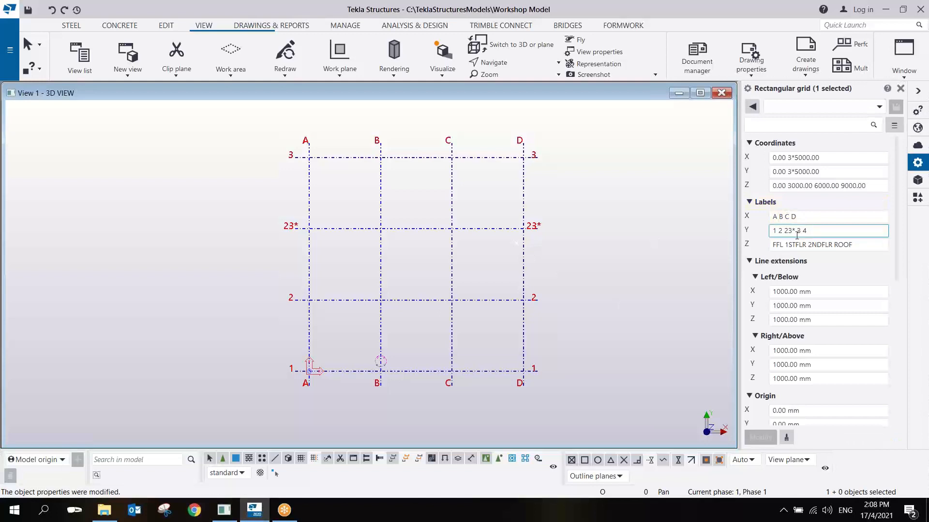
double_click(788, 231)
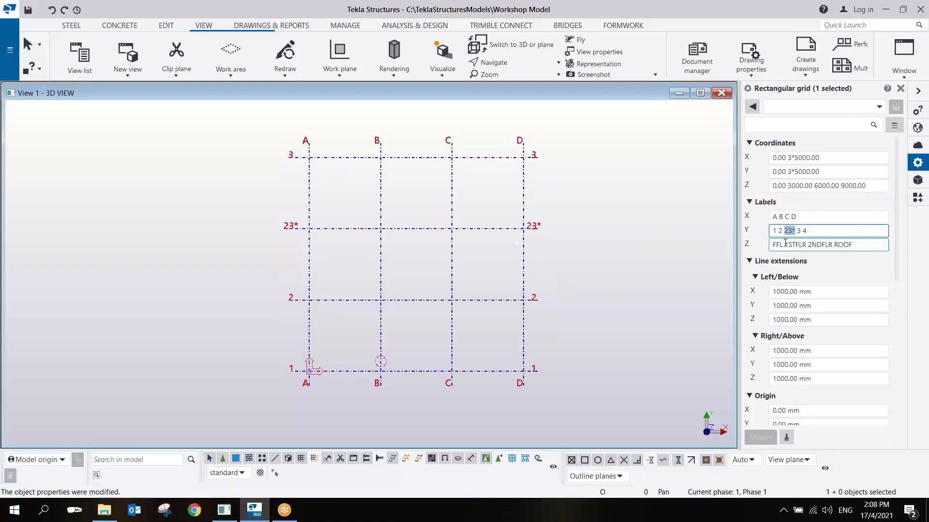
key("Delete")
key("Return")
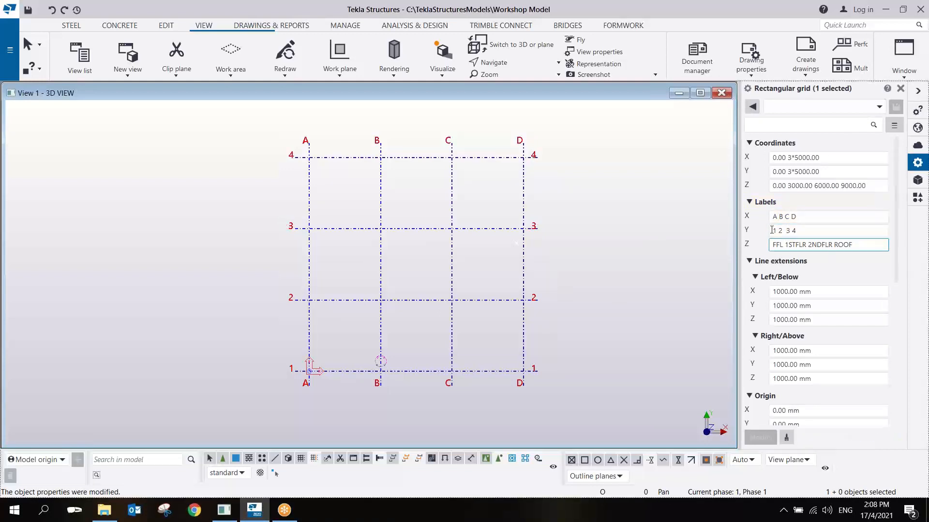
Set the grid's Y coordinates to 0.00 4*5000.00, add label 5 to the Y labels, and apply both changes
scroll(295, 326, "down", 2)
mouse_move(404, 313)
middle_mouse_down()
mouse_move(295, 327)
mouse_move(278, 271)
mouse_move(327, 275)
mouse_move(308, 293)
mouse_move(391, 291)
mouse_move(400, 328)
mouse_move(421, 263)
mouse_move(664, 202)
middle_mouse_up()
left_click(817, 172)
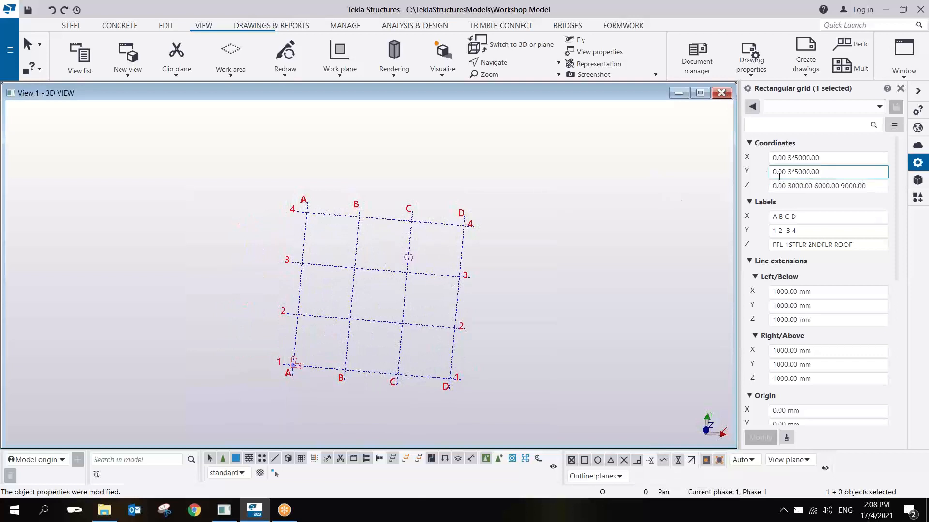
left_click_drag(793, 172, 789, 179)
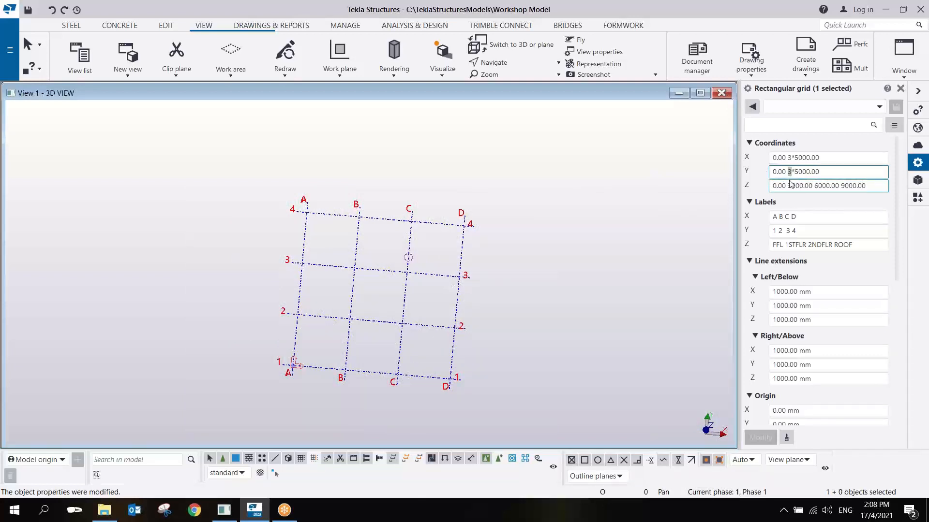
type("4")
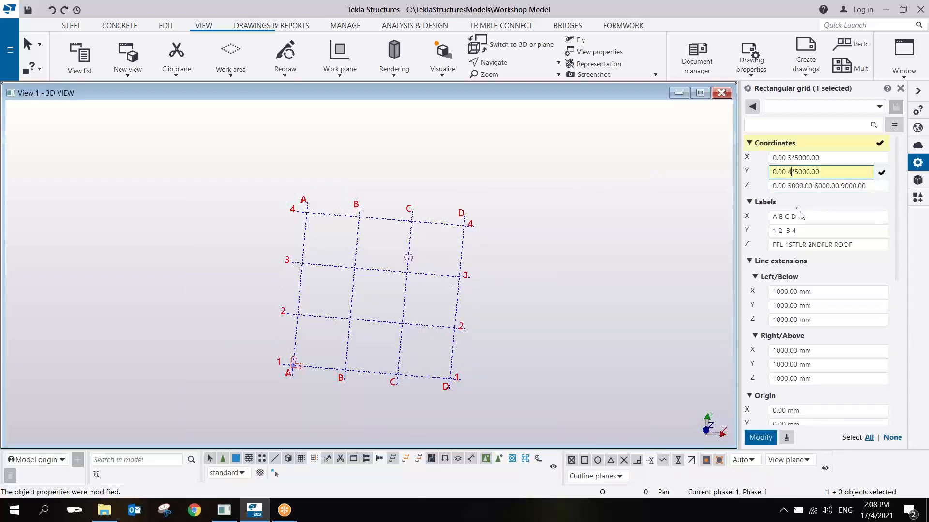
left_click(806, 231)
left_click(806, 230)
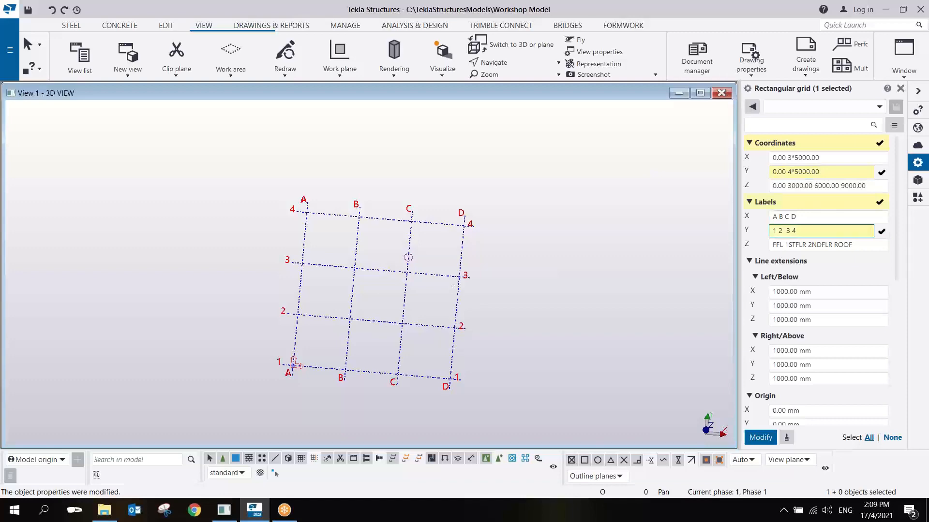
key("Return")
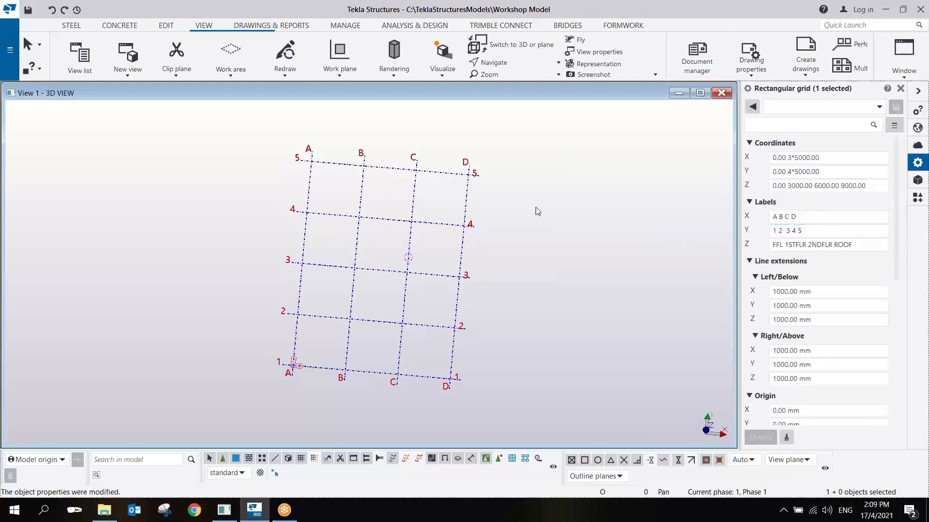
Open the list of model views and delete all the named grid and plan views
middle_click_drag(400, 266, 346, 209, "ctrl")
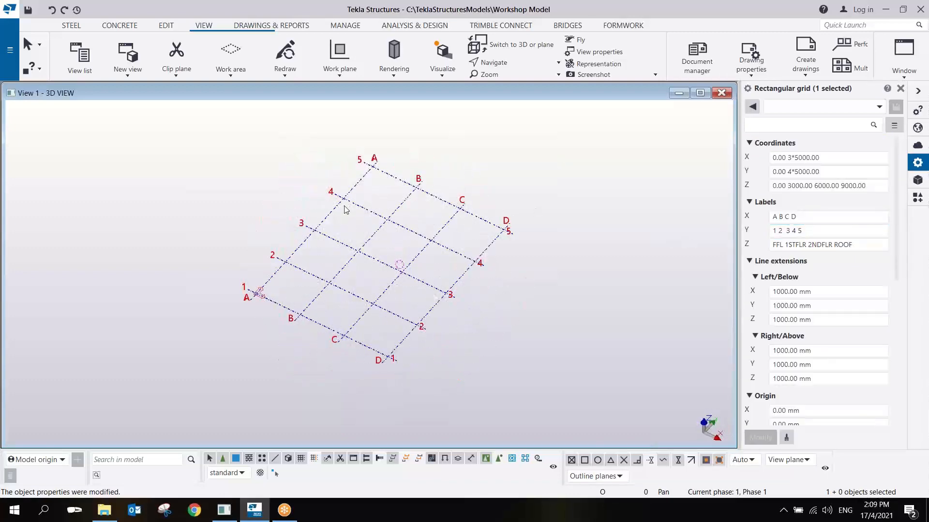
scroll(422, 223, "up", 5)
middle_click_drag(426, 220, 448, 177, "ctrl")
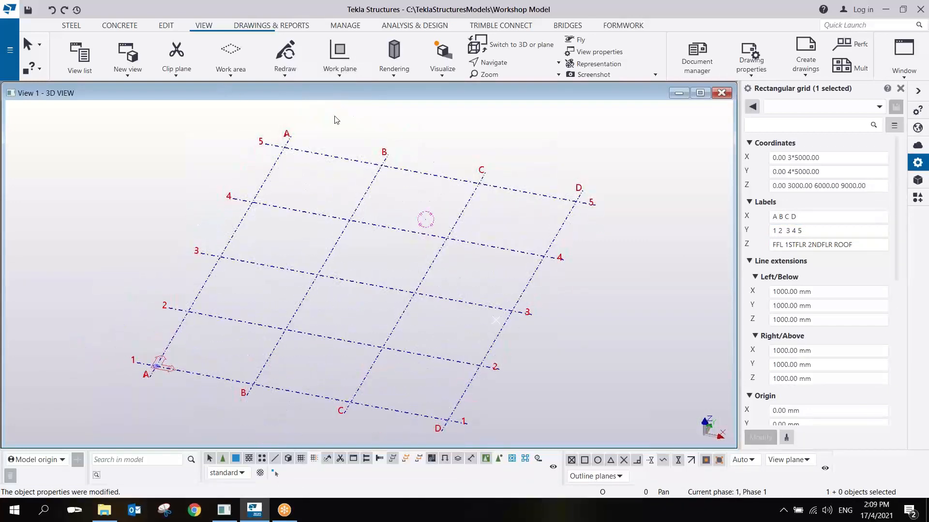
key("ctrl+i")
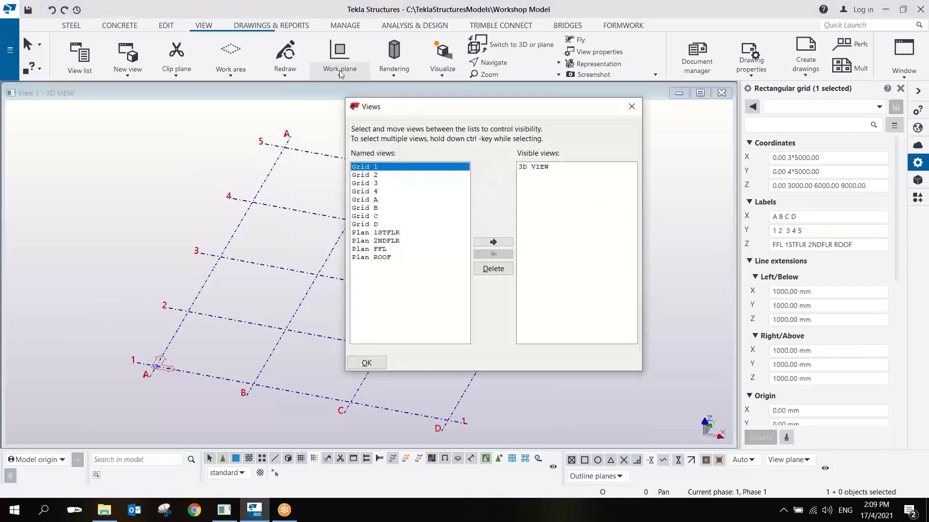
left_click_drag(441, 108, 599, 139)
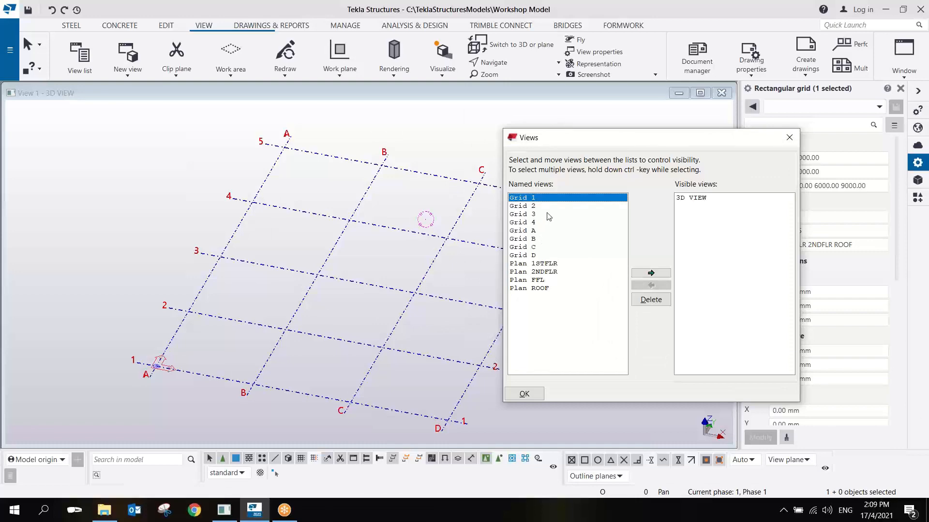
middle_click_drag(420, 249, 339, 233)
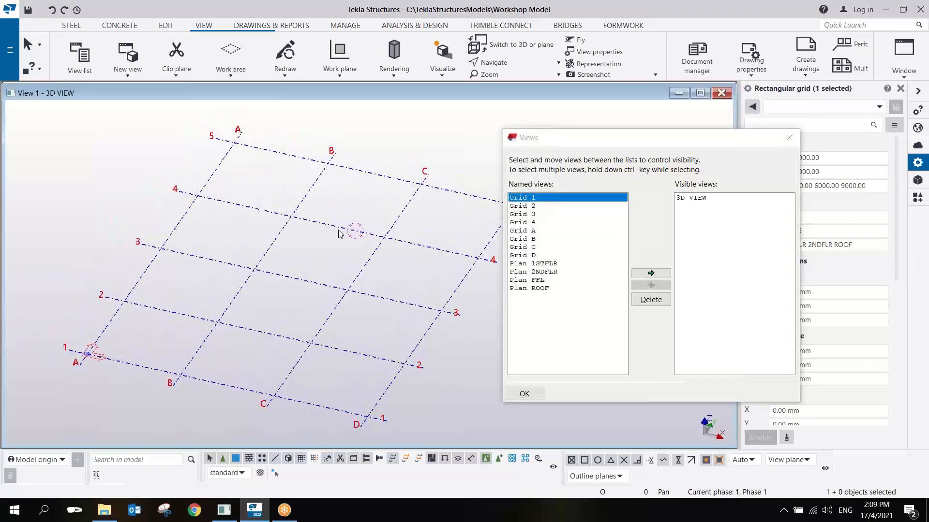
left_click_drag(562, 203, 552, 292)
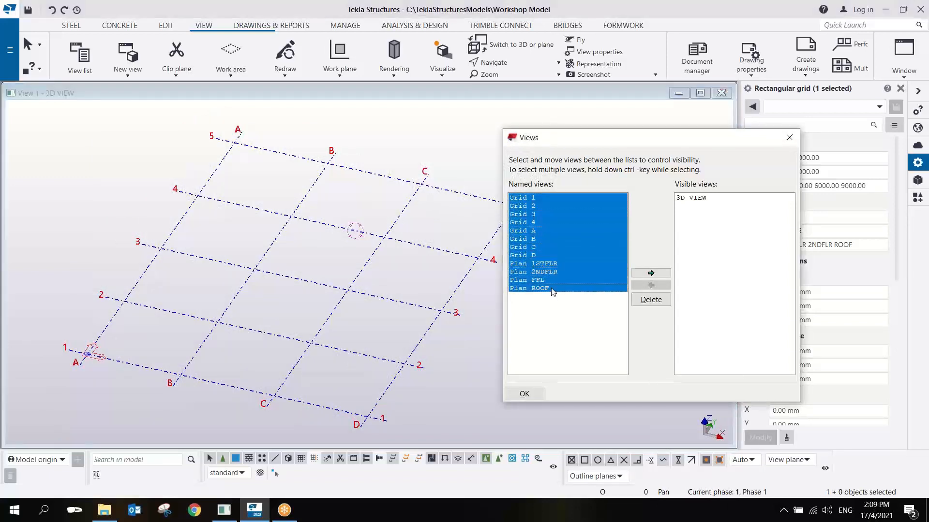
left_click(651, 300)
left_click(443, 266)
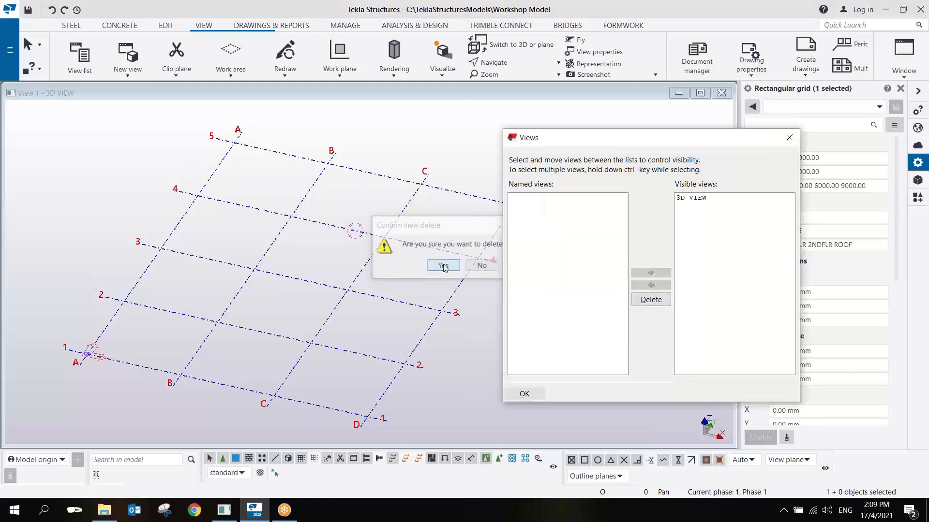
Create views along all grid lines with the standard settings, then close the view list
right_click(386, 239)
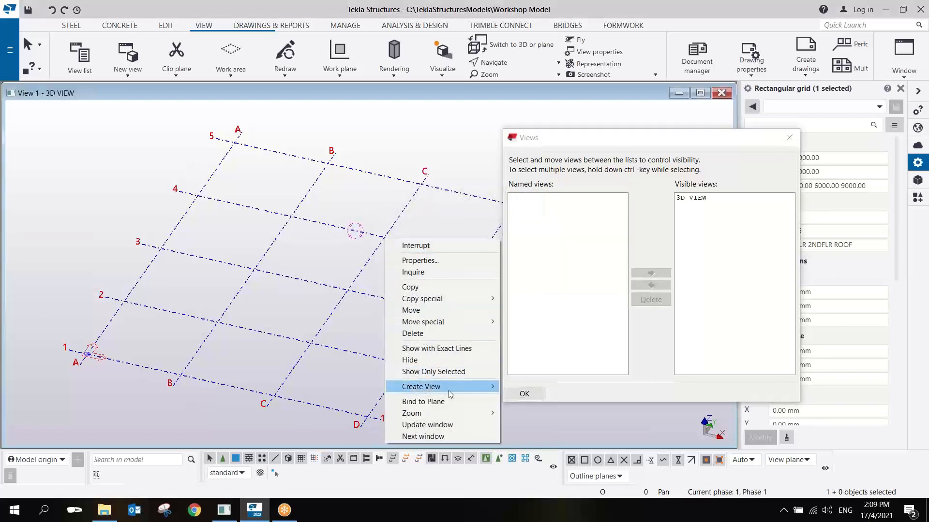
mouse_move(449, 395)
left_click(551, 399)
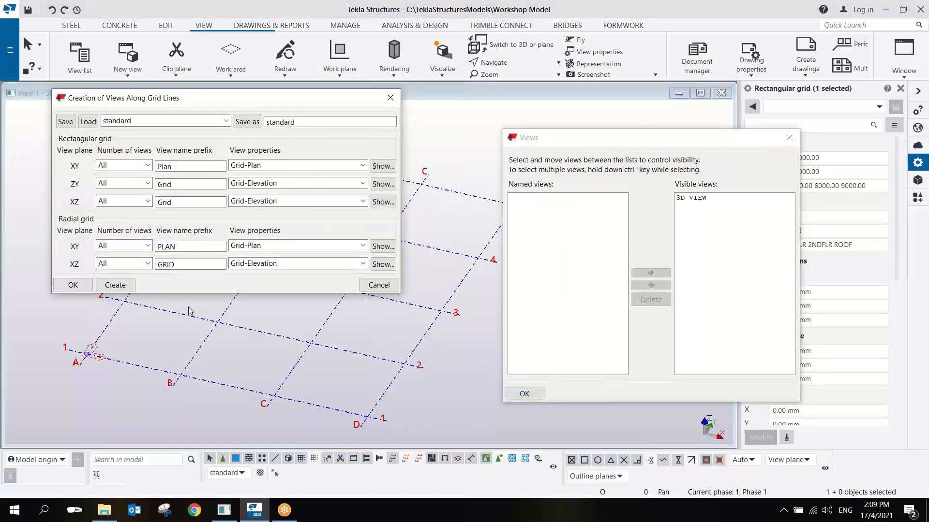
left_click(116, 285)
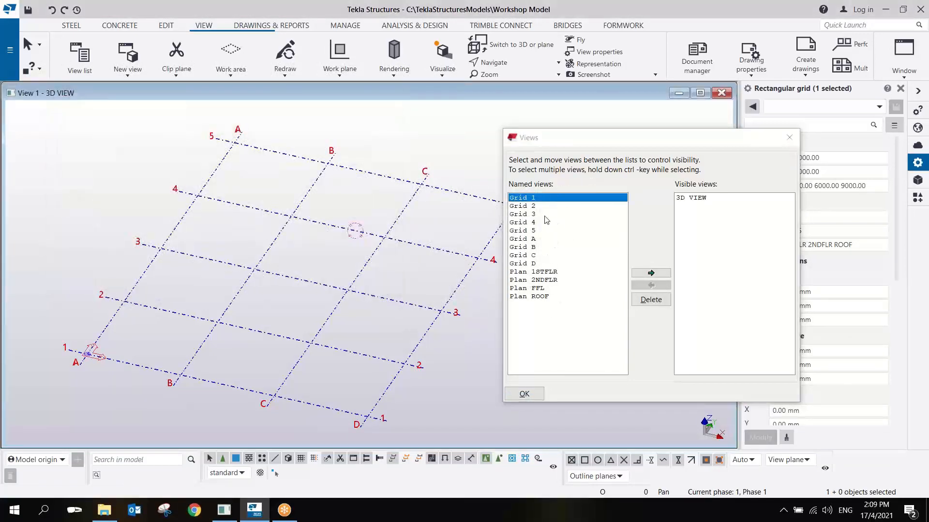
left_click_drag(628, 145, 692, 153)
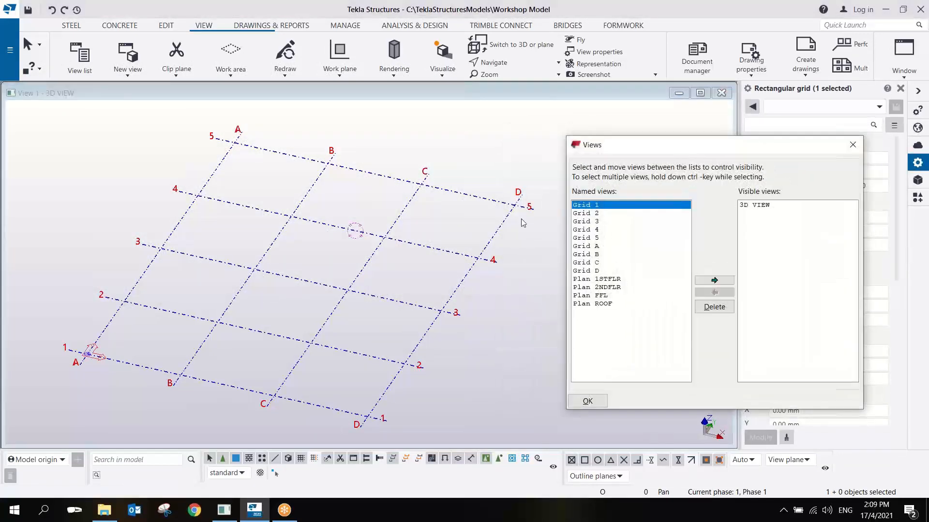
left_click(686, 20)
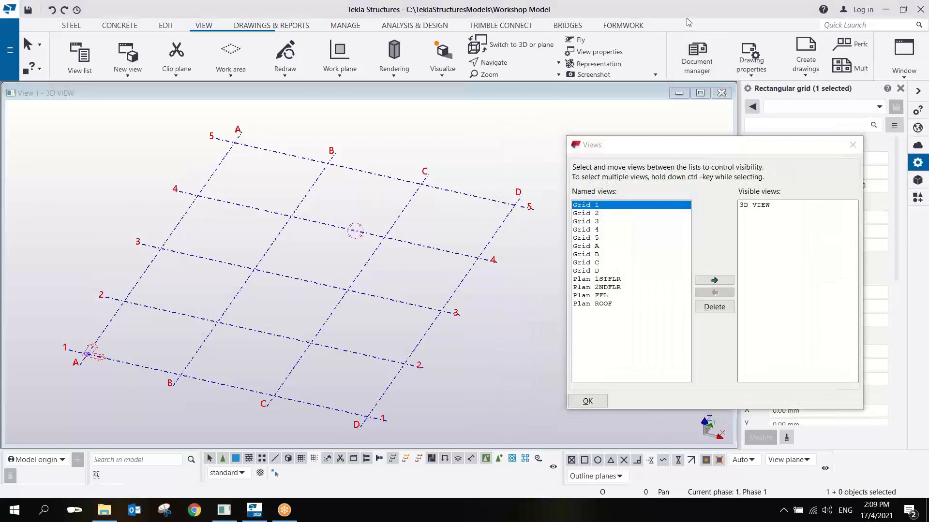
left_click_drag(646, 146, 466, 128)
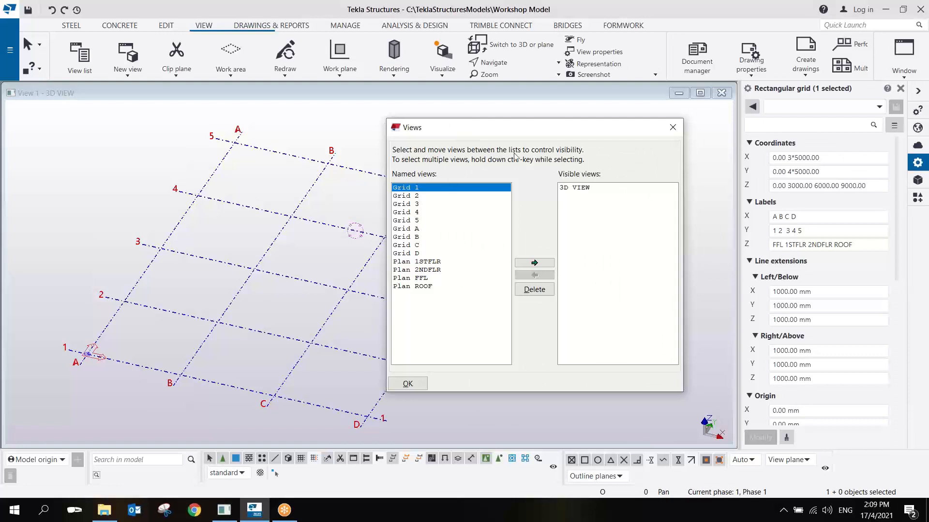
left_click(672, 128)
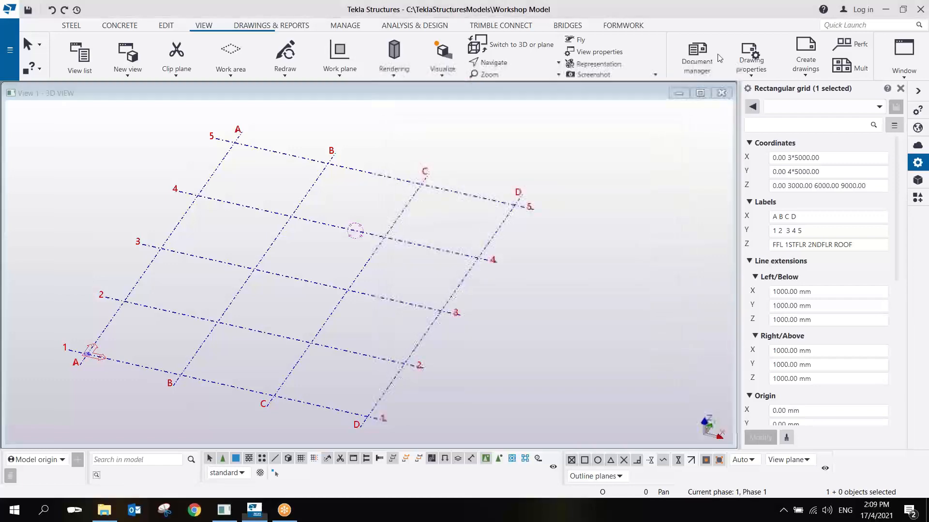
Switch the 3D VIEW window to a flat plan view and fit the work area to the entire model
scroll(525, 265, "down", 4)
scroll(525, 265, "up", 2)
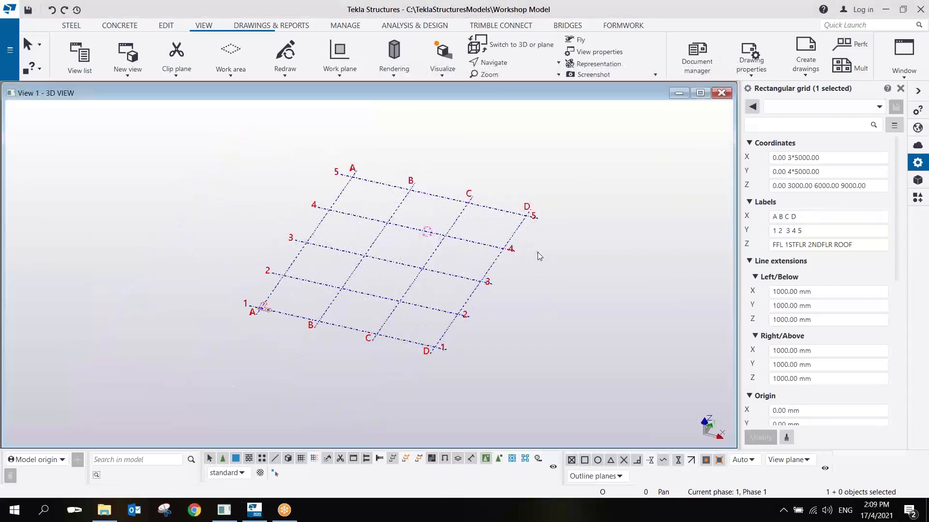
left_click(501, 273)
middle_click_drag(501, 272, 446, 303, "ctrl")
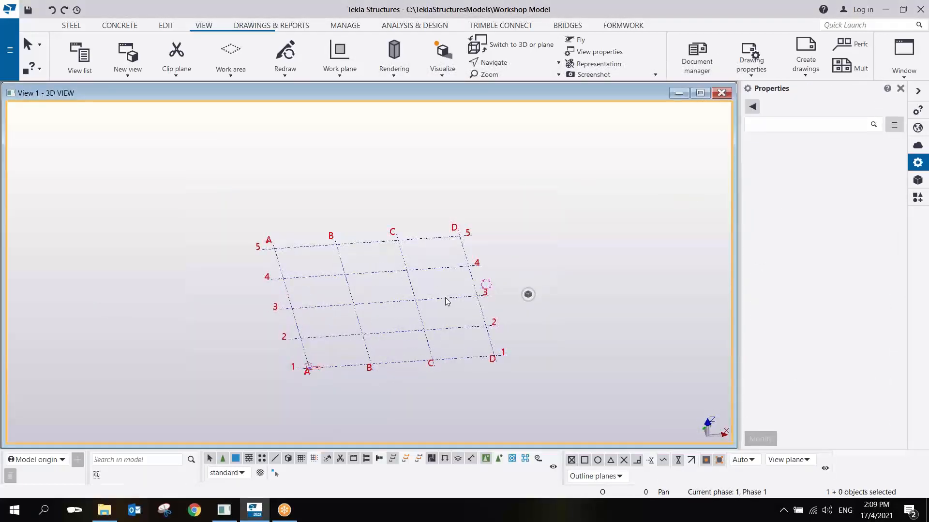
key("ctrl+p")
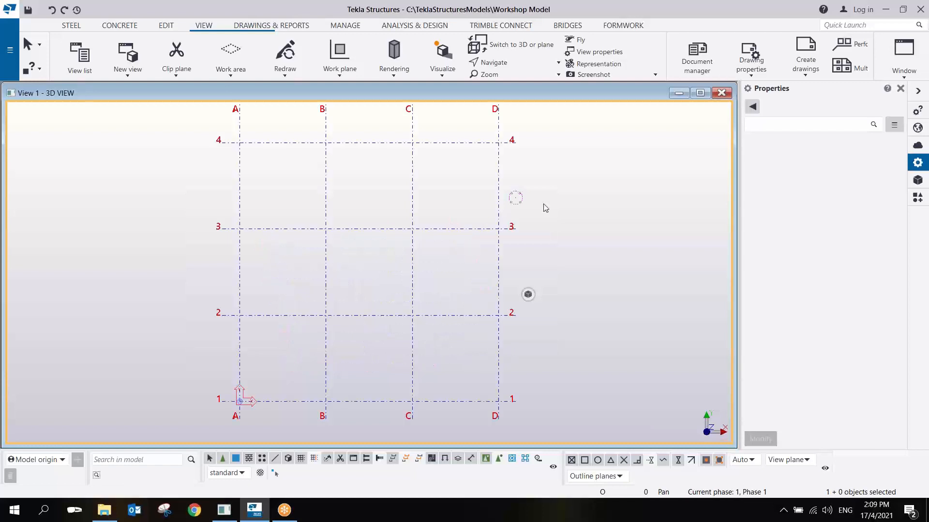
right_click(561, 199)
left_click(603, 246)
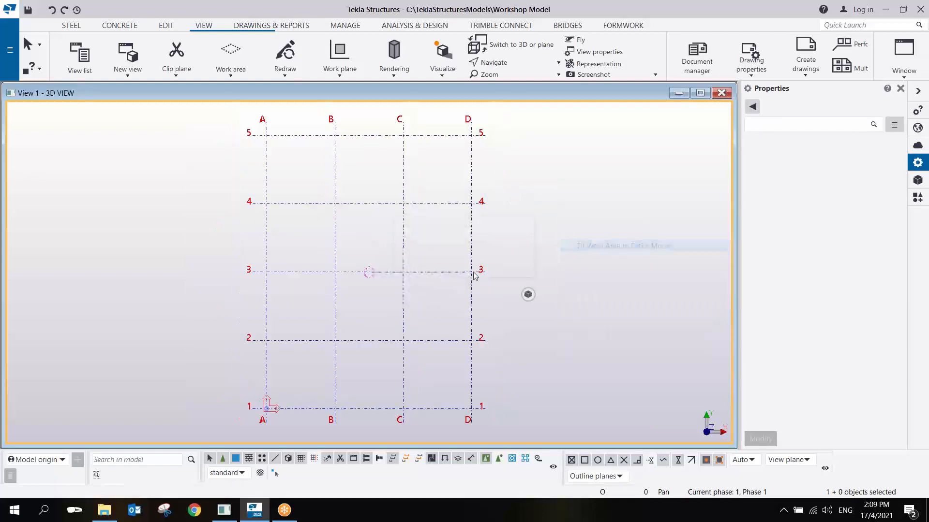
scroll(460, 274, "down", 1)
scroll(424, 295, "up", 2)
scroll(446, 271, "down", 1)
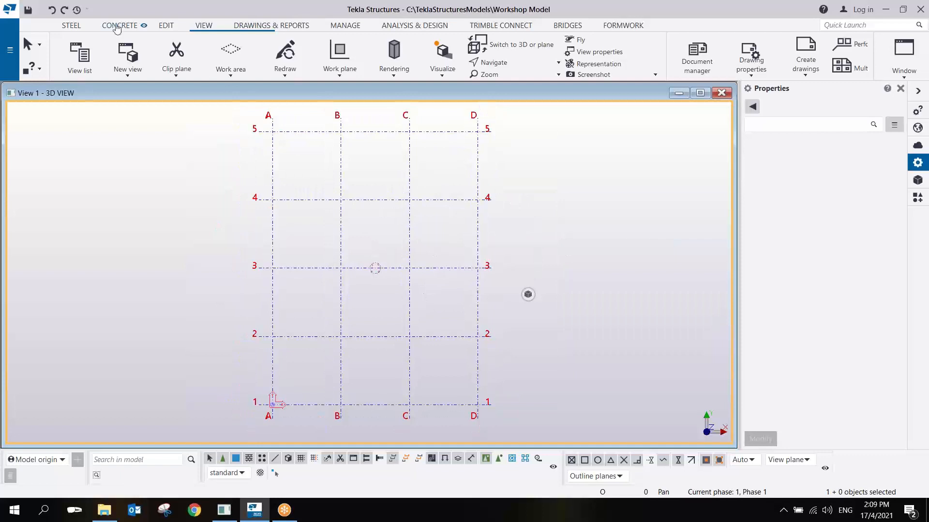
Reopen the list of model views and delete all grid and plan views again
key("ctrl+i")
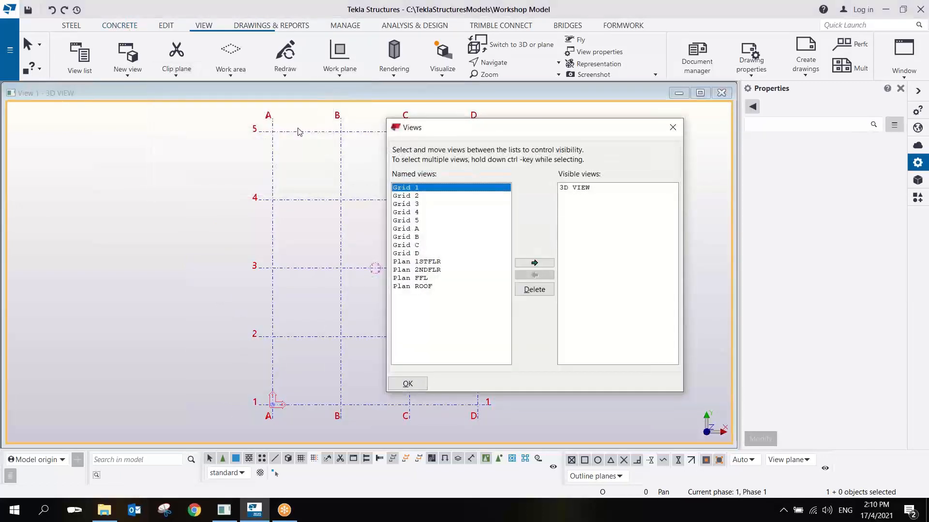
left_click_drag(417, 198, 414, 289)
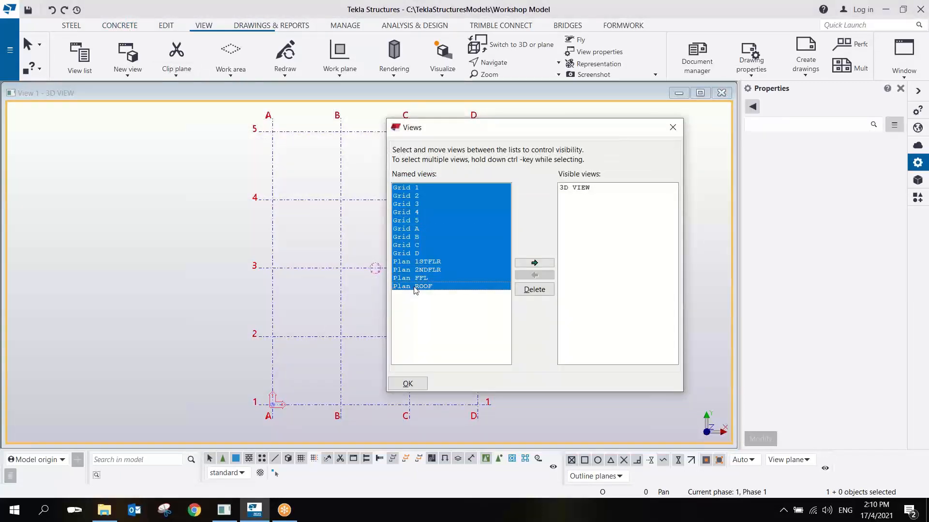
left_click(521, 290)
left_click(447, 264)
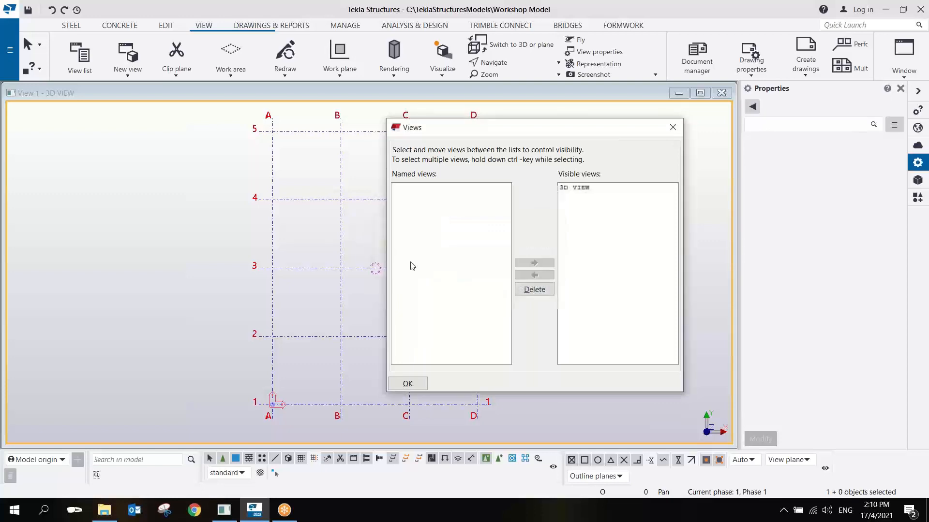
Recreate all plan and elevation views along the grid lines using the standard settings, and close the view list
right_click(339, 270)
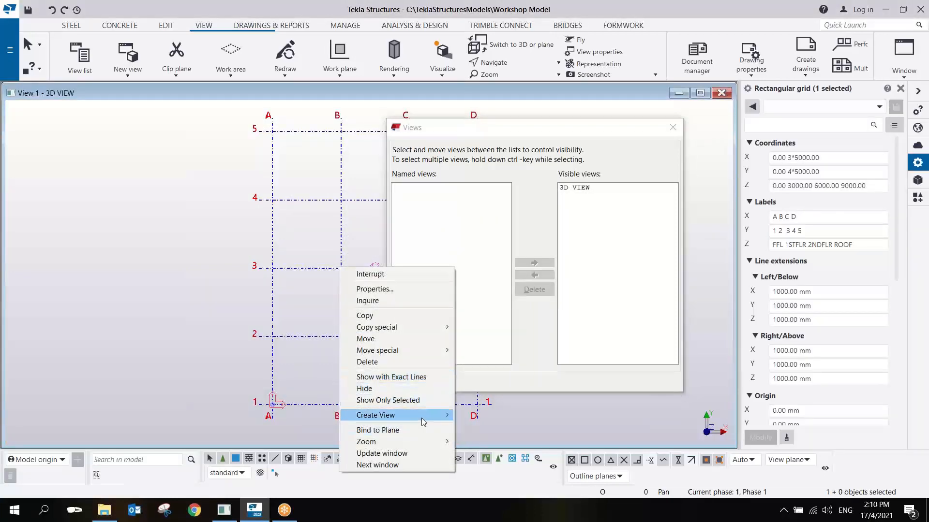
mouse_move(422, 422)
left_click(484, 426)
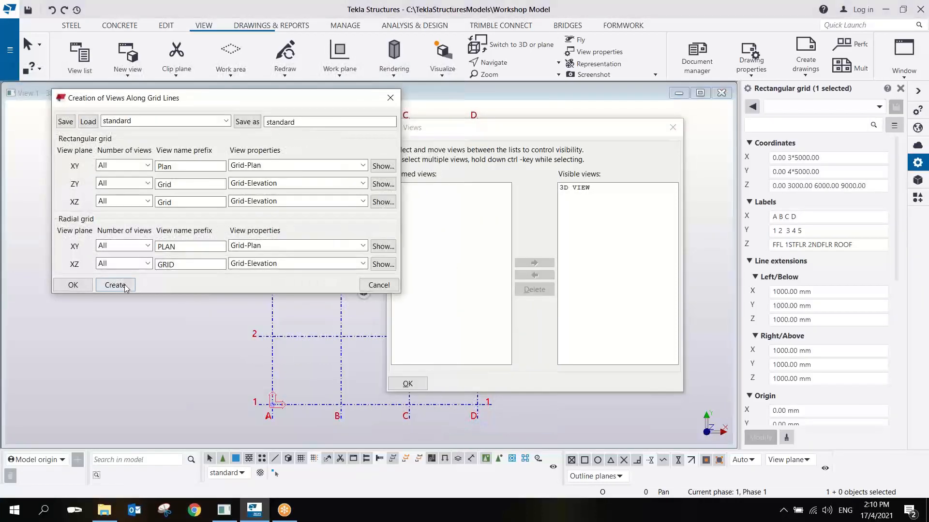
left_click(115, 285)
left_click(379, 284)
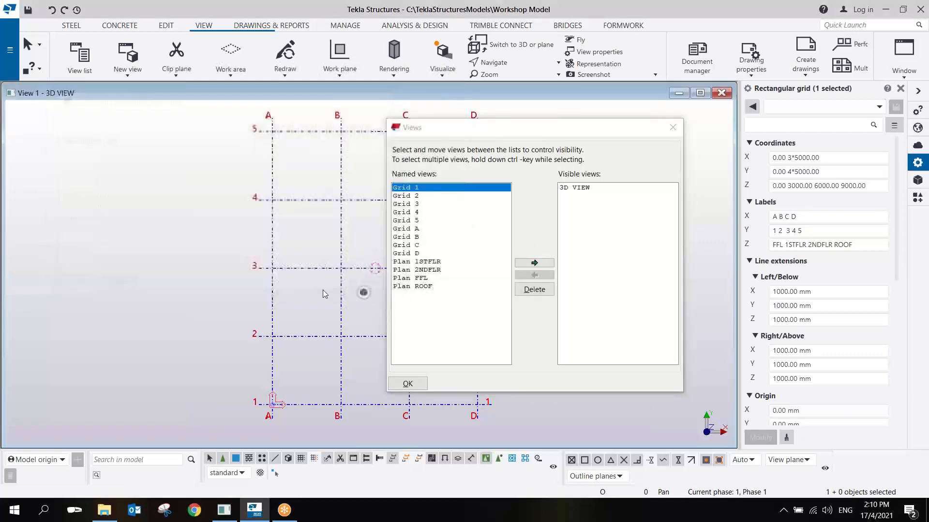
left_click(671, 129)
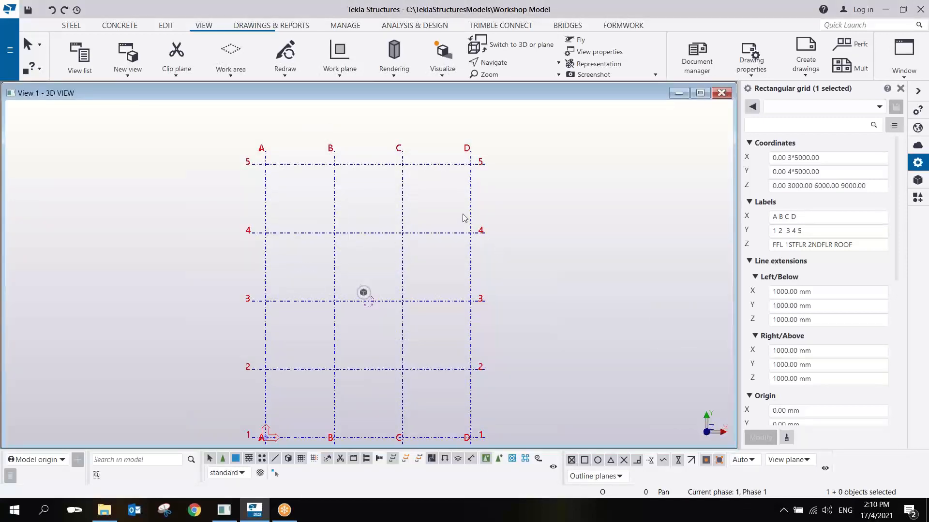
Zoom in on the intersection of grid lines D and 5
middle_click_drag(468, 195, 417, 253)
scroll(426, 223, "up", 6)
middle_click_drag(425, 220, 394, 293)
scroll(385, 297, "down", 5)
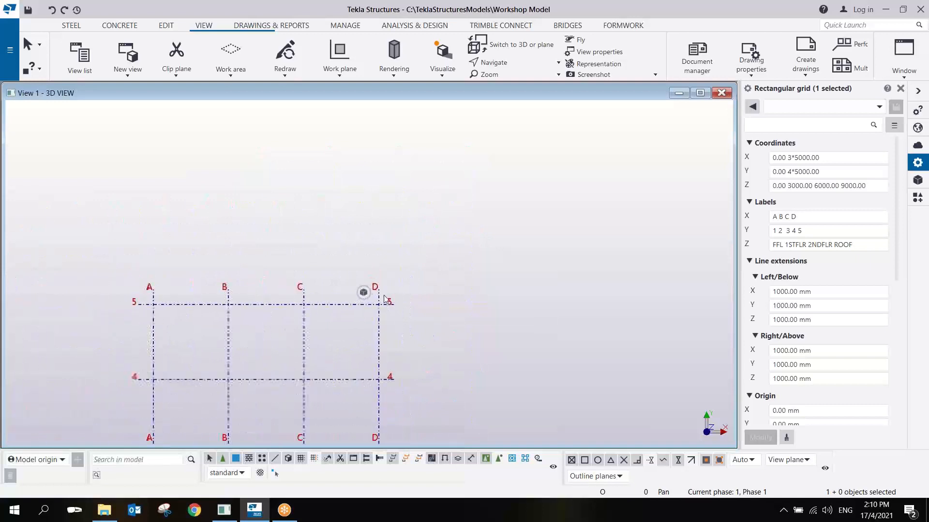
scroll(385, 299, "down", 5)
scroll(382, 295, "up", 5)
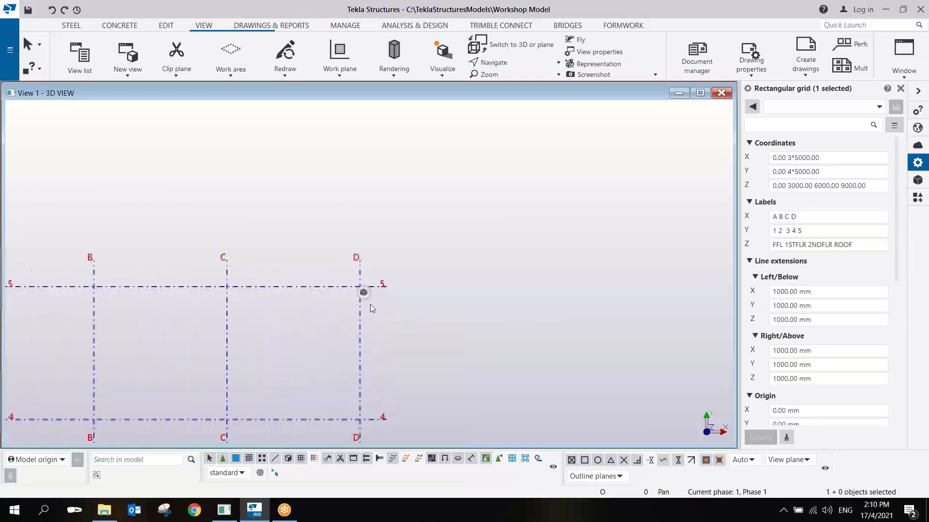
middle_click_drag(367, 293, 323, 315)
scroll(281, 245, "up", 3)
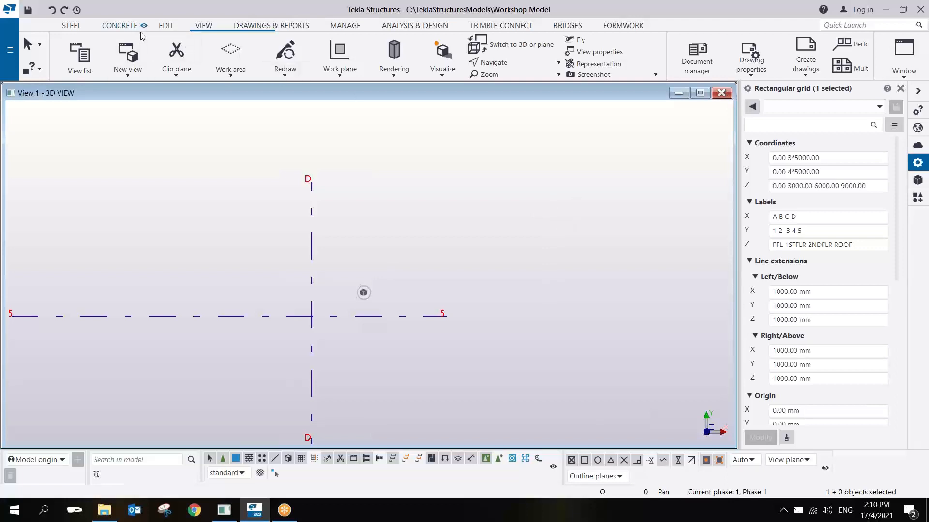
Add a point along an arc centred on grid intersection D/5, starting from the near end of grid line 5, at an angle of 30
left_click(166, 26)
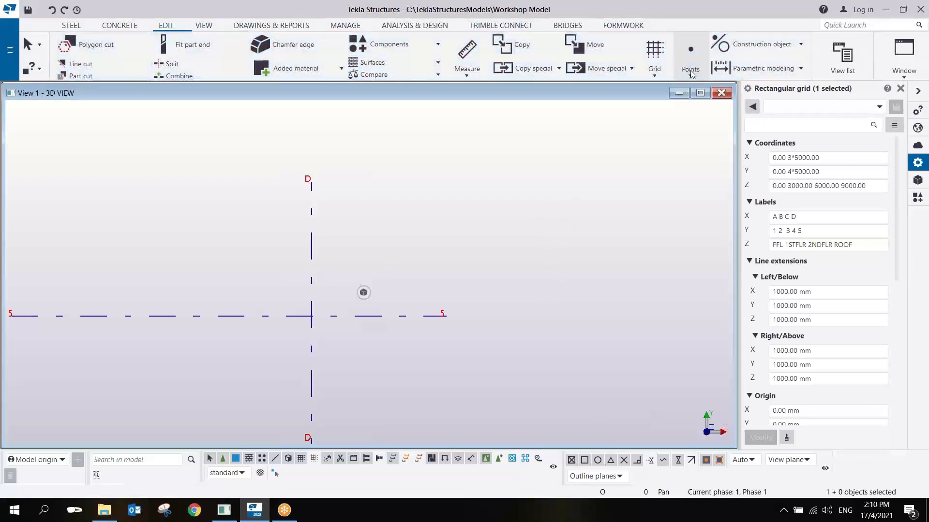
left_click(691, 72)
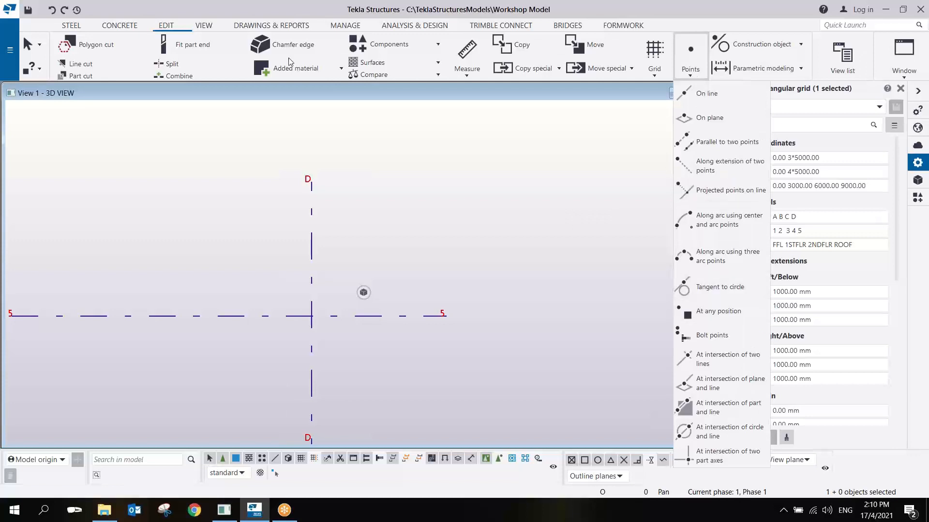
left_click(169, 29)
left_click(169, 29)
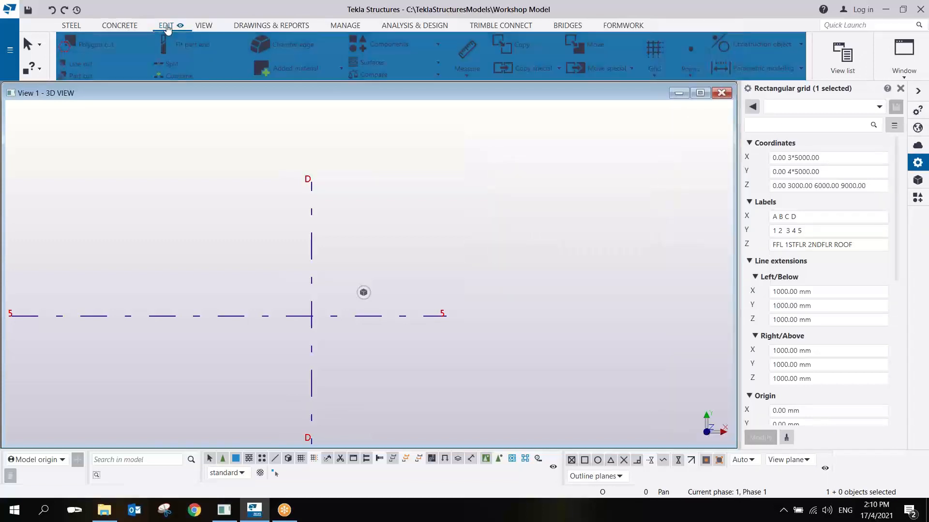
left_click(690, 75)
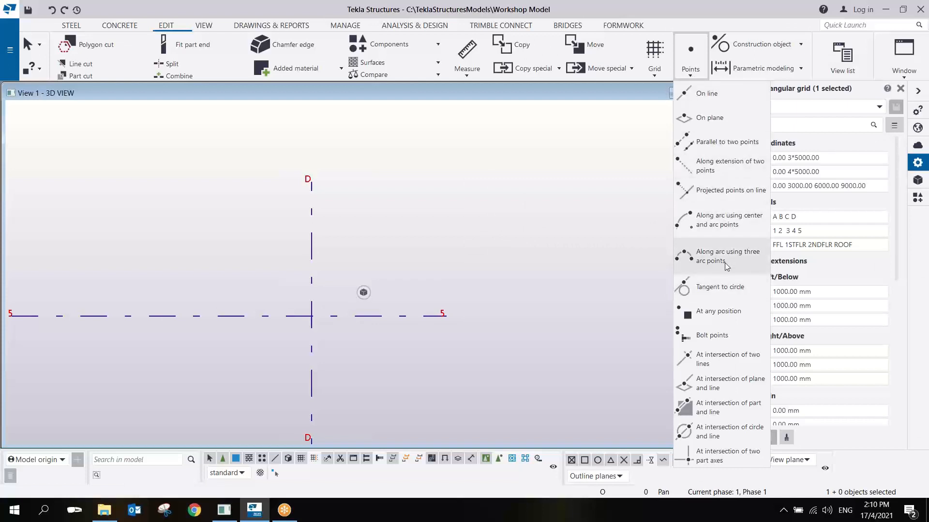
left_click(715, 223)
left_click_drag(385, 156, 344, 173)
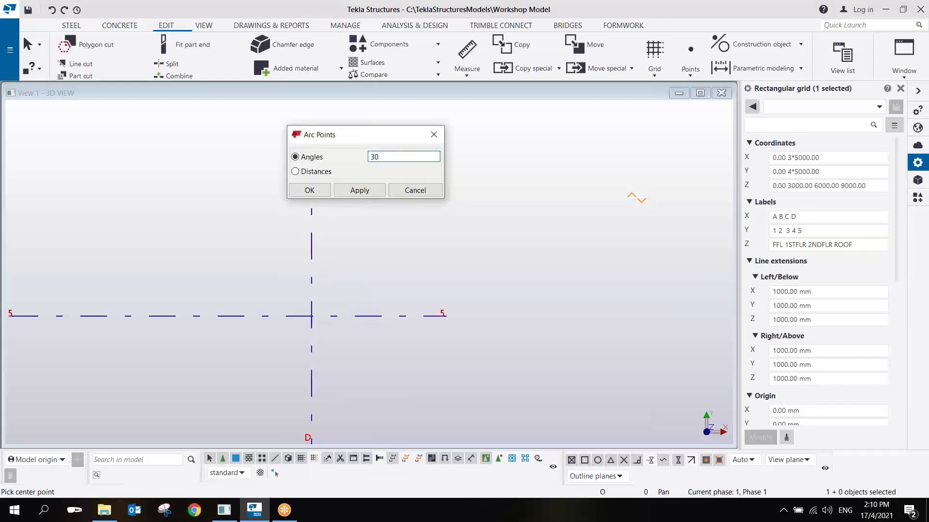
scroll(344, 278, "down", 2)
middle_click_drag(361, 289, 402, 300)
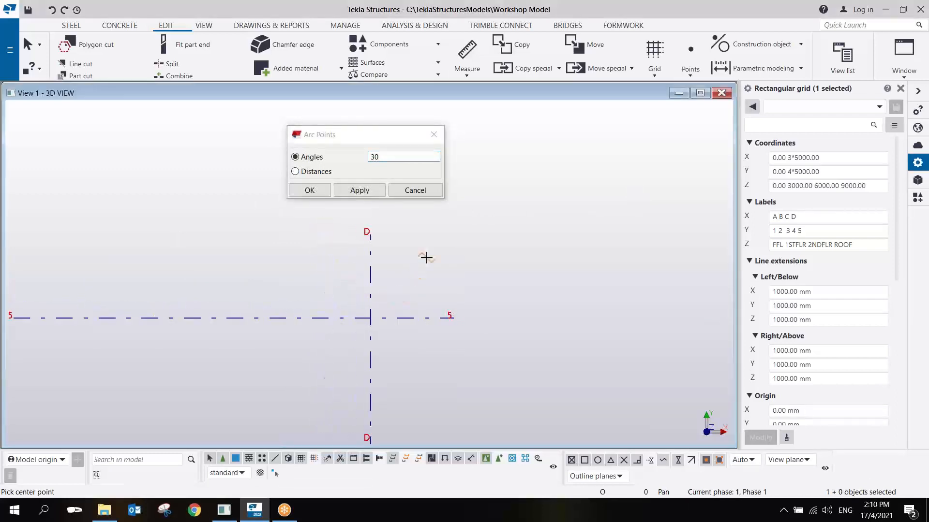
left_click(361, 190)
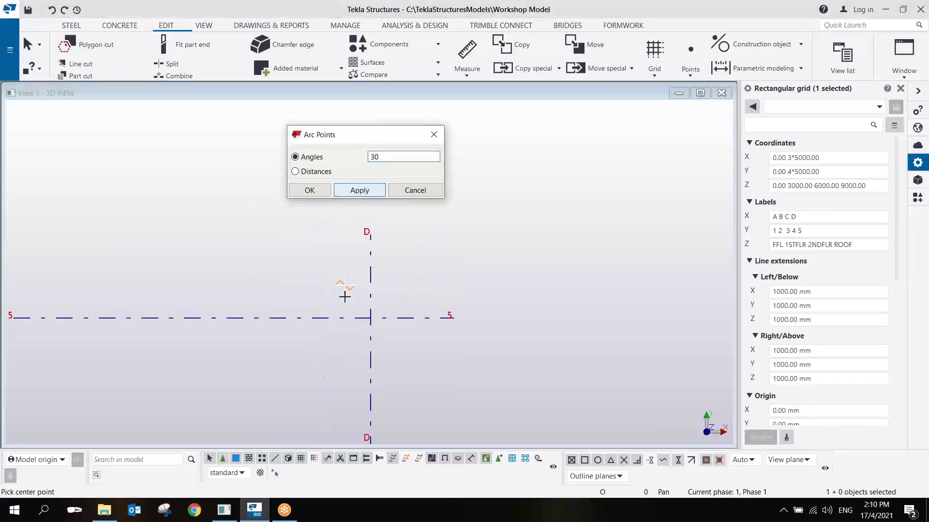
left_click(370, 318)
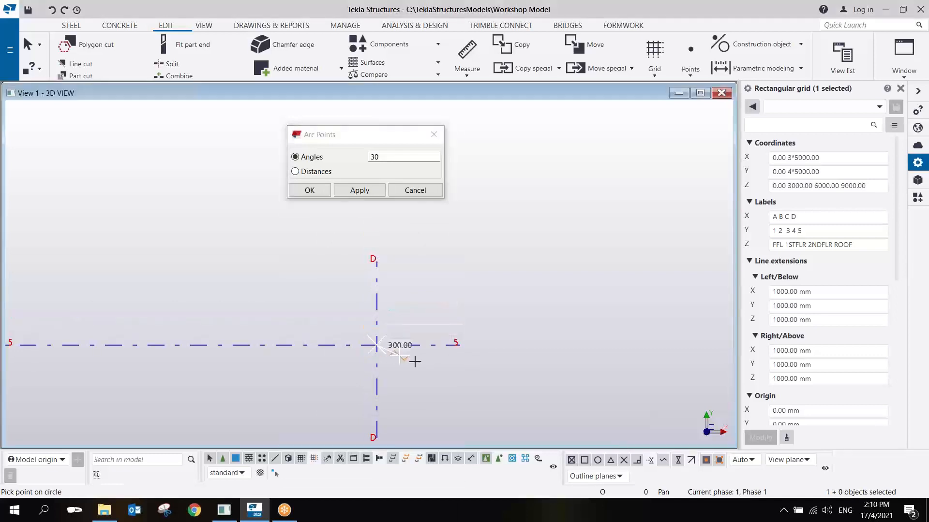
left_click(458, 349)
right_click(472, 309)
left_click(486, 319)
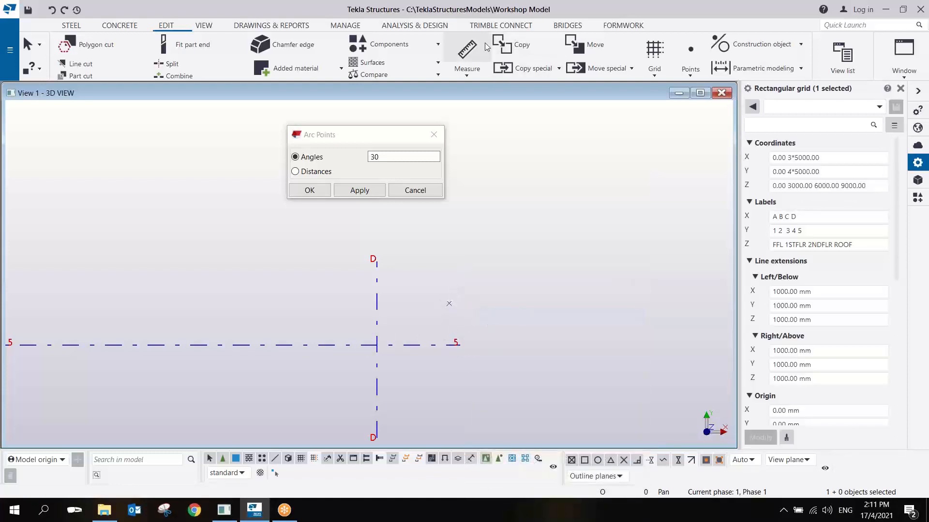
Measure the distance from grid intersection D/5 to the near end of grid line 5
left_click(471, 60)
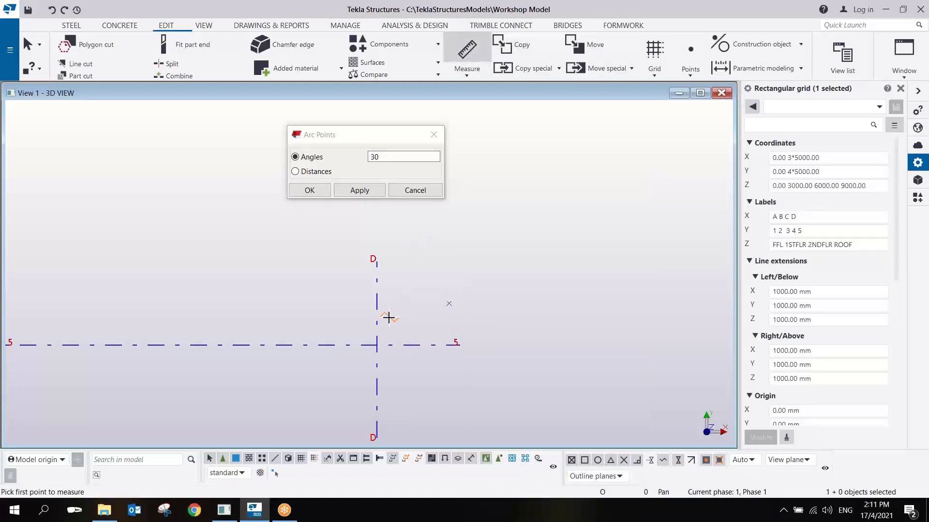
left_click(377, 345)
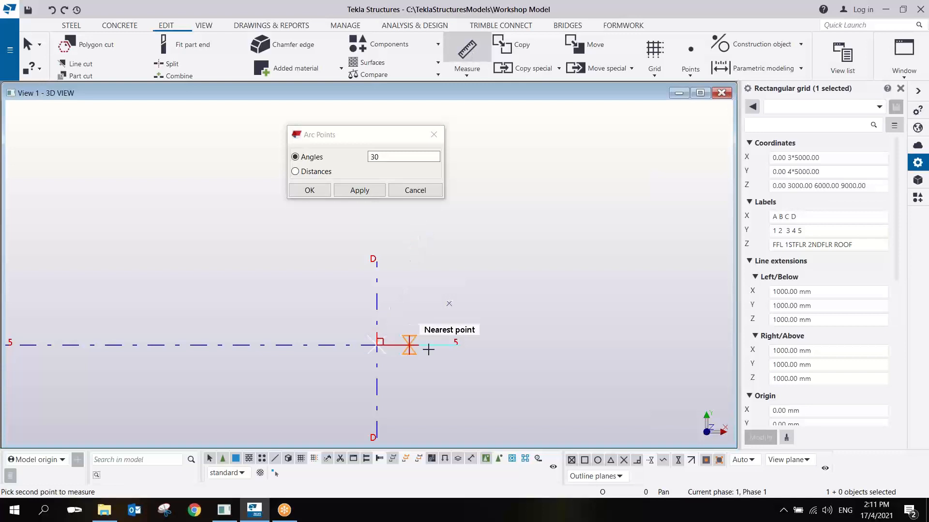
left_click(456, 345)
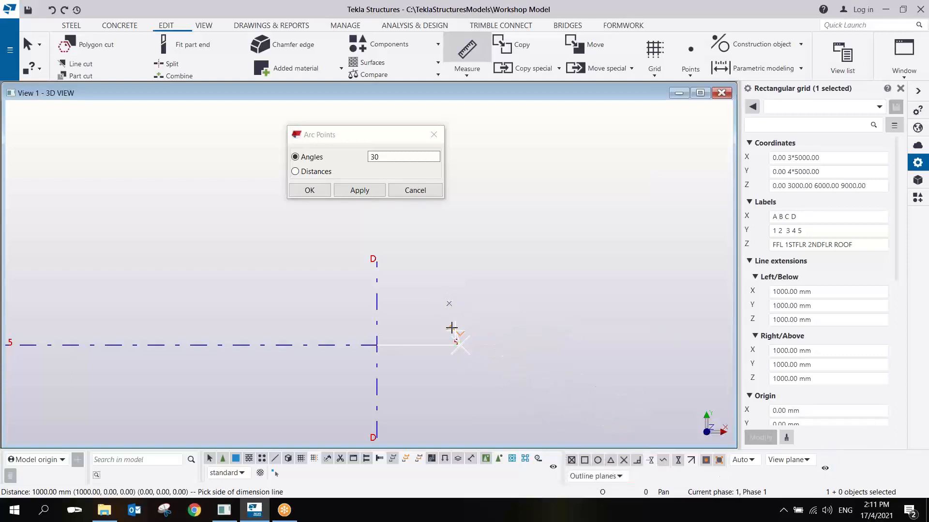
scroll(450, 304, "up", 5)
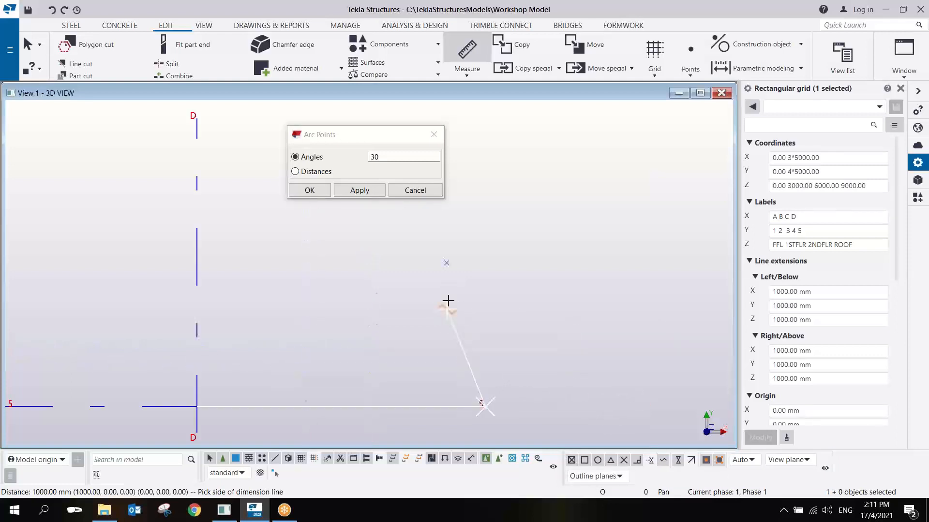
right_click(480, 243)
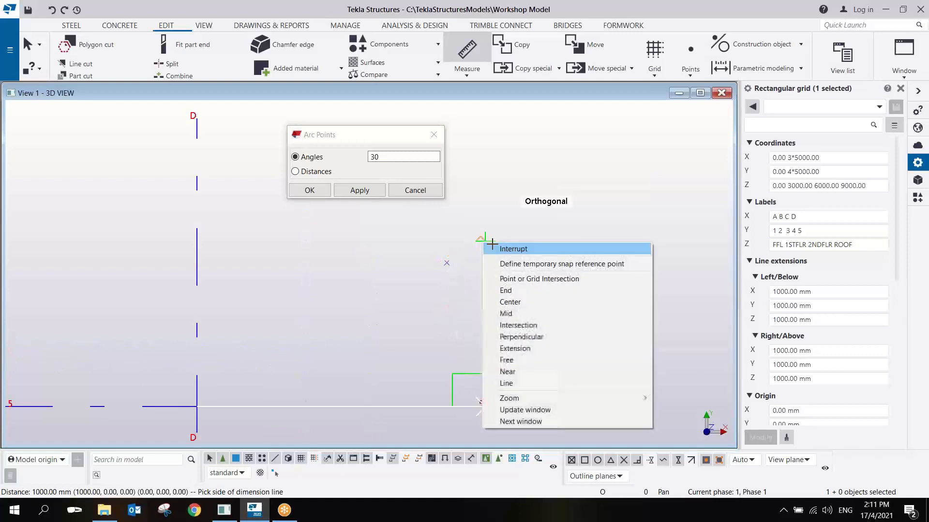
left_click(498, 248)
Measure the angle at grid intersection D/5 between the new arc point and the end of grid line 5
scroll(498, 255, "down", 3)
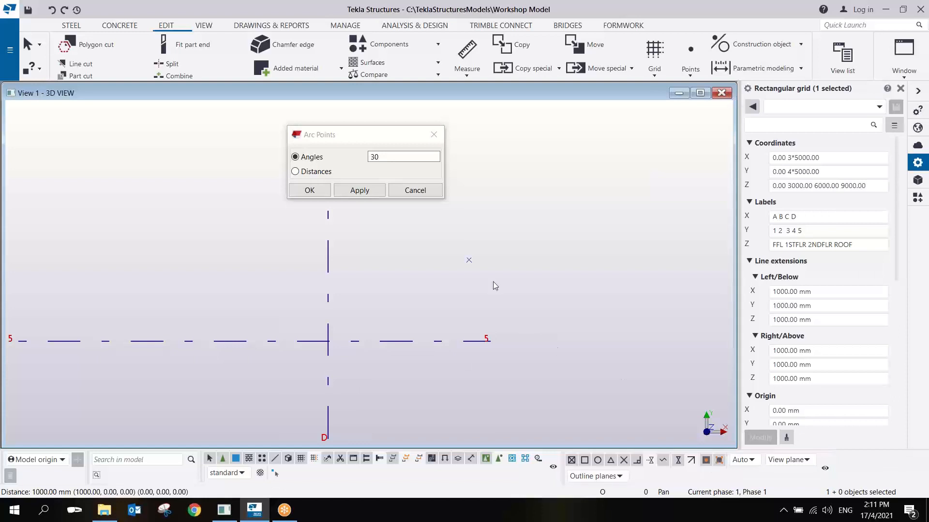
left_click(467, 70)
left_click(479, 167)
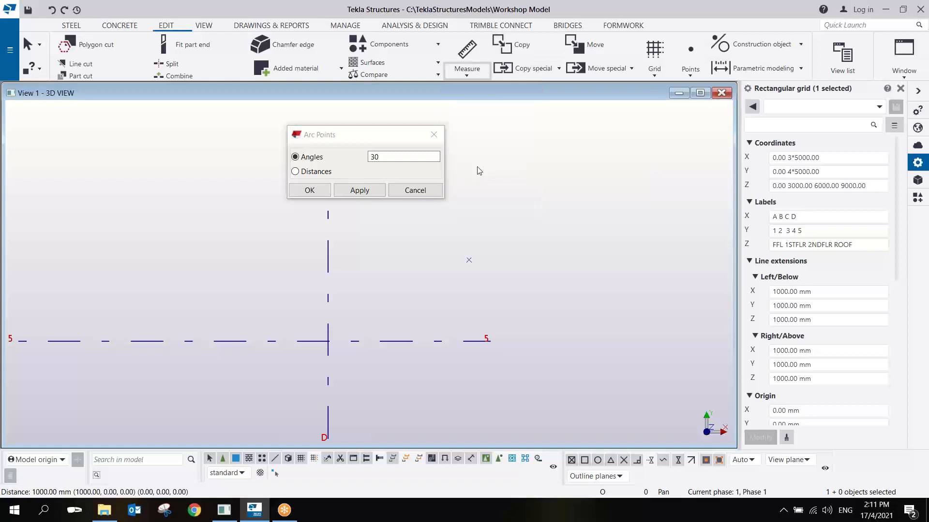
left_click(328, 341)
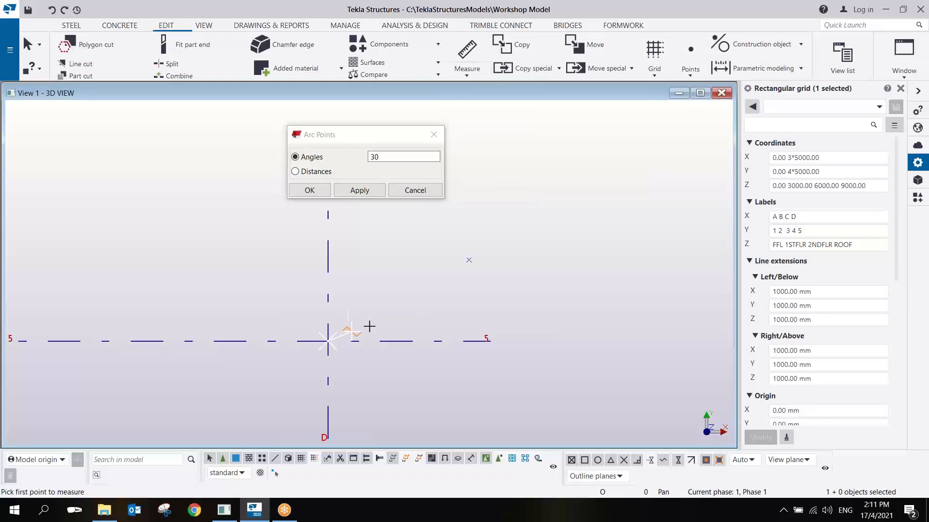
left_click(468, 261)
left_click(491, 338)
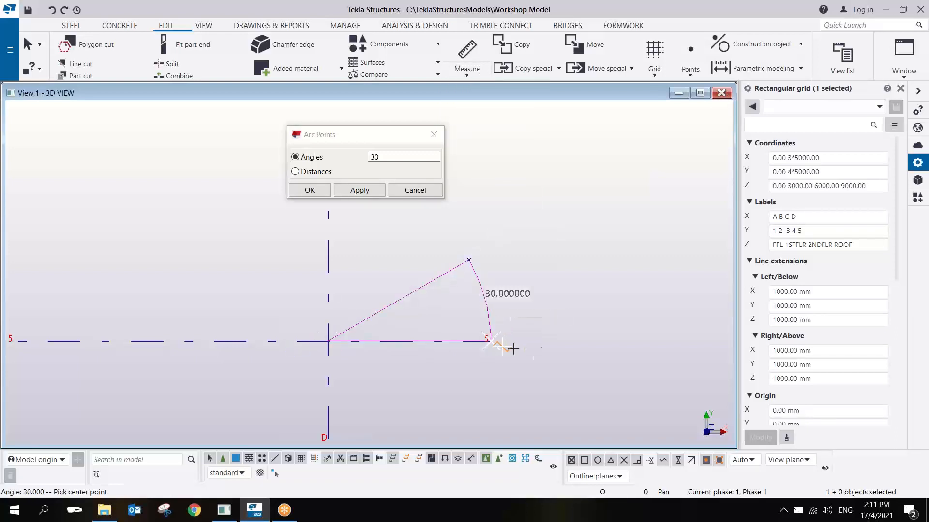
right_click(545, 231)
left_click(576, 238)
scroll(527, 318, "down", 4)
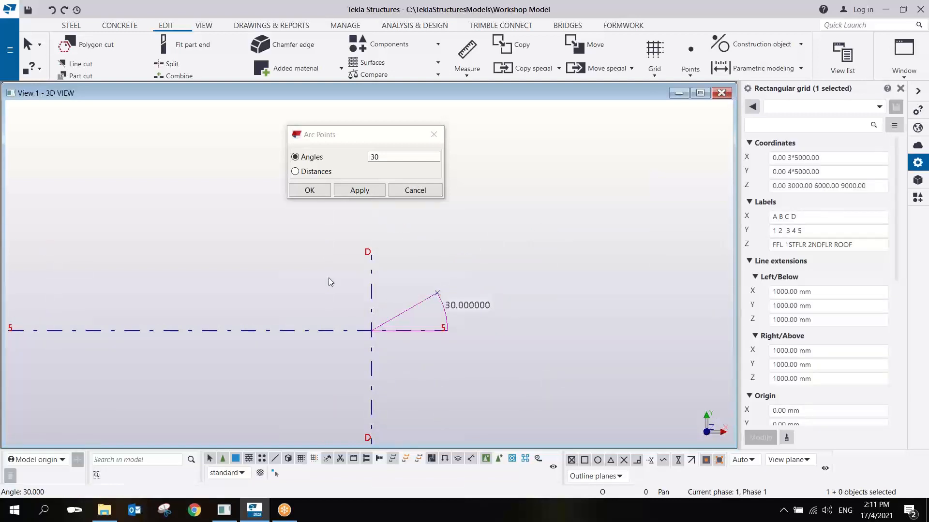
Delete the arc point and recreate it at angle 30, using D/5 as the centre and the end of grid line 5 as the start
left_click_drag(318, 255, 447, 344)
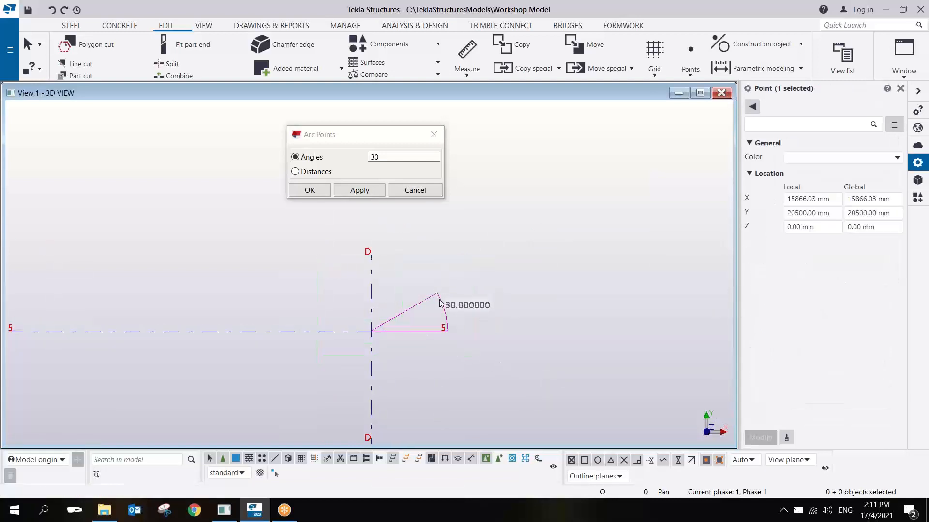
left_click(359, 190)
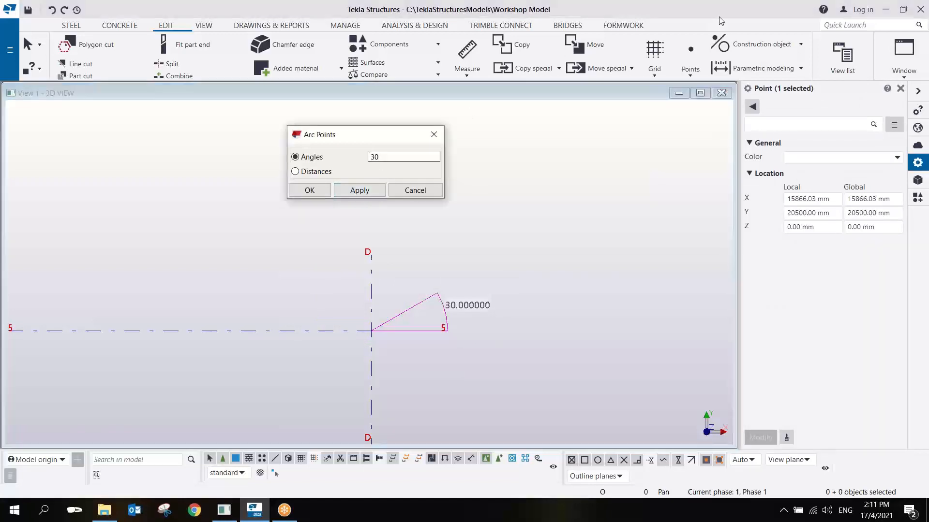
left_click(690, 55)
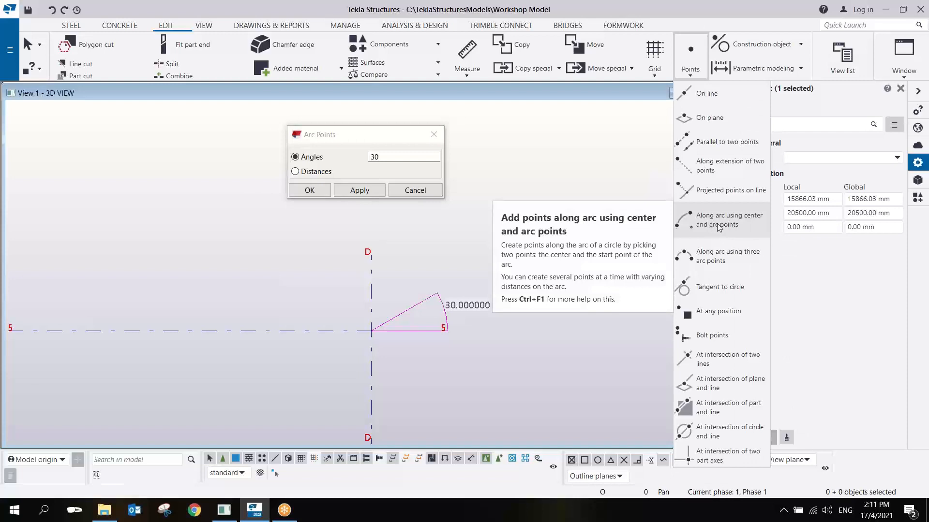
left_click(718, 225)
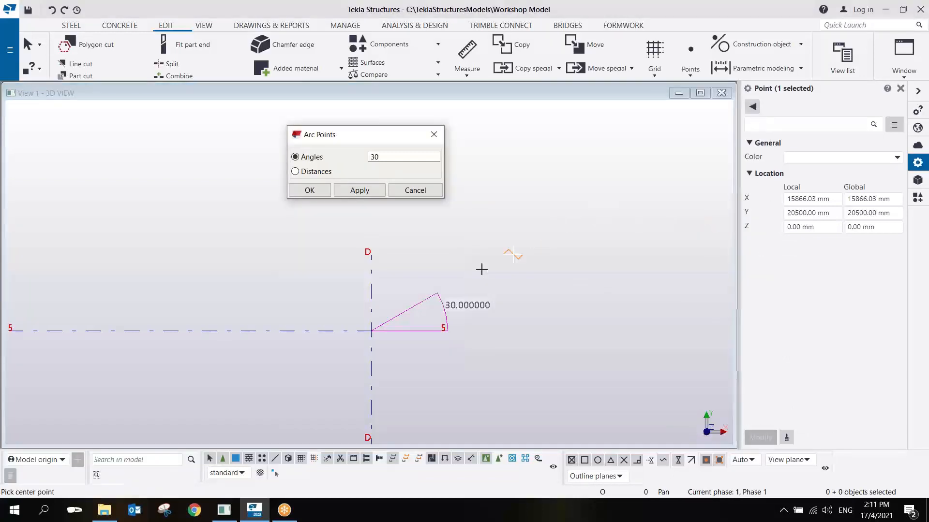
left_click(371, 331)
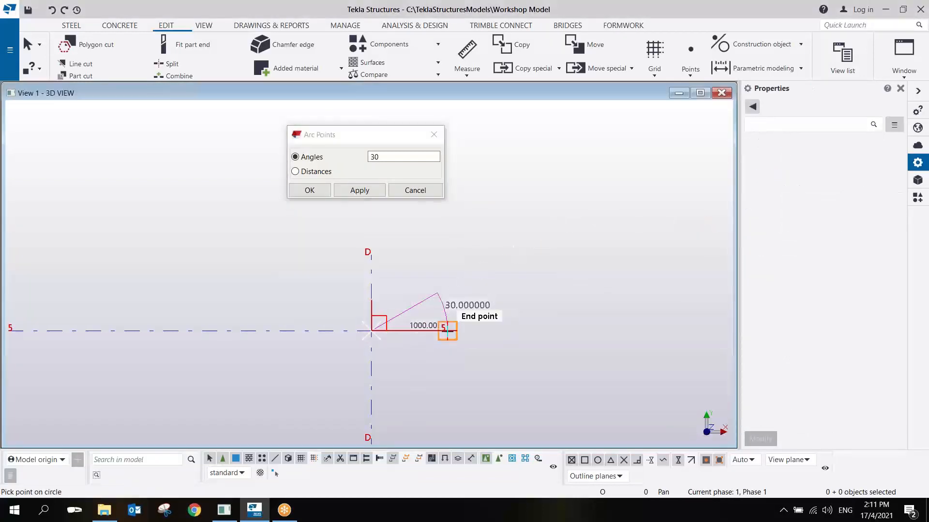
left_click(447, 332)
scroll(437, 303, "up", 5)
right_click(488, 250)
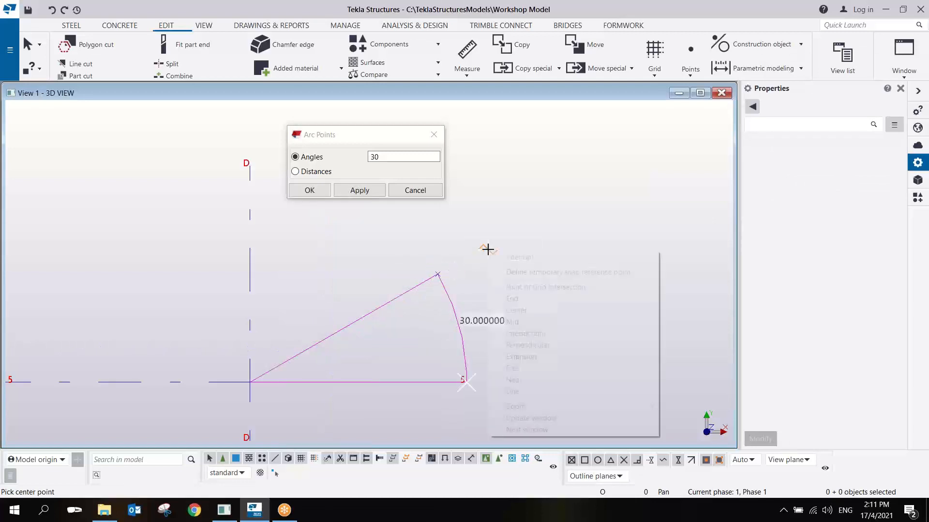
left_click(503, 256)
scroll(462, 278, "down", 5)
middle_click_drag(460, 294, 484, 320)
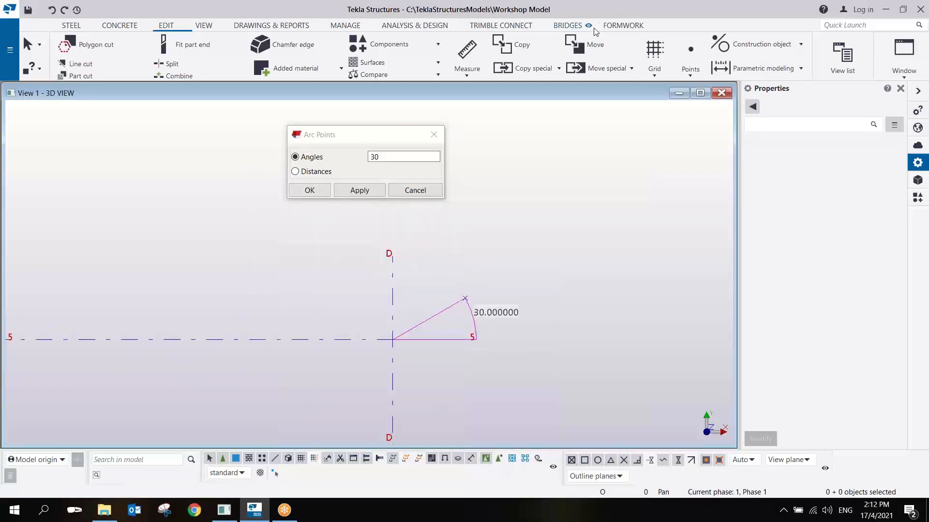
left_click(616, 9)
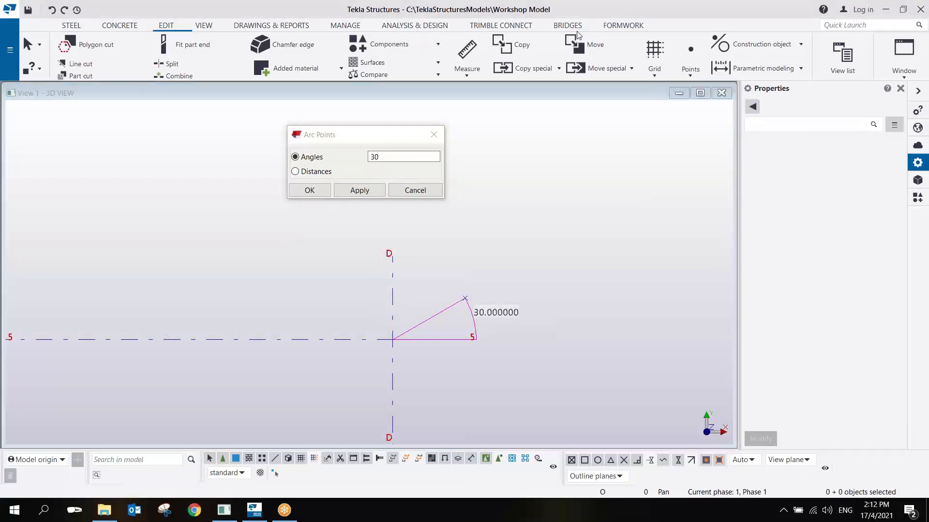
mouse_move(464, 288)
left_mouse_down()
mouse_move(392, 260)
mouse_move(340, 289)
left_mouse_up()
mouse_move(314, 320)
left_mouse_down()
mouse_move(315, 356)
mouse_move(342, 402)
mouse_move(388, 414)
mouse_move(463, 393)
mouse_move(480, 342)
mouse_move(474, 367)
left_mouse_up()
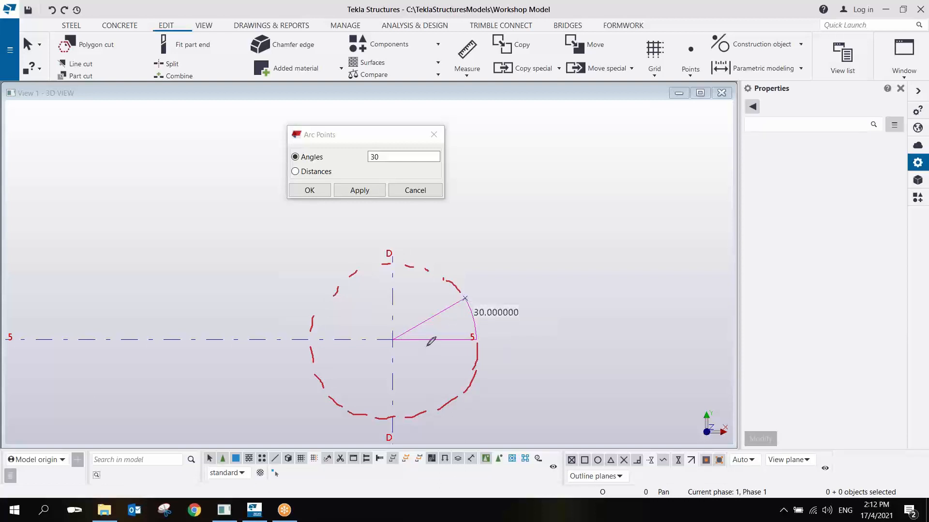
left_click_drag(428, 350, 441, 357)
left_click_drag(444, 325, 460, 313)
left_click(588, 210)
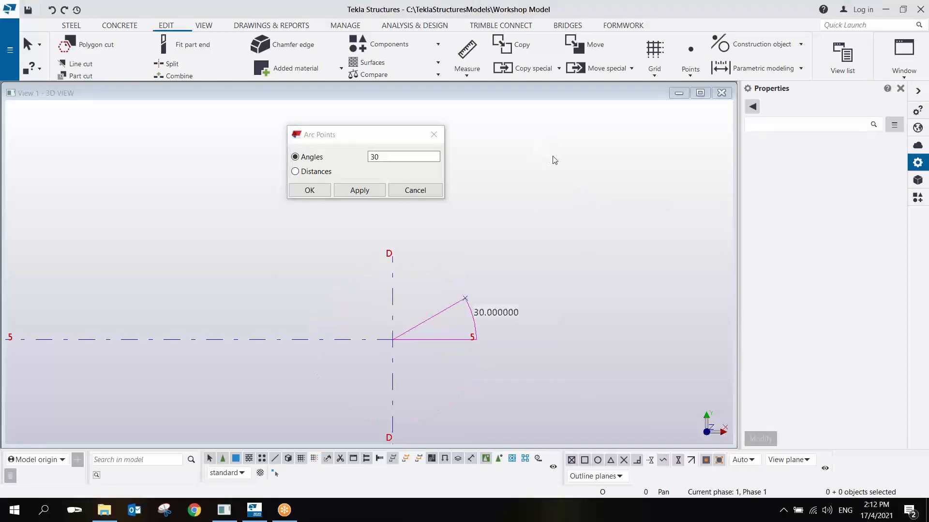
Close the Arc Points dialog and redraw the 3D VIEW to clear the temporary angle measurement
left_click(474, 314)
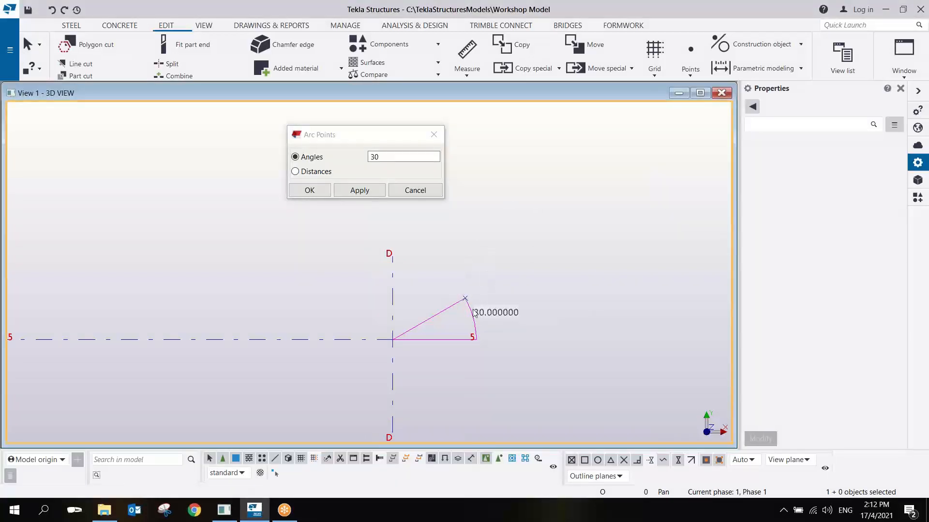
left_click(415, 190)
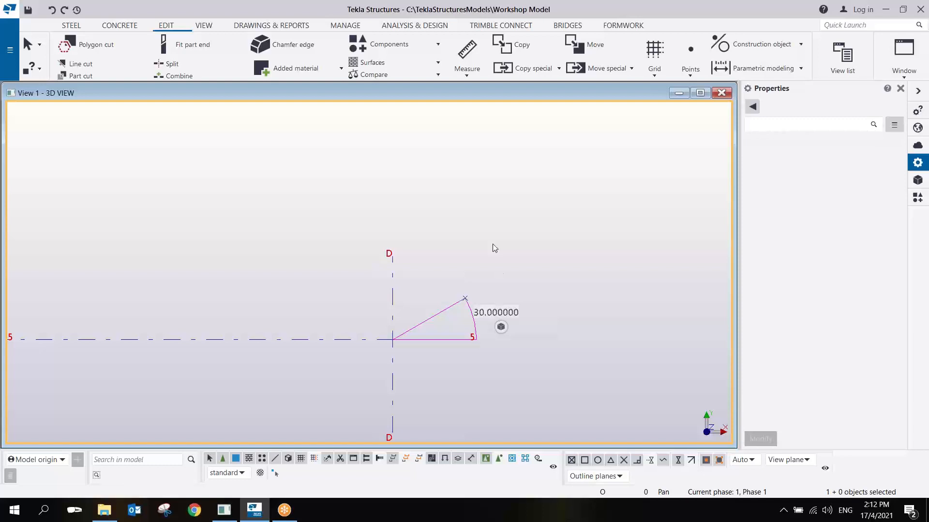
right_click(464, 230)
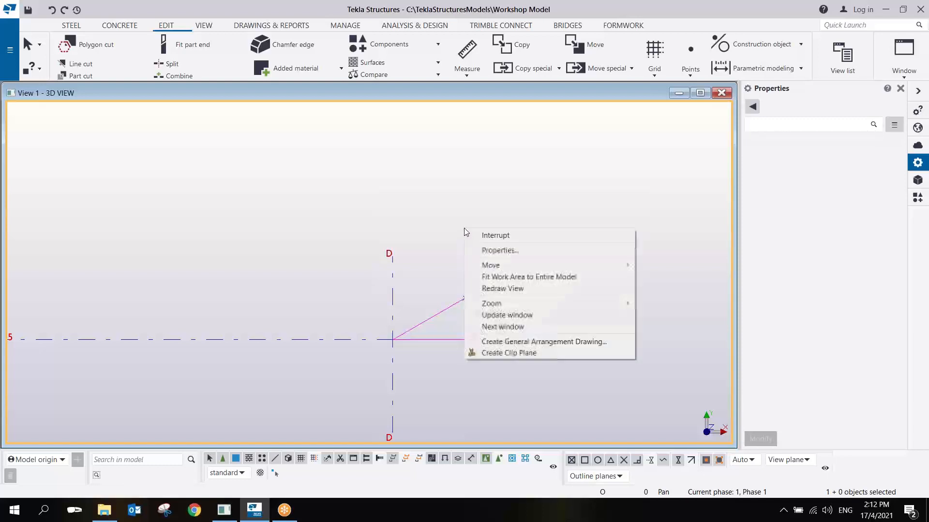
left_click(508, 288)
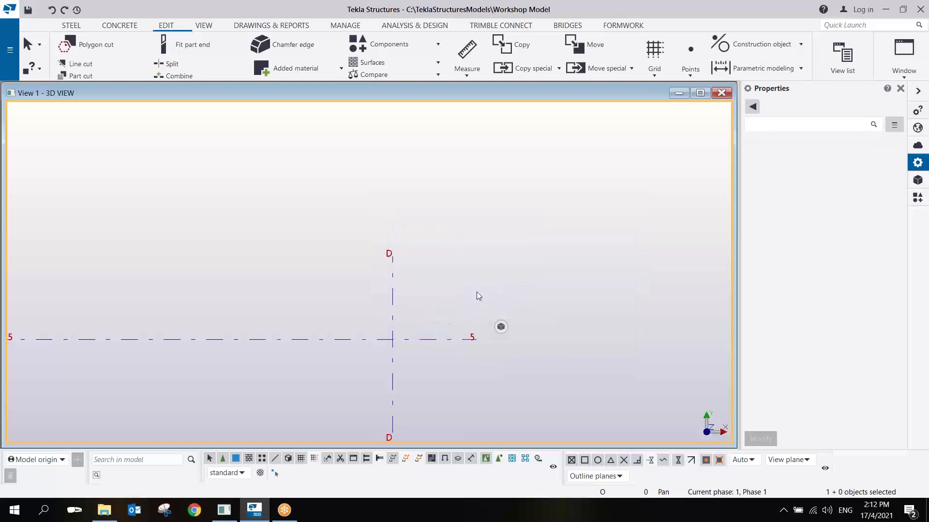
Turn on the in-model visibility of points in the 3D VIEW's display settings and apply the change
right_click(483, 254)
left_click(457, 288)
double_click(524, 203)
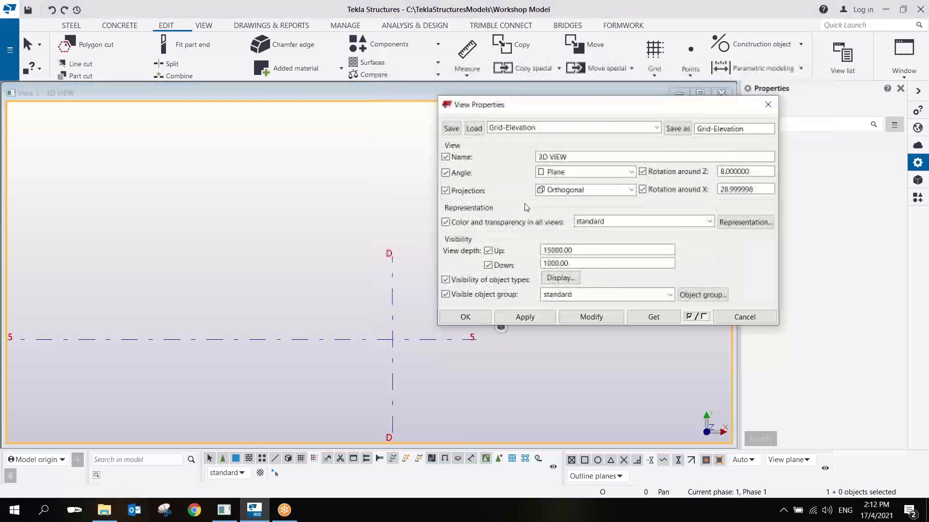
left_click(569, 281)
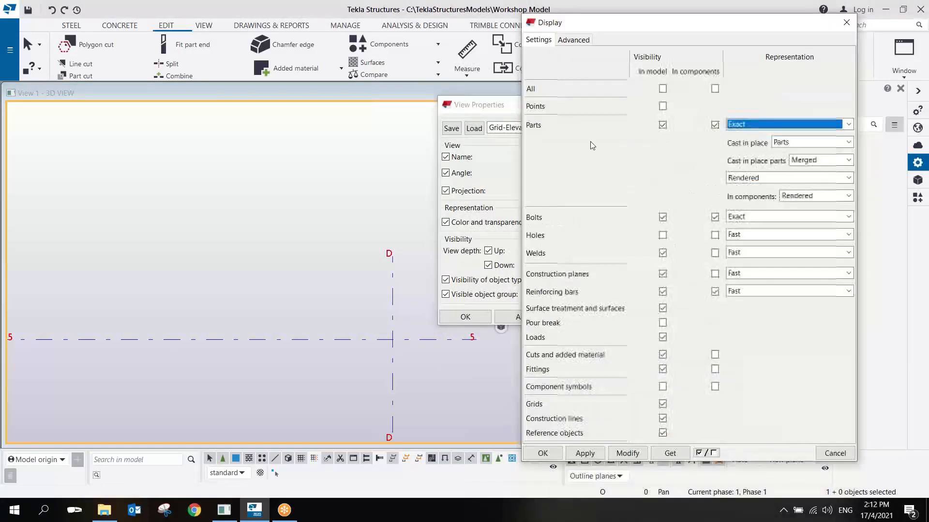
left_click(662, 106)
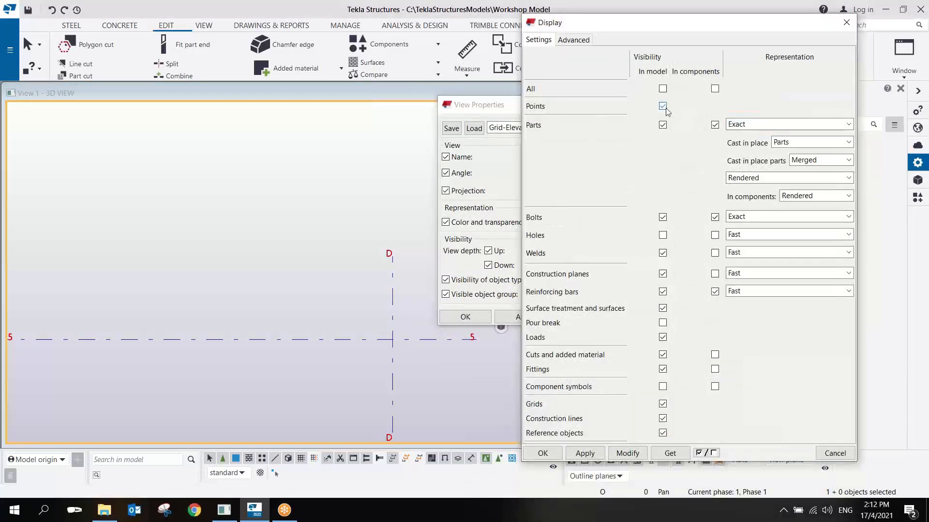
left_click(627, 454)
left_click(551, 453)
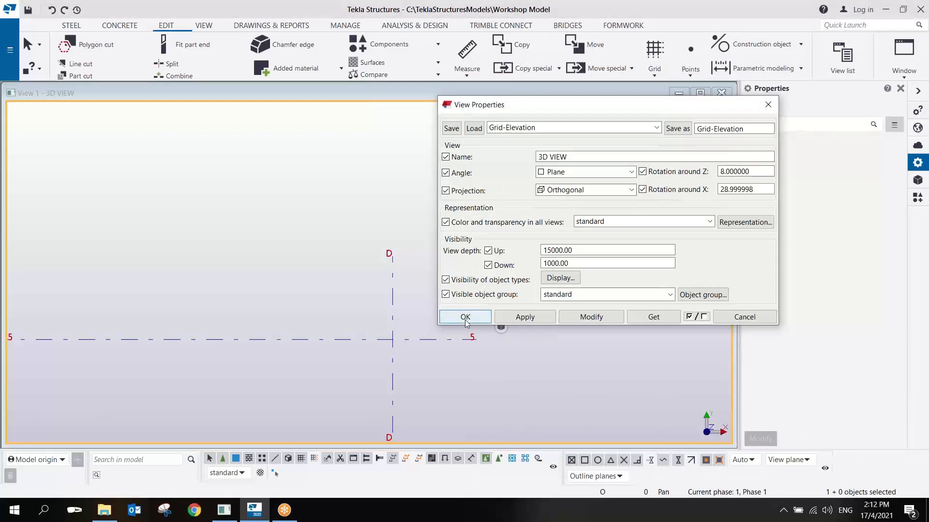
left_click(465, 320)
scroll(469, 292, "up", 3)
middle_click_drag(462, 310, 483, 260)
scroll(483, 261, "up", 3)
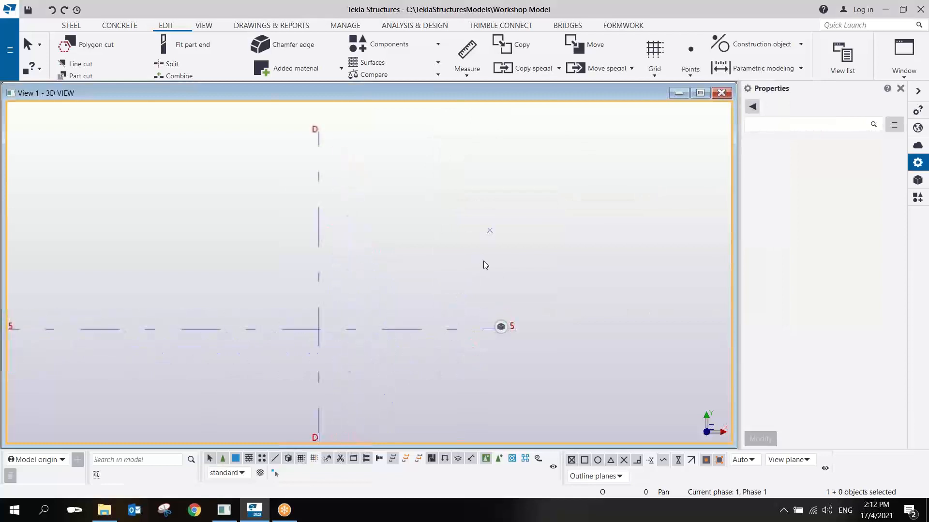
scroll(483, 261, "down", 4)
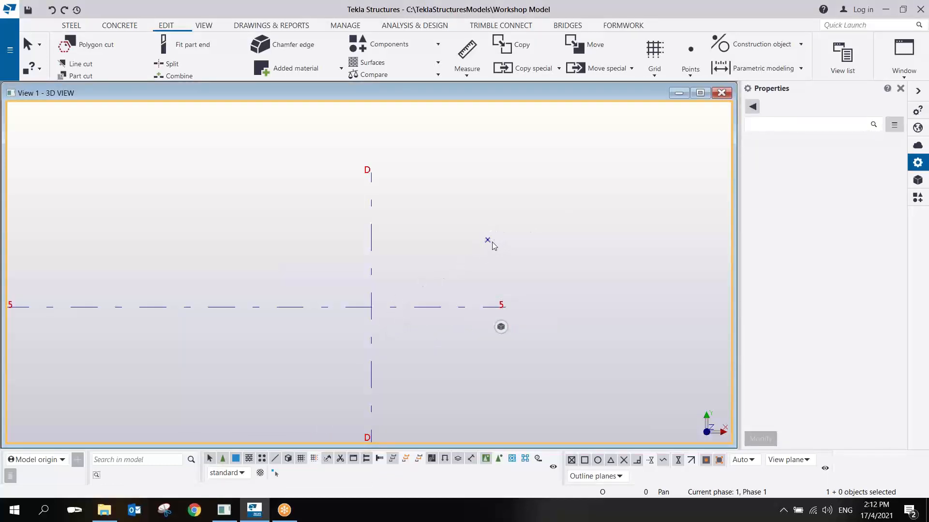
scroll(492, 243, "down", 5)
middle_click_drag(491, 244, 460, 285)
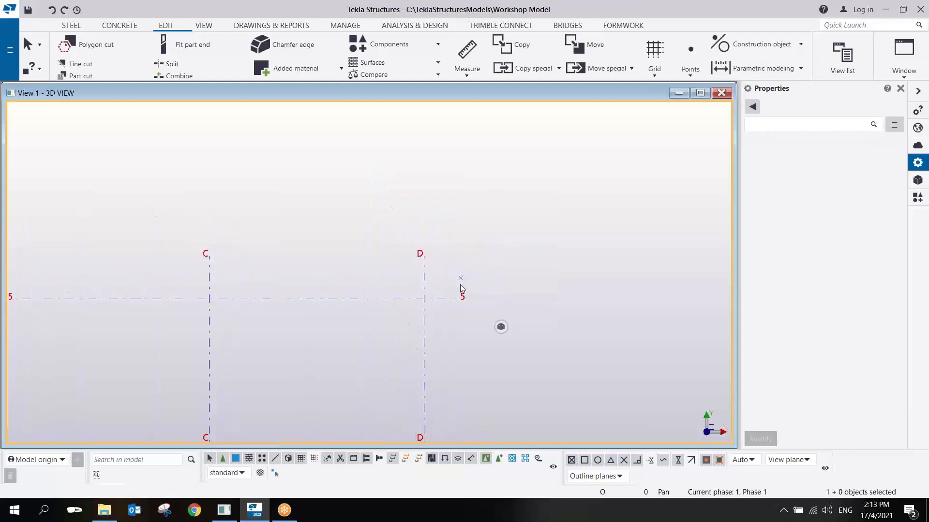
Examine the work plane symbol at grid intersection A/1 and return to the arc point near D/5
left_click(201, 29)
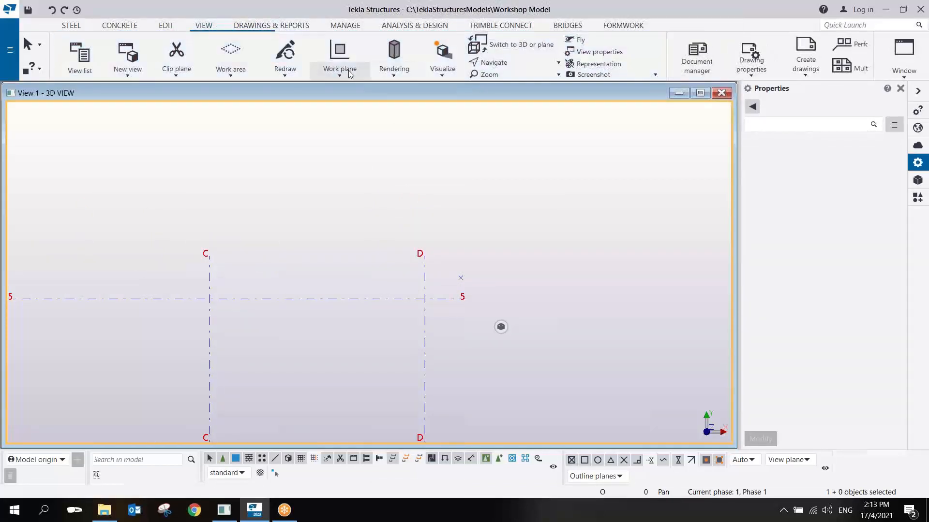
left_click(346, 76)
scroll(346, 75, "down", 2)
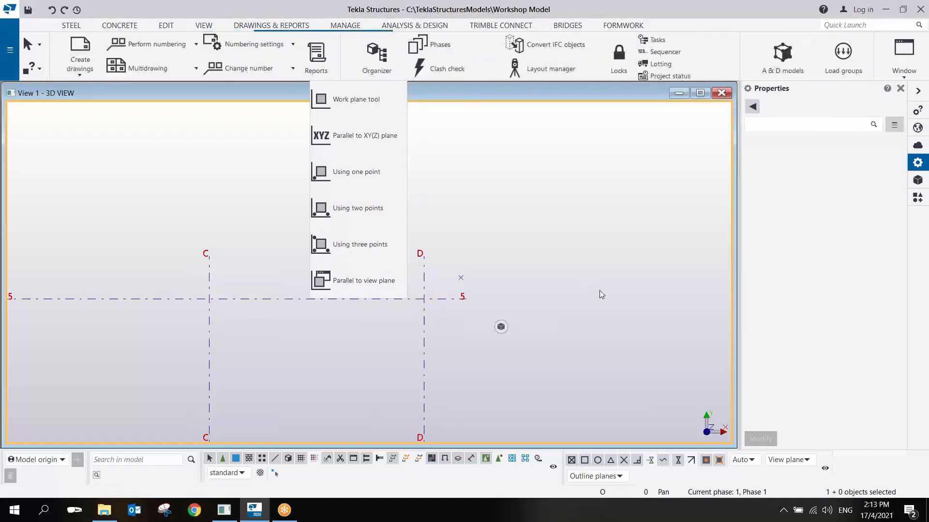
scroll(599, 290, "down", 10)
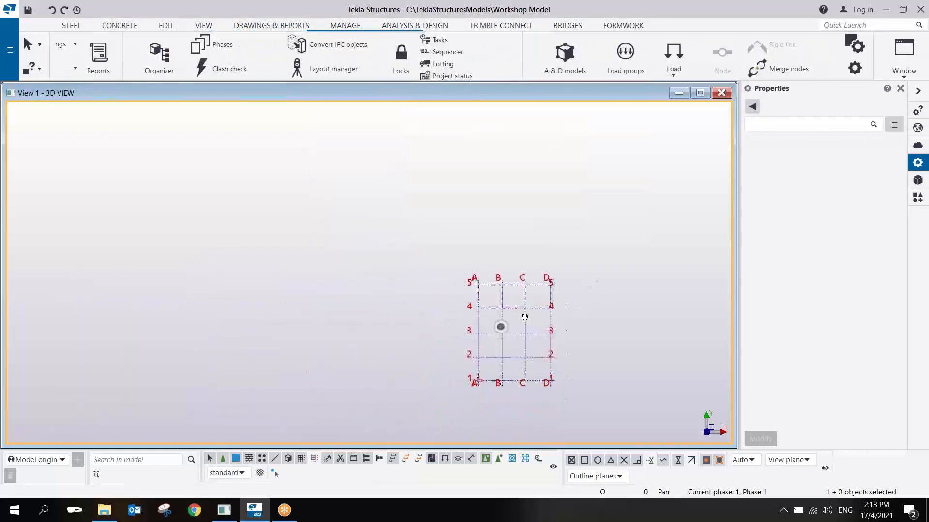
scroll(449, 315, "up", 10)
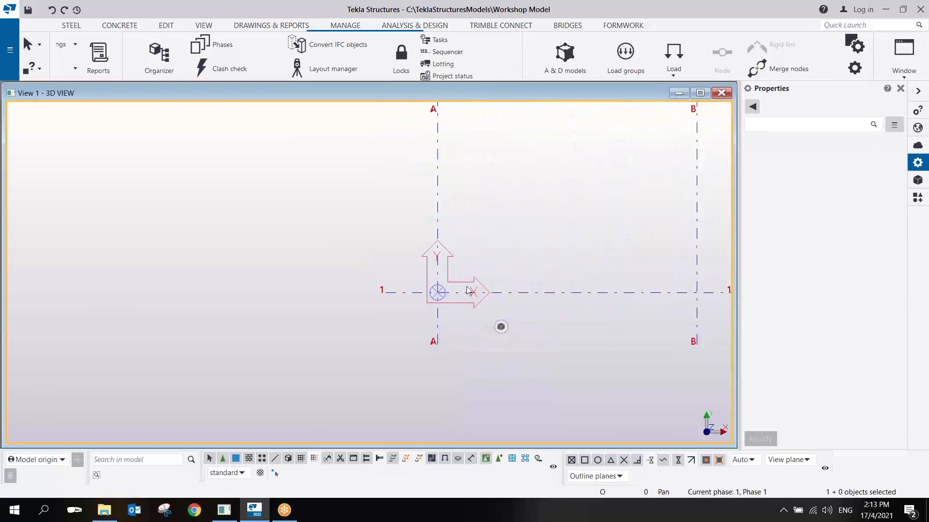
middle_click_drag(467, 291, 323, 363)
scroll(340, 340, "down", 4)
scroll(319, 334, "up", 5)
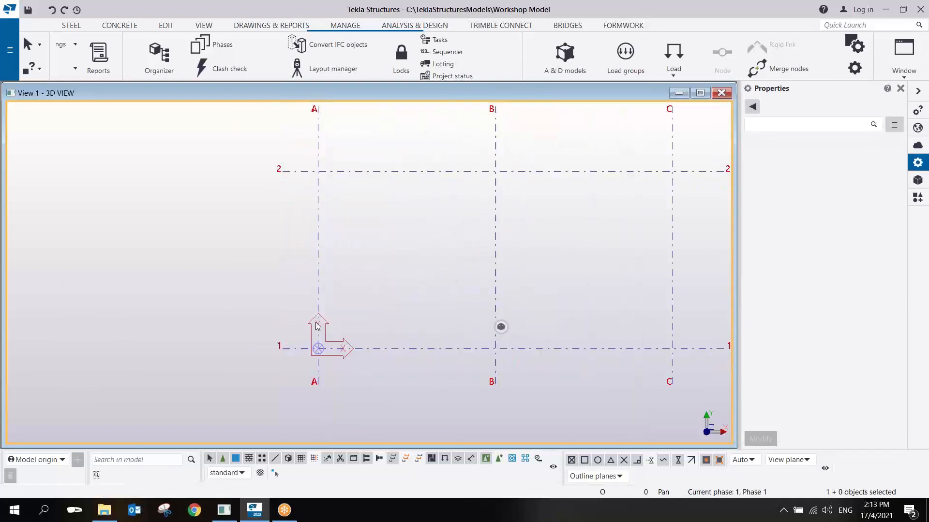
middle_click_drag(525, 171, 304, 421)
middle_click_drag(537, 155, 404, 356)
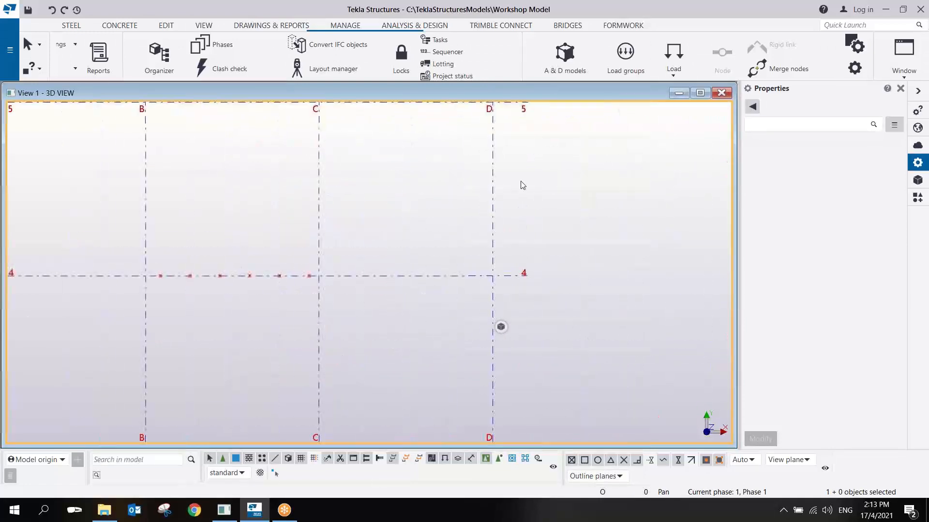
middle_click_drag(523, 185, 464, 326)
scroll(463, 215, "up", 3)
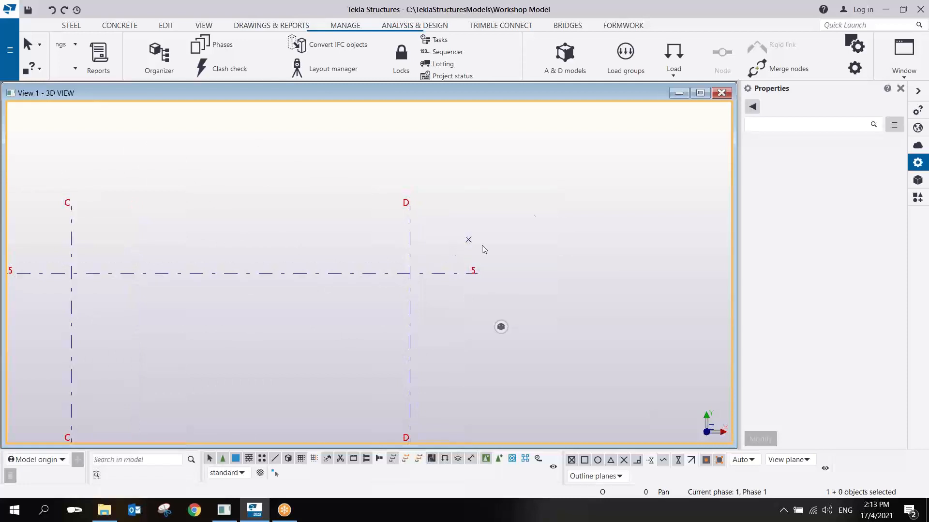
left_click(204, 25)
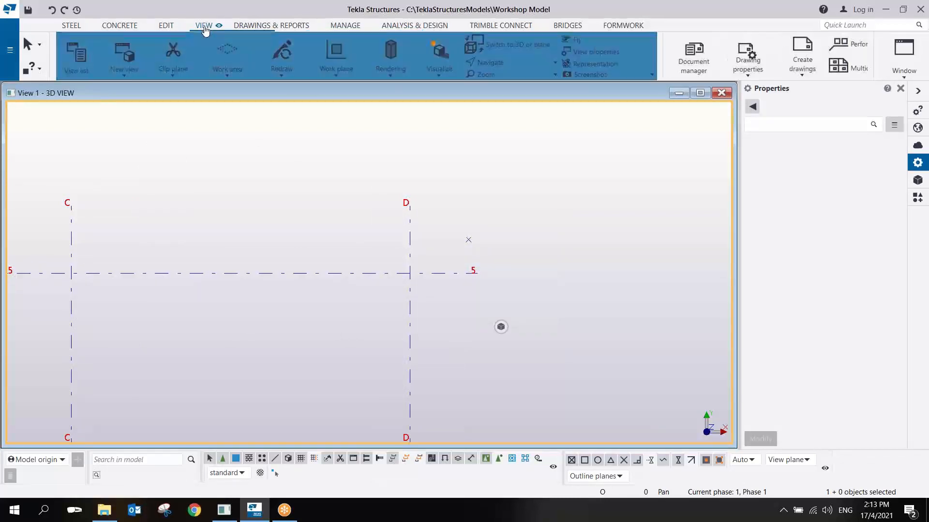
left_click(343, 74)
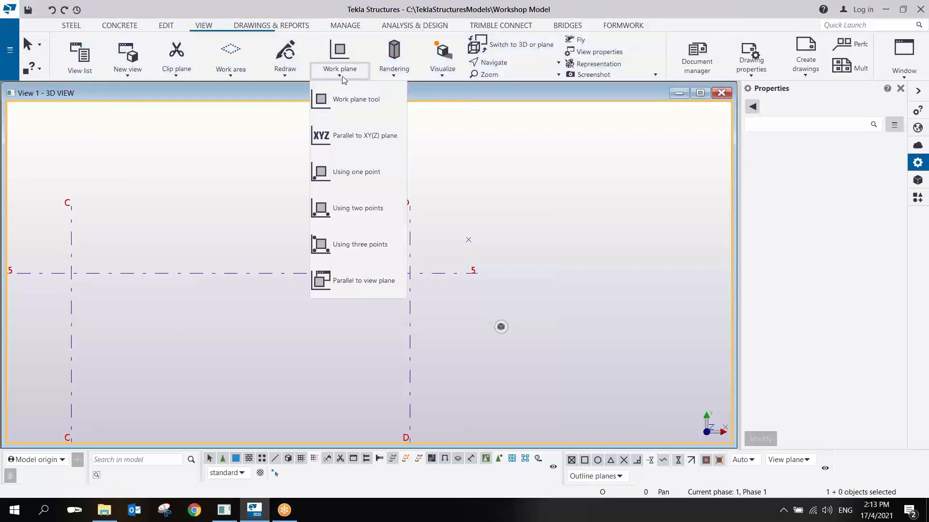
left_click(345, 246)
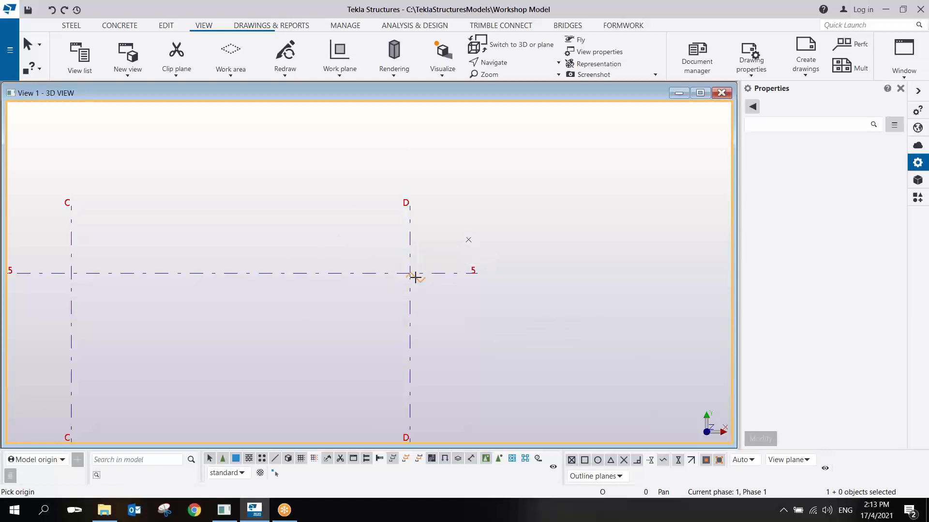
left_click(409, 273)
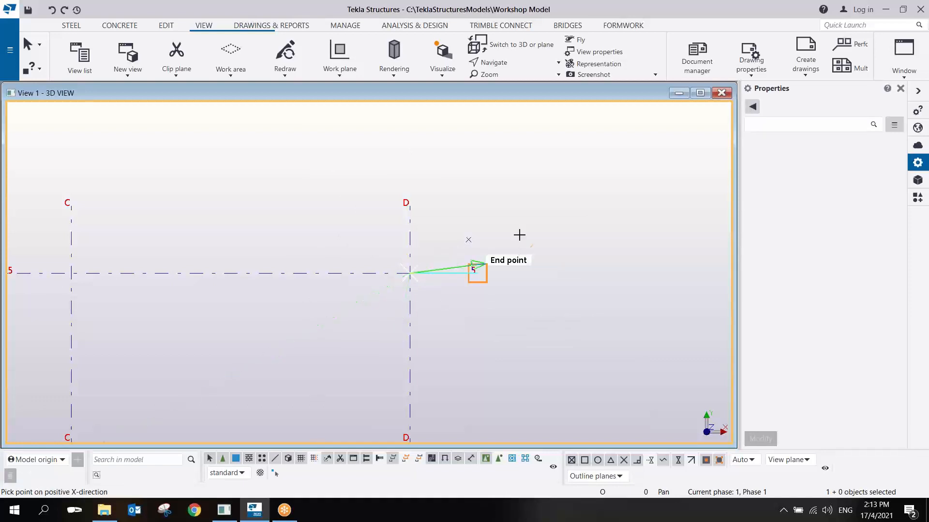
right_click(451, 201)
left_click(473, 211)
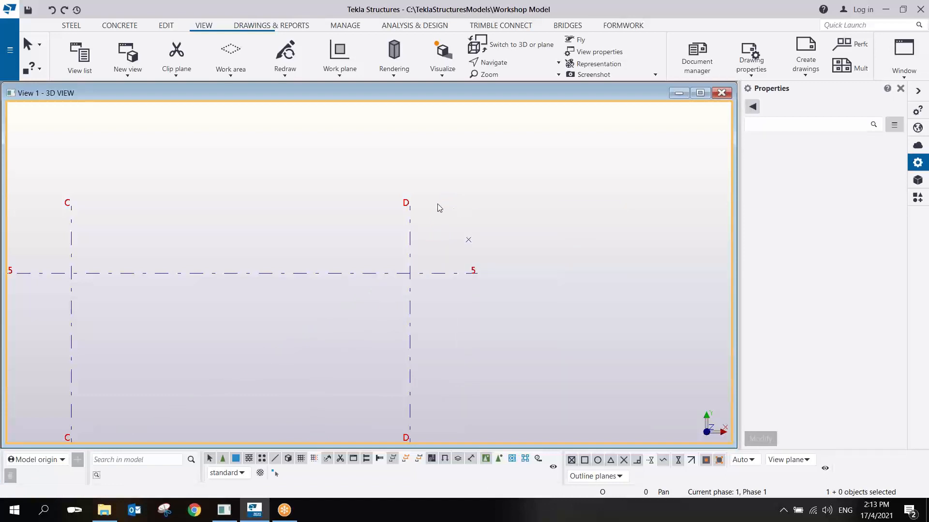
Set the work plane using three points, with D/5 as origin, X through the arc point and Y towards the upper-left side of grid line D
left_click(343, 76)
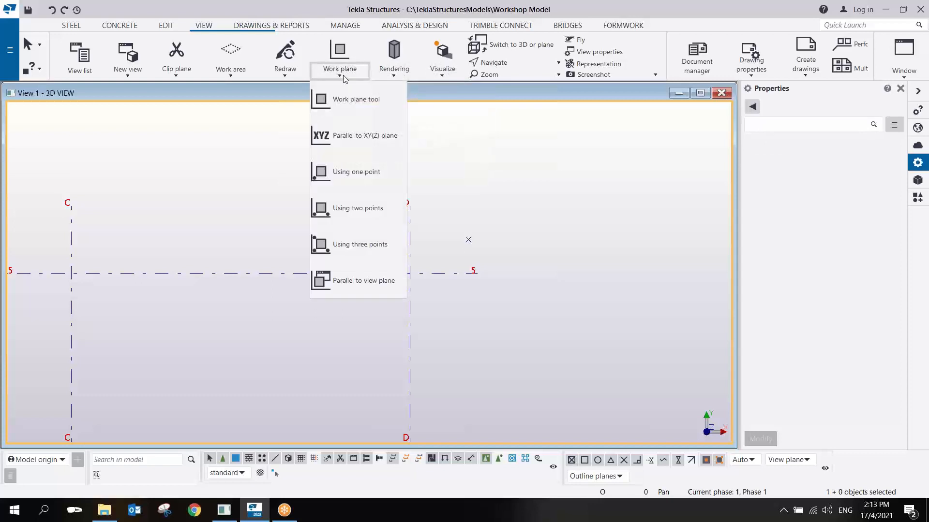
left_click(351, 246)
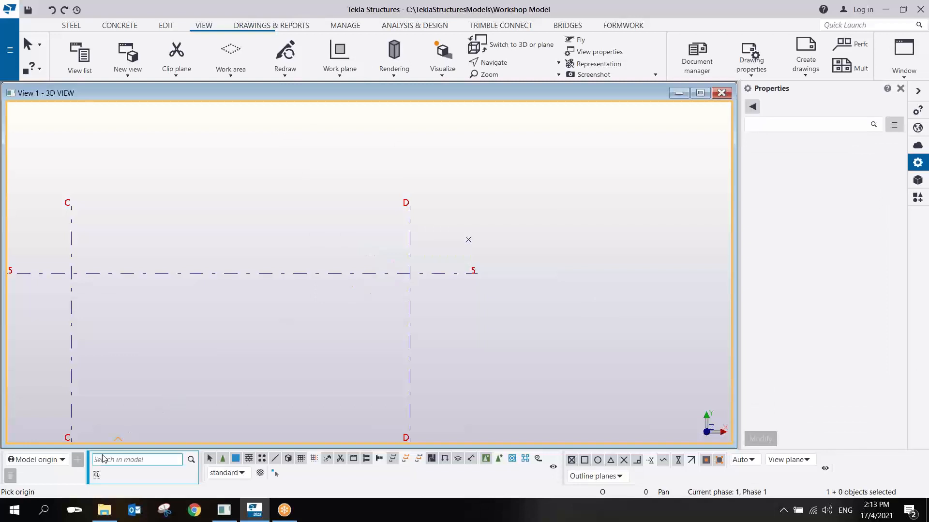
left_click(617, 9)
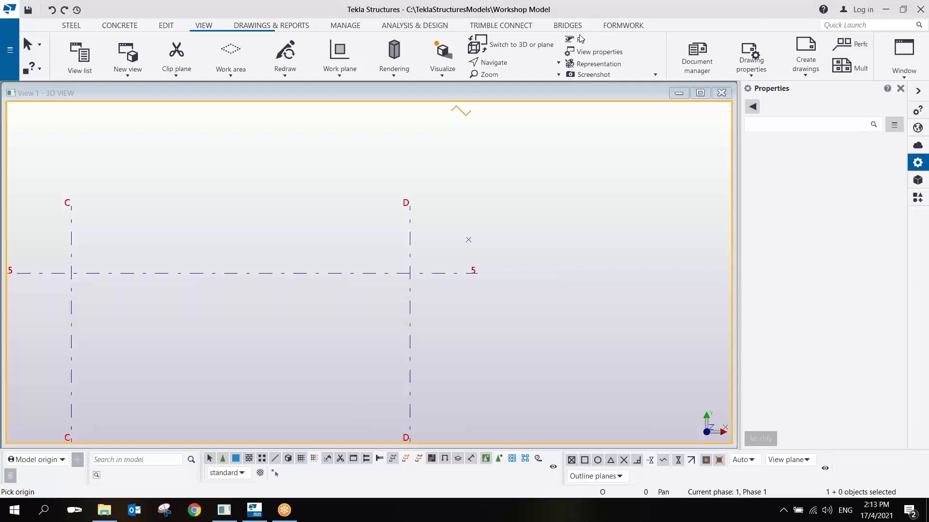
mouse_move(252, 254)
left_mouse_down()
mouse_move(83, 400)
mouse_move(32, 482)
mouse_move(8, 480)
mouse_move(24, 503)
mouse_move(20, 481)
left_mouse_up()
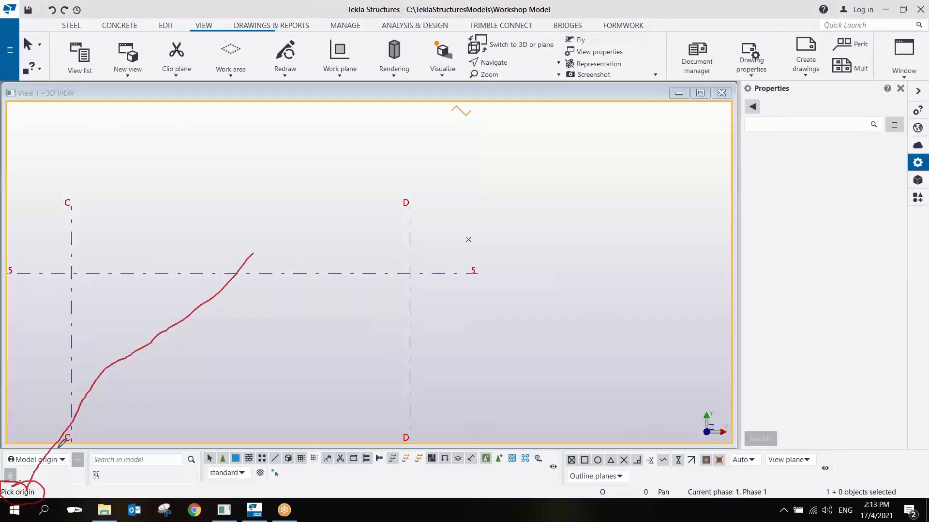
left_click_drag(39, 448, 28, 484)
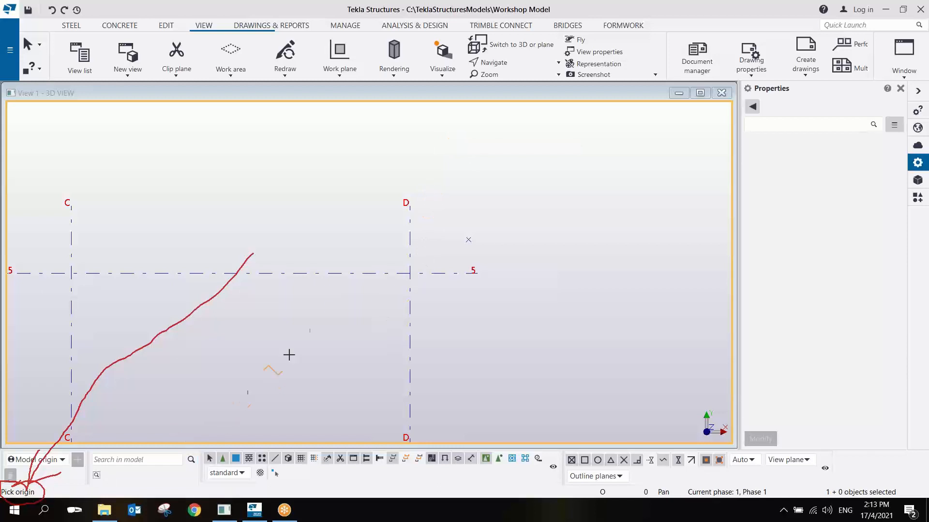
left_click(410, 272)
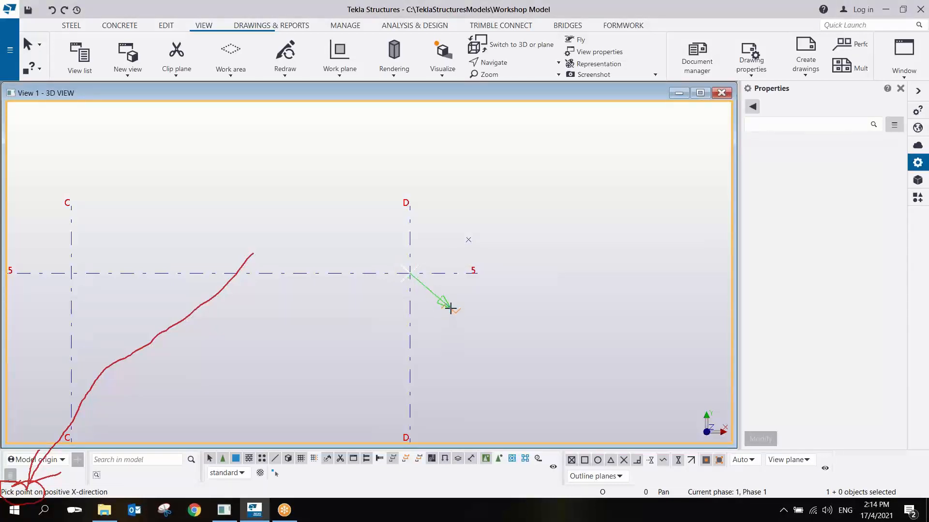
left_click(468, 243)
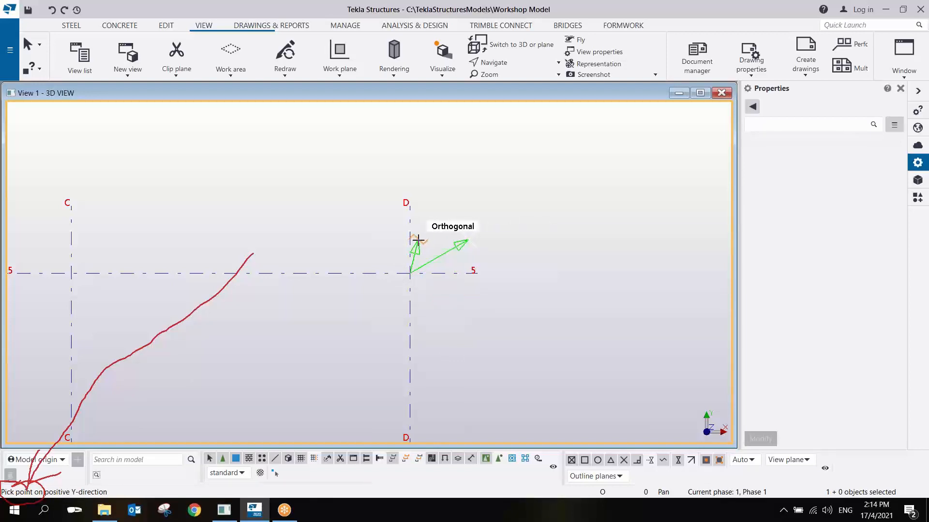
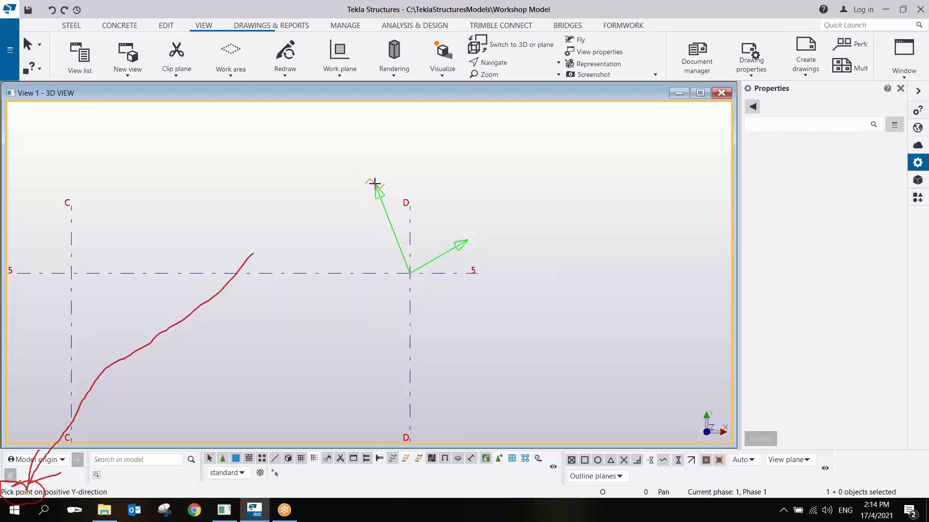
left_click(373, 182)
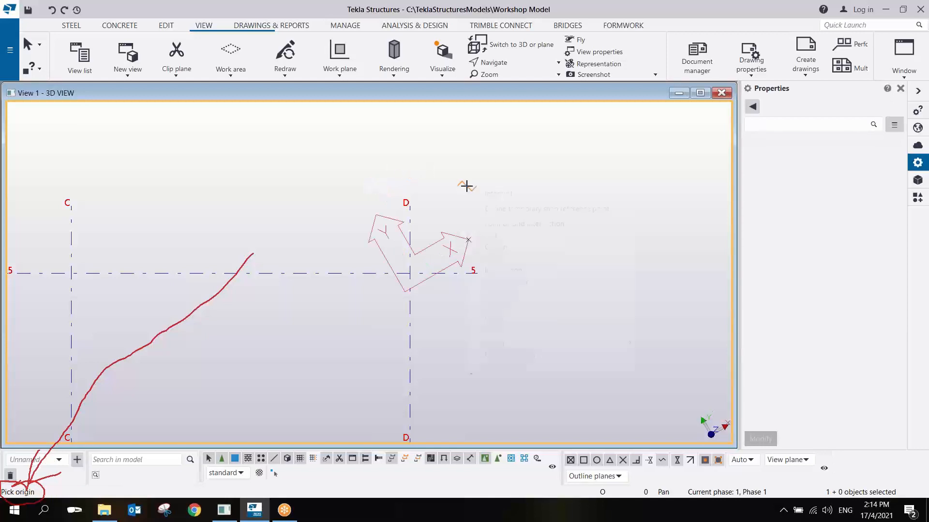
right_click(475, 188)
left_click(486, 194)
left_click(617, 10)
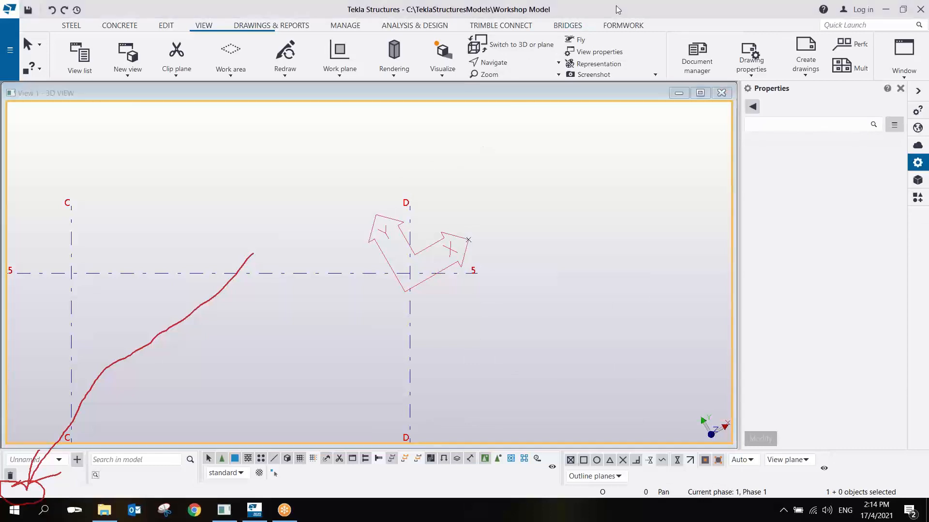
left_click(594, 92)
Create a rectangular grid aligned with the rotated work plane, placing its origin at grid intersection D/5
scroll(423, 284, "down", 10)
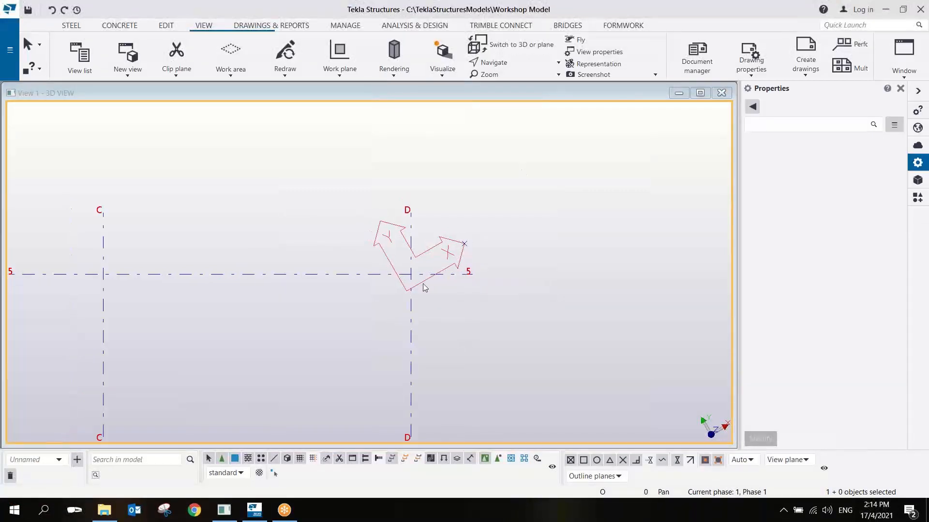
scroll(373, 304, "down", 3)
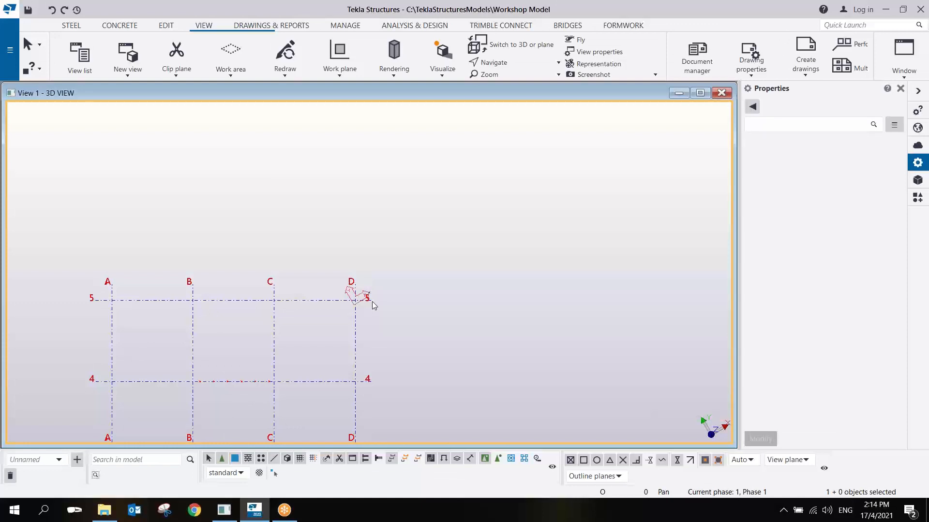
scroll(378, 317, "down", 2)
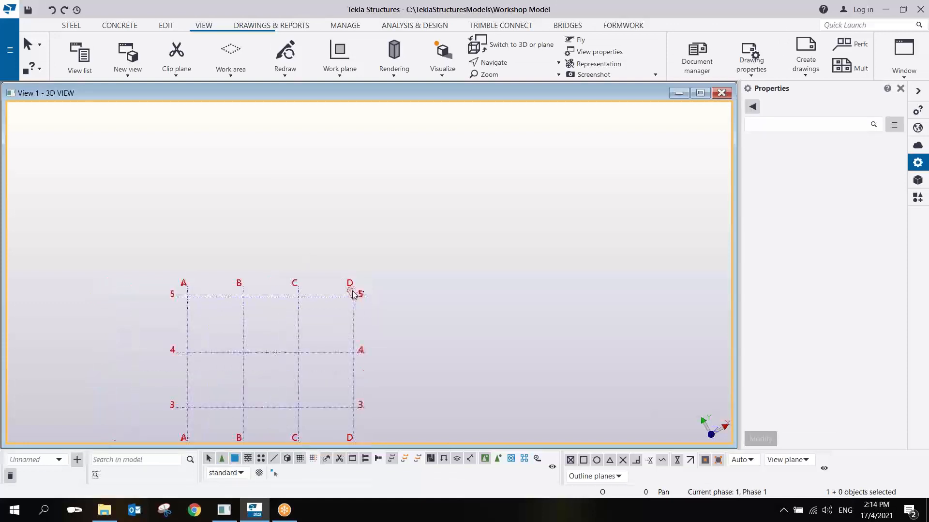
scroll(369, 278, "down", 3)
scroll(323, 269, "down", 2)
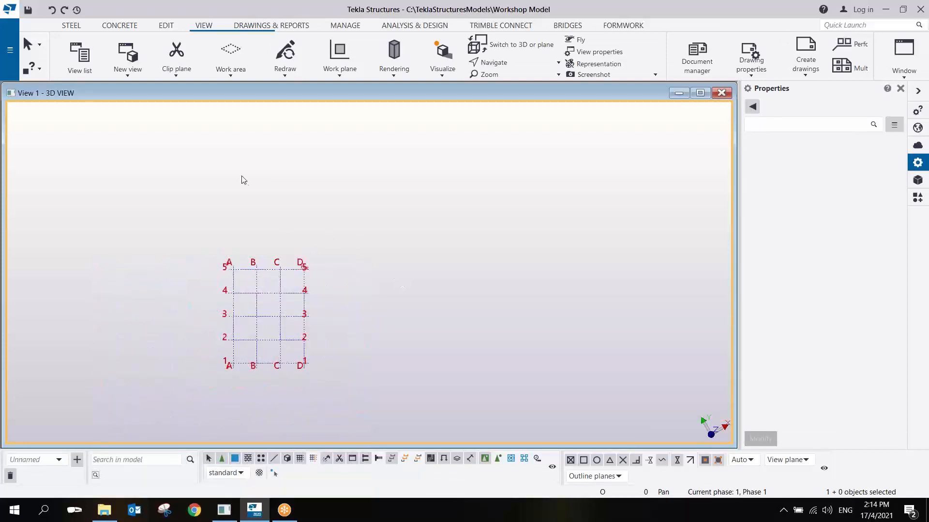
scroll(301, 270, "up", 6)
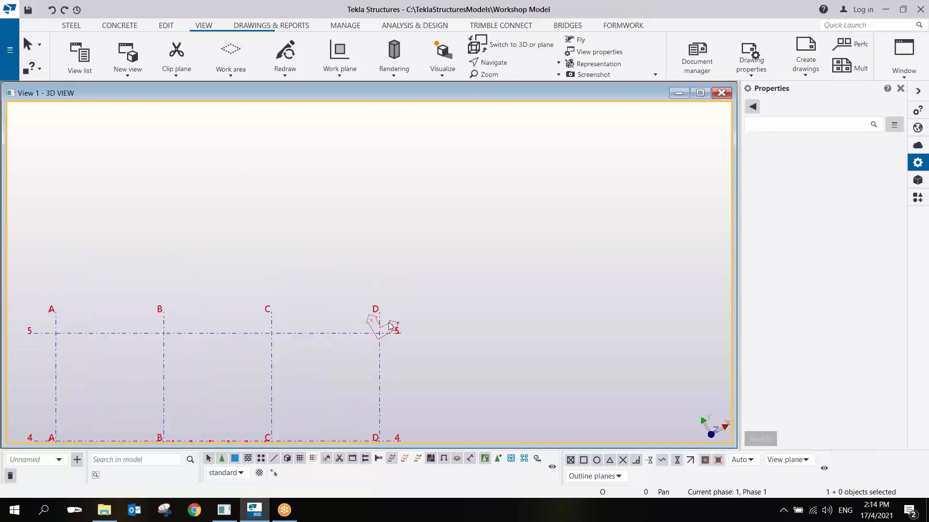
left_click(166, 26)
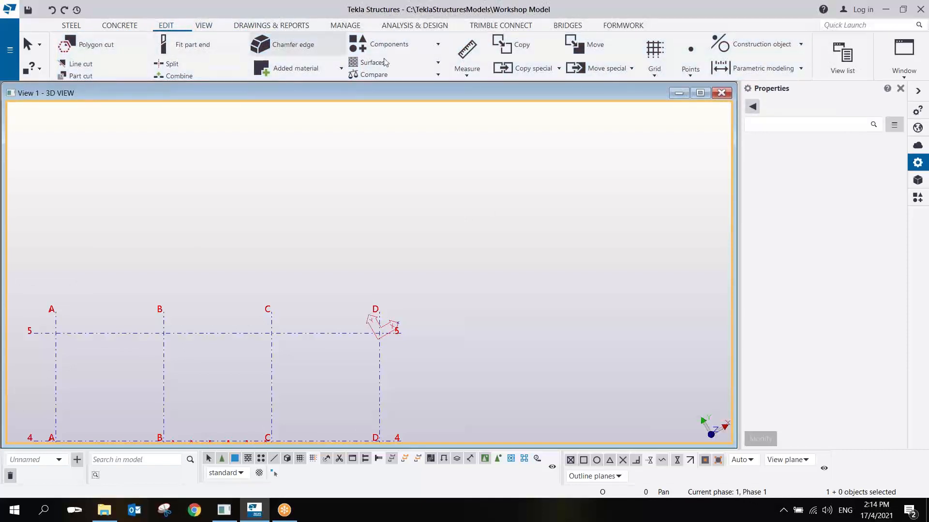
left_click(659, 76)
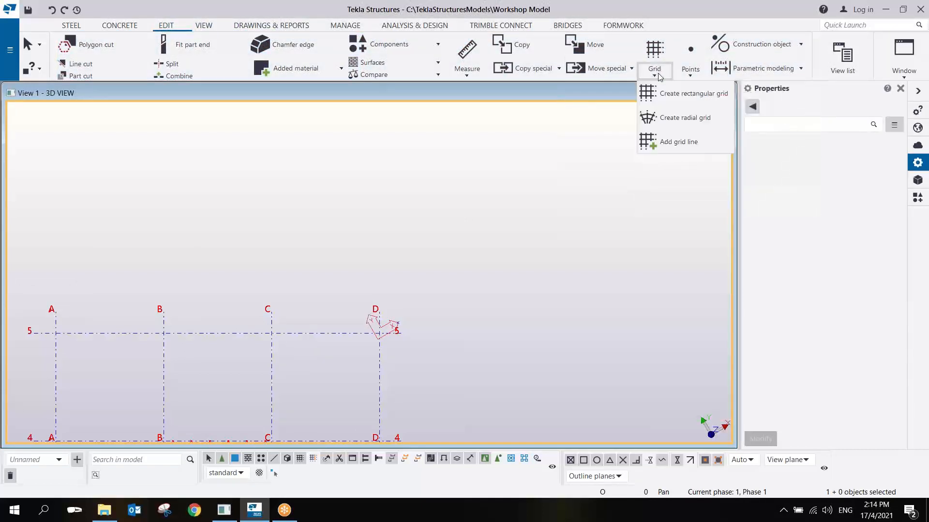
left_click(665, 98)
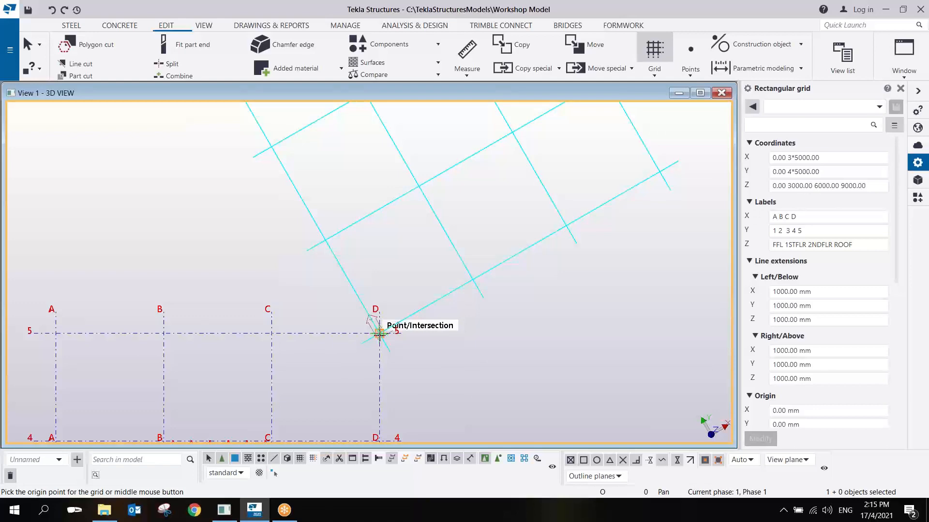
left_click(379, 334)
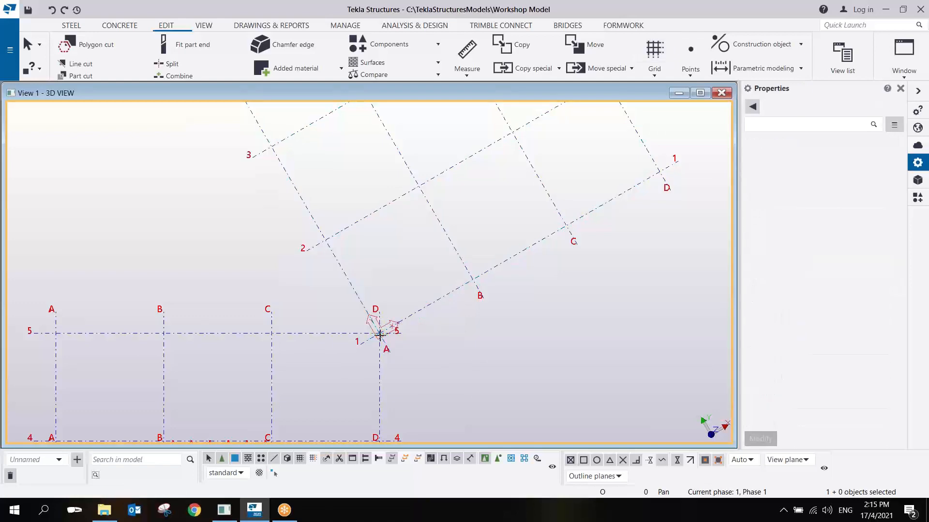
scroll(434, 353, "down", 5)
middle_click_drag(448, 367, 422, 309)
scroll(403, 263, "up", 5)
right_click(427, 204)
left_click(434, 211)
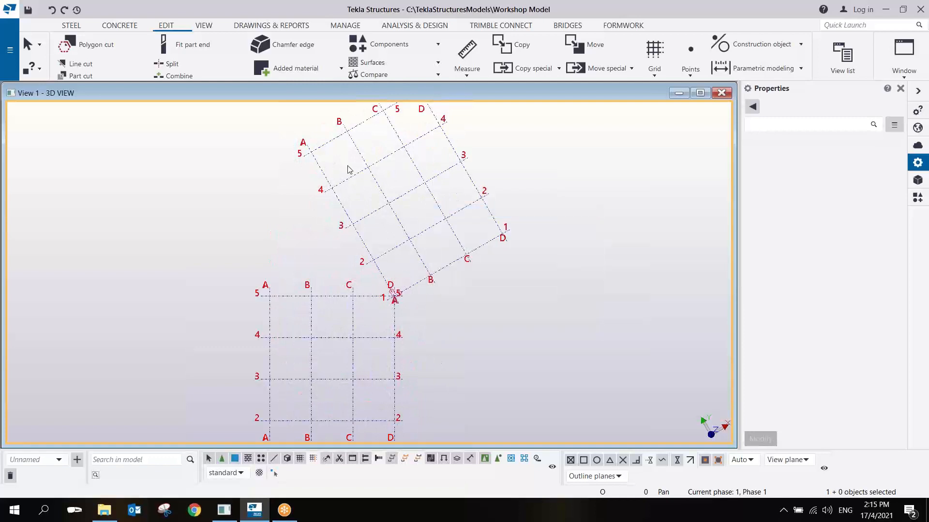
Set the rotated grid's X coordinates to 0.00 2*4000 and apply the change
left_click(400, 200)
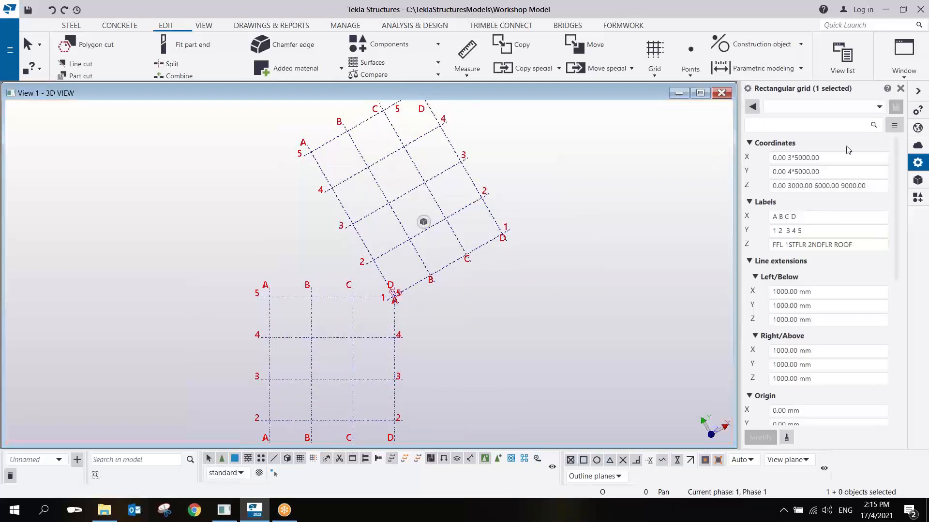
left_click(786, 159)
left_click_drag(789, 158, 894, 169)
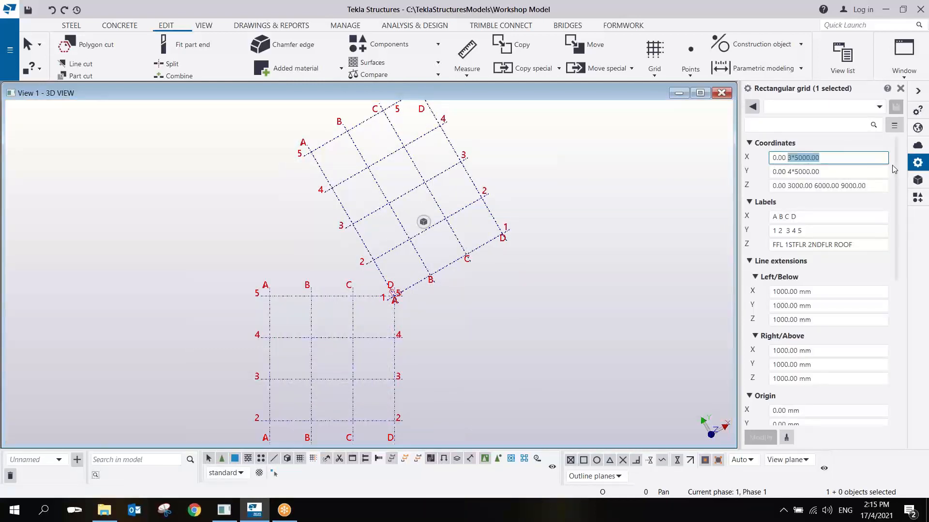
type("2*")
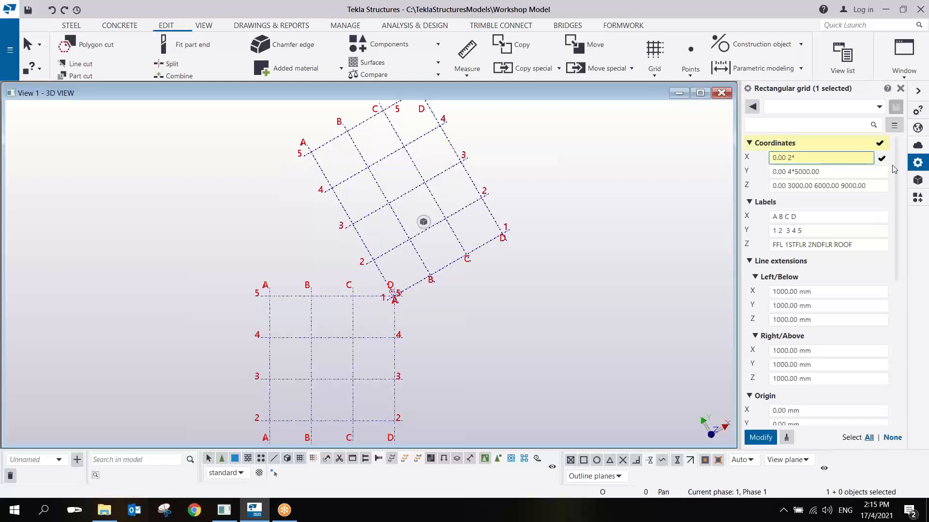
type("4000")
key("Return")
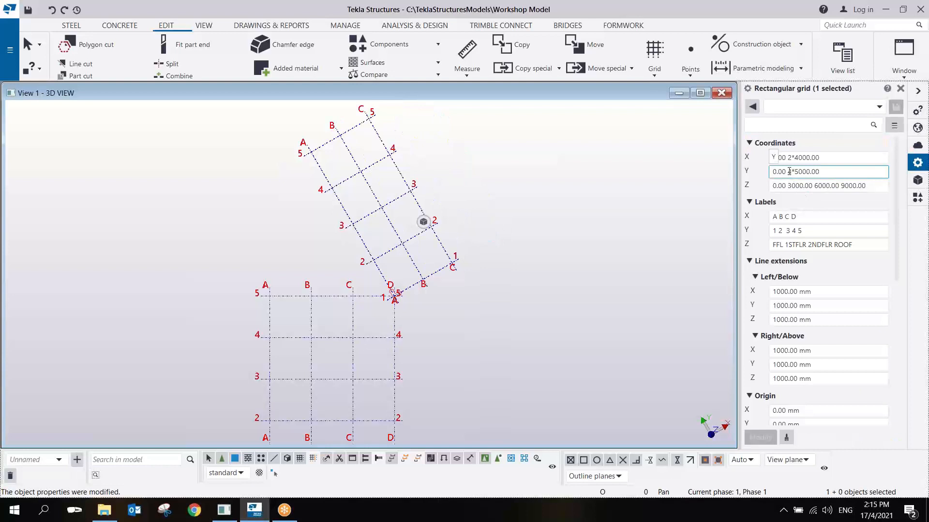
Set the rotated grid's Y coordinates to 0.00 2*6000 and apply the change
left_click_drag(788, 171, 834, 172)
type("2")
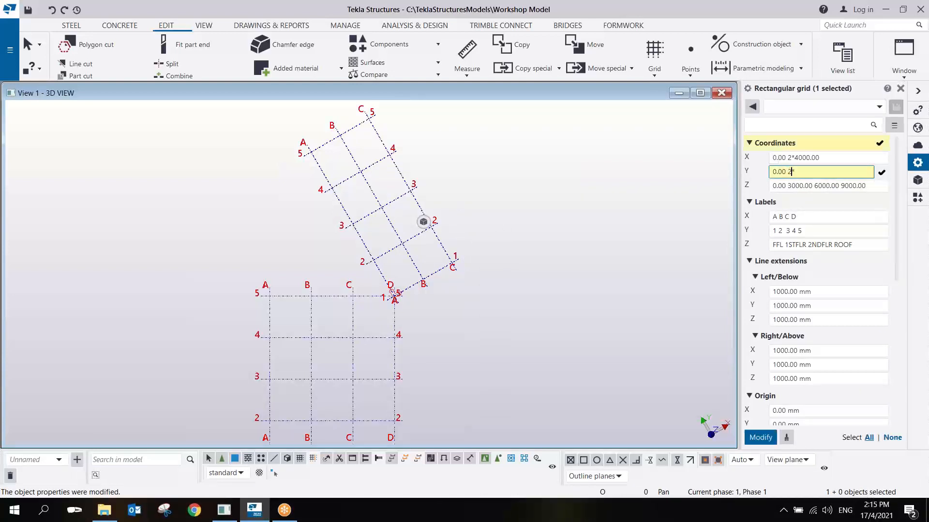
type("*6000")
key("Return")
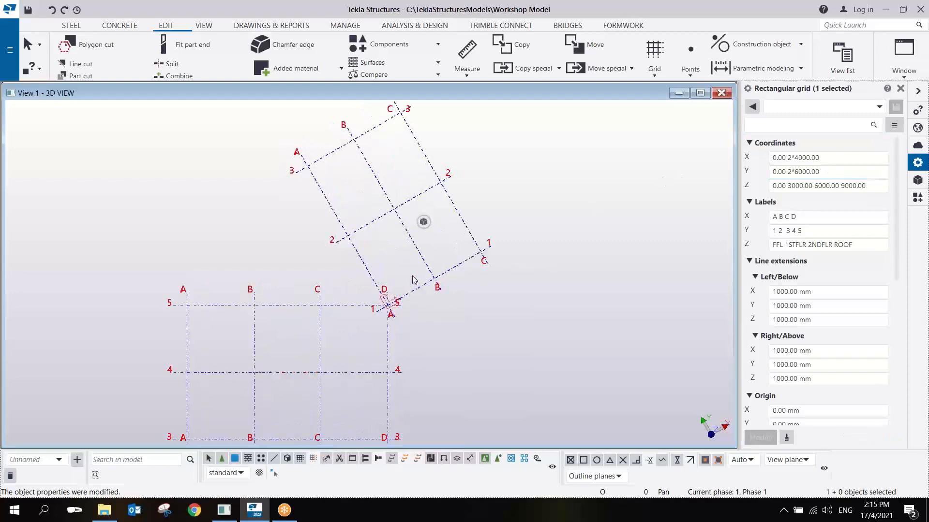
Examine how the rotated grid meets the original grid at D/5 in the 3D VIEW
scroll(415, 295, "down", 2)
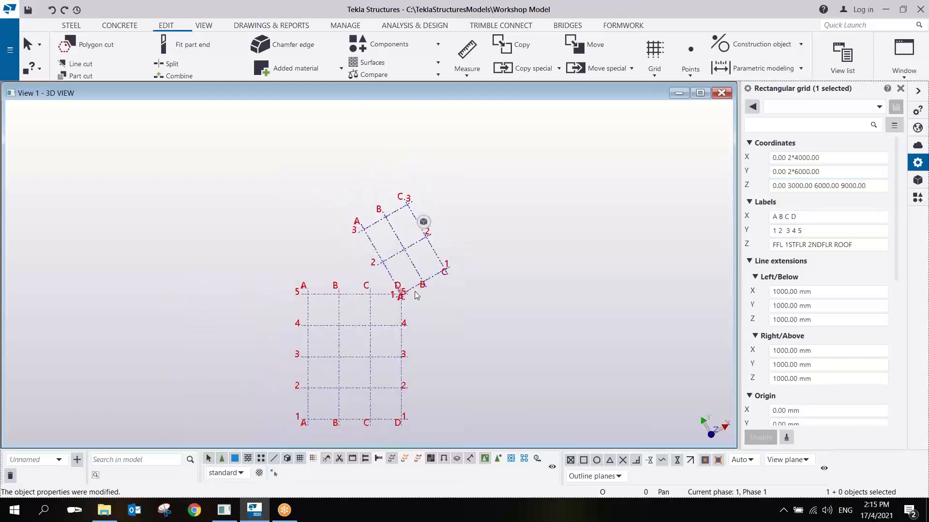
scroll(418, 290, "up", 4)
scroll(419, 288, "down", 2)
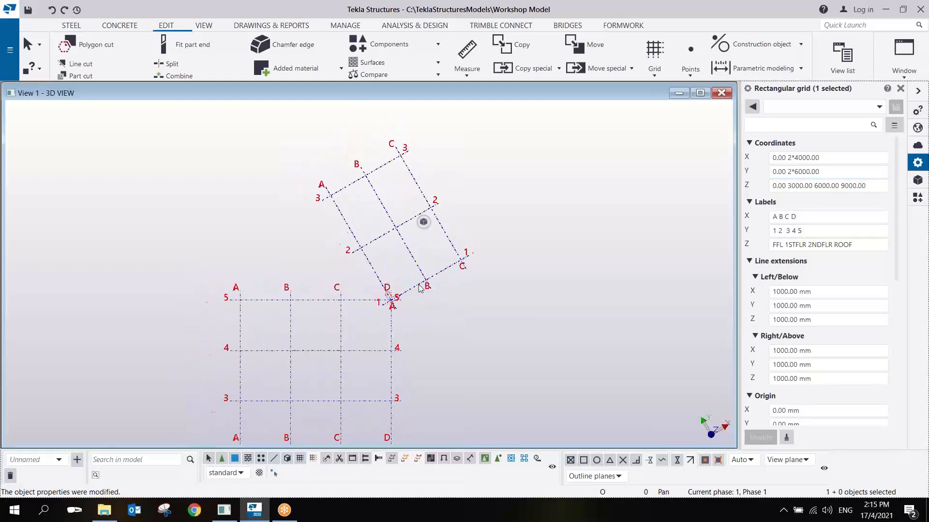
scroll(419, 288, "up", 2)
scroll(419, 270, "up", 2)
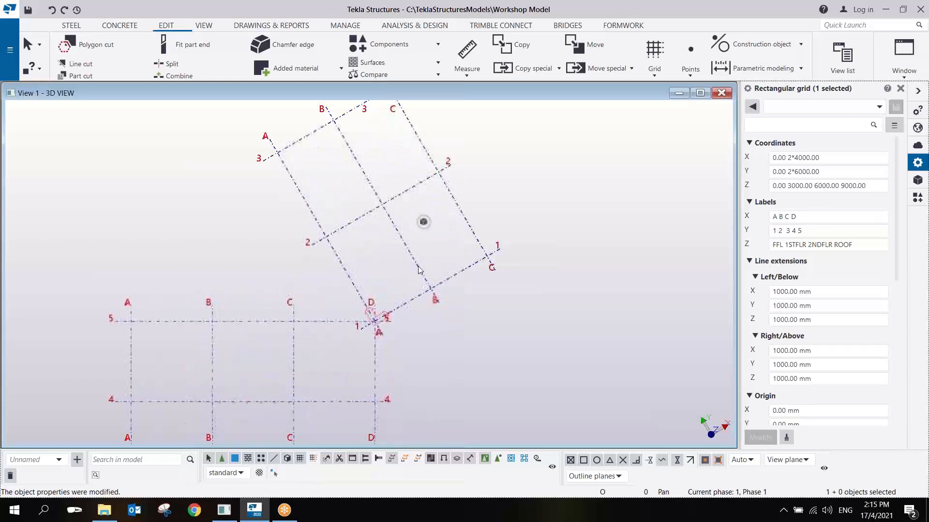
scroll(419, 270, "down", 2)
scroll(418, 270, "down", 1)
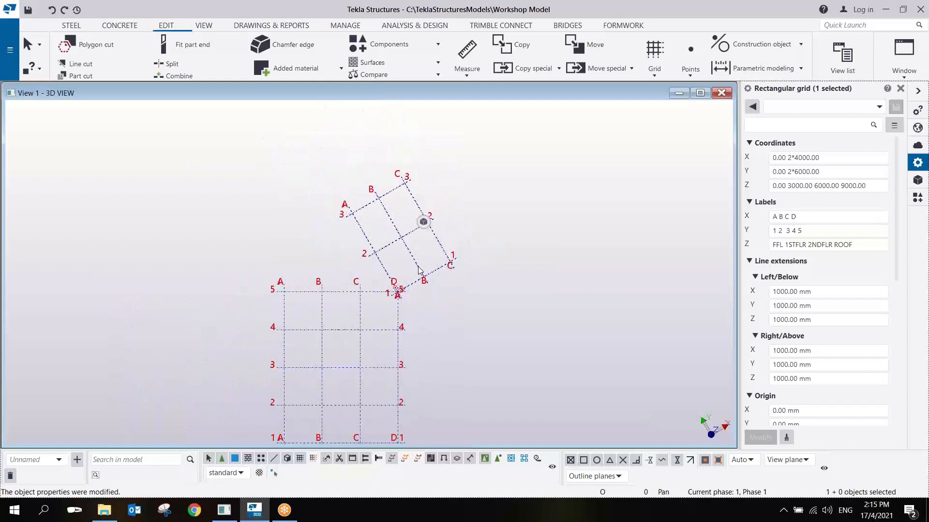
scroll(412, 289, "up", 5)
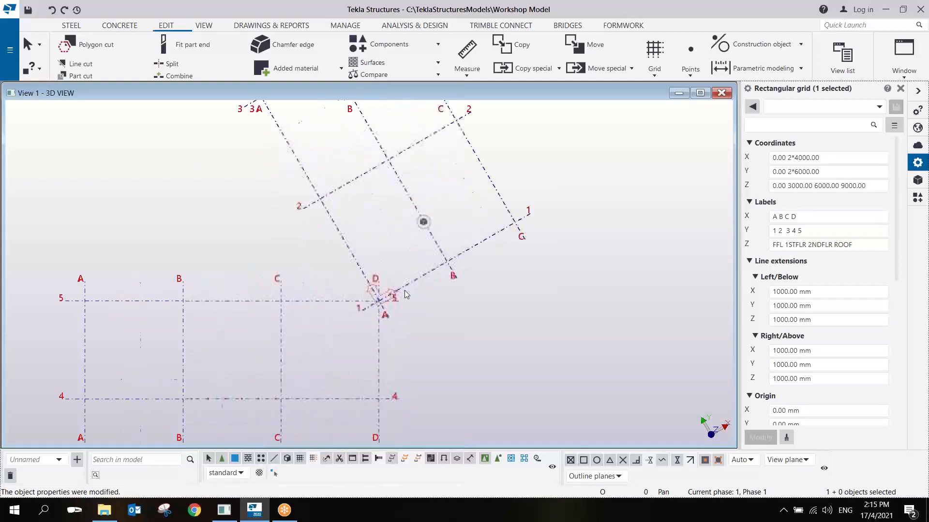
scroll(369, 310, "down", 4)
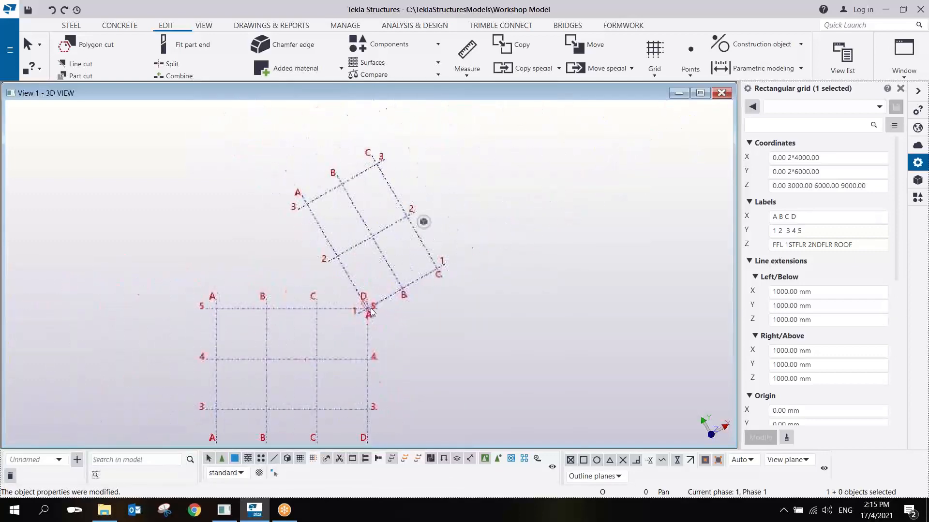
middle_click_drag(385, 266, 425, 222)
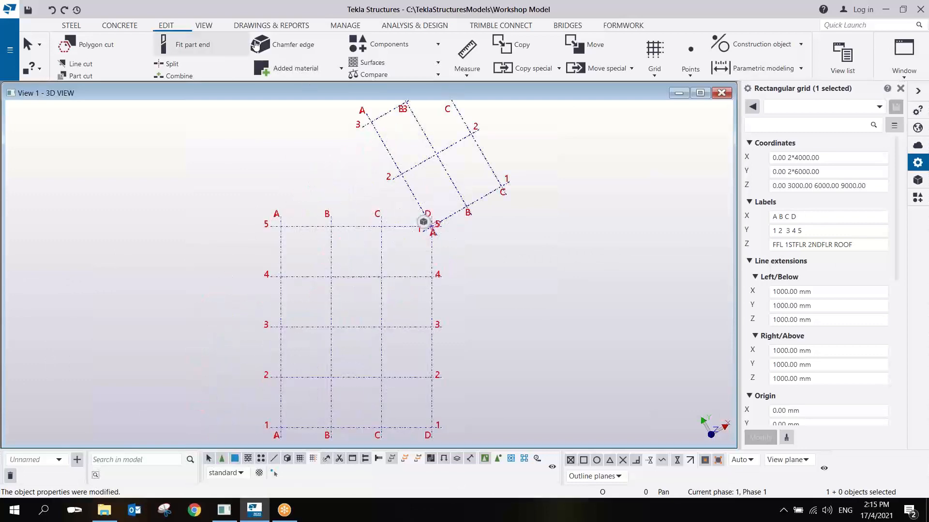
Set the work plane parallel to the XY plane at depth coordinate 0.00 and check its symbol at A/1
left_click(204, 27)
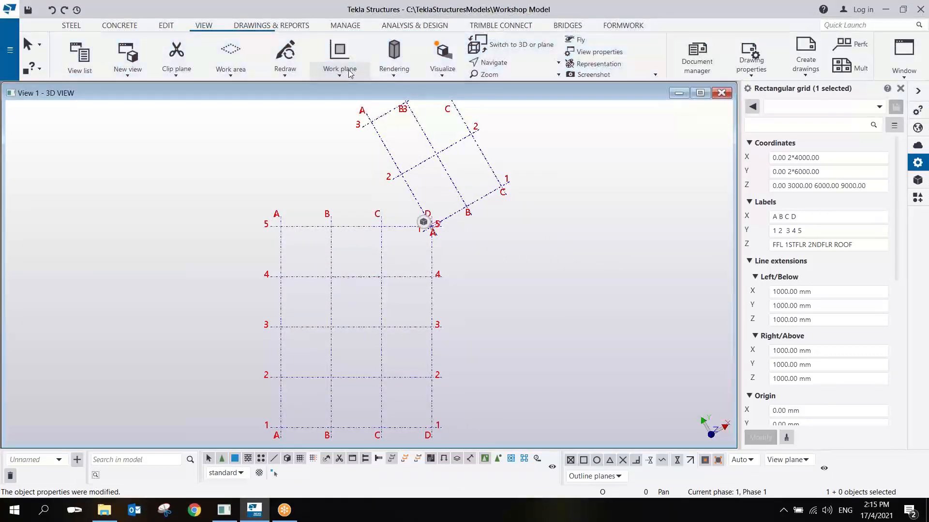
left_click(348, 72)
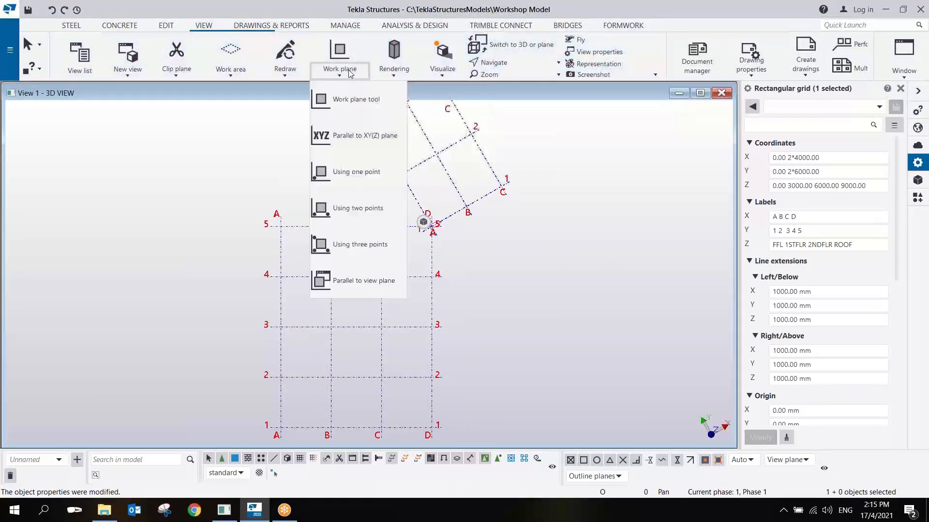
left_click(350, 138)
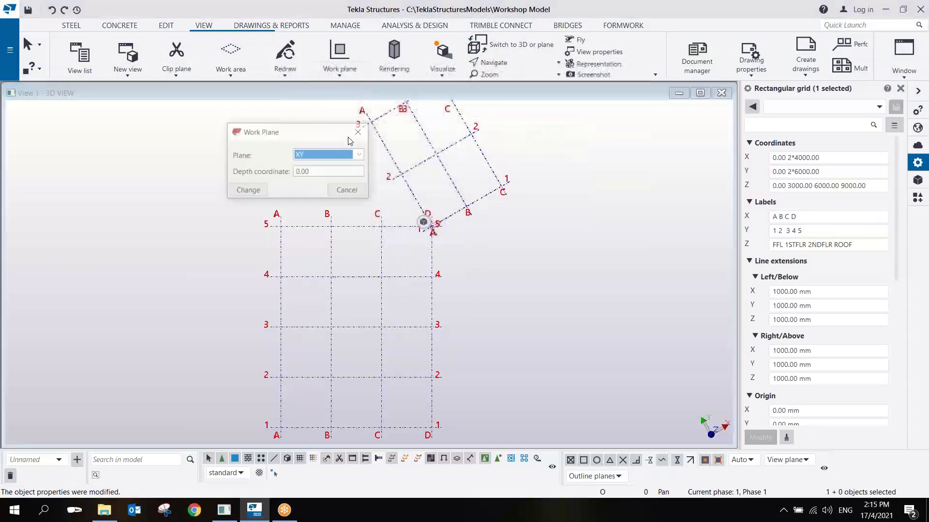
left_click(248, 191)
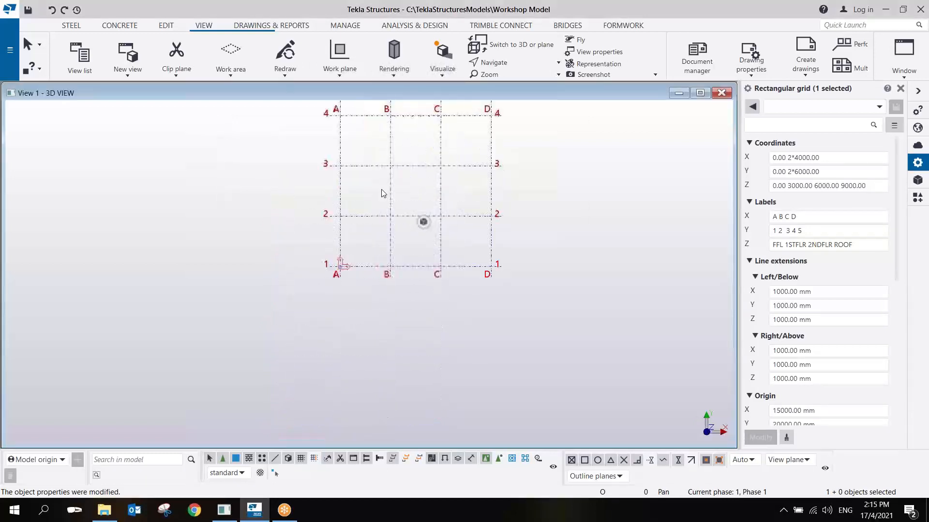
scroll(382, 193, "up", 10)
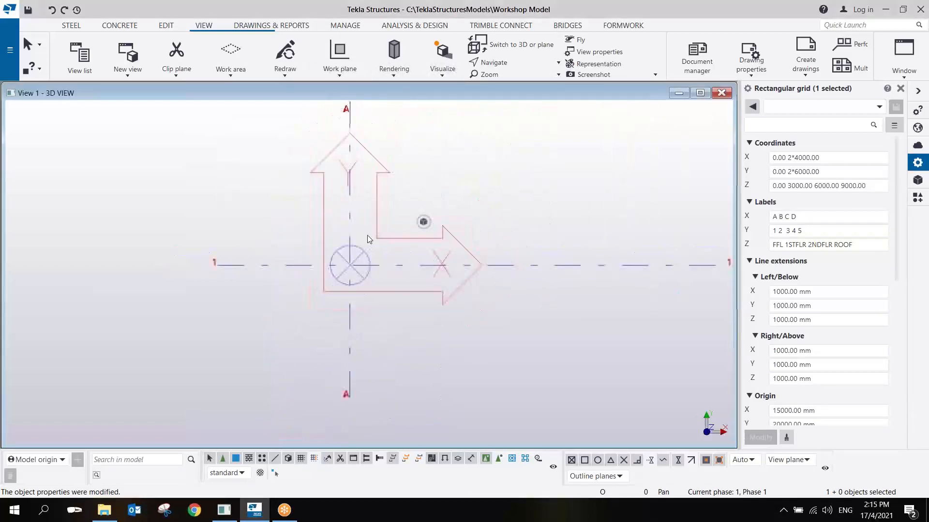
scroll(369, 239, "down", 10)
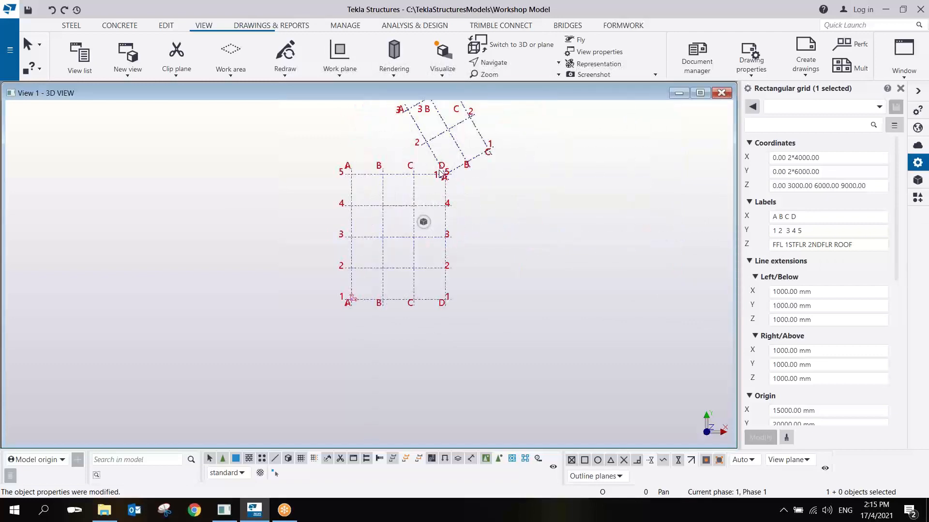
Inspect both grids in 3D and plan, and delete the selected rotated grid
scroll(440, 172, "up", 4)
middle_click_drag(490, 174, 377, 99, "ctrl")
middle_click_drag(512, 241, 518, 232)
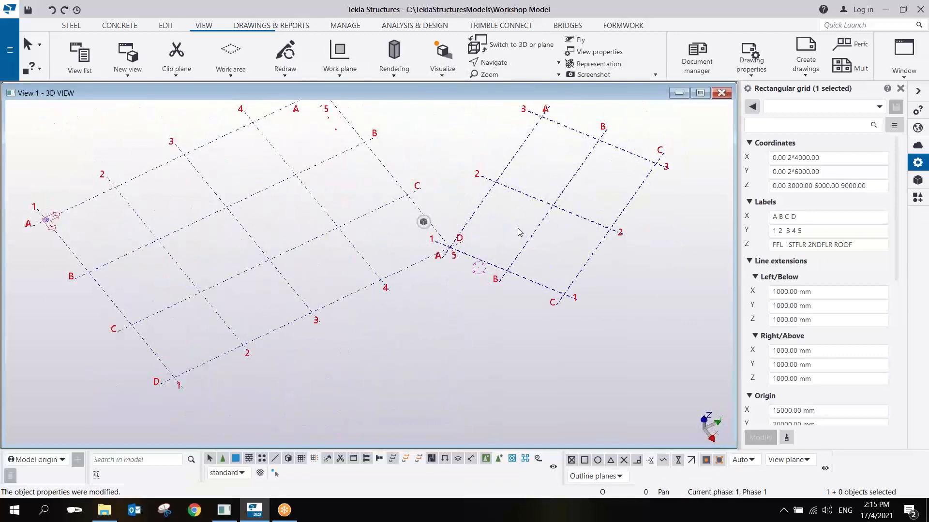
key("ctrl+p")
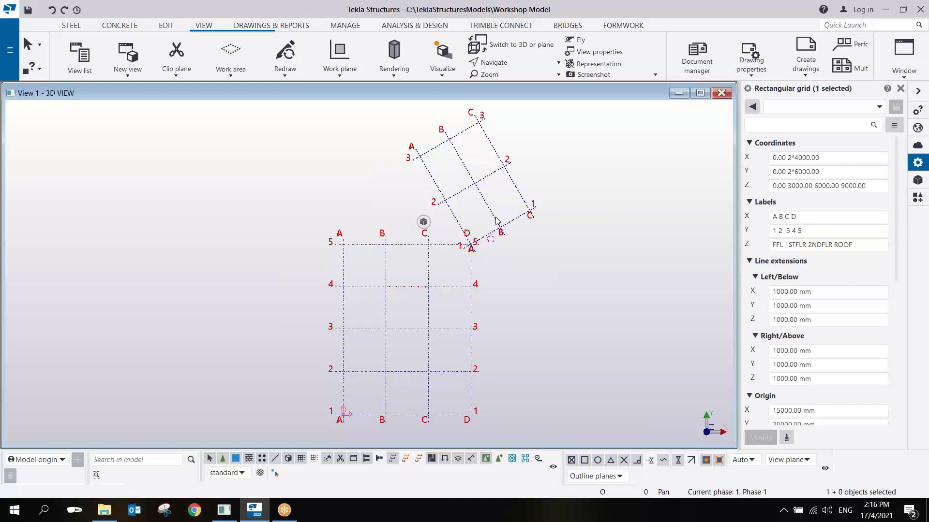
key("Delete")
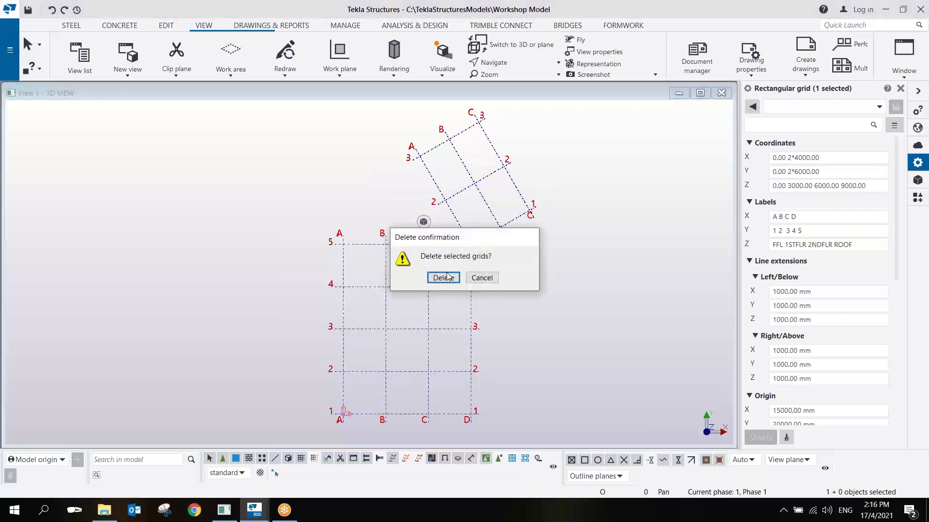
left_click(443, 278)
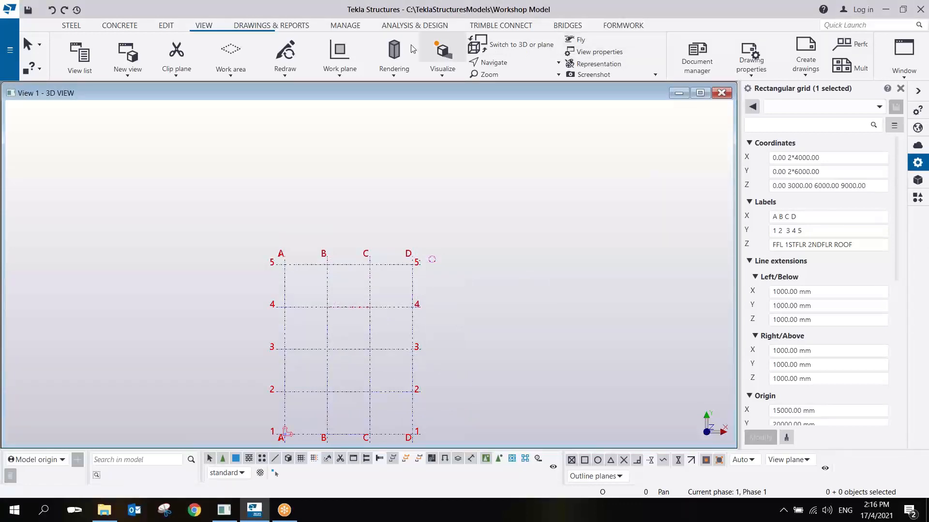
Create a radial grid with its origin at the A/1 intersection of the rectangular grid and end the command
left_click(166, 26)
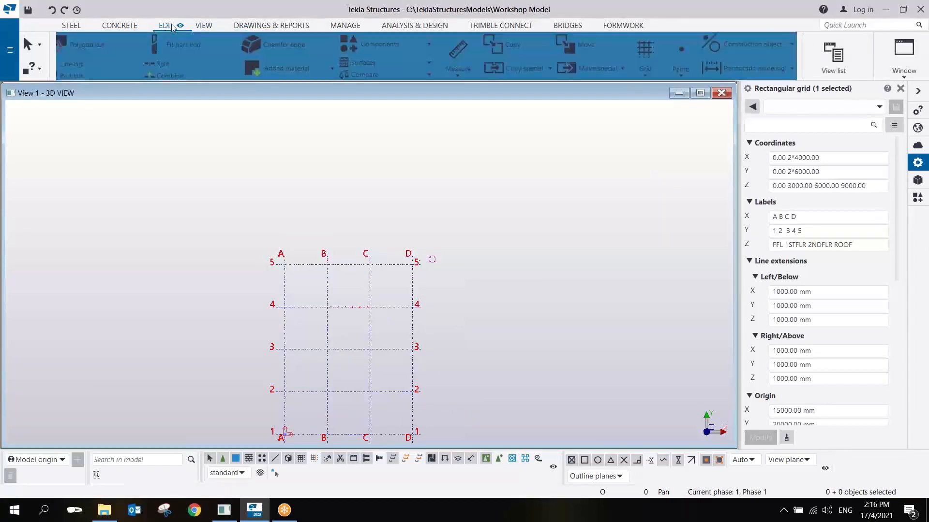
left_click(658, 76)
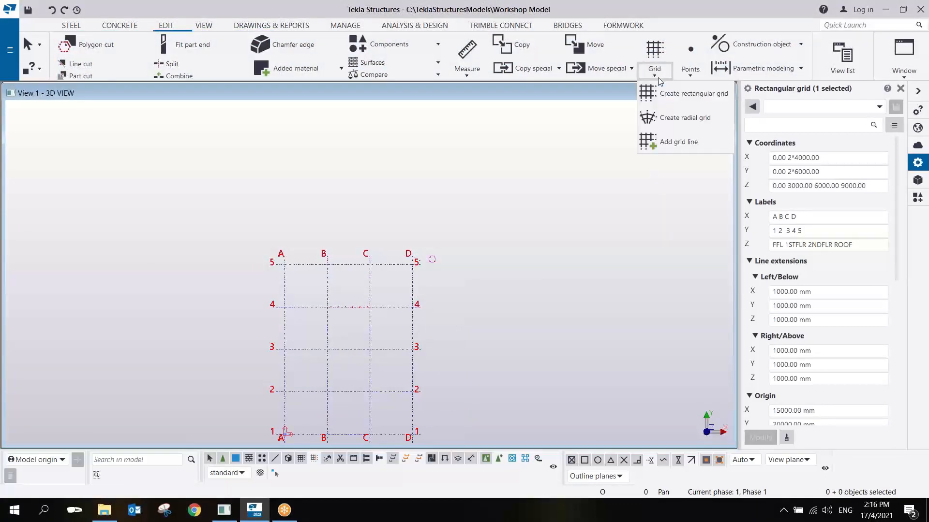
left_click(665, 119)
scroll(557, 189, "down", 2)
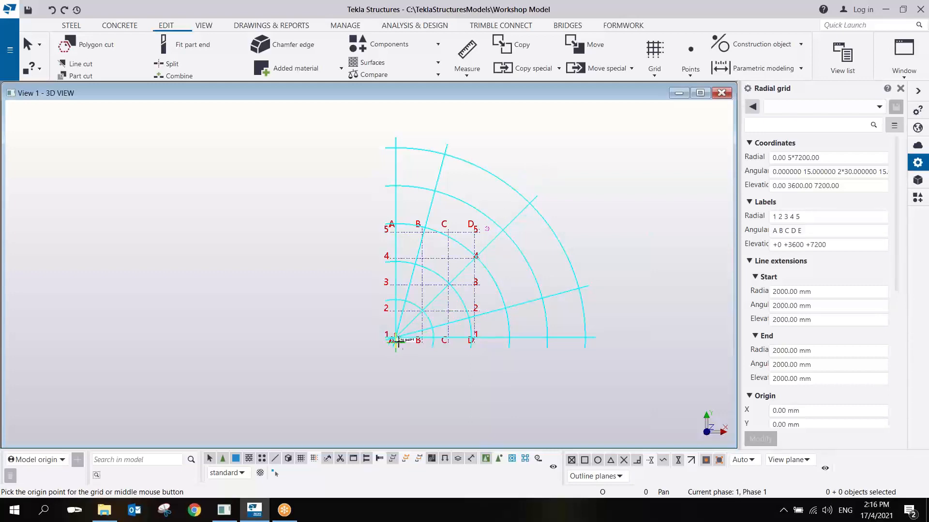
scroll(396, 337, "up", 8)
scroll(386, 316, "up", 4)
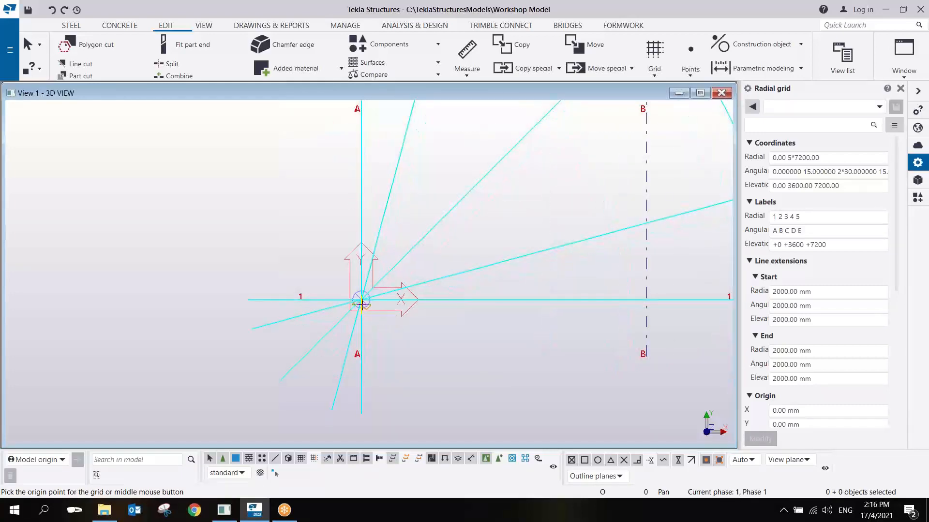
scroll(363, 301, "down", 6)
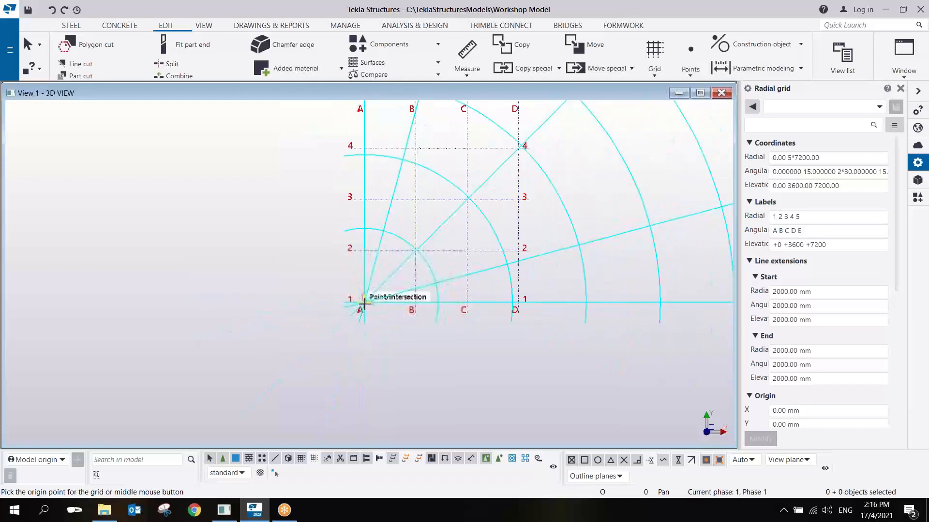
left_click(365, 303)
right_click(643, 170)
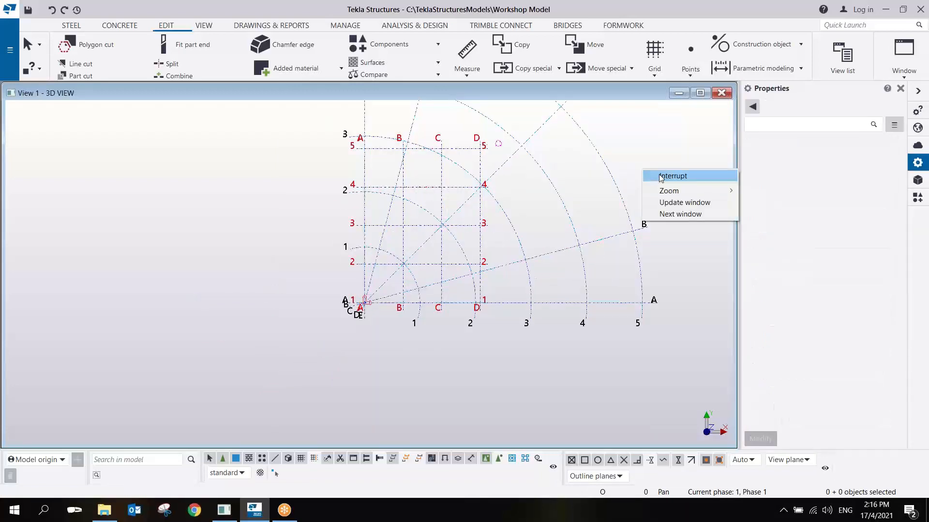
left_click(663, 177)
middle_click_drag(426, 284, 421, 329)
scroll(421, 328, "down", 2)
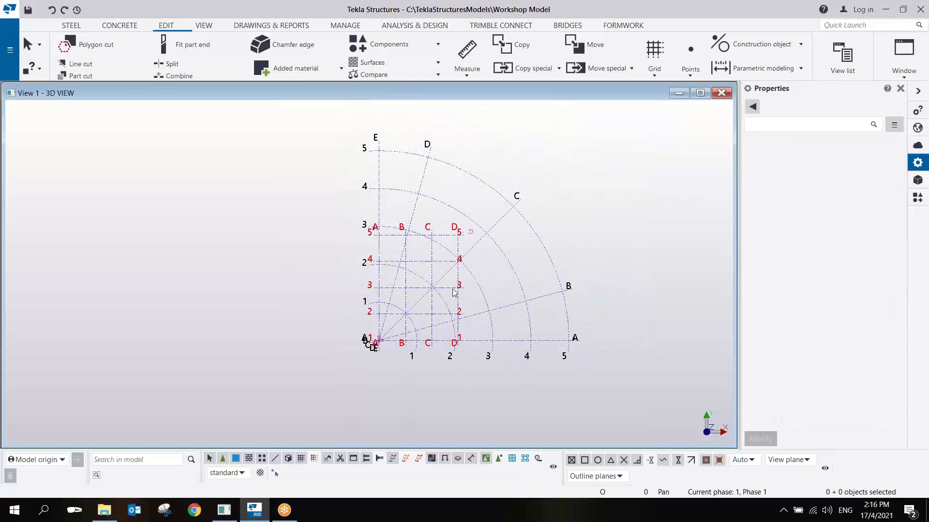
Delete the rectangular grid, confirm the deletion, and view the remaining radial grid in 3D
left_click(456, 293)
key("Delete")
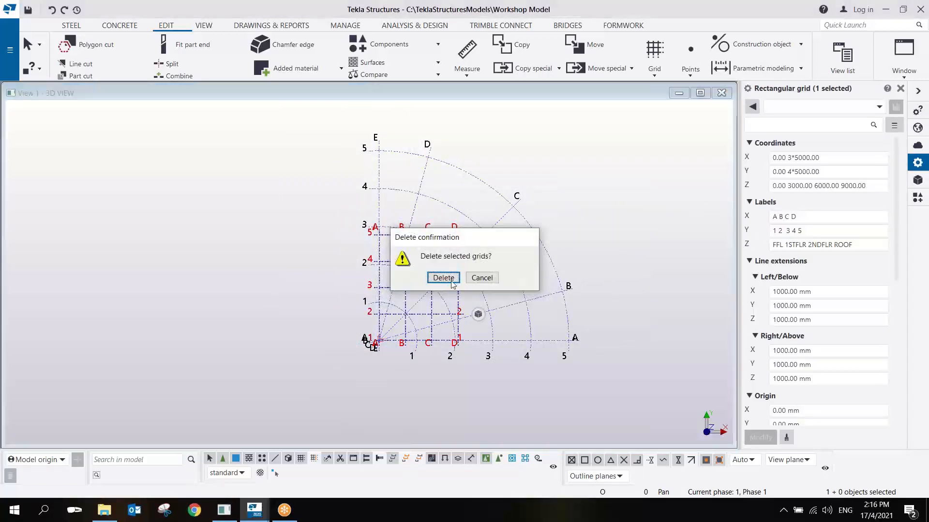
left_click(451, 282)
middle_click_drag(585, 210, 600, 171)
scroll(588, 191, "down", 3)
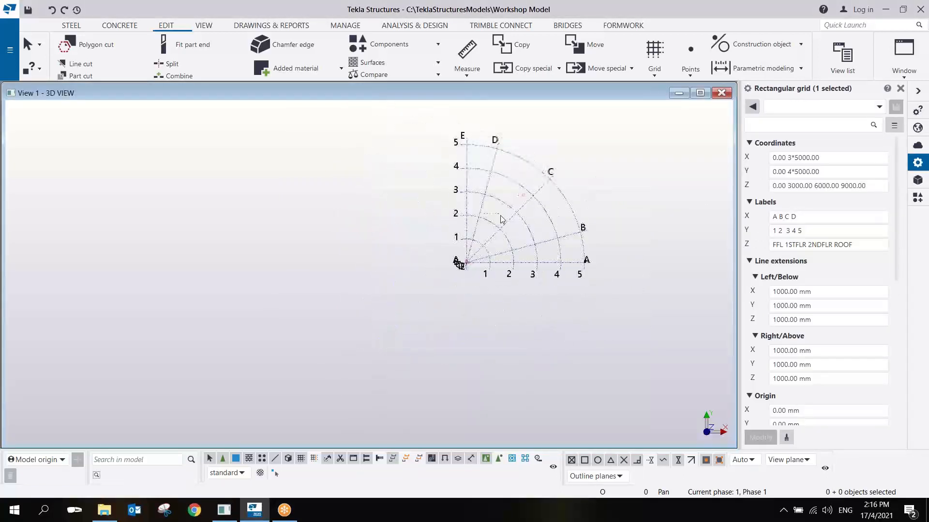
middle_click_drag(501, 219, 432, 243, "ctrl")
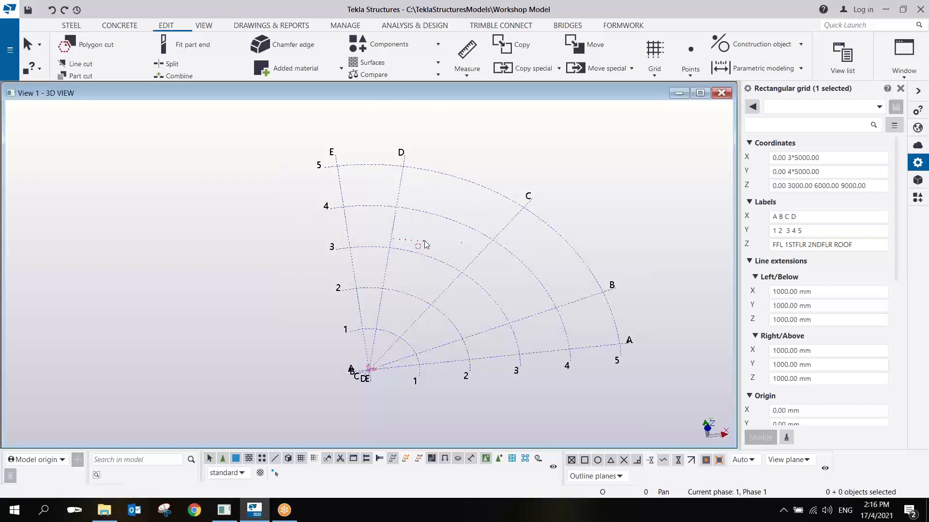
Undo the rectangular grid's deletion and the radial grid's creation, and return to the plan view
key("ctrl+z")
key("ctrl+z")
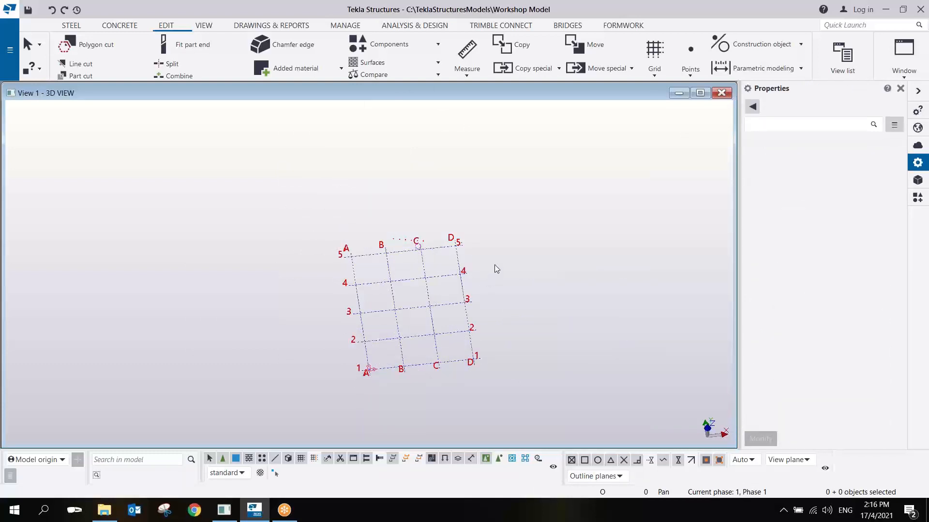
key("ctrl+p")
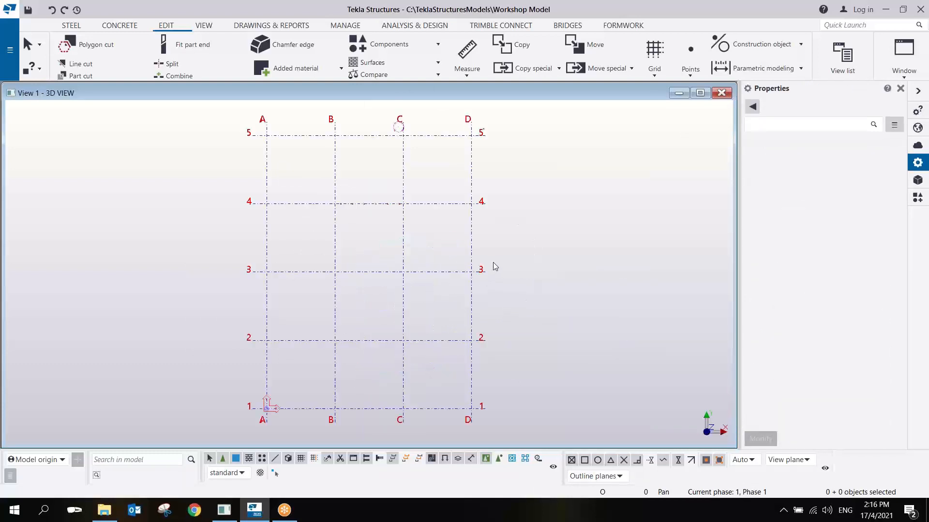
left_click(654, 73)
left_click(658, 115)
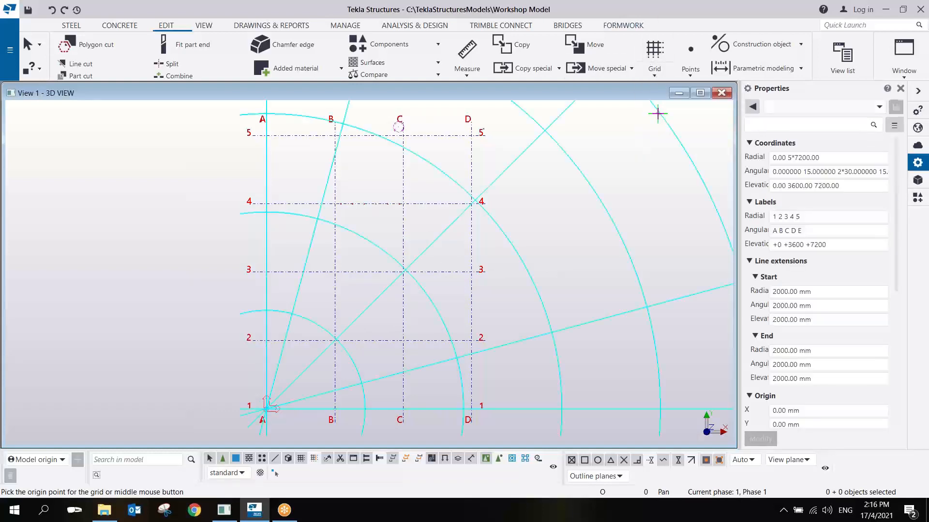
left_click(783, 170)
right_click(599, 150)
left_click(629, 156)
Delete the points along grid line 4 between B and C, and turn the view to an angled 3D view
scroll(581, 251, "down", 4)
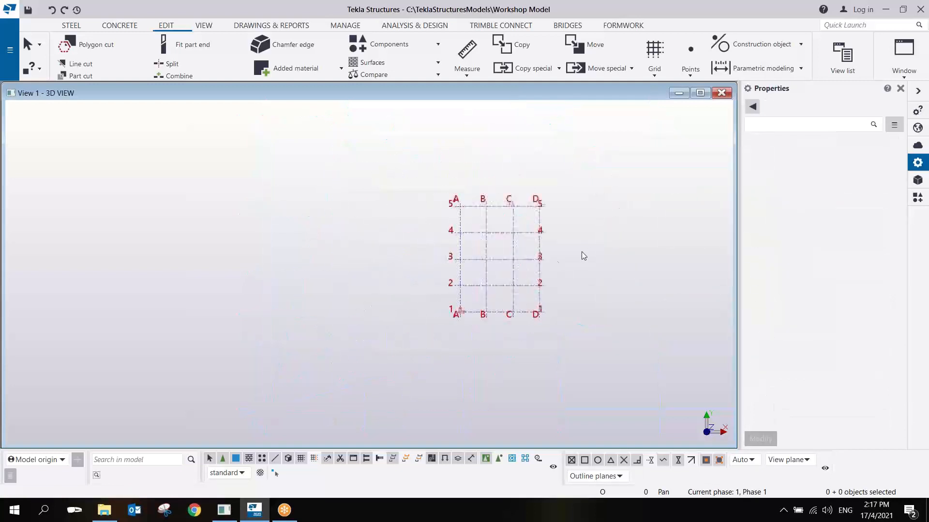
scroll(617, 243, "up", 2)
scroll(514, 201, "up", 4)
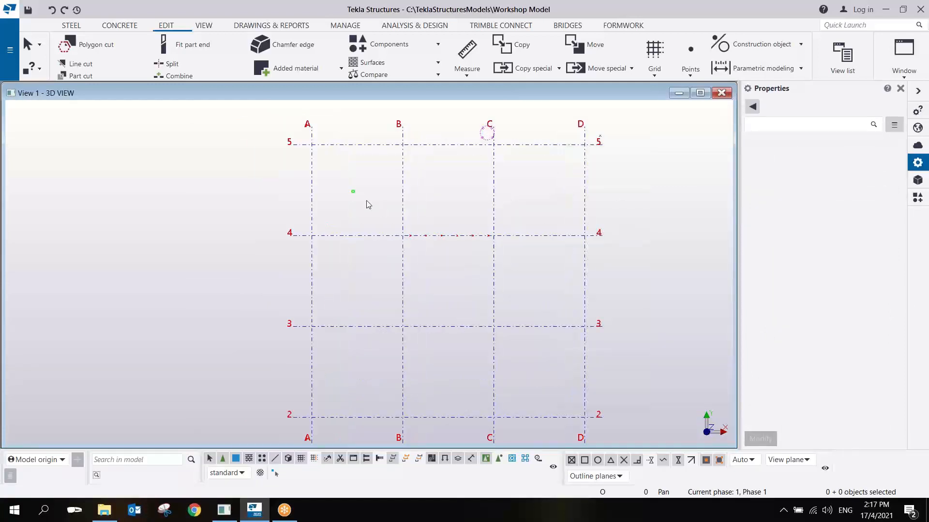
left_click_drag(367, 204, 583, 271)
scroll(562, 282, "down", 4)
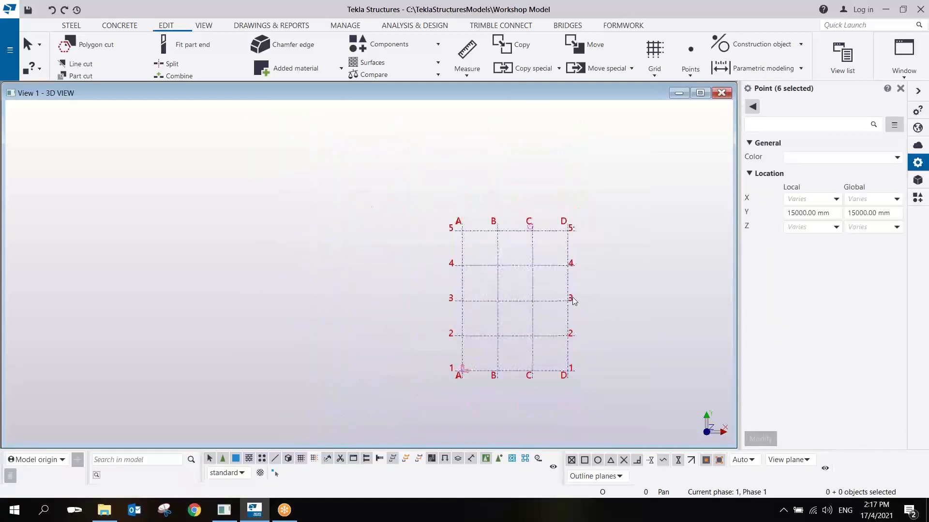
middle_click_drag(559, 292, 567, 256, "ctrl")
scroll(567, 260, "up", 1)
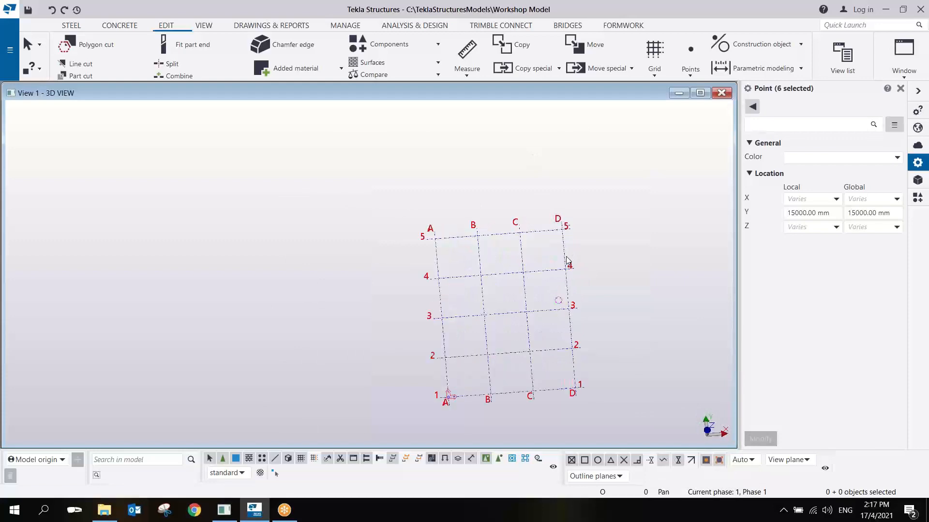
key("ctrl+p")
middle_click_drag(391, 365, 434, 314, "ctrl")
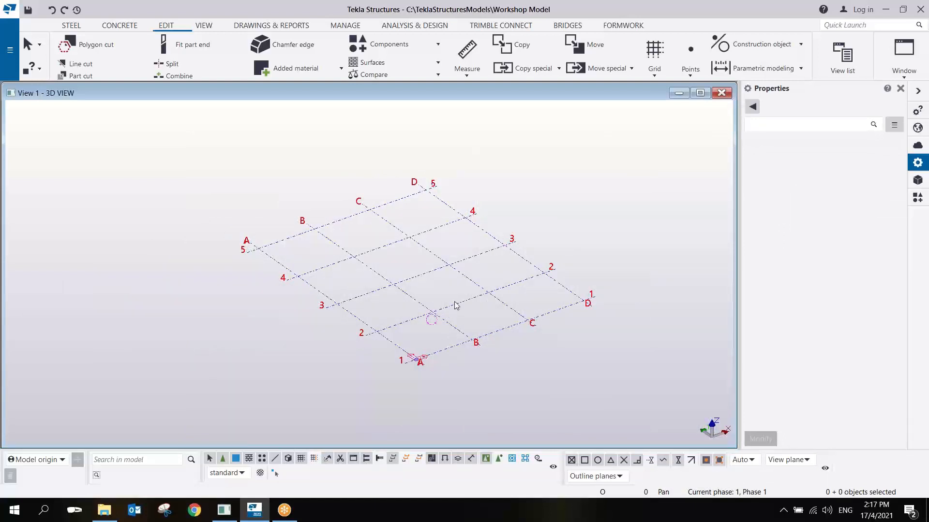
left_click(687, 23)
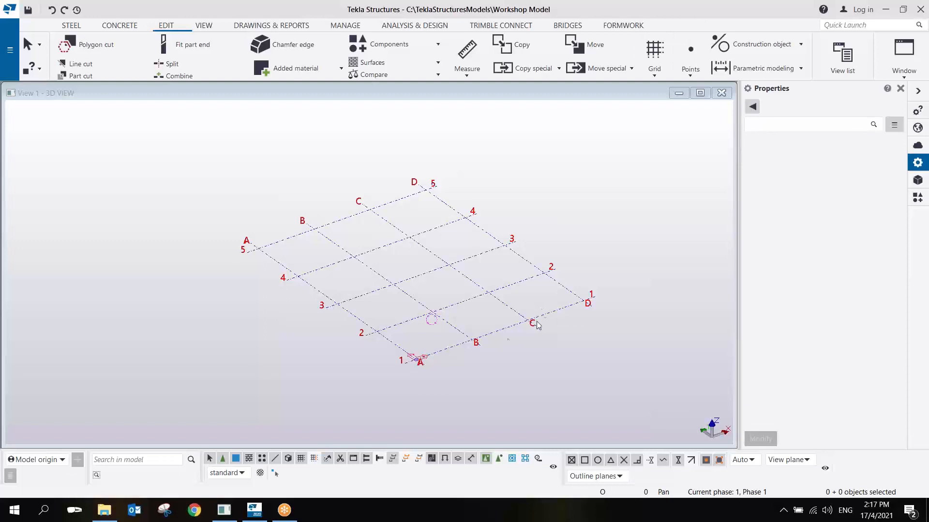
scroll(434, 368, "up", 8)
scroll(463, 321, "down", 5)
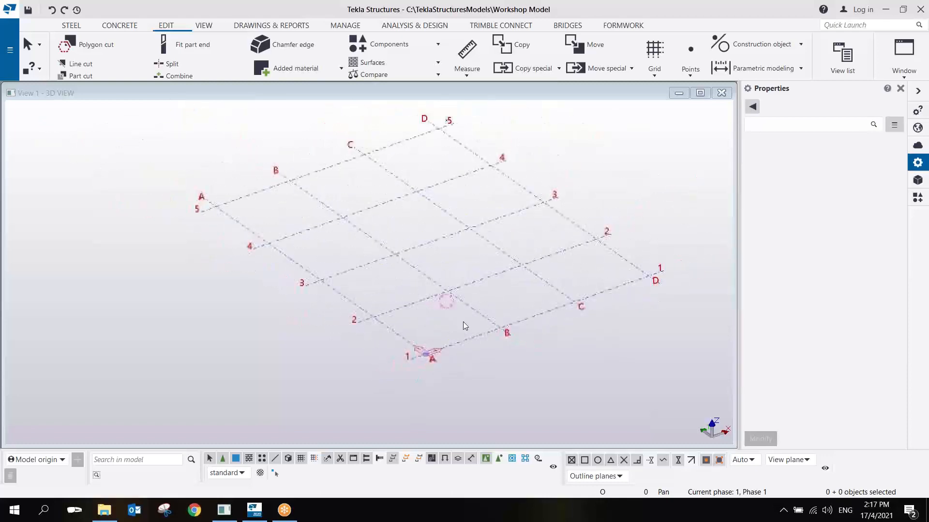
scroll(463, 322, "down", 5)
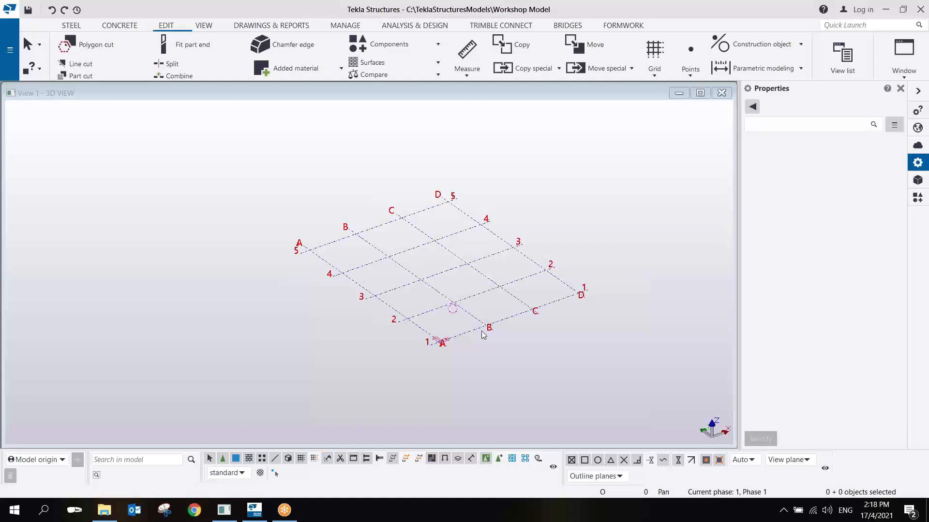
scroll(456, 310, "up", 2)
middle_click_drag(486, 326, 452, 349)
scroll(459, 341, "down", 1)
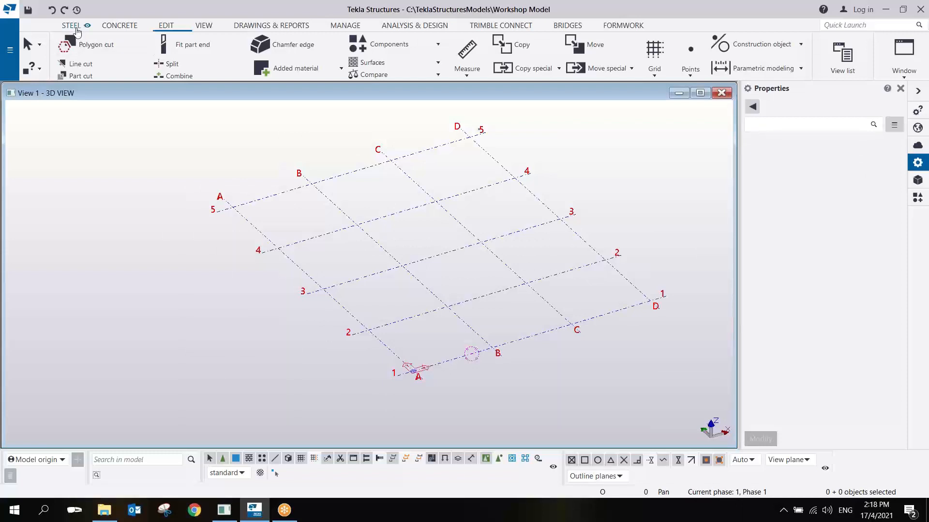
Start a concrete pad footing and browse the material catalogue's concrete grades without changing the material
left_click(119, 25)
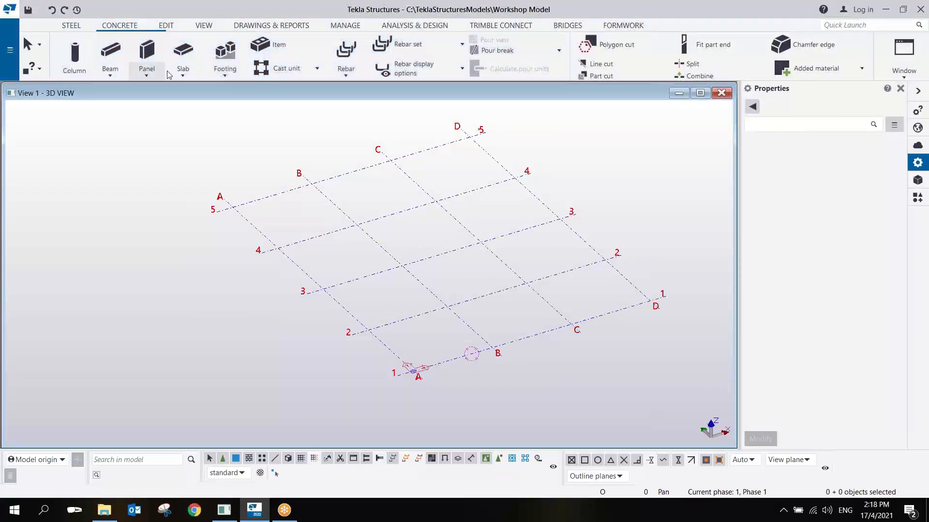
left_click(227, 56)
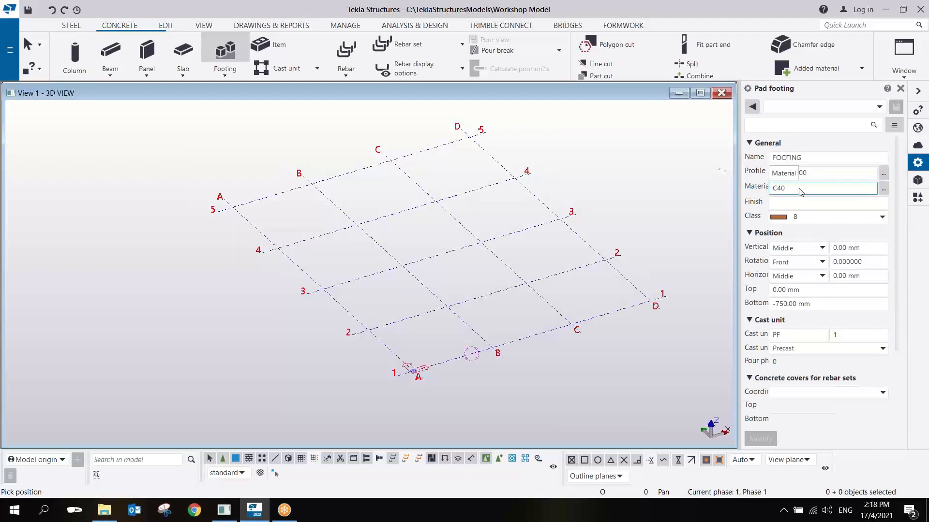
left_click(883, 188)
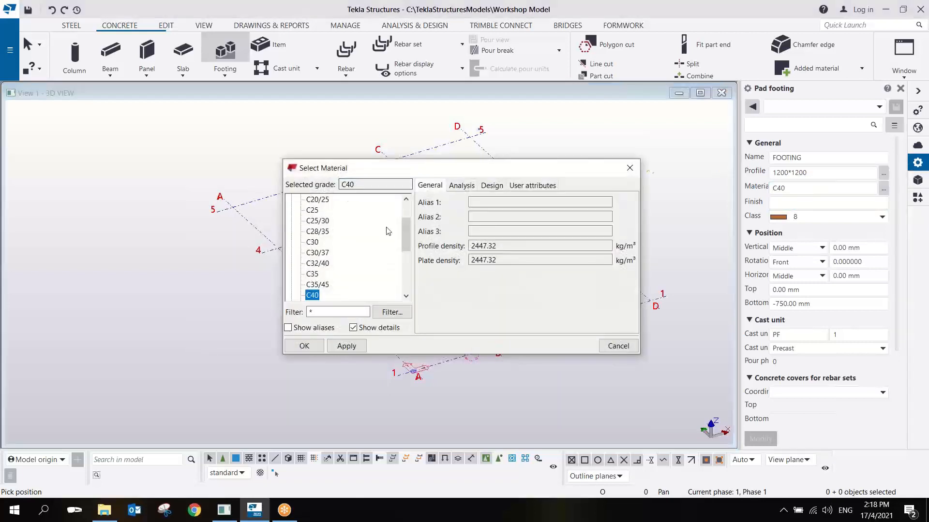
left_click_drag(406, 228, 417, 281)
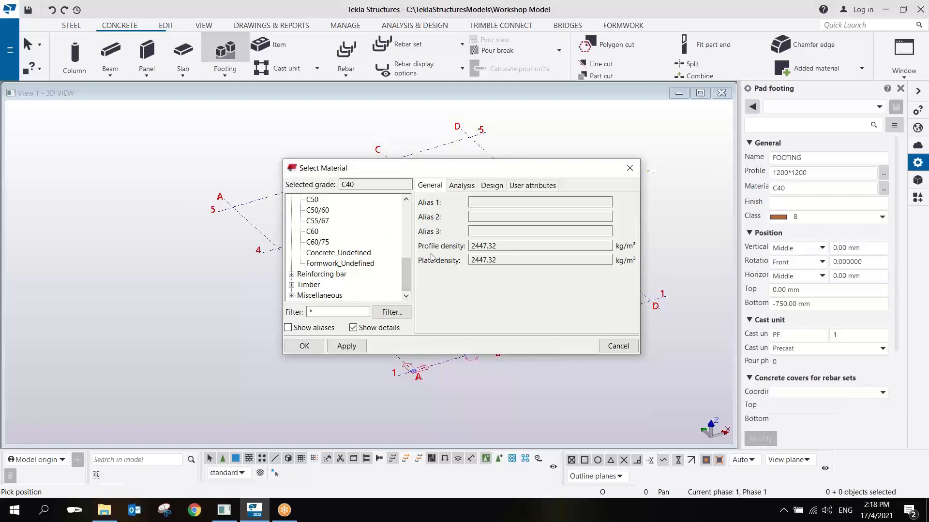
left_click(618, 346)
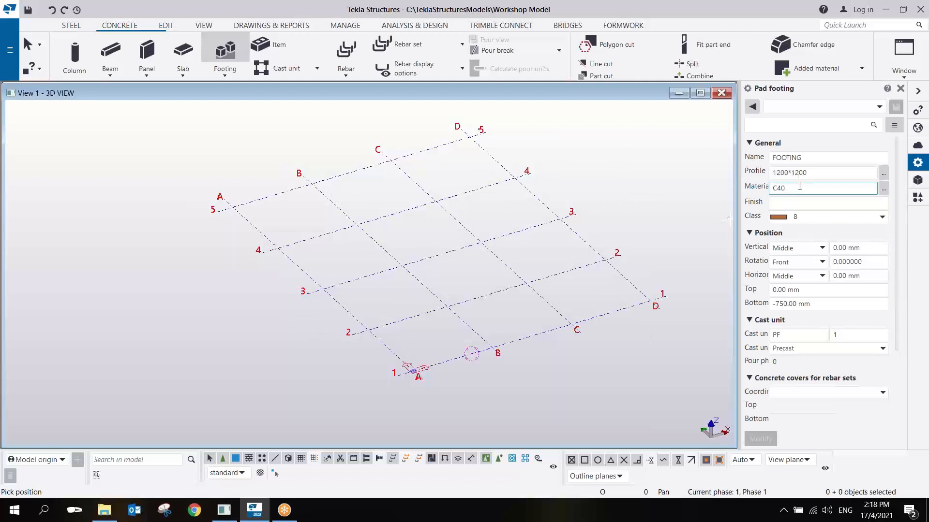
Set the pad footing's profile to 1500*1500 and its name to PAD FOOTING
double_click(813, 172)
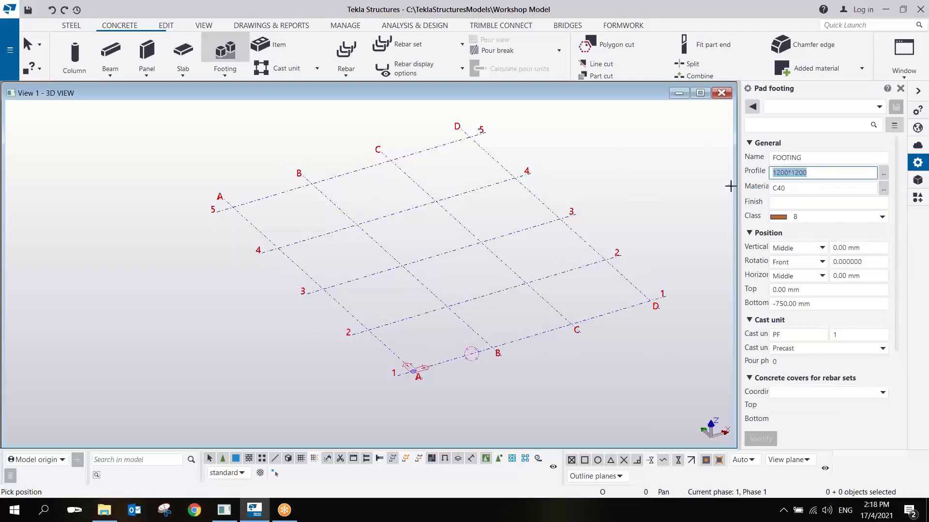
type("1500*")
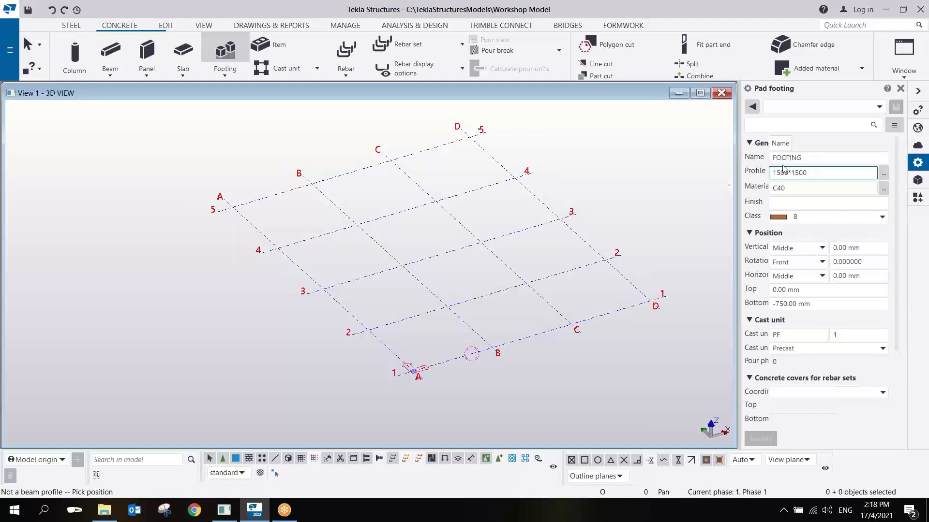
left_click(774, 159)
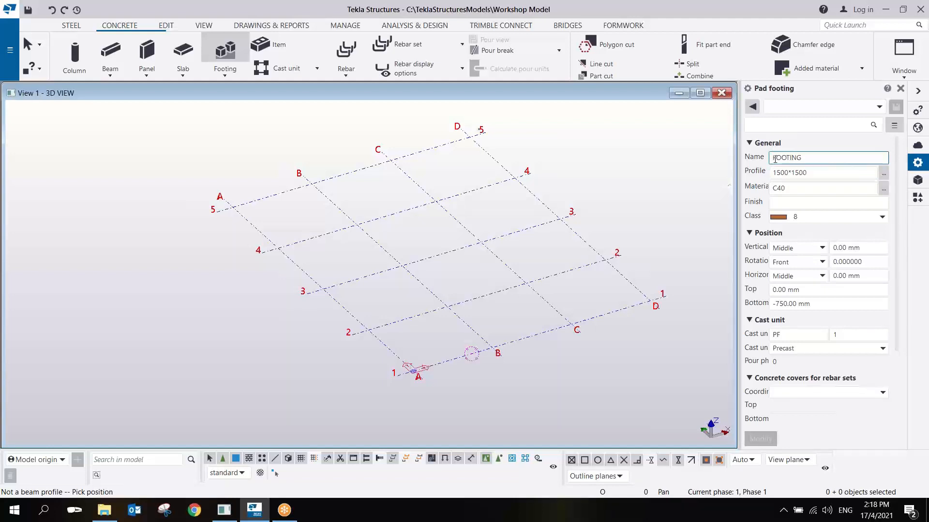
type("pad")
key("BackSpace")
key("BackSpace")
key("BackSpace")
type("PAD")
Check the footing's bottom level setting against the grid intersection at A/1
left_click(802, 303)
scroll(414, 372, "up", 8)
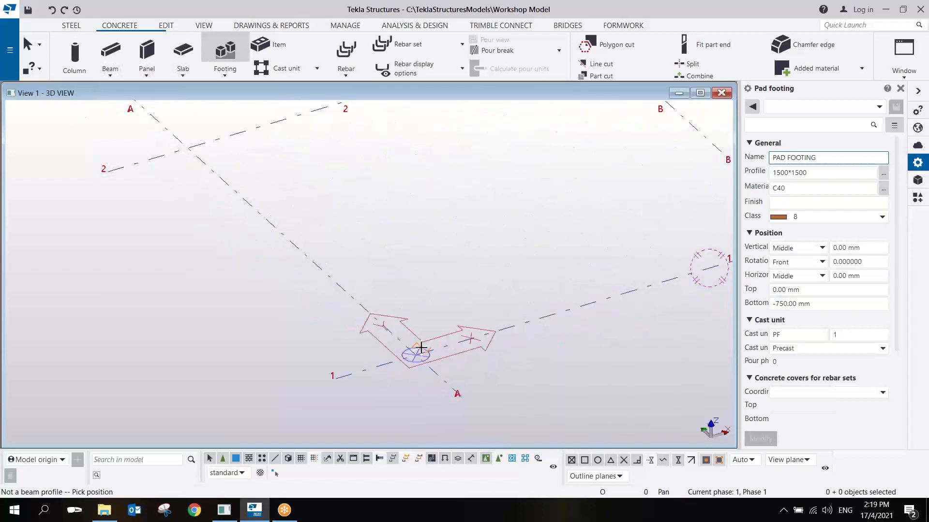
scroll(415, 353, "down", 1)
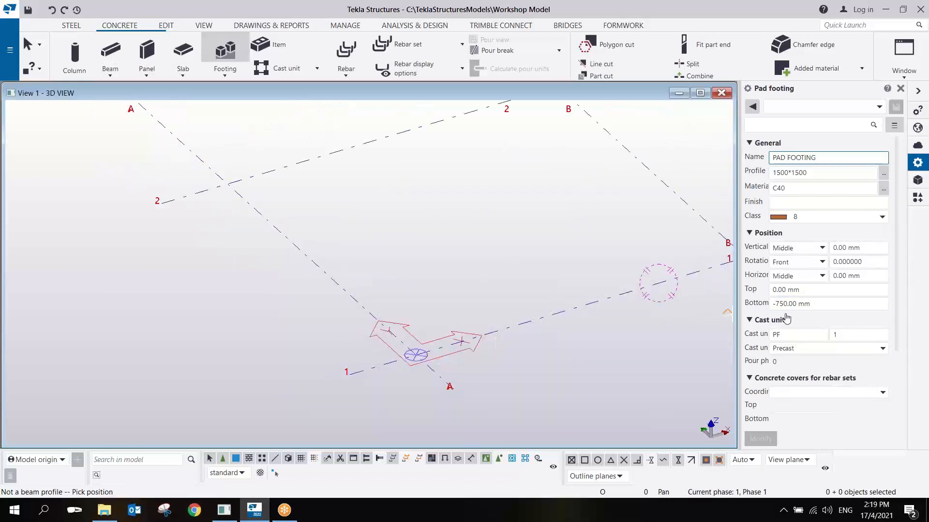
middle_click_drag(441, 387, 428, 300)
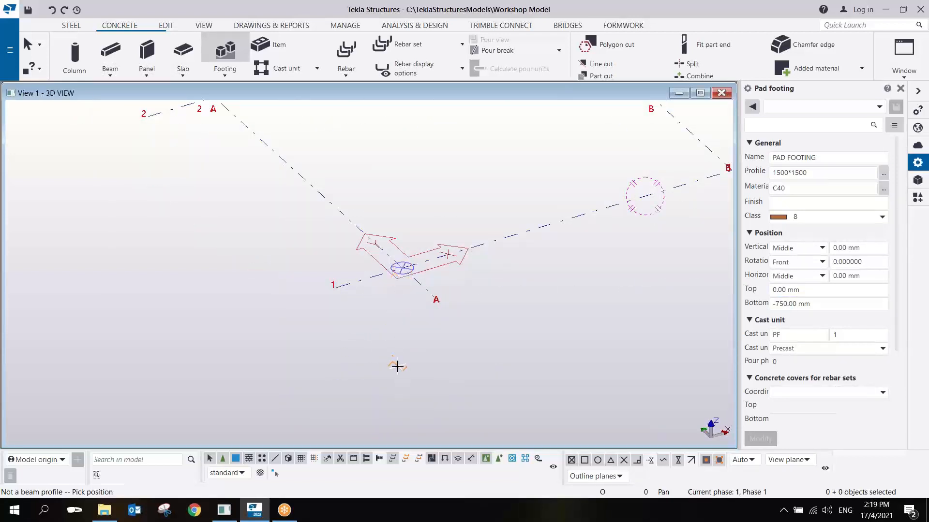
Place a 1500*1500 pad footing at grid intersection A-1 and set its class to 1
left_click(403, 272)
key("Escape")
left_click(468, 290)
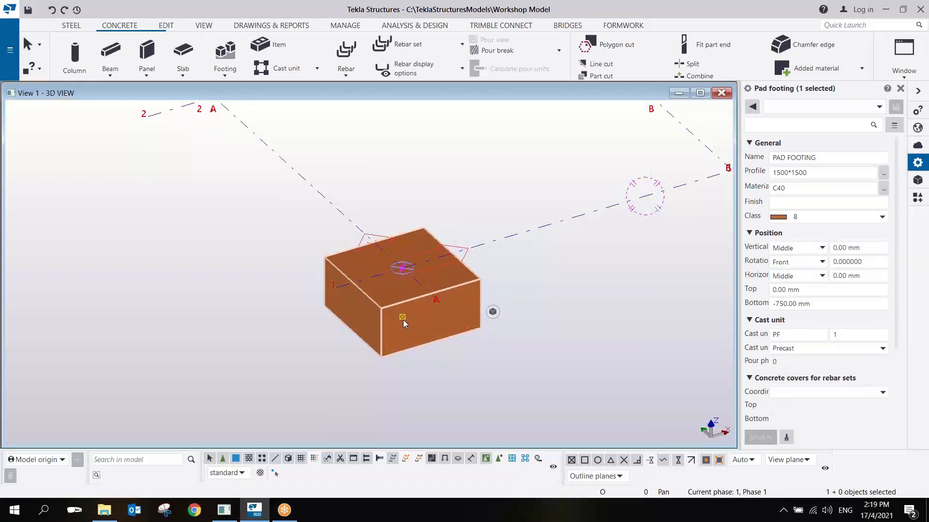
left_click(881, 217)
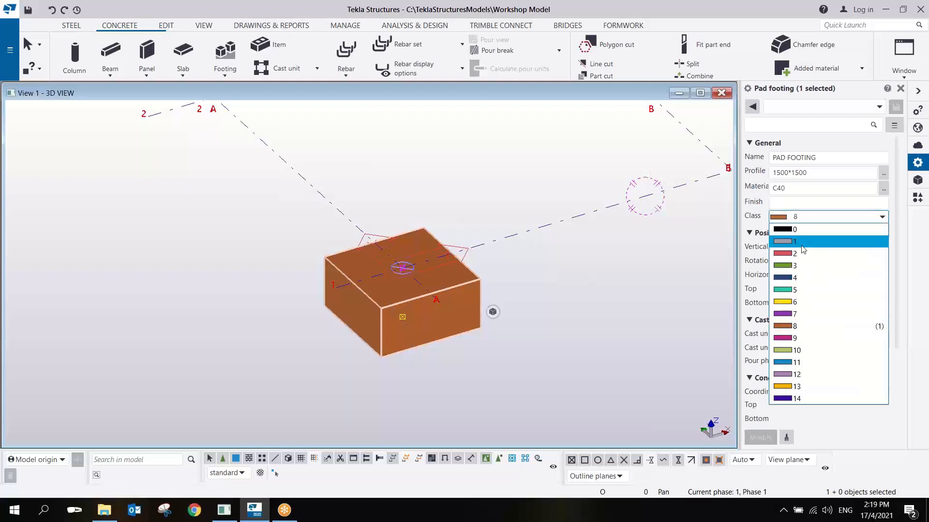
left_click(798, 249)
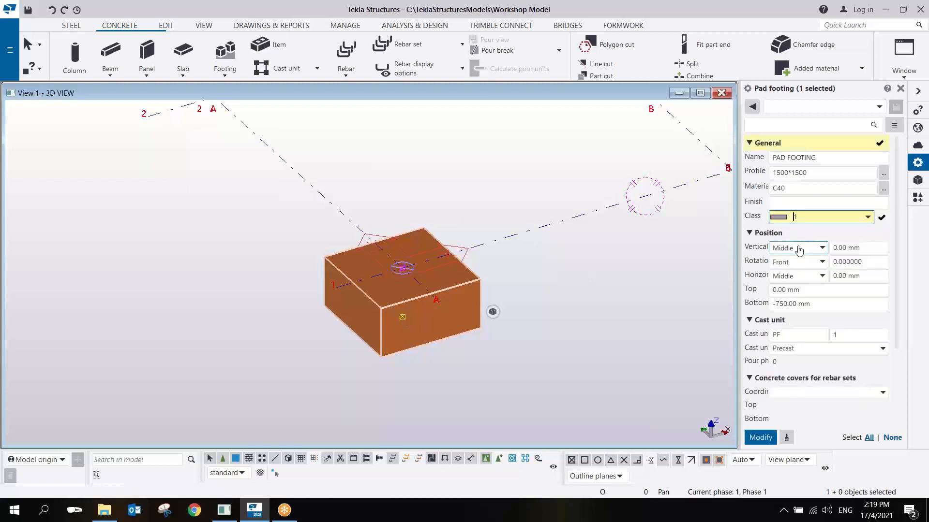
left_click(573, 243)
scroll(573, 243, "down", 5)
scroll(467, 317, "down", 3)
middle_click_drag(573, 243, 405, 297)
scroll(488, 306, "up", 4)
scroll(342, 337, "up", 3)
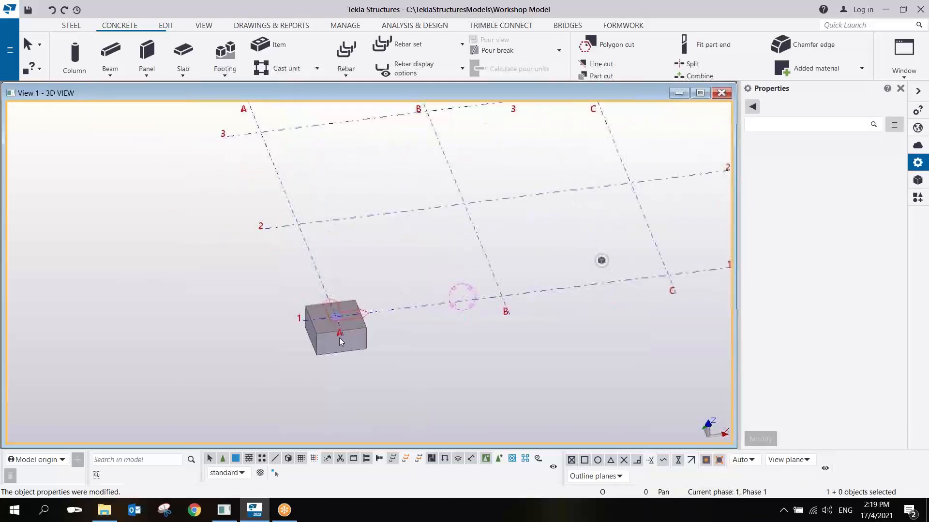
Place matching class 1 pad footings at grid intersections B-1, C-1 and D-1
left_click(364, 332)
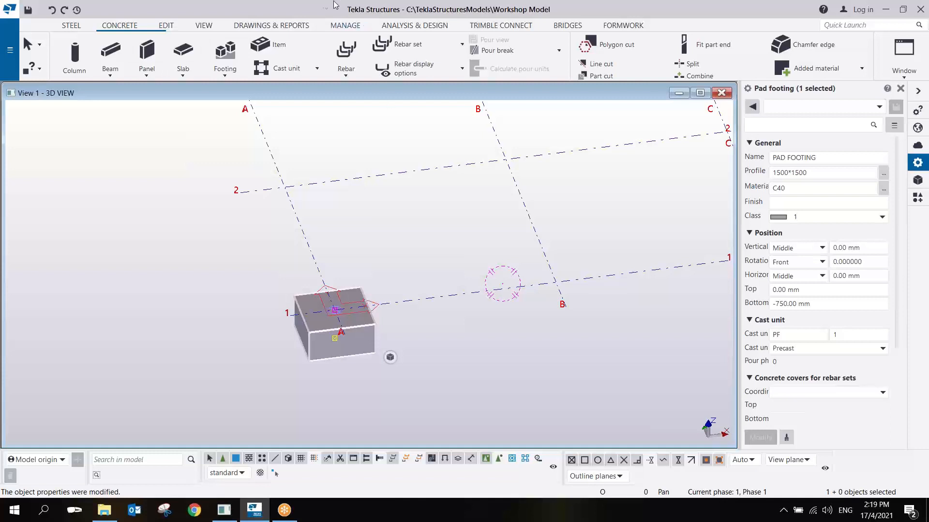
left_click(223, 57)
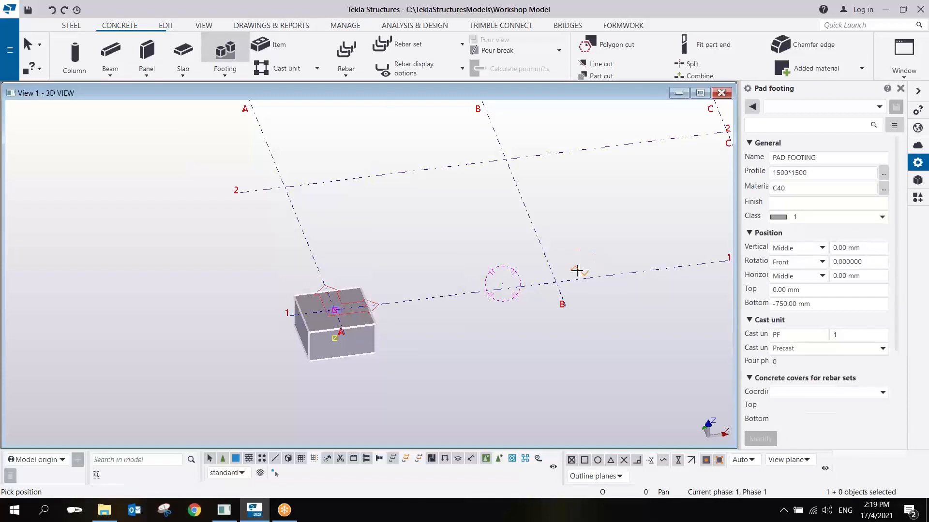
left_click(556, 280)
middle_click_drag(659, 273, 543, 264)
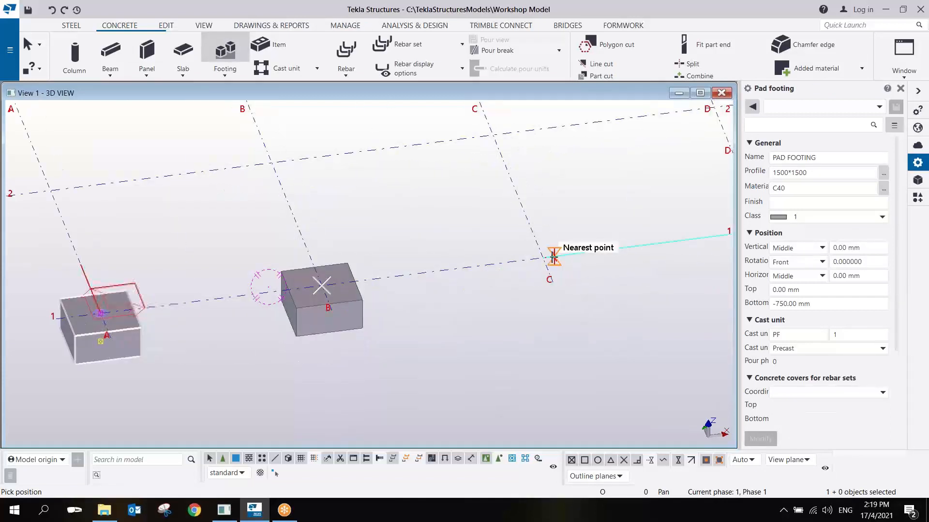
left_click(543, 258)
middle_click_drag(611, 248, 508, 239)
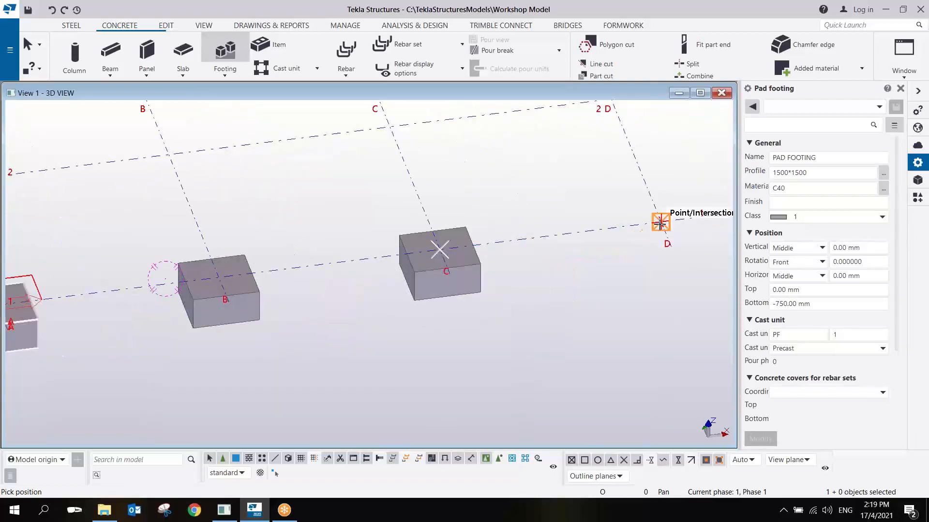
left_click(660, 222)
scroll(659, 248, "down", 3)
right_click(590, 209)
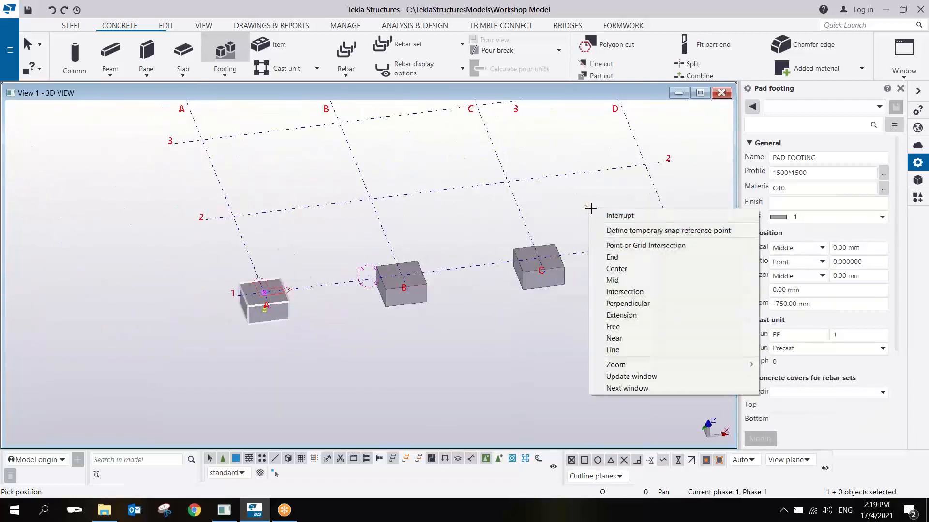
left_click(619, 215)
scroll(556, 285, "down", 2)
scroll(457, 303, "up", 4)
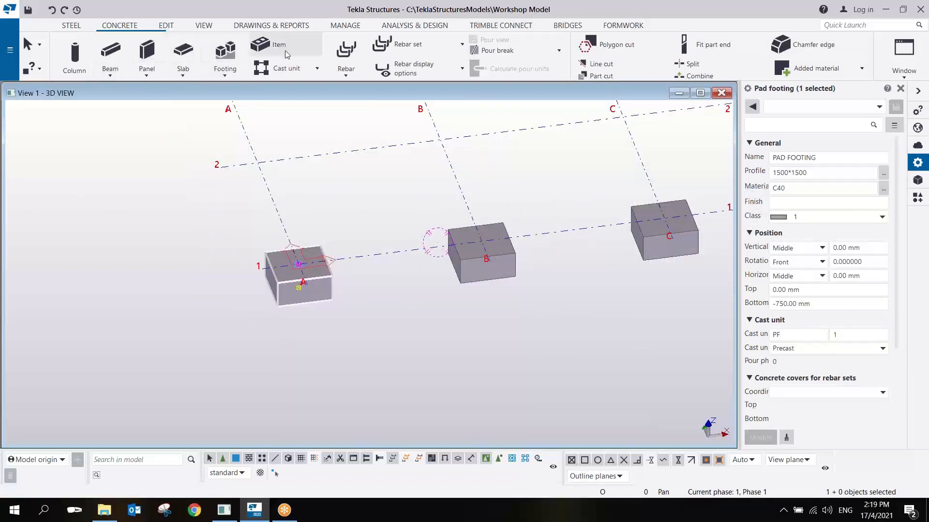
Create a 300*600 strip footing between the midpoints of the facing top edges of the pad footings at A-1 and B-1
left_click(235, 76)
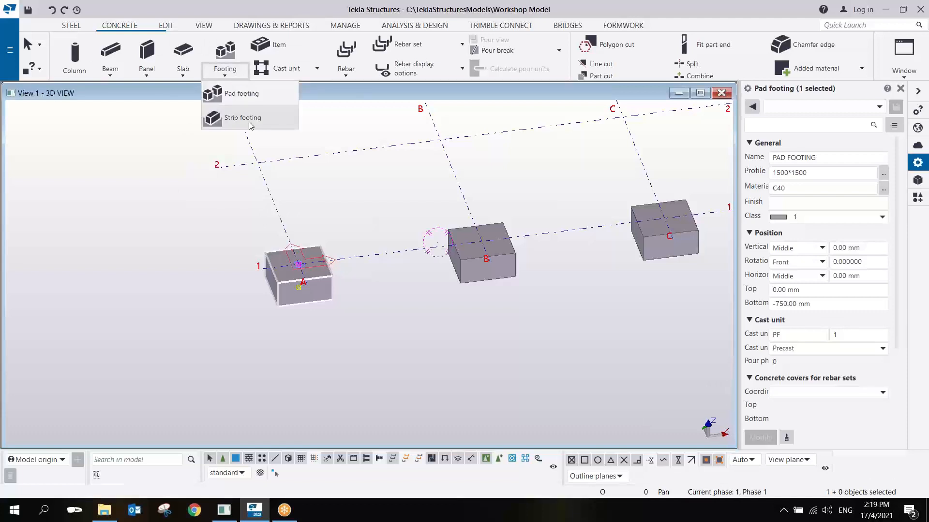
left_click(238, 118)
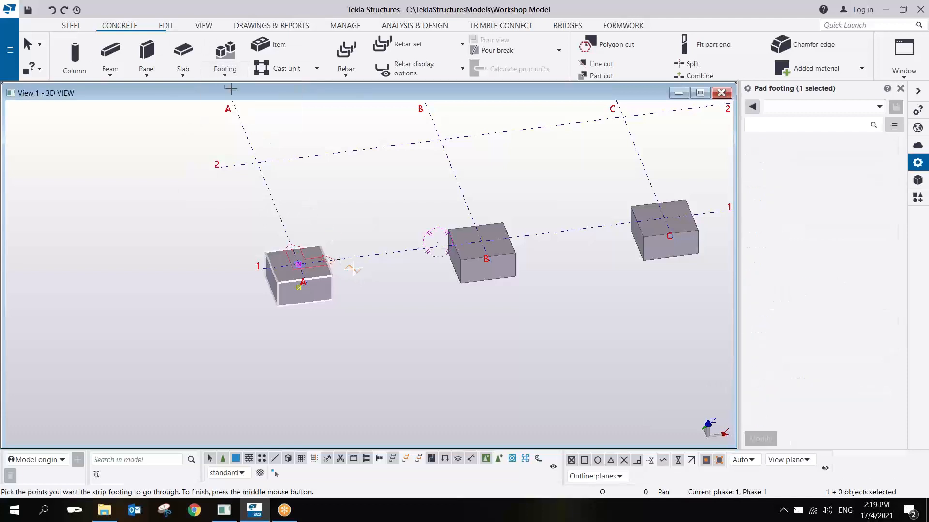
scroll(353, 268, "up", 4)
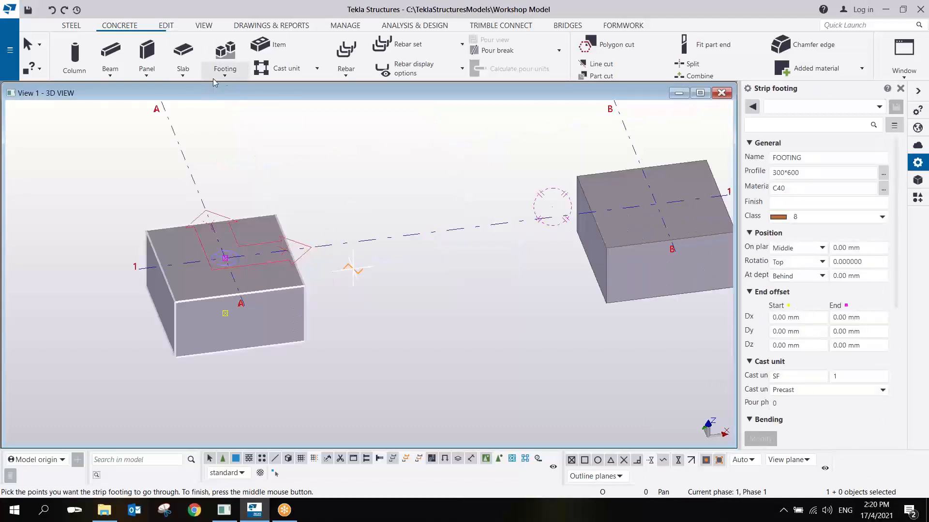
left_click(289, 249)
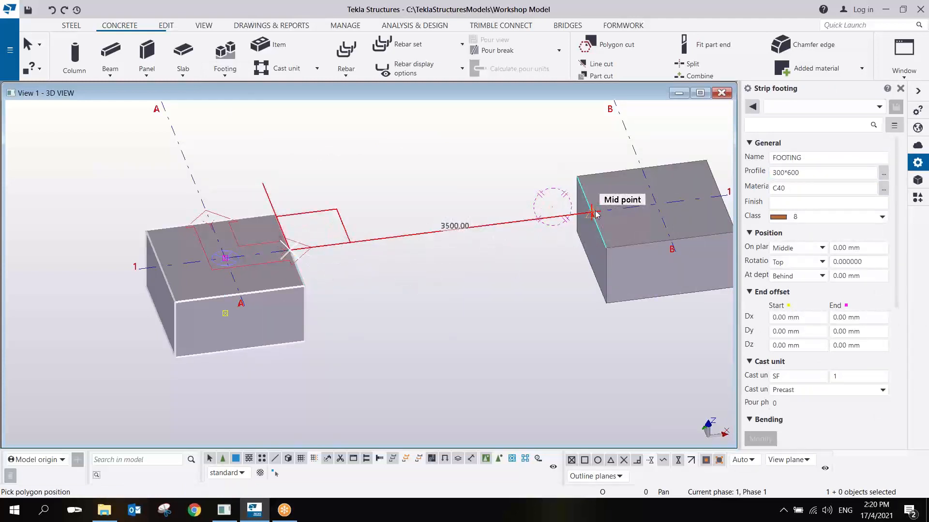
left_click(593, 213)
middle_click(470, 186)
Create a strip footing between the facing top edge midpoints of the pad footings at B-1 and C-1
middle_click_drag(529, 180, 382, 213)
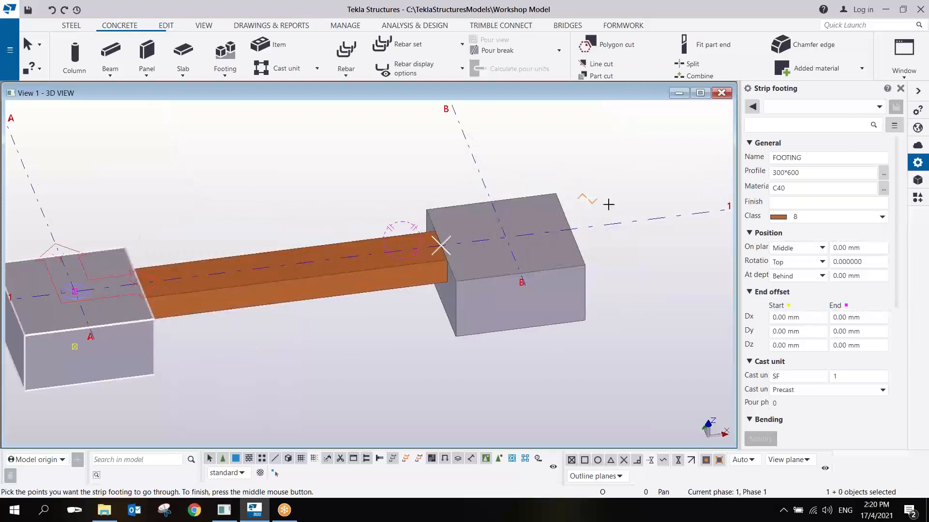
left_click(571, 231)
middle_click_drag(716, 208, 392, 236)
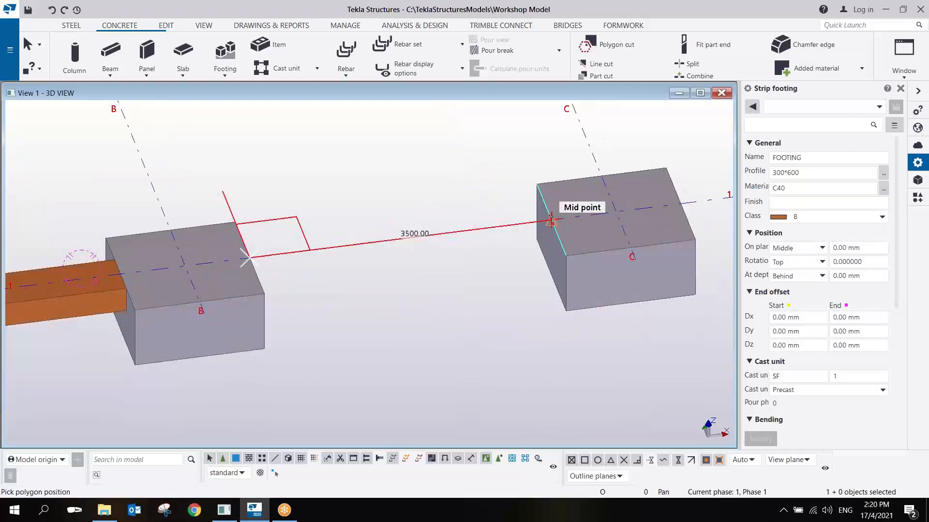
left_click(551, 221)
middle_click(552, 215)
Create a strip footing between the facing top edge midpoints of the pad footings at C-1 and D-1
middle_click_drag(552, 215, 255, 262)
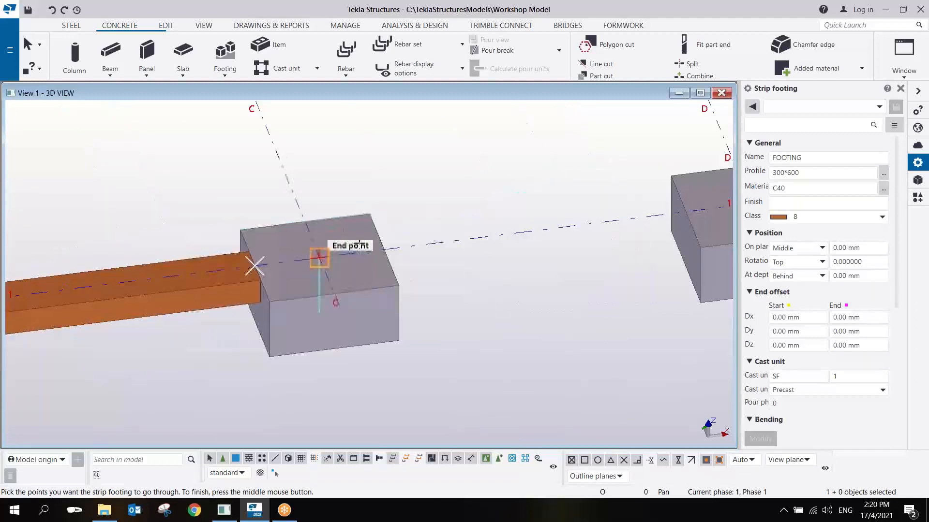
left_click(384, 248)
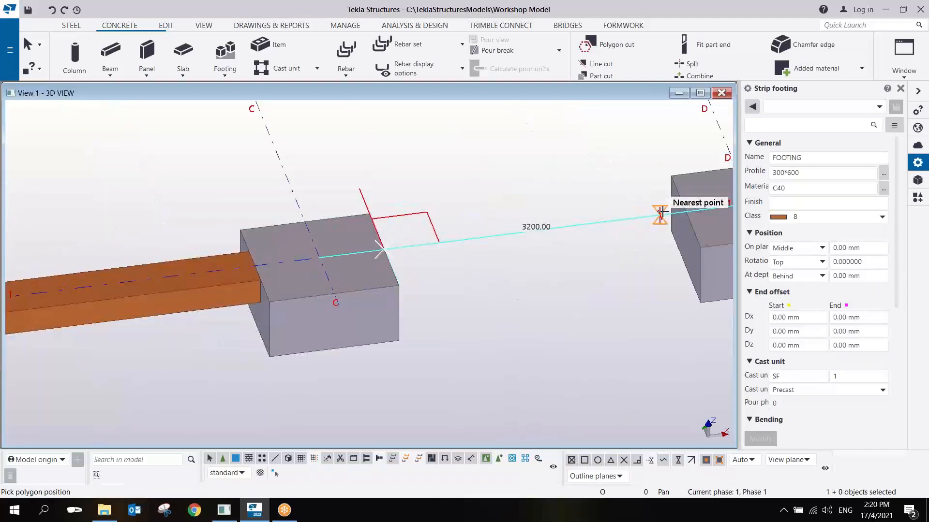
left_click(685, 212)
middle_click(585, 192)
scroll(543, 224, "down", 3)
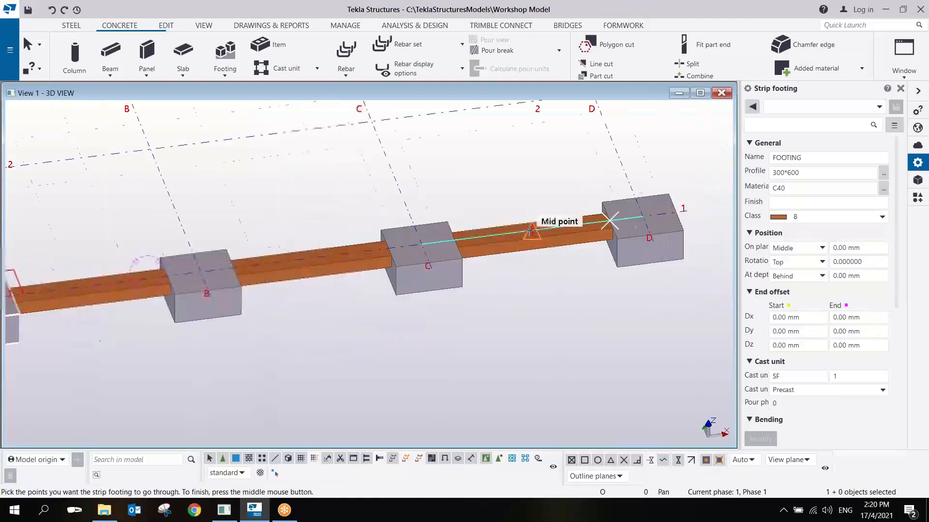
Create a bent strip footing from the pad footing at D-1 through D-2, along grid line 2 and out to a free point
middle_click_drag(544, 216, 499, 281, "ctrl")
scroll(500, 281, "up", 2)
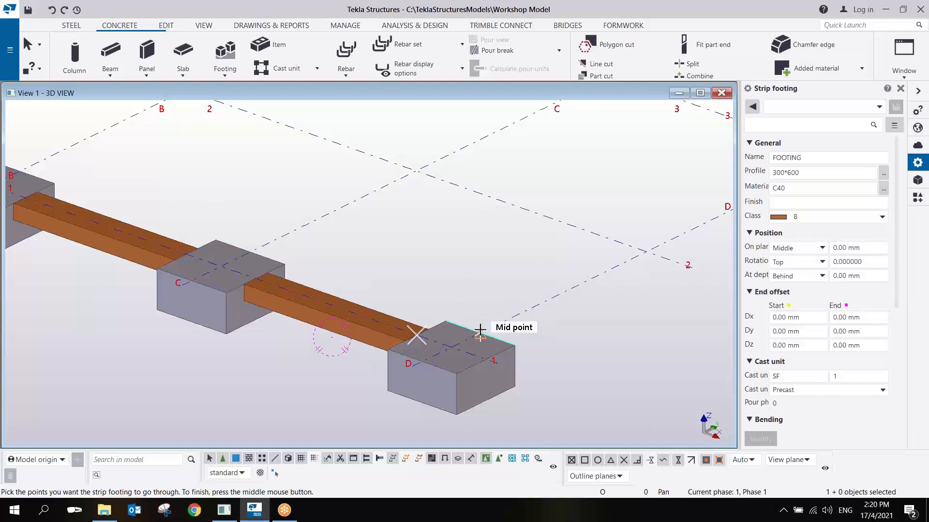
left_click(480, 332)
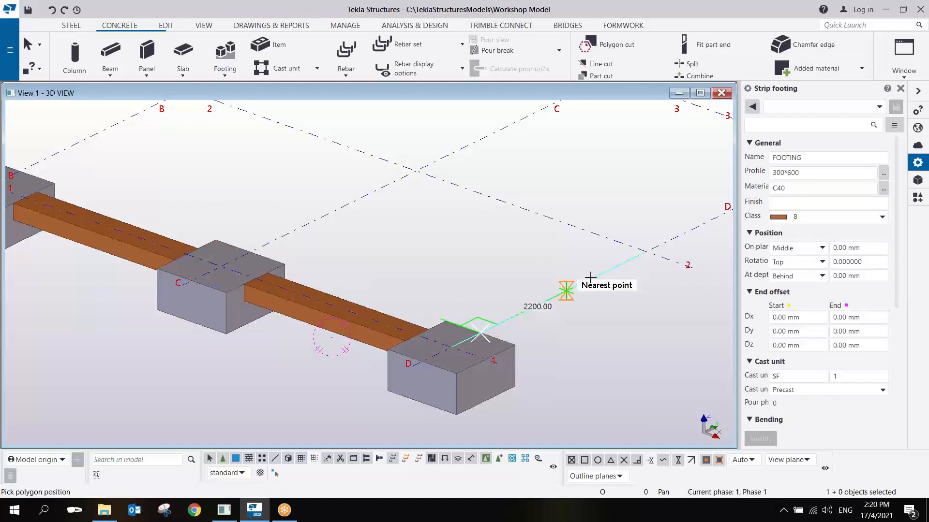
left_click(645, 252)
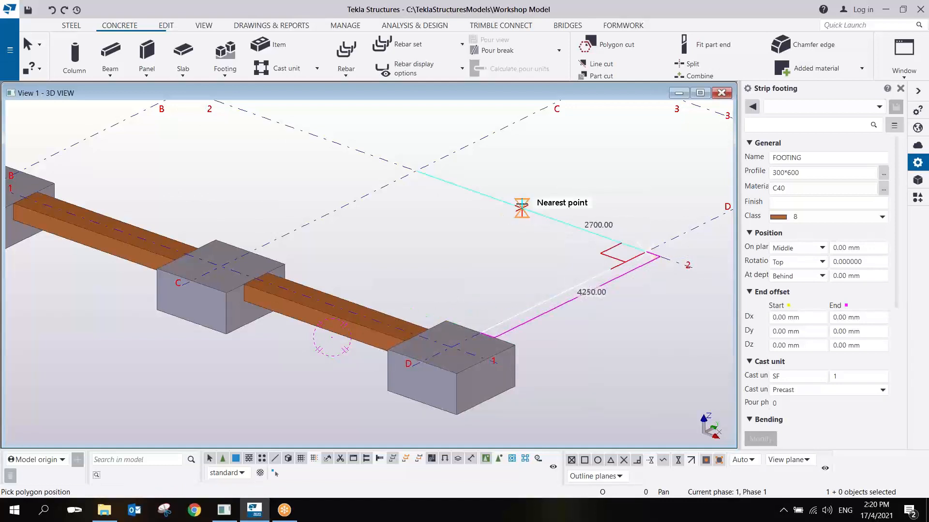
left_click(522, 207)
left_click(608, 144)
middle_click(646, 203)
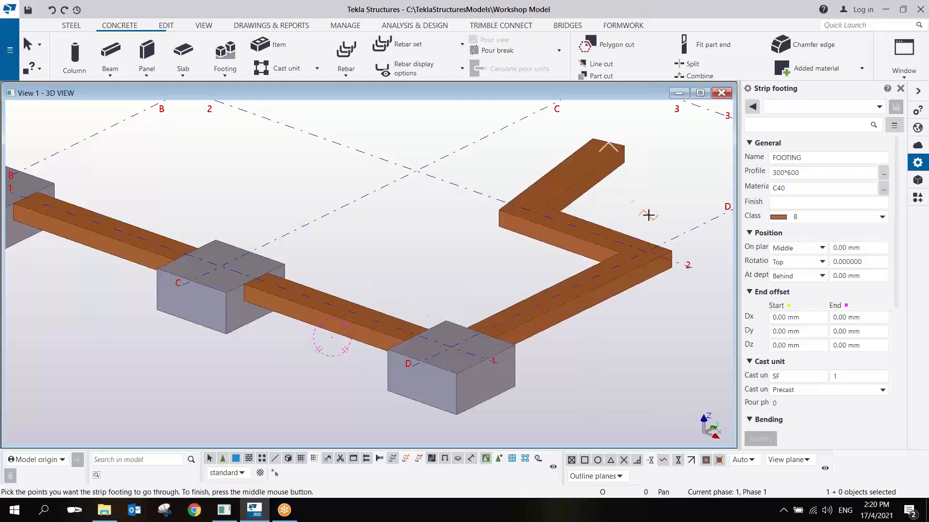
right_click(650, 190)
left_click(661, 197)
Delete the bent strip footing that runs through D-2
scroll(581, 229, "down", 2)
middle_click_drag(580, 229, 648, 264, "ctrl")
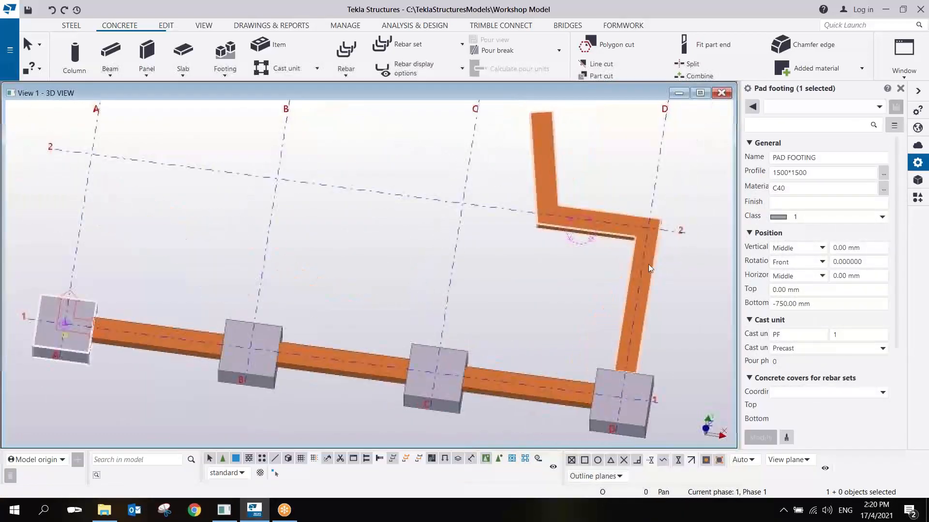
left_click(649, 262)
key("Delete")
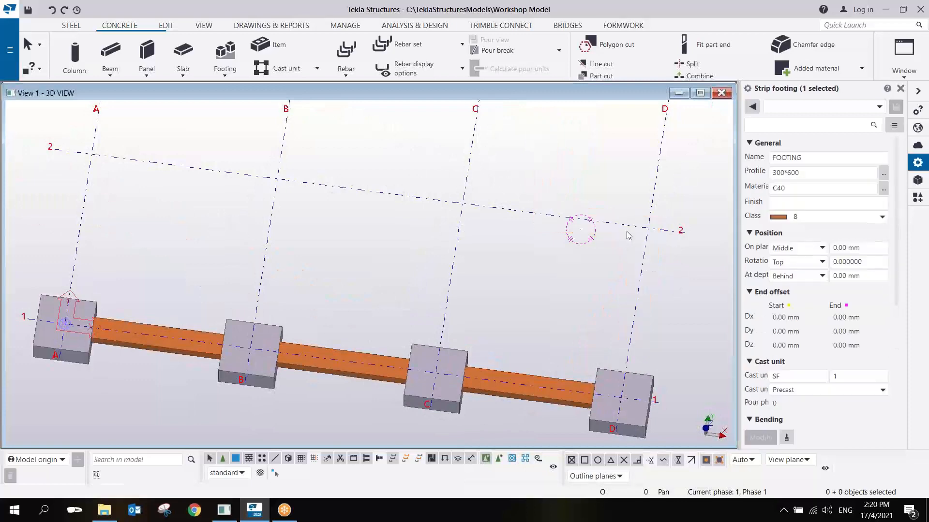
Set the class of the three strip footings along grid line 1 to 1
middle_click_drag(538, 234, 448, 233, "ctrl")
scroll(448, 234, "up", 2)
left_click(472, 204)
middle_click_drag(495, 212, 393, 359)
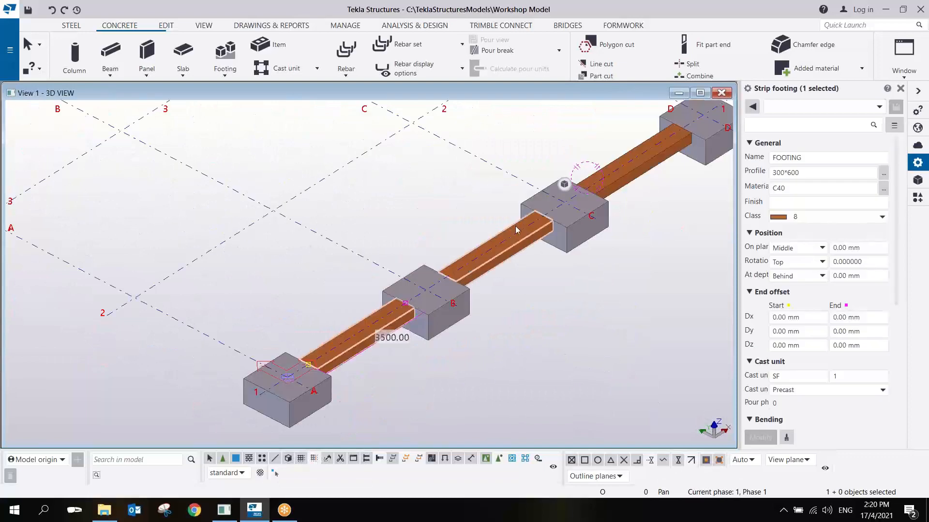
left_click(512, 250, "ctrl")
left_click(618, 177, "ctrl")
left_click(873, 217)
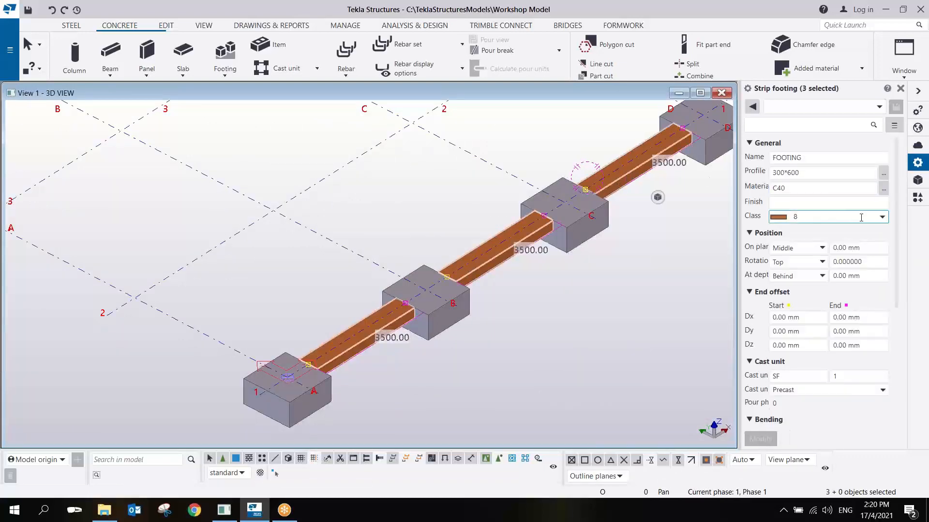
left_click(803, 241)
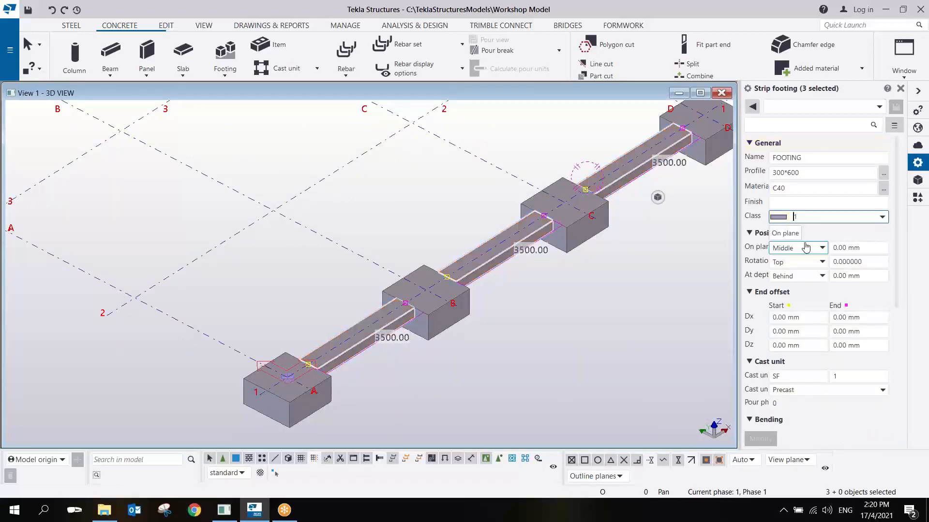
left_click(542, 327)
Examine the row of pad and strip footings along grid line 1 from several angles
scroll(541, 327, "down", 2)
middle_click_drag(567, 308, 285, 273, "ctrl")
scroll(290, 272, "down", 1)
scroll(414, 289, "up", 1)
middle_click_drag(465, 270, 446, 277, "ctrl")
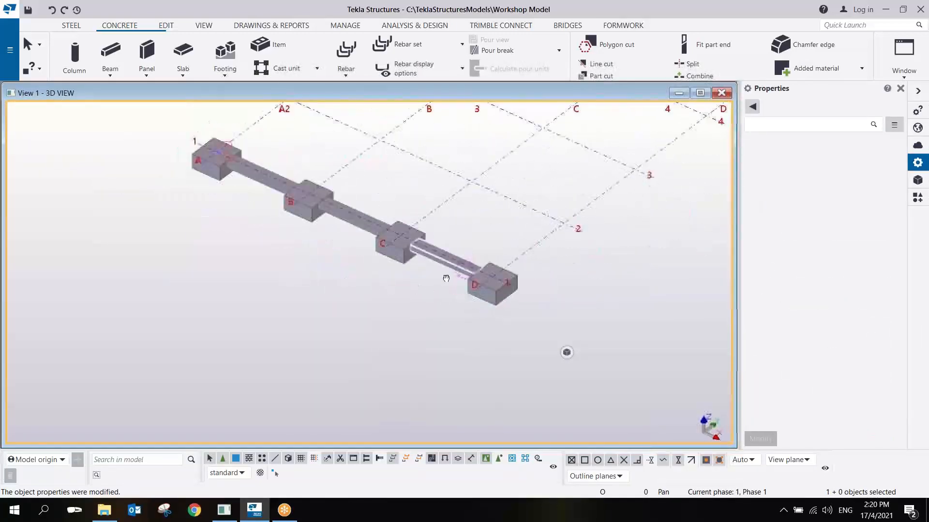
scroll(457, 264, "up", 2)
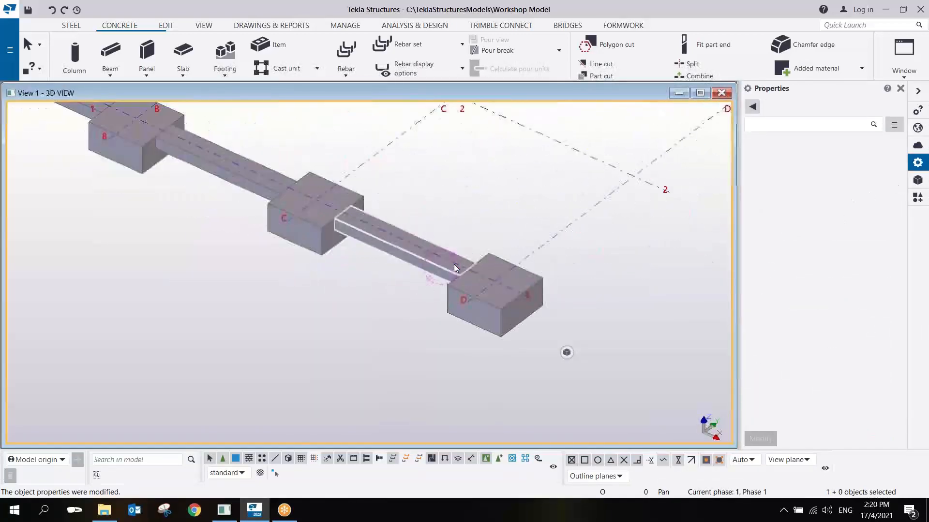
scroll(457, 264, "down", 3)
middle_click_drag(264, 208, 456, 330, "ctrl")
middle_click_drag(490, 287, 557, 169, "ctrl")
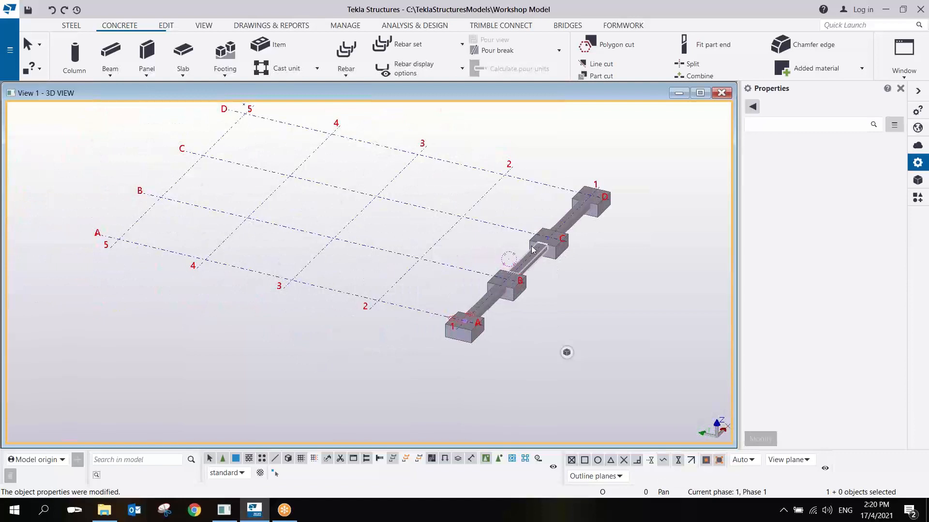
middle_click_drag(532, 249, 479, 272, "ctrl")
Select all pad and strip footings along grid line 1 in the plan view and start a linear special copy
key("ctrl+p")
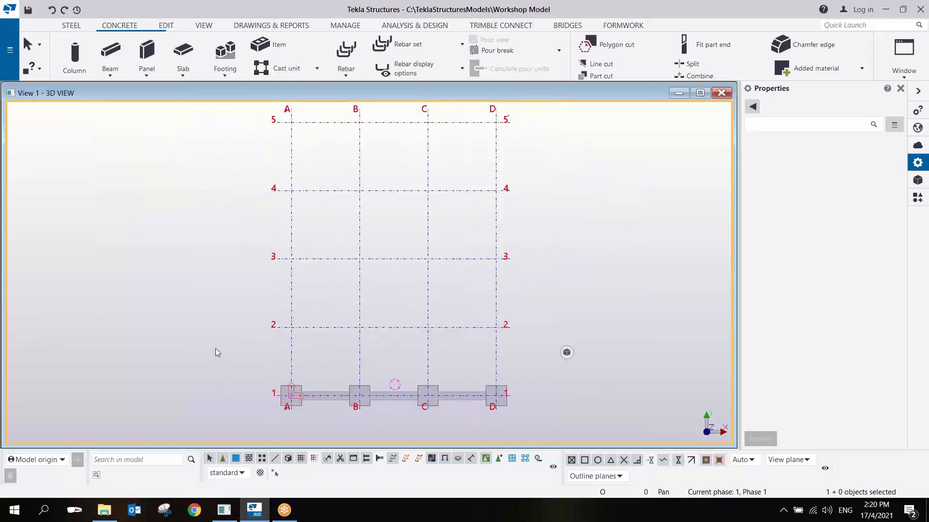
left_click_drag(216, 348, 535, 424)
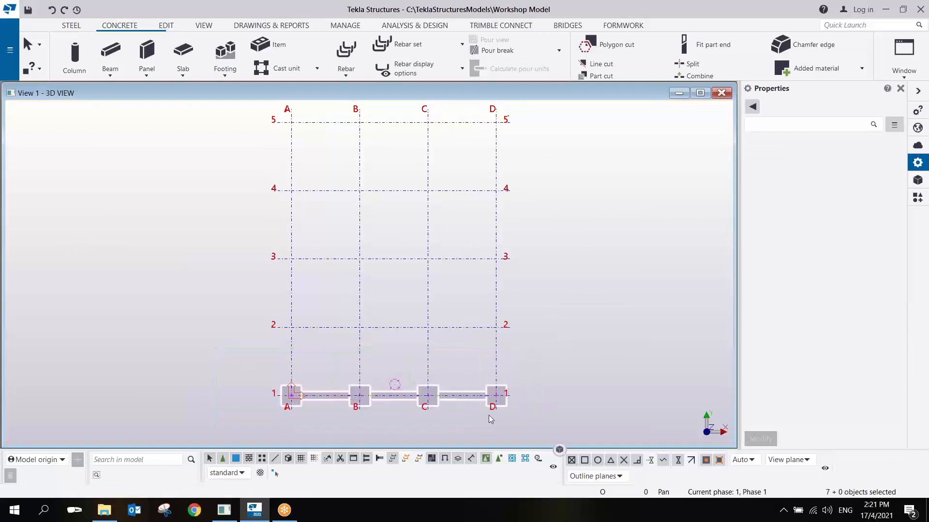
right_click(497, 153)
mouse_move(543, 187)
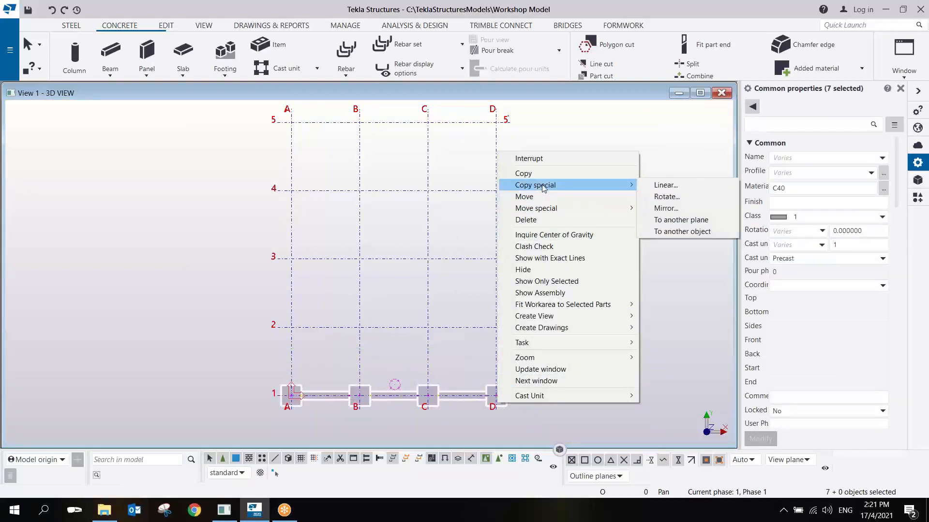
left_click(448, 317)
left_click_drag(230, 369, 587, 437)
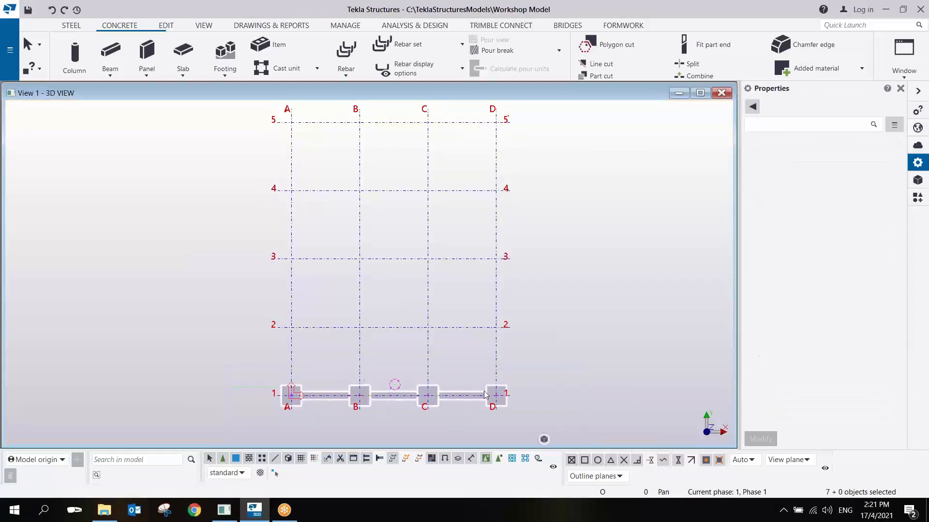
right_click(491, 390)
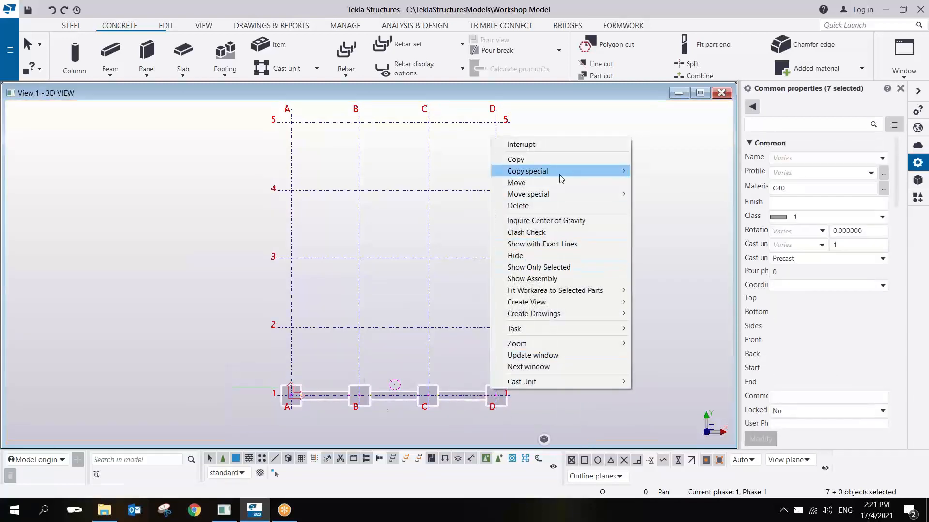
mouse_move(559, 175)
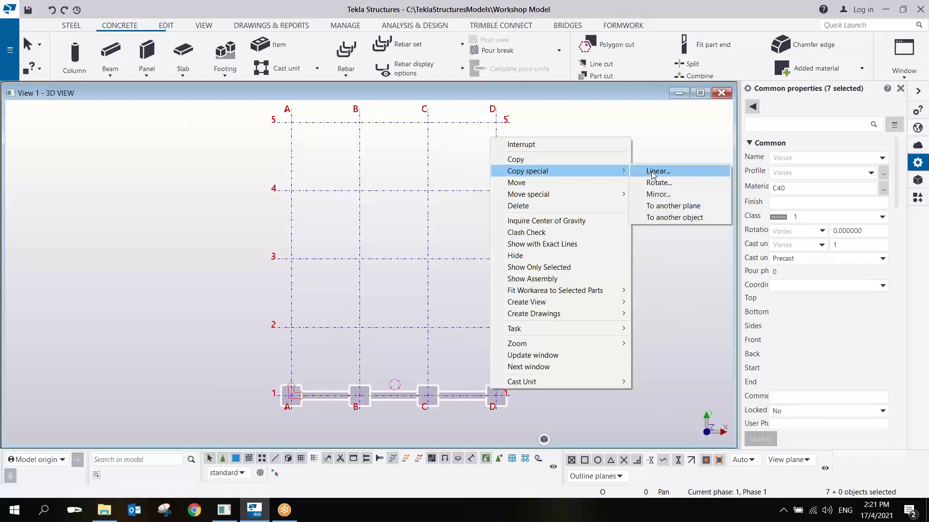
left_click(653, 171)
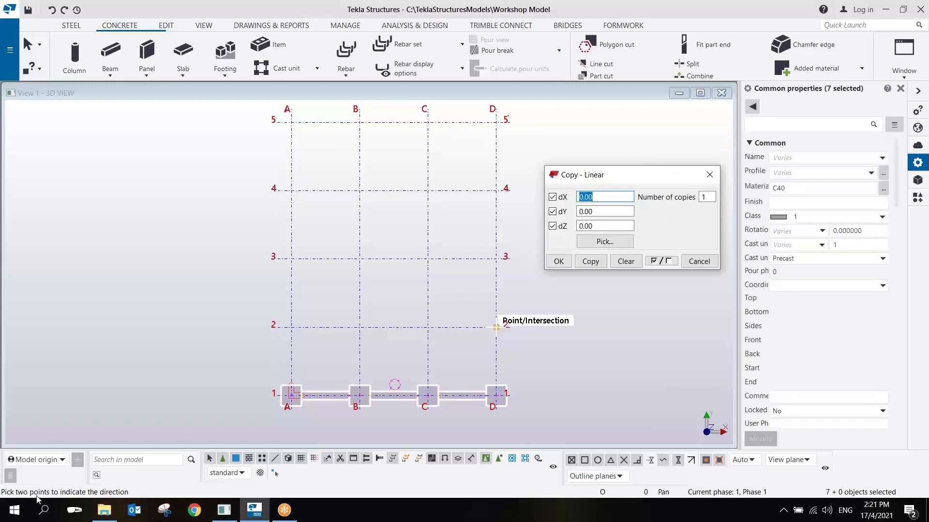
Copy the selected footings linearly with 4 copies at dY 5000, taking the direction from C-1 to C-2
left_click(427, 396)
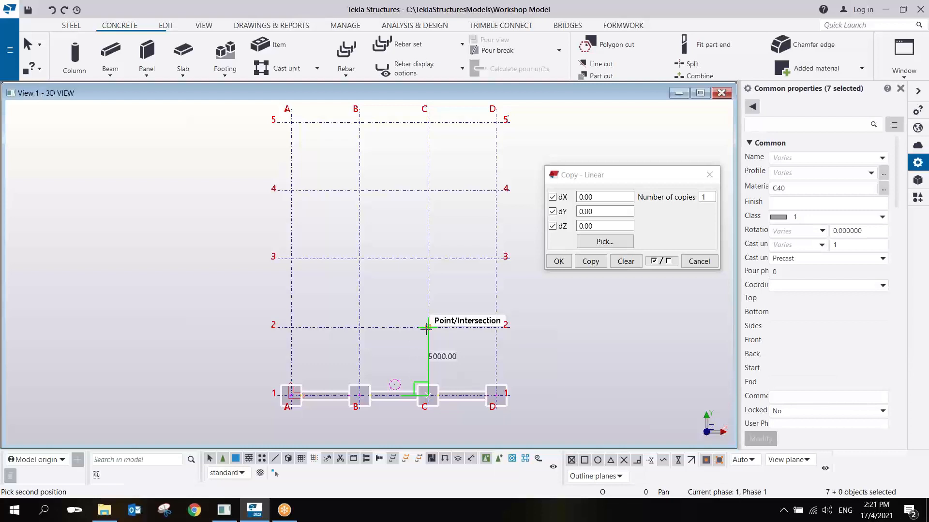
left_click(428, 328)
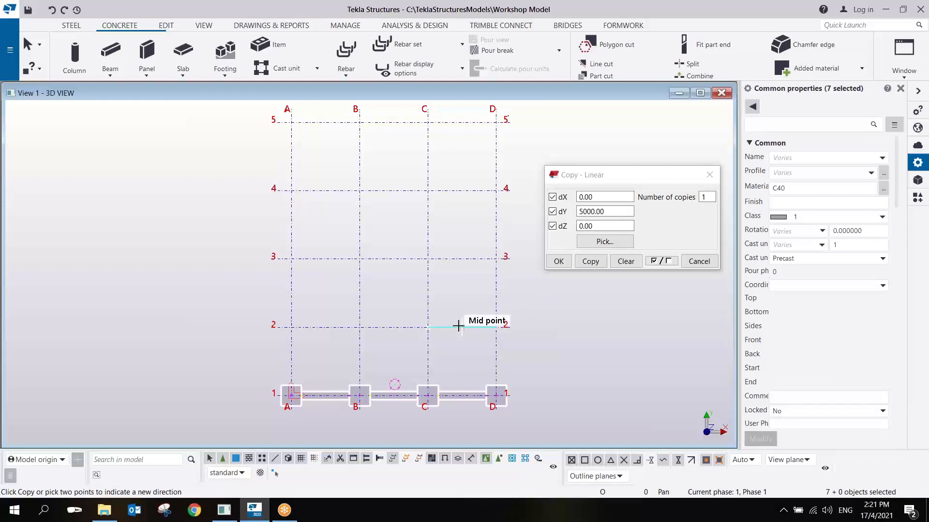
double_click(703, 199)
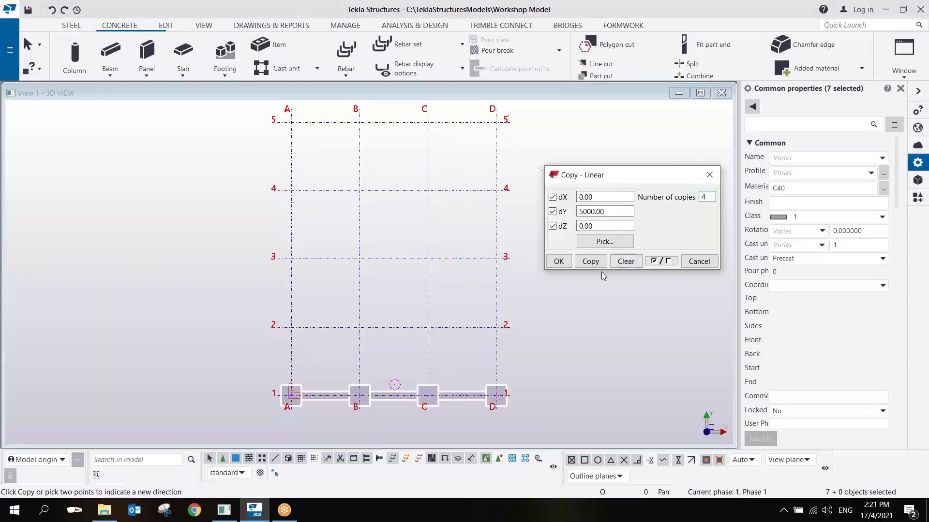
left_click(591, 262)
left_click(559, 262)
right_click(523, 220)
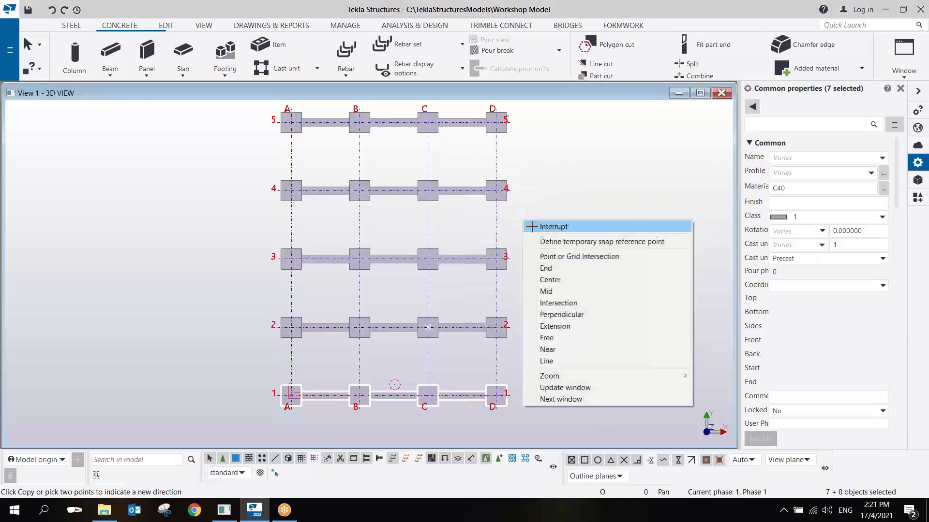
left_click(531, 226)
Examine the footing rows on grid lines 1 to 5 in the 3D view
scroll(579, 339, "down", 2)
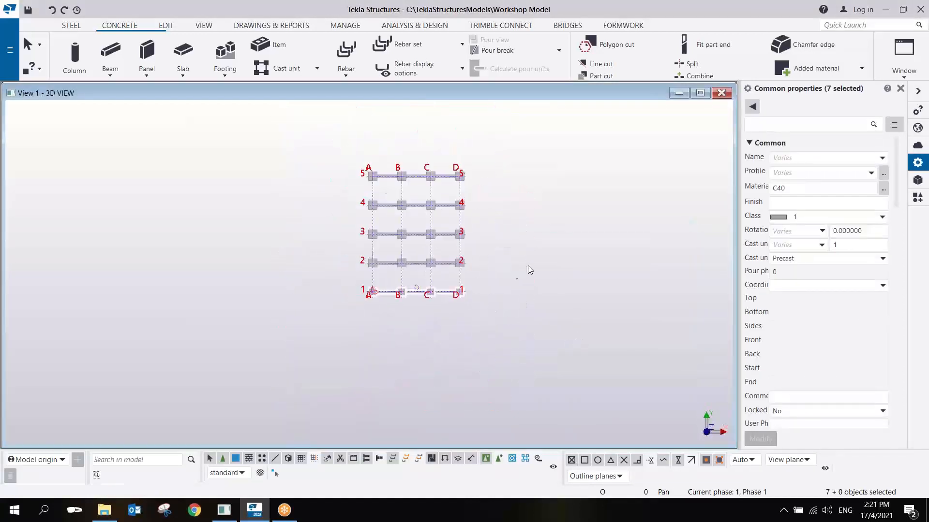
left_click(440, 233)
scroll(439, 236, "up", 4)
mouse_move(440, 236)
middle_mouse_down("ctrl")
mouse_move(382, 204)
mouse_move(400, 324)
mouse_move(245, 314)
mouse_move(439, 289)
mouse_move(440, 255)
mouse_move(465, 341)
middle_mouse_up("ctrl")
scroll(467, 337, "up", 2)
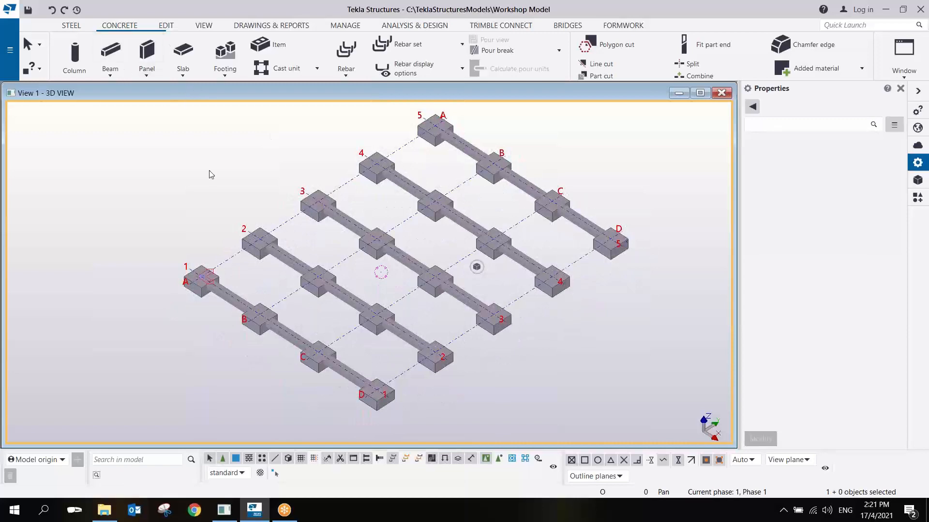
scroll(277, 234, "down", 2)
scroll(277, 234, "up", 2)
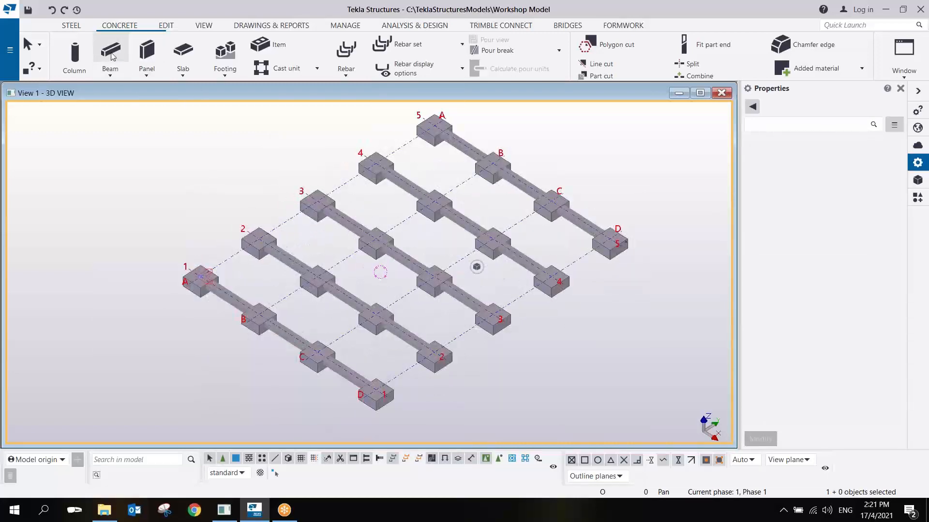
Create a 300*600 strip footing along grid line D between the pad footings at D-1 and D-2
left_click(225, 72)
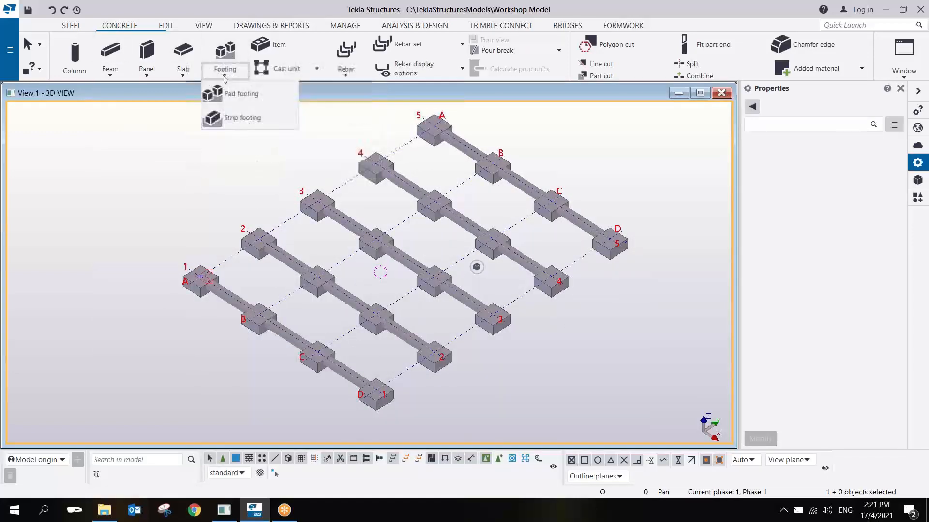
left_click(229, 118)
scroll(386, 390, "up", 5)
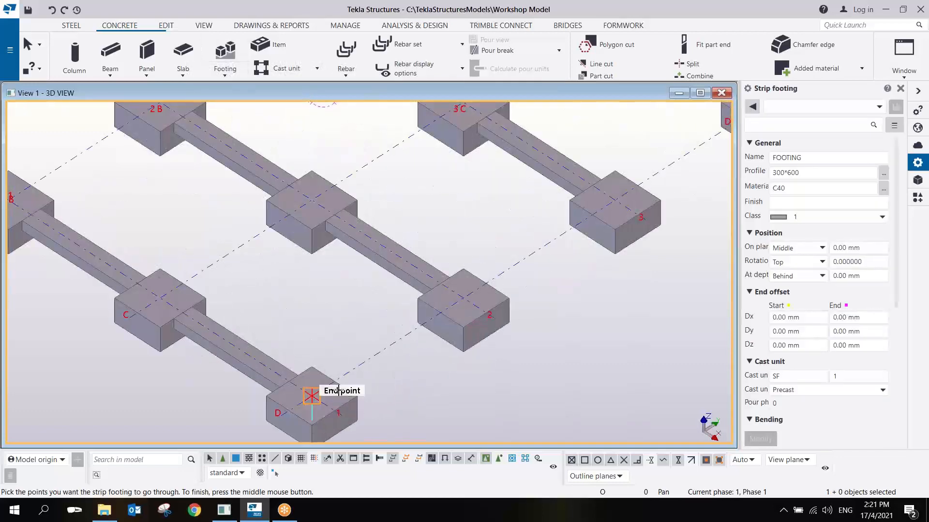
left_click(336, 382)
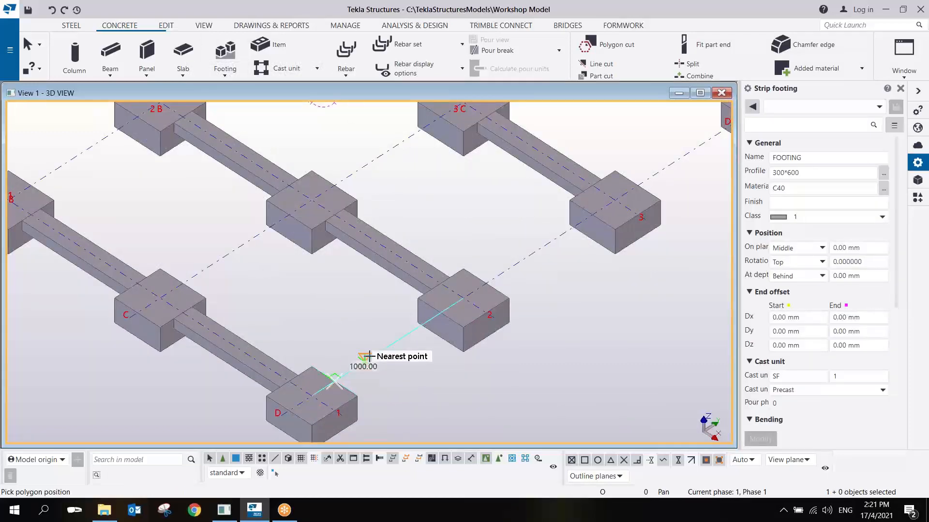
left_click(439, 315)
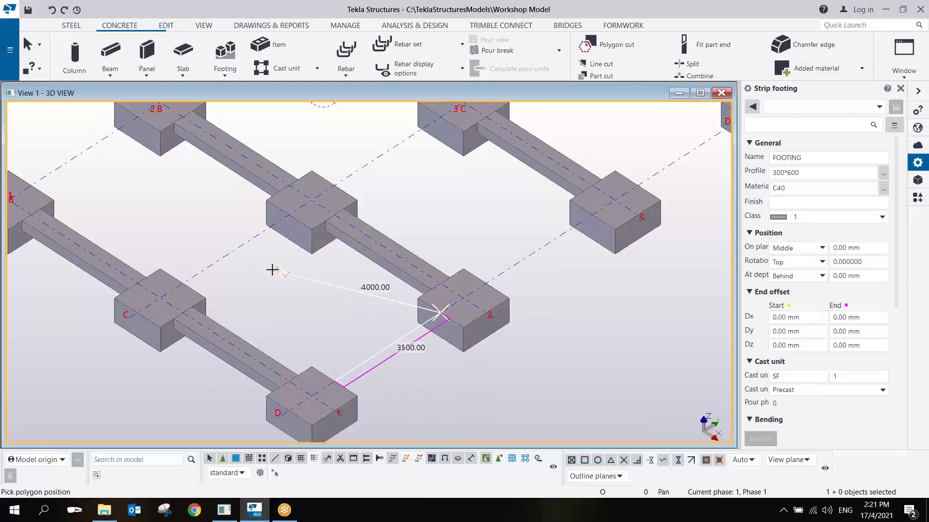
middle_click(273, 269)
right_click(308, 312)
left_click(328, 315)
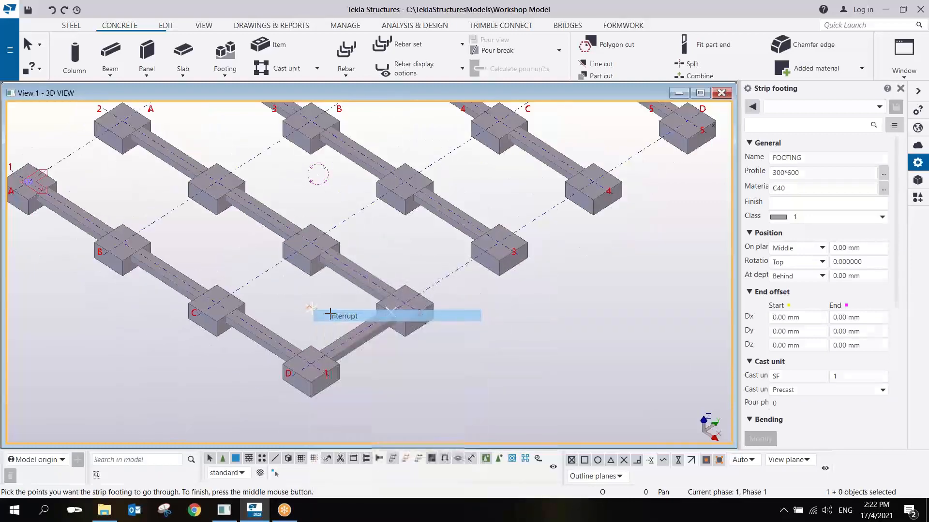
Copy the strip footing between D-1 and D-2 linearly with 4 copies at dY 5000 and delete the copy beyond grid line 5
key("ctrl+p")
scroll(497, 317, "up", 3)
scroll(518, 322, "down", 2)
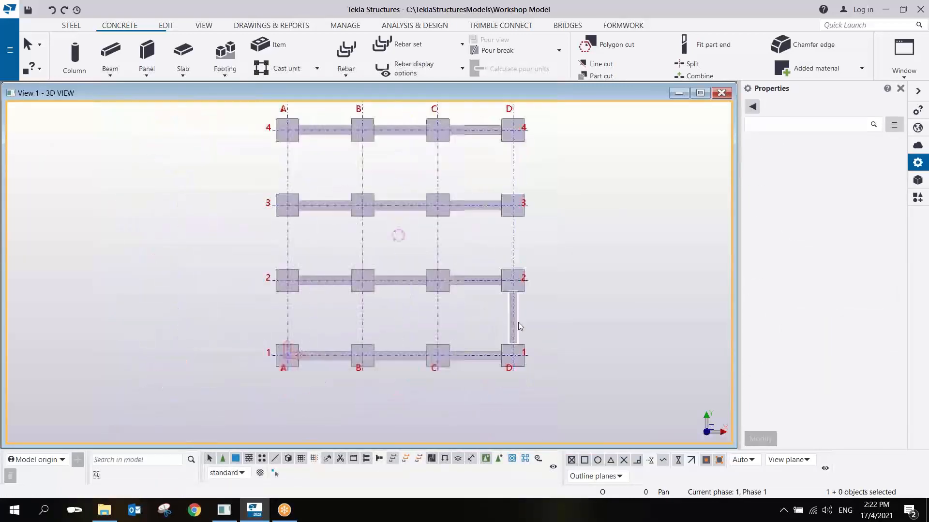
right_click(518, 322)
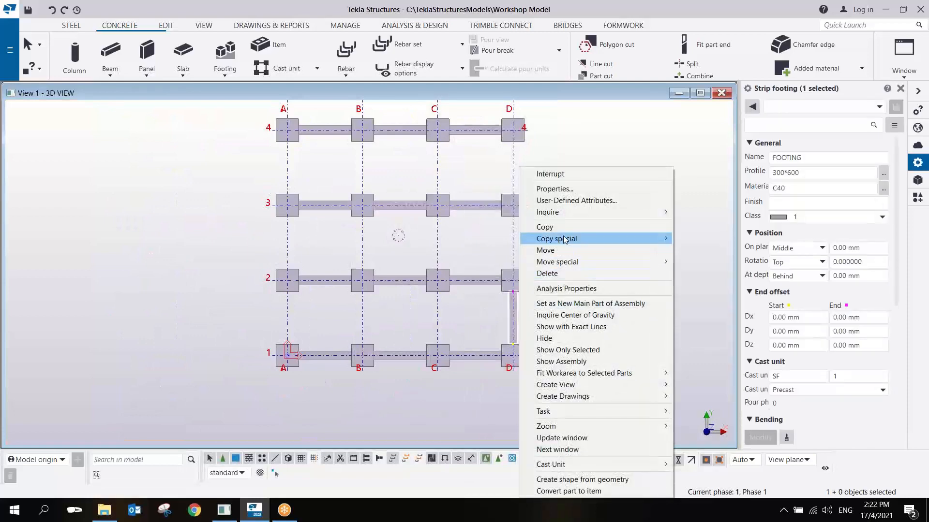
mouse_move(599, 239)
left_click(699, 239)
scroll(516, 265, "down", 3)
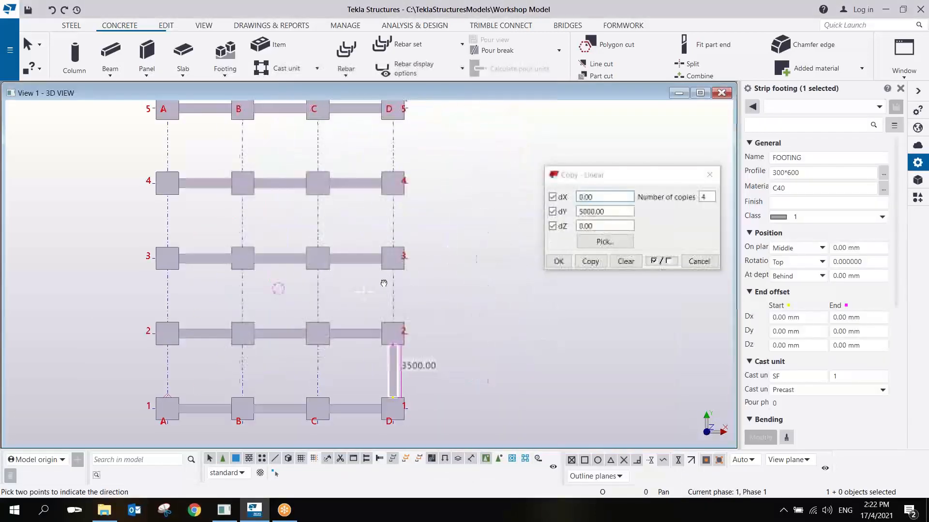
left_click(590, 261)
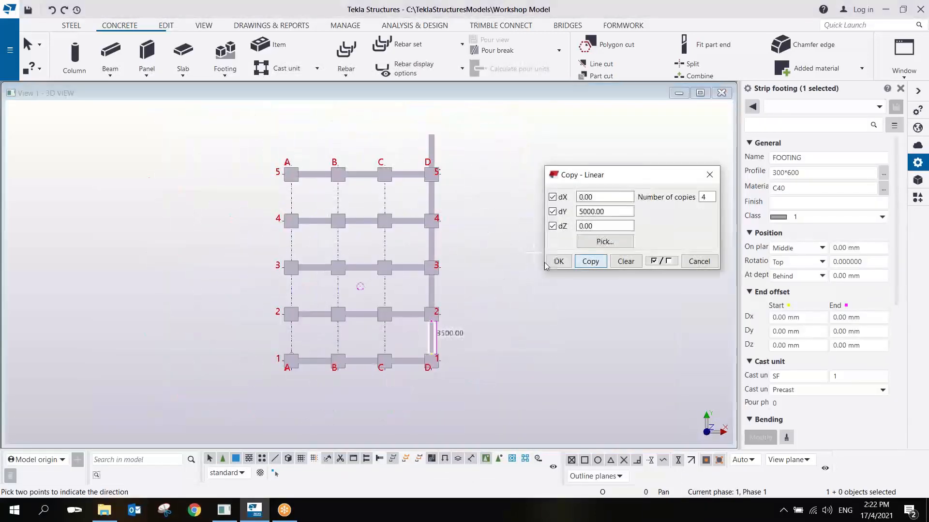
left_click_drag(452, 146, 425, 150)
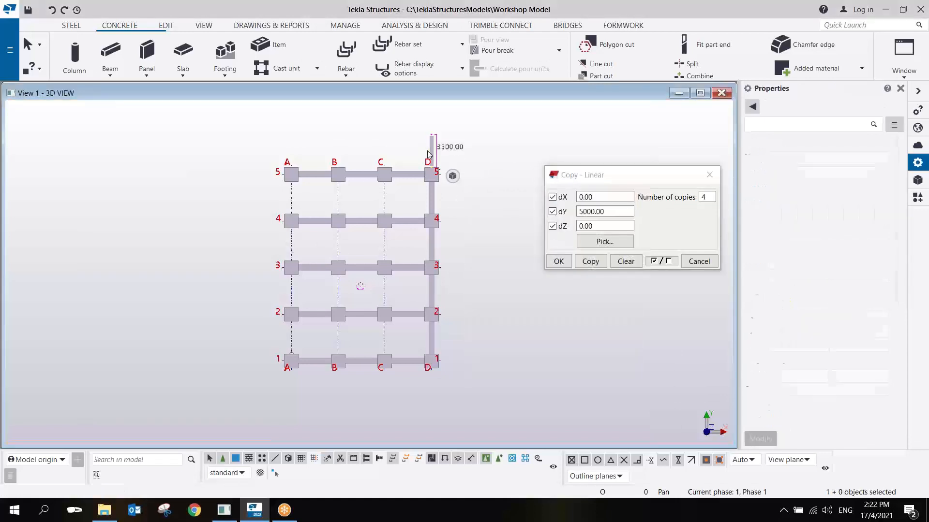
key("Delete")
Select the four strip footings along grid line D and reset the linear copy values to dX -5000 with 1 copy
left_click(437, 202)
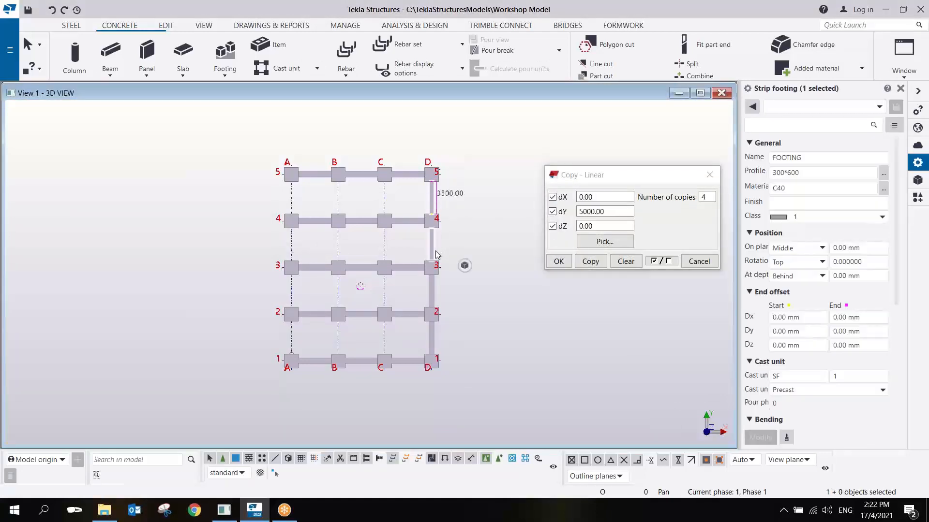
left_click(437, 247, "ctrl")
left_click(437, 295, "ctrl")
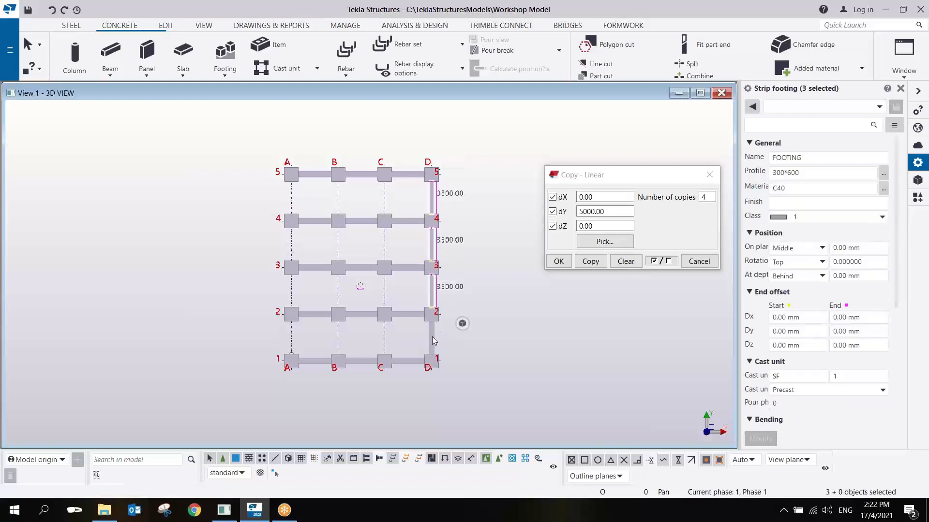
left_click(436, 342, "ctrl")
middle_click_drag(436, 342, 455, 312)
scroll(486, 237, "up", 4)
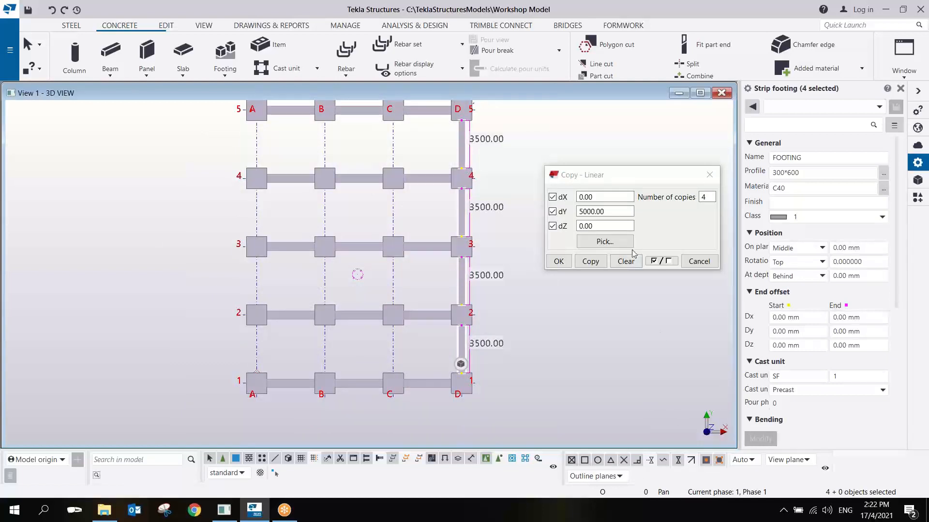
left_click(629, 264)
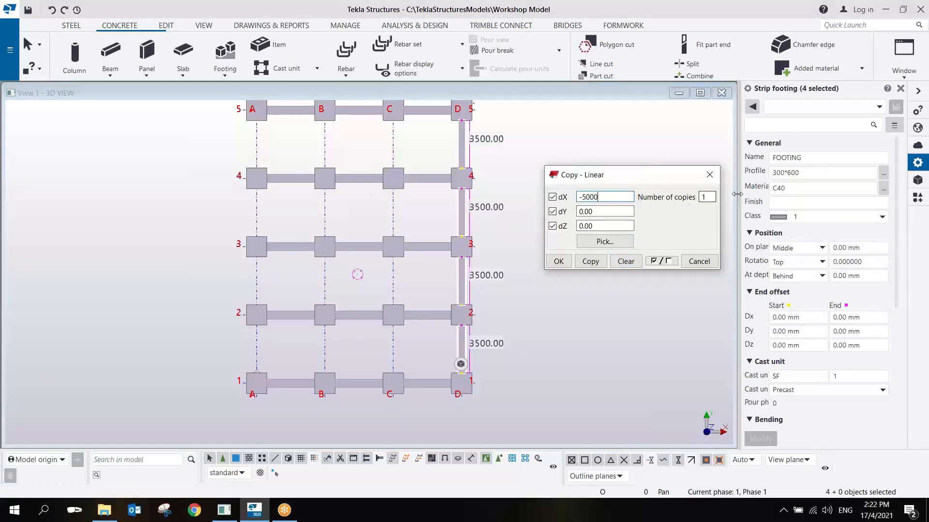
Try a single copy of the four strip footings onto grid line C and undo it
left_click(594, 264)
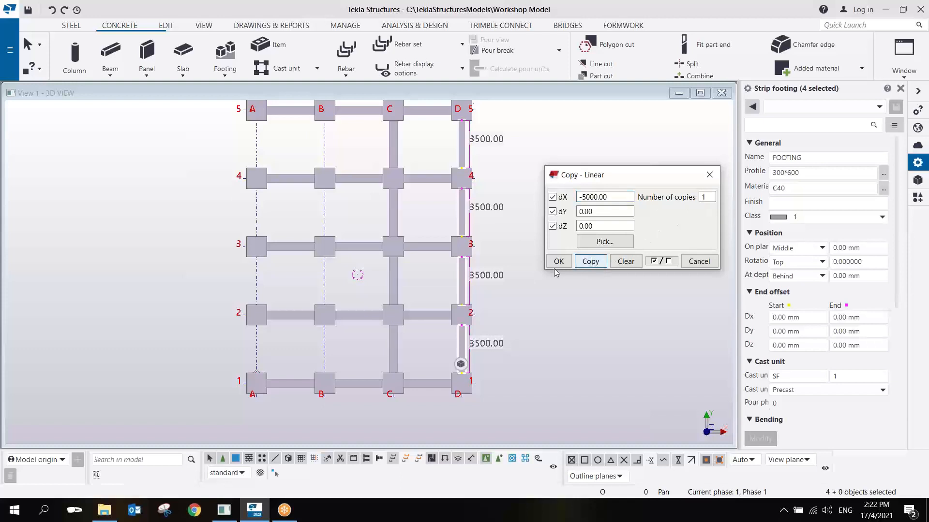
middle_click_drag(392, 291, 401, 249)
key("ctrl+z")
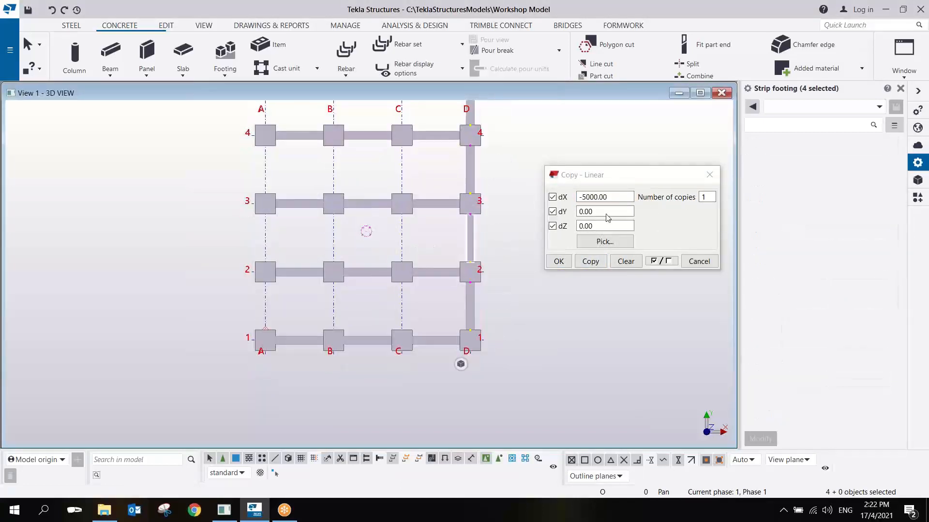
Set the number of copies to 3 and copy the four strip footings onto grid lines C, B and A
left_click_drag(708, 196, 679, 206)
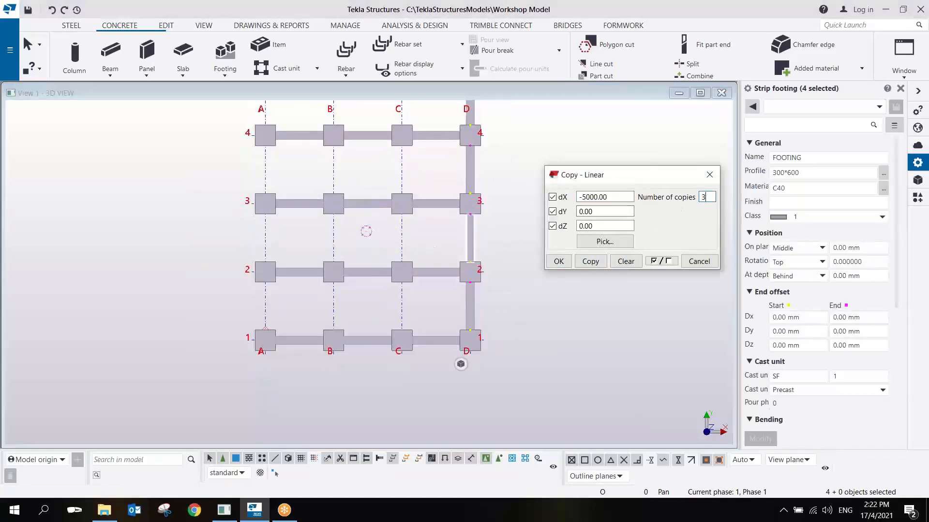
left_click(591, 263)
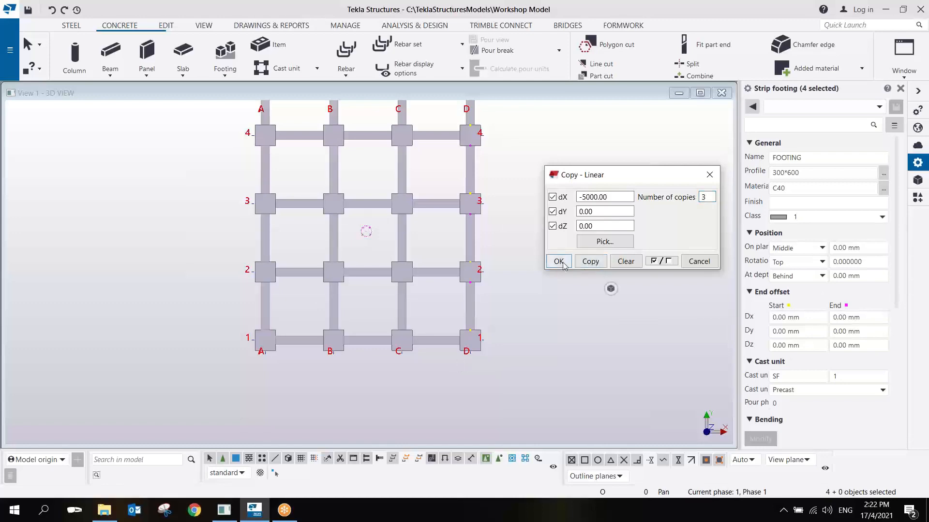
left_click(562, 263)
right_click(489, 189)
left_click(505, 196)
Examine the grid of pad and strip footings in 3D, including the junctions between strips and pads
middle_click_drag(461, 225, 418, 108, "ctrl")
scroll(458, 196, "up", 7)
middle_click_drag(457, 196, 512, 260)
scroll(516, 234, "down", 2)
middle_click_drag(436, 238, 341, 218)
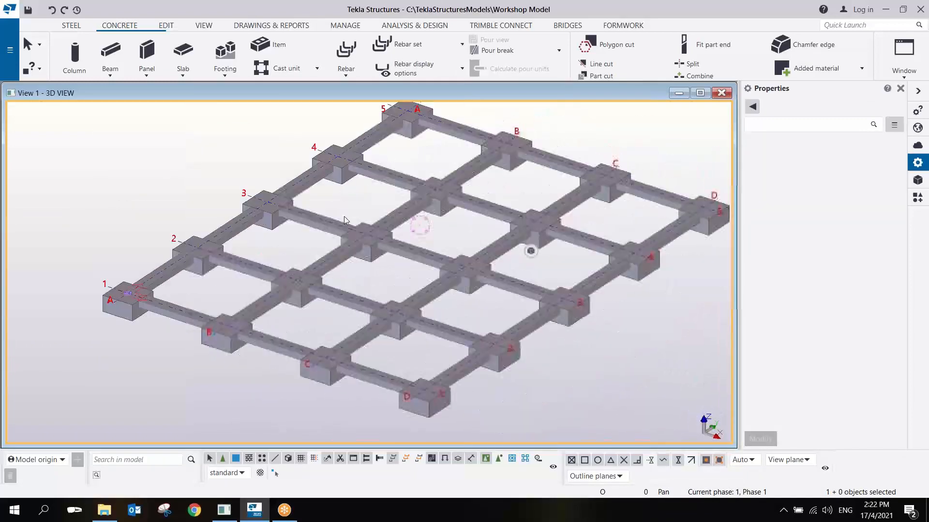
scroll(339, 213, "down", 3)
middle_click_drag(388, 235, 371, 256, "ctrl")
scroll(371, 256, "up", 3)
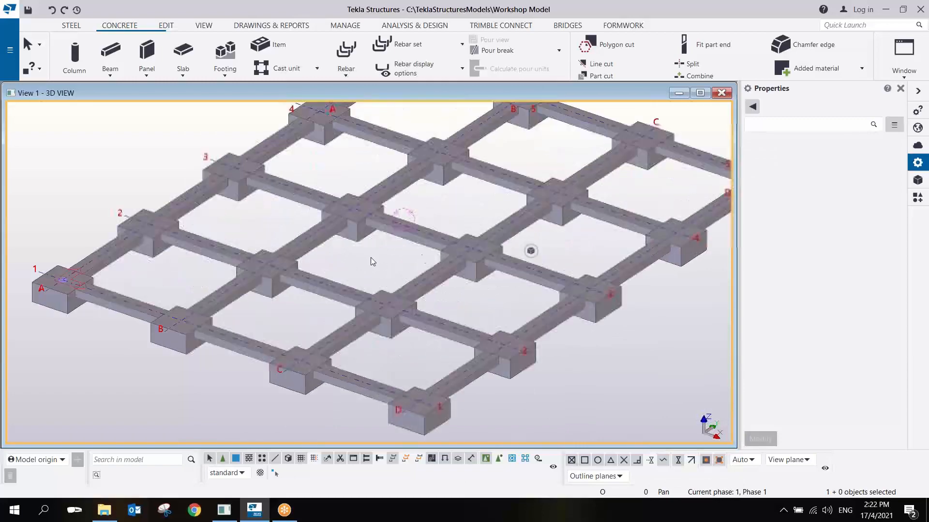
middle_click_drag(454, 307, 476, 370, "ctrl")
scroll(476, 309, "up", 3)
middle_click_drag(348, 328, 454, 325)
scroll(479, 320, "up", 2)
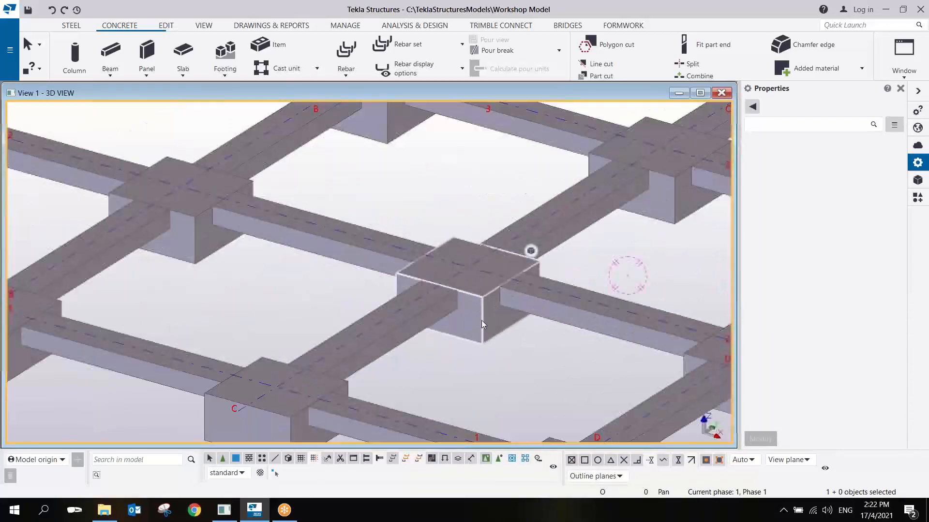
Inquire the part data of the pad footing at grid intersection C-2 and review its dimensions, weight, volume and coordinates
right_click(482, 320)
mouse_move(545, 218)
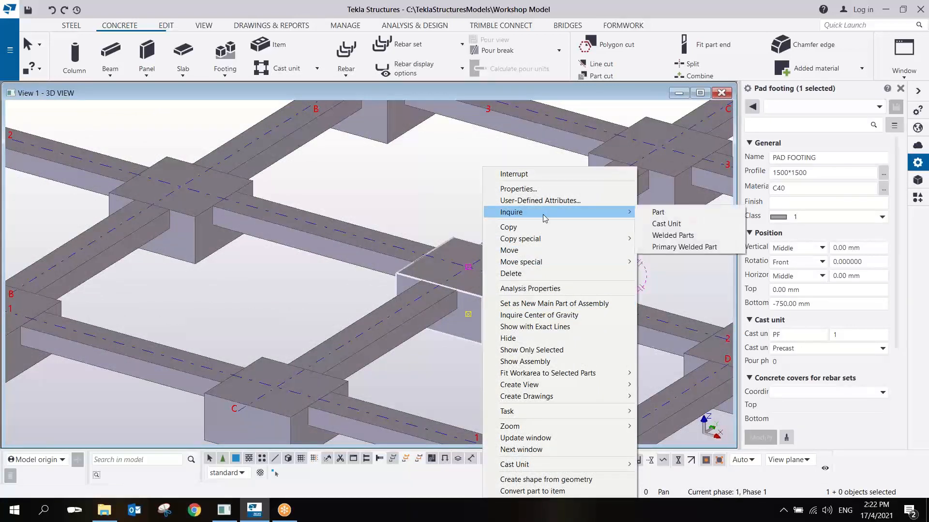
left_click(670, 213)
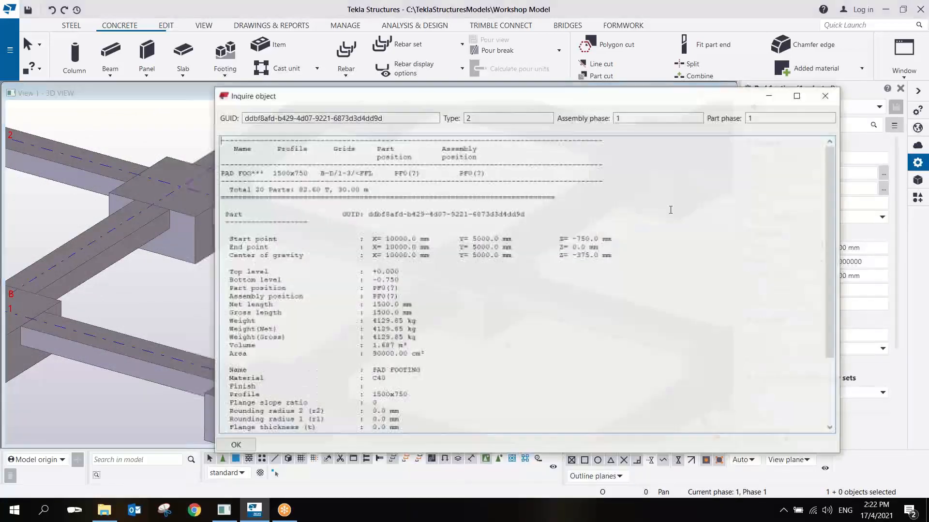
left_click_drag(478, 100, 326, 58)
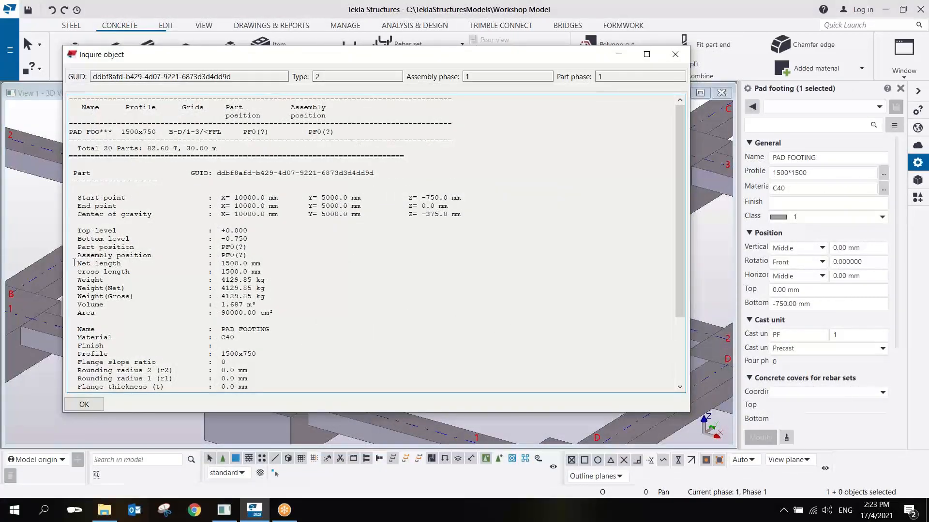
left_click_drag(74, 263, 293, 312)
scroll(290, 313, "down", 2)
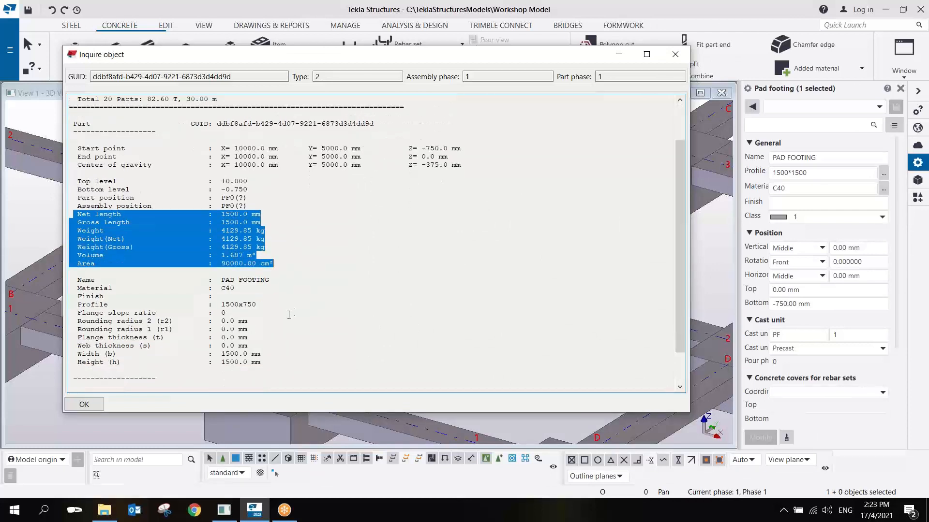
left_click_drag(274, 356, 68, 366)
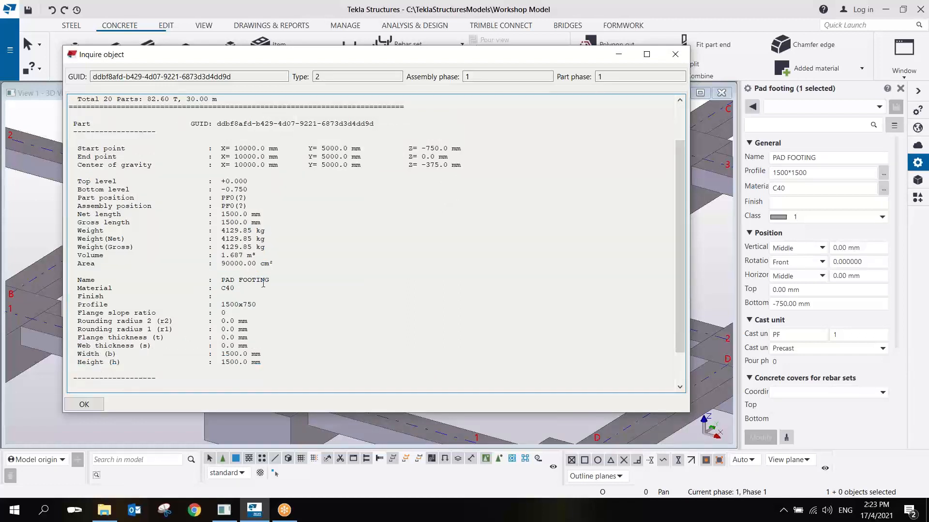
left_click_drag(274, 277, 73, 270)
left_click_drag(293, 306, 71, 152)
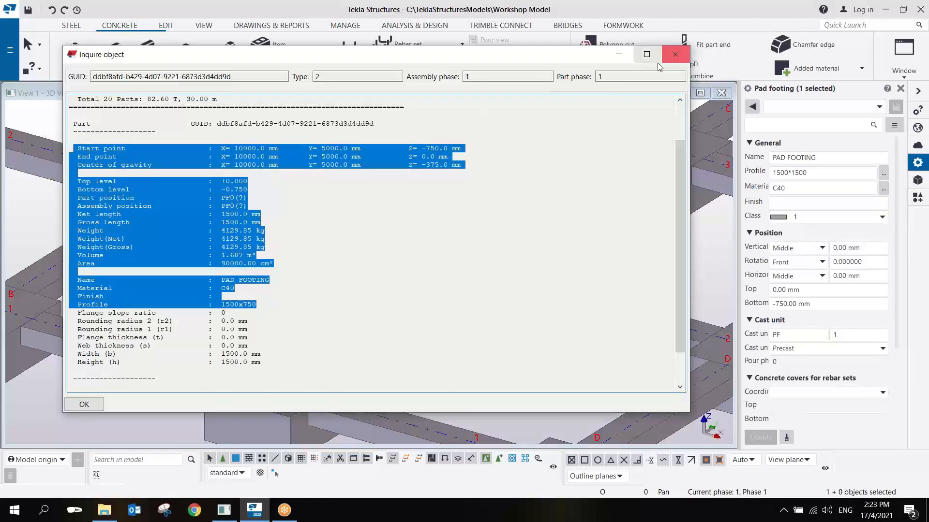
left_click(674, 54)
scroll(468, 232, "down", 3)
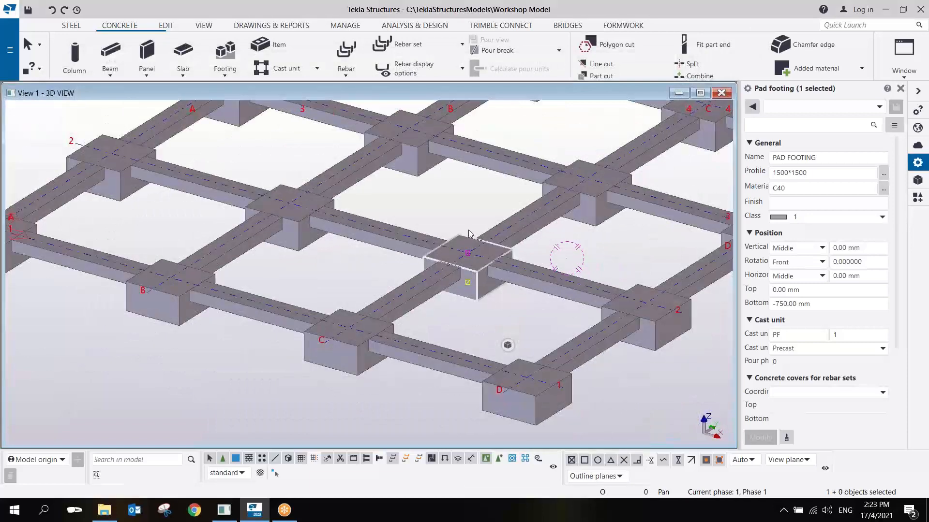
Select the strip footing on grid line C between lines 2 and 3 and examine the whole footing grid from above
left_click(719, 21)
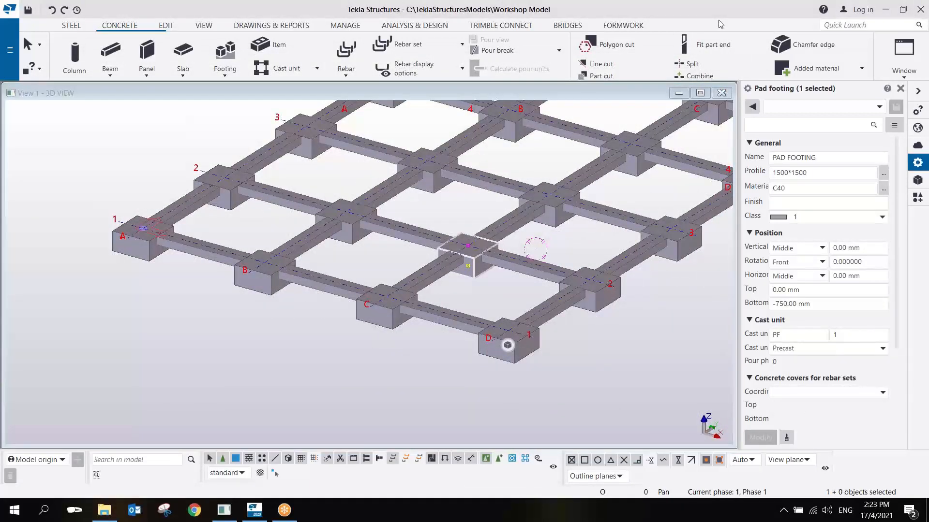
right_click(467, 249)
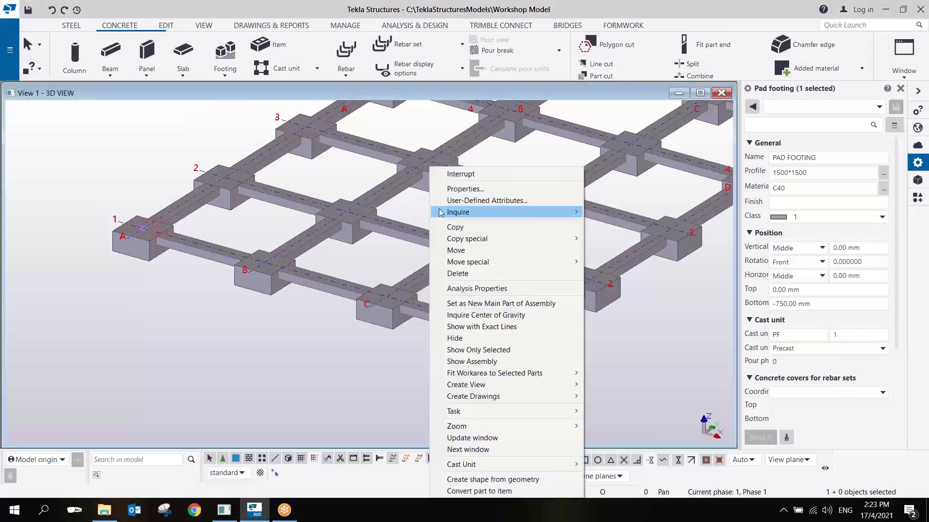
left_click(460, 173)
scroll(516, 233, "up", 3)
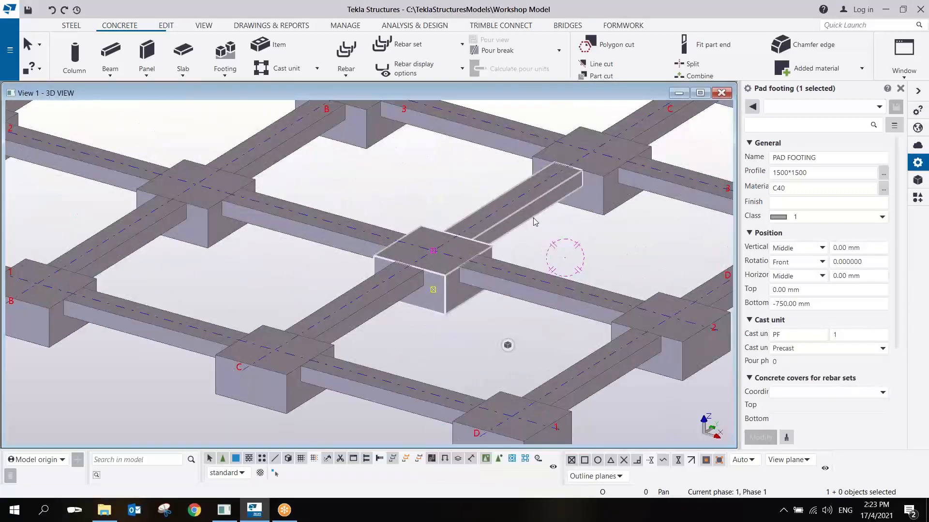
left_click(533, 219)
scroll(533, 222, "down", 5)
middle_click_drag(533, 222, 429, 229)
scroll(483, 245, "up", 2)
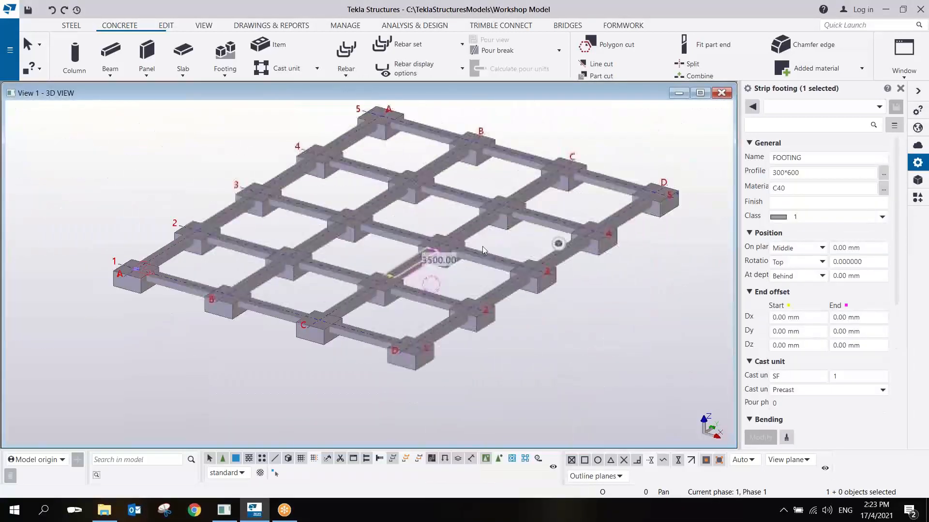
middle_click_drag(482, 246, 460, 372, "ctrl")
scroll(462, 371, "up", 1)
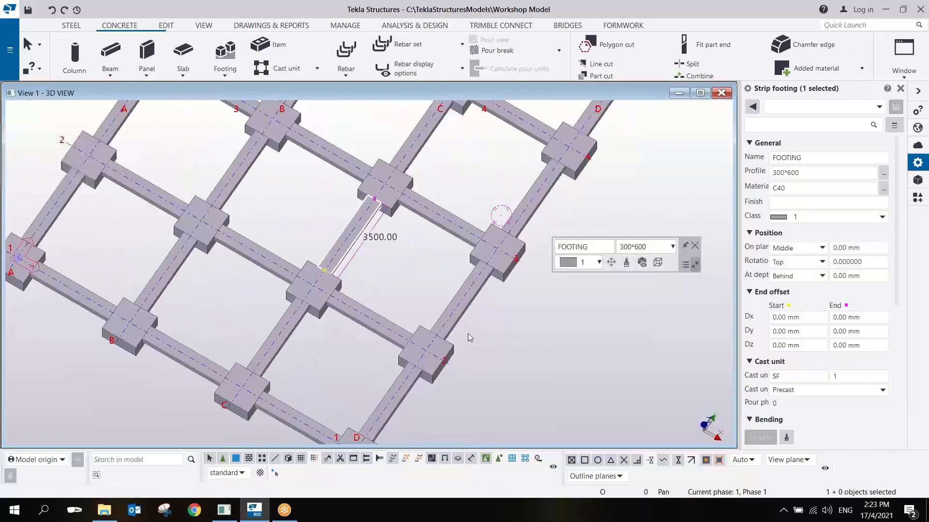
scroll(468, 333, "down", 2)
scroll(486, 321, "down", 2)
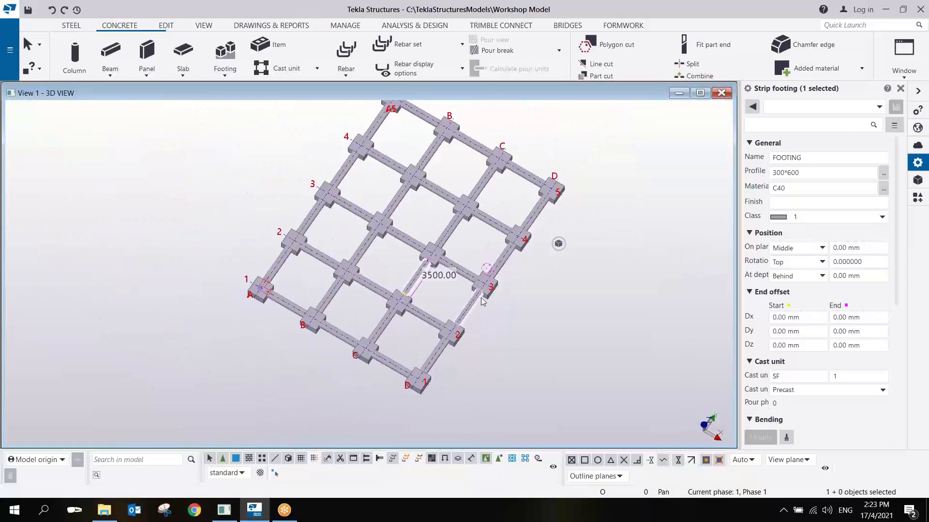
scroll(413, 400, "up", 2)
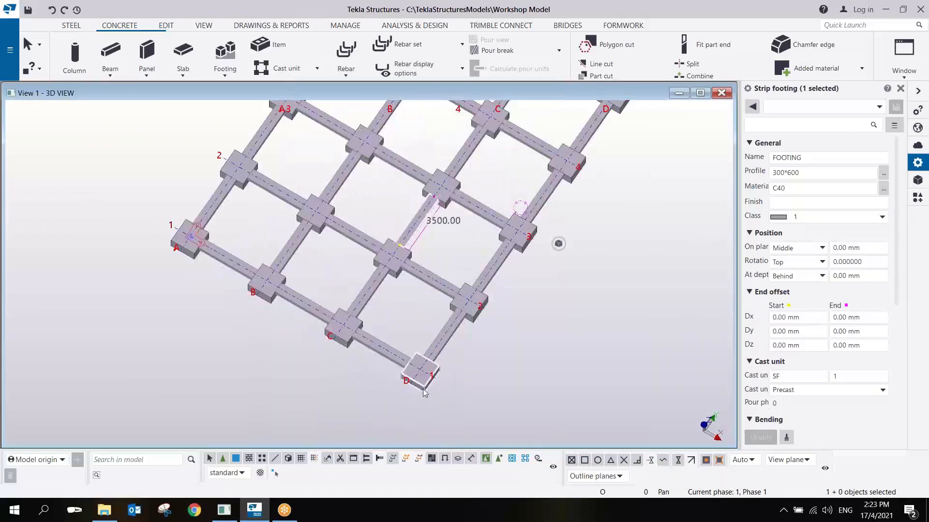
Check the custom inquiry volume of the four pad footings on grid line 1, and of those pads together with their strips
middle_click_drag(387, 372, 498, 310, "ctrl")
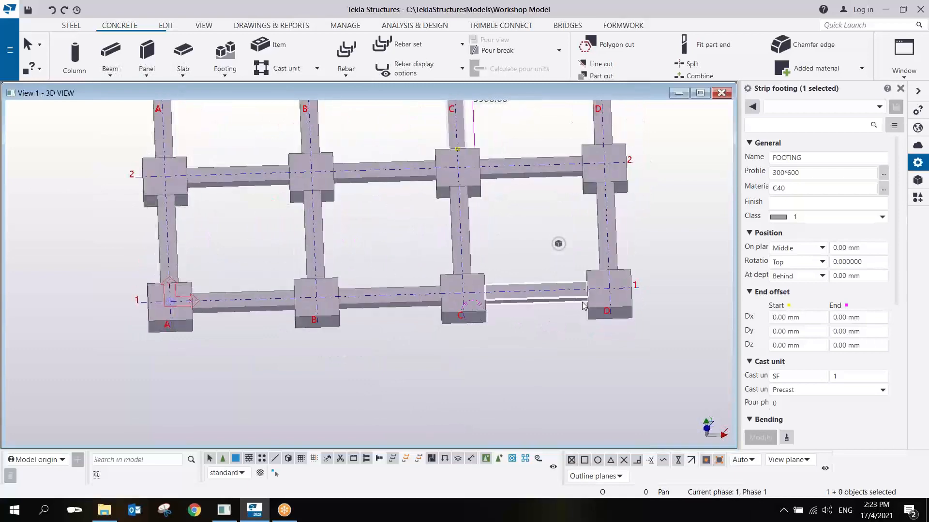
left_click(627, 304)
left_click(477, 310, "ctrl")
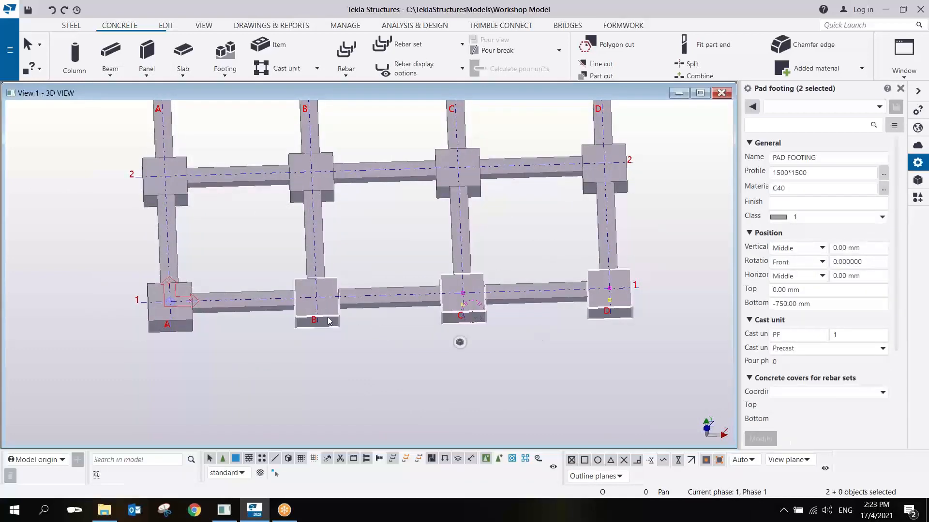
left_click(190, 325, "ctrl")
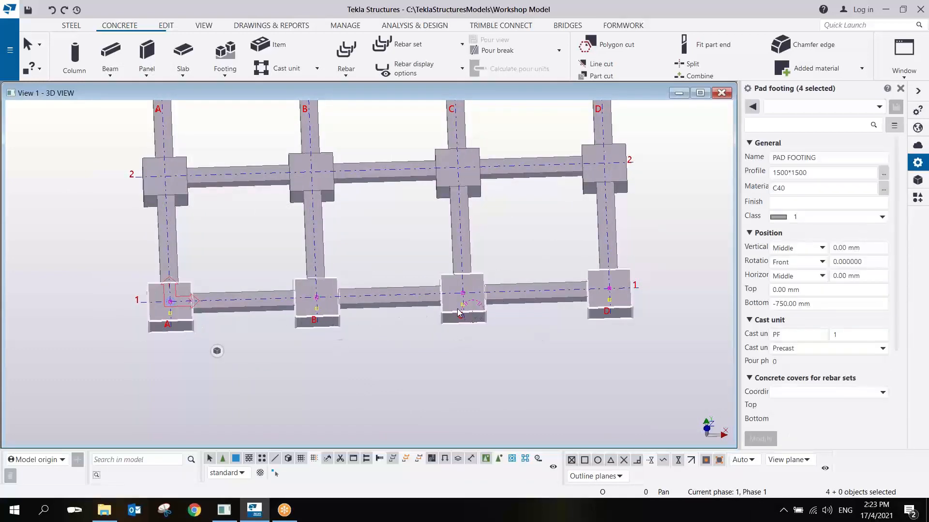
left_click(919, 112)
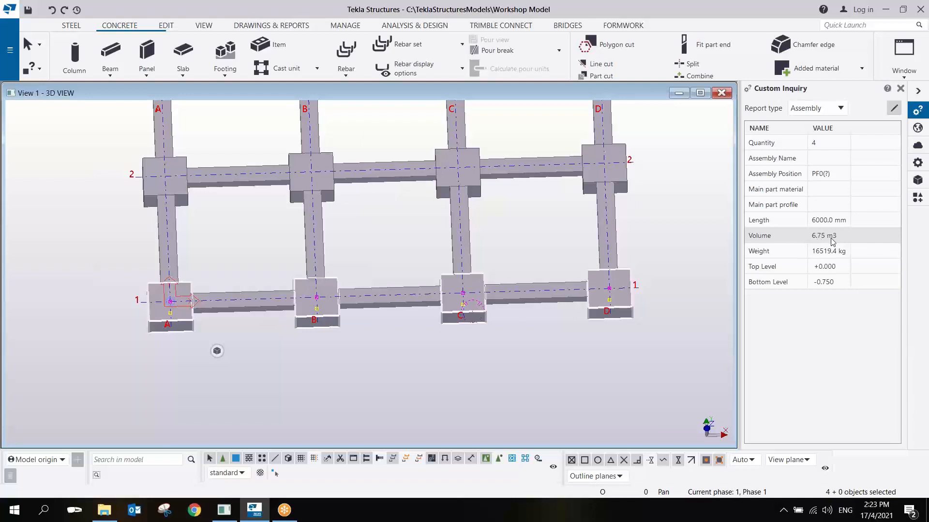
left_click_drag(108, 245, 693, 368)
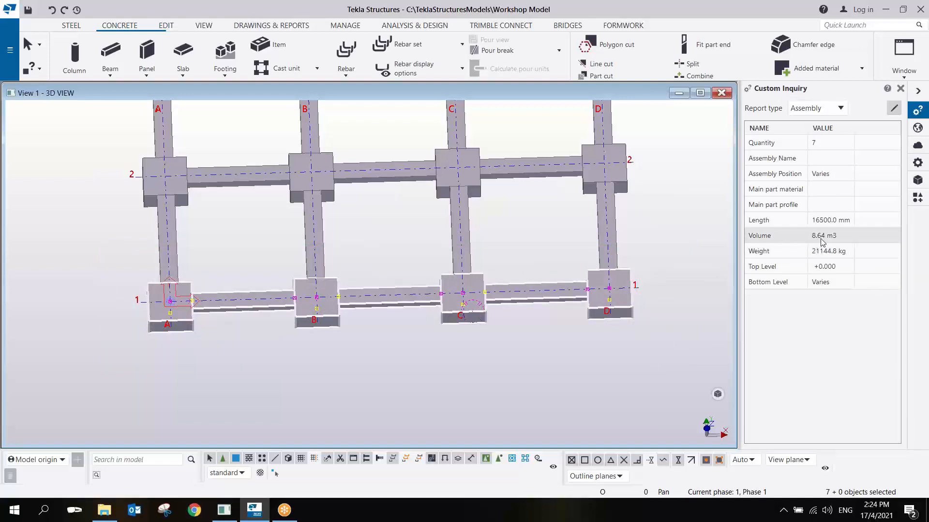
Inquire the pad footing at D-1 and the entire grid of pad and strip footings for their quantities
left_click(629, 303)
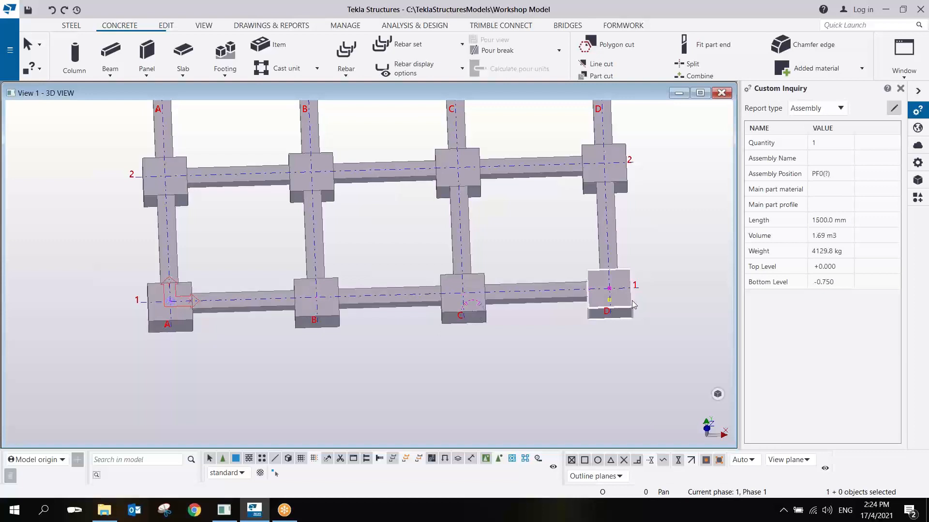
scroll(474, 327, "down", 3)
scroll(474, 327, "down", 2)
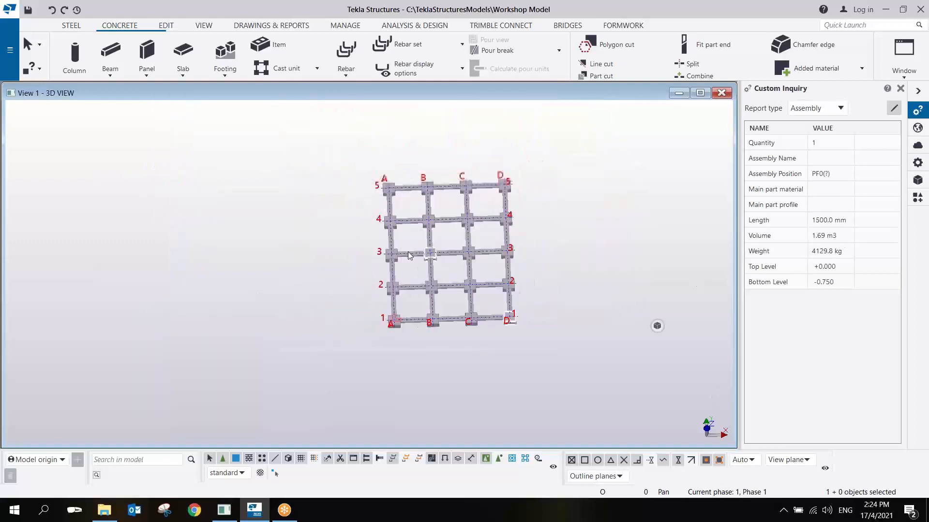
left_click_drag(340, 160, 556, 346)
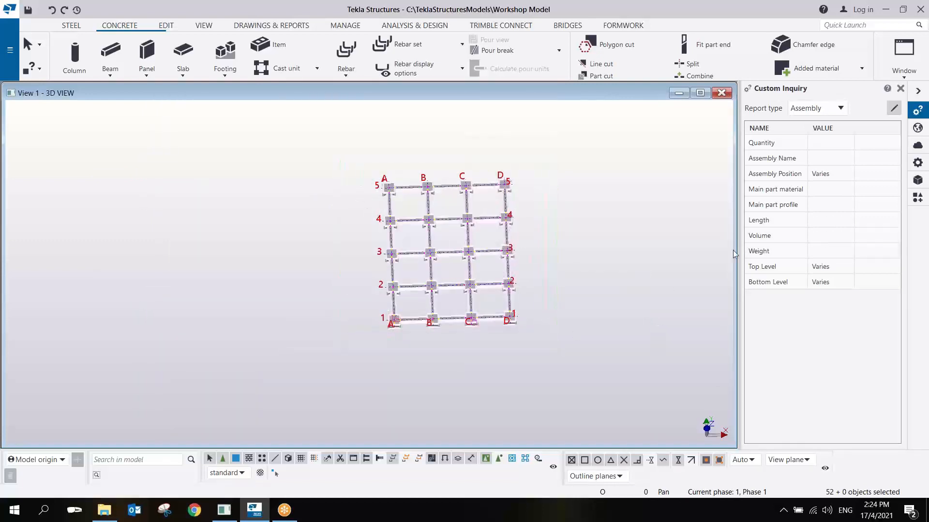
scroll(566, 277, "up", 3)
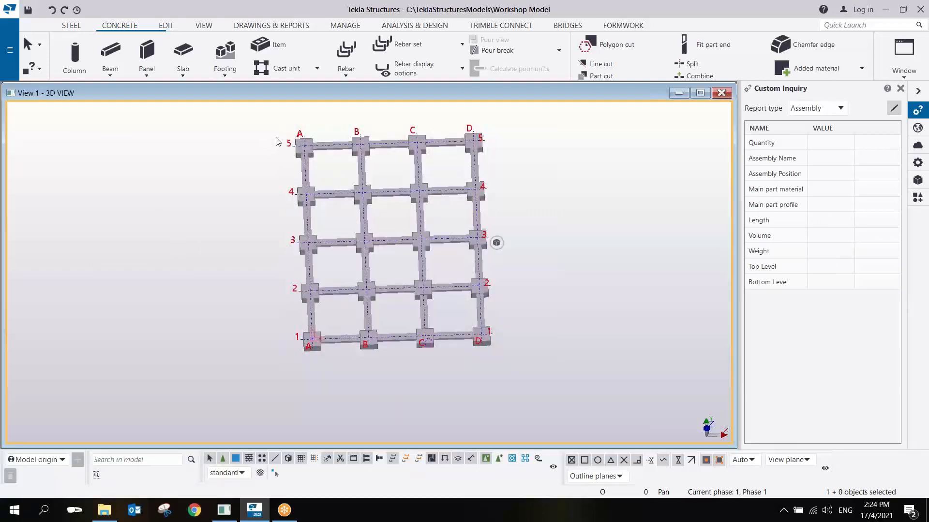
scroll(291, 150, "up", 2)
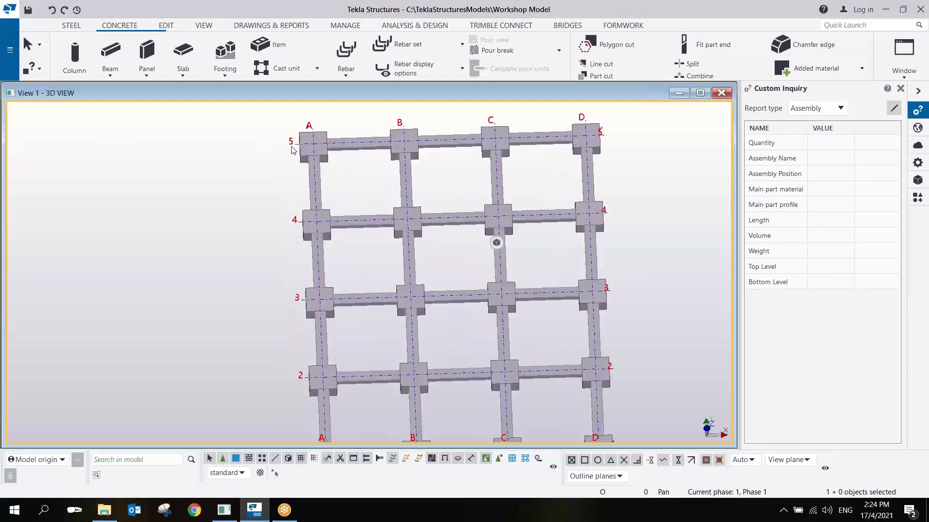
scroll(290, 143, "down", 3)
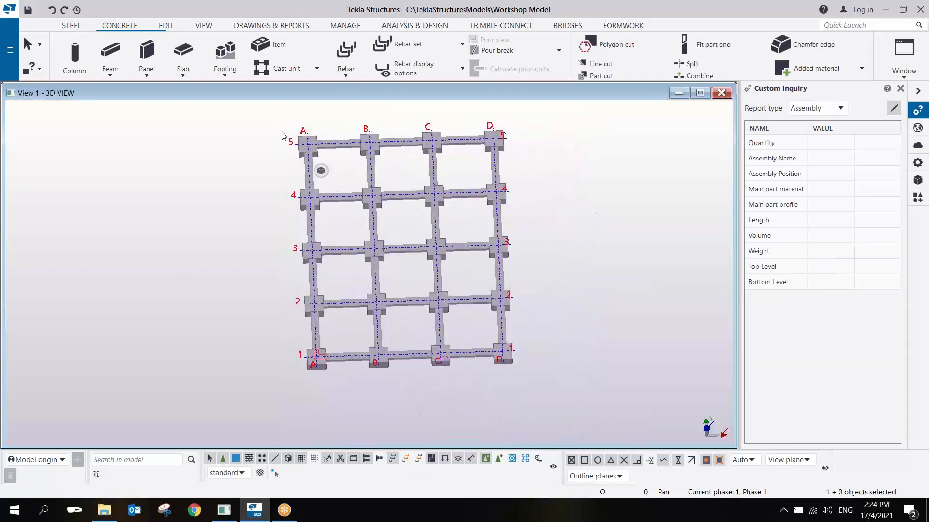
left_click_drag(263, 109, 575, 392)
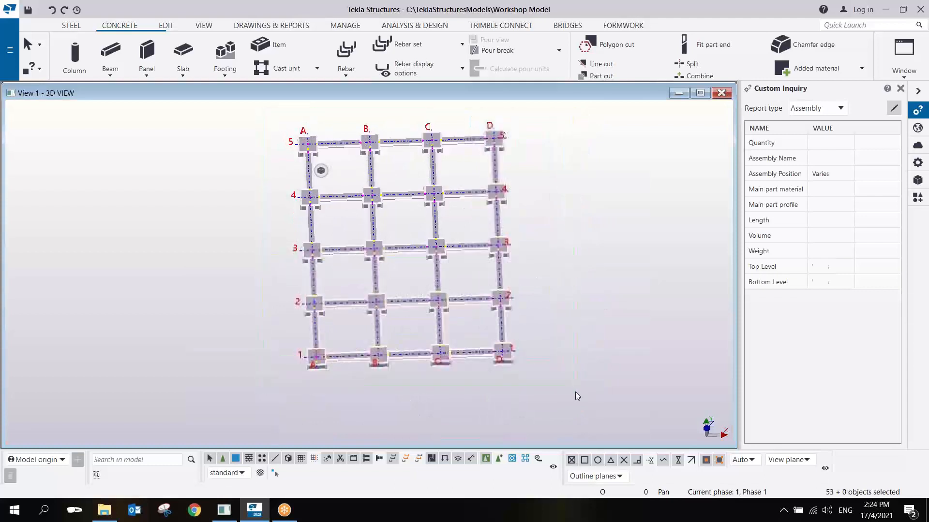
left_click(593, 338)
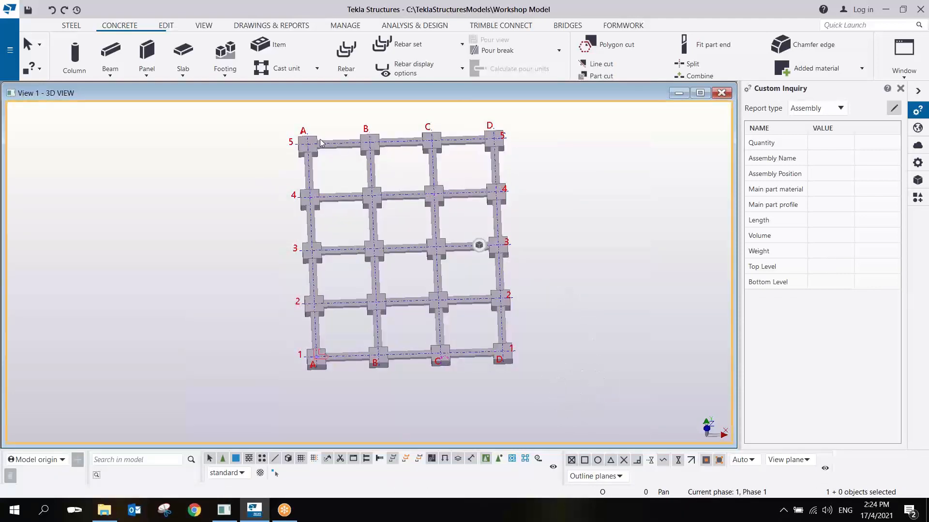
Check the custom inquiry values for the pad and strip footings along grid line 5 and along grid line 4
left_click_drag(327, 137, 560, 177)
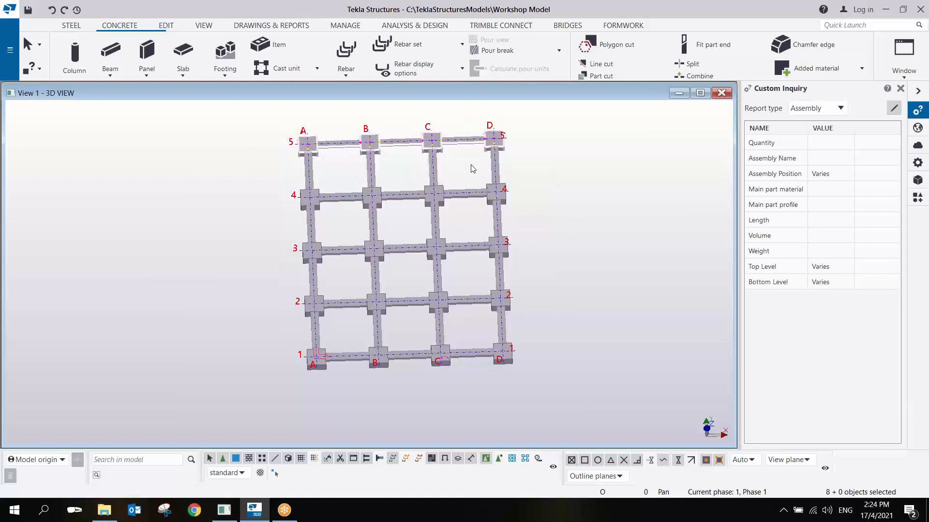
left_click(517, 245)
left_click_drag(267, 179, 592, 214)
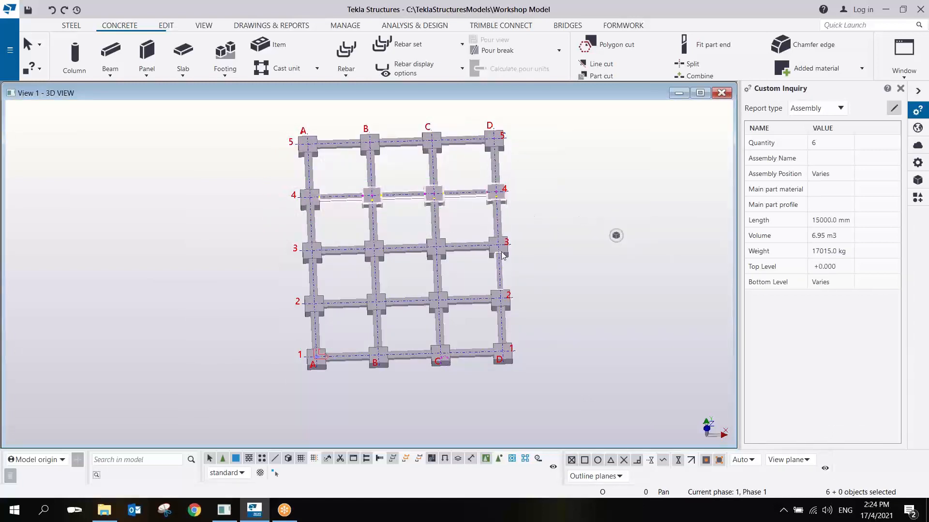
middle_click_drag(536, 211, 418, 262, "ctrl")
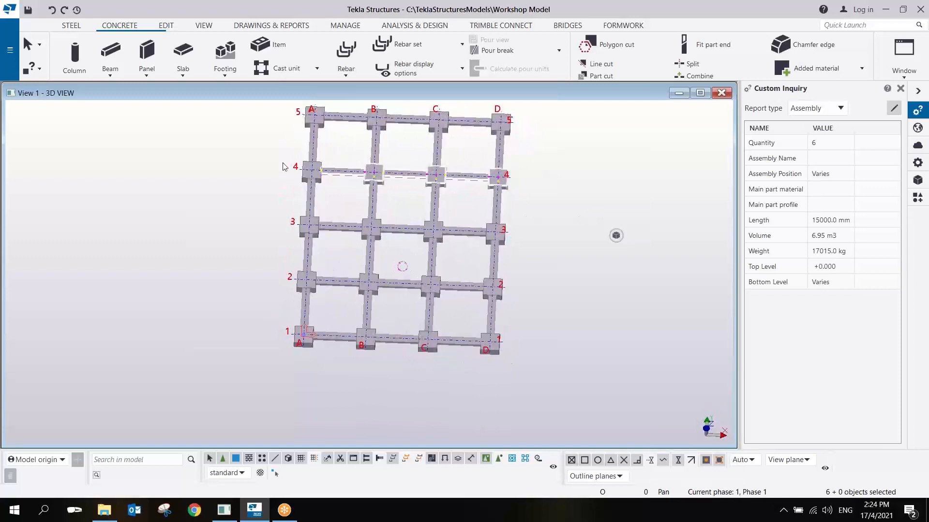
left_click_drag(258, 145, 555, 210)
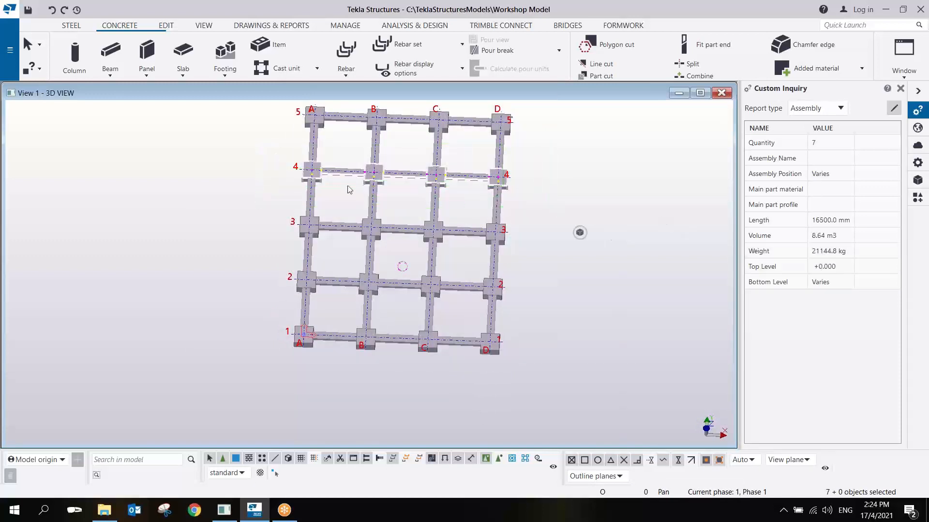
Add the footings along grid lines 3, 2, 1 and 5 to the selection, check their combined quantities, and clear the selection
left_click_drag(262, 202, 557, 257, "shift")
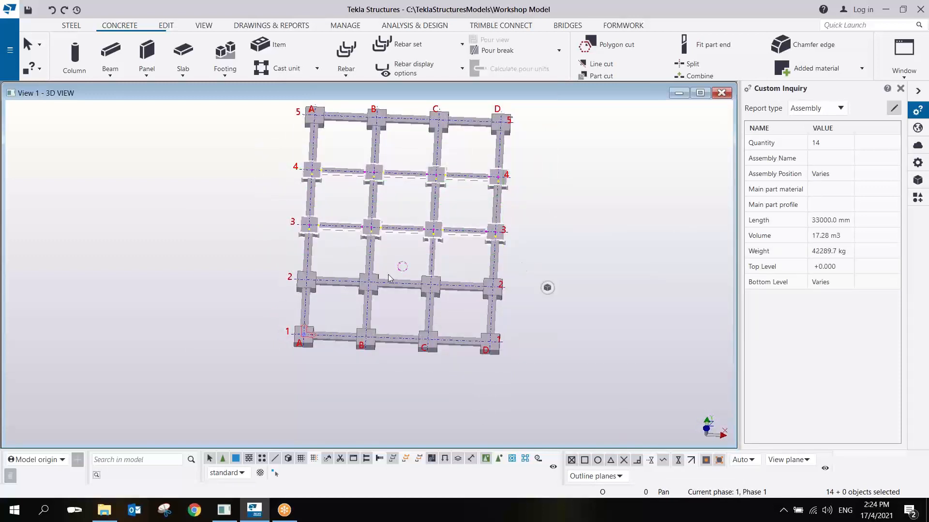
left_click_drag(276, 263, 530, 317, "shift")
left_click_drag(265, 304, 570, 386, "shift")
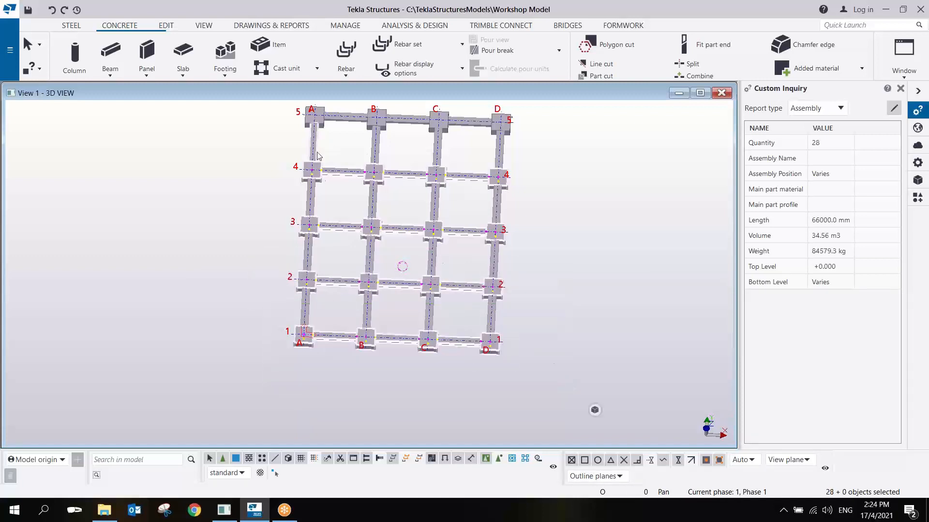
middle_click_drag(322, 161, 338, 216)
left_click_drag(292, 145, 576, 210, "shift")
scroll(515, 170, "up", 6)
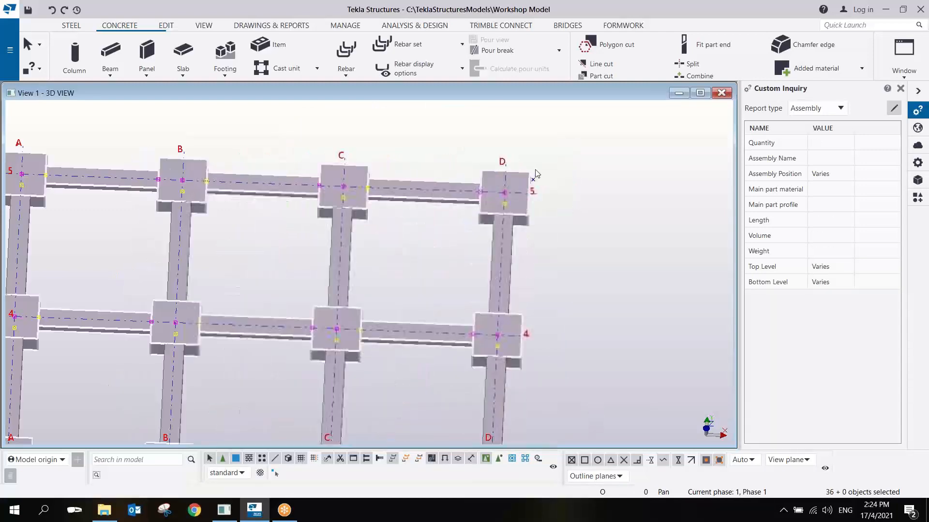
left_click(526, 187)
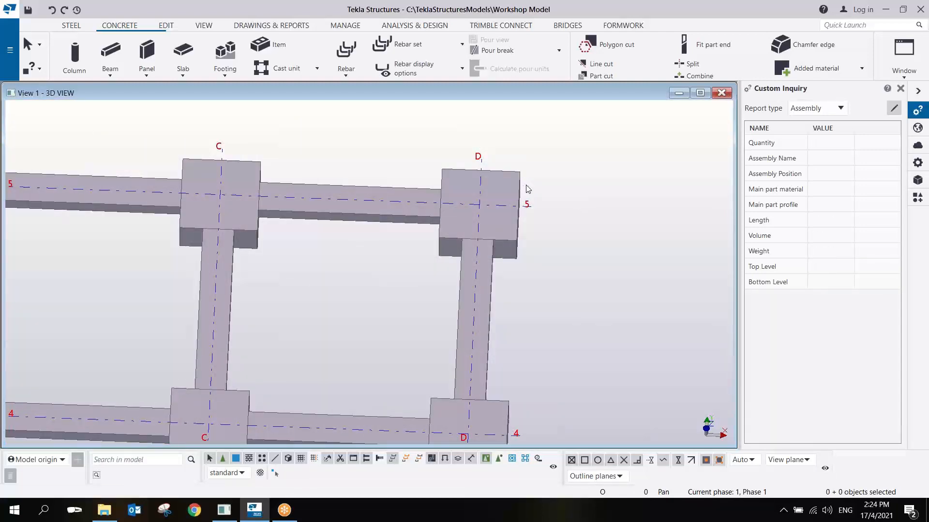
Select the entire grid of pad and strip footings, check its combined custom inquiry quantities, and clear the selection
scroll(535, 207, "down", 8)
left_click_drag(318, 181, 582, 418)
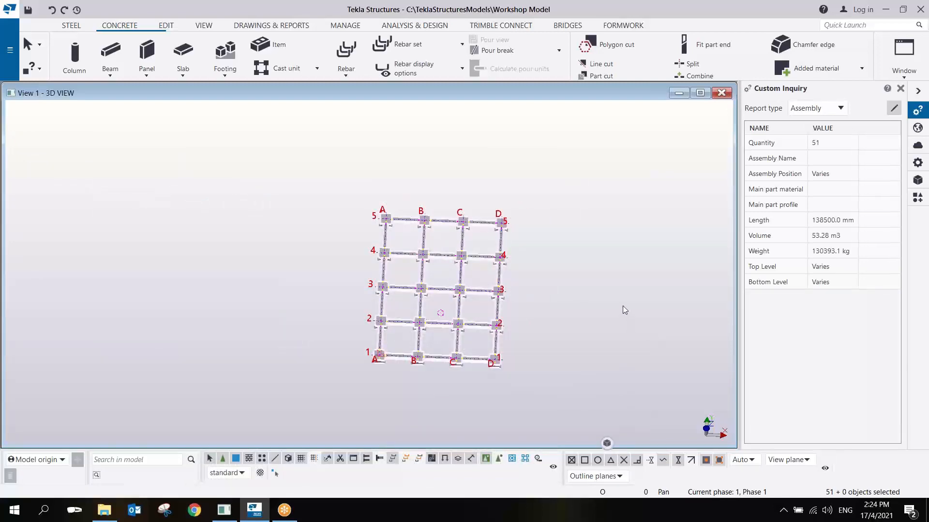
scroll(534, 275, "up", 4)
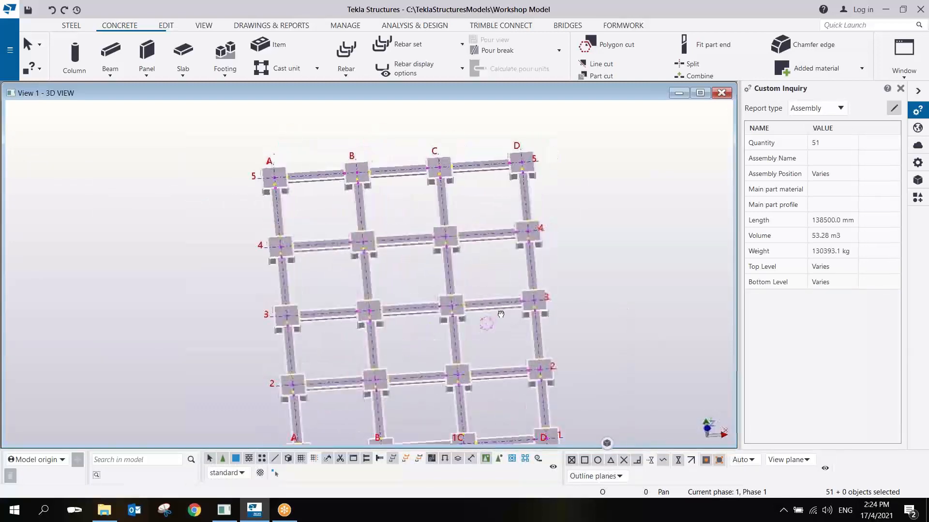
key("ctrl+p")
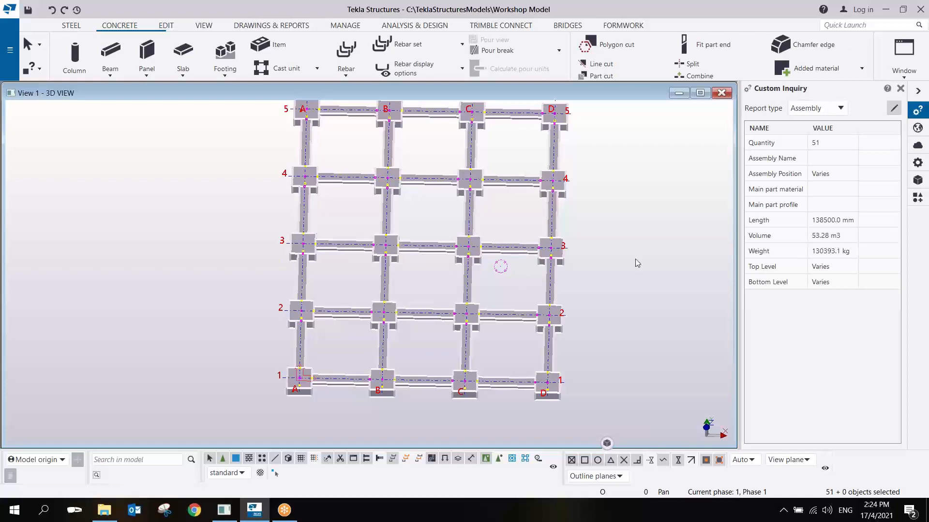
key("ctrl+p")
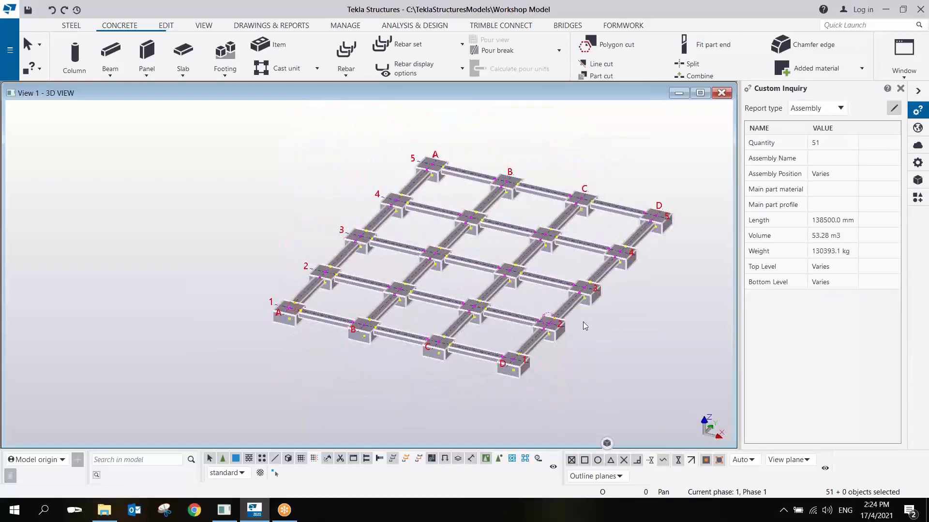
left_click(602, 331)
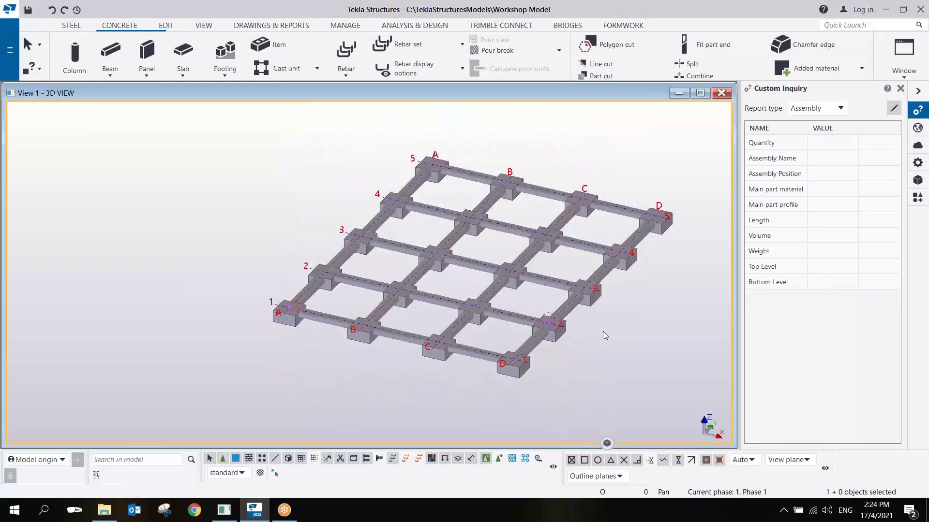
mouse_move(504, 319)
middle_mouse_down("ctrl")
mouse_move(533, 316)
mouse_move(520, 322)
middle_mouse_up("ctrl")
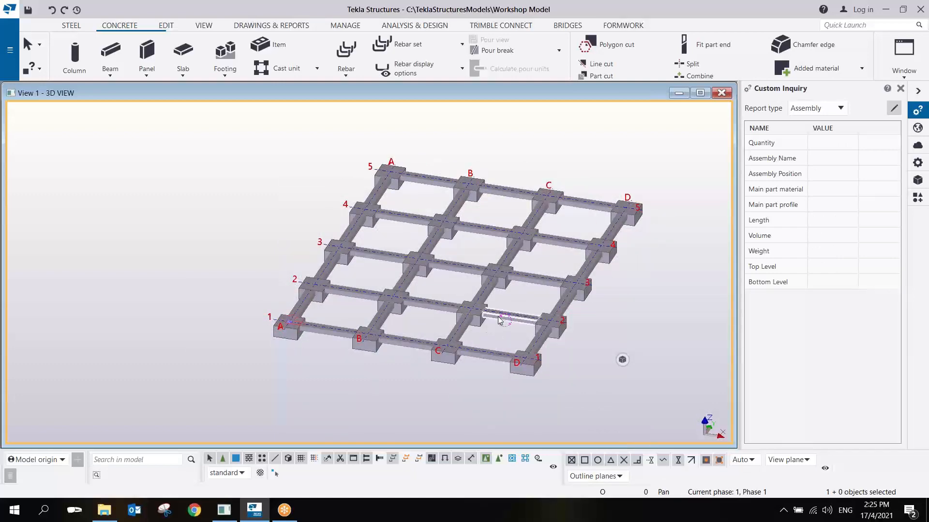
middle_click_drag(498, 318, 443, 312)
scroll(451, 320, "up", 7)
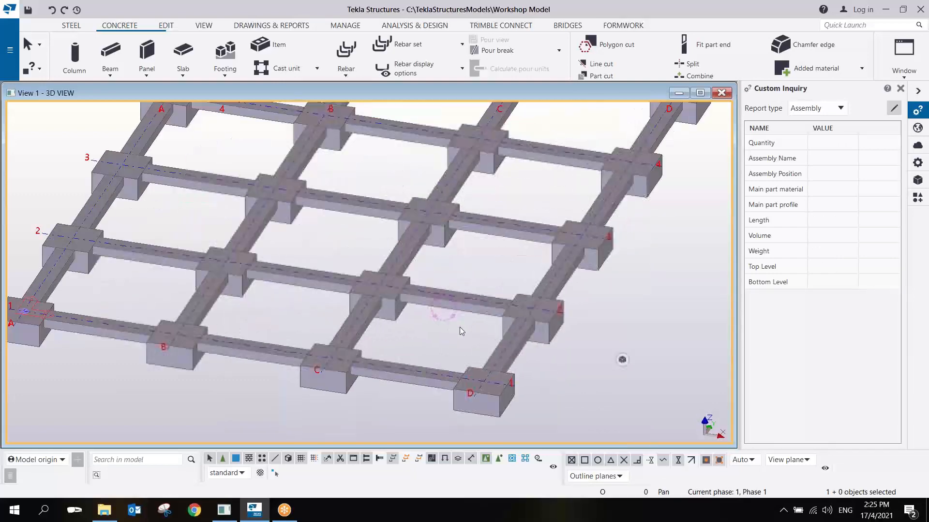
middle_click_drag(487, 334, 436, 330)
scroll(452, 320, "down", 4)
scroll(435, 329, "down", 3)
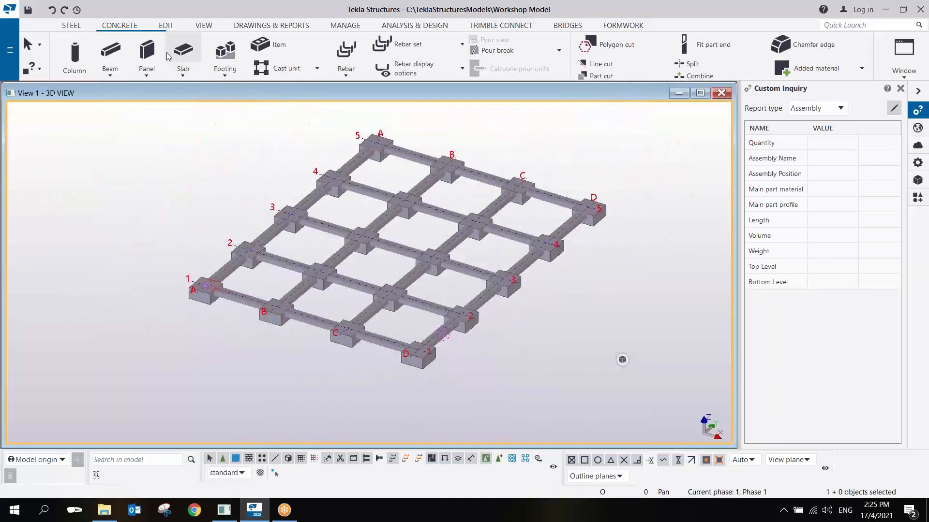
Start a concrete column with class 12 and a top level of 3000 mm
left_click(75, 56)
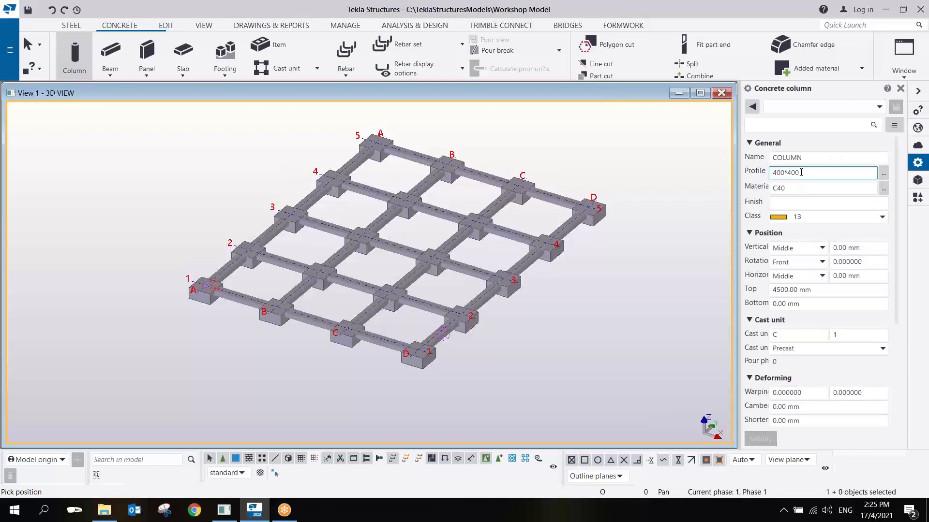
left_click_drag(801, 172, 774, 175)
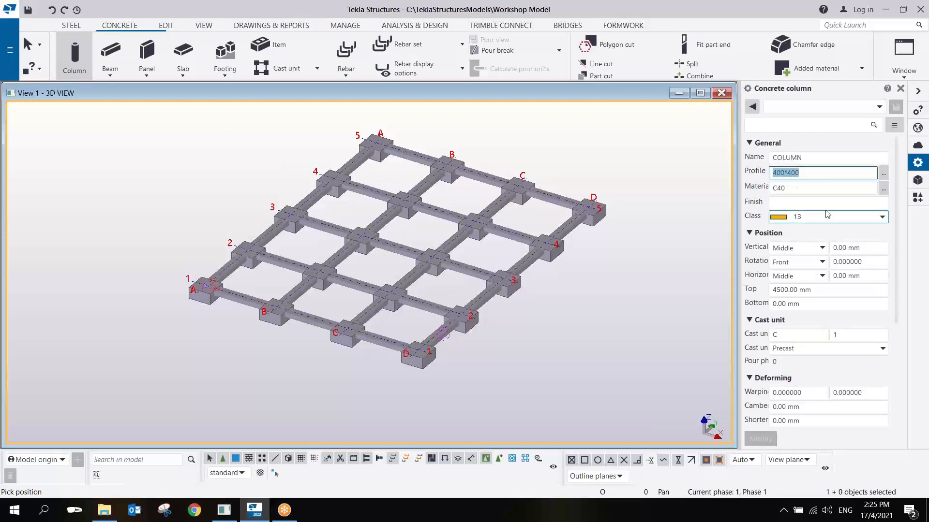
left_click(885, 219)
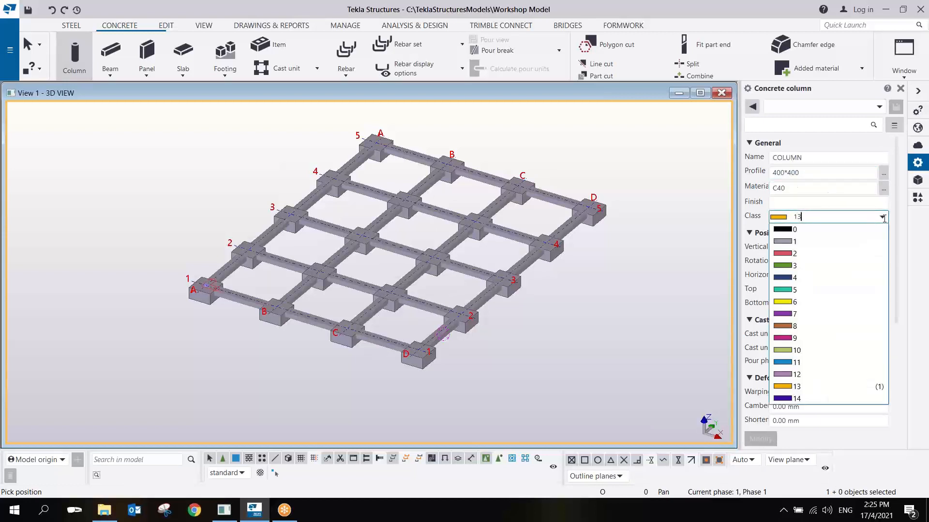
left_click(797, 376)
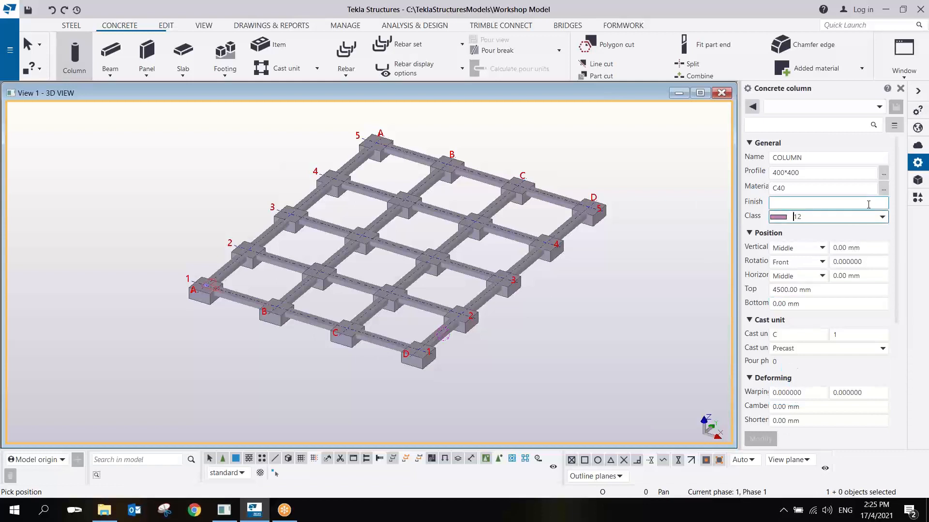
left_click_drag(823, 289, 721, 301)
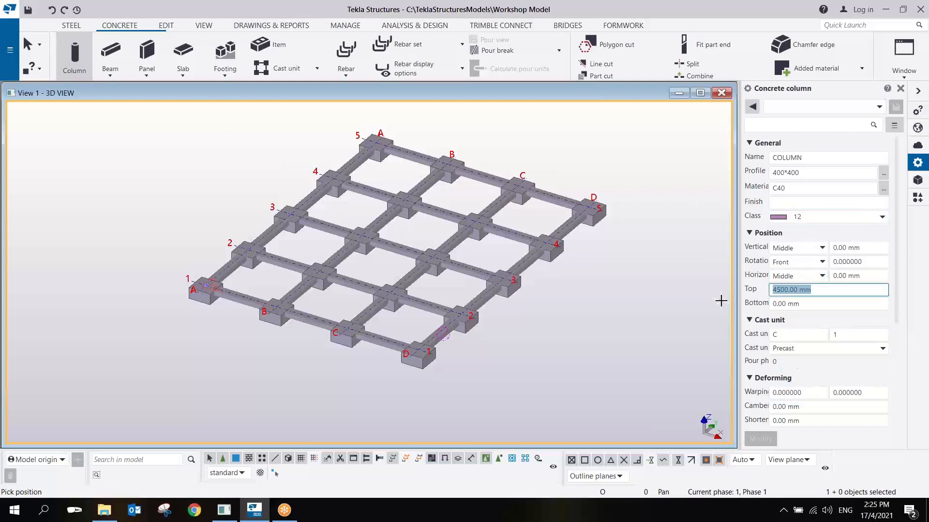
type("3")
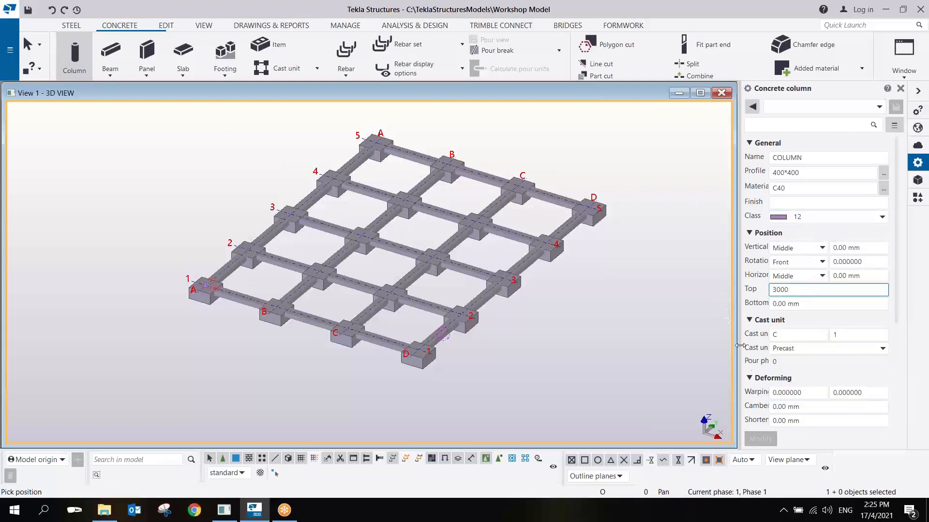
type("000")
left_click(787, 305)
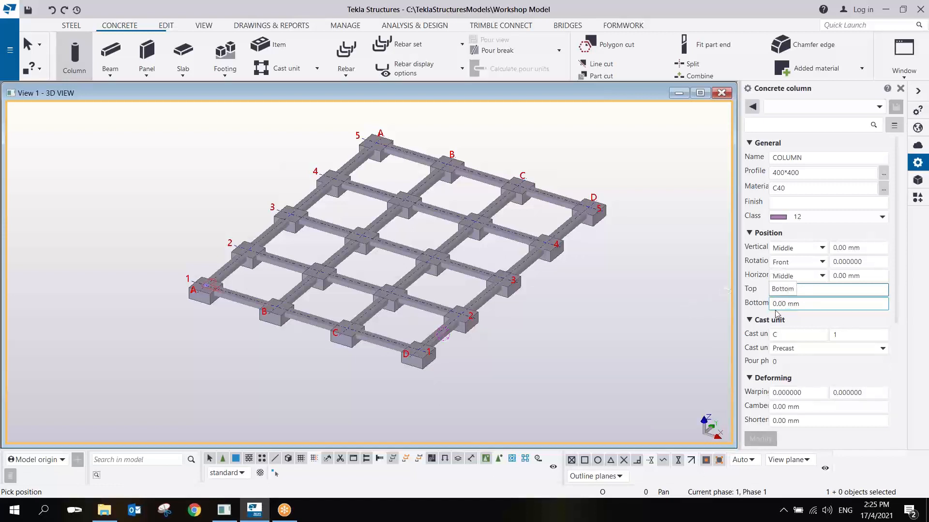
left_click(773, 290)
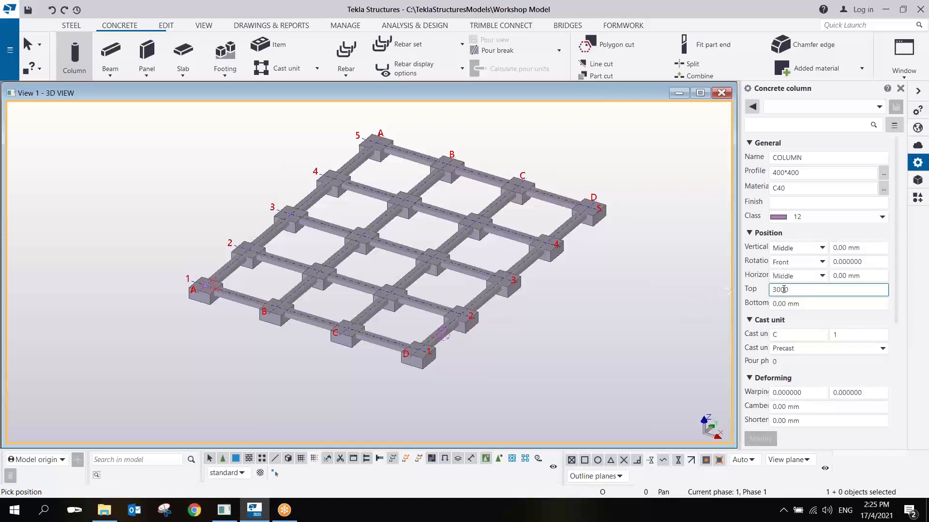
Place columns on the four pad footings of grid line 1, at D-1, C-1, B-1 and A-1
scroll(457, 337, "up", 5)
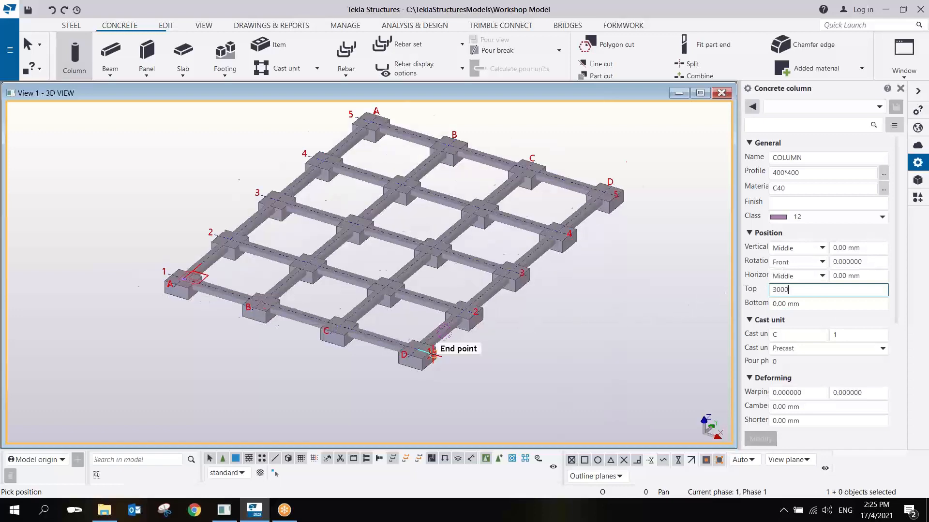
middle_click_drag(405, 344, 407, 322, "ctrl")
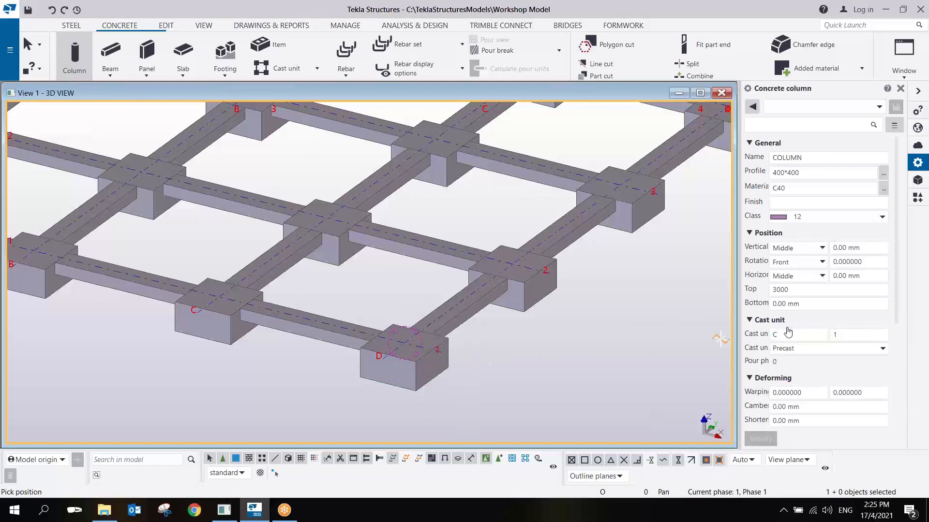
scroll(543, 337, "down", 2)
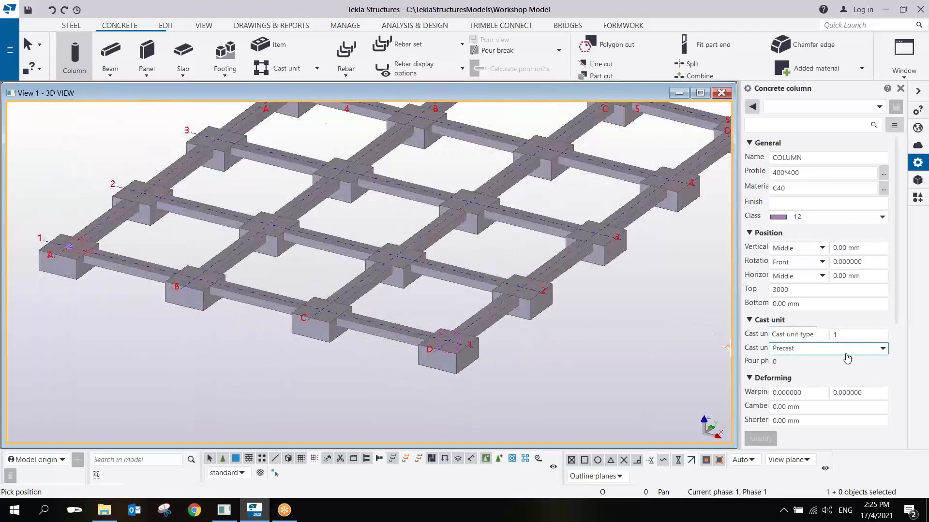
scroll(488, 336, "up", 2)
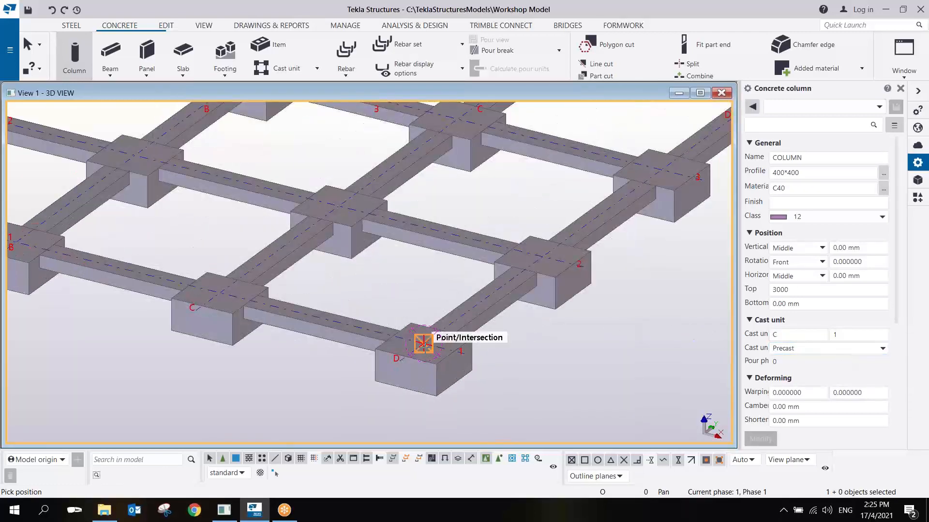
left_click(423, 343)
scroll(657, 353, "down", 3)
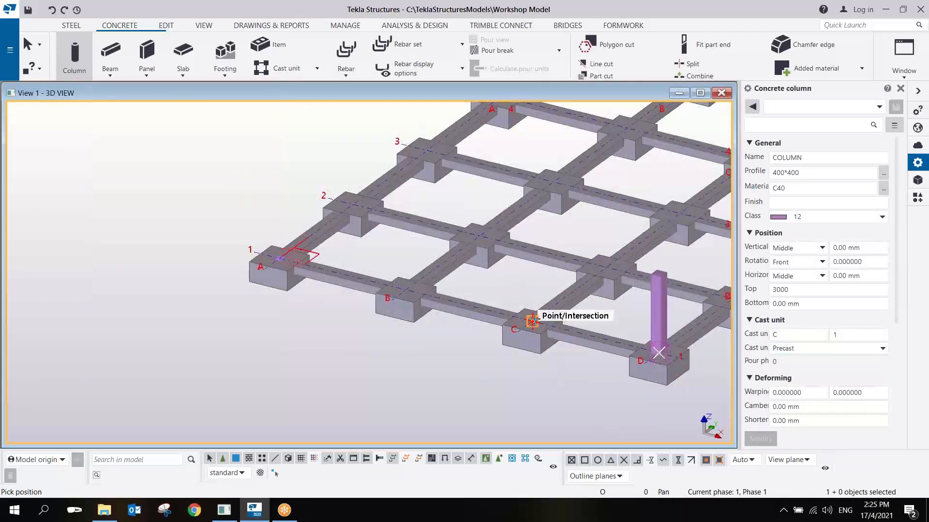
left_click(532, 321)
left_click(405, 289)
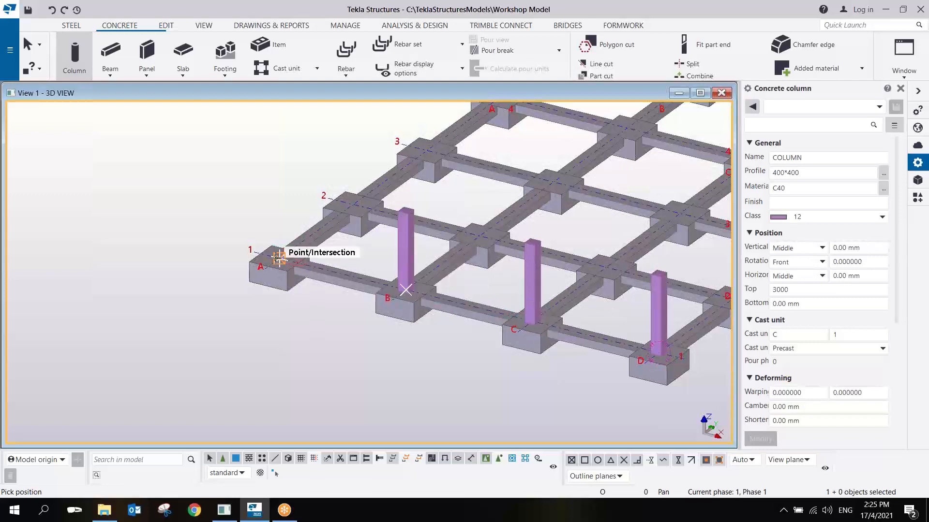
left_click(279, 259)
Place columns on the four pad footings of grid line 2, from A-2 to D-2, and end the column command
scroll(385, 307, "down", 3)
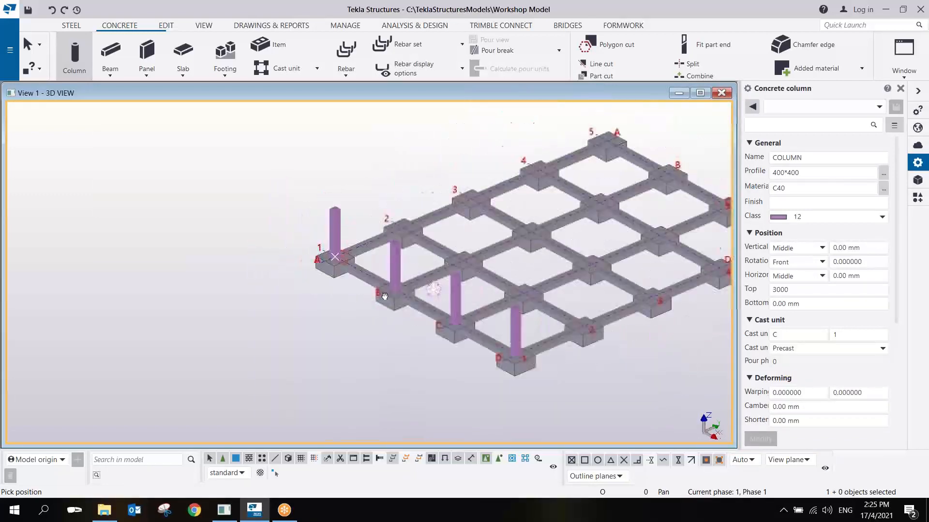
middle_click_drag(385, 296, 445, 310, "ctrl")
middle_click_drag(401, 315, 371, 313, "ctrl")
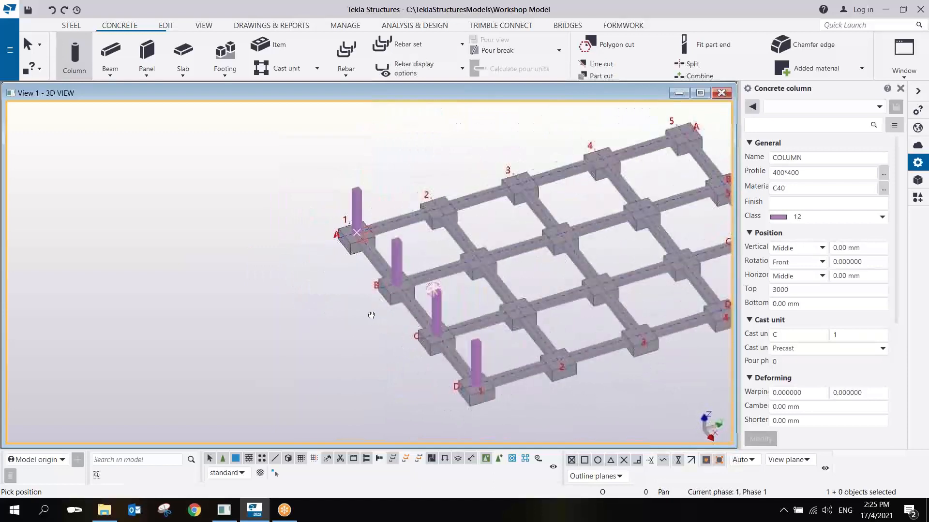
scroll(409, 202, "up", 2)
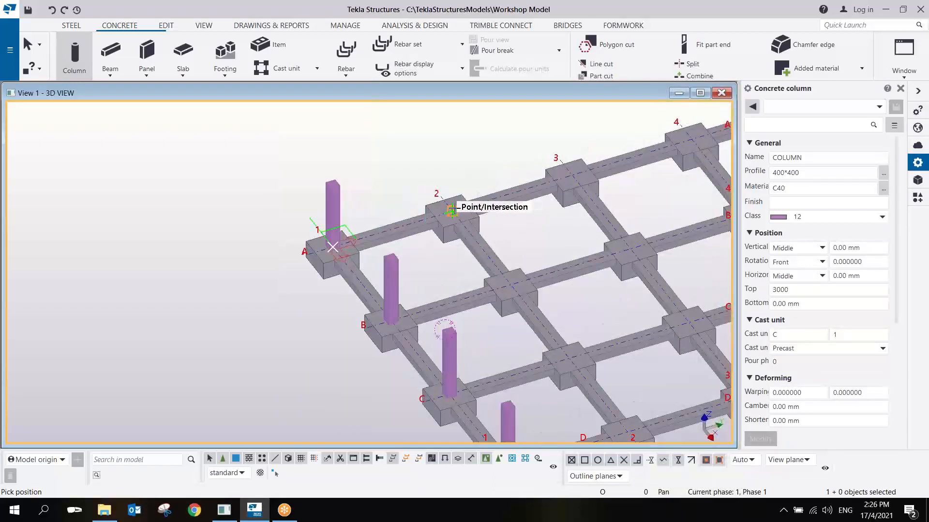
left_click(451, 209)
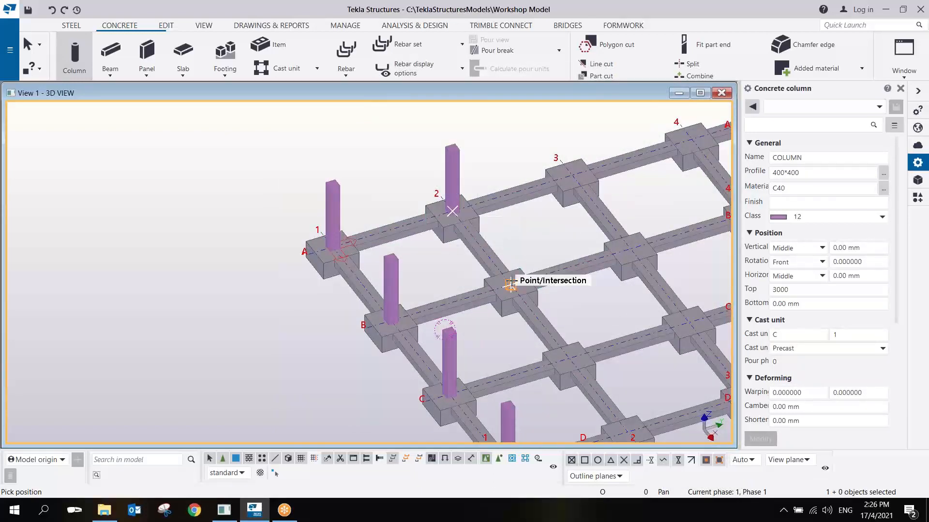
left_click(574, 357)
middle_click_drag(612, 391, 538, 233)
left_click(548, 352)
right_click(562, 291)
left_click(570, 297)
Copy the four columns on grid line 2 linearly to grid line 3, using dY 5000 and one copy
scroll(574, 306, "down", 2)
left_click_drag(536, 252, 535, 256)
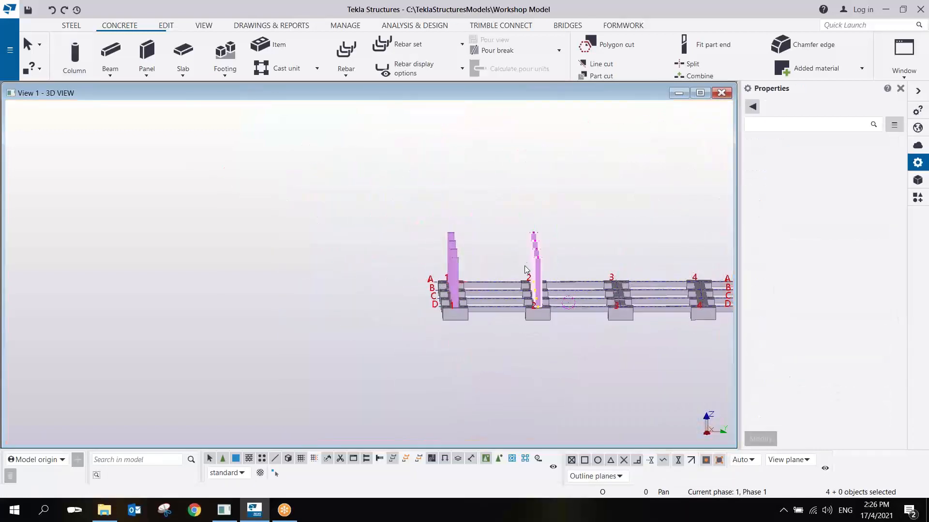
middle_click_drag(535, 255, 590, 224, "ctrl")
right_click(590, 223)
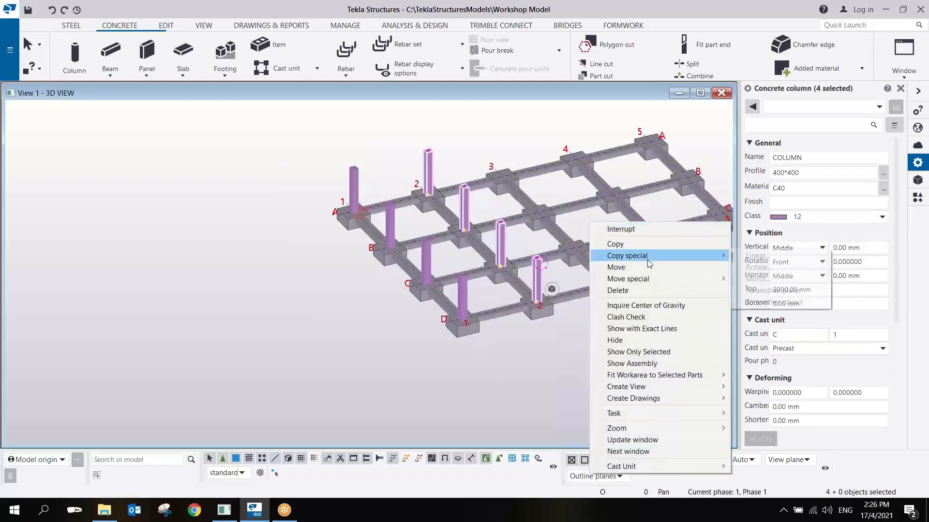
mouse_move(697, 256)
left_click(756, 257)
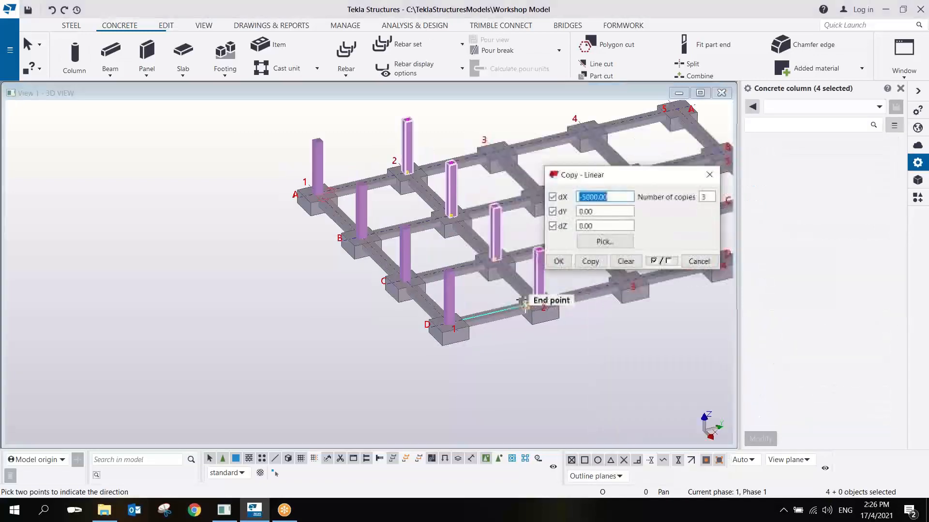
scroll(426, 324, "up", 6)
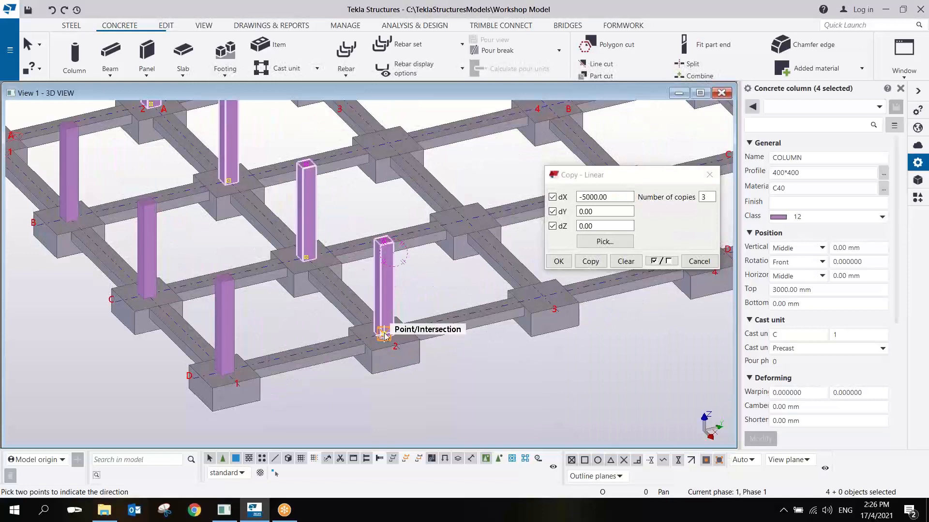
left_click(543, 296)
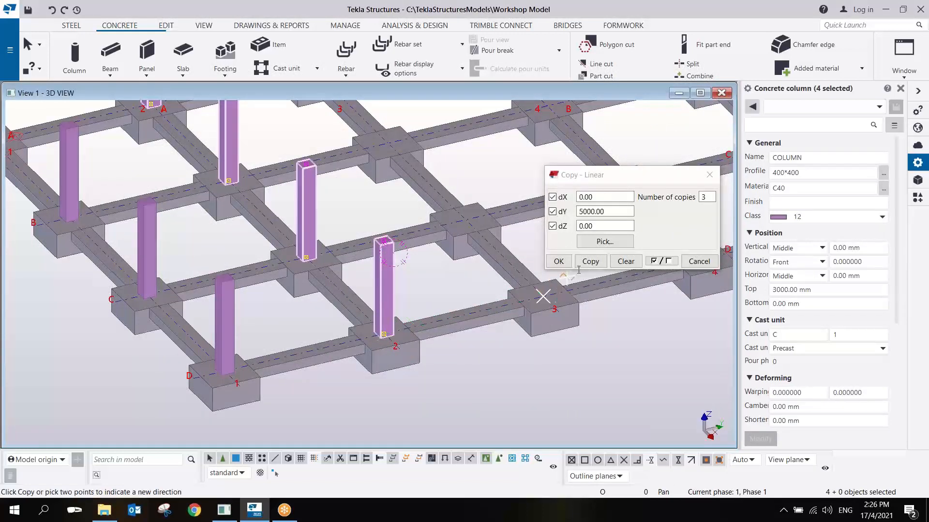
double_click(705, 195)
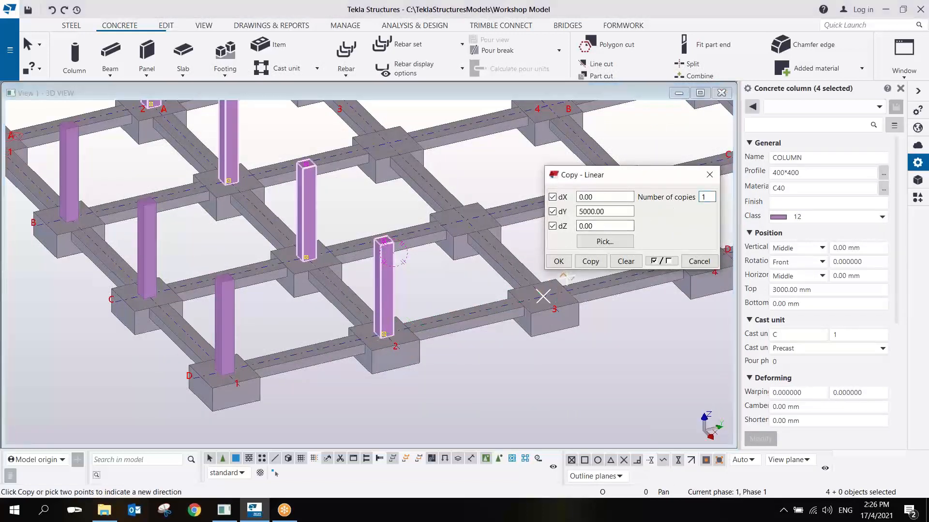
left_click(591, 261)
left_click(558, 261)
scroll(543, 242, "down", 5)
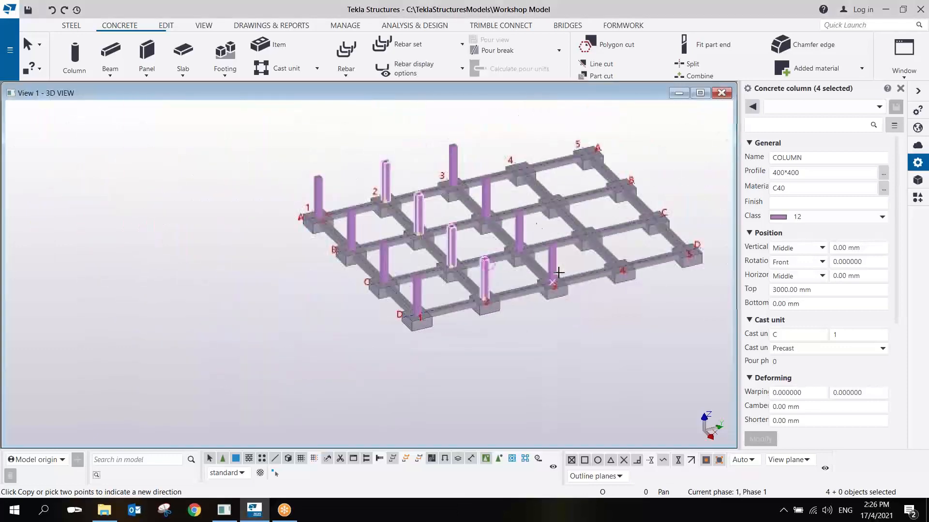
right_click(543, 206)
left_click(544, 206)
middle_click_drag(477, 248, 456, 253, "ctrl")
scroll(489, 288, "up", 3)
scroll(463, 249, "up", 3)
left_click(412, 208)
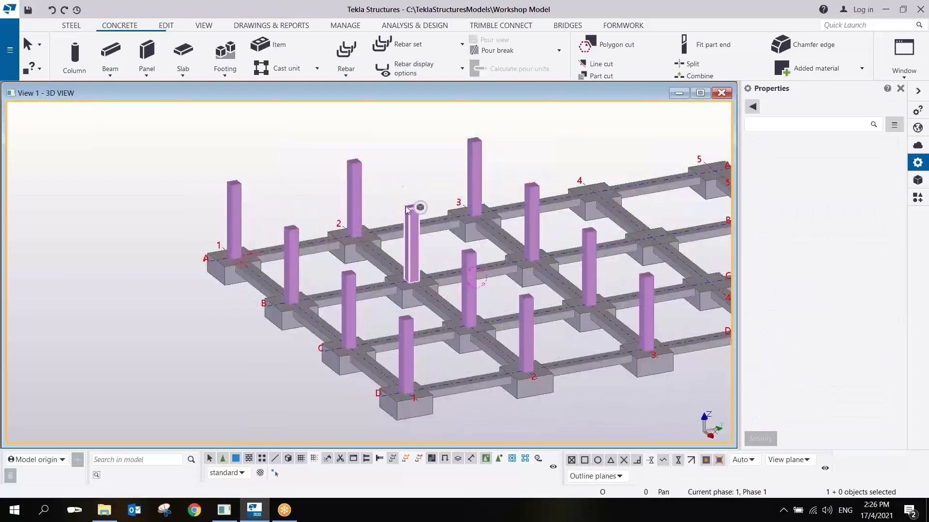
middle_click_drag(413, 209, 380, 216, "ctrl")
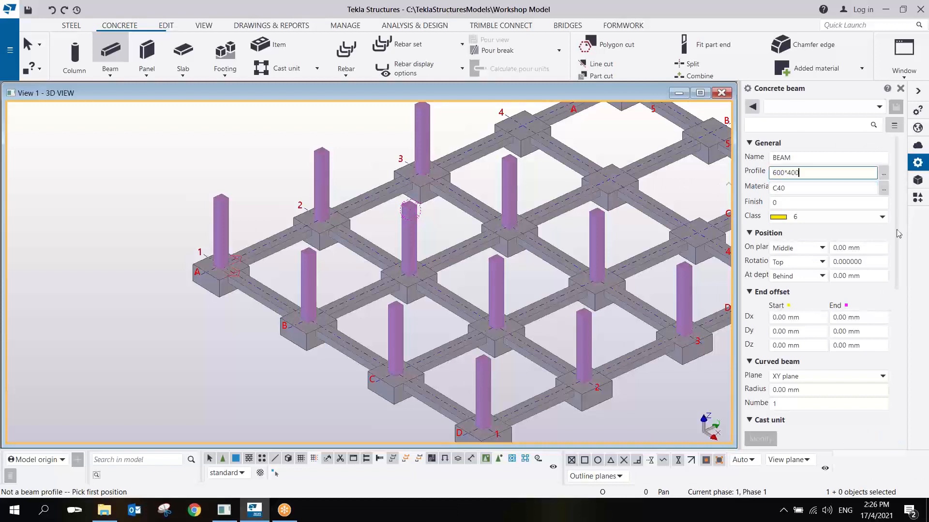
Set the concrete beam's class to 10 and place a beam between the column tops at D-1 and D-2
left_click(881, 221)
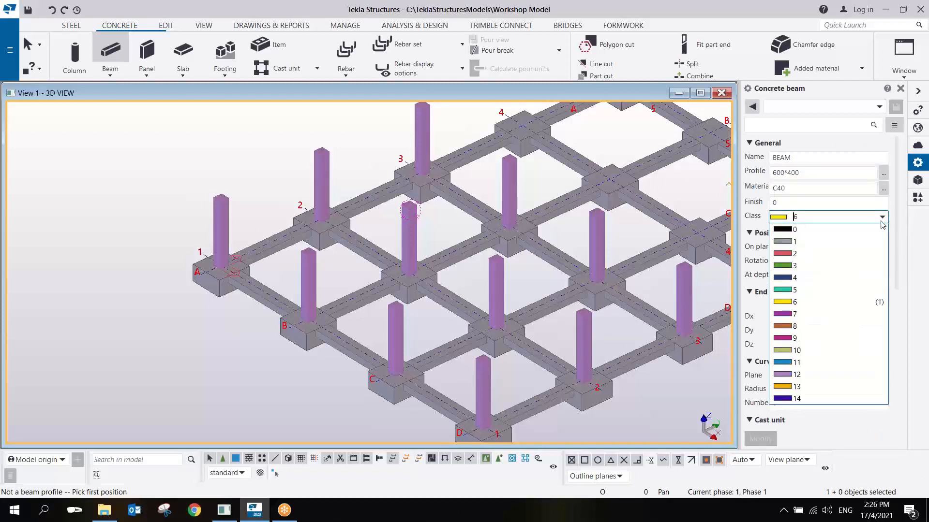
left_click(791, 351)
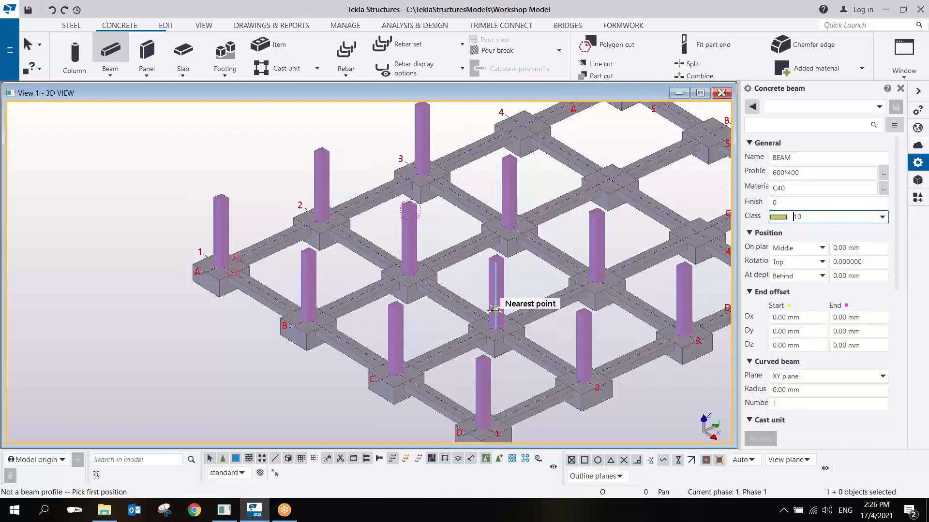
scroll(494, 308, "up", 5)
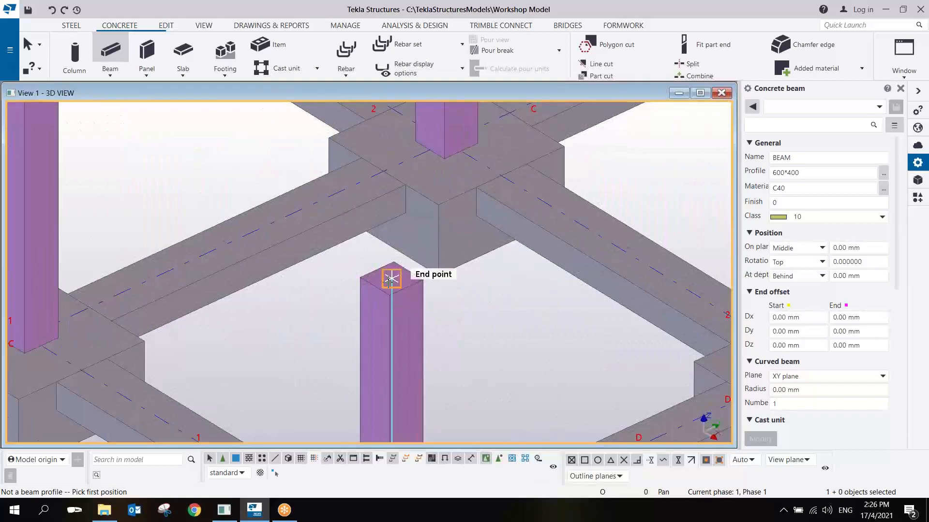
left_click(391, 279)
scroll(537, 254, "down", 3)
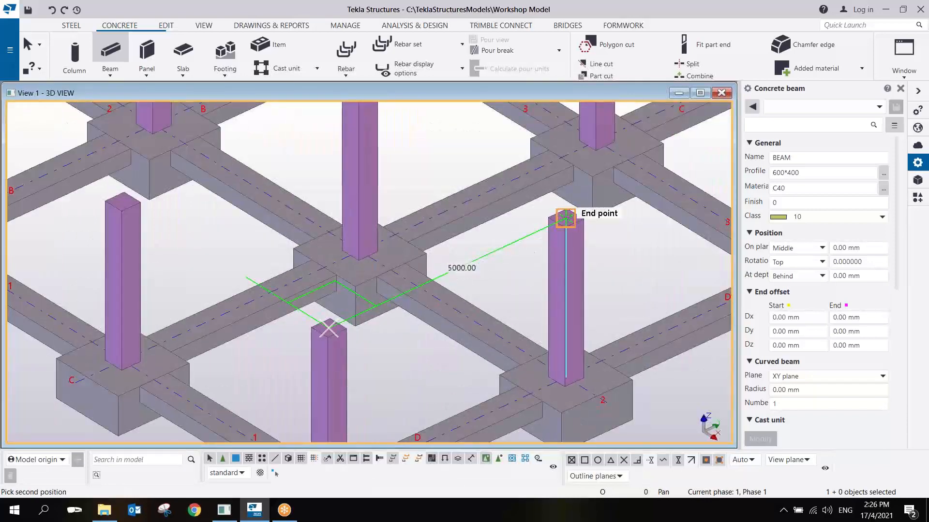
left_click(565, 218)
scroll(504, 293, "down", 2)
scroll(373, 318, "up", 3)
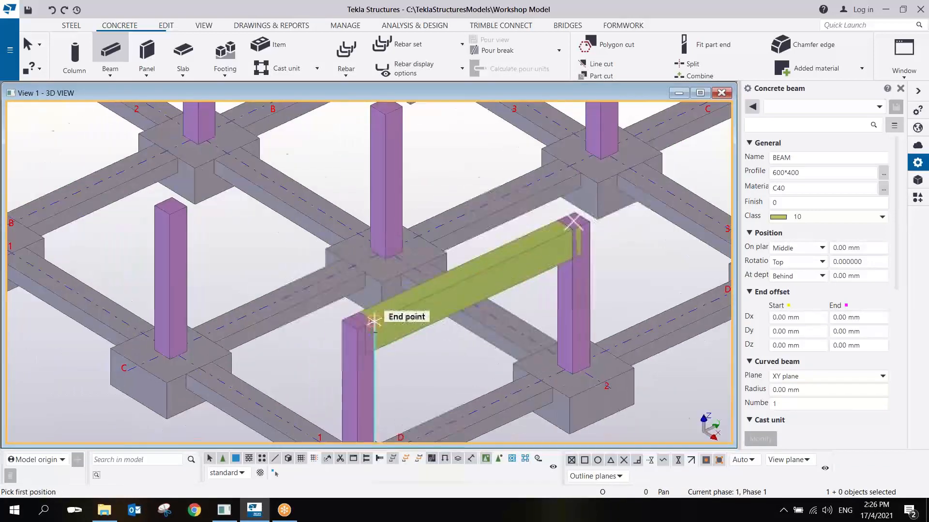
Place a beam between the column tops at D-1 and C-1, and end the beam command
middle_click_drag(273, 263, 520, 375)
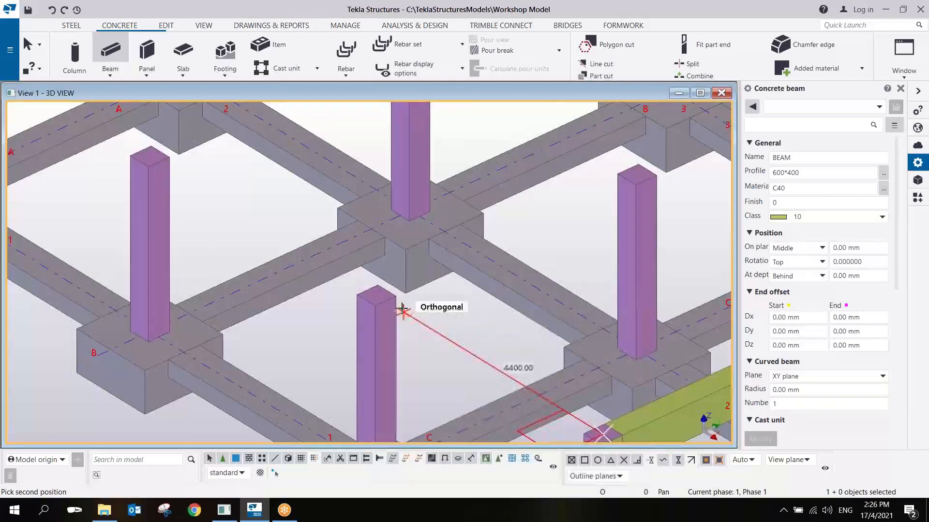
left_click(377, 297)
scroll(428, 312, "down", 2)
right_click(458, 298)
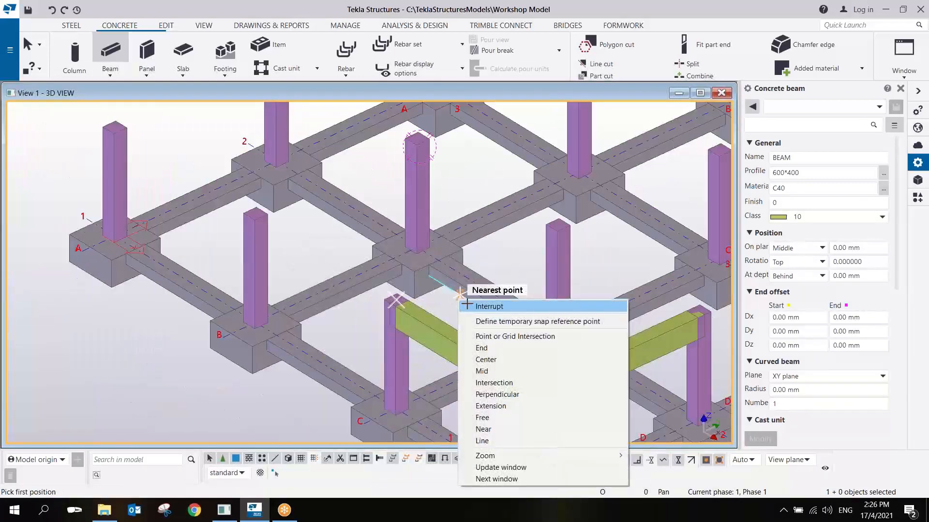
left_click(468, 306)
Copy the beam between D-1 and C-1 along grid line 1 into the bays C to B and B to A
scroll(470, 339, "down", 2)
middle_click_drag(473, 345, 515, 324, "ctrl")
middle_click_drag(539, 331, 570, 301)
scroll(570, 300, "up", 2)
left_click(501, 321)
scroll(555, 314, "down", 2)
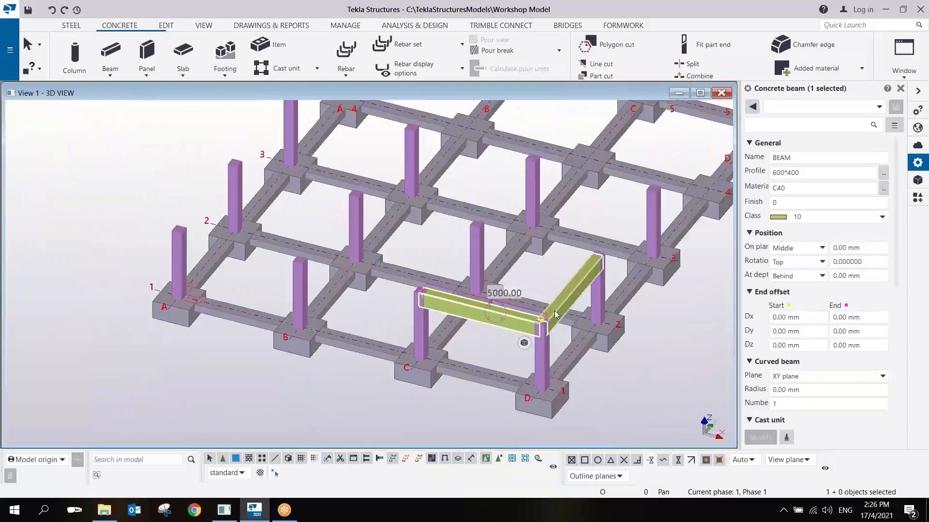
right_click(506, 322)
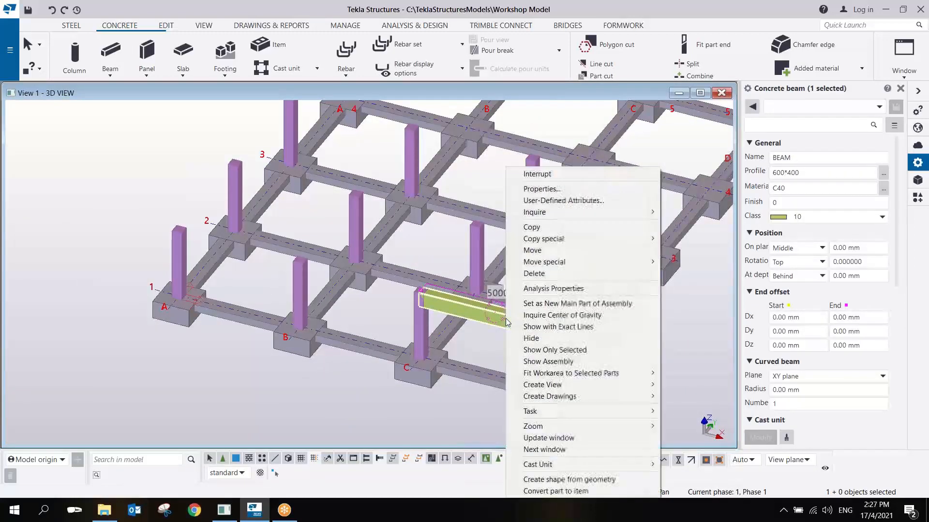
left_click(534, 227)
scroll(507, 317, "up", 4)
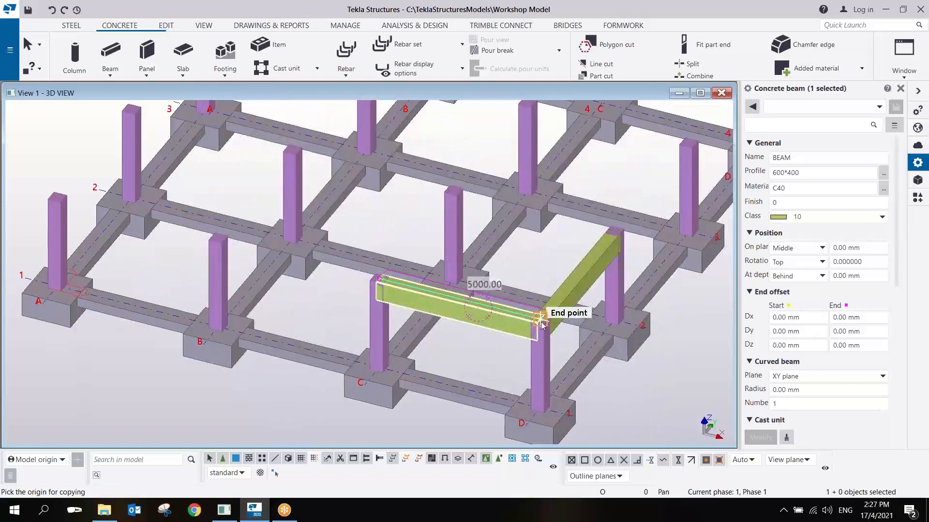
left_click(539, 320)
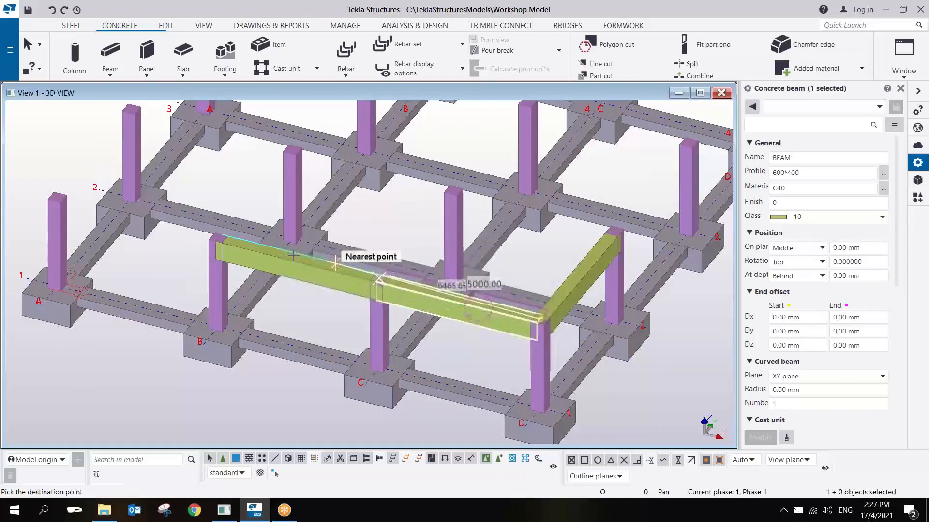
left_click(218, 238)
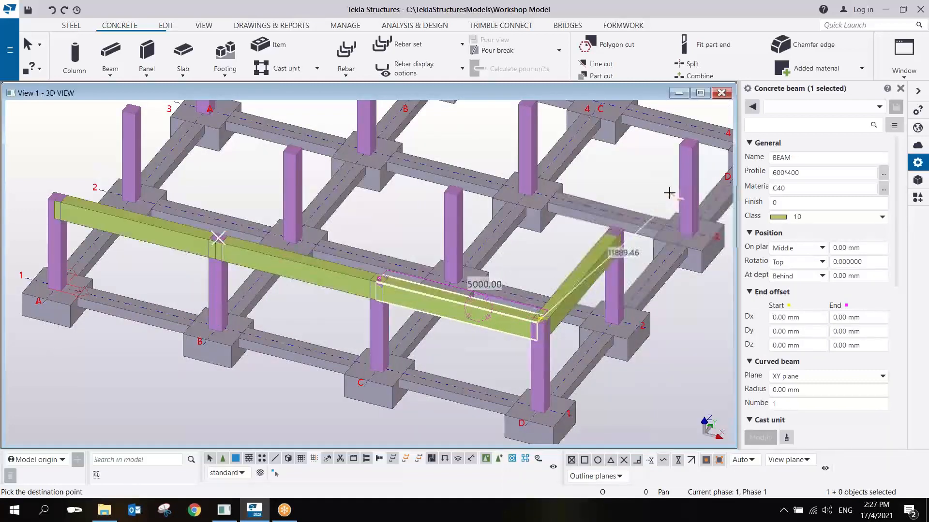
Copy the same beam into all three bays of grid lines 2 and 3, and end the copying
left_click(460, 192)
left_click(291, 156)
middle_click_drag(502, 229, 492, 357)
left_click(679, 270)
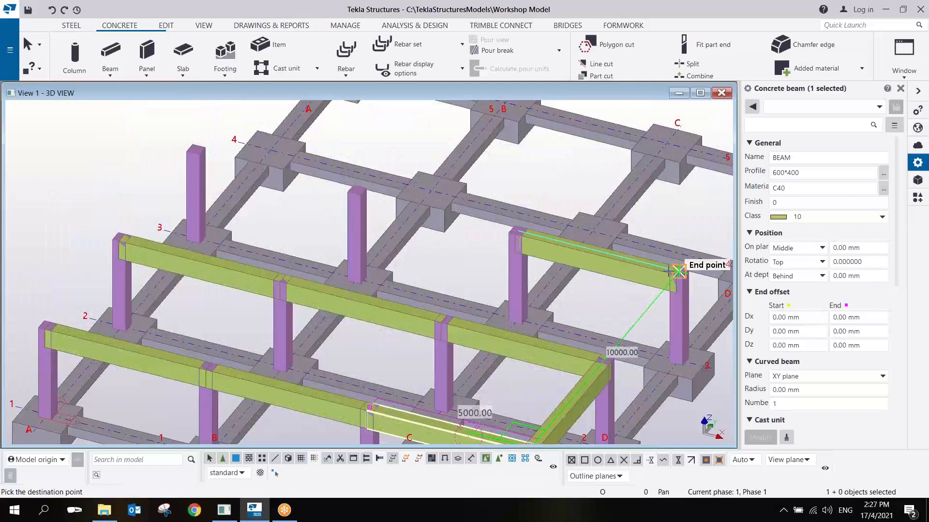
left_click(517, 228)
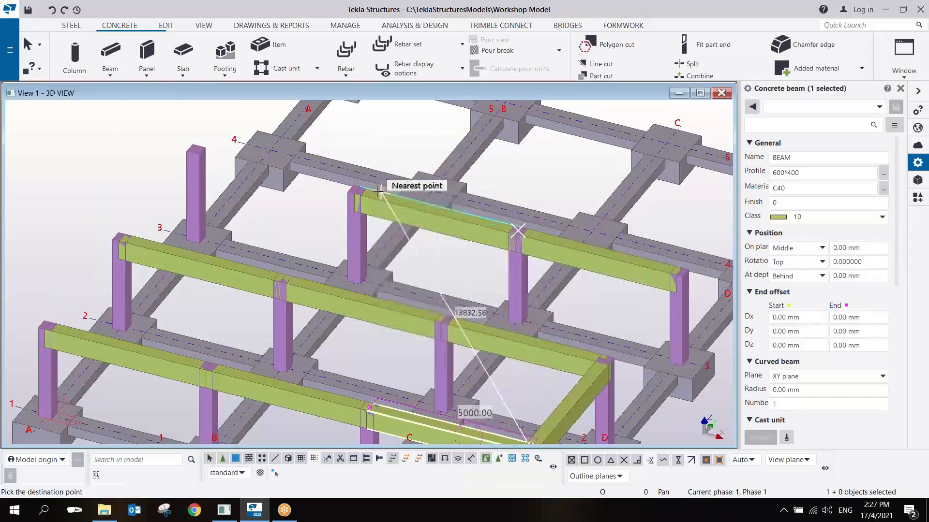
right_click(417, 136)
left_click(451, 145)
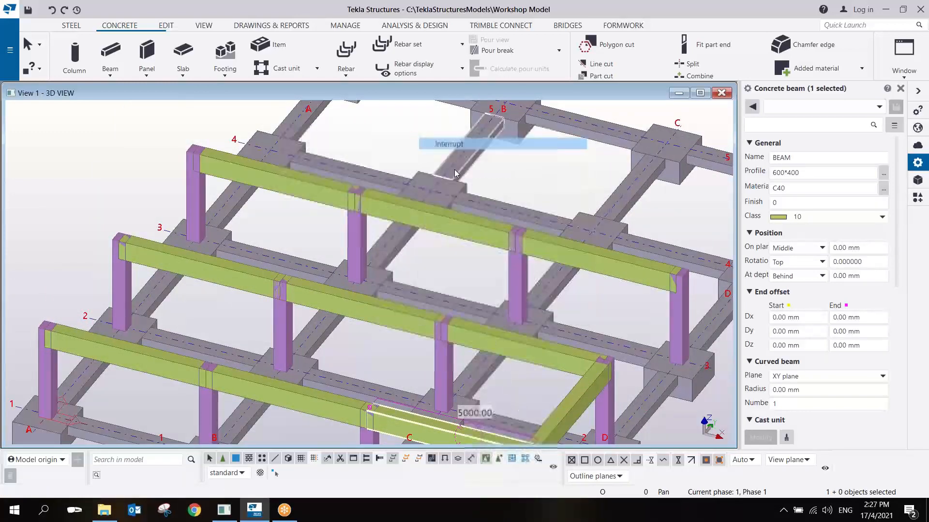
Copy the beam between D-1 and D-2 into the next bay of grid line D, between D-2 and D-3
scroll(506, 266, "down", 4)
scroll(530, 332, "up", 2)
scroll(530, 333, "up", 1)
right_click(530, 333)
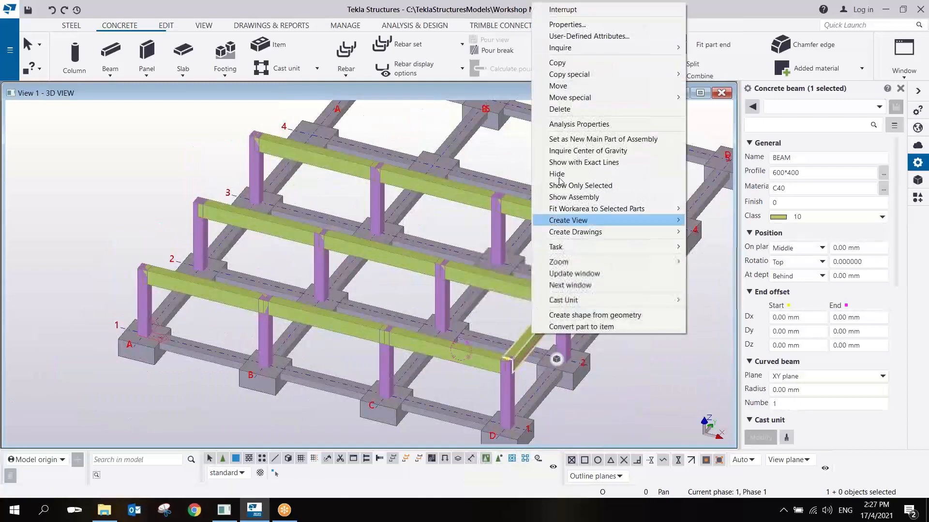
left_click(563, 62)
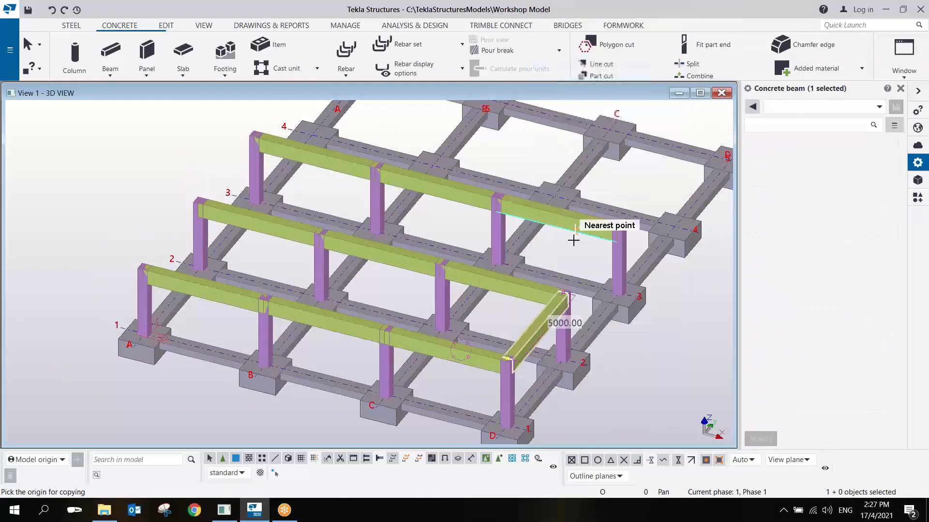
left_click(619, 227)
Copy the two beams on grid line D linearly to grid lines C, B and A, using dX -5000 and 3 copies
right_click(554, 316)
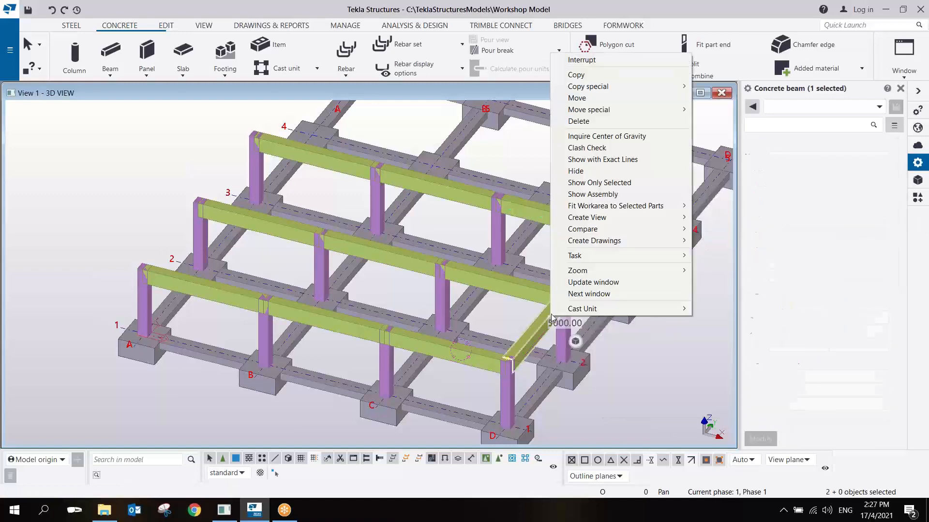
mouse_move(611, 91)
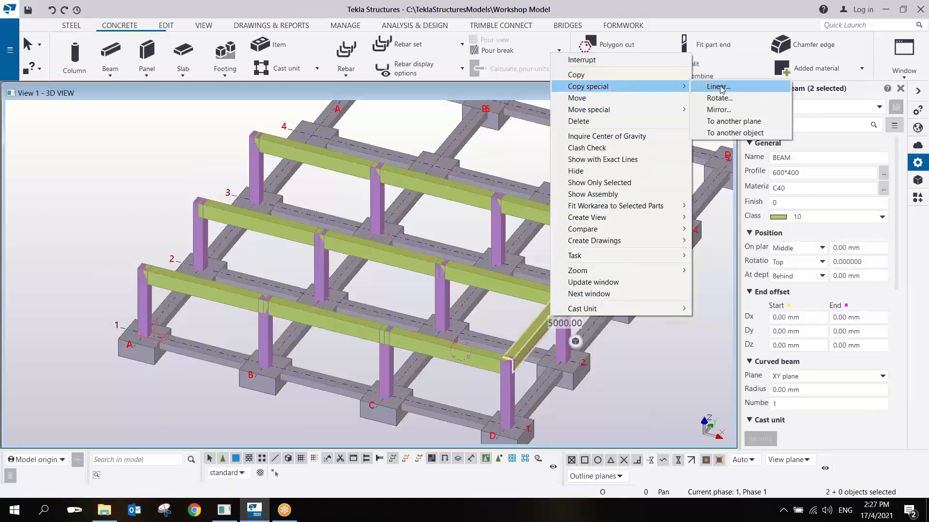
left_click(716, 86)
left_click(504, 358)
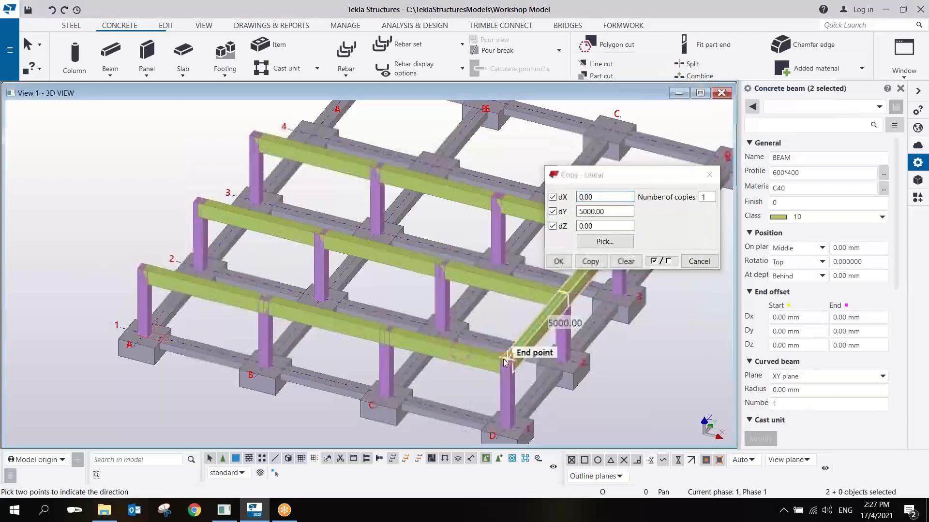
left_click(385, 328)
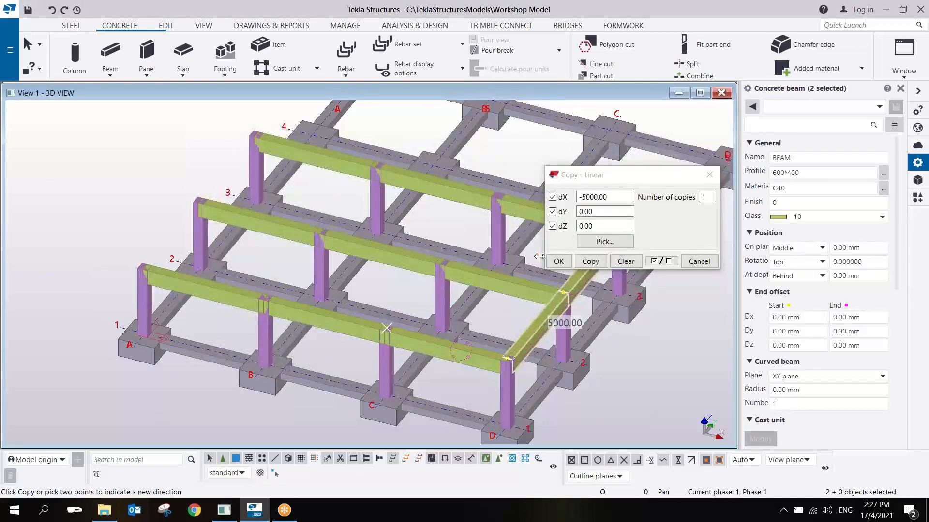
double_click(710, 197)
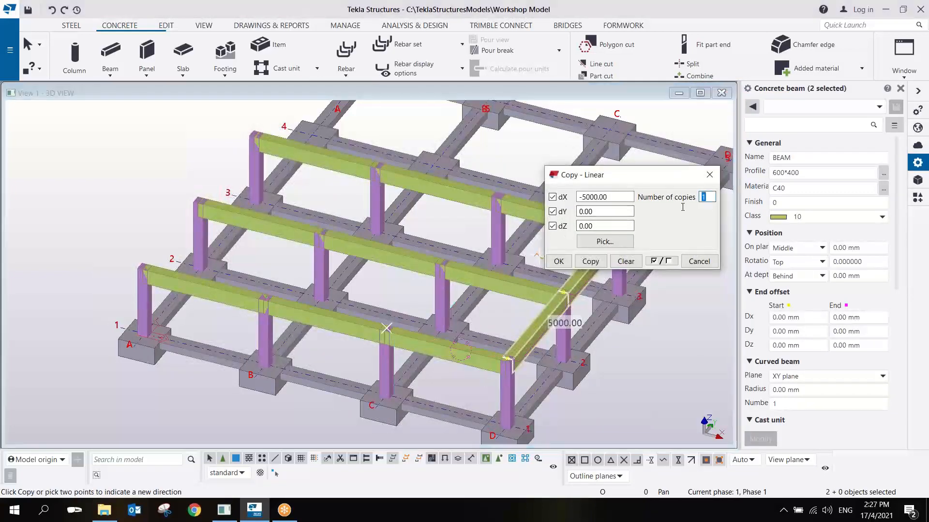
left_click(591, 261)
left_click(558, 261)
right_click(173, 187)
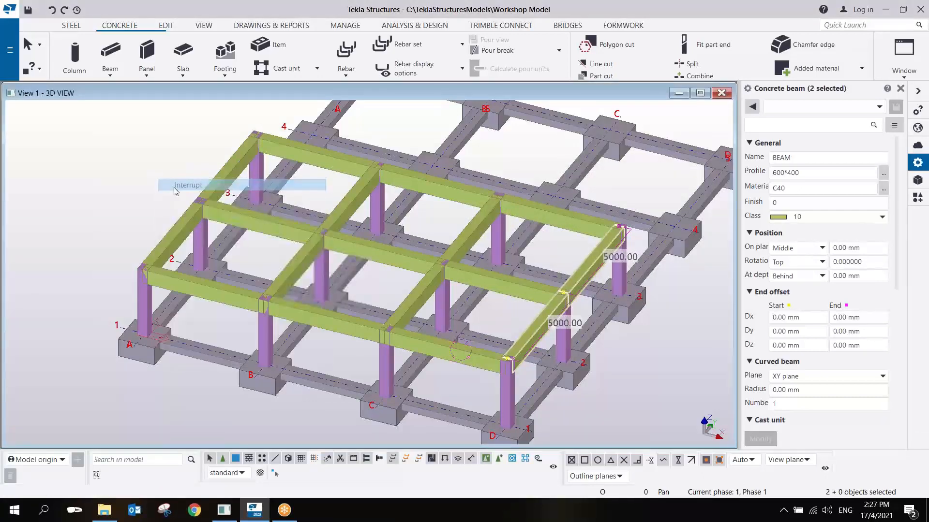
Copy all the columns and beams above the foundations linearly upward, using dX 0, dY 0, dZ 3000 and 2 copies
left_click(476, 270)
scroll(477, 270, "down", 5)
middle_click_drag(476, 271, 622, 242, "ctrl")
scroll(489, 274, "up", 3)
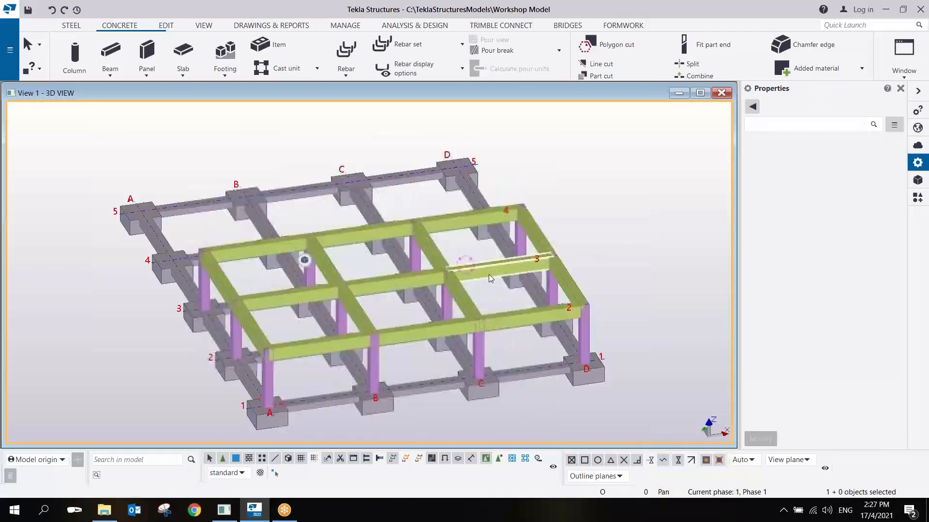
middle_click_drag(489, 274, 599, 249, "ctrl")
scroll(599, 252, "up", 2)
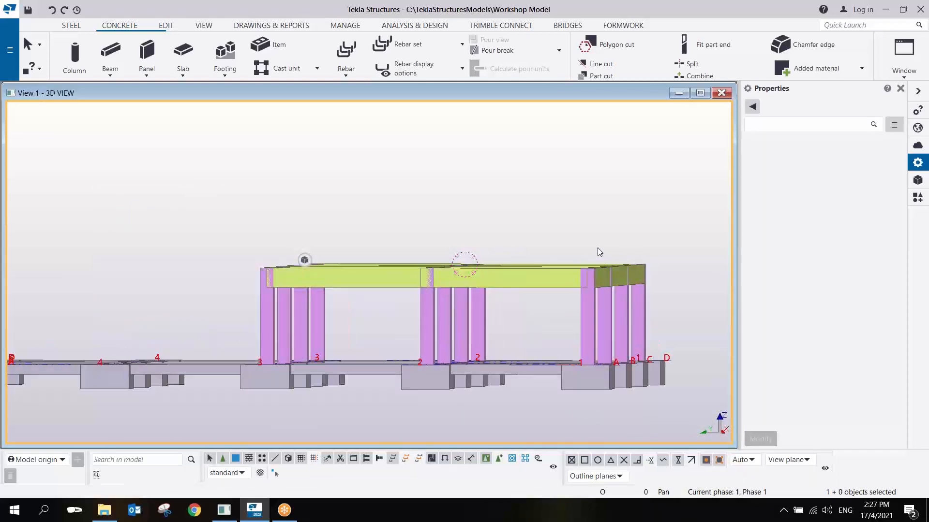
scroll(598, 252, "down", 2)
left_click_drag(660, 226, 401, 276)
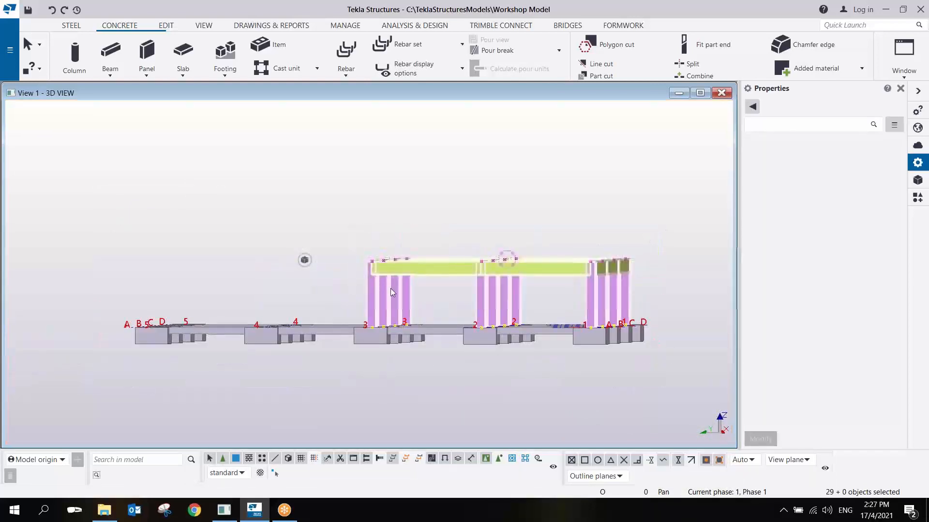
right_click(492, 282)
mouse_move(550, 68)
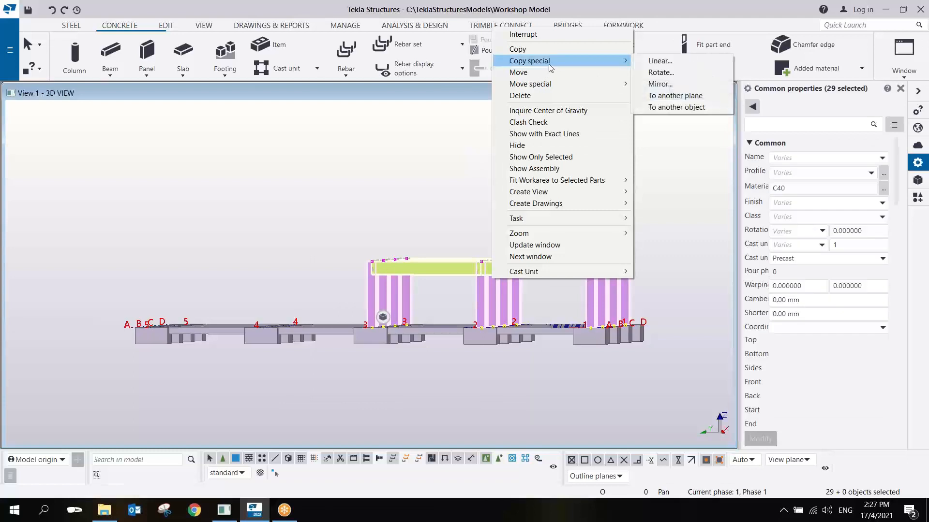
left_click(659, 61)
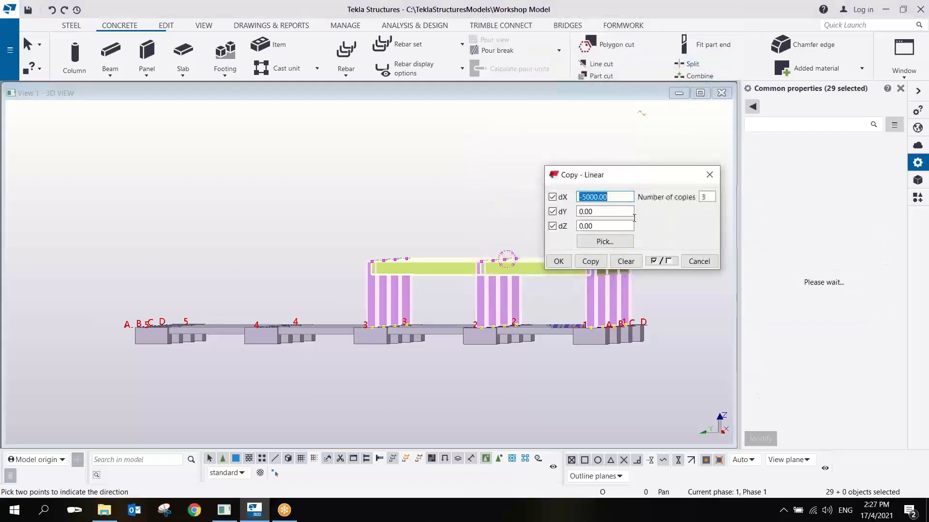
middle_click_drag(454, 268, 361, 279)
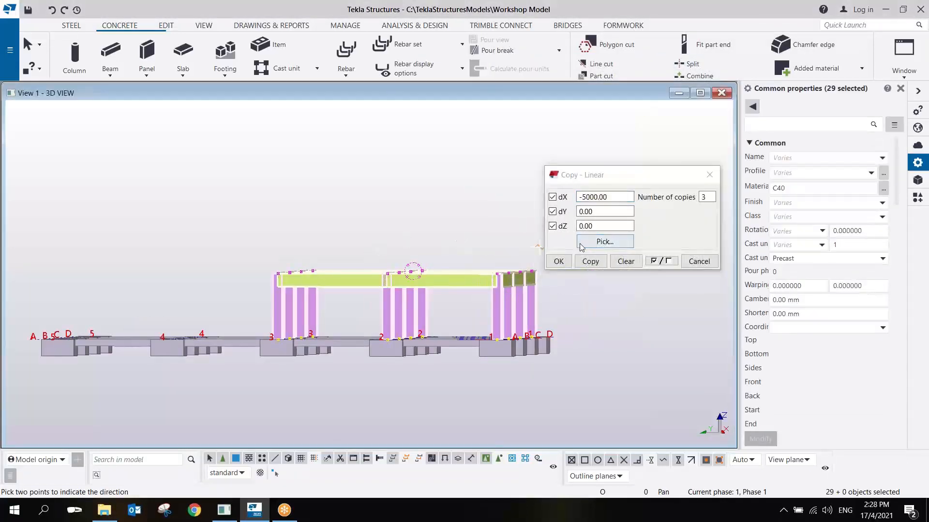
left_click(629, 263)
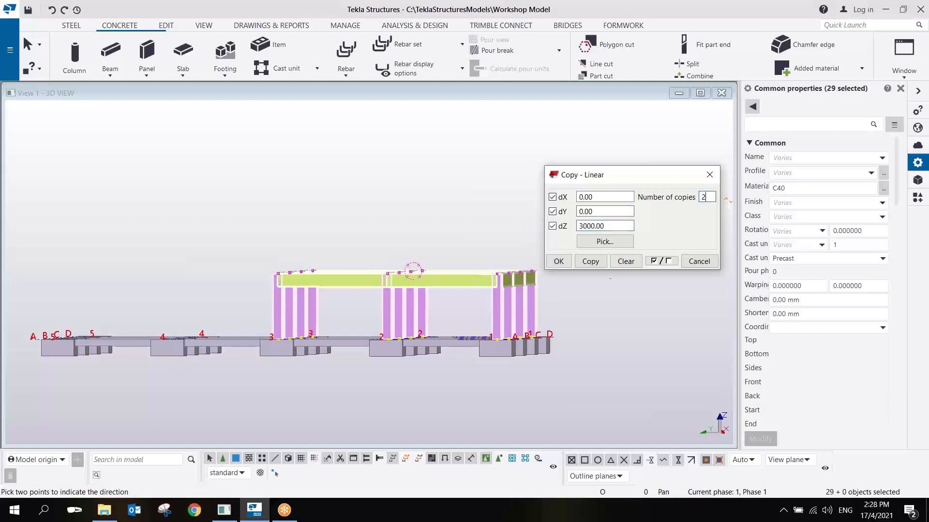
left_click(590, 261)
right_click(564, 182)
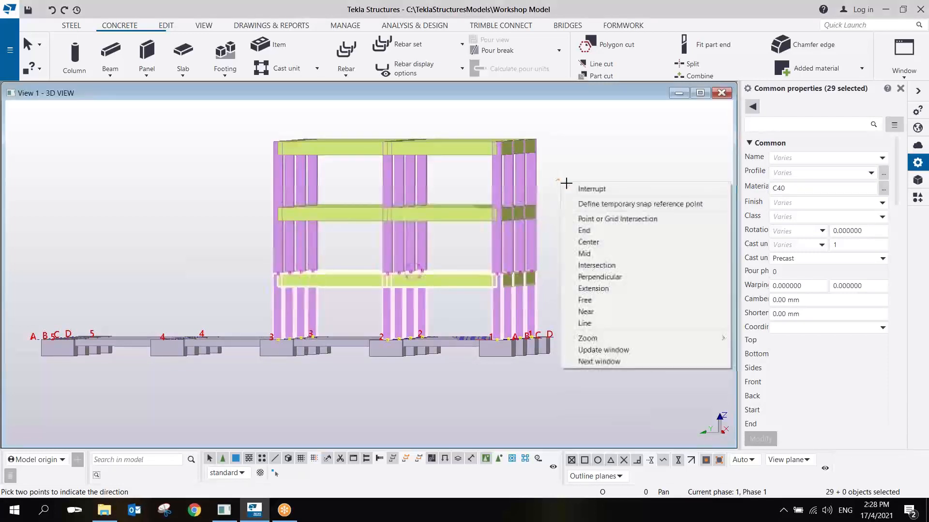
left_click(580, 186)
Examine the multi-storey frame of columns and beams from several sides in the 3D view
scroll(520, 202, "down", 3)
middle_click_drag(488, 222, 247, 218, "ctrl")
middle_click_drag(648, 235, 273, 236)
scroll(399, 262, "up", 2)
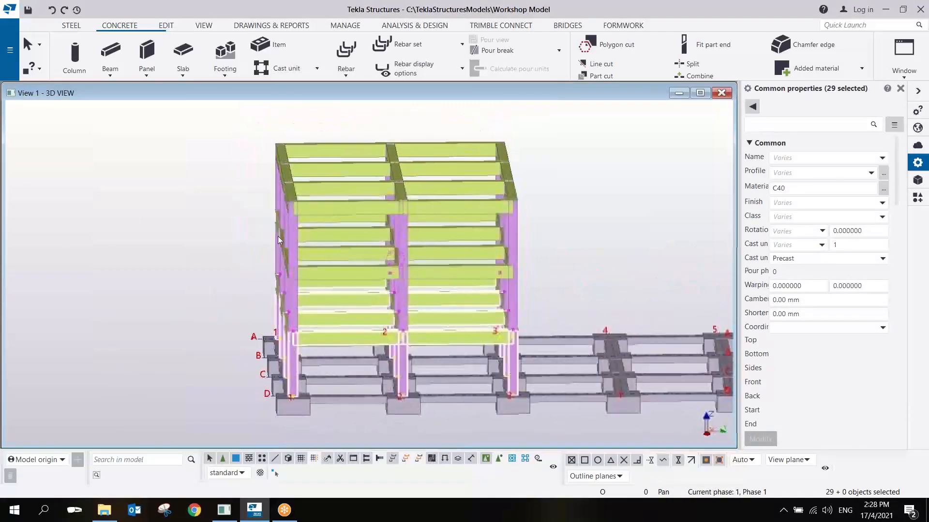
left_click(632, 259)
middle_click_drag(631, 259, 726, 284, "ctrl")
middle_click_drag(555, 285, 688, 133)
left_click(683, 18)
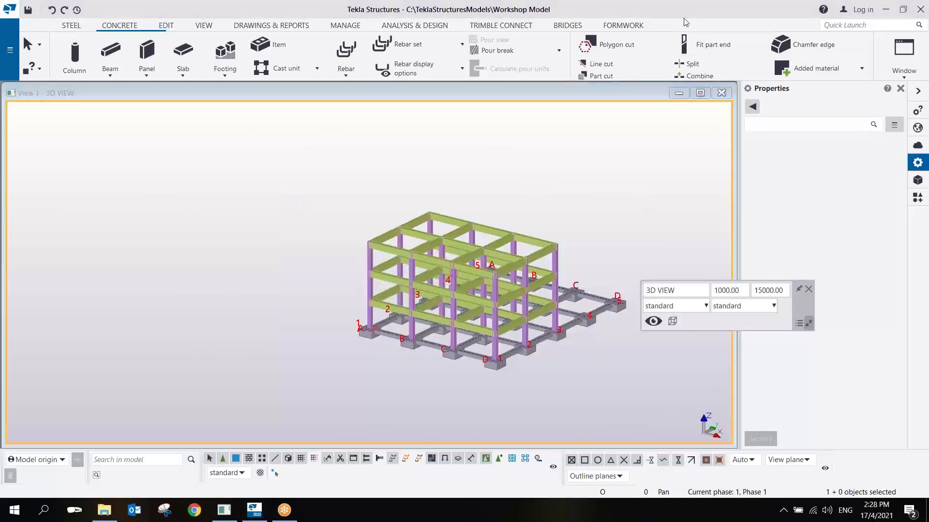
scroll(492, 267, "up", 3)
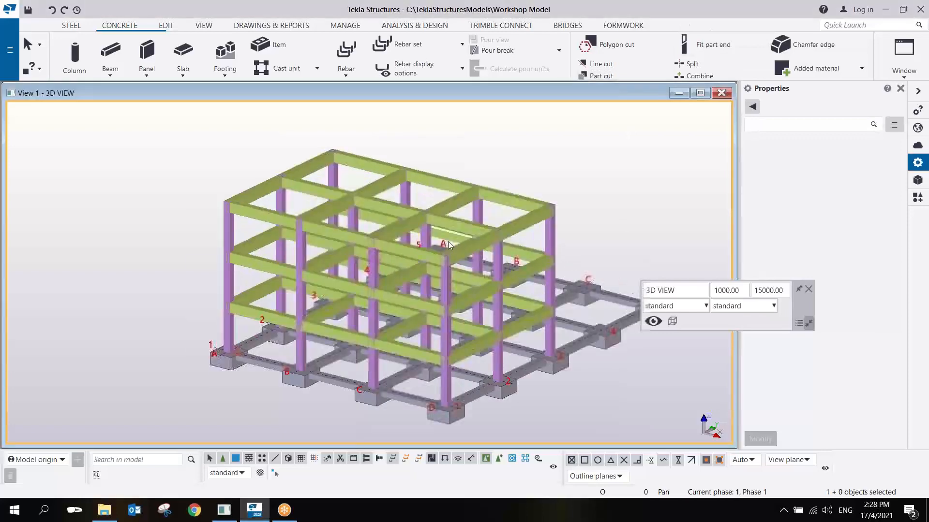
mouse_move(464, 222)
middle_mouse_down("ctrl")
mouse_move(442, 228)
mouse_move(504, 259)
mouse_move(425, 224)
mouse_move(443, 216)
mouse_move(432, 269)
mouse_move(500, 247)
middle_mouse_up("ctrl")
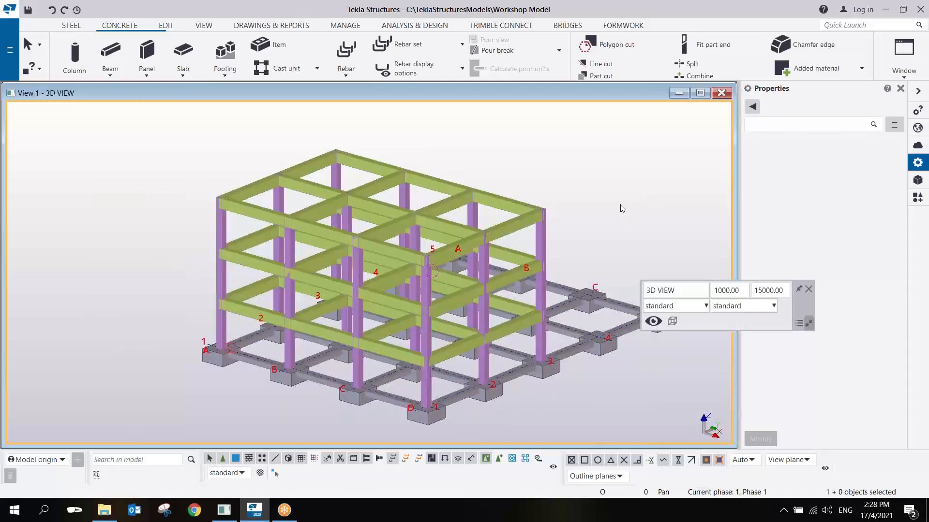
Inspect the concrete frame and the empty foundation bays around grid lines 4 and 5 from different angles
scroll(396, 309, "up", 3)
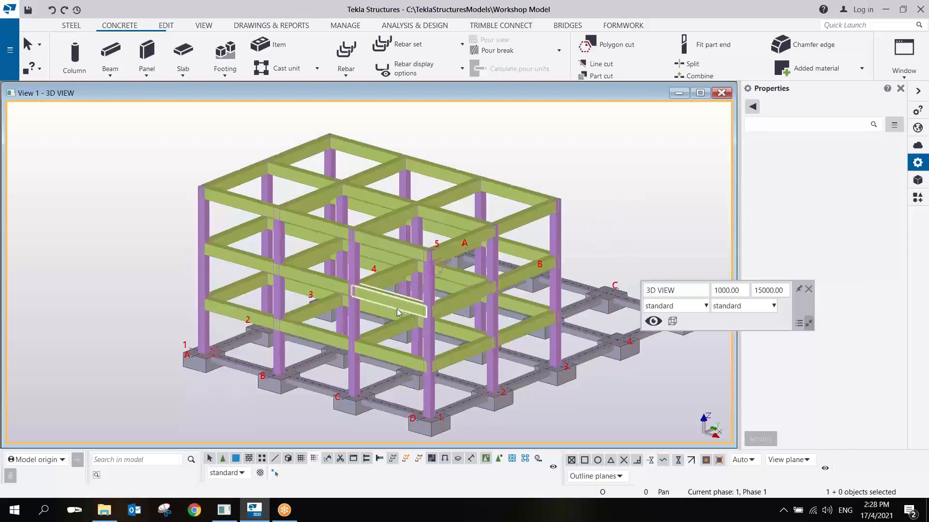
middle_click_drag(397, 309, 410, 275, "ctrl")
scroll(409, 275, "down", 5)
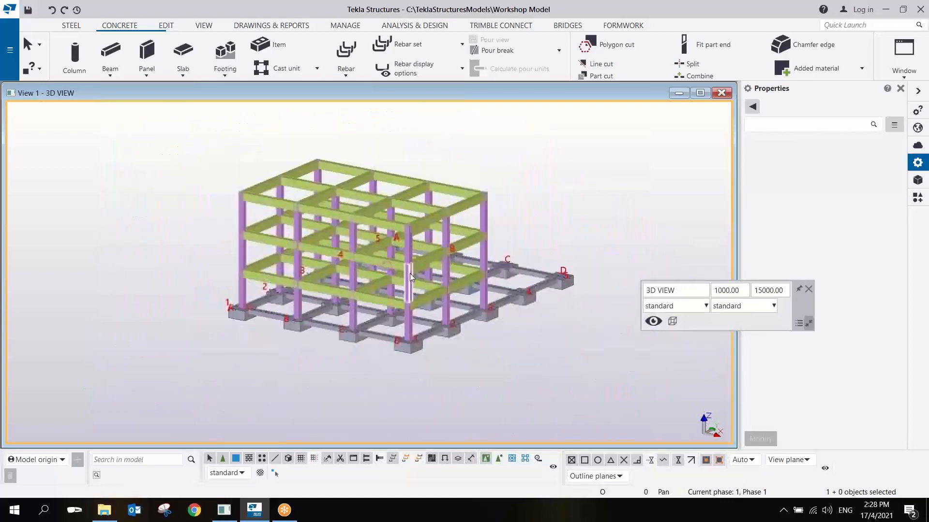
scroll(412, 275, "up", 4)
scroll(422, 280, "down", 4)
mouse_move(483, 263)
middle_mouse_down("ctrl")
mouse_move(377, 257)
mouse_move(327, 239)
mouse_move(666, 260)
mouse_move(475, 295)
mouse_move(488, 261)
mouse_move(215, 245)
mouse_move(235, 212)
mouse_move(425, 229)
middle_mouse_up("ctrl")
scroll(494, 282, "up", 5)
scroll(493, 283, "down", 5)
scroll(385, 254, "up", 6)
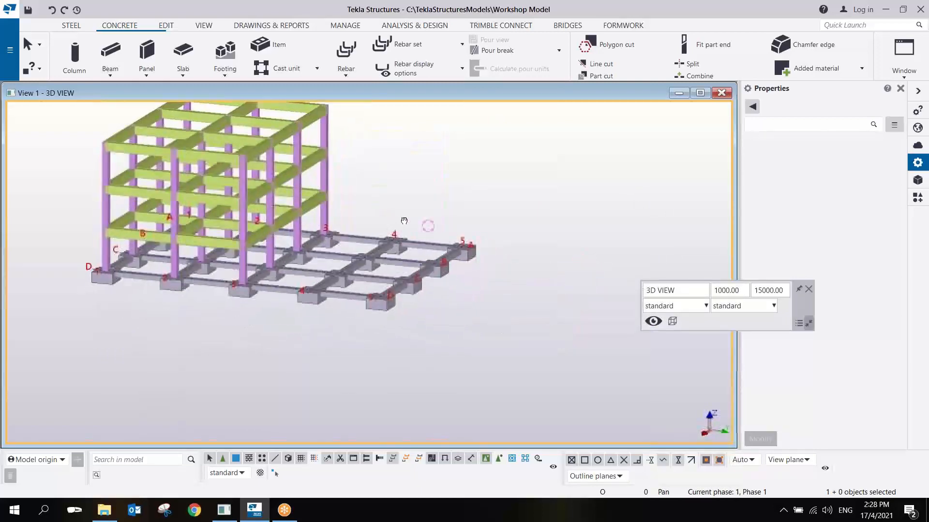
scroll(382, 277, "down", 4)
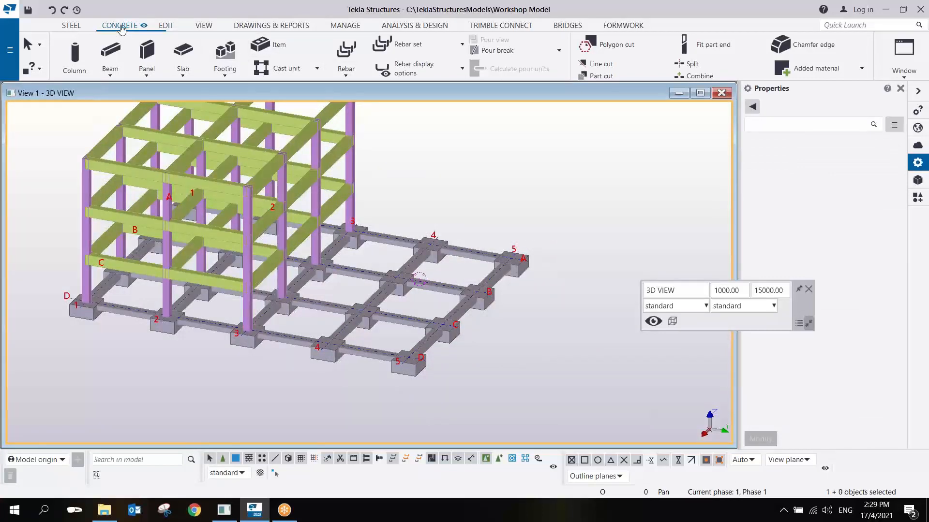
Start a steel column with profile UC305*305*118 and set its top level to 3000 mm
left_click(71, 26)
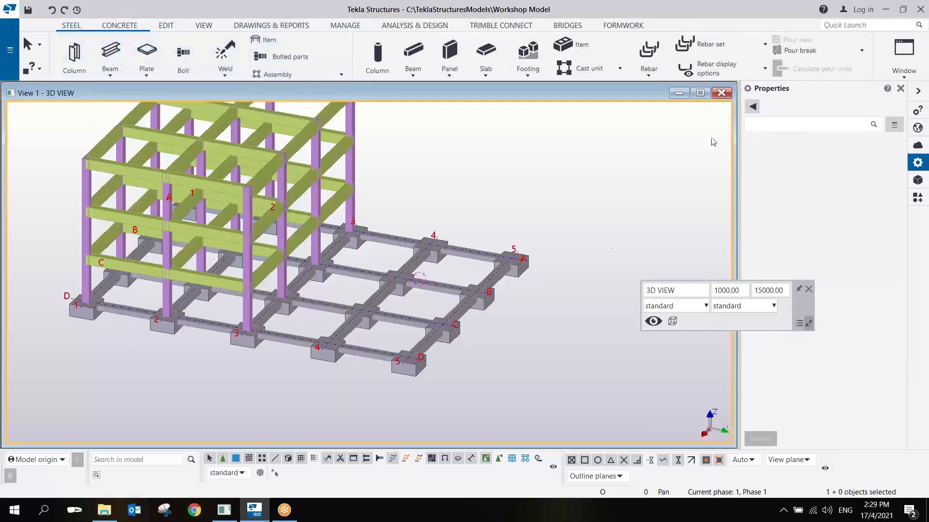
left_click(715, 55)
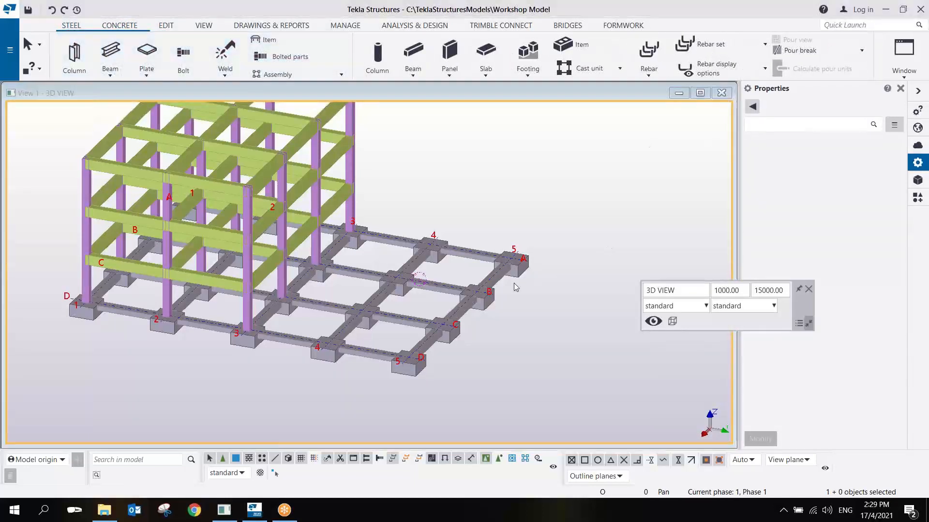
scroll(179, 149, "up", 4)
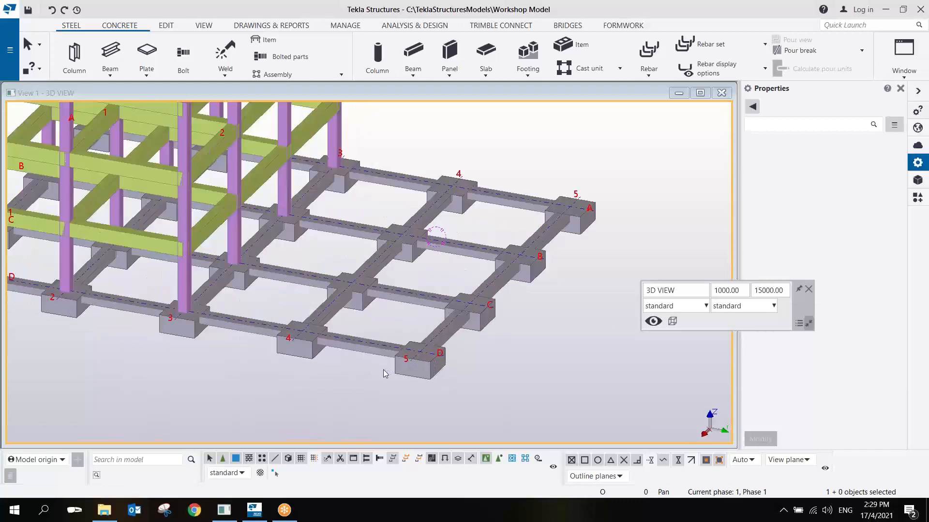
left_click(78, 57)
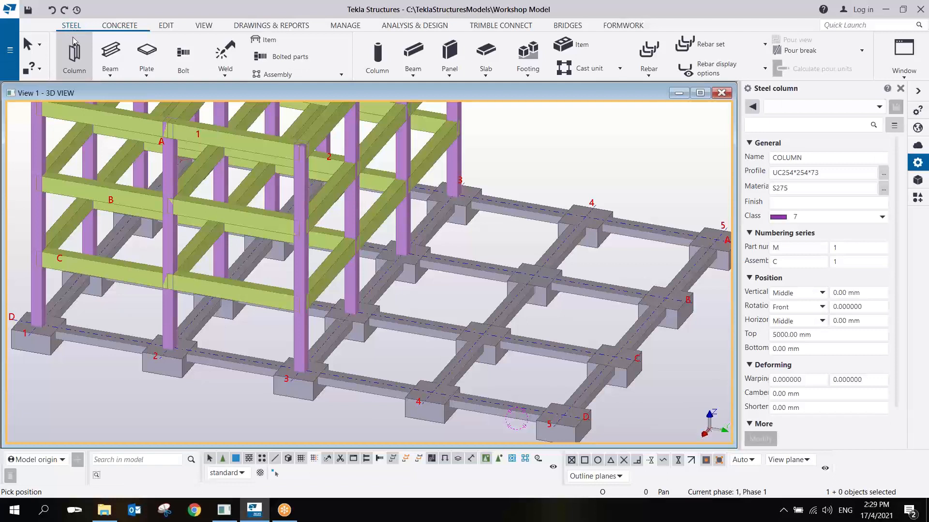
left_click(883, 173)
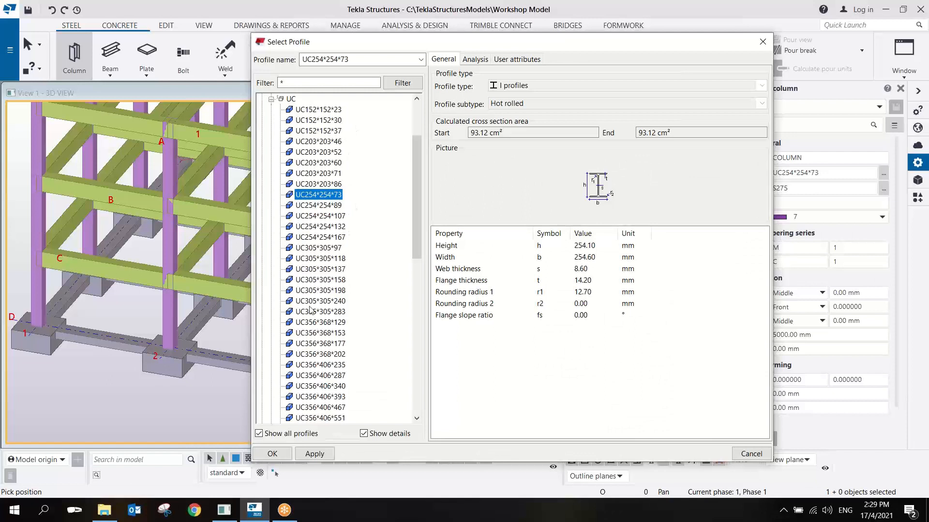
left_click(336, 259)
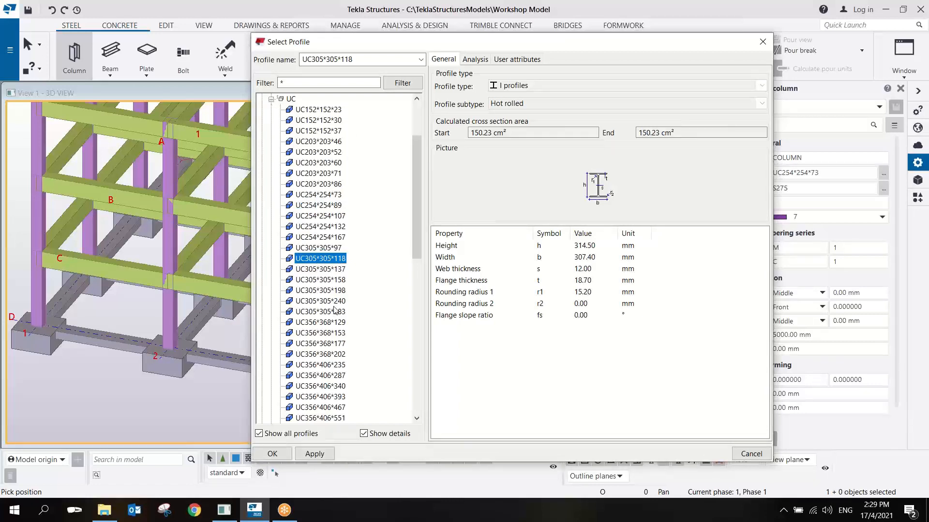
left_click_drag(412, 207, 418, 247)
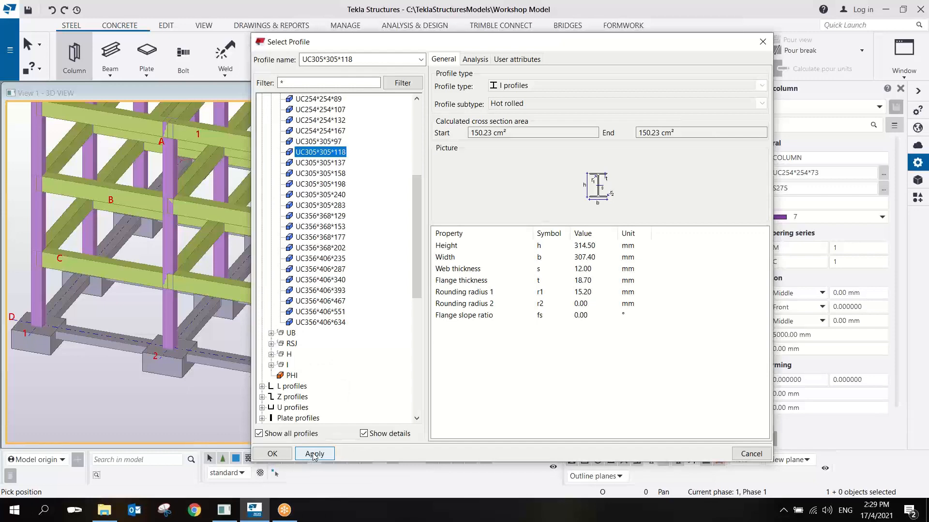
left_click(284, 455)
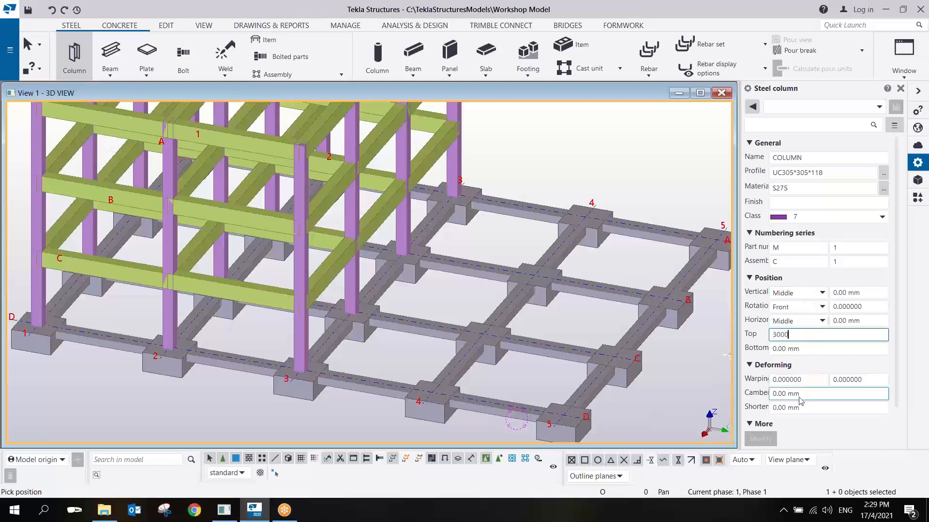
Place steel columns on grid line 4 at its intersections with D, C, B and A, and end the command
scroll(431, 377, "up", 4)
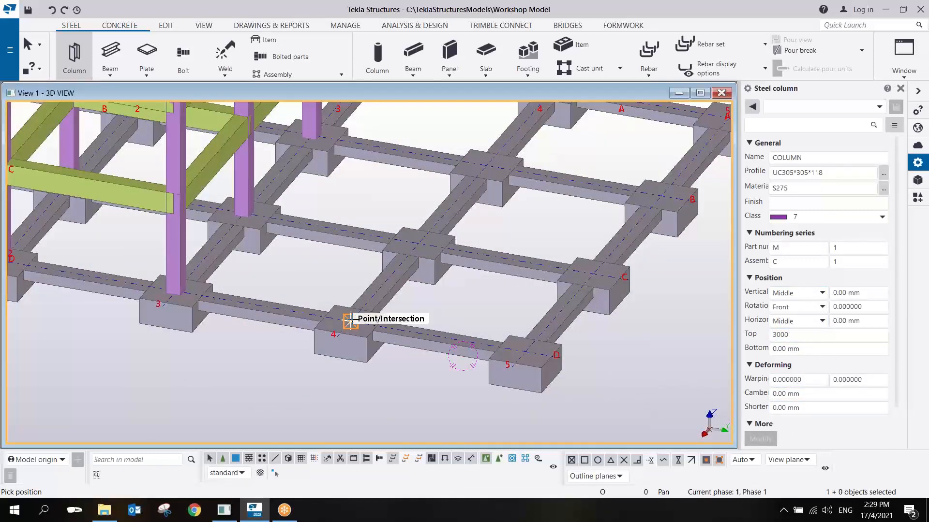
left_click(351, 321)
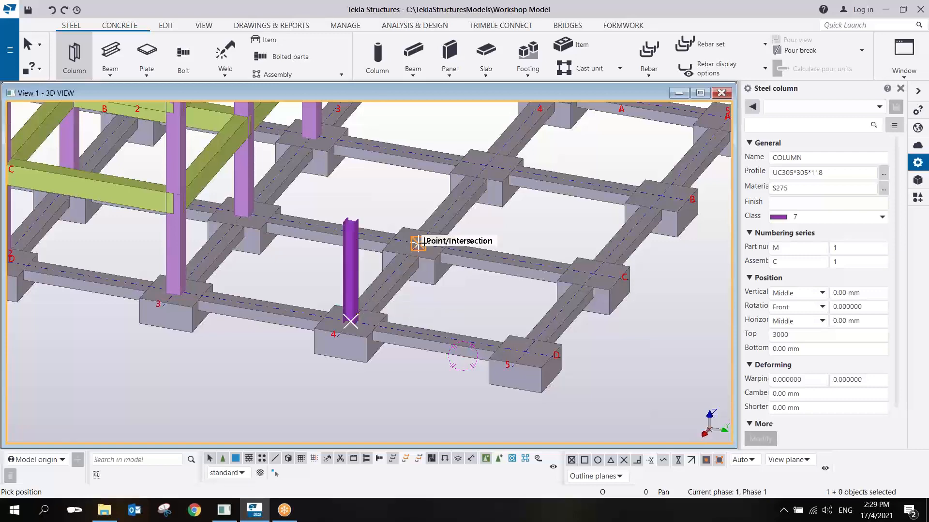
left_click(418, 242)
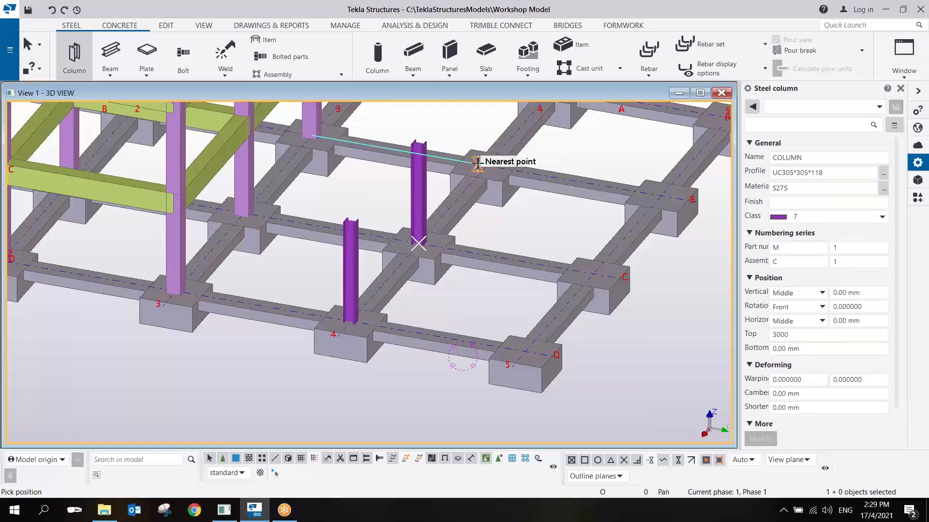
left_click(486, 166)
middle_click_drag(568, 144, 523, 260)
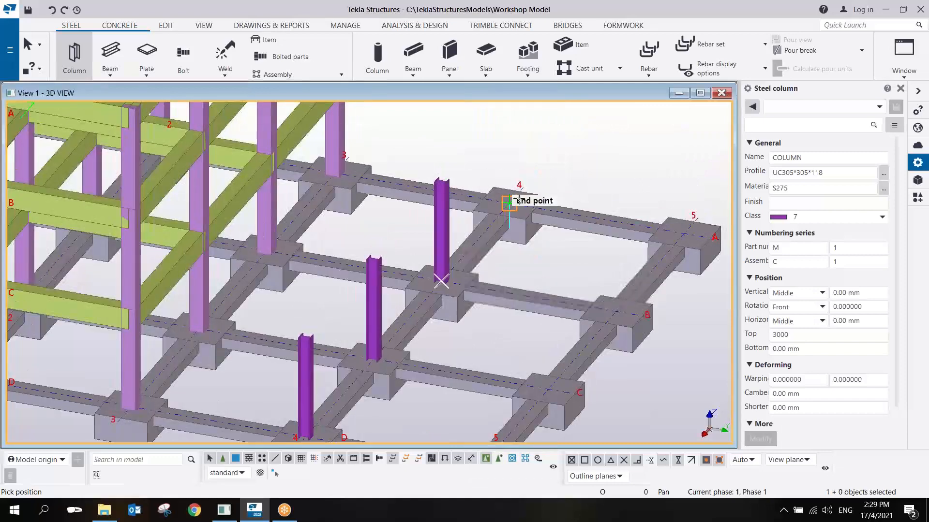
left_click(507, 203)
scroll(574, 205, "down", 5)
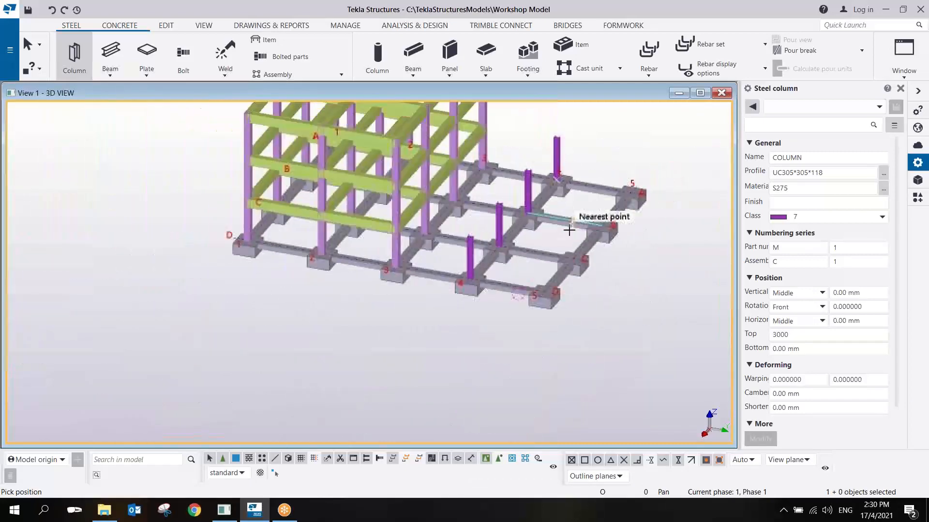
right_click(572, 158)
left_click(587, 166)
Copy the four steel columns from grid line 4 to grid line 5, using D-4 and D-5 as reference points
middle_click_drag(503, 244, 532, 193, "ctrl")
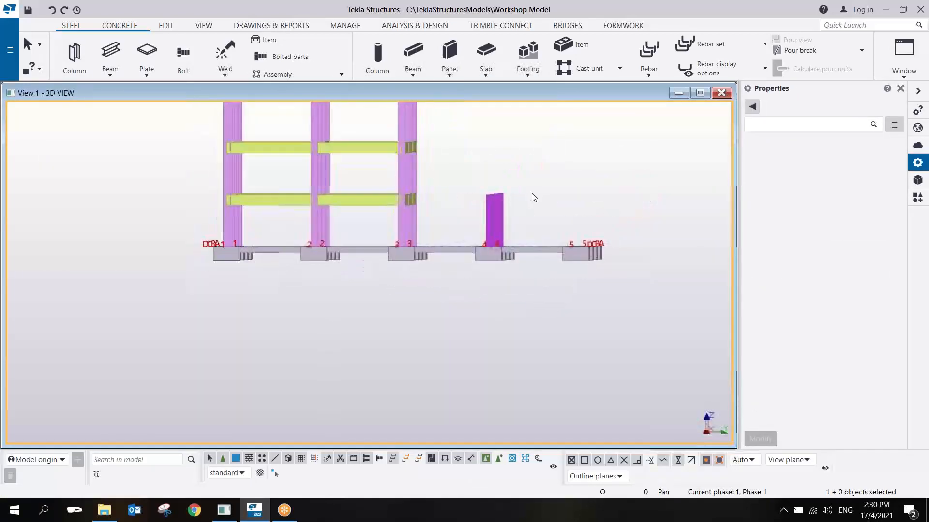
left_click_drag(532, 193, 475, 218)
middle_click_drag(519, 199, 536, 190, "ctrl")
right_click(555, 183)
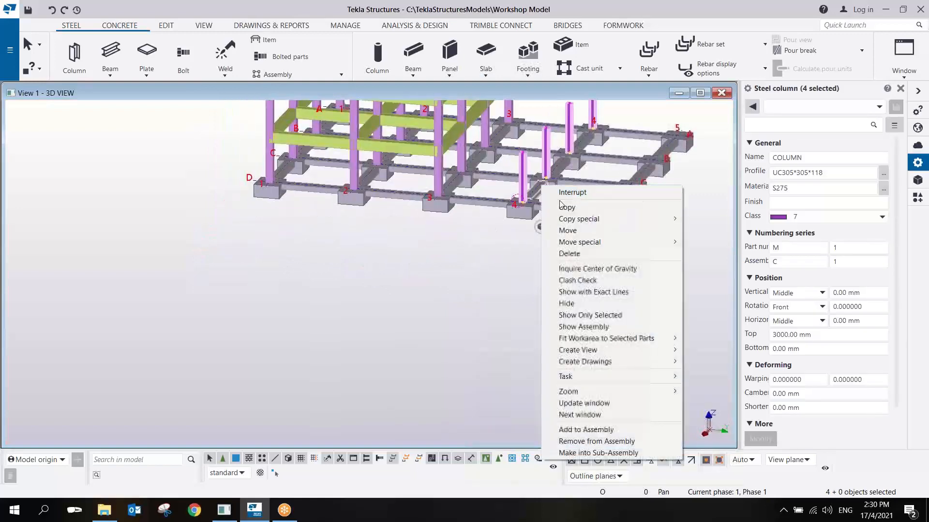
left_click(566, 206)
scroll(516, 198, "up", 2)
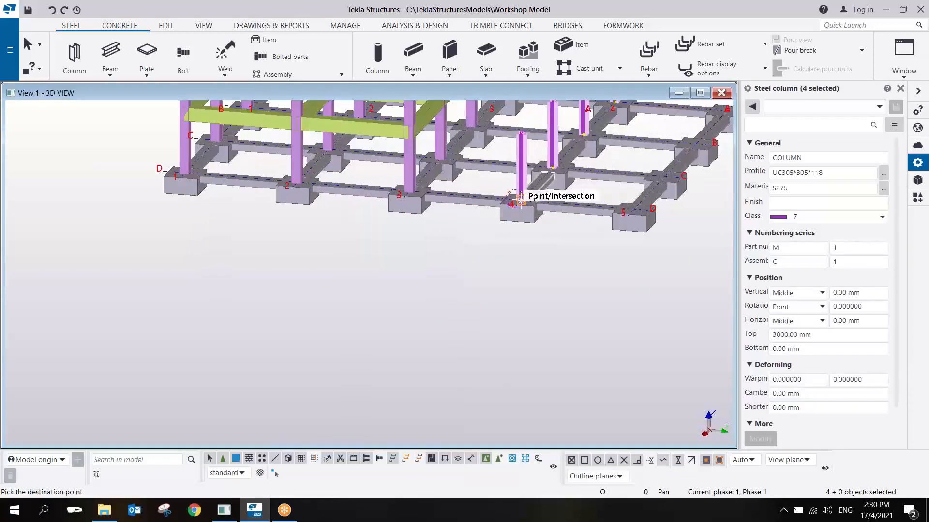
left_click(632, 209)
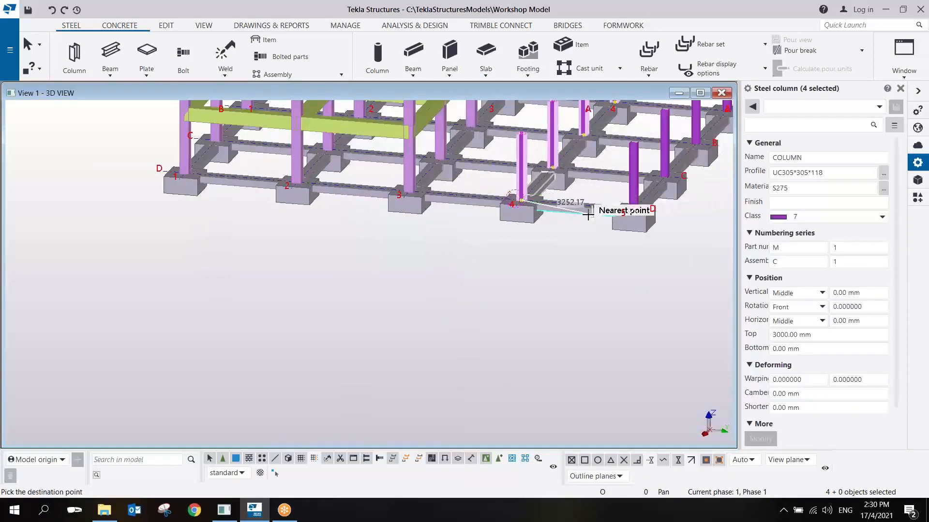
scroll(590, 203, "down", 3)
right_click(551, 178)
left_click(580, 183)
Set the top level of the four steel columns on grid line 4 to 6000 mm
mouse_move(537, 242)
middle_mouse_down("ctrl")
mouse_move(554, 235)
mouse_move(523, 253)
mouse_move(552, 248)
mouse_move(556, 236)
middle_mouse_up("ctrl")
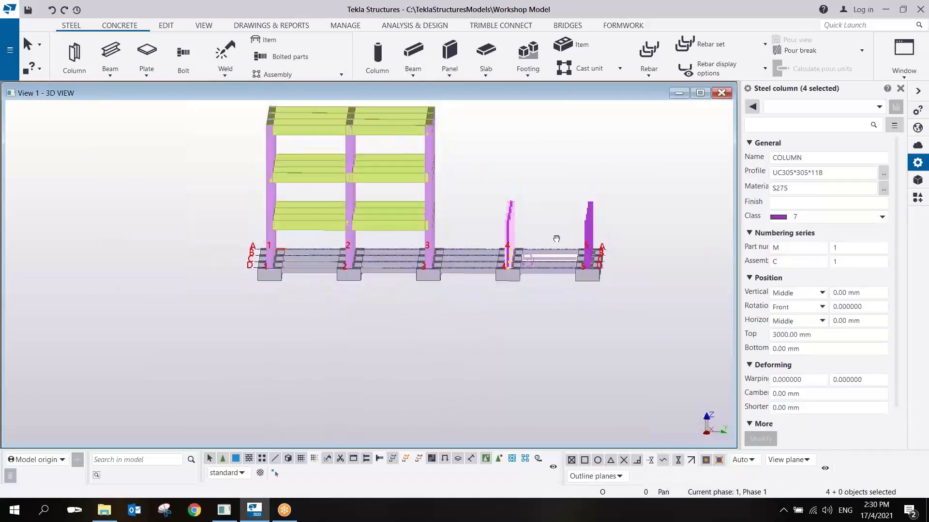
scroll(527, 216, "up", 3)
left_click_drag(529, 172, 454, 248)
middle_click_drag(454, 249, 500, 275, "ctrl")
scroll(500, 274, "down", 3)
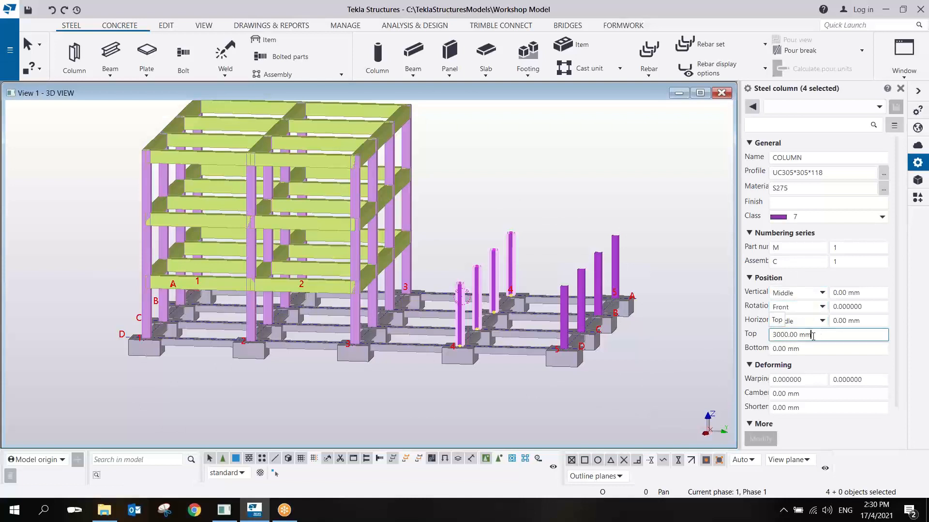
type("6000")
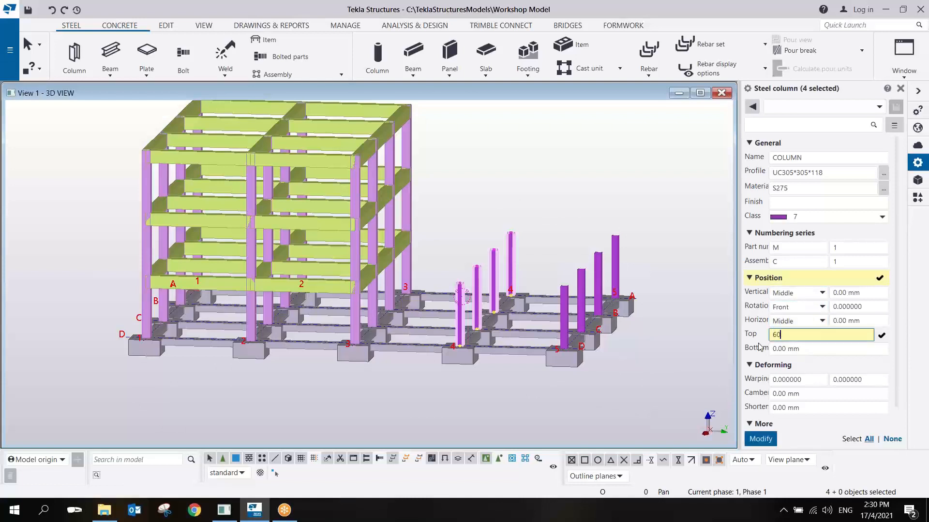
left_click(761, 439)
scroll(527, 210, "up", 6)
scroll(505, 241, "down", 5)
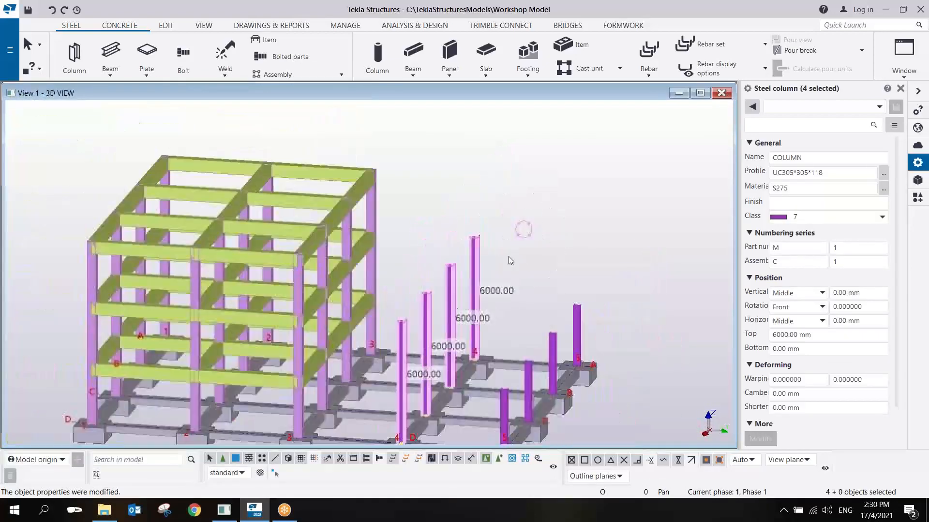
middle_click_drag(509, 256, 560, 232, "ctrl")
left_click(559, 227)
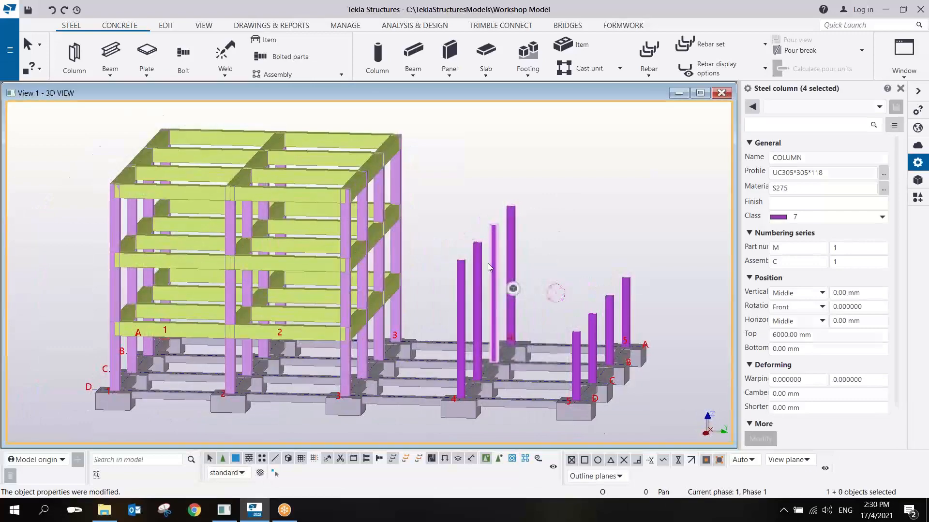
Try to model a UB406*140*39 steel beam from the top of column A-5 to the mid-height of column A-4
scroll(488, 262, "up", 1)
middle_click_drag(488, 262, 511, 247, "ctrl")
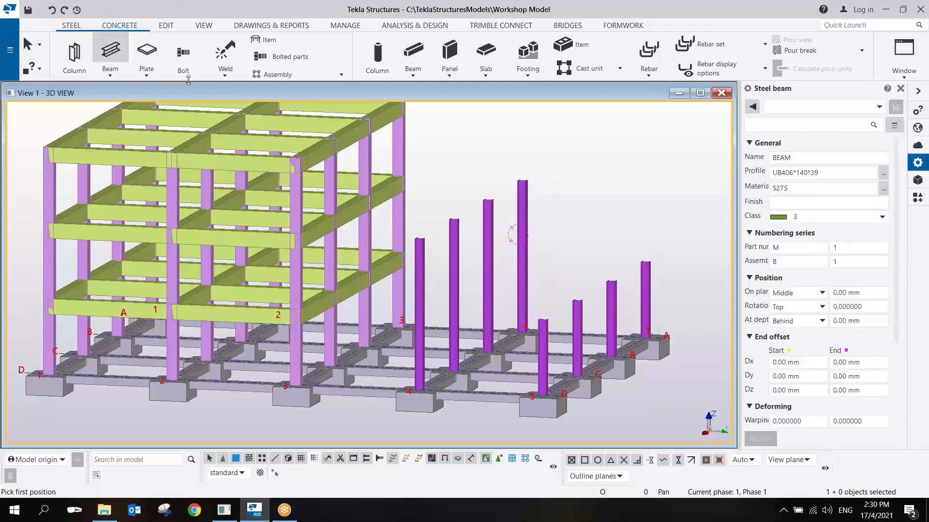
scroll(535, 369, "up", 5)
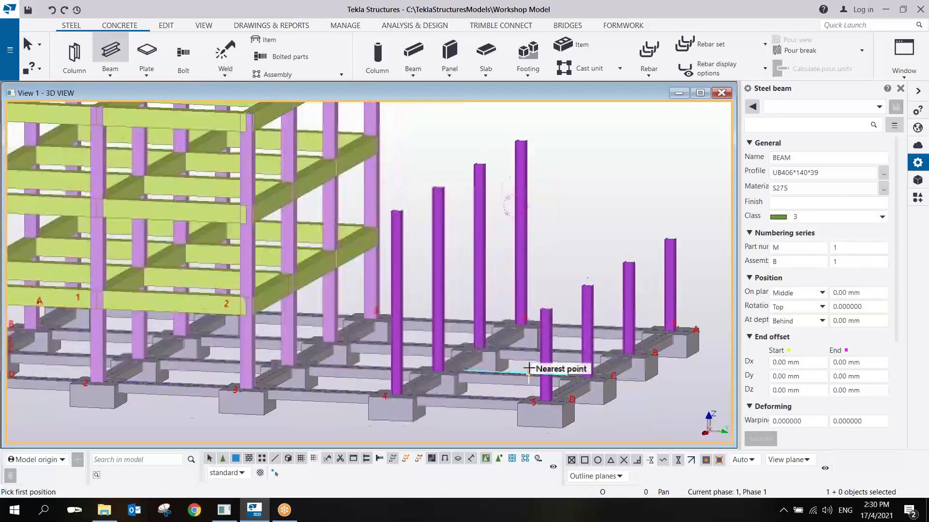
middle_click_drag(580, 291, 291, 289, "ctrl")
scroll(543, 311, "down", 4)
scroll(363, 290, "up", 6)
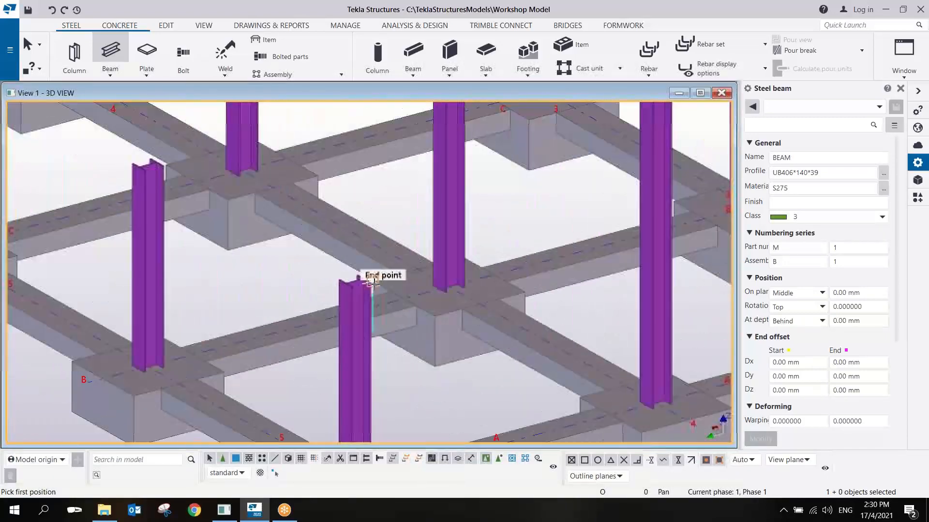
middle_click_drag(549, 265, 293, 344)
scroll(327, 332, "down", 2)
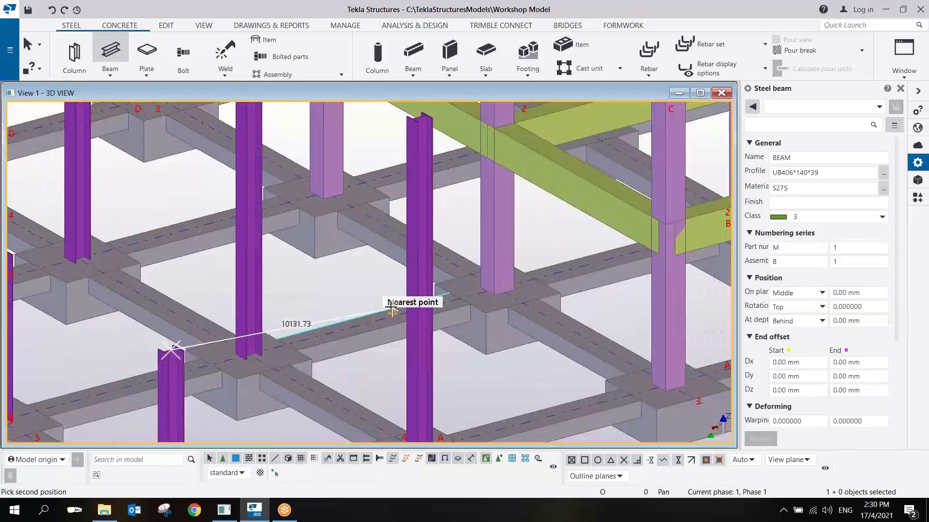
middle_click_drag(393, 309, 384, 295, "ctrl")
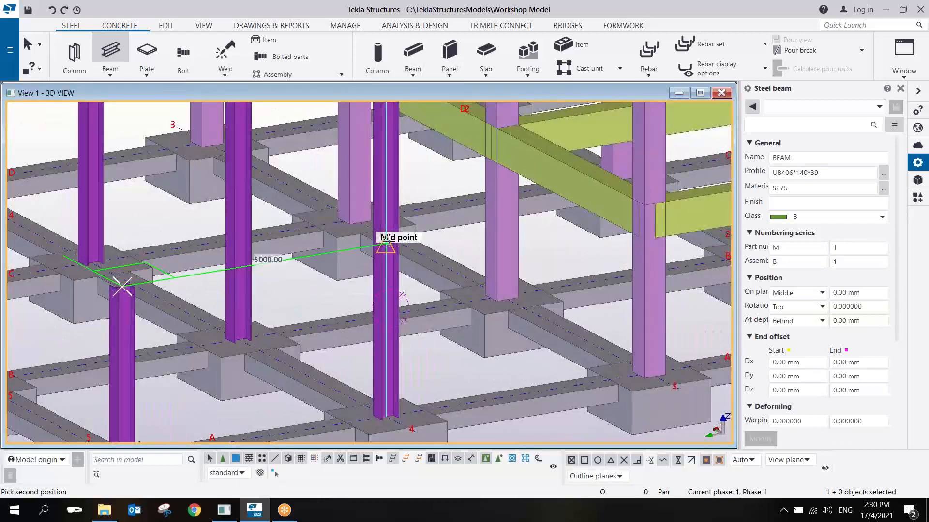
scroll(385, 240, "up", 4)
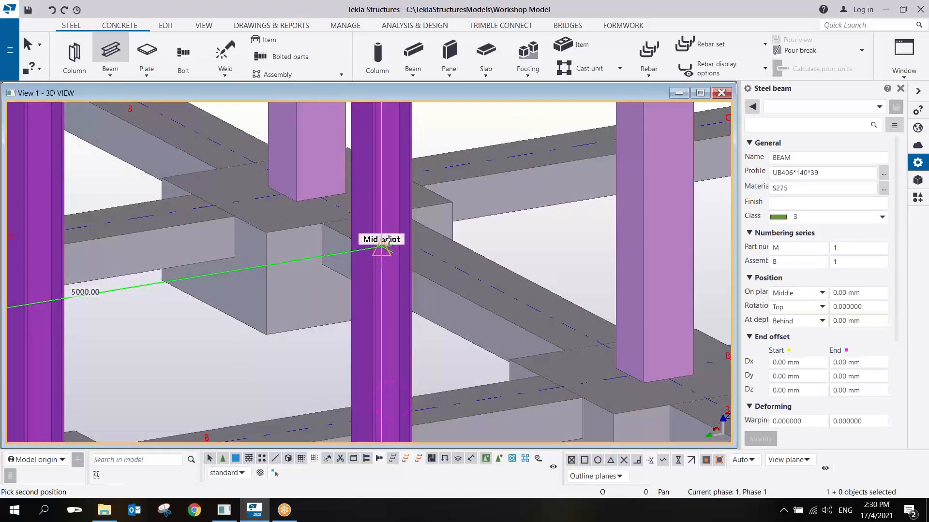
left_click(389, 245)
scroll(388, 246, "down", 4)
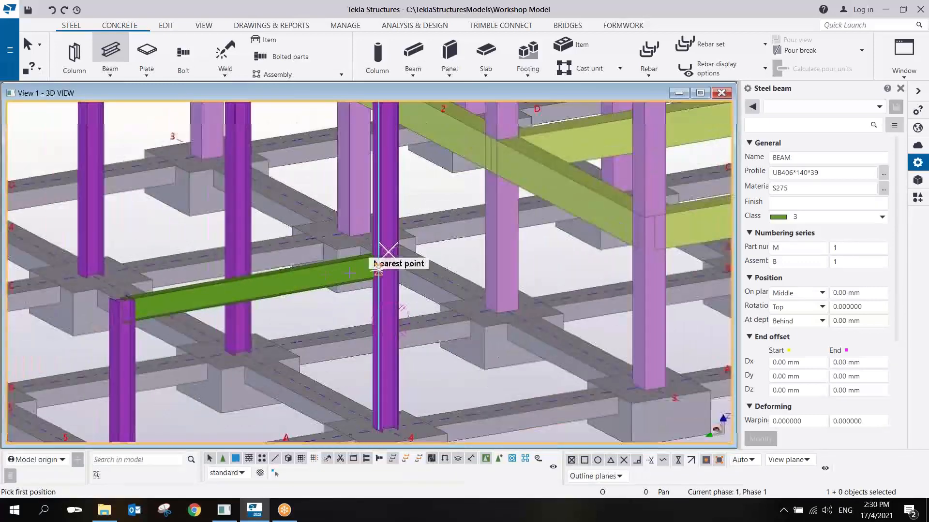
Check the steel beam's end at column A-4 and remove the beam again
middle_click_drag(388, 252, 413, 318, "ctrl")
scroll(378, 266, "up", 5)
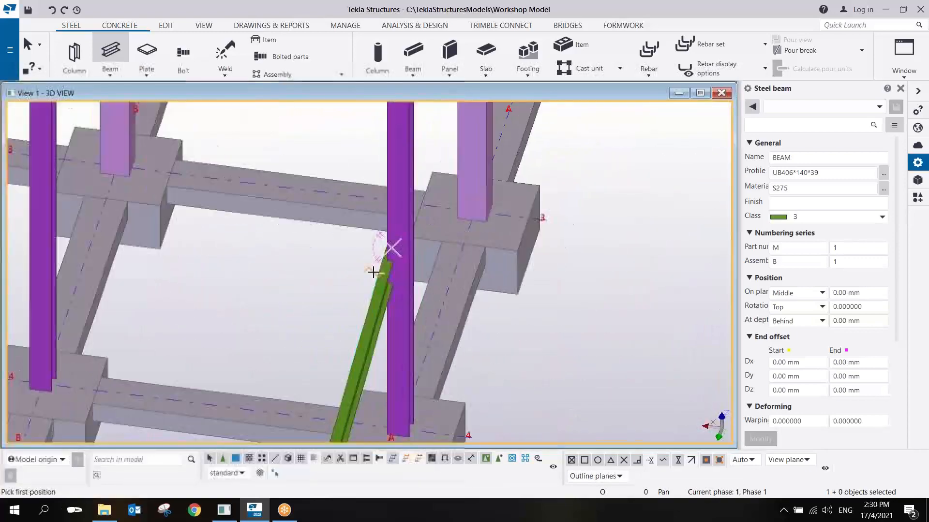
left_click(403, 249)
scroll(403, 251, "down", 5)
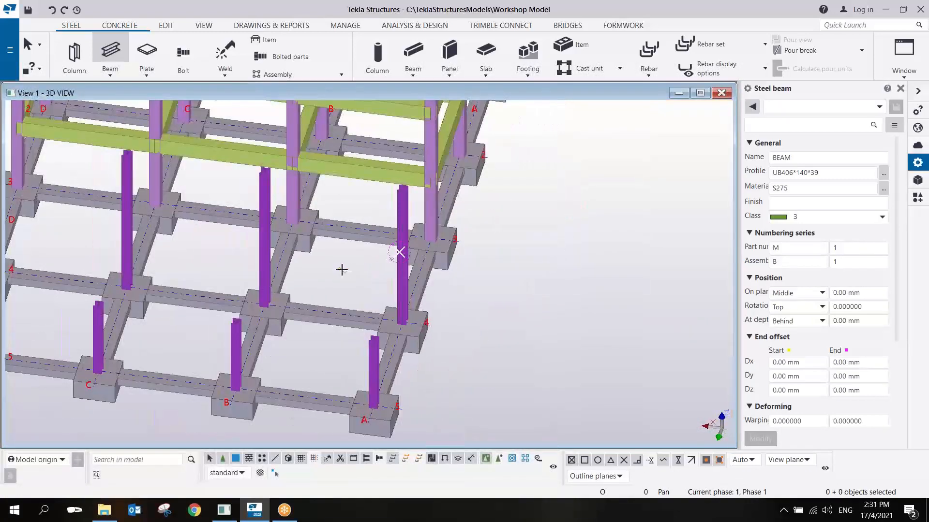
Model a UB406*140*39 steel beam from the top of column D-5 to the mid-height of column D-4
mouse_move(345, 271)
middle_mouse_down("ctrl")
mouse_move(254, 235)
mouse_move(607, 330)
middle_mouse_up("ctrl")
scroll(339, 277, "up", 5)
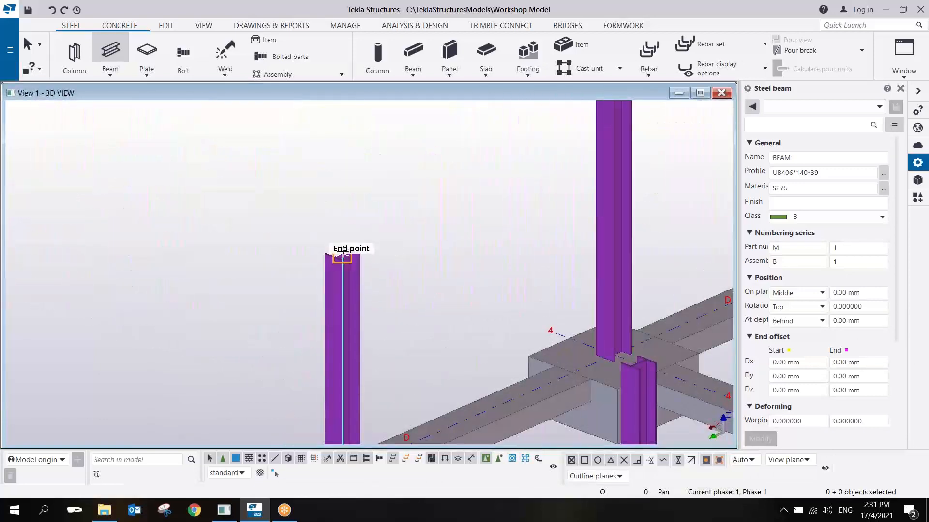
left_click(342, 252)
middle_click_drag(595, 180, 478, 245)
scroll(512, 253, "down", 3)
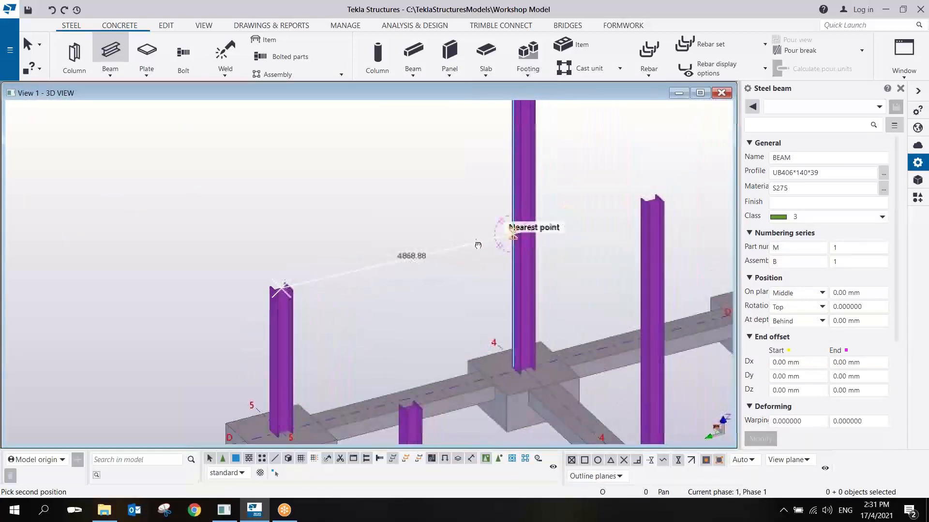
scroll(509, 228, "up", 4)
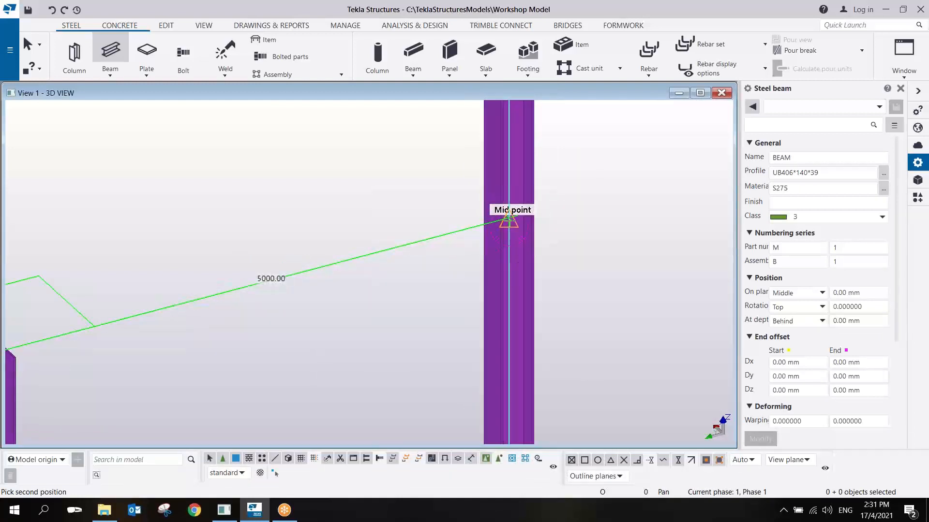
left_click(509, 219)
scroll(508, 218, "down", 5)
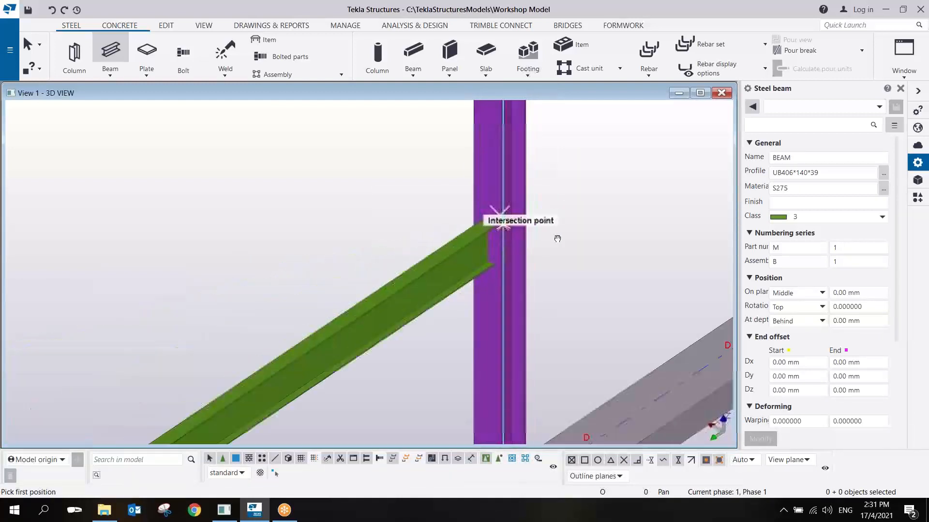
middle_click_drag(484, 262, 432, 259, "ctrl")
right_click(618, 223)
left_click(638, 229)
Copy the steel beam from grid line D to lines C, B and A, using the tops of the grid line 5 columns as reference points
scroll(433, 259, "down", 2)
right_click(393, 279)
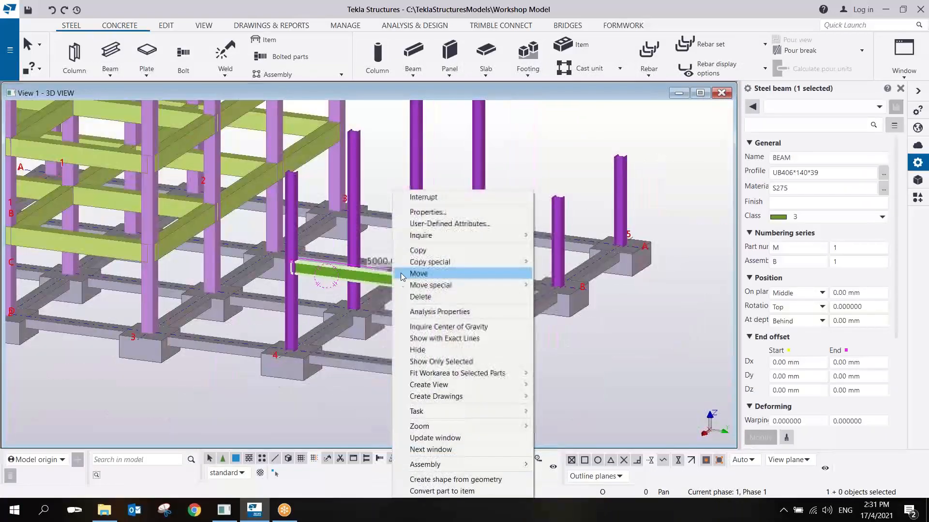
left_click(426, 249)
scroll(473, 290, "up", 3)
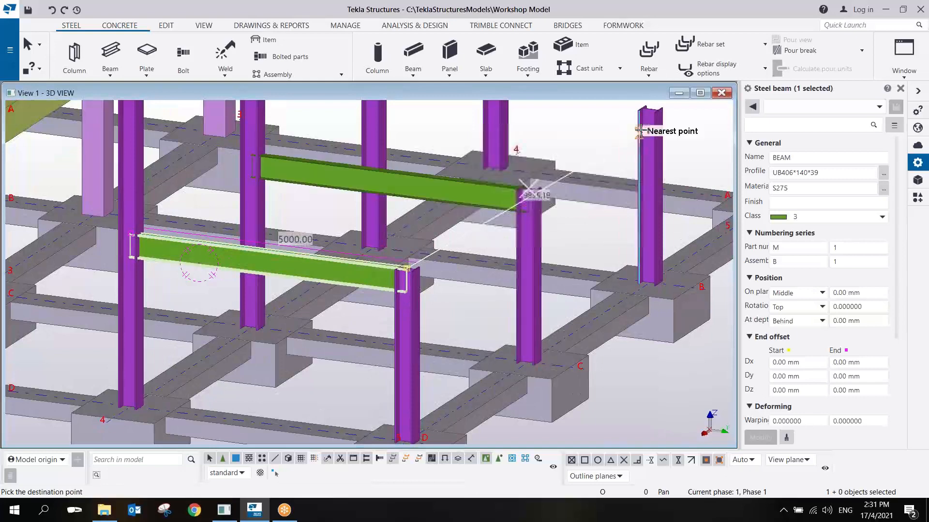
left_click(649, 114)
middle_click_drag(668, 156, 511, 357)
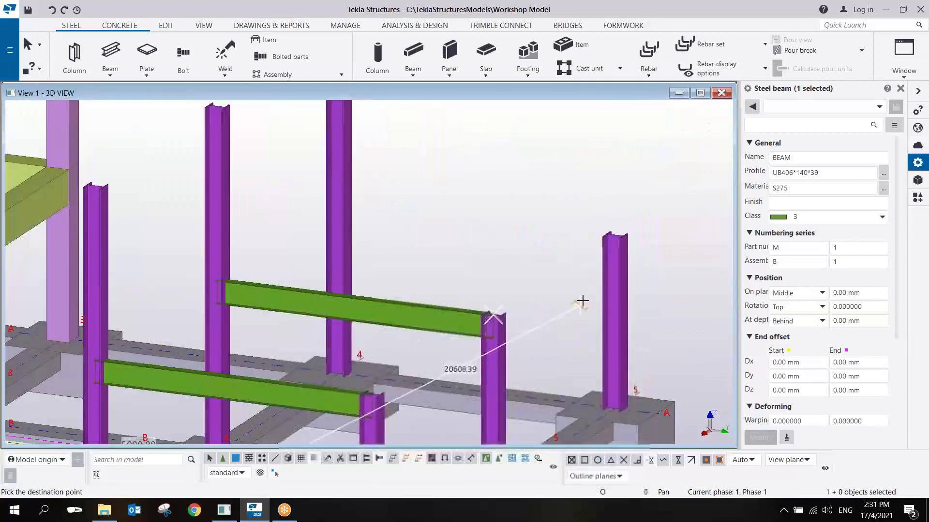
left_click(615, 237)
right_click(486, 190)
left_click(507, 197)
Examine the model from the side and at an angle, comparing the concrete columns on grid line 3 with the steel columns on line 4
scroll(516, 261, "down", 4)
middle_click_drag(435, 291, 527, 230)
scroll(455, 264, "down", 3)
middle_click_drag(485, 199, 535, 265)
scroll(446, 250, "up", 3)
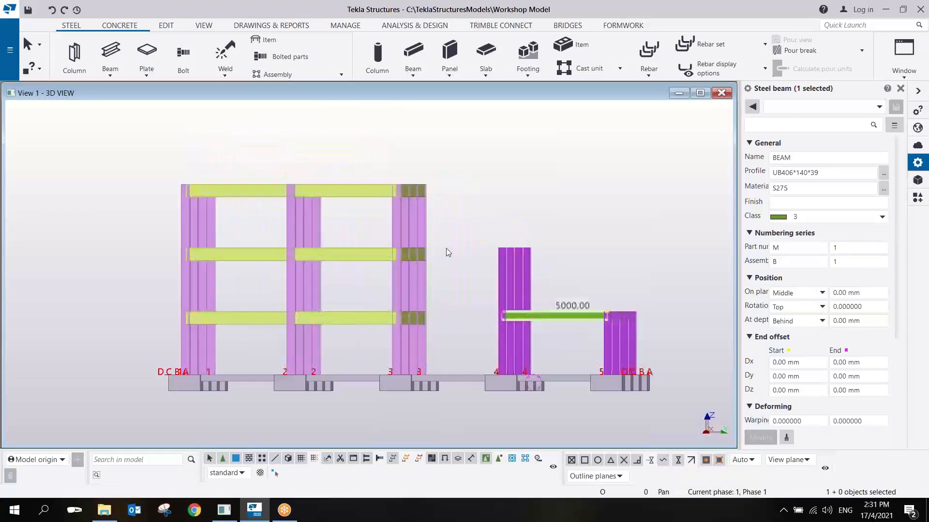
scroll(445, 248, "up", 1)
middle_click_drag(448, 248, 428, 240, "ctrl")
middle_click_drag(576, 201, 502, 243)
scroll(502, 243, "up", 2)
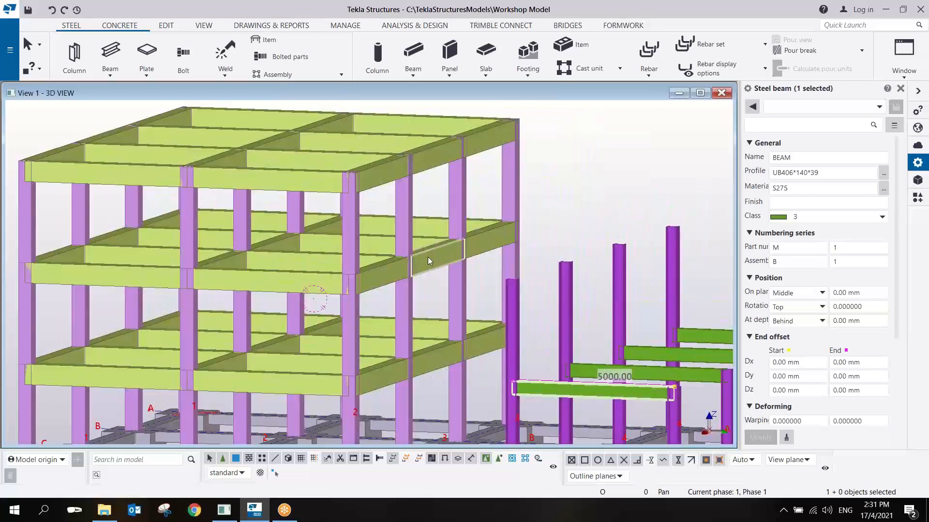
middle_click_drag(428, 256, 416, 257, "ctrl")
scroll(364, 231, "up", 3)
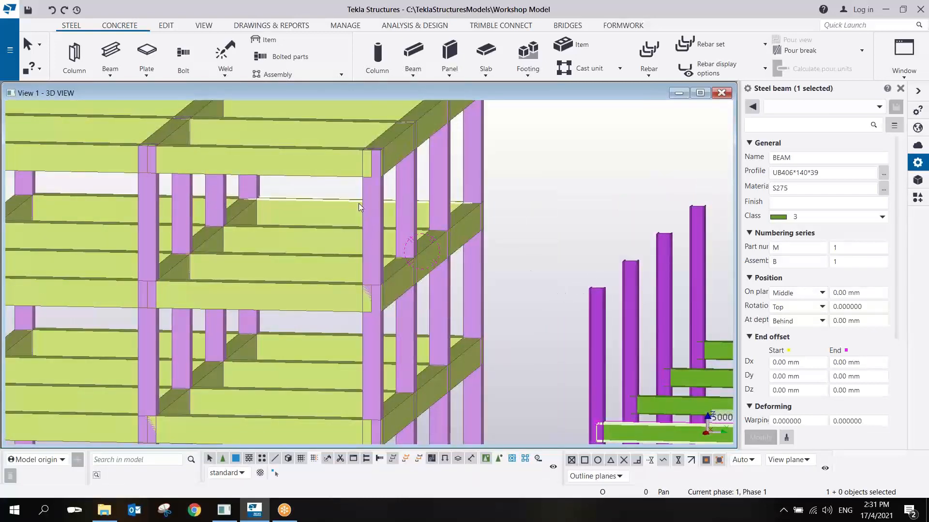
scroll(437, 235, "down", 4)
scroll(495, 258, "up", 3)
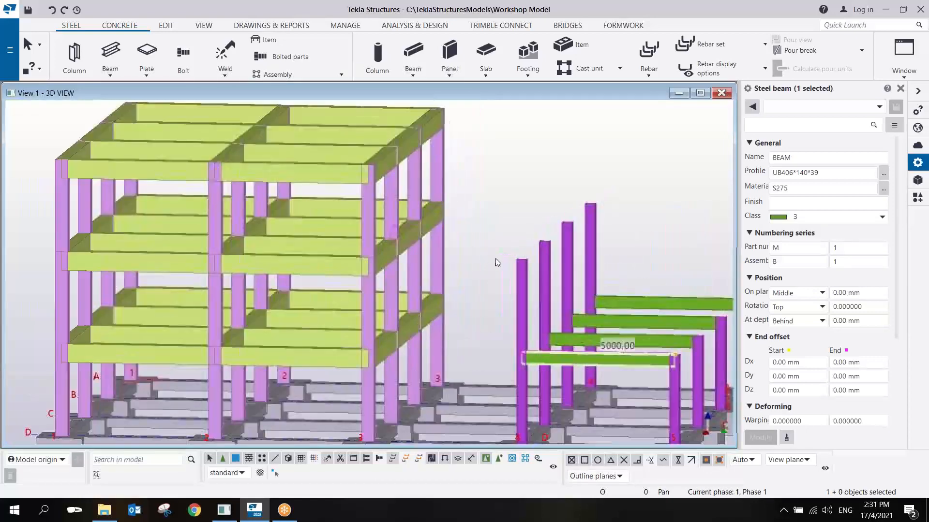
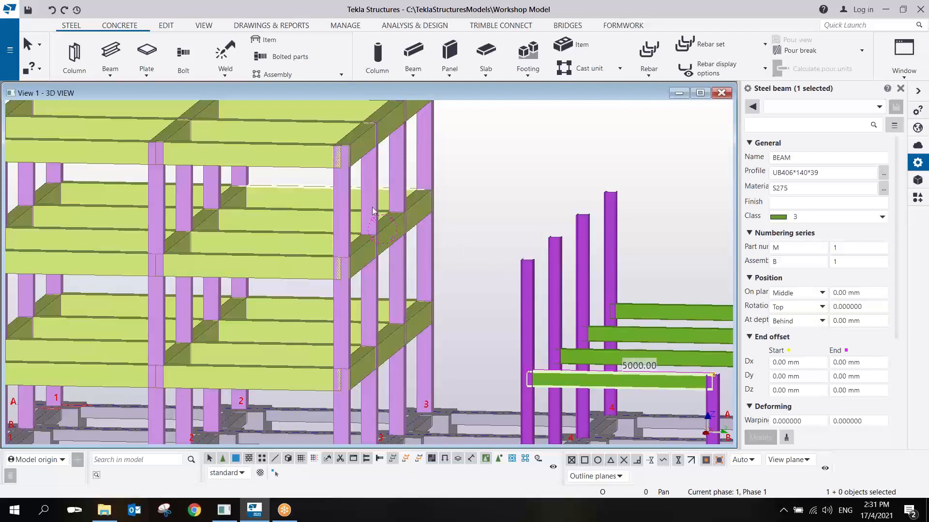
scroll(483, 261, "down", 5)
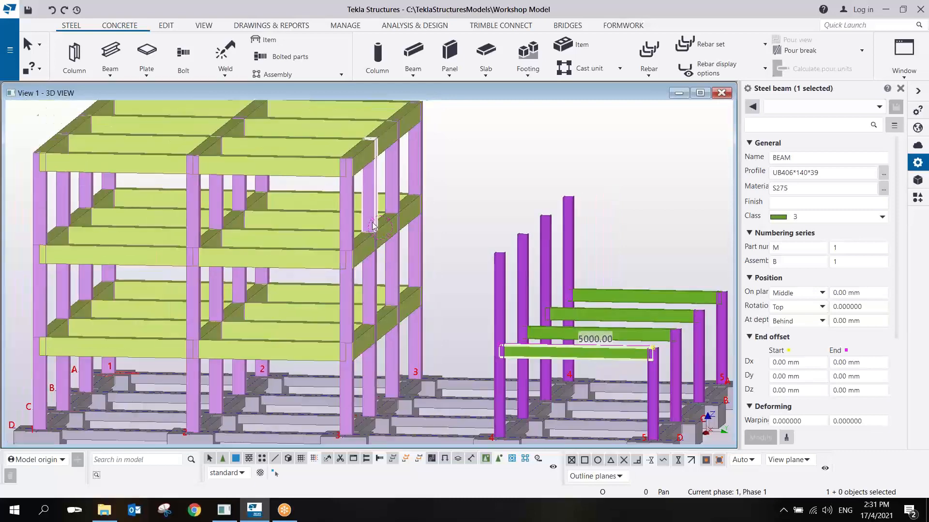
scroll(466, 283, "up", 4)
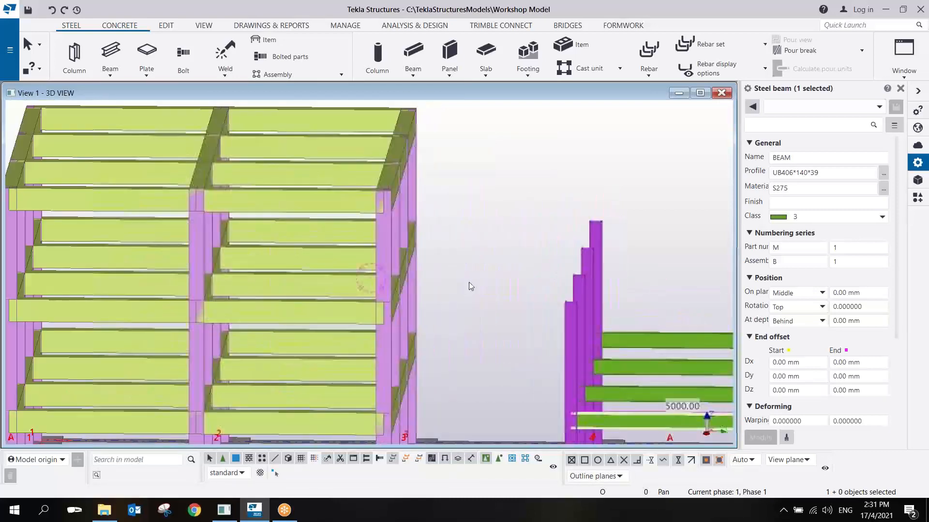
Try to model a sloping steel beam from the top of column D-4 to the midpoint of the top-storey concrete column D-3
left_click(110, 53)
scroll(568, 305, "up", 2)
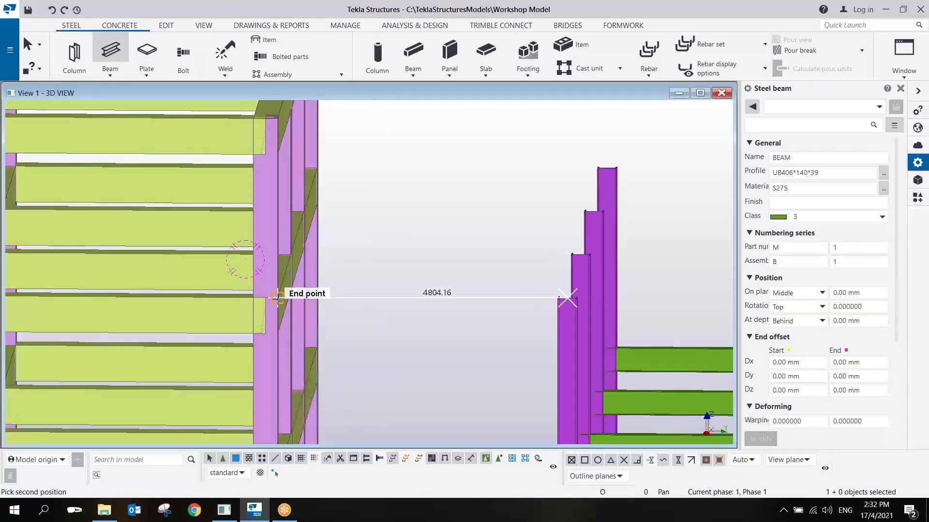
scroll(267, 293, "down", 3)
middle_click_drag(244, 315, 252, 307, "ctrl")
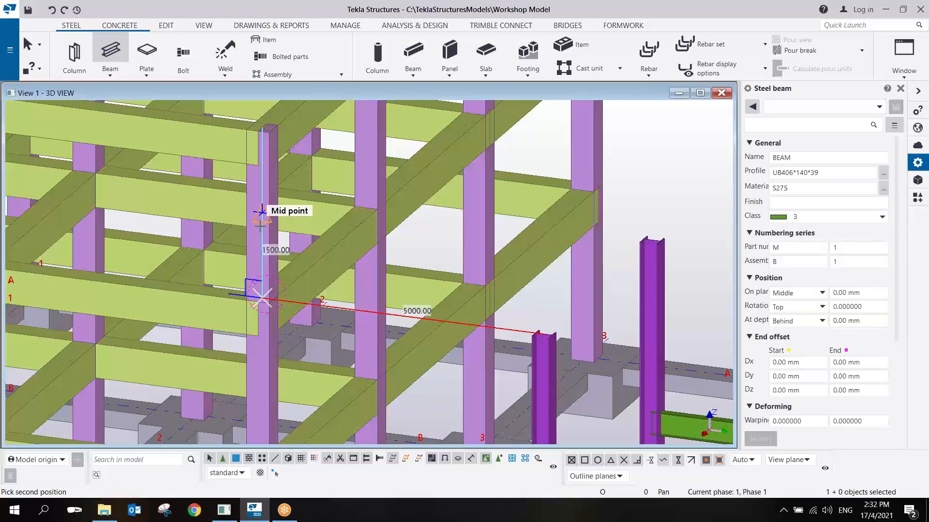
left_click(262, 211)
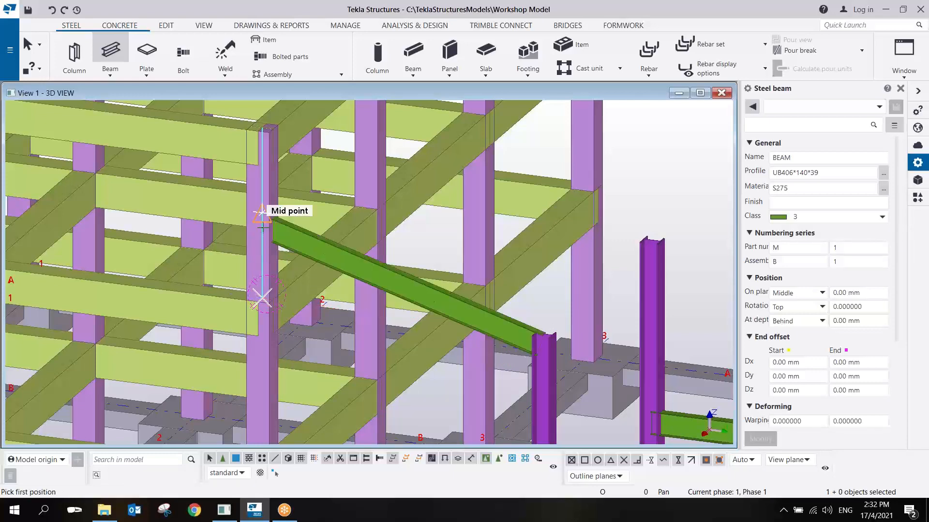
Check both ends of the sloping steel beam between D-3 and D-4 and delete the beam
scroll(600, 271, "up", 5)
middle_click_drag(548, 307, 582, 147)
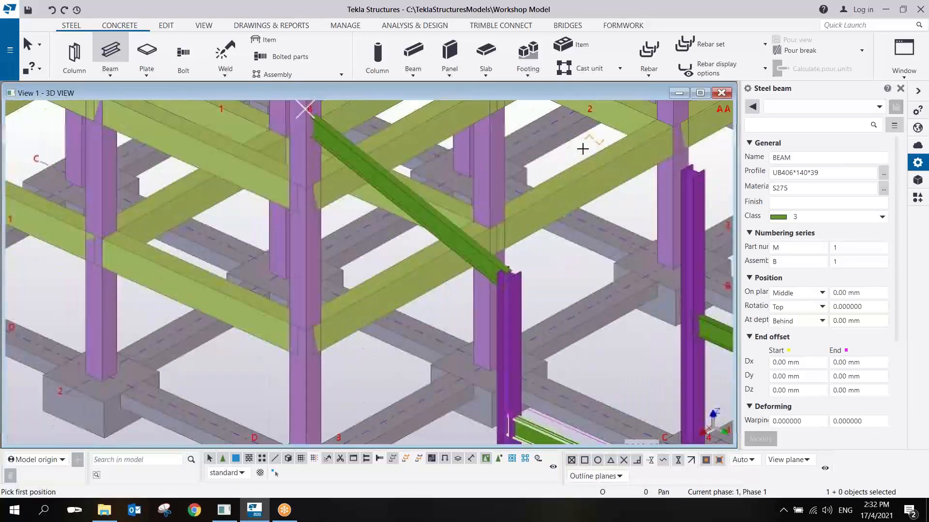
scroll(473, 263, "up", 4)
scroll(472, 305, "down", 2)
scroll(472, 305, "down", 3)
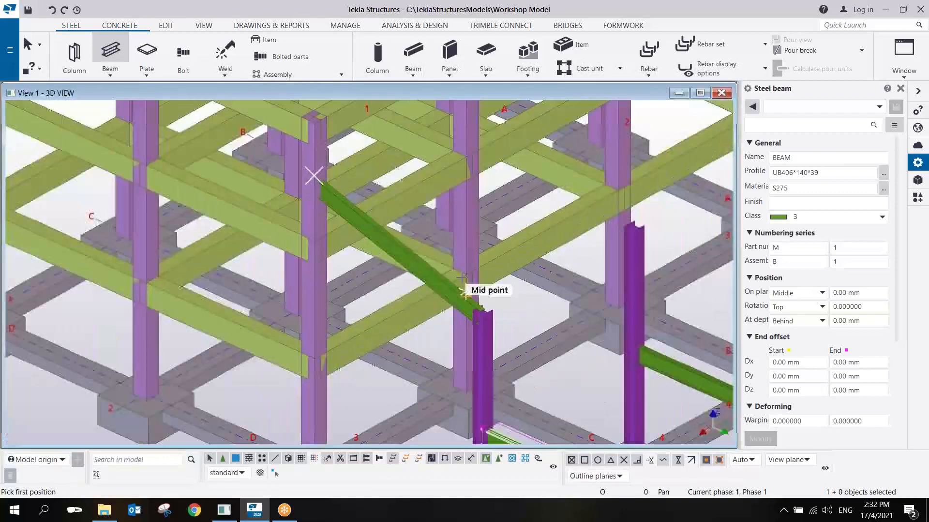
middle_click_drag(464, 277, 489, 250, "ctrl")
key("Escape")
scroll(502, 212, "down", 3)
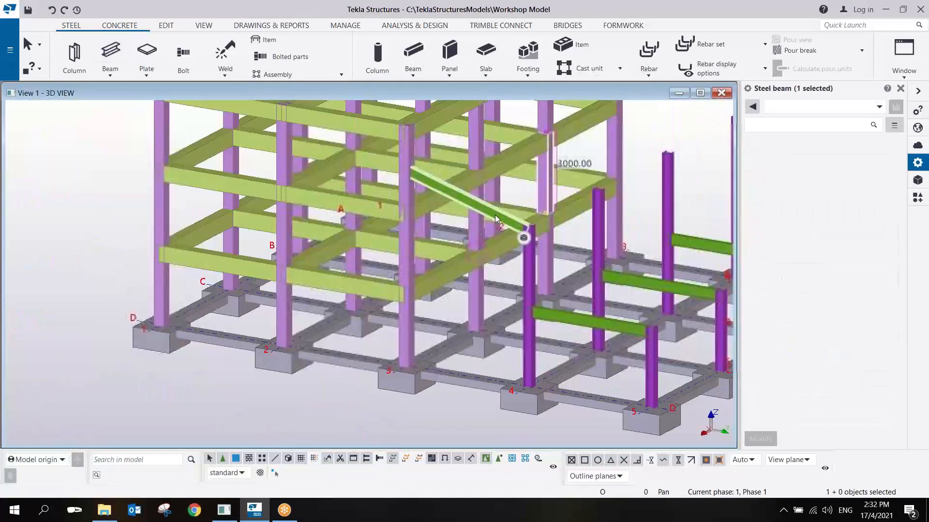
left_click(495, 216)
key("Delete")
Model a UB406*140*39 sloping beam from the top of steel column D-4 to the midpoint of the top-storey concrete column D-3
scroll(471, 222, "up", 1)
scroll(462, 226, "up", 3)
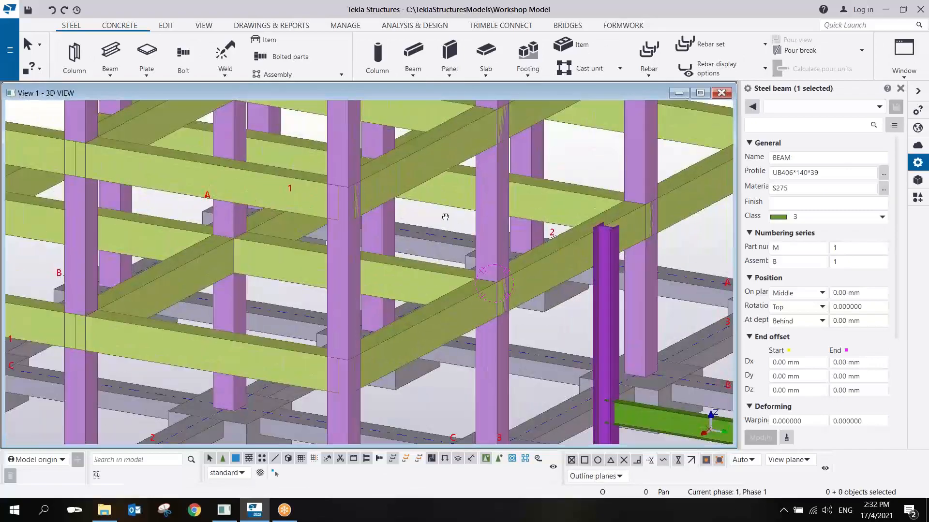
mouse_move(444, 216)
middle_mouse_down("ctrl")
mouse_move(459, 248)
mouse_move(419, 216)
mouse_move(453, 234)
mouse_move(437, 219)
mouse_move(439, 228)
middle_mouse_up("ctrl")
scroll(419, 215, "down", 2)
scroll(439, 231, "up", 4)
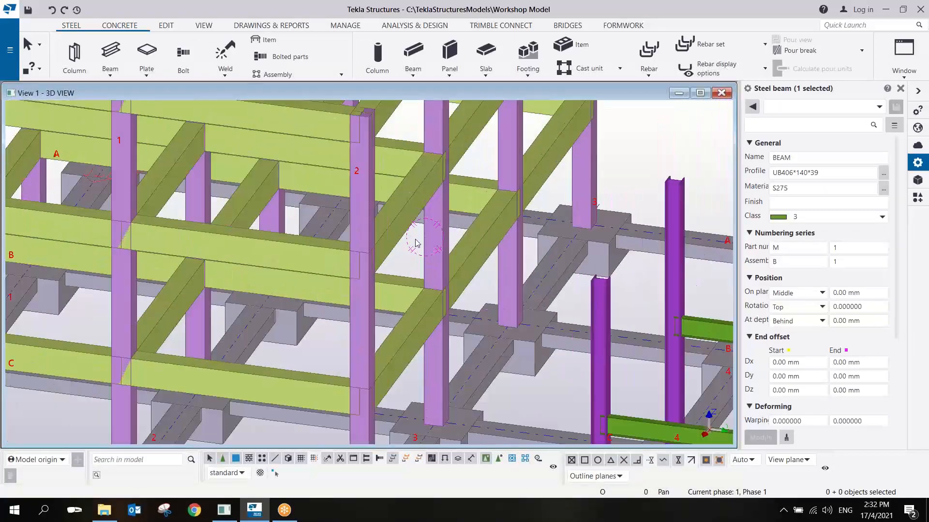
mouse_move(366, 246)
middle_mouse_down("ctrl")
mouse_move(415, 245)
mouse_move(400, 234)
mouse_move(402, 243)
middle_mouse_up("ctrl")
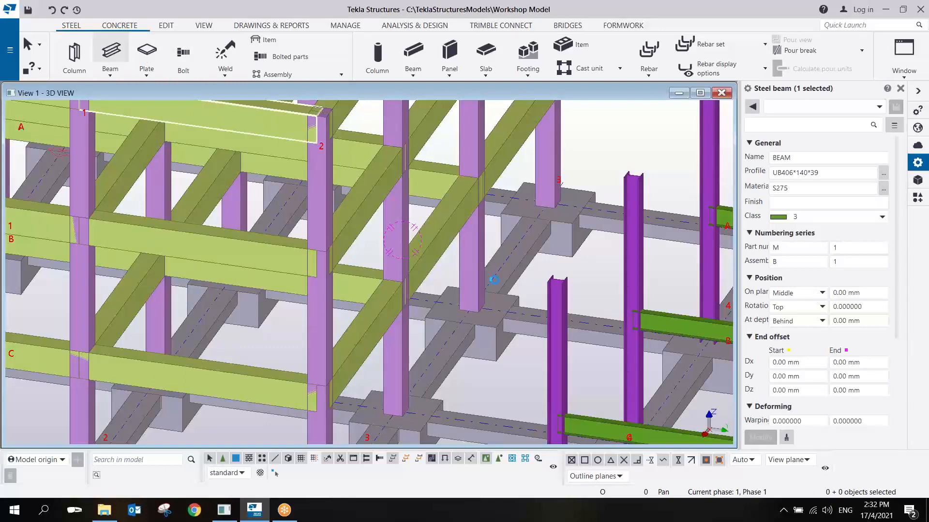
left_click(557, 277)
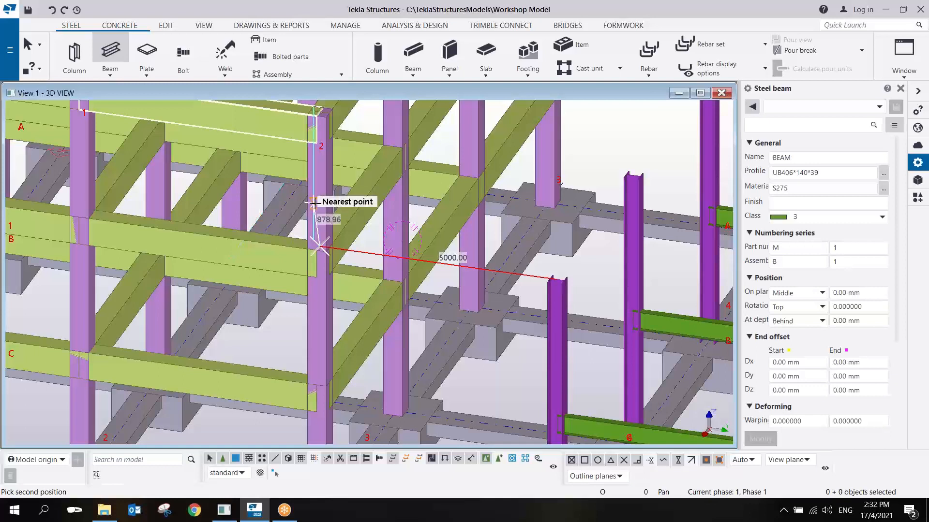
left_click(318, 199)
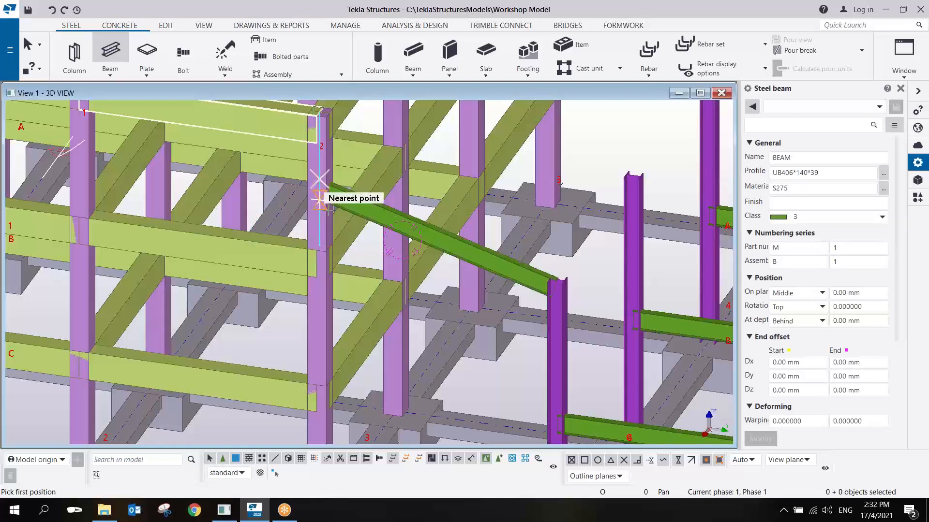
right_click(522, 223)
left_click(536, 233)
left_click(536, 233)
Copy the sloping steel beam from grid line D to lines C, B and A, using the tops of the grid line 4 columns as reference points
scroll(335, 240, "up", 3)
mouse_move(378, 227)
middle_mouse_down("ctrl")
mouse_move(263, 220)
mouse_move(370, 212)
mouse_move(450, 183)
mouse_move(400, 224)
mouse_move(431, 201)
middle_mouse_up("ctrl")
scroll(387, 239, "down", 5)
scroll(407, 237, "up", 3)
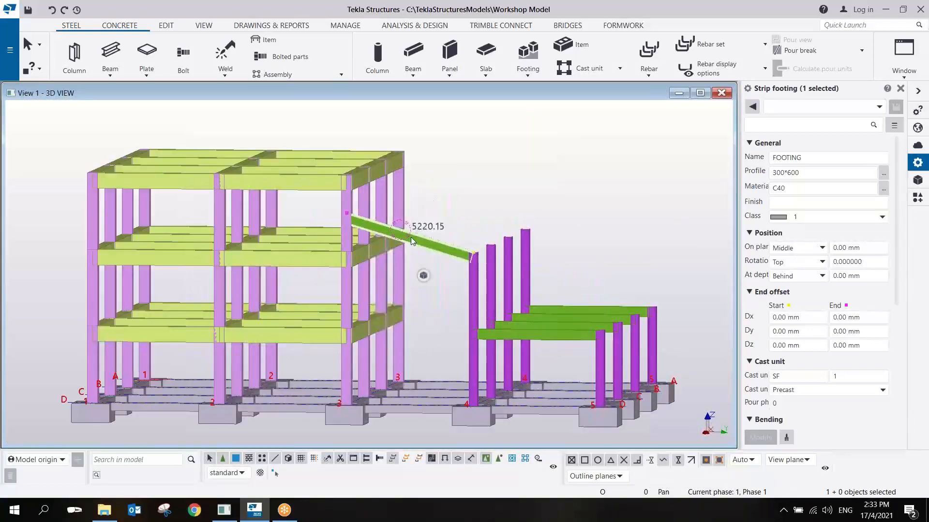
right_click(411, 237)
left_click(416, 249)
scroll(472, 253, "up", 3)
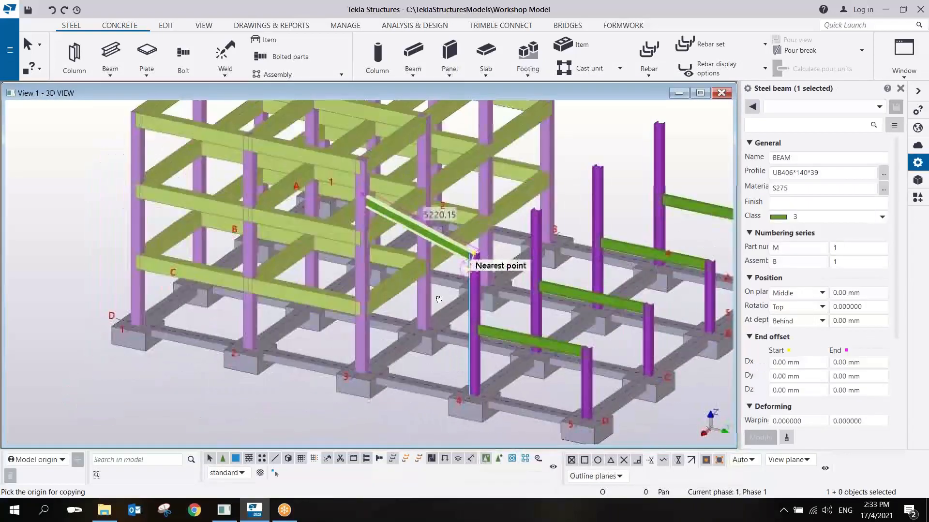
scroll(468, 261, "up", 4)
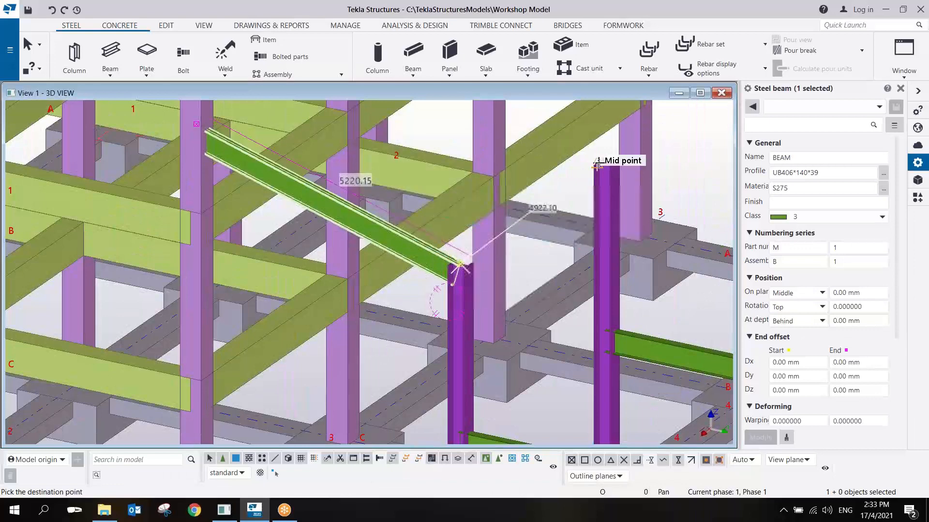
left_click(606, 162)
middle_click_drag(651, 148, 300, 329)
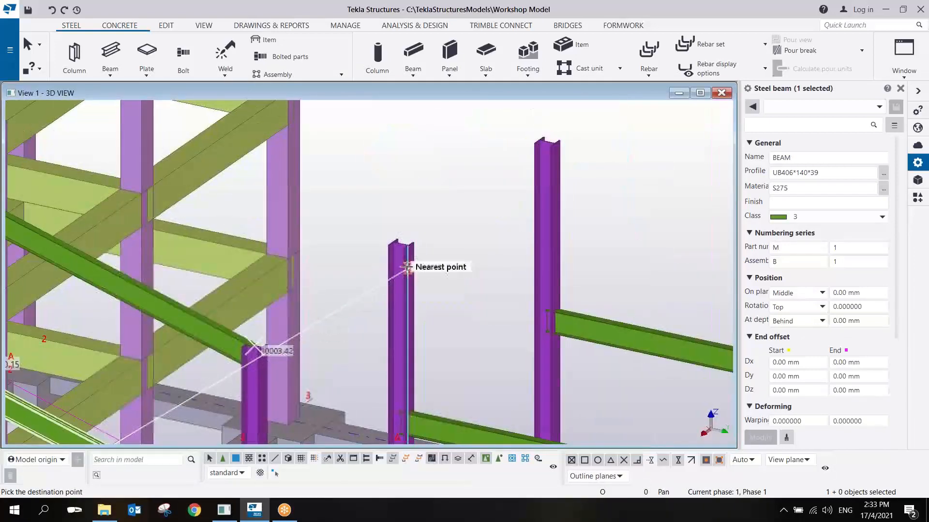
left_click(397, 244)
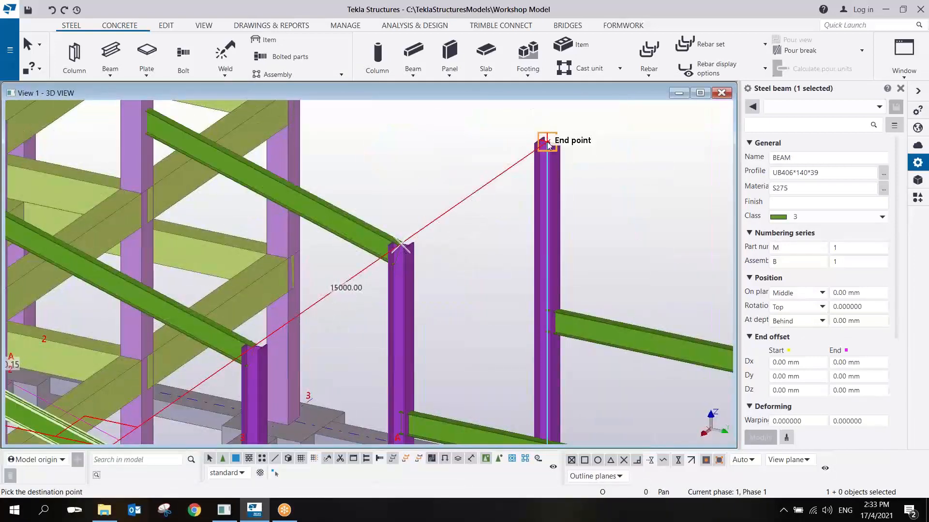
left_click(548, 141)
right_click(487, 141)
left_click(503, 149)
Examine the steel frame between grid lines 3 and 5, including the beam ends at the columns
scroll(517, 223, "down", 3)
scroll(511, 275, "down", 2)
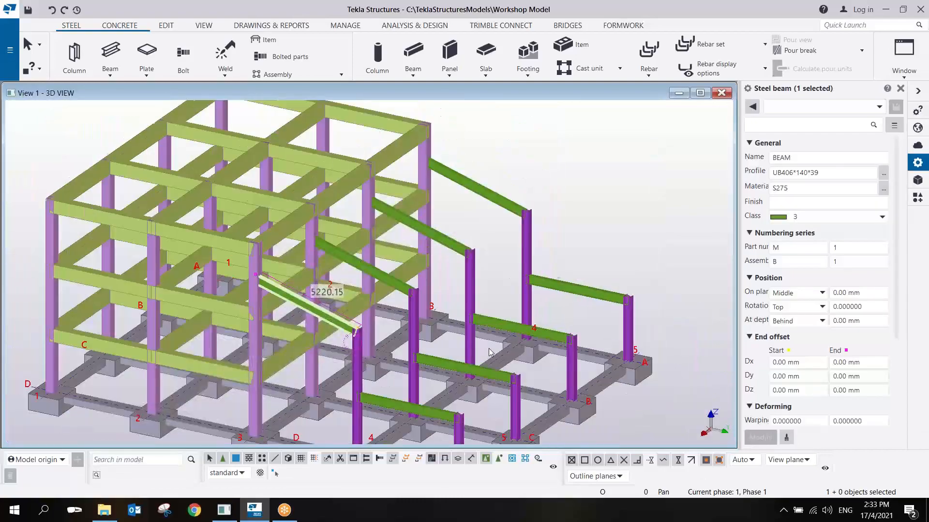
middle_click_drag(488, 350, 478, 321, "ctrl")
scroll(478, 321, "up", 6)
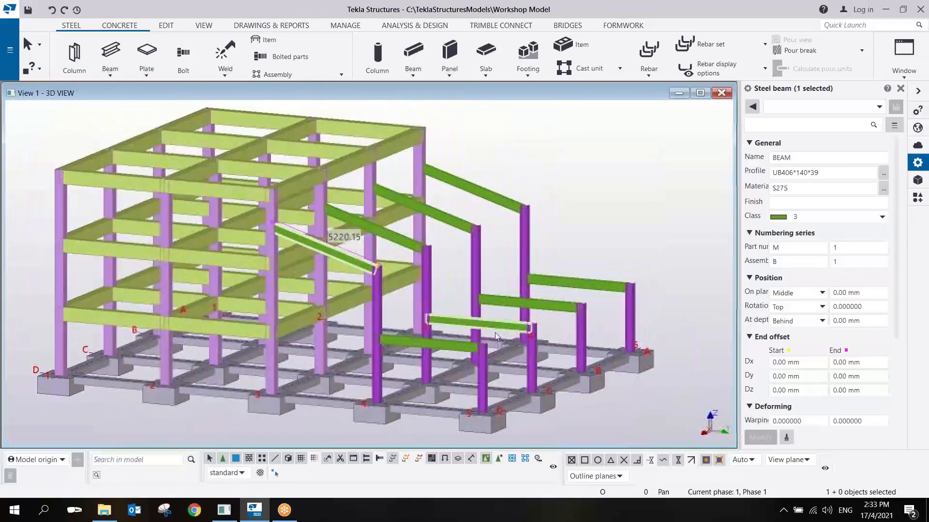
scroll(447, 295, "down", 3)
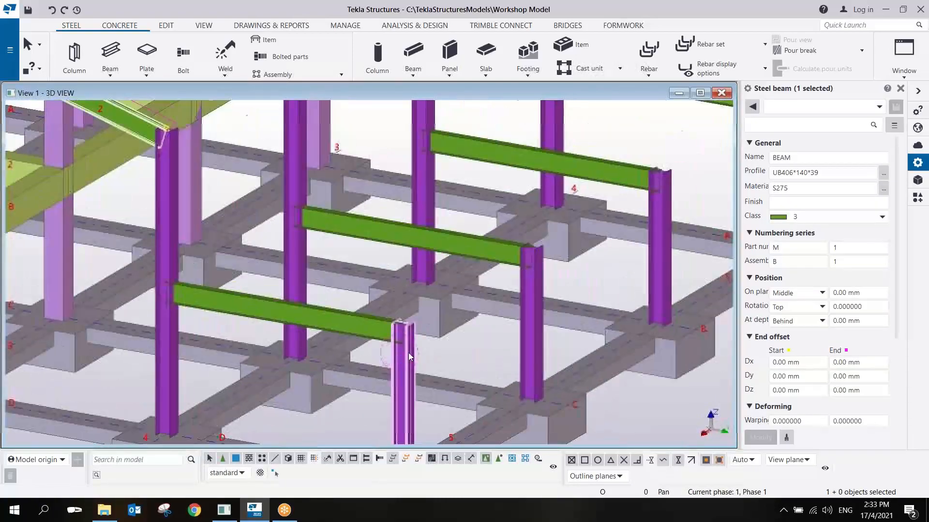
middle_click_drag(408, 352, 408, 330, "ctrl")
scroll(424, 305, "up", 3)
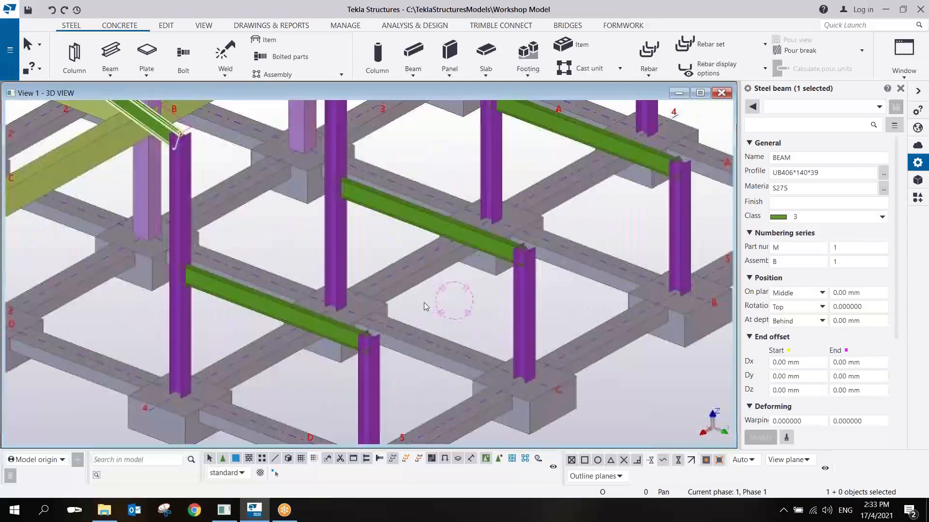
scroll(389, 337, "down", 5)
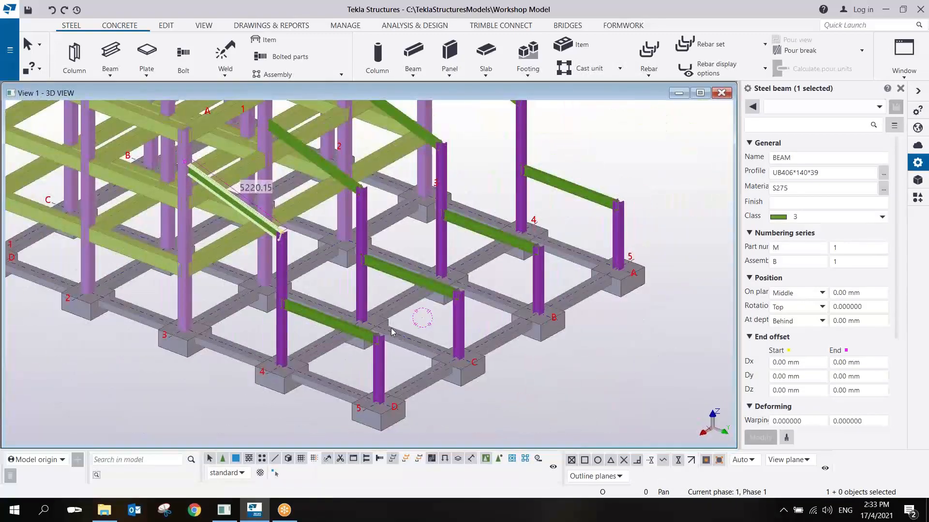
Try to model a UB305*165*40 steel beam between the tops of columns D-5 and C-5
scroll(392, 331, "up", 5)
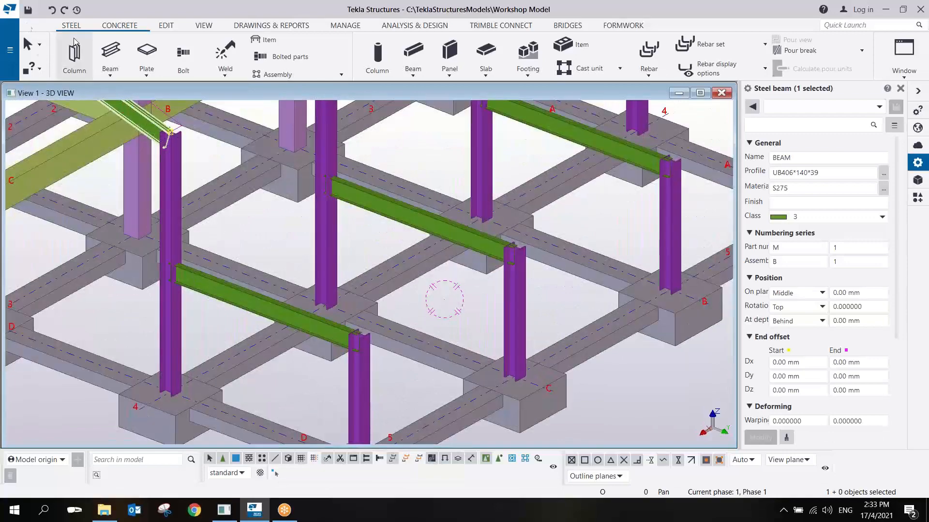
left_click(120, 57)
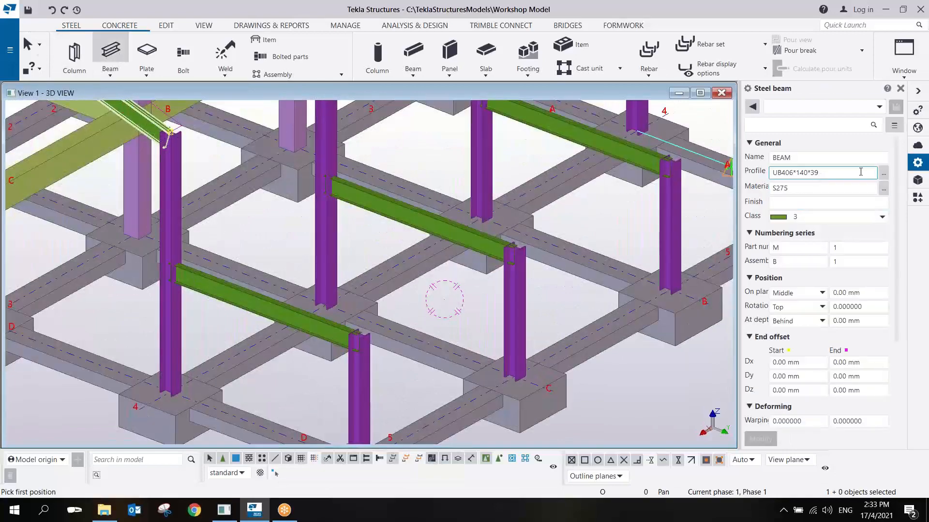
left_click(883, 174)
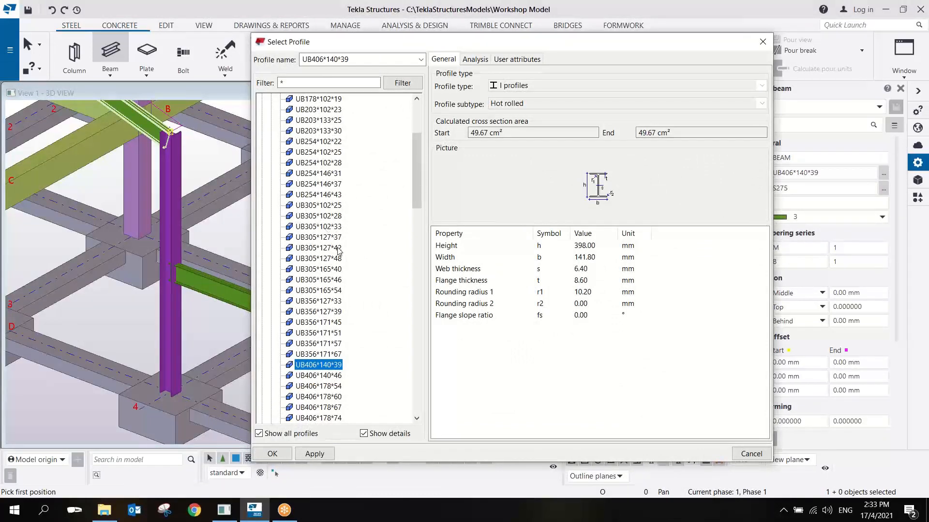
double_click(321, 269)
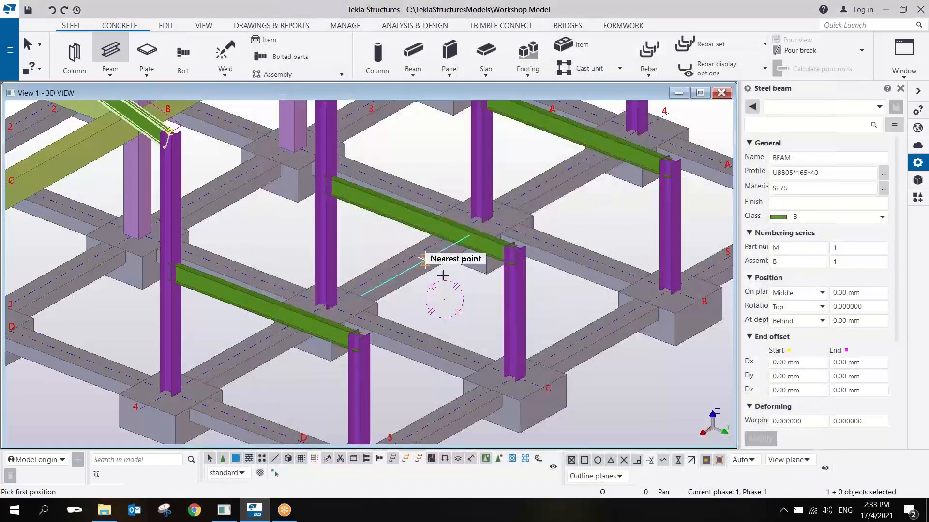
middle_click_drag(441, 276, 349, 353)
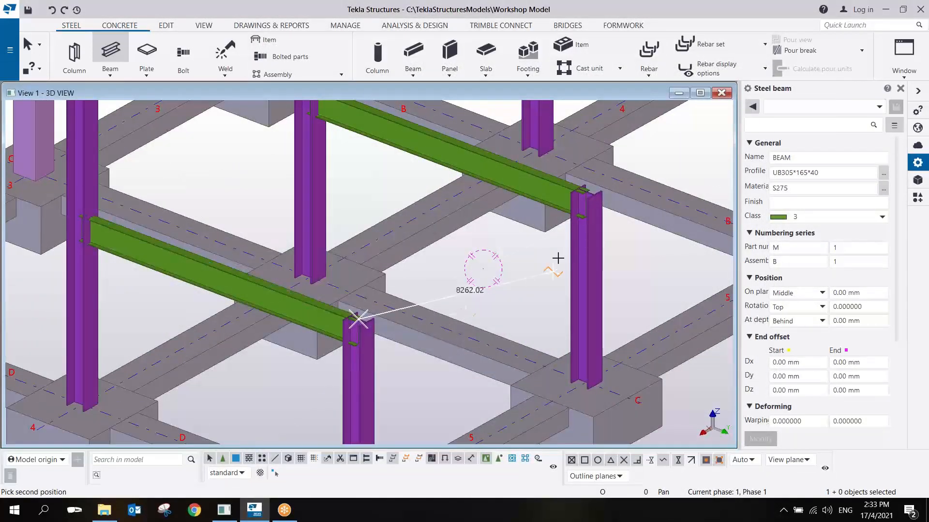
left_click(583, 193)
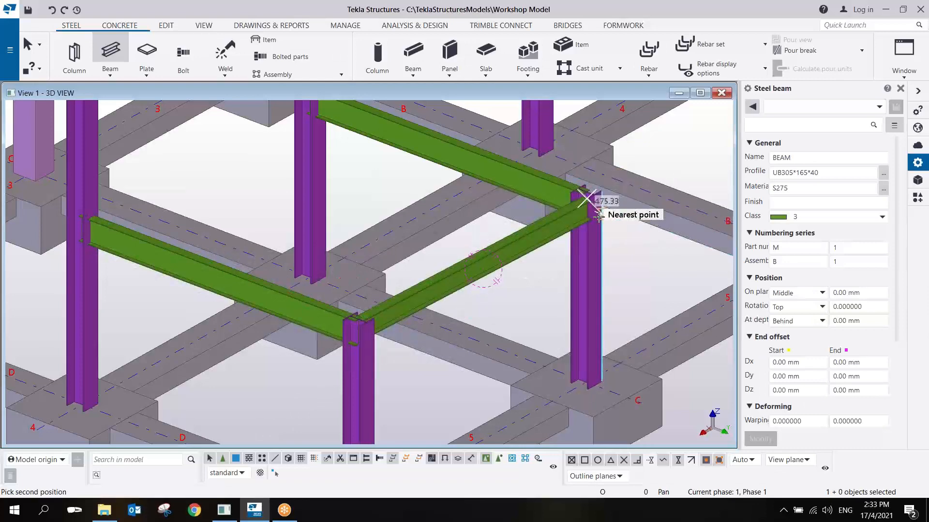
right_click(420, 291)
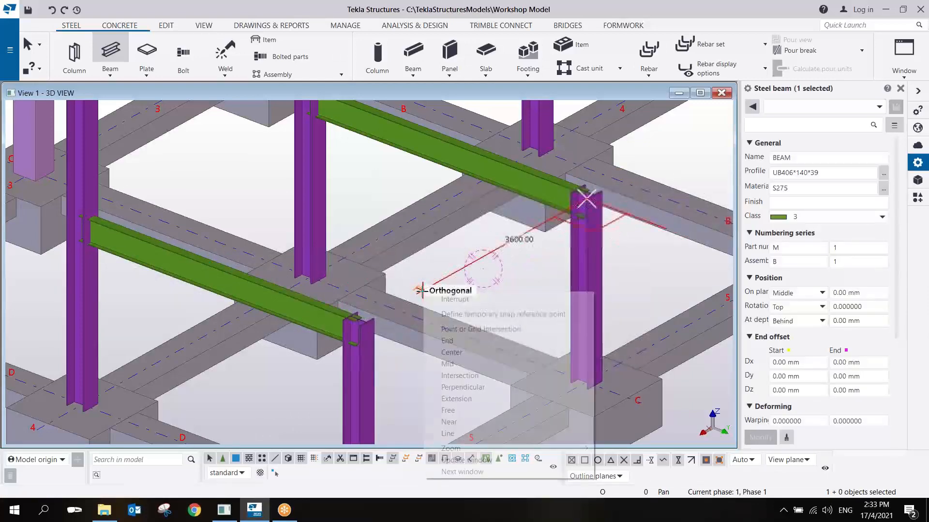
left_click(443, 299)
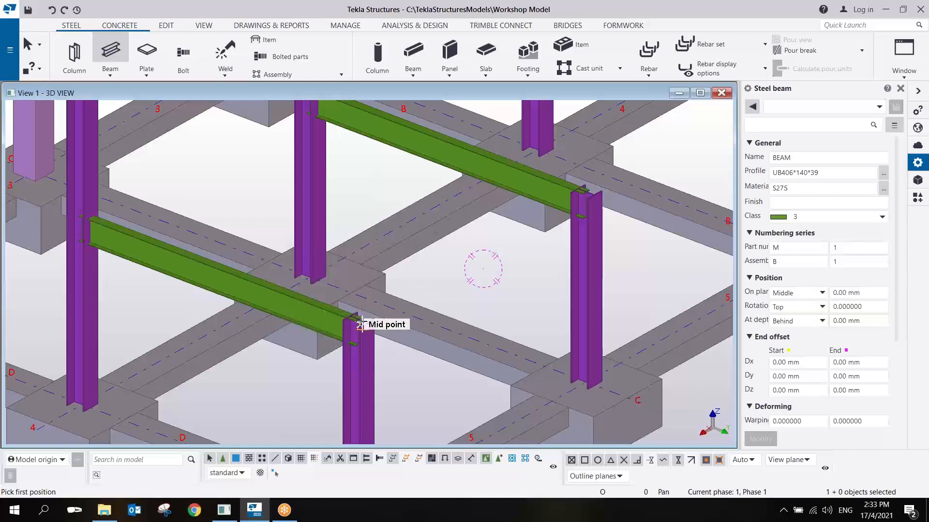
Model a UB406*140*39 steel beam from the top of column D-5 to the top of column C-5
left_click(585, 194)
right_click(444, 238)
left_click(468, 247)
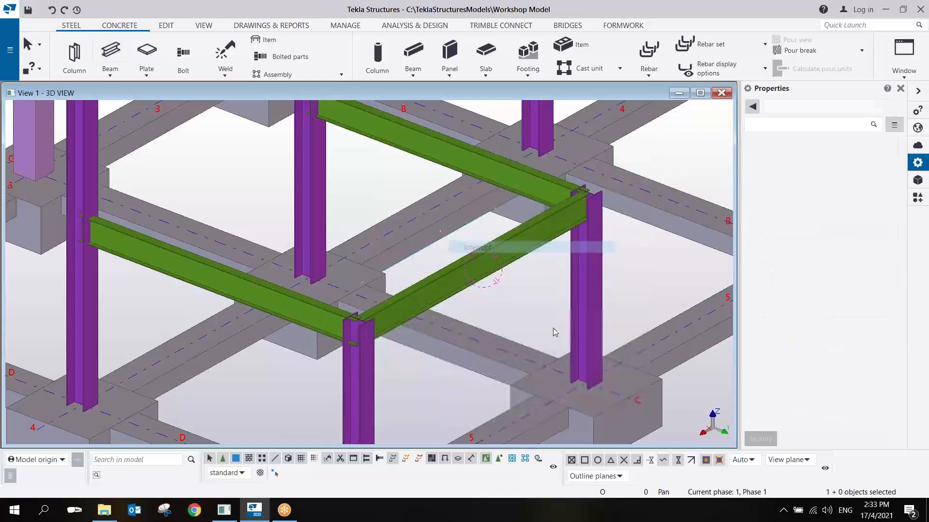
Show the Plan 1STFLR view alongside the 3D view and enlarge its window
scroll(555, 330, "down", 1)
middle_click_drag(522, 296, 423, 278)
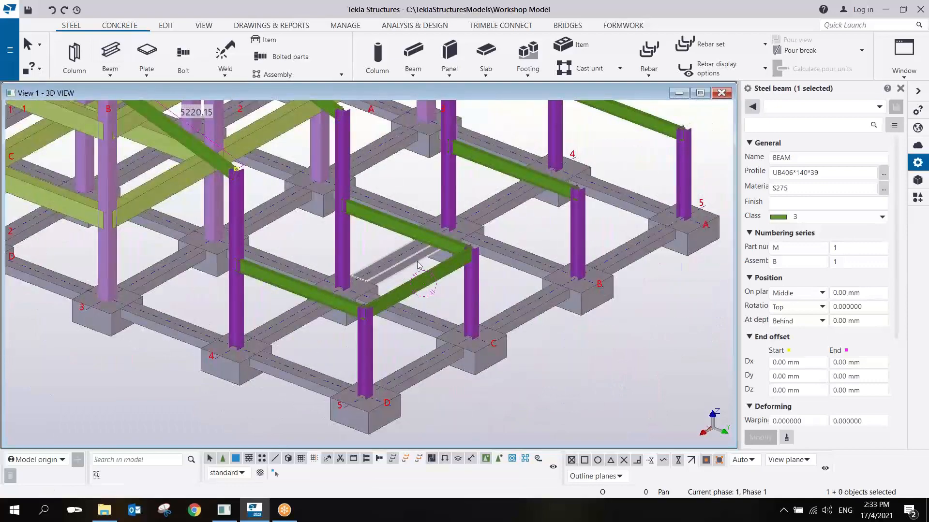
scroll(414, 260, "down", 3)
scroll(401, 295, "up", 3)
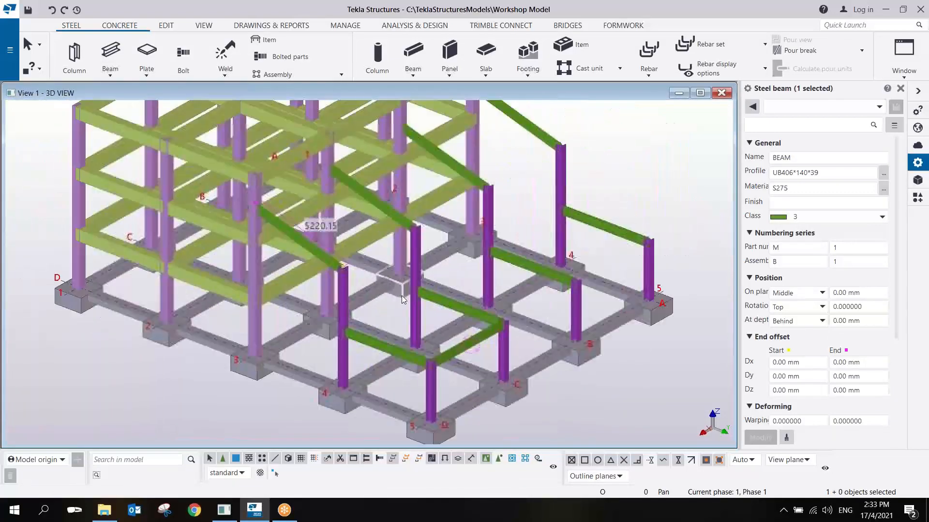
middle_click_drag(401, 295, 464, 304)
scroll(446, 303, "down", 2)
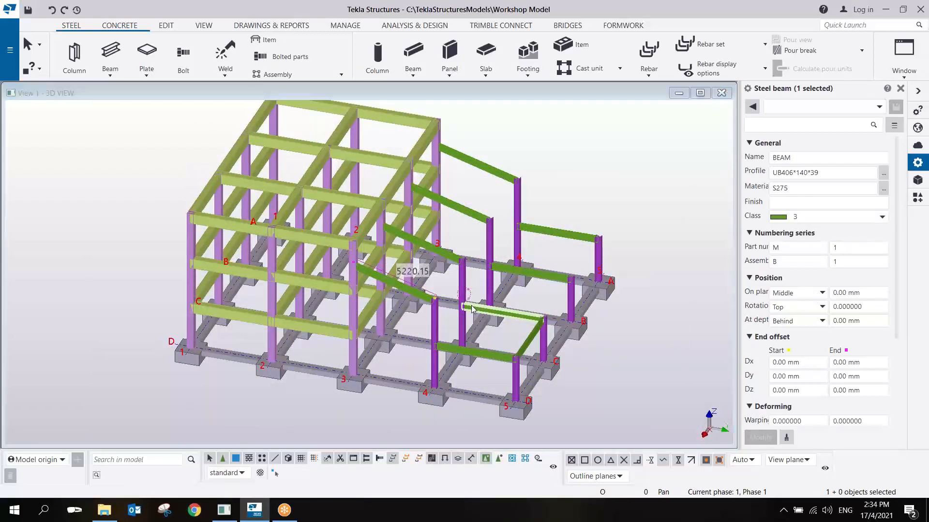
key("ctrl+i")
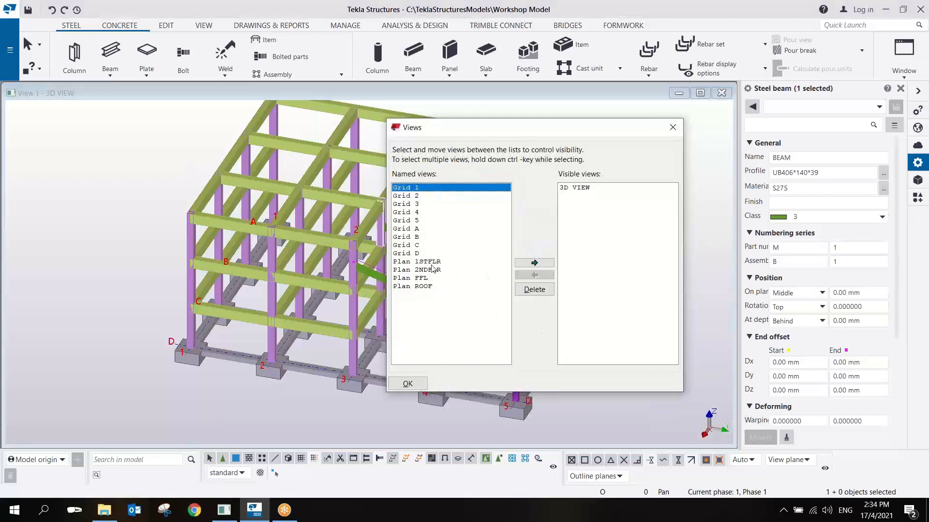
left_click_drag(514, 132, 736, 144)
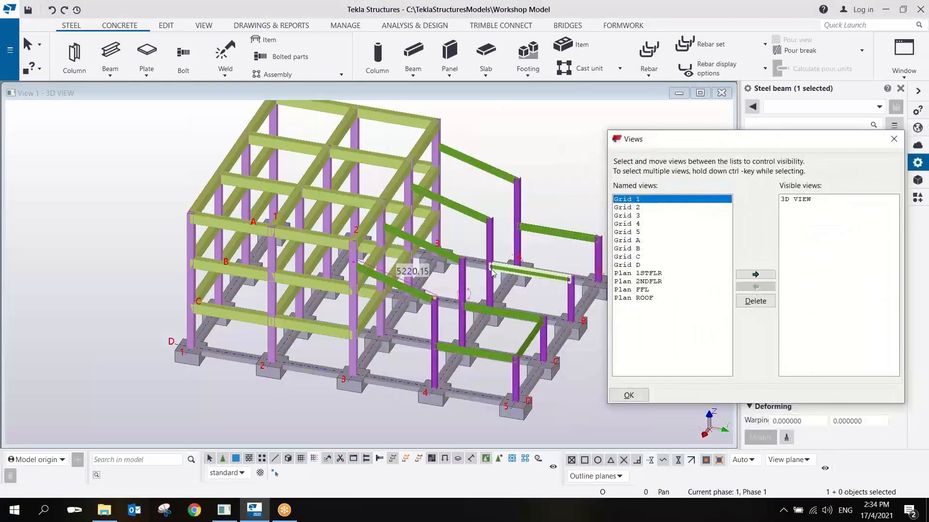
middle_click_drag(479, 282, 425, 293)
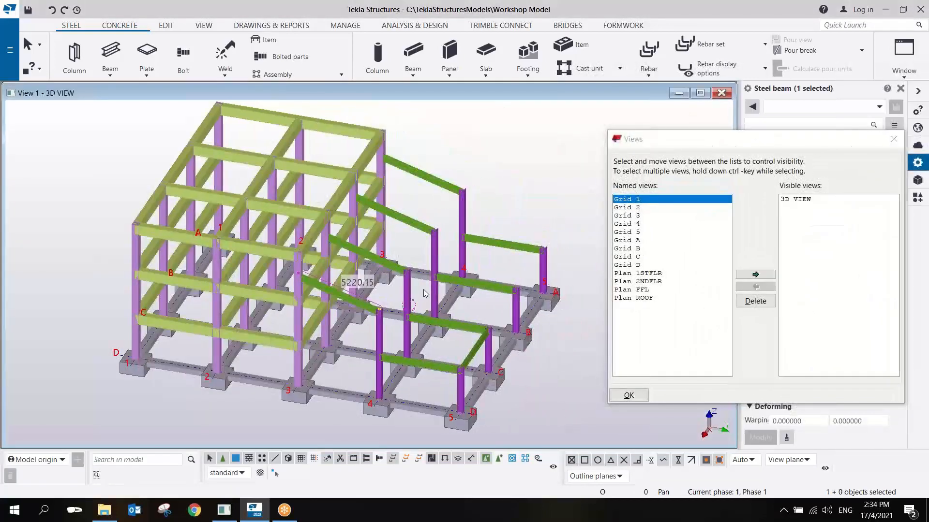
left_click(646, 274)
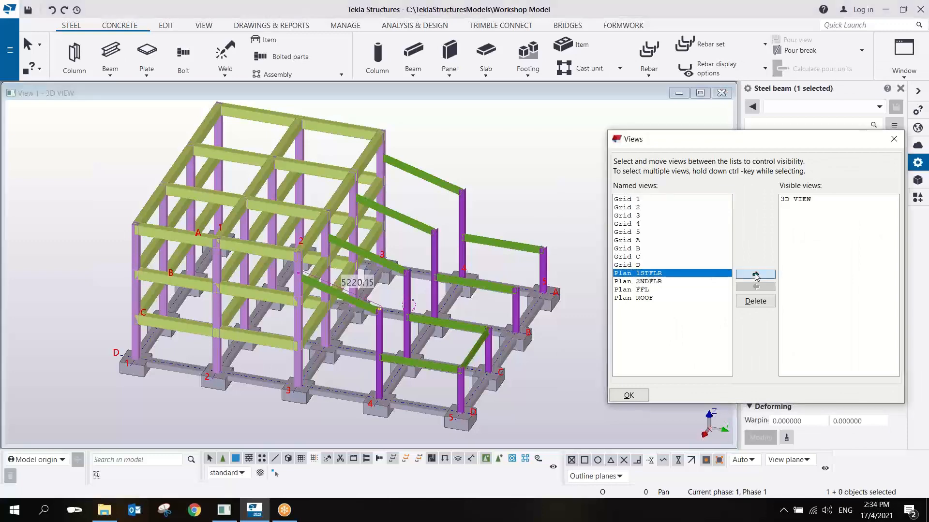
left_click(755, 275)
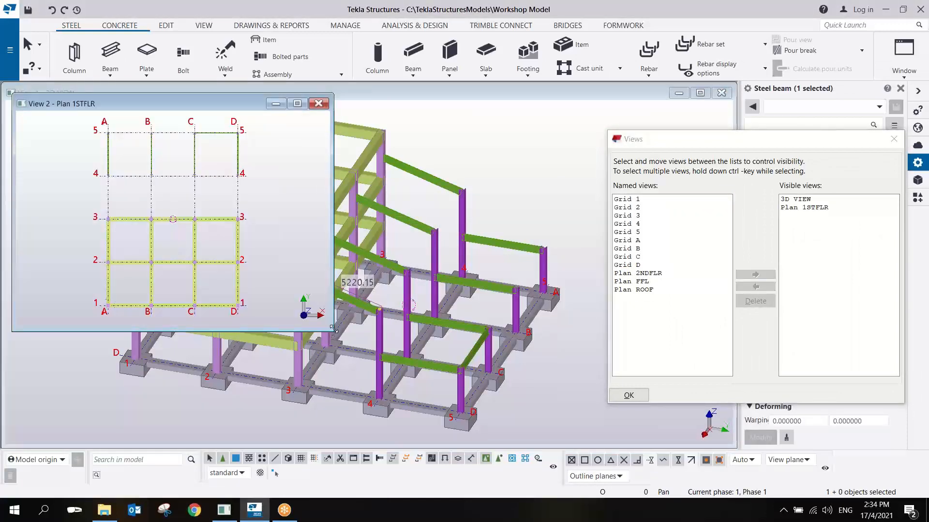
left_click_drag(334, 329, 716, 444)
Model the remaining UB406*140*39 steel beams on grid line 5 from C to A and on grid line 4 from A to D
scroll(350, 169, "up", 4)
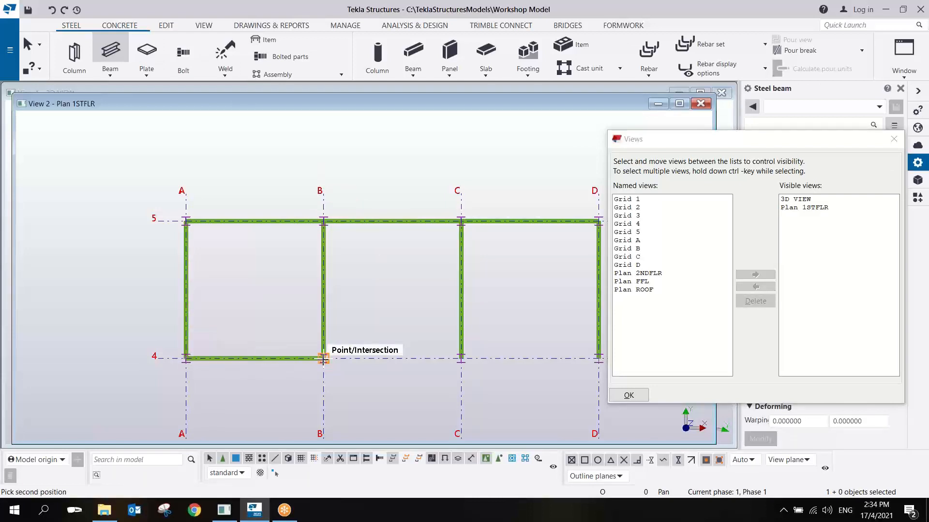
left_click(461, 359)
middle_click_drag(531, 350, 434, 325)
left_click(500, 334)
scroll(500, 333, "down", 5)
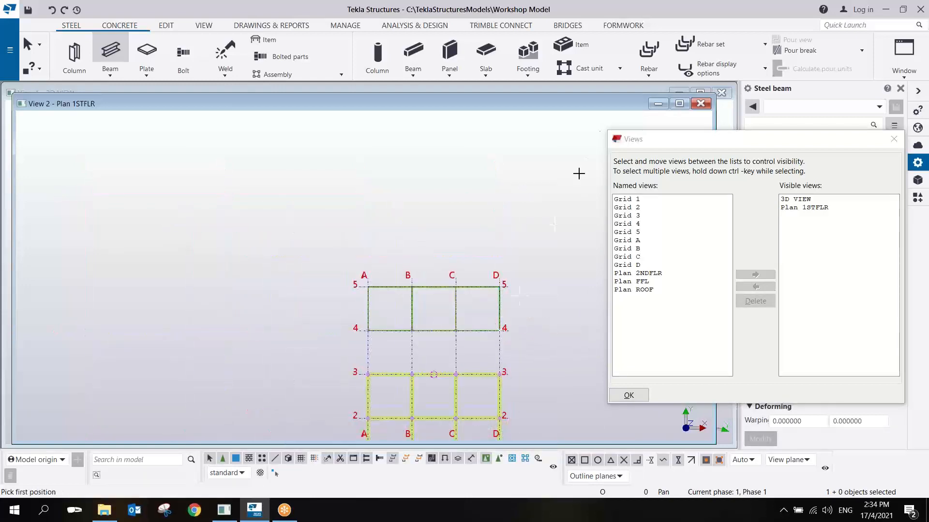
Return to the 3D view, end the beam command, close the views list and examine the new beams between the steel columns
left_click(631, 92)
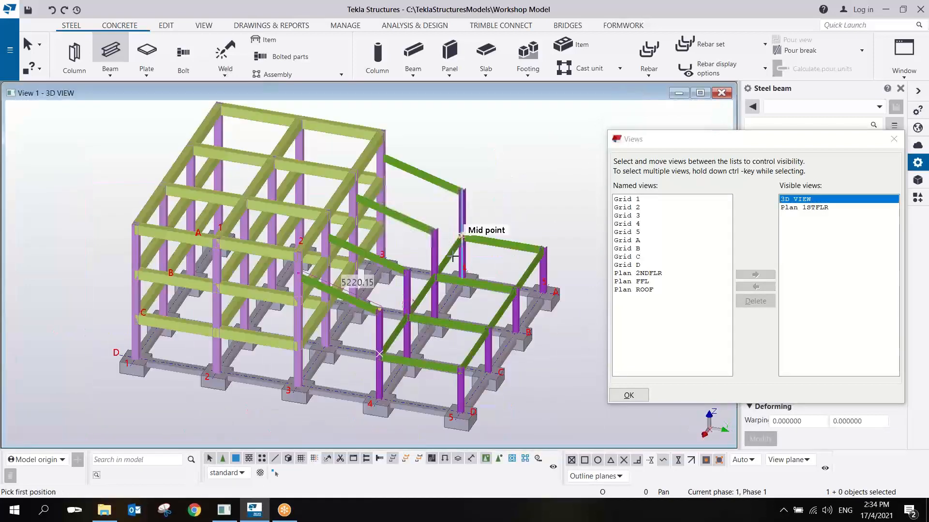
scroll(394, 334, "up", 5)
middle_click_drag(400, 308, 367, 233, "ctrl")
scroll(370, 234, "down", 2)
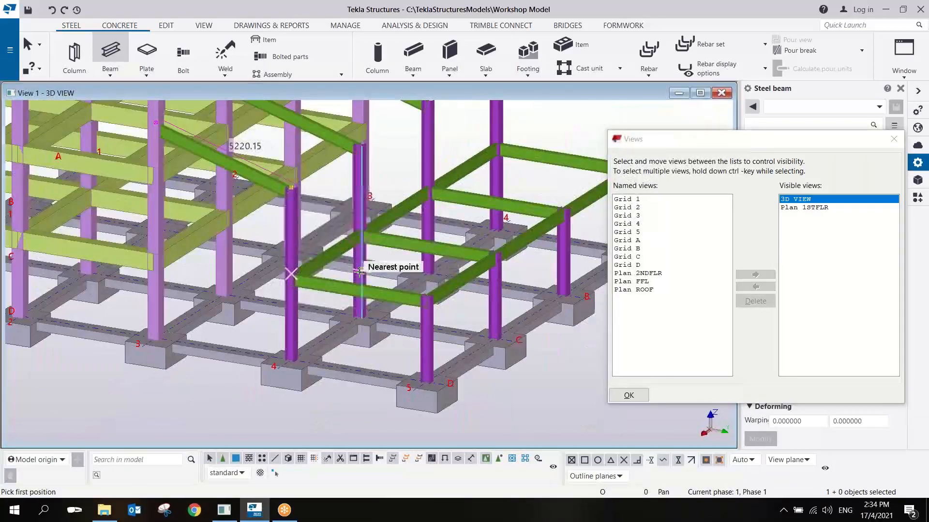
scroll(378, 283, "up", 4)
mouse_move(349, 272)
middle_mouse_down("ctrl")
mouse_move(236, 228)
mouse_move(263, 274)
mouse_move(349, 279)
middle_mouse_up("ctrl")
right_click(423, 181)
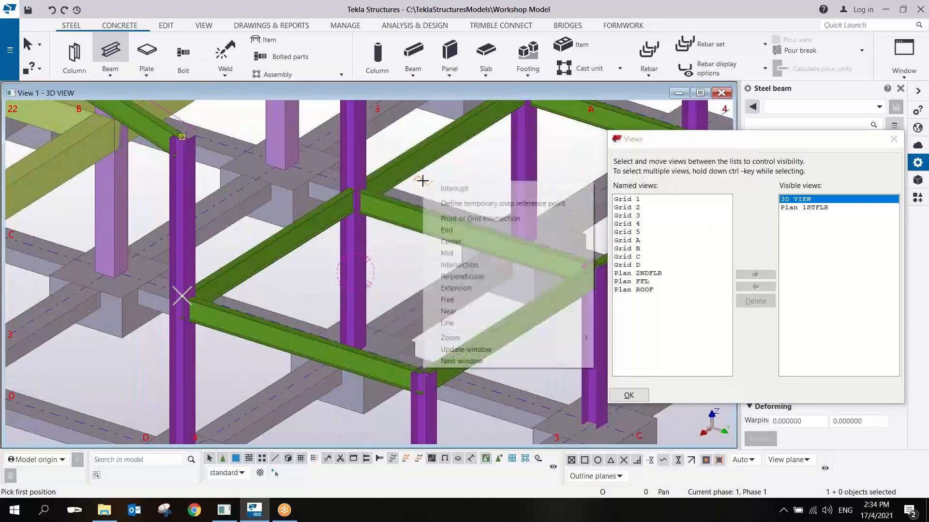
left_click(447, 188)
scroll(452, 319, "up", 2)
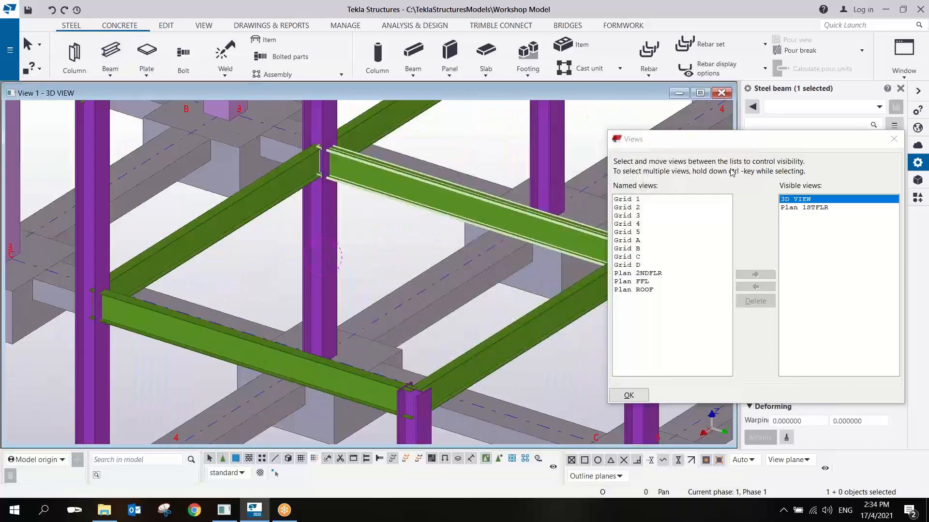
left_click(901, 139)
middle_click_drag(723, 245, 535, 222)
scroll(535, 223, "up", 1)
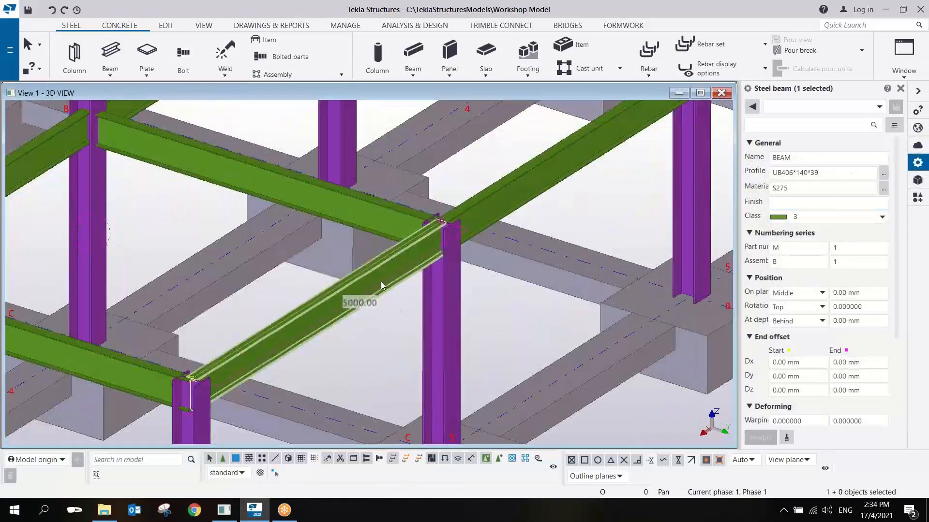
Change the profile of the six first-floor steel beams along grid lines 4 and 5 to UB305*165*40
scroll(382, 285, "down", 5)
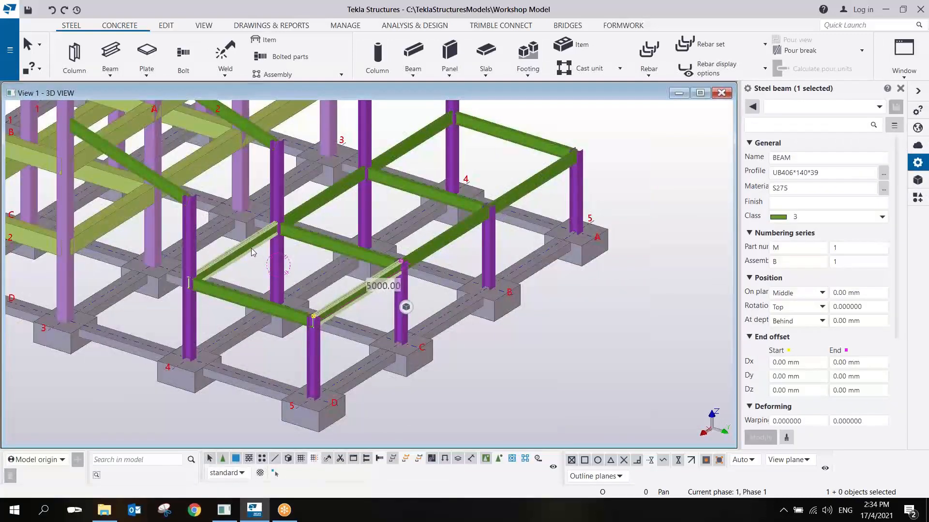
left_click(251, 248, "ctrl")
left_click(319, 206, "ctrl")
left_click(439, 240, "ctrl")
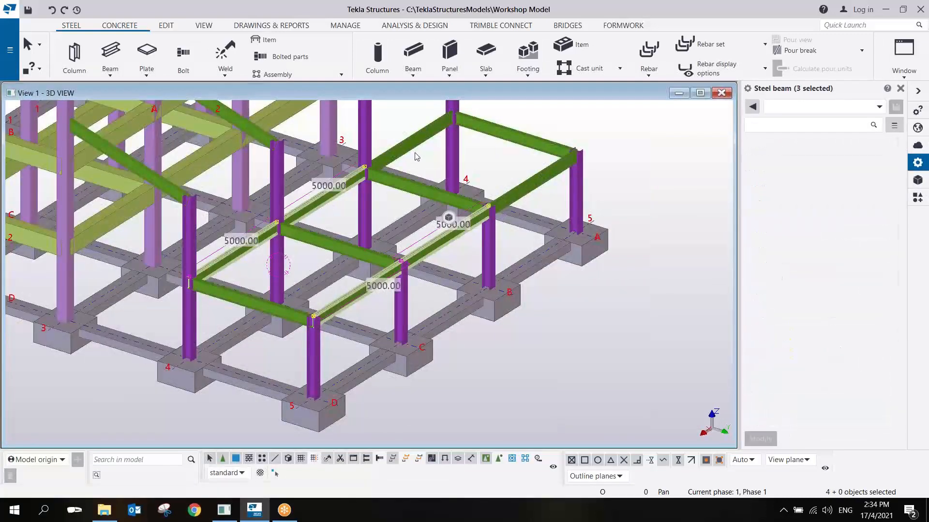
left_click(412, 146, "ctrl")
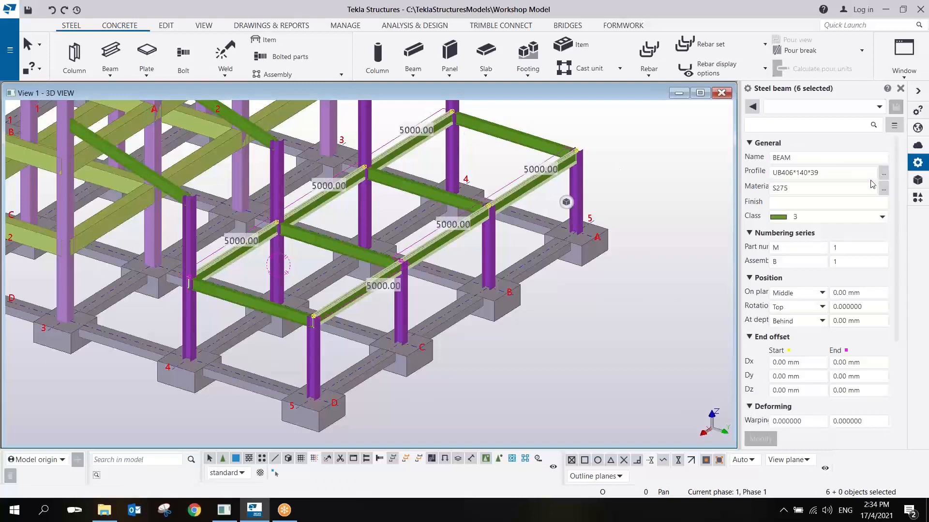
left_click(883, 173)
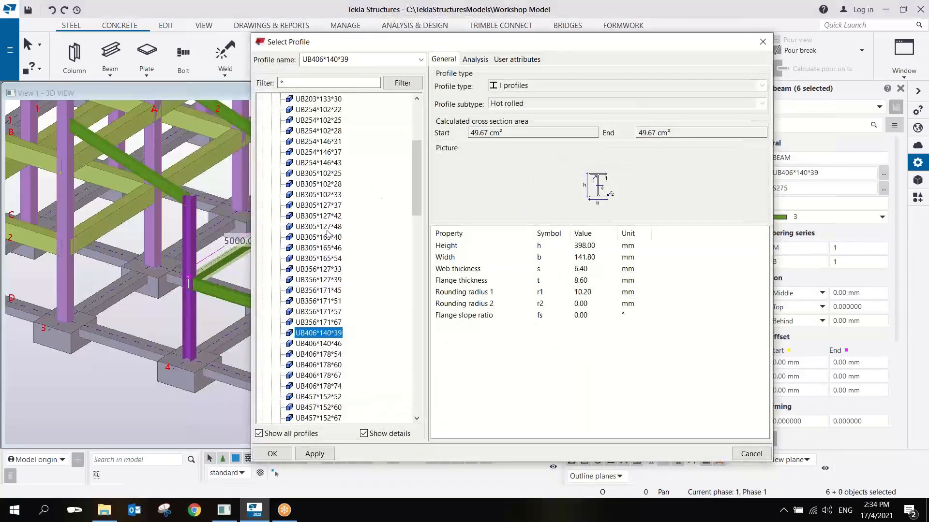
double_click(327, 237)
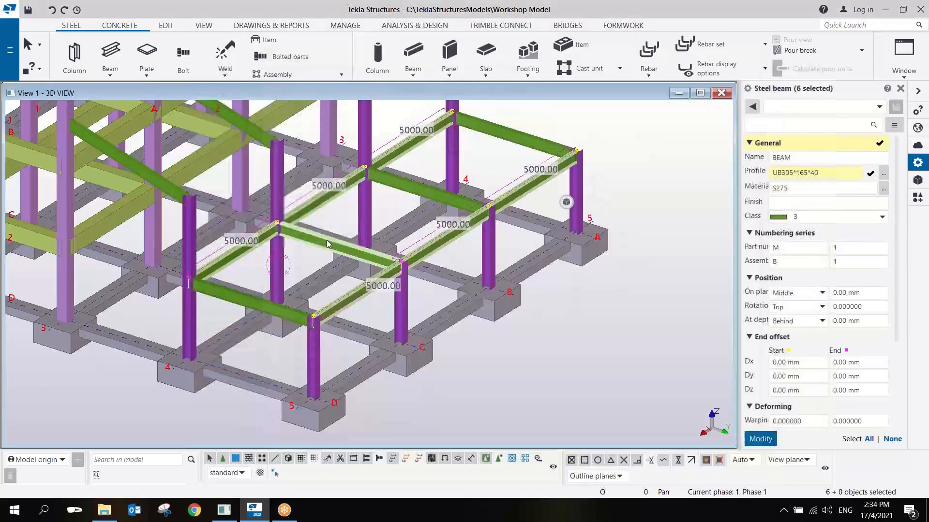
left_click(760, 438)
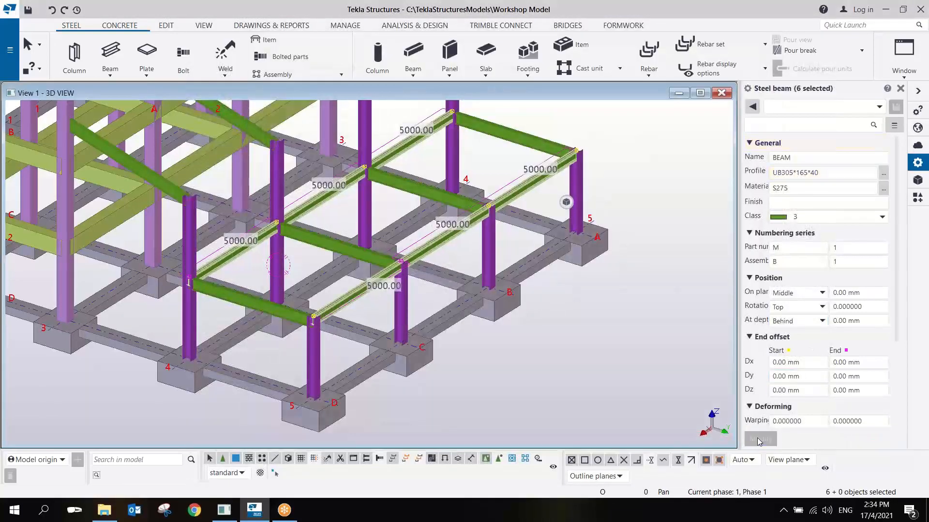
left_click(606, 226)
Copy the three UB305*165*40 beams on grid line 4 linearly once with dX 0, dY 0 and dZ 3000 mm
scroll(396, 202, "up", 3)
middle_click_drag(359, 265, 401, 270)
middle_click_drag(271, 298, 367, 315)
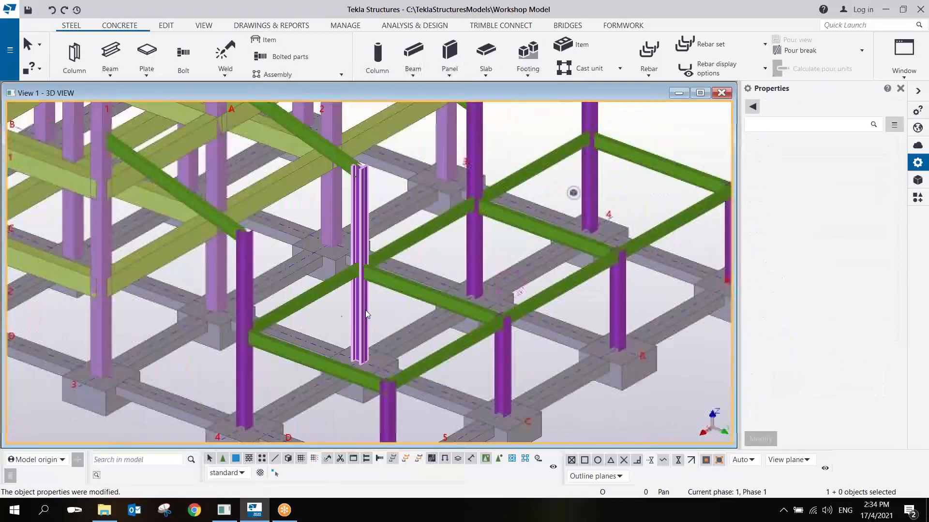
left_click(320, 293)
left_click(409, 249, "ctrl")
left_click(514, 180, "ctrl")
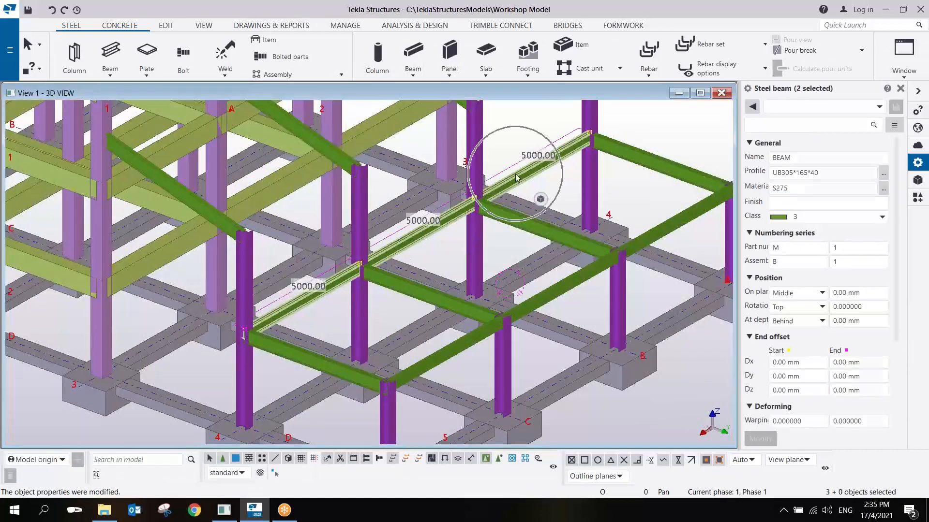
right_click(538, 169)
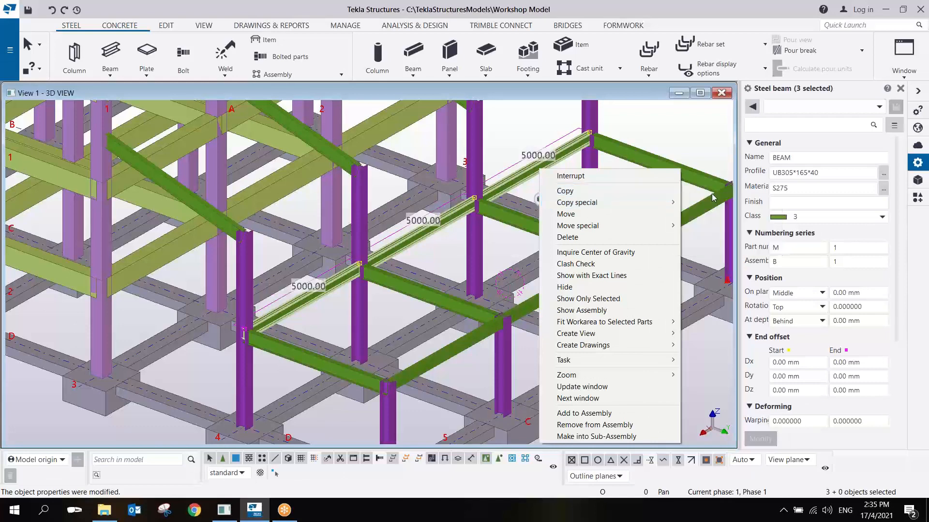
mouse_move(659, 203)
left_click(696, 202)
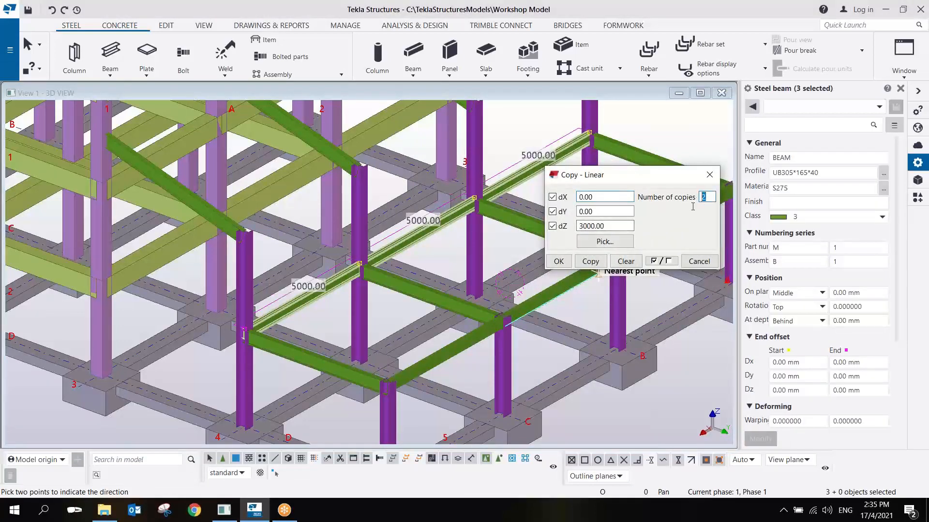
left_click(585, 263)
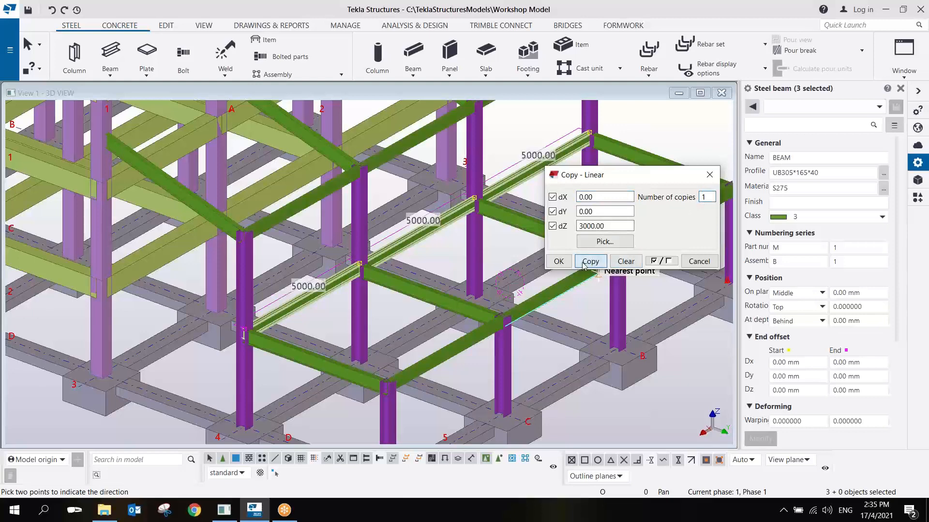
Close the linear copy settings, end the copy command and clear the beam selection
left_click(559, 261)
right_click(423, 192)
left_click(439, 202)
scroll(443, 229, "down", 4)
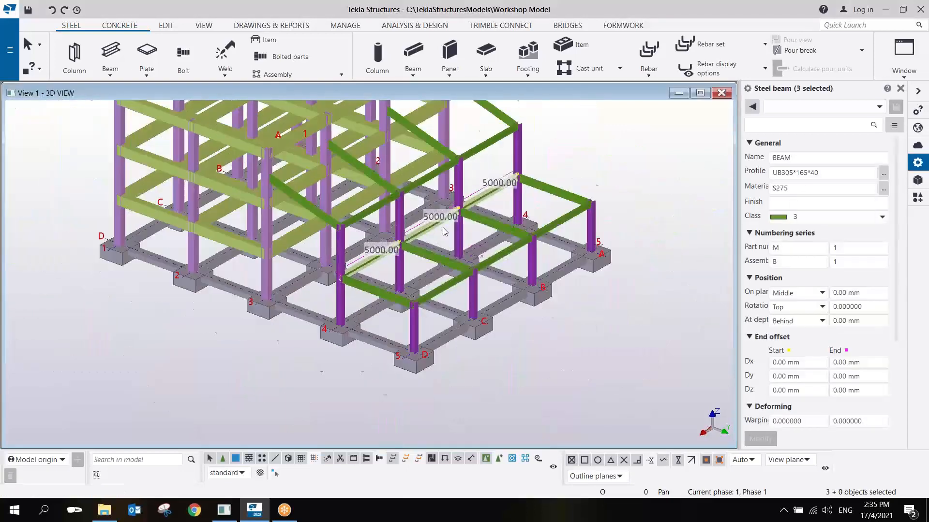
middle_click_drag(444, 230, 521, 195)
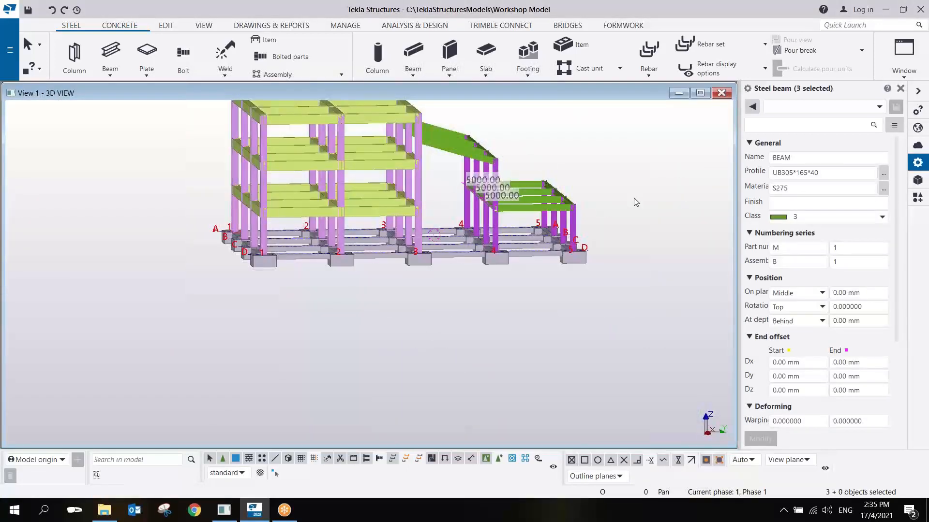
left_click(636, 202)
Examine the frame from several sides and the ground-floor bay on grid line A between columns 3 and 2
scroll(559, 248, "down", 2)
middle_click_drag(558, 248, 488, 238, "ctrl")
scroll(400, 253, "up", 2)
middle_click_drag(421, 253, 404, 340)
scroll(326, 264, "up", 2)
scroll(400, 340, "up", 2)
scroll(491, 319, "up", 3)
middle_click_drag(491, 318, 462, 283, "ctrl")
scroll(463, 282, "down", 4)
middle_click_drag(388, 305, 548, 304, "ctrl")
middle_click_drag(219, 366, 356, 297)
scroll(355, 297, "up", 2)
middle_click_drag(144, 331, 285, 317)
scroll(309, 326, "up", 2)
mouse_move(152, 365)
middle_mouse_down()
mouse_move(309, 326)
mouse_move(389, 331)
mouse_move(312, 335)
middle_mouse_up()
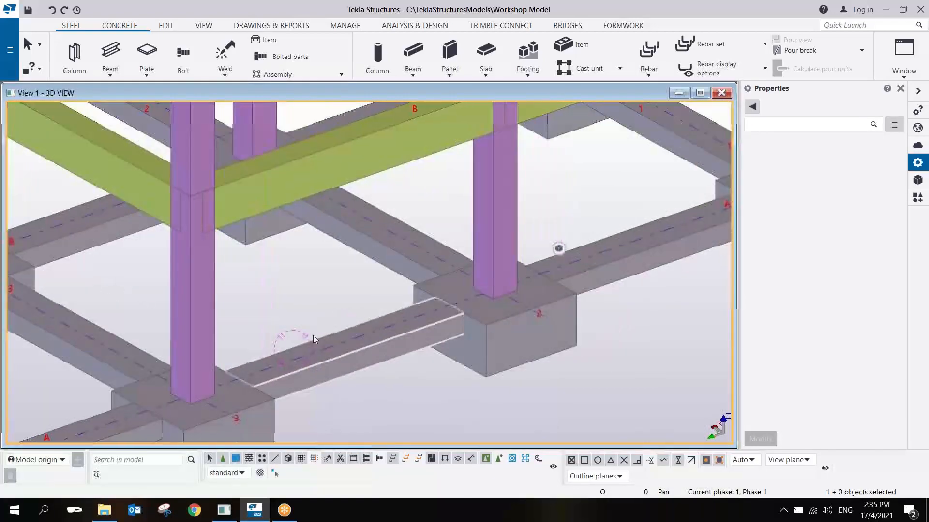
Start a concrete panel named WALL with profile 2400*120 and class 11
left_click(120, 27)
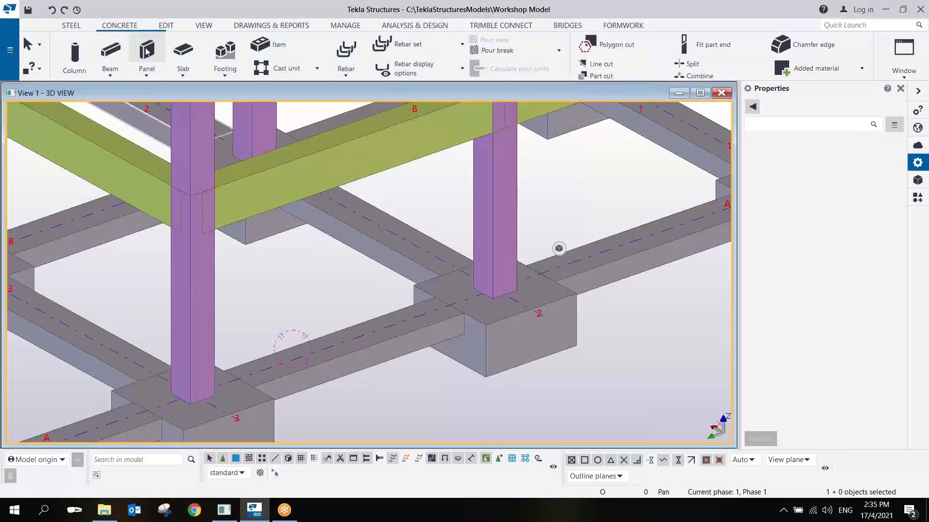
left_click(146, 52)
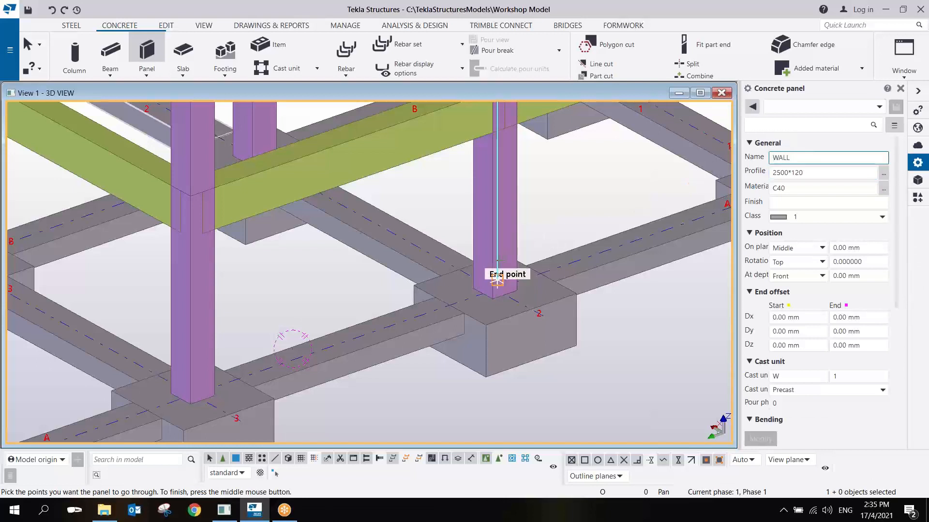
middle_click_drag(453, 264, 438, 302)
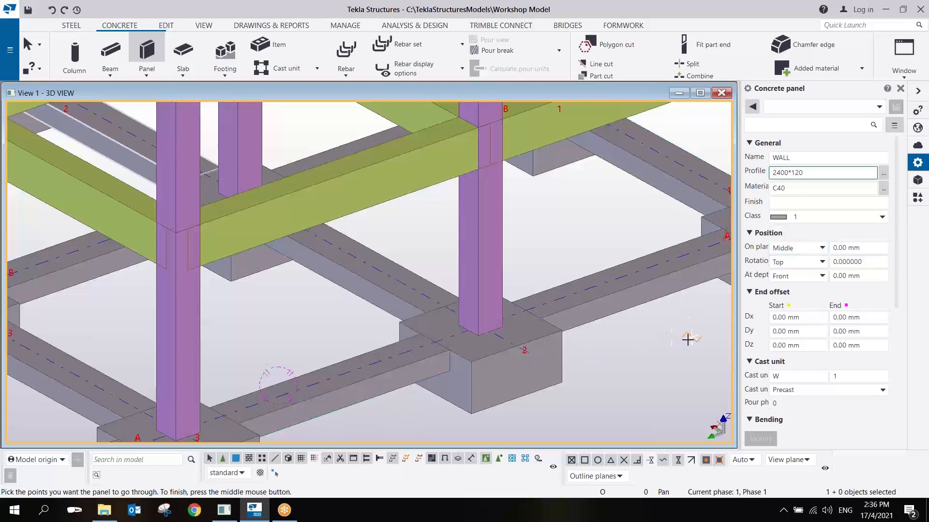
middle_click_drag(480, 327, 489, 319, "ctrl")
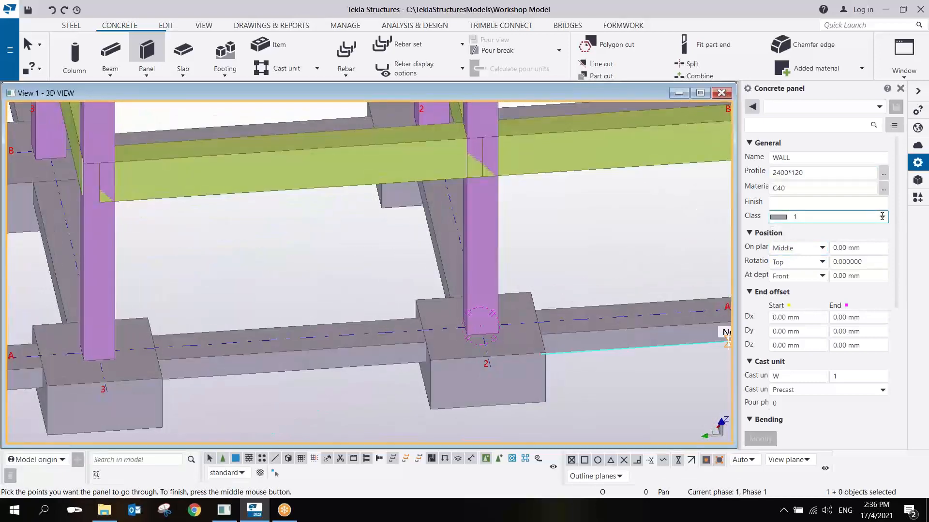
left_click(882, 217)
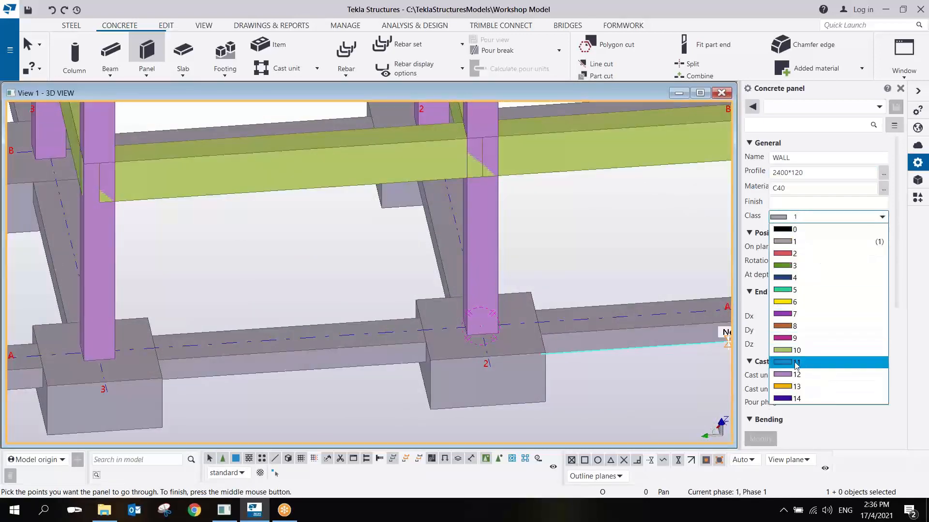
left_click(795, 364)
Model a ground-floor wall panel on grid line A from the mid point of column 3's base edge to the facing side of column 2
scroll(484, 329, "up", 6)
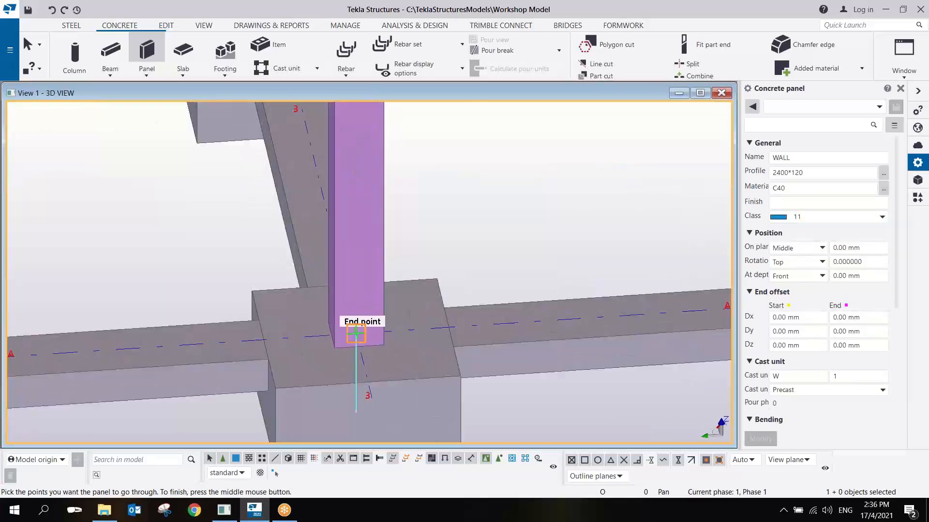
scroll(321, 331, "up", 2)
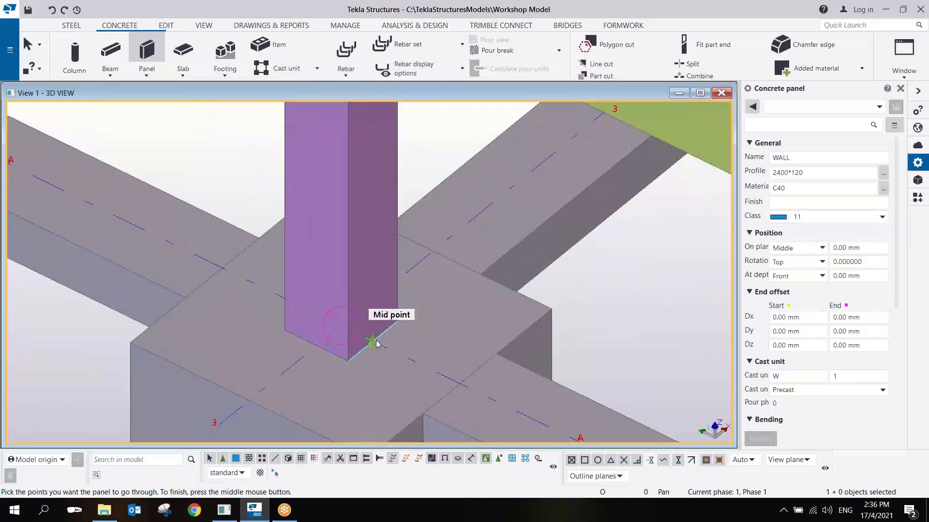
left_click(376, 343)
scroll(404, 338, "down", 5)
scroll(451, 365, "up", 6)
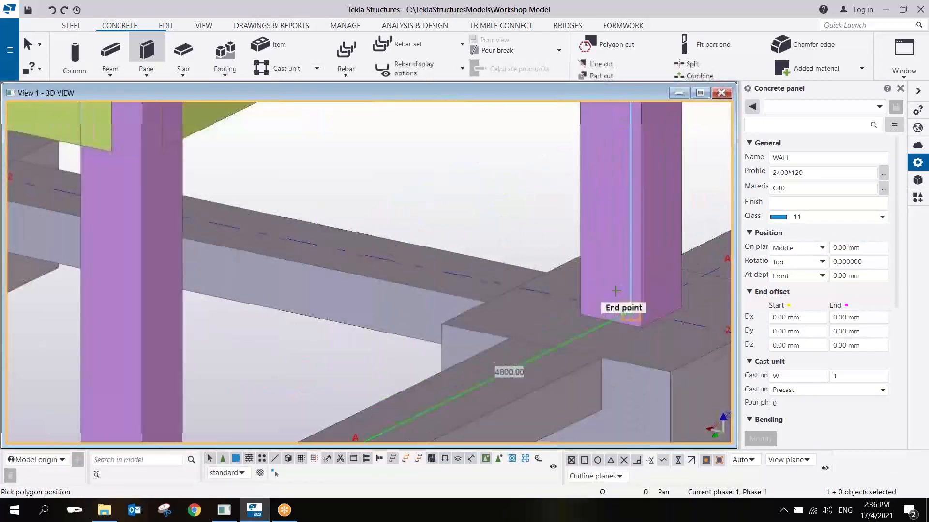
scroll(615, 290, "up", 2)
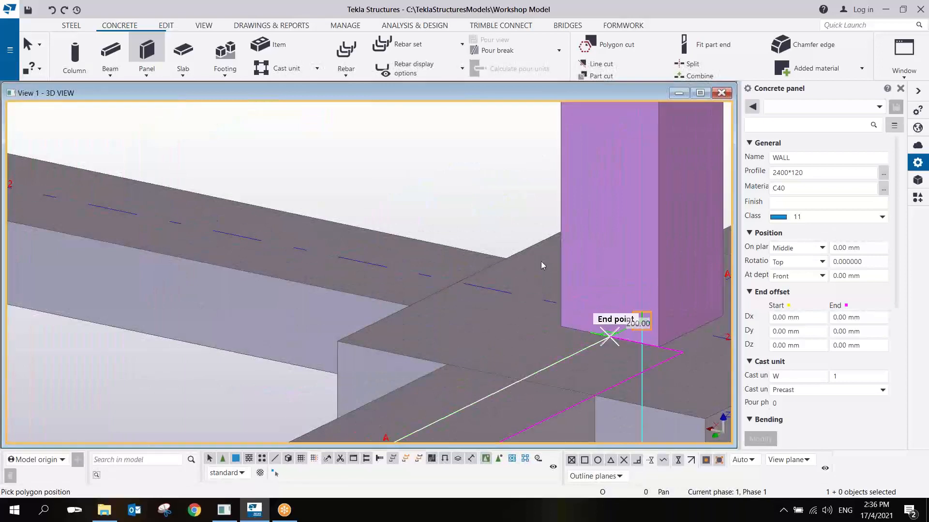
left_click(614, 321)
scroll(575, 309, "down", 5)
scroll(538, 301, "down", 3)
Model a second ground-floor wall panel on grid line A between columns 2 and 1, and end the panel command
scroll(561, 302, "up", 8)
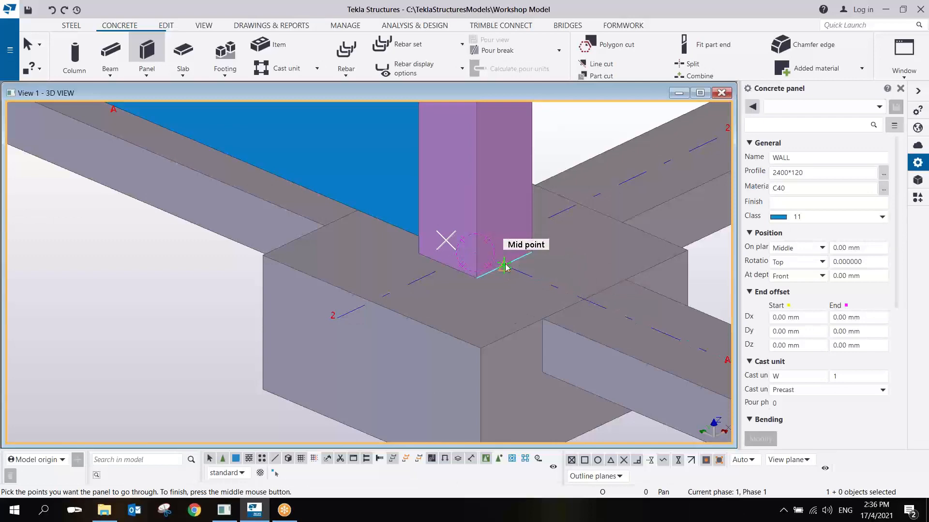
left_click(504, 267)
scroll(502, 267, "down", 5)
middle_click_drag(527, 291, 703, 299)
middle_click_drag(677, 257, 519, 299)
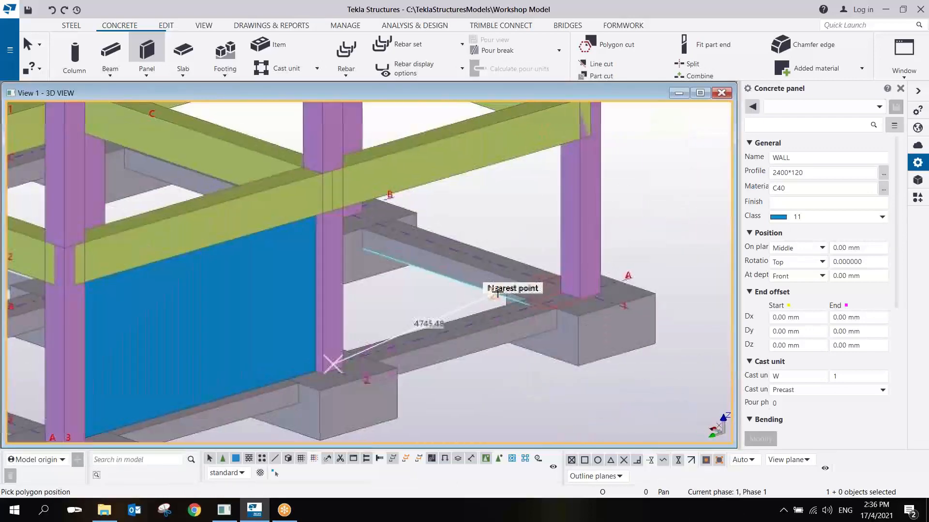
scroll(587, 278, "up", 4)
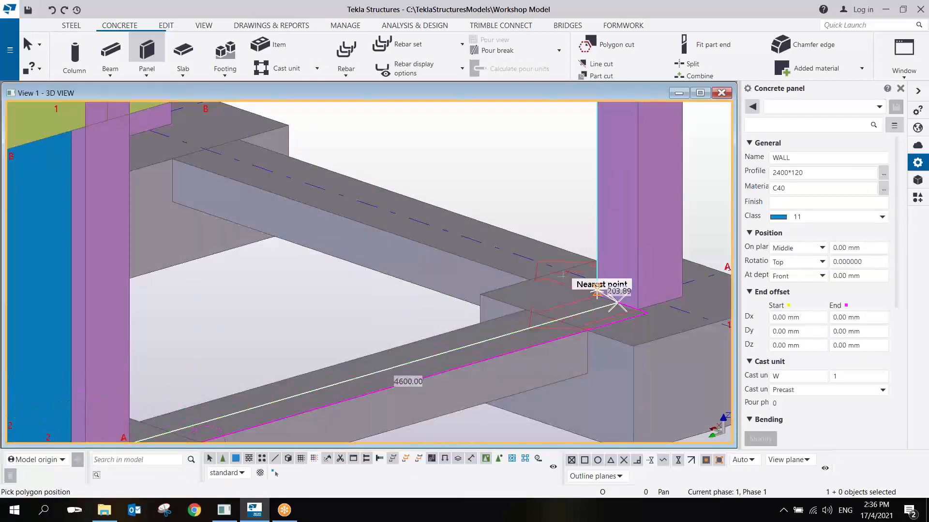
left_click(597, 296)
scroll(529, 268, "down", 3)
scroll(529, 270, "down", 3)
right_click(603, 214)
left_click(624, 222)
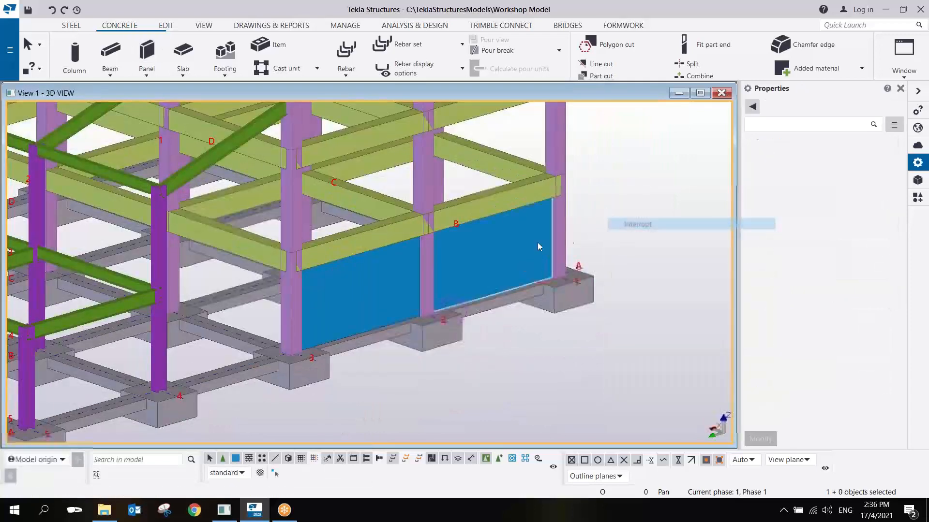
Copy the two wall panels linearly with 2 copies, dX 0, dY 0 and dZ 3000 mm
right_click(384, 287)
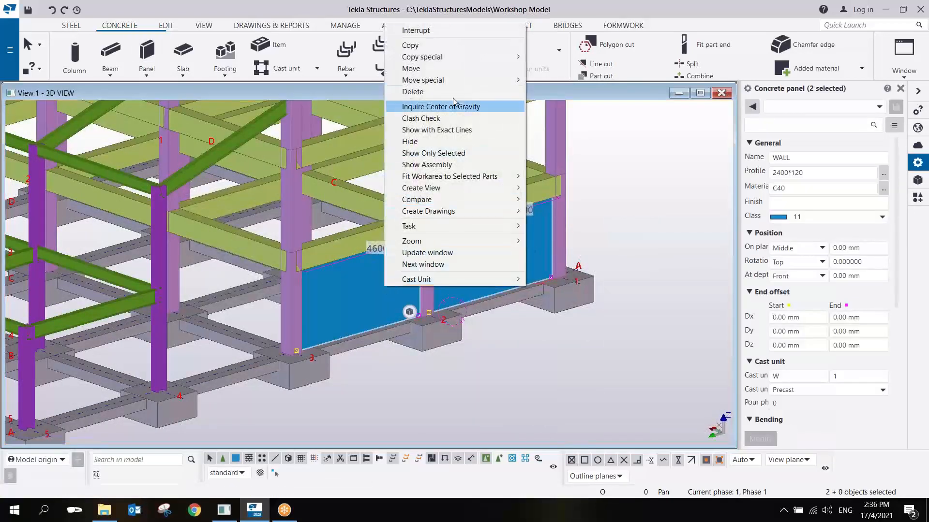
mouse_move(459, 58)
left_click(551, 57)
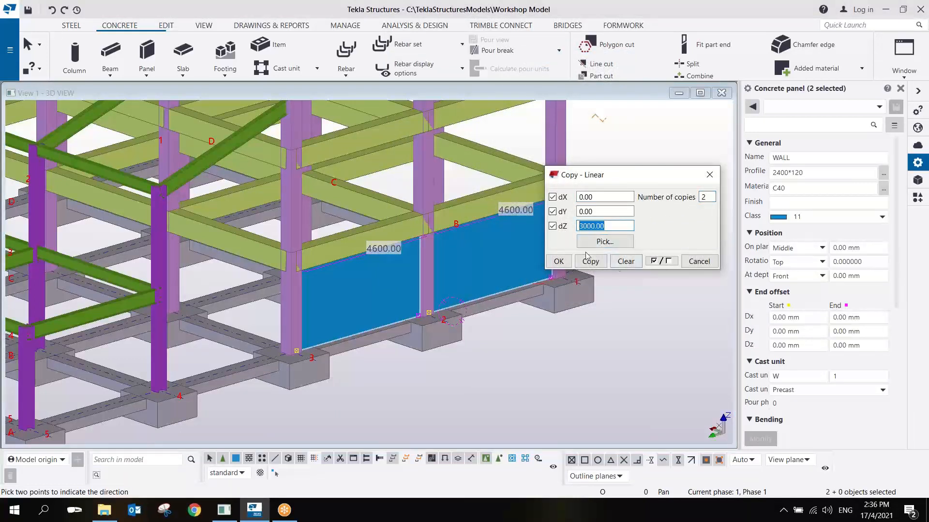
left_click_drag(620, 180, 711, 227)
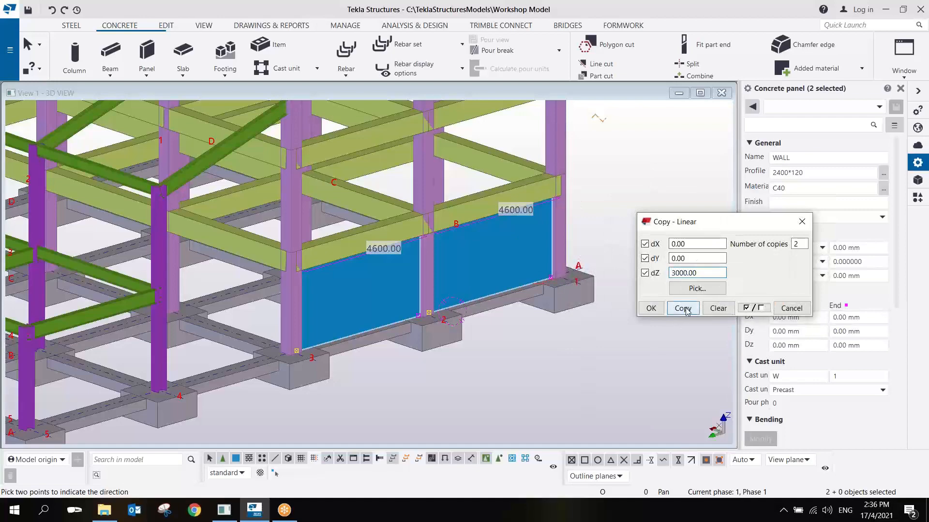
left_click(682, 309)
Examine the copied wall panels on all storeys from several sides and close the linear copy settings
scroll(506, 247, "down", 6)
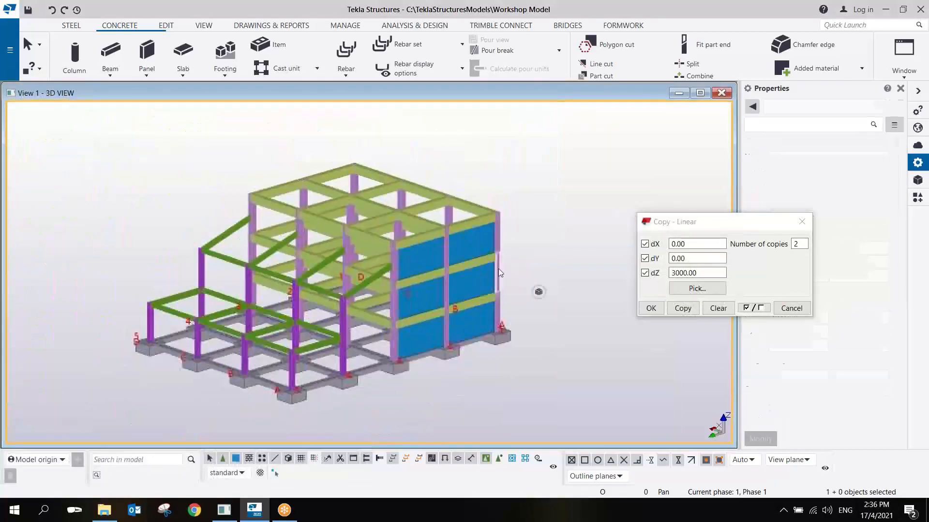
middle_click_drag(498, 268, 390, 283, "ctrl")
scroll(401, 288, "up", 5)
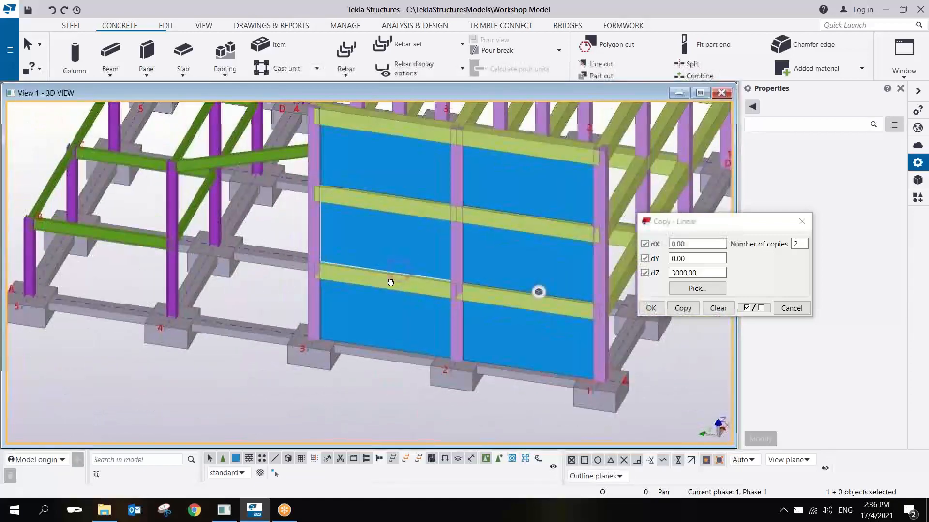
scroll(390, 283, "down", 7)
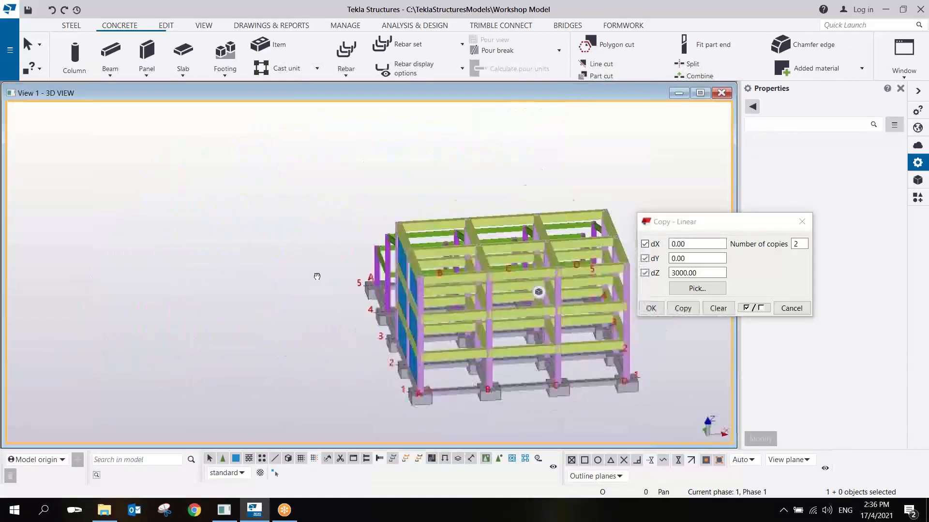
middle_click_drag(317, 276, 567, 317, "ctrl")
scroll(380, 289, "up", 3)
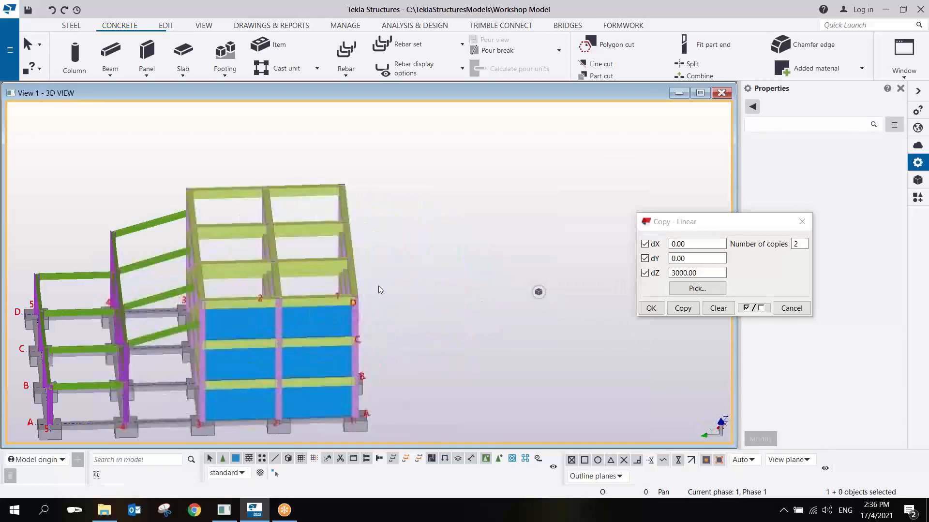
scroll(379, 289, "up", 5)
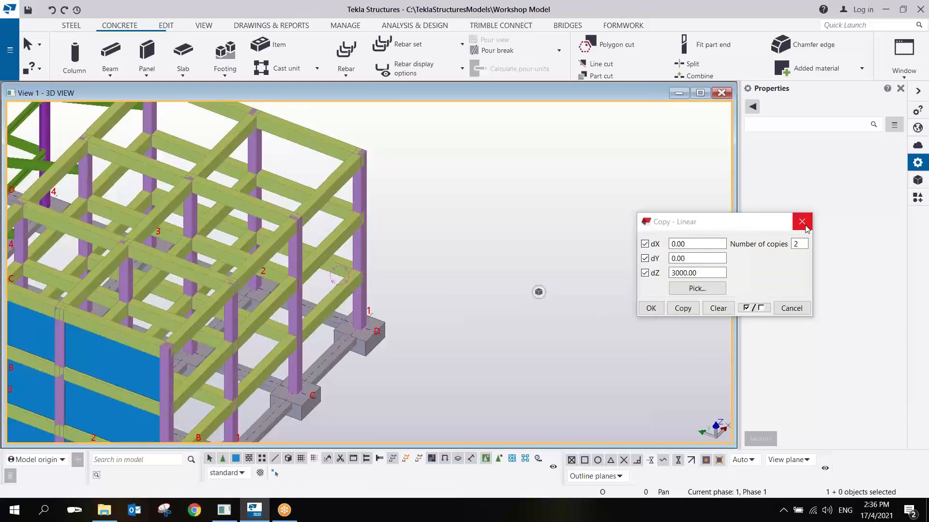
left_click(805, 229)
Start a concrete slab with thickness 150, depth position Behind and class 13
middle_click_drag(169, 257, 505, 237)
scroll(460, 236, "up", 4)
middle_click_drag(393, 240, 507, 225)
scroll(269, 271, "up", 2)
scroll(267, 271, "down", 3)
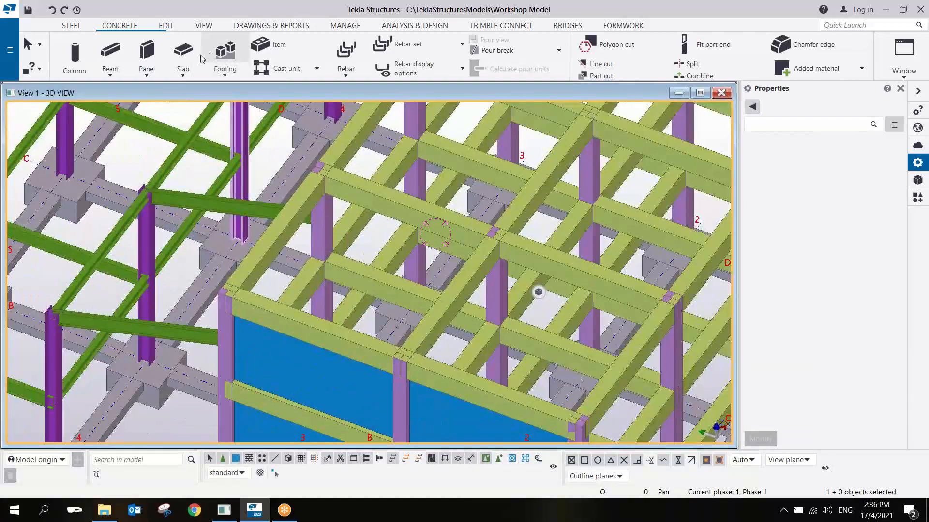
left_click(182, 51)
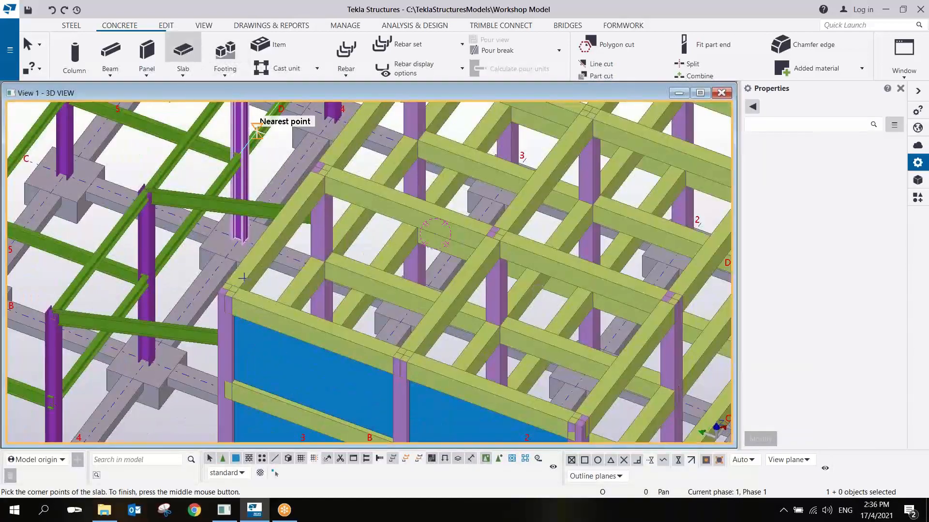
scroll(243, 278, "up", 5)
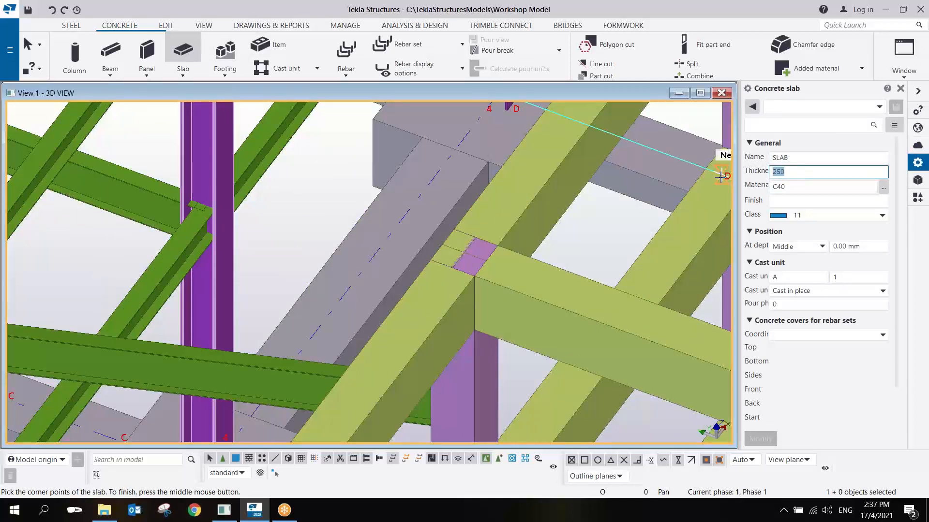
left_click(822, 246)
left_click(805, 284)
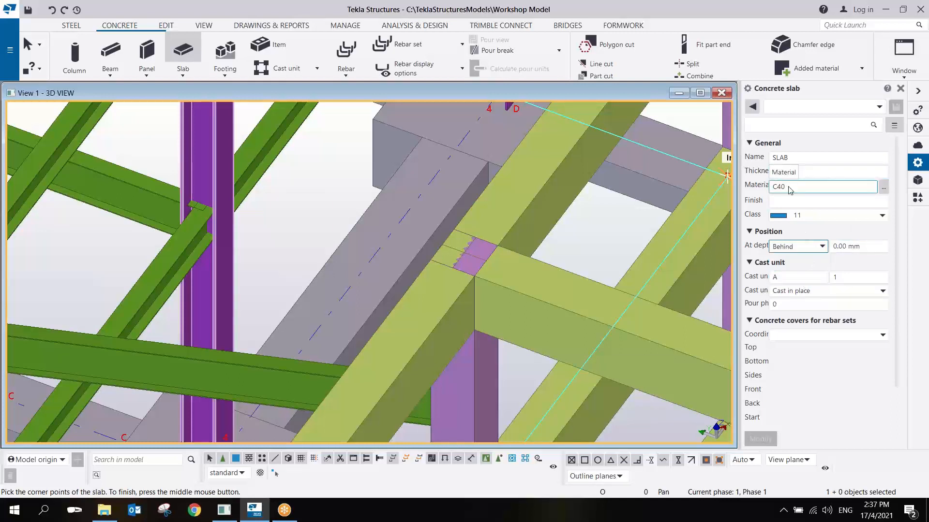
left_click(797, 216)
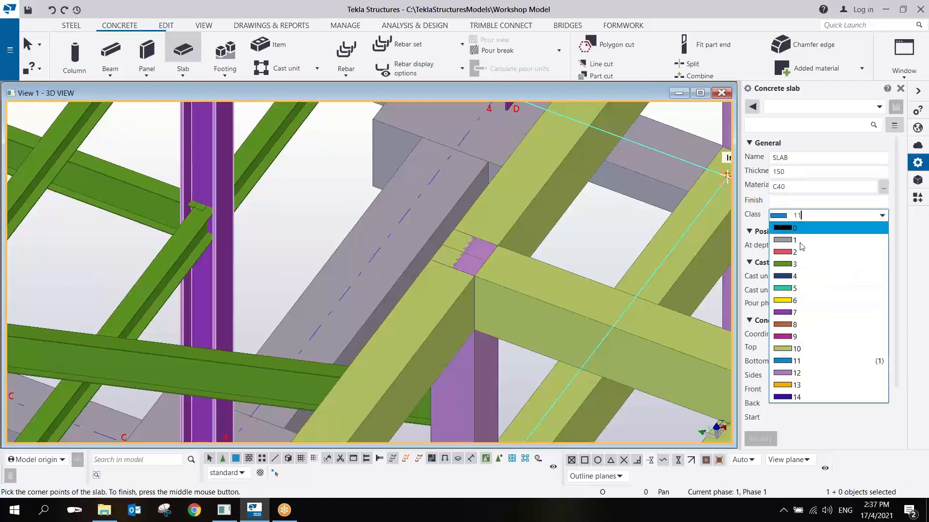
left_click(790, 388)
Place the roof slab's first two corners along the beam on grid line 3, near columns A and B
middle_click_drag(419, 324, 398, 210)
scroll(398, 209, "down", 3)
middle_click_drag(311, 402, 242, 274)
scroll(242, 273, "up", 2)
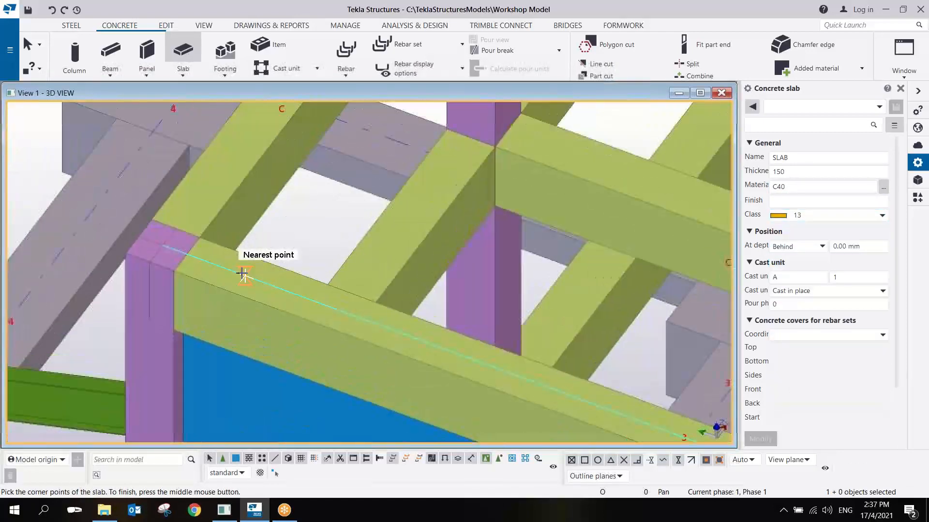
scroll(238, 272, "up", 2)
left_click(180, 221)
middle_click_drag(284, 219, 267, 332)
scroll(268, 332, "down", 4)
middle_click_drag(408, 219, 369, 328)
scroll(369, 185, "up", 2)
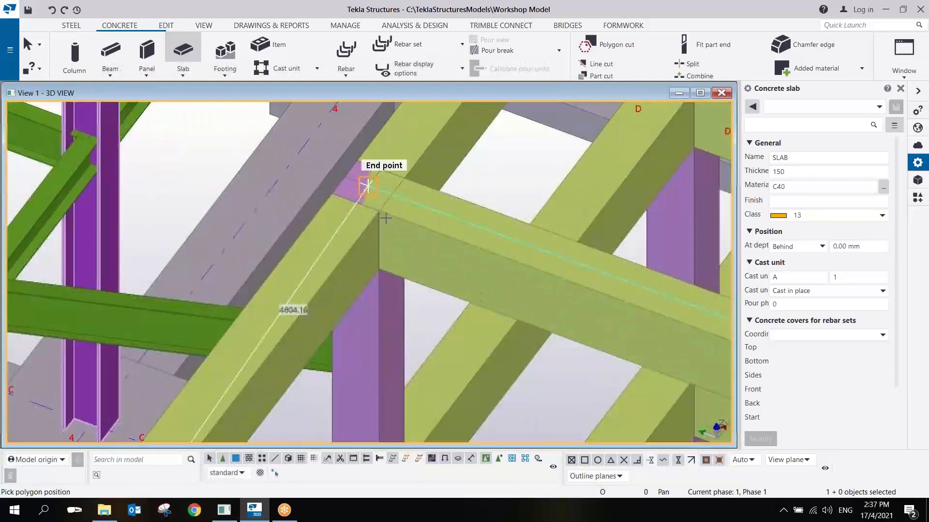
left_click(380, 211)
Place the roof slab's other two corners along grid line 2, finish the slab and end the command
scroll(331, 213, "down", 3)
scroll(460, 259, "up", 3)
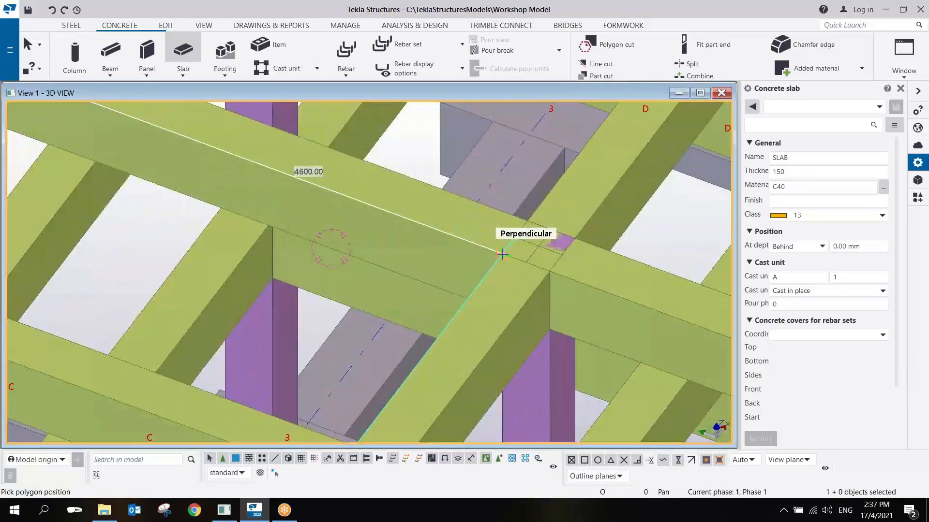
left_click(502, 254)
middle_click_drag(402, 415, 452, 213)
scroll(452, 214, "down", 2)
middle_click_drag(334, 340, 342, 306)
scroll(341, 307, "up", 2)
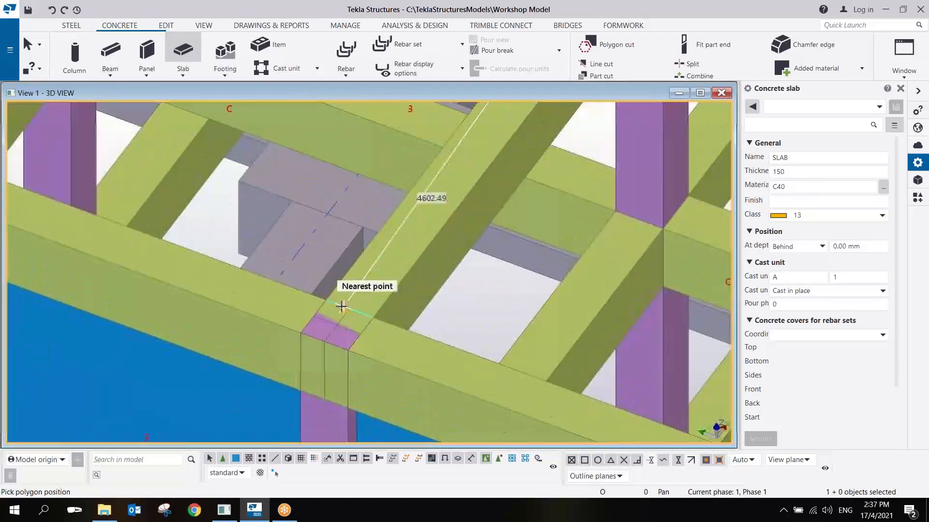
left_click(326, 301)
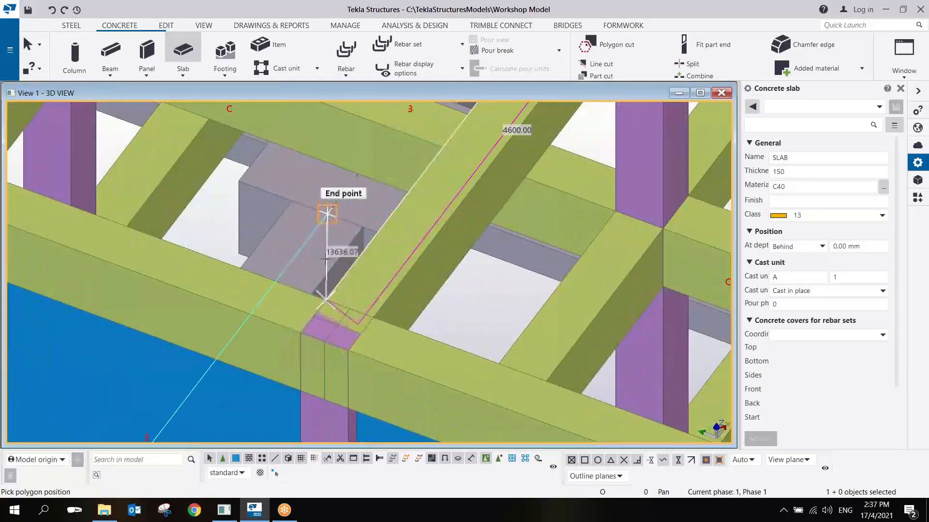
middle_click(327, 257)
right_click(337, 234)
left_click(374, 244)
scroll(373, 244, "down", 5)
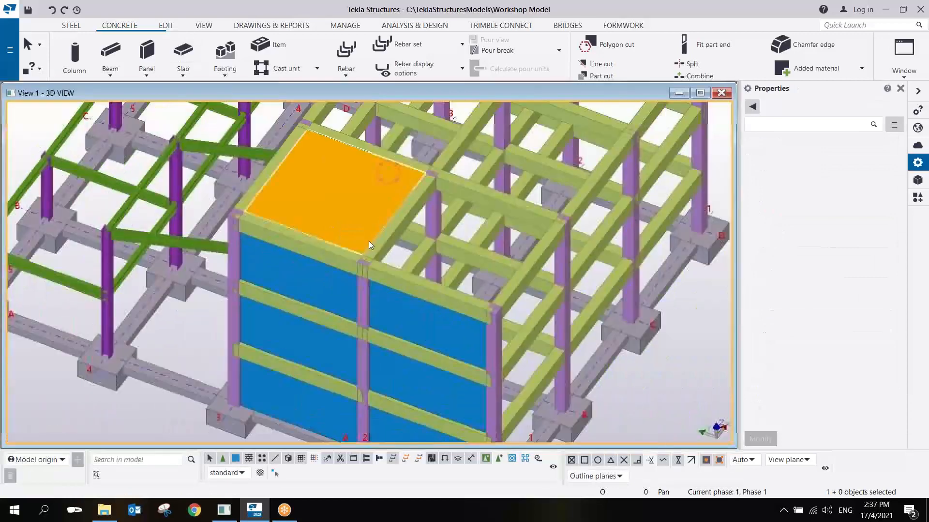
Copy the roof slab from the corner at grid A-2 to the corner at grid A-1, filling the neighbouring bay, and end the command
right_click(347, 224)
left_click(372, 227)
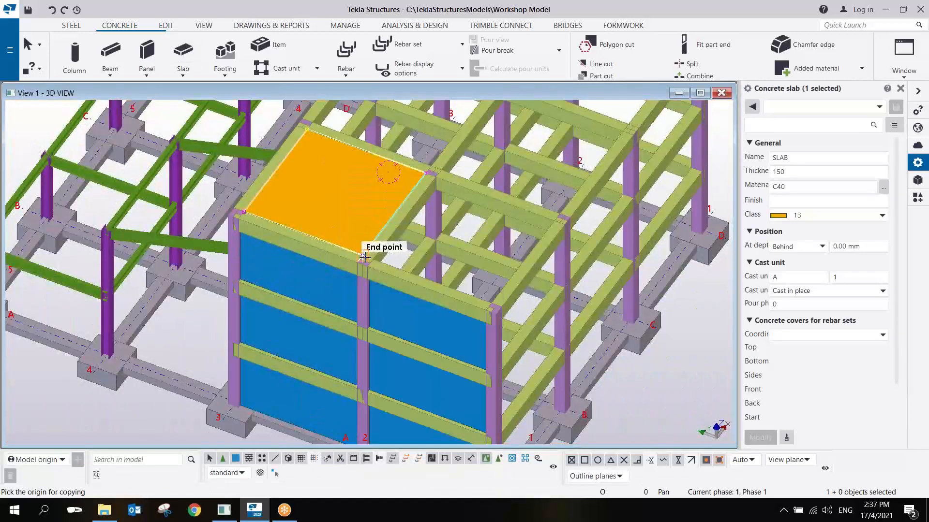
left_click(364, 258)
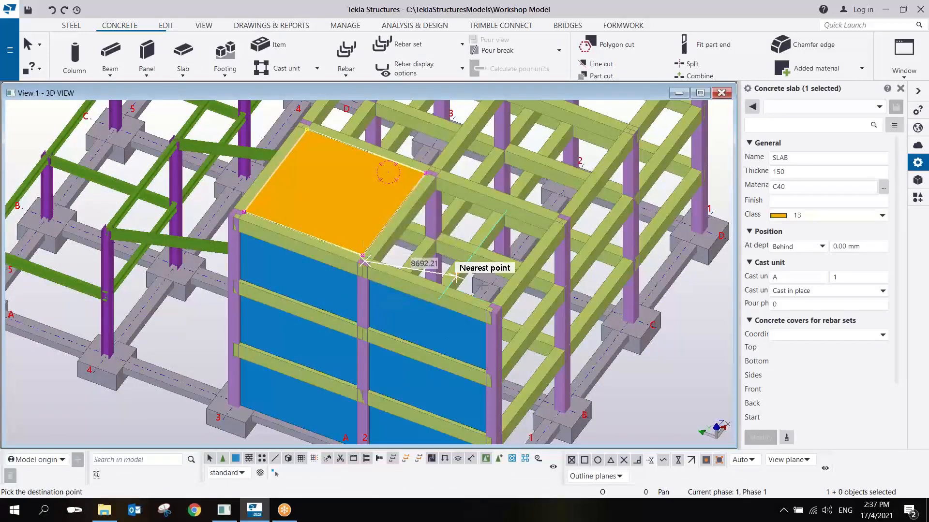
left_click(493, 308)
right_click(485, 220)
left_click(503, 229)
scroll(503, 247, "down", 5)
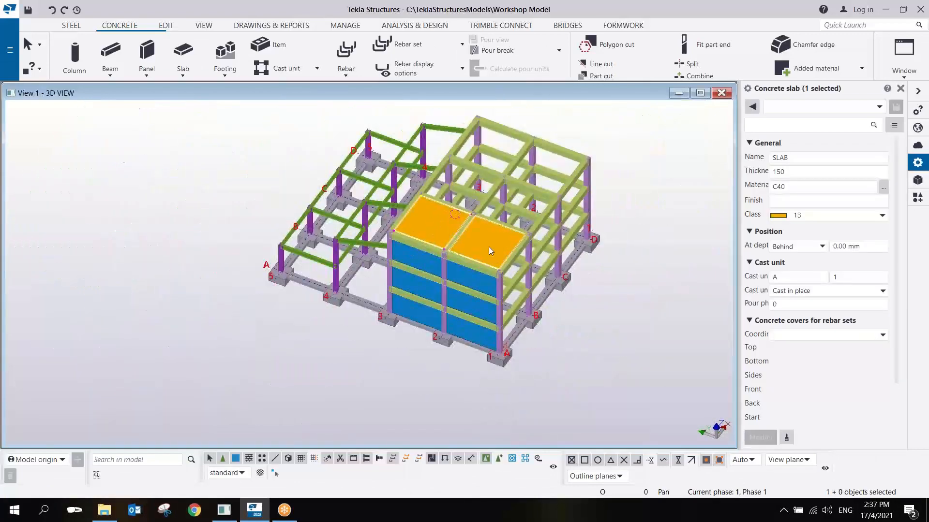
middle_click_drag(488, 247, 316, 281, "ctrl")
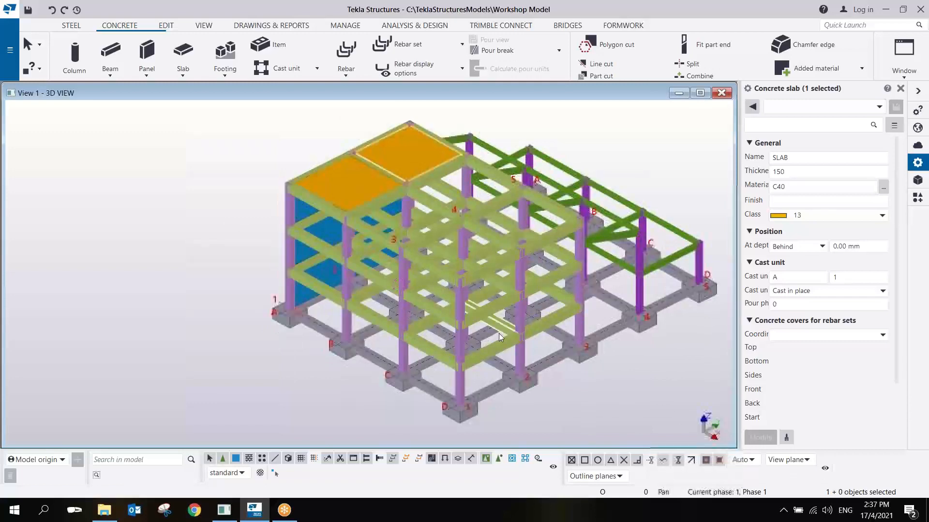
middle_click_drag(488, 333, 455, 327)
scroll(337, 373, "up", 3)
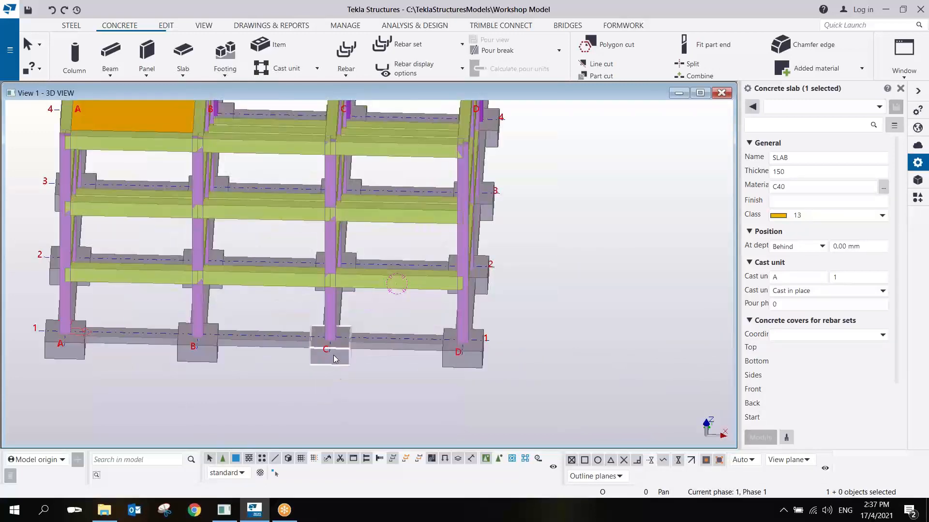
left_click(330, 357)
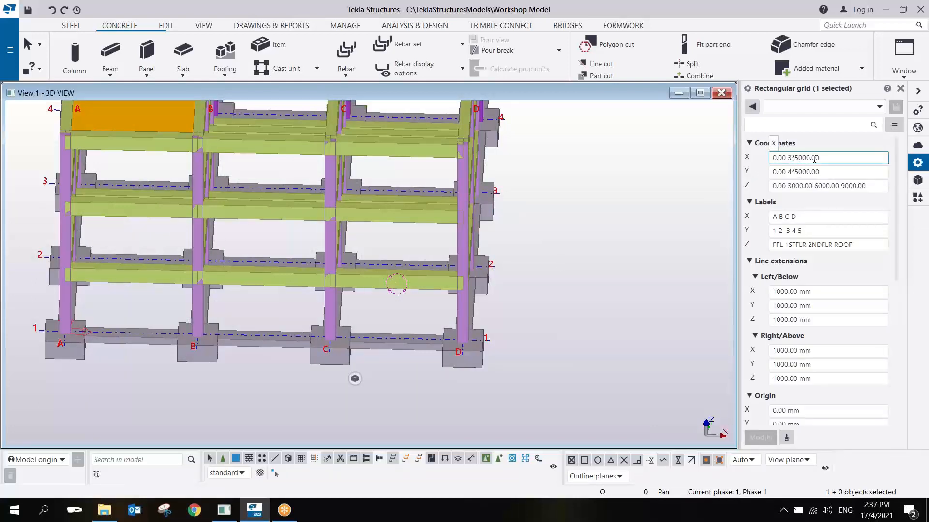
scroll(280, 334, "down", 3)
scroll(290, 330, "up", 5)
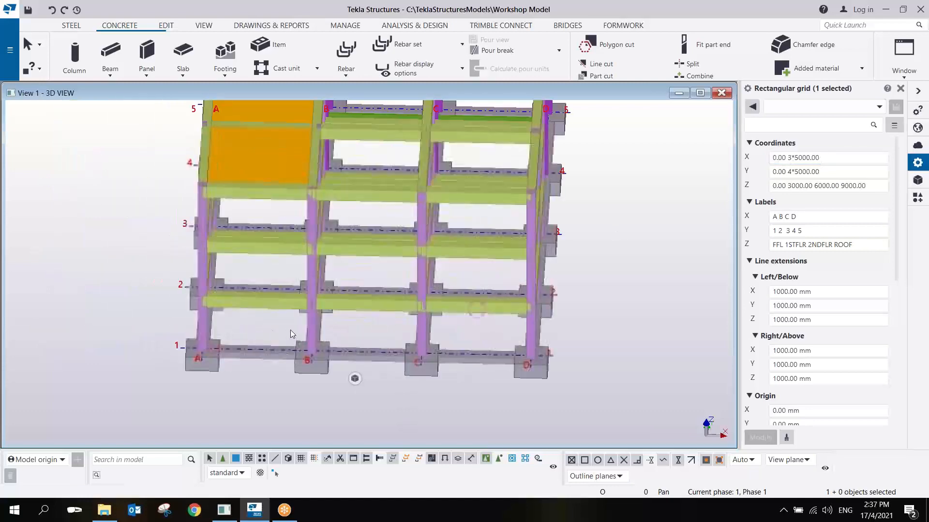
scroll(294, 332, "down", 2)
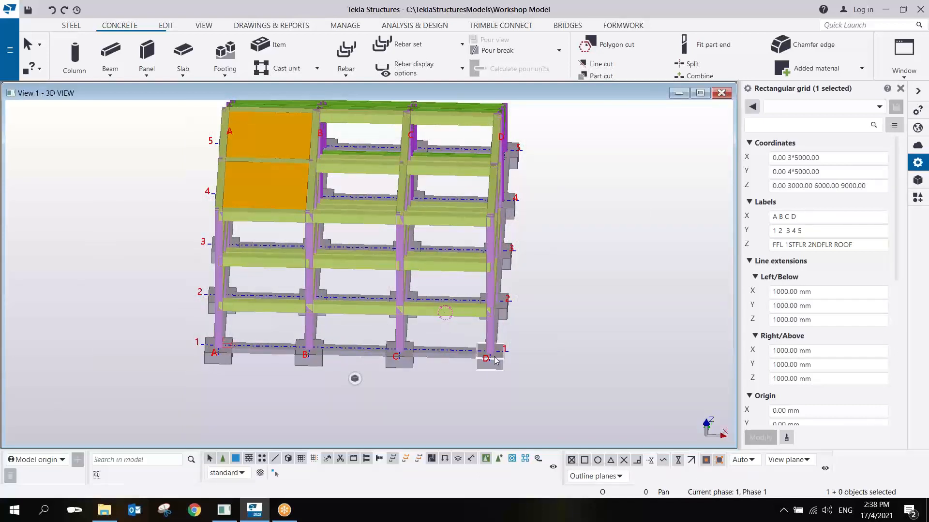
scroll(598, 312, "down", 1)
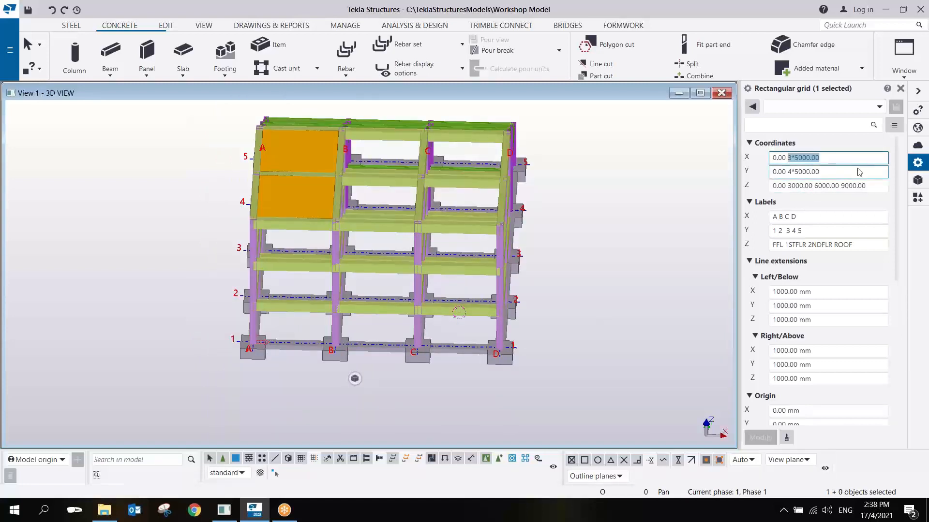
type("5000")
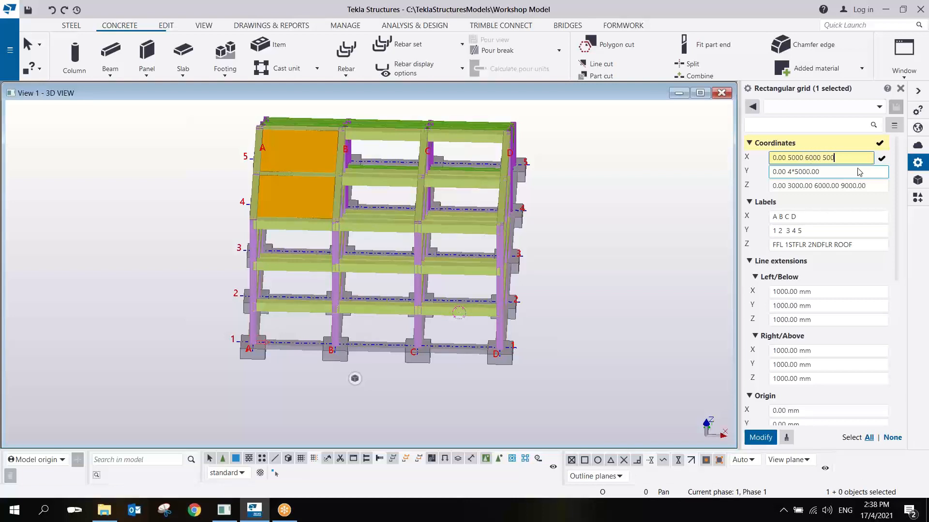
left_click(762, 440)
Examine the columns and footings against the changed grid lines C and D from several sides, and undo the grid change
scroll(545, 323, "down", 2)
scroll(493, 322, "up", 5)
middle_click_drag(441, 308, 445, 372, "ctrl")
scroll(439, 334, "down", 4)
middle_click_drag(468, 170, 466, 281)
scroll(466, 281, "up", 5)
scroll(483, 215, "down", 3)
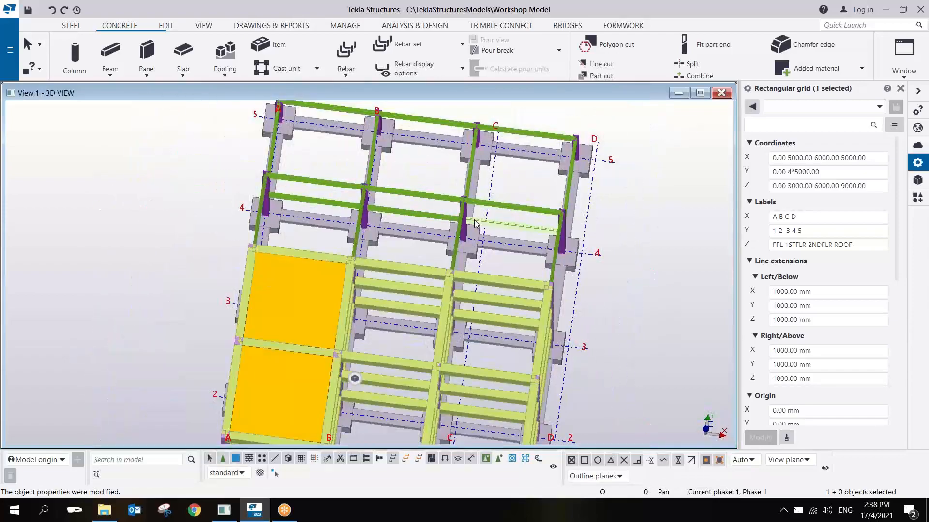
mouse_move(495, 213)
middle_mouse_down("ctrl")
mouse_move(504, 193)
mouse_move(495, 178)
mouse_move(473, 193)
mouse_move(482, 212)
middle_mouse_up("ctrl")
scroll(481, 216, "down", 4)
scroll(542, 307, "up", 3)
middle_click_drag(542, 327, 526, 315, "ctrl")
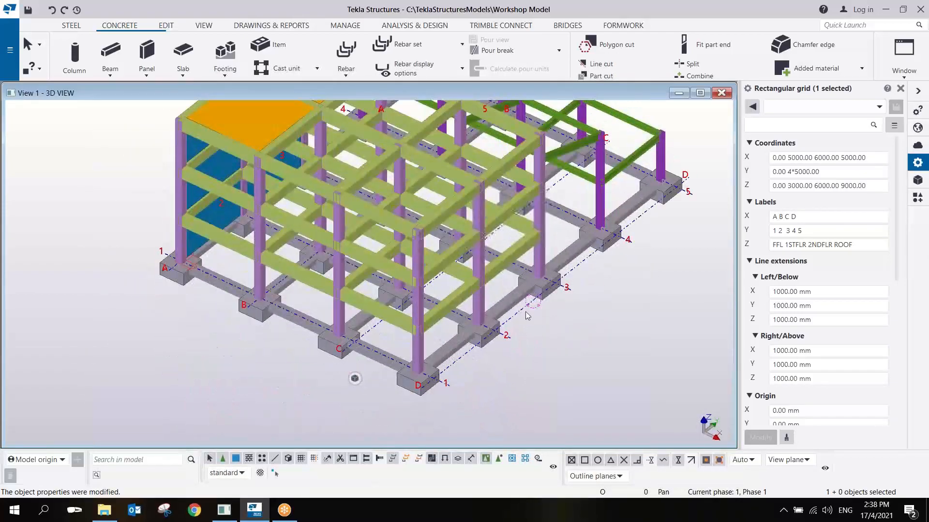
scroll(527, 316, "up", 2)
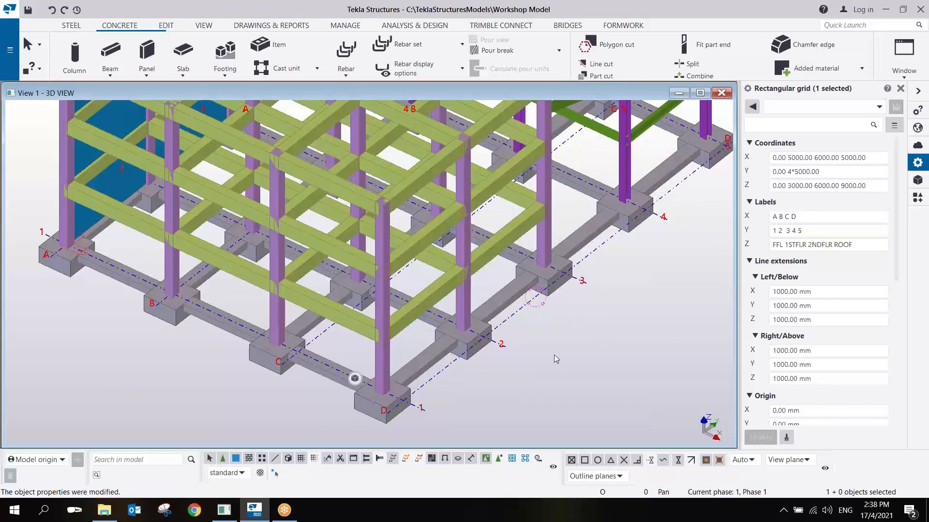
scroll(559, 341, "down", 3)
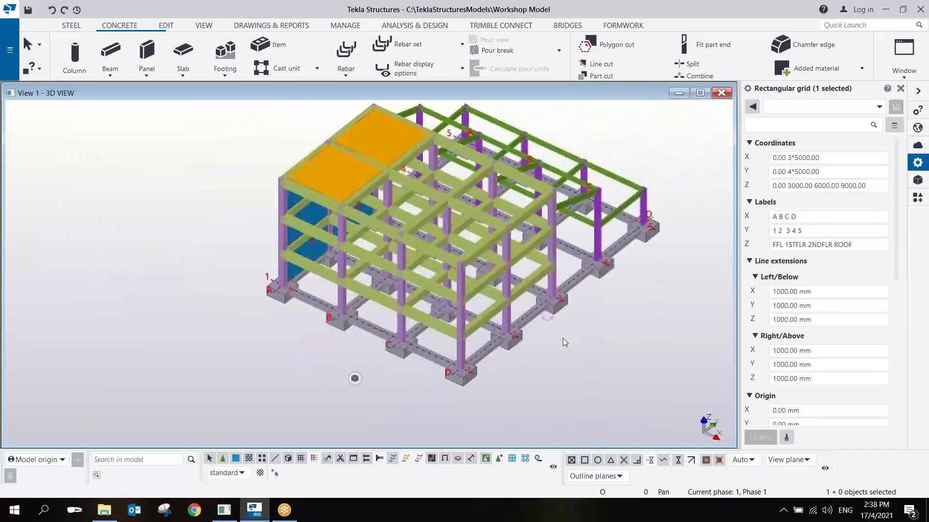
left_click(786, 185)
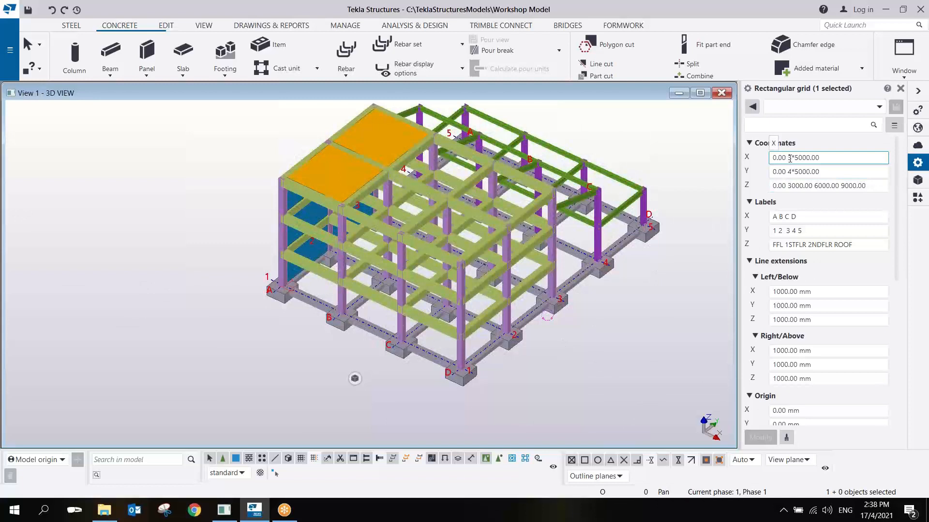
type("5000")
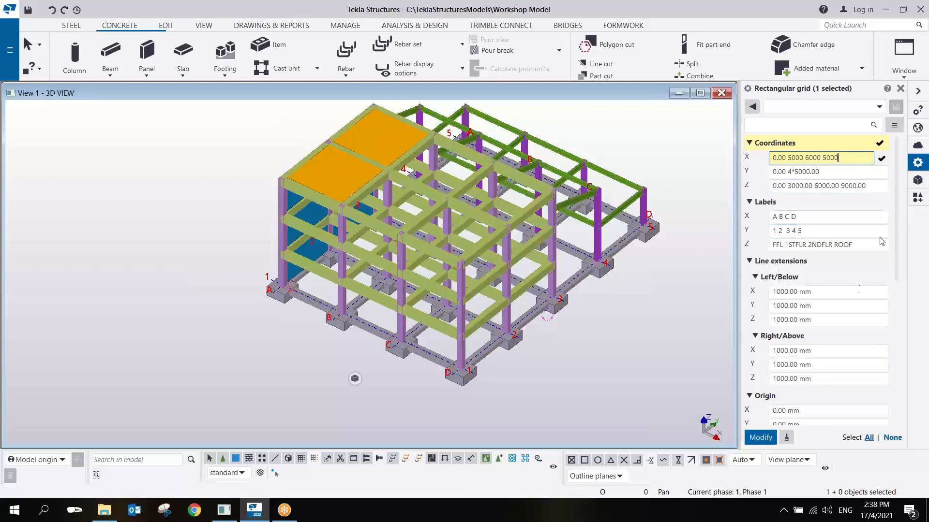
left_click_drag(898, 223, 914, 395)
scroll(803, 215, "up", 1)
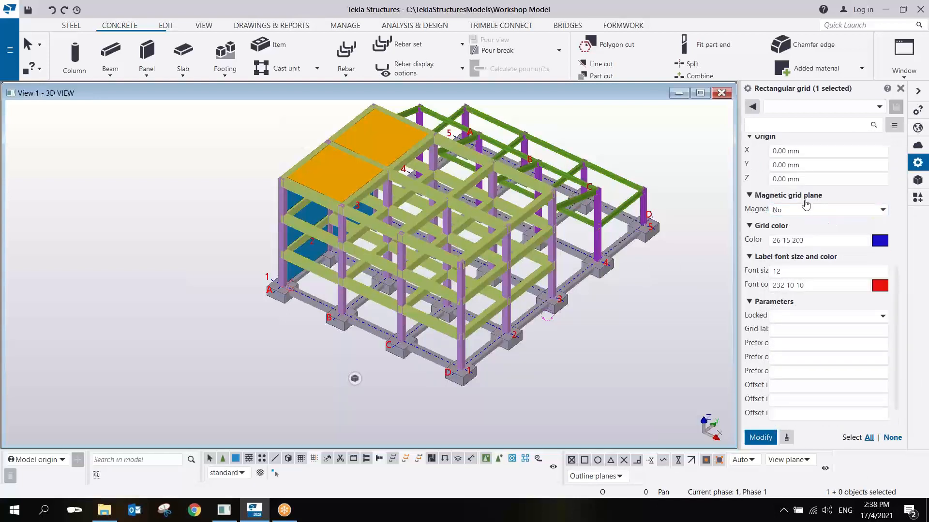
left_click(883, 210)
left_click(801, 235)
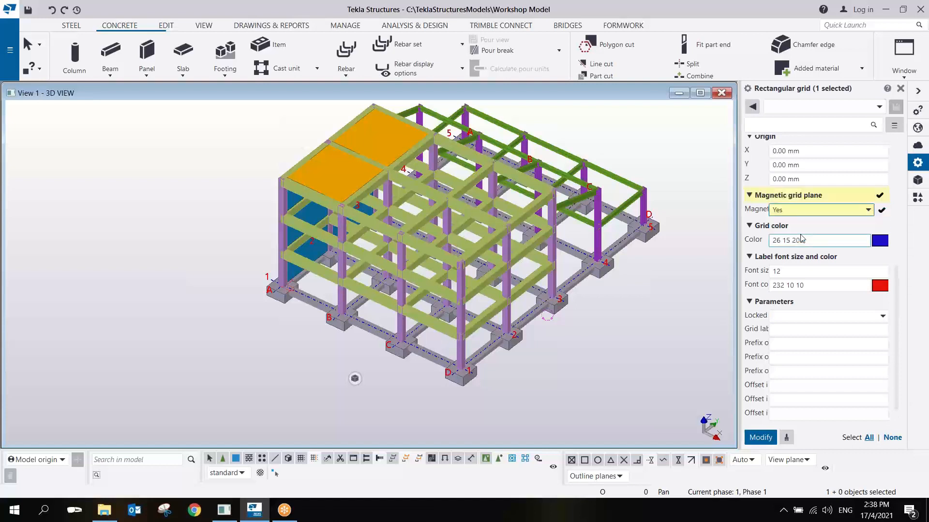
left_click(760, 438)
Examine how the columns, beams and strip footings follow the grid lines around the widened bay between B and C
scroll(400, 344, "up", 2)
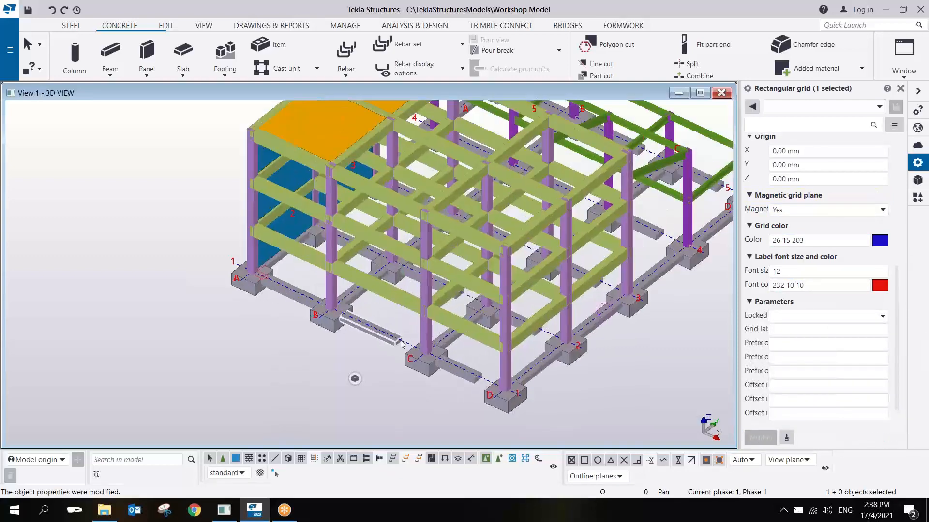
scroll(402, 342, "up", 4)
right_click(645, 195)
left_click(650, 200)
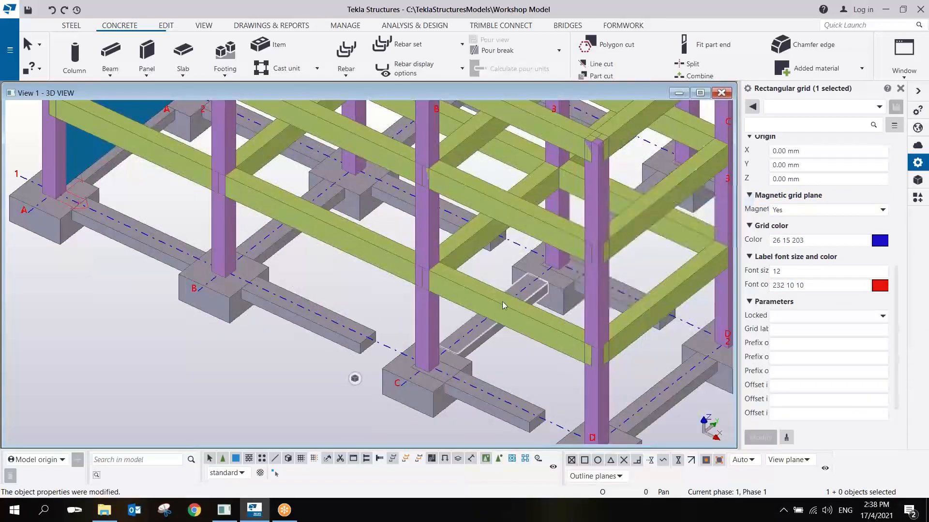
scroll(488, 307, "down", 8)
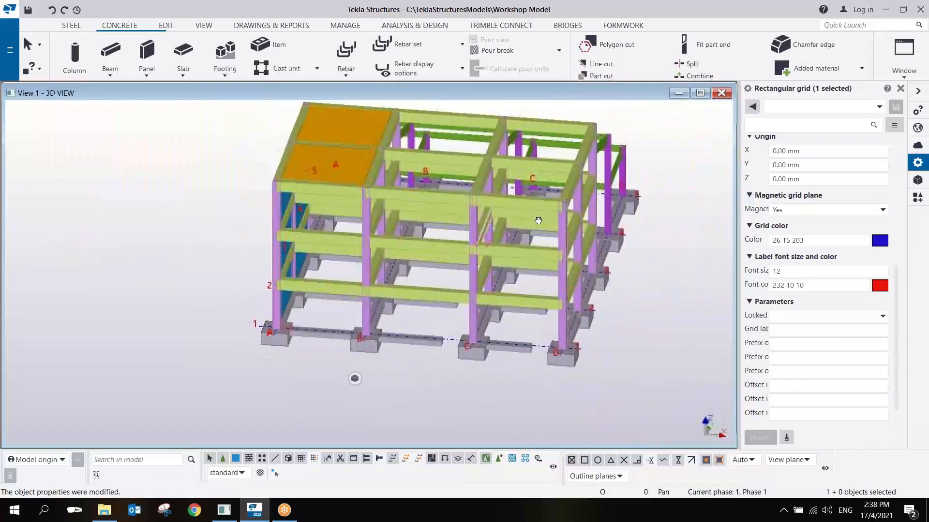
scroll(538, 221, "up", 8)
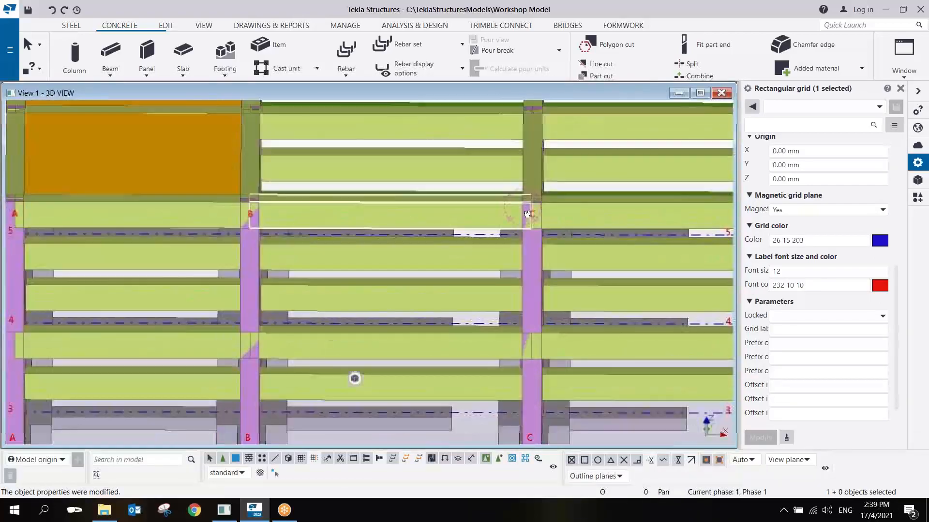
scroll(527, 213, "down", 8)
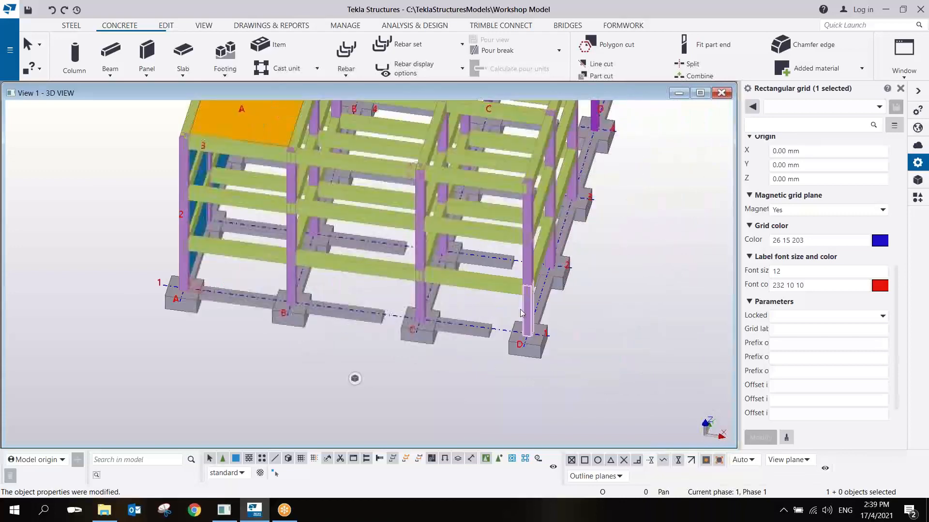
scroll(500, 331, "up", 4)
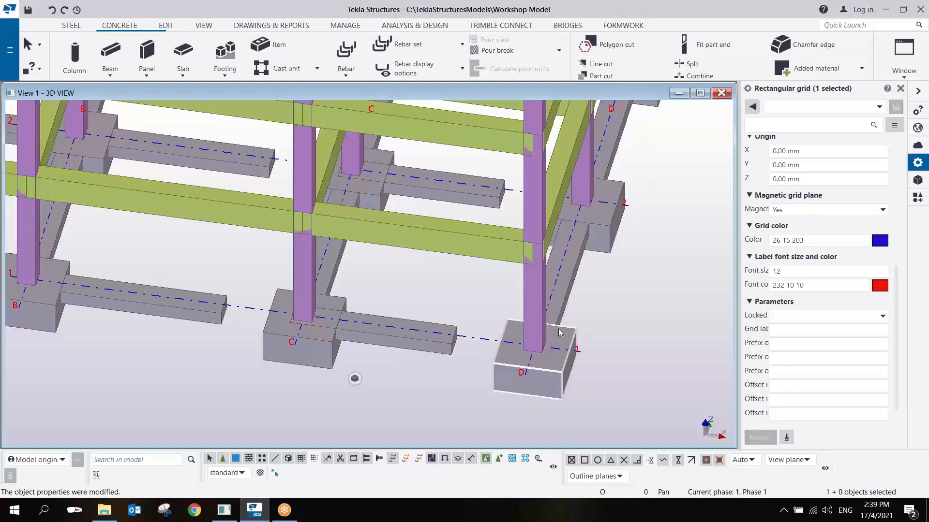
scroll(590, 295, "down", 3)
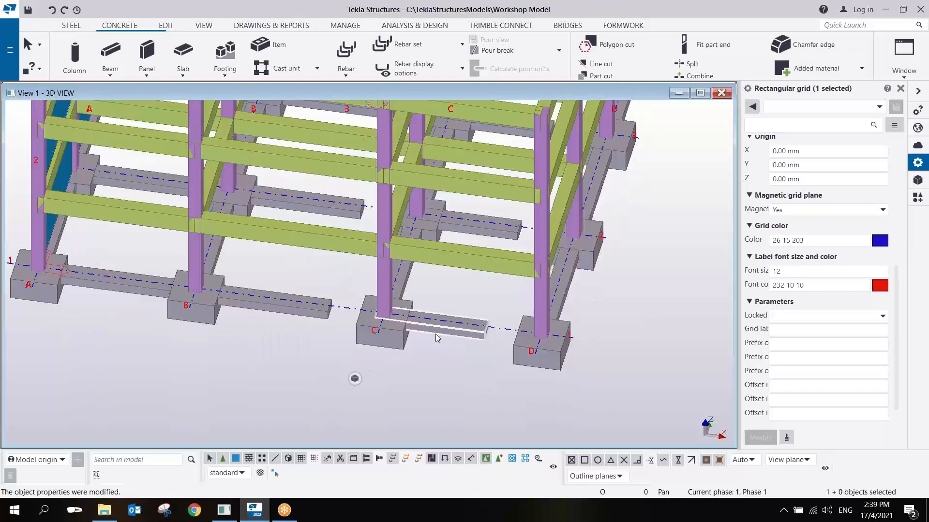
Move the open end points of the five strip footings between grid lines B and C 1000 mm to the pad footing edge at C
middle_click_drag(420, 331, 439, 266, "ctrl")
scroll(320, 289, "up", 4)
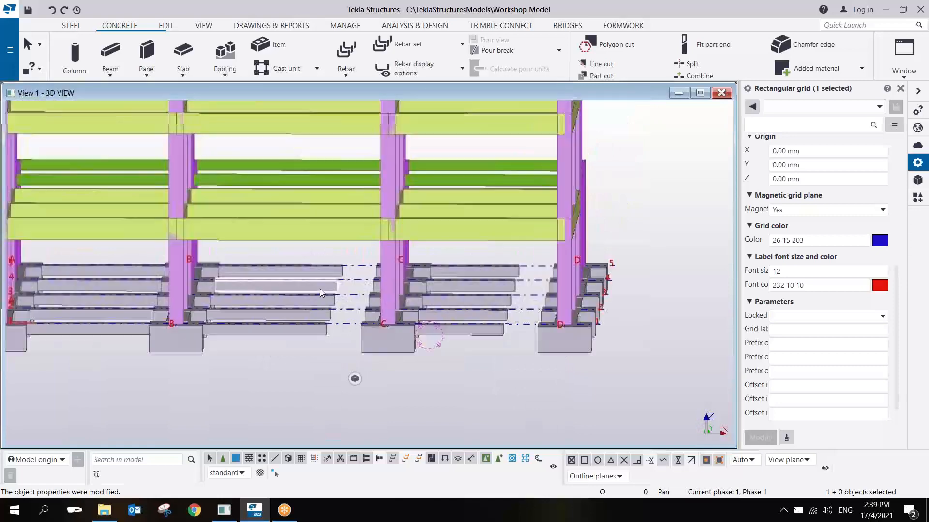
middle_click_drag(307, 309, 425, 326, "ctrl")
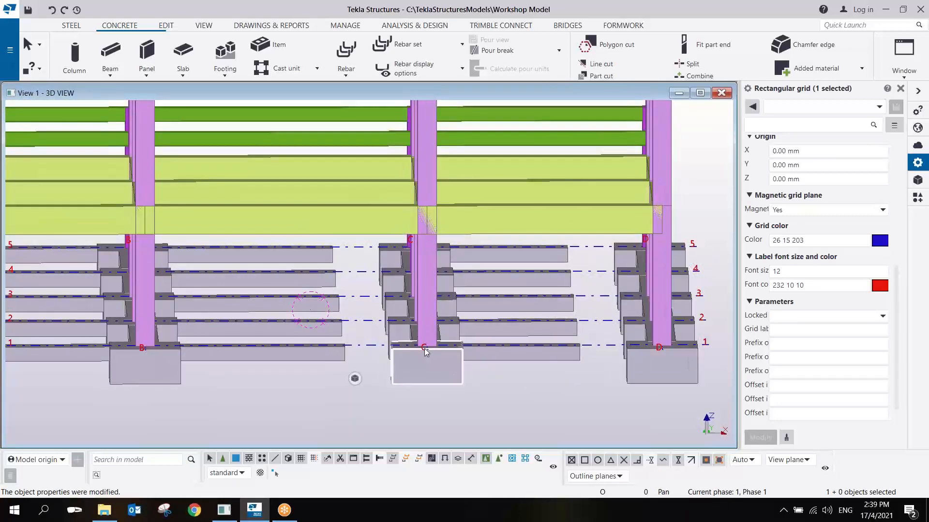
middle_click_drag(339, 317, 341, 315, "ctrl")
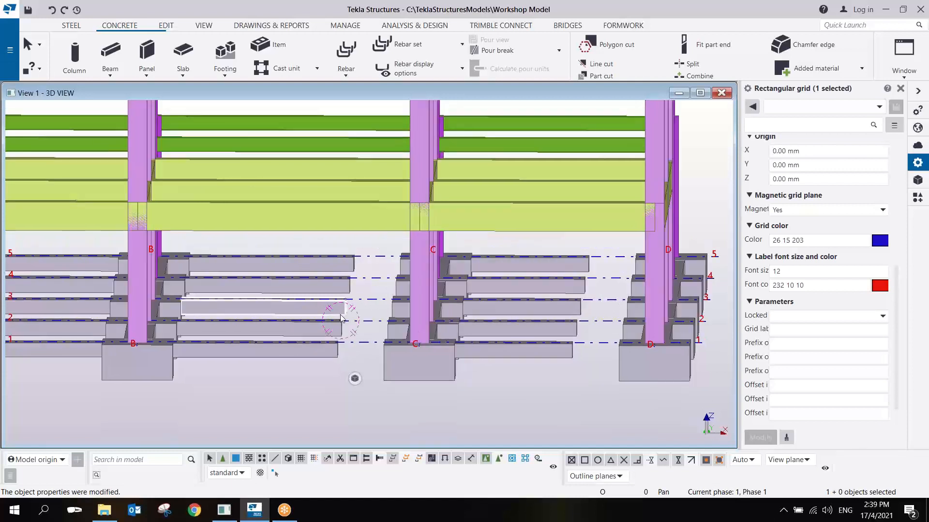
left_click_drag(341, 319, 319, 343)
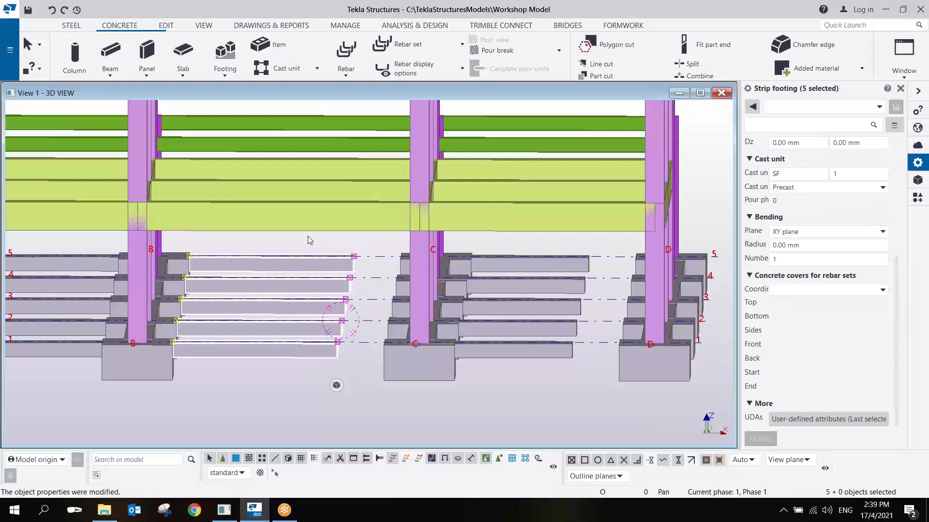
left_click_drag(306, 239, 377, 369)
middle_click_drag(377, 369, 350, 337, "ctrl")
right_click(339, 320)
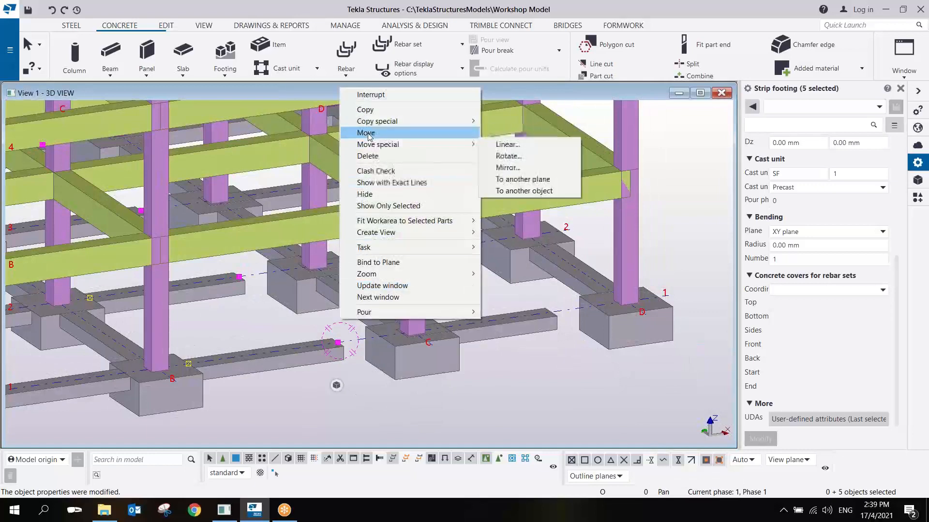
left_click(366, 133)
scroll(329, 348, "up", 5)
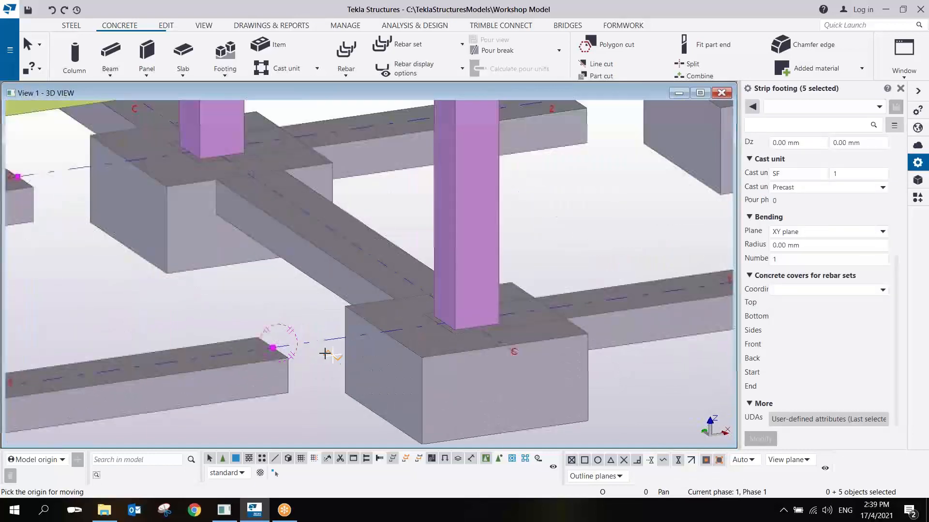
left_click(273, 347)
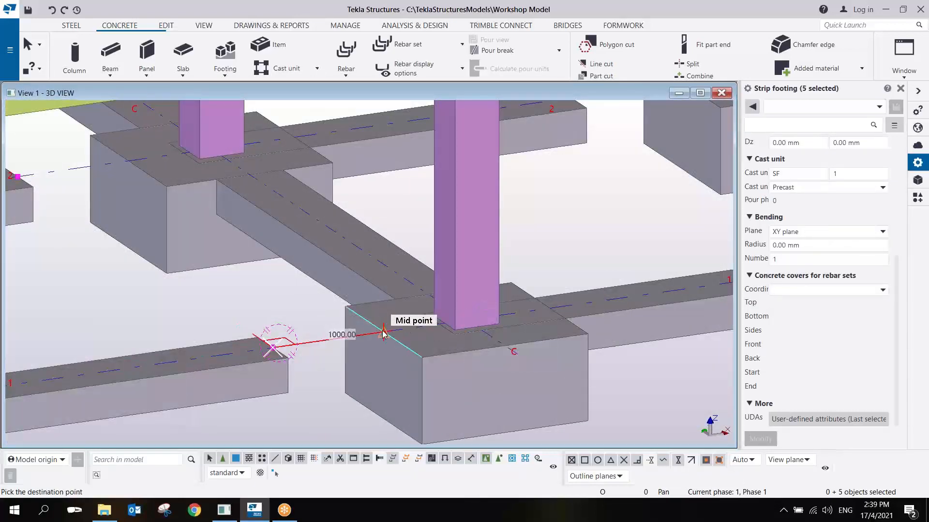
left_click(383, 333)
Move the open end points of the five strip footings between grid lines C and D to the pad footing edge at D
scroll(385, 335, "down", 4)
middle_click_drag(459, 311, 404, 294, "ctrl")
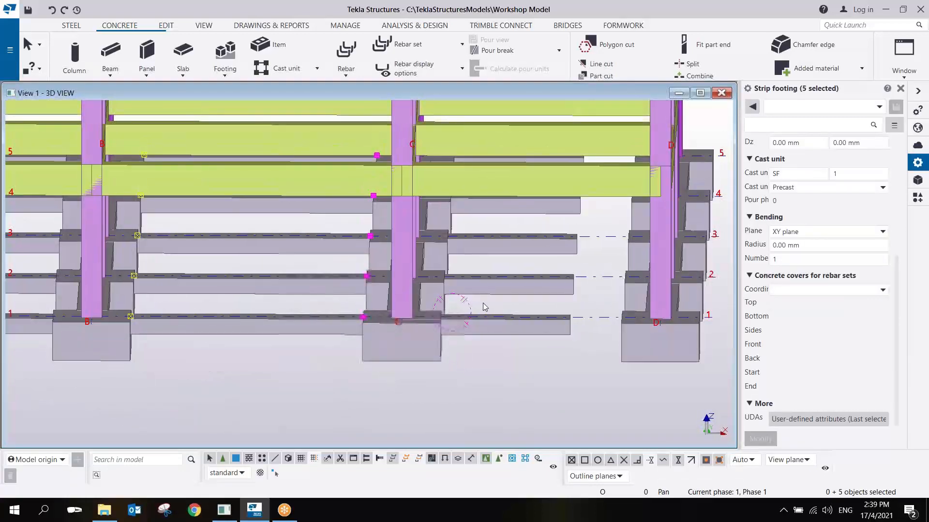
middle_click_drag(484, 306, 486, 289, "ctrl")
left_click_drag(512, 369, 511, 368)
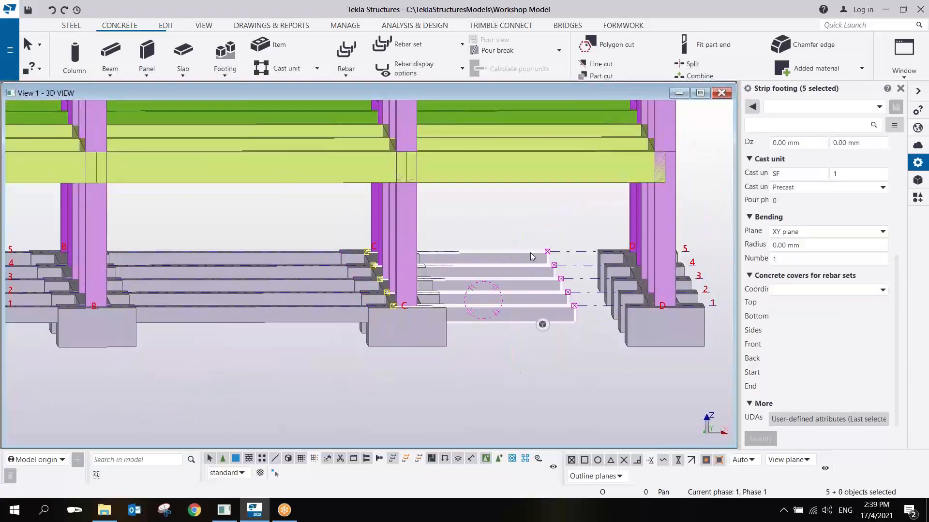
left_click_drag(523, 223, 581, 333)
middle_click_drag(580, 333, 584, 307, "ctrl")
scroll(649, 360, "up", 5)
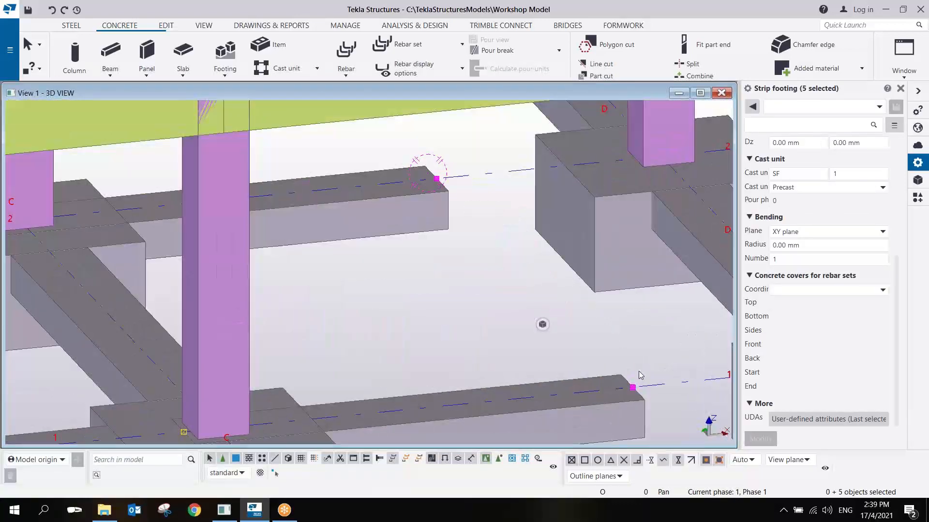
right_click(643, 369)
left_click(666, 185)
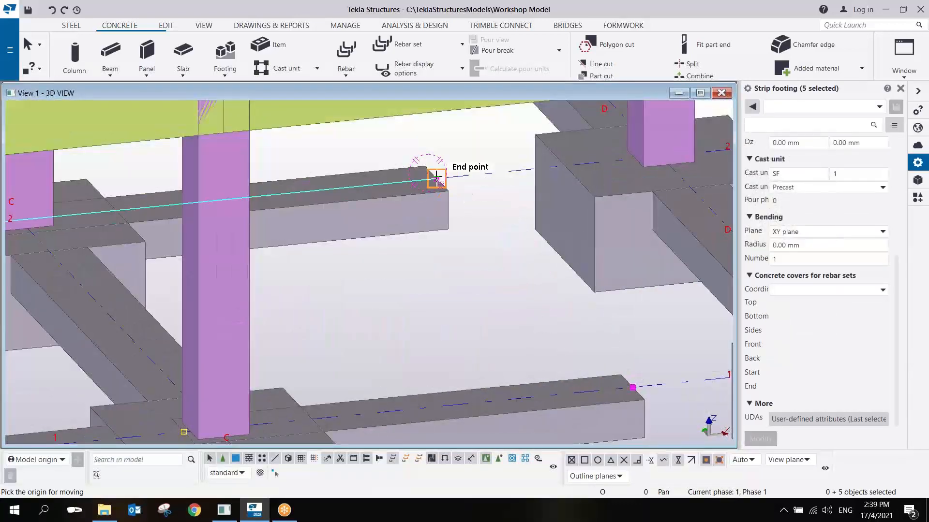
left_click(436, 178)
left_click(565, 166)
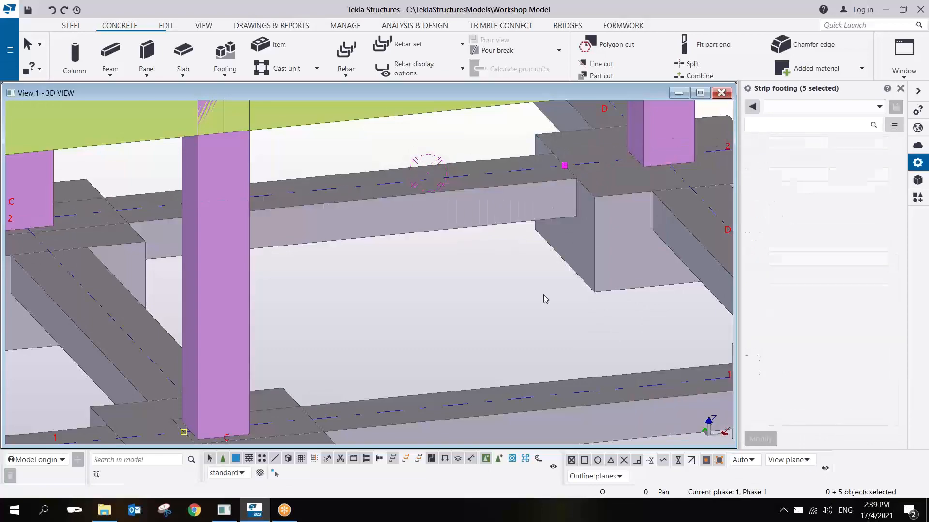
scroll(546, 309, "down", 6)
middle_click_drag(548, 322, 565, 261, "ctrl")
right_click(613, 173)
left_click(637, 179)
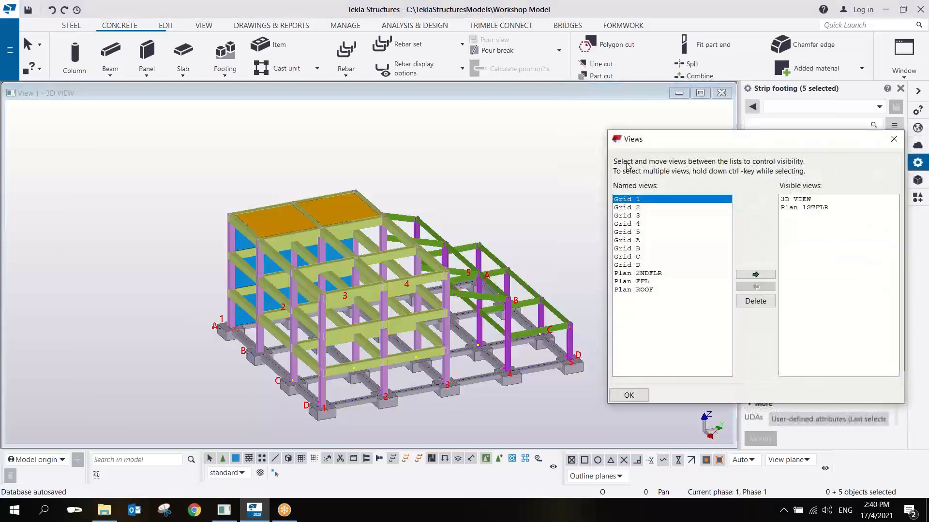
Hide the Plan 1STFLR view and fit the 3D view's work area to the entire model
left_click_drag(686, 139, 619, 127)
double_click(752, 195)
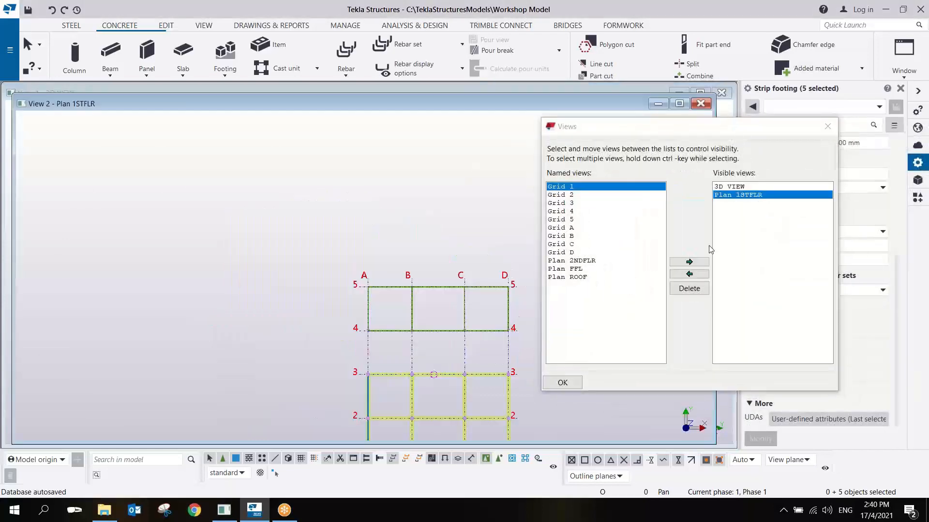
left_click(690, 274)
right_click(473, 208)
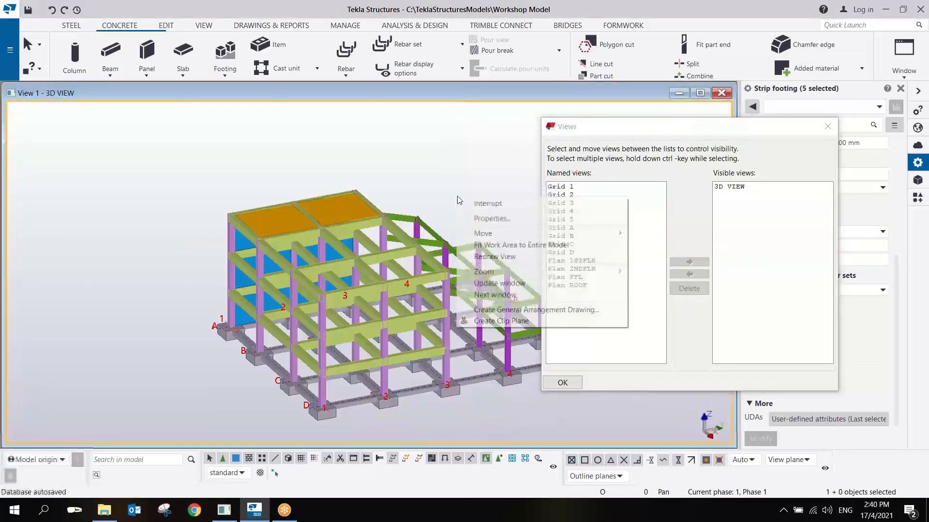
left_click(510, 244)
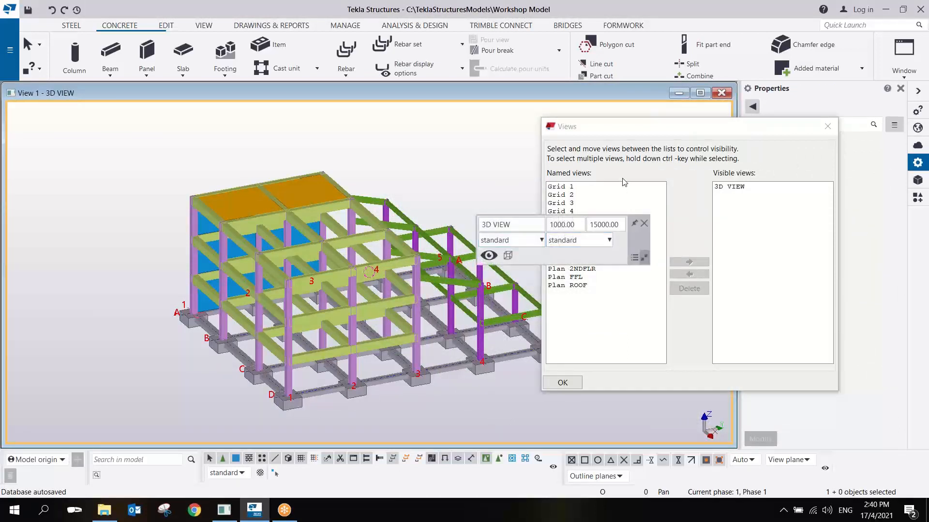
Delete all named grid and plan views, from Grid 1 to Plan ROOF, keeping only the 3D view
left_click_drag(565, 187, 590, 296)
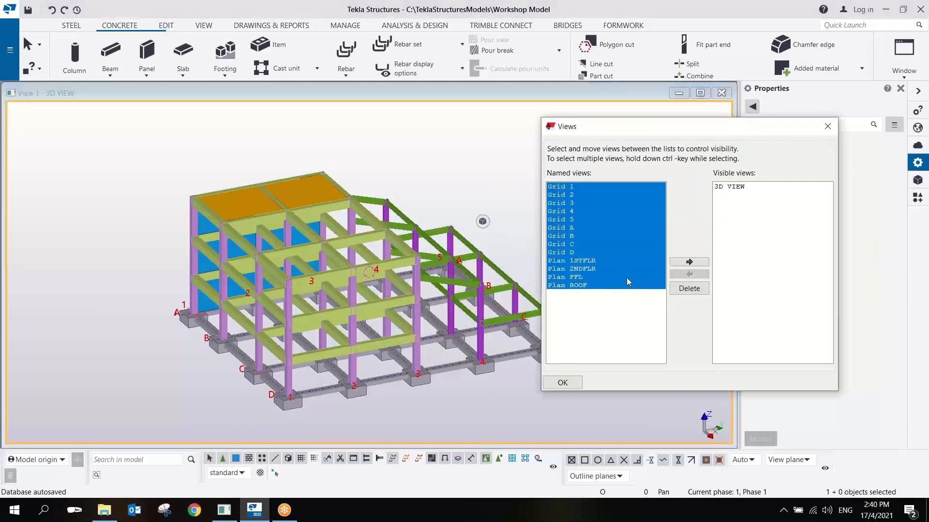
left_click(680, 288)
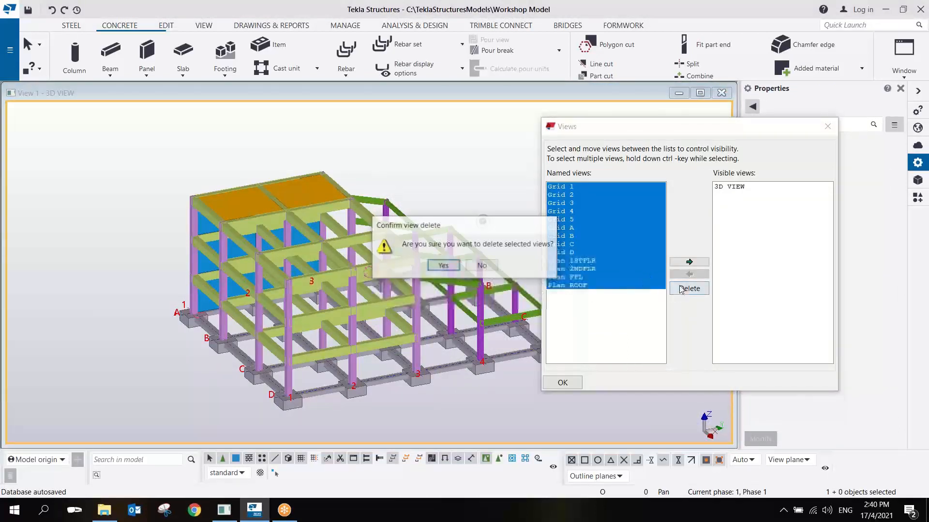
left_click(443, 266)
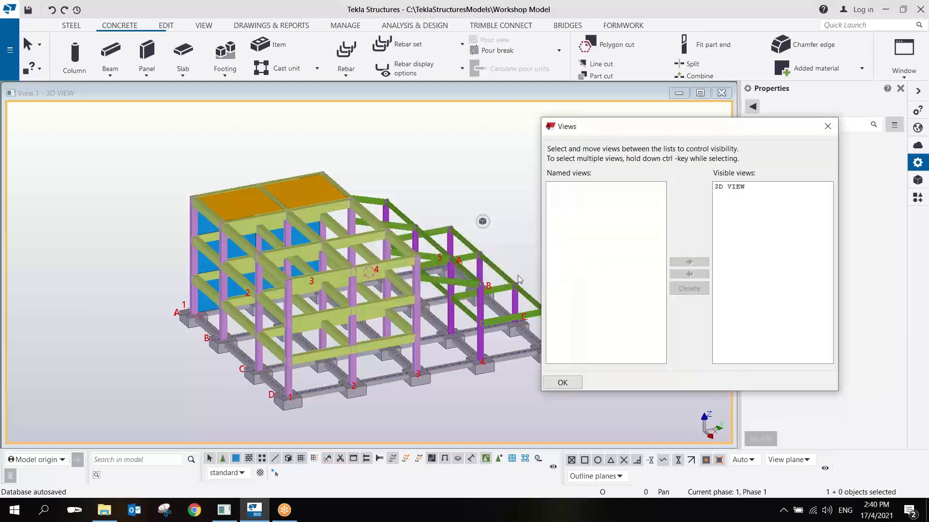
Create views along all grid lines of the rectangular grid, using the prefixes Plan and Grid and the Grid-Plan and Grid-Elevation properties
scroll(244, 402, "up", 5)
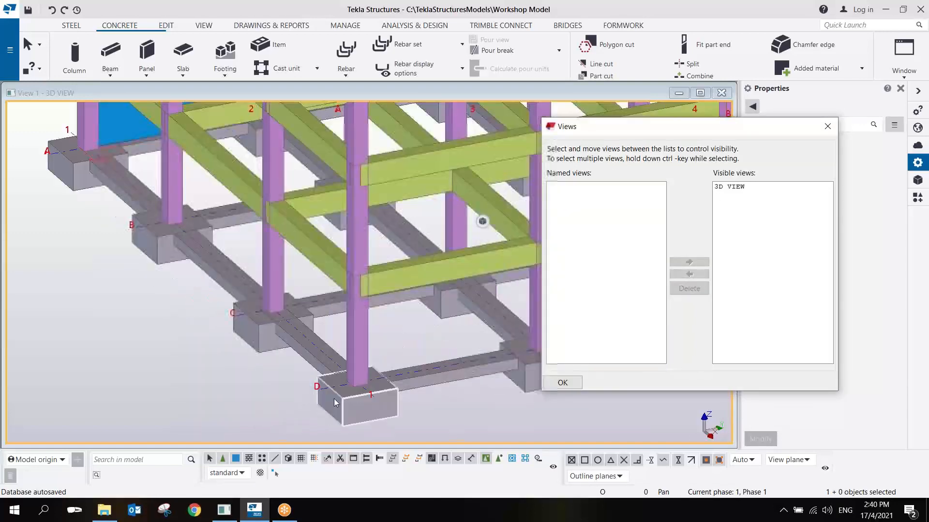
left_click(326, 391)
right_click(327, 392)
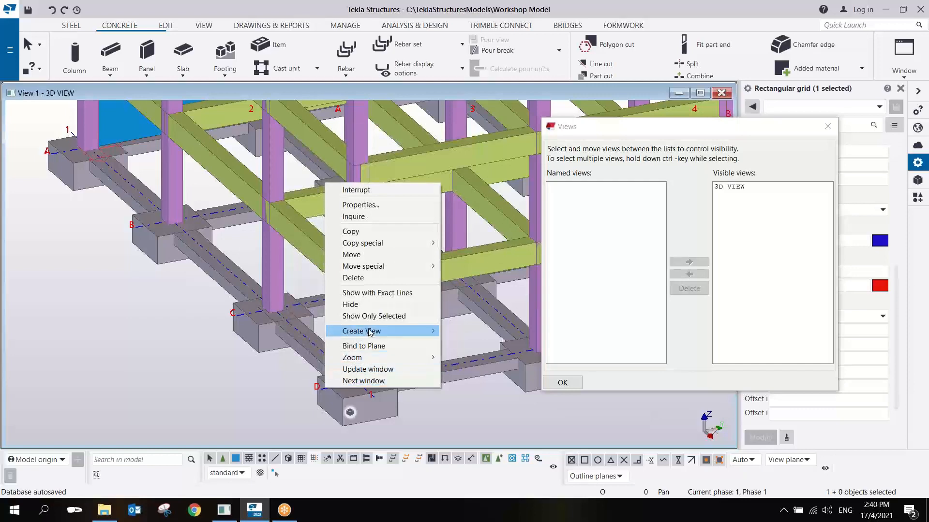
mouse_move(392, 329)
left_click(482, 344)
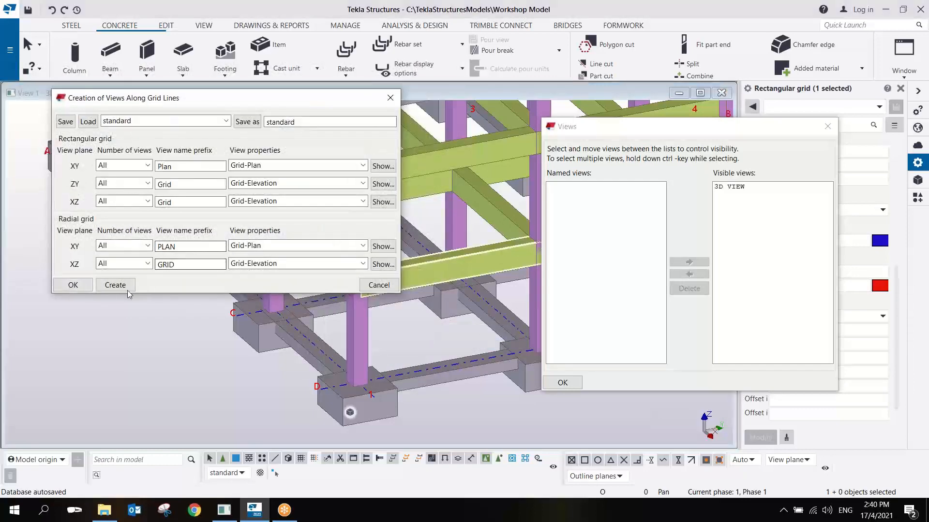
left_click(115, 285)
left_click(73, 285)
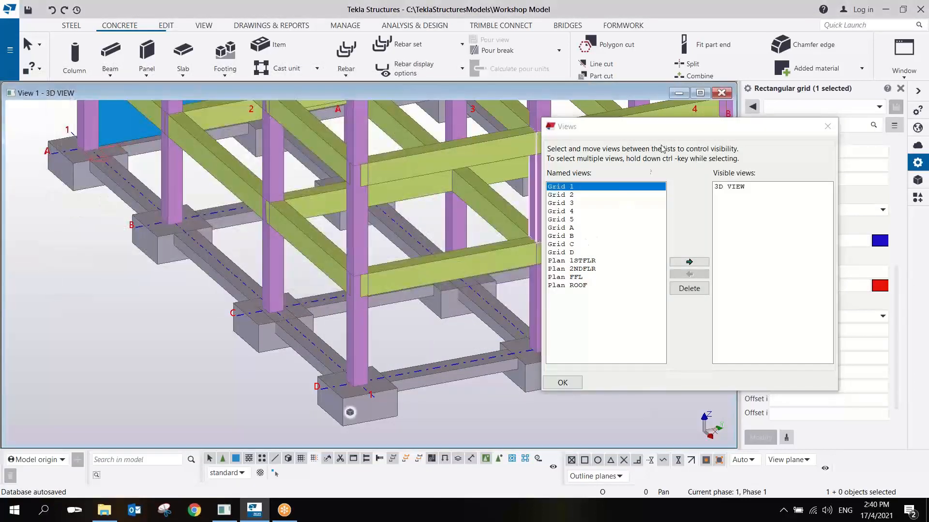
Examine the structure and its grid from several angles with the views list moved aside, clear the grid selection, and close the list
left_click_drag(667, 131, 730, 209)
scroll(280, 297, "down", 4)
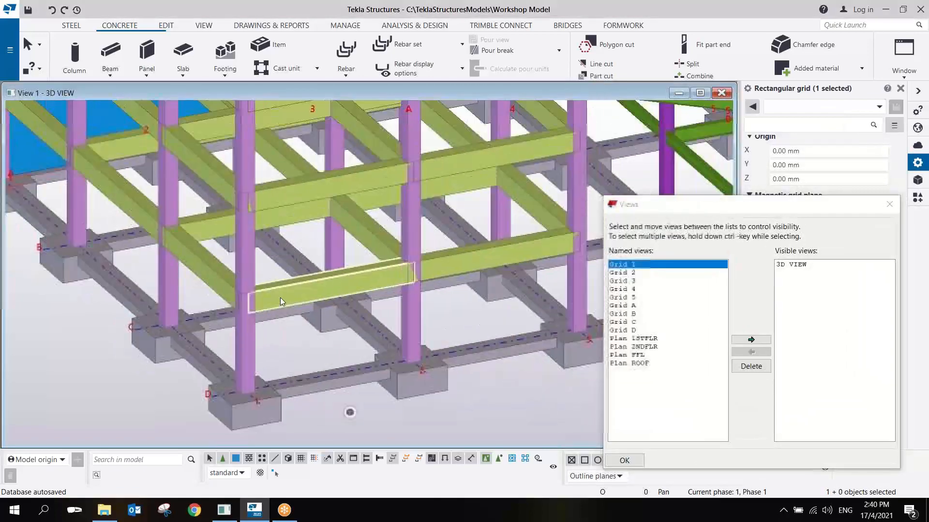
middle_click_drag(327, 294, 373, 296, "ctrl")
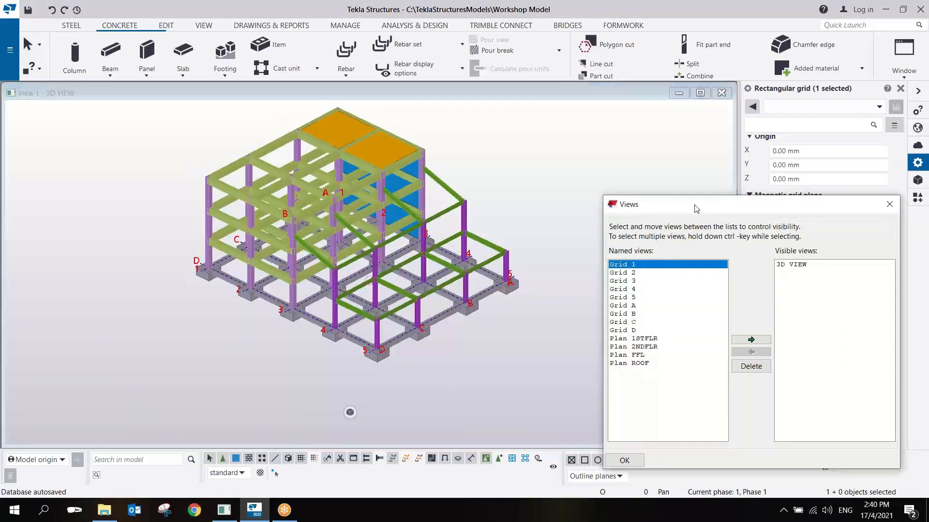
left_click_drag(697, 207, 689, 176)
scroll(319, 319, "up", 4)
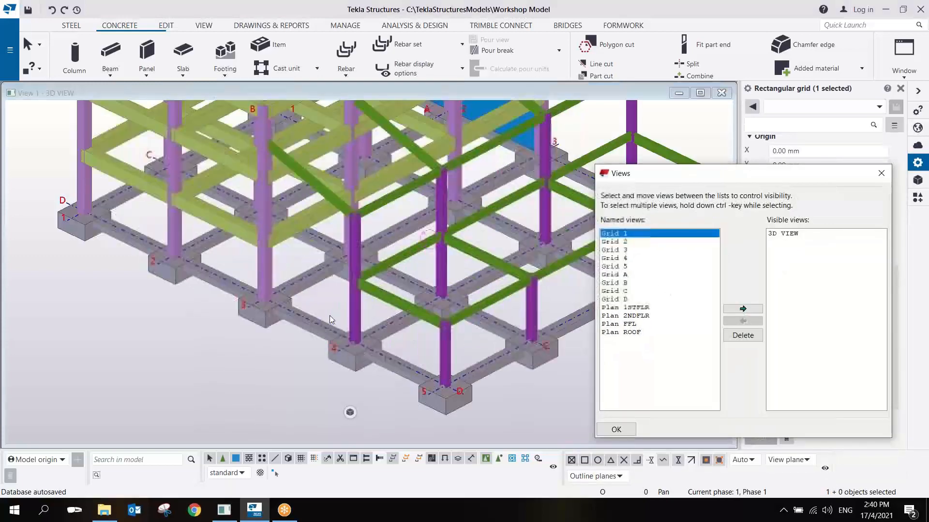
scroll(330, 315, "down", 5)
left_click(480, 322)
left_click(475, 331)
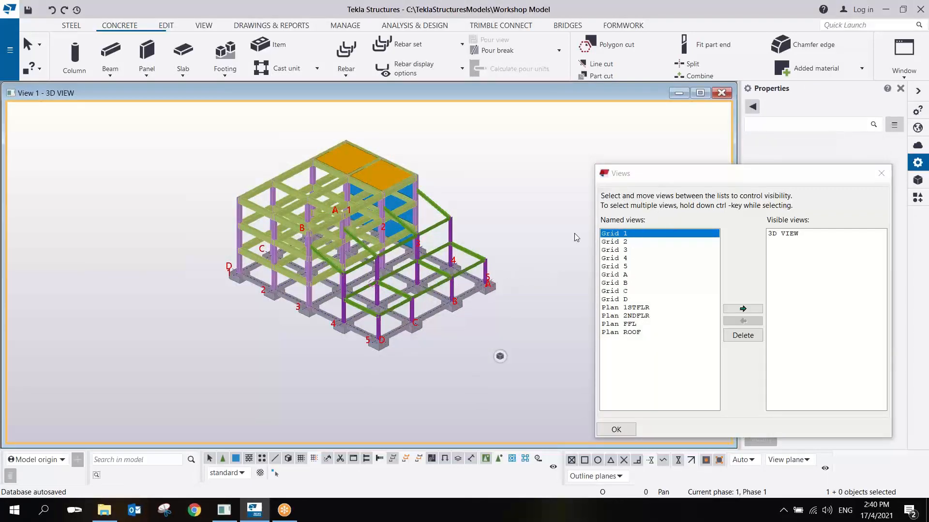
scroll(575, 238, "up", 4)
middle_click_drag(338, 300, 307, 247, "ctrl")
scroll(368, 282, "down", 4)
scroll(272, 263, "up", 5)
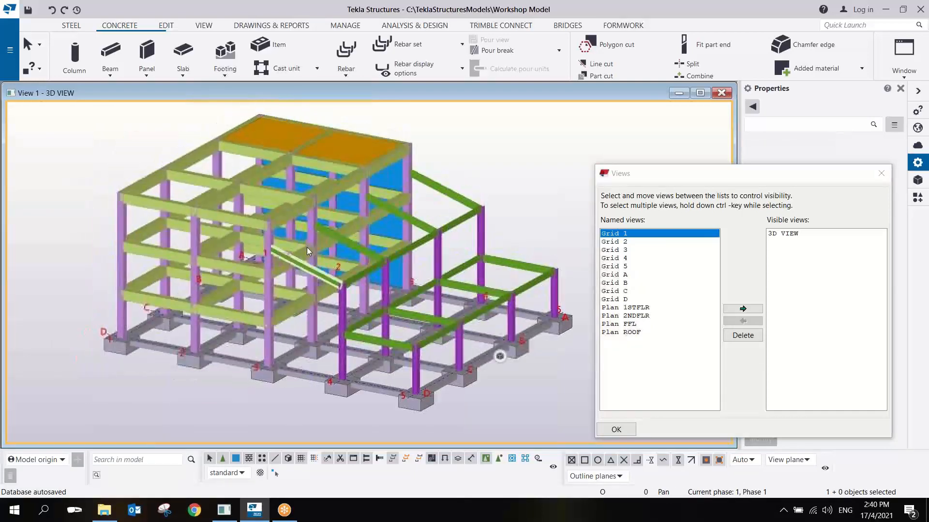
left_click(881, 173)
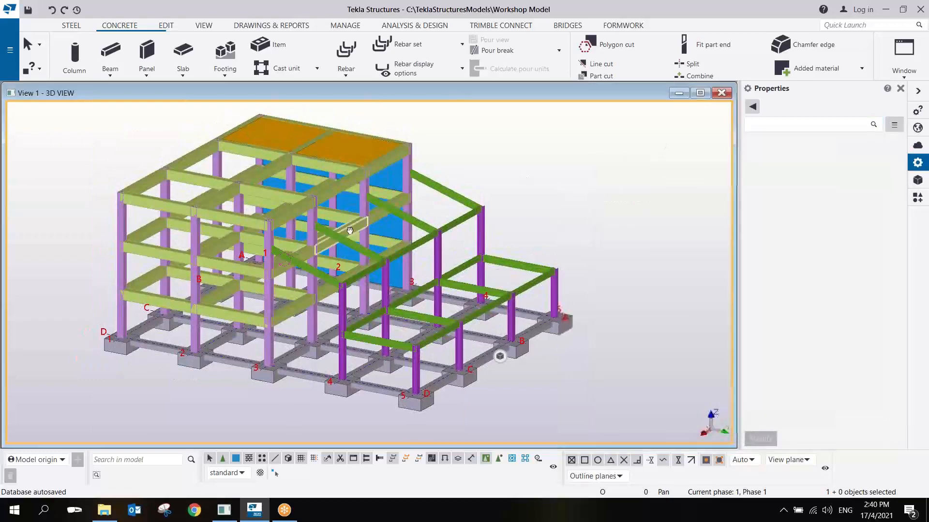
Examine the concrete frame and the adjoining green-beamed frame from opposite sides of the building
middle_click_drag(411, 213, 648, 240, "ctrl")
scroll(344, 264, "up", 3)
middle_click_drag(344, 264, 419, 273, "ctrl")
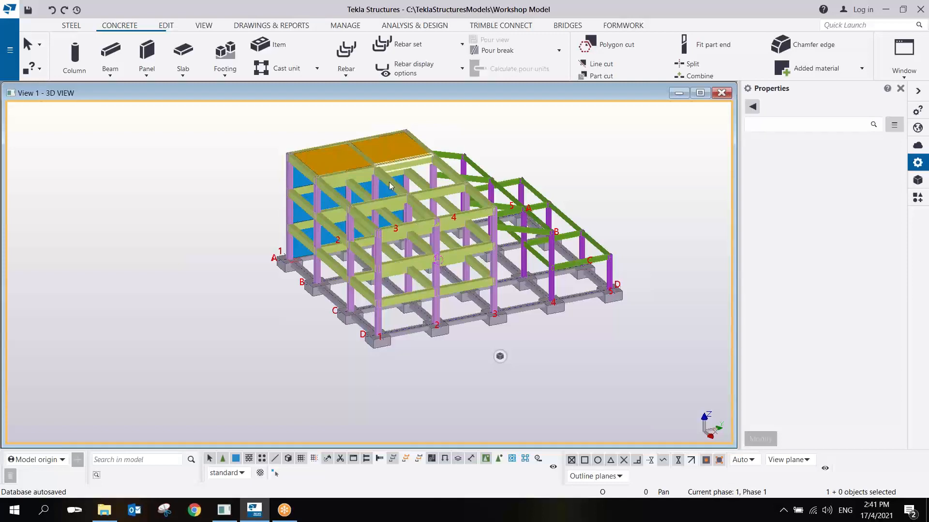
scroll(420, 278, "up", 5)
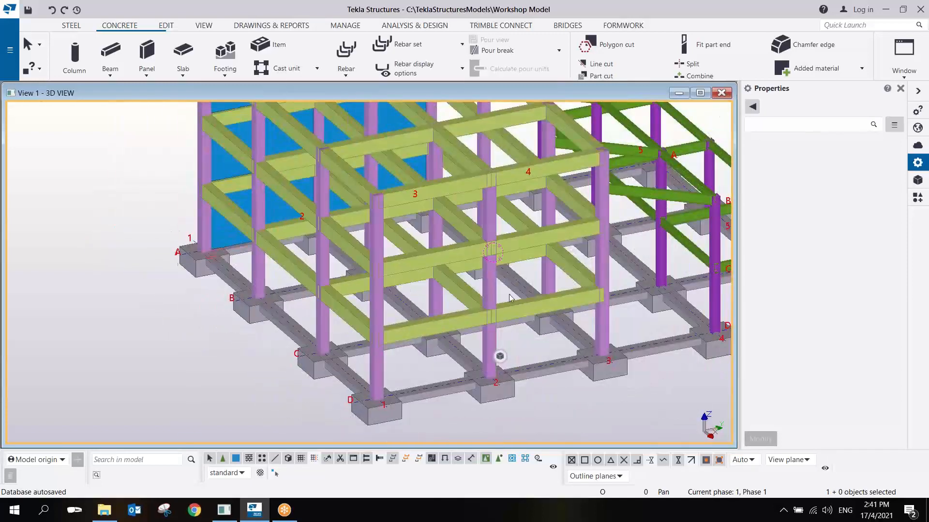
mouse_move(510, 294)
middle_mouse_down("ctrl")
mouse_move(576, 286)
mouse_move(498, 297)
middle_mouse_up("ctrl")
middle_click_drag(582, 288, 480, 287)
scroll(481, 286, "down", 3)
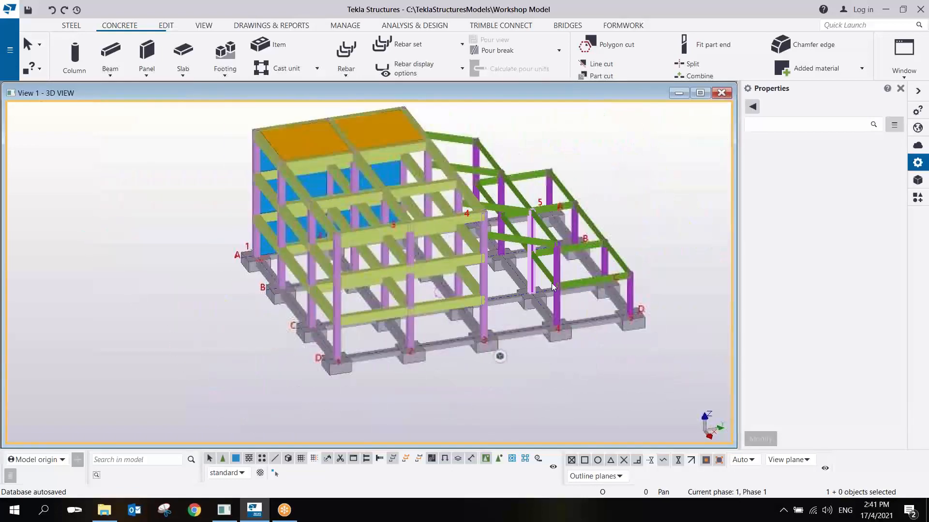
middle_click_drag(551, 283, 447, 282, "ctrl")
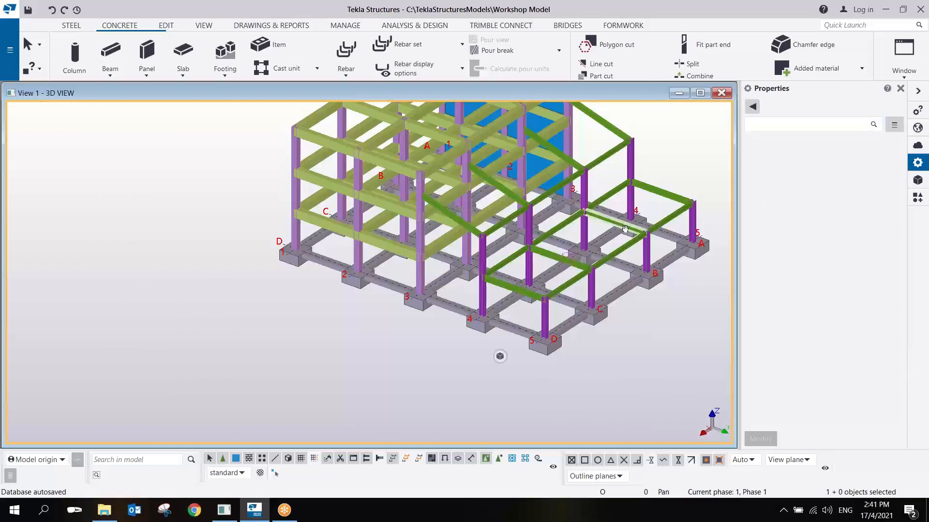
middle_click_drag(625, 229, 570, 257)
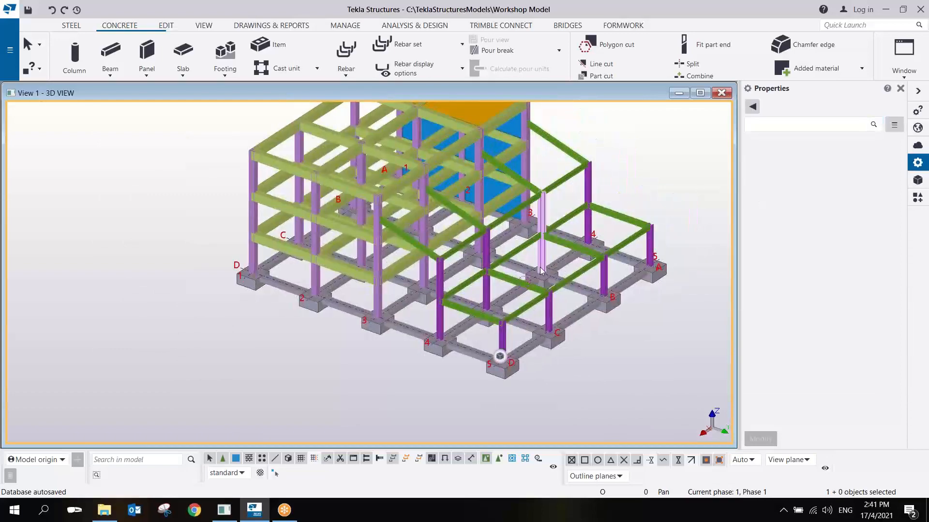
scroll(538, 271, "up", 5)
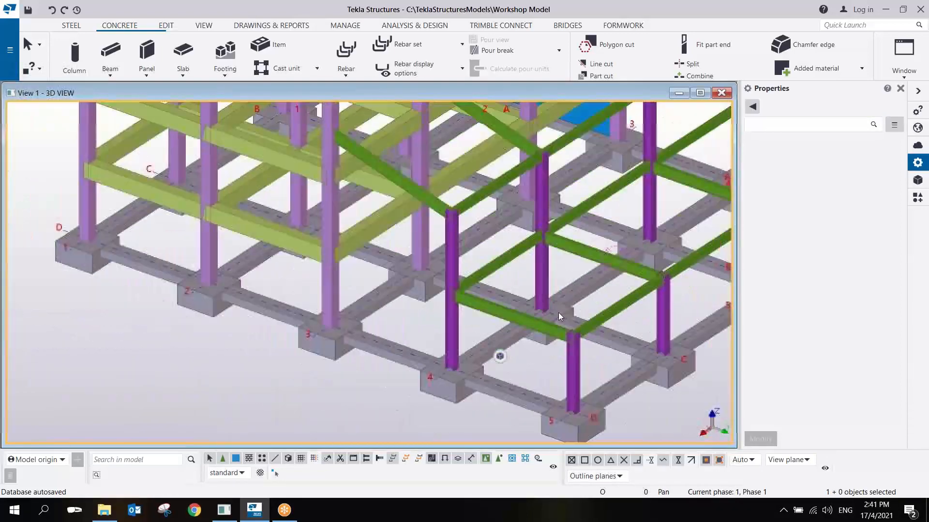
scroll(558, 312, "down", 5)
middle_click_drag(492, 319, 462, 346, "ctrl")
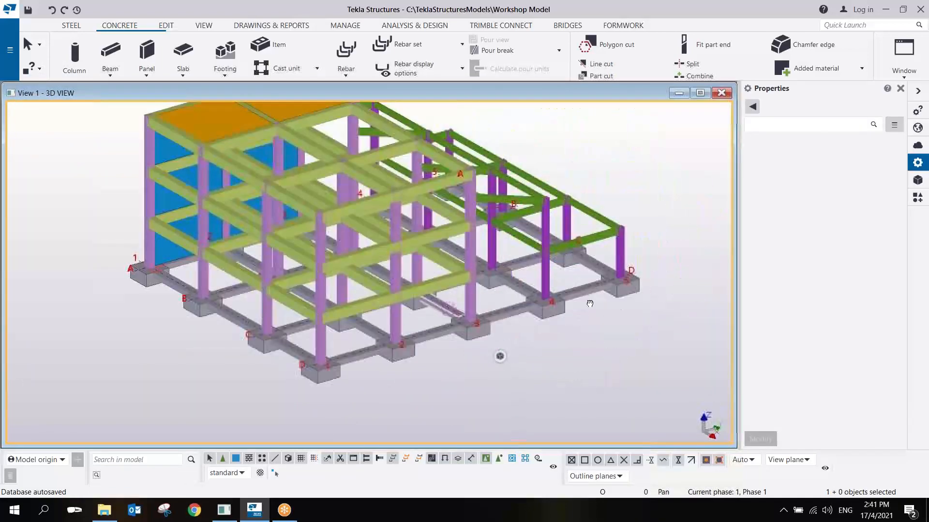
Select the pad footing at grid D/2 and examine it up close and within the whole structure
scroll(444, 348, "up", 10)
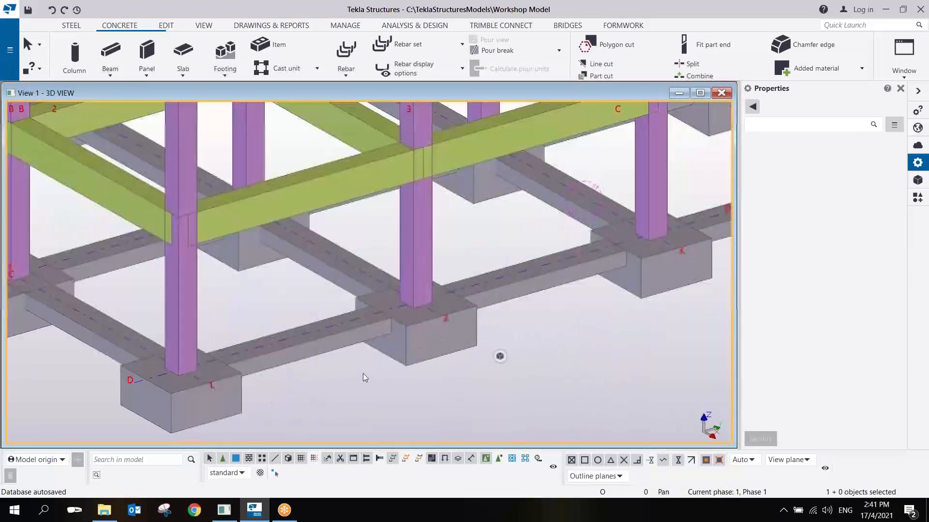
scroll(445, 326, "down", 3)
scroll(445, 326, "up", 3)
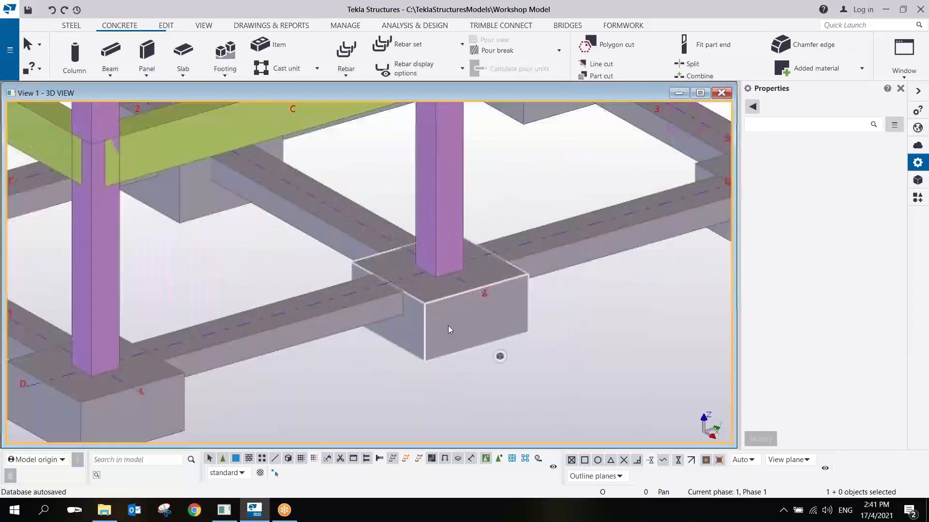
scroll(448, 326, "down", 3)
scroll(462, 319, "up", 2)
scroll(463, 321, "up", 2)
left_click(462, 321)
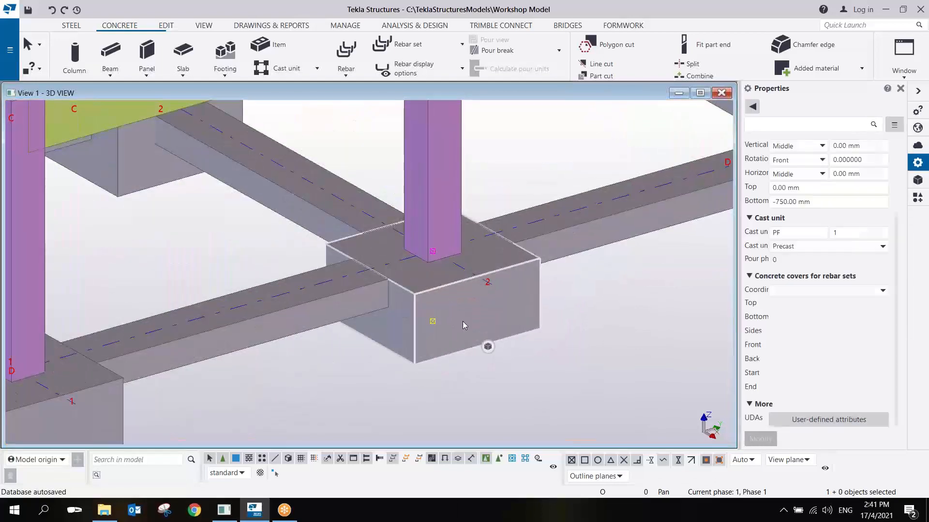
scroll(463, 321, "down", 4)
scroll(463, 323, "up", 2)
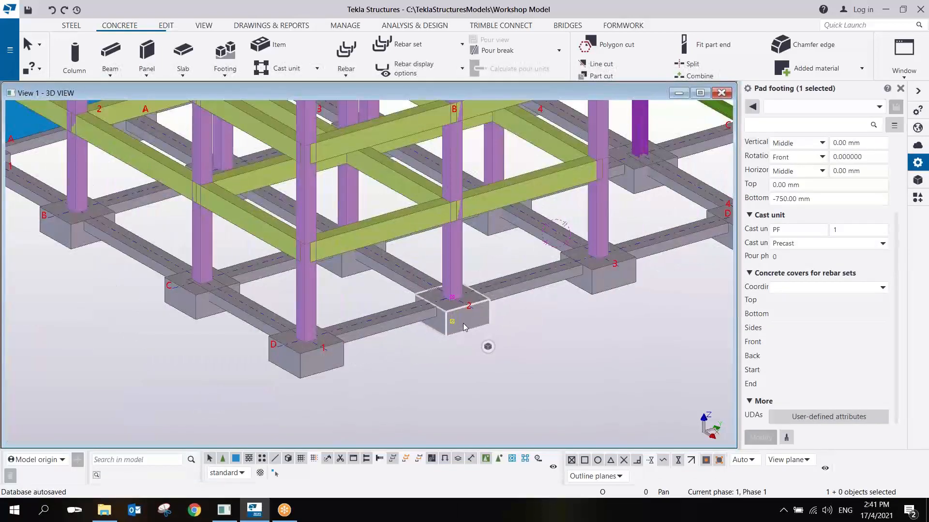
scroll(463, 321, "down", 5)
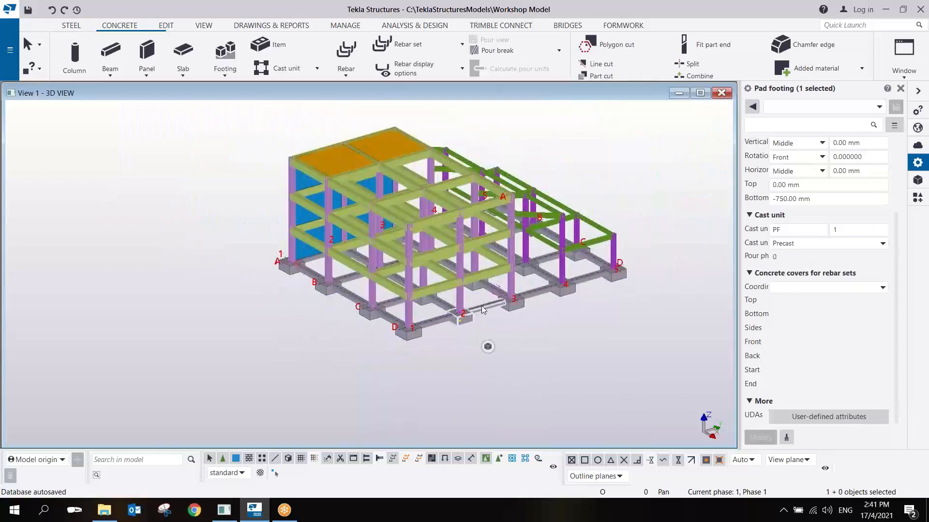
scroll(488, 286, "up", 5)
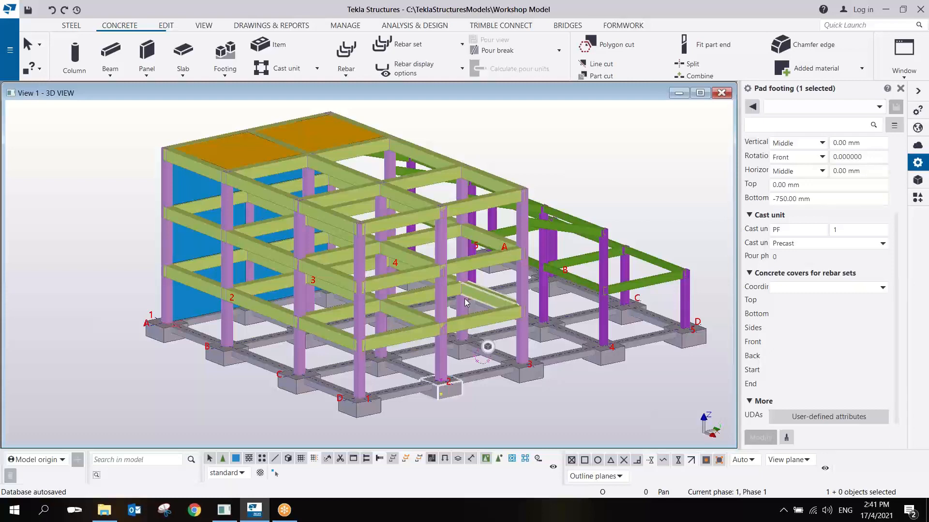
Display the model parts as wireframe, clear the footing selection, and inspect the whole structure
key("ctrl+1")
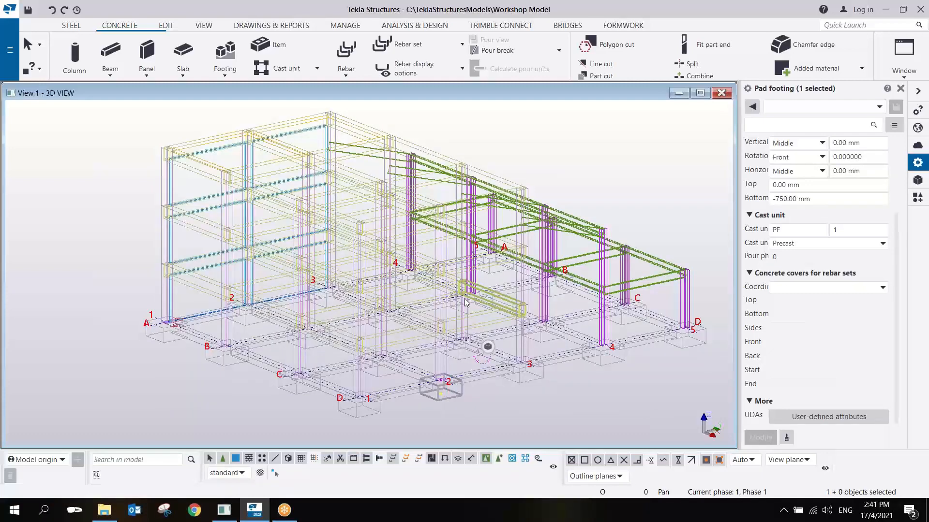
left_click(646, 182)
middle_click_drag(641, 180, 616, 200, "ctrl")
middle_click_drag(495, 249, 548, 222)
scroll(548, 222, "down", 2)
scroll(548, 222, "down", 1)
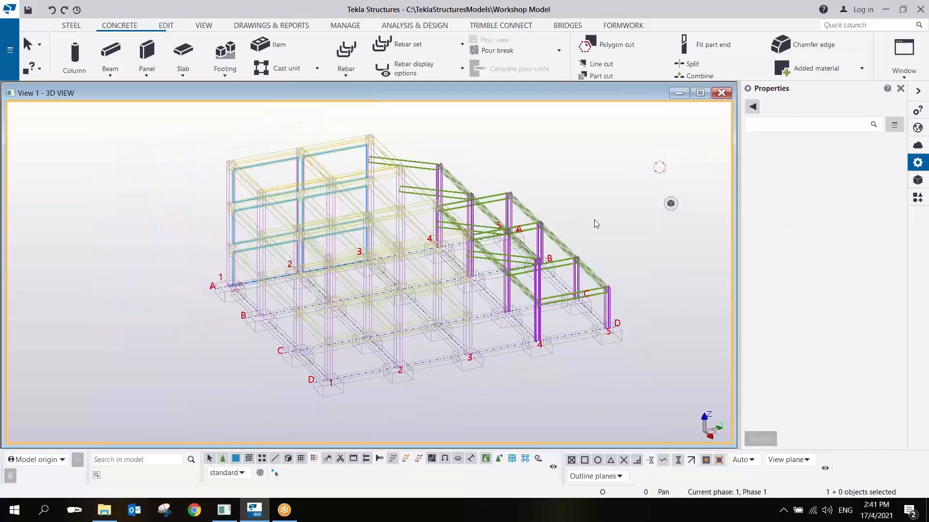
Display the model parts as transparent shaded wireframe and inspect the footing at grid D/2
key("ctrl+2")
scroll(388, 362, "up", 3)
mouse_move(390, 363)
middle_mouse_down("ctrl")
mouse_move(408, 276)
mouse_move(383, 321)
mouse_move(419, 419)
middle_mouse_up("ctrl")
scroll(414, 372, "up", 6)
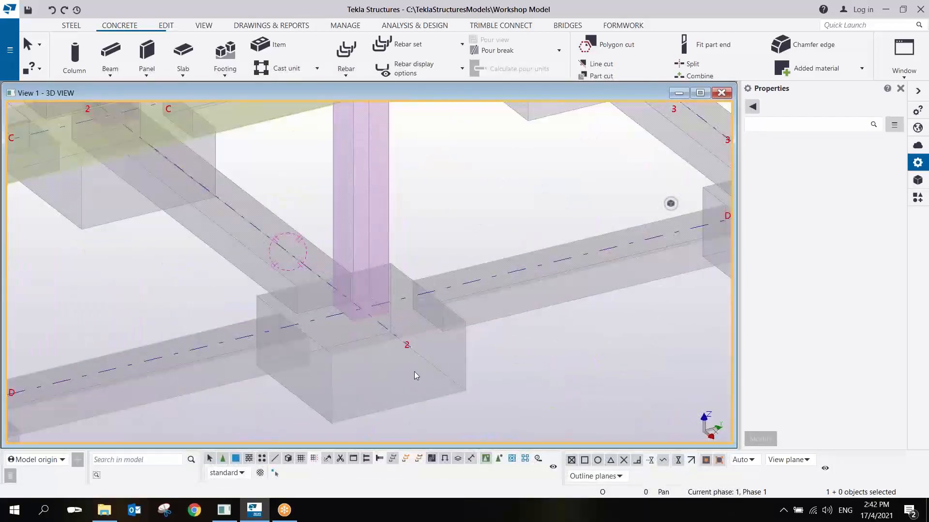
scroll(415, 370, "down", 4)
scroll(416, 368, "up", 1)
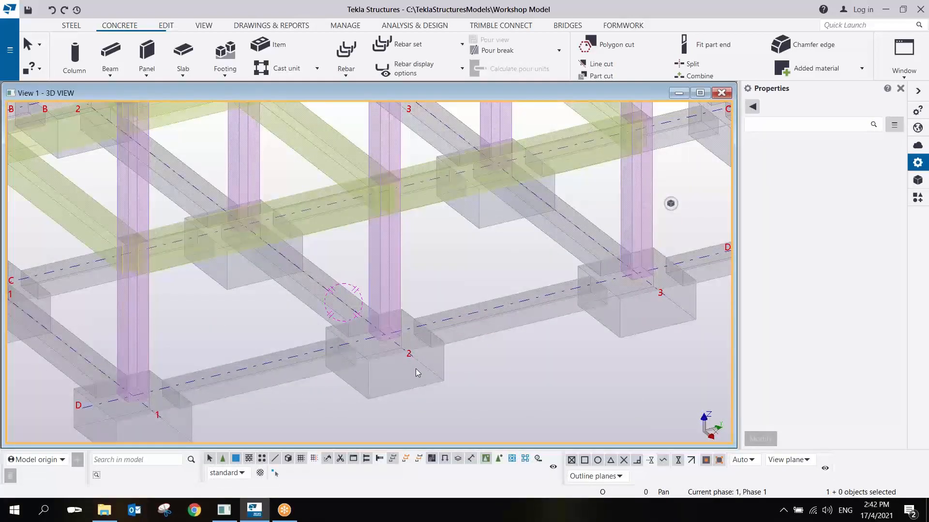
Display the model parts in grayscale, and switch them back to fully rendered colours
key("ctrl+3")
scroll(523, 398, "down", 2)
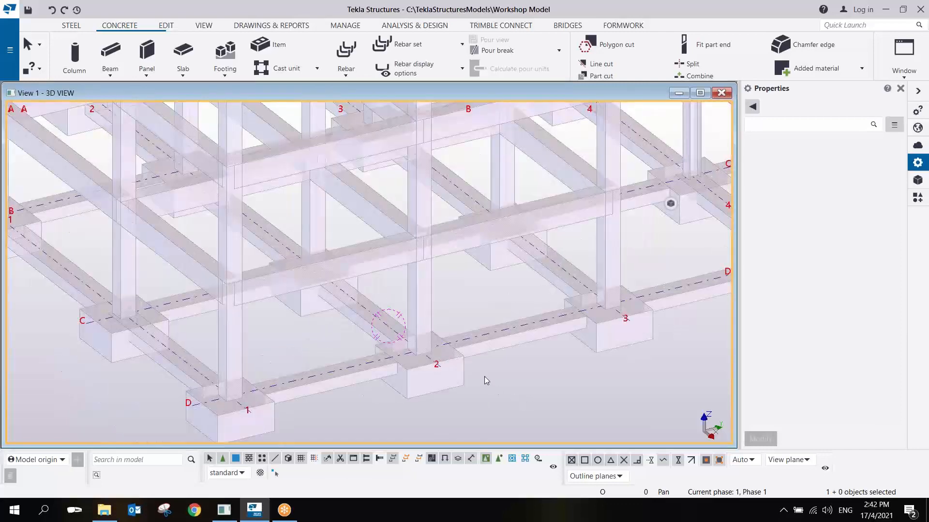
key("ctrl+4")
scroll(484, 376, "down", 1)
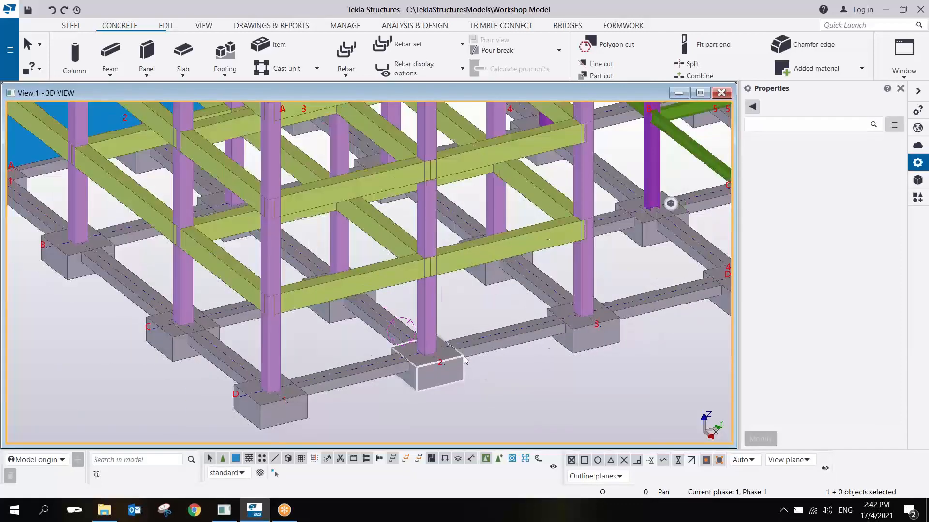
Set the 3D view to show only selected parts in full, with the whole structure in view
scroll(464, 360, "down", 2)
key("ctrl+5")
scroll(528, 383, "down", 2)
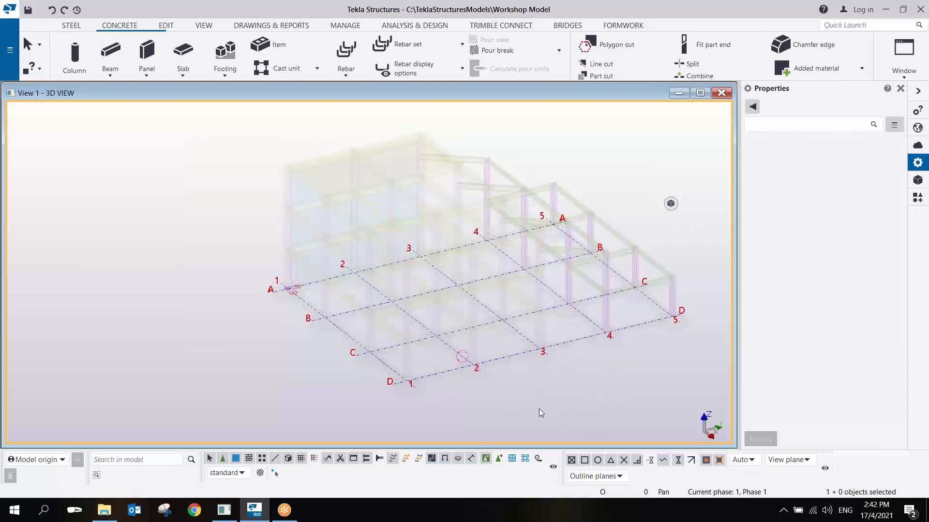
Area-select the parts around grids 3 and 4 to check how selected parts are displayed, and clear the selection
left_click_drag(518, 405, 382, 233)
left_click_drag(657, 352, 458, 325)
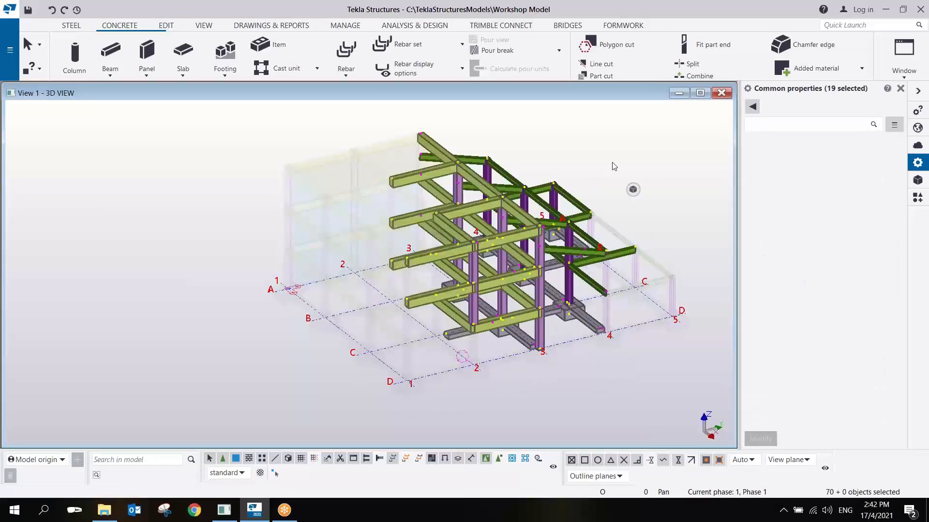
left_click(600, 158)
middle_click_drag(600, 158, 485, 184)
scroll(478, 188, "down", 3)
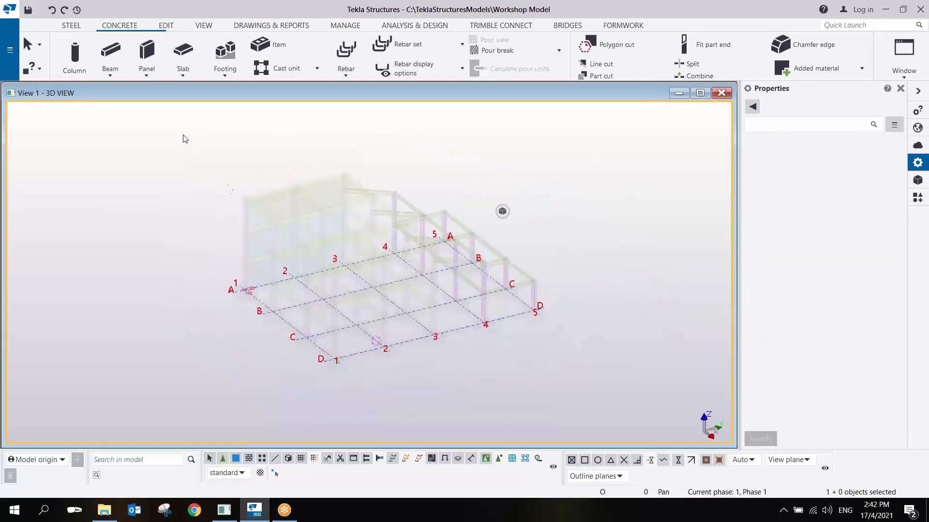
Run a clash check on all parts of the structure, and clear the selection in the 3D view
left_click_drag(182, 134, 574, 396)
right_click(394, 300)
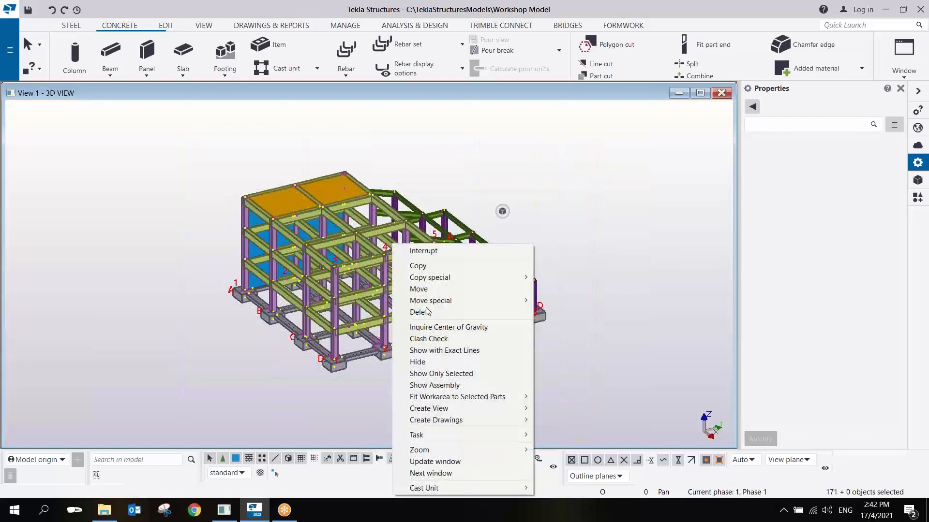
left_click(448, 338)
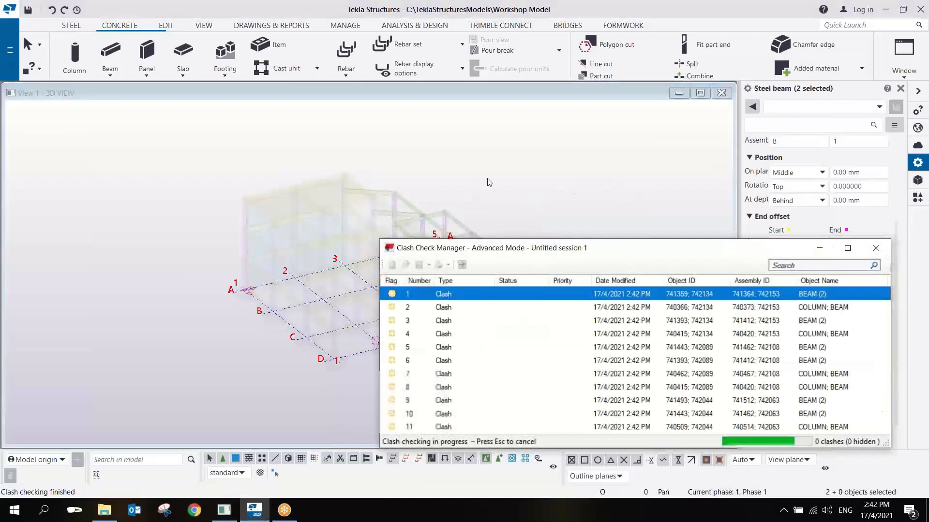
middle_click_drag(348, 187, 326, 188)
left_click(376, 181)
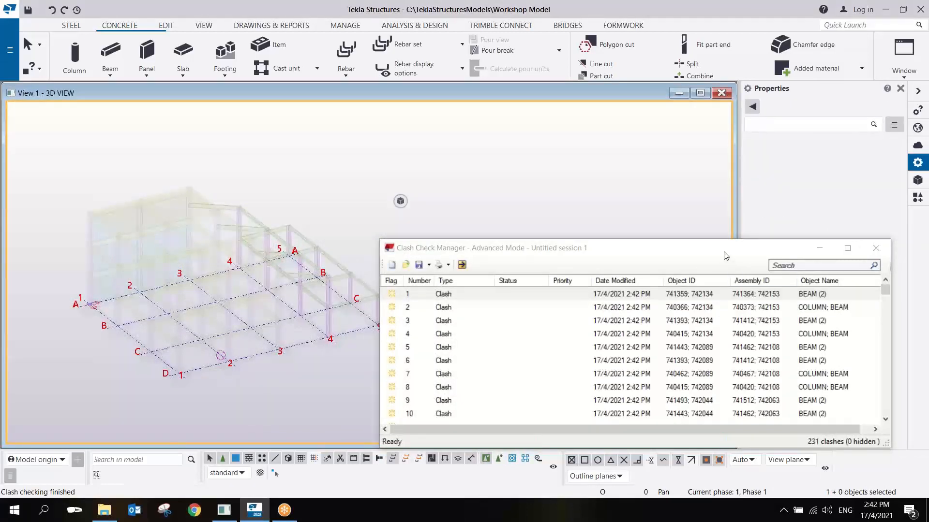
Examine clash 2, where a column and a beam meet, in the 3D view, with the clash list moved aside
left_click_drag(725, 256, 760, 190)
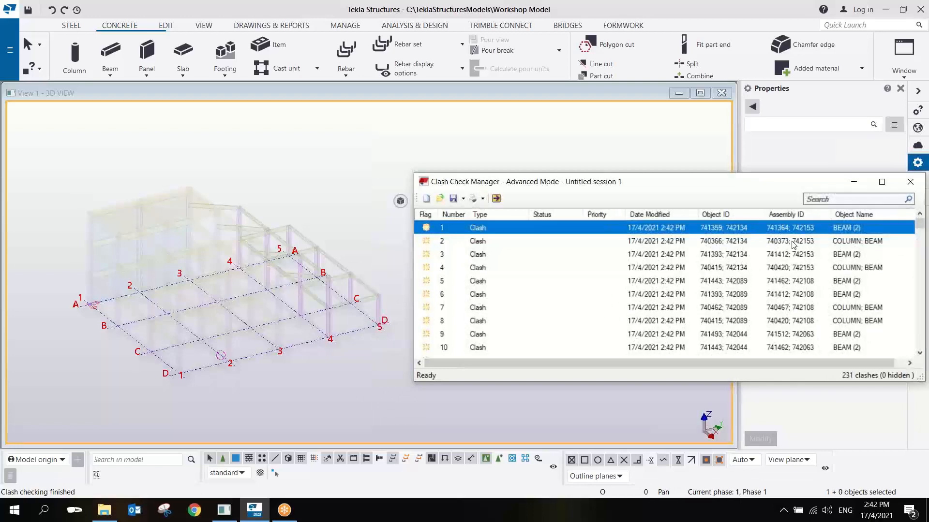
left_click(793, 244)
scroll(327, 294, "up", 10)
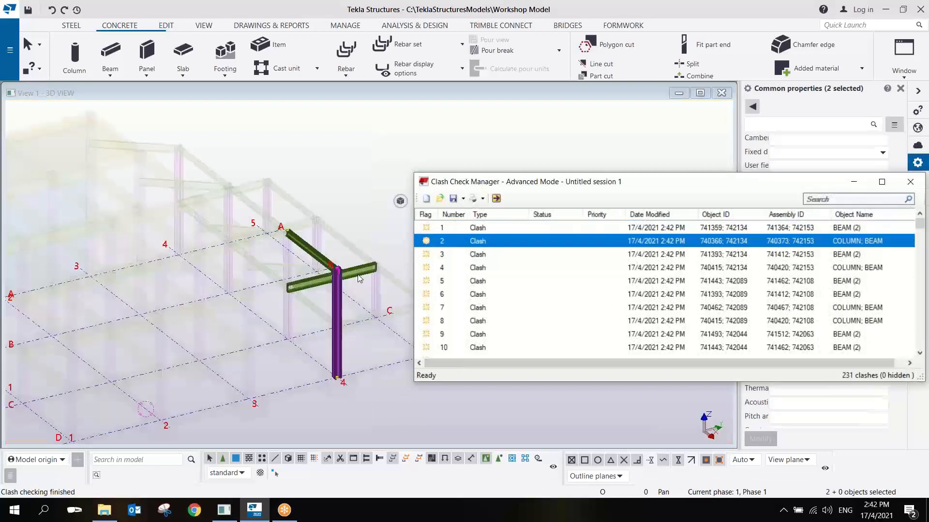
middle_click_drag(288, 280, 183, 298, "ctrl")
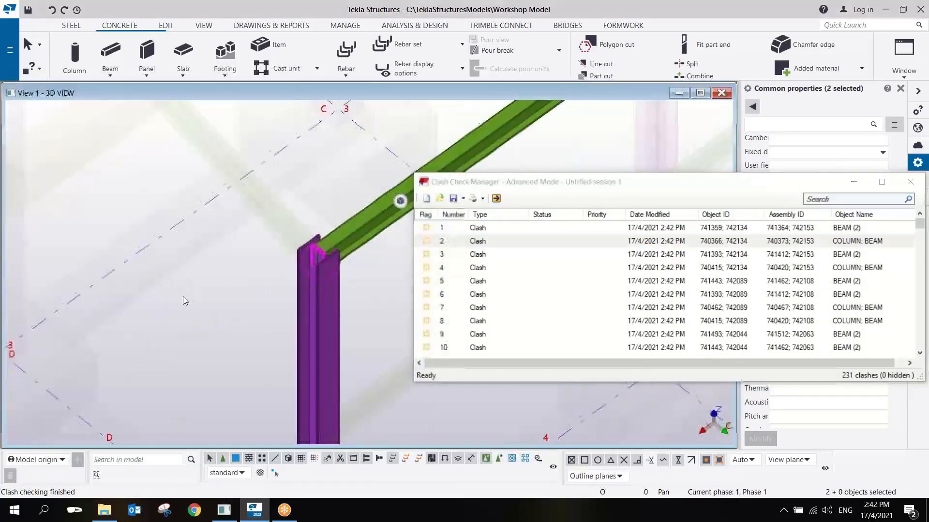
scroll(322, 263, "up", 8)
middle_click_drag(346, 247, 251, 205)
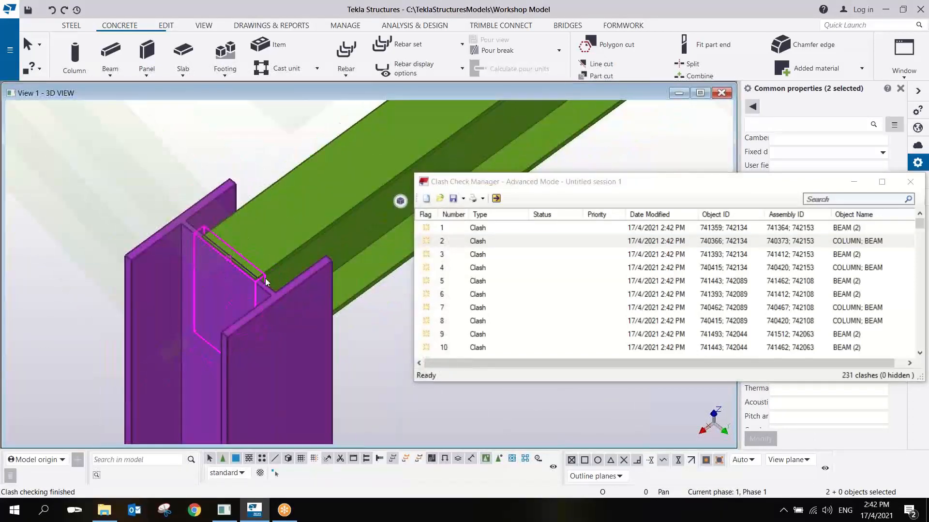
scroll(264, 286, "down", 12)
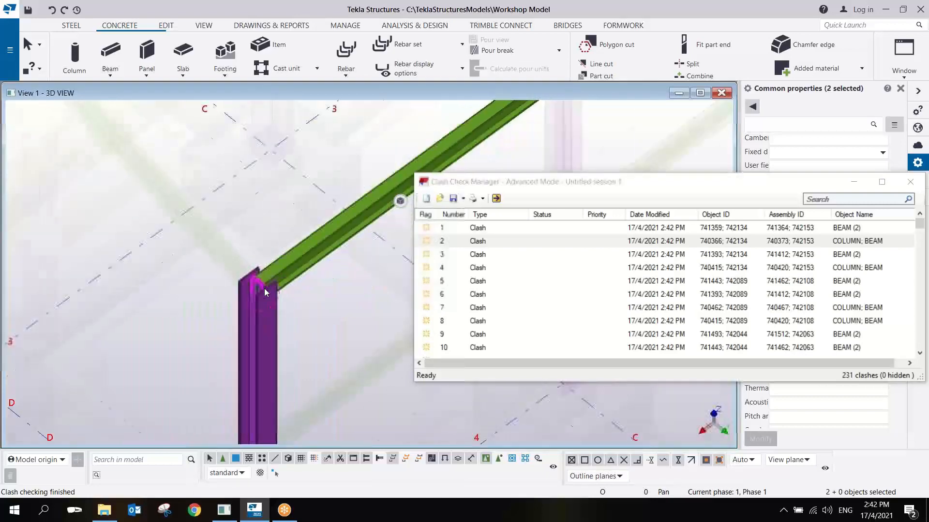
middle_click_drag(265, 290, 302, 251, "ctrl")
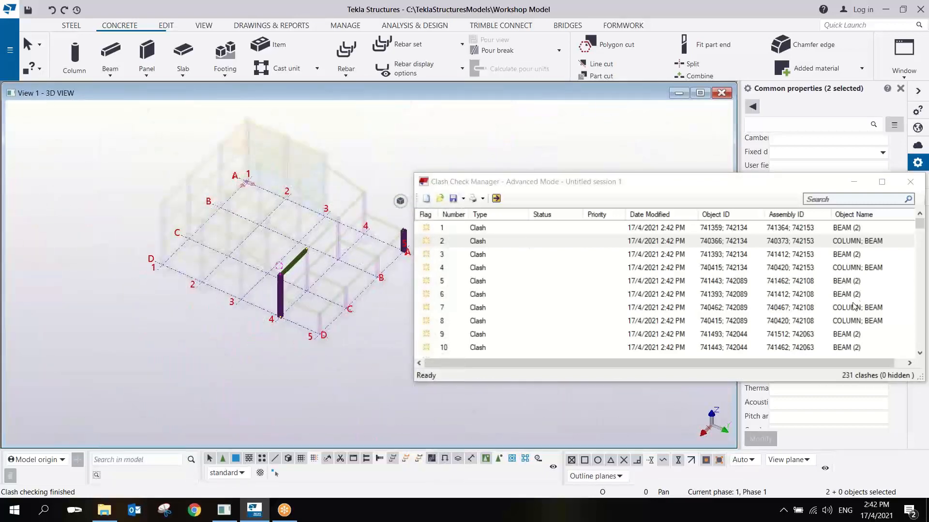
Check more clashes further down the list in the 3D view, and close the Clash Check Manager without saving the session
left_click(841, 300)
left_click(804, 321)
scroll(795, 329, "down", 5)
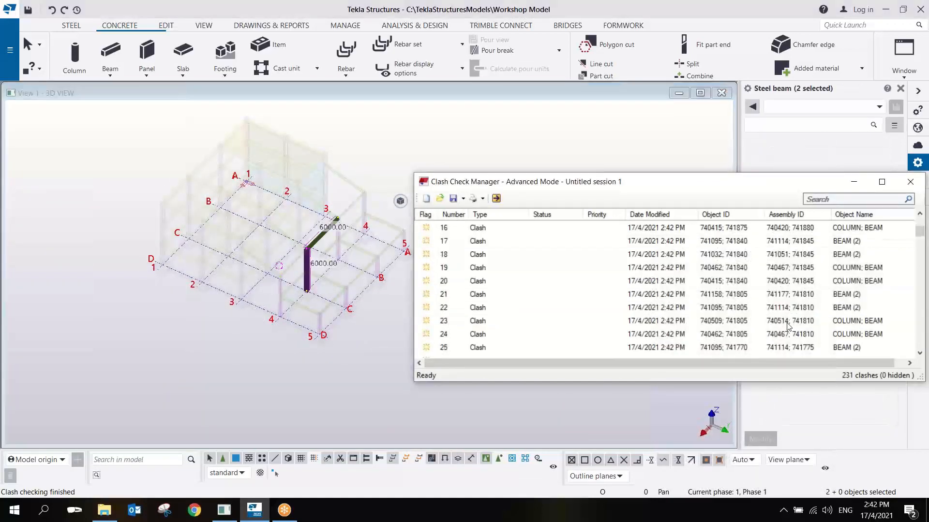
left_click(788, 323)
scroll(786, 320, "down", 10)
left_click(782, 308)
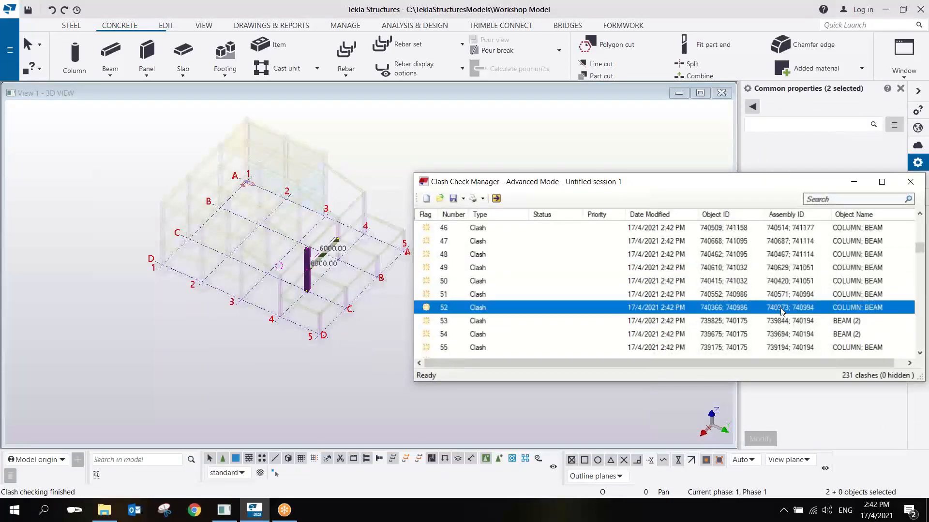
left_click(797, 333)
scroll(798, 329, "down", 16)
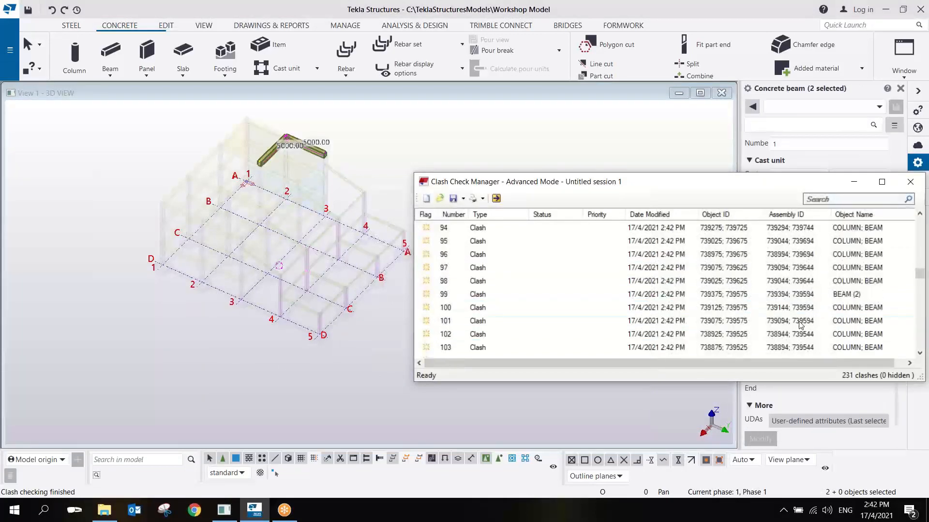
left_click(800, 323)
left_click(798, 347)
left_click(786, 310)
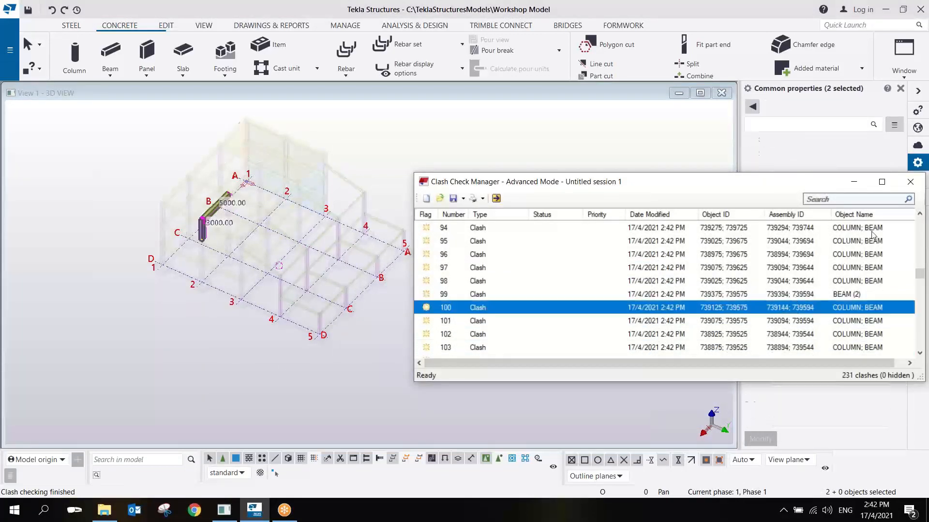
left_click(909, 181)
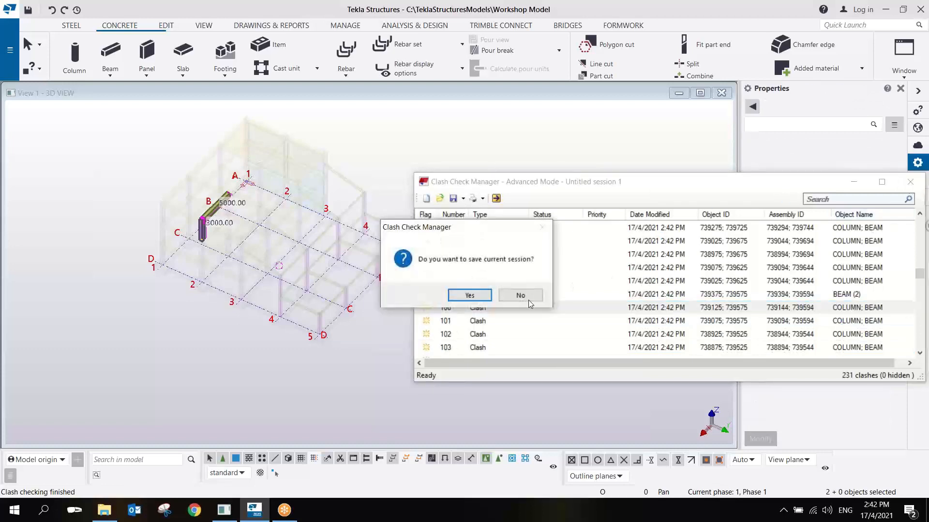
left_click(523, 296)
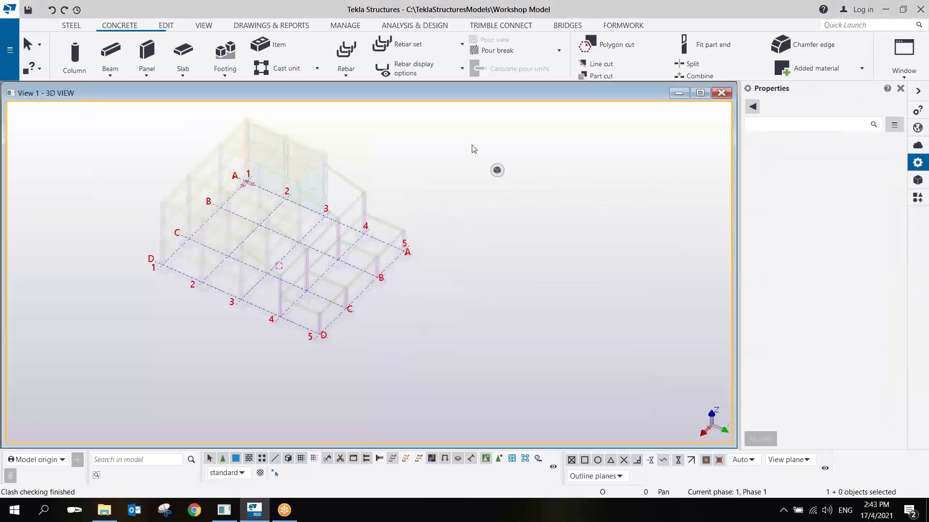
Try hiding the pad footing at grid intersection D-5
middle_click_drag(305, 303, 403, 304, "ctrl")
scroll(436, 302, "up", 5)
scroll(445, 271, "up", 8)
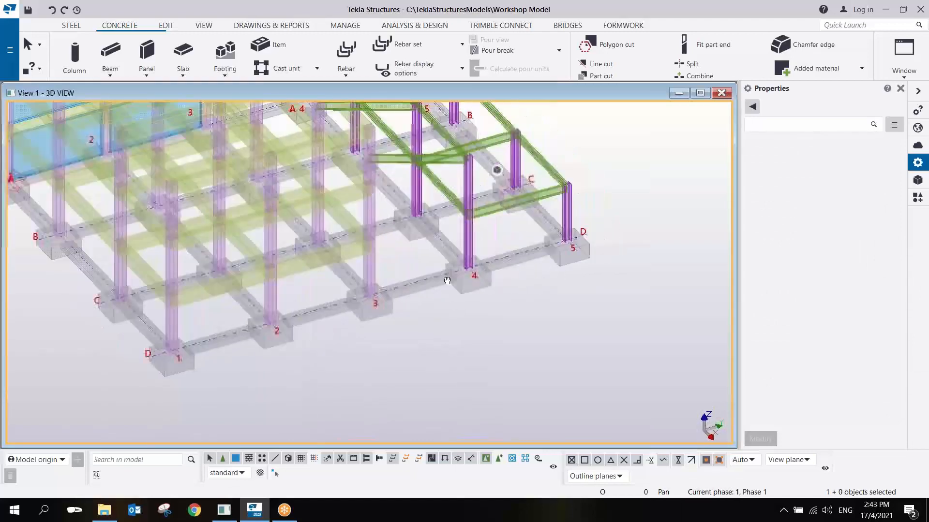
scroll(469, 245, "up", 4)
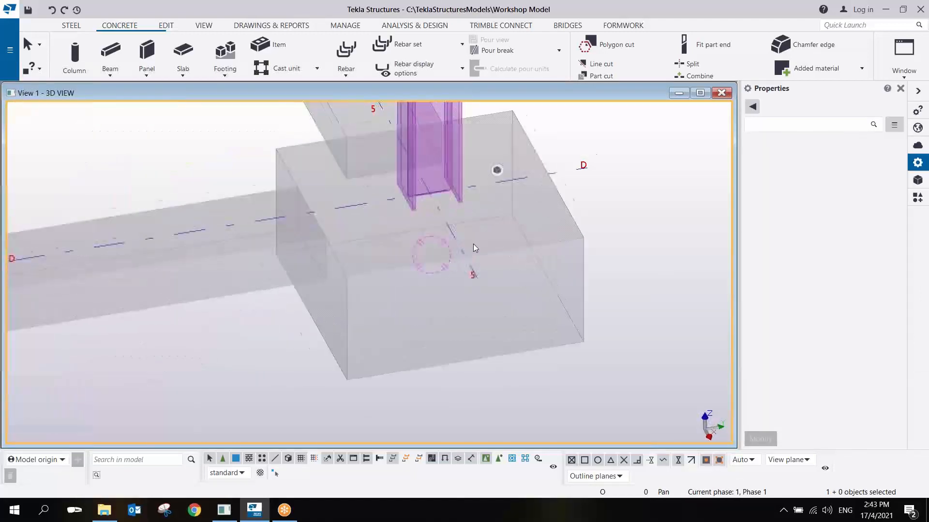
middle_click_drag(445, 247, 465, 241, "ctrl")
scroll(464, 244, "down", 5)
scroll(464, 243, "down", 5)
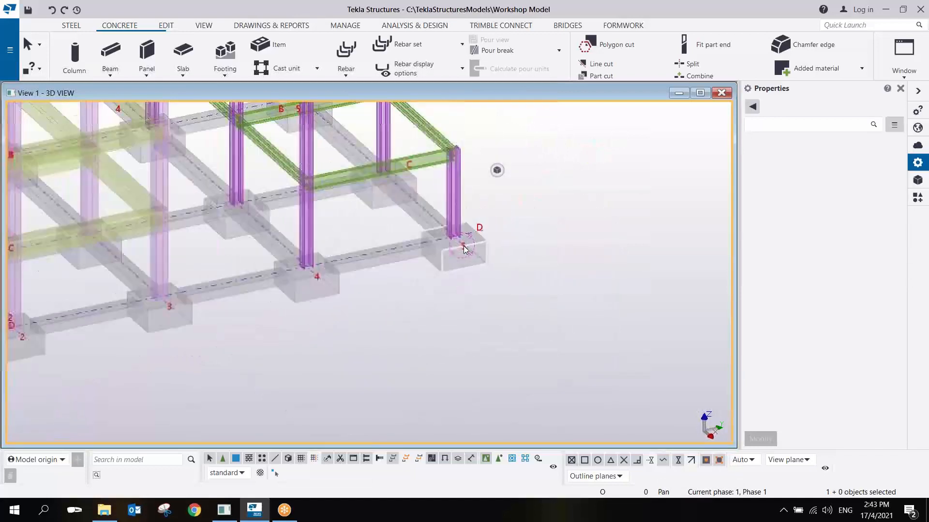
scroll(463, 258, "up", 5)
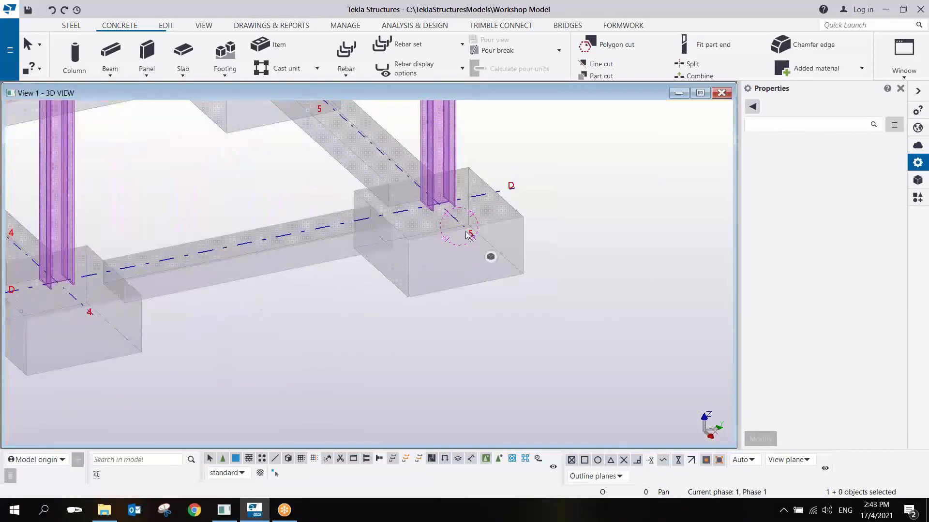
left_click(468, 235)
left_click(492, 225)
middle_click_drag(517, 218, 460, 263)
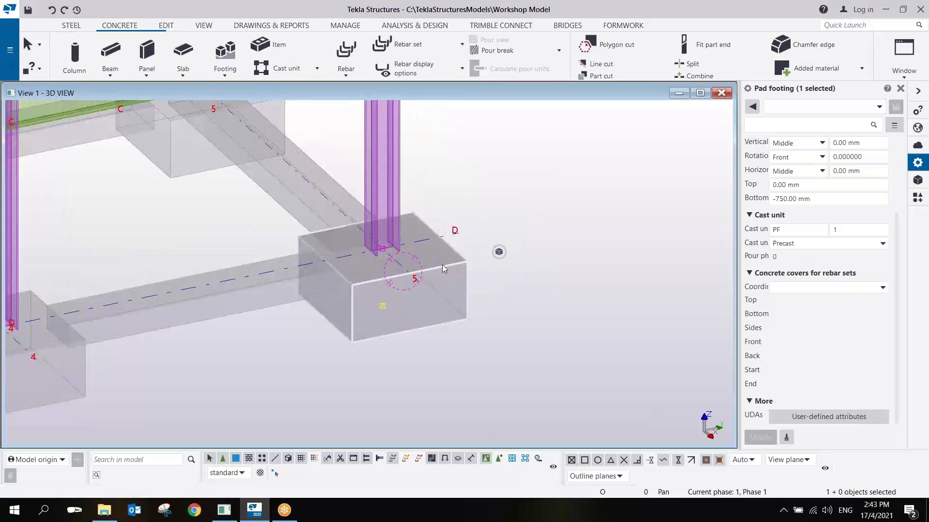
right_click(441, 269)
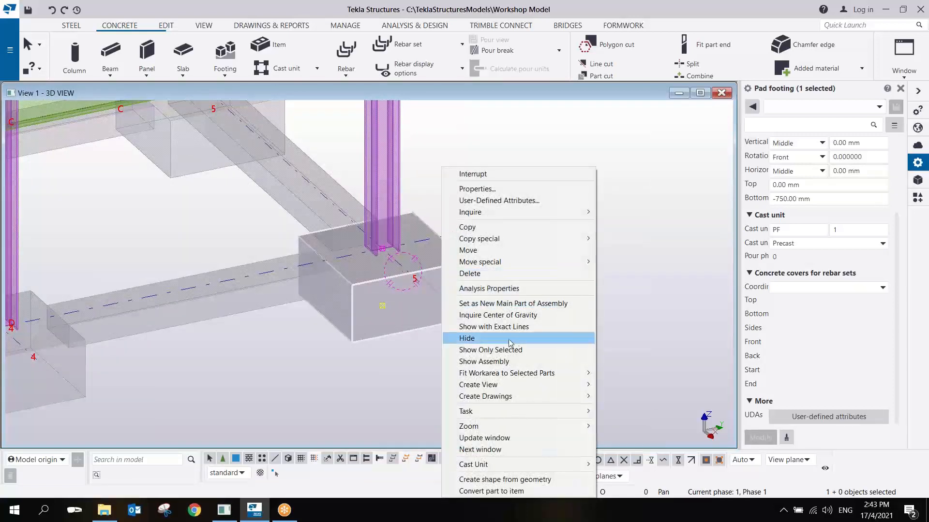
left_click(483, 338)
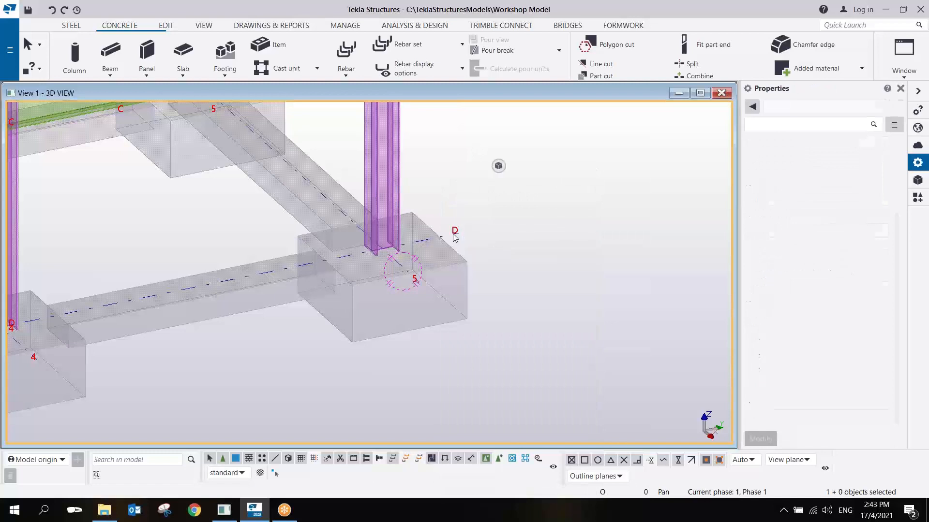
Try showing only the selected D-5 pad footing, check it against the whole grid, and redraw the view to bring back all parts
left_click(456, 262)
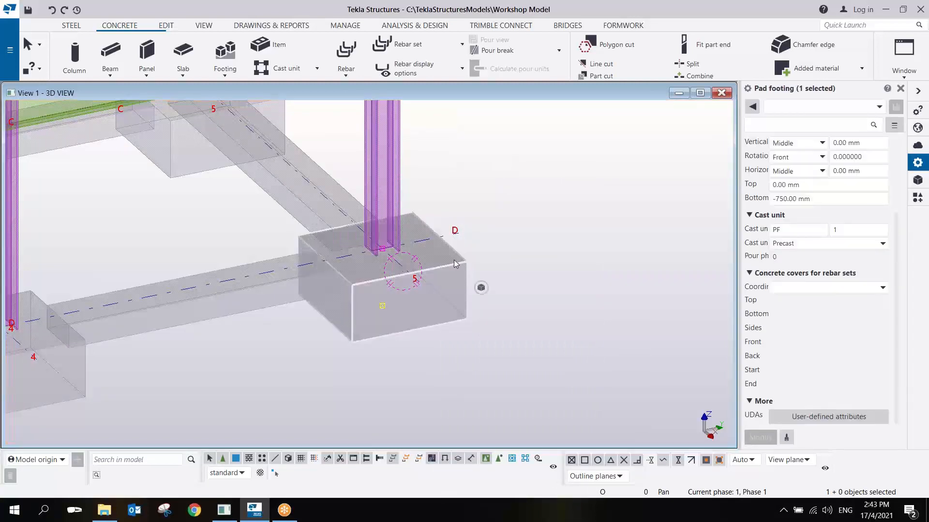
right_click(455, 264)
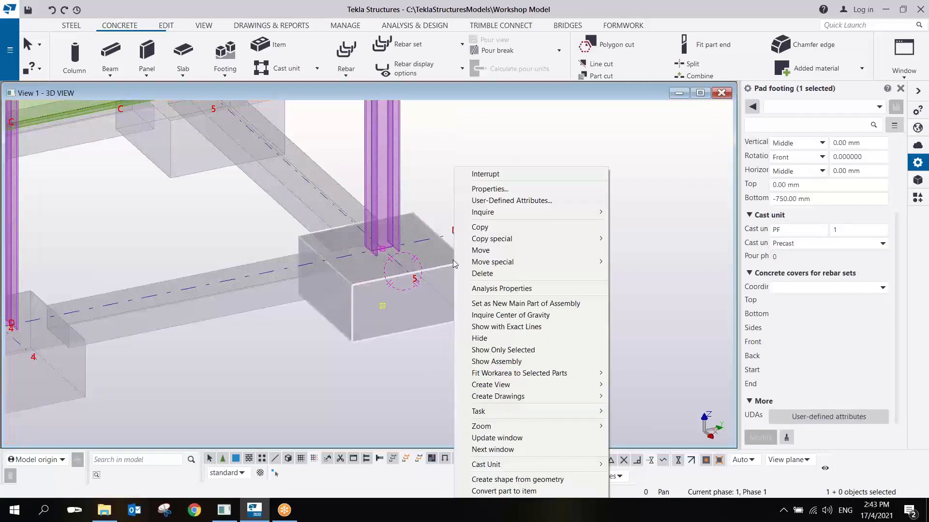
left_click(527, 349)
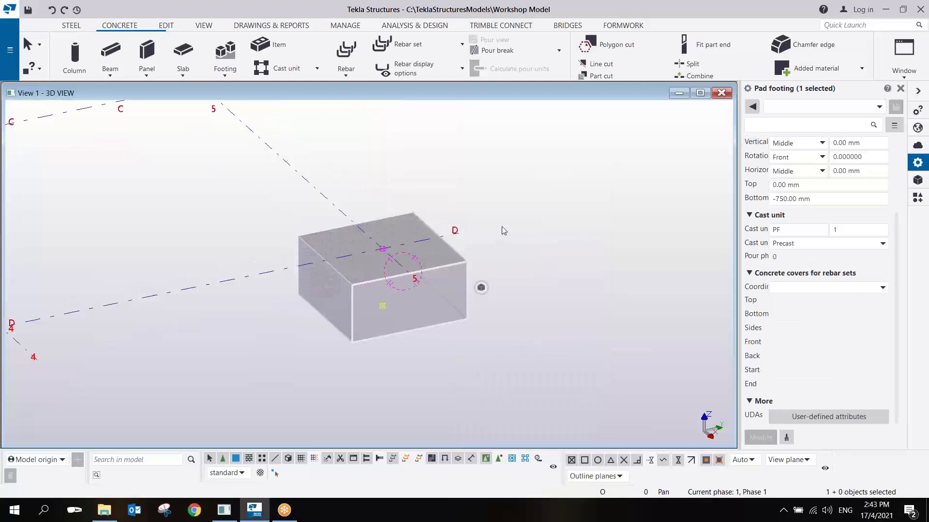
left_click(500, 227)
middle_click_drag(406, 296, 283, 294, "ctrl")
scroll(284, 298, "down", 5)
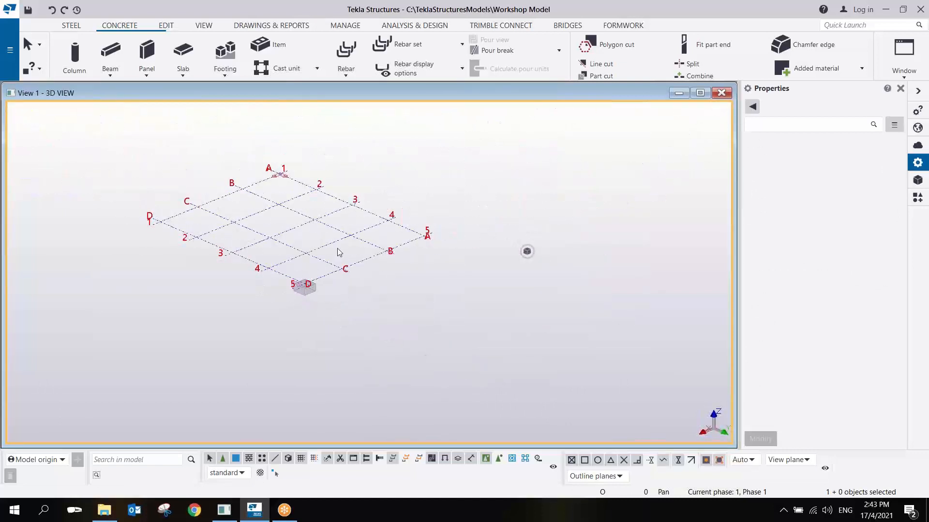
middle_click_drag(338, 248, 396, 287)
right_click(486, 324)
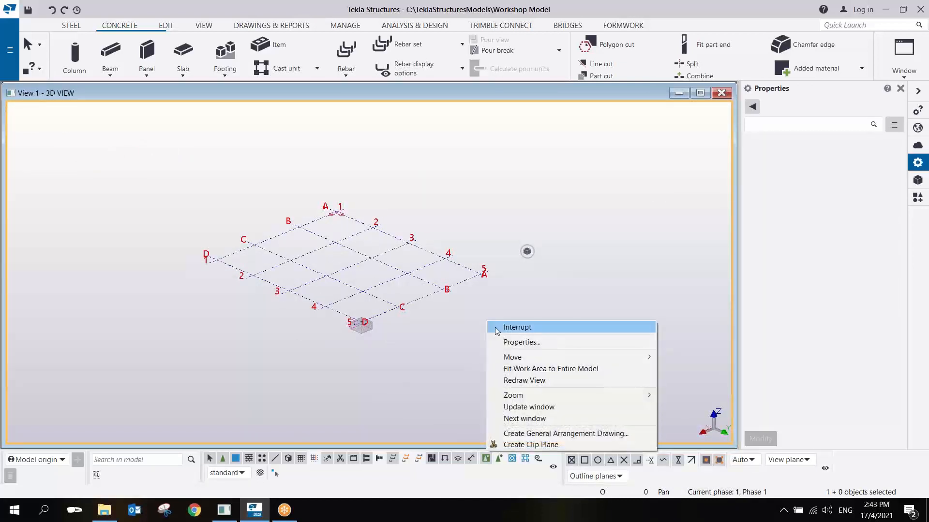
left_click(522, 381)
Isolate the corner pad footing at grid D-5 so that only it is shown, and clear the selection
scroll(376, 324, "up", 6)
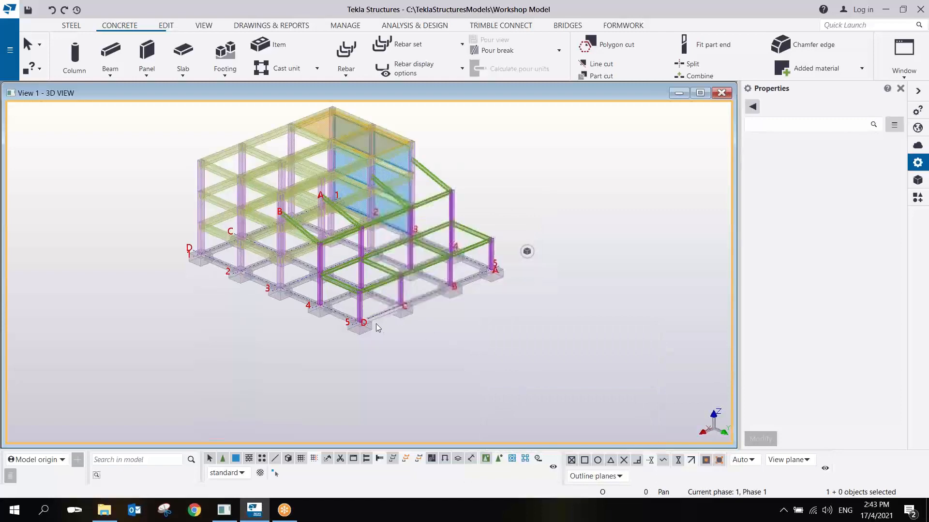
middle_click_drag(343, 335, 435, 388)
scroll(448, 374, "up", 5)
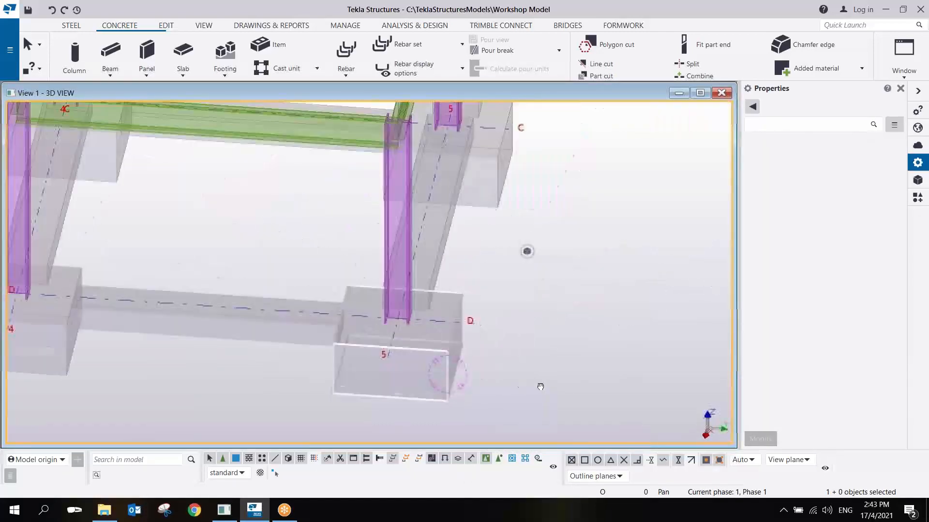
scroll(452, 361, "down", 3)
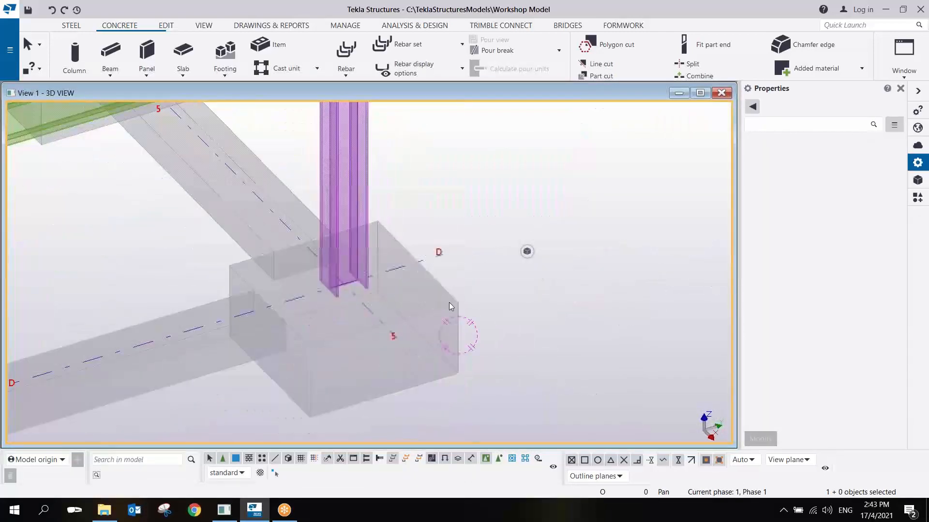
left_click(449, 303)
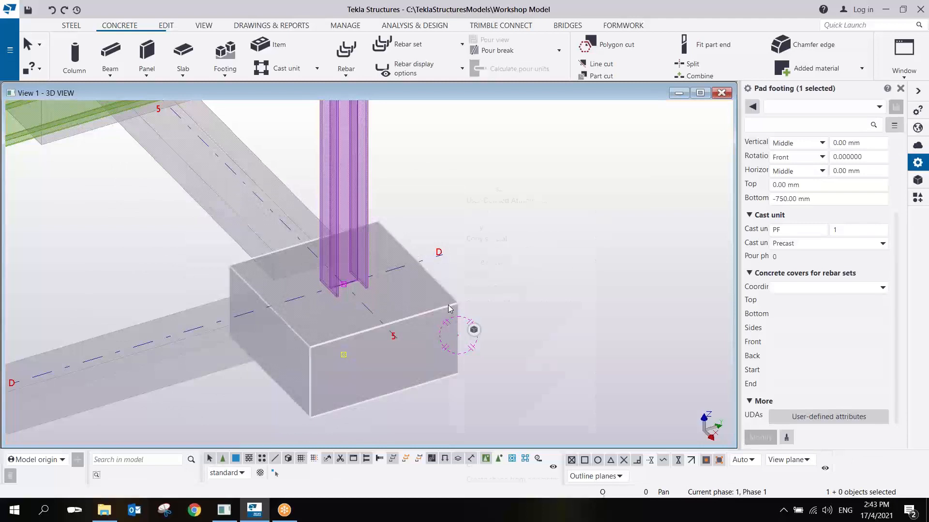
right_click(448, 304)
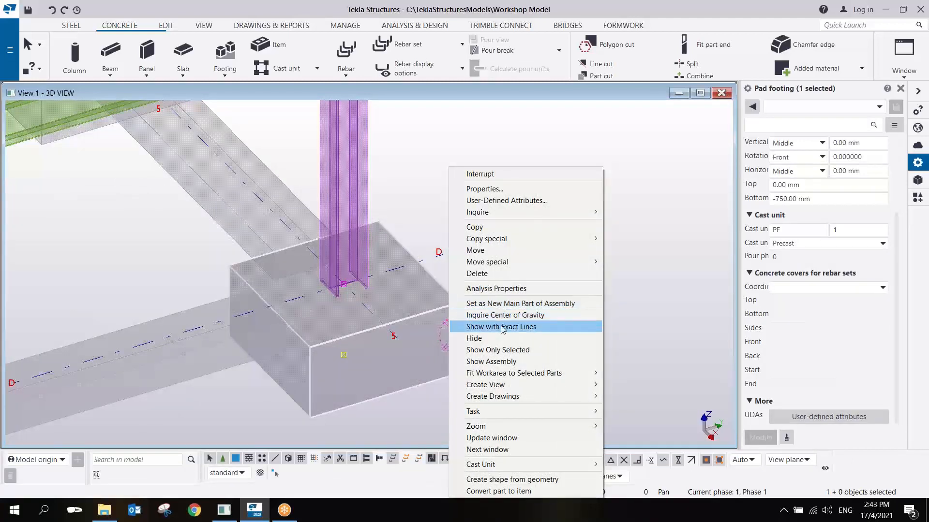
left_click(523, 354)
scroll(515, 349, "down", 4)
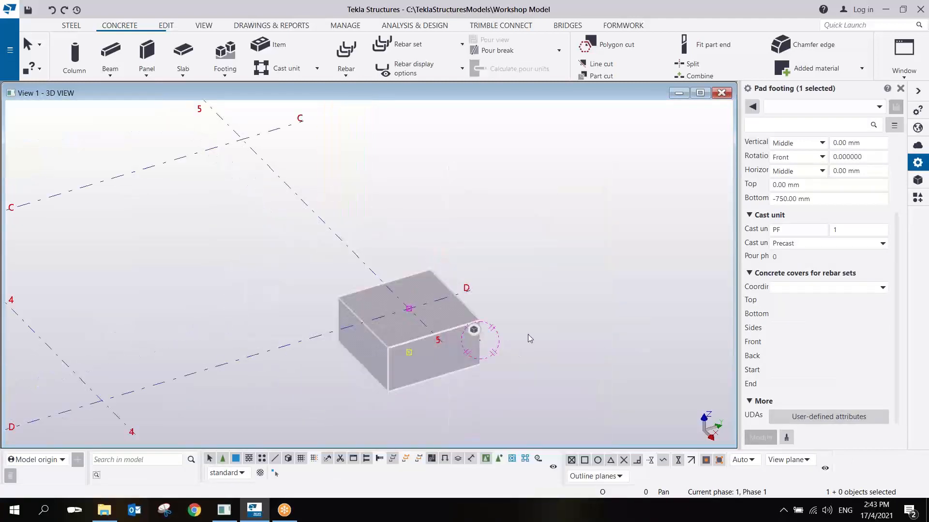
left_click(527, 335)
Start a bar group for the D-5 pad footing named UBAR, with size 16 and class 2
scroll(406, 351, "up", 4)
middle_click_drag(405, 352, 390, 293)
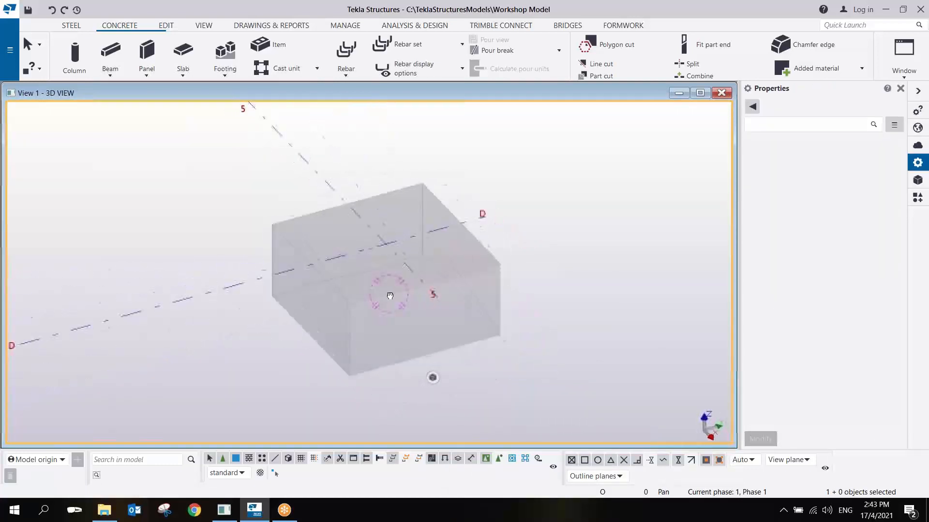
scroll(398, 307, "up", 4)
middle_click_drag(467, 308, 377, 330)
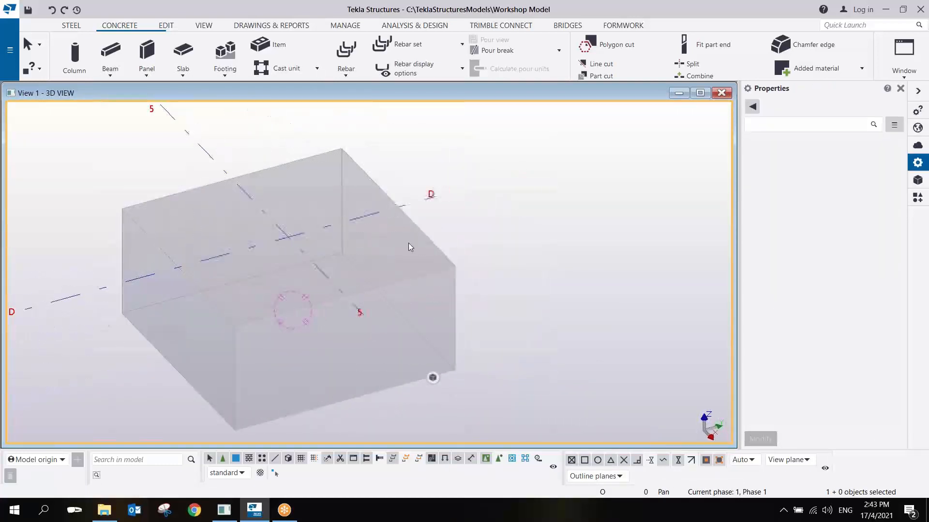
left_click(352, 76)
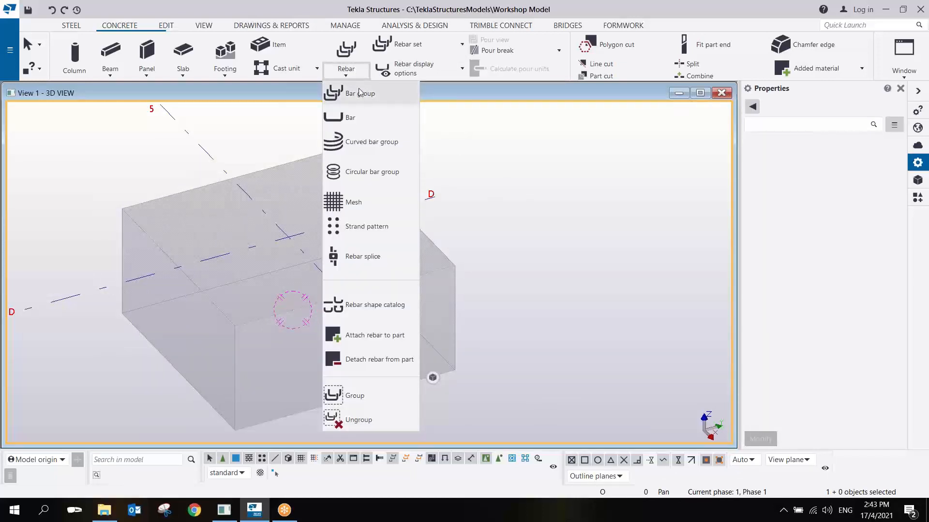
left_click(359, 94)
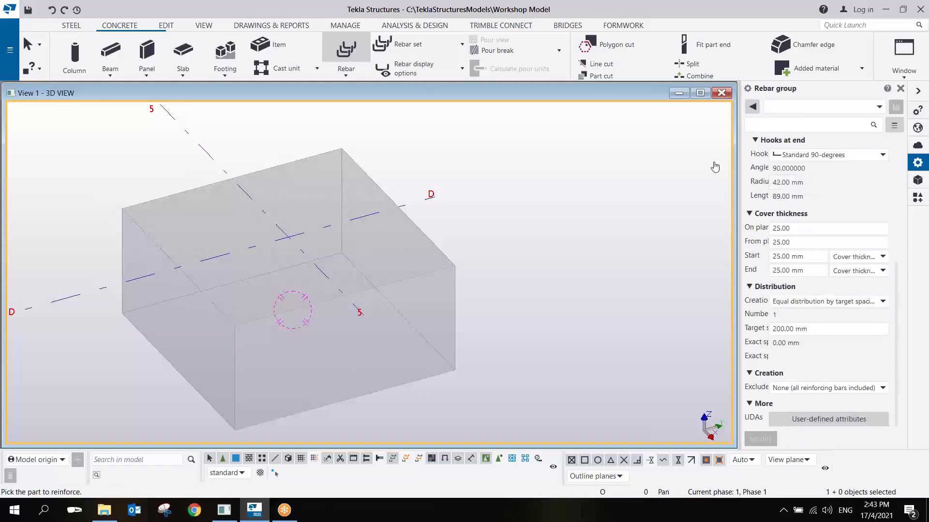
scroll(859, 262, "up", 5)
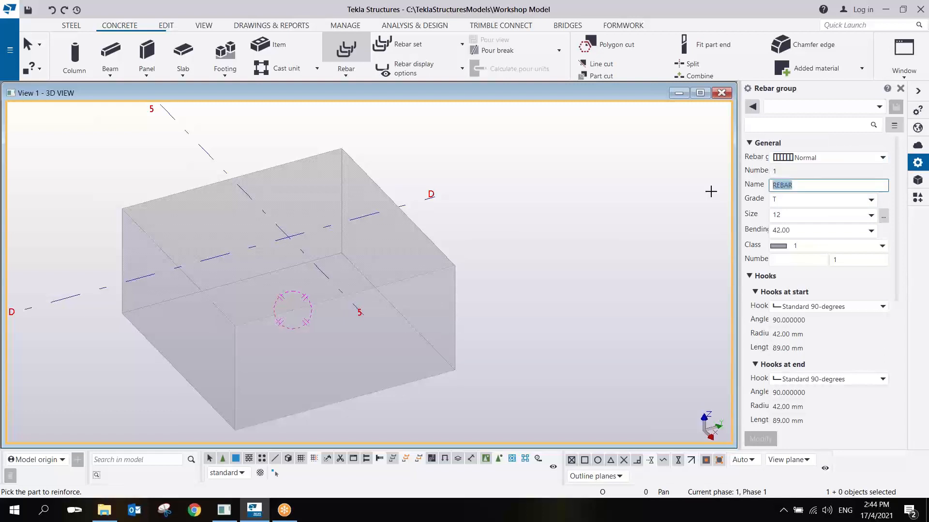
left_click(795, 215)
left_click(783, 277)
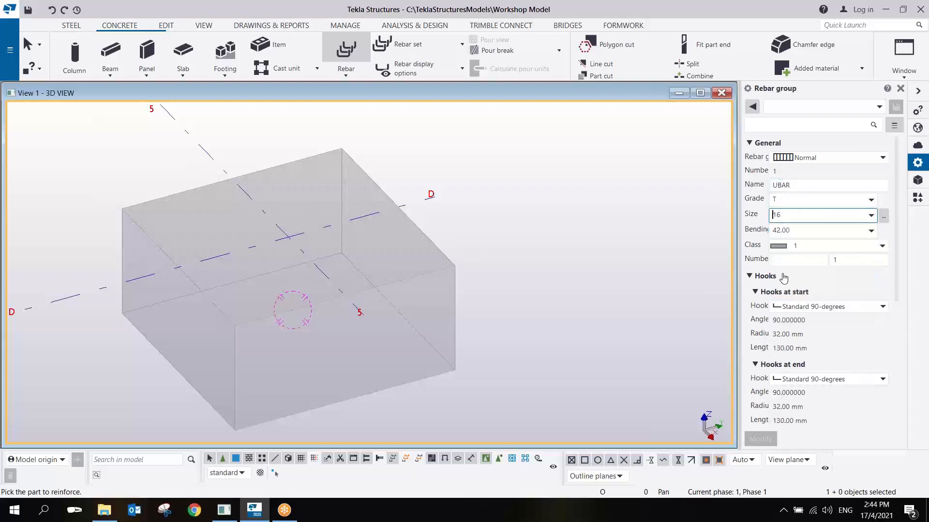
left_click(801, 246)
left_click(792, 282)
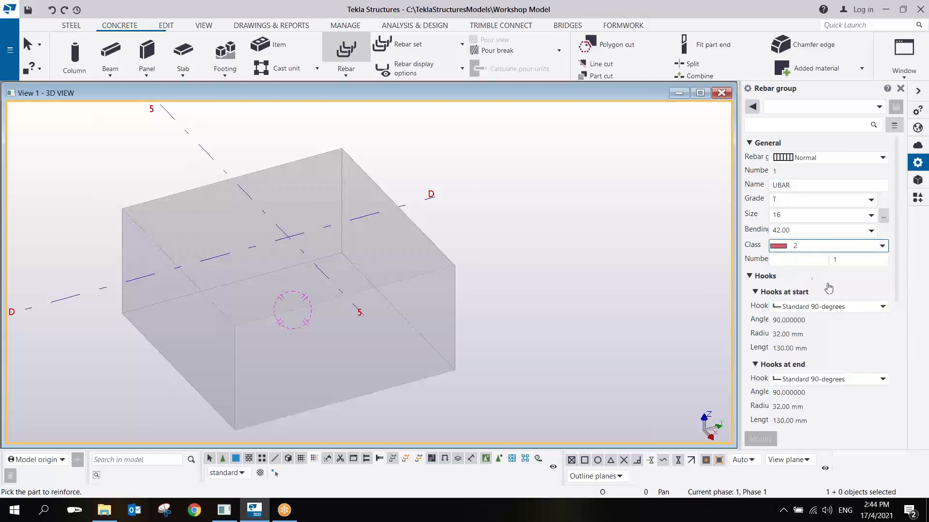
Set the bar group's start and end hooks to No hook
left_click(791, 309)
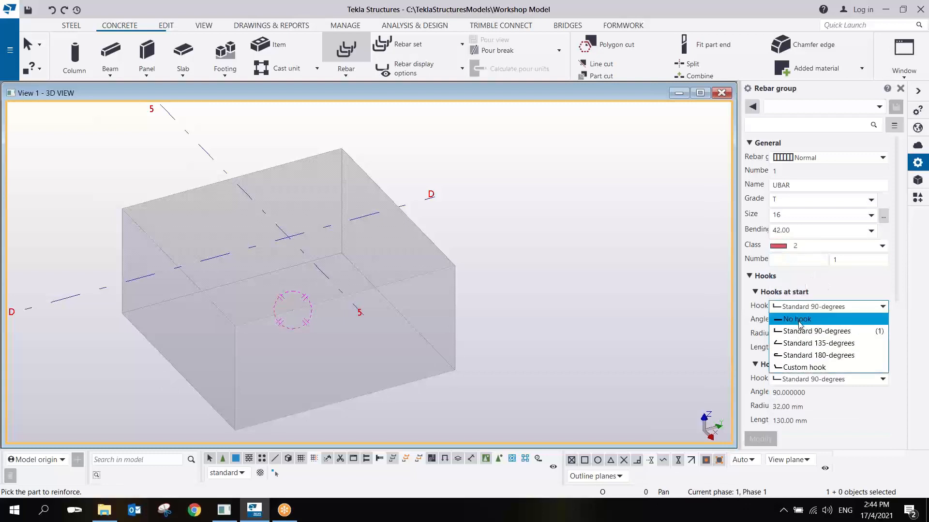
left_click(799, 319)
left_click(811, 380)
left_click(813, 392)
scroll(831, 343, "down", 7)
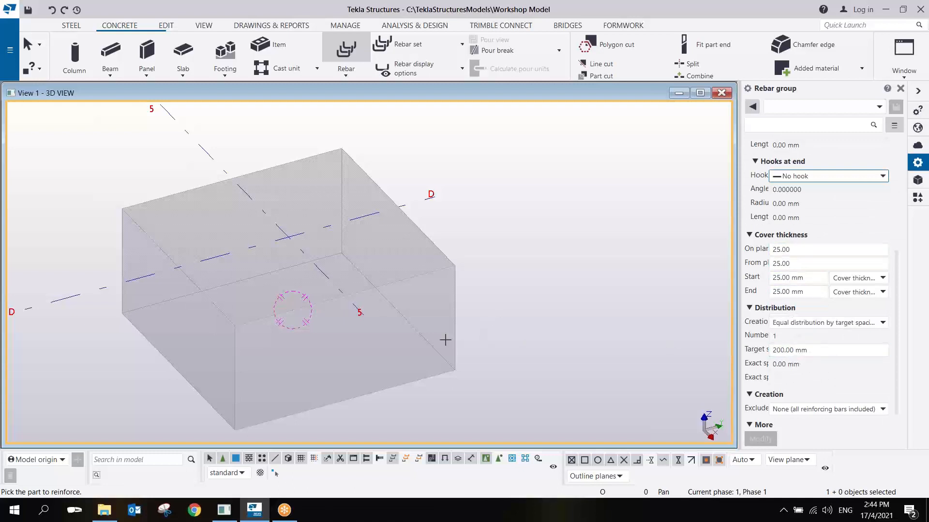
Reinforce the footing with U-shaped bars following the side and bottom edges parallel to grid line D, distributed across its full width along grid line 5
middle_click_drag(319, 349, 347, 308)
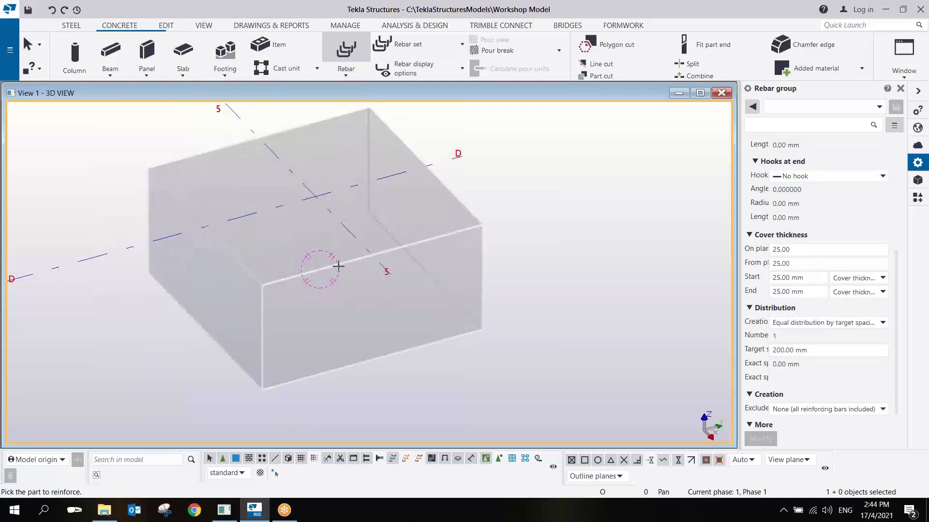
left_click(338, 266)
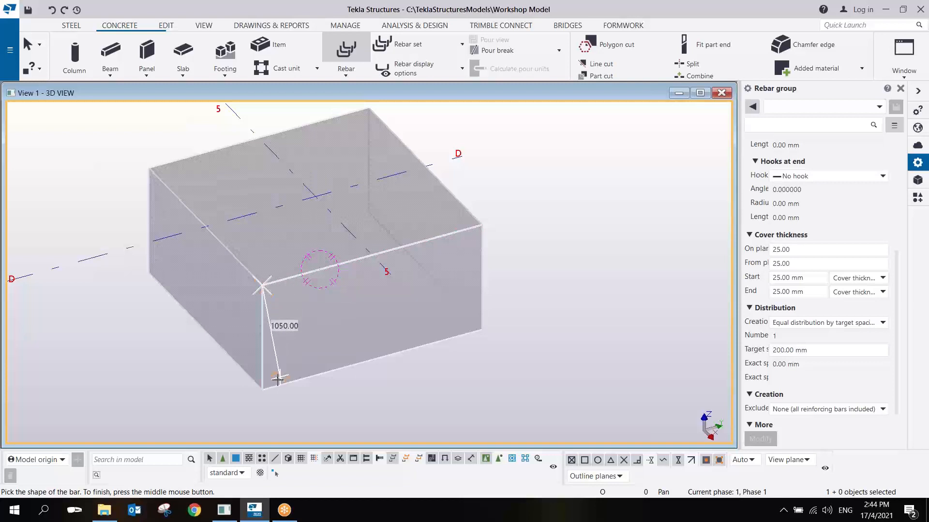
left_click(262, 388)
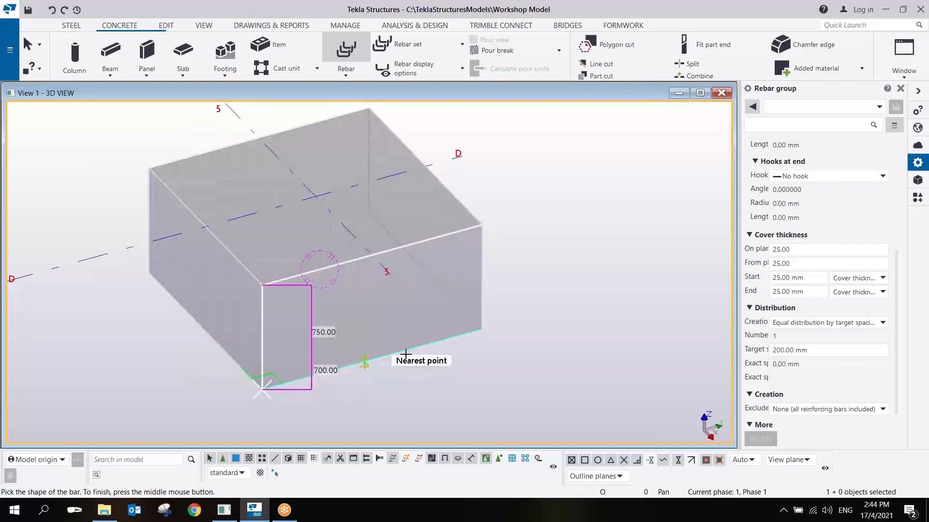
left_click(481, 329)
left_click(481, 225)
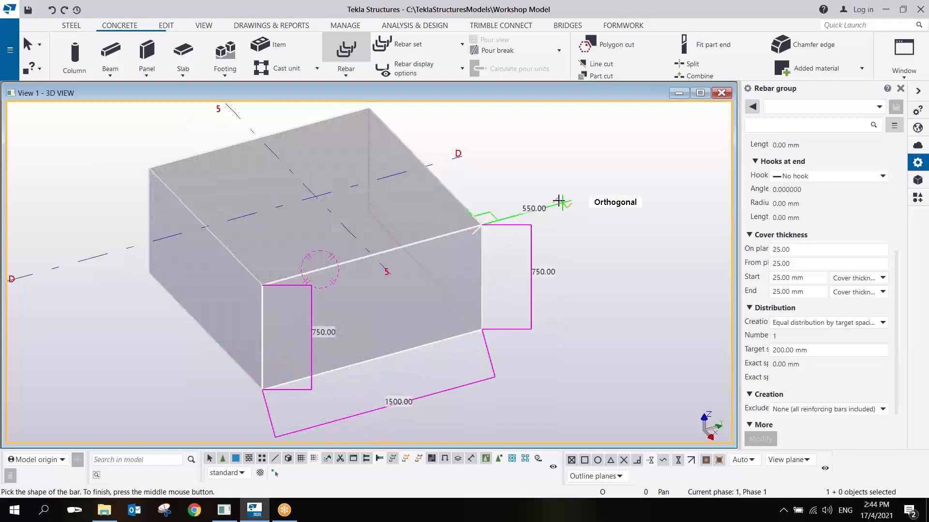
middle_click(558, 200)
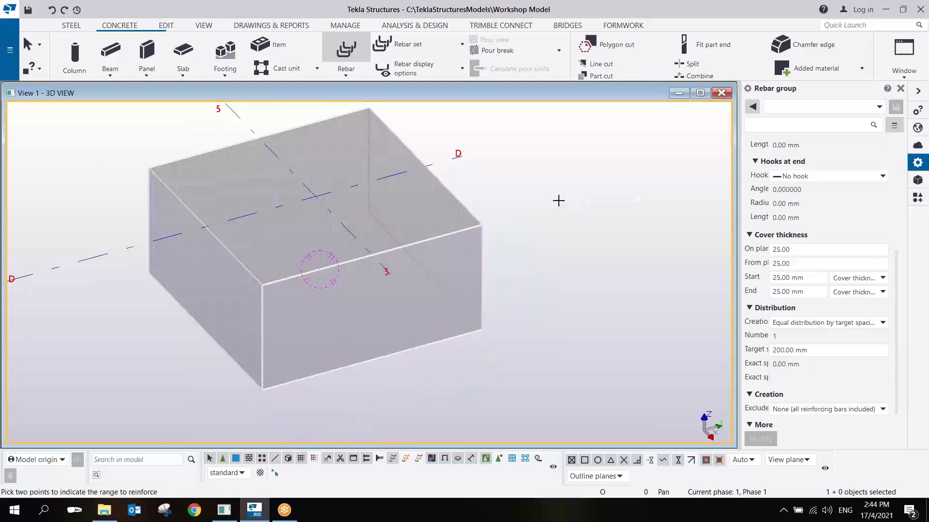
left_click(262, 390)
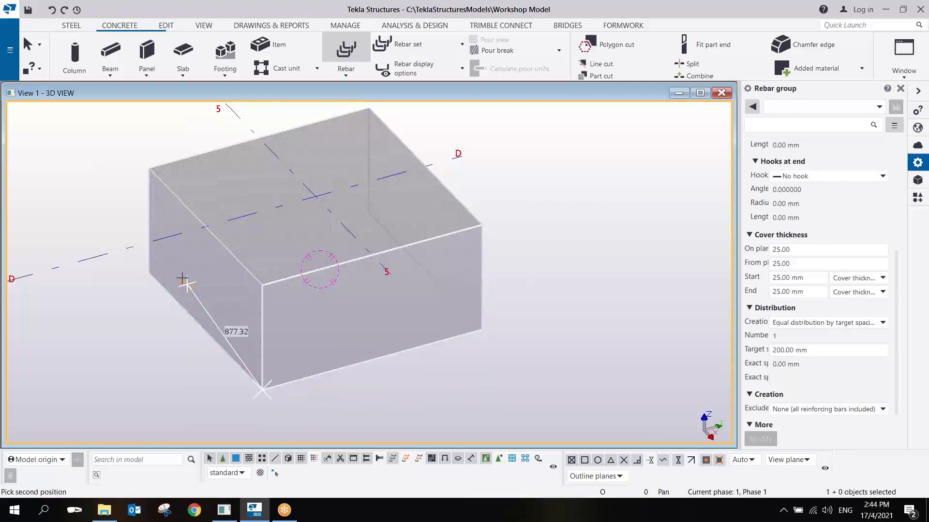
left_click(150, 271)
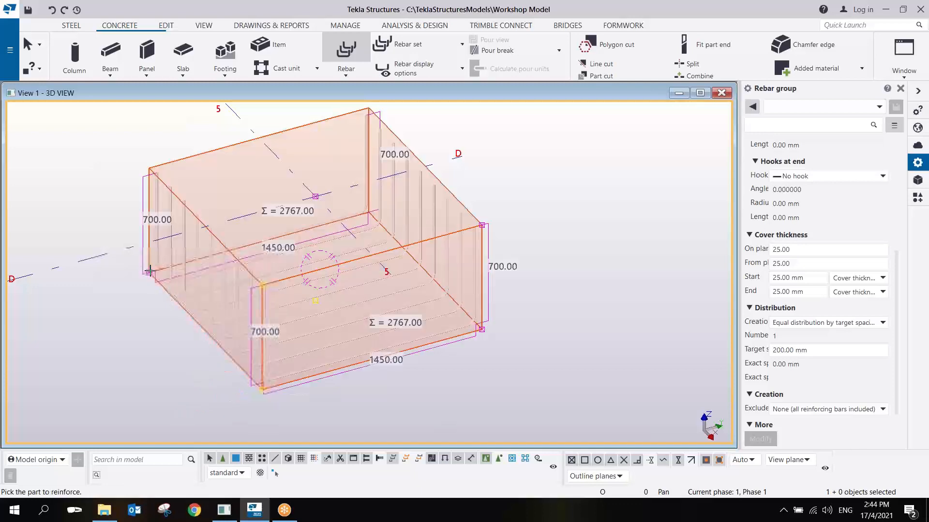
left_click(491, 203)
Examine the new U-bars inside the footing and inquire the cast unit's information, checking its reinforcing bar list
scroll(463, 335, "up", 6)
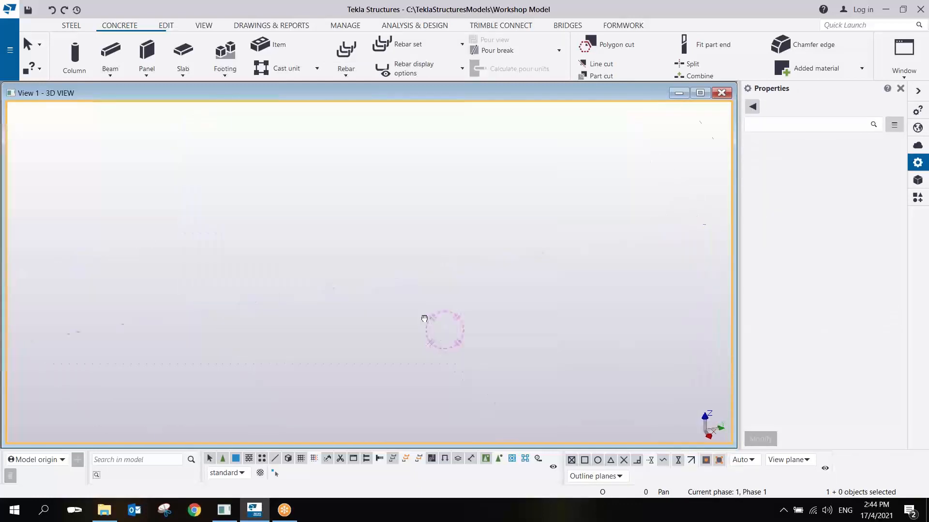
scroll(500, 321, "down", 10)
middle_click_drag(635, 423, 335, 341)
middle_click_drag(400, 435, 391, 238)
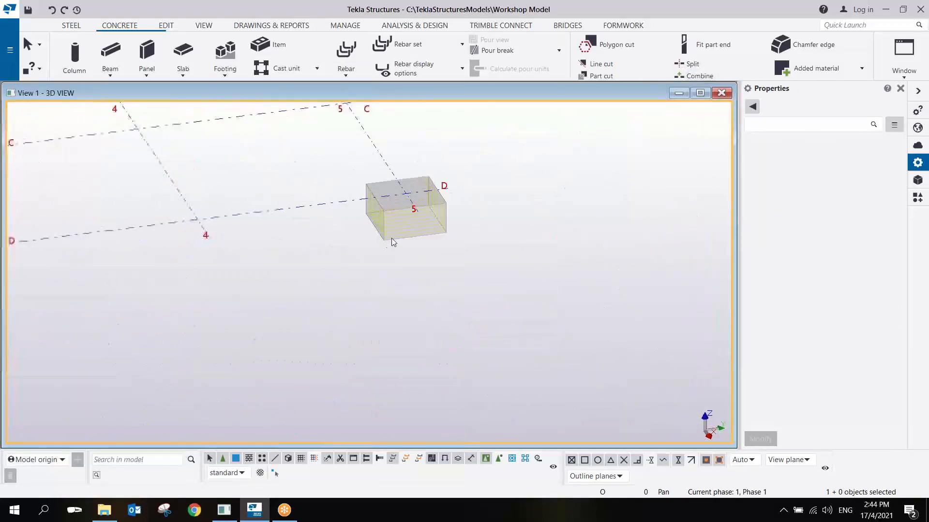
scroll(391, 238, "up", 8)
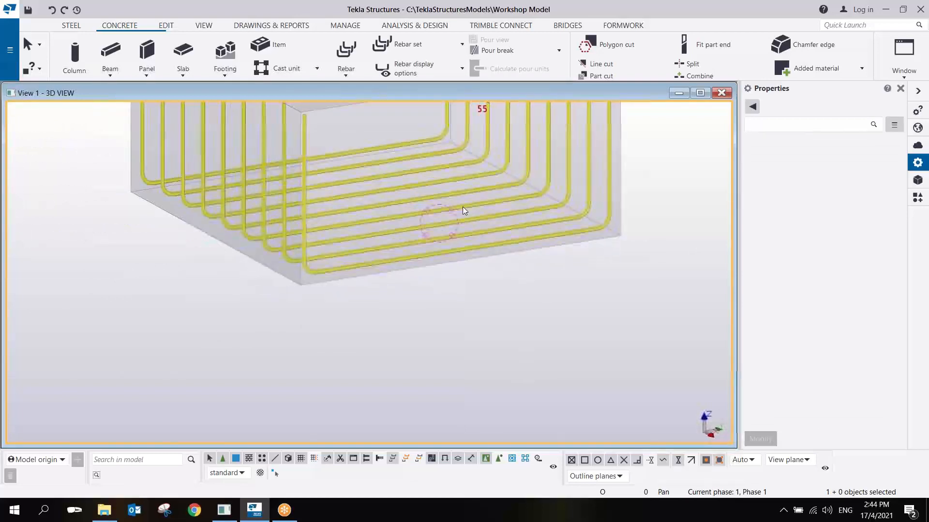
scroll(459, 242, "down", 8)
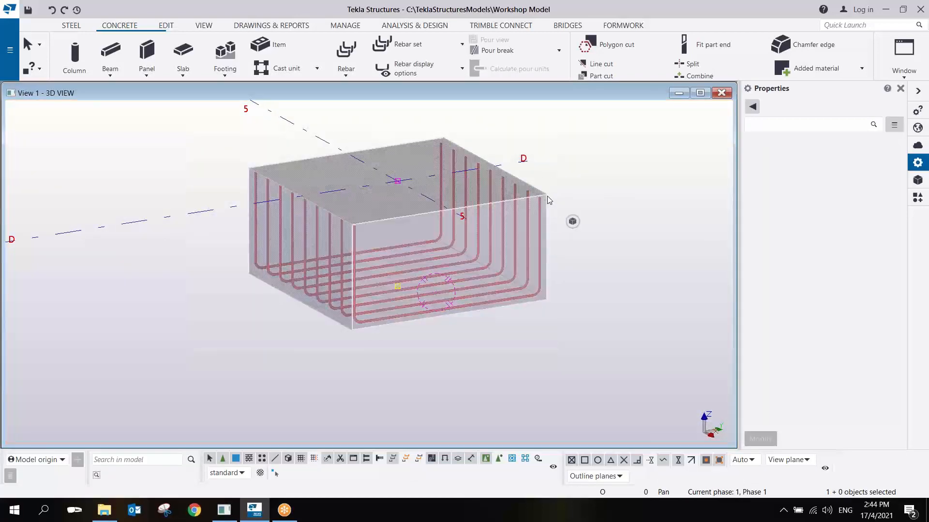
right_click(549, 199)
mouse_move(591, 214)
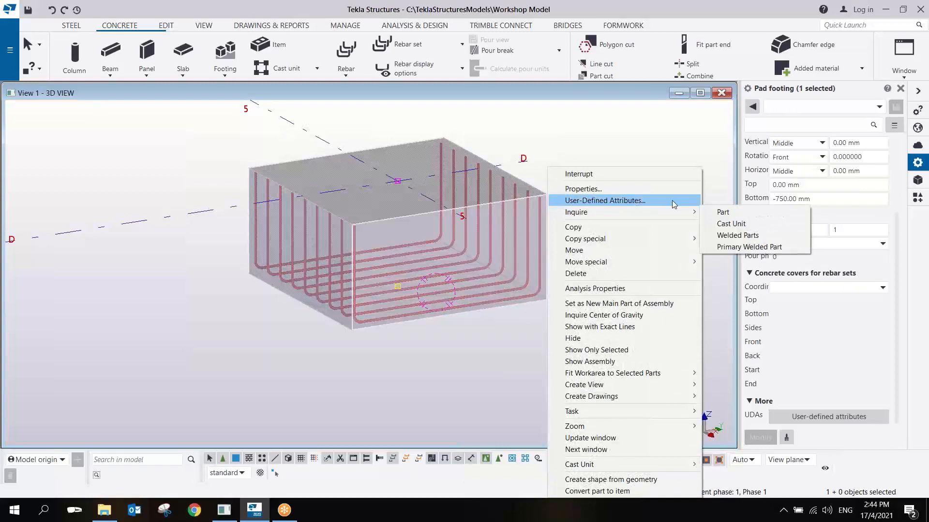
left_click(730, 224)
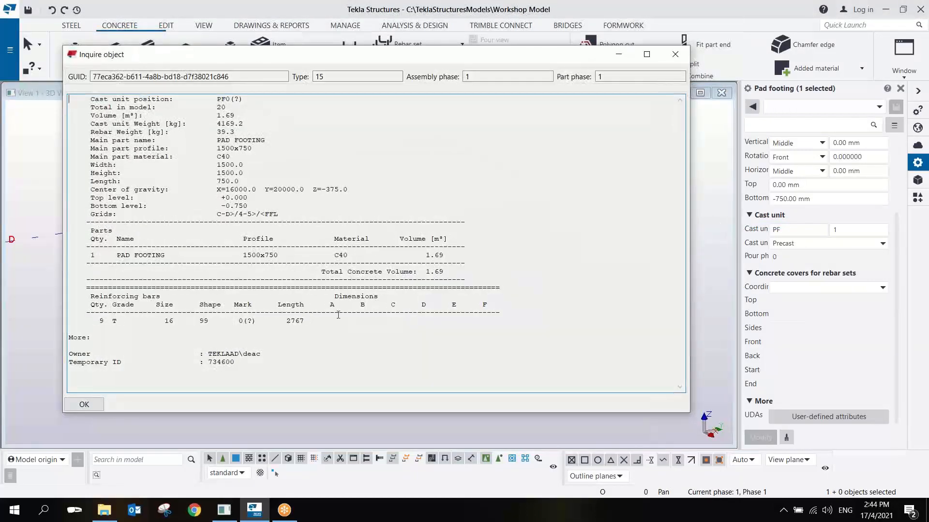
left_click_drag(338, 315, 302, 327)
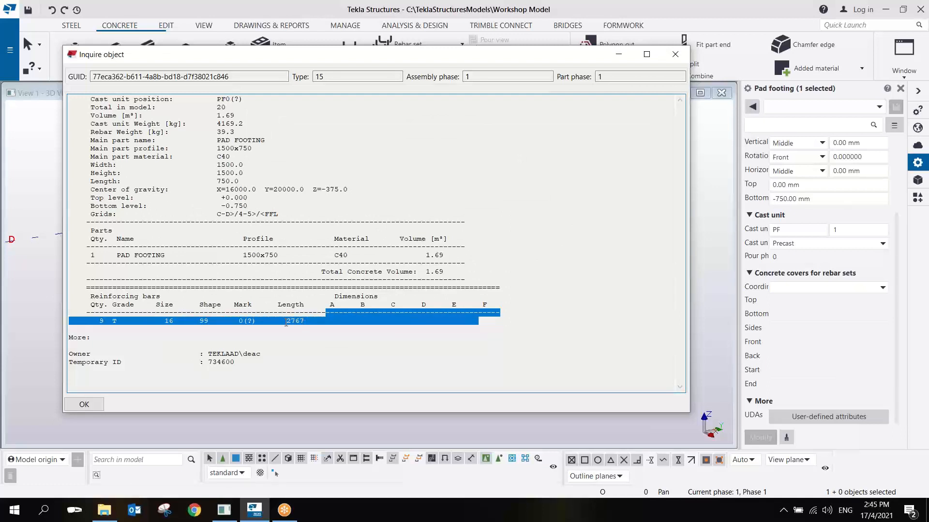
left_click(675, 55)
Add a second U-shaped bar group with its base parallel to grid line 5, distributed across the footing's full width along grid line D
right_click(575, 169)
left_click(504, 265)
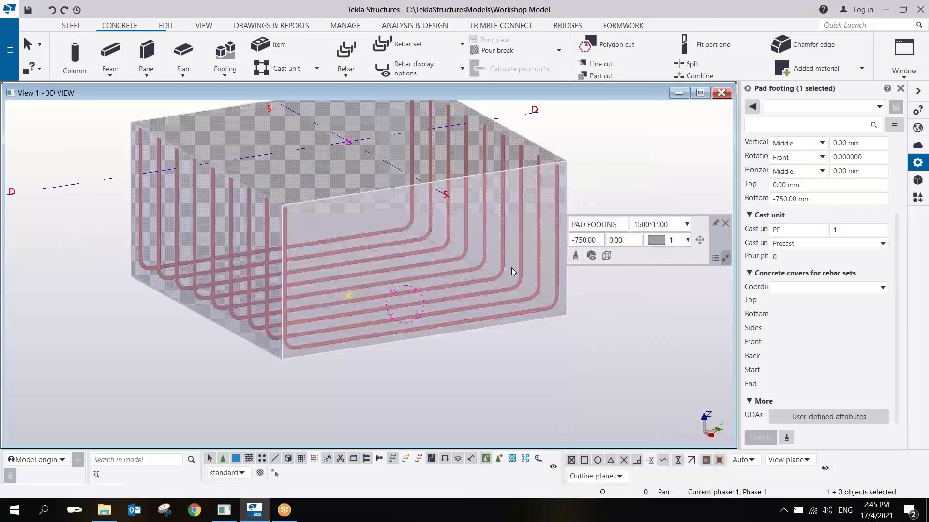
middle_click_drag(511, 268, 273, 302, "ctrl")
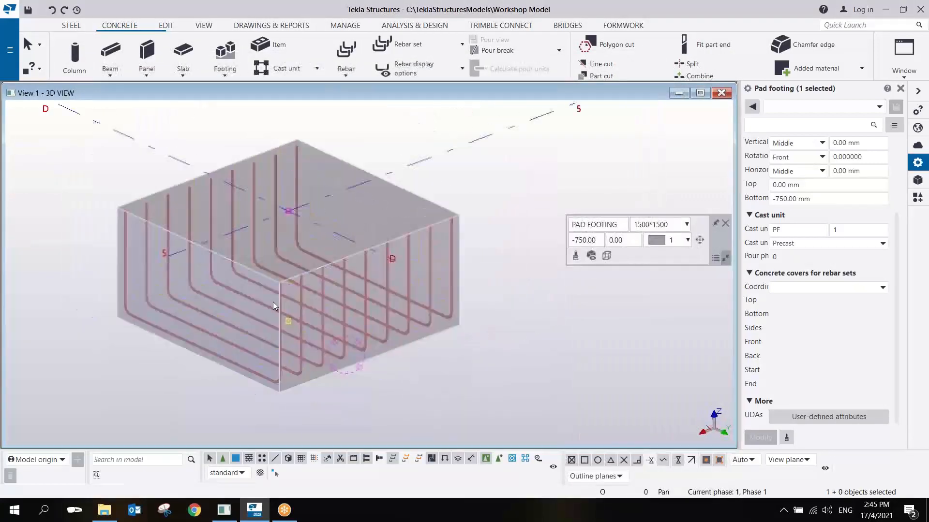
left_click(347, 58)
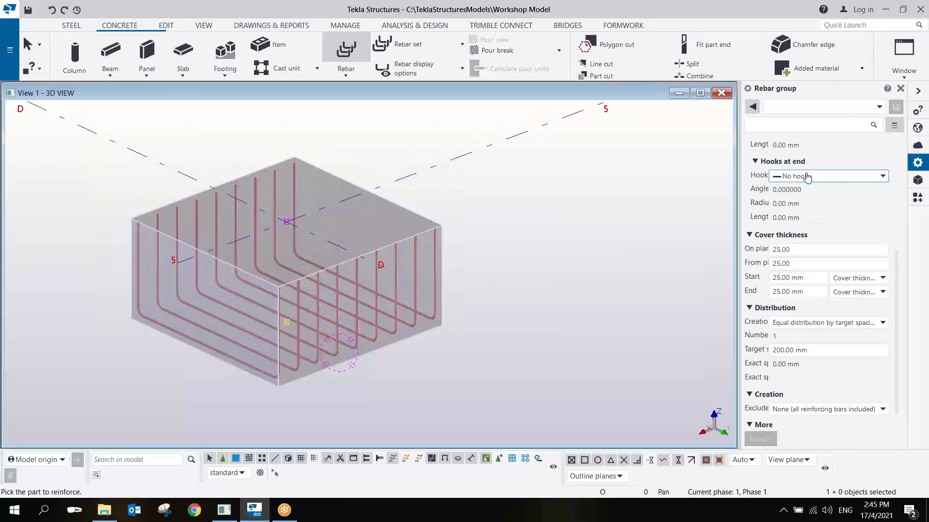
left_click(403, 212)
scroll(304, 305, "up", 3)
left_click(262, 277)
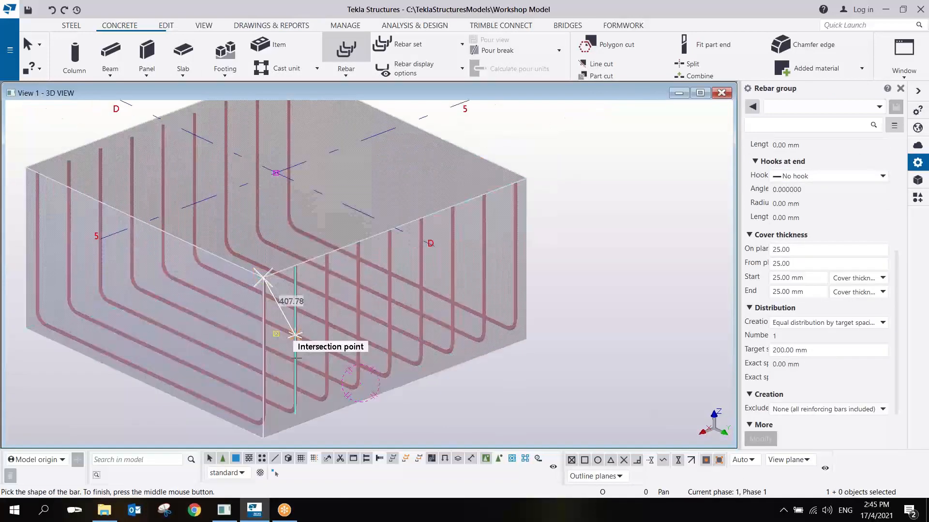
left_click(262, 439)
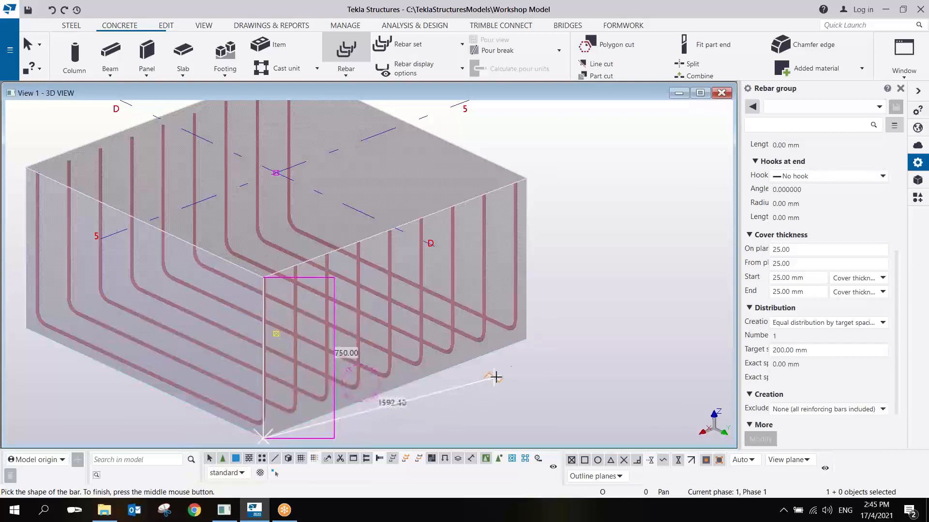
left_click(524, 341)
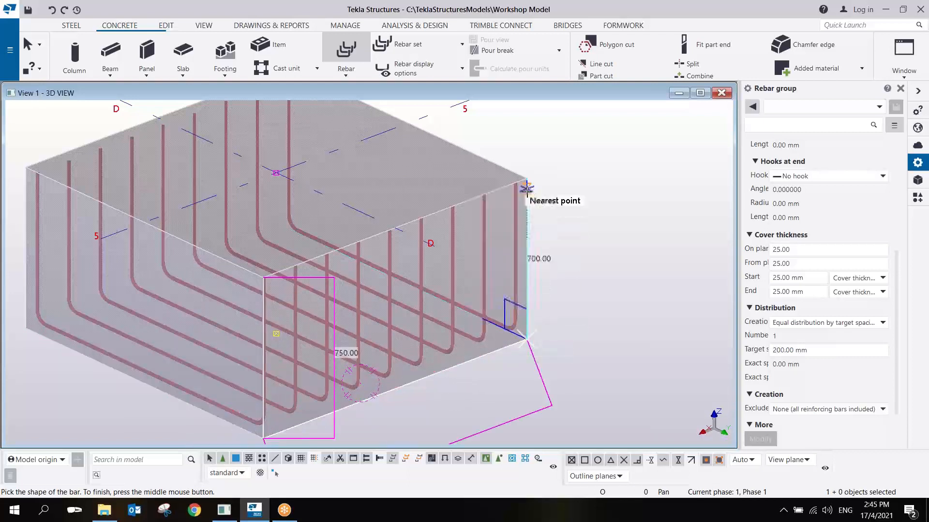
middle_click(588, 233)
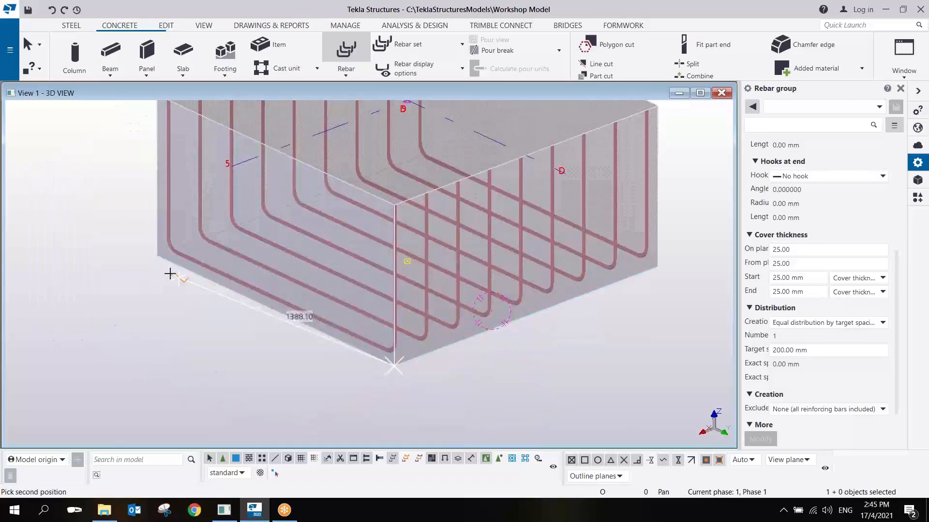
left_click(156, 257)
right_click(456, 280)
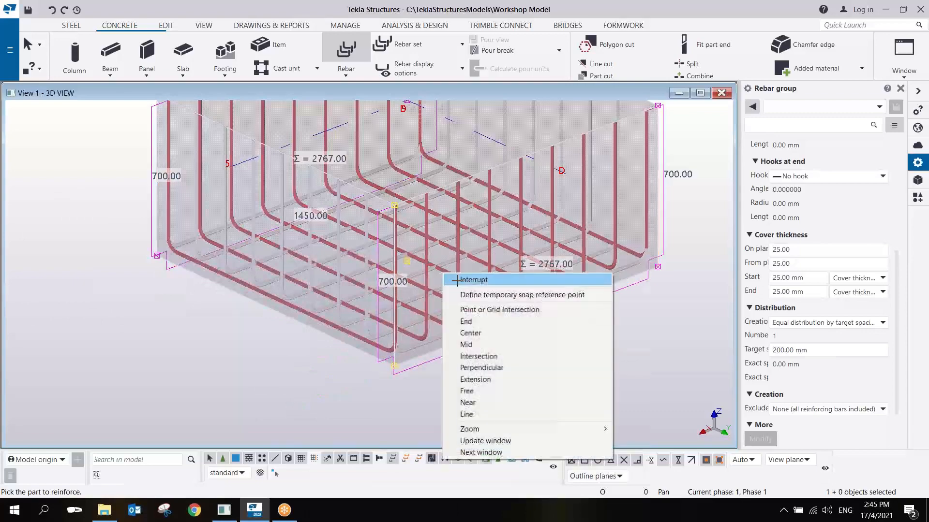
left_click(456, 280)
Change the class of the second bar group, the one parallel to grid line 5, to 4
scroll(450, 410, "up", 5)
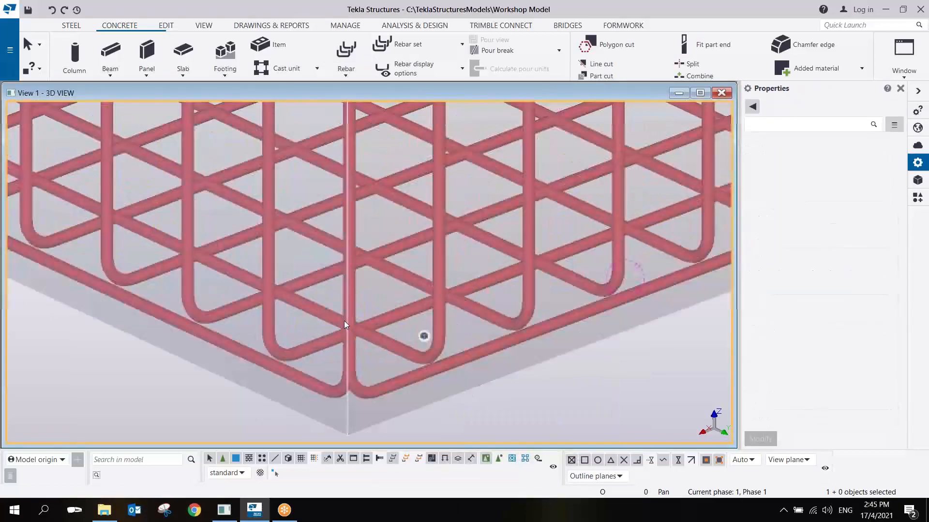
middle_click_drag(344, 321, 439, 260, "ctrl")
left_click(415, 286)
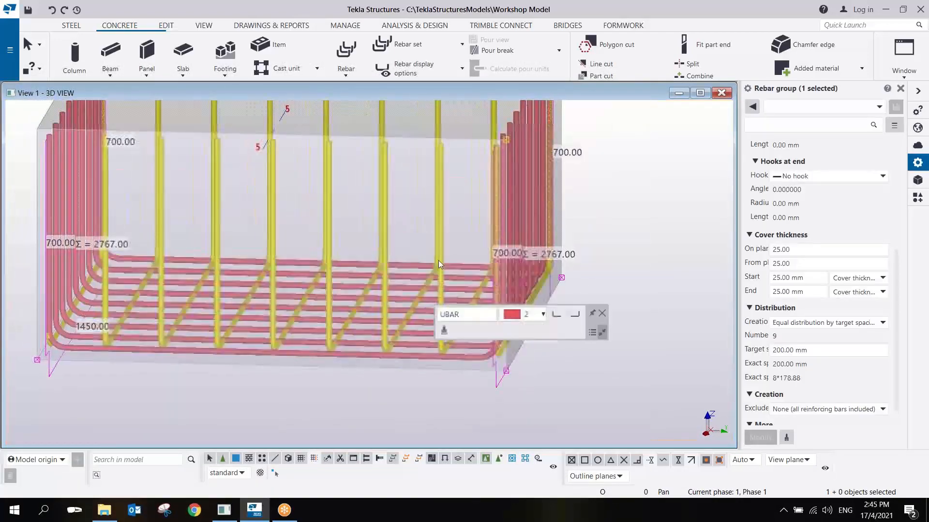
scroll(822, 217, "up", 5)
left_click(828, 188)
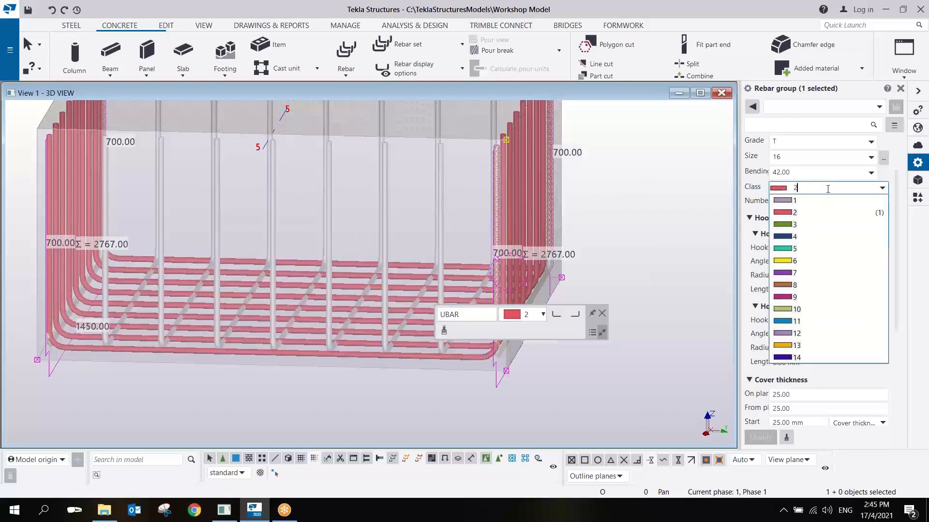
left_click(818, 237)
key("Return")
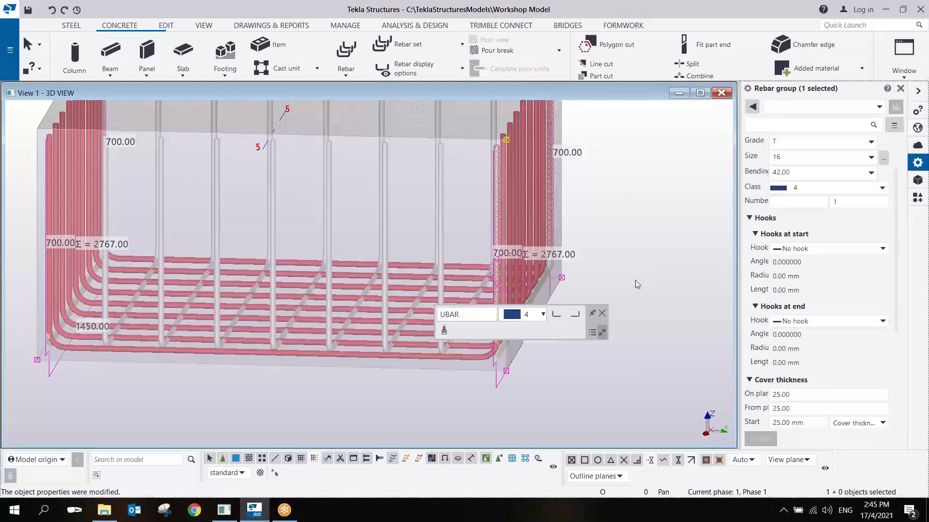
Exclude the first and last bars from the class 4 U-bar group running parallel to grid line 5
left_click(634, 281)
scroll(508, 338, "up", 1)
scroll(473, 365, "down", 3)
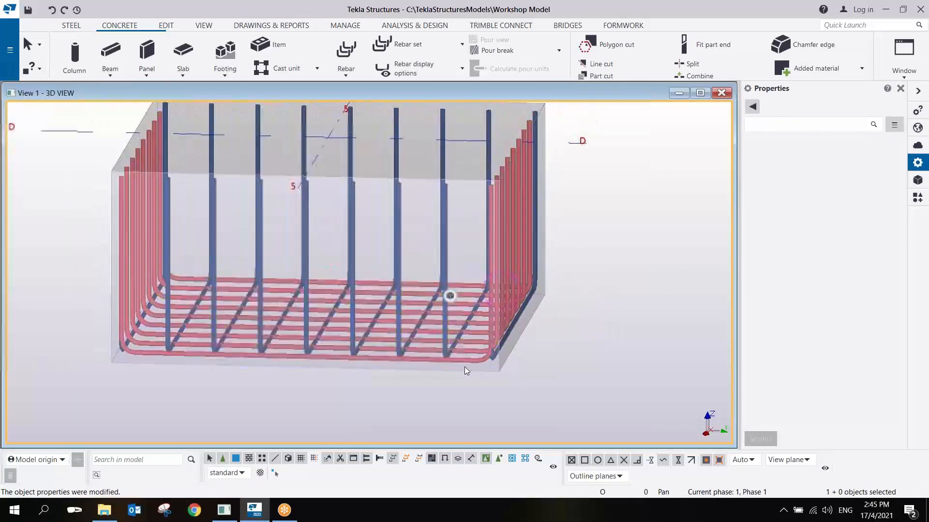
scroll(492, 350, "up", 3)
scroll(411, 368, "down", 3)
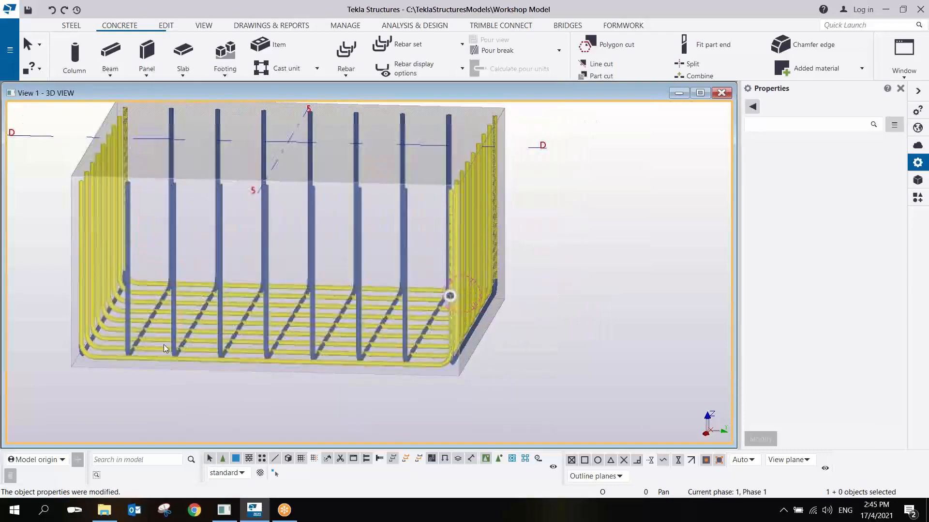
scroll(112, 349, "up", 5)
scroll(50, 349, "down", 3)
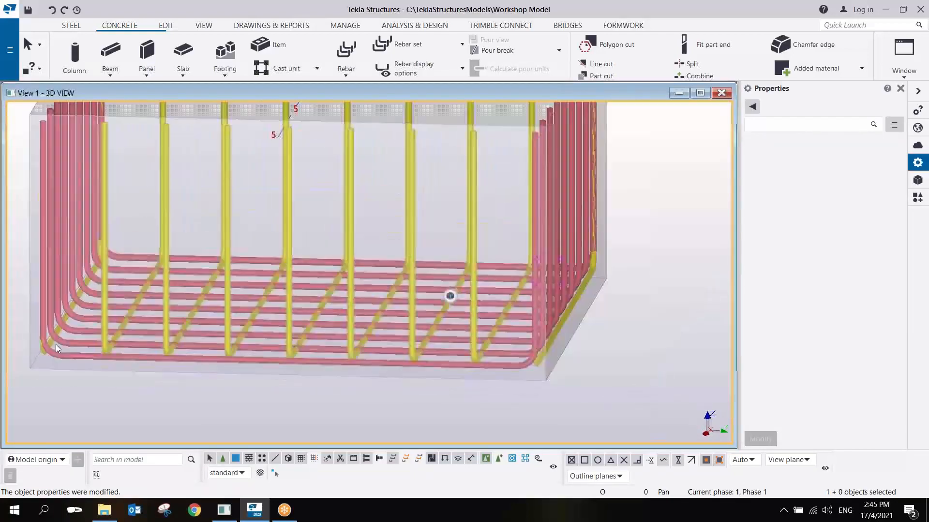
left_click(474, 165)
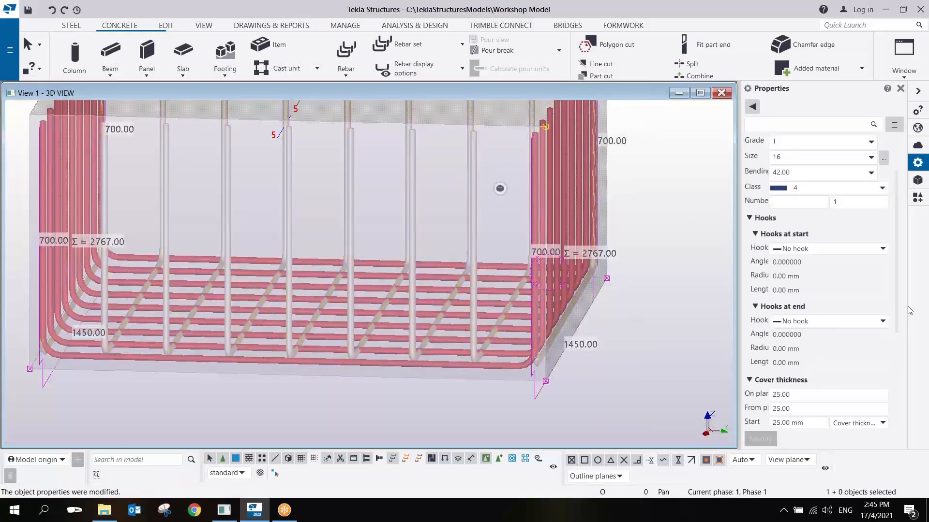
scroll(855, 345, "down", 6)
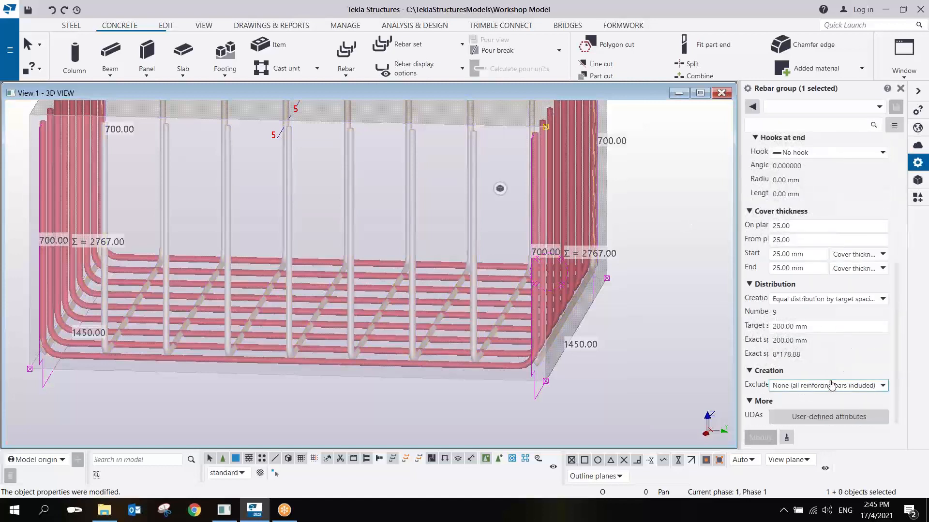
left_click(831, 385)
left_click(817, 432)
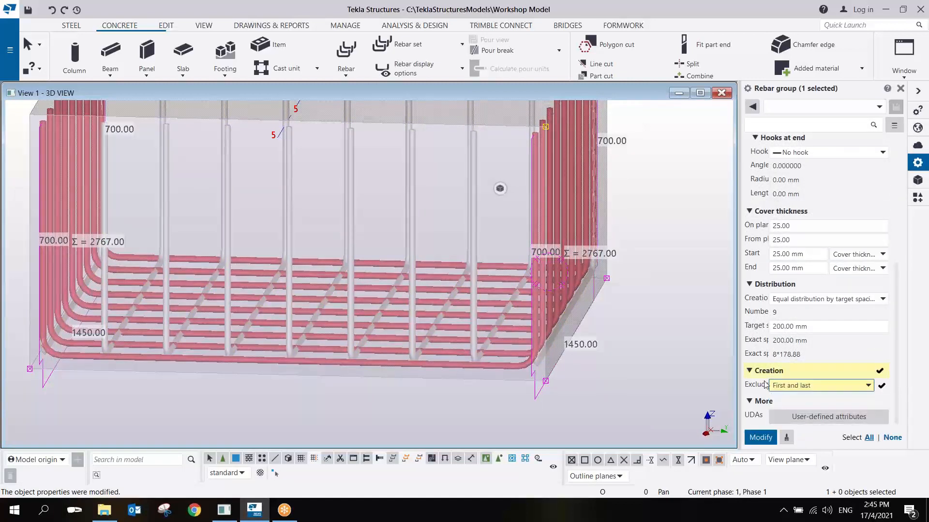
left_click(758, 438)
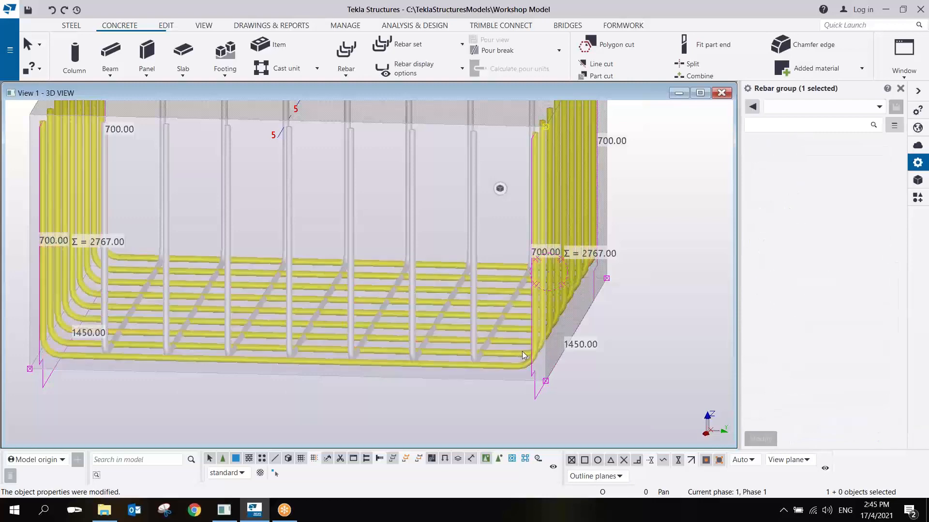
Set the from-plane cover thickness of the U-bar group parallel to grid line D to 100 mm
scroll(532, 358, "up", 5)
scroll(426, 362, "up", 2)
scroll(408, 364, "down", 6)
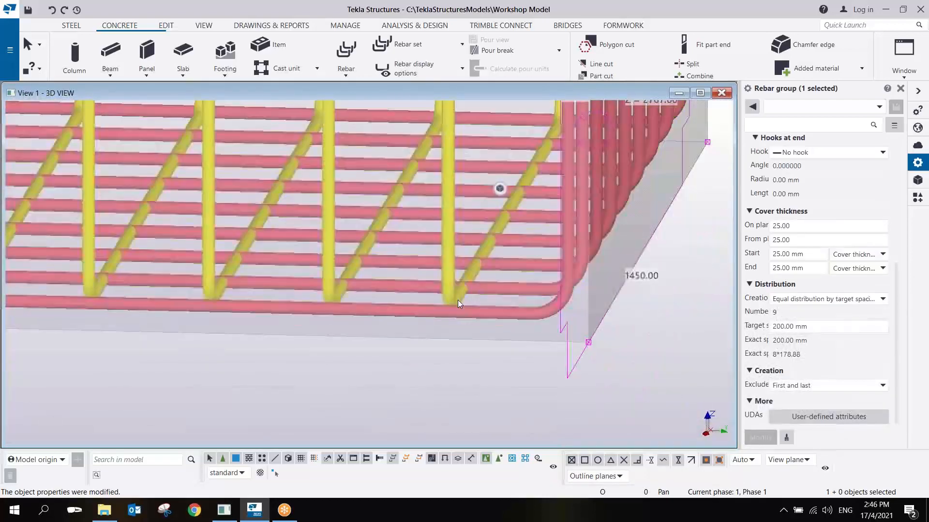
middle_click_drag(457, 300, 264, 334)
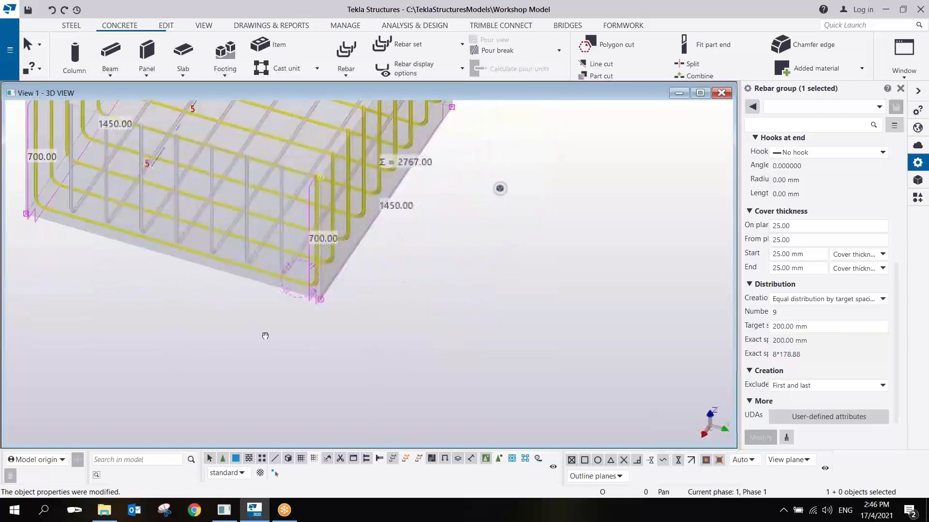
scroll(304, 259, "up", 4)
middle_click_drag(274, 296, 262, 302, "ctrl")
scroll(317, 298, "down", 5)
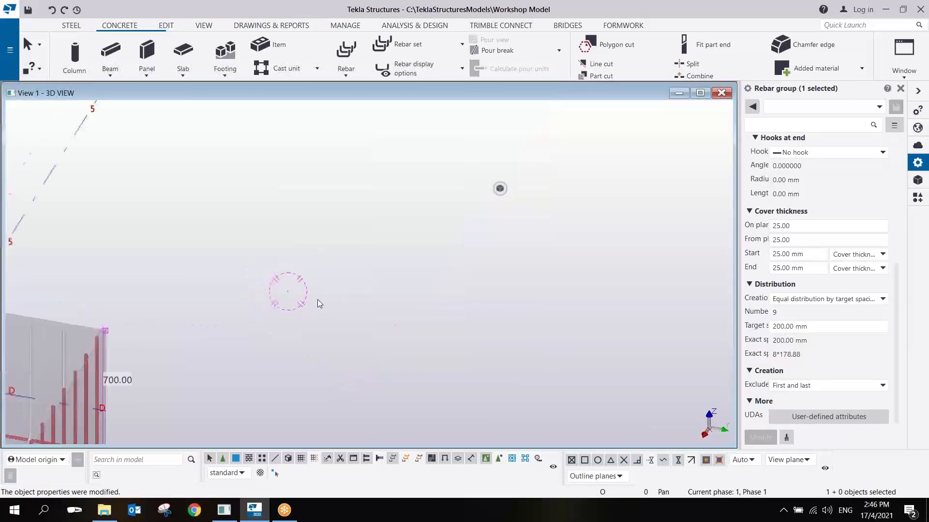
middle_click_drag(249, 348, 489, 234)
scroll(486, 236, "up", 5)
scroll(456, 296, "up", 5)
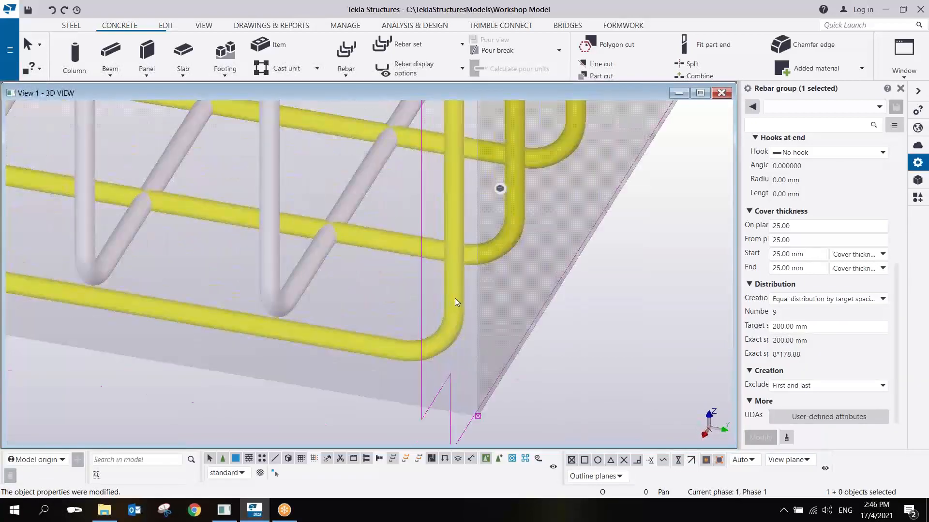
left_click(455, 298)
scroll(454, 299, "down", 4)
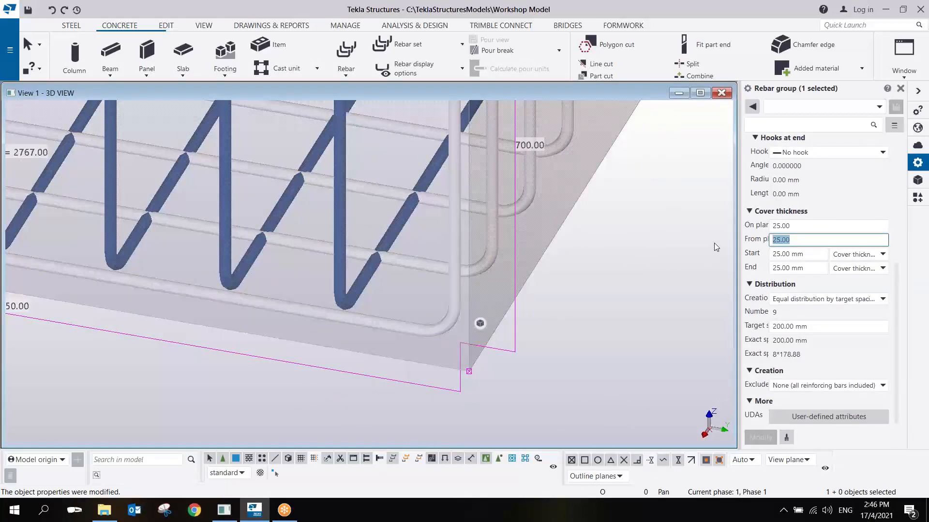
type("100")
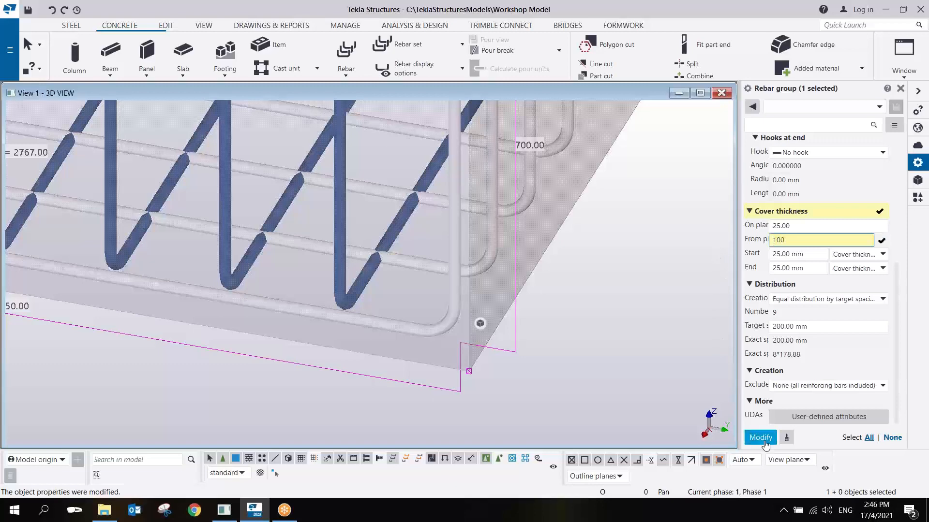
left_click(760, 437)
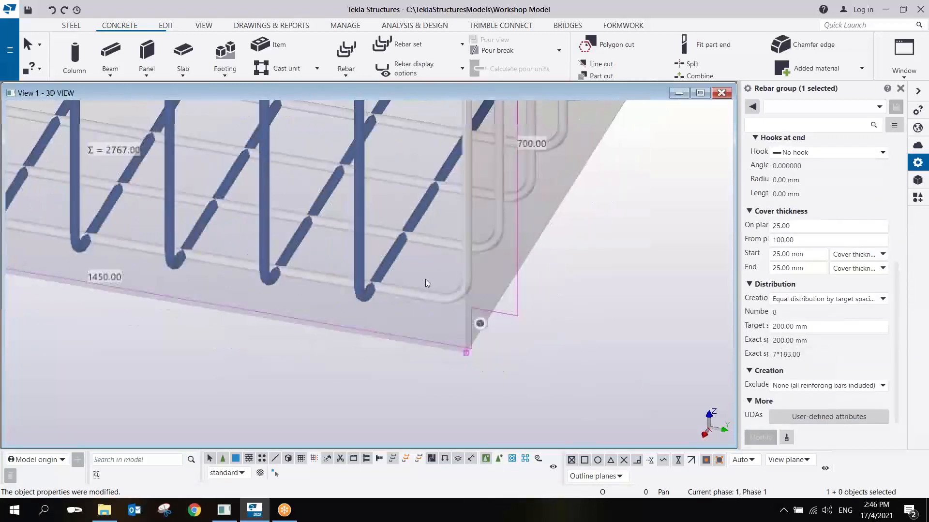
Examine the crossing U-bars from above and close up at the footing's bottom corner for overlaps between the groups
middle_click_drag(425, 279, 418, 257)
key("ctrl+p")
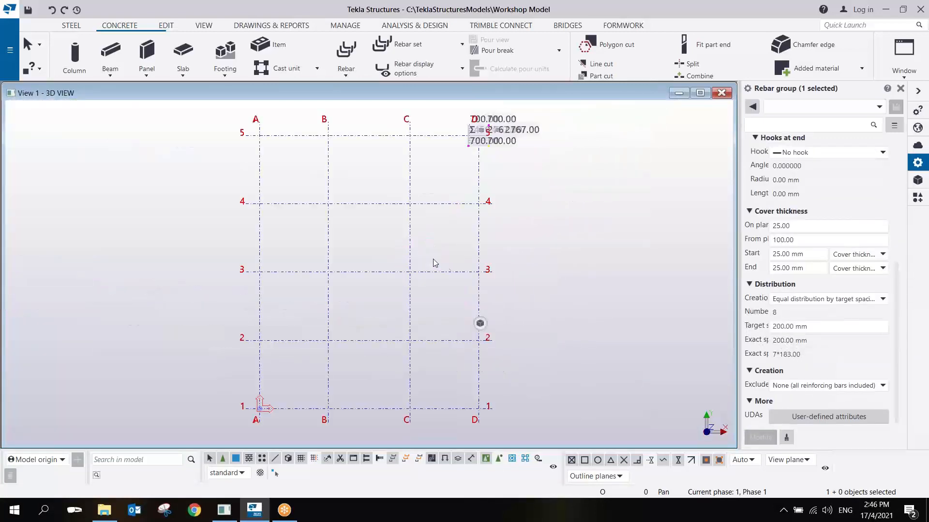
scroll(499, 204, "up", 1)
middle_click_drag(500, 204, 498, 279)
scroll(479, 195, "up", 6)
scroll(481, 181, "up", 5)
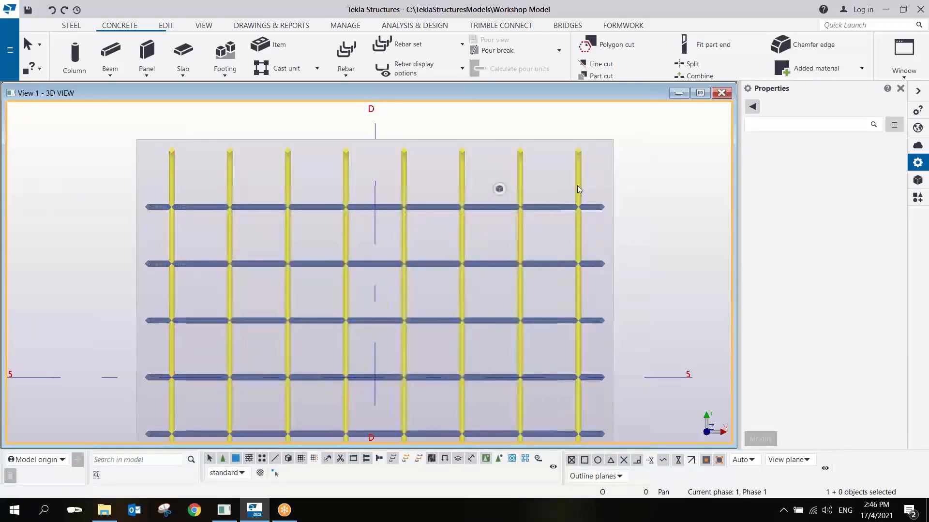
mouse_move(577, 185)
middle_mouse_down("ctrl")
mouse_move(593, 196)
mouse_move(580, 187)
mouse_move(595, 249)
mouse_move(628, 276)
mouse_move(538, 257)
mouse_move(504, 265)
mouse_move(487, 285)
mouse_move(492, 256)
mouse_move(468, 158)
middle_mouse_up("ctrl")
scroll(490, 254, "up", 4)
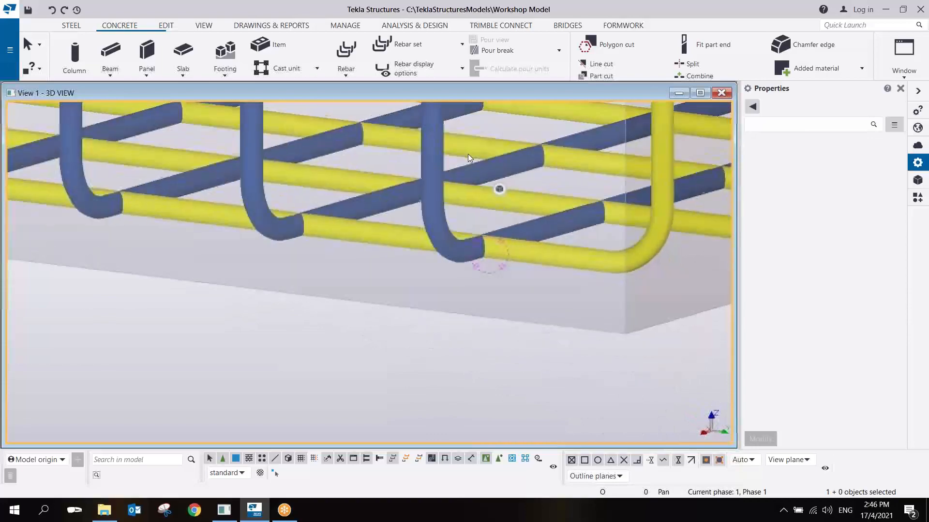
scroll(498, 265, "down", 4)
mouse_move(498, 262)
middle_mouse_down("ctrl")
mouse_move(413, 283)
mouse_move(365, 339)
mouse_move(354, 278)
middle_mouse_up("ctrl")
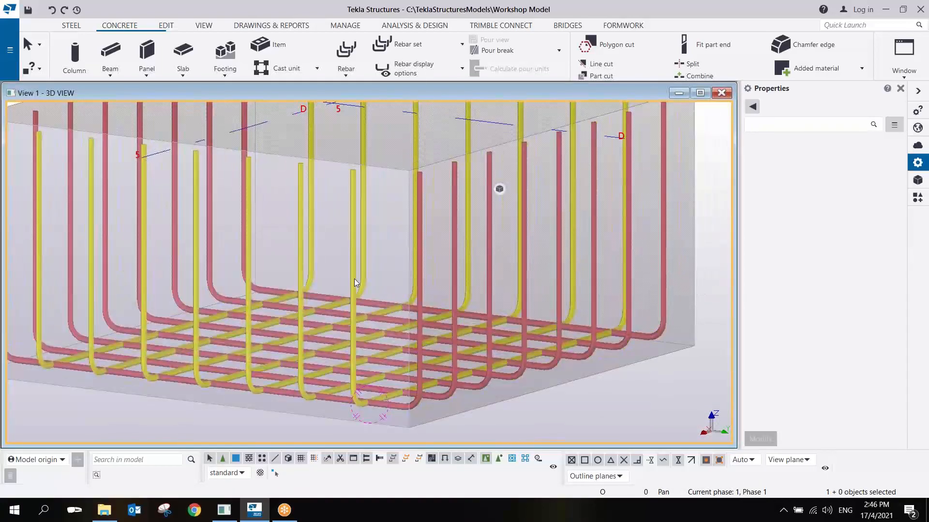
Try on-plane cover thicknesses of 35, 40 and 45 mm for the class 4 U-bar group to separate it from the crossing bars
left_click(354, 279)
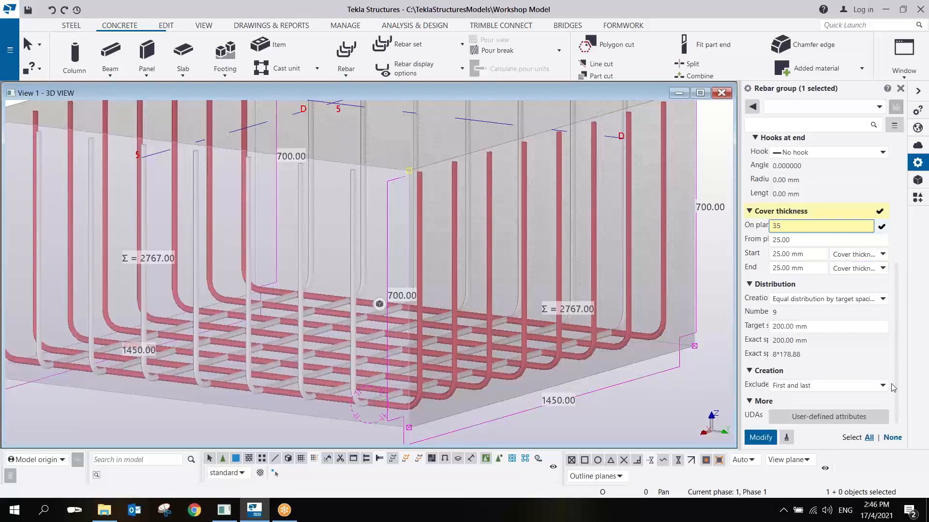
left_click(766, 435)
scroll(363, 413, "up", 5)
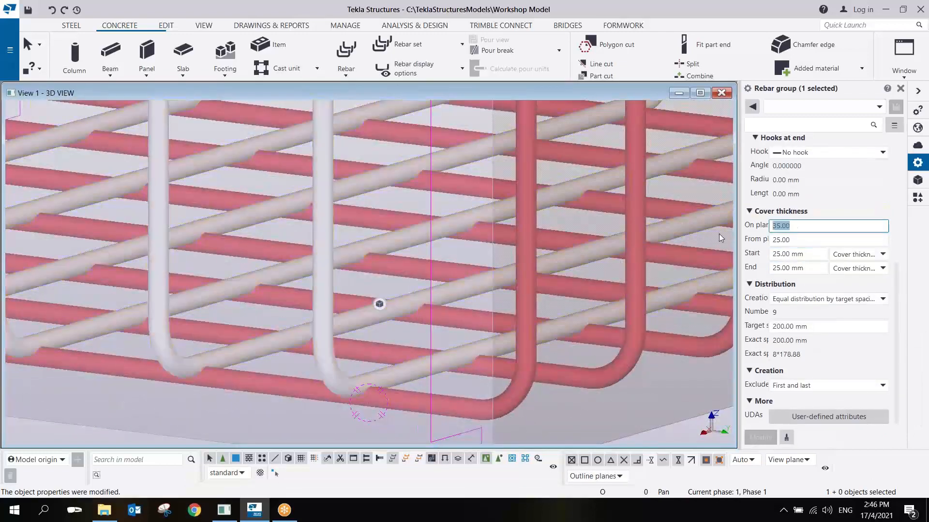
type("40")
key("Return")
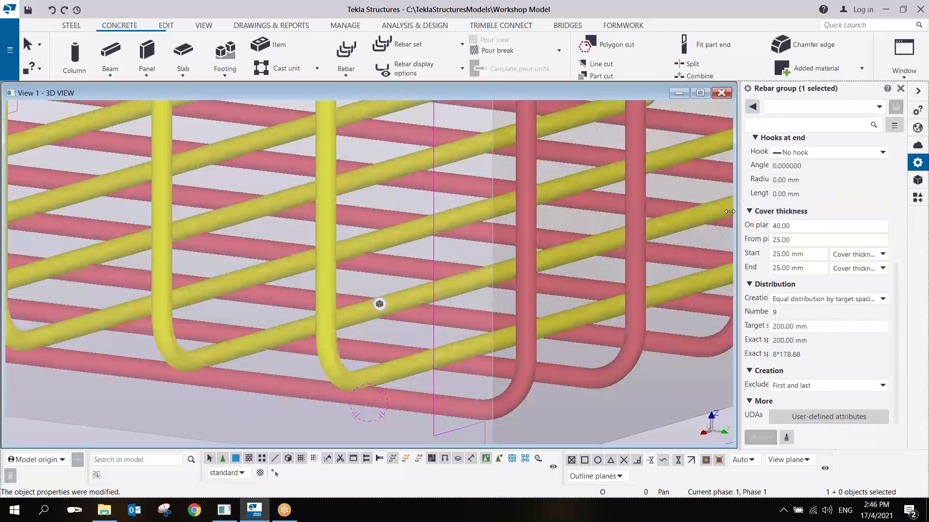
type("45")
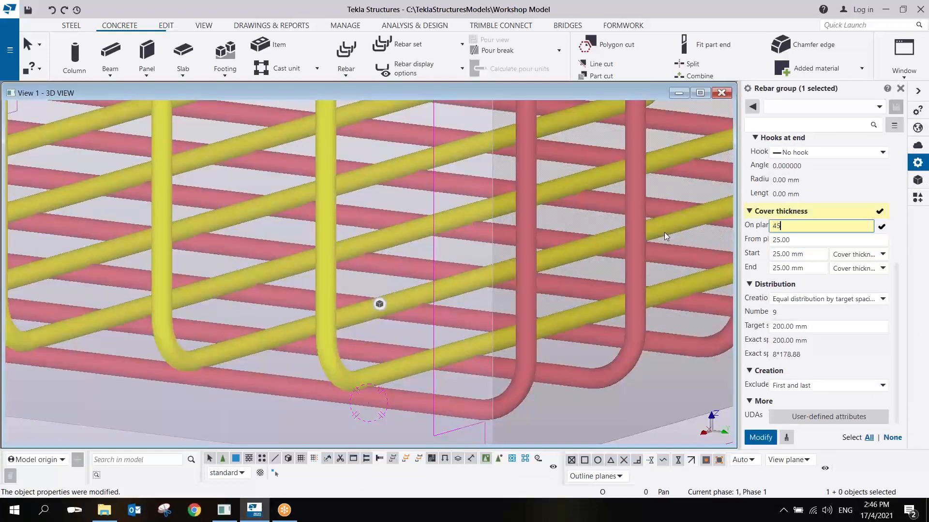
key("Return")
Examine the class 4 U-bars at the footing's sides and bottom, comparing the cover of the vertical legs with that of the base
scroll(472, 318, "up", 2)
scroll(472, 318, "down", 5)
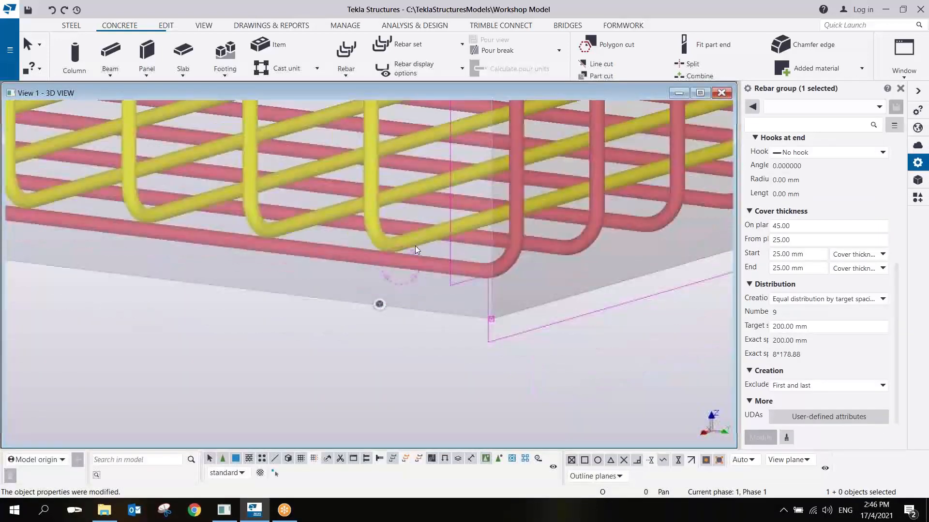
middle_click_drag(415, 246, 390, 390)
scroll(438, 212, "up", 2)
scroll(437, 224, "down", 5)
scroll(473, 290, "up", 5)
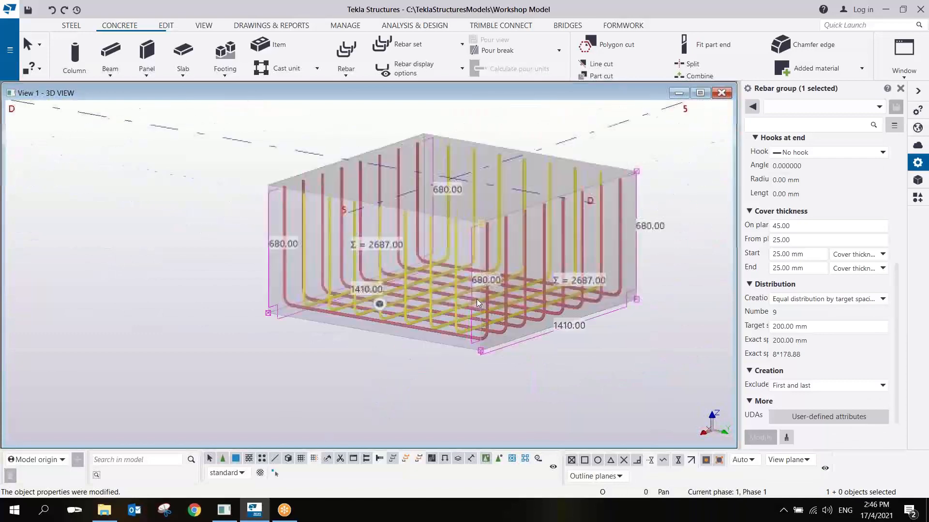
middle_click_drag(438, 279, 397, 267)
scroll(482, 262, "down", 3)
scroll(602, 342, "up", 3)
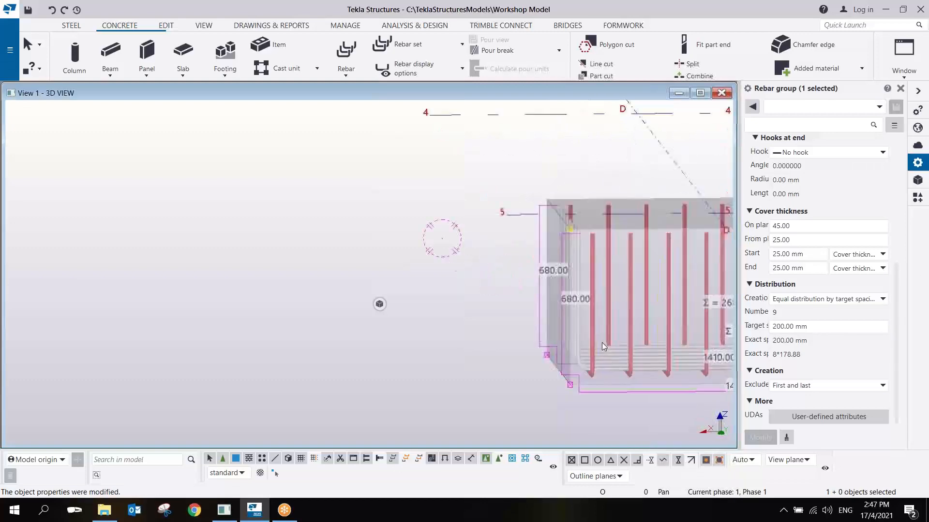
middle_click_drag(599, 321, 596, 322, "ctrl")
middle_click_drag(669, 350, 344, 331)
scroll(373, 339, "up", 4)
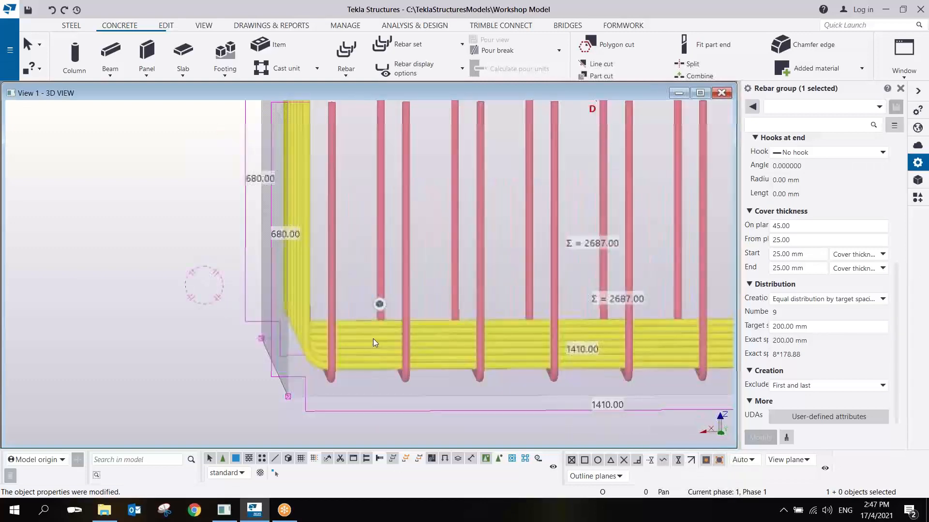
middle_click_drag(428, 344, 301, 340)
scroll(300, 341, "down", 3)
scroll(200, 298, "up", 3)
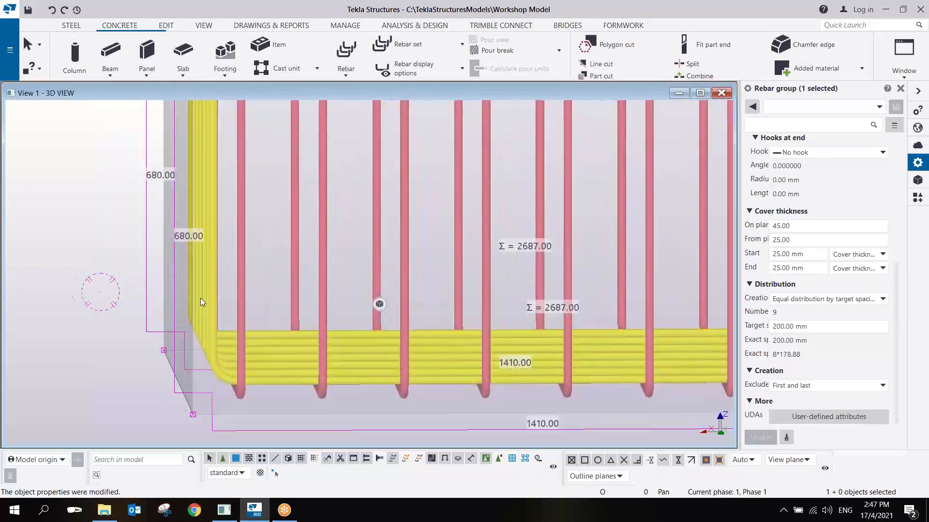
middle_click_drag(200, 298, 203, 263)
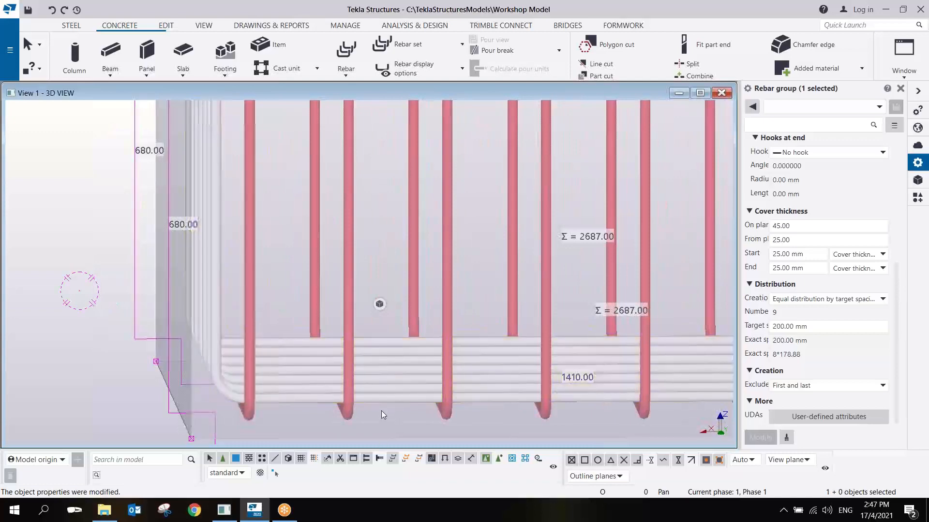
scroll(382, 409, "down", 3)
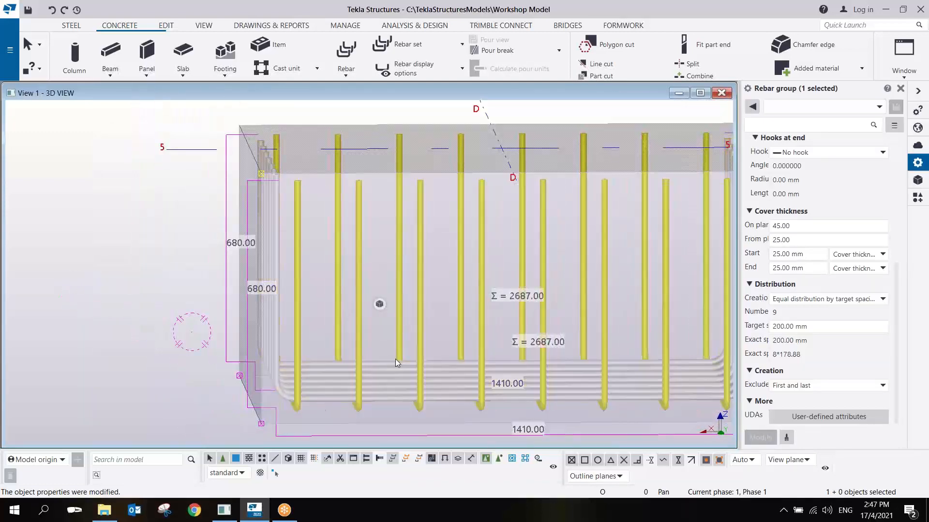
Set the class 4 U-bar group's on-plane cover thickness to 25 45 25, giving the base more cover than the two side legs
double_click(799, 227)
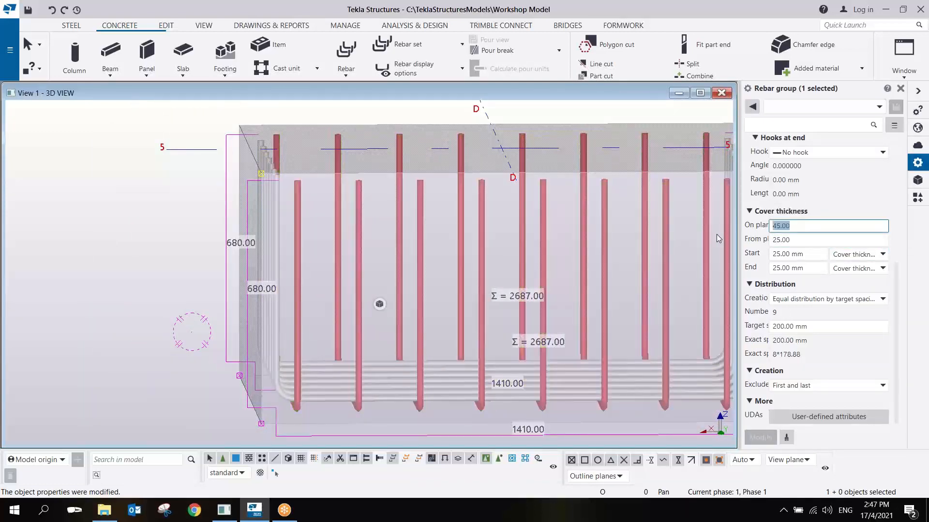
type("25")
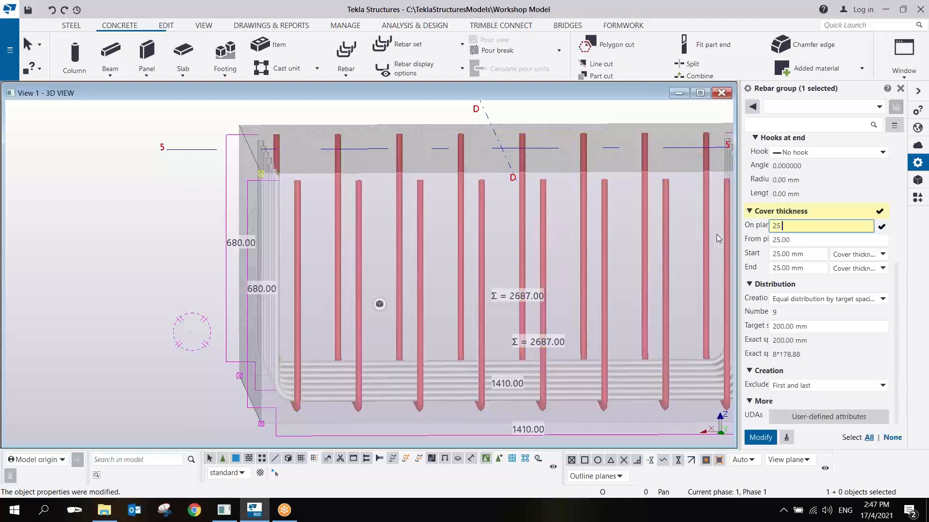
type(" 45 25")
middle_click_drag(677, 243, 585, 226)
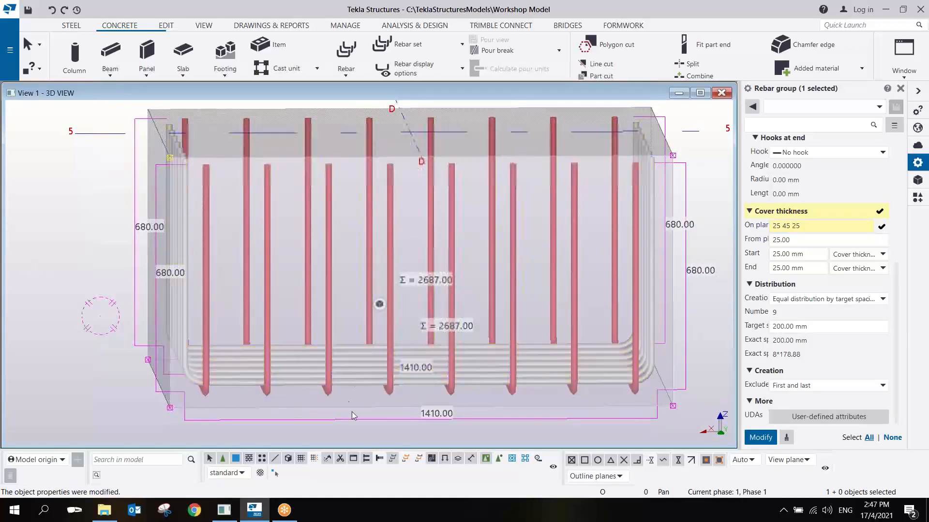
left_click(762, 438)
scroll(277, 330, "down", 4)
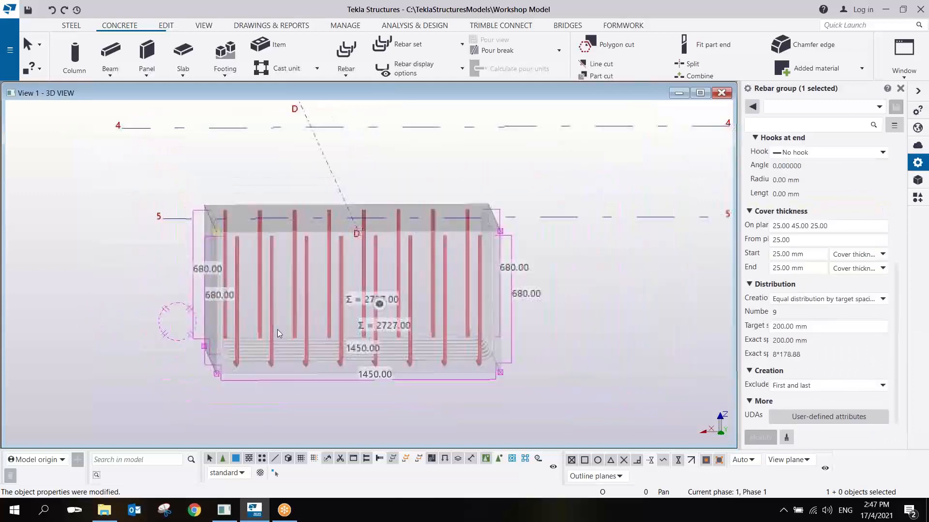
scroll(351, 328, "up", 2)
middle_click_drag(352, 330, 358, 331, "ctrl")
scroll(353, 323, "down", 6)
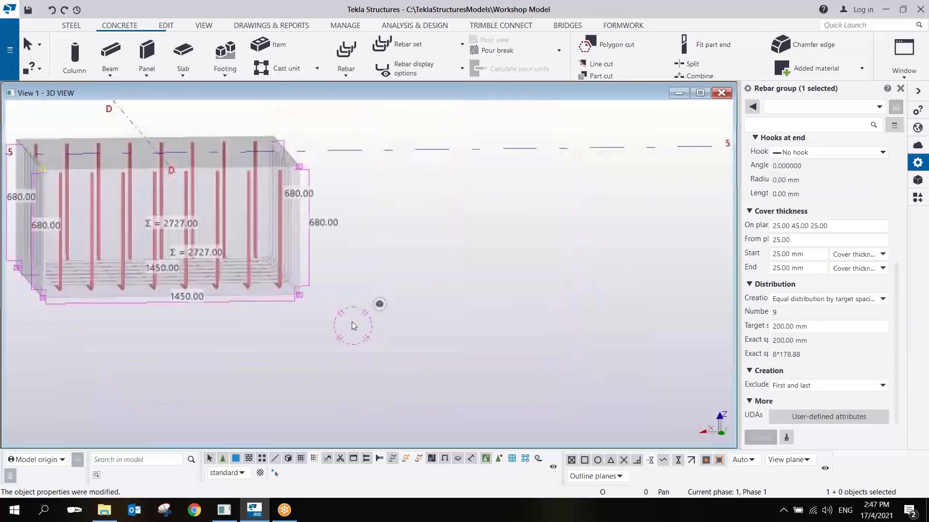
middle_click_drag(233, 241, 363, 317, "ctrl")
scroll(391, 262, "up", 4)
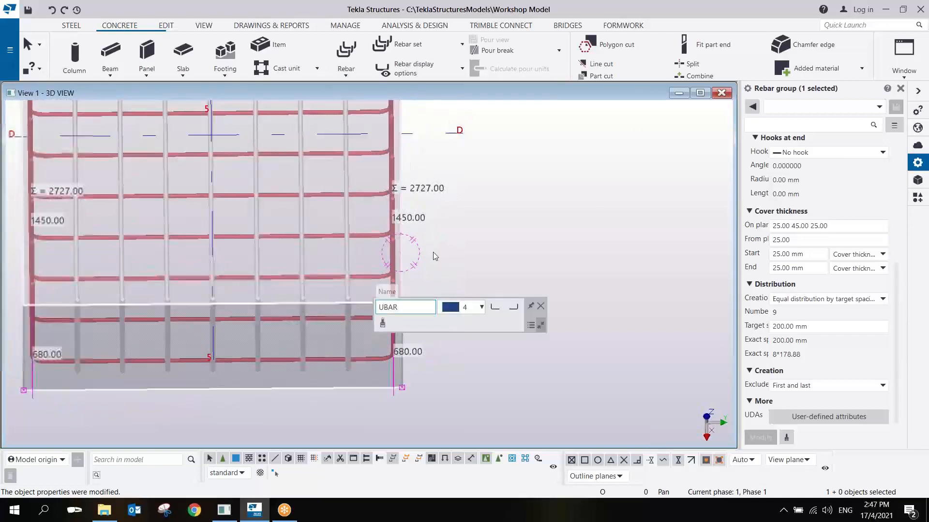
Set the excluded bars of the class 4 U-bar group to None so that all reinforcing bars are included
left_click(448, 242)
middle_click_drag(448, 242, 478, 288, "ctrl")
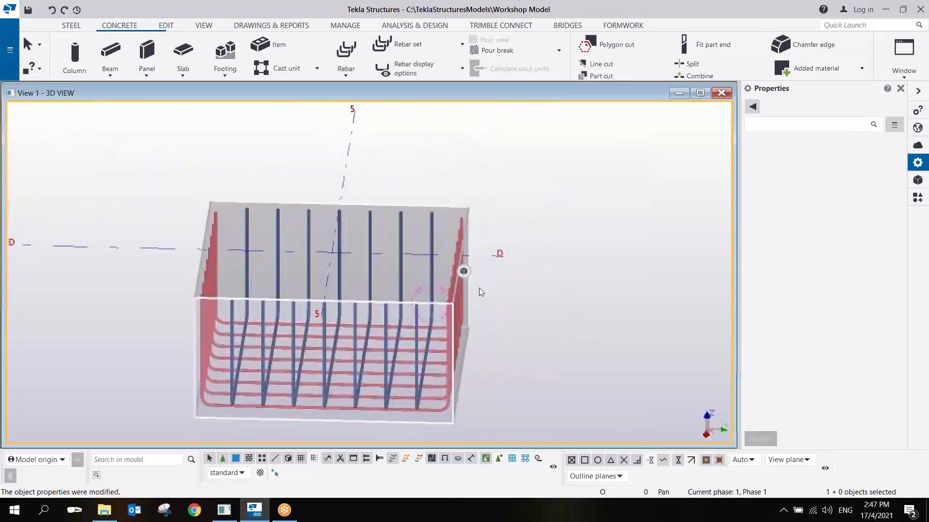
left_click(417, 344)
scroll(421, 359, "up", 6)
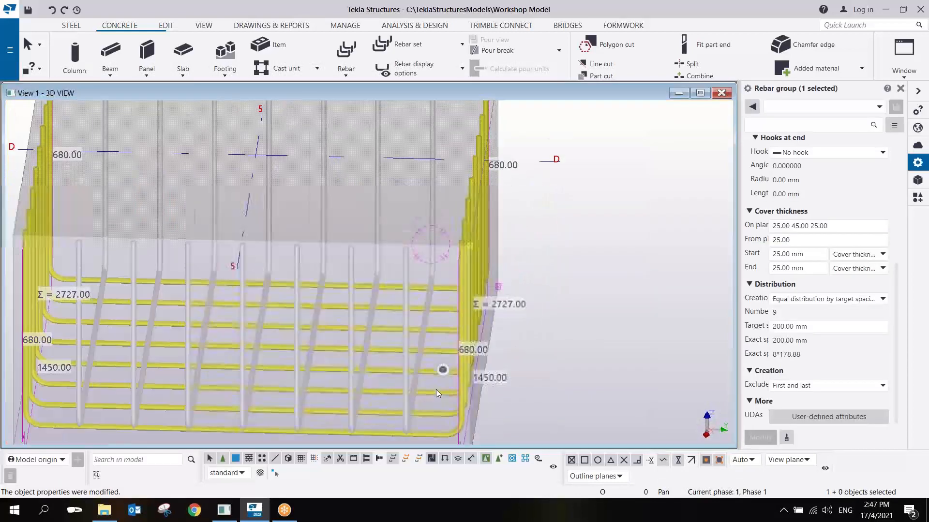
scroll(414, 236, "down", 4)
scroll(414, 237, "up", 3)
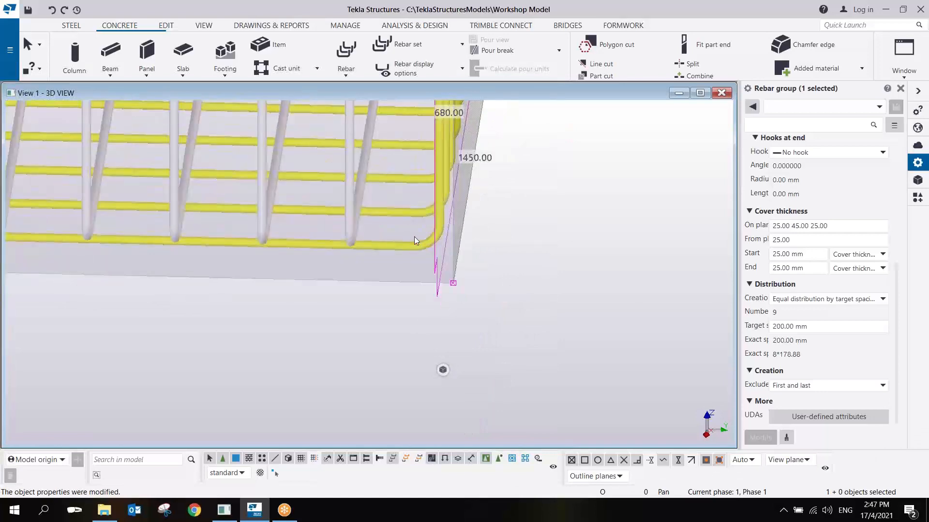
left_click(861, 385)
left_click(797, 399)
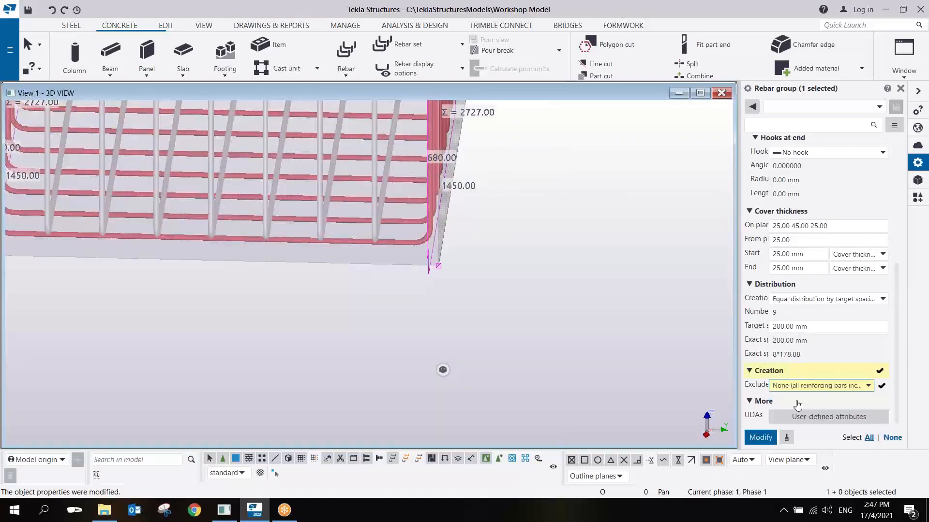
left_click(760, 438)
Try a from-plane cover thickness of 50 mm for the class 4 U-bar group and settle on 100 mm
scroll(423, 228, "up", 3)
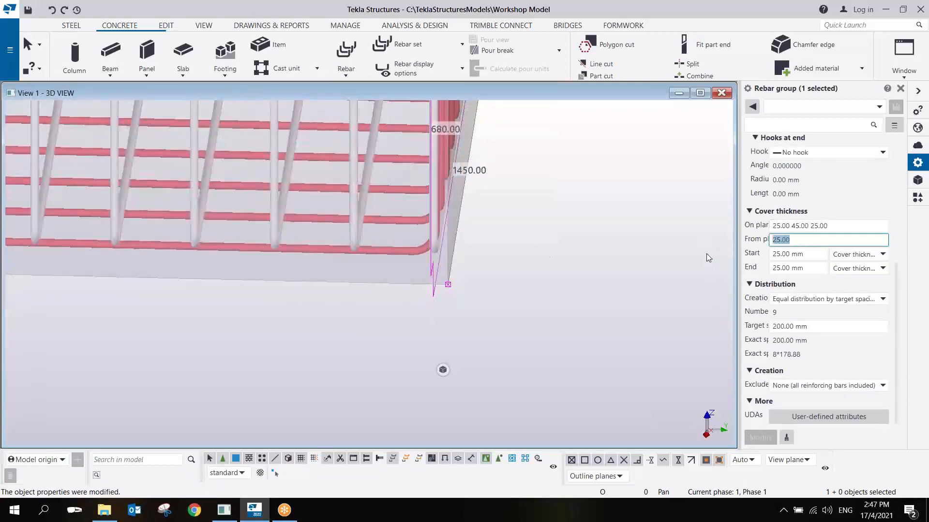
type("50")
left_click(763, 438)
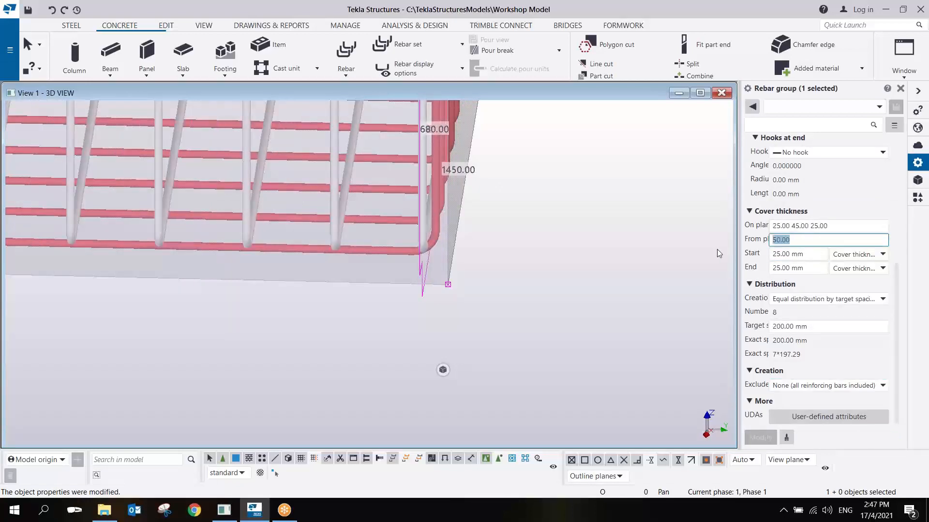
type("100")
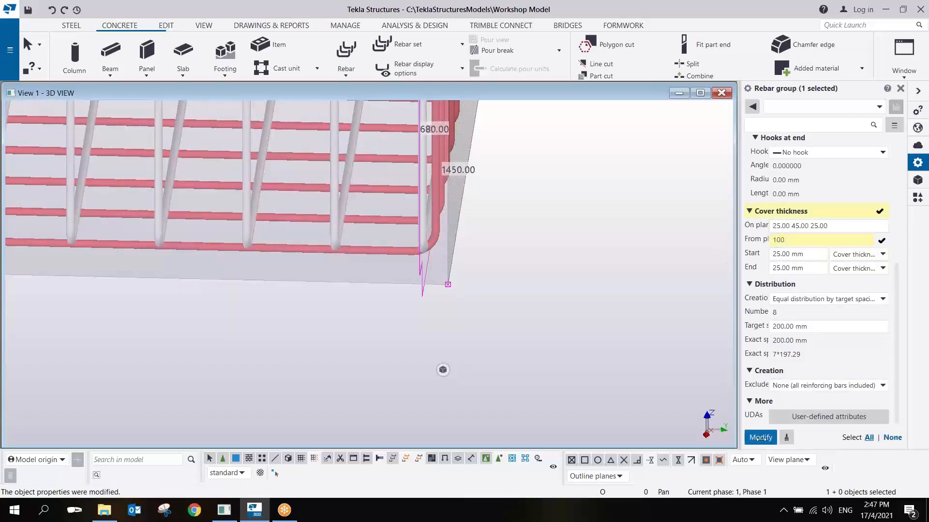
left_click(761, 439)
left_click(561, 313)
Start a new rebar group named LINKS with bar size 8 and a bending radius of 20 mm
scroll(498, 285, "down", 6)
middle_click_drag(472, 231, 450, 223, "ctrl")
scroll(449, 227, "up", 5)
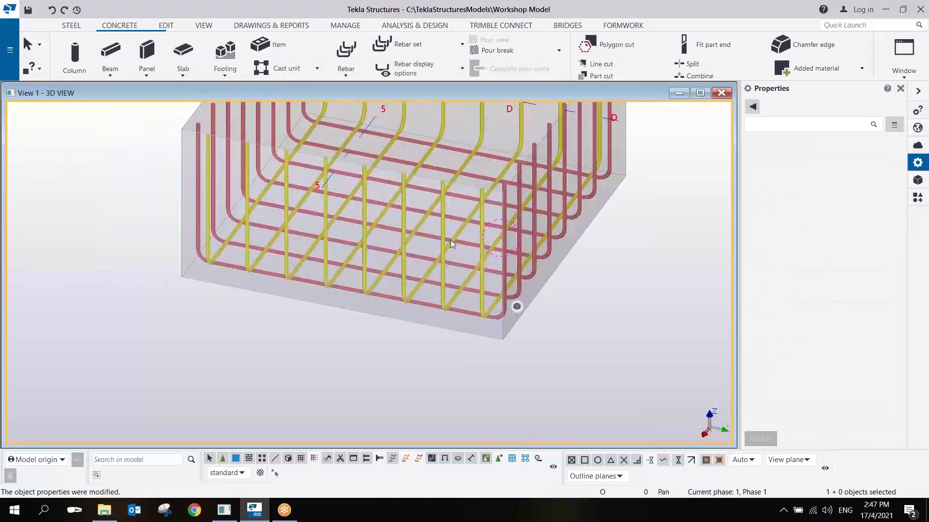
scroll(451, 240, "down", 8)
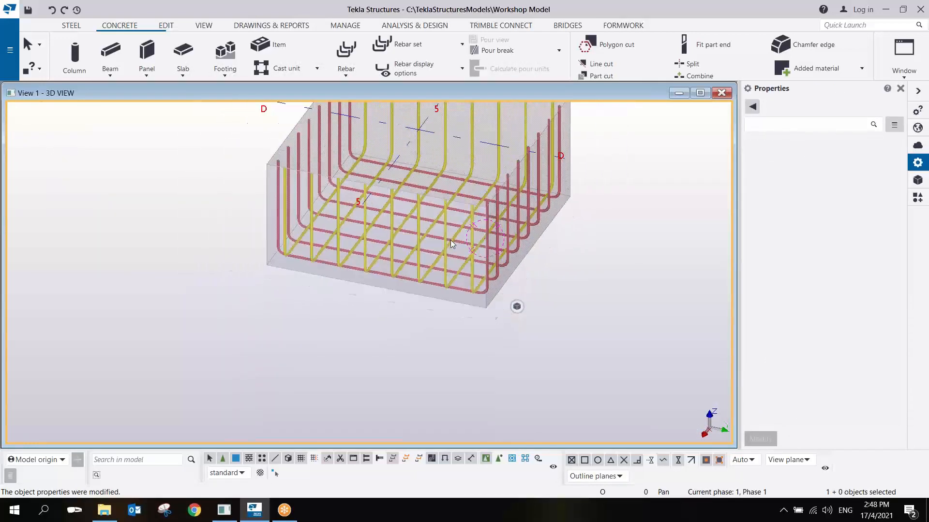
scroll(385, 337, "up", 4)
mouse_move(449, 237)
middle_mouse_down()
mouse_move(386, 337)
mouse_move(335, 95)
middle_mouse_up()
left_click(356, 73)
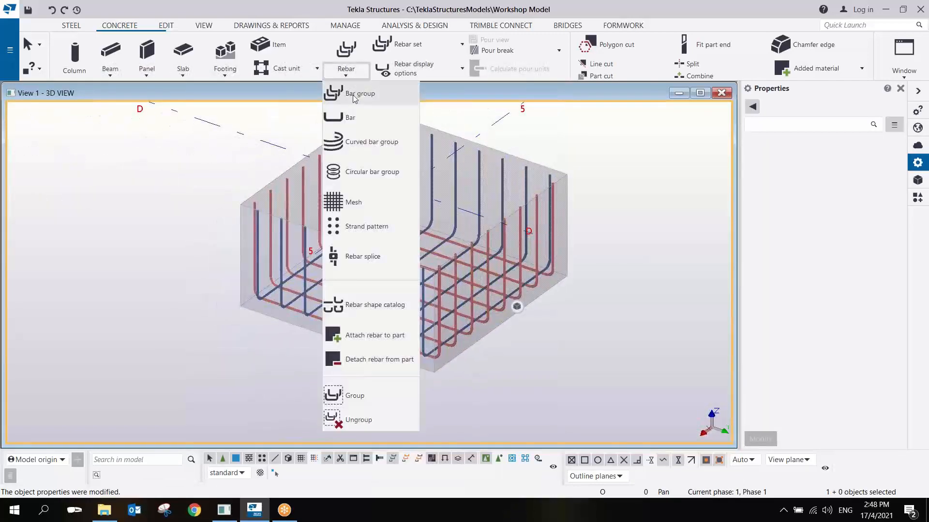
left_click(356, 99)
scroll(826, 200, "up", 5)
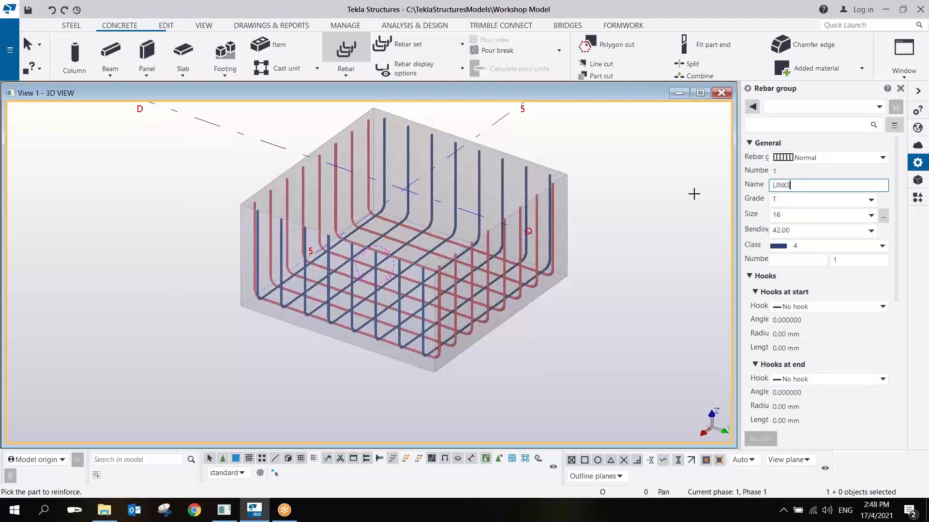
left_click(842, 216)
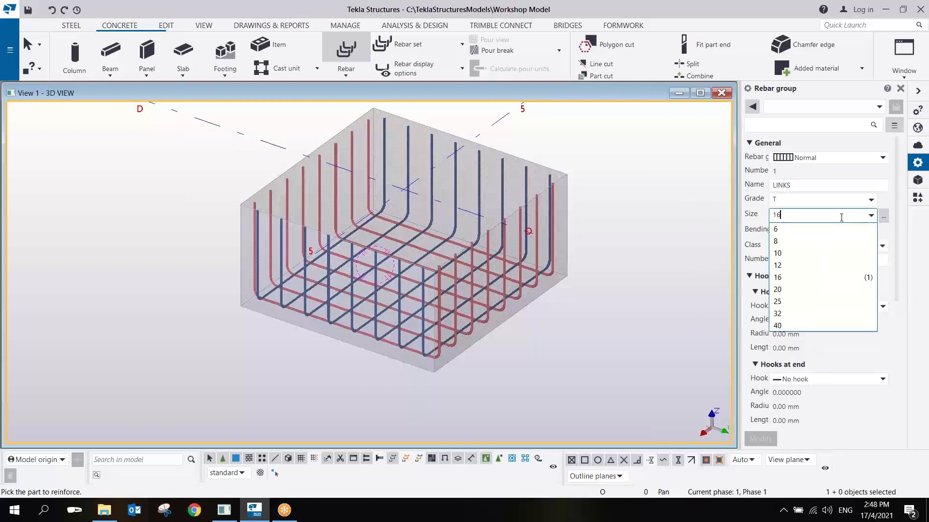
left_click(802, 242)
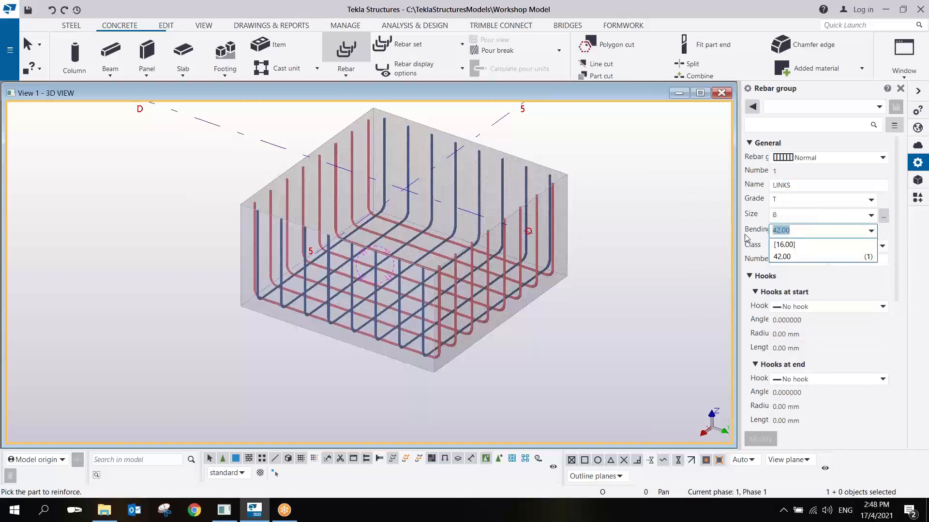
Give the links Standard 90-degrees hooks at both the start and the end
left_click(827, 306)
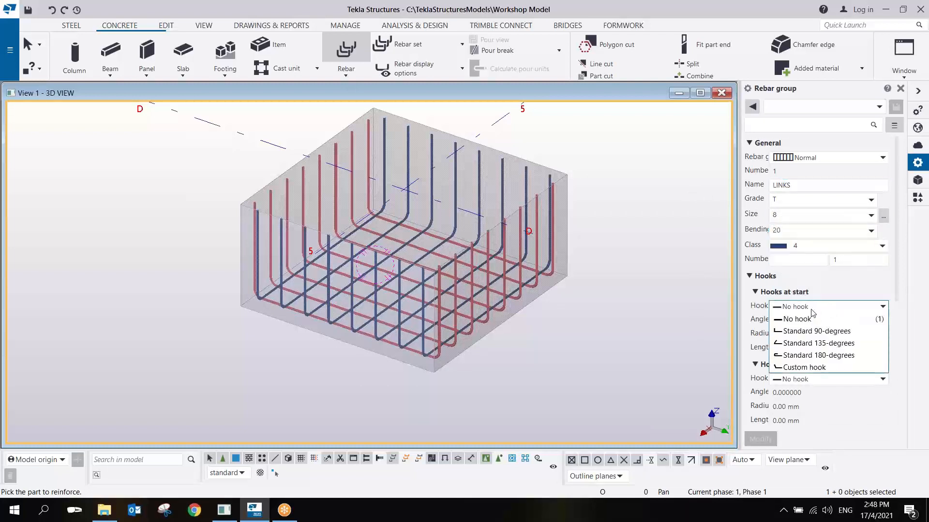
left_click(811, 330)
left_click(807, 380)
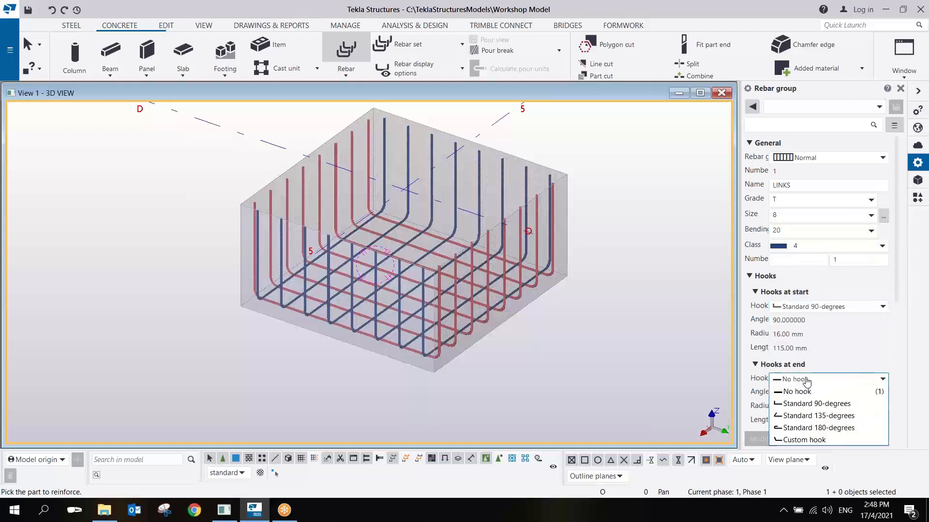
left_click(803, 403)
Set the links' on-plane cover to 15 mm, start and end cover to 50 mm, target spacing to 100 mm and class to 6
scroll(824, 345, "down", 5)
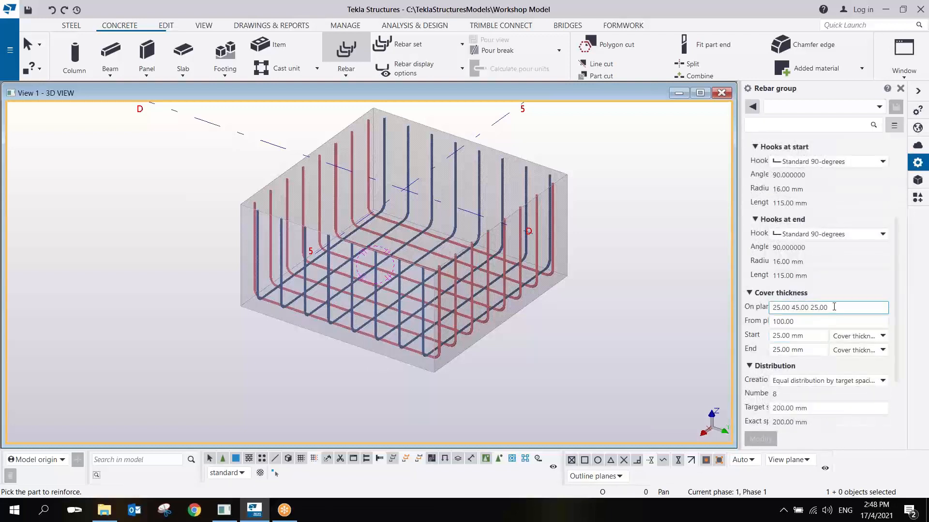
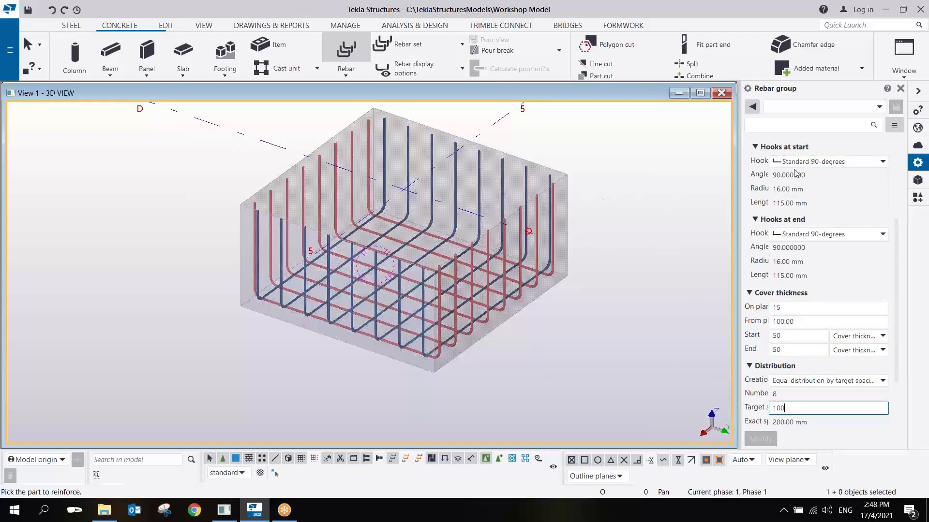
scroll(851, 194, "up", 5)
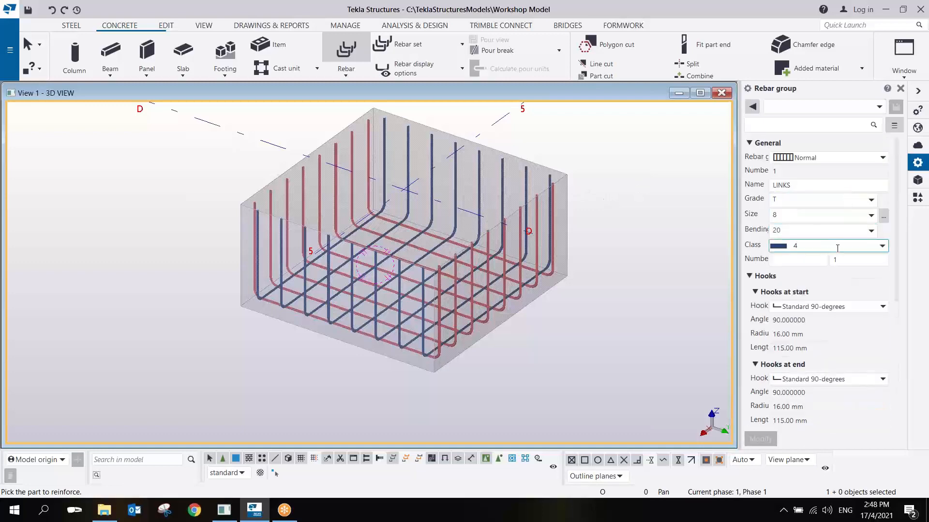
left_click(837, 248)
left_click(789, 334)
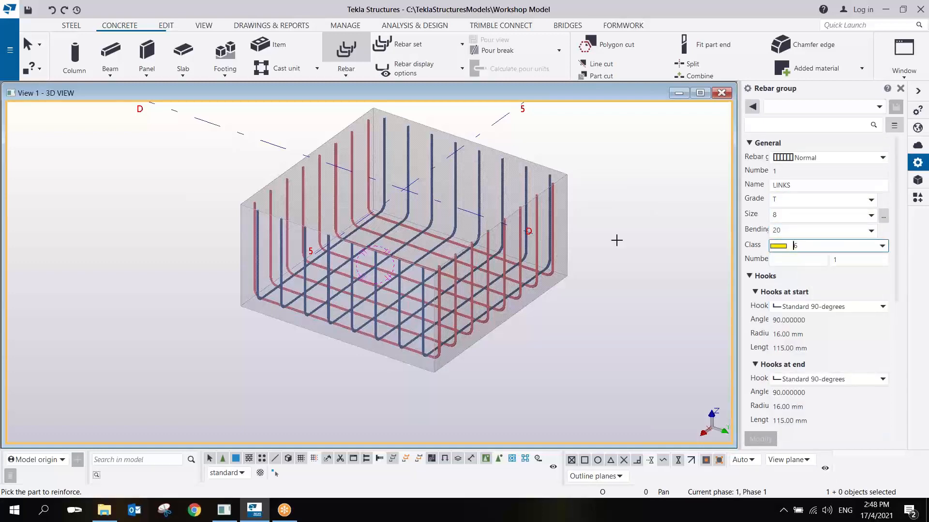
Choose the pad footing as the part to reinforce and trace a closed rectangular link through its four upper corners
left_click(568, 197)
scroll(581, 234, "up", 4)
scroll(564, 259, "down", 5)
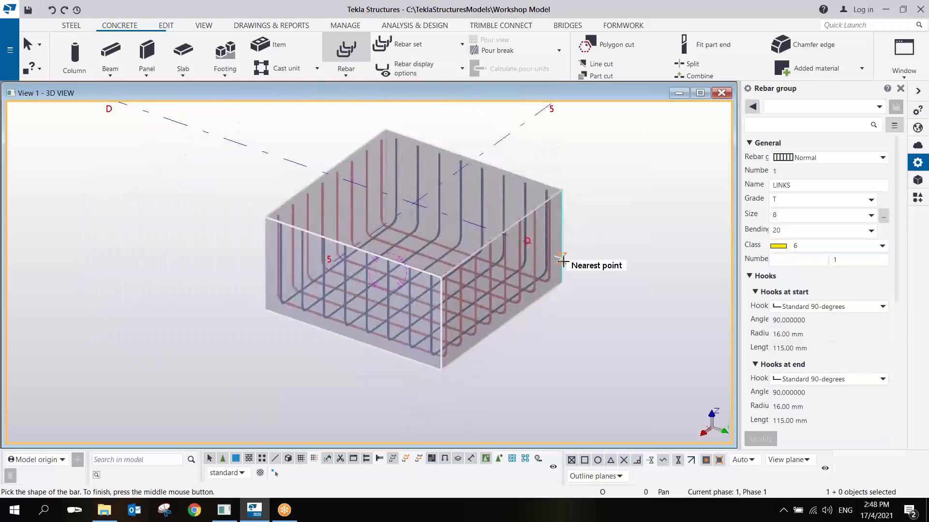
scroll(512, 301, "up", 3)
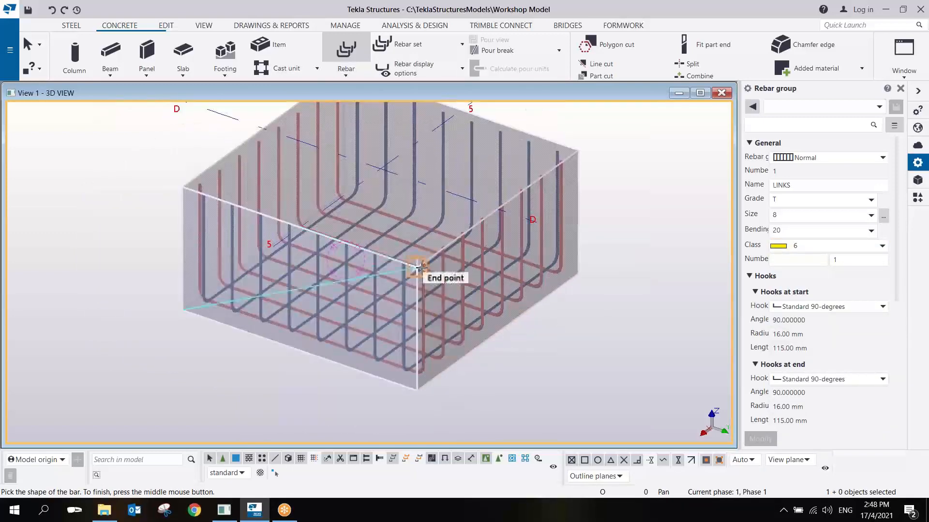
left_click(580, 154)
middle_click_drag(507, 180, 597, 272)
left_click(434, 160)
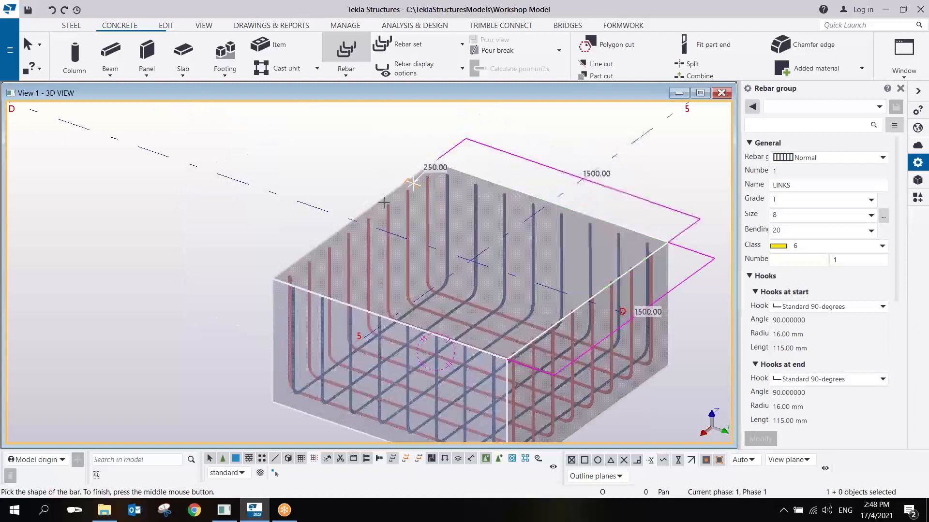
left_click(273, 279)
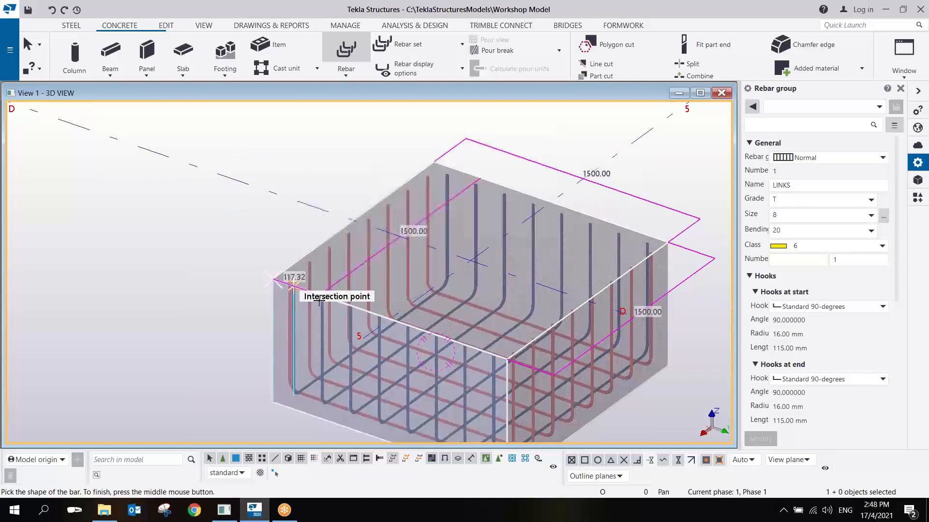
left_click(507, 359)
middle_click(682, 213)
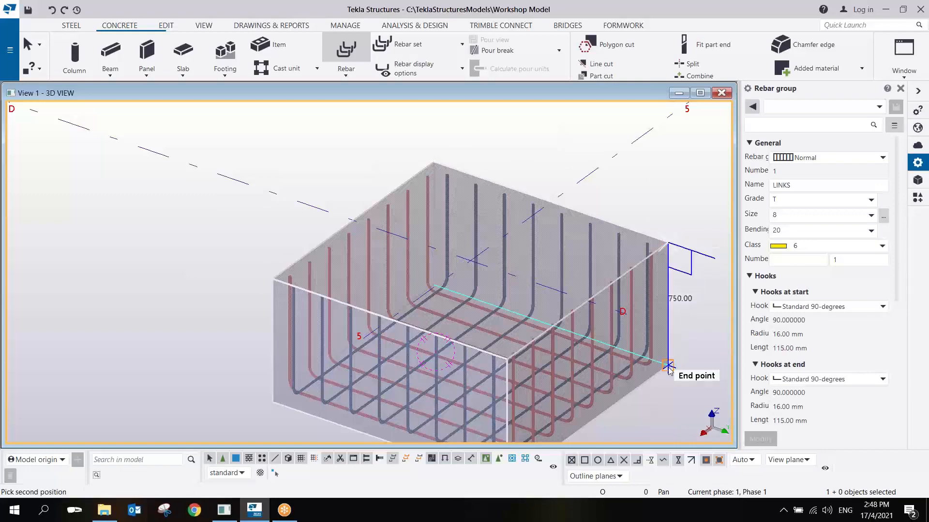
Distribute the links down the footing's full 750 mm depth to its lower corner and end the bar group command
left_click(668, 366)
middle_click_drag(703, 263, 589, 170)
right_click(588, 170)
left_click(602, 177)
scroll(580, 187, "up", 2)
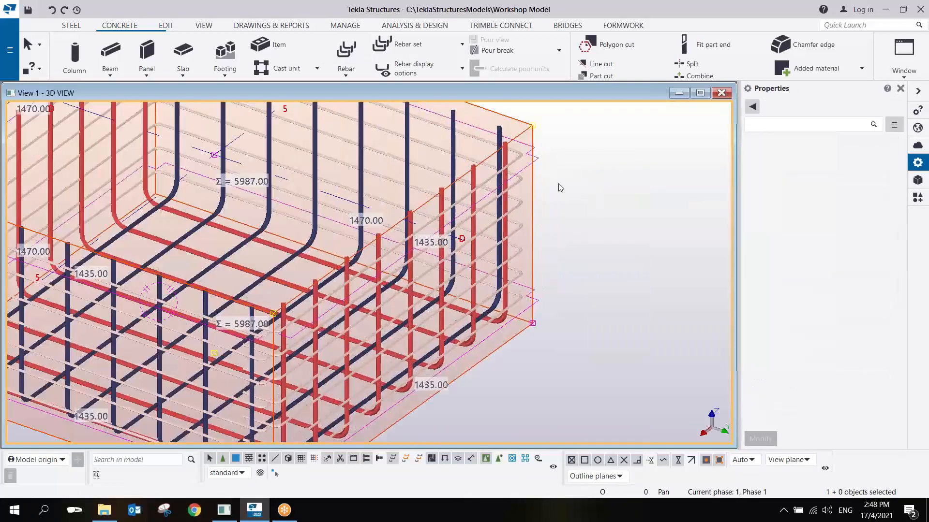
left_click(566, 178)
Redraw the 3D view to bring back the rest of the workshop model around the reinforced footing
middle_click_drag(492, 193, 509, 222, "ctrl")
scroll(509, 222, "down", 4)
middle_click_drag(463, 257, 306, 87, "ctrl")
scroll(462, 203, "down", 8)
middle_click_drag(458, 268, 158, 205)
scroll(275, 371, "up", 1)
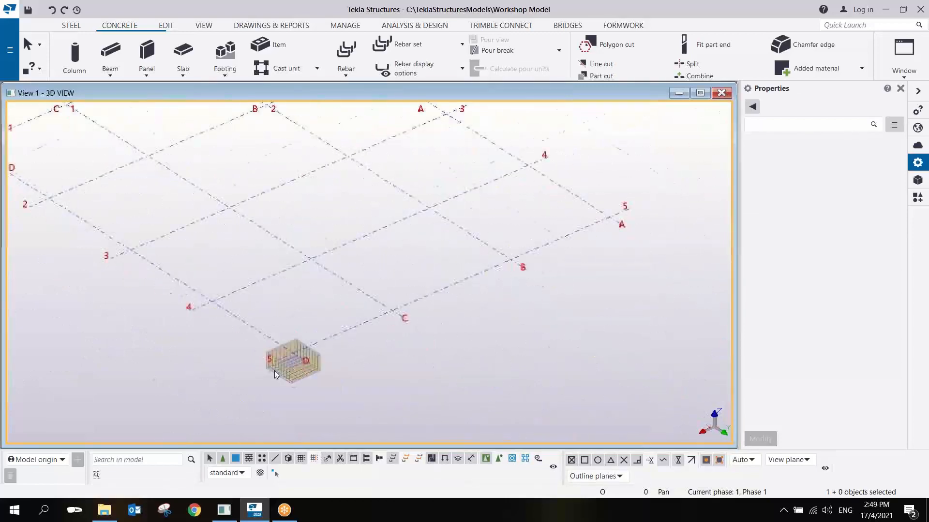
scroll(274, 370, "up", 3)
middle_click_drag(311, 314, 430, 303, "ctrl")
scroll(461, 278, "down", 1)
middle_click_drag(357, 287, 502, 198)
scroll(461, 278, "down", 3)
right_click(502, 198)
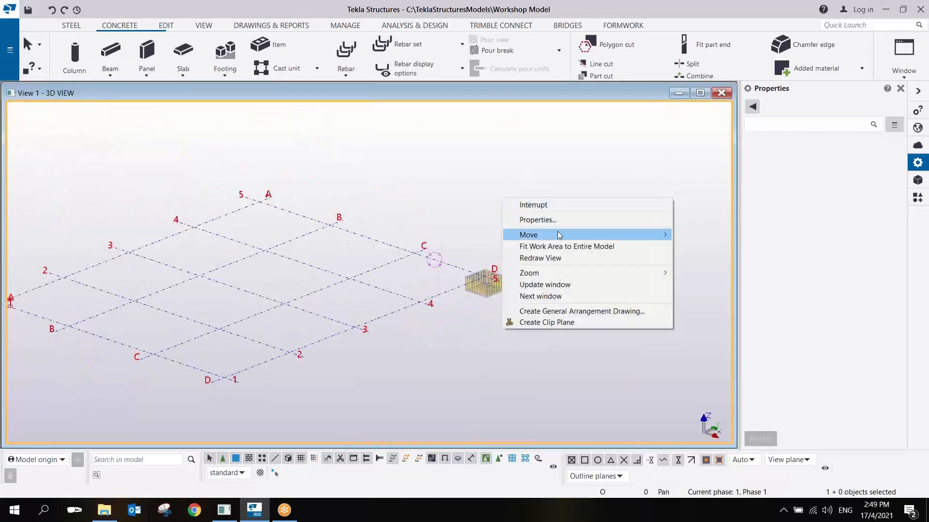
left_click(562, 256)
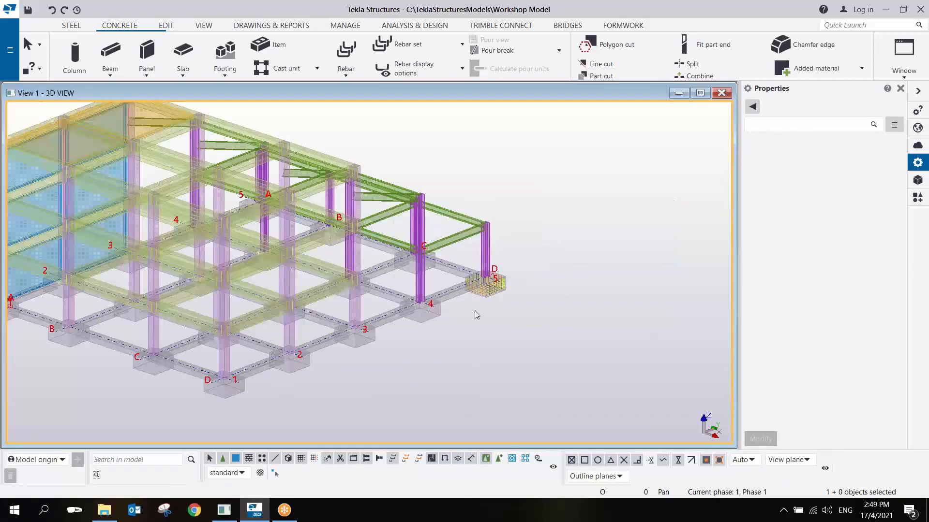
Examine the whole workshop structure and its pad footings, including the reinforced footing at D-5
scroll(376, 312, "up", 2)
scroll(366, 311, "down", 3)
middle_click_drag(366, 312, 596, 284)
scroll(457, 306, "up", 2)
mouse_move(458, 308)
middle_mouse_down("ctrl")
mouse_move(504, 296)
mouse_move(451, 295)
mouse_move(468, 296)
middle_mouse_up("ctrl")
middle_click_drag(549, 297, 382, 329)
scroll(370, 299, "down", 2)
scroll(361, 360, "up", 3)
scroll(374, 362, "down", 4)
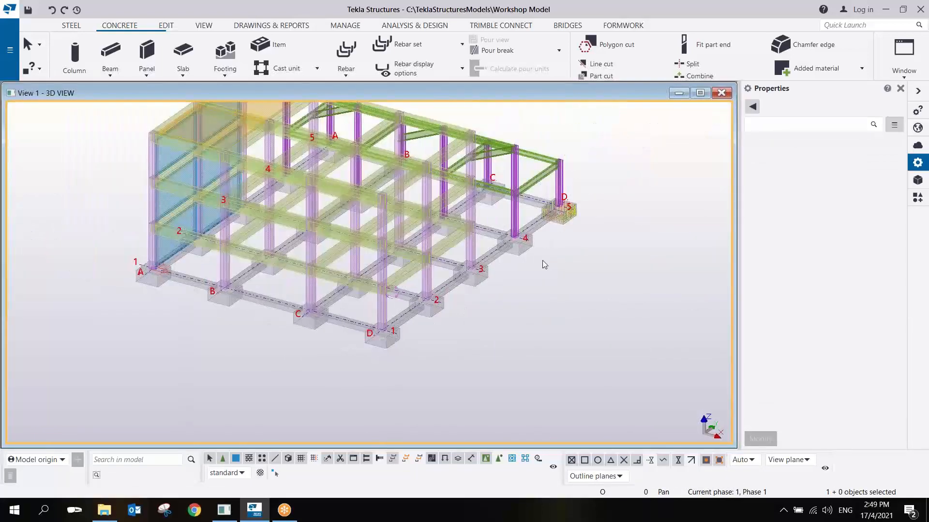
Open the applications and components catalog
left_click(918, 198)
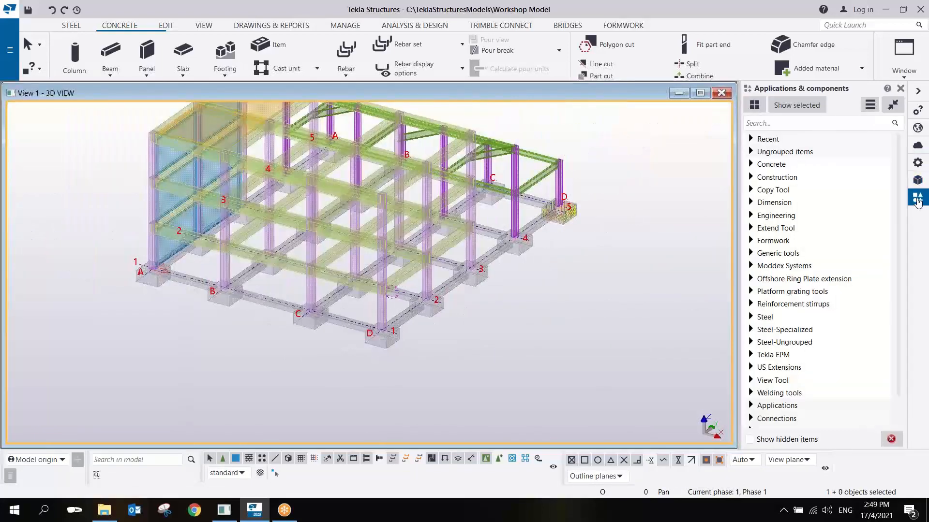
left_click(692, 20)
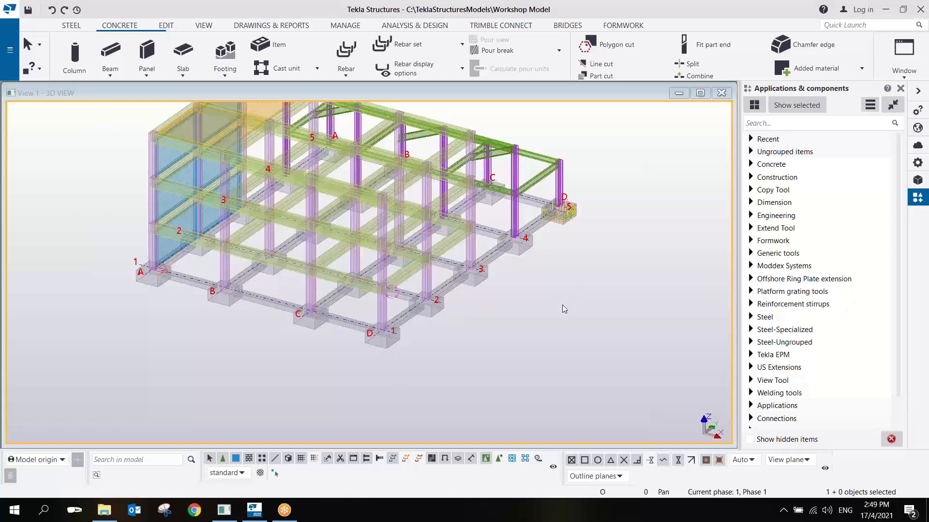
Isolate the upper-level slab between grids A–B and 2–3 by showing only its assembly
scroll(361, 190, "up", 10)
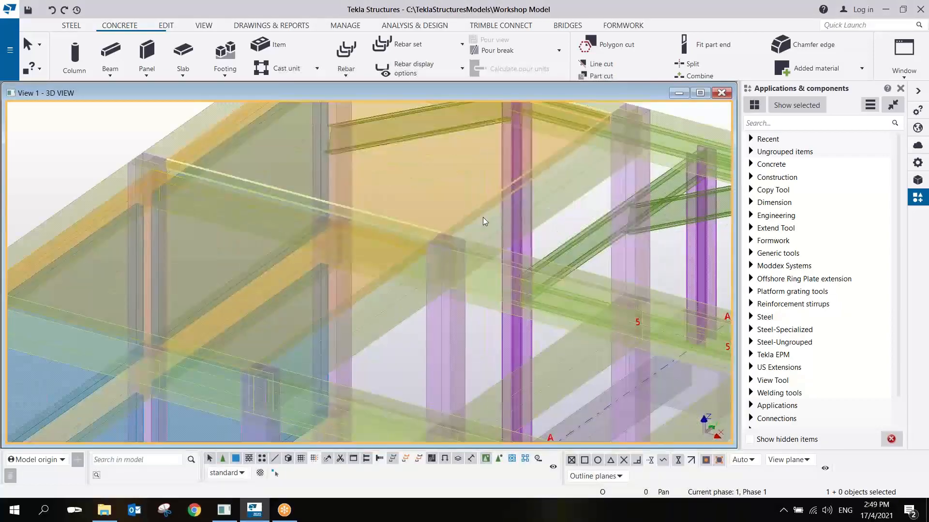
scroll(482, 217, "down", 3)
middle_click_drag(483, 217, 471, 245)
scroll(416, 234, "up", 2)
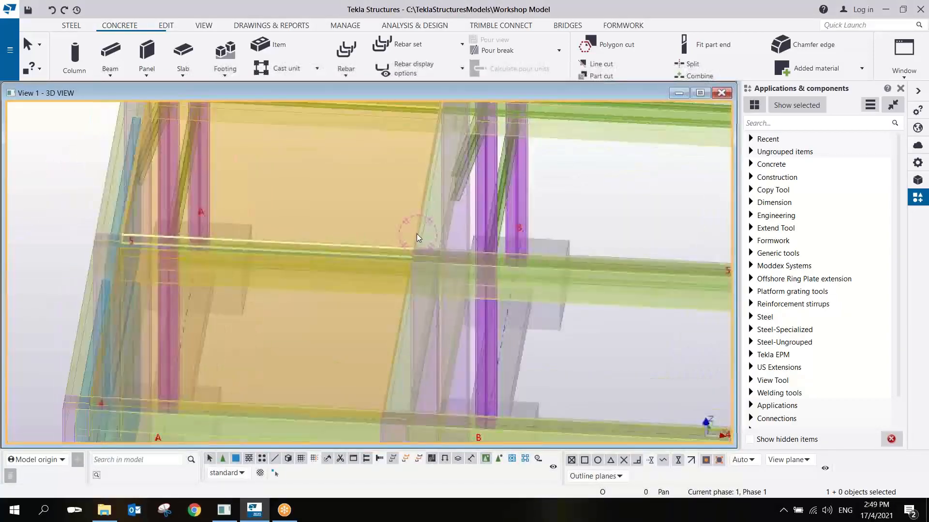
scroll(417, 234, "up", 1)
left_click(413, 236)
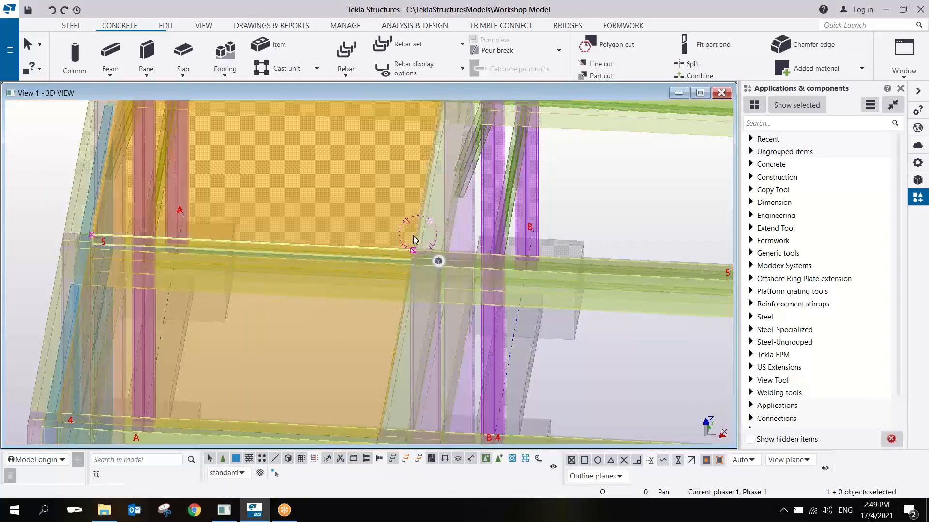
scroll(413, 236, "down", 2)
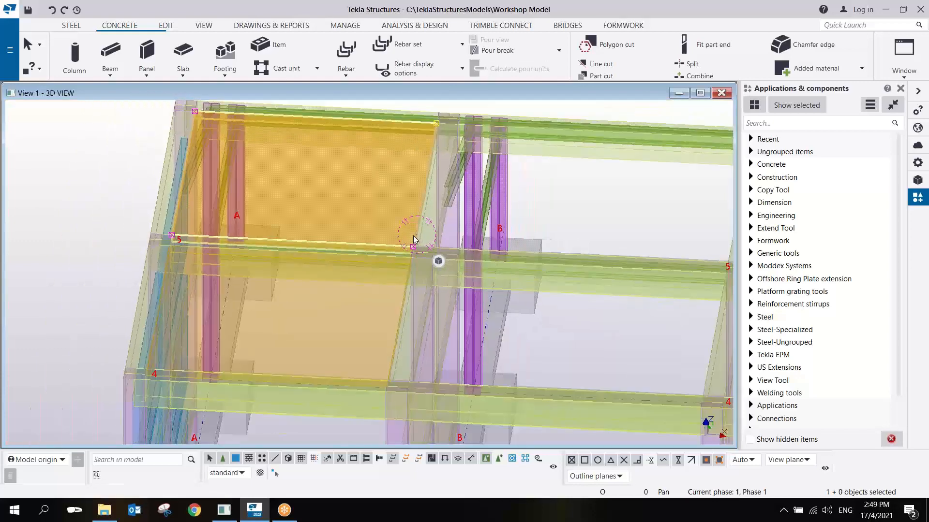
right_click(413, 236)
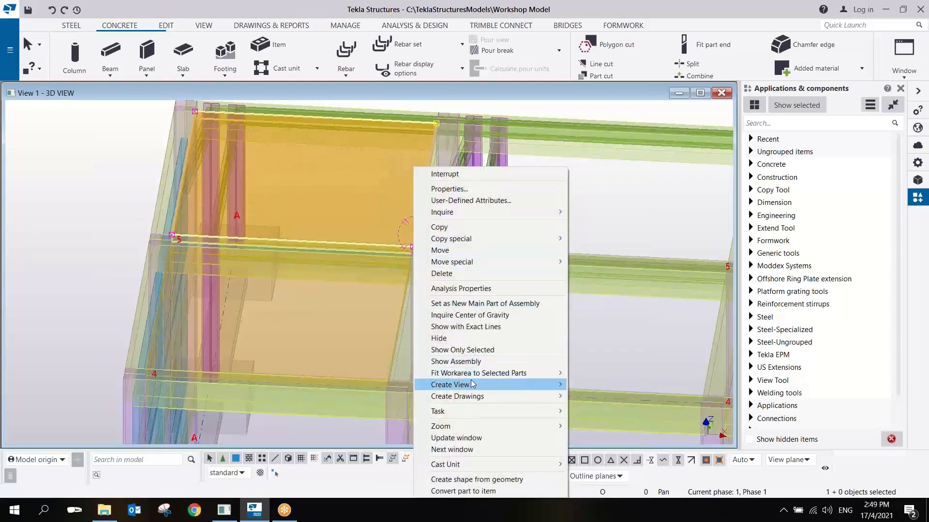
mouse_move(474, 385)
right_click(357, 211)
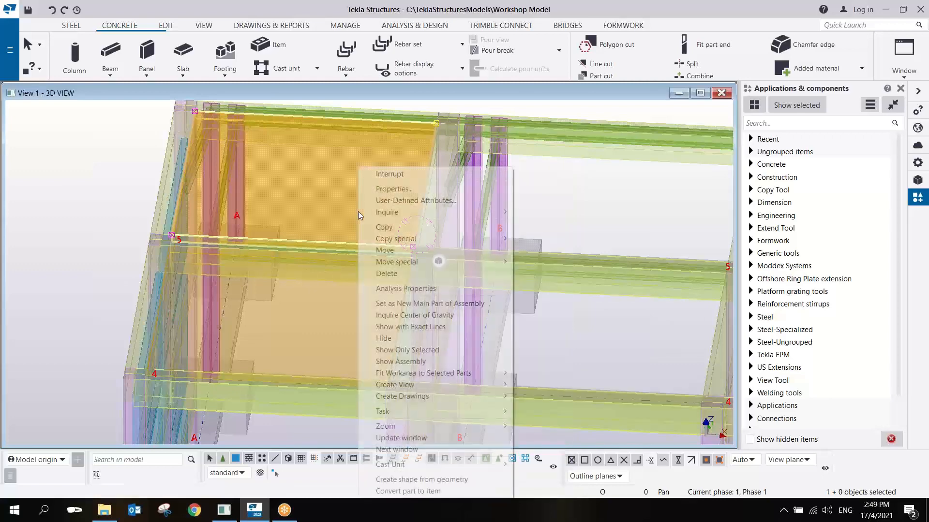
left_click(426, 362)
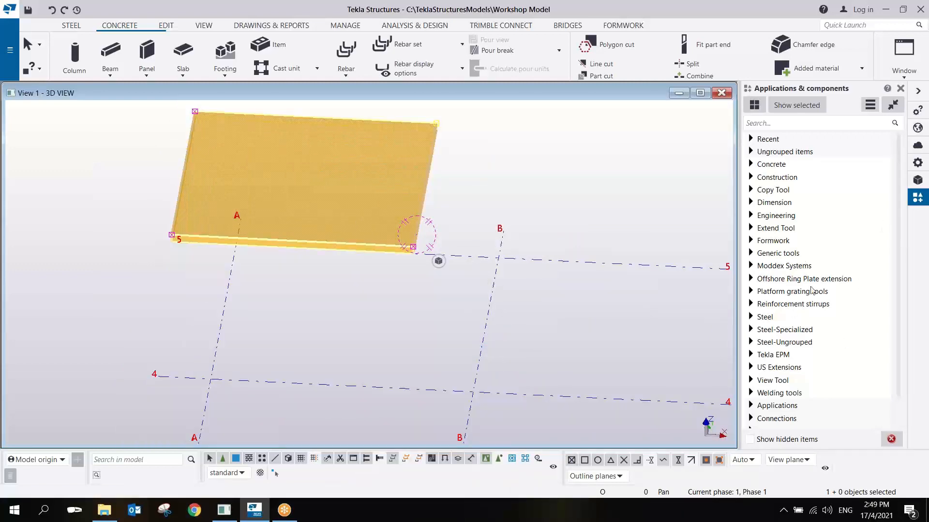
Set the isolated slab's thickness to 250 mm
middle_click_drag(473, 307, 540, 342)
scroll(565, 356, "up", 4)
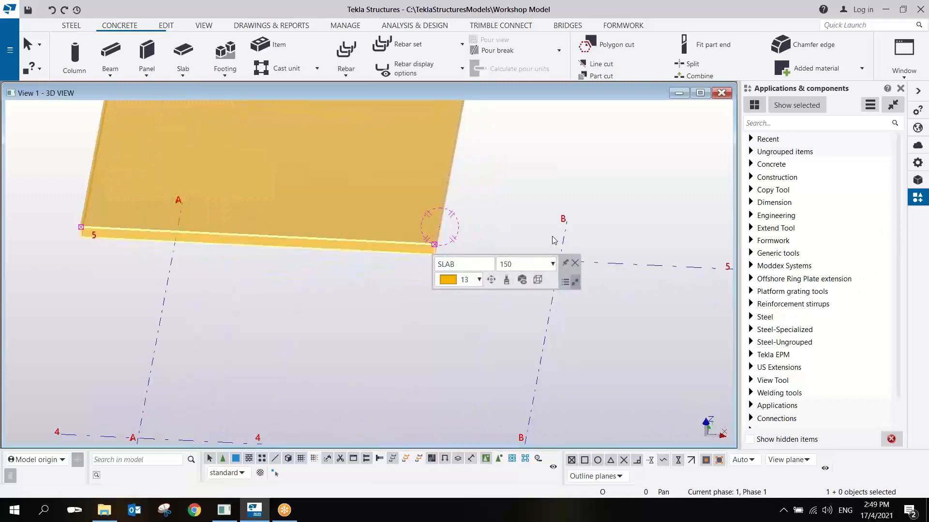
left_click(462, 209)
mouse_move(461, 209)
middle_mouse_down("ctrl")
mouse_move(473, 187)
mouse_move(480, 335)
mouse_move(523, 214)
mouse_move(527, 165)
mouse_move(494, 276)
middle_mouse_up("ctrl")
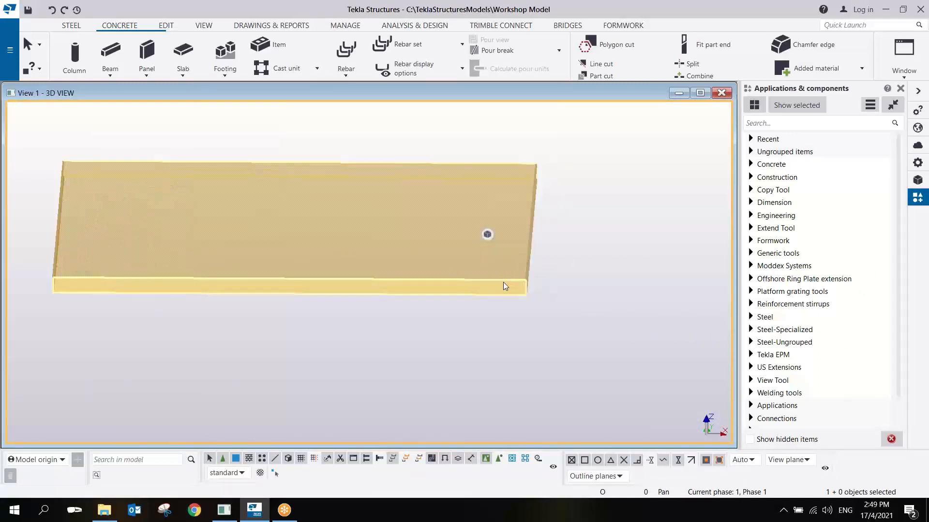
left_click(503, 282)
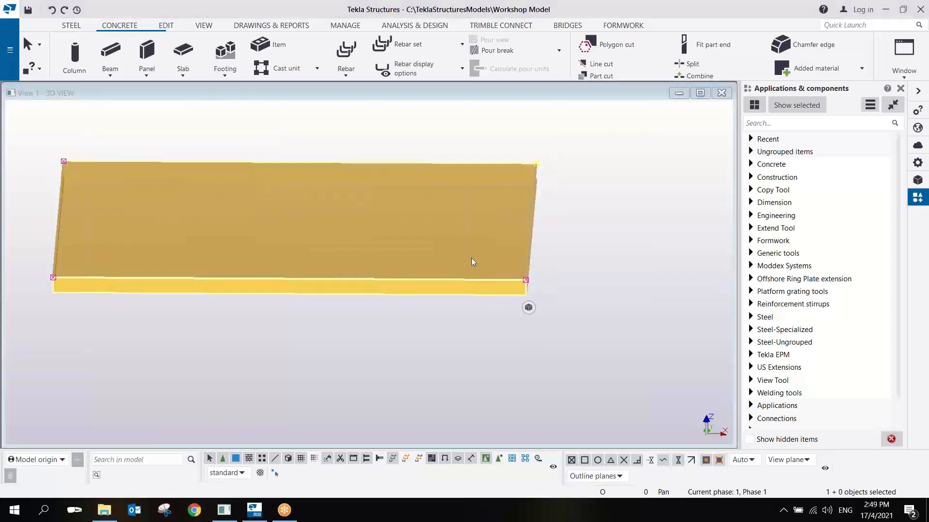
left_click(504, 279)
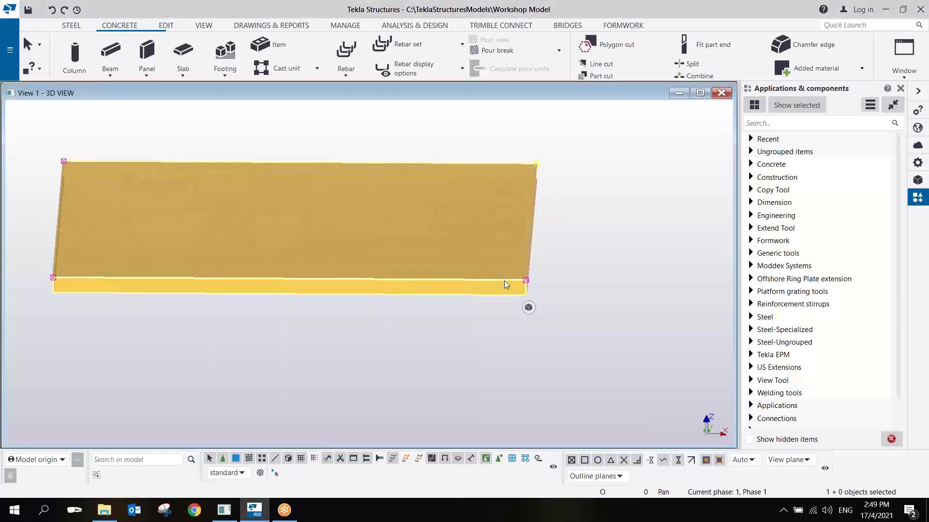
double_click(504, 280)
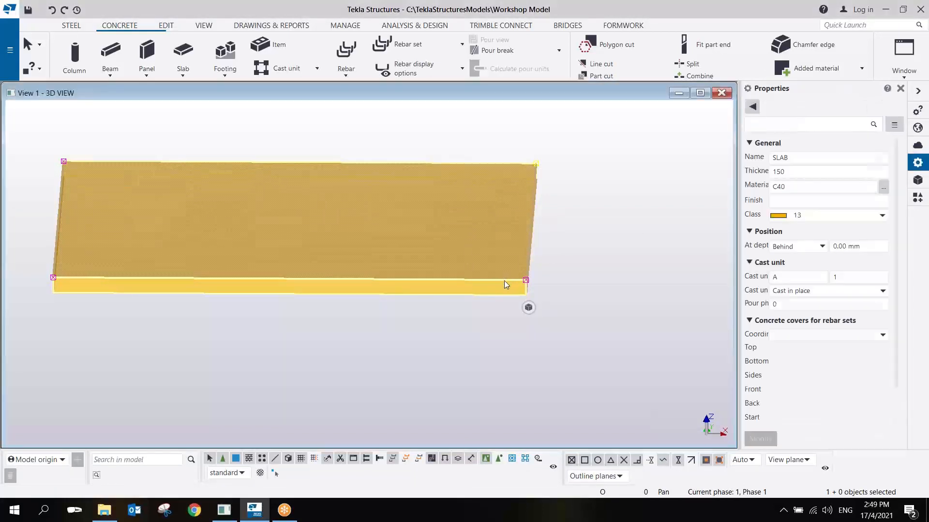
double_click(791, 170)
type("250")
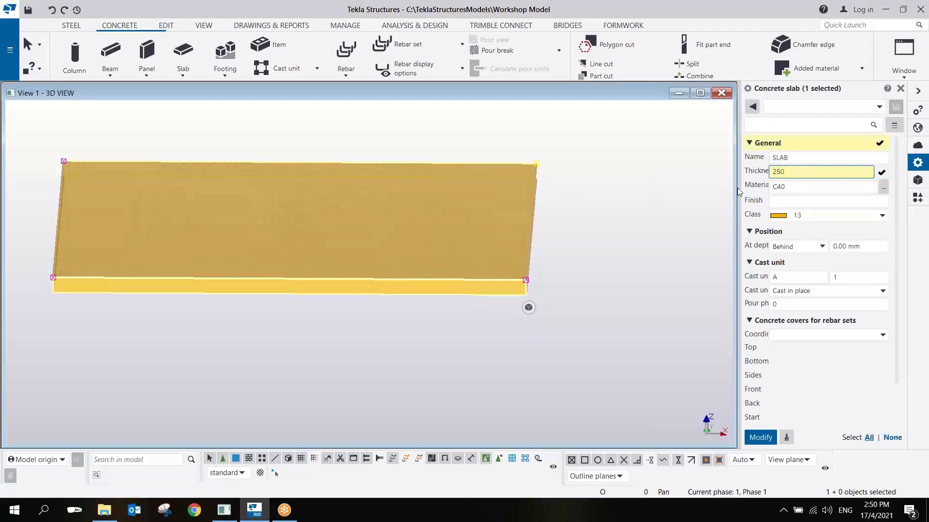
key("Return")
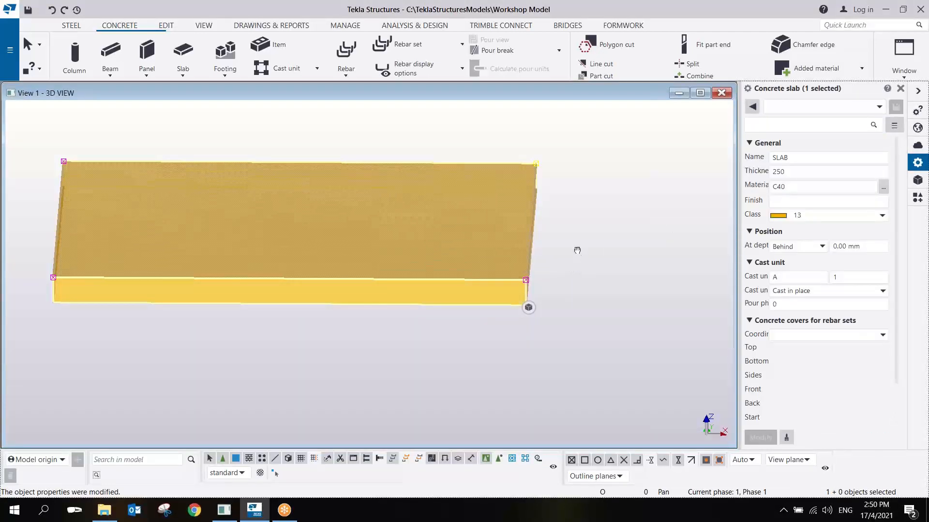
Undo the slab's thickness change
middle_click_drag(577, 250, 624, 265)
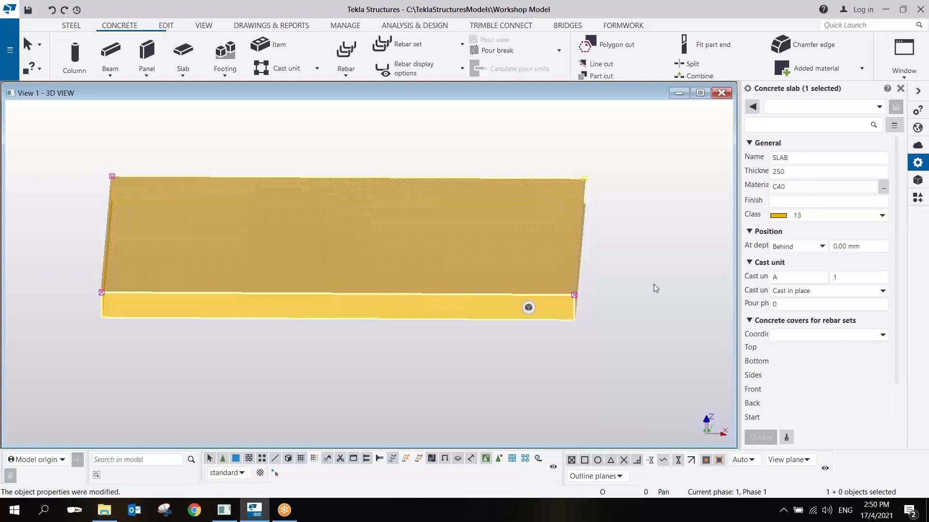
key("ctrl+z")
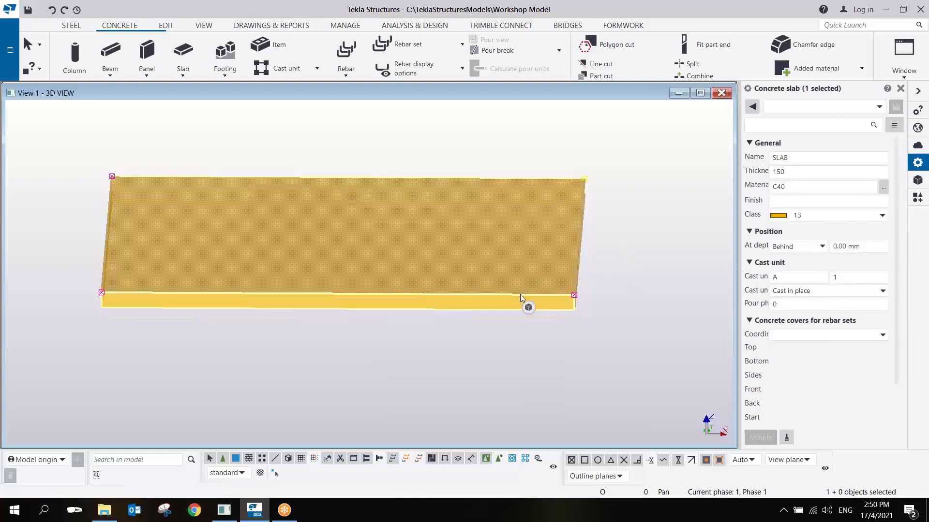
Cut a rectangle of about 1600 by 2700 mm out of the slab's corner with a polygon cut and end the command
key("ctrl+p")
scroll(302, 315, "up", 5)
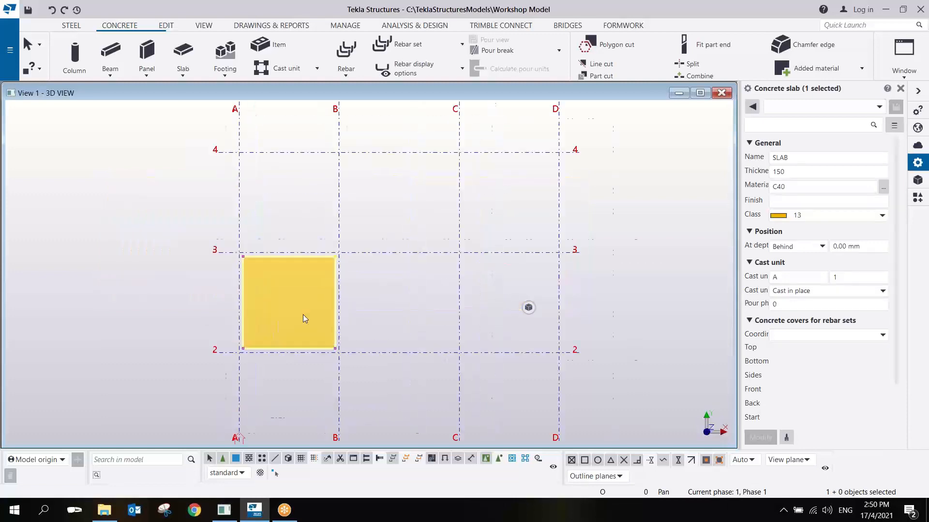
middle_click_drag(182, 146, 292, 129)
middle_click_drag(424, 266, 233, 114, "ctrl")
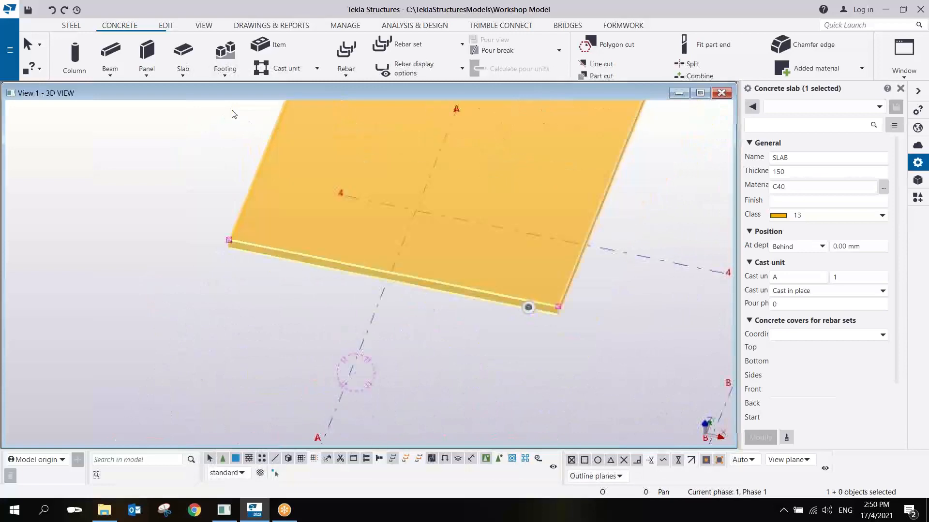
left_click(163, 26)
left_click(66, 45)
scroll(459, 263, "up", 2)
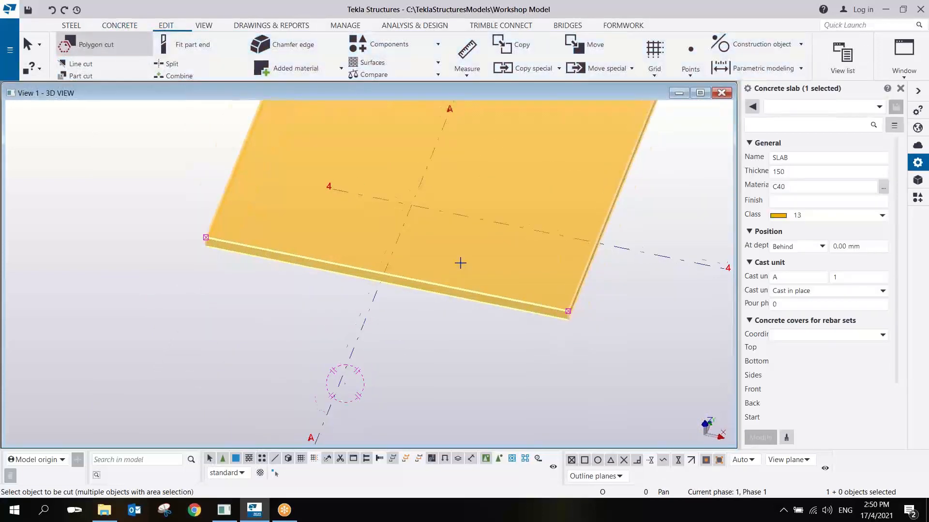
left_click(533, 309)
scroll(587, 322, "up", 2)
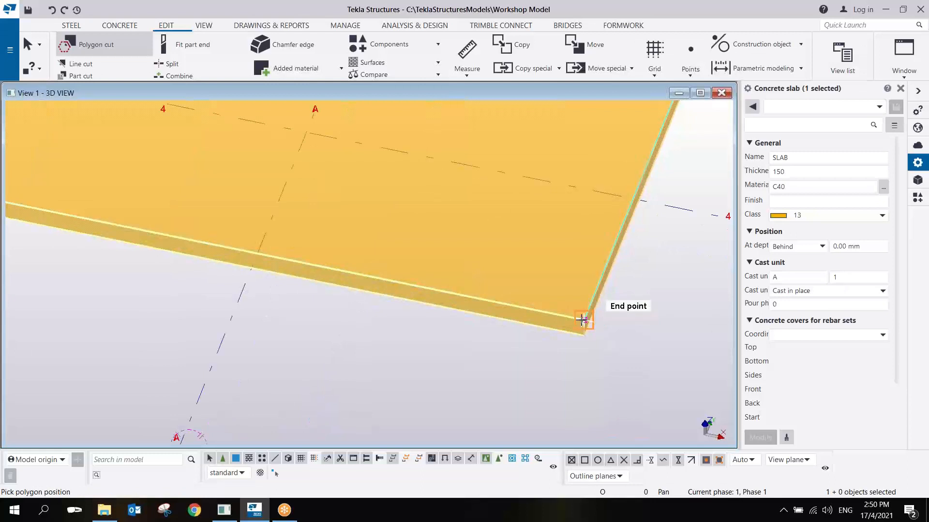
left_click(584, 321)
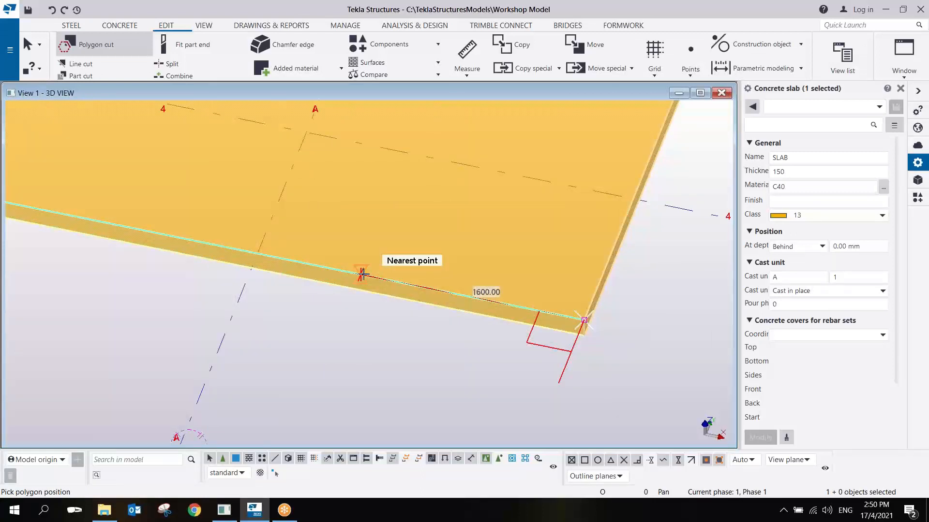
left_click(361, 273)
middle_click_drag(415, 206, 373, 338)
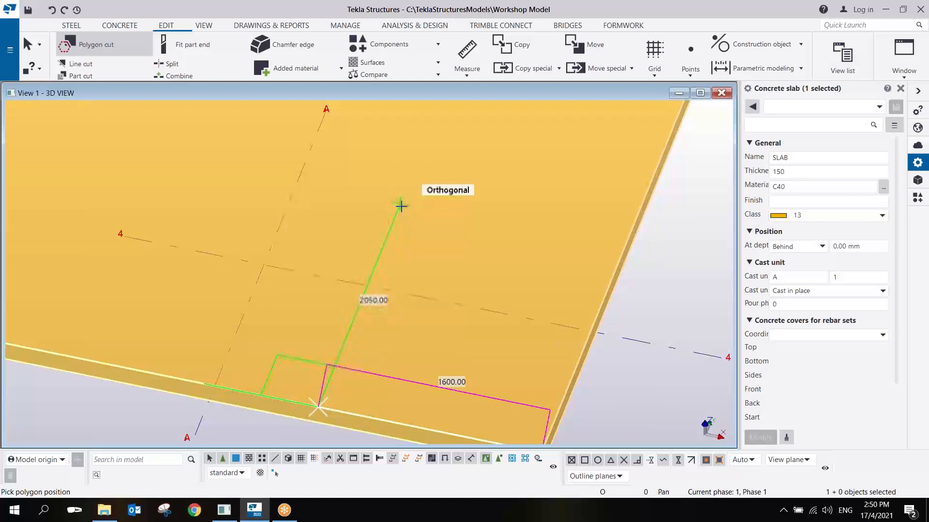
left_click(427, 142)
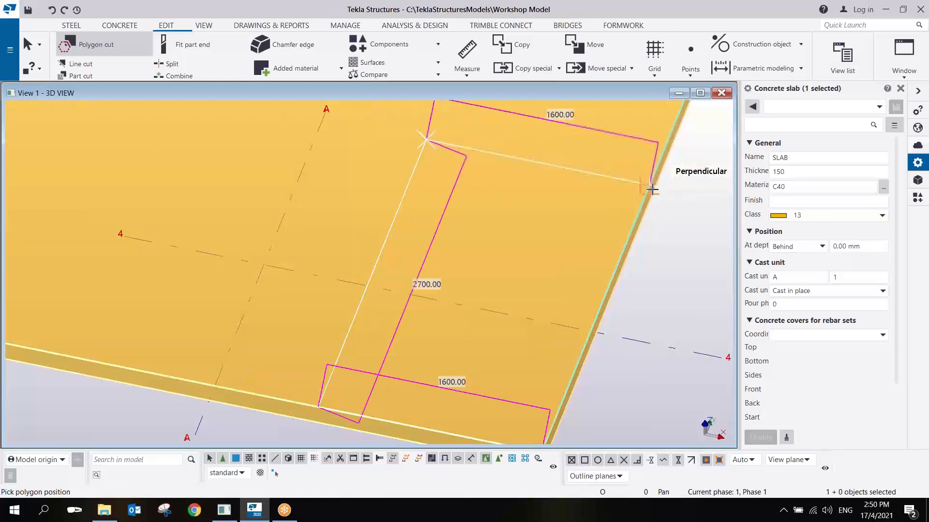
left_click(652, 189)
middle_click(675, 275)
right_click(696, 234)
left_click(726, 239)
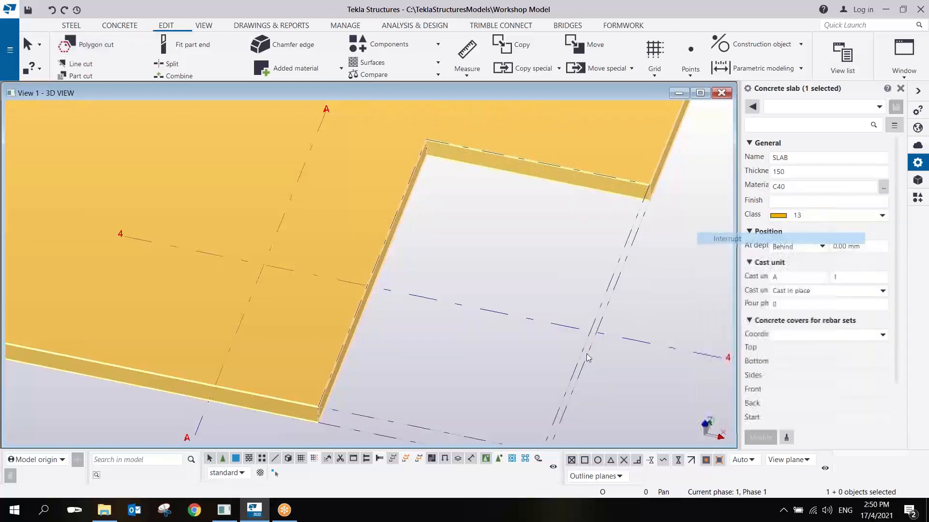
Set the polygon cut's depth position to Behind with a 0 mm offset and apply it
middle_click_drag(535, 397, 555, 307)
scroll(368, 372, "up", 2)
middle_click_drag(311, 335, 399, 360, "ctrl")
scroll(407, 230, "down", 2)
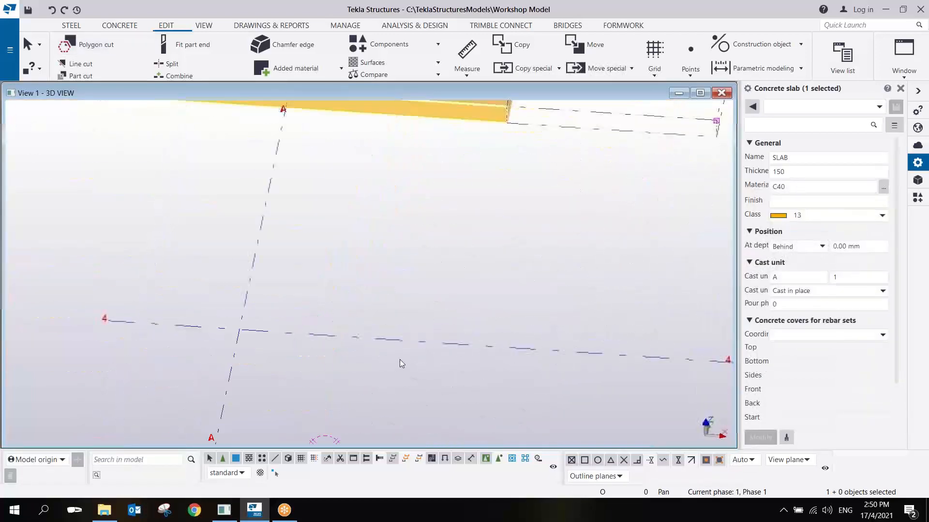
scroll(400, 359, "down", 2)
middle_click_drag(472, 262, 374, 331)
scroll(381, 405, "up", 2)
scroll(388, 343, "up", 2)
left_click(365, 342)
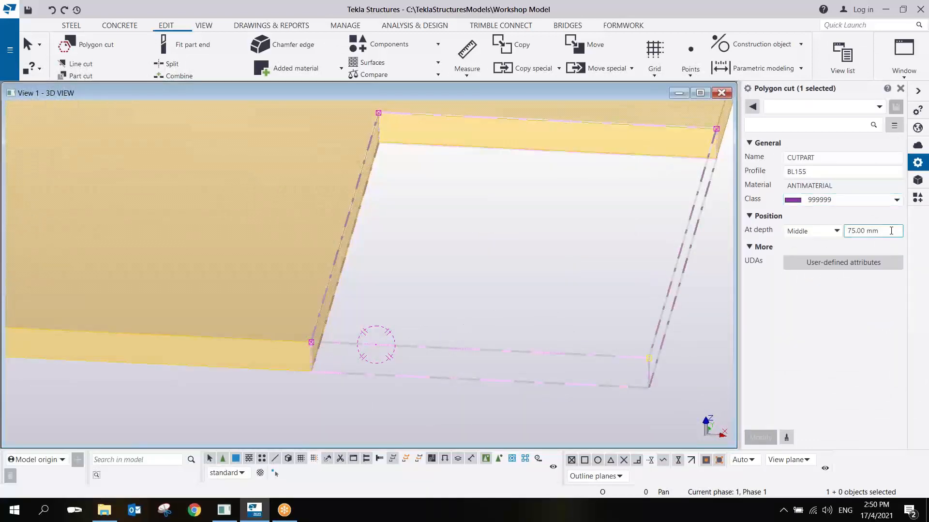
double_click(891, 231)
type("0")
left_click(823, 233)
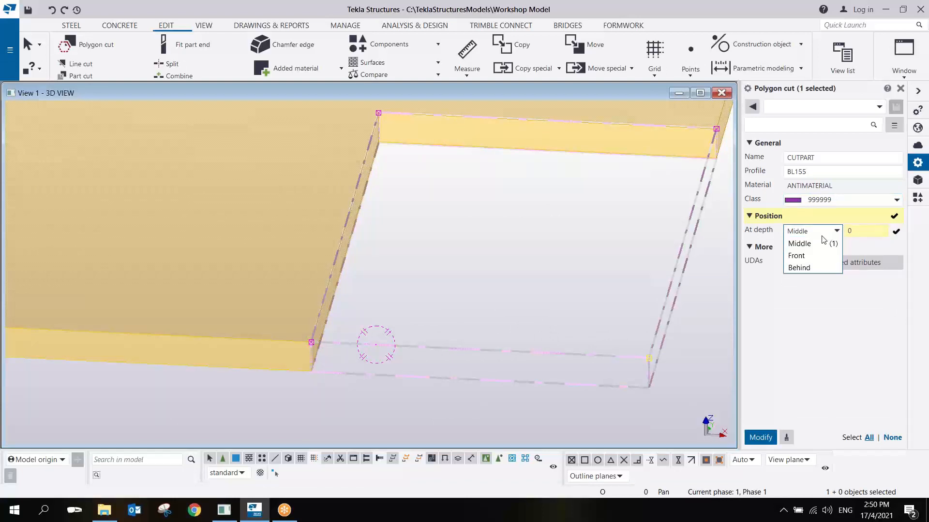
left_click(804, 267)
left_click(769, 437)
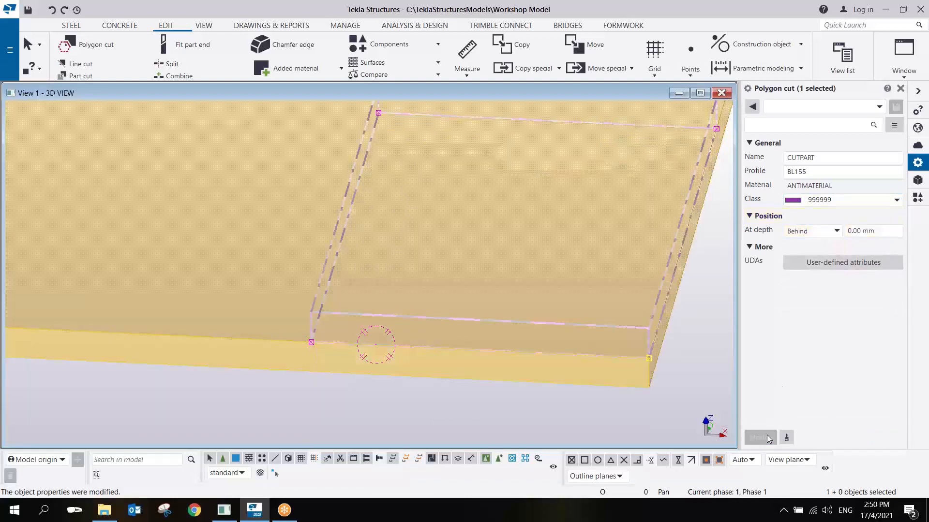
Change the polygon cut's depth position to Front and apply it
left_click(806, 234)
left_click(803, 256)
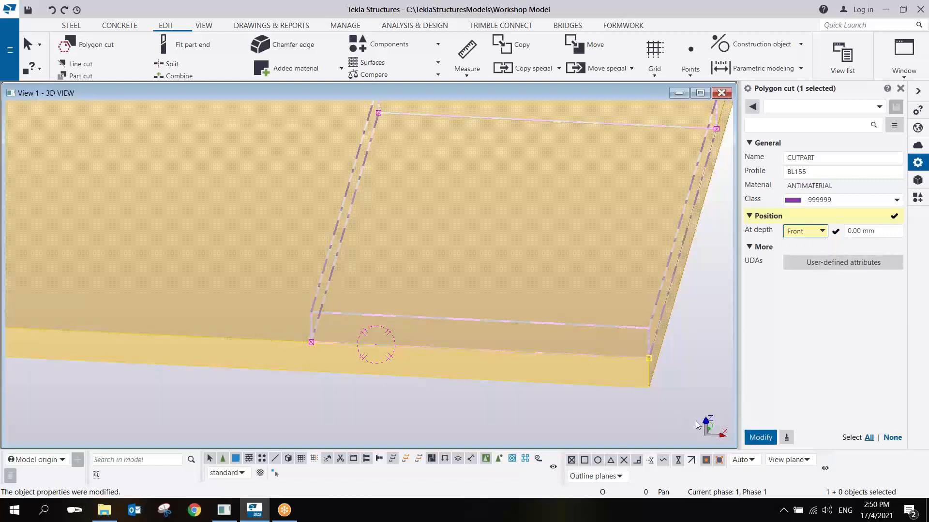
left_click(762, 438)
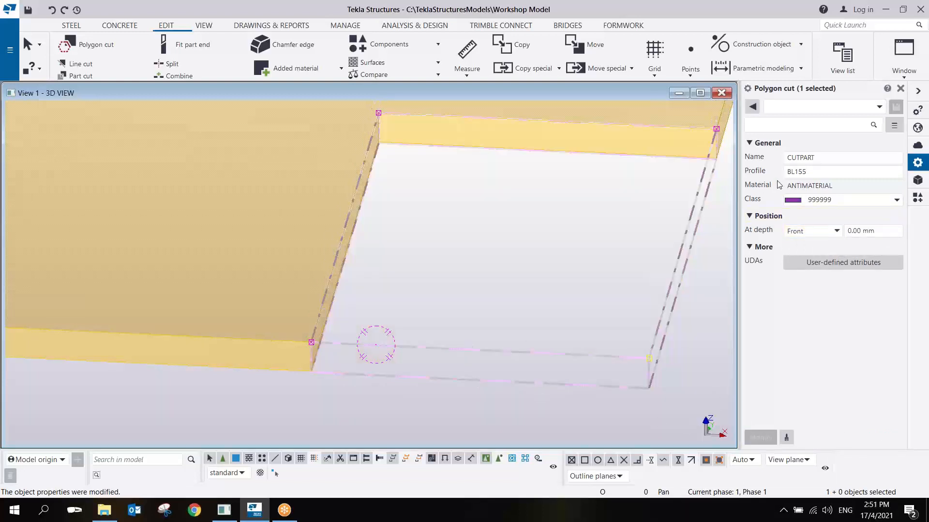
Set the polygon cut's profile to BL50 to make the corner recess 50 mm deep
left_click(798, 172)
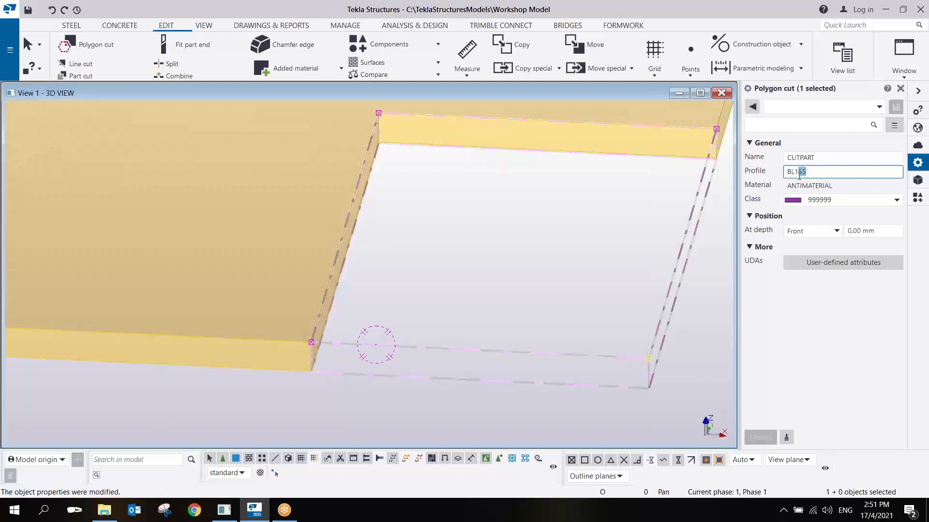
left_click_drag(796, 171, 836, 183)
type("50")
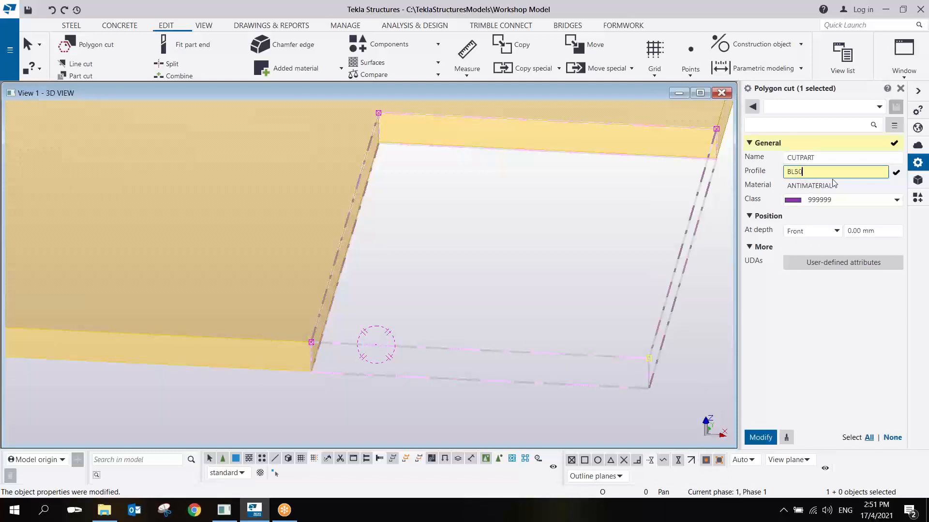
left_click(760, 437)
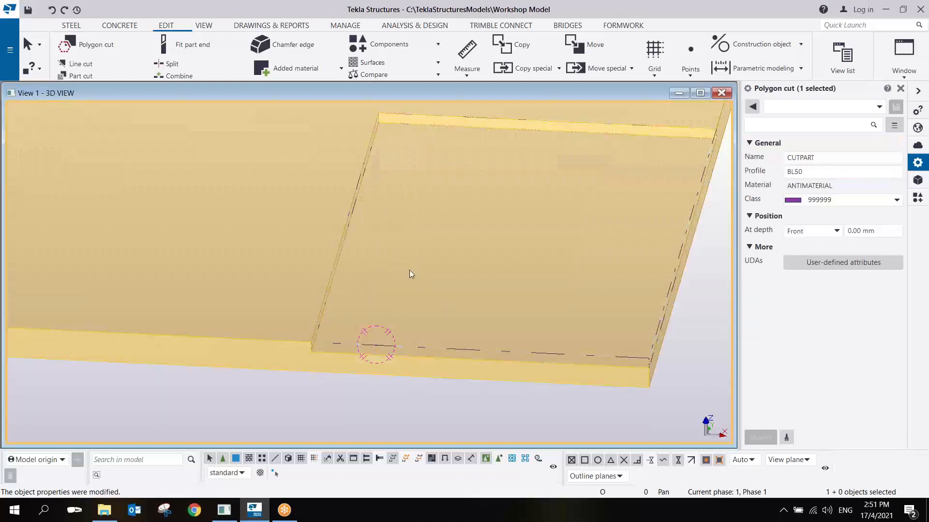
Examine the recessed corner of the slab from several angles, including a close look at the step along its front edge
left_click(654, 341)
scroll(537, 325, "up", 3)
middle_click_drag(470, 301, 475, 305, "ctrl")
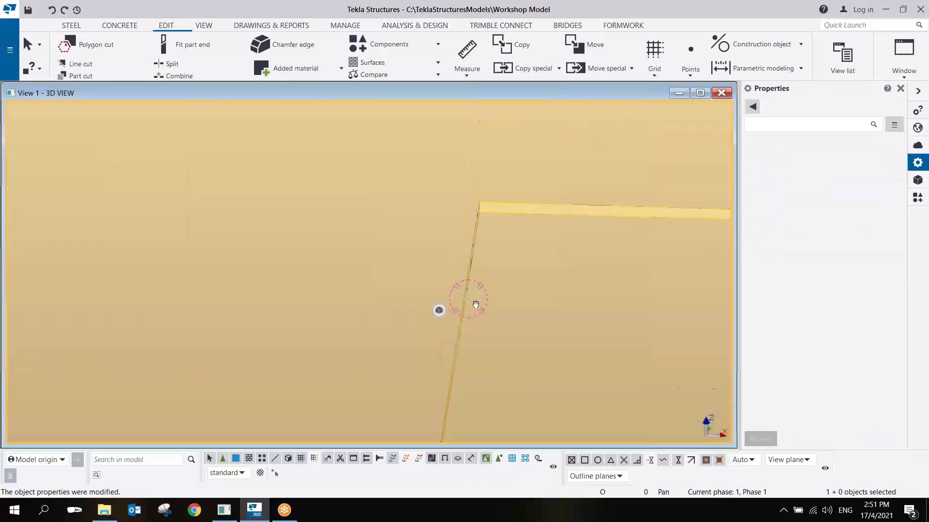
scroll(475, 304, "down", 4)
middle_click_drag(554, 291, 475, 204)
scroll(492, 269, "up", 2)
middle_click_drag(487, 258, 485, 254, "ctrl")
middle_click_drag(409, 181, 563, 316)
scroll(457, 238, "up", 2)
middle_click_drag(456, 236, 541, 244)
scroll(514, 274, "down", 3)
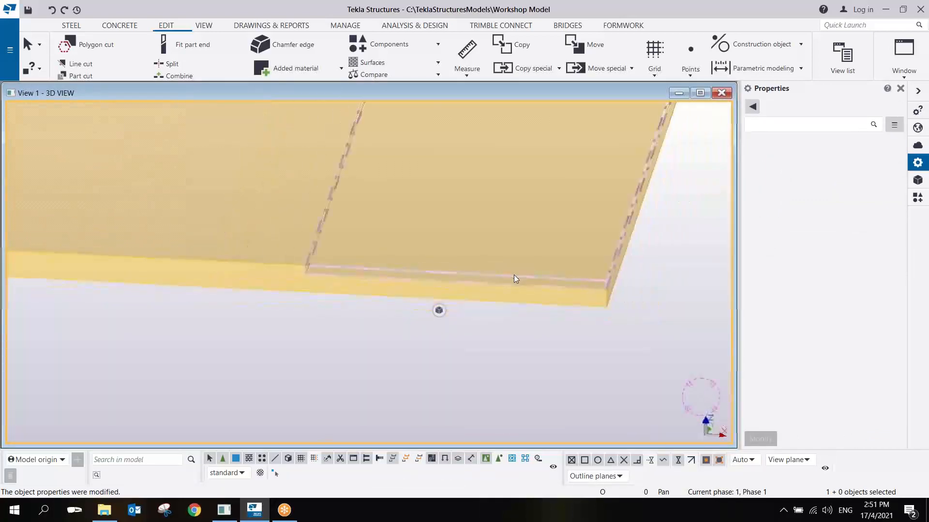
scroll(527, 289, "up", 1)
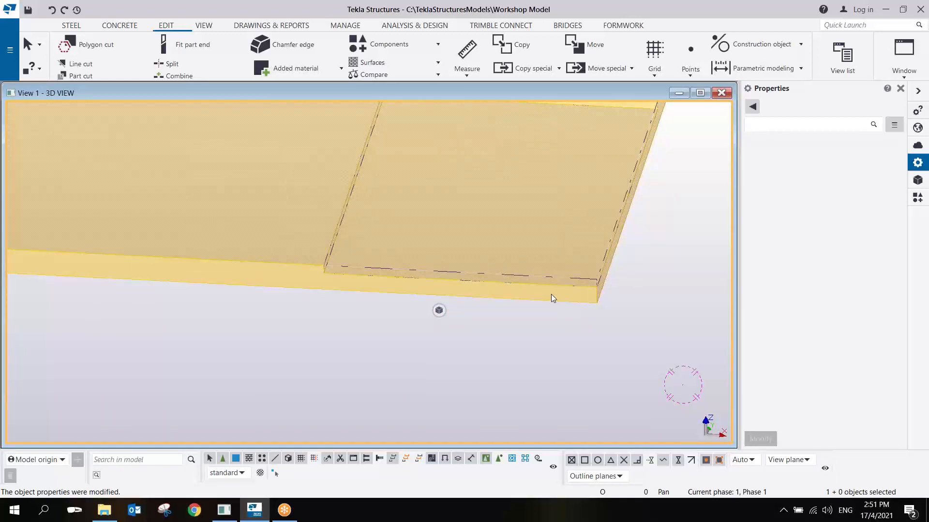
scroll(591, 305, "up", 2)
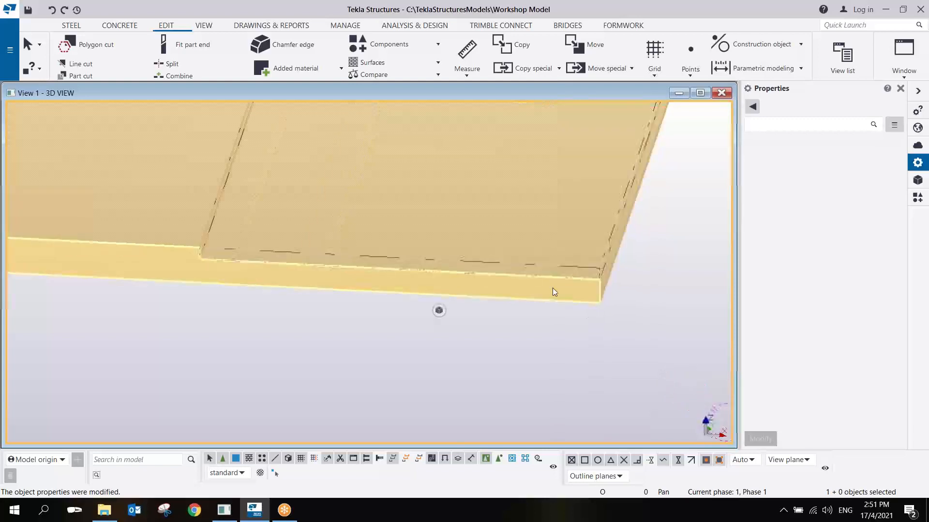
middle_click_drag(514, 280, 579, 306)
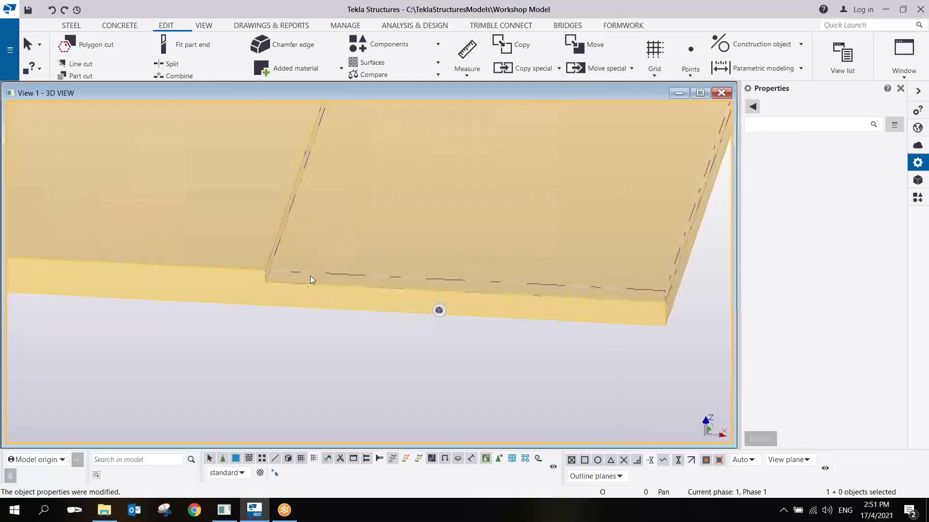
middle_click_drag(252, 316, 263, 294, "ctrl")
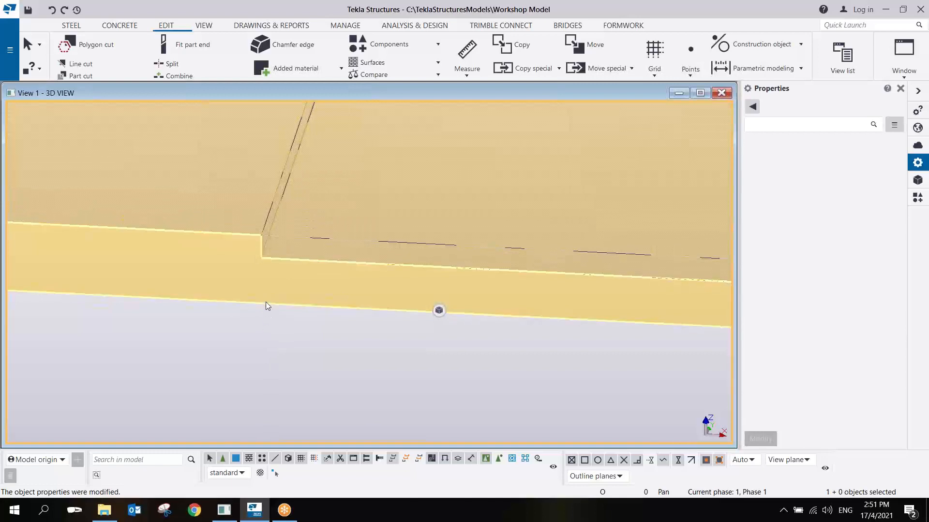
middle_click_drag(265, 299, 321, 286, "ctrl")
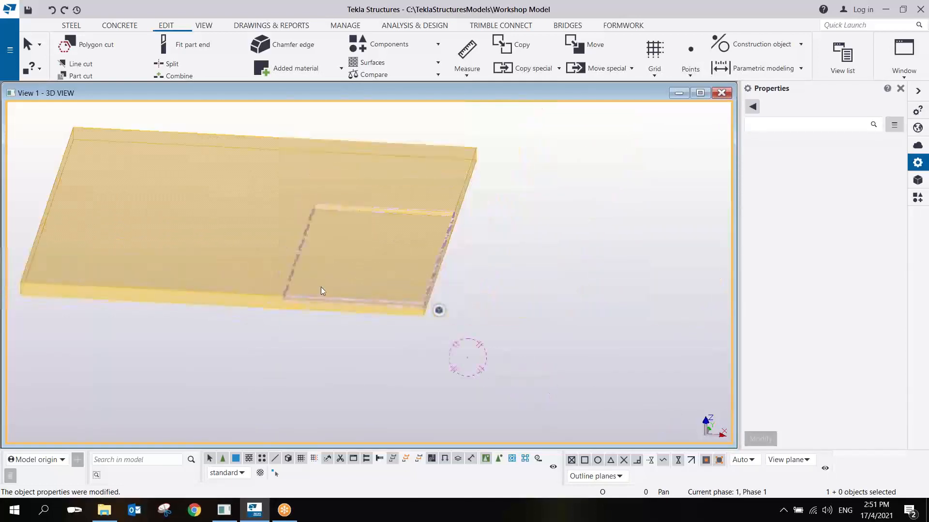
Start a concrete slab under the recessed corner, laying its first edge 1600 mm along the main slab's bottom front edge
left_click(124, 30)
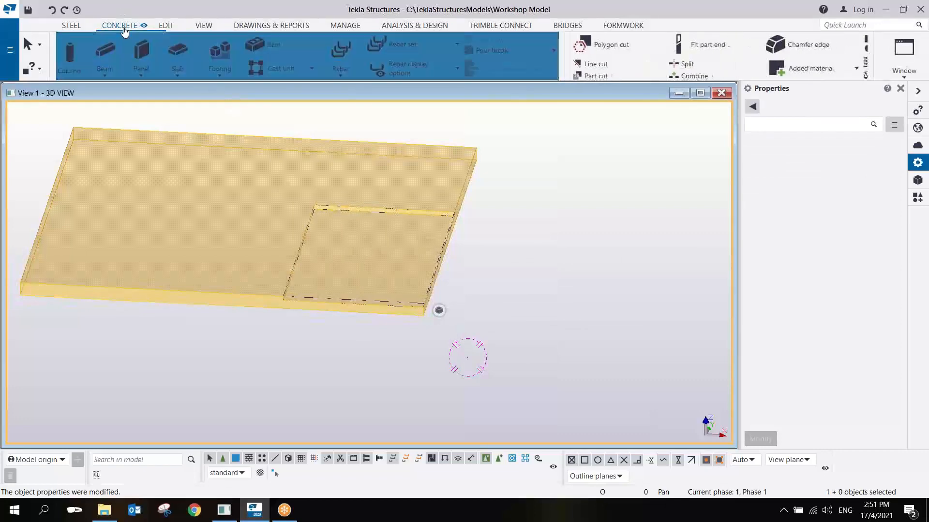
left_click(186, 54)
scroll(296, 307, "up", 5)
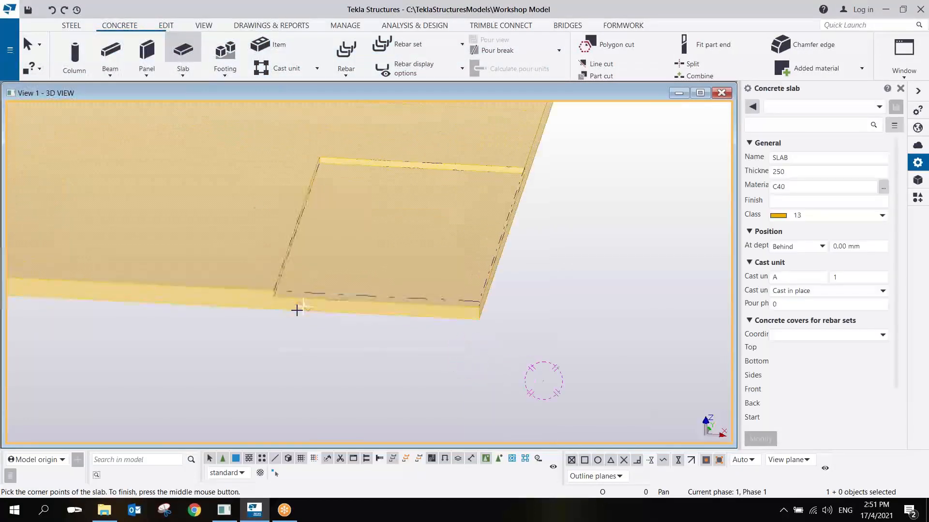
scroll(311, 321, "down", 1)
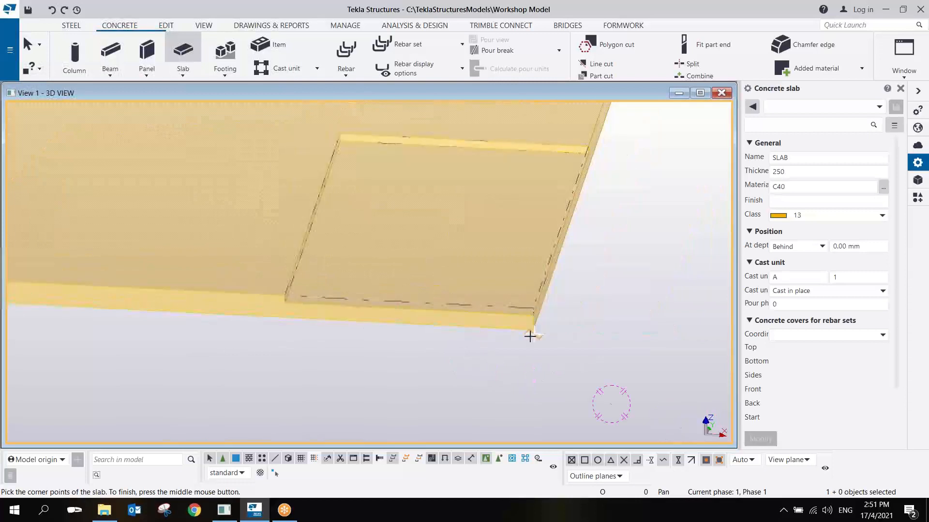
left_click(532, 329)
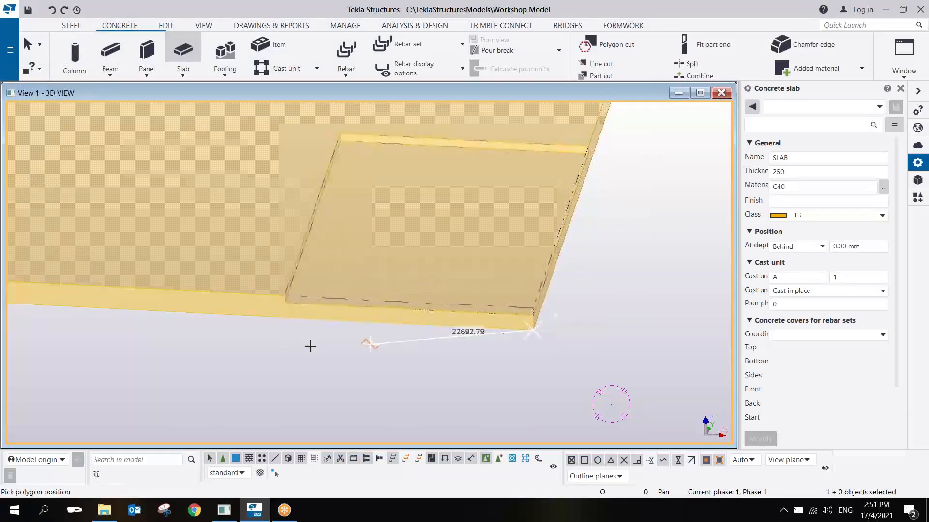
left_click(285, 315)
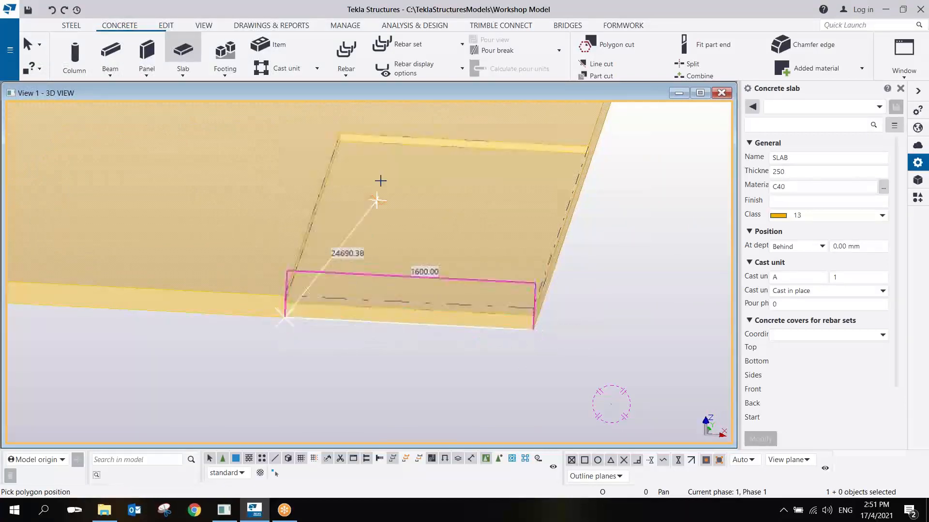
Complete the new slab's outline beneath the recess with a 2800 mm side and a 1600 mm far edge, and end the command
left_click(343, 150)
scroll(358, 147, "down", 5)
scroll(391, 193, "up", 5)
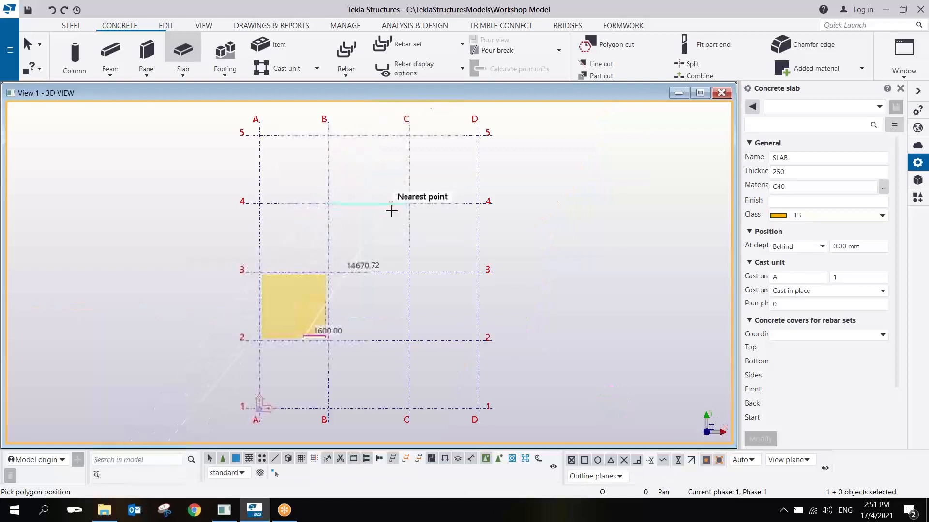
scroll(314, 348, "up", 4)
scroll(267, 250, "up", 2)
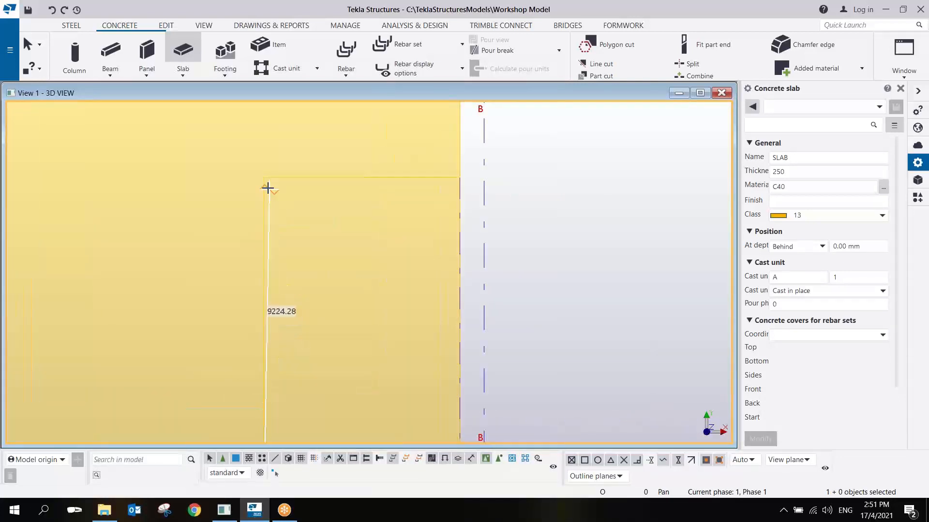
middle_click_drag(309, 220, 394, 369, "ctrl")
scroll(313, 315, "down", 2)
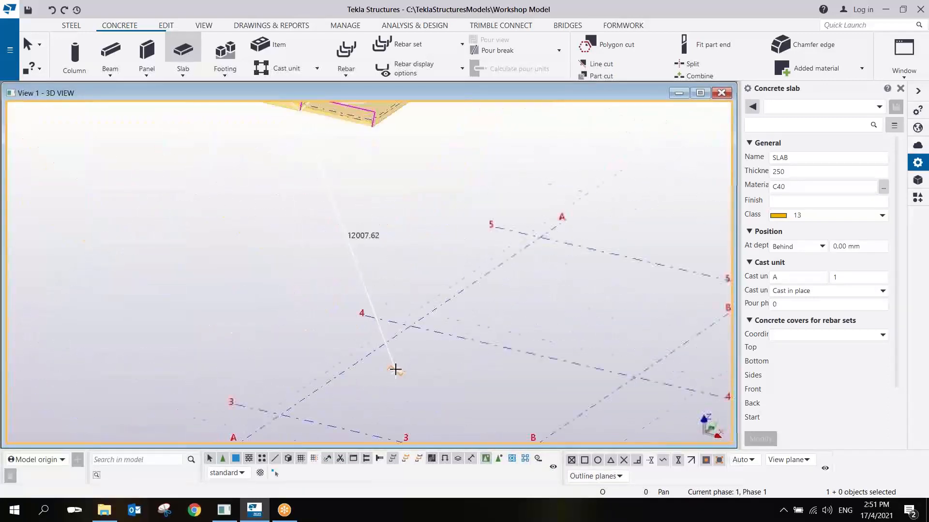
scroll(394, 369, "down", 2)
middle_click_drag(369, 224, 388, 390)
scroll(388, 391, "up", 5)
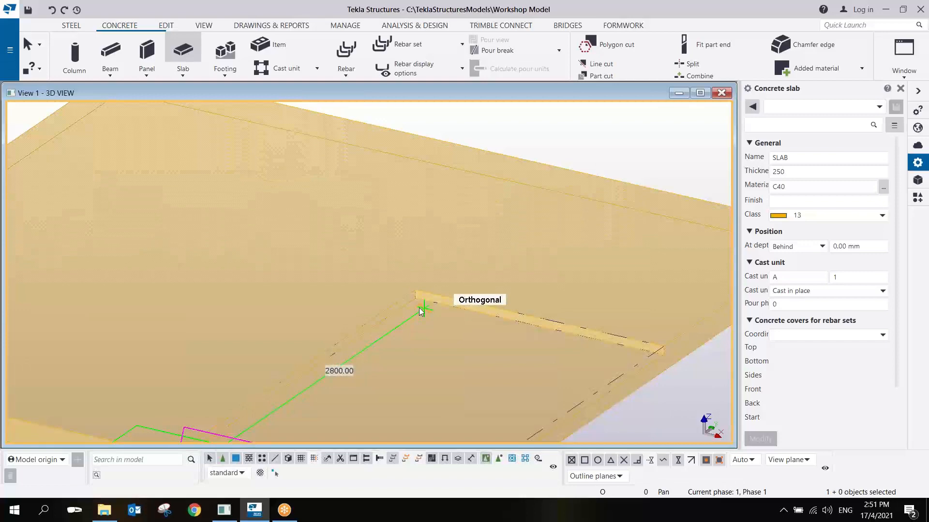
left_click(420, 310)
scroll(570, 339, "down", 2)
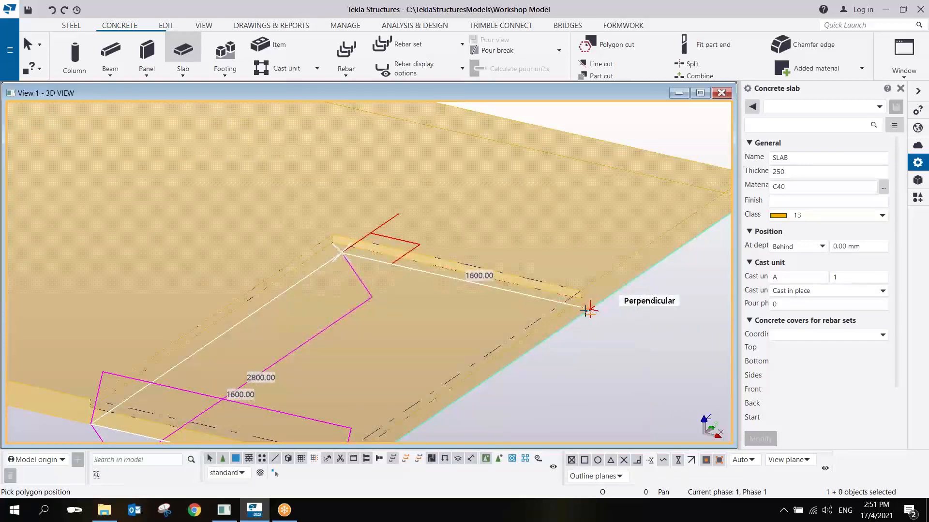
left_click(588, 310)
middle_click(556, 368)
right_click(615, 282)
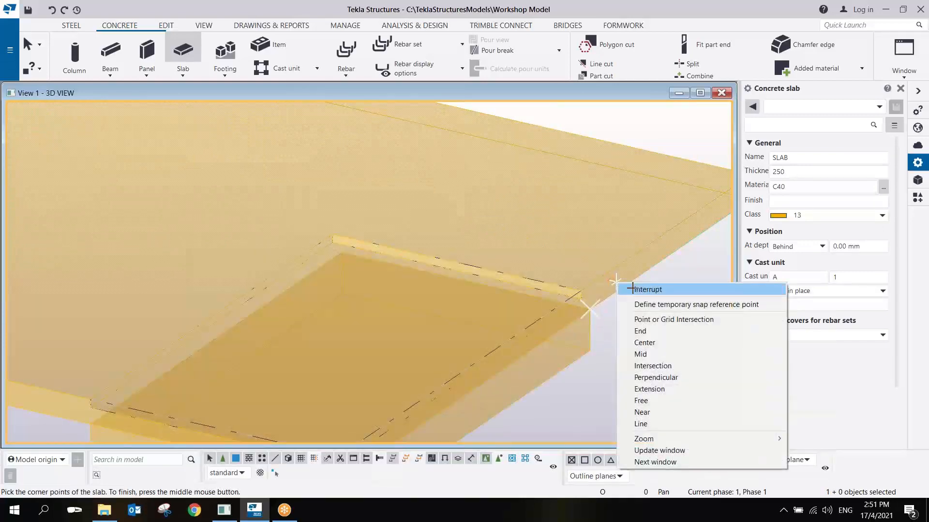
left_click(633, 289)
Set the thickness of the new slab under the recess to 50 mm and apply it
middle_click_drag(590, 339, 619, 257)
scroll(620, 259, "down", 2)
left_click(609, 271)
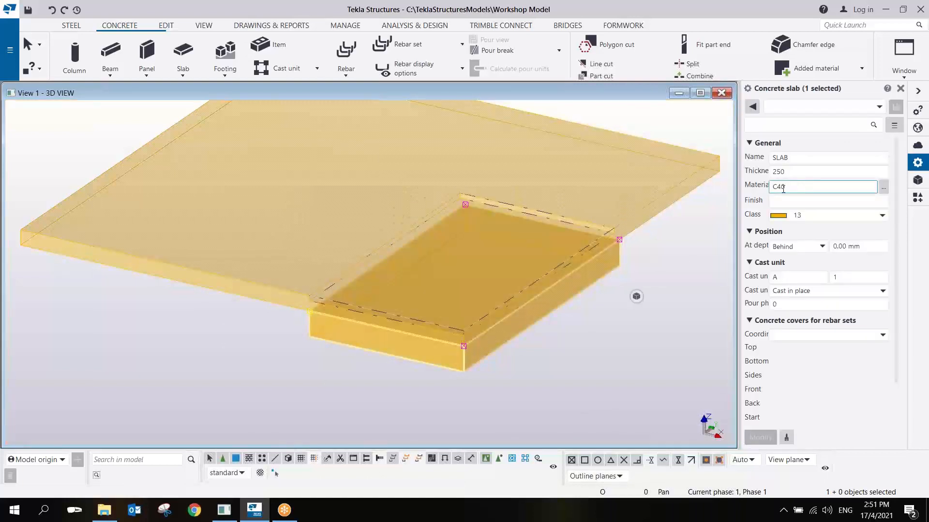
left_click(787, 172)
type("50")
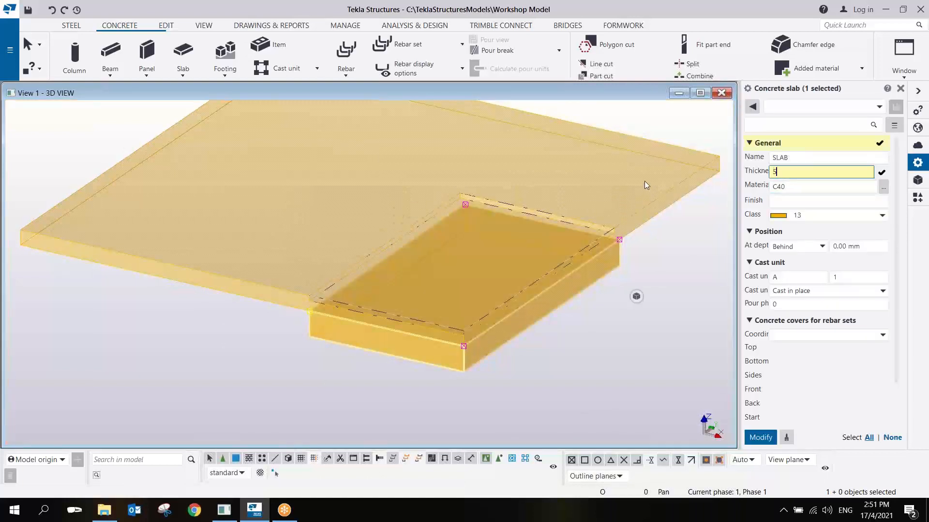
left_click(760, 438)
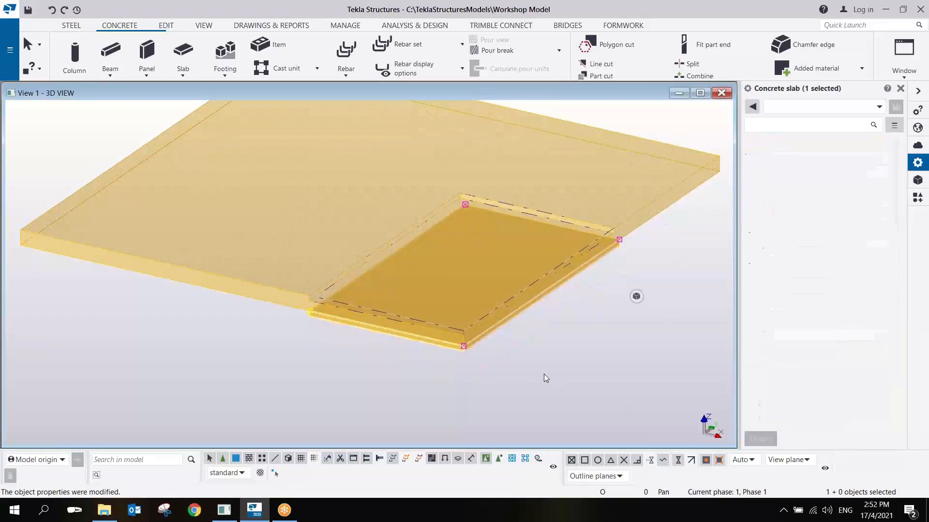
Add the thin slab under the recess to the large slab's cast unit and end the command
scroll(410, 364, "up", 3)
left_click(411, 365)
scroll(264, 299, "up", 3)
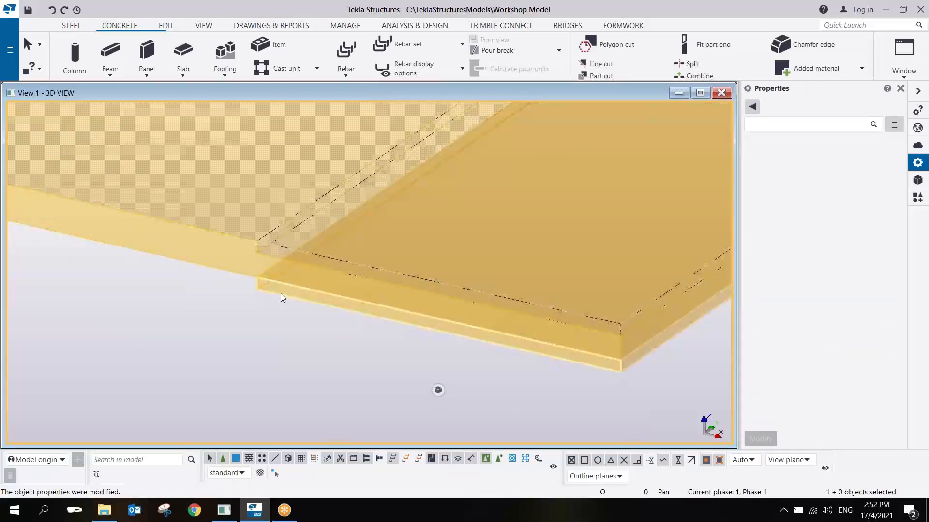
right_click(280, 296)
mouse_move(349, 469)
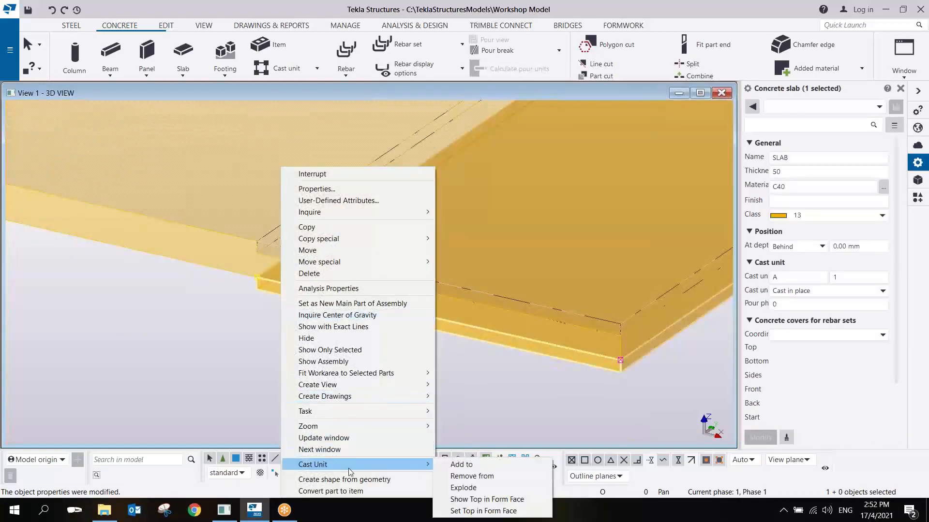
left_click(455, 464)
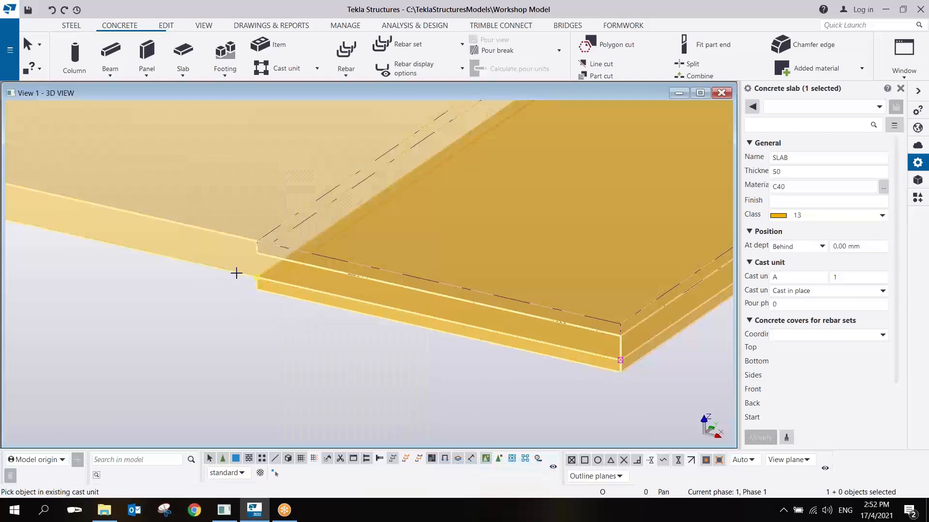
scroll(236, 273, "down", 3)
right_click(274, 303)
left_click(286, 310)
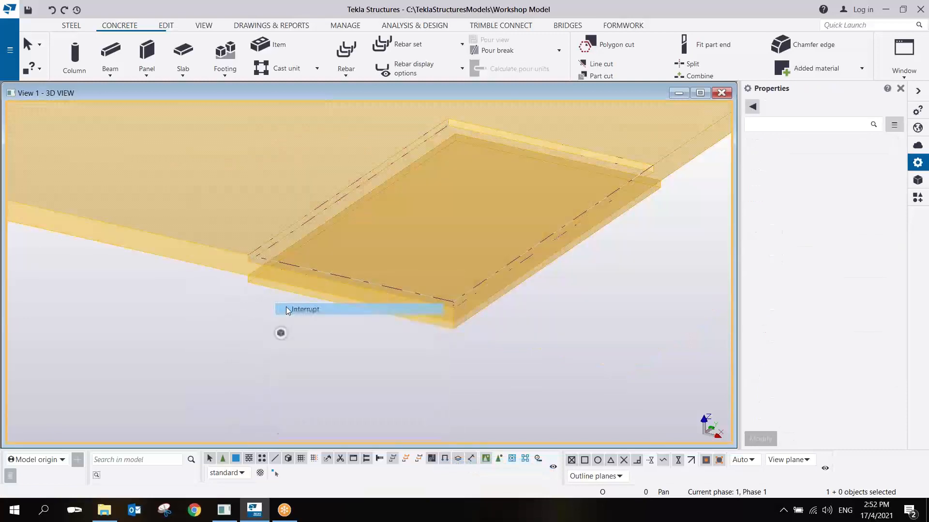
Inspect the combined slabs and compare the position and cast unit properties of the large slab and the thin one
scroll(286, 309, "down", 5)
mouse_move(421, 328)
middle_mouse_down("ctrl")
mouse_move(497, 311)
mouse_move(429, 328)
middle_mouse_up("ctrl")
middle_click_drag(663, 298, 567, 307)
scroll(567, 306, "down", 1)
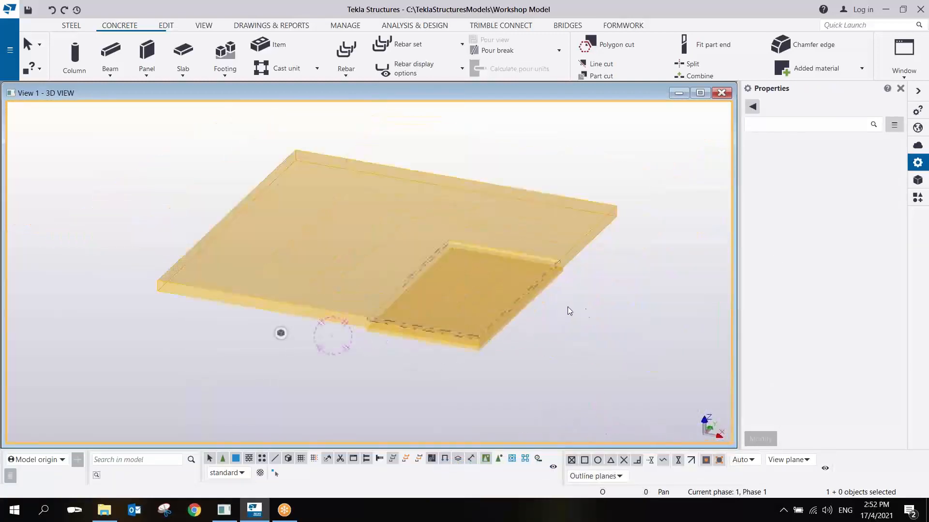
scroll(570, 319, "up", 2)
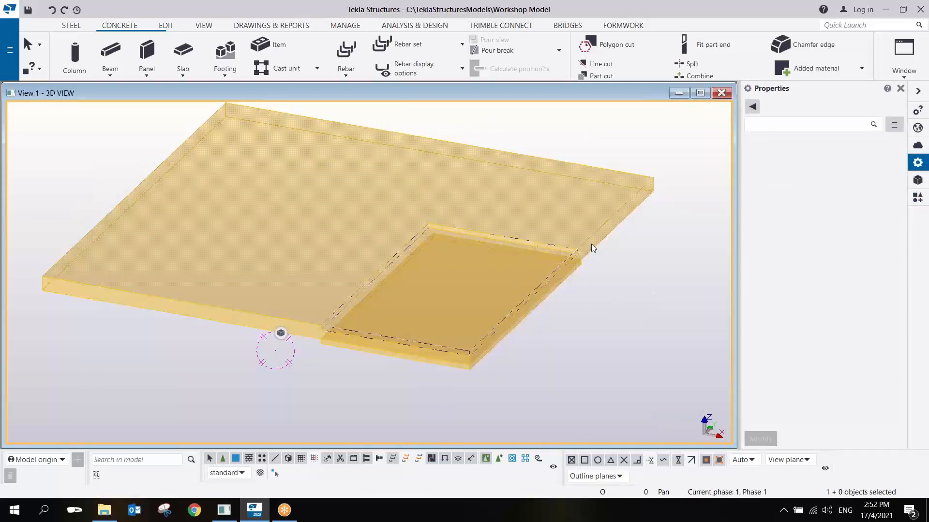
left_click(601, 226)
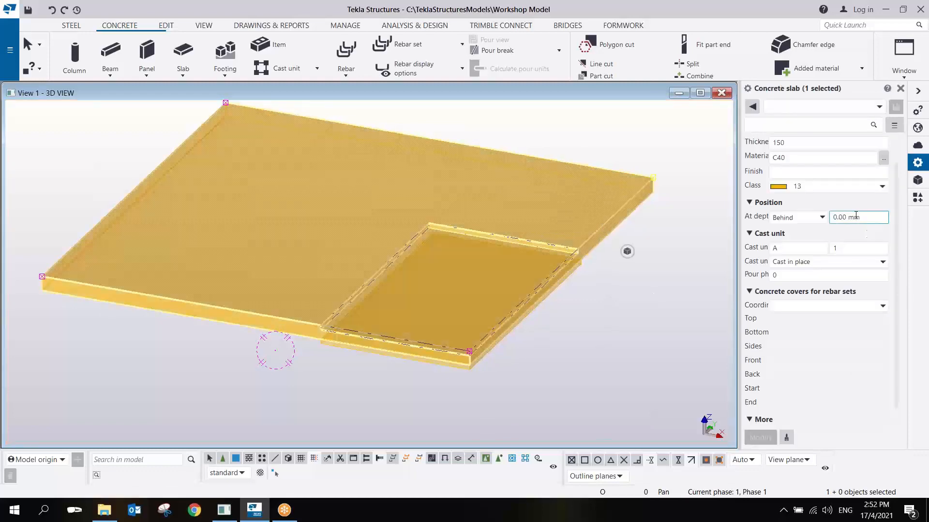
scroll(557, 287, "up", 4)
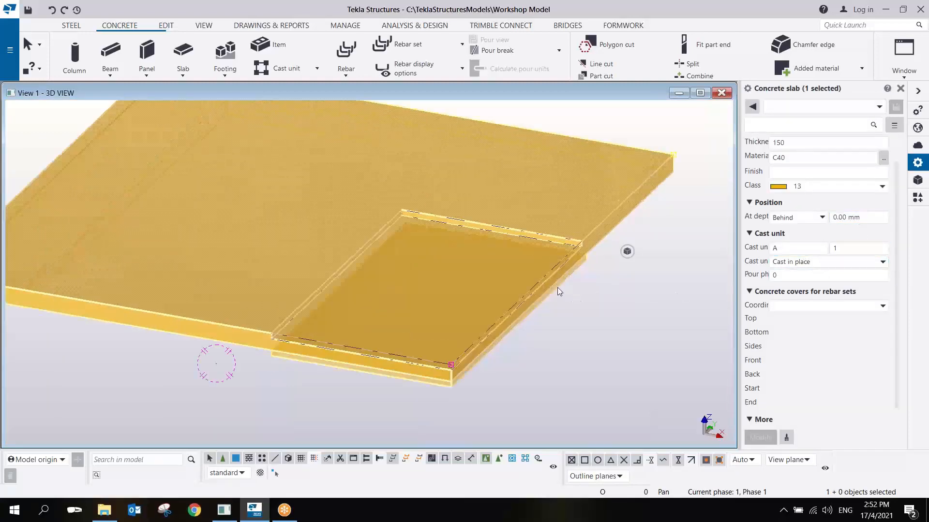
left_click(558, 290)
scroll(557, 286, "down", 5)
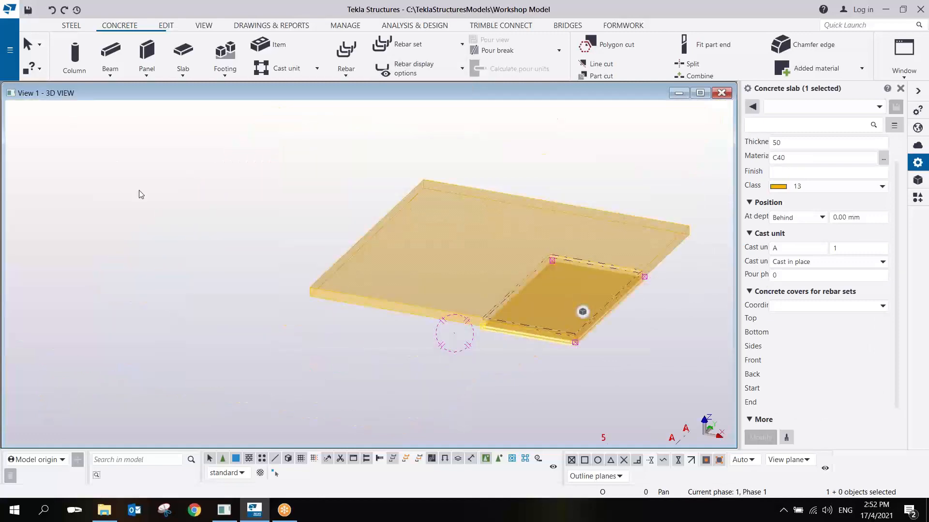
Search all advanced option categories for POUR, set XS_ENABLE_POUR_MANAGEMENT to TRUE and apply it
key("ctrl+e")
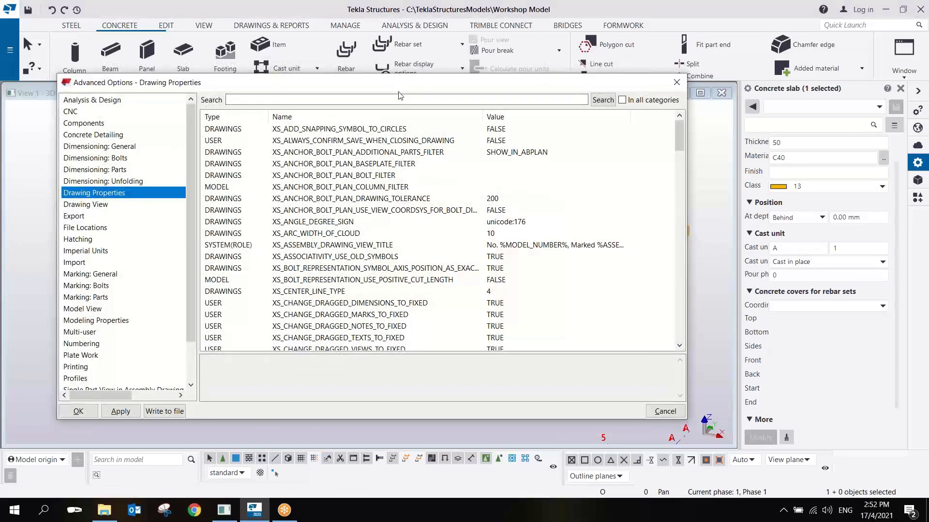
left_click(380, 101)
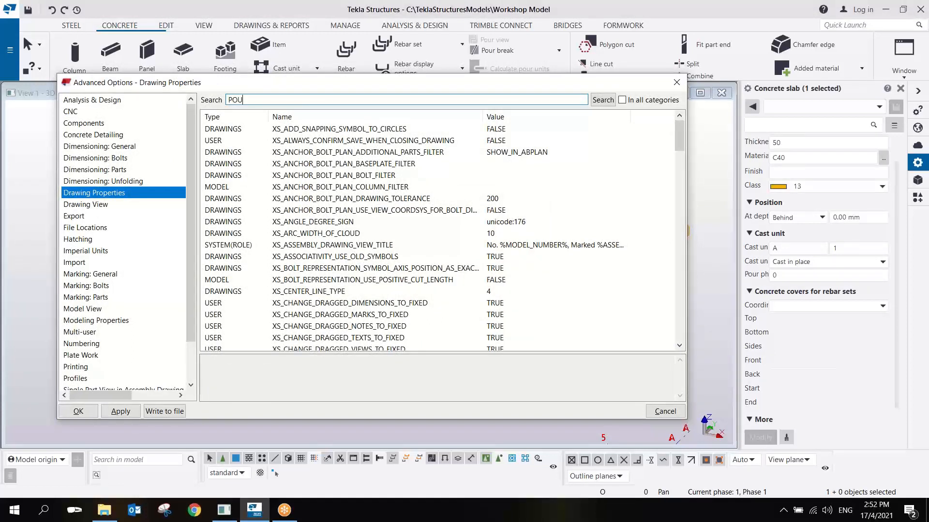
left_click(623, 101)
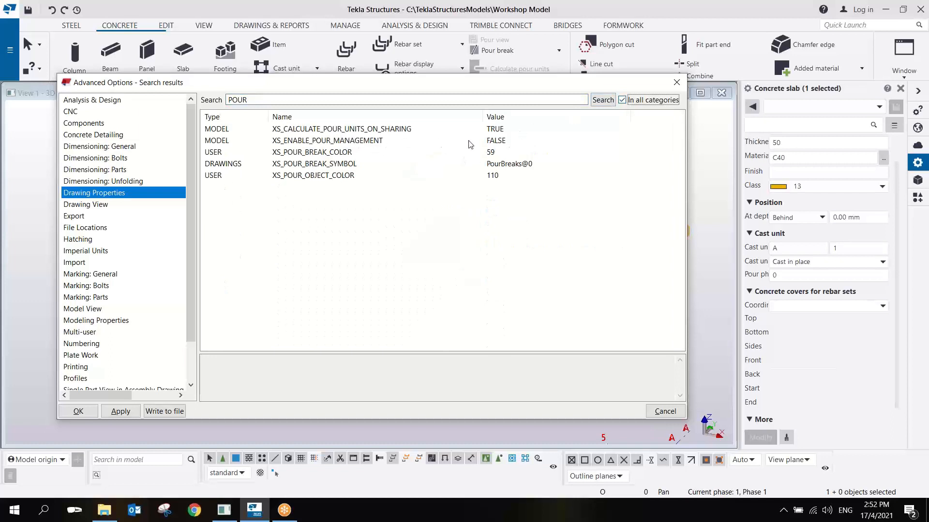
left_click(497, 141)
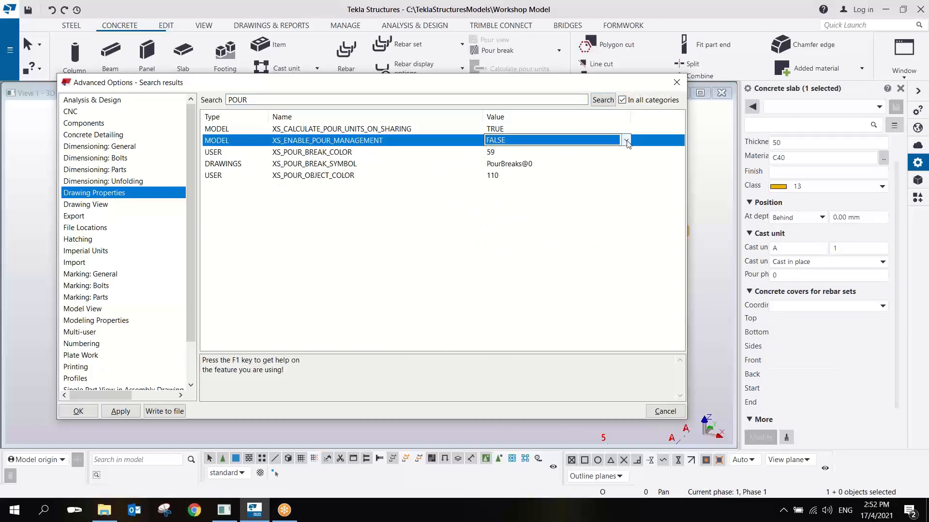
left_click(625, 141)
left_click(500, 164)
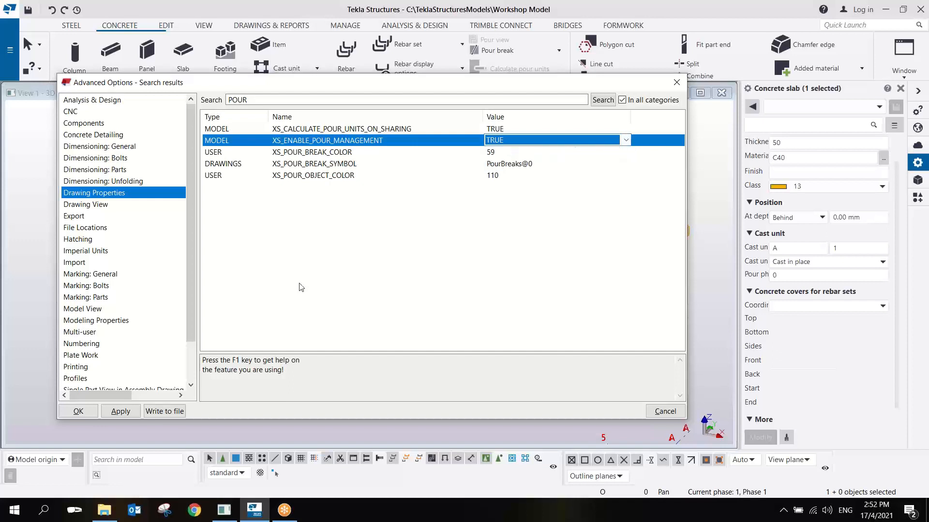
left_click(119, 412)
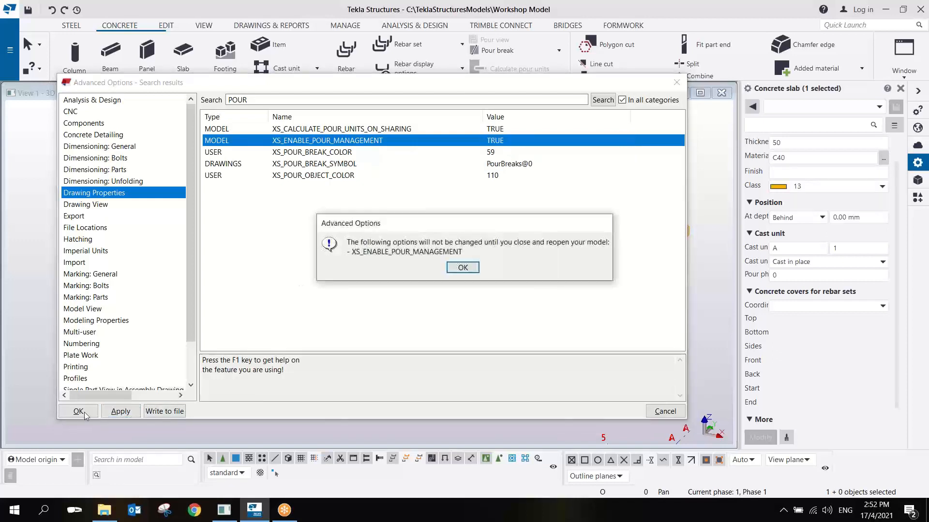
left_click(462, 269)
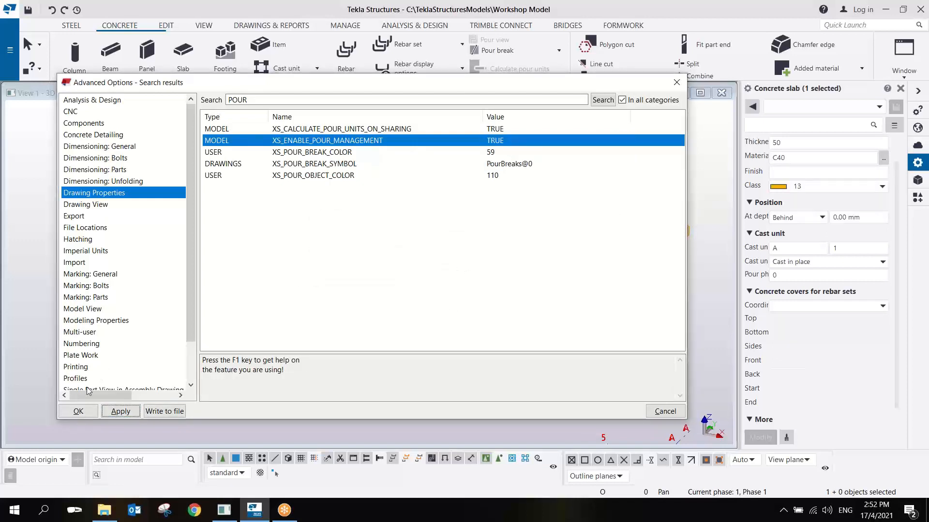
left_click(78, 411)
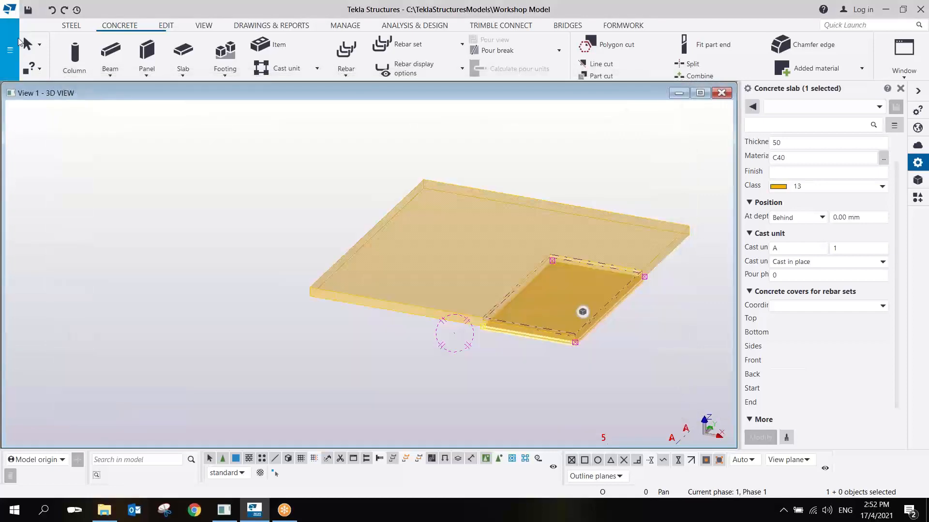
Reopen Workshop Model from the recent models so that the pour management setting takes effect
left_click(10, 49)
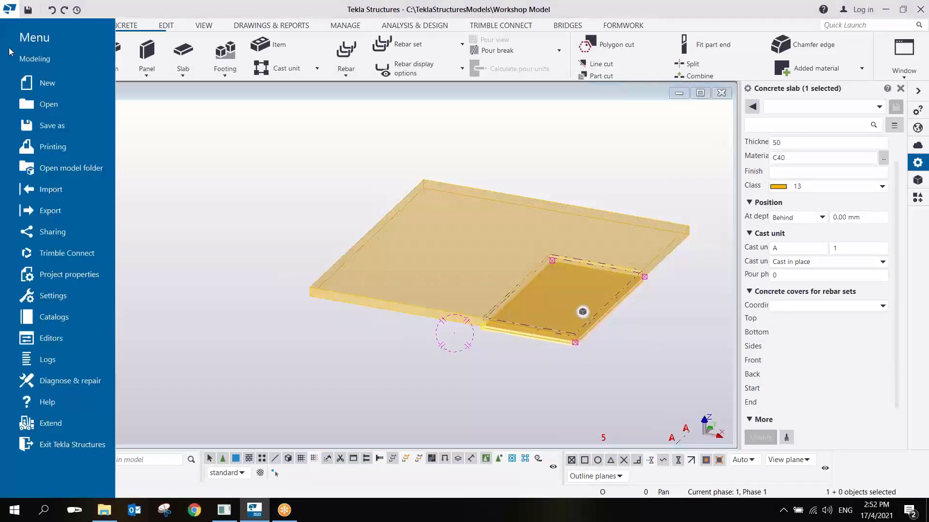
left_click(56, 103)
left_click(156, 63)
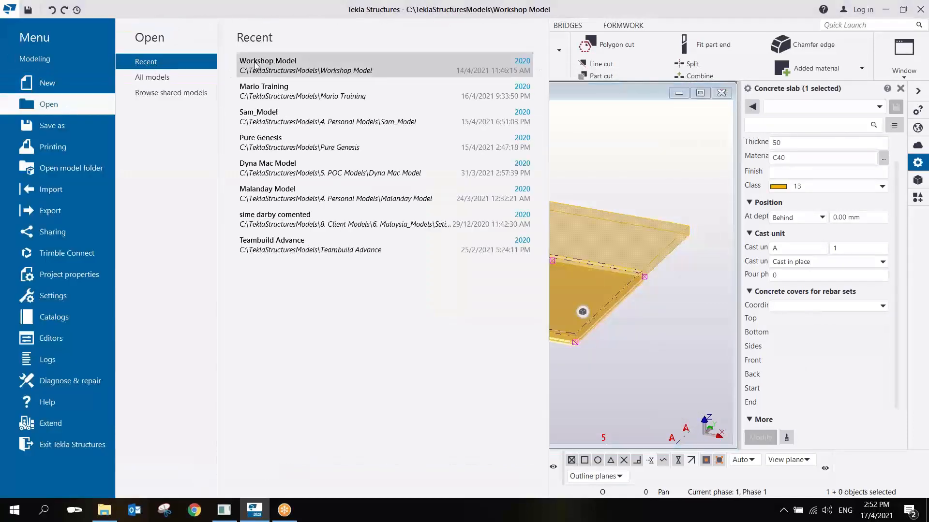
left_click(263, 70)
left_click(254, 132)
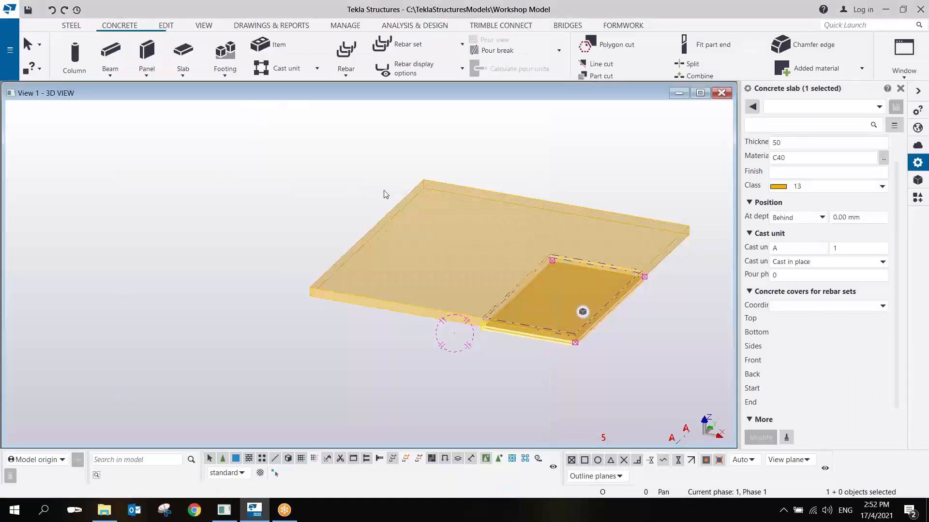
left_click(464, 269)
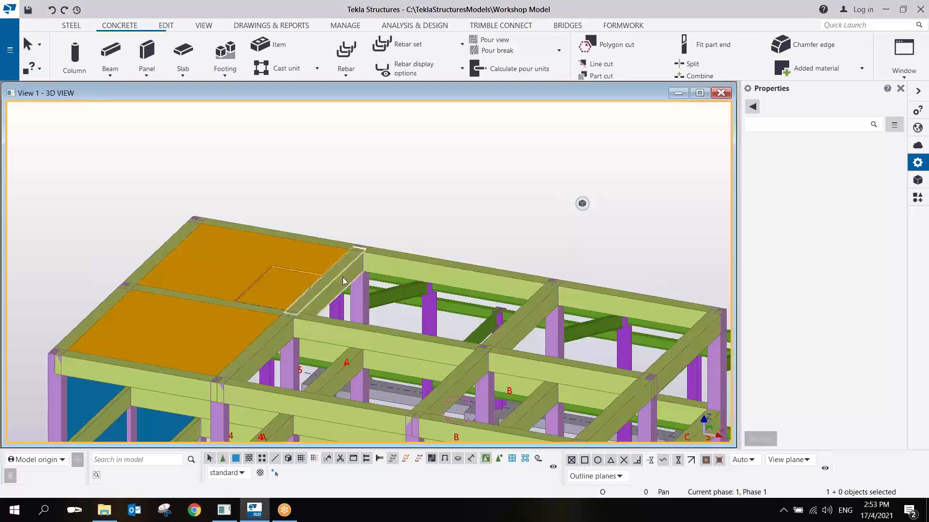
Examine the stepped roof slab and its recessed corner from several sides as a single pour
scroll(370, 274, "up", 10)
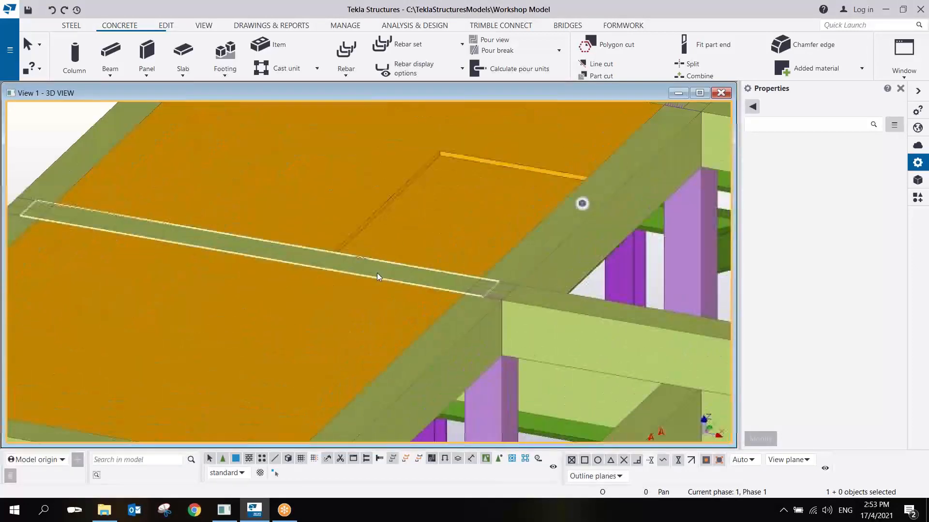
middle_click_drag(376, 273, 459, 271, "ctrl")
scroll(449, 269, "down", 3)
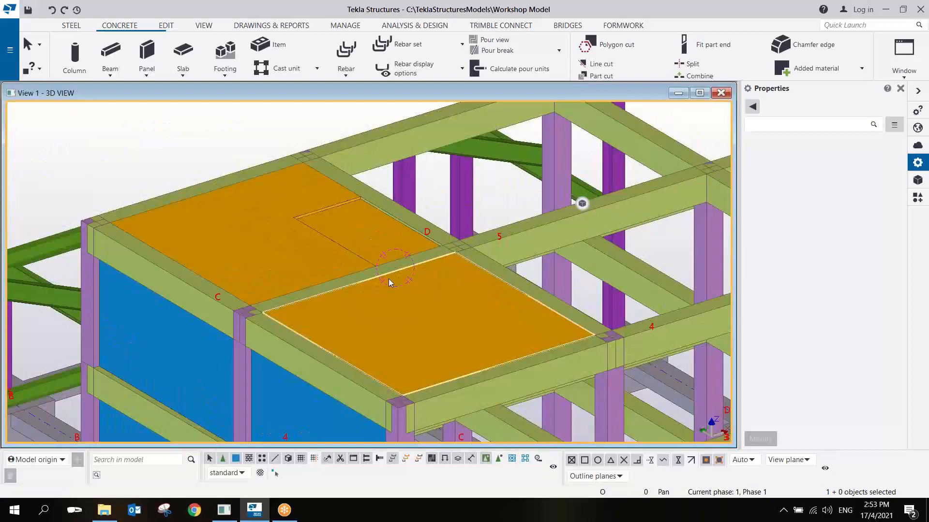
left_click(301, 271)
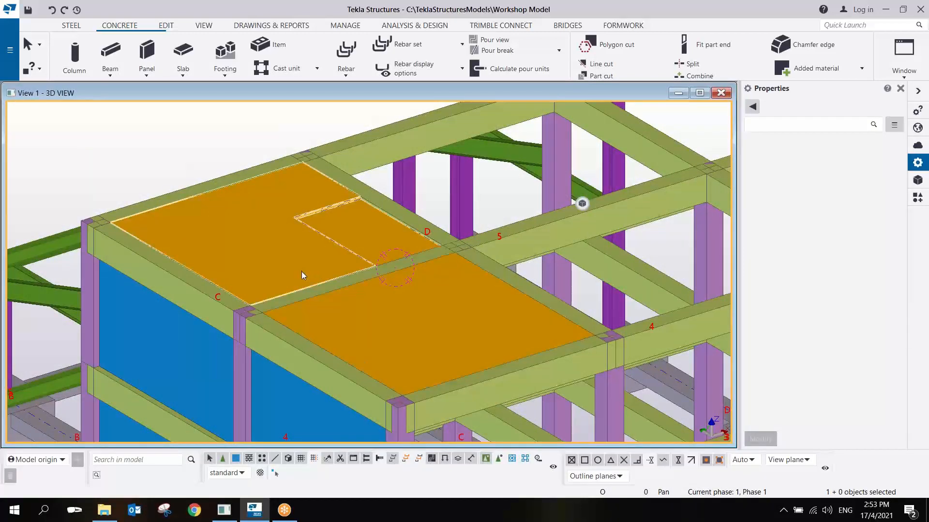
middle_click_drag(301, 271, 723, 276, "ctrl")
scroll(374, 367, "up", 4)
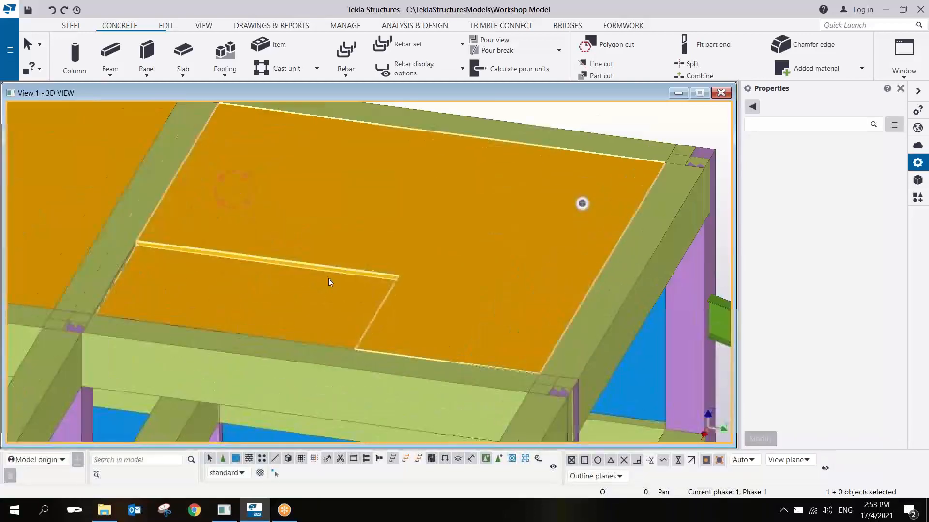
middle_click_drag(328, 283, 413, 298, "ctrl")
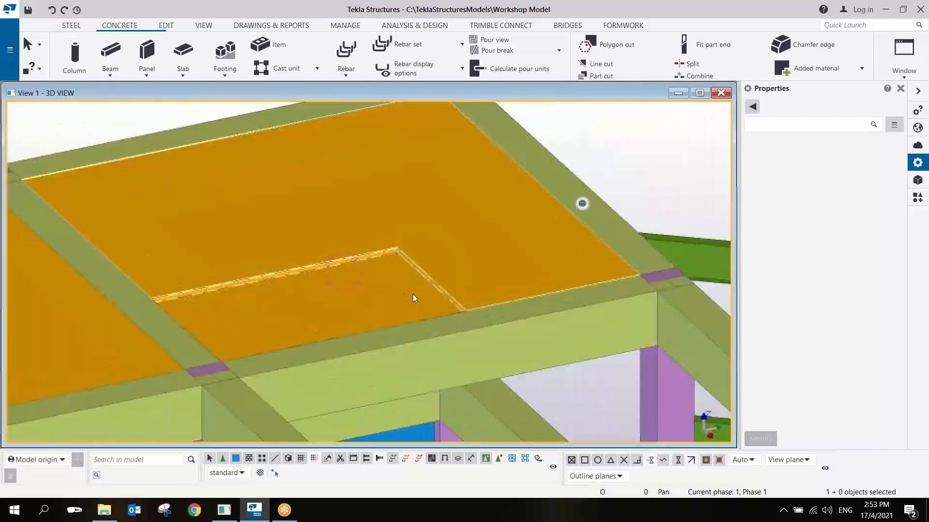
scroll(413, 298, "down", 10)
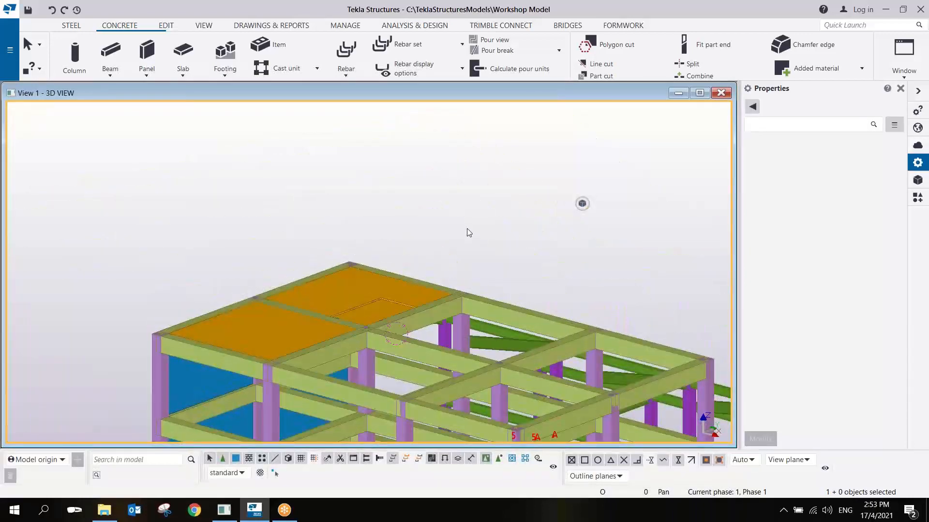
Create a clip plane on the side face of the roof beam beside the recess to expose the stepped slab's section, and end the command
right_click(469, 233)
left_click(498, 353)
scroll(427, 318, "up", 2)
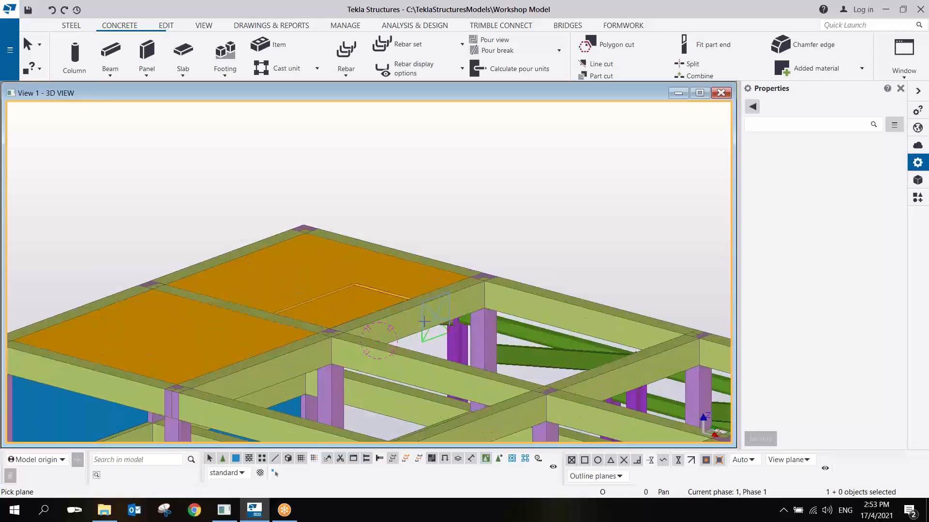
left_click(429, 316)
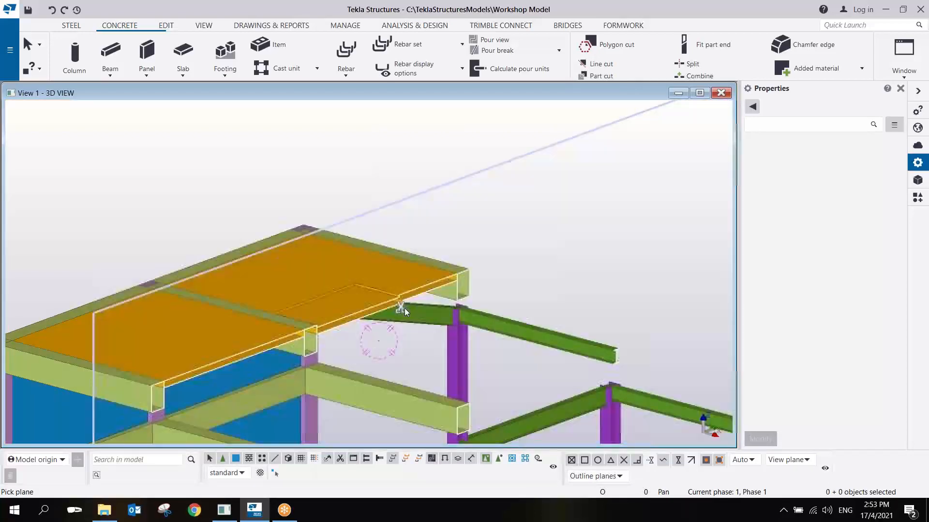
scroll(403, 304, "up", 3)
scroll(400, 300, "up", 2)
middle_click_drag(400, 301, 326, 268, "ctrl")
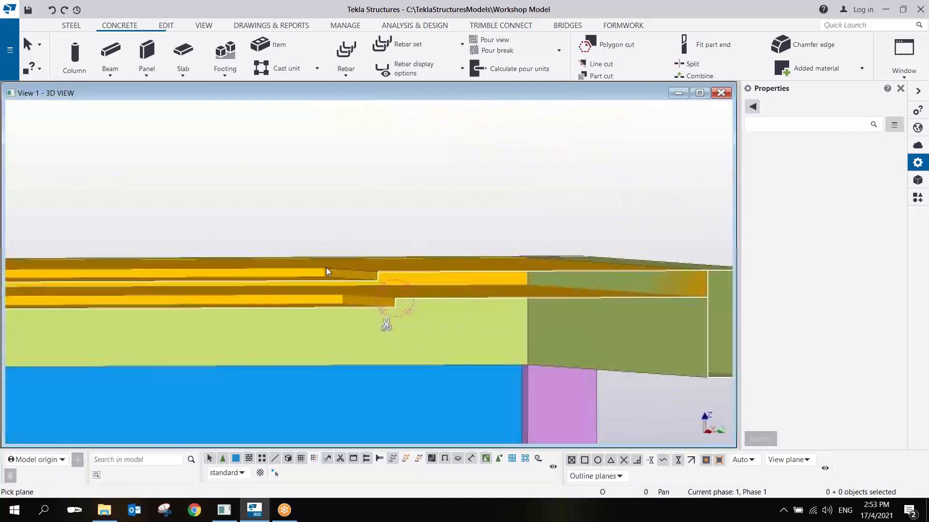
scroll(391, 302, "up", 2)
scroll(393, 344, "down", 2)
right_click(406, 232)
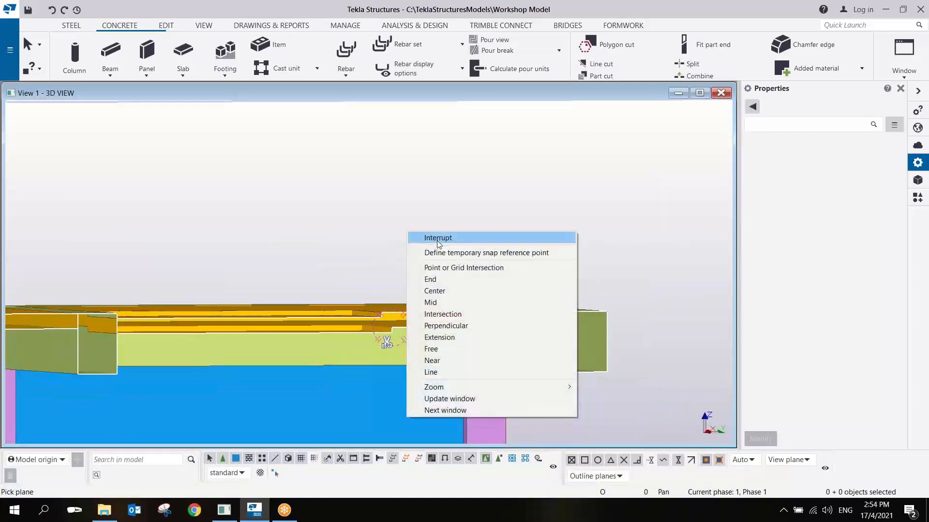
left_click(437, 240)
scroll(373, 335, "up", 2)
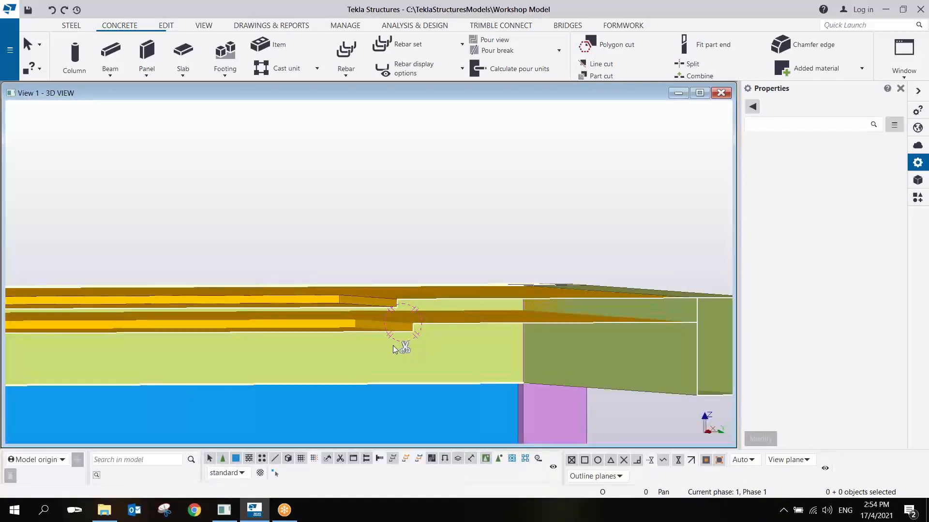
middle_click_drag(400, 344, 399, 297, "ctrl")
scroll(395, 297, "down", 2)
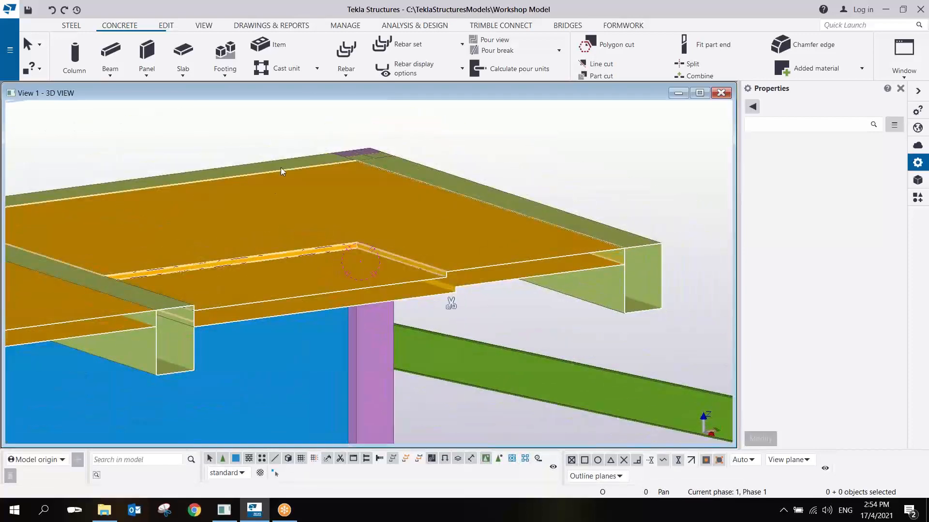
left_click(346, 63)
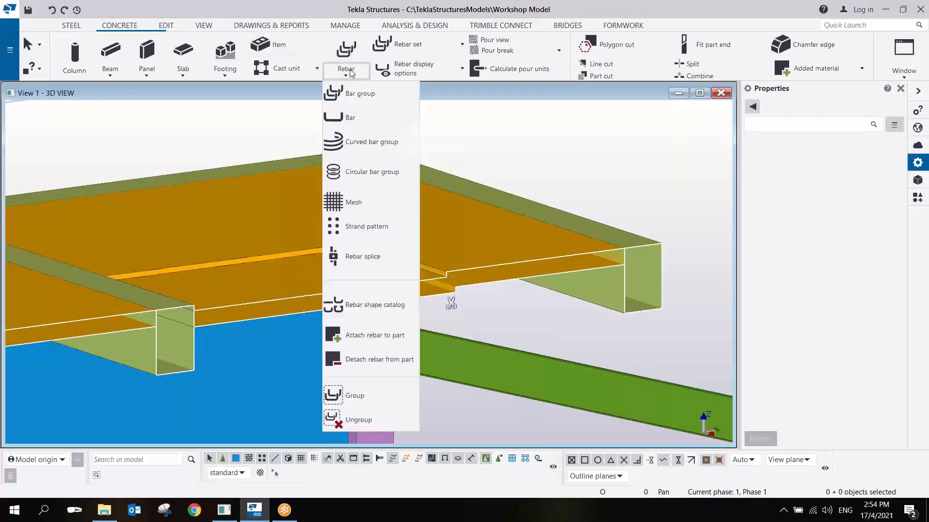
left_click(359, 97)
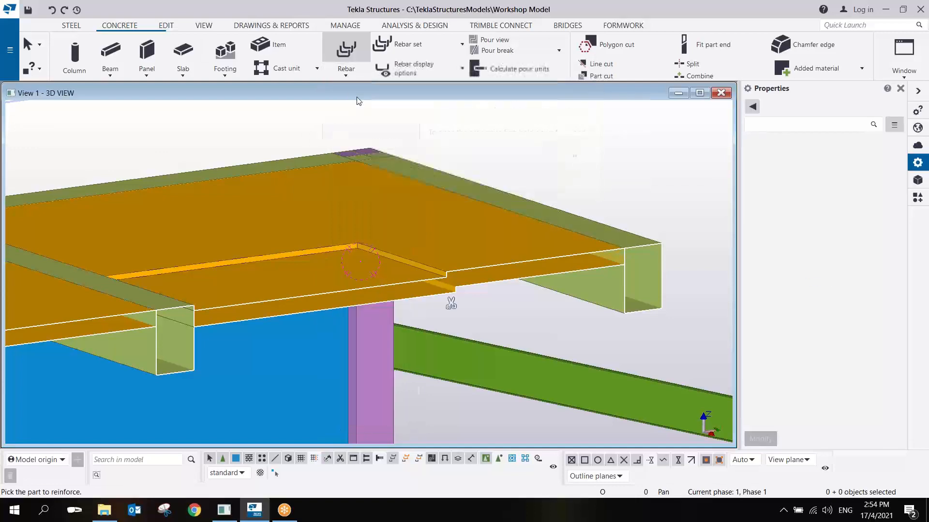
left_click(436, 222)
scroll(482, 208, "up", 2)
middle_click_drag(276, 277, 516, 235)
scroll(489, 223, "down", 3)
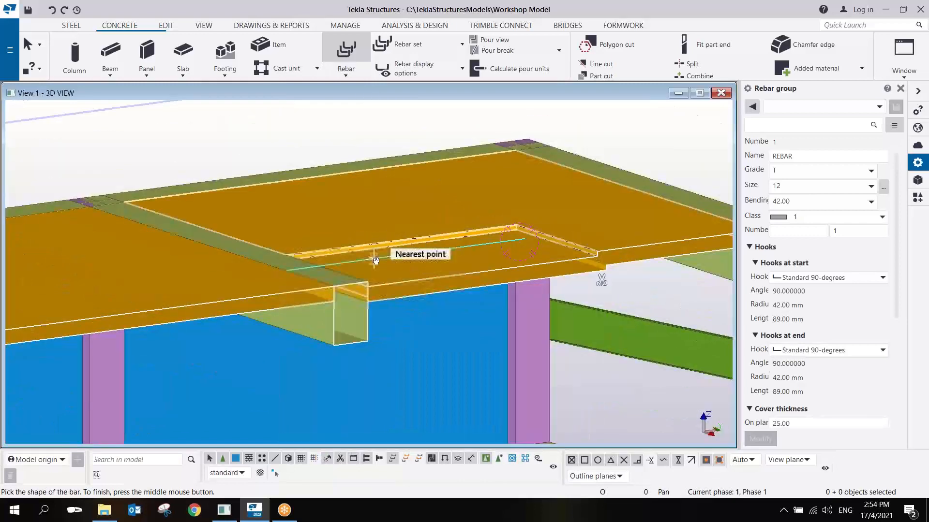
middle_click_drag(372, 258, 275, 254, "ctrl")
scroll(274, 253, "up", 5)
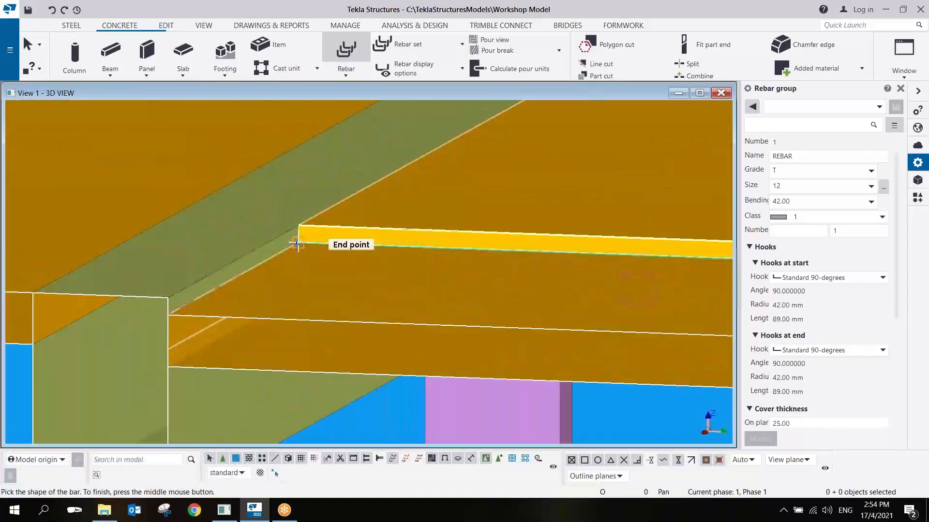
left_click(298, 244)
right_click(299, 211)
left_click(315, 220)
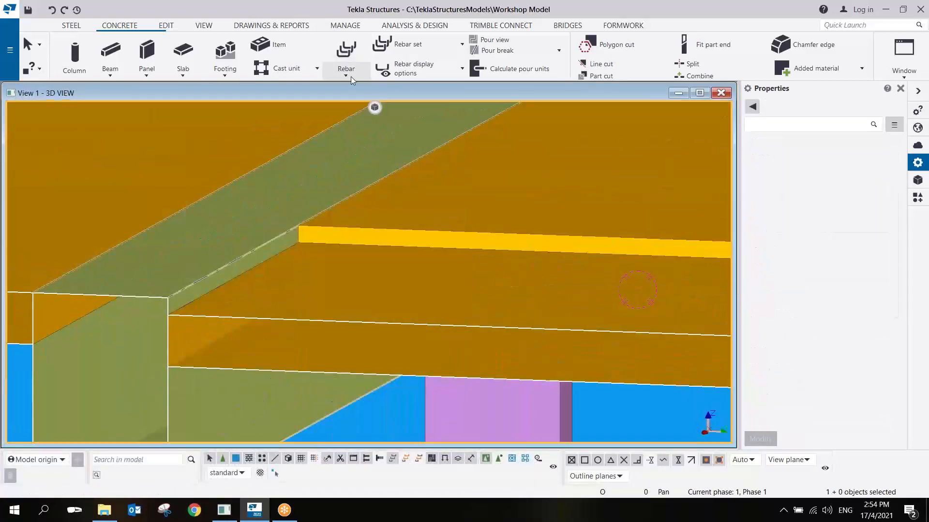
Start a rebar group in the stepped slab and draw its shape 2700 mm along the recess's lower edge and 50 mm up the step
left_click(352, 46)
left_click(321, 216)
scroll(297, 242, "up", 2)
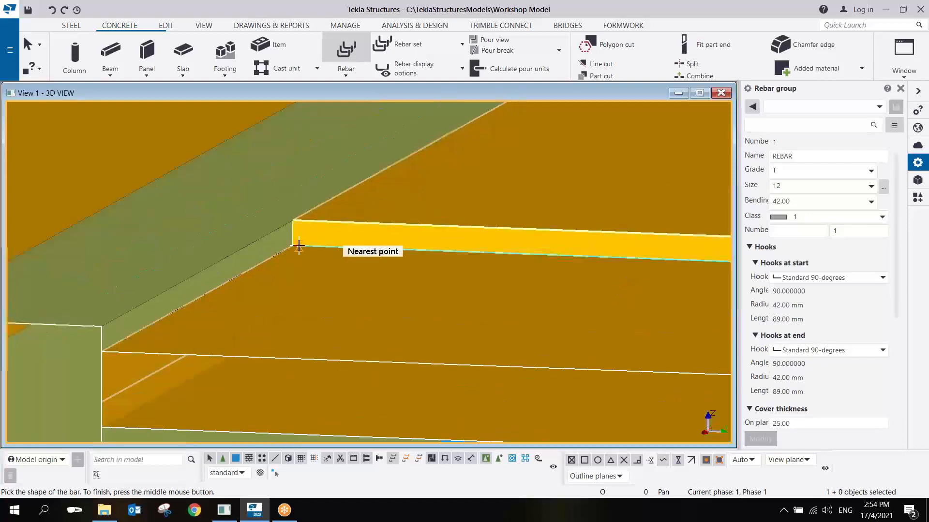
left_click(297, 246)
middle_click_drag(508, 271, 208, 234)
scroll(207, 234, "down", 2)
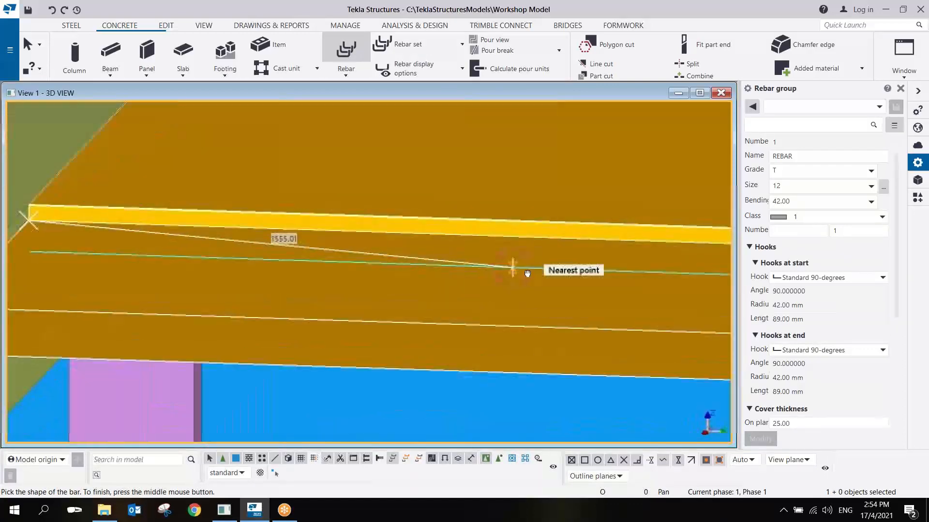
middle_click_drag(527, 271, 74, 329, "ctrl")
scroll(305, 267, "up", 2)
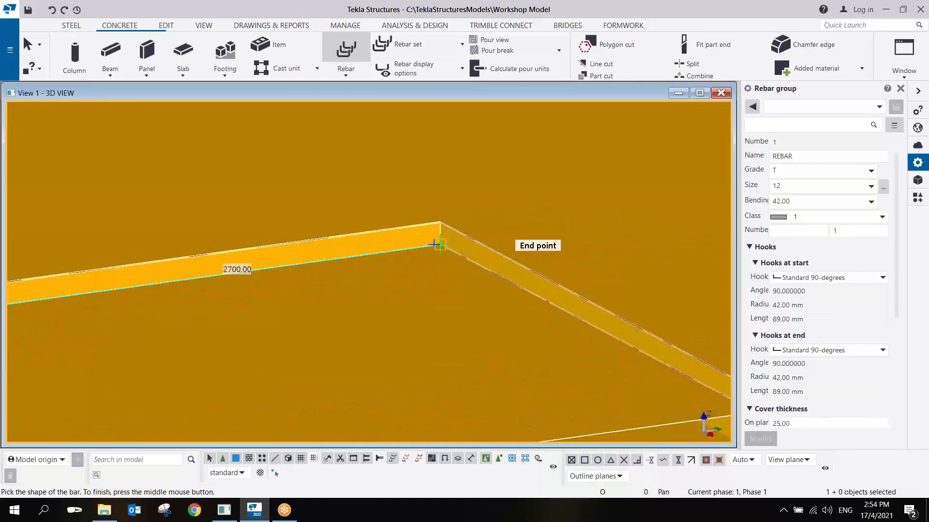
left_click(438, 244)
left_click(440, 223)
Extend the bar shape across the slab's upper surface to the far edge beam and finish the shape
middle_click_drag(440, 222, 104, 269)
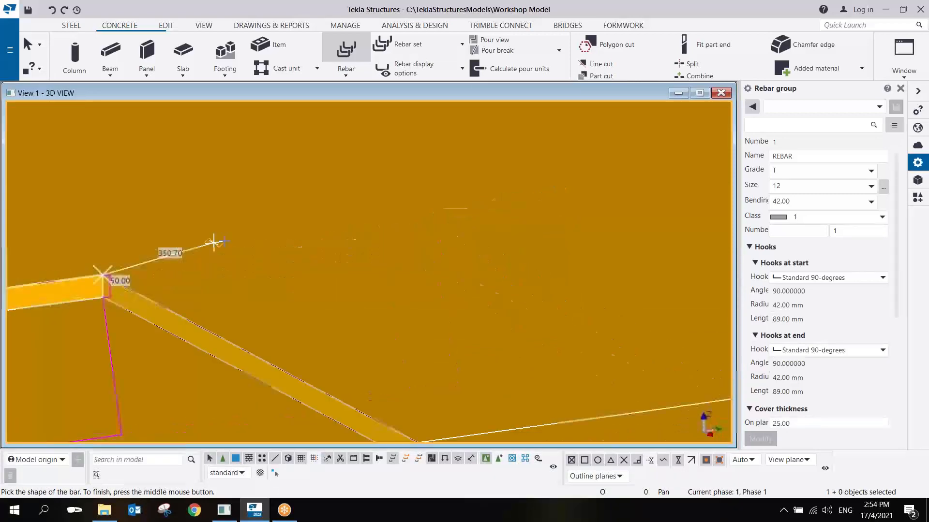
scroll(309, 244, "down", 2)
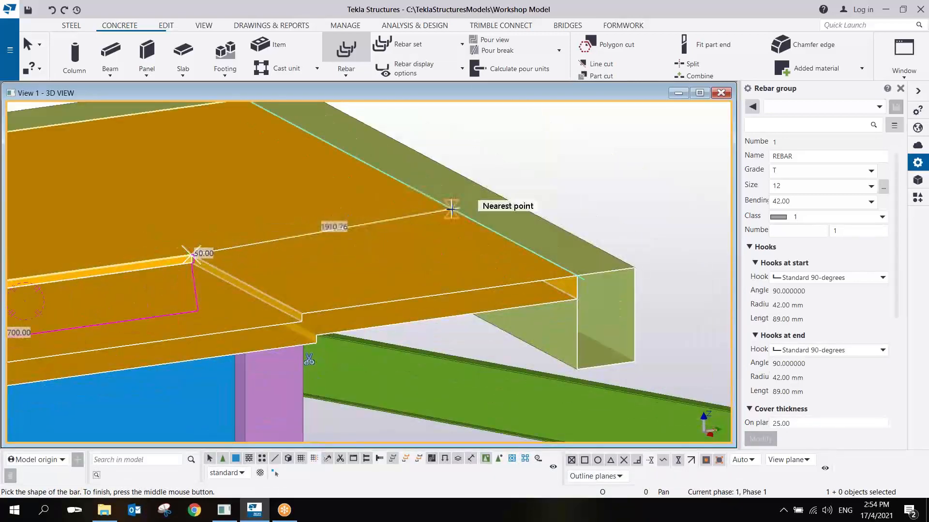
left_click(466, 218)
middle_click(524, 180)
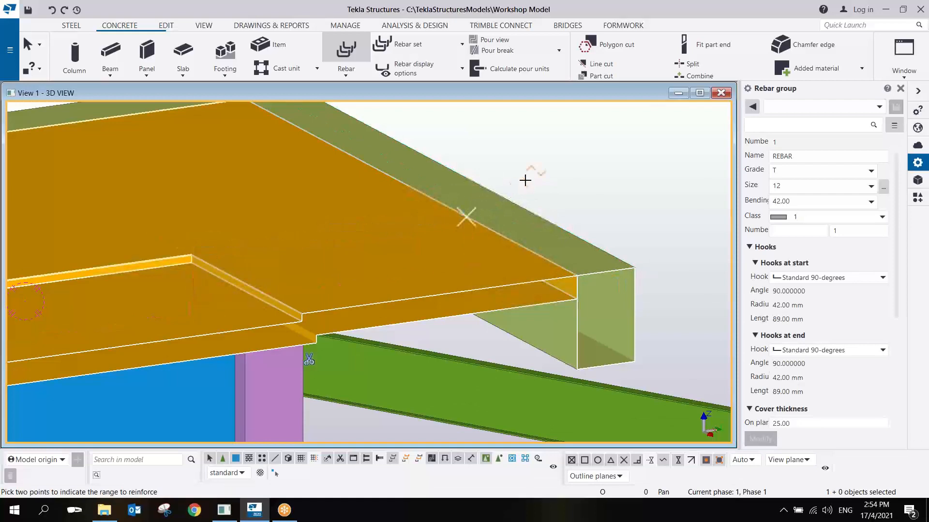
Distribute the rebar group from the recess's inner corner along the step to the slab's clipped edge, and end the command
scroll(222, 309, "up", 5)
scroll(222, 308, "down", 6)
scroll(194, 256, "up", 1)
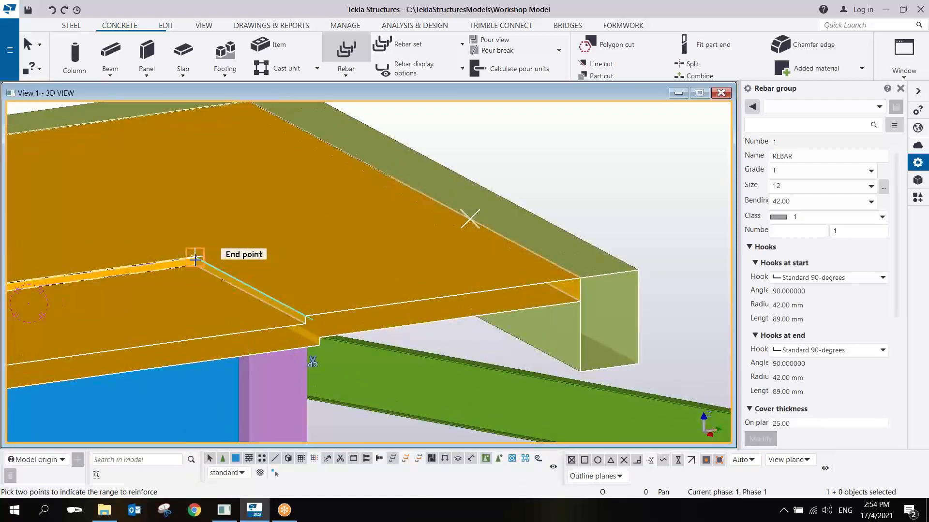
left_click(195, 259)
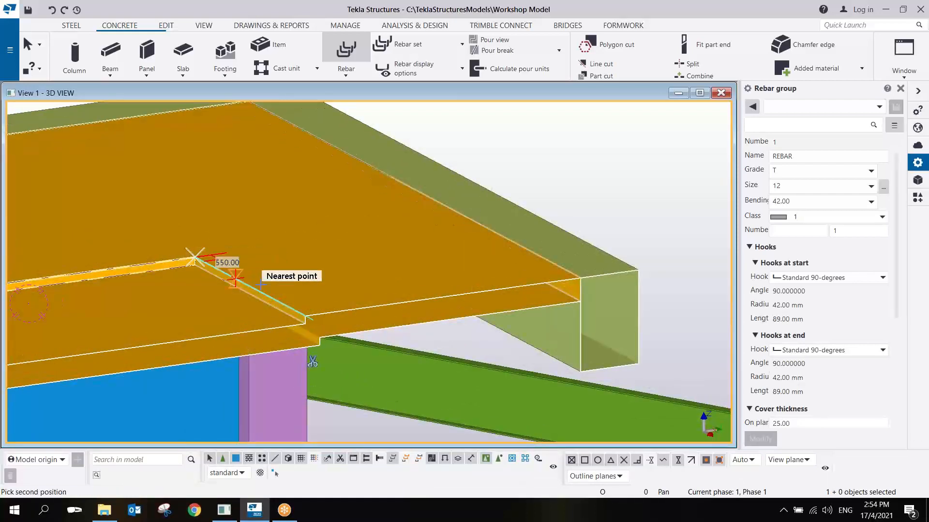
left_click(300, 313)
right_click(414, 178)
left_click(438, 188)
Change the stepped rebar group to size 8 with a bending radius of 10
scroll(387, 245, "up", 2)
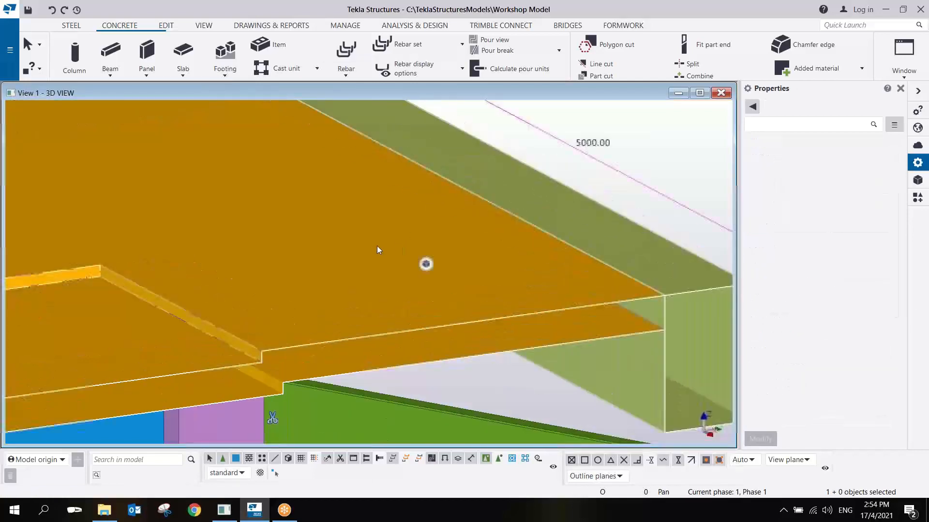
left_click(358, 249)
scroll(338, 252, "down", 2)
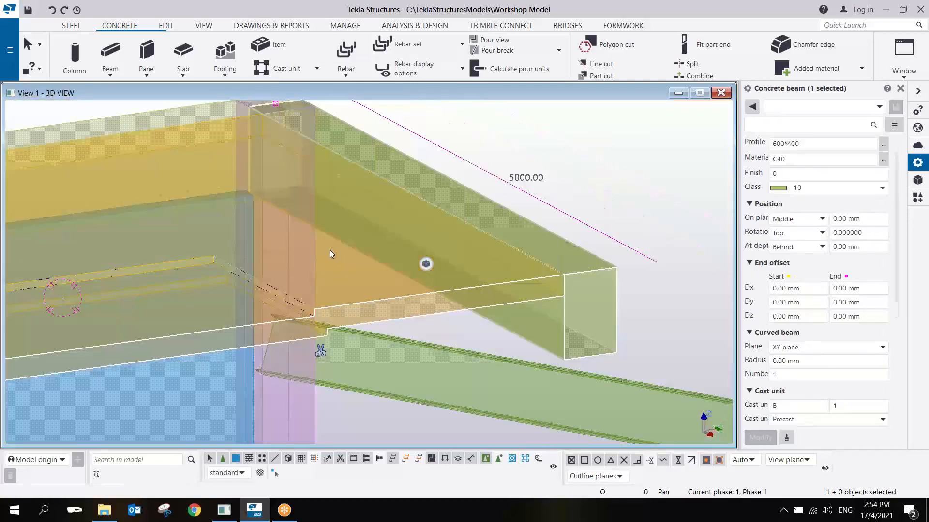
left_click(333, 245)
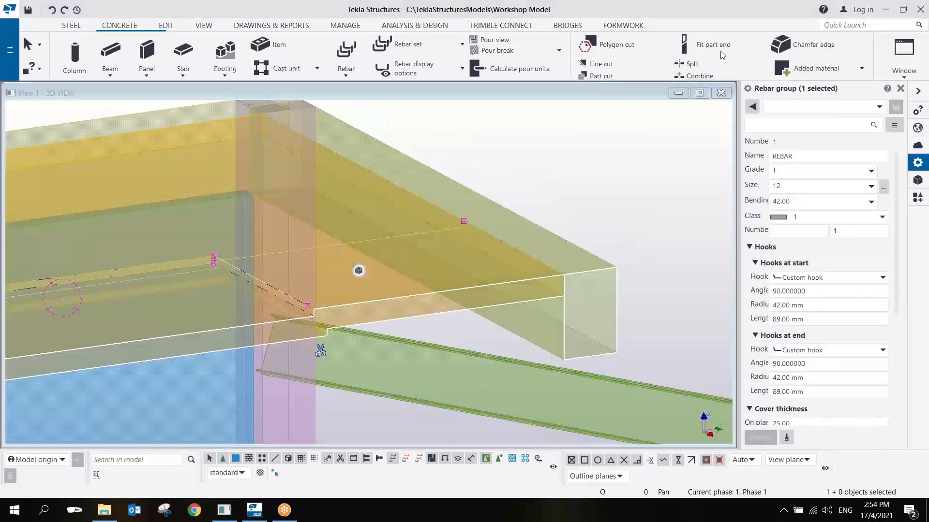
left_click(798, 189)
left_click(782, 215)
left_click(798, 203)
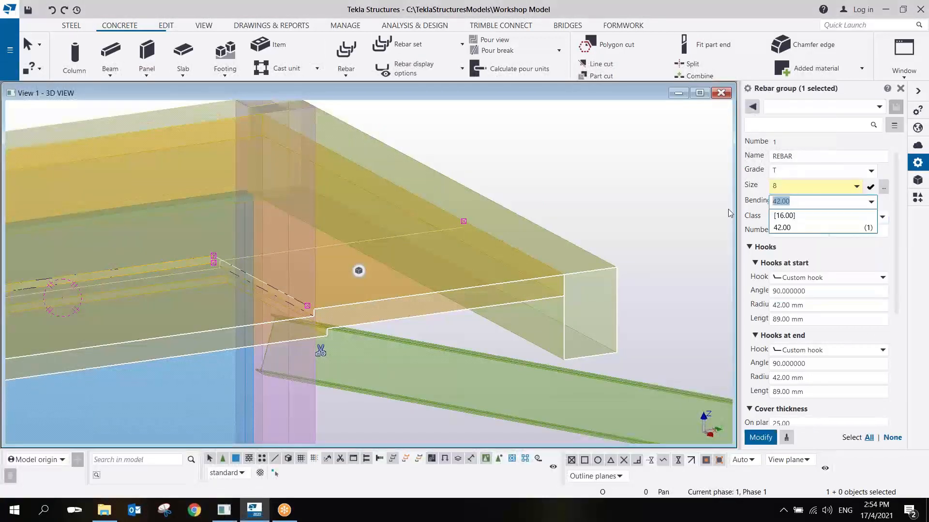
type("10")
left_click(761, 437)
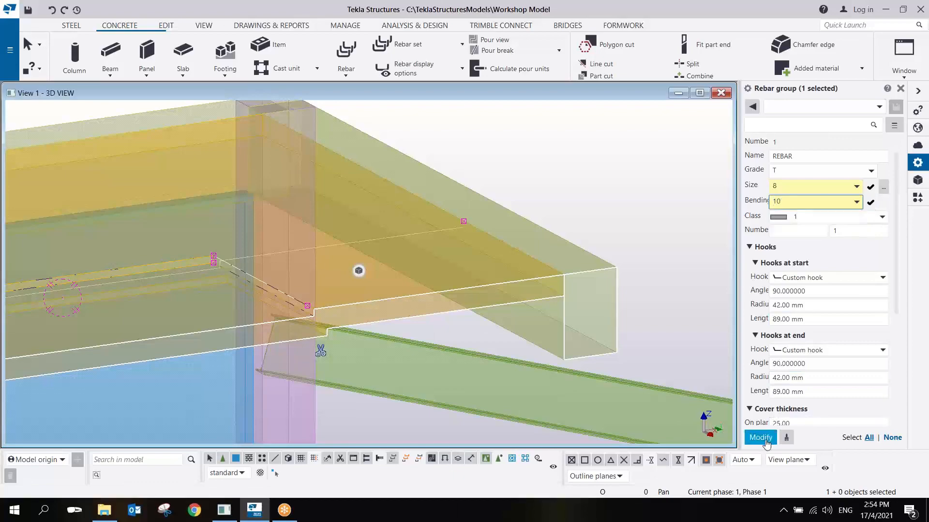
Examine how the bars bend at the slab's step and run to the far edge beam
scroll(254, 259, "up", 3)
scroll(307, 270, "up", 8)
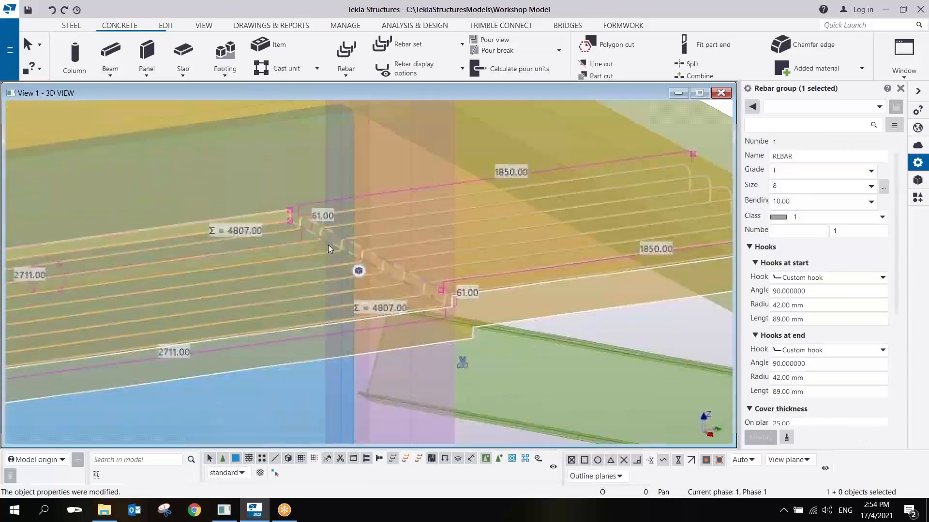
scroll(280, 218, "down", 3)
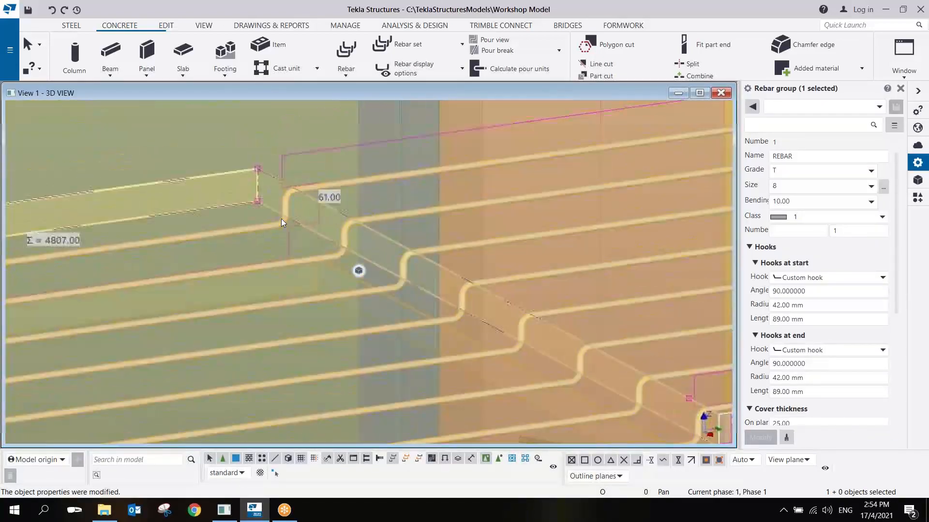
middle_click_drag(281, 218, 288, 257, "ctrl")
scroll(298, 235, "down", 4)
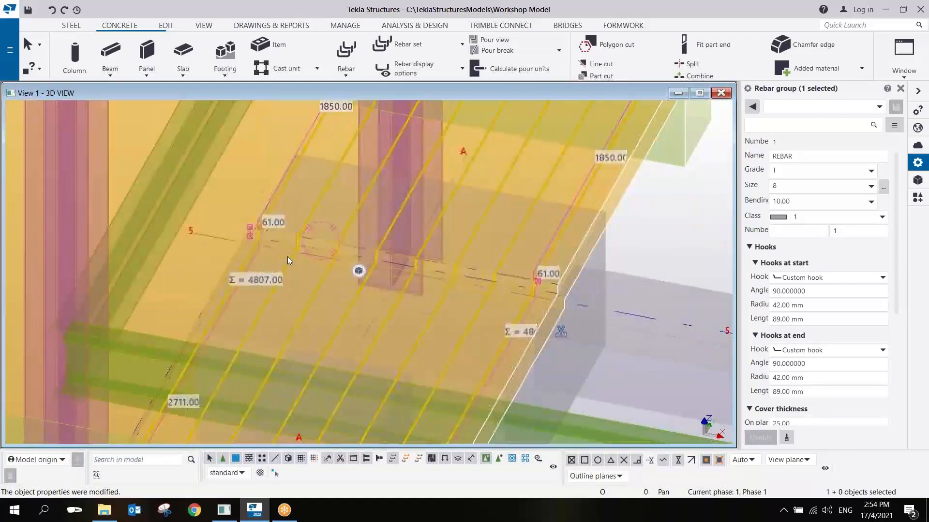
middle_click_drag(310, 217, 455, 193)
scroll(428, 228, "down", 3)
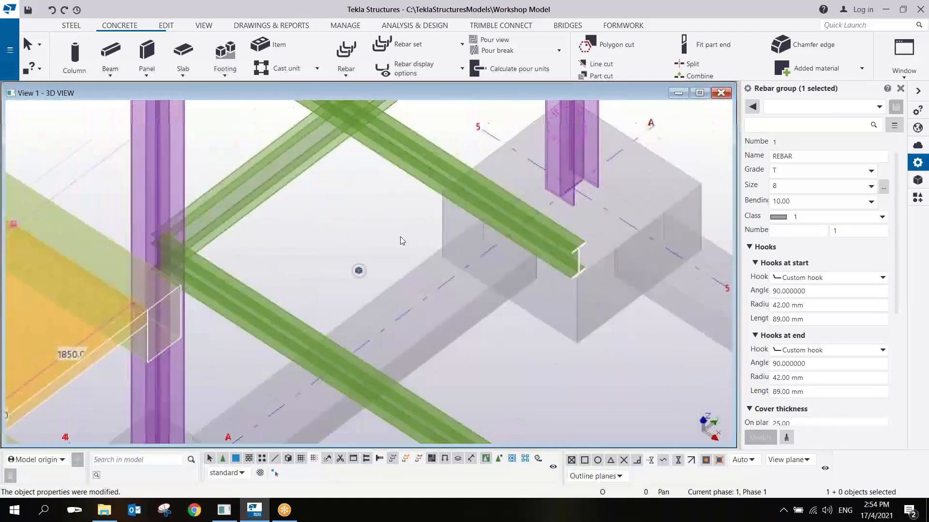
middle_click_drag(160, 324, 429, 234)
scroll(428, 234, "down", 4)
scroll(331, 256, "up", 4)
middle_click_drag(278, 224, 360, 237)
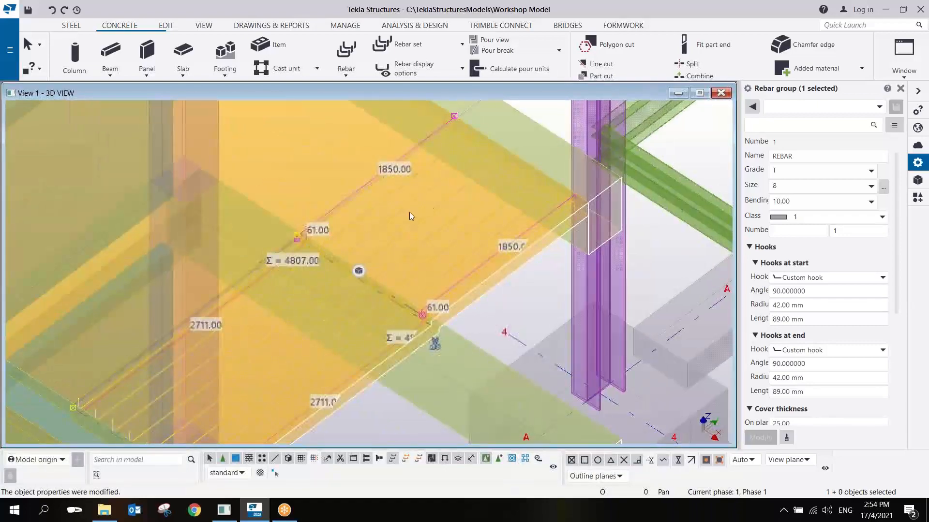
Move the clip plane outward, away from the stepped slab's exposed section
middle_click_drag(409, 212, 398, 239, "ctrl")
scroll(446, 282, "up", 1)
left_click_drag(416, 304, 498, 330)
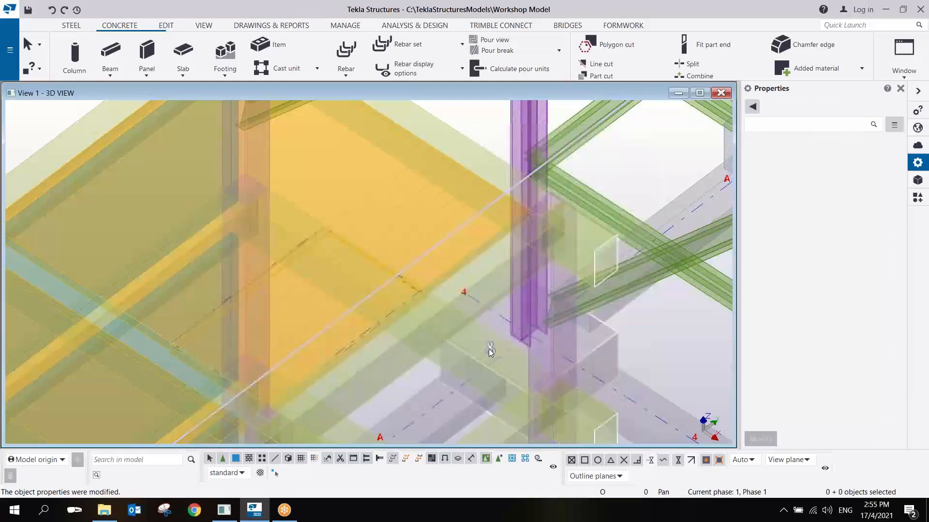
Inspect the rebar group around the recess's corner and along the step from several angles
scroll(390, 257, "up", 3)
middle_click_drag(384, 254, 462, 280, "ctrl")
scroll(464, 251, "up", 3)
middle_click_drag(460, 187, 434, 251)
scroll(434, 251, "down", 3)
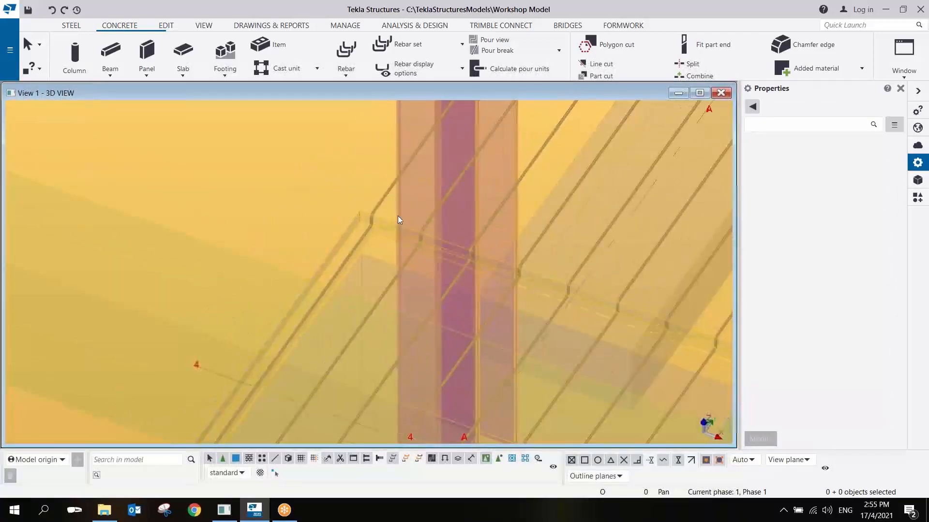
middle_click_drag(395, 213, 297, 296, "ctrl")
scroll(302, 283, "down", 3)
middle_click_drag(373, 215, 242, 239, "ctrl")
middle_click_drag(155, 285, 361, 214)
scroll(361, 215, "up", 3)
scroll(356, 219, "up", 2)
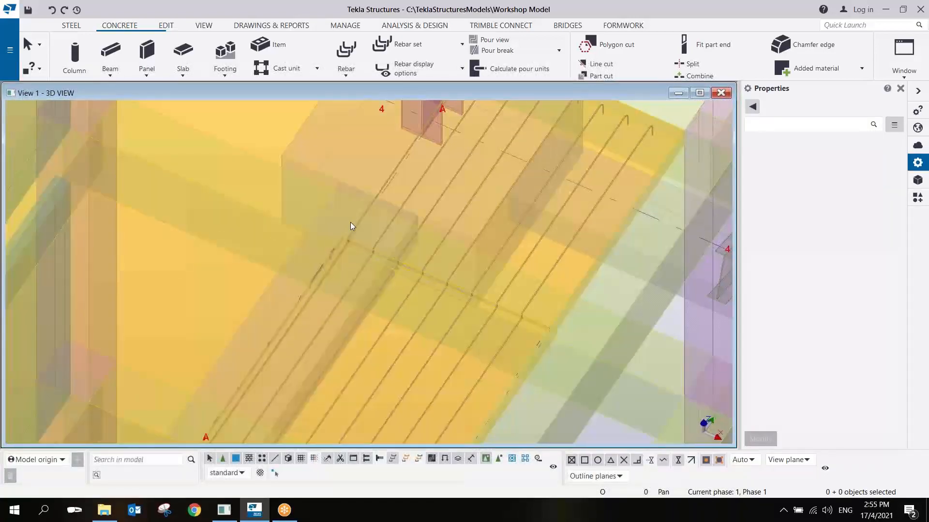
Delete the stepped rebar group, then select the stepped slab's parts and show only them
left_click(394, 223)
scroll(395, 222, "down", 5)
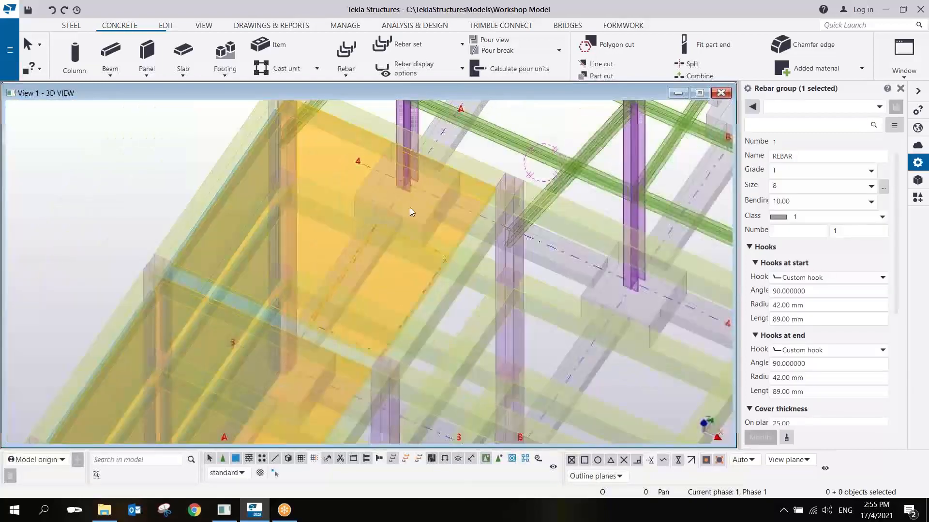
middle_click_drag(338, 270, 479, 269, "ctrl")
scroll(365, 258, "up", 3)
middle_click_drag(343, 256, 255, 265, "ctrl")
left_click_drag(314, 203, 265, 216)
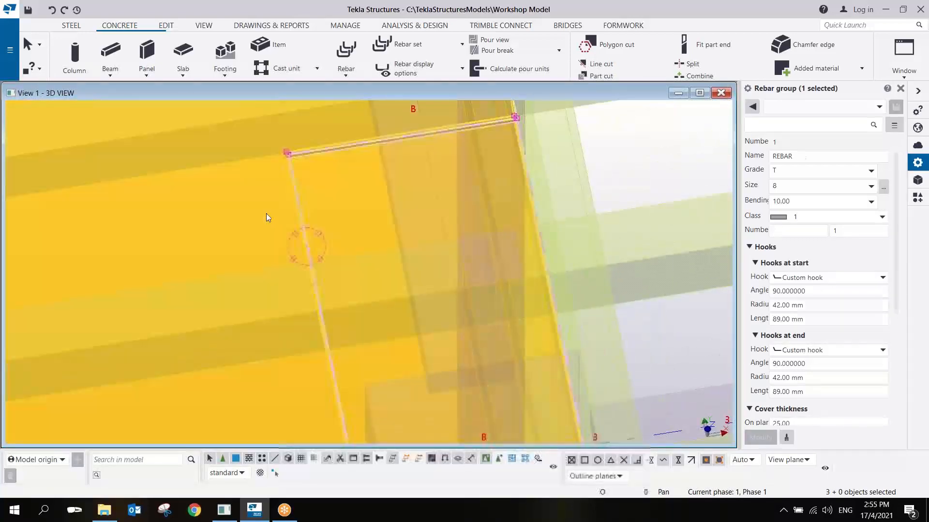
right_click(290, 199)
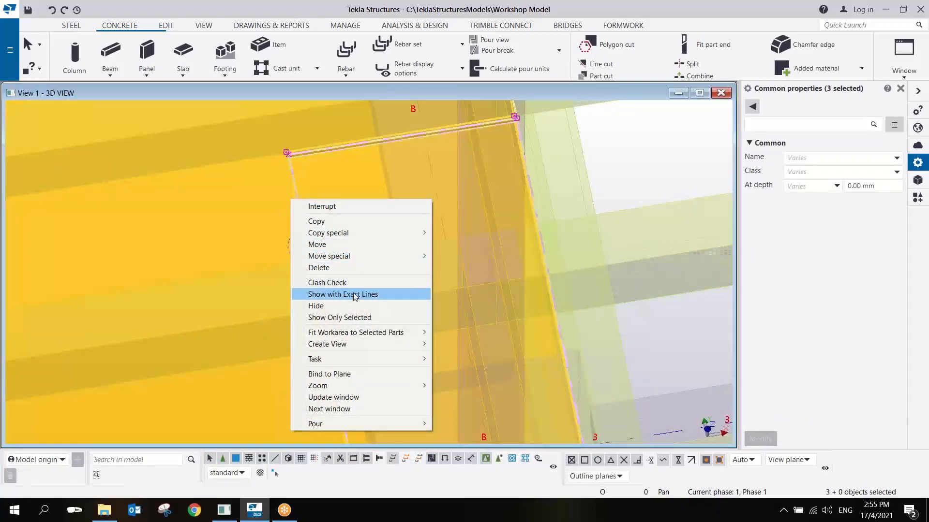
left_click(354, 317)
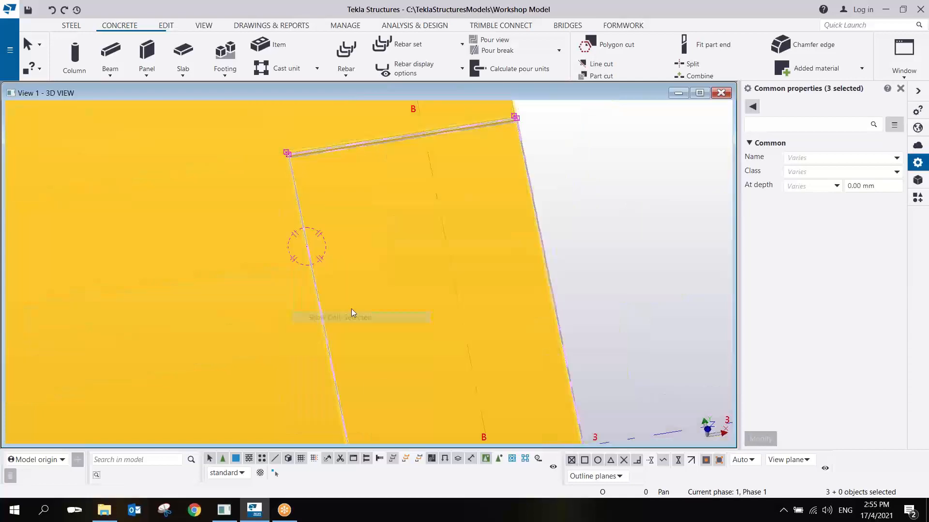
Clear the selection and switch the isolated stepped slab to pour view
left_click(578, 161)
scroll(578, 162, "down", 4)
middle_click_drag(554, 185, 470, 266, "ctrl")
scroll(548, 392, "up", 4)
middle_click_drag(487, 319, 515, 318)
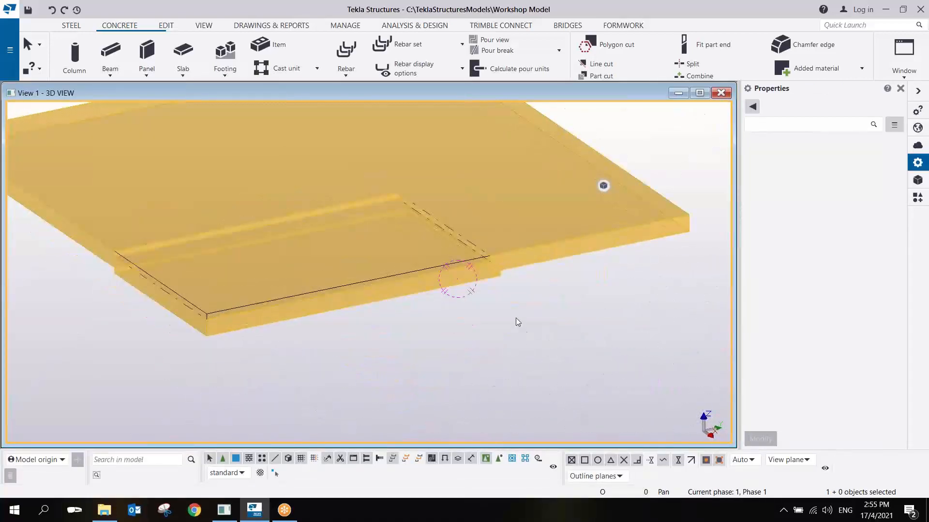
left_click(494, 39)
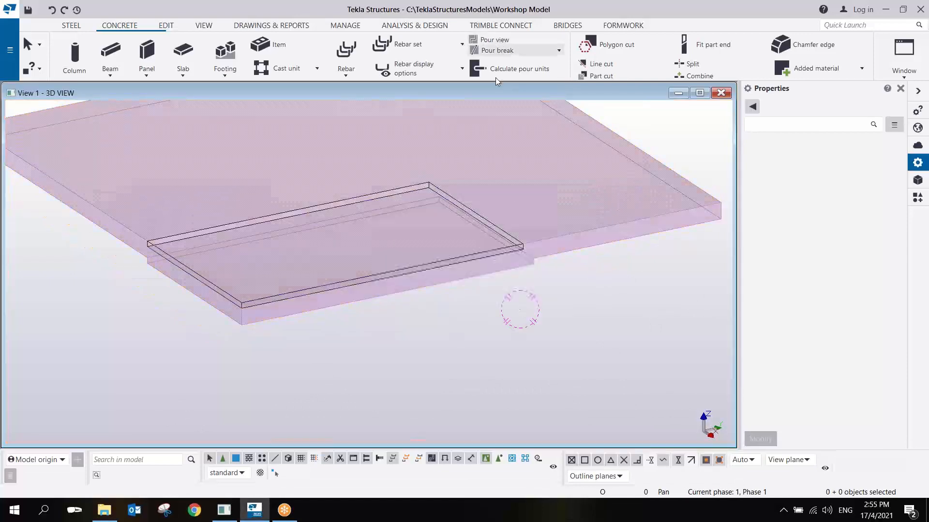
middle_click_drag(542, 302, 473, 290)
scroll(473, 290, "down", 3)
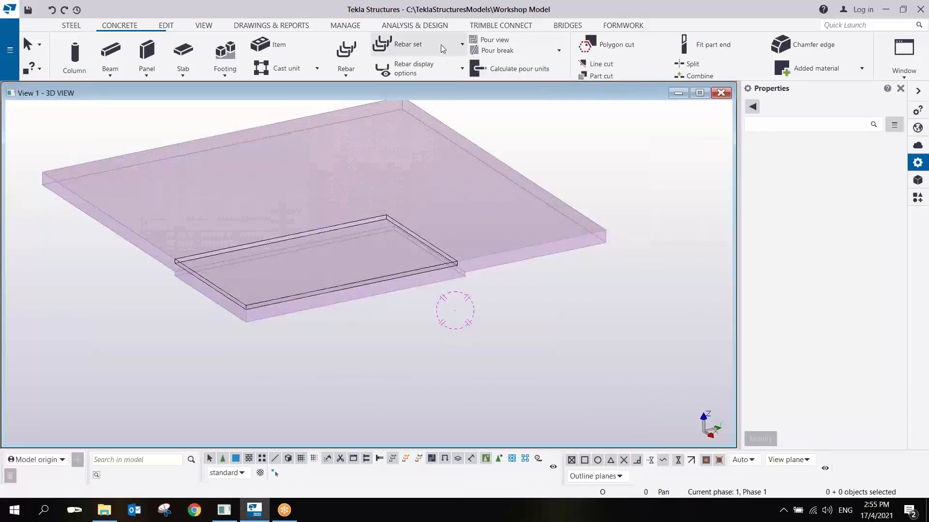
Create a crossing rebar set in the slab pour from the recess's outer edge, following the bottom faces on both sides of the step
left_click(462, 44)
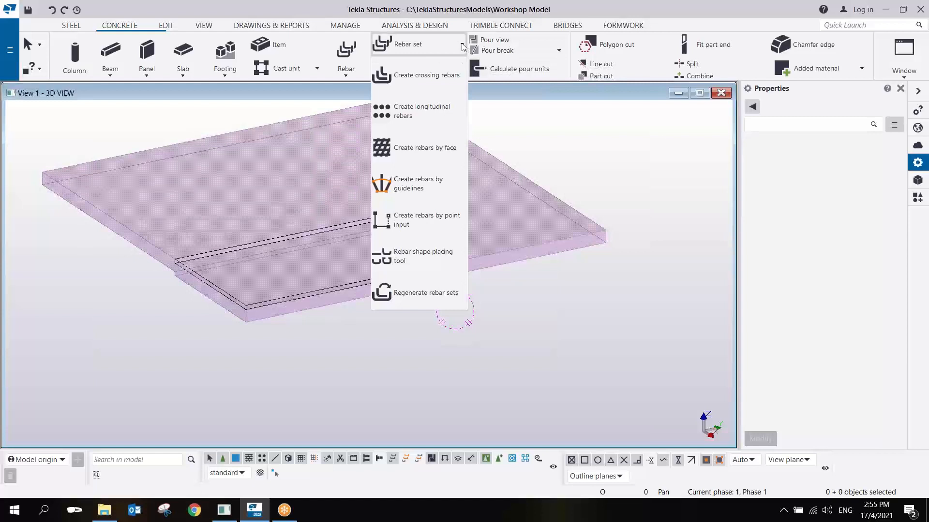
left_click(418, 77)
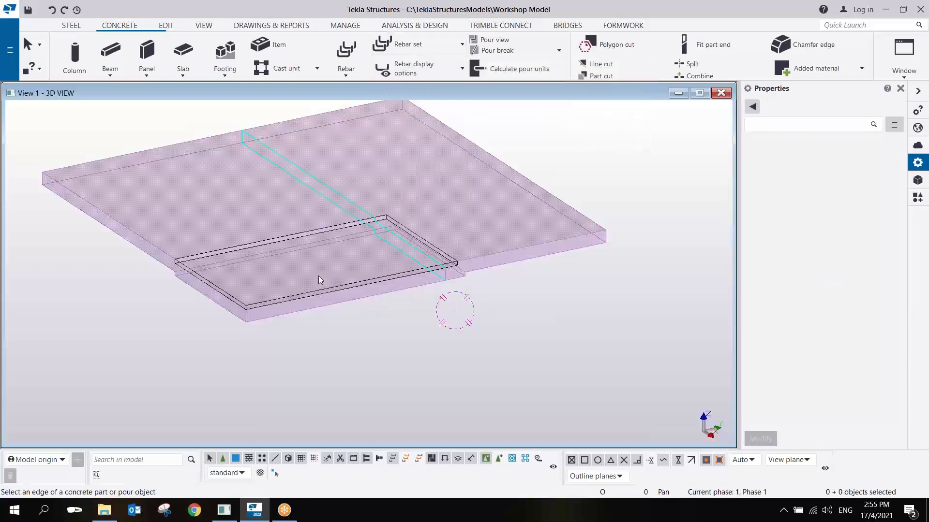
scroll(381, 233, "up", 2)
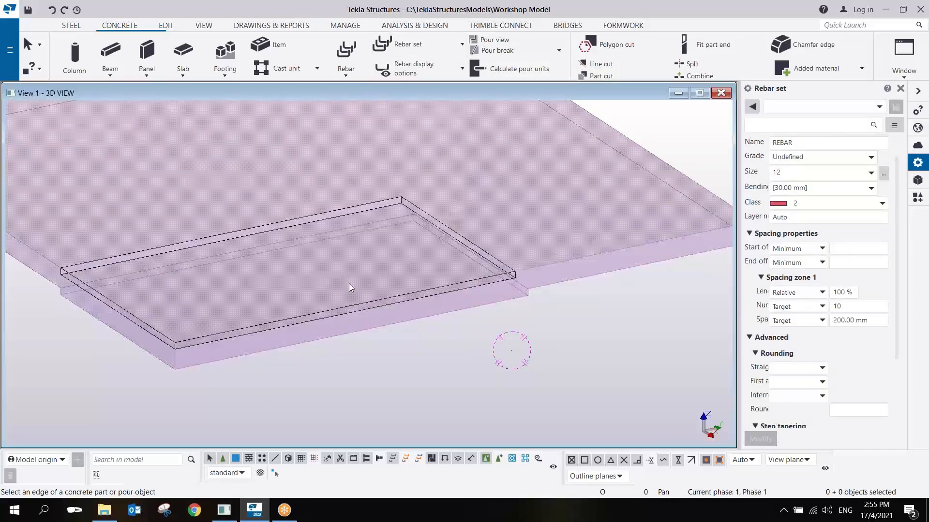
left_click(433, 297)
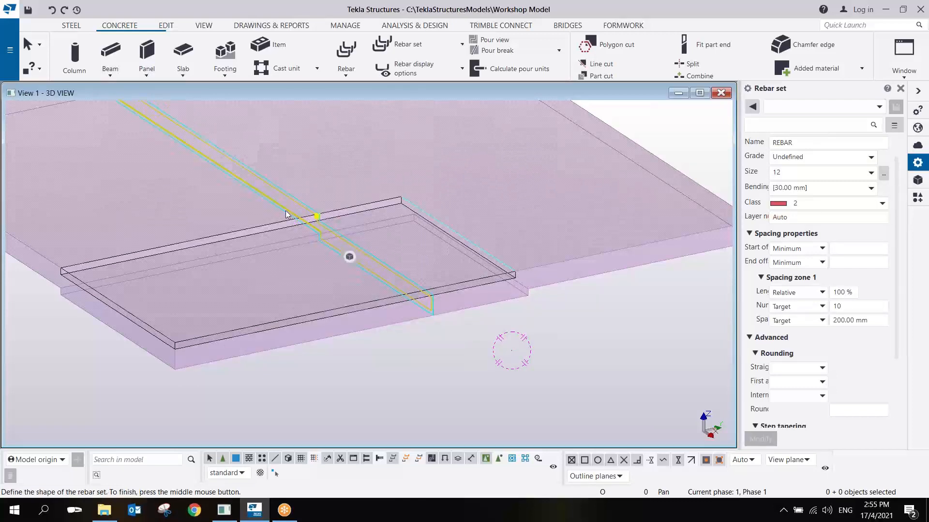
scroll(285, 213, "up", 1)
left_click(283, 212)
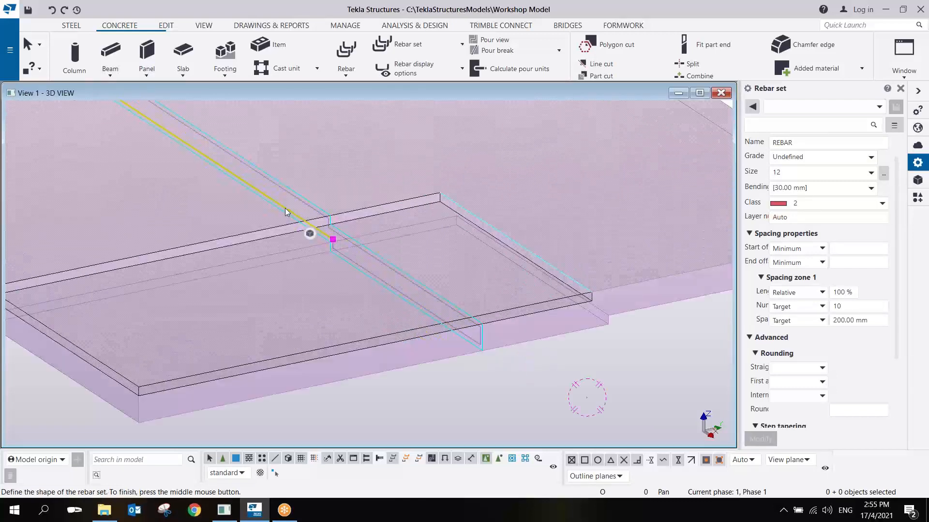
scroll(371, 281, "up", 1)
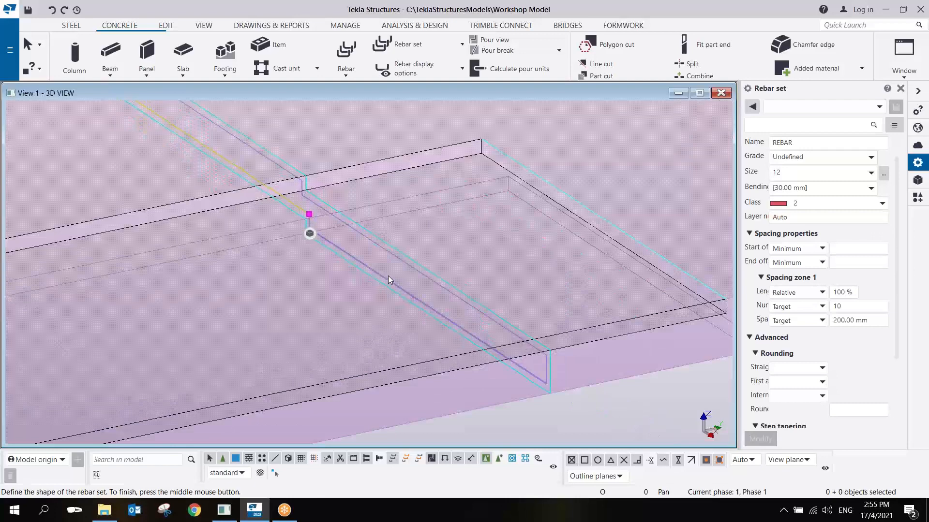
scroll(413, 290, "down", 5)
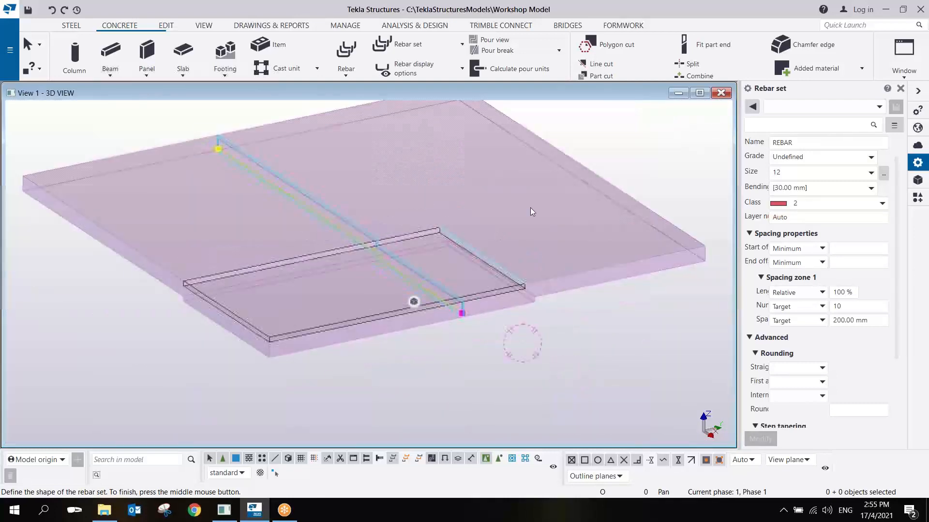
middle_click(561, 199)
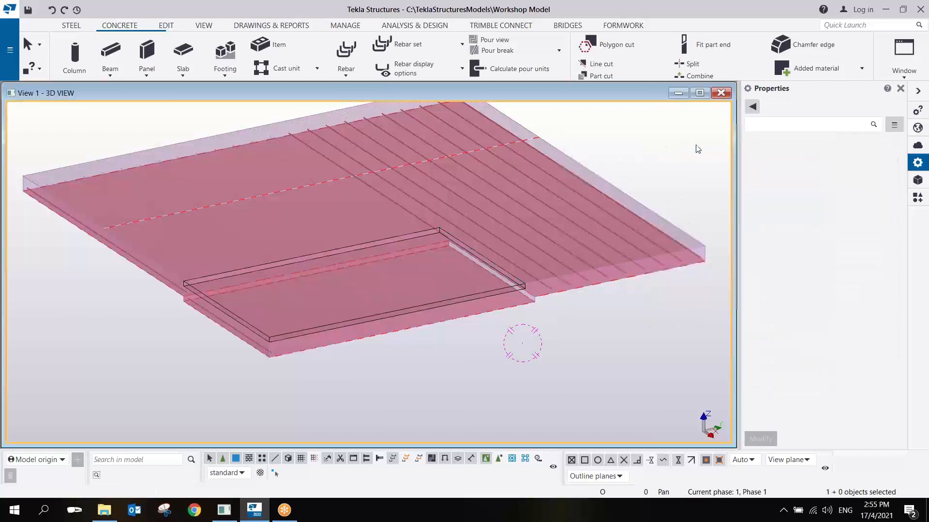
Examine the new rebar set's bars around the recess corner and at the step in the slab's underside
scroll(536, 332, "up", 2)
middle_click_drag(482, 306, 430, 153)
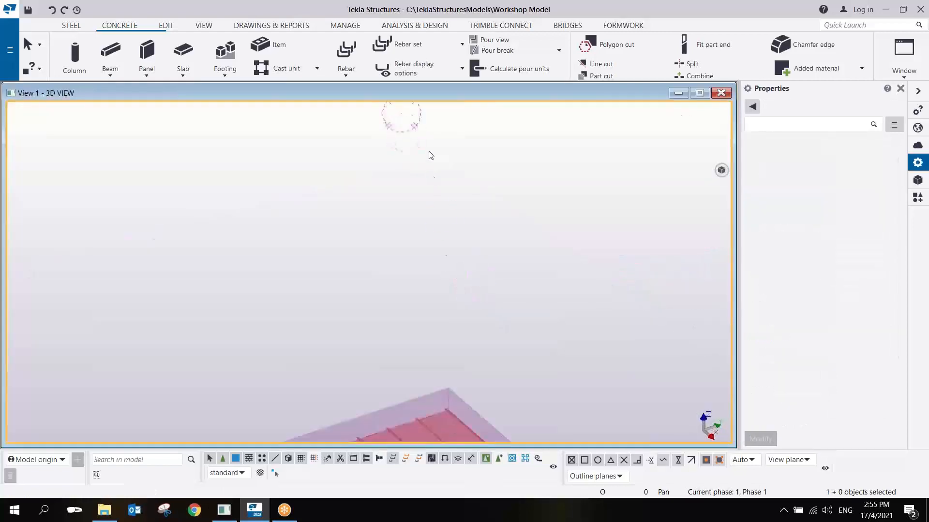
scroll(556, 268, "down", 5)
scroll(430, 310, "up", 5)
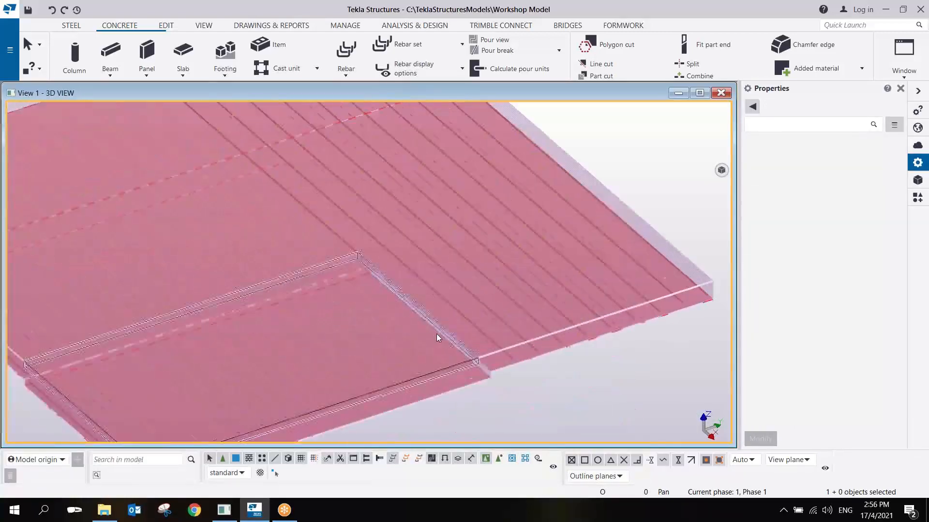
middle_click_drag(370, 270, 337, 283, "ctrl")
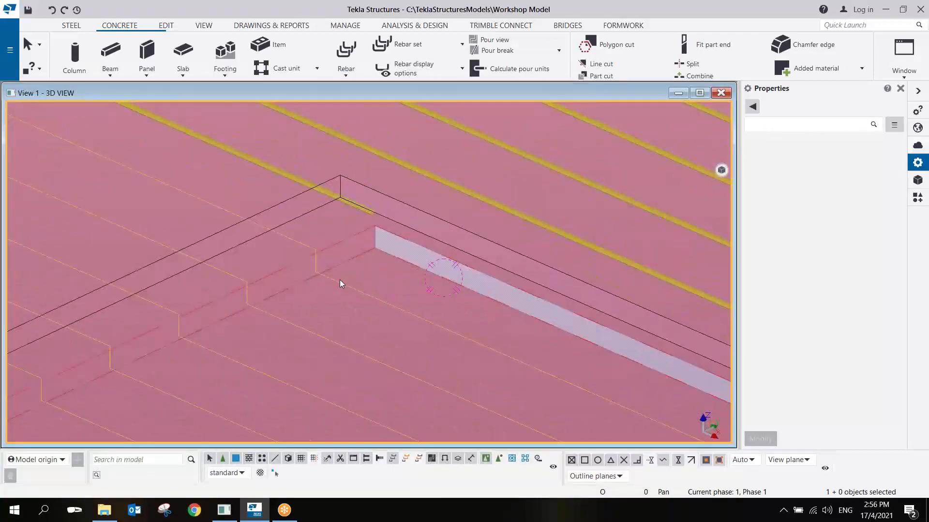
left_click(339, 280)
scroll(340, 280, "down", 3)
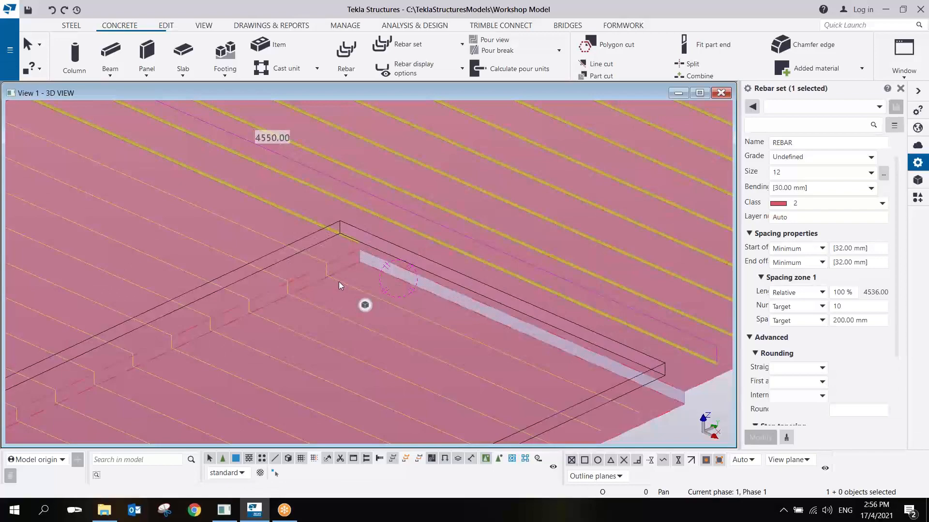
scroll(338, 282, "down", 5)
scroll(326, 284, "up", 6)
scroll(332, 275, "up", 1)
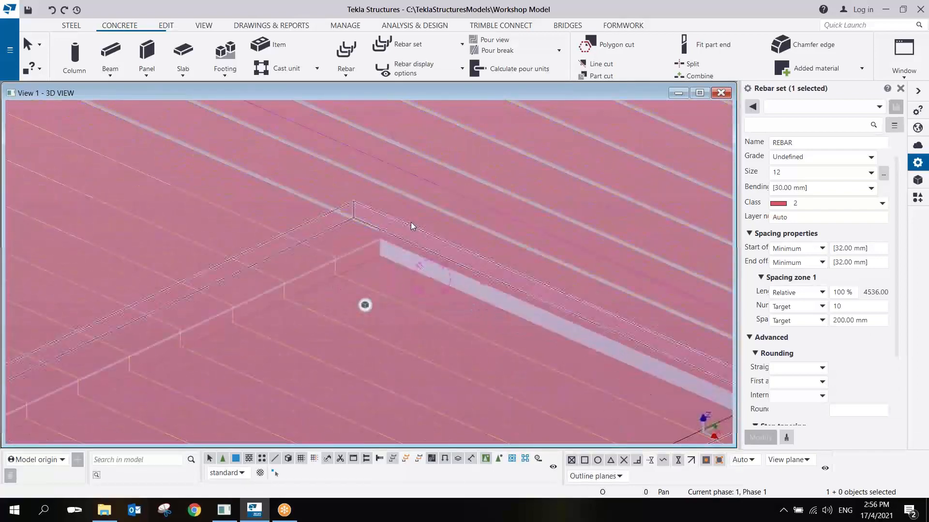
Set the bending radius of the stepped slab's rebar set to 10 mm and inspect the bends along the step
middle_click_drag(410, 222, 330, 279, "ctrl")
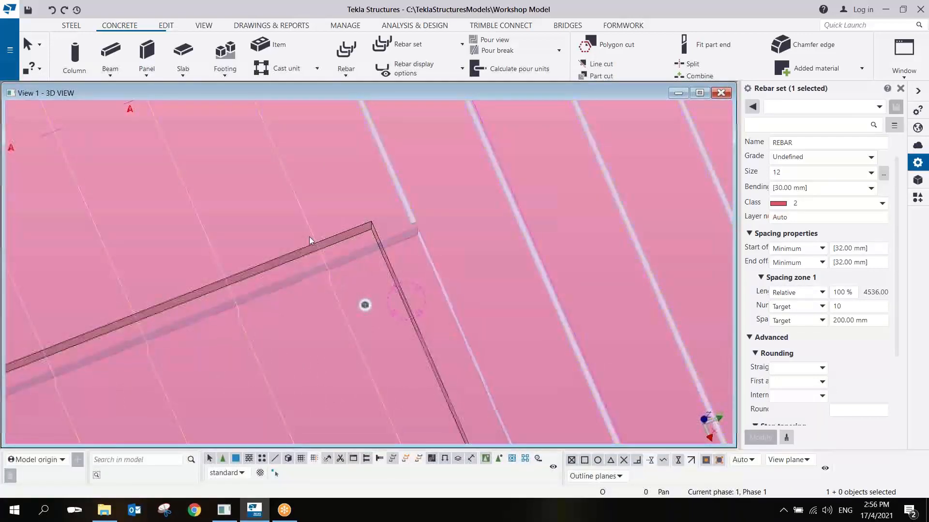
middle_click_drag(507, 208, 386, 278, "ctrl")
middle_click_drag(462, 178, 426, 300, "ctrl")
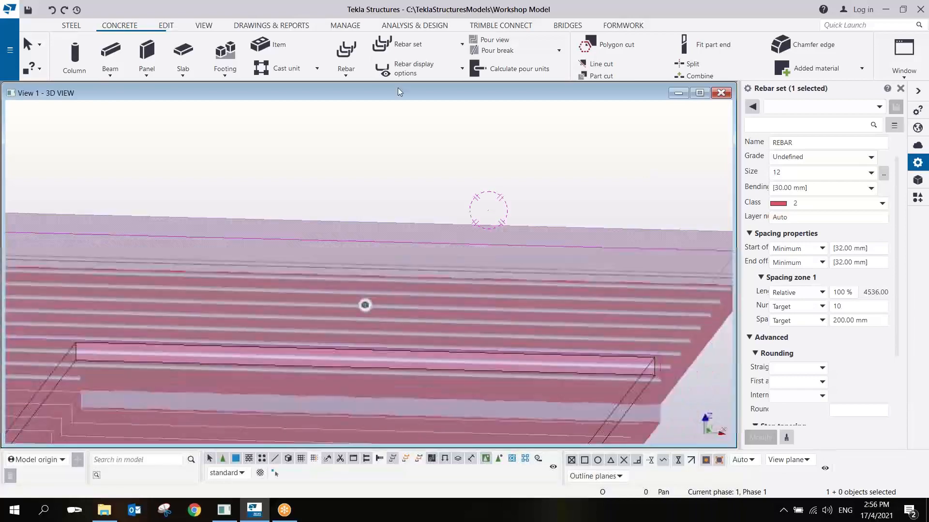
middle_click_drag(408, 228, 420, 296, "ctrl")
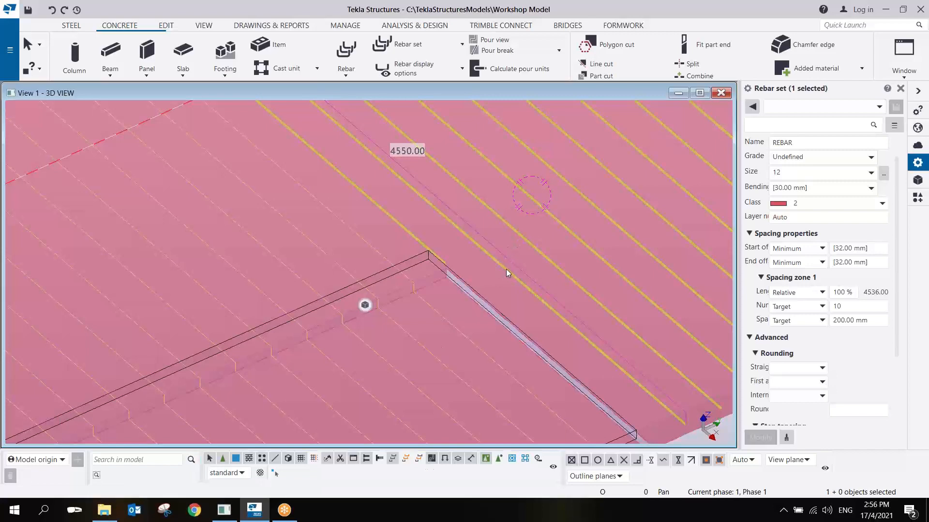
left_click(833, 189)
type("10")
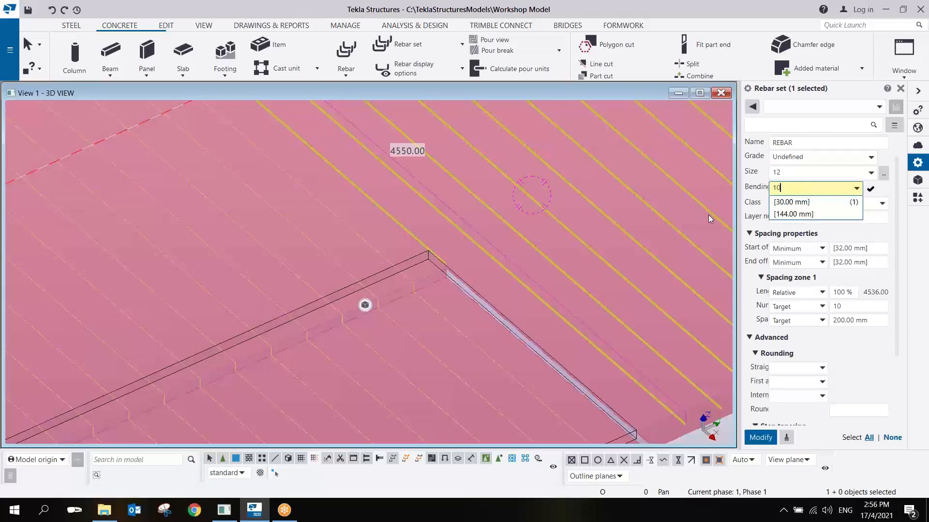
key("Return")
scroll(393, 341, "down", 3)
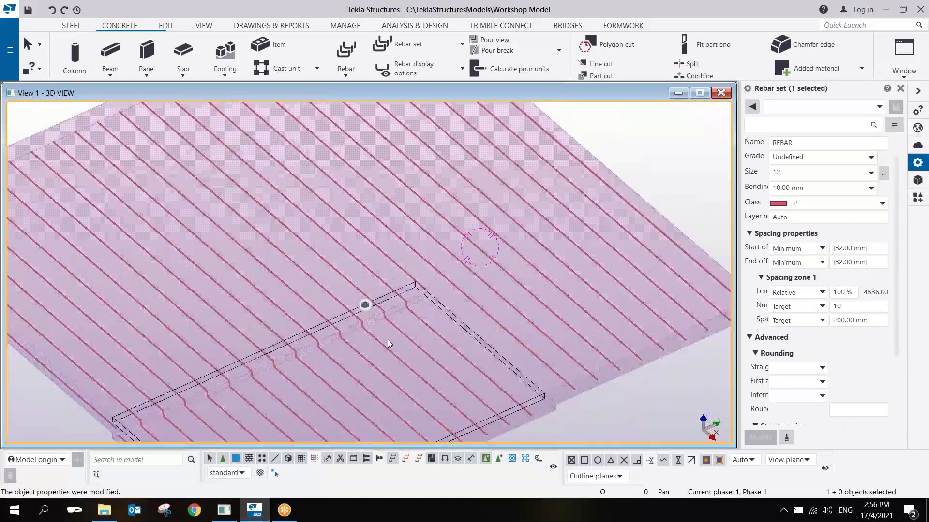
scroll(388, 339, "up", 5)
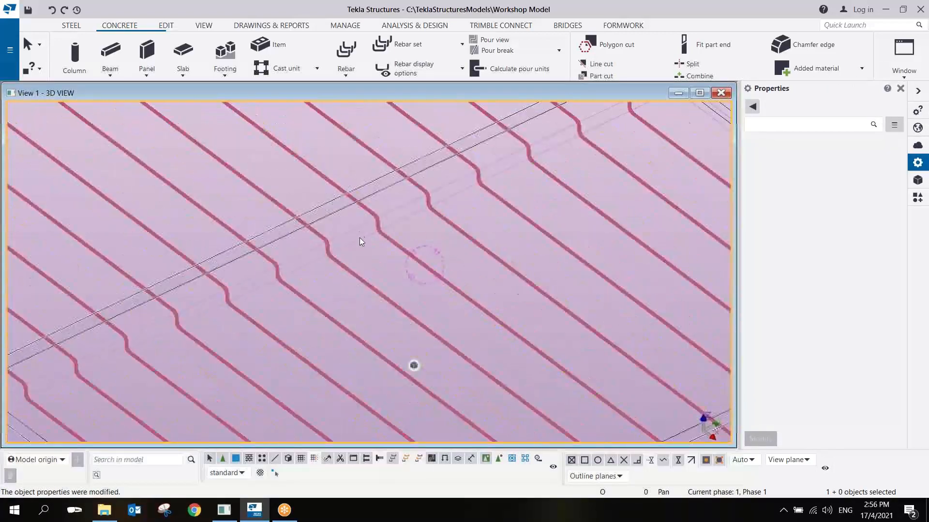
scroll(382, 238, "down", 5)
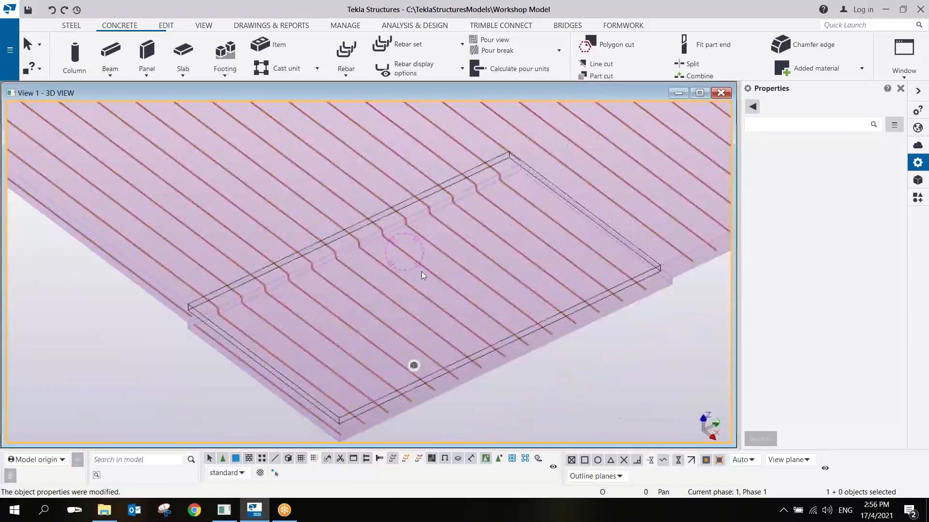
scroll(421, 274, "up", 6)
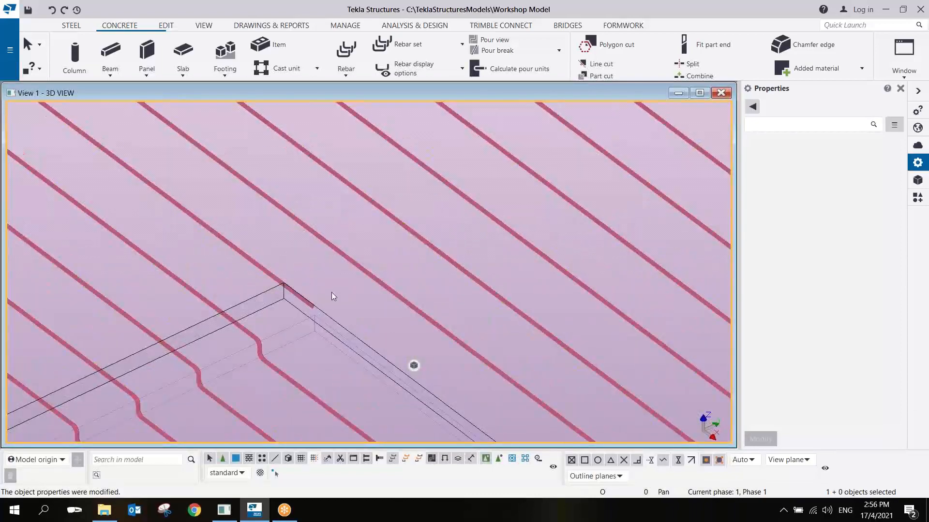
Redraw the 3D view so the whole building model is displayed again around the stepped slab
scroll(364, 255, "down", 8)
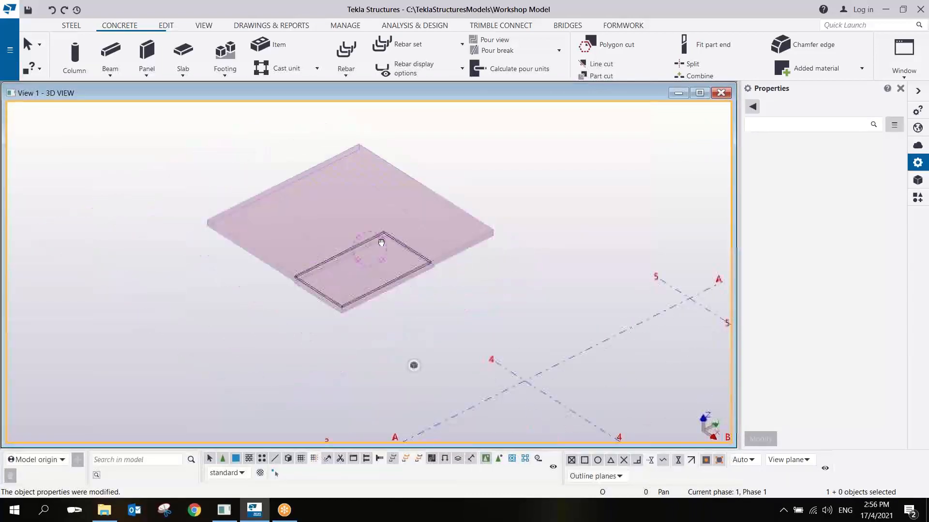
scroll(381, 242, "up", 6)
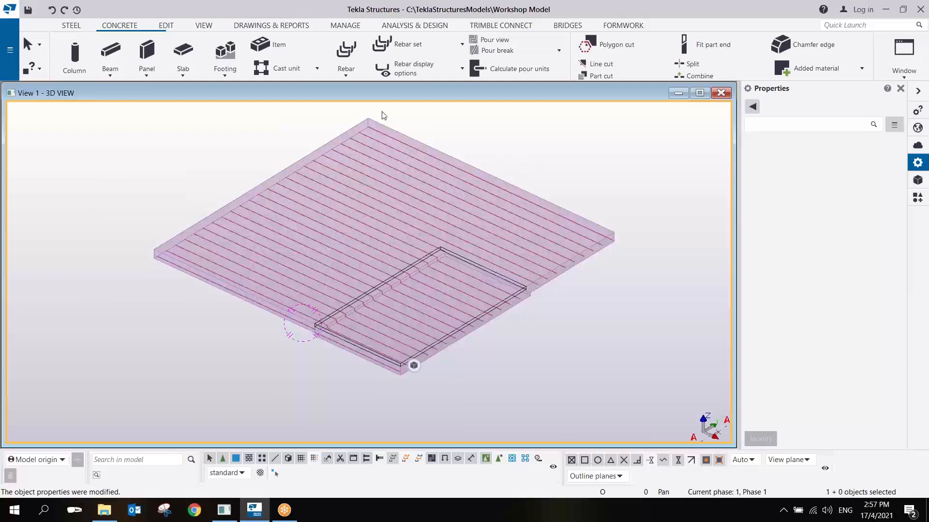
middle_click_drag(556, 160, 469, 190)
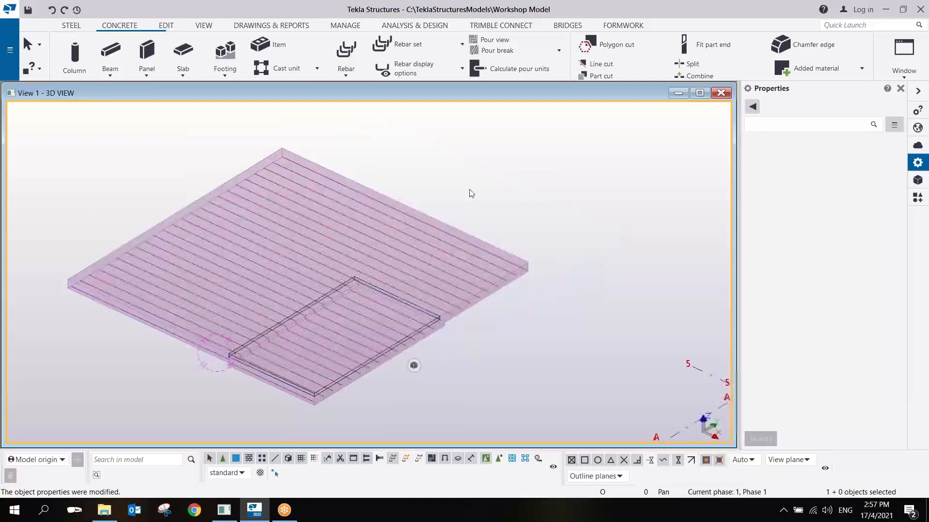
right_click(479, 172)
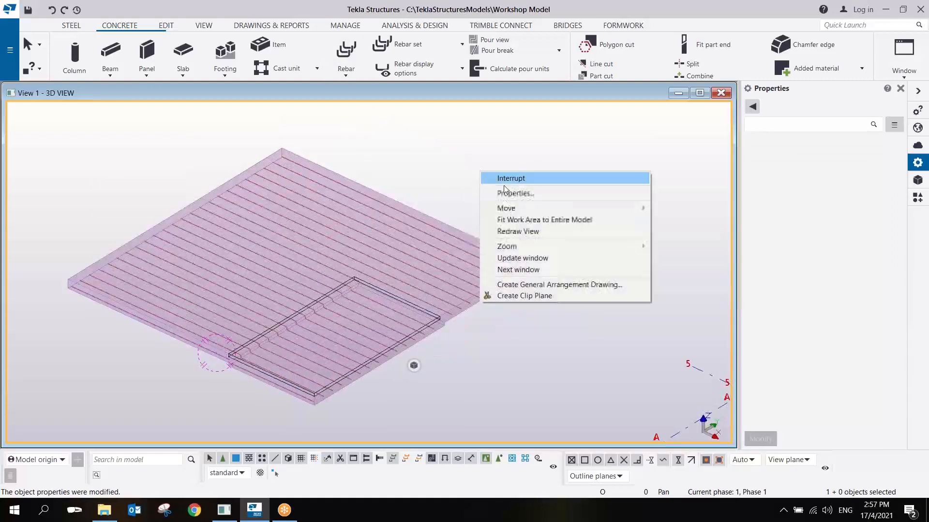
left_click(534, 232)
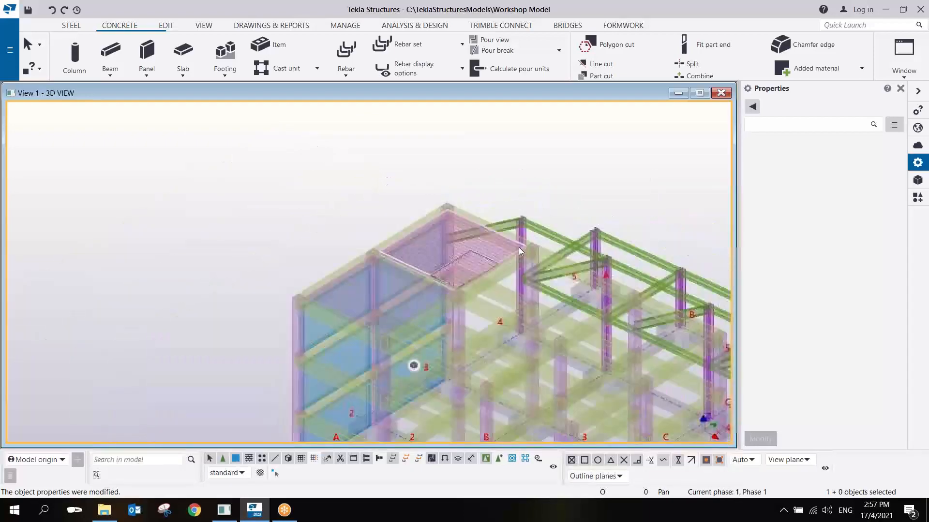
scroll(501, 353, "up", 5)
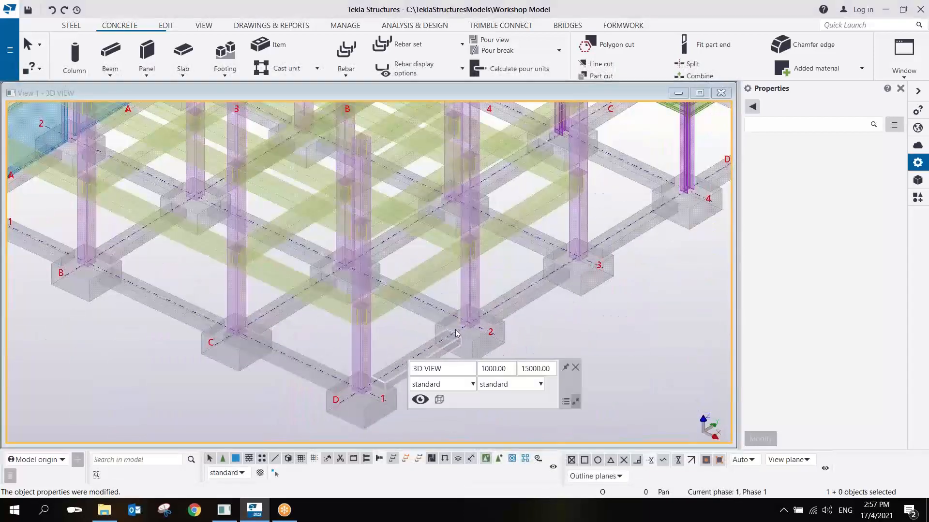
right_click(501, 262)
left_click(516, 267)
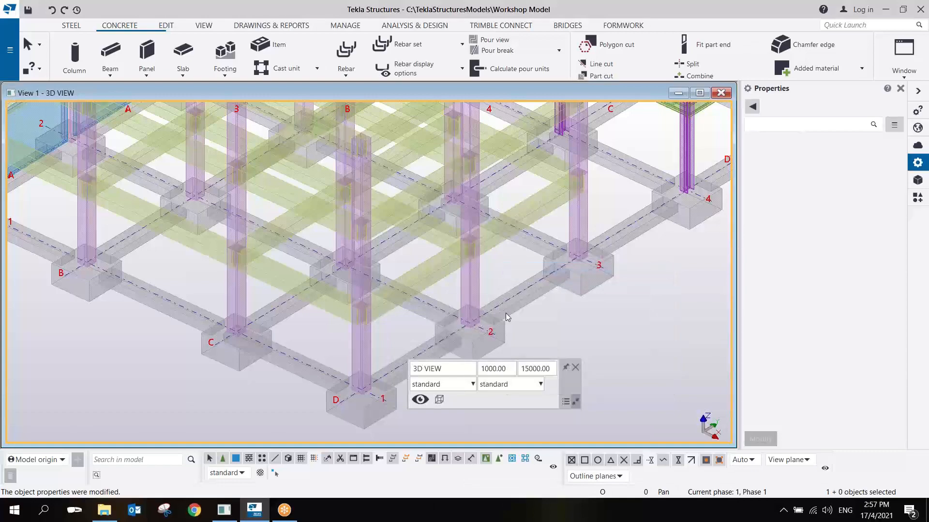
Bring the pad footings along grid line 1 into view and search the applications and components catalogue for "PAD"
middle_click_drag(516, 337, 541, 263)
scroll(540, 266, "down", 1)
middle_click_drag(425, 316, 571, 316, "ctrl")
scroll(443, 334, "up", 3)
scroll(500, 240, "down", 2)
scroll(547, 294, "down", 2)
left_click(575, 368)
left_click(917, 199)
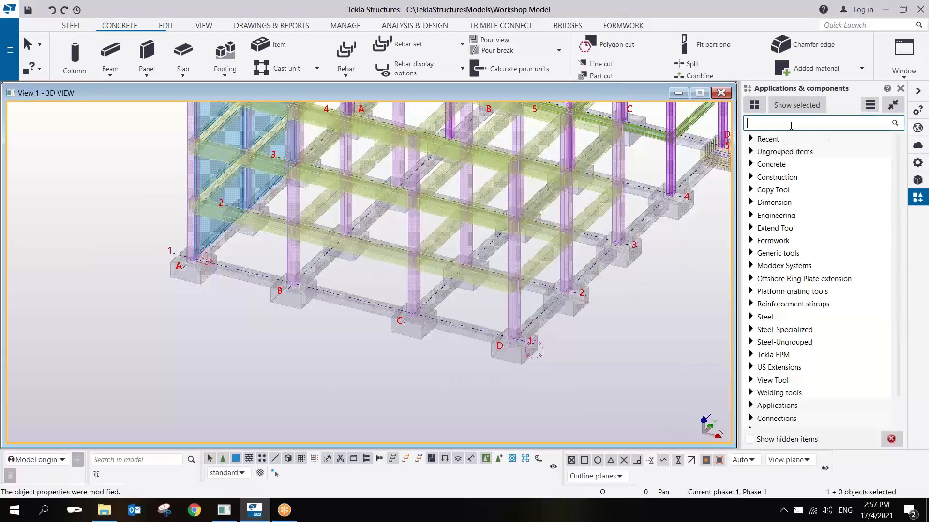
type("PAD")
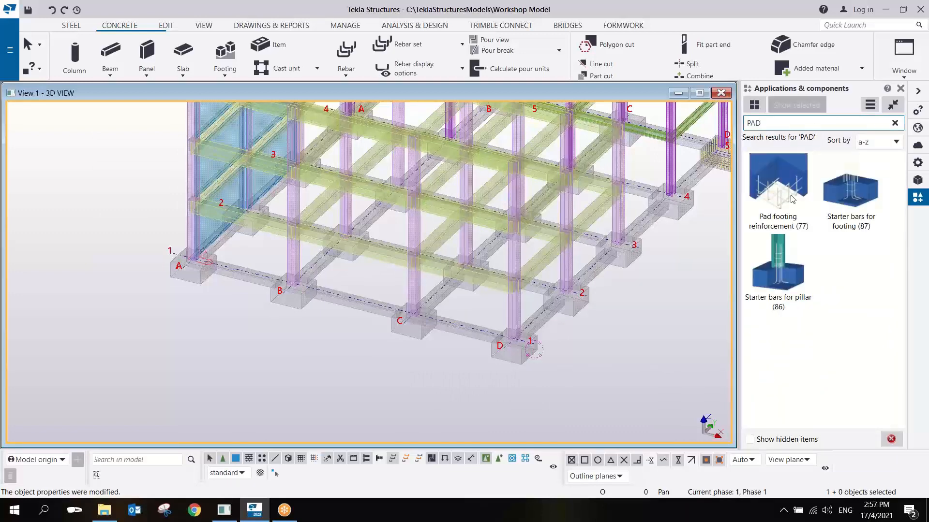
Start the Pad footing reinforcement (77) component and open its settings alongside the footing at grid D-1
left_click(773, 200)
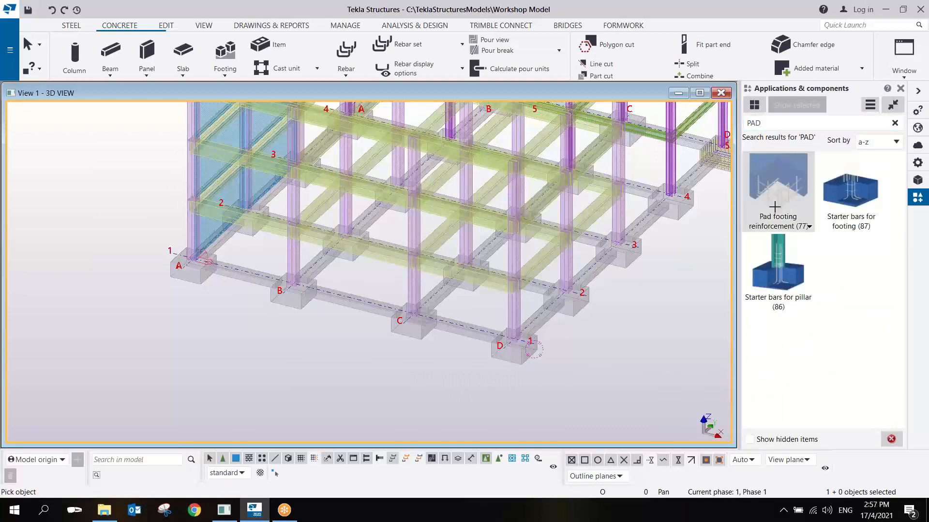
double_click(774, 208)
middle_click_drag(380, 304, 262, 316)
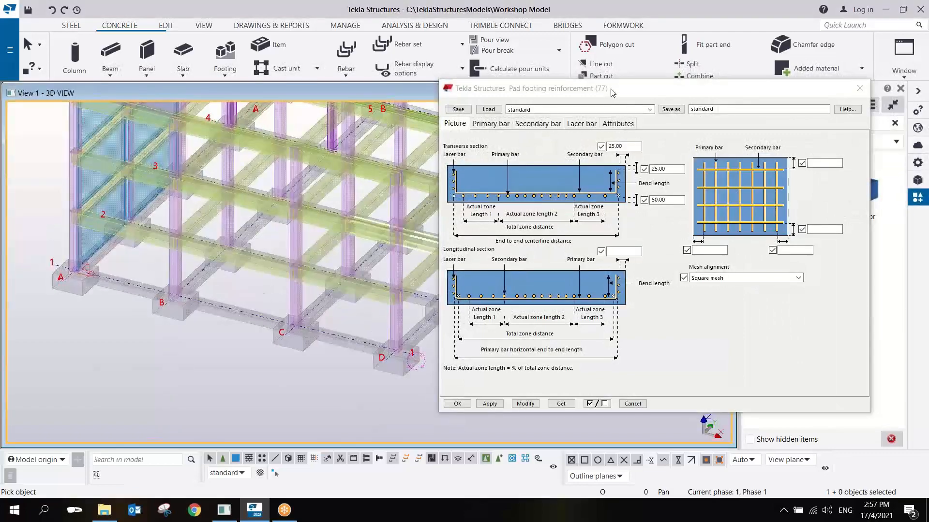
left_click_drag(611, 92, 682, 90)
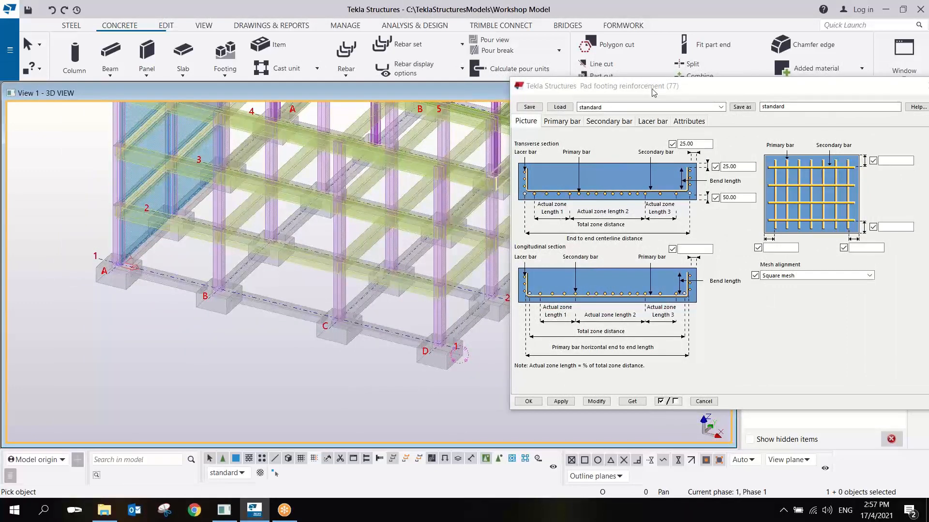
left_click_drag(643, 87, 653, 92)
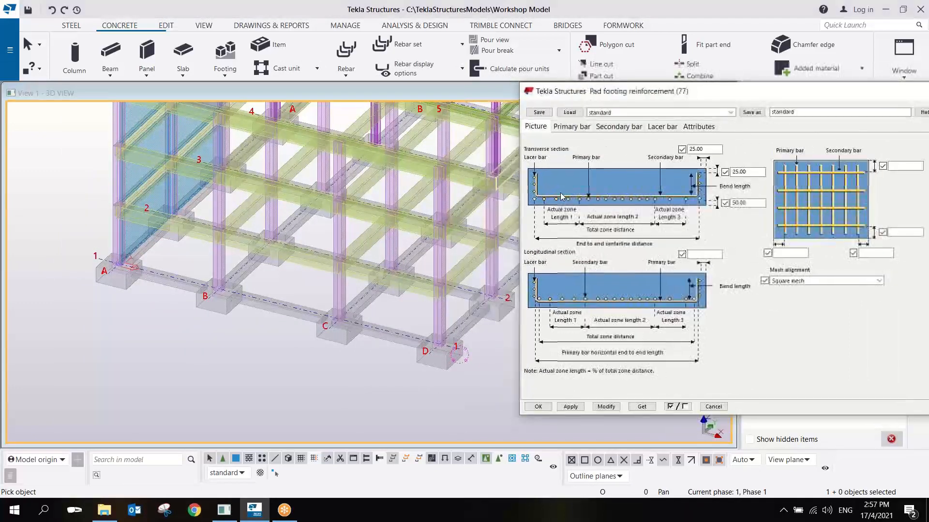
scroll(434, 302, "up", 5)
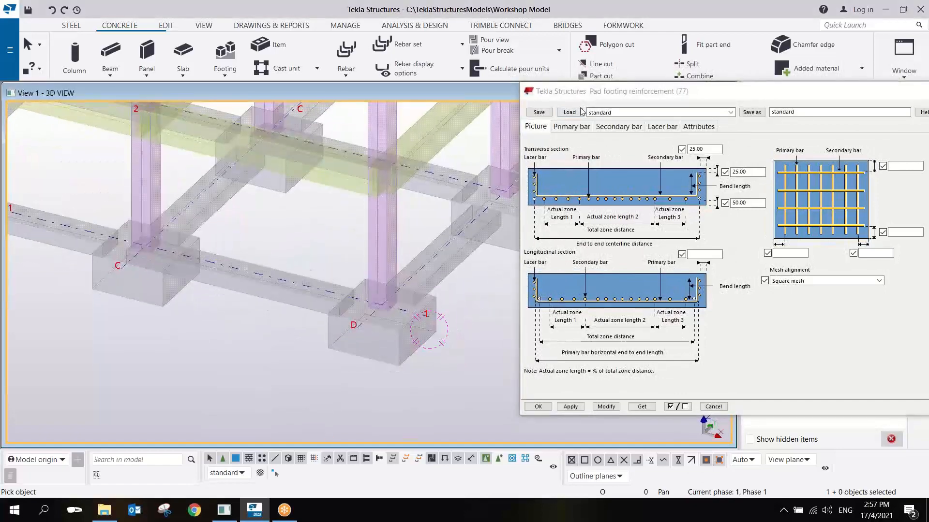
left_click_drag(585, 91, 547, 90)
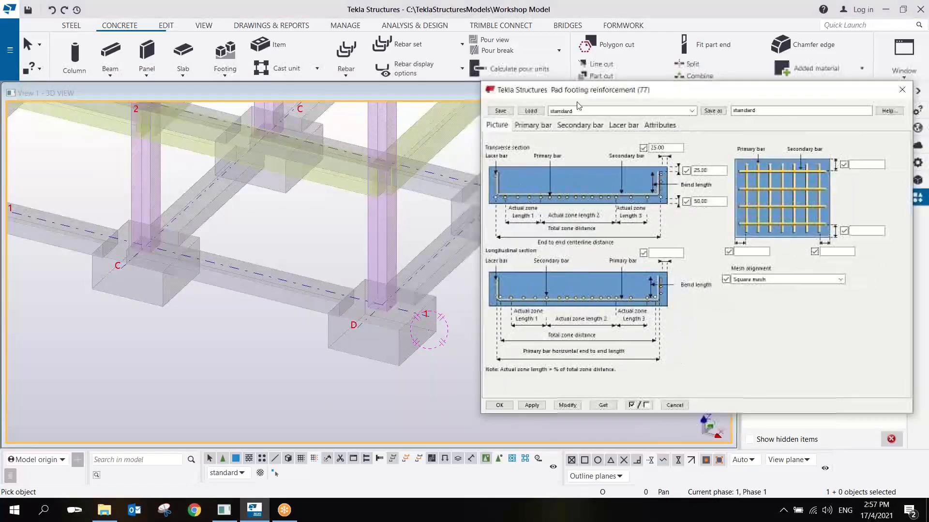
Review the primary, secondary and lacer bar settings of the pad footing reinforcement and accept the standard values
left_click(545, 126)
left_click(577, 126)
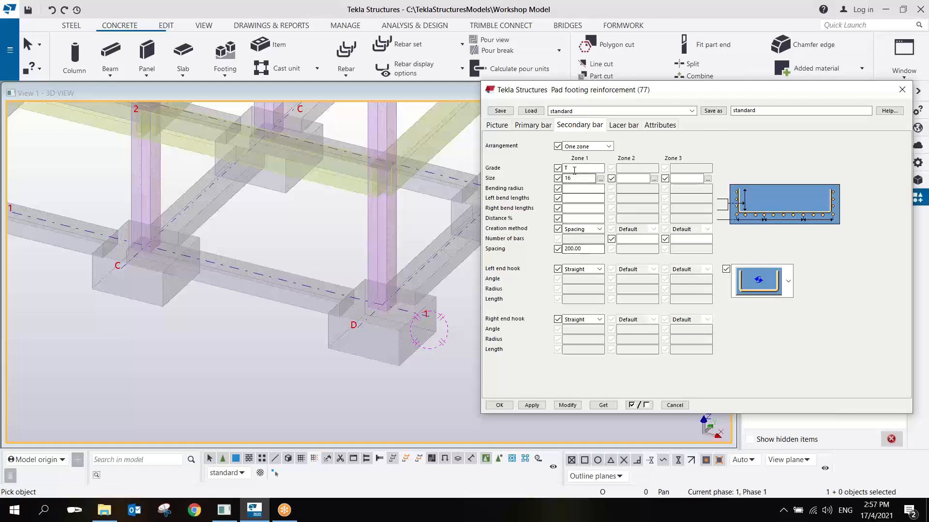
left_click(625, 126)
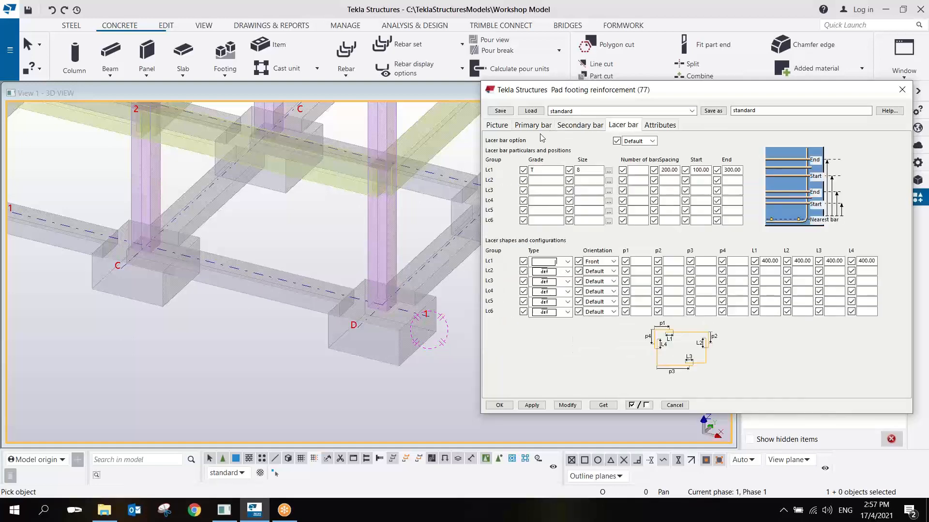
left_click(498, 126)
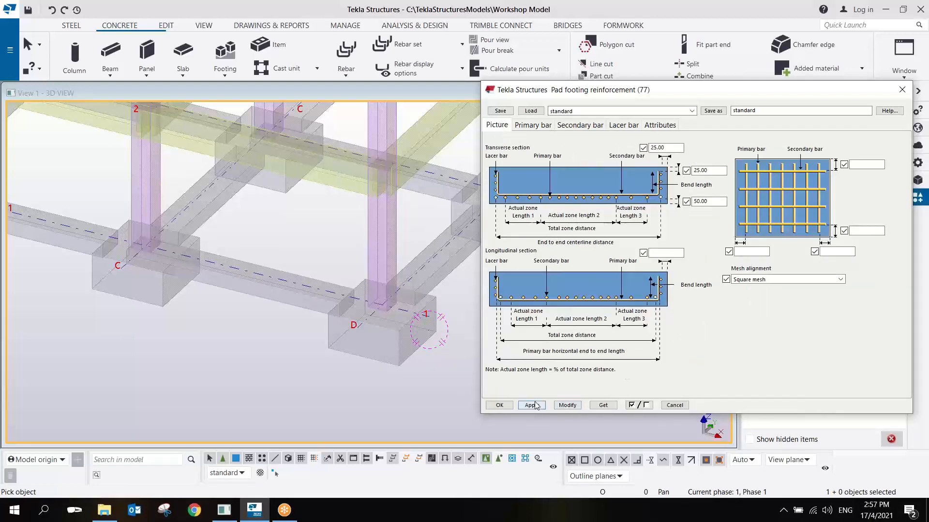
left_click(500, 405)
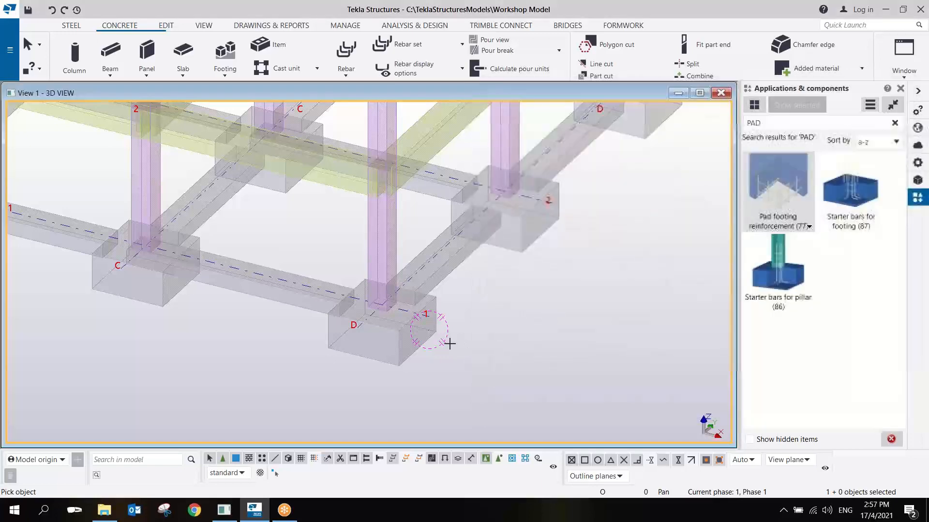
Apply the pad footing reinforcement to the corner footing at grid D-1 and check its bar cage
scroll(391, 341, "up", 3)
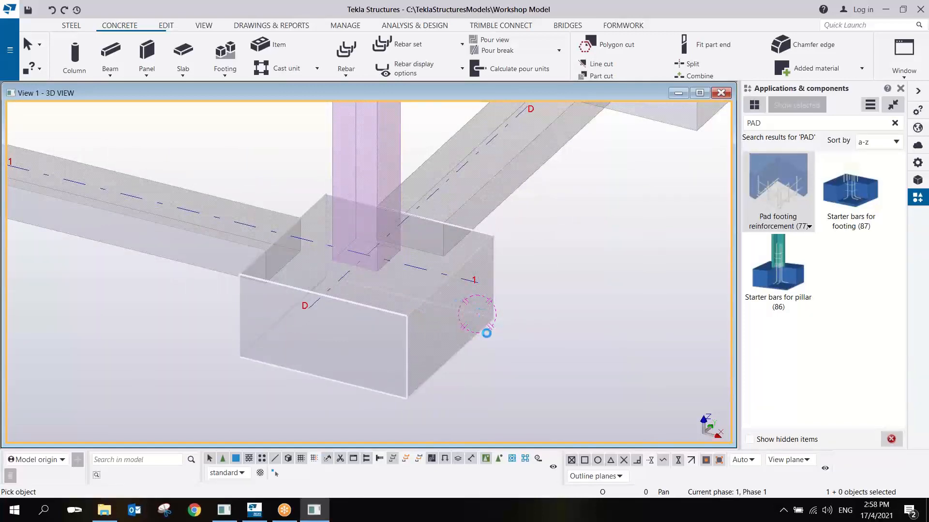
middle_click_drag(377, 337, 509, 326)
scroll(527, 307, "up", 4)
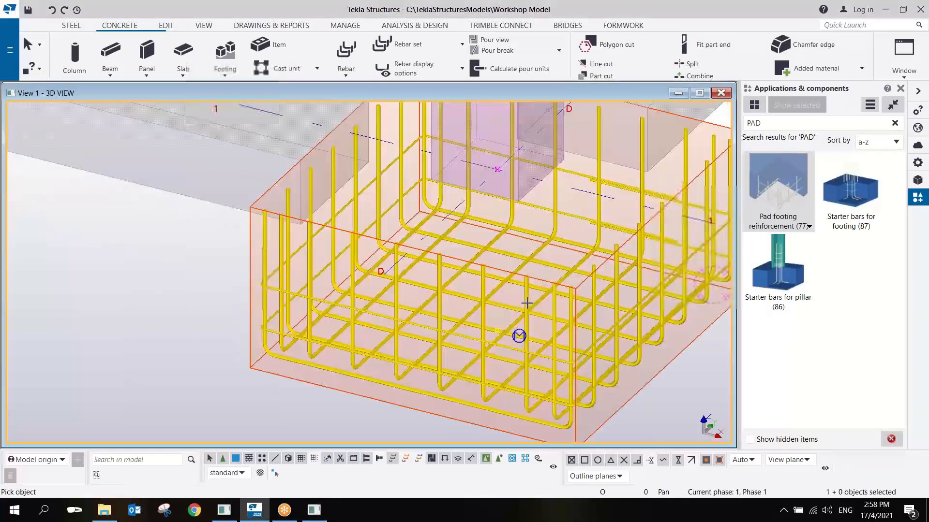
scroll(527, 303, "down", 4)
Apply the pad footing reinforcement to the footings at grids C-1, B-1 and A-1
middle_click_drag(213, 247, 541, 338)
scroll(541, 338, "down", 3)
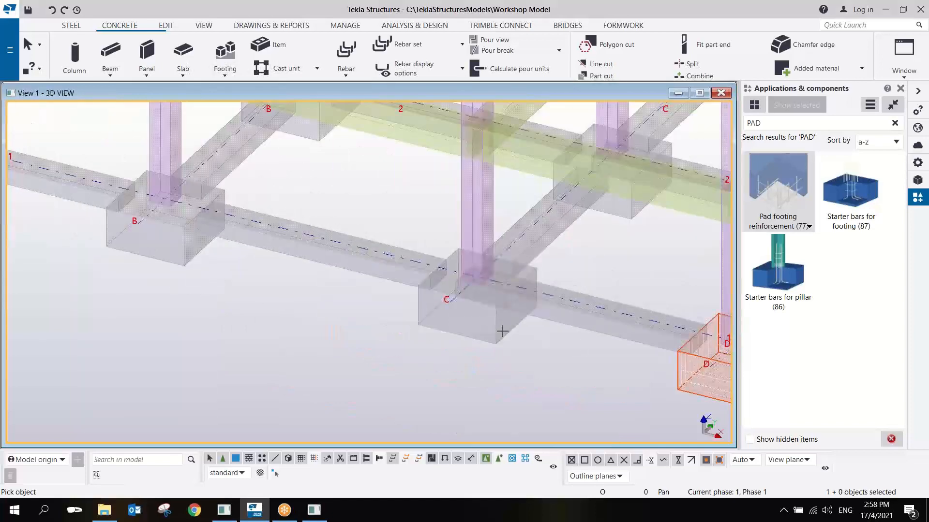
left_click(496, 337)
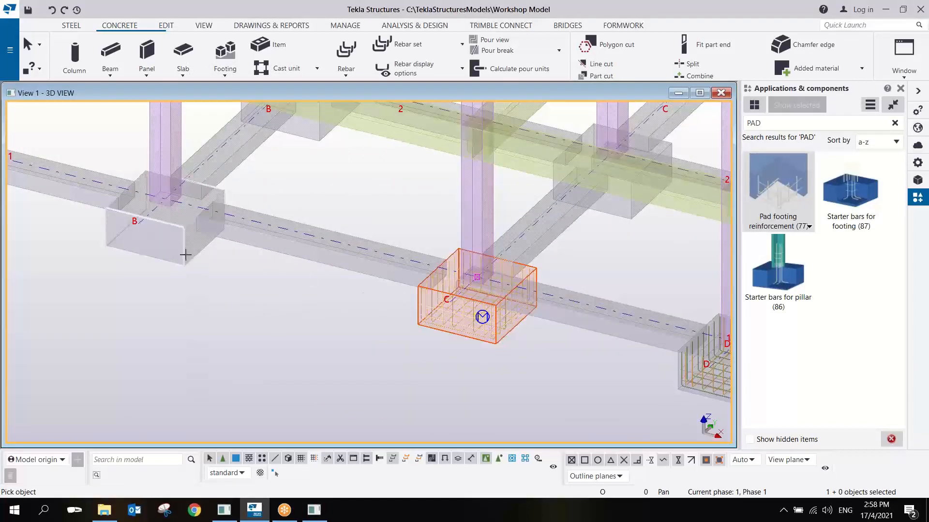
left_click(186, 256)
middle_click_drag(181, 262, 582, 414)
left_click(327, 344)
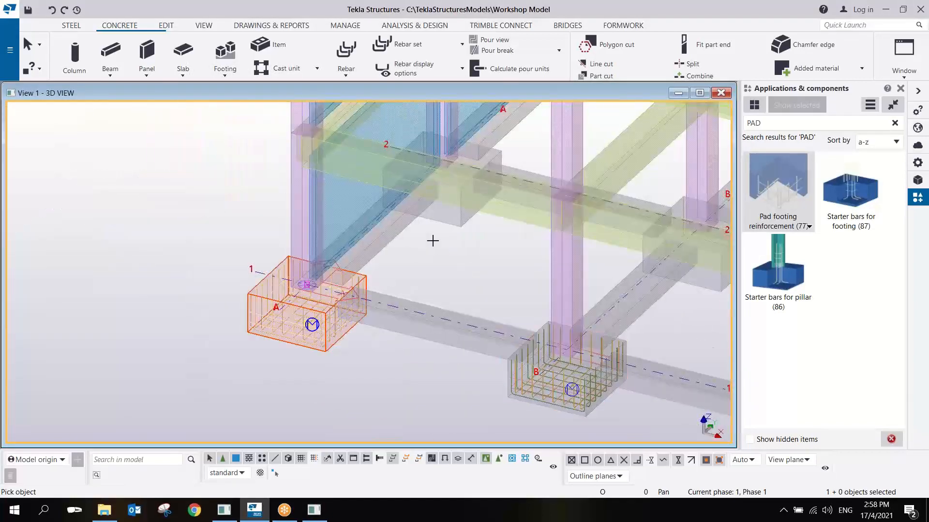
Apply the pad footing reinforcement to the footings along grid line 2 at A, B, C and D
left_click(455, 227)
middle_click_drag(708, 301, 560, 292)
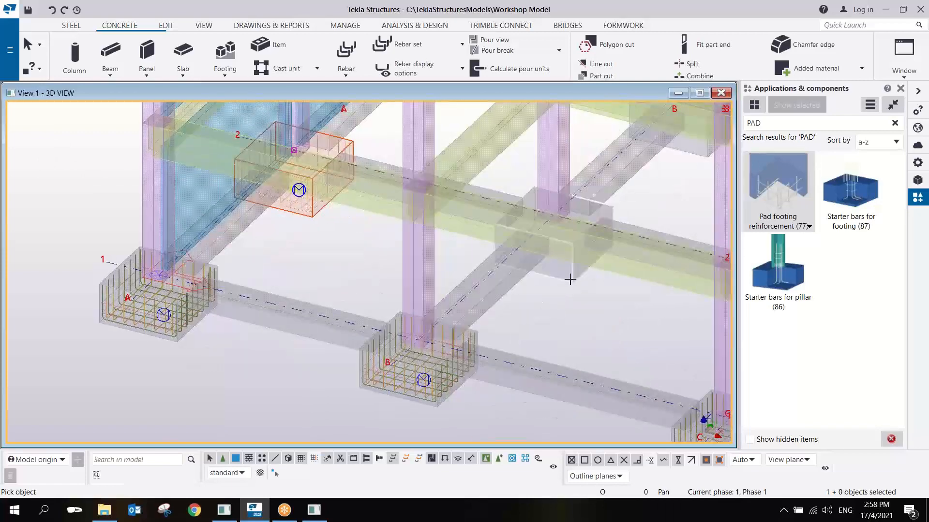
left_click(571, 280)
middle_click_drag(669, 319, 411, 296)
left_click(629, 341)
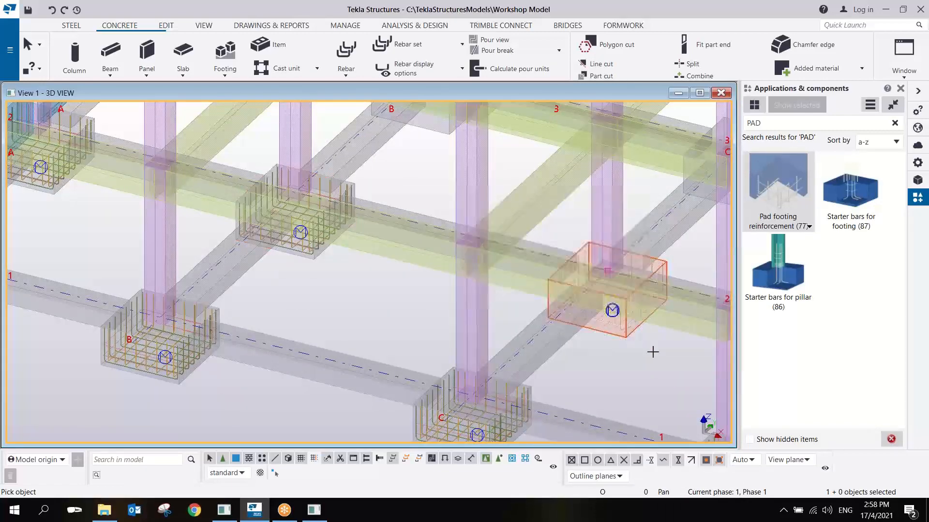
middle_click_drag(628, 343, 401, 294)
left_click(645, 358)
middle_click_drag(643, 363, 539, 309)
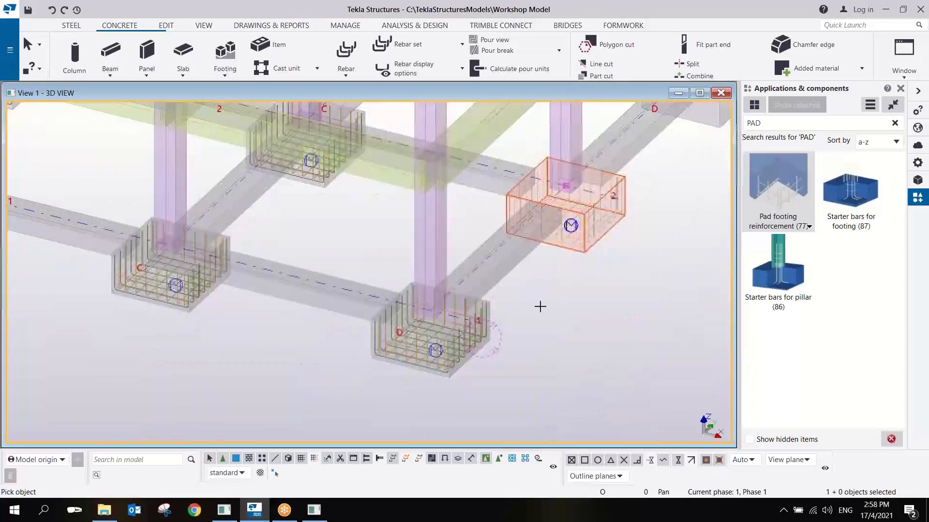
End the component placement and set the profile of the corner footing at grid D-1 to 1000*800
right_click(538, 312)
left_click(568, 140)
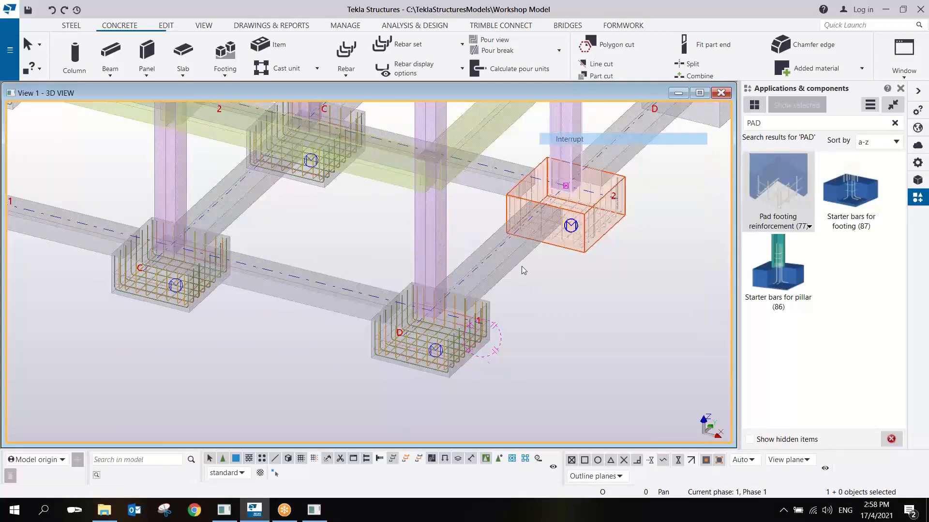
scroll(436, 373, "up", 5)
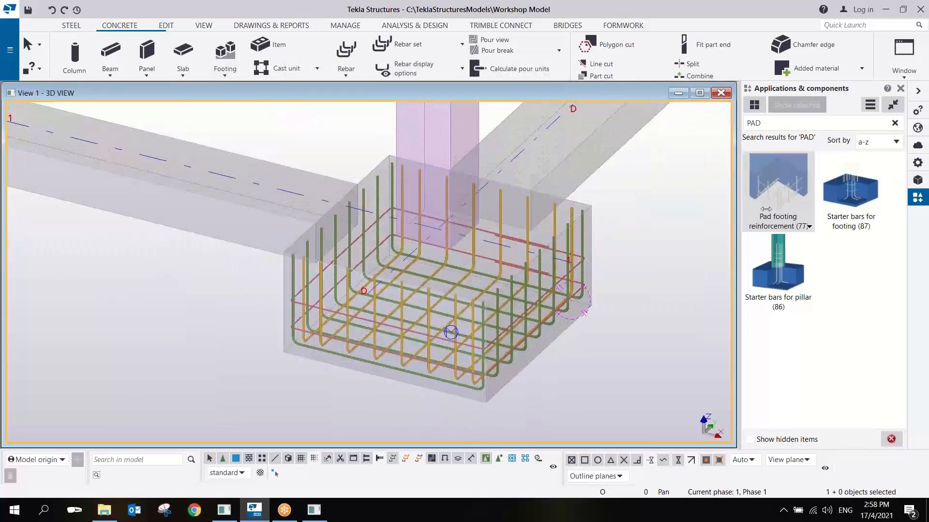
middle_click_drag(464, 375, 483, 344, "ctrl")
scroll(481, 345, "down", 1)
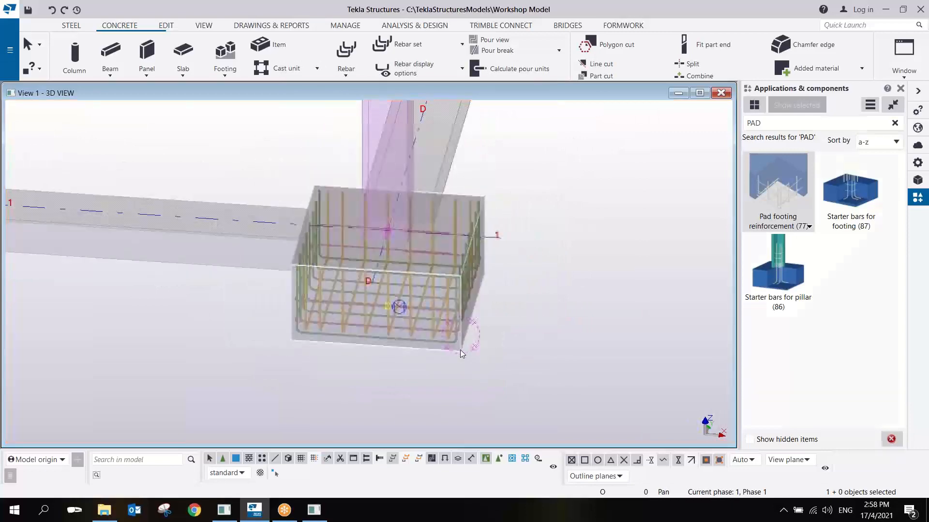
double_click(460, 350)
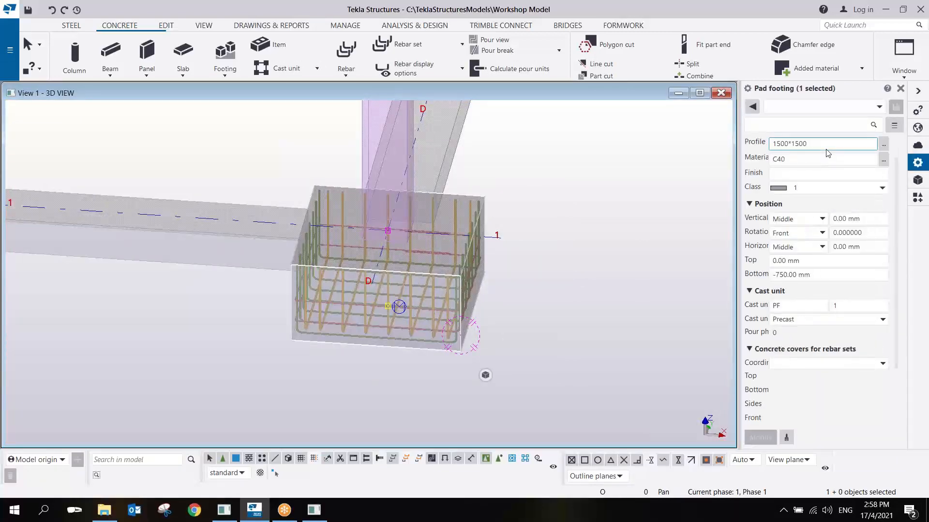
type("100*")
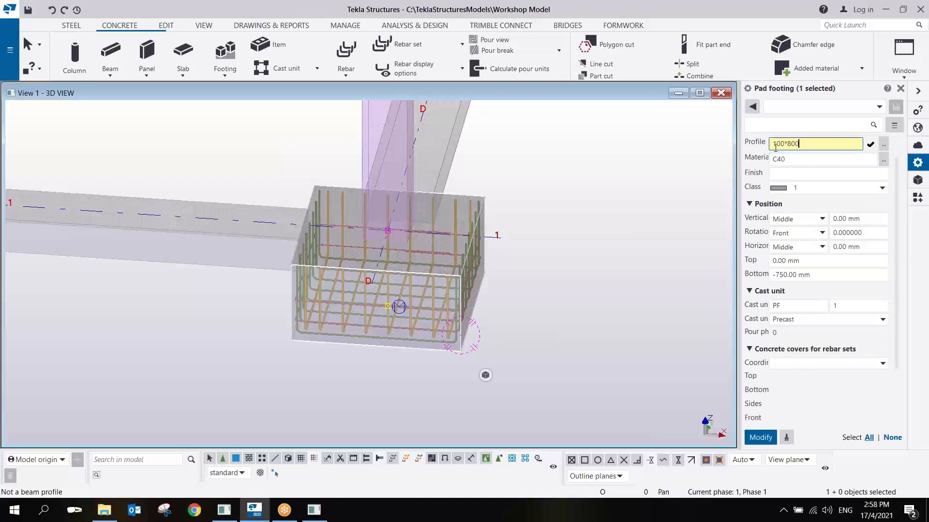
left_click(760, 437)
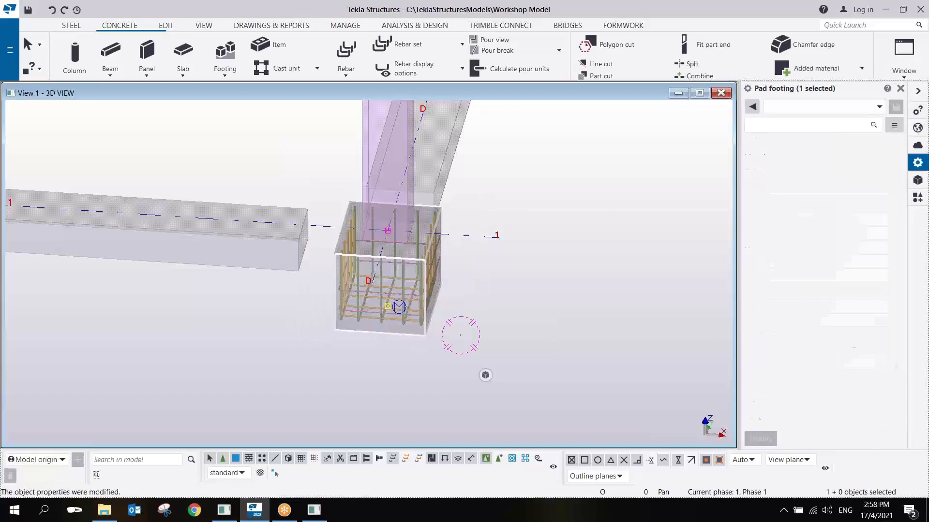
Examine from several sides how the component's bars fit the resized footing at grid D-1, especially the lacer bars
scroll(413, 256, "up", 2)
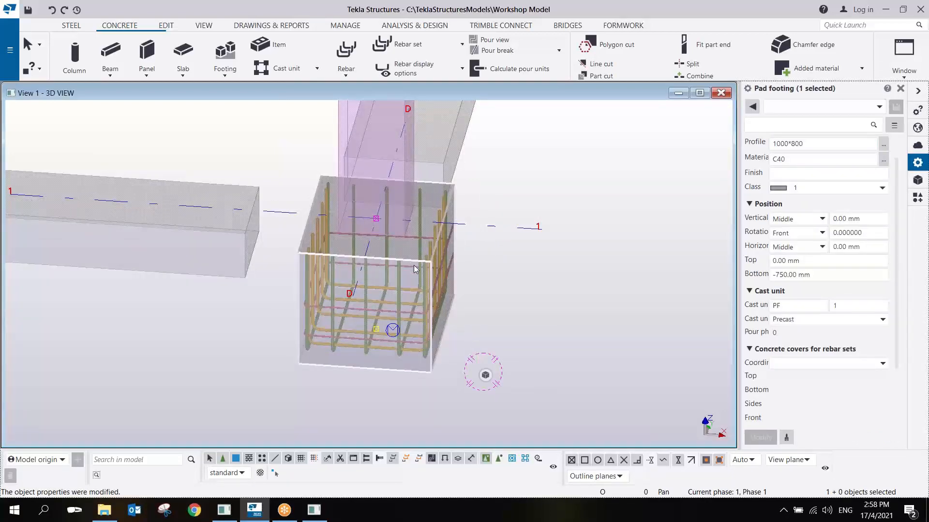
middle_click_drag(415, 276, 263, 296, "ctrl")
scroll(623, 361, "up", 4)
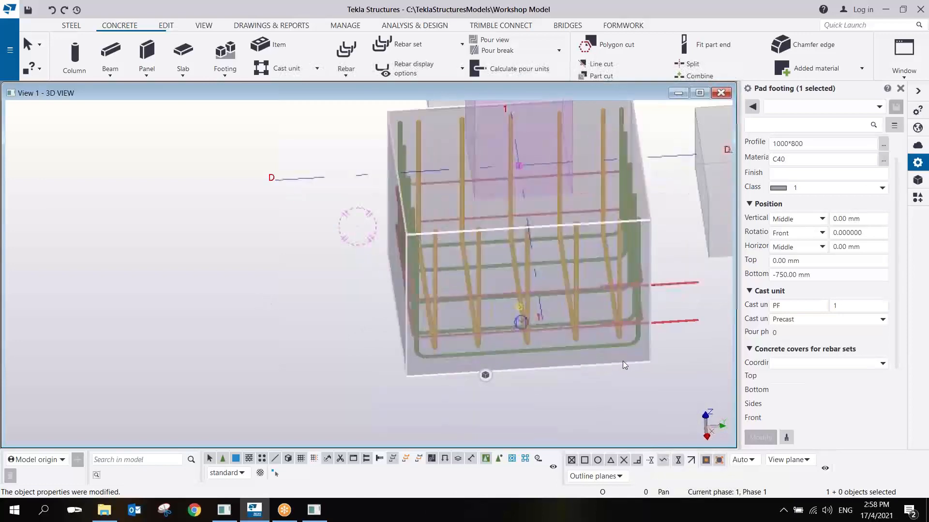
middle_click_drag(625, 334, 471, 306)
scroll(469, 305, "down", 2)
scroll(477, 284, "up", 2)
scroll(477, 288, "up", 2)
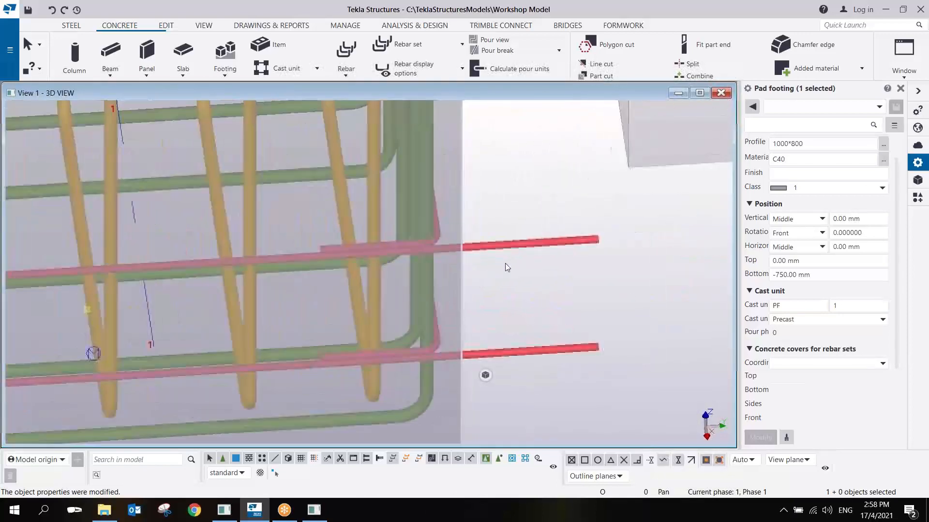
scroll(503, 265, "down", 3)
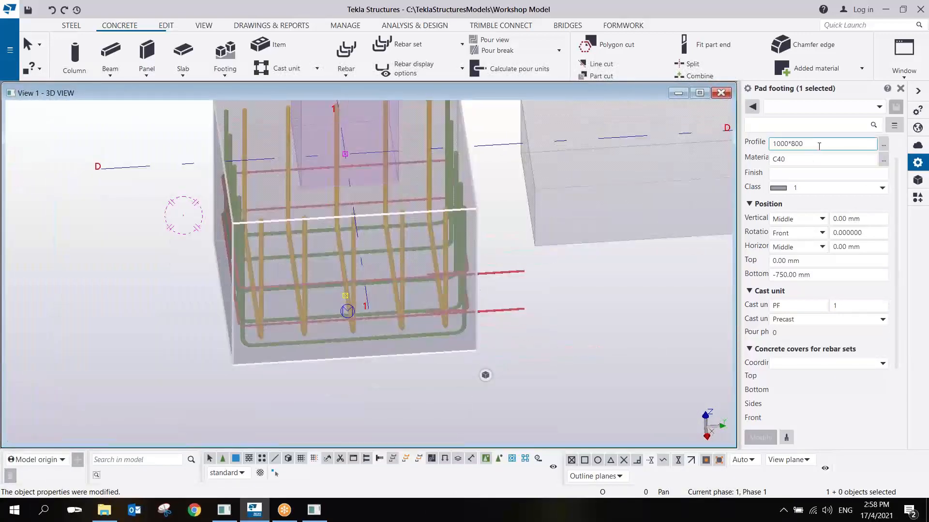
Try a 2000*2000 profile on the footing at grid D-1, check its bar cage, and undo the footing's profile changes
type("2000*")
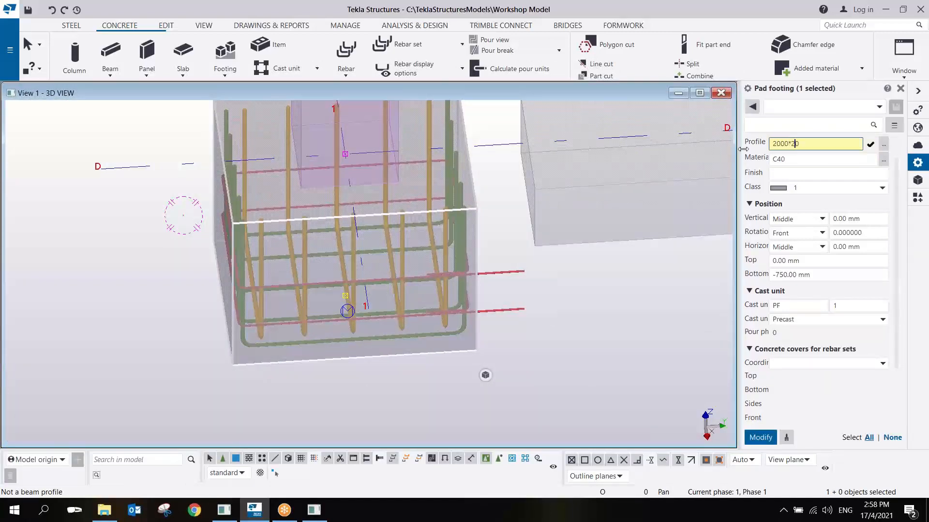
key("Return")
scroll(575, 276, "down", 4)
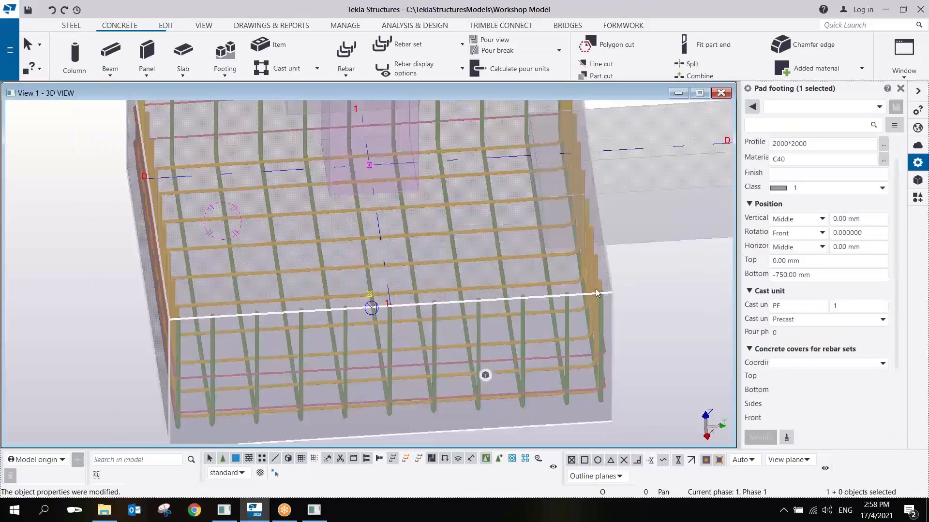
middle_click_drag(454, 292, 441, 310, "ctrl")
scroll(479, 304, "down", 3)
key("ctrl+z")
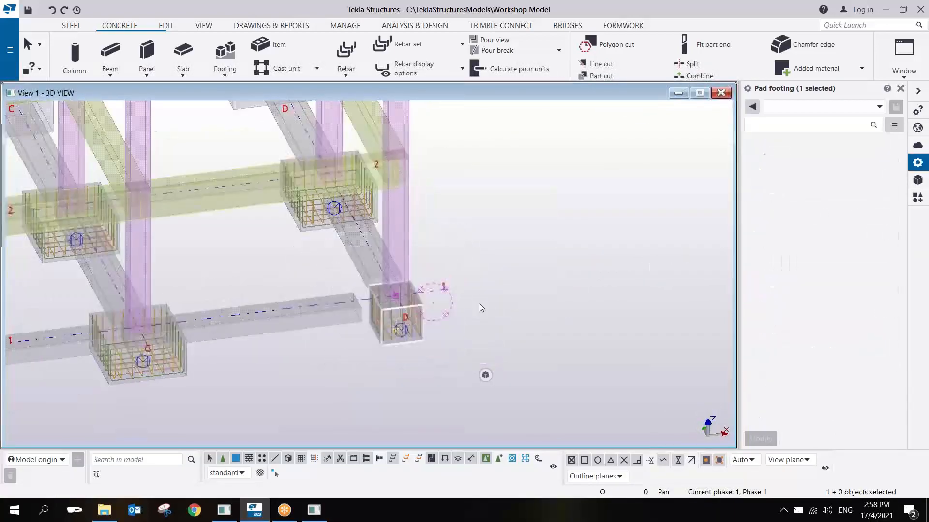
Set the profile of the rebar-set-reinforced corner footing at grid D-5 to 2000*1000
scroll(478, 304, "down", 5)
middle_click_drag(474, 269, 624, 203, "ctrl")
middle_click_drag(632, 145, 463, 246)
scroll(484, 271, "up", 8)
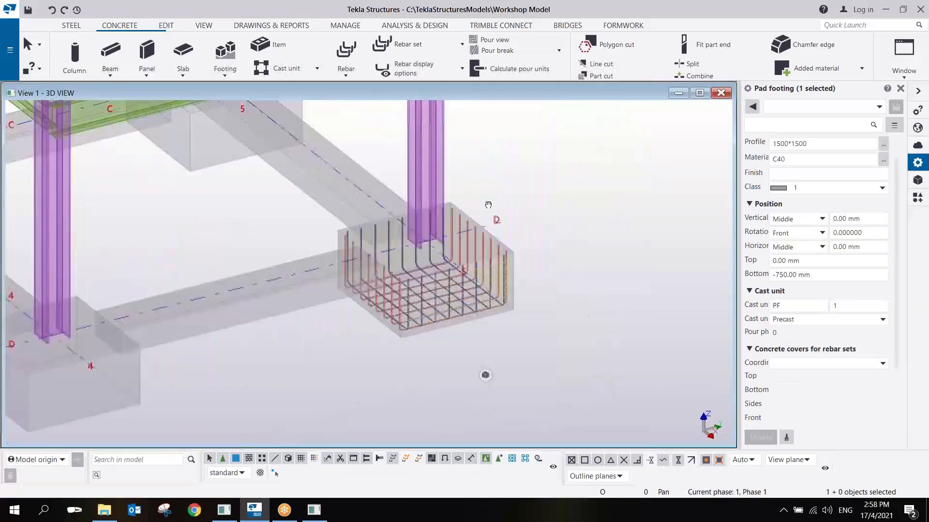
right_click(484, 169)
left_click(506, 189)
scroll(464, 276, "up", 3)
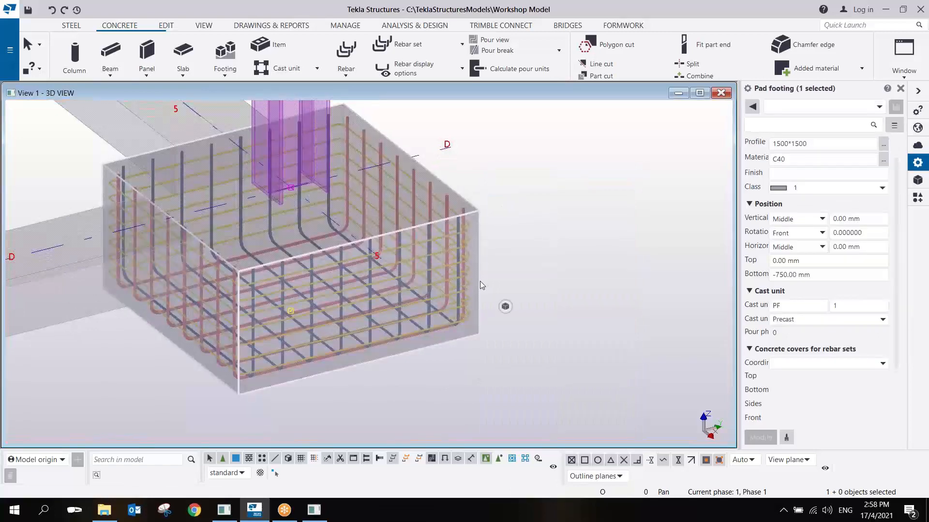
type("2")
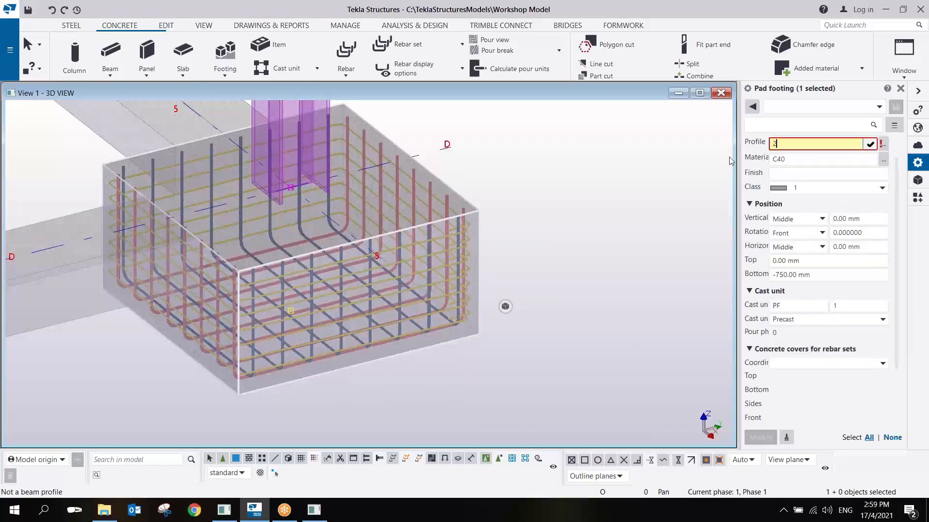
type("000*1000")
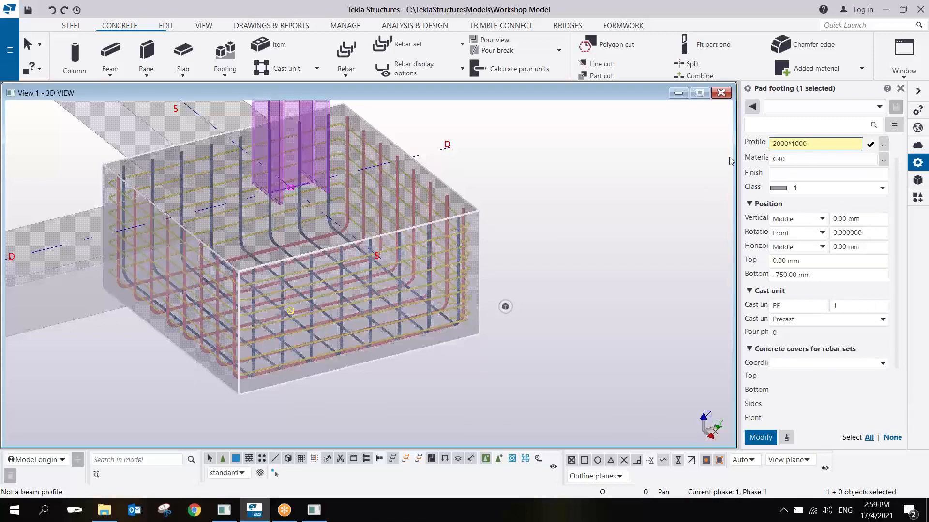
key("Return")
Check how the rebar sets adapt to the resized footing at grid D-5 and undo its profile change
scroll(379, 255, "up", 3)
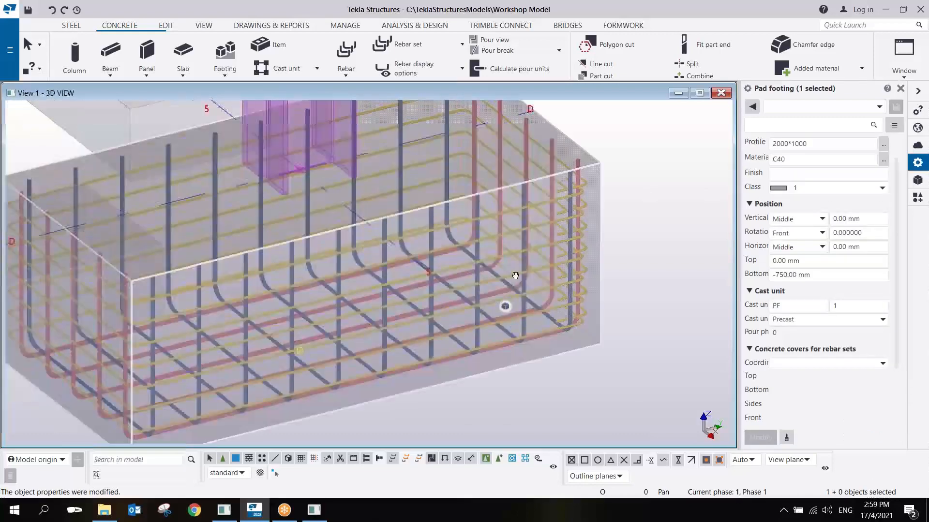
scroll(505, 306, "down", 5)
scroll(504, 310, "up", 6)
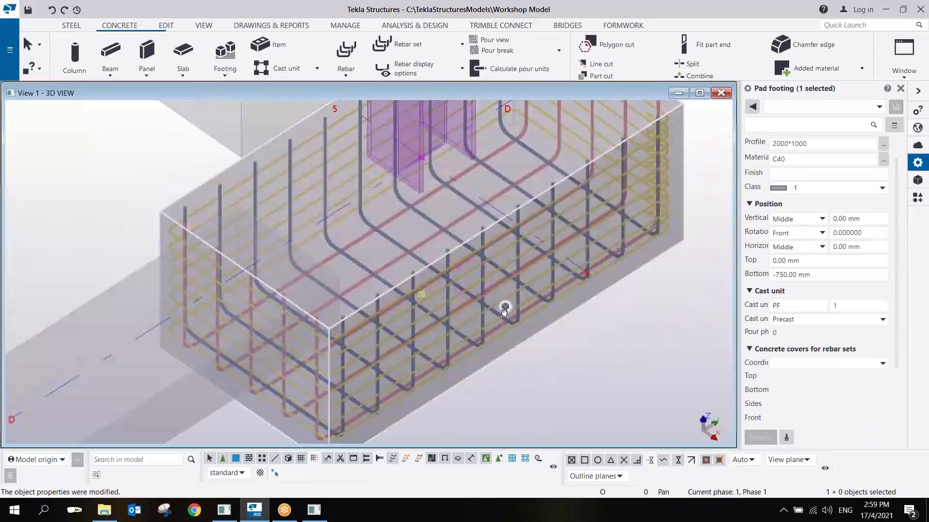
scroll(504, 309, "down", 4)
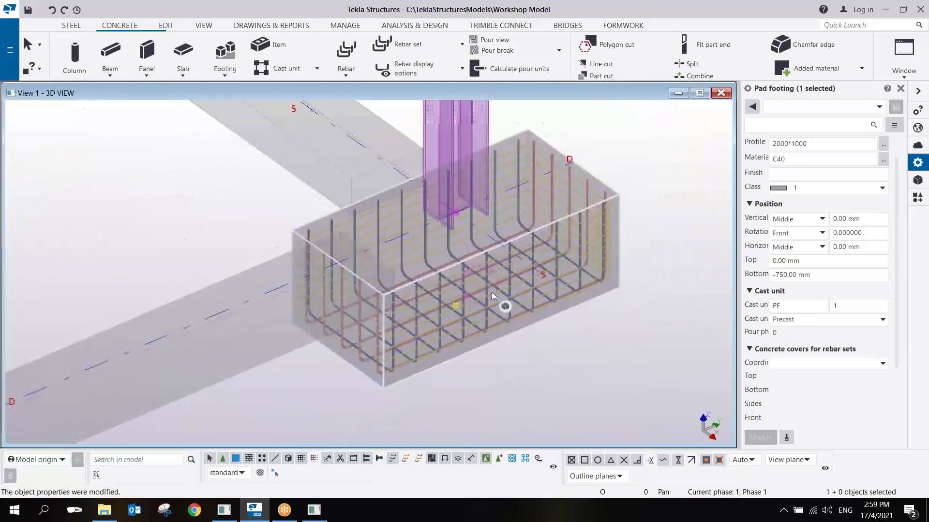
key("ctrl+z")
scroll(583, 254, "up", 3)
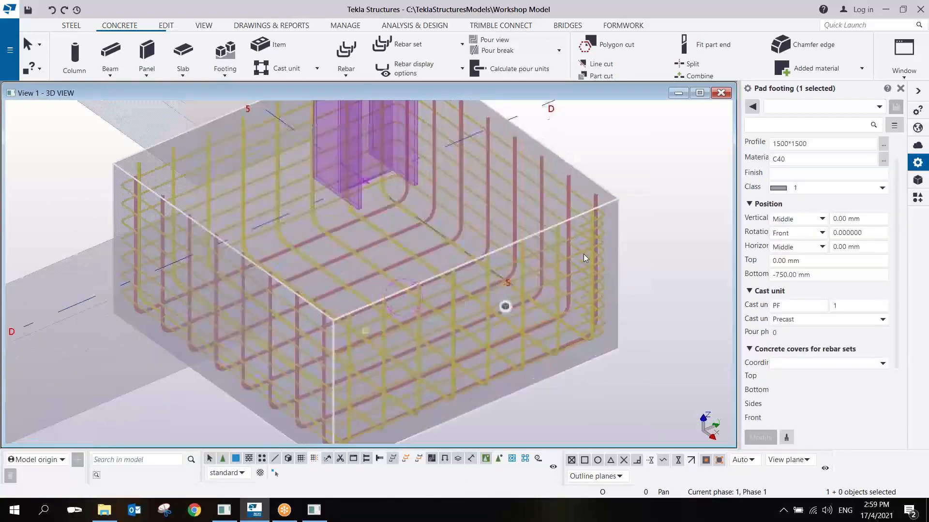
scroll(590, 234, "up", 8)
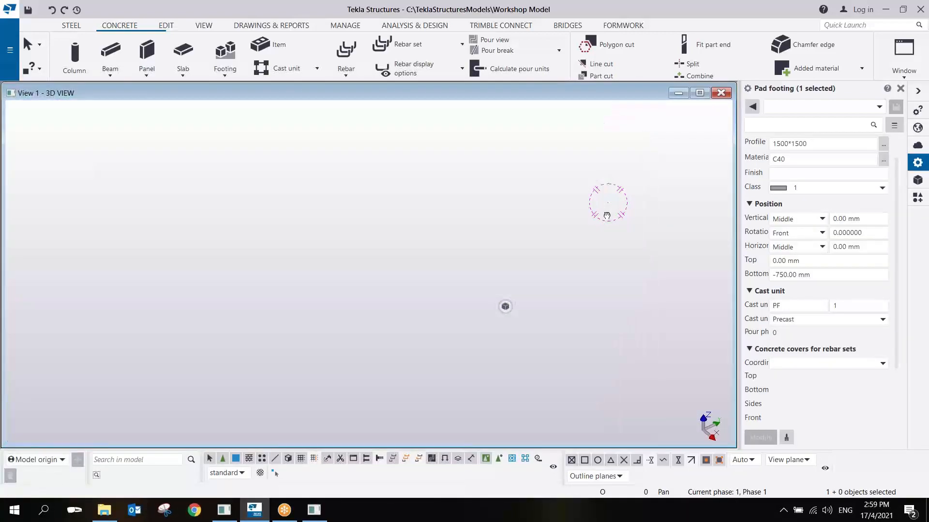
Set the start and end cover thickness of the links rebar group in the pad footing at grid D/5 to 15 mm
scroll(584, 254, "down", 5)
scroll(460, 290, "up", 4)
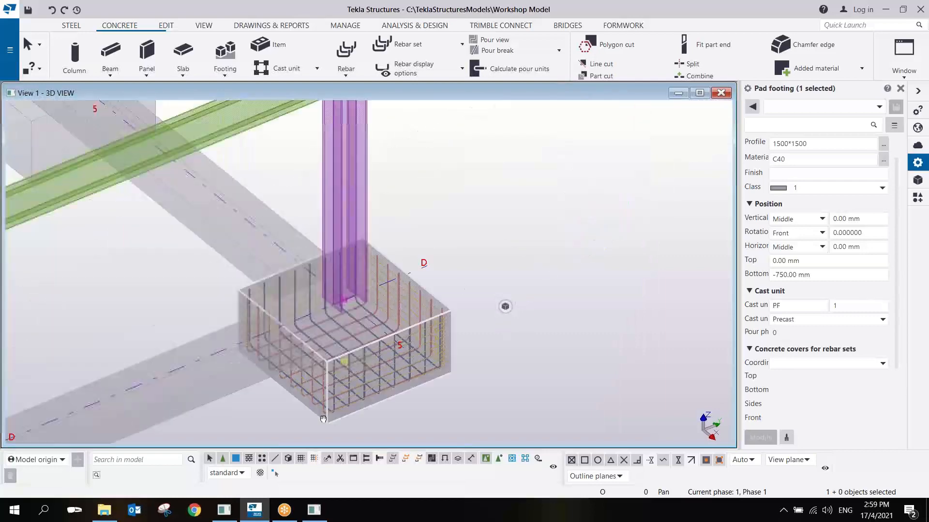
scroll(458, 293, "up", 2)
left_click(451, 278)
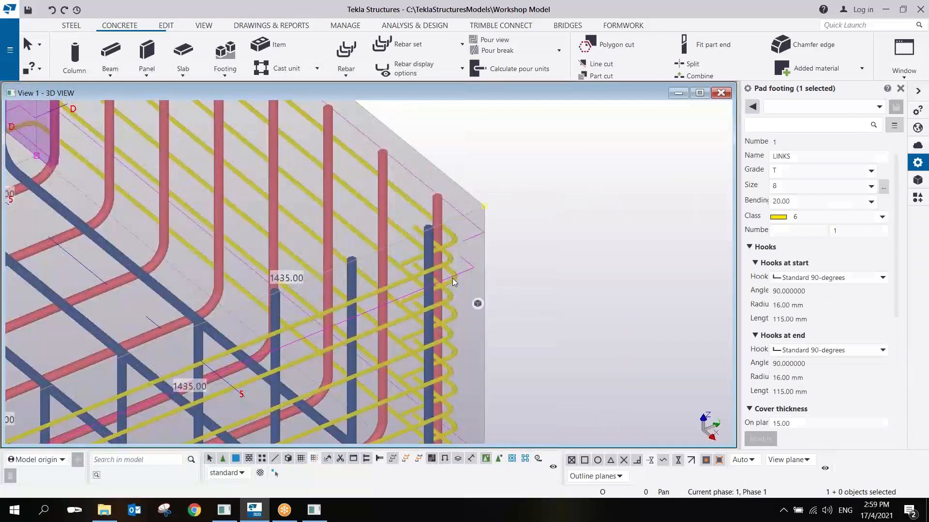
scroll(836, 336, "down", 1)
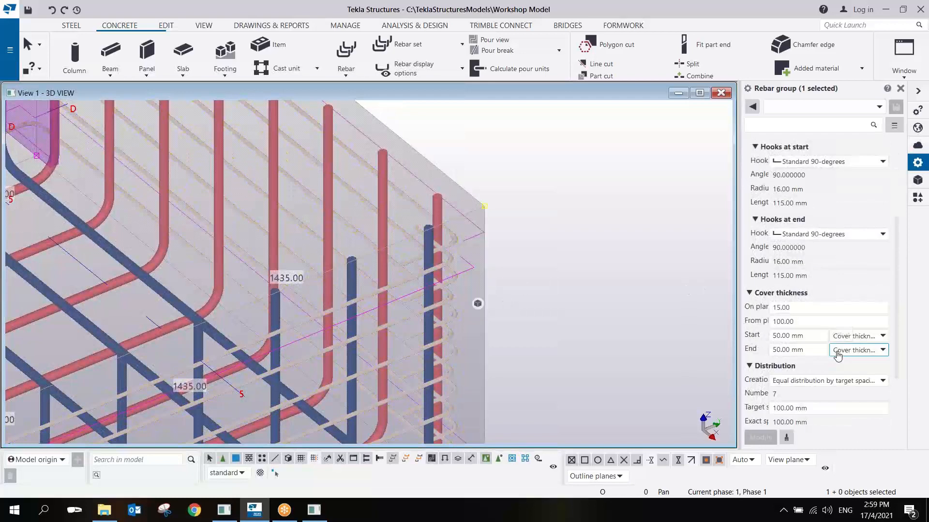
left_click(814, 338)
triple_click(783, 341)
type("15")
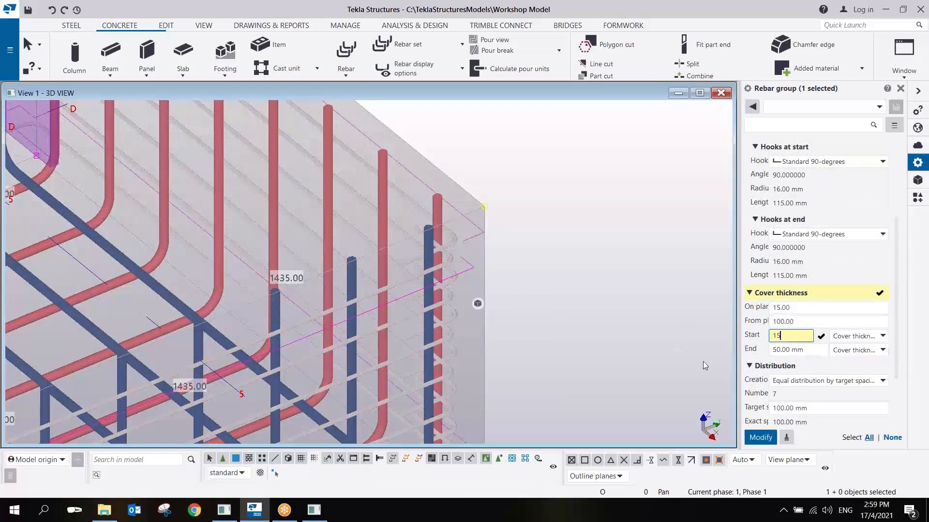
triple_click(809, 349)
type("15")
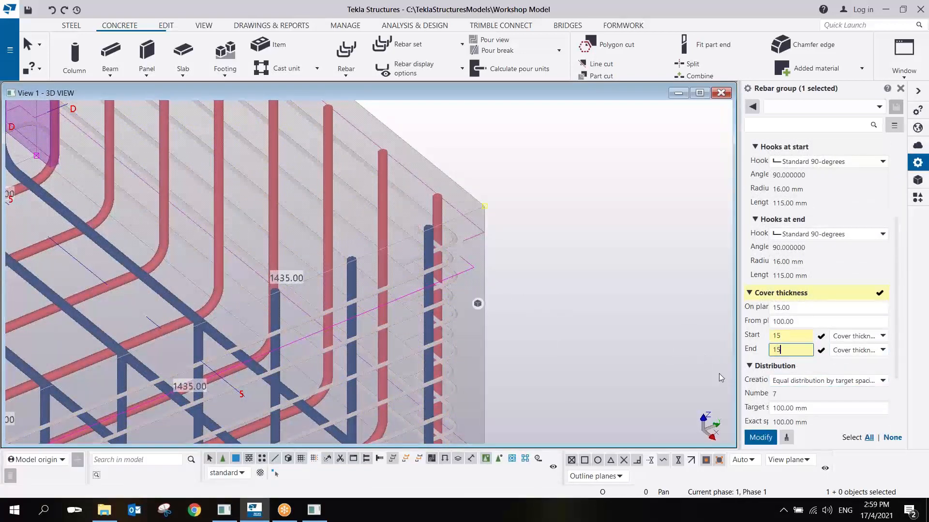
left_click(761, 437)
scroll(586, 247, "down", 5)
scroll(561, 269, "up", 3)
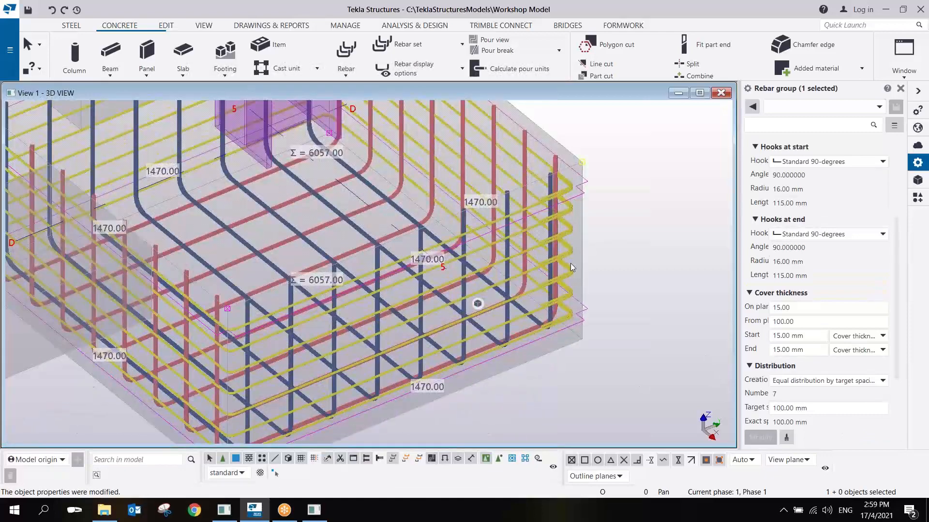
Copy the links from the pad footing at grid D/5 to the concrete column at grid D/3 with Copy special to another object
right_click(567, 260)
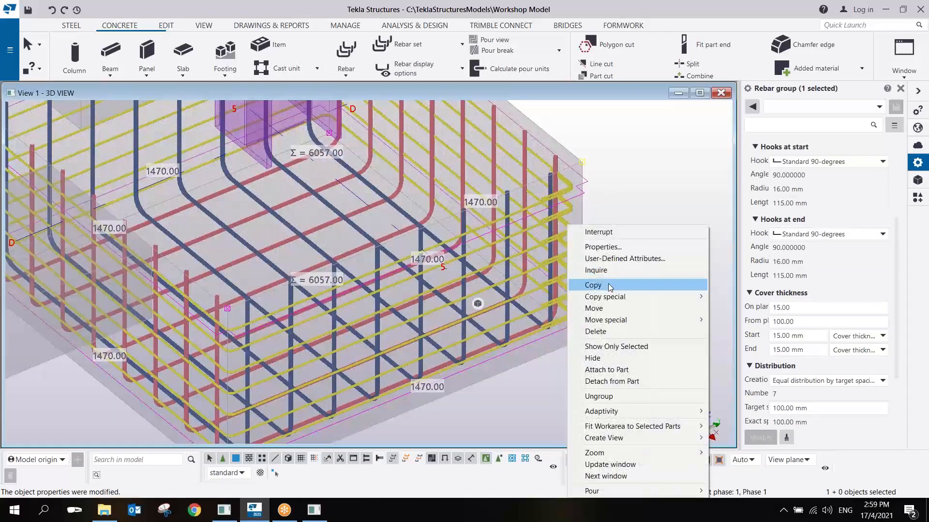
mouse_move(674, 297)
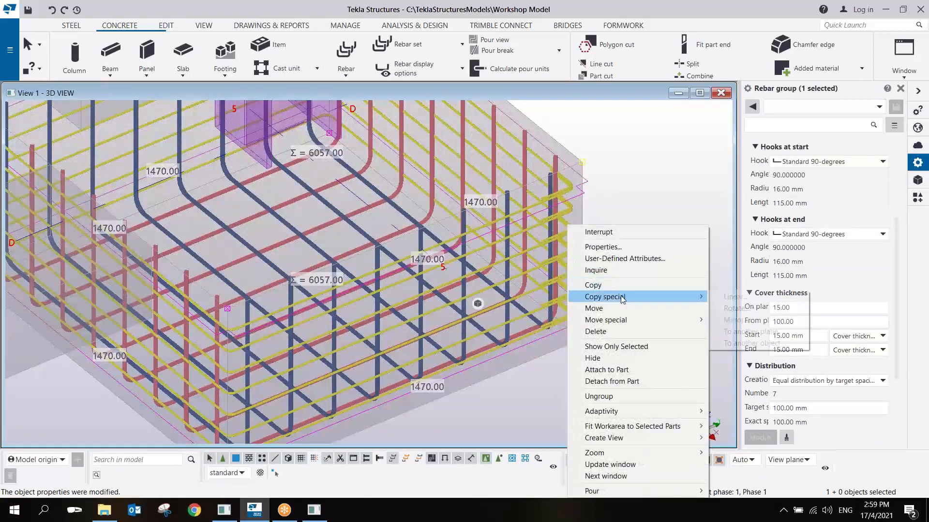
left_click(752, 343)
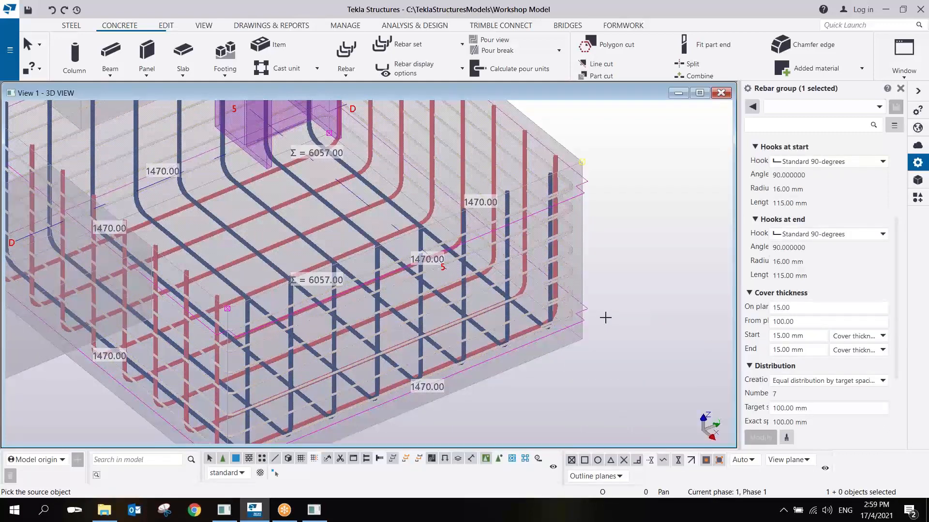
scroll(605, 318, "down", 2)
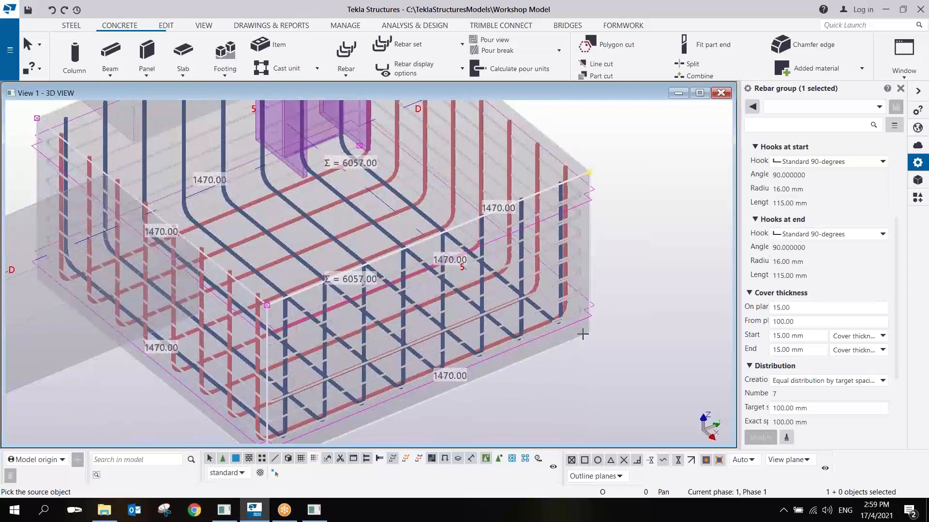
left_click(594, 322)
scroll(599, 321, "down", 3)
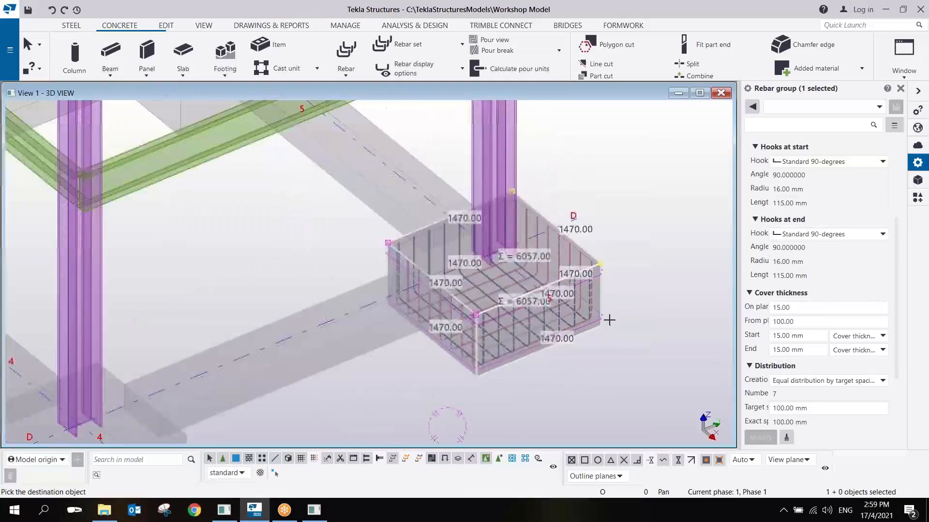
scroll(609, 320, "down", 1)
middle_click_drag(567, 179, 586, 247)
scroll(587, 247, "down", 6)
middle_click_drag(417, 271, 478, 268, "ctrl")
scroll(572, 238, "up", 5)
middle_click_drag(711, 265, 481, 269)
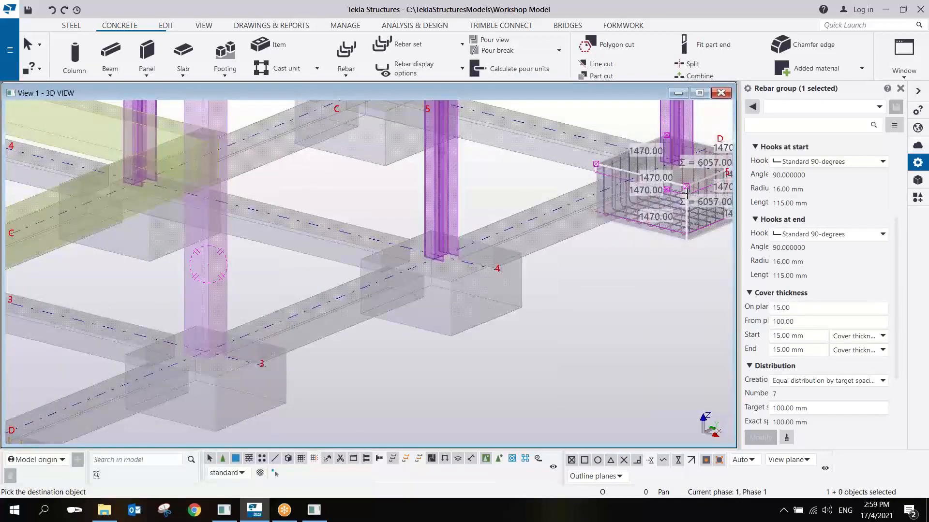
middle_click_drag(343, 296, 484, 316)
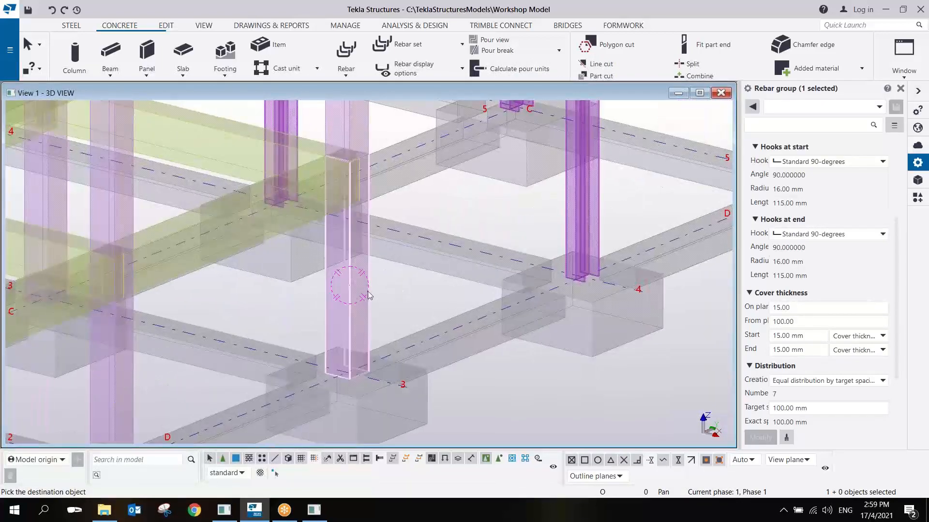
left_click(368, 294)
scroll(376, 295, "up", 8)
scroll(369, 326, "down", 5)
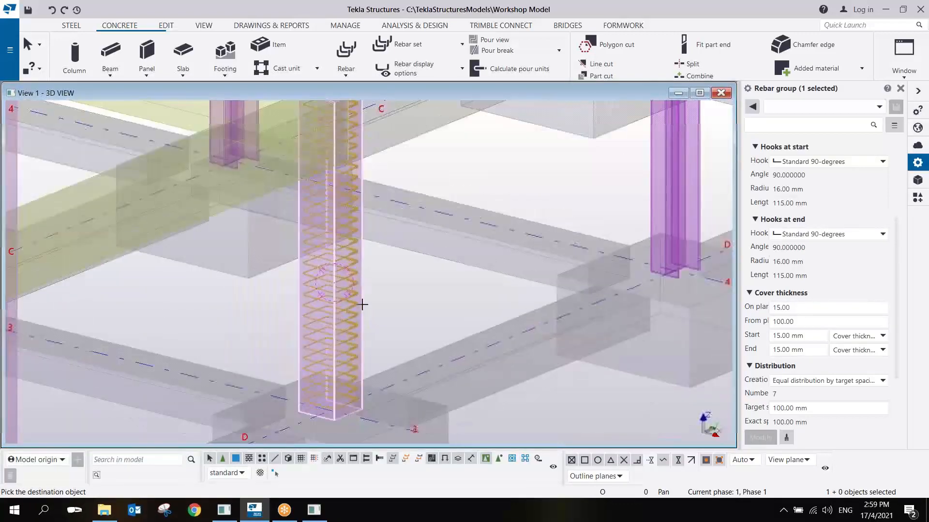
Copy the same links to the concrete beam that meets the column at grid D/3, and end the copying
middle_click_drag(361, 304, 545, 330)
middle_click_drag(334, 269, 348, 276, "ctrl")
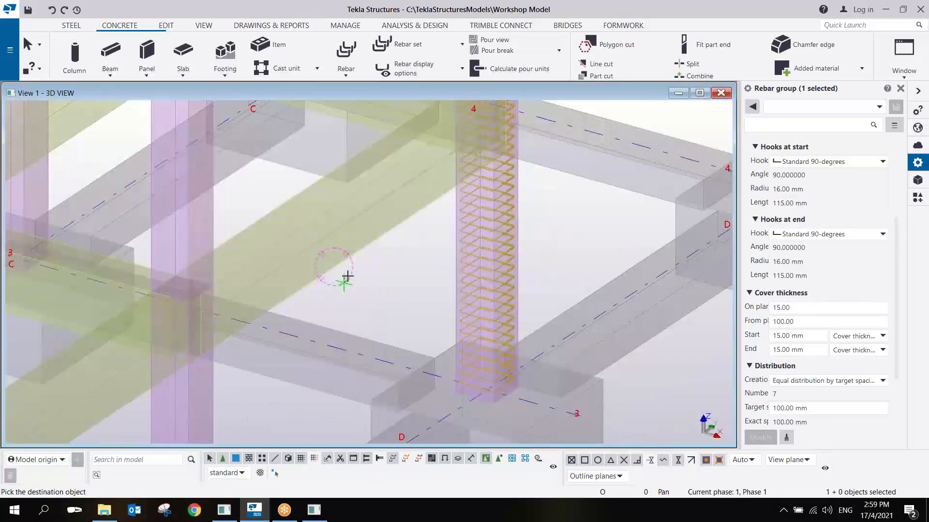
left_click(357, 250)
scroll(437, 335, "up", 6)
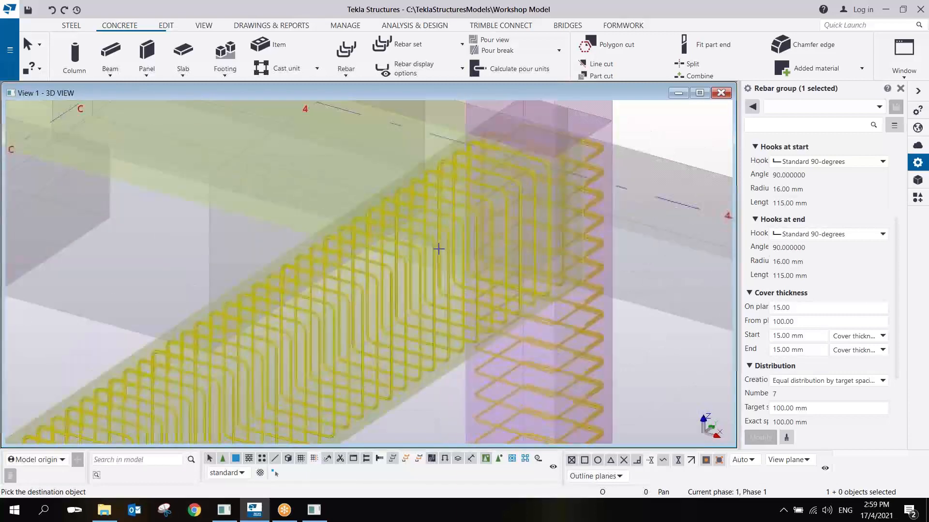
right_click(436, 244)
left_click(446, 251)
Set the target spacing of the beam's link group to 200 mm
left_click(445, 253)
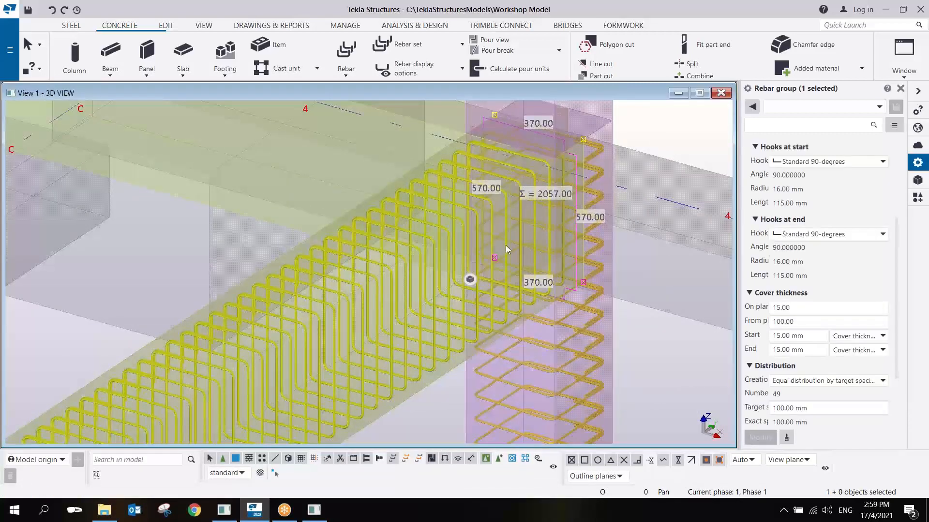
triple_click(807, 409)
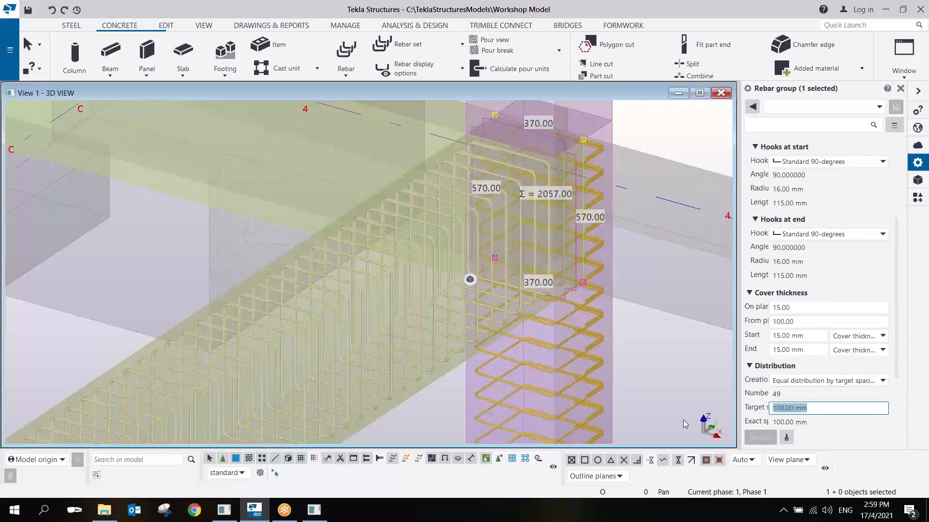
type("2000")
key("BackSpace")
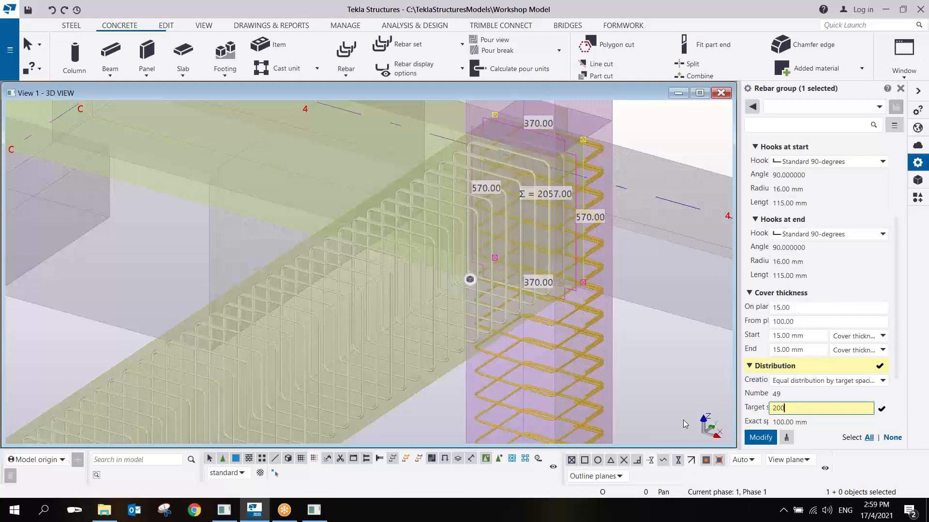
key("Return")
left_click(578, 349)
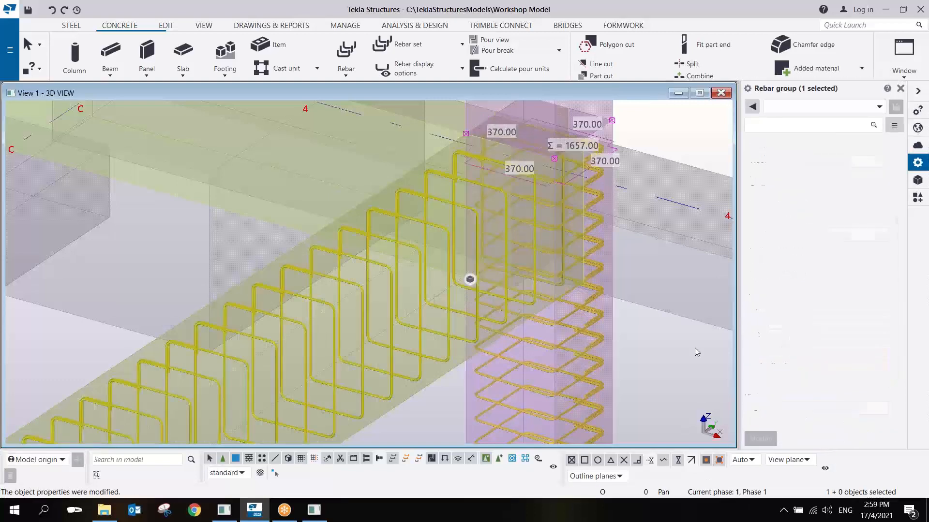
left_click(698, 365)
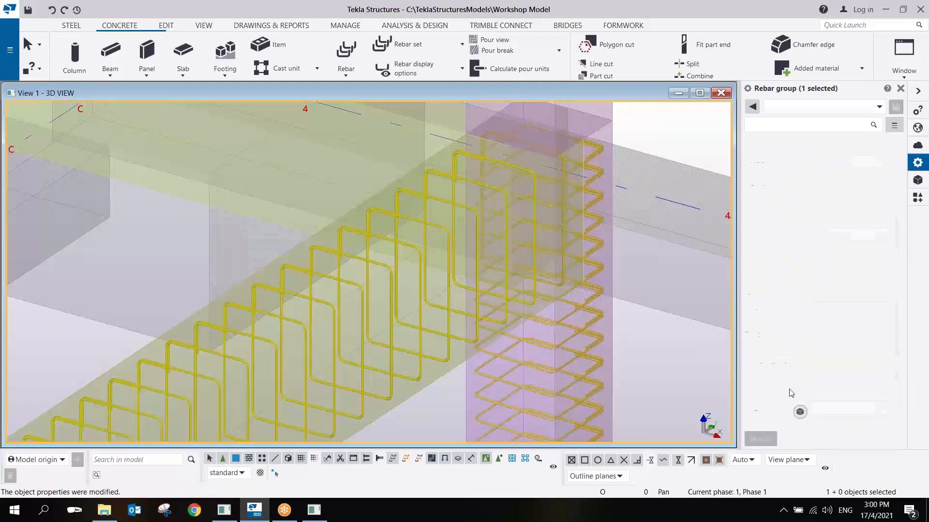
Delete the copied link groups from the beam and the column at grid D/3
middle_click_drag(616, 363, 508, 209, "ctrl")
scroll(517, 232, "down", 5)
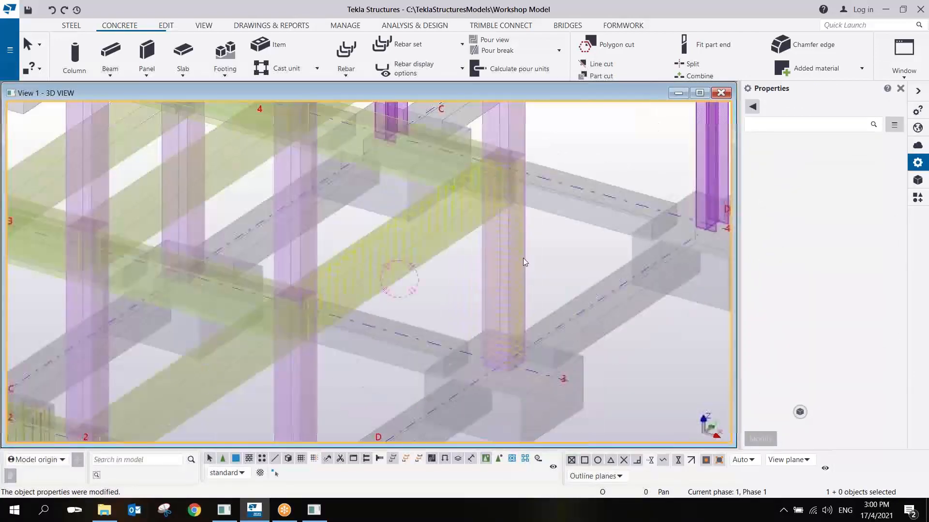
middle_click_drag(607, 260, 480, 274)
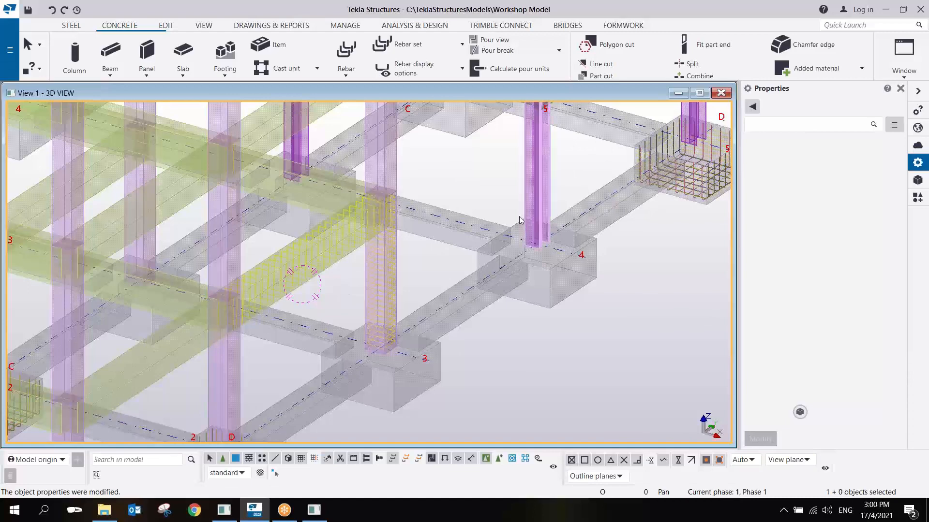
scroll(331, 246, "up", 5)
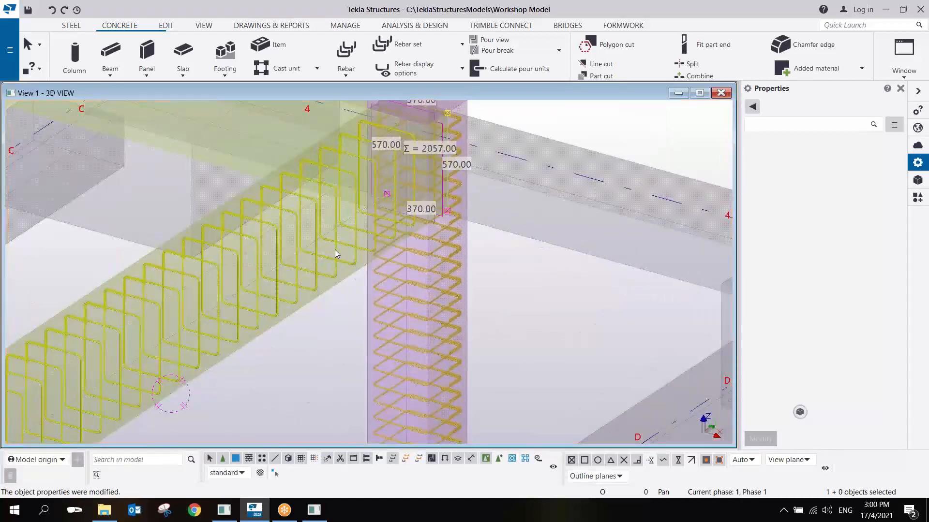
key("Delete")
scroll(399, 313, "down", 8)
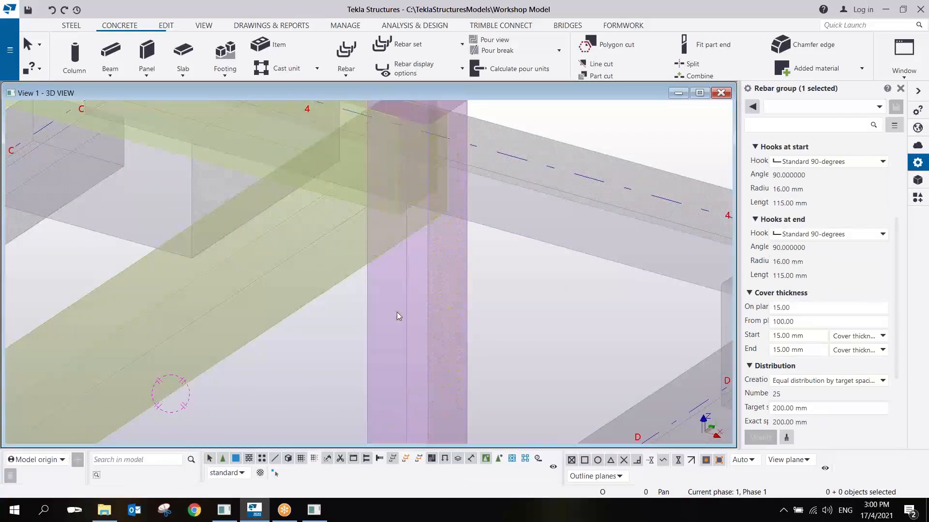
scroll(483, 290, "down", 2)
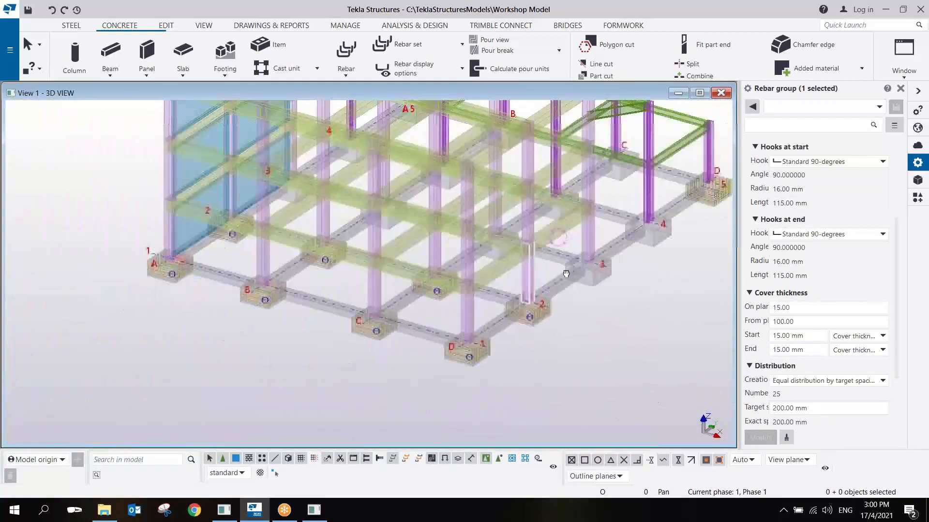
Search the component catalog for "STRIP" and open the Strip footing reinforcement (75) settings
scroll(488, 315, "up", 8)
scroll(464, 347, "up", 5)
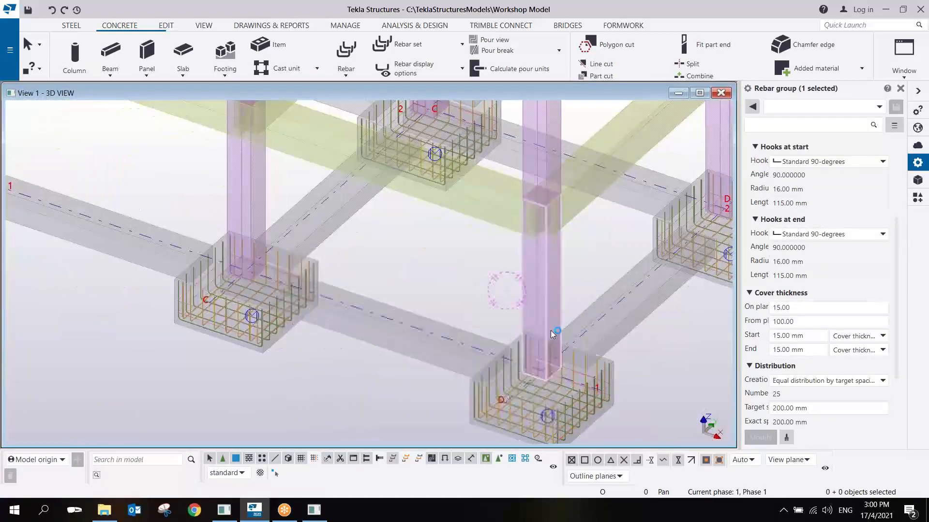
scroll(507, 304, "down", 5)
scroll(500, 312, "down", 4)
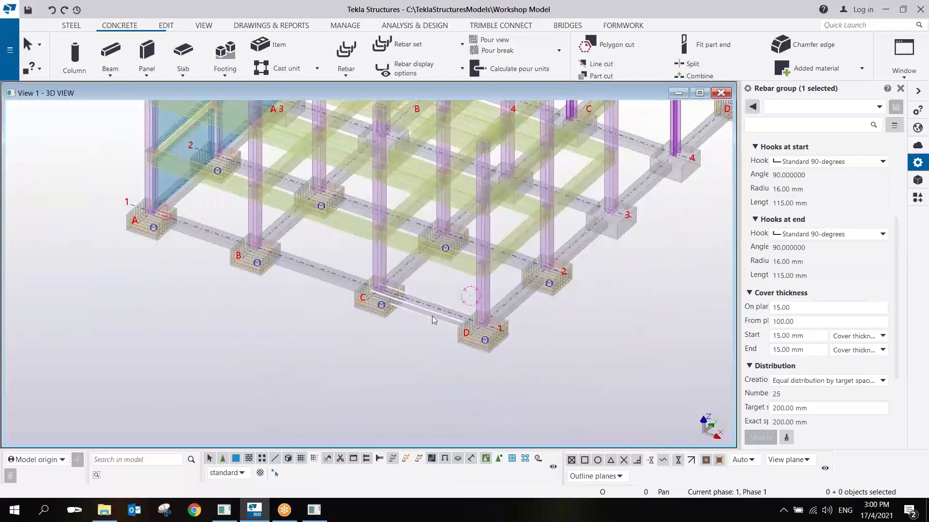
scroll(464, 275, "up", 6)
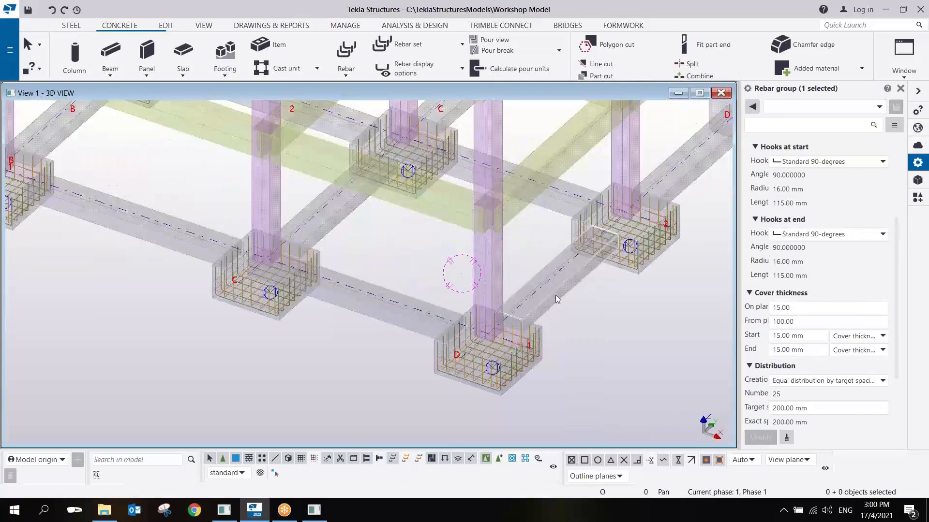
left_click(917, 198)
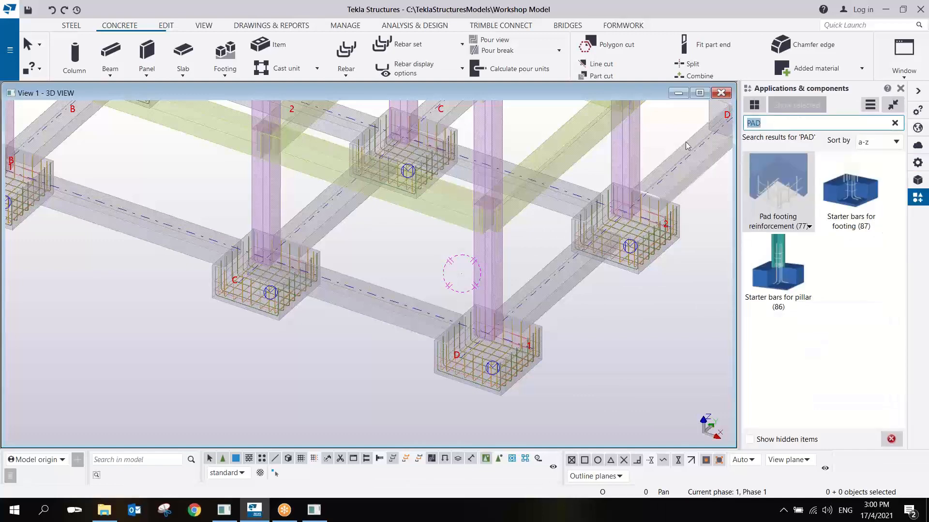
type("STRIP")
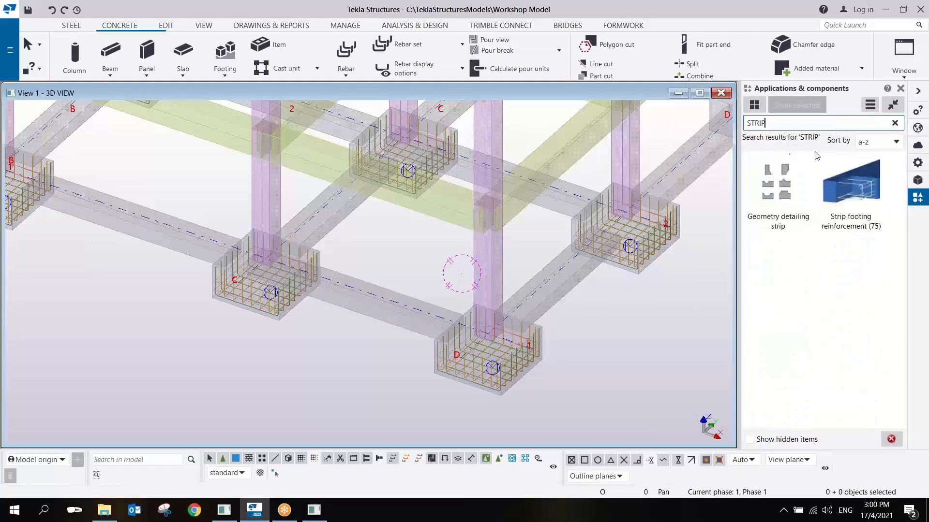
left_click(849, 183)
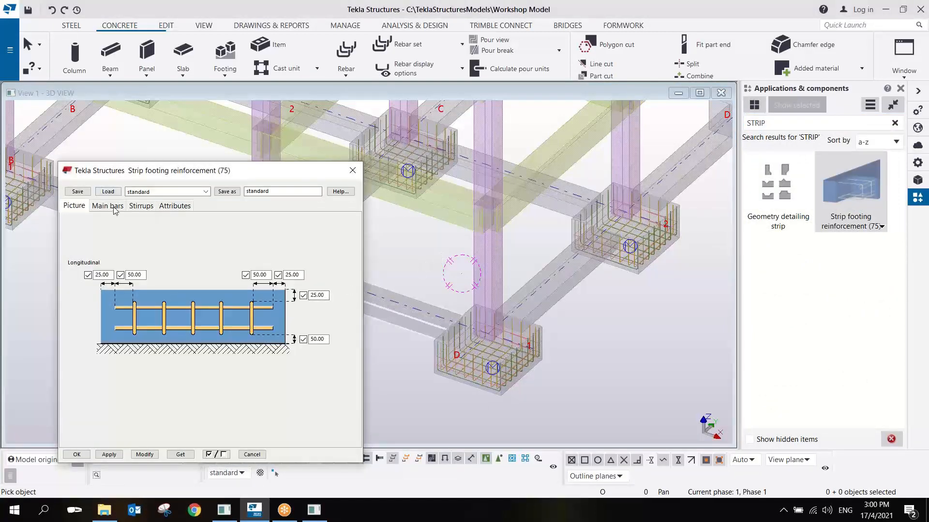
Review the main bar, attribute and stirrup settings of the strip footing reinforcement, ending on the longitudinal layout
left_click(115, 209)
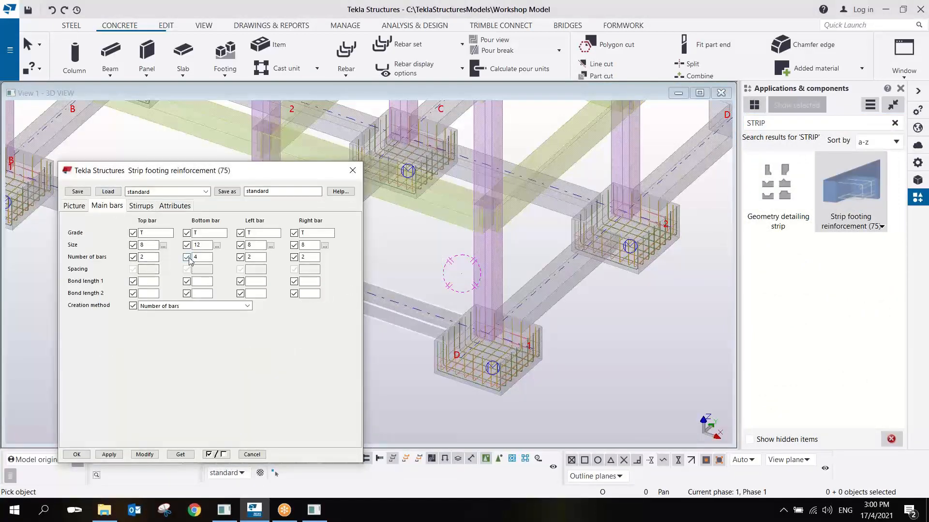
left_click(172, 207)
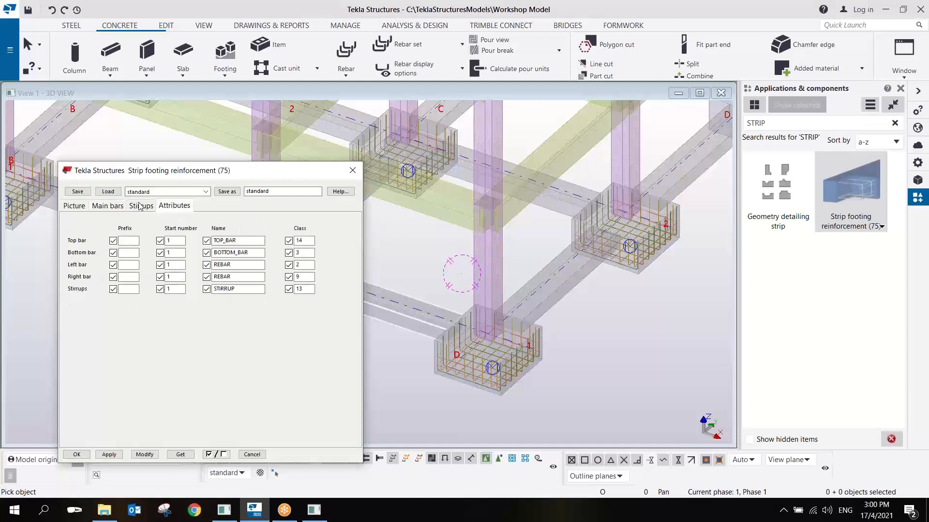
left_click(139, 207)
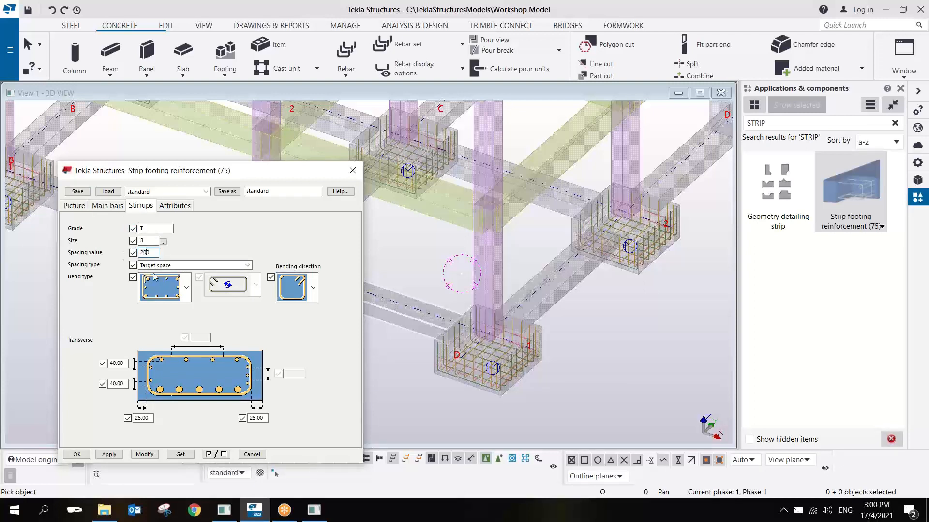
left_click(75, 206)
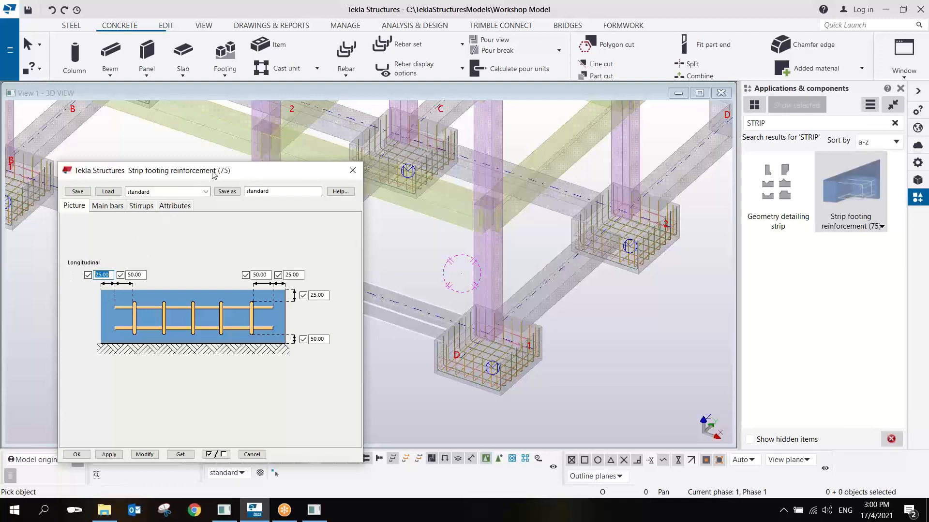
Set both longitudinal end offsets to -500 and update the strip footing reinforcement on the ground beam between D/1 and D/2
left_click_drag(213, 174, 750, 140)
scroll(242, 328, "up", 3)
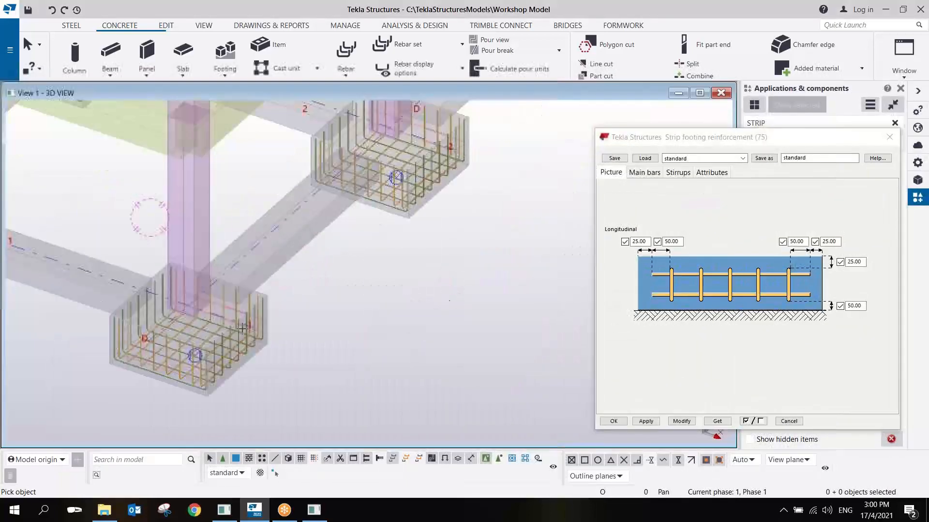
scroll(243, 328, "up", 1)
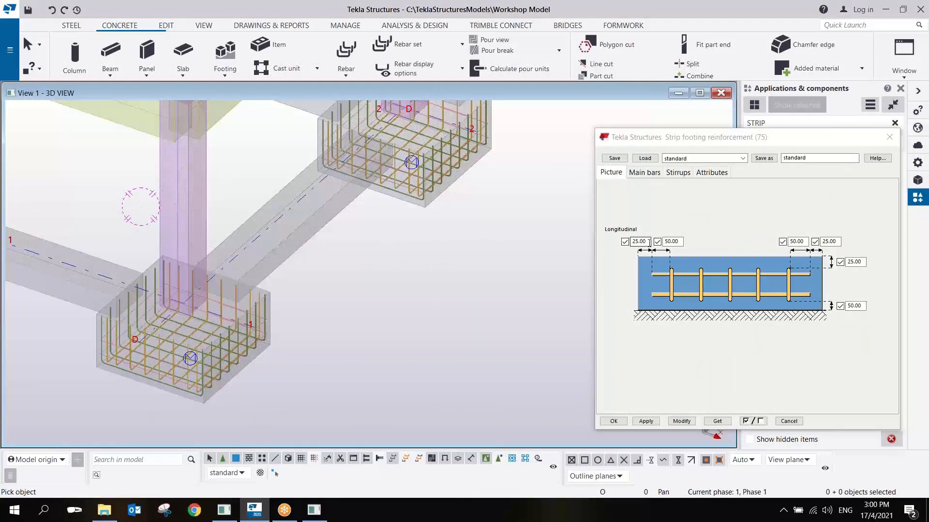
double_click(647, 242)
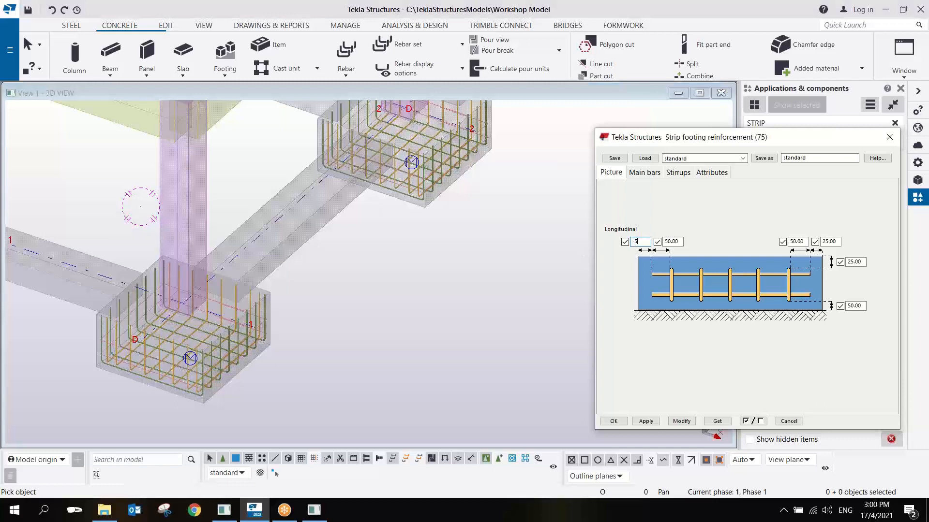
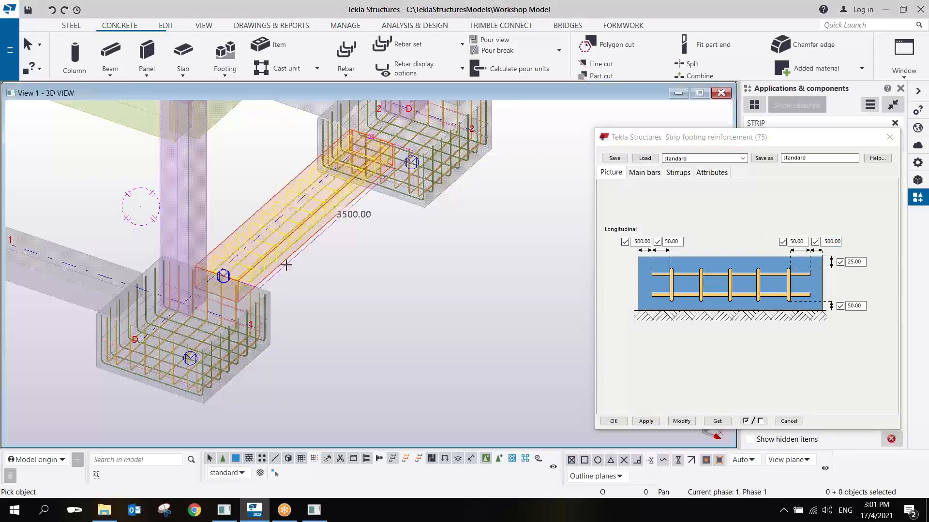
scroll(290, 241, "up", 5)
left_click(364, 228)
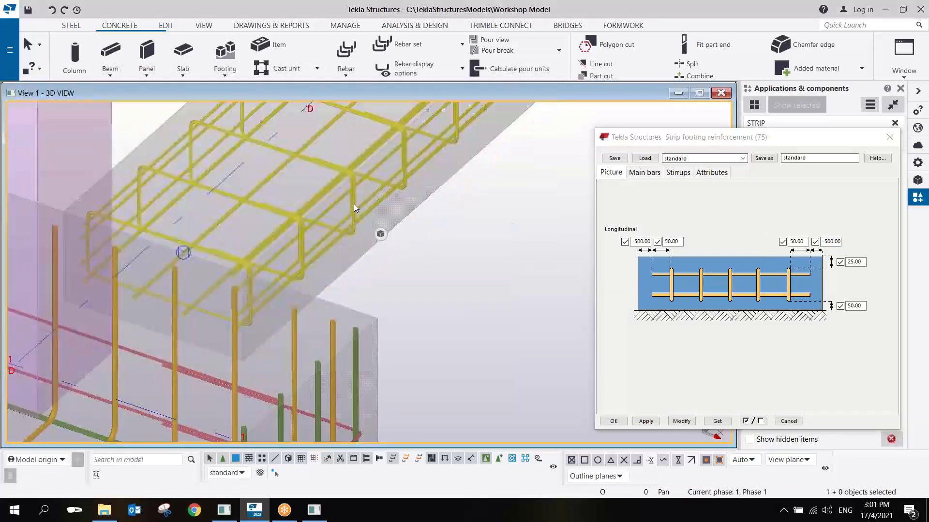
left_click(687, 423)
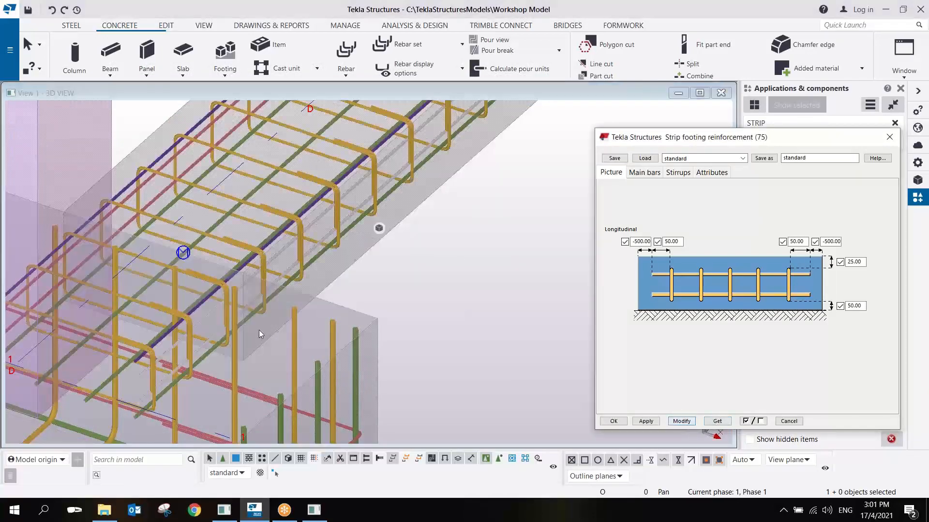
Check the bars extending into the D/1 footing and the main bar settings, keep Number of bars as creation method, and accept the settings
scroll(259, 330, "down", 3)
middle_click_drag(259, 330, 354, 235)
scroll(356, 257, "up", 3)
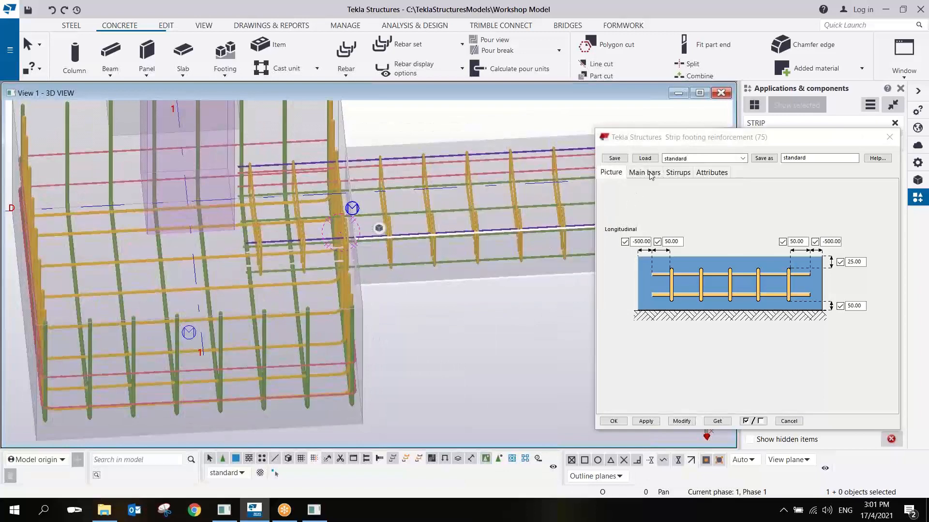
left_click(643, 172)
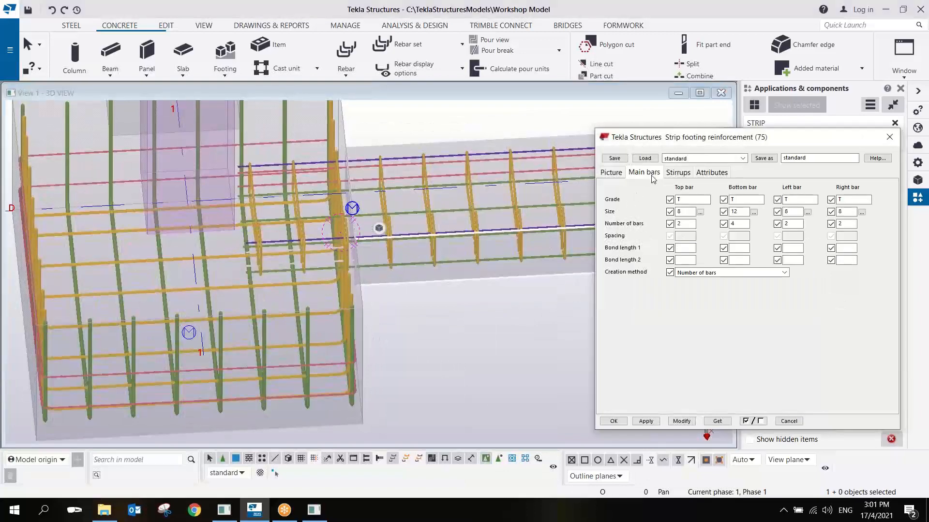
left_click(711, 277)
left_click(535, 333)
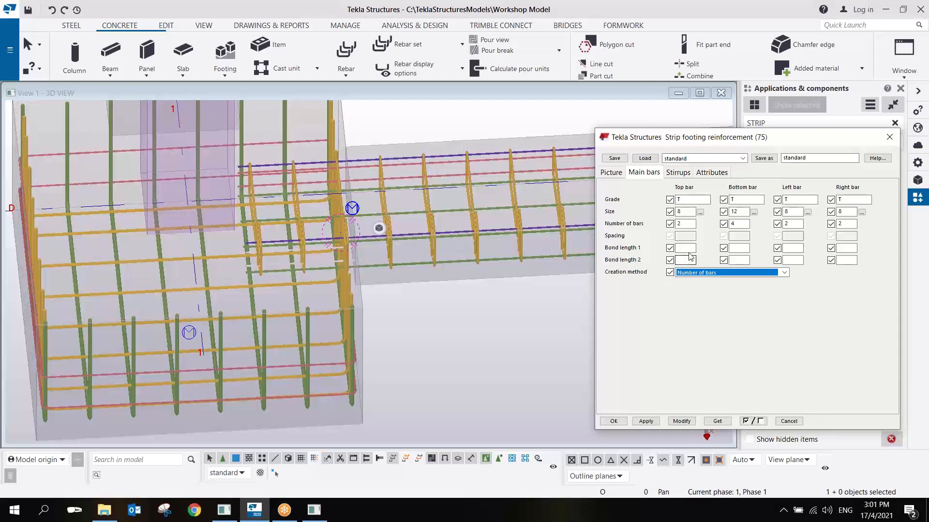
scroll(410, 253, "down", 5)
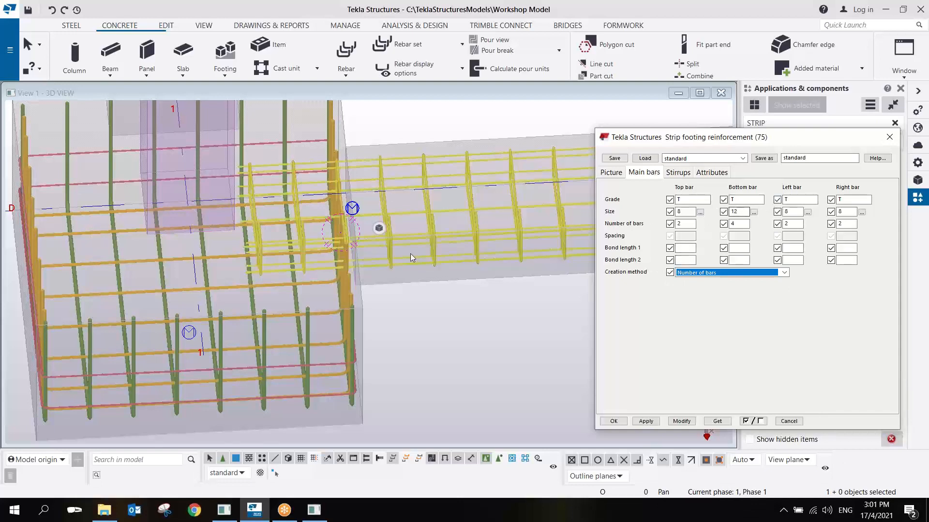
left_click(647, 421)
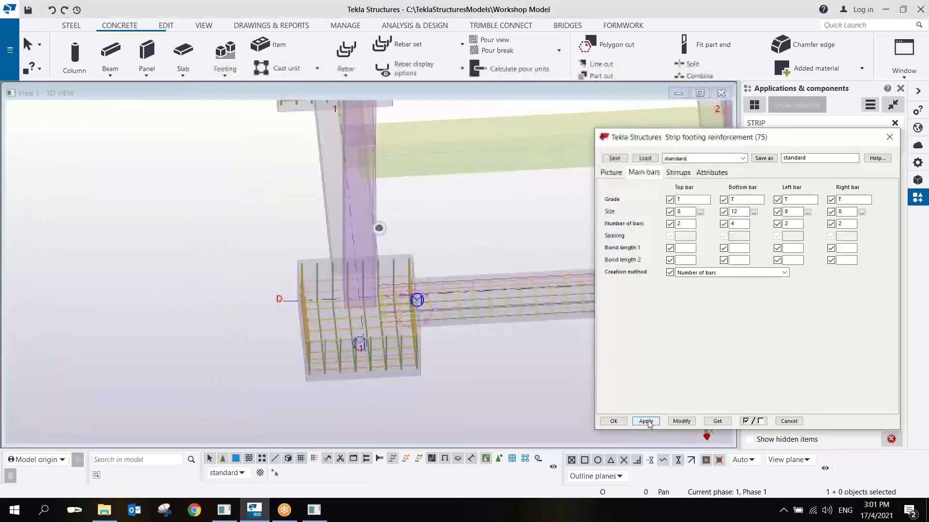
left_click(613, 421)
Add strip footing reinforcement to the grid 1 ground beams between B and C and between A and B
left_click(837, 191)
scroll(452, 282, "down", 5)
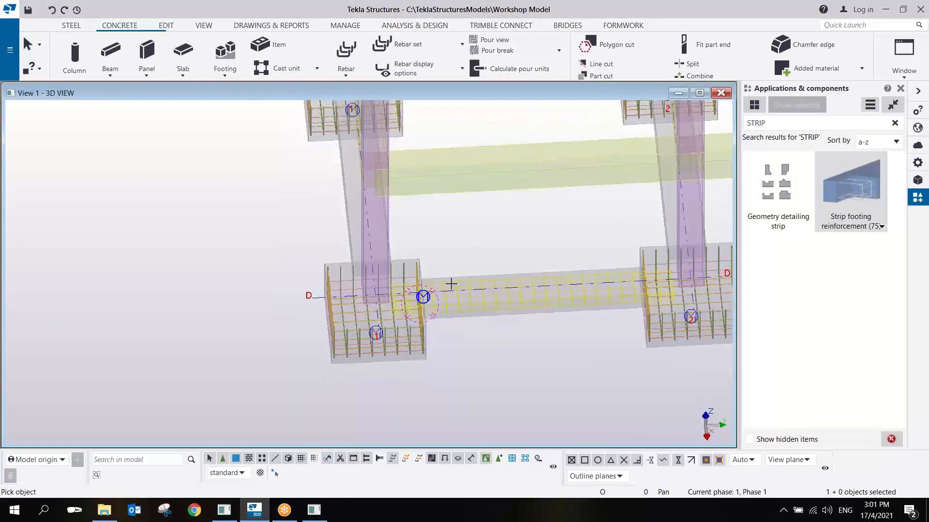
middle_click_drag(415, 275, 530, 261, "ctrl")
scroll(365, 255, "up", 6)
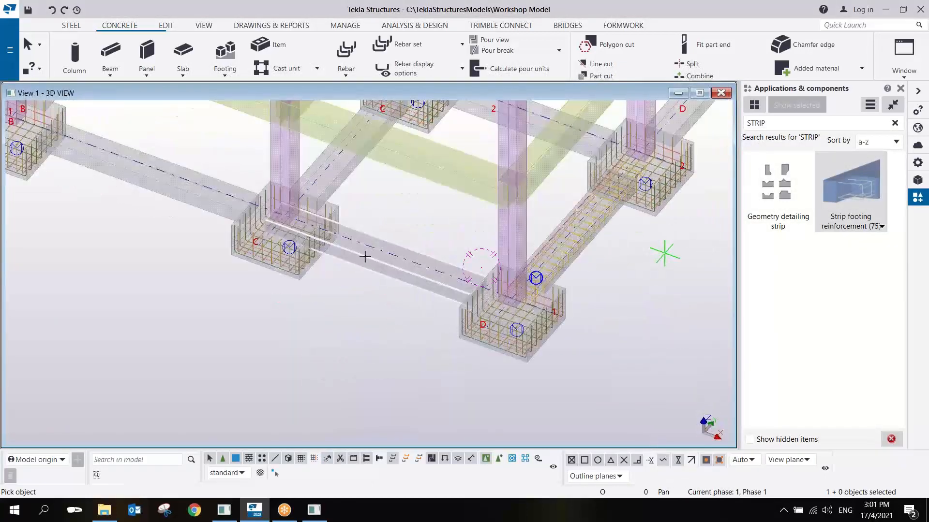
scroll(351, 263, "up", 6)
middle_click_drag(414, 268, 556, 288)
middle_click_drag(463, 249, 492, 246, "ctrl")
scroll(228, 266, "down", 5)
scroll(325, 265, "up", 4)
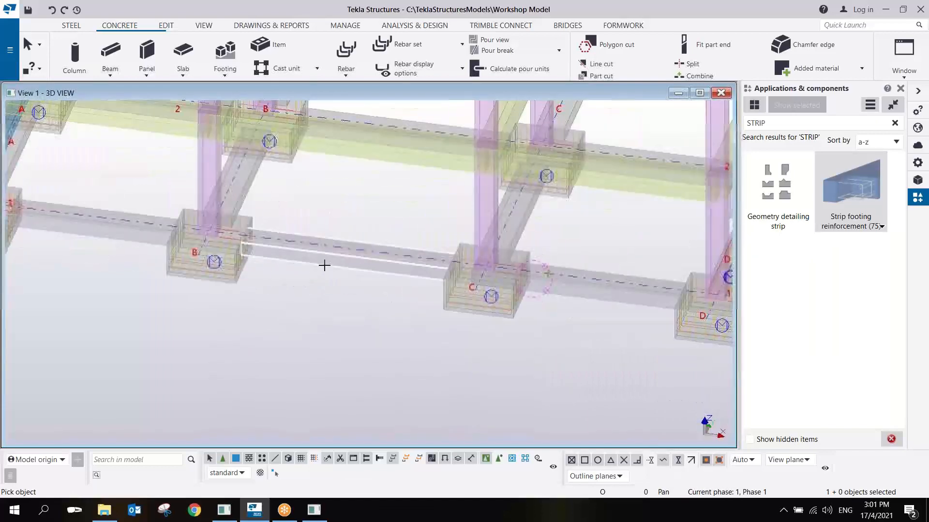
left_click(329, 257)
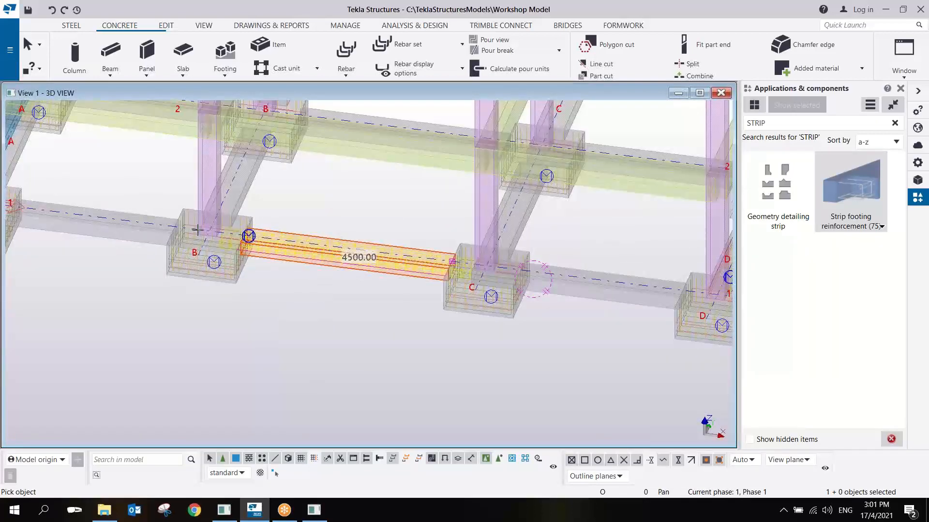
left_click(127, 229)
Add the same reinforcement to the ground beams between grids 1 and 2 on grid lines B, A and C
left_click(244, 187)
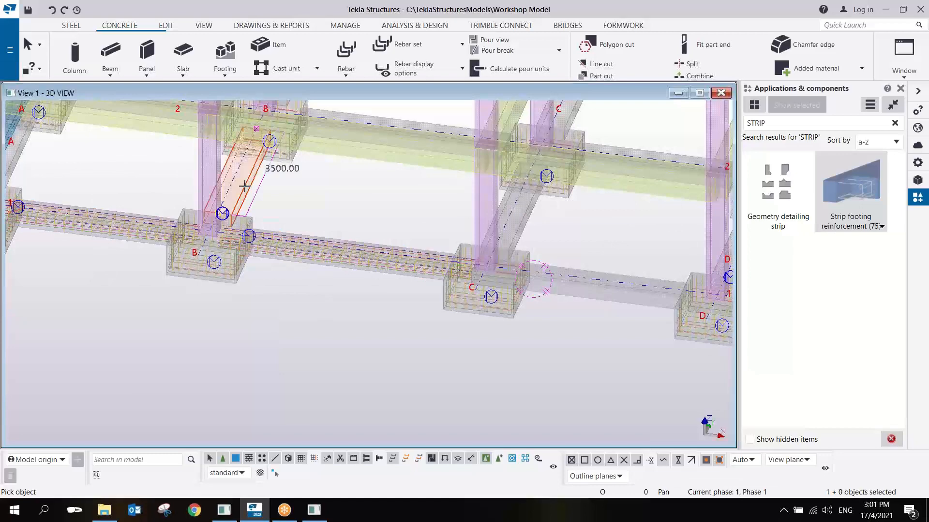
left_click(25, 145)
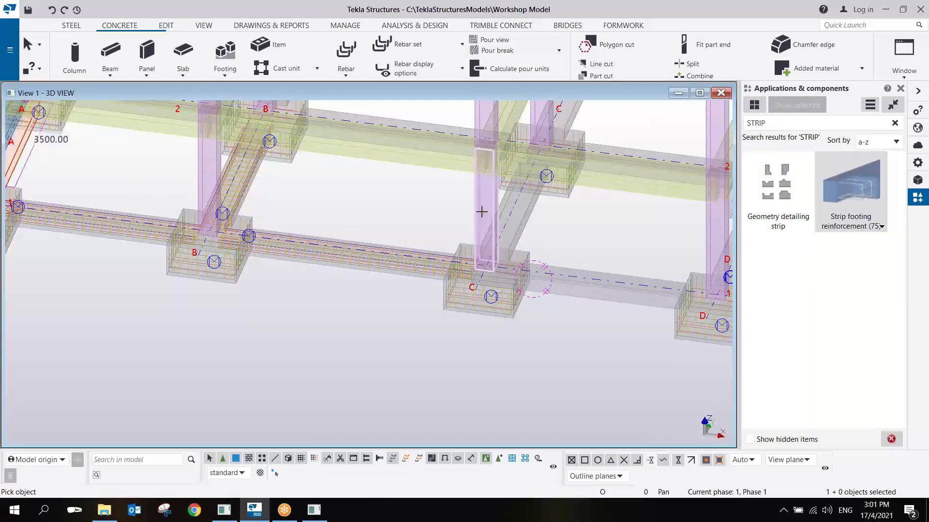
left_click(527, 218)
Add the reinforcement to the grid 1 ground beam between C and D, and end the component command
middle_click_drag(528, 218, 393, 219)
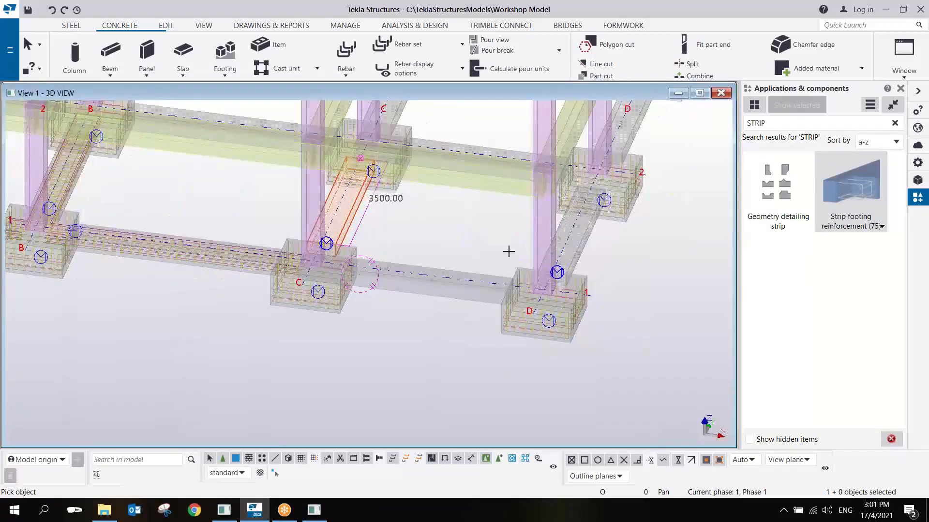
scroll(509, 256, "up", 3)
left_click(414, 291)
right_click(301, 222)
left_click(323, 231)
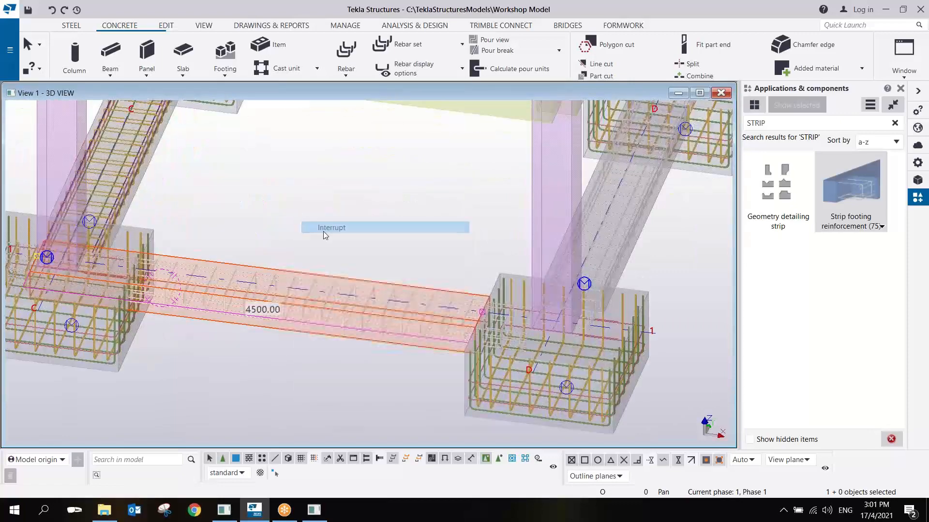
Move the start point of the ground beam between C/1 and D/1 to the face of the C/1 pad footing
middle_click_drag(310, 267, 537, 278)
scroll(387, 277, "up", 3)
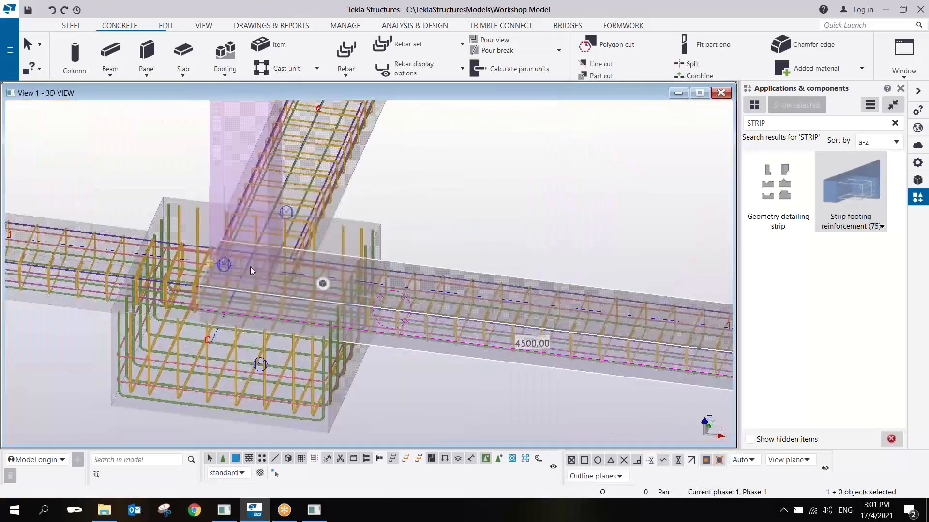
left_click(209, 263)
right_click(210, 264)
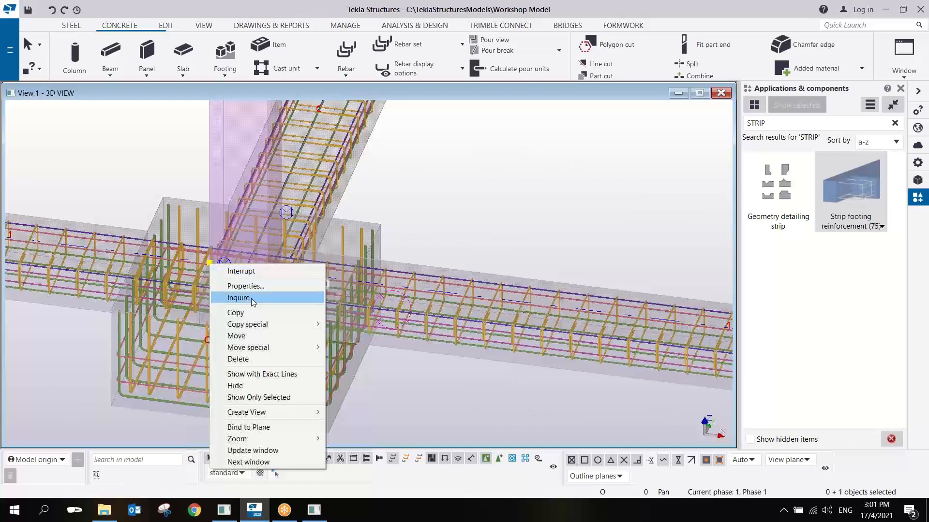
left_click(248, 335)
left_click(211, 263)
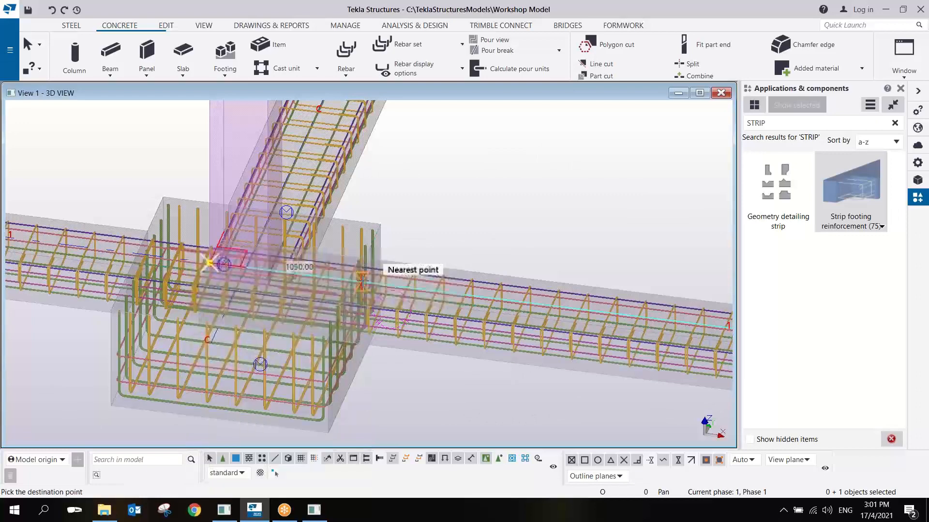
scroll(356, 287, "up", 2)
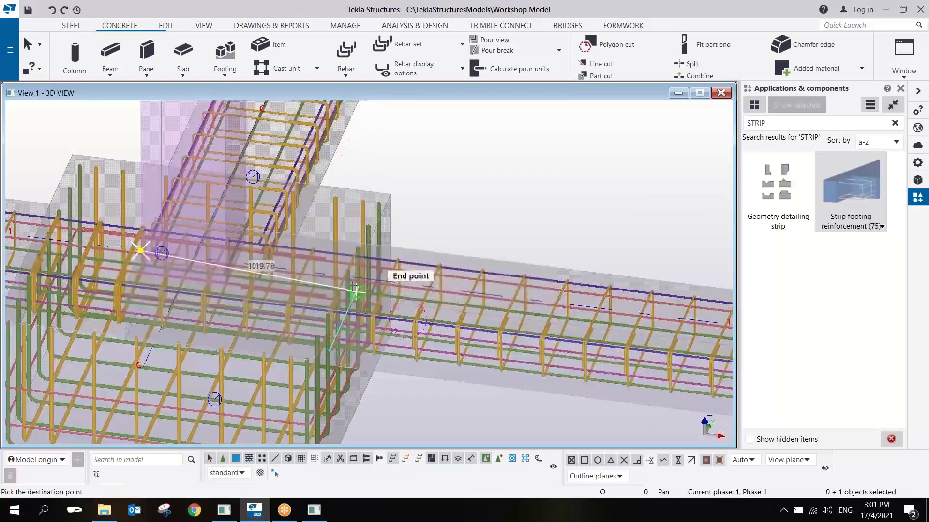
left_click(351, 278)
scroll(367, 267, "down", 2)
right_click(456, 216)
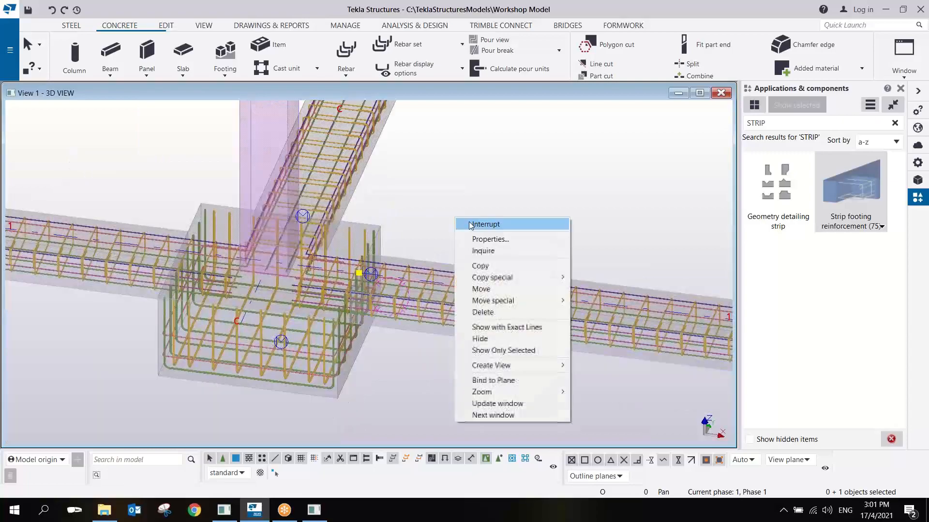
left_click(479, 220)
Move the grid C end points of the C–D ground beams on grids 2 to 5 together to the face of the pad footing
scroll(479, 219, "down", 2)
middle_click_drag(479, 219, 464, 265)
scroll(372, 300, "down", 2)
scroll(425, 238, "up", 2)
scroll(415, 345, "down", 2)
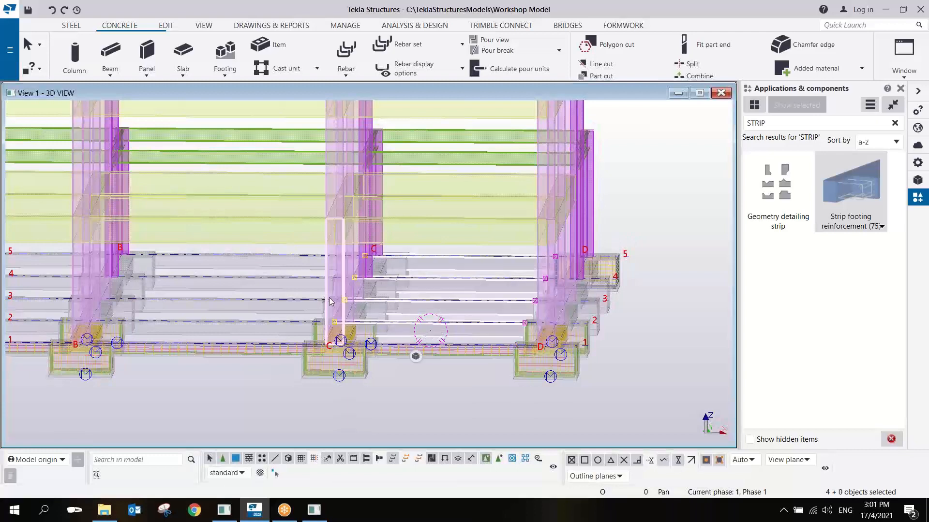
left_click(368, 304)
scroll(366, 303, "up", 2)
right_click(345, 307)
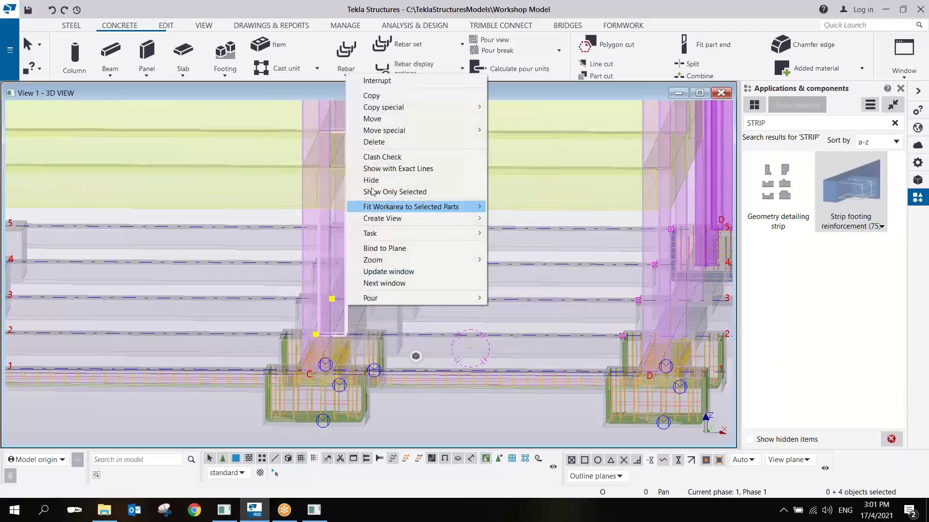
left_click(373, 118)
scroll(359, 263, "down", 2)
left_click(305, 357)
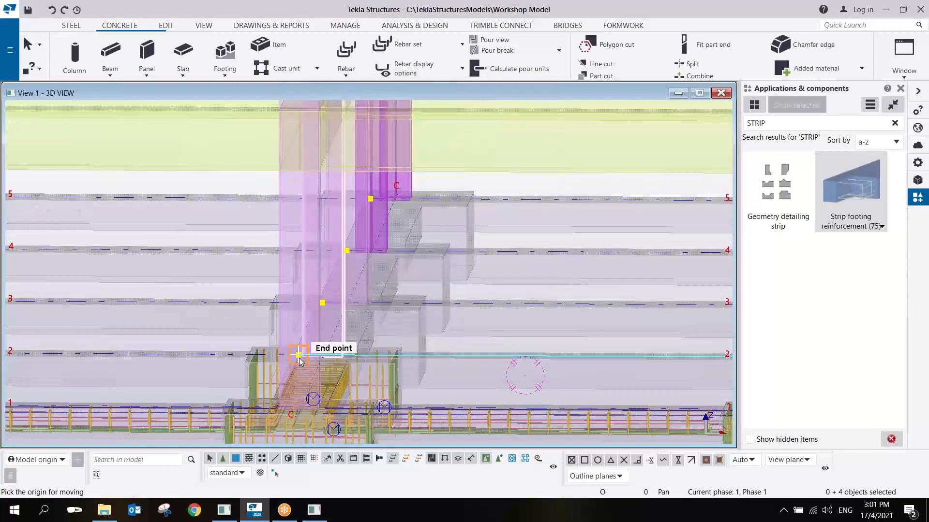
scroll(415, 351, "up", 3)
scroll(415, 350, "up", 2)
middle_click_drag(379, 428, 459, 233)
left_click(422, 306)
scroll(483, 315, "down", 6)
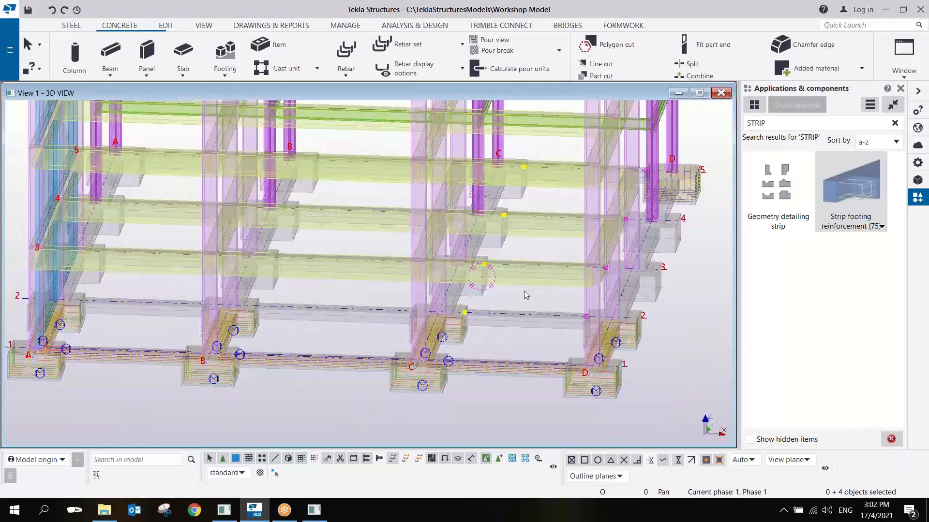
Add strip footing reinforcement to the three grid 2 ground beams, C–D, B–C and A–B, and end the command
left_click(523, 292)
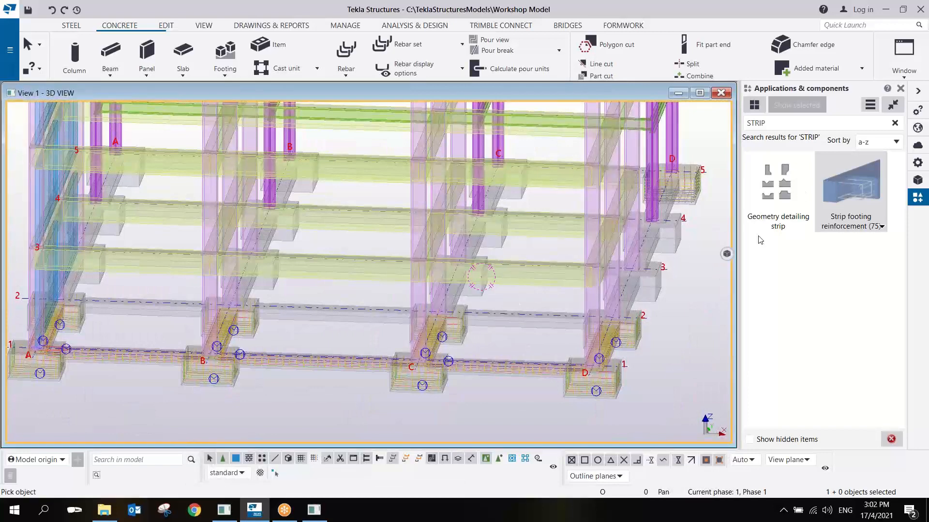
left_click(527, 313)
left_click(333, 312)
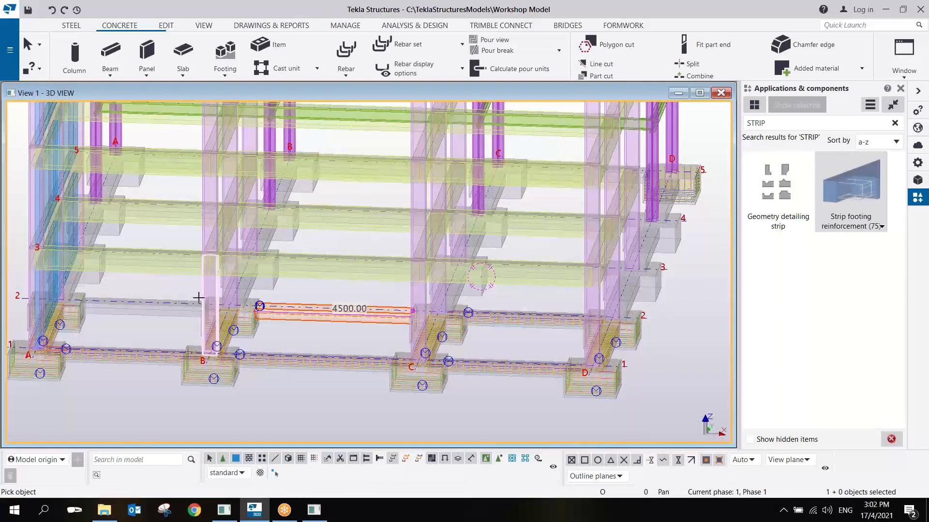
left_click(181, 308)
right_click(530, 266)
left_click(553, 274)
scroll(563, 285, "down", 2)
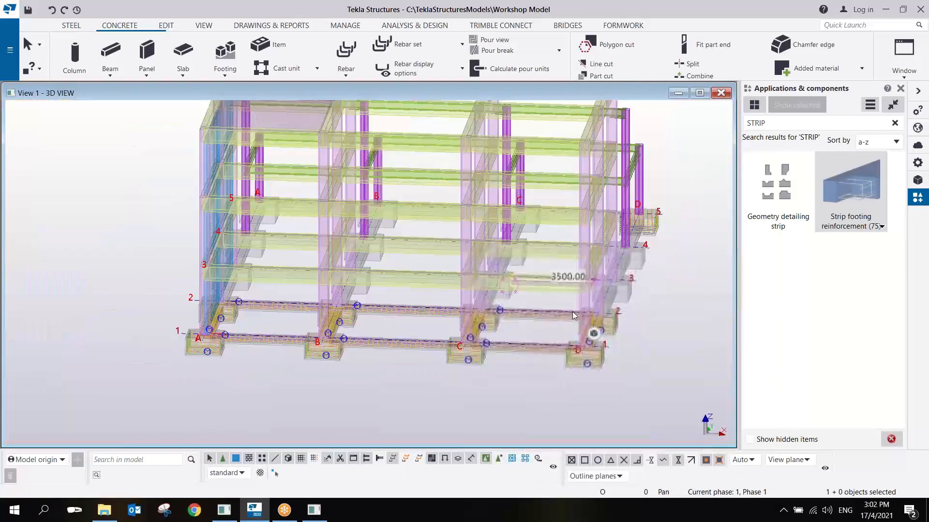
Search the component catalogue for STAR and open the settings of Starter bars for footing (87)
middle_click_drag(593, 334, 523, 305, "ctrl")
scroll(598, 315, "up", 3)
scroll(490, 336, "up", 5)
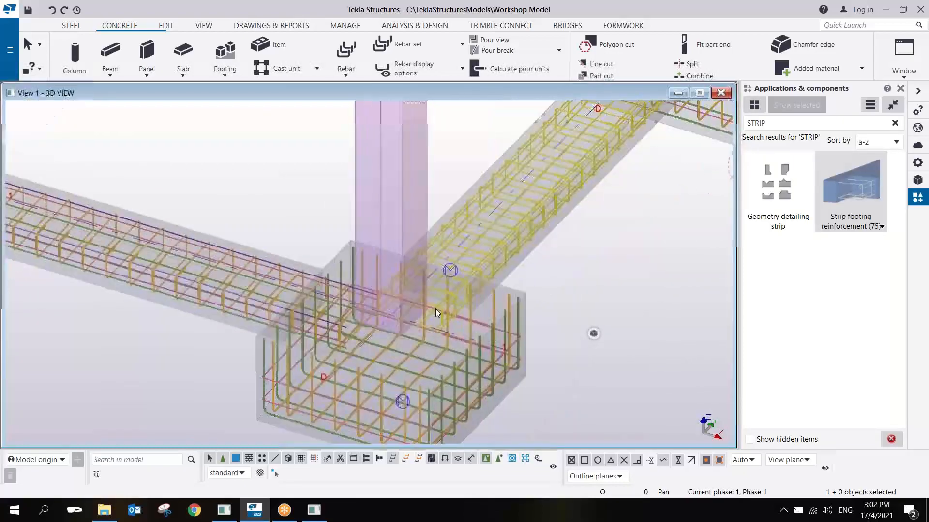
scroll(438, 303, "down", 3)
scroll(437, 304, "up", 5)
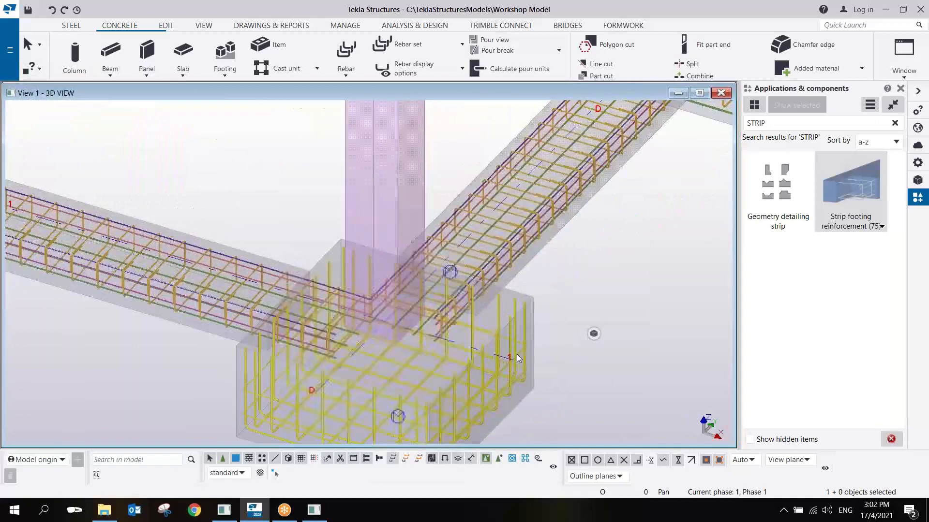
left_click_drag(774, 124, 698, 135)
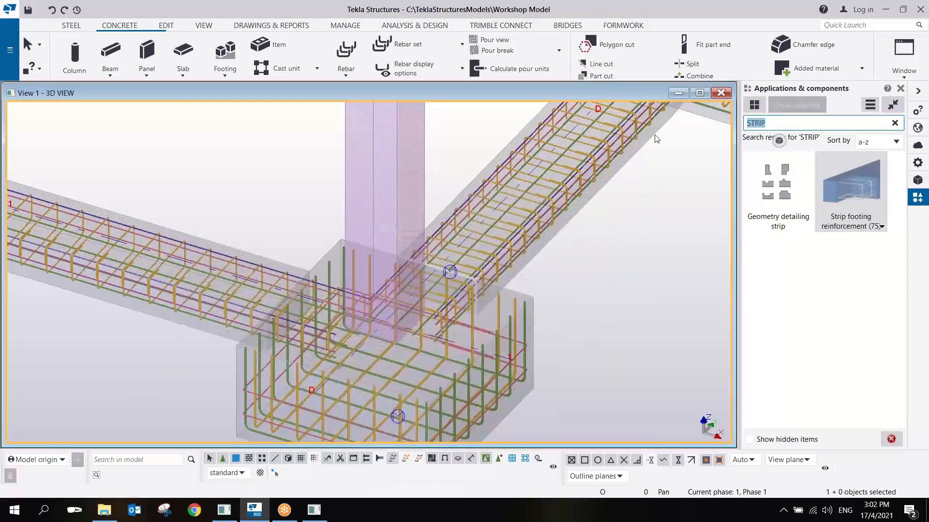
type("STAR")
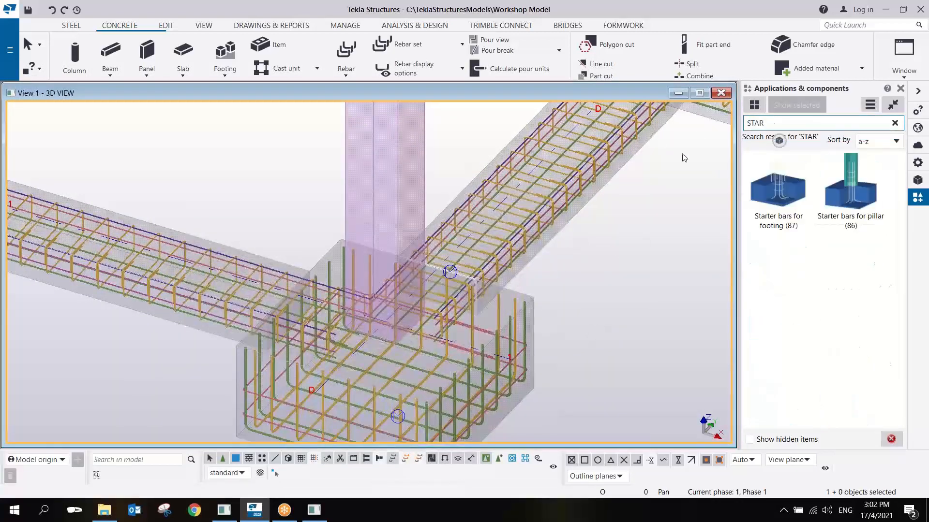
left_click(786, 205)
double_click(785, 204)
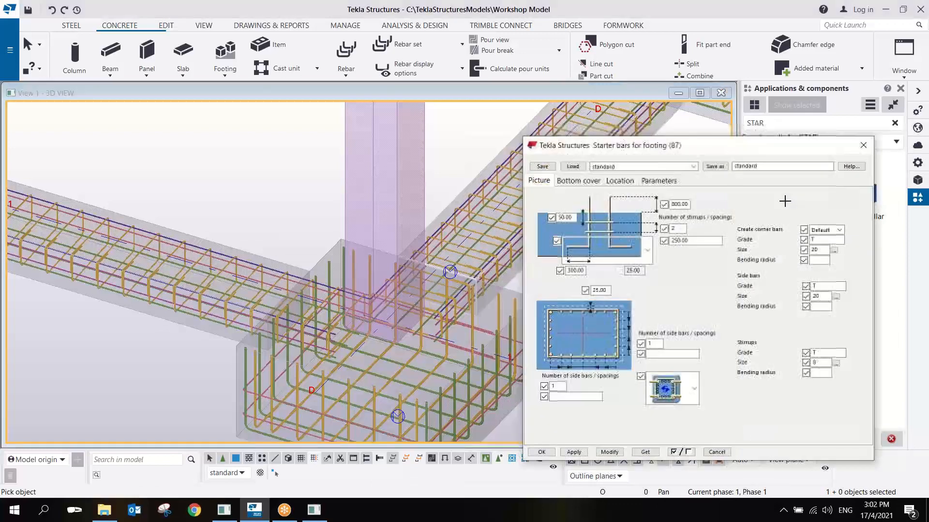
Set the starter bar group to 350 by 350 mm and its projection above the footing to 1000 mm, and accept the settings
left_click(619, 183)
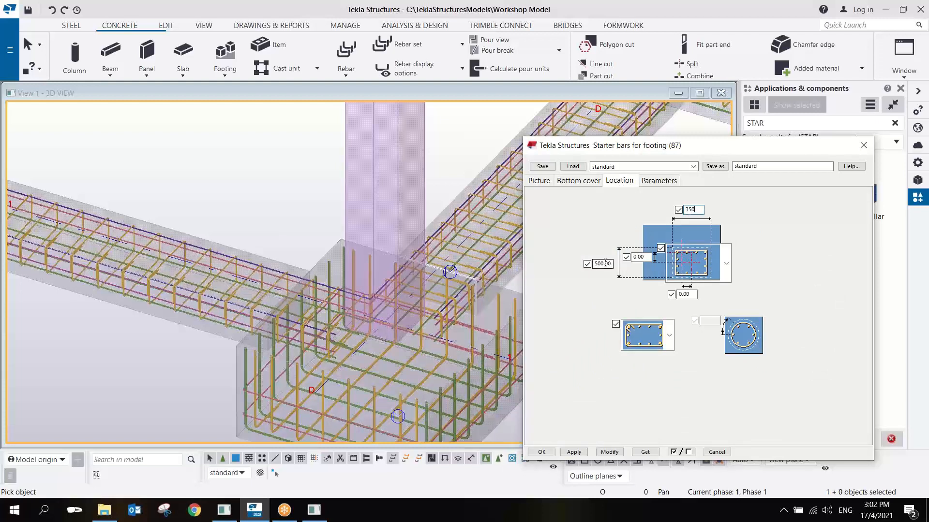
left_click(581, 180)
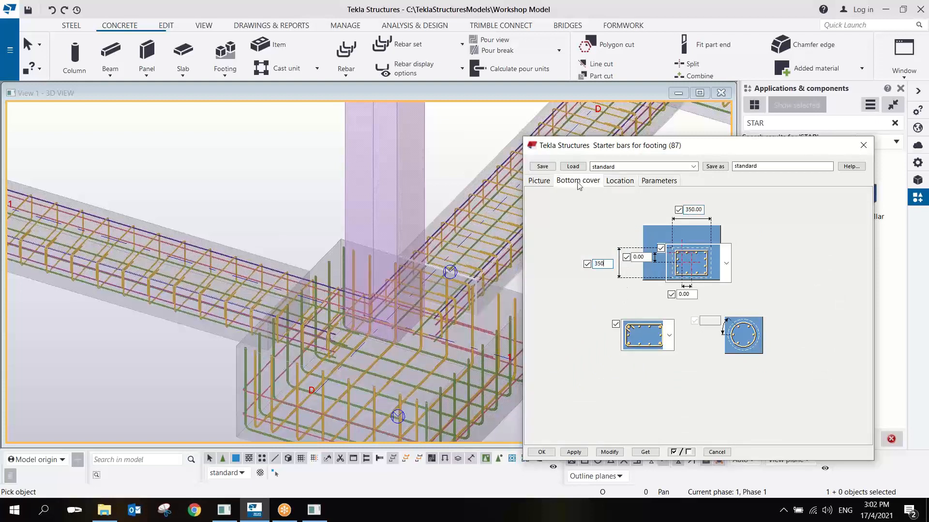
left_click(545, 182)
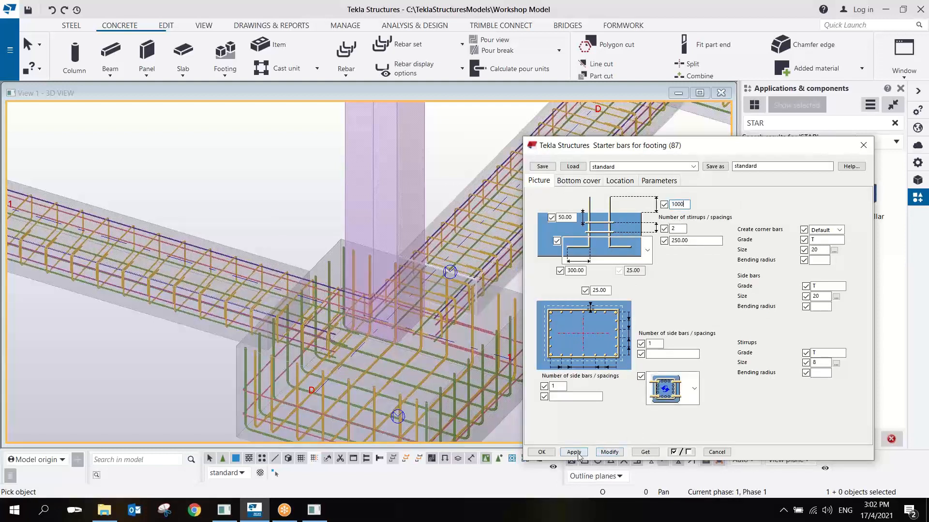
left_click(541, 452)
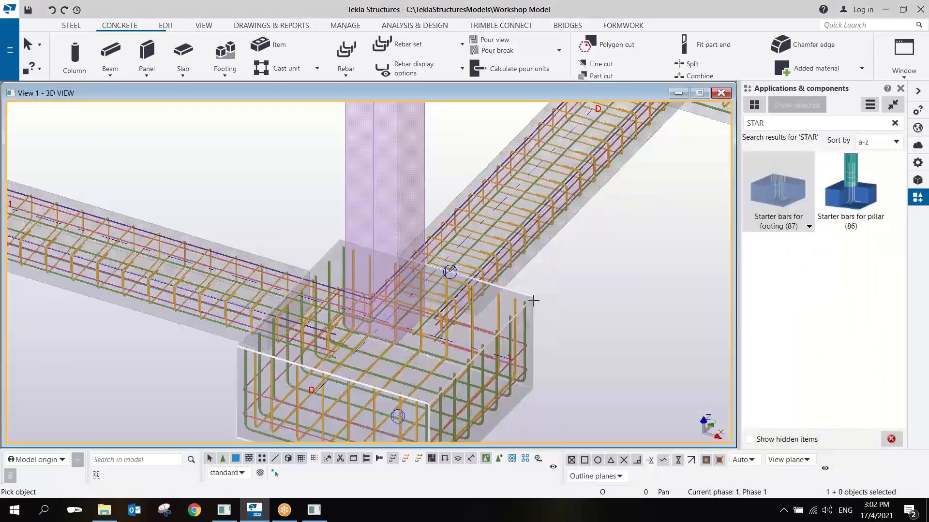
Add starter bars to the four grid 1 pad footings from D to A and to the pad footing at A/2
scroll(532, 298, "up", 5)
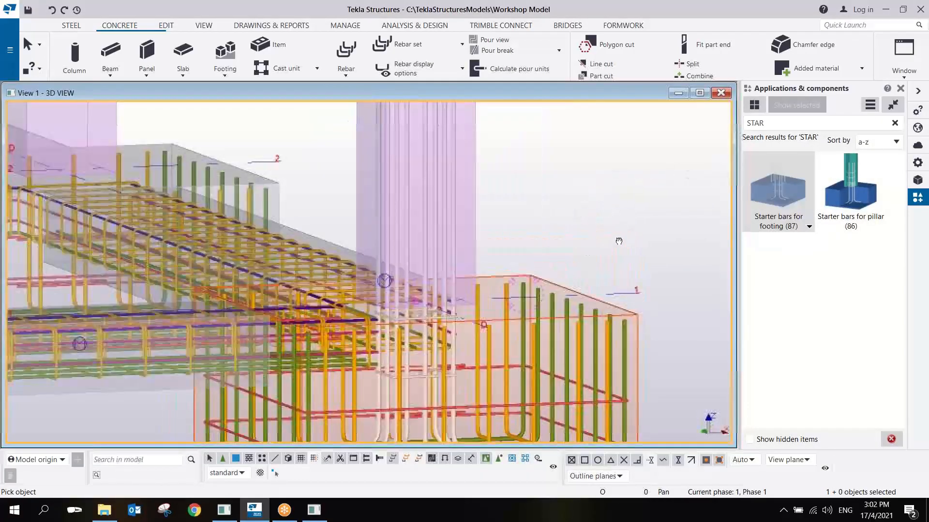
middle_click_drag(618, 241, 490, 291, "ctrl")
scroll(491, 290, "down", 4)
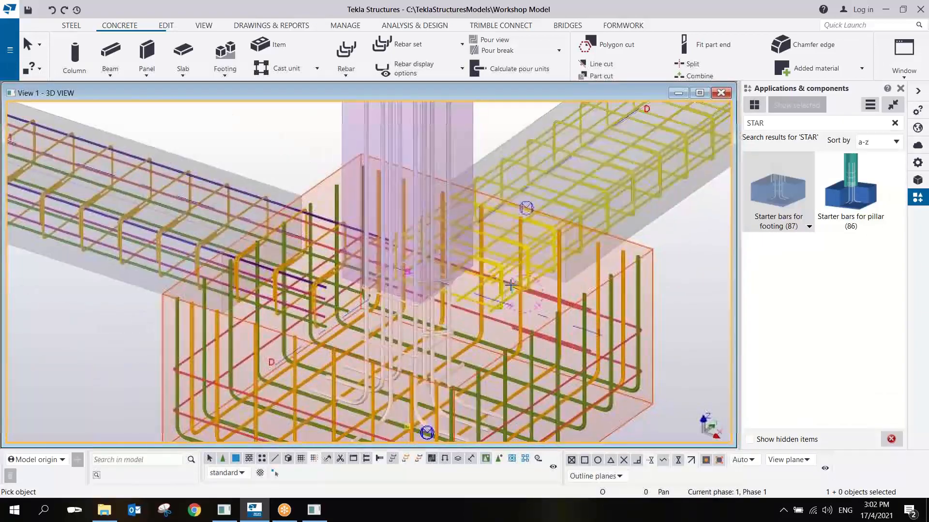
scroll(485, 226, "up", 3)
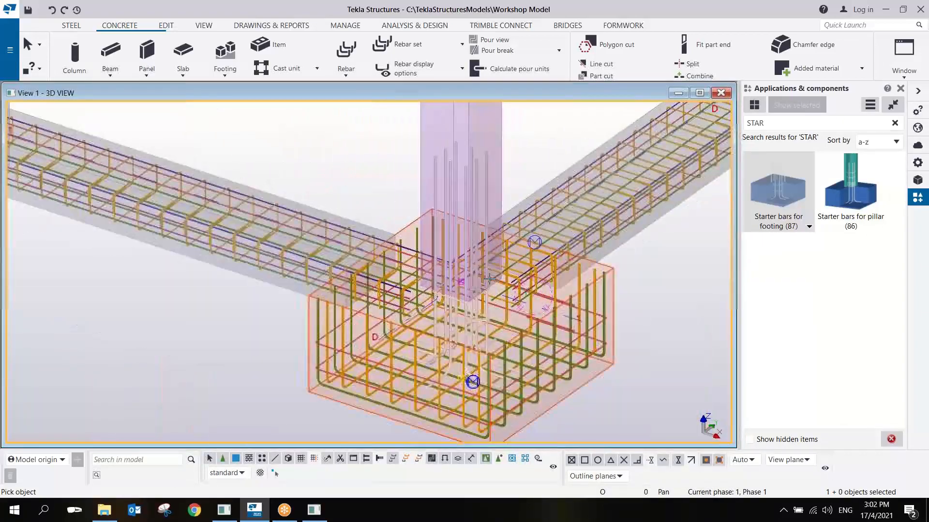
scroll(477, 360, "down", 2)
scroll(443, 280, "down", 2)
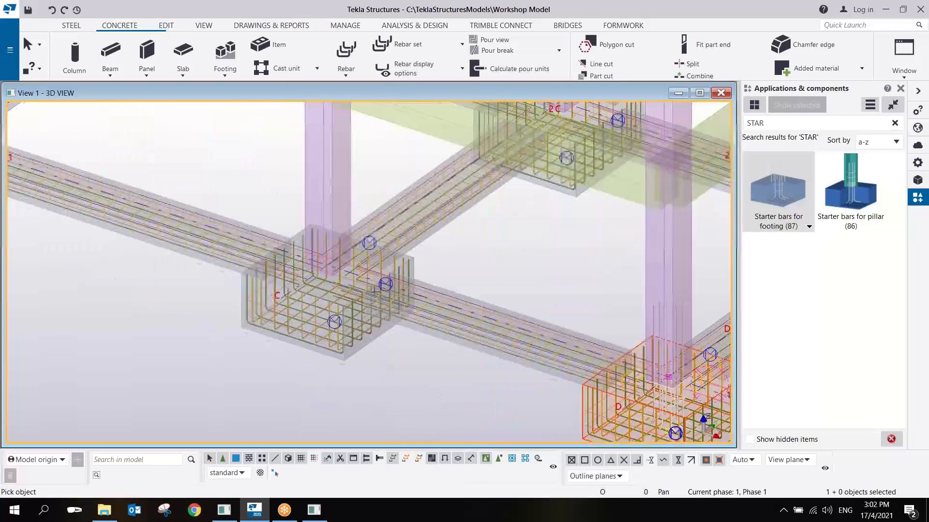
scroll(423, 250, "down", 1)
middle_click_drag(280, 208, 594, 346)
scroll(595, 346, "up", 2)
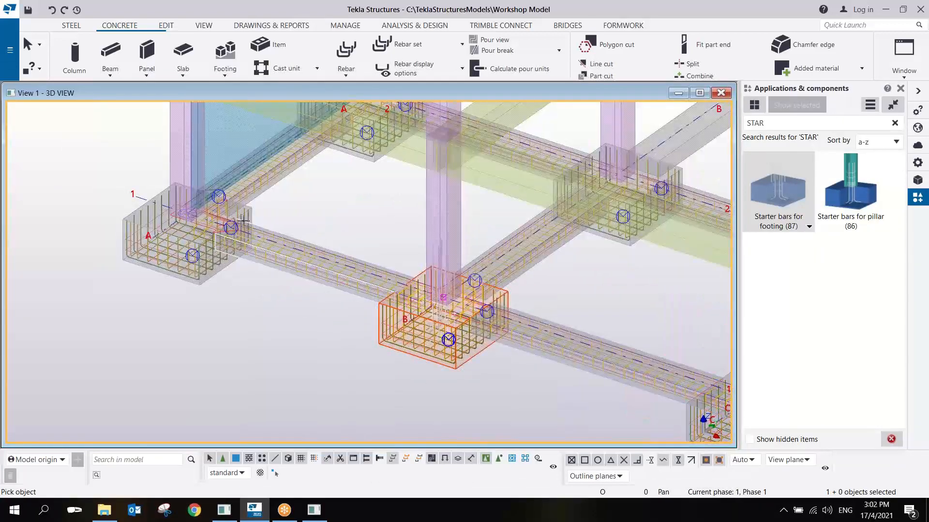
left_click(252, 211)
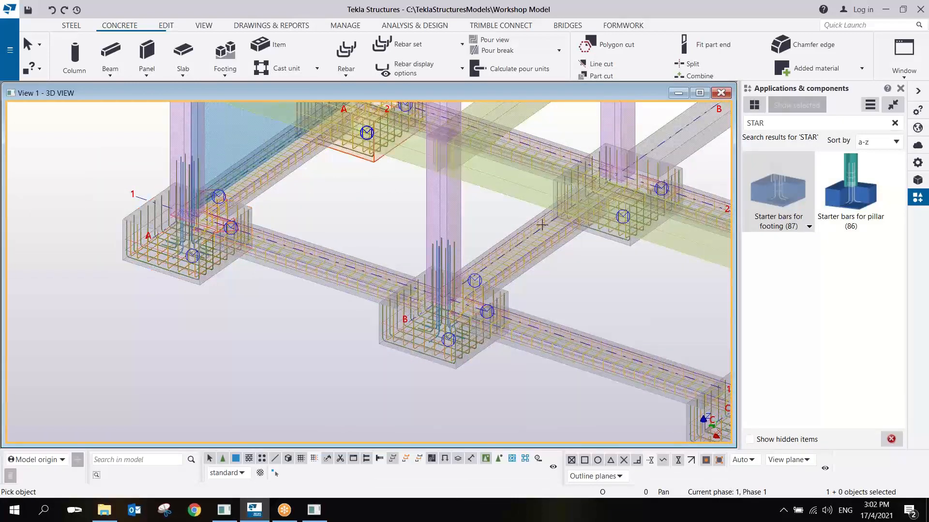
Add starter bars to the grid 2 pad footings at B, C and D, and end the command
left_click(626, 245)
middle_click_drag(684, 288, 247, 228)
scroll(490, 290, "up", 2)
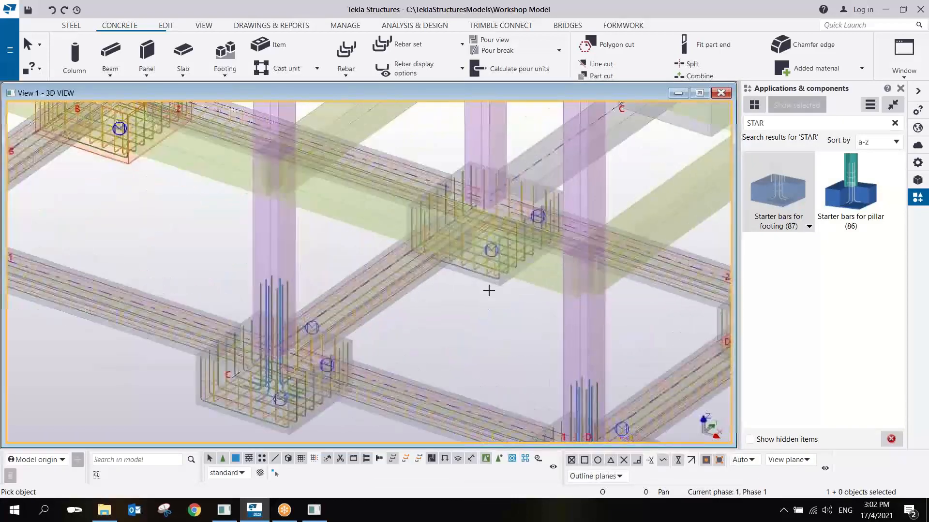
left_click(503, 283)
middle_click_drag(561, 306, 237, 224)
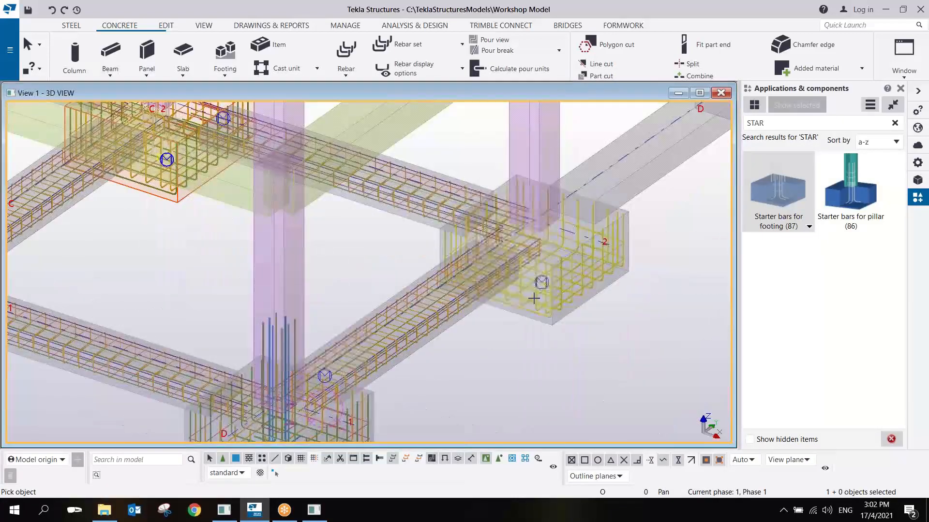
left_click(551, 324)
scroll(566, 227, "up", 3)
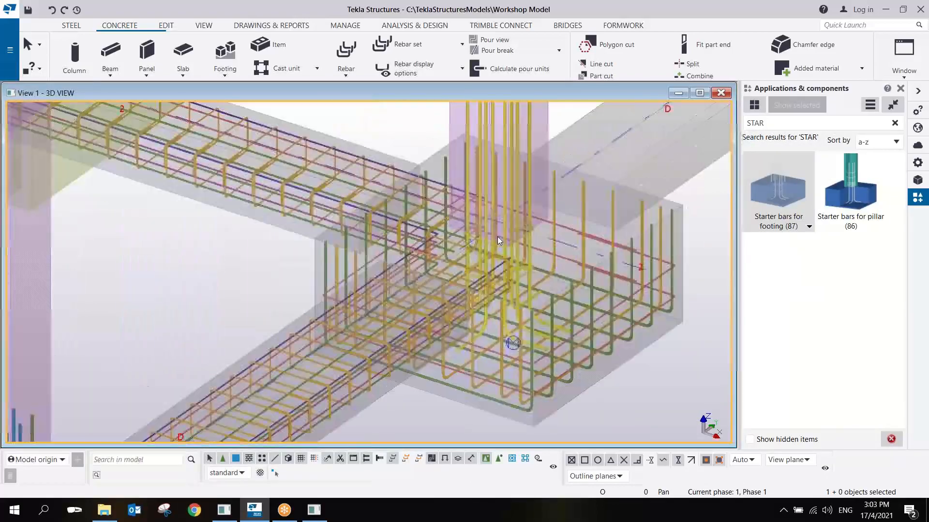
Search the component catalogue for 83 and open the settings of Rectangular column reinforcement (83)
middle_click_drag(498, 242, 533, 232)
scroll(540, 250, "down", 4)
middle_click_drag(441, 295, 551, 251)
scroll(484, 271, "up", 3)
scroll(485, 271, "up", 2)
middle_click_drag(485, 264, 542, 242, "ctrl")
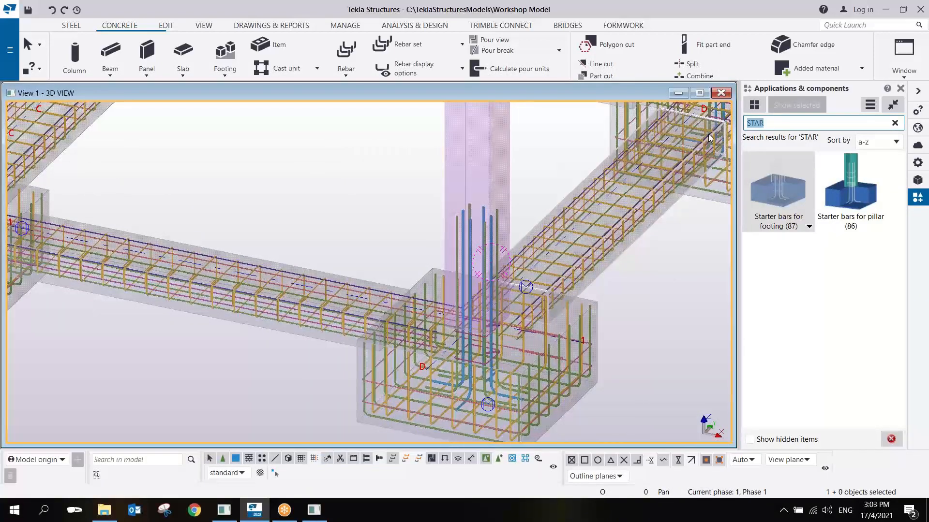
type("8")
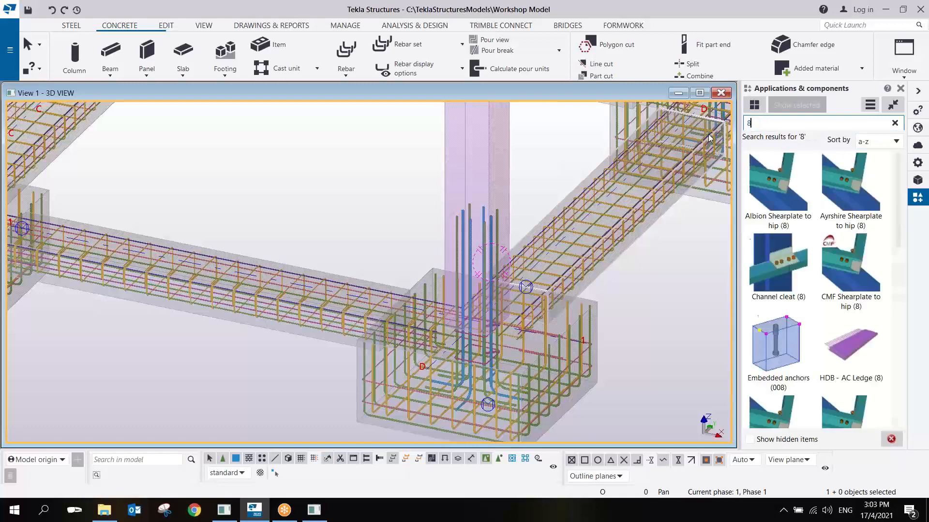
type("3")
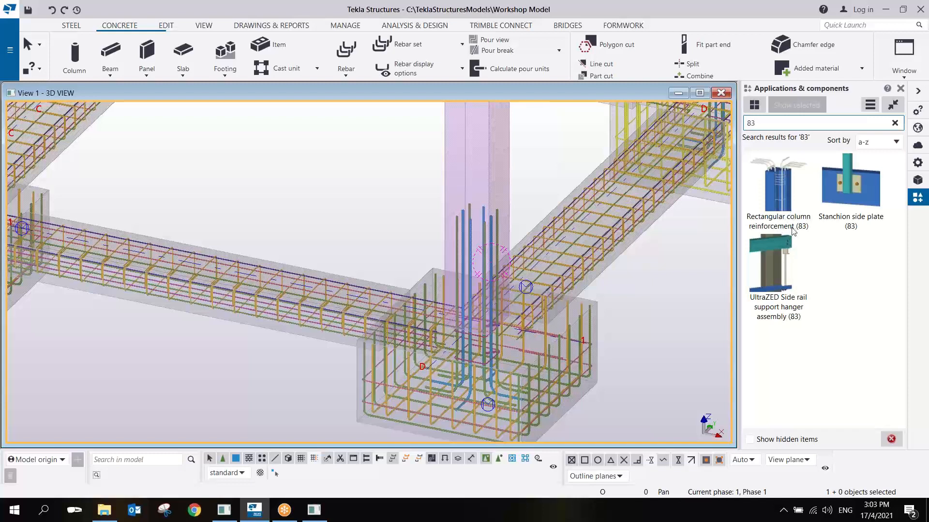
left_click(779, 199)
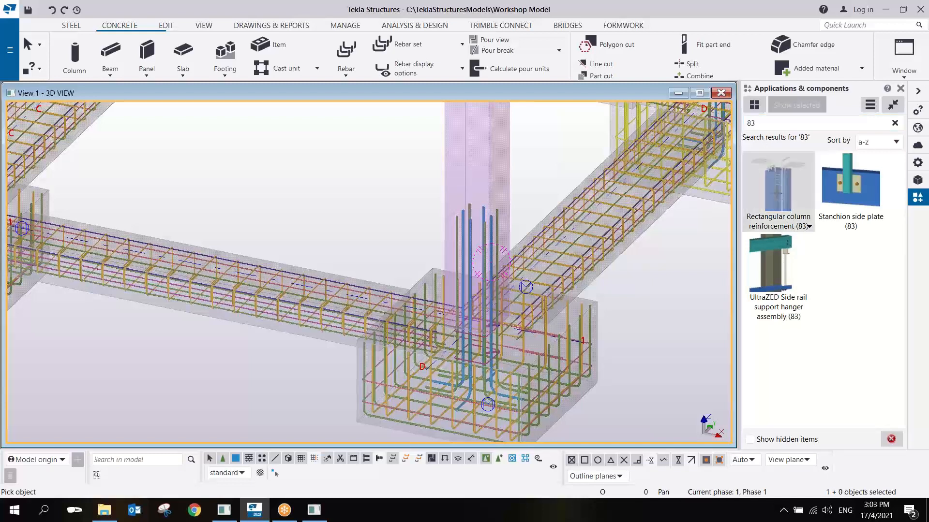
double_click(809, 226)
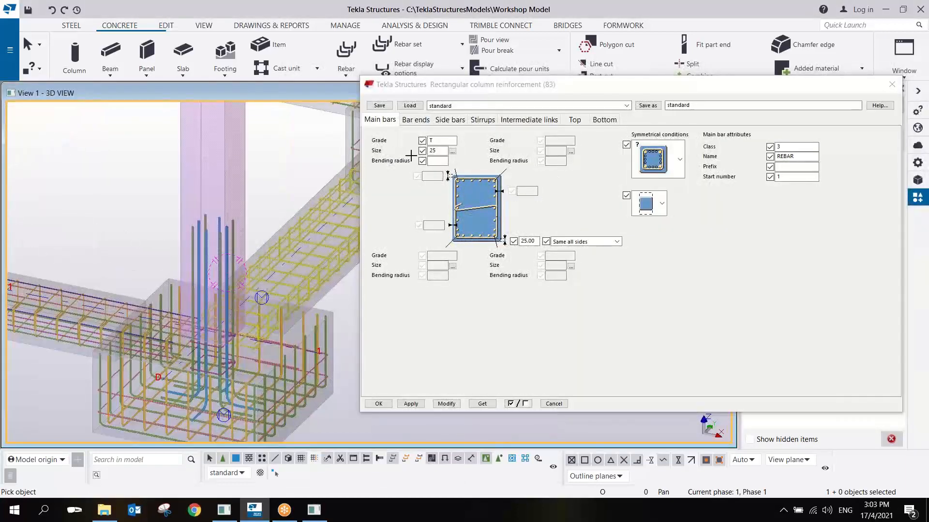
Set the column main bar size to 20 and the middle stirrup group's spacing to 200 mm, and accept the settings
double_click(438, 151)
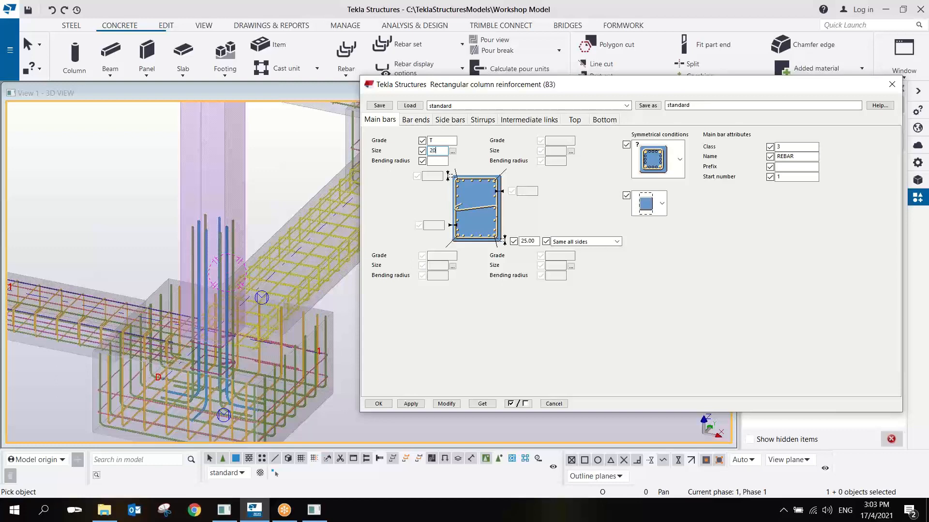
left_click(402, 121)
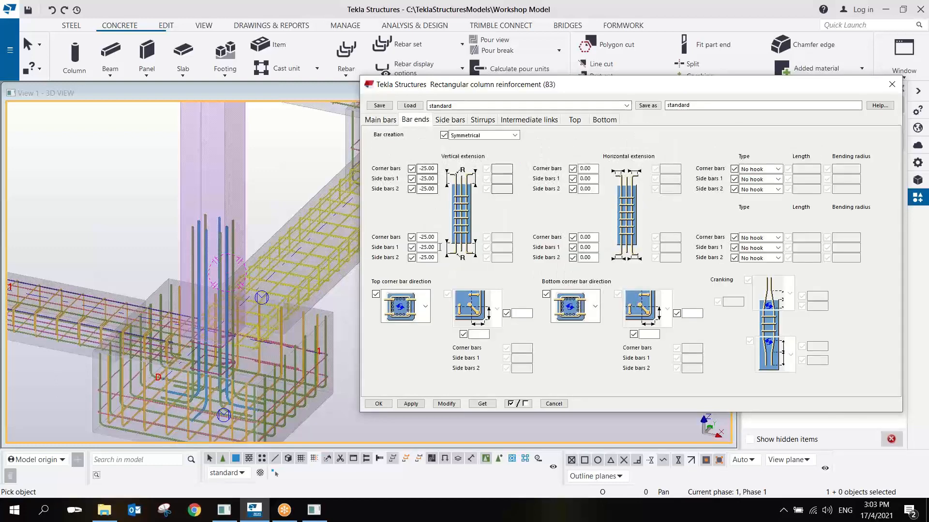
left_click(480, 120)
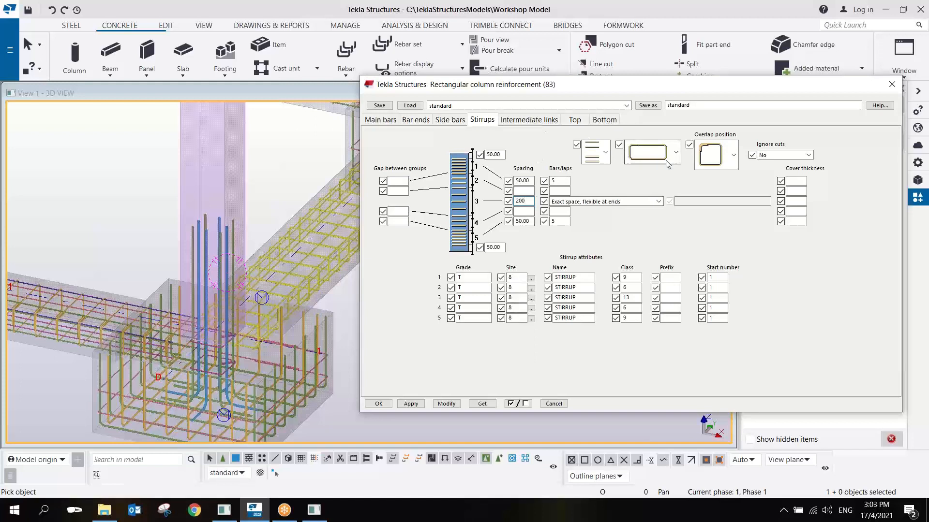
left_click(713, 161)
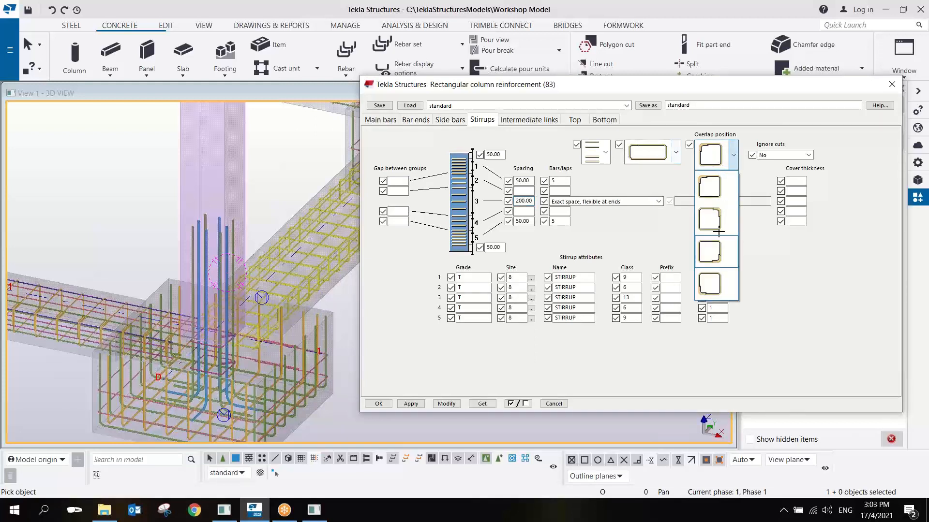
left_click(675, 154)
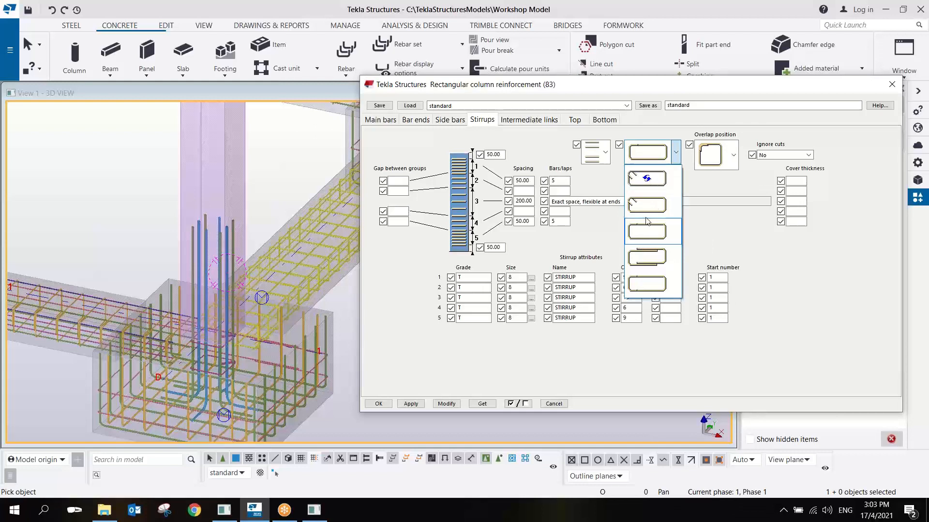
left_click(537, 122)
left_click(537, 122)
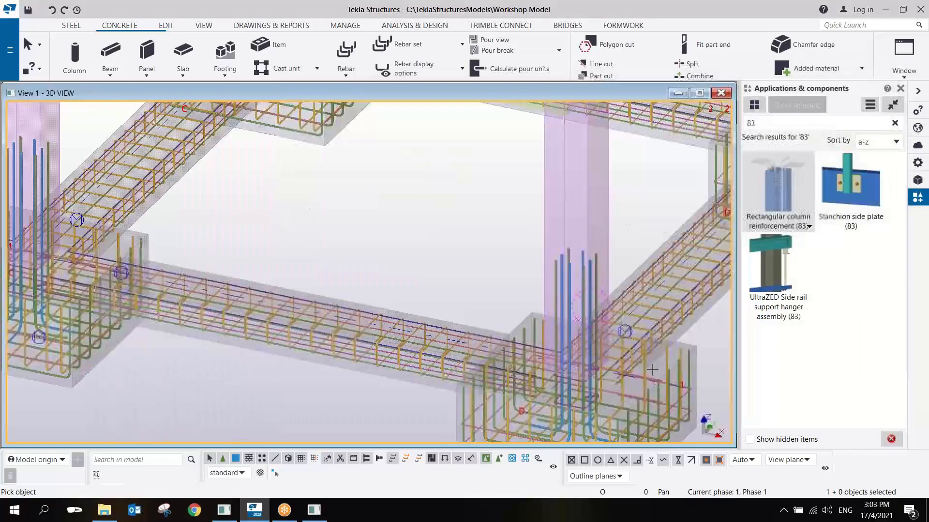
Add rectangular column reinforcement to the lowest columns on grid 1 at D, C, B and A
scroll(616, 232, "down", 5)
middle_click_drag(580, 218, 638, 280)
scroll(628, 301, "up", 3)
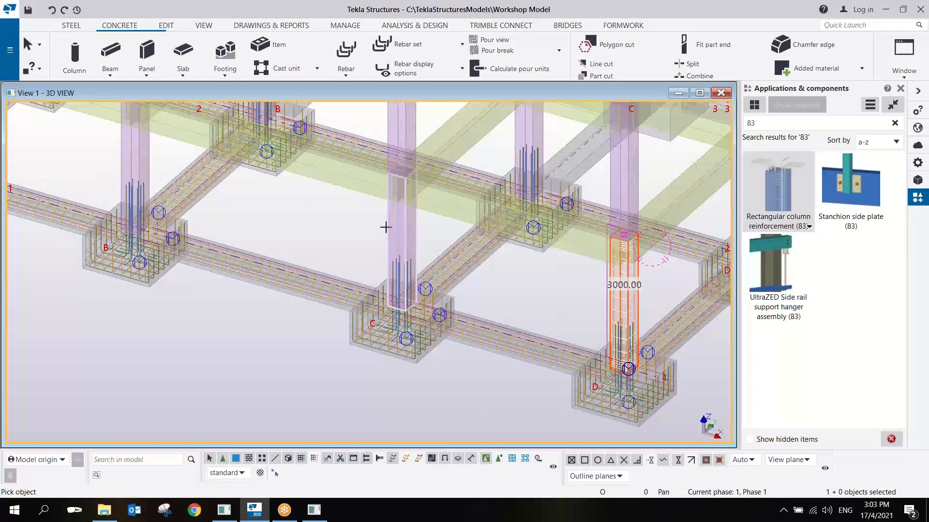
left_click(388, 227)
middle_click_drag(226, 202, 513, 315)
left_click(428, 265)
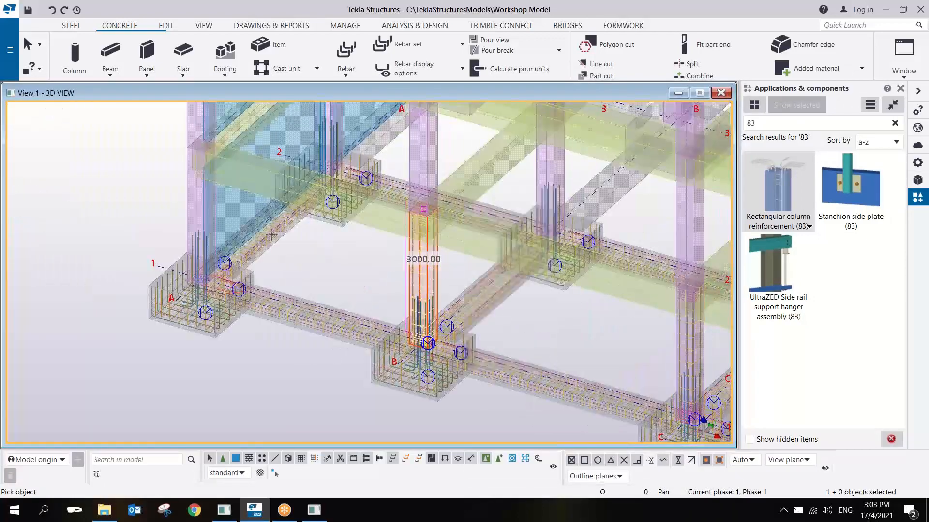
left_click(187, 201)
Add rectangular column reinforcement to the lowest columns on grid 2 at A, B, C and D
scroll(342, 109, "up", 2)
middle_click_drag(354, 141, 150, 214)
scroll(345, 195, "up", 1)
left_click(344, 196)
scroll(151, 214, "down", 2)
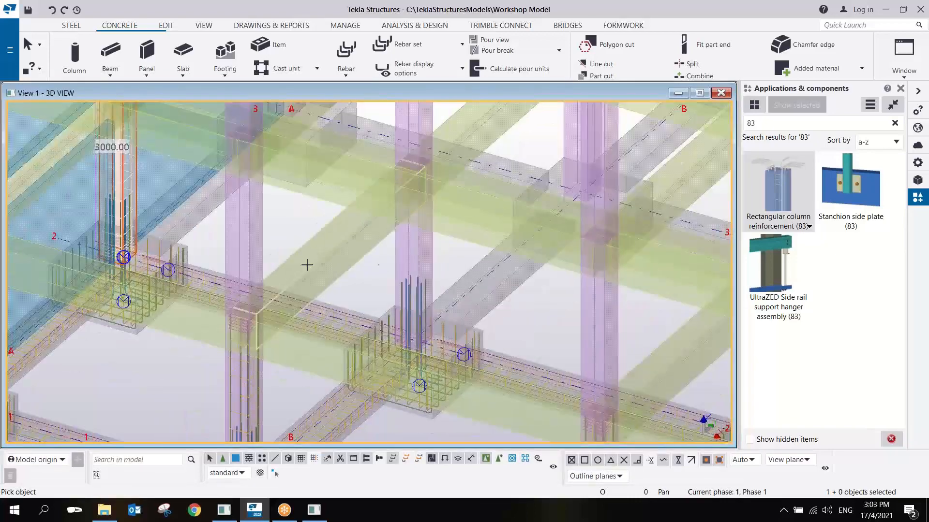
left_click(419, 257)
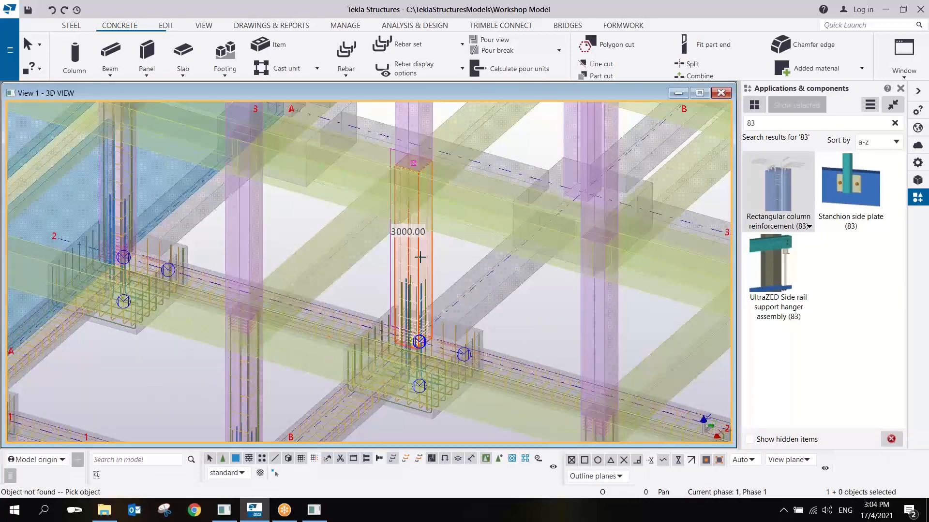
middle_click_drag(635, 314, 334, 256, "ctrl")
scroll(502, 249, "up", 2)
left_click(487, 224)
middle_click_drag(580, 242, 321, 241)
scroll(321, 240, "down", 3)
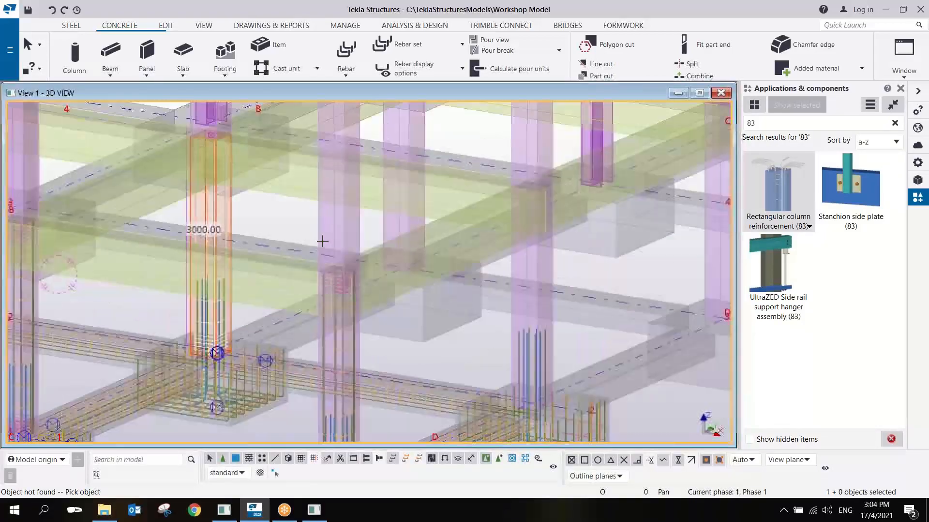
left_click(483, 291)
scroll(492, 328, "down", 4)
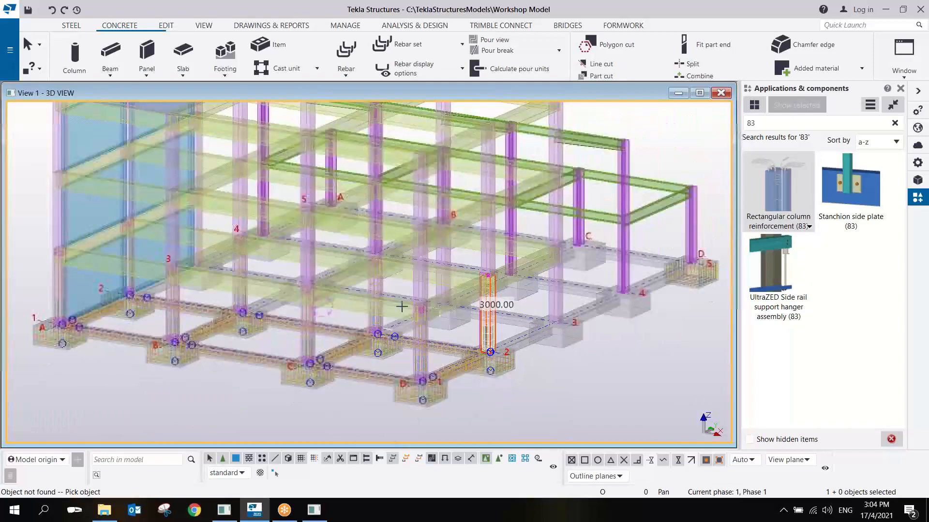
Add rectangular column reinforcement to the second- and third-storey columns at B1 and on grids C and D along grids 1 and 2
middle_click_drag(400, 308, 579, 281, "ctrl")
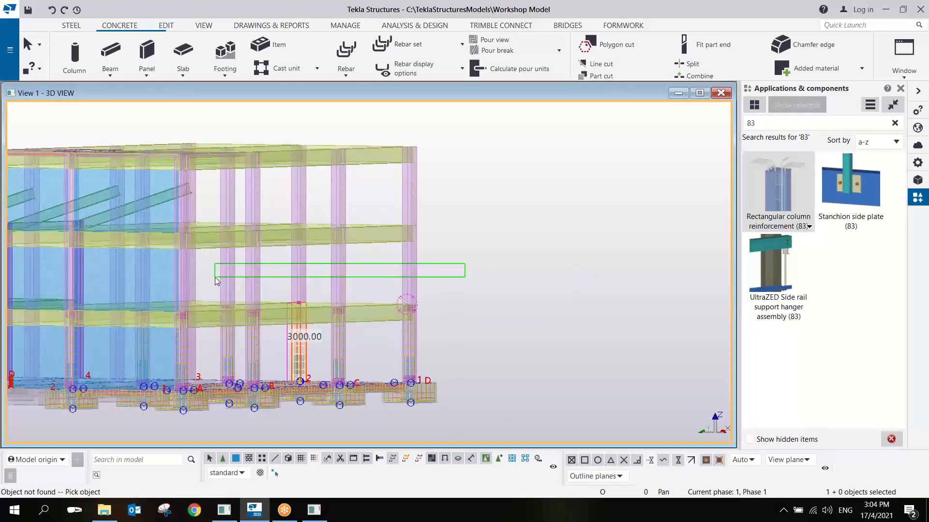
left_click_drag(215, 277, 214, 277)
scroll(280, 275, "up", 2)
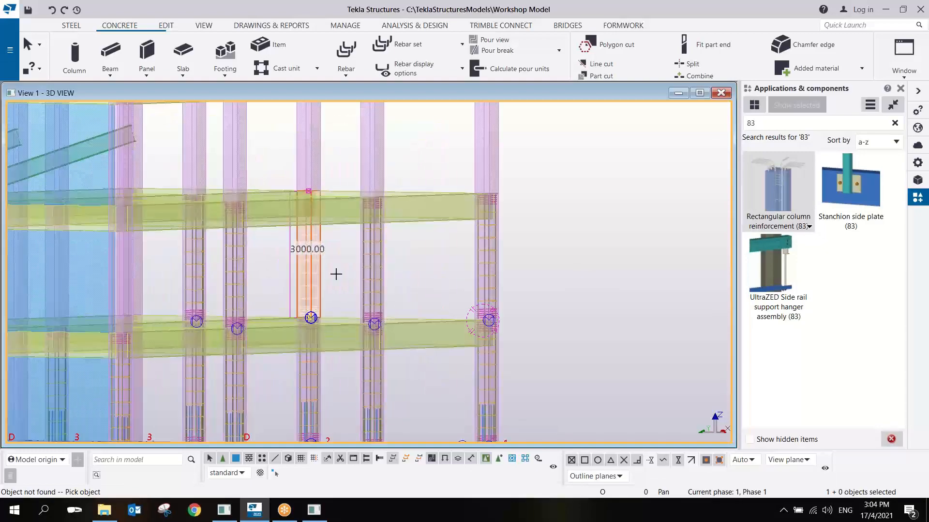
middle_click_drag(368, 235, 452, 251)
left_click_drag(267, 165, 264, 170)
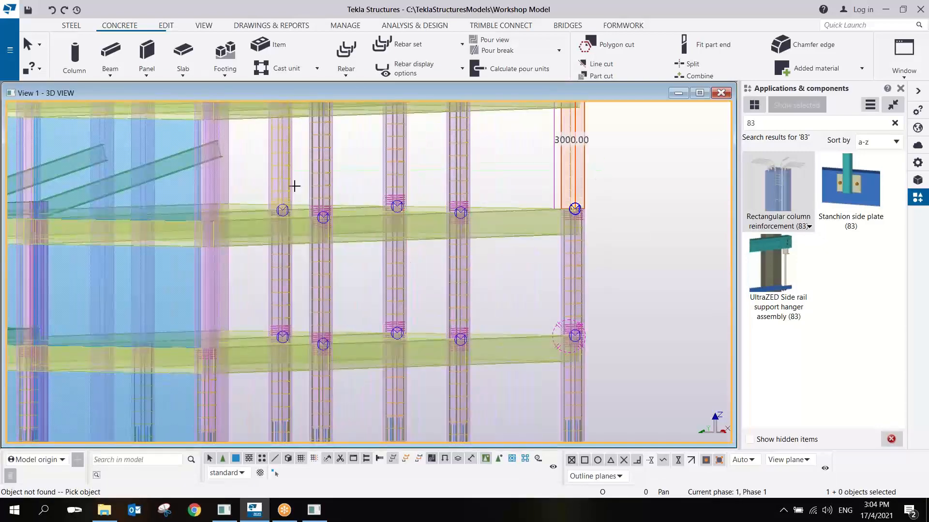
scroll(324, 208, "down", 3)
middle_click_drag(327, 257, 181, 270, "ctrl")
scroll(166, 263, "up", 2)
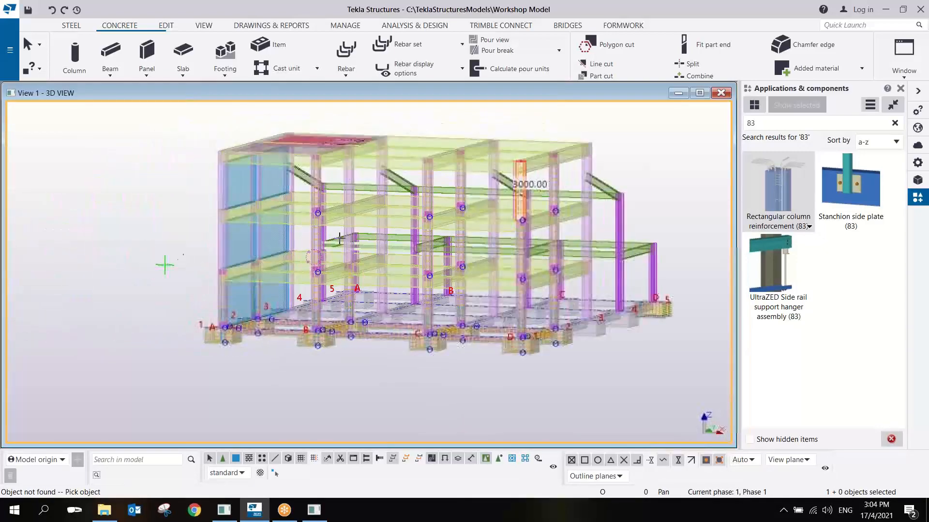
Add rectangular column reinforcement to the remaining second- and third-storey columns at B2, A2 and A1, and end the command
scroll(364, 230, "up", 4)
left_click(366, 228)
middle_click_drag(383, 177, 419, 278)
left_click(401, 192)
scroll(281, 219, "up", 2)
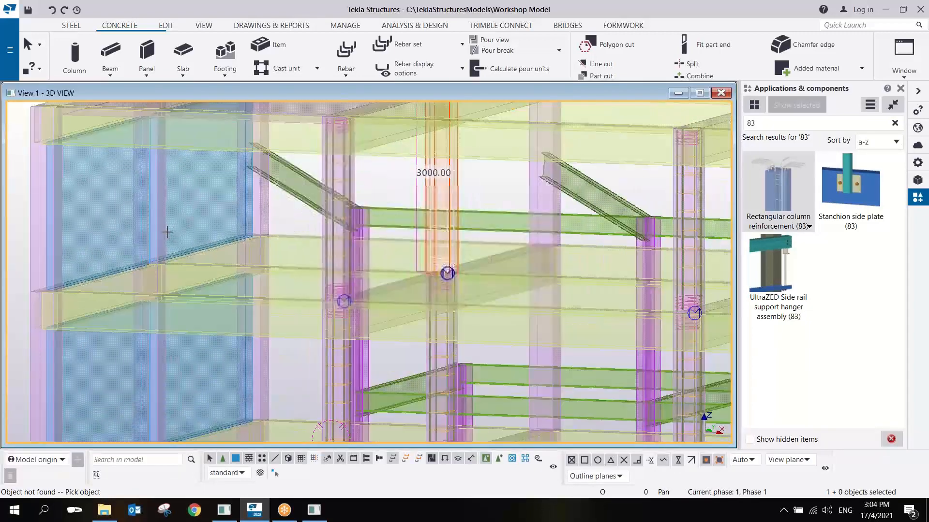
middle_click_drag(346, 243, 147, 338)
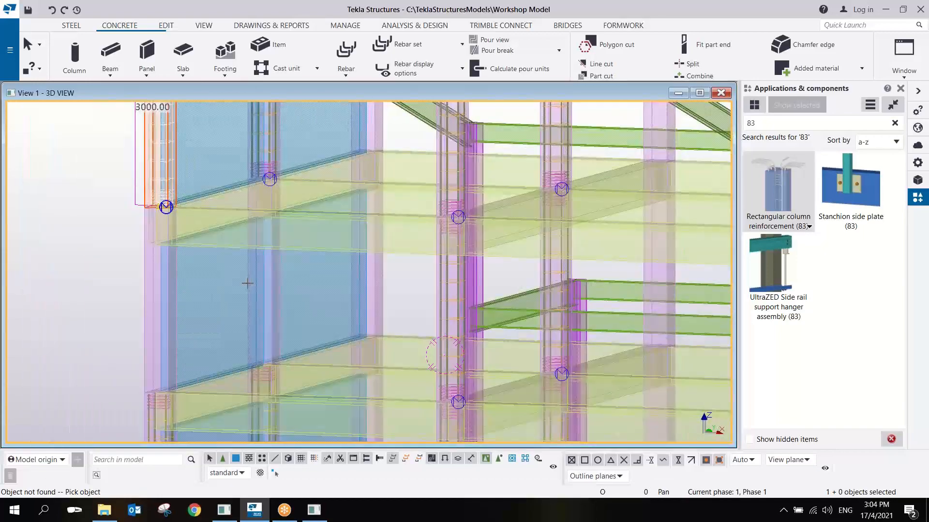
left_click(140, 313)
scroll(140, 315, "down", 4)
right_click(446, 261)
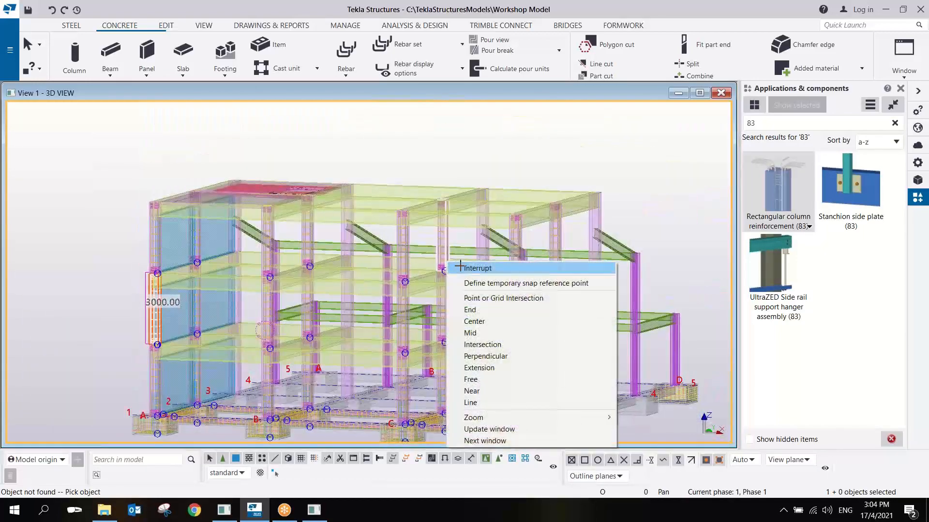
left_click(458, 267)
Examine how the pad footing starter bars lap with the column reinforcement at the base of column D1
scroll(448, 327, "down", 2)
scroll(448, 327, "up", 1)
middle_click_drag(448, 327, 516, 347, "ctrl")
scroll(554, 356, "up", 5)
scroll(505, 282, "up", 1)
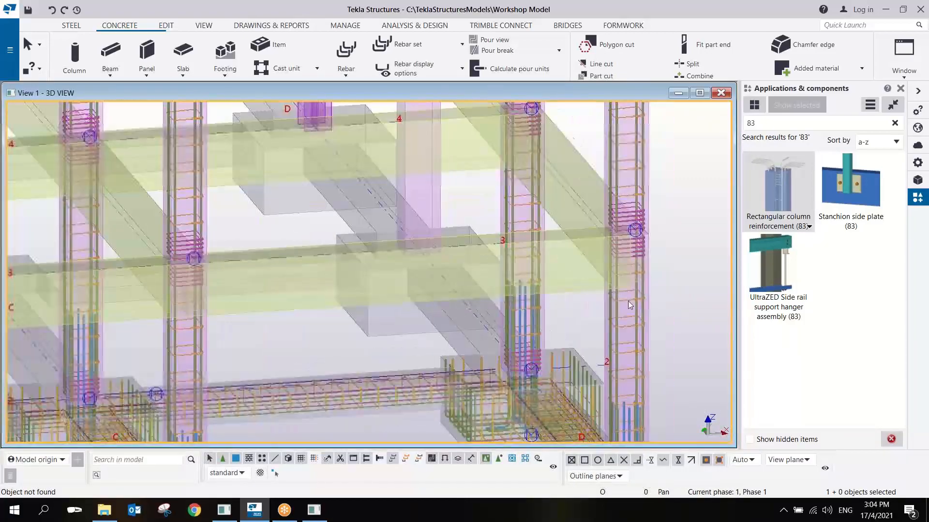
scroll(629, 298, "up", 2)
middle_click_drag(593, 279, 511, 180)
scroll(538, 331, "down", 2)
scroll(539, 331, "down", 1)
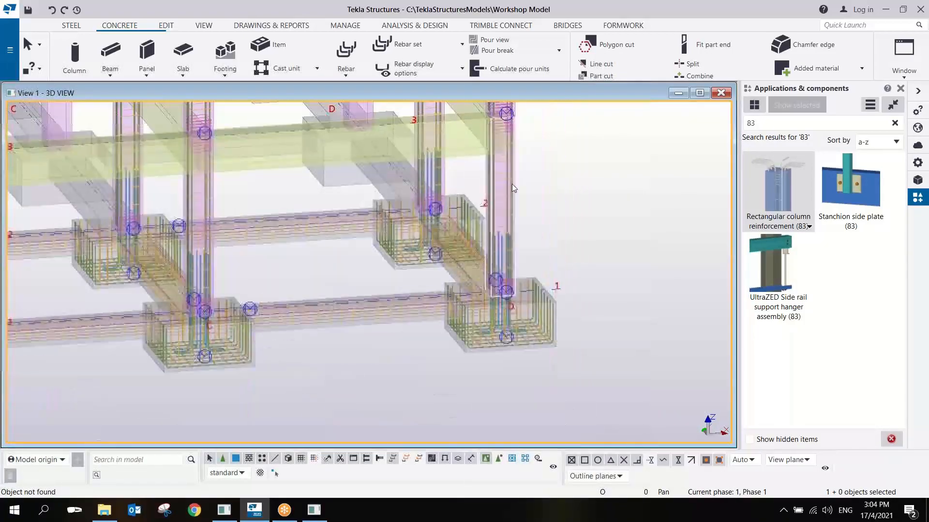
scroll(507, 264, "up", 4)
scroll(516, 258, "down", 2)
middle_click_drag(515, 258, 496, 254)
scroll(525, 312, "down", 3)
scroll(517, 314, "up", 4)
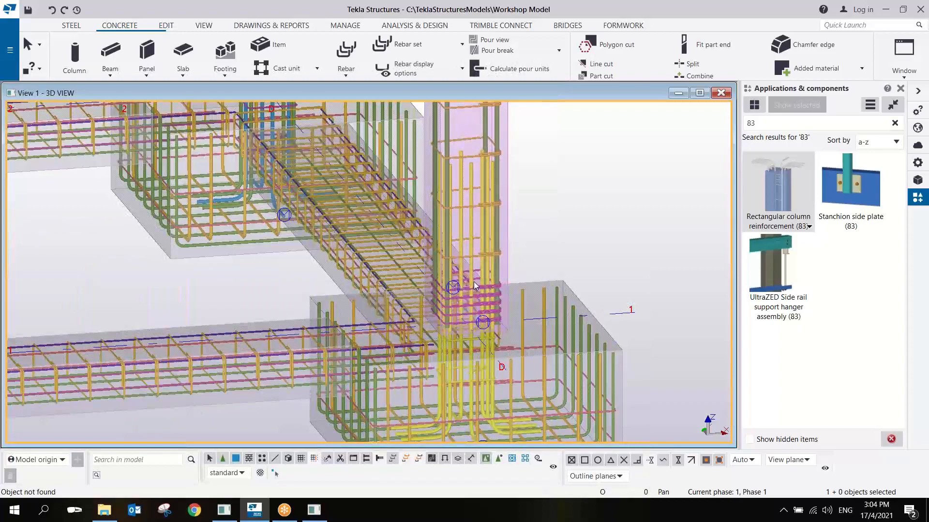
scroll(472, 300, "down", 3)
scroll(476, 295, "up", 2)
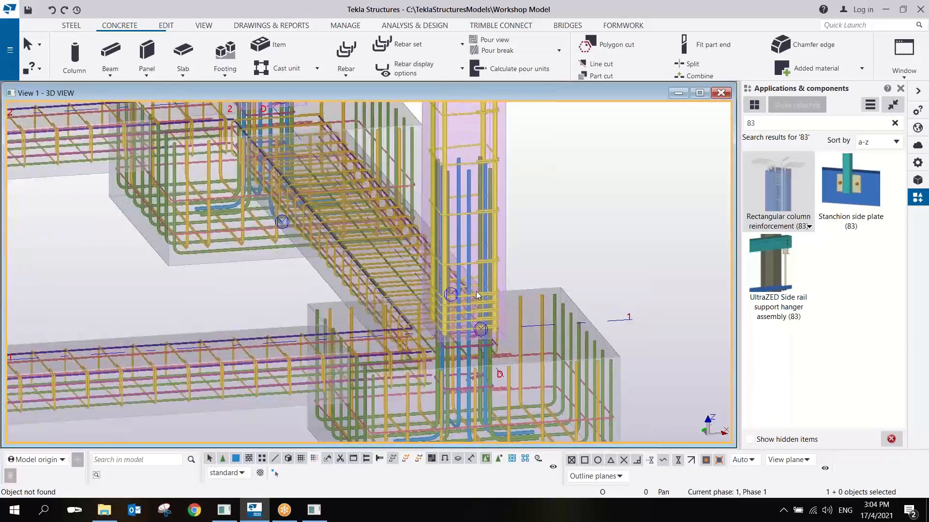
Examine the joint between the lower and upper column reinforcement at the first floor level of column D1
scroll(476, 294, "down", 4)
middle_click_drag(480, 218, 492, 310)
scroll(480, 261, "up", 2)
scroll(481, 258, "up", 3)
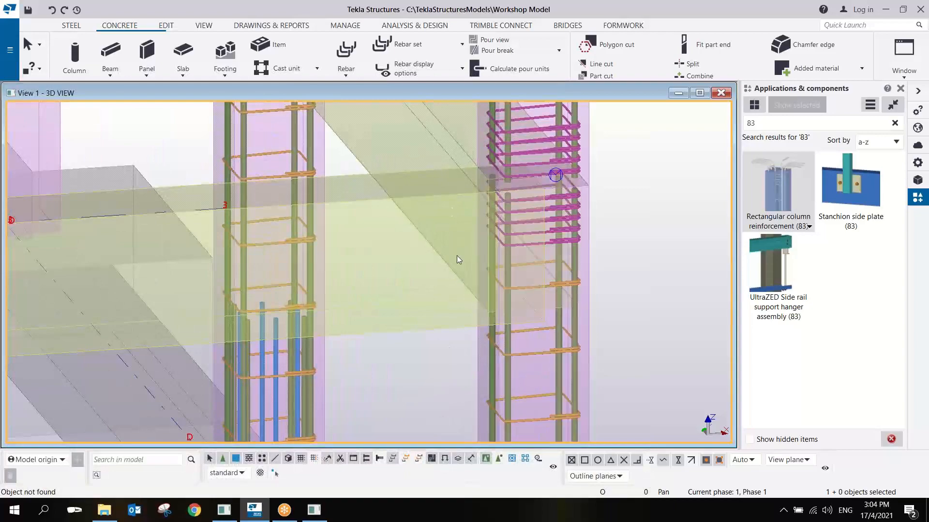
scroll(478, 312, "down", 2)
scroll(479, 312, "down", 4)
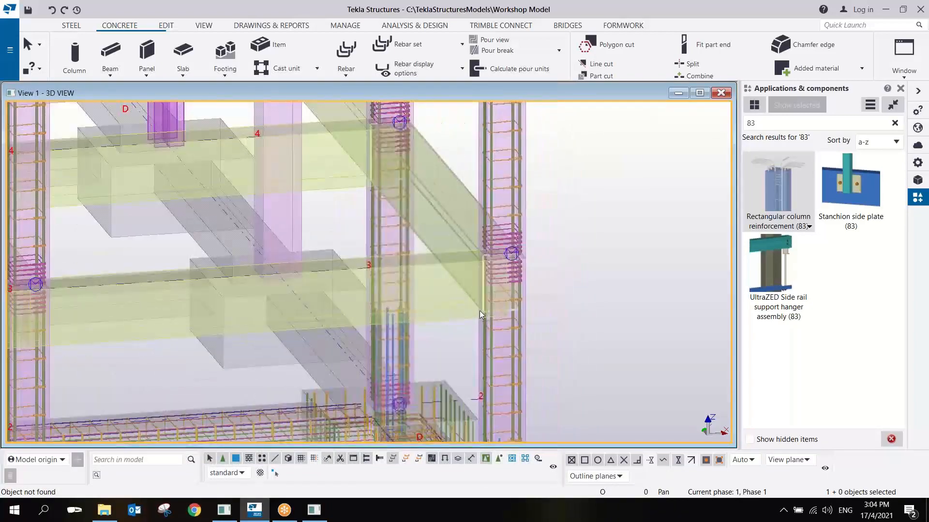
scroll(489, 320, "up", 6)
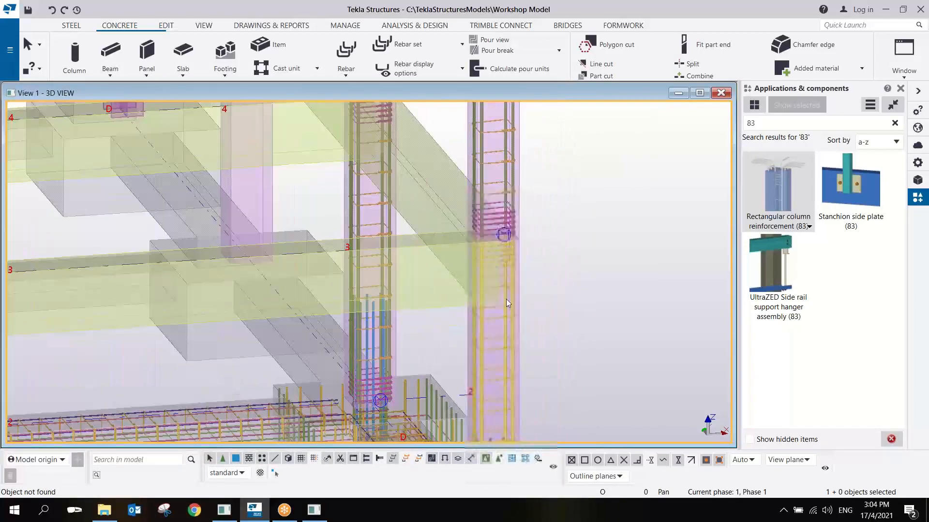
scroll(503, 312, "up", 2)
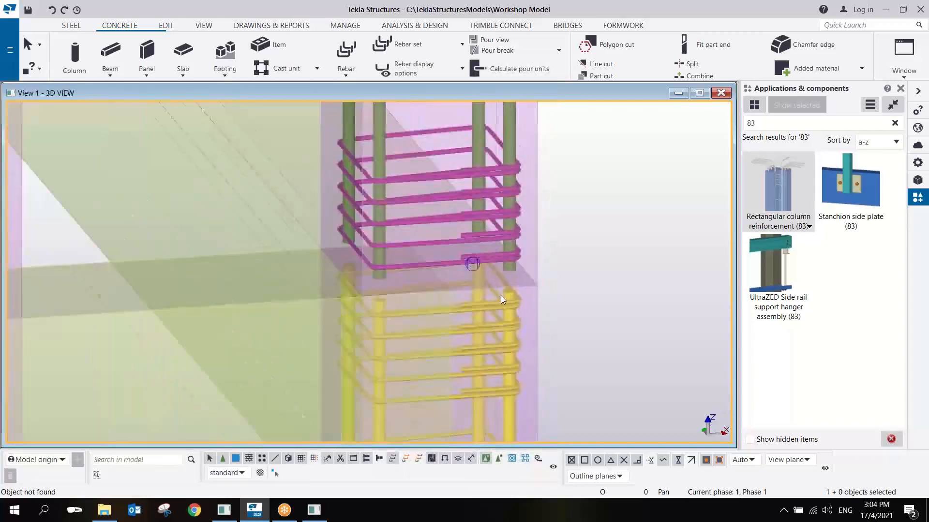
scroll(513, 305, "up", 3)
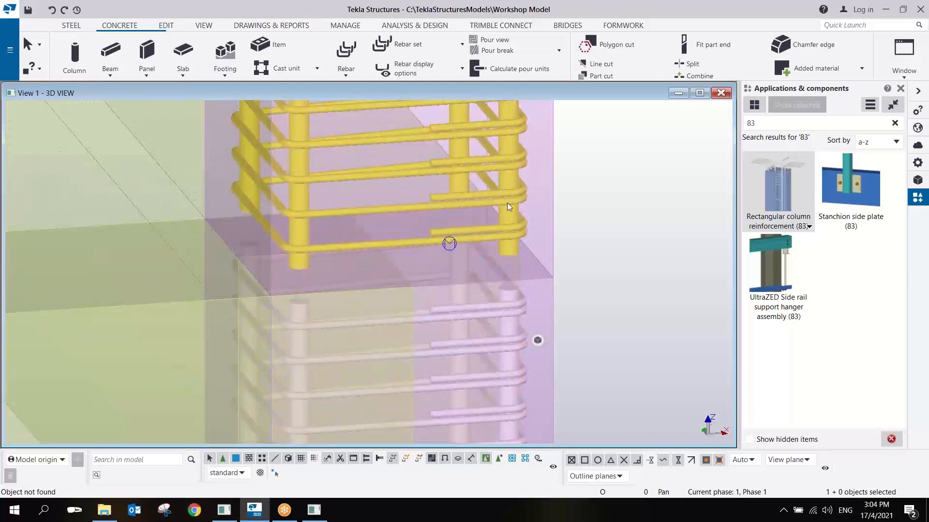
scroll(510, 266, "down", 3)
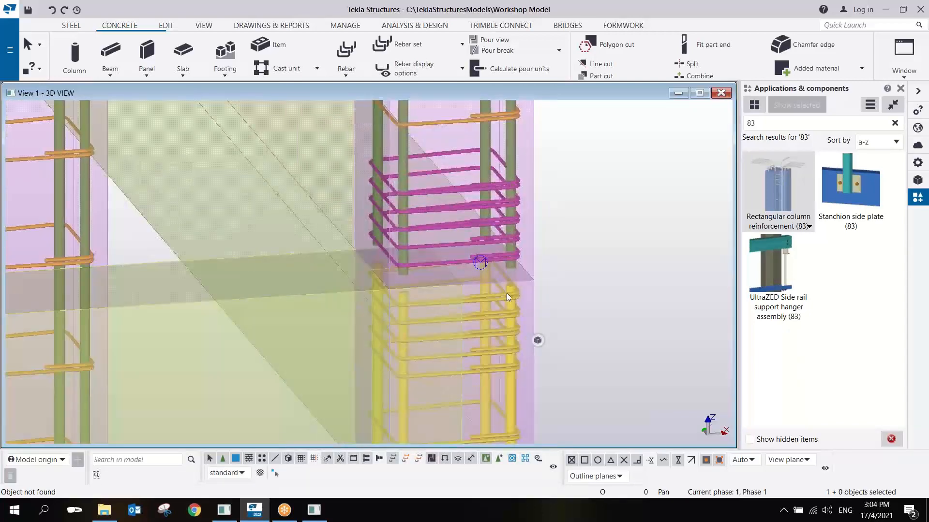
Open the lowest D1 column reinforcement's settings and modify the corner bars' top vertical extension to 800
double_click(500, 279)
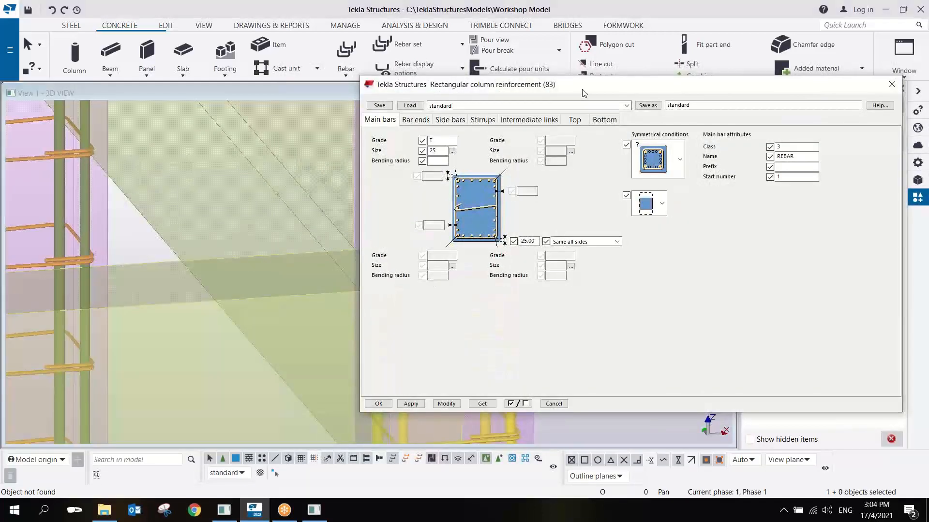
left_click_drag(584, 93, 606, 113)
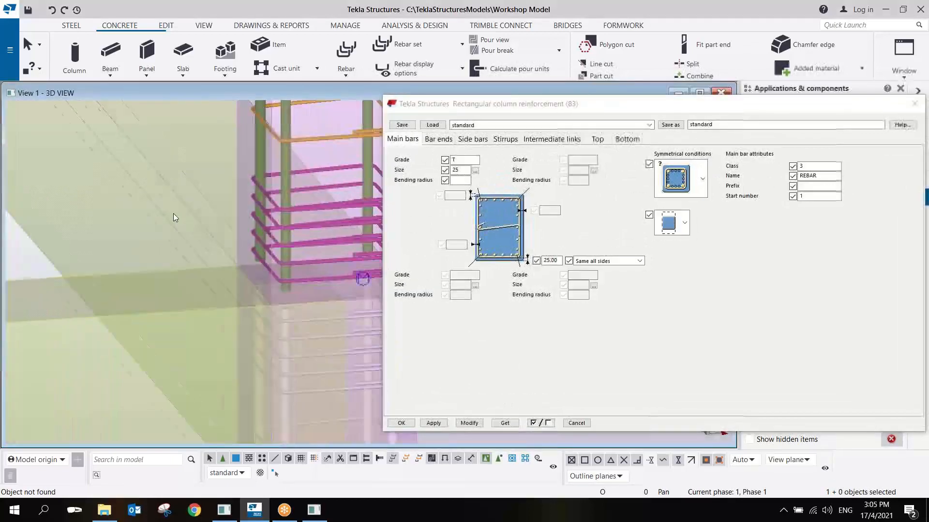
scroll(275, 266, "down", 2)
left_click(436, 140)
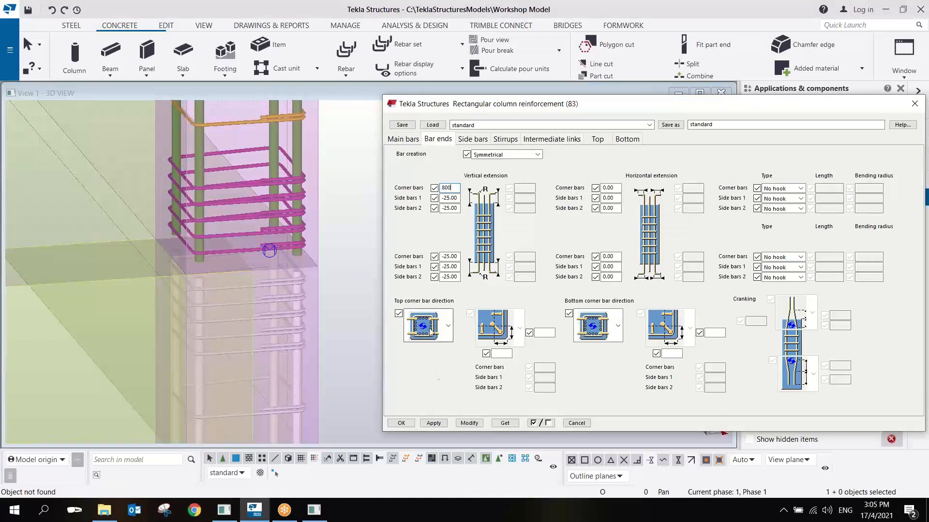
left_click(468, 423)
scroll(278, 266, "up", 5)
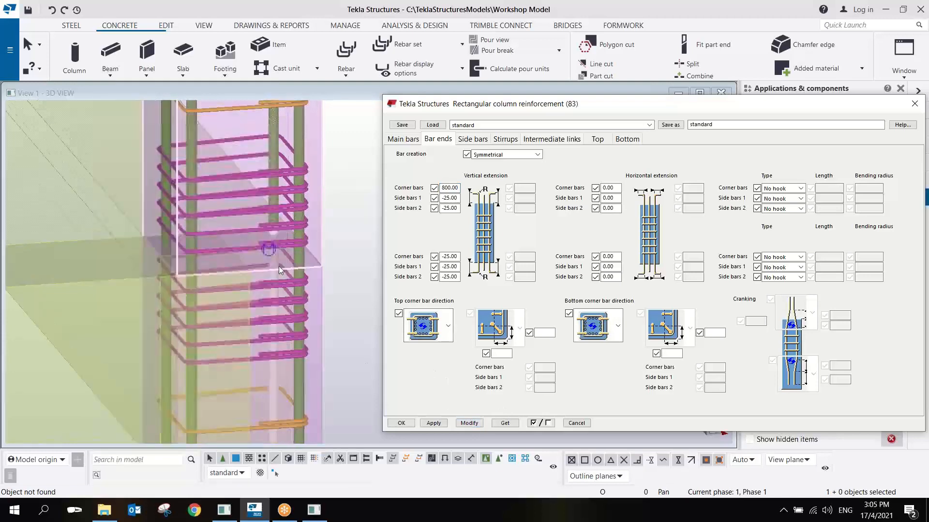
Modify the top corner bar direction to the diagonal option with offsets of 60 both ways
left_click(448, 328)
left_click(422, 468)
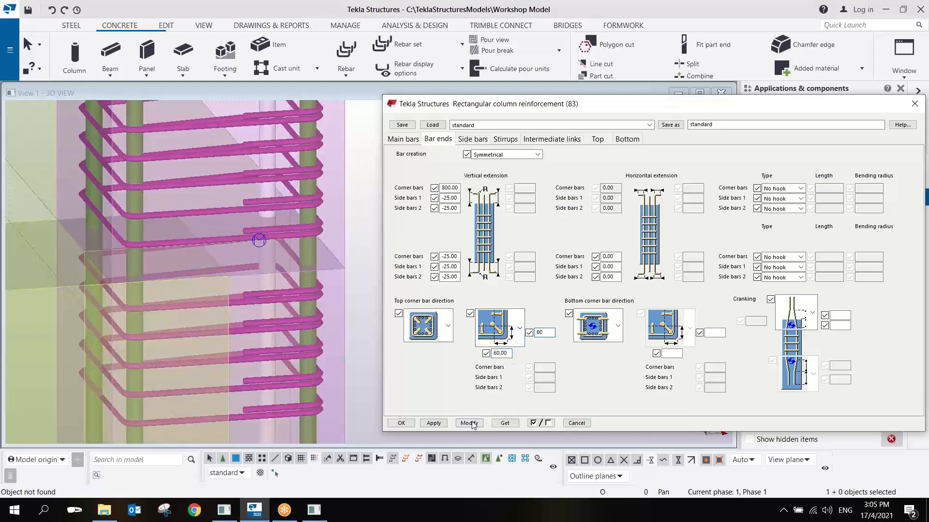
mouse_move(301, 242)
middle_mouse_down()
mouse_move(301, 305)
mouse_move(380, 292)
middle_mouse_up()
scroll(300, 304, "up", 4)
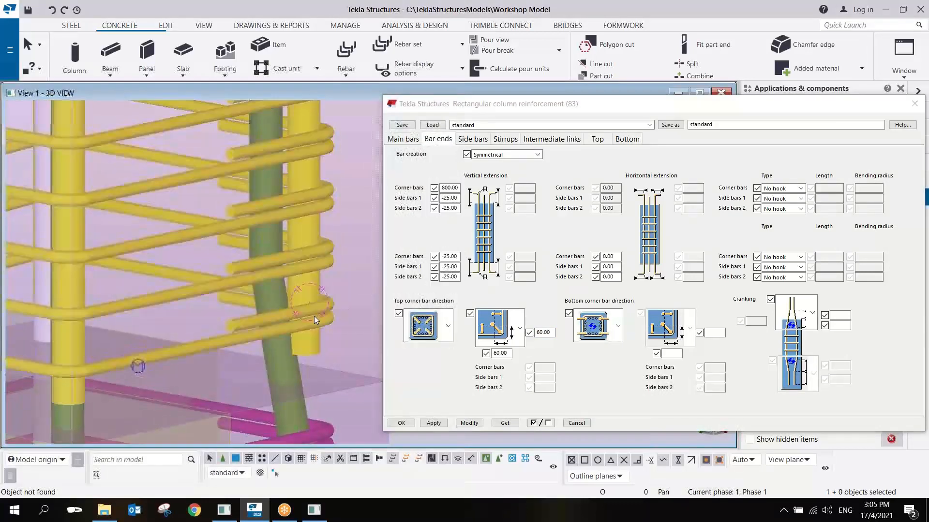
middle_click_drag(312, 324, 279, 317, "ctrl")
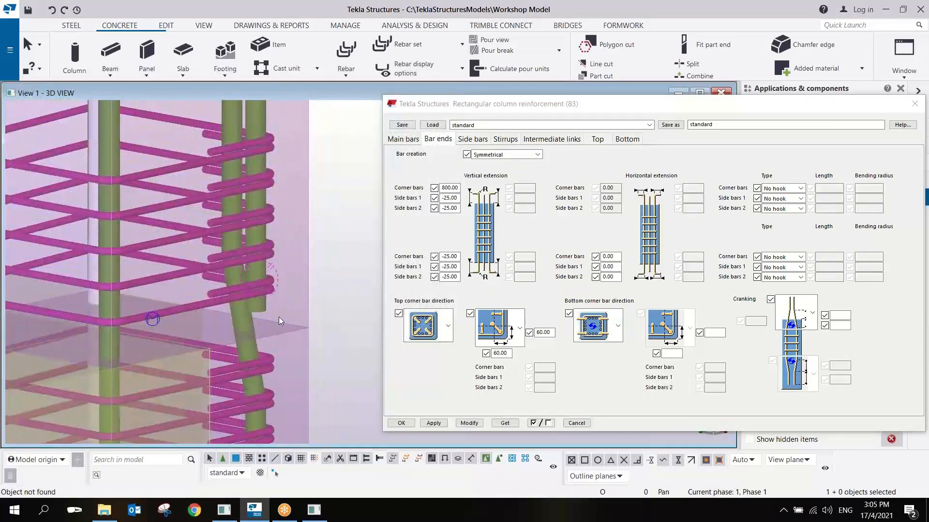
Choose a top cranking type for the column bars and modify its dimensions to 0 and 150
left_click(812, 313)
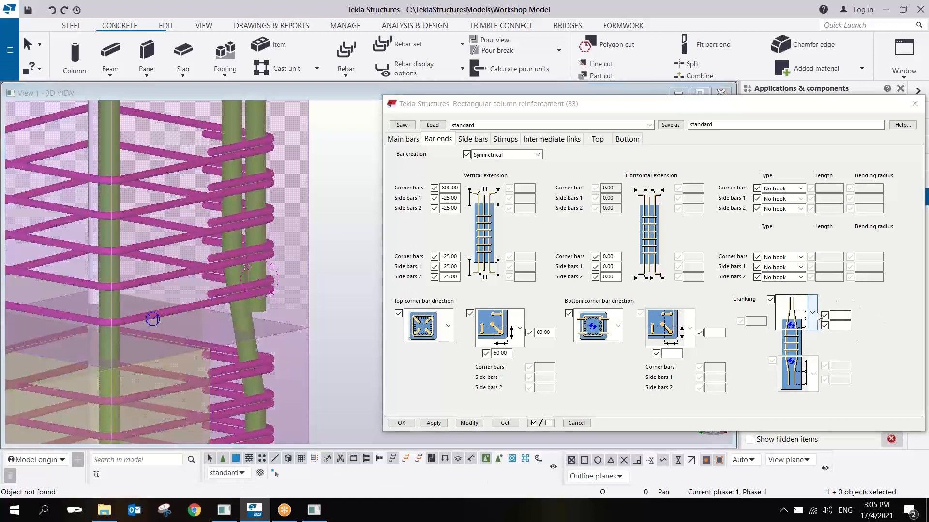
left_click(798, 385)
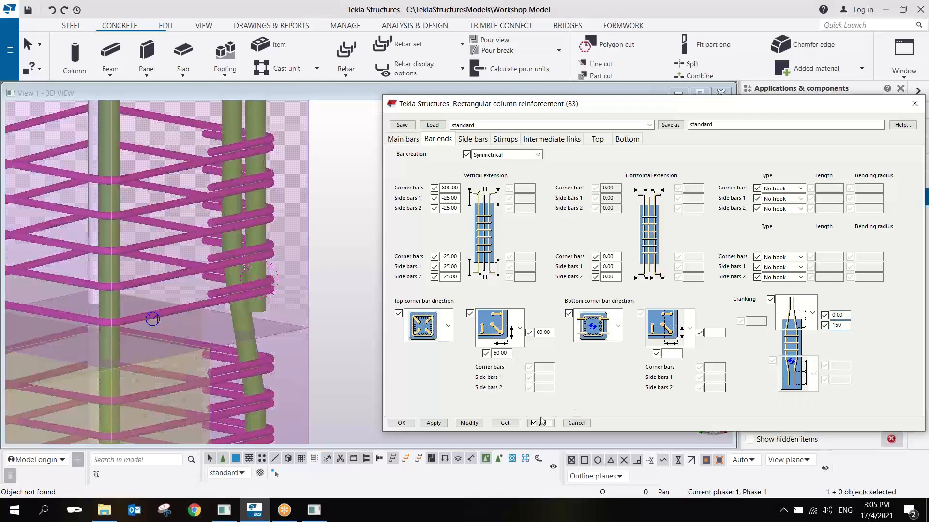
left_click(469, 424)
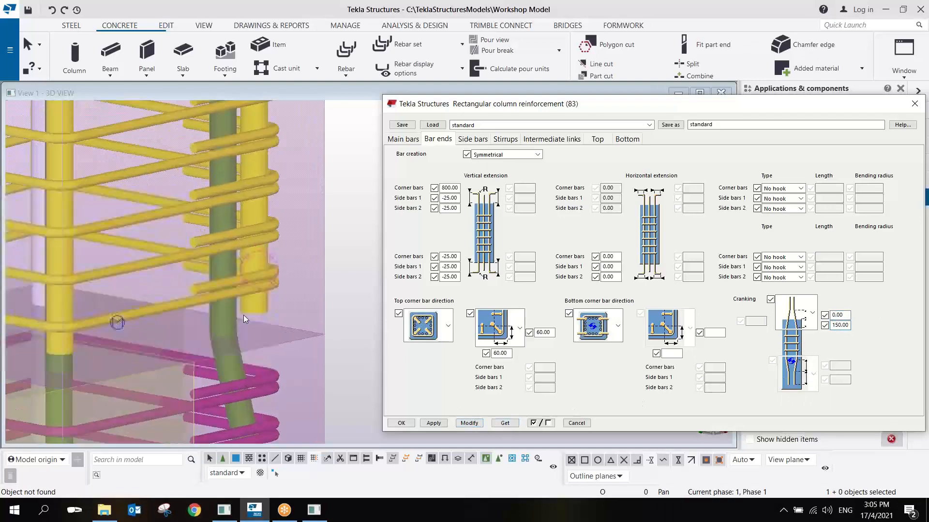
Examine the cranked column bars of the lowest D1 column at the splice and along the column down to the footing
scroll(282, 263, "down", 3)
scroll(281, 266, "down", 5)
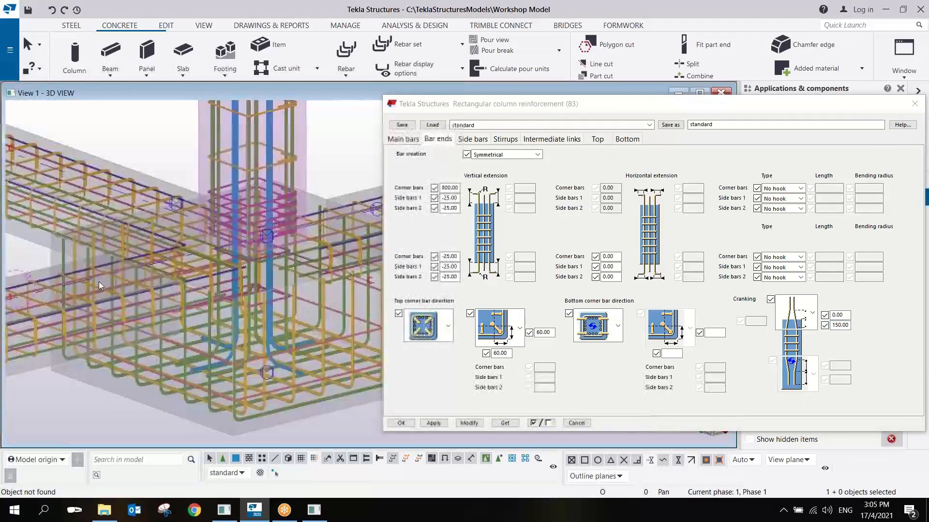
middle_click_drag(207, 399, 62, 385)
middle_click_drag(50, 148, 203, 406)
scroll(203, 285, "up", 4)
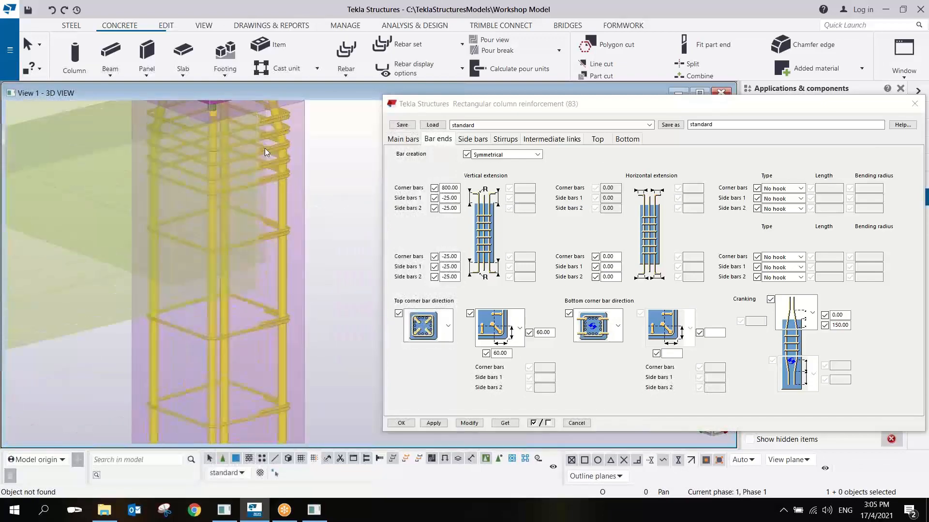
middle_click_drag(265, 148, 212, 411)
scroll(229, 255, "up", 2)
middle_click_drag(226, 191, 230, 304)
scroll(229, 303, "down", 5)
scroll(226, 248, "up", 4)
middle_click_drag(228, 150, 329, 179)
scroll(226, 256, "down", 5)
middle_click_drag(232, 334, 316, 224)
scroll(121, 263, "up", 4)
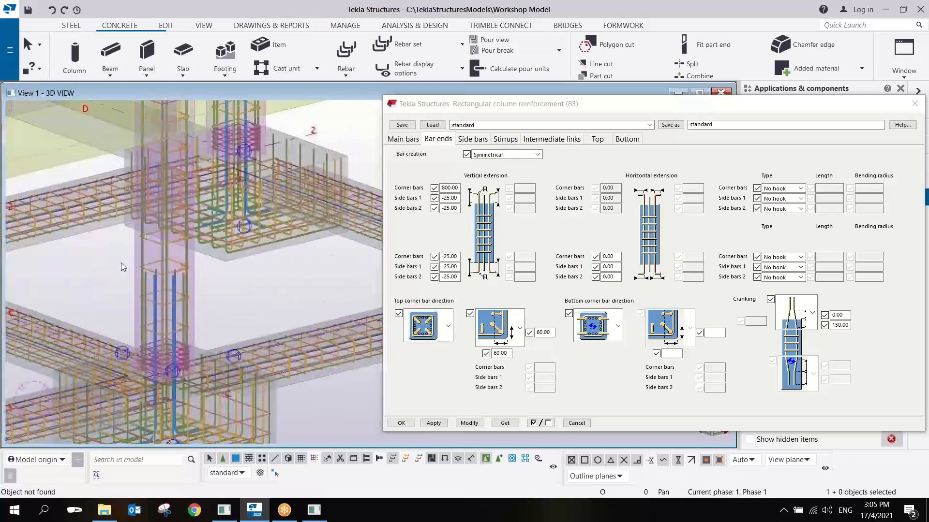
Apply the same 800 top extension, diagonal 60 offsets and cranking settings to the lowest-storey reinforcement of the other reinforced columns
scroll(148, 247, "down", 5)
middle_click_drag(145, 261, 248, 230)
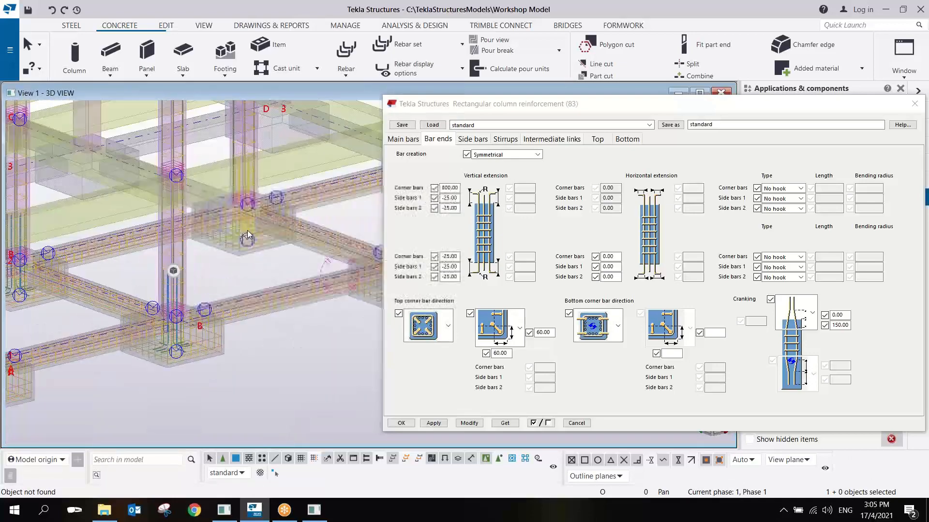
scroll(143, 260, "up", 3)
left_click(147, 263, "ctrl")
middle_click_drag(43, 325, 412, 244)
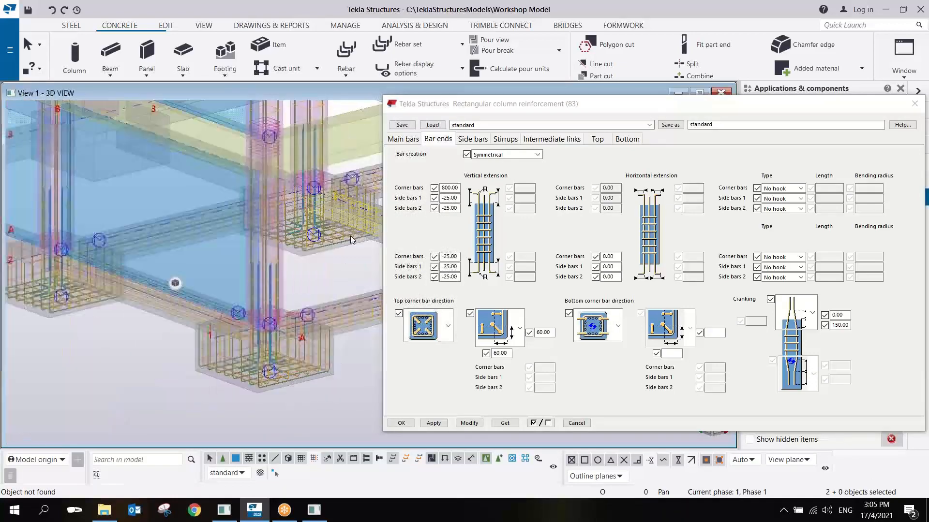
left_click(275, 243, "ctrl")
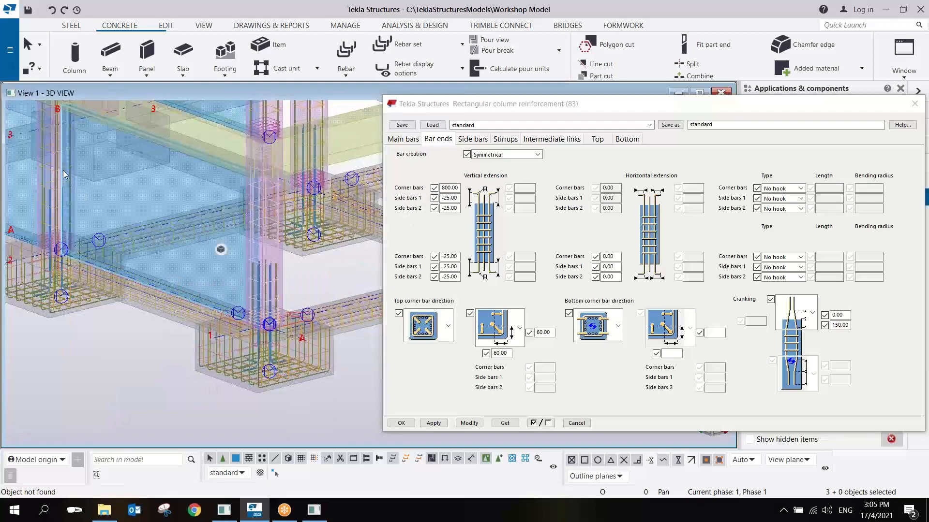
left_click(46, 168, "ctrl")
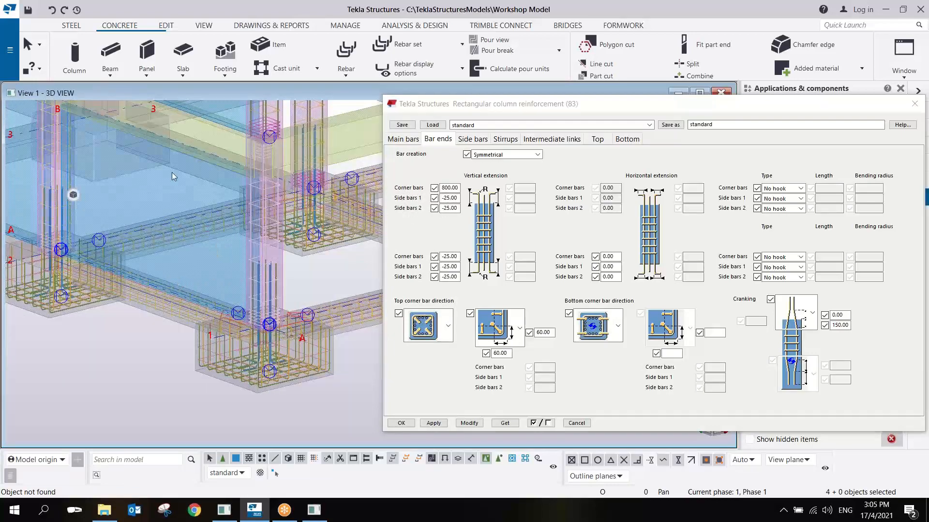
middle_click_drag(275, 119, 199, 280)
left_click(247, 259, "ctrl")
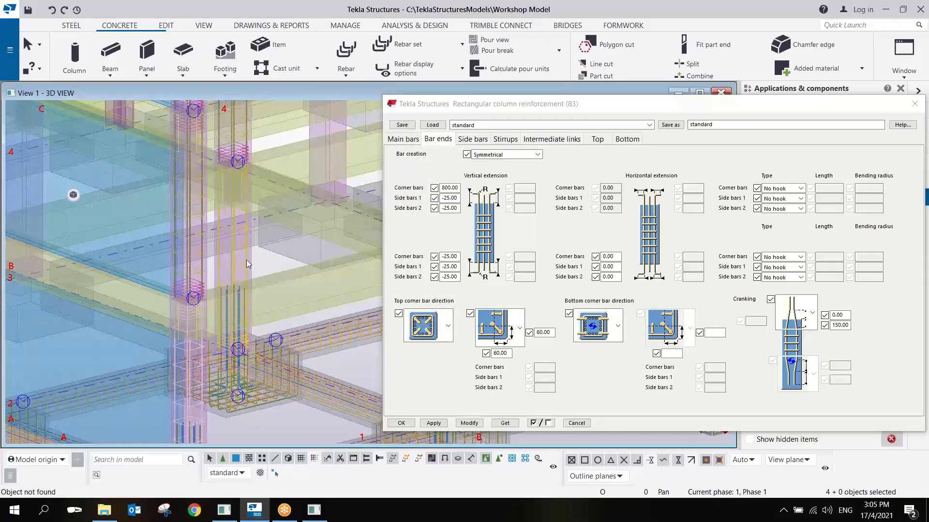
middle_click_drag(245, 260, 83, 328)
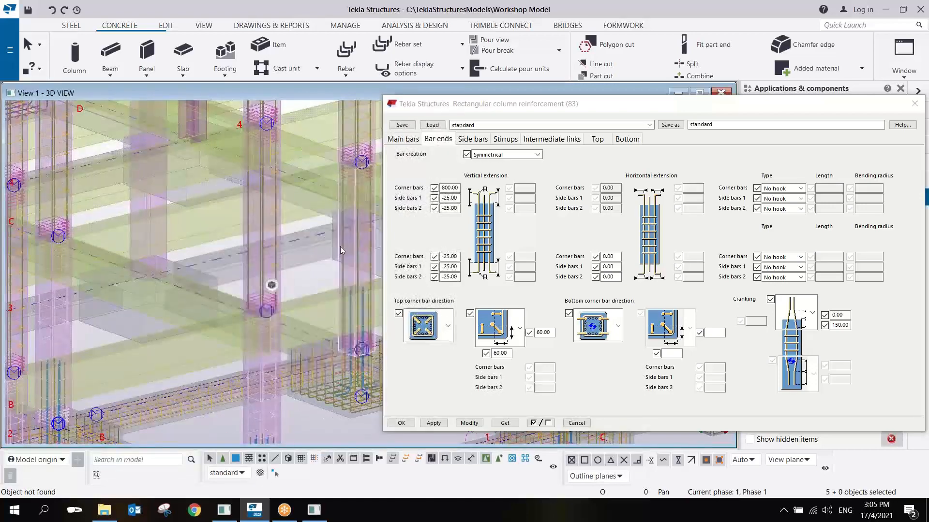
middle_click_drag(340, 246, 226, 236)
left_click(203, 248, "ctrl")
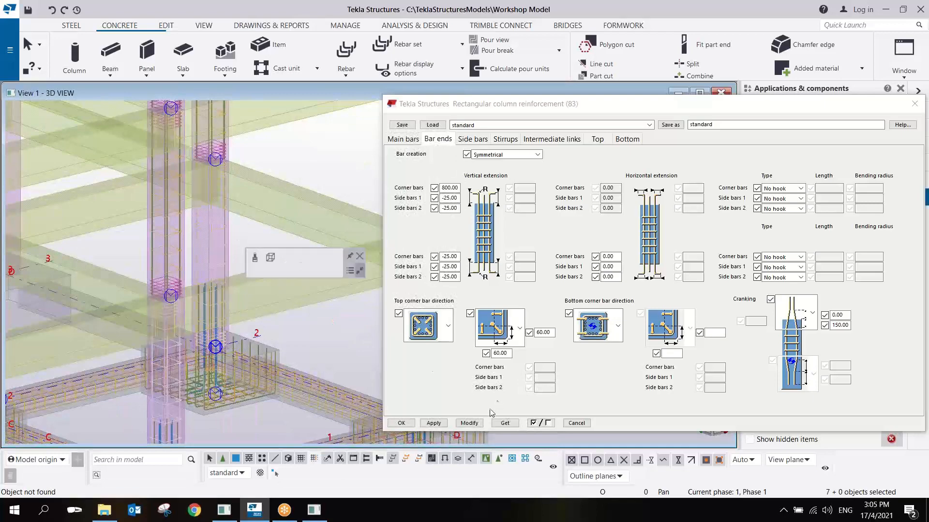
left_click(473, 423)
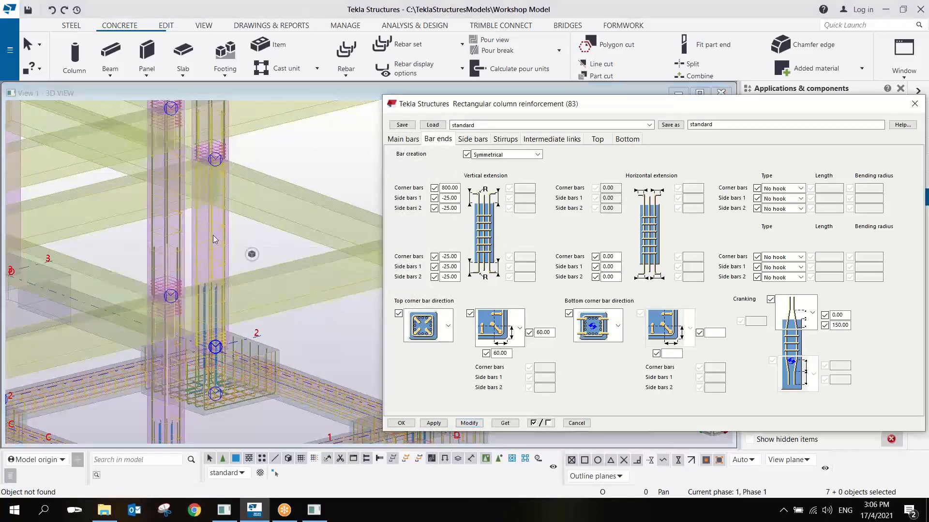
Examine the cranked splice bars on the modified columns and close the rectangular column reinforcement settings
scroll(160, 270, "up", 10)
scroll(208, 243, "down", 5)
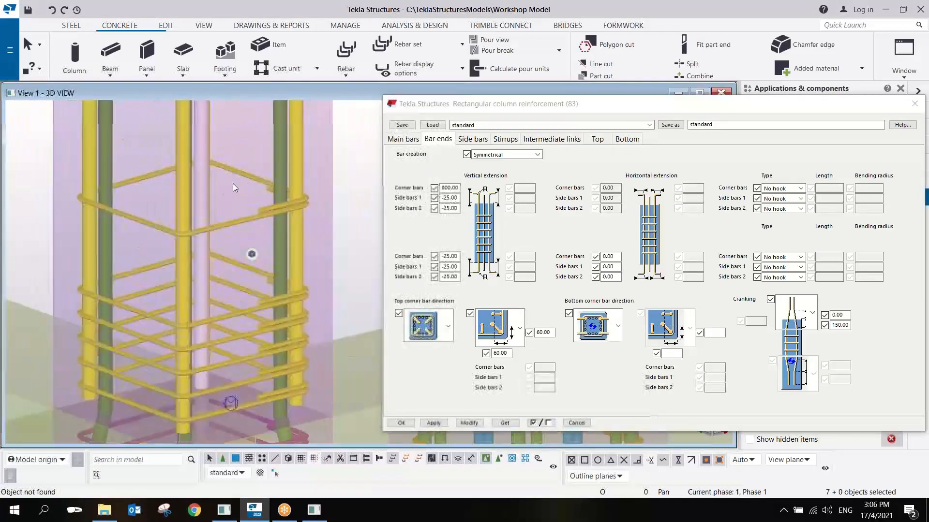
scroll(240, 259, "up", 5)
mouse_move(174, 266)
middle_mouse_down()
mouse_move(243, 273)
mouse_move(152, 294)
mouse_move(230, 303)
middle_mouse_up()
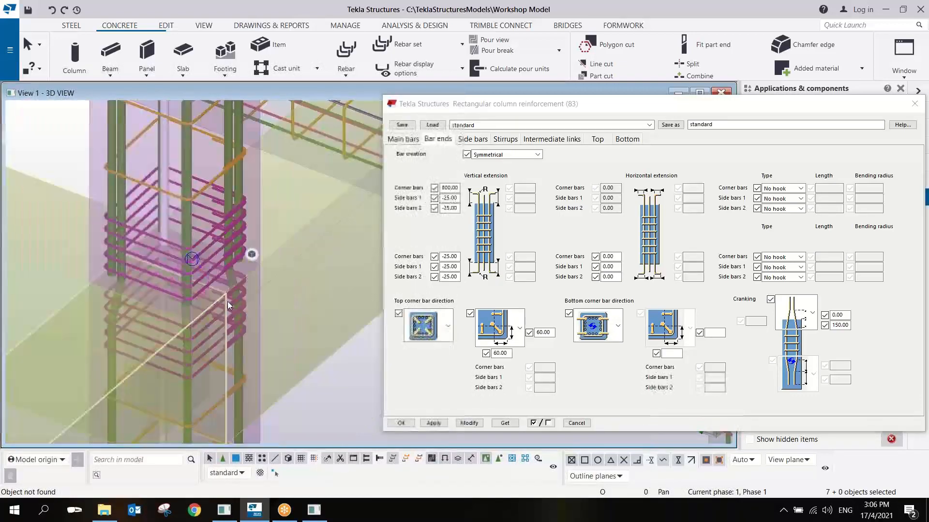
scroll(235, 300, "down", 5)
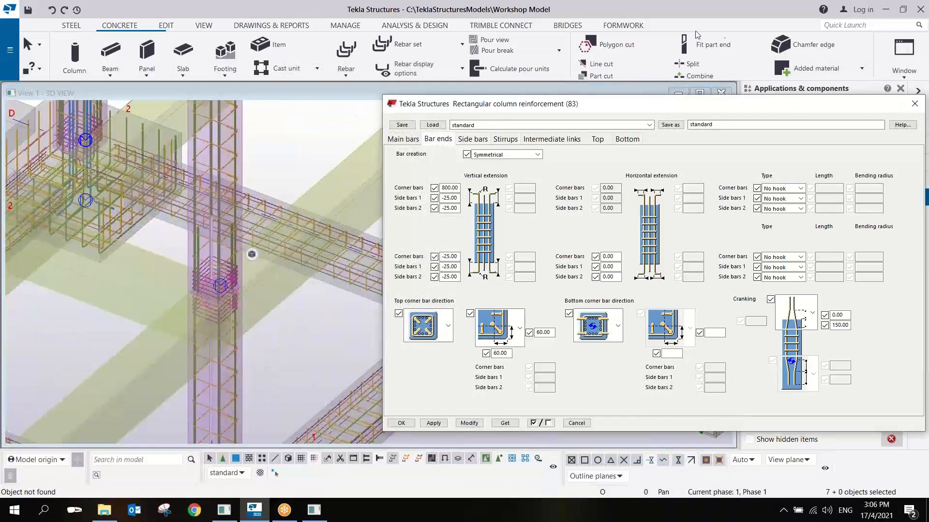
left_click(915, 107)
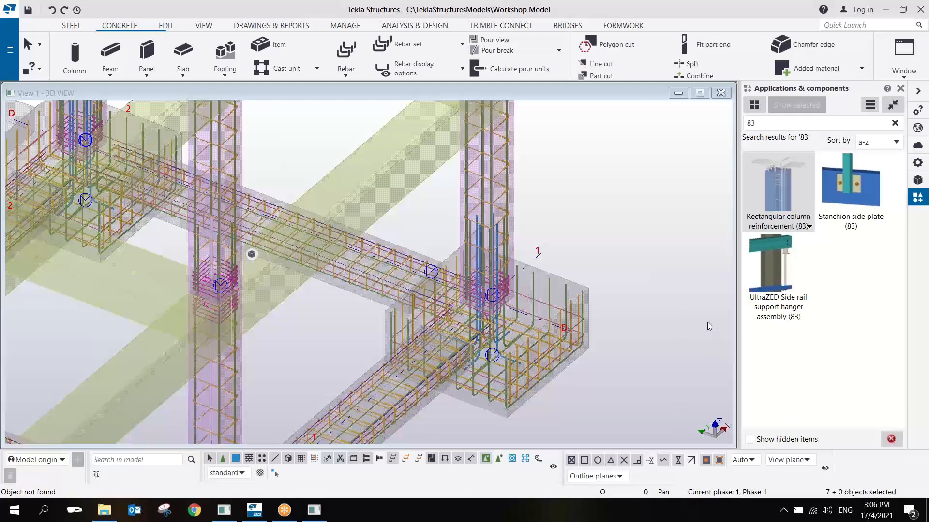
Select the lowest unreinforced concrete column at grid intersection D-3
left_click(602, 206)
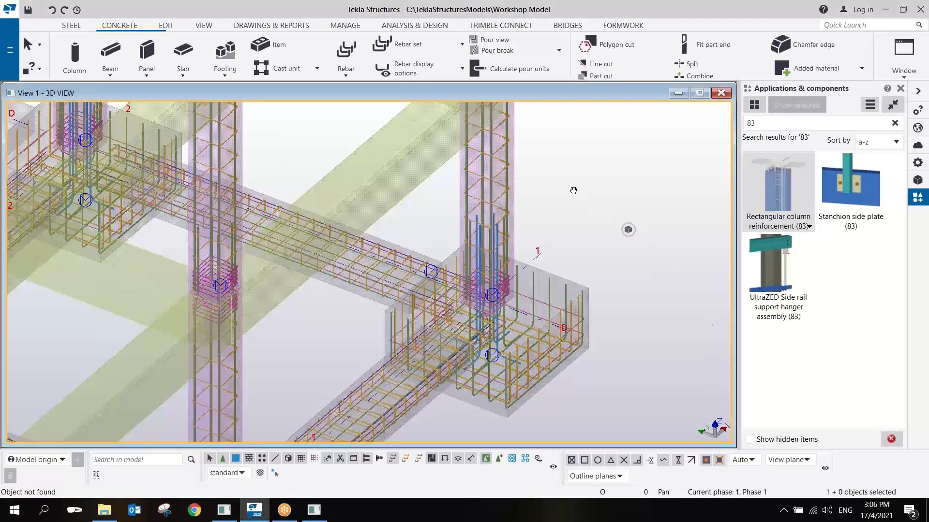
scroll(573, 261, "up", 8)
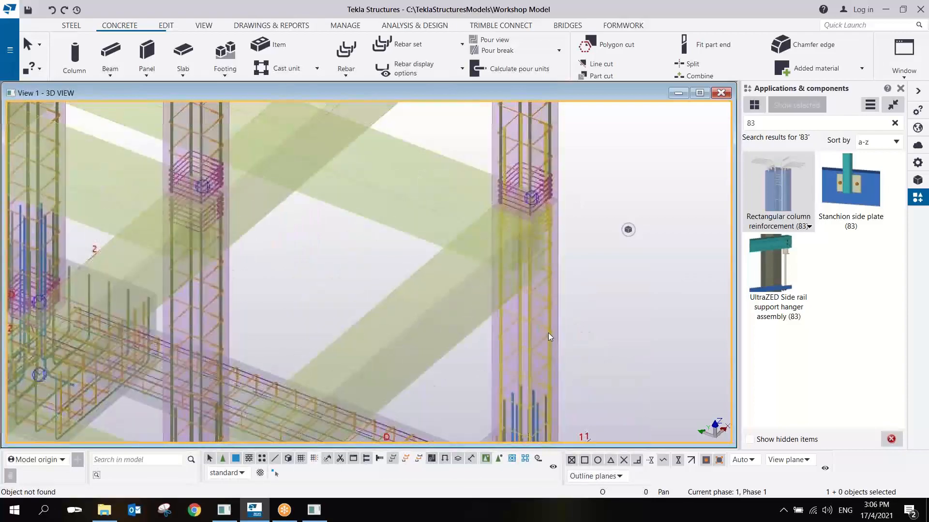
scroll(548, 333, "down", 5)
middle_click_drag(562, 141, 542, 208)
middle_click_drag(453, 182, 504, 327)
scroll(503, 328, "down", 2)
middle_click_drag(242, 266, 462, 301)
middle_click_drag(355, 302, 422, 296)
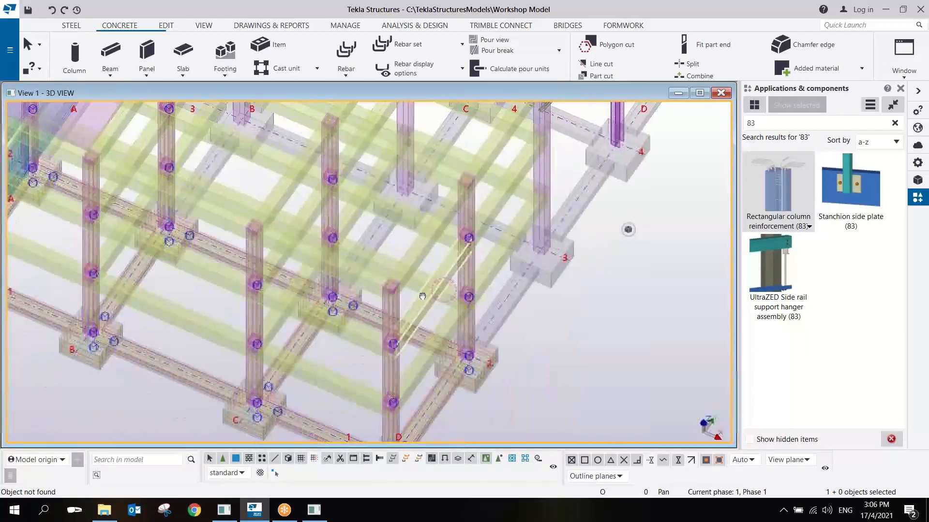
scroll(425, 297, "up", 8)
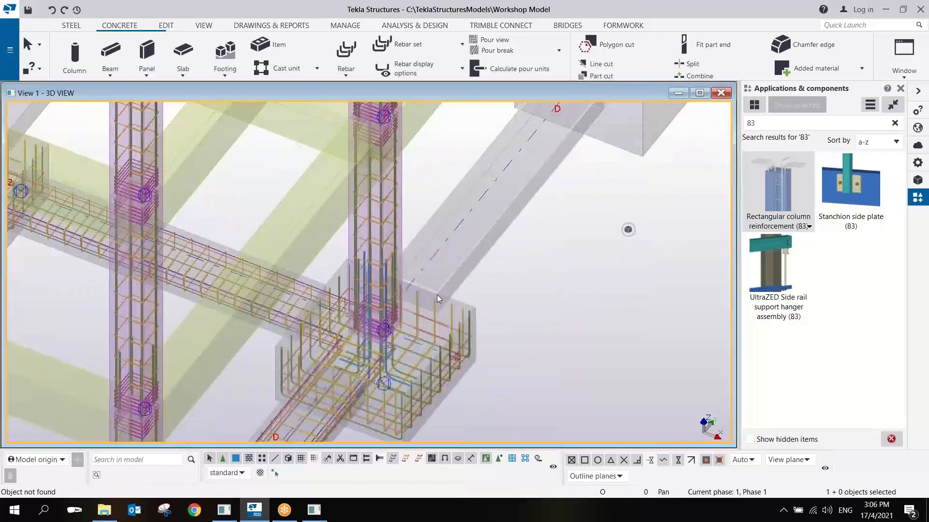
scroll(438, 299, "down", 6)
scroll(480, 290, "up", 2)
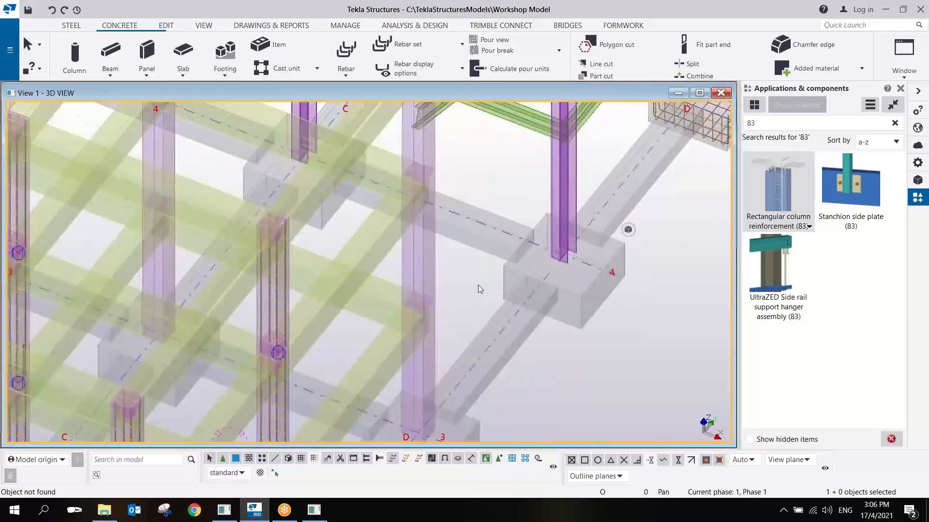
scroll(479, 289, "down", 3)
scroll(353, 361, "up", 7)
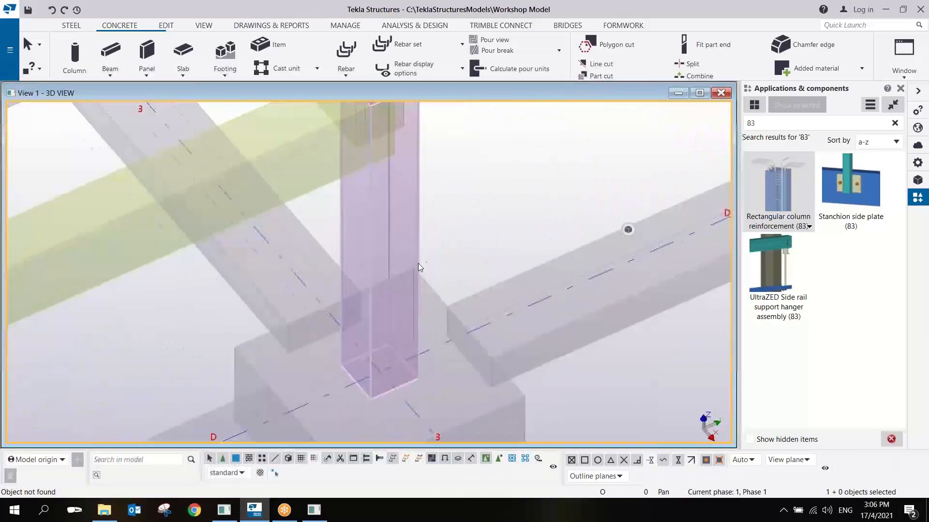
left_click(416, 232)
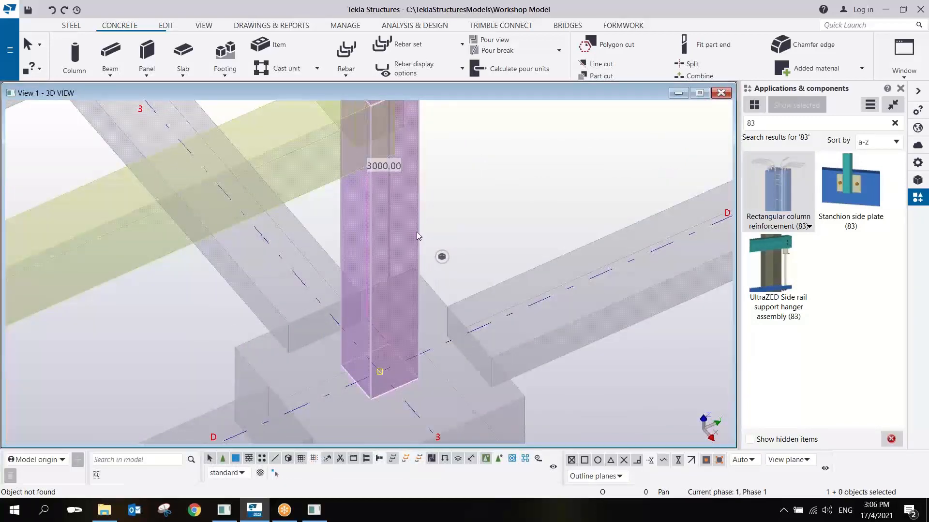
scroll(416, 233, "down", 3)
middle_click_drag(420, 256, 414, 290)
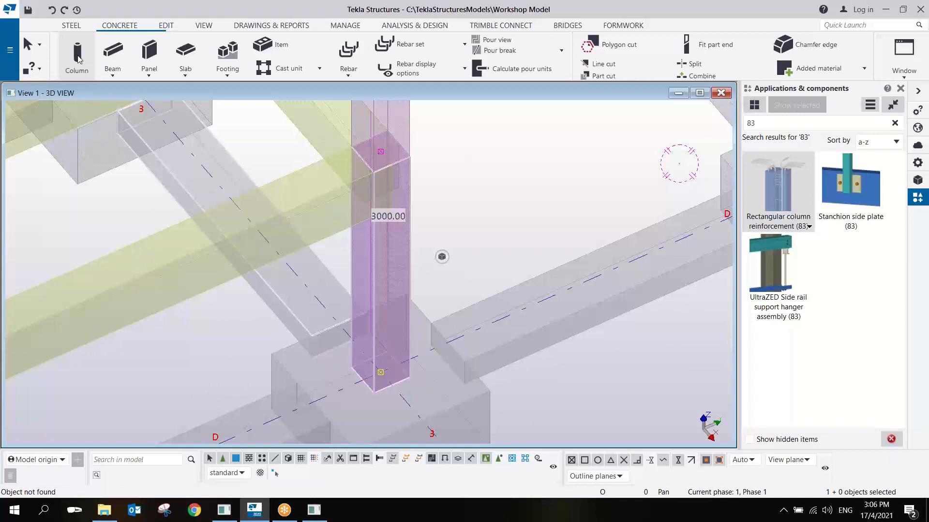
left_click(118, 77)
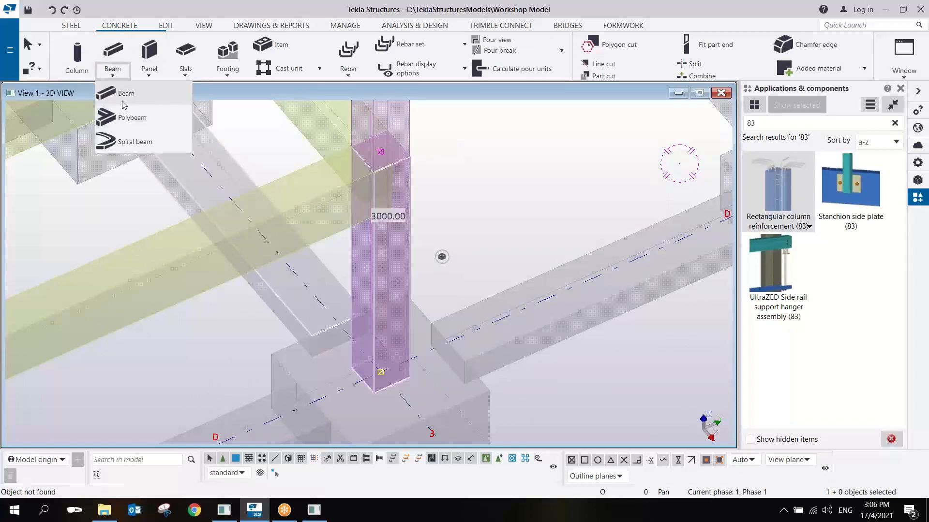
left_click(127, 120)
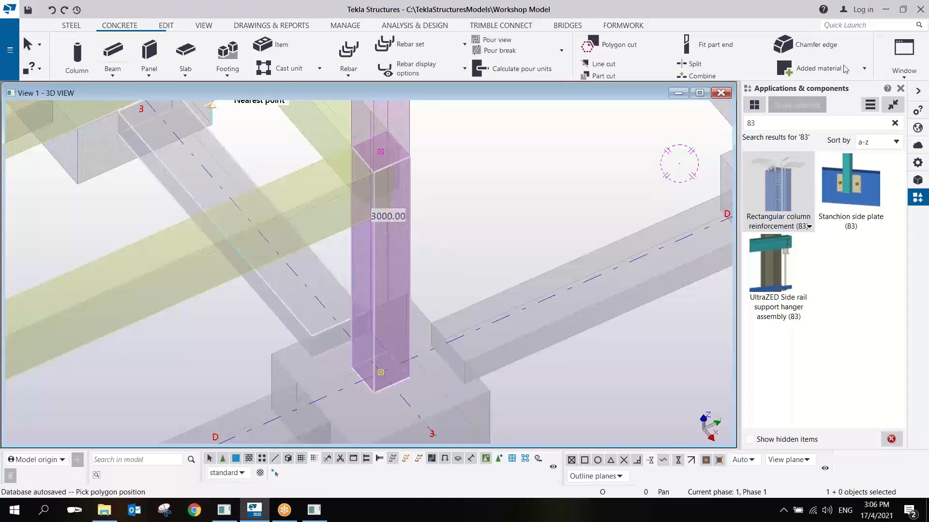
left_click(716, 51)
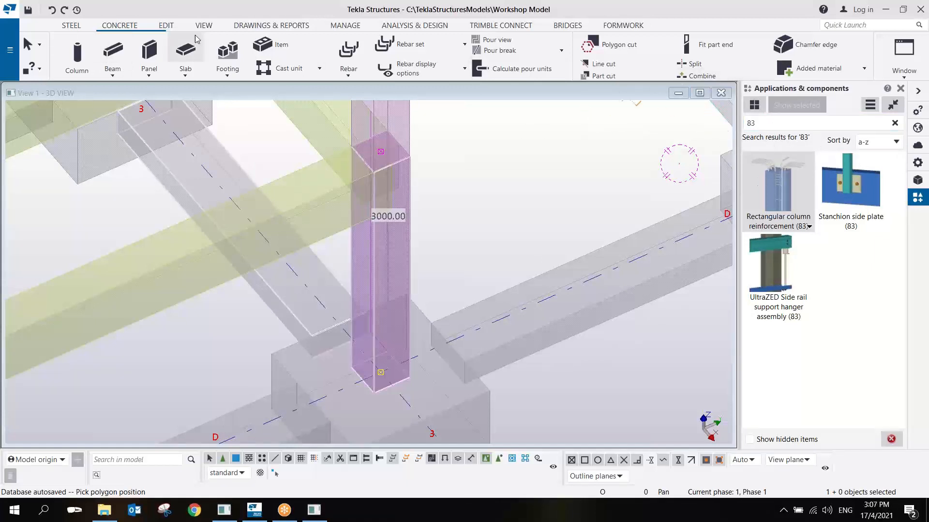
left_click(112, 74)
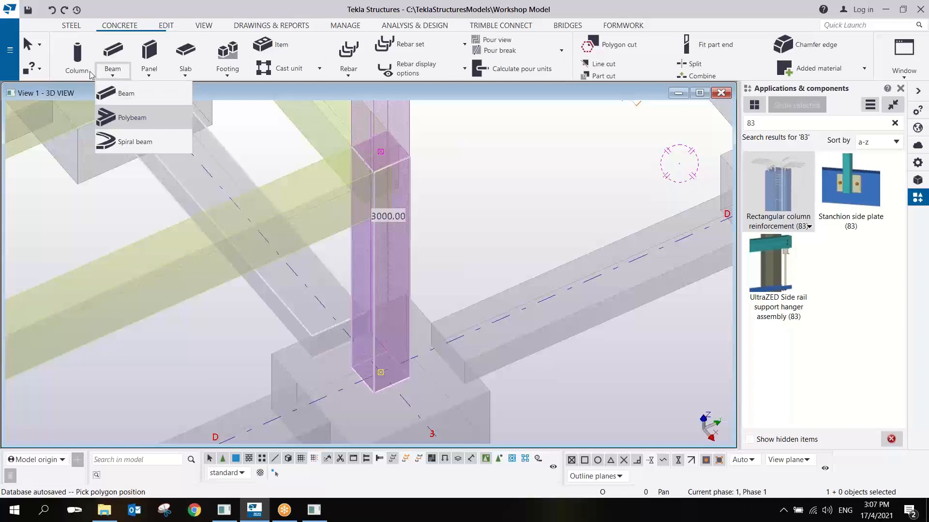
Start a steel polybeam near column D3 with the name PVC PIPE and the profile PD100*5
left_click(72, 26)
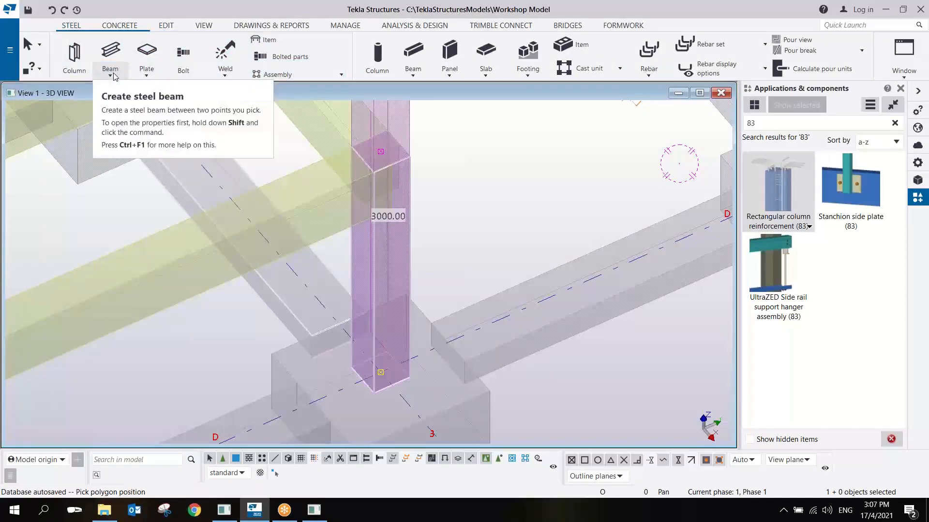
left_click(112, 75)
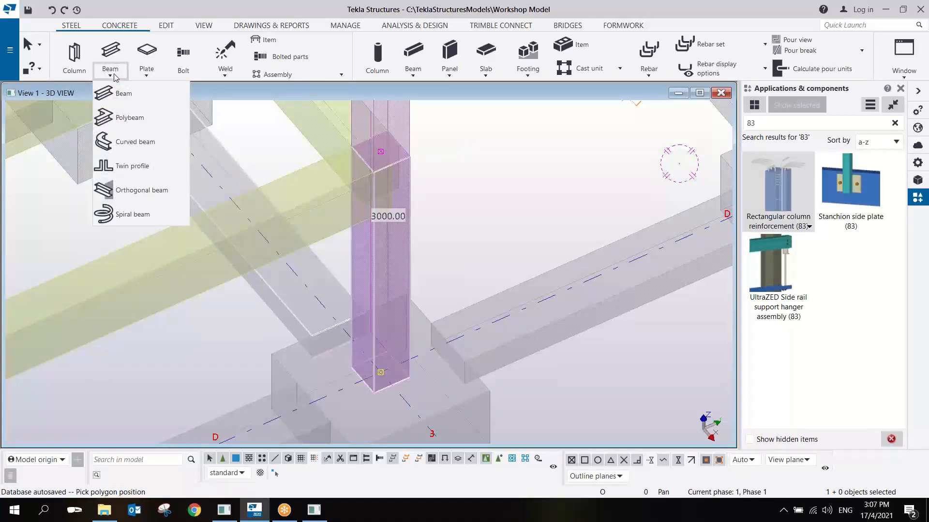
left_click(127, 118)
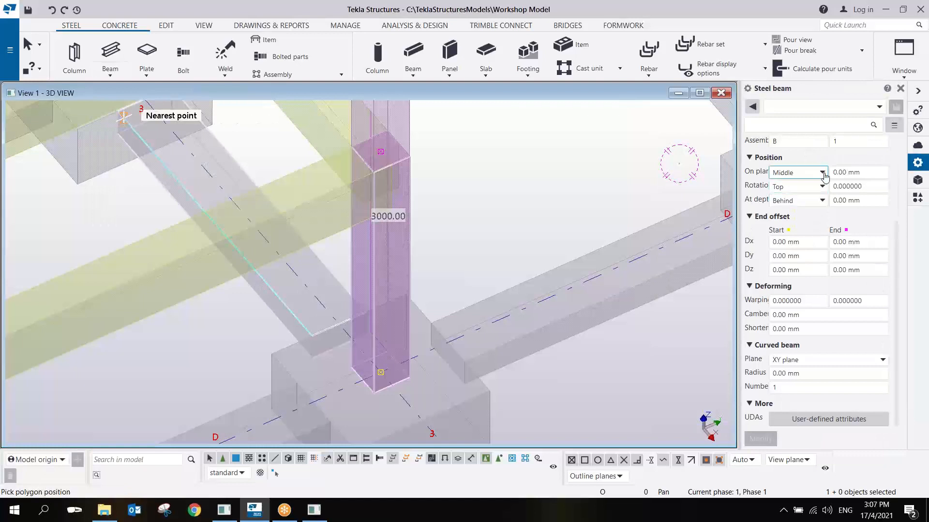
scroll(824, 177, "up", 3)
left_click_drag(811, 163, 695, 173)
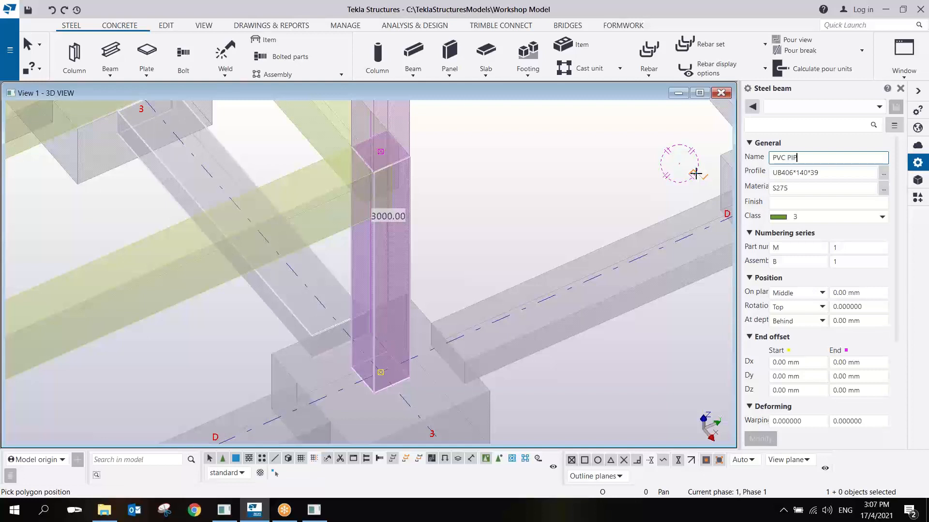
left_click_drag(830, 171, 697, 184)
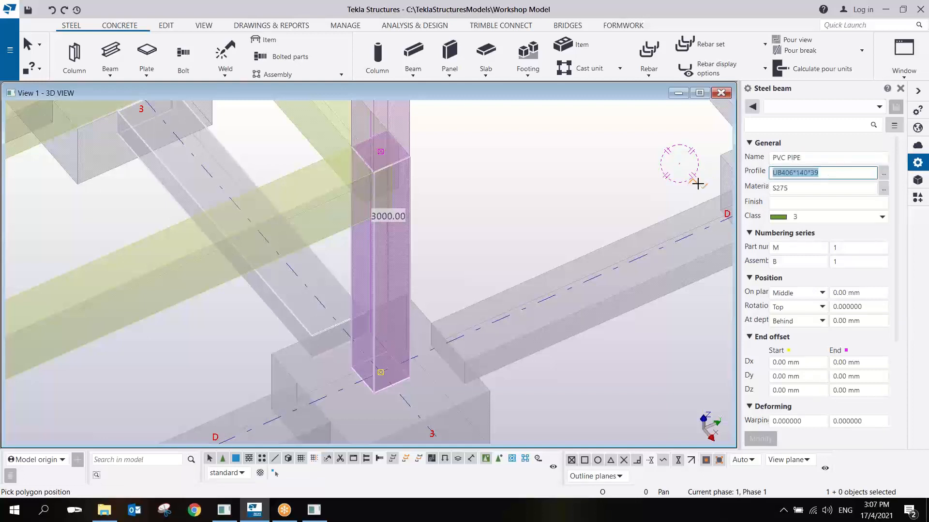
type("PD100")
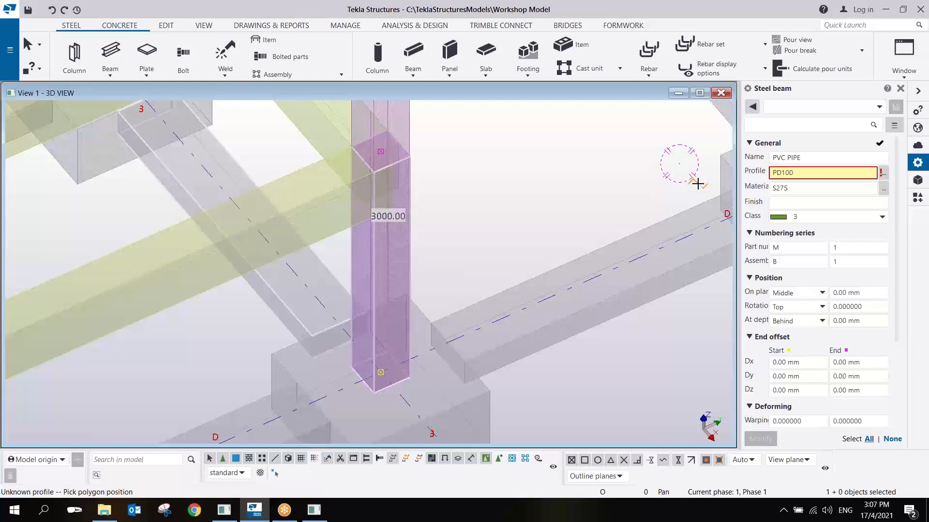
type("*5")
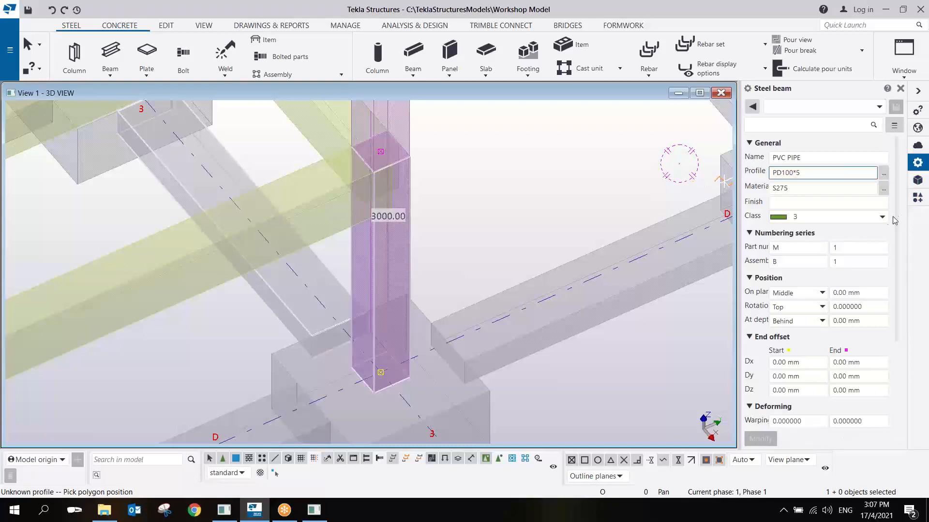
scroll(459, 325, "up", 6)
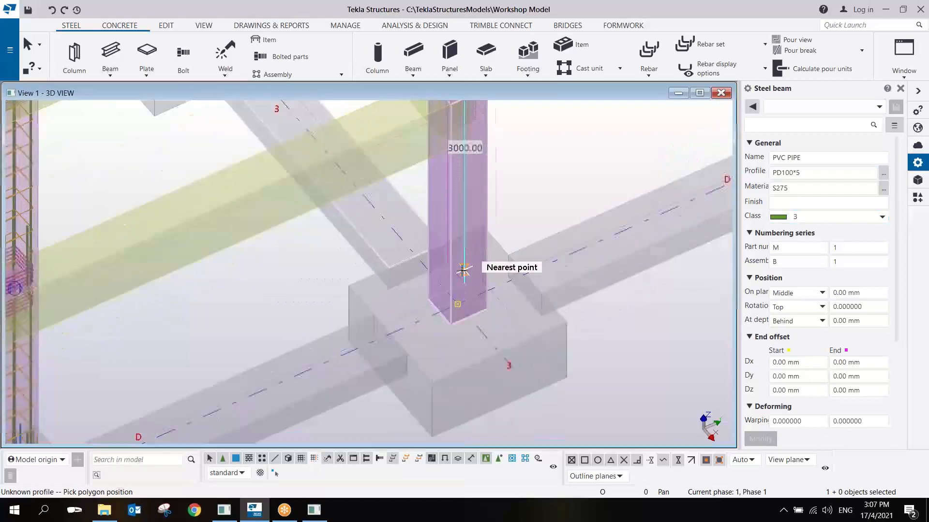
Set the PVC pipe polybeam's at-depth position to Middle
middle_click_drag(468, 328, 497, 304, "ctrl")
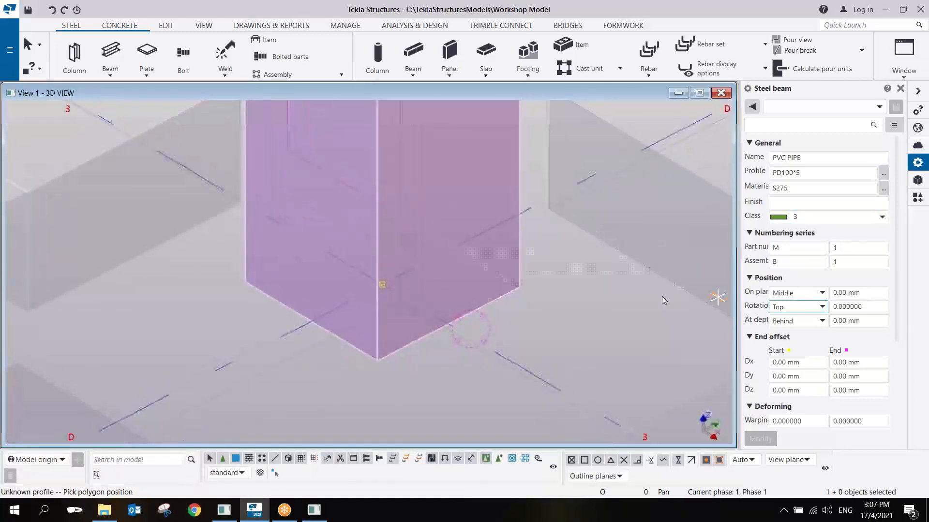
left_click(822, 293)
left_click(800, 310)
left_click(803, 321)
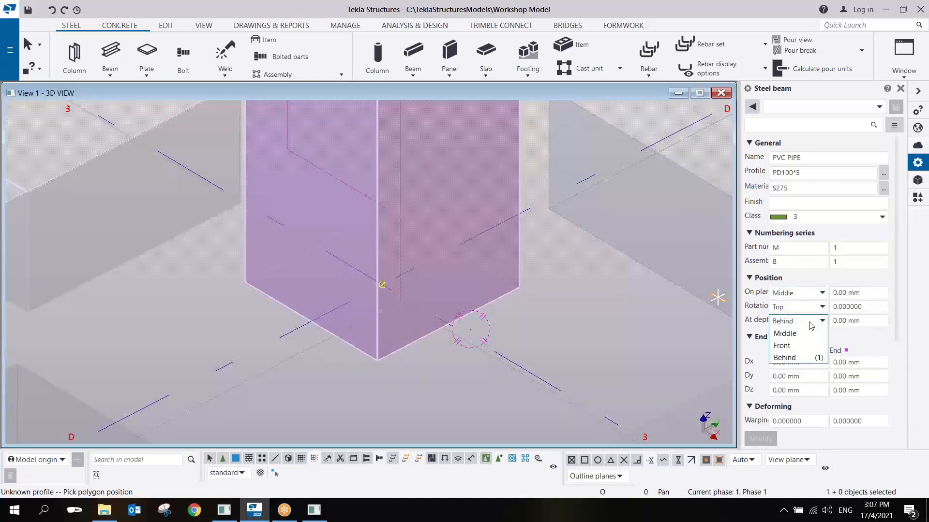
left_click(803, 333)
scroll(533, 356, "up", 2)
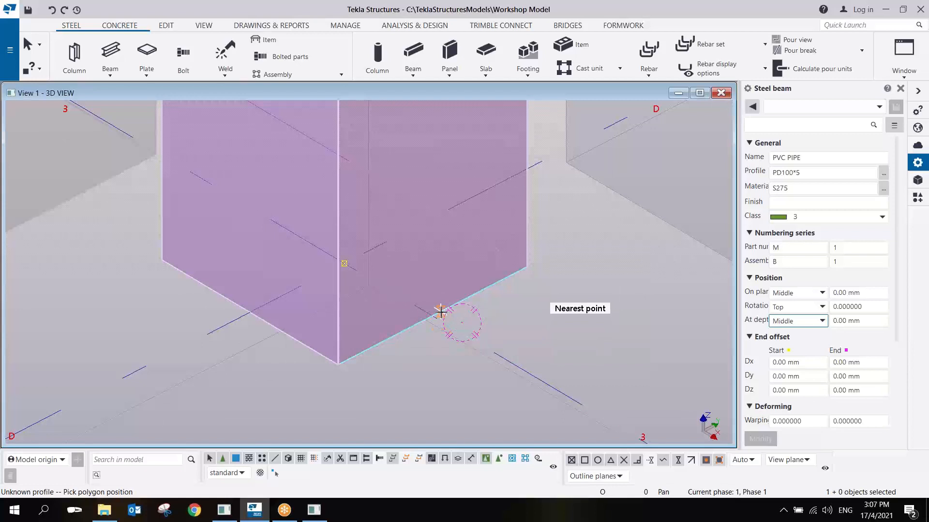
Pick the pipe's first points from the column's bottom face edge at D3: 50 mm up, then 200 mm inward
left_click(440, 312)
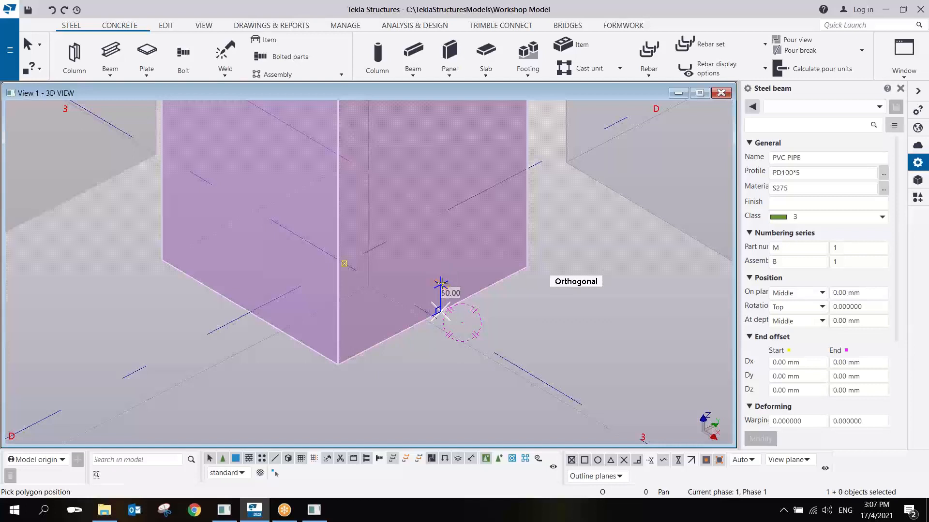
left_click(440, 284)
middle_click_drag(441, 284, 516, 337)
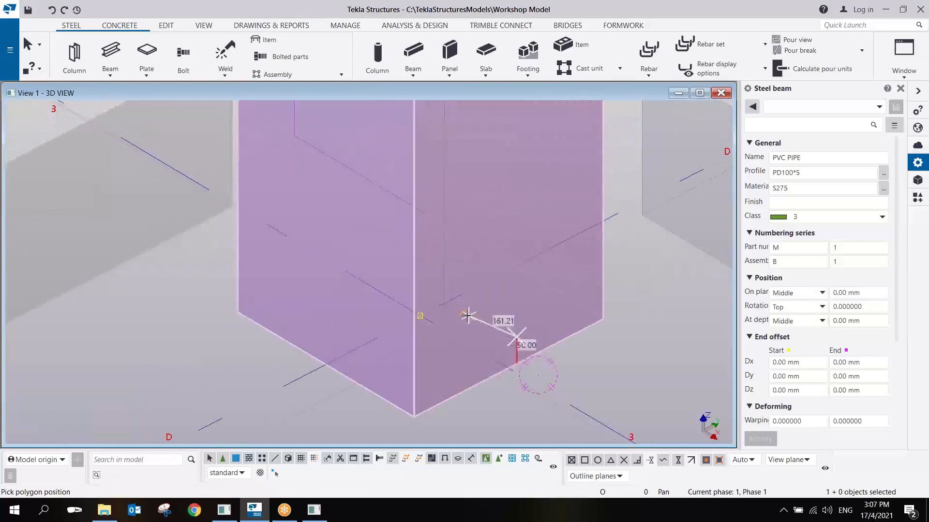
left_click(516, 335)
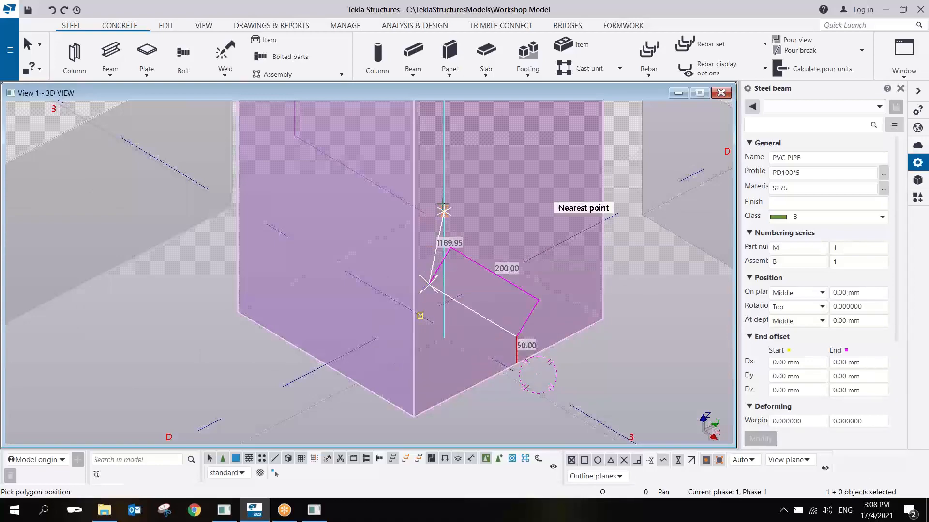
Extend the pipe vertically about 8950 mm to the top of the uppermost column at D3 and finish the polybeam
scroll(495, 370, "down", 5)
scroll(501, 250, "down", 6)
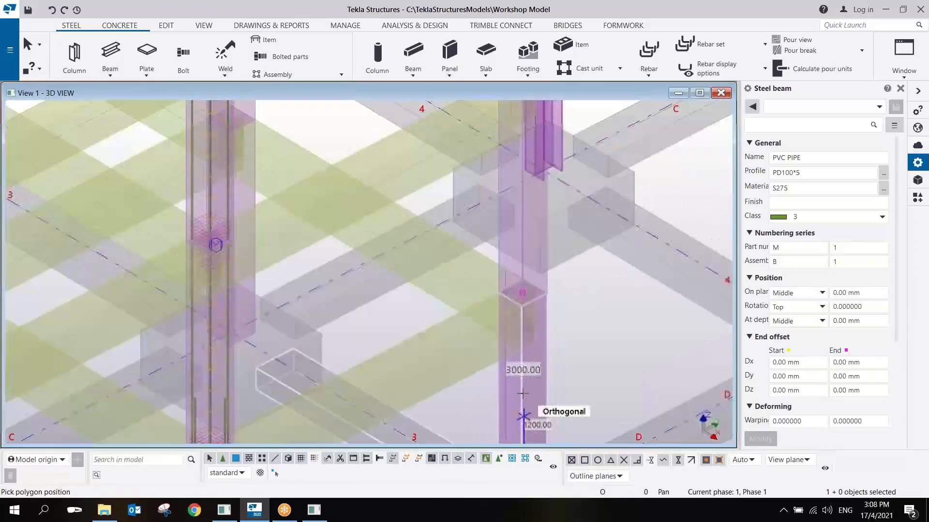
scroll(506, 236, "up", 5)
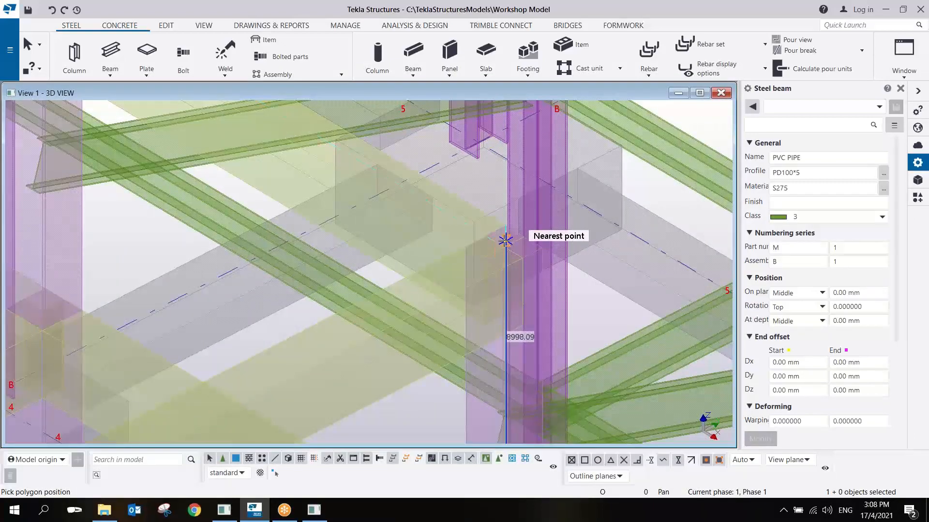
scroll(505, 240, "up", 5)
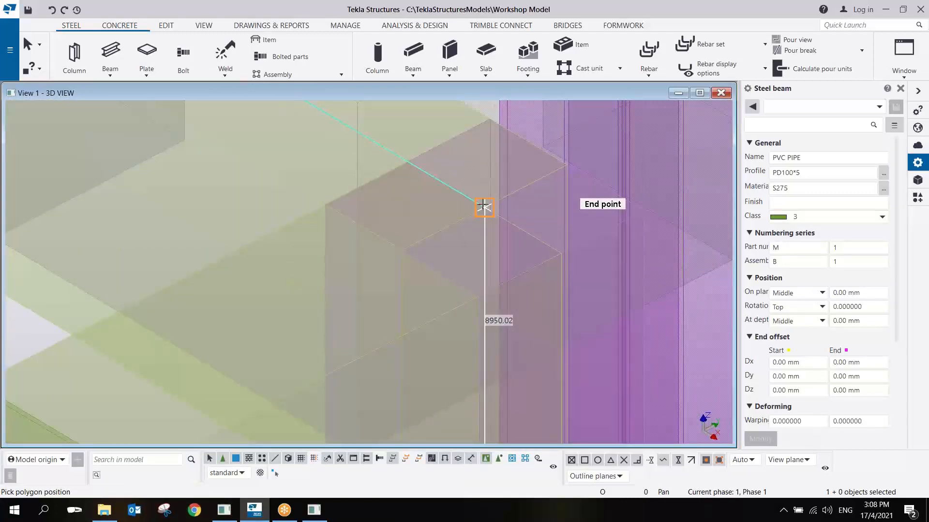
scroll(505, 249, "down", 5)
middle_click_drag(530, 343, 352, 228)
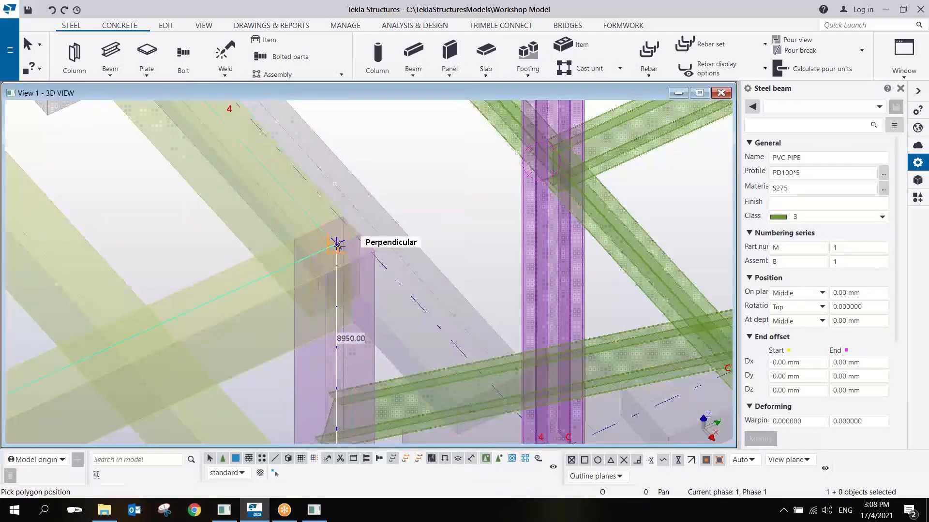
scroll(333, 247, "down", 5)
scroll(326, 254, "up", 5)
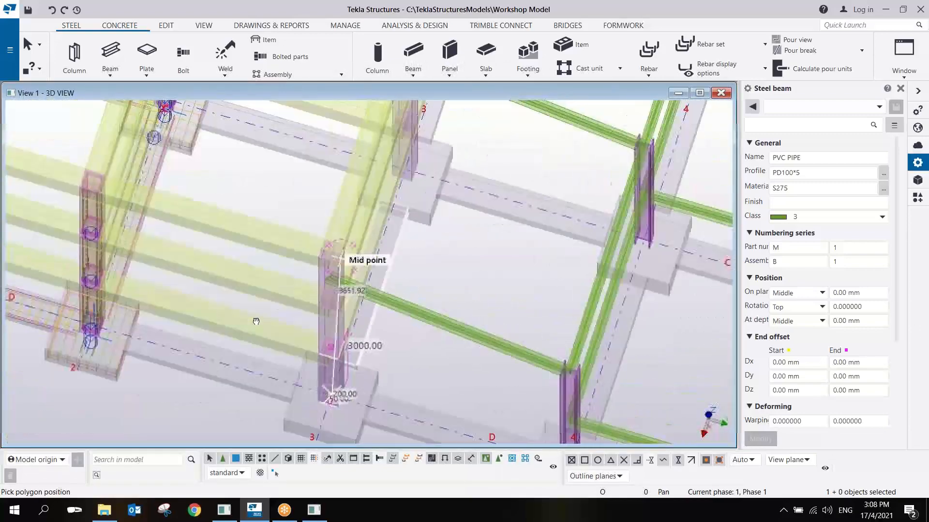
scroll(364, 408, "up", 8)
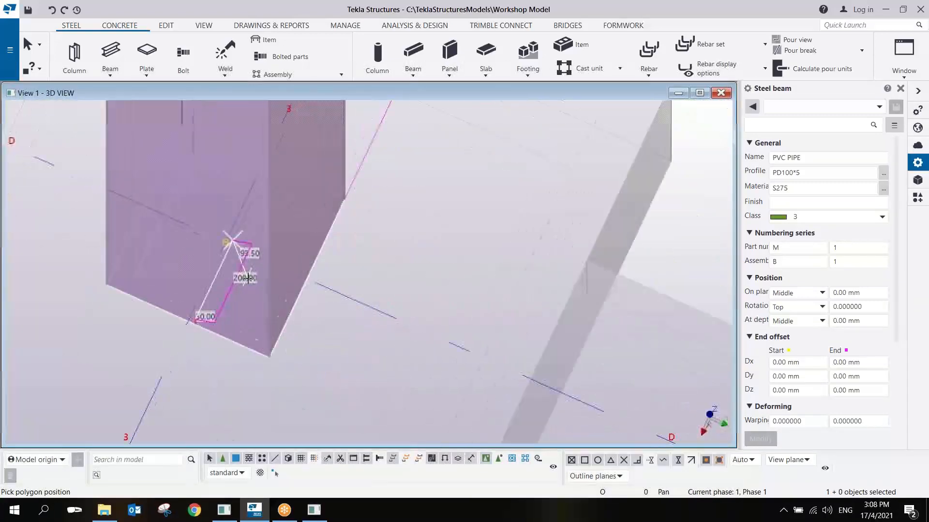
scroll(248, 278, "down", 8)
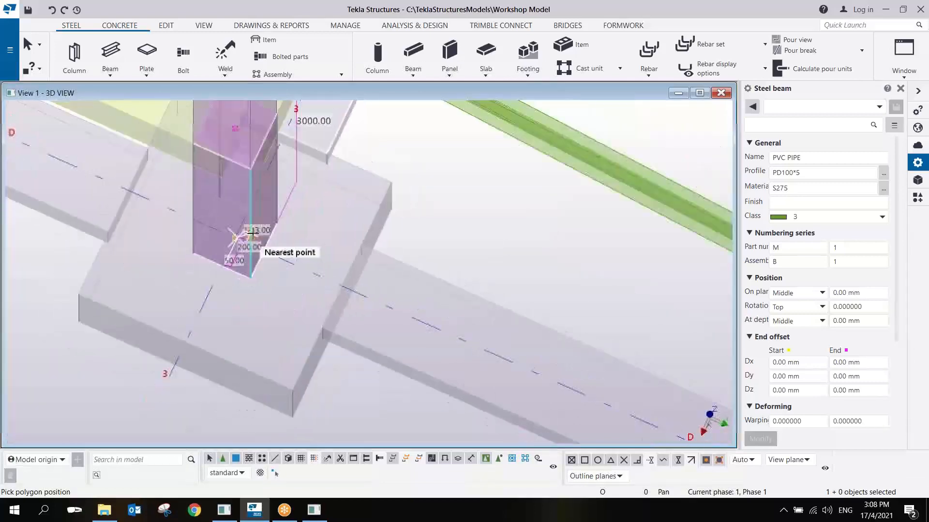
scroll(252, 233, "down", 3)
scroll(331, 311, "up", 8)
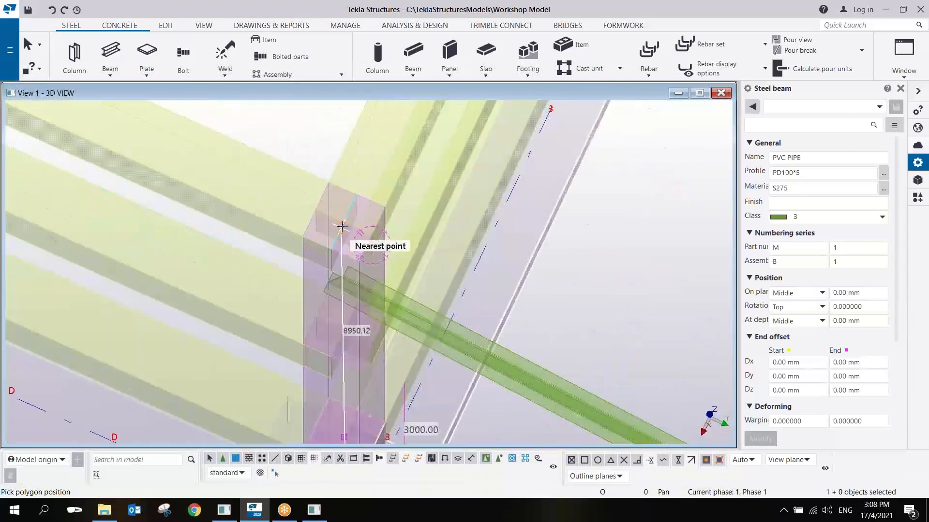
left_click(344, 224)
middle_click(474, 260)
scroll(473, 264, "down", 5)
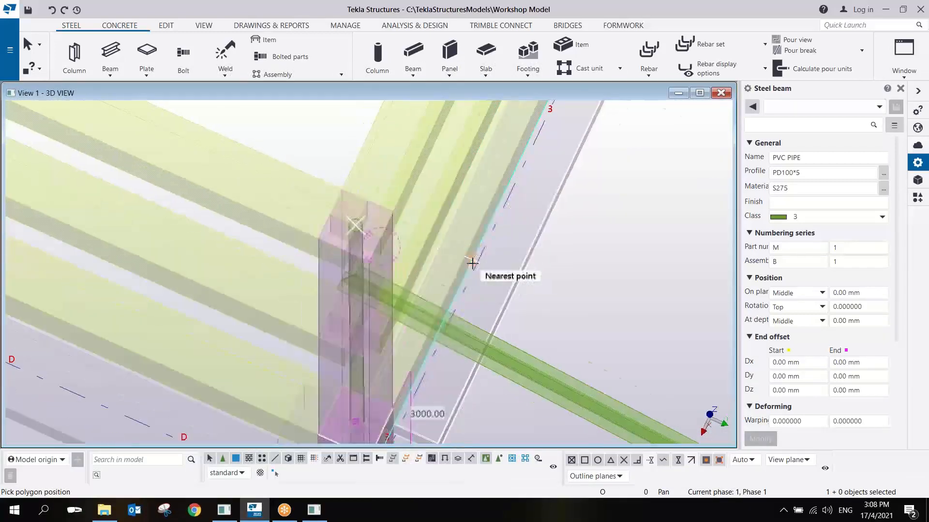
right_click(533, 272)
left_click(554, 282)
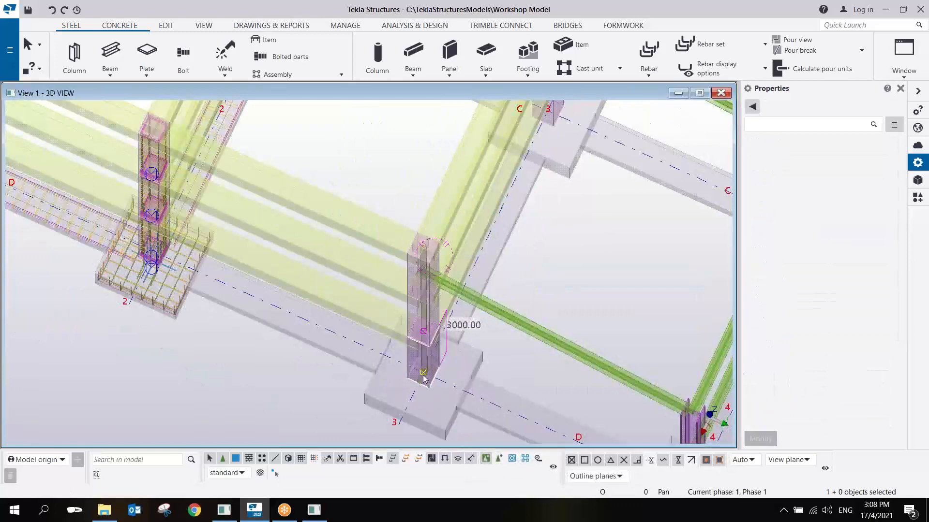
Move the PVC pipe's lower corner point 100 mm straight up
scroll(477, 334, "up", 5)
left_click(493, 337)
scroll(493, 334, "up", 5)
mouse_move(454, 325)
middle_mouse_down()
mouse_move(480, 328)
mouse_move(690, 265)
mouse_move(620, 222)
mouse_move(551, 284)
mouse_move(454, 294)
middle_mouse_up()
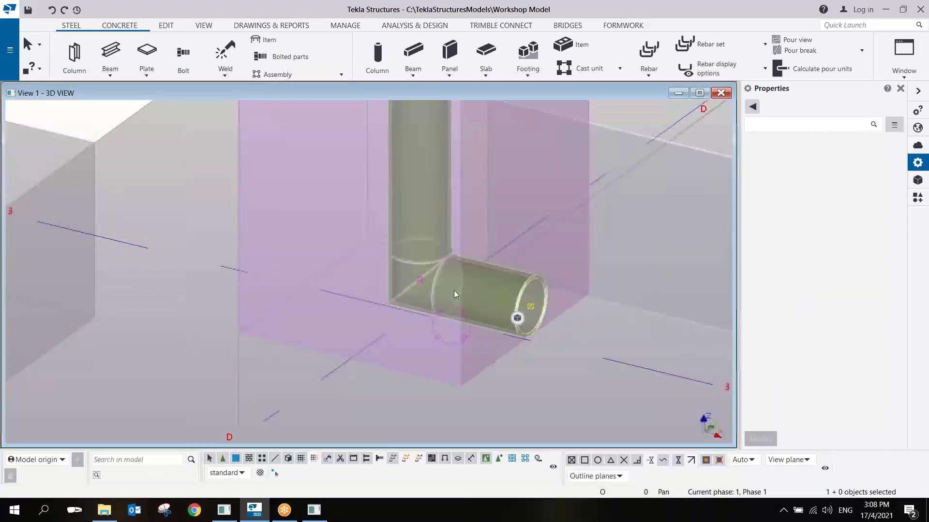
left_click(454, 294)
left_click(420, 280)
right_click(419, 280)
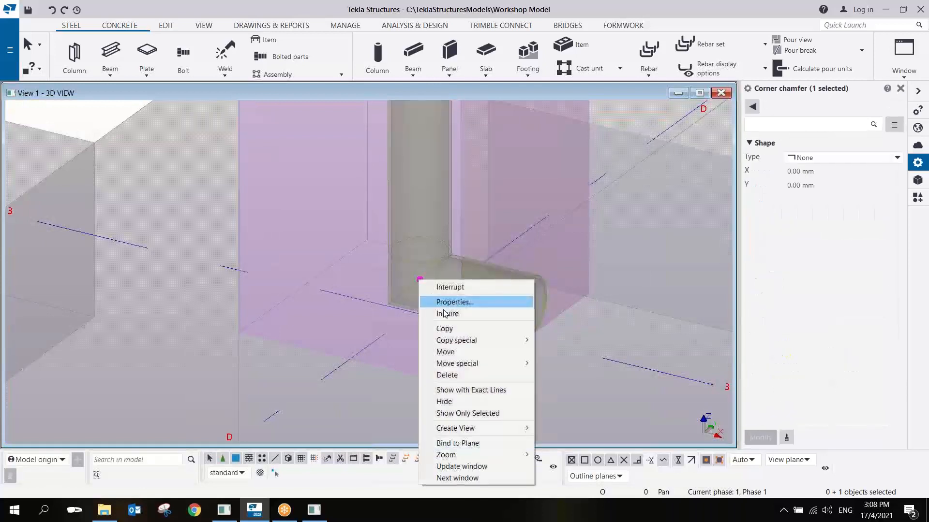
left_click(446, 352)
left_click(420, 280)
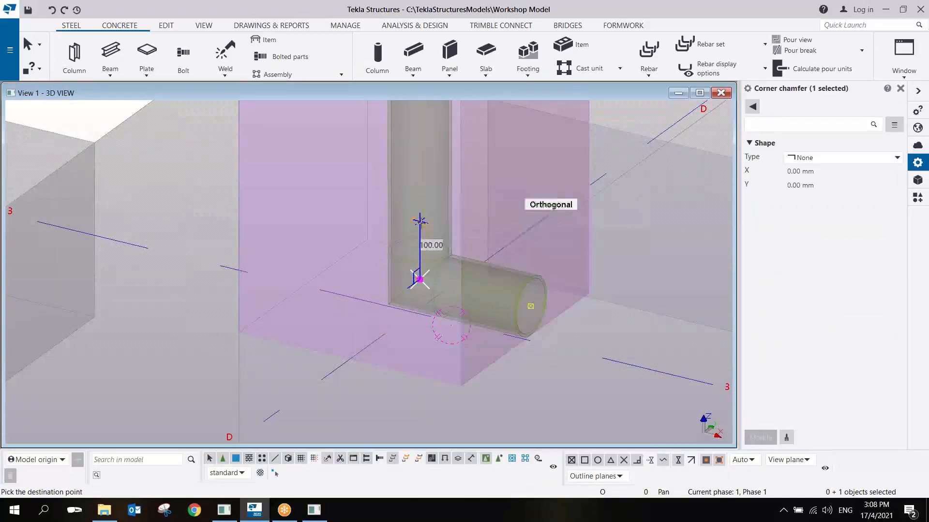
left_click(420, 221)
Move the PVC pipe's lower end point horizontally outward so the pipe extends past the column face
middle_click_drag(420, 221, 500, 286, "ctrl")
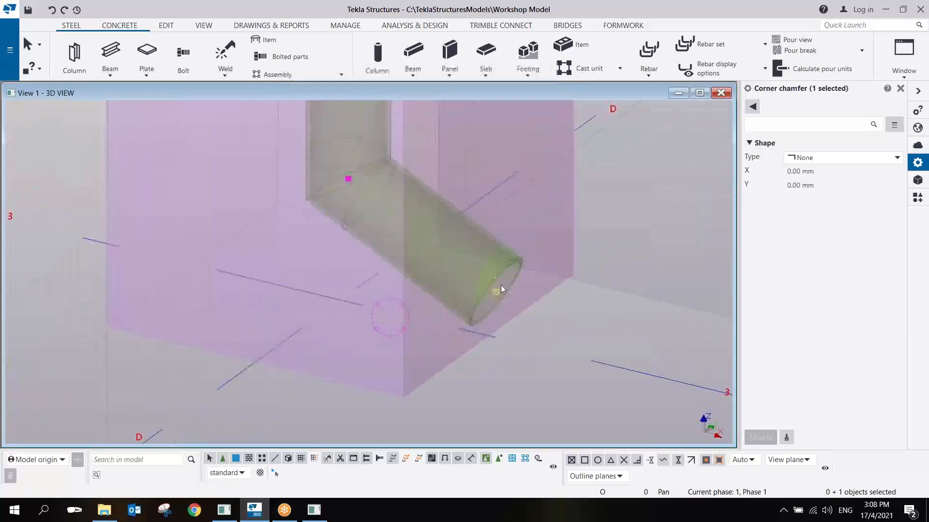
left_click(500, 291)
right_click(500, 291)
left_click(532, 364)
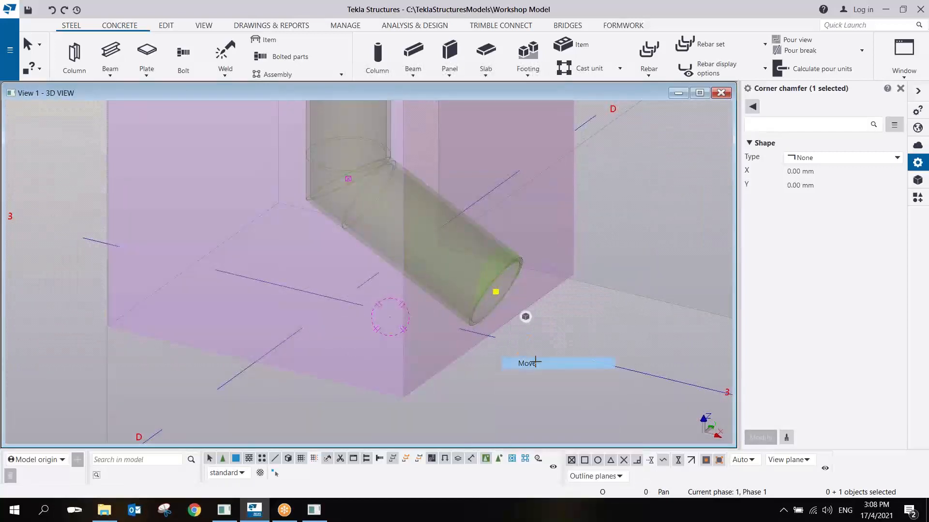
left_click(498, 293)
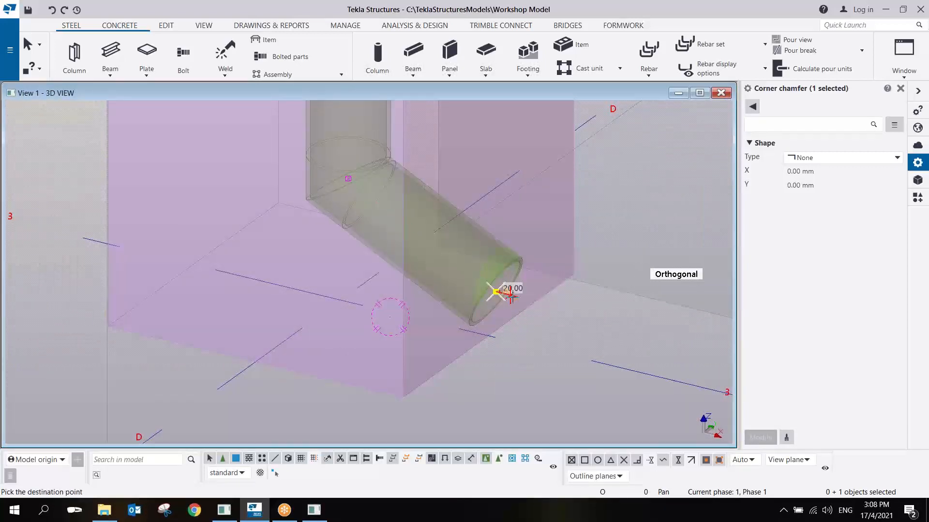
left_click(518, 299)
scroll(524, 314, "down", 5)
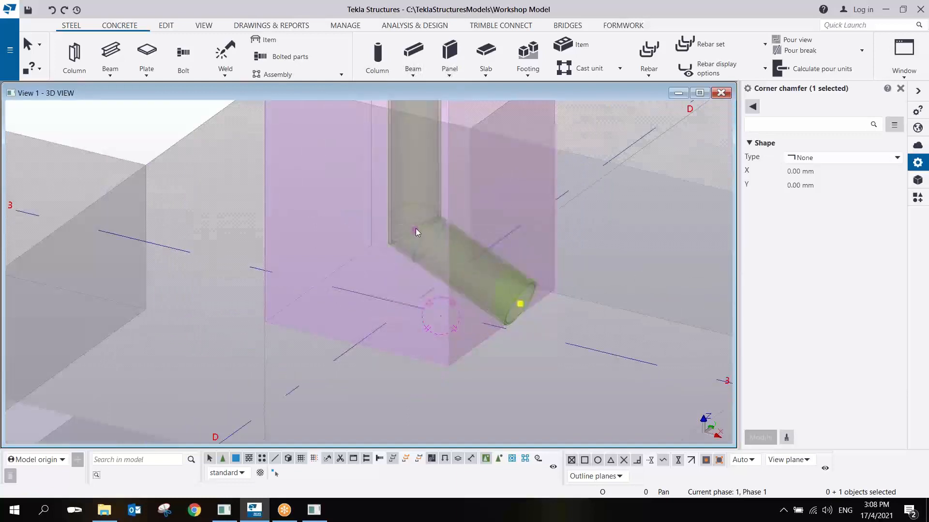
Give the pipe's lower bend a Rounding corner chamfer with a 100 mm radius
left_click(414, 231)
left_click(825, 158)
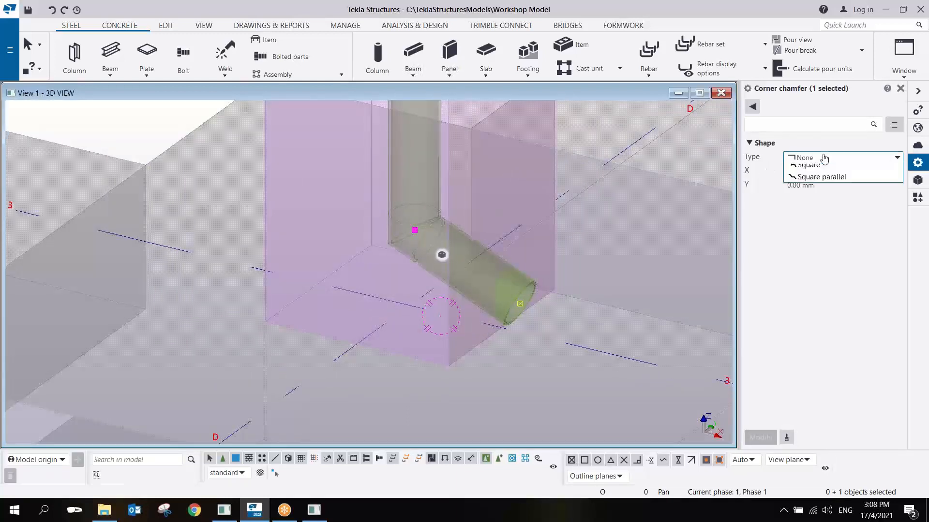
left_click(816, 192)
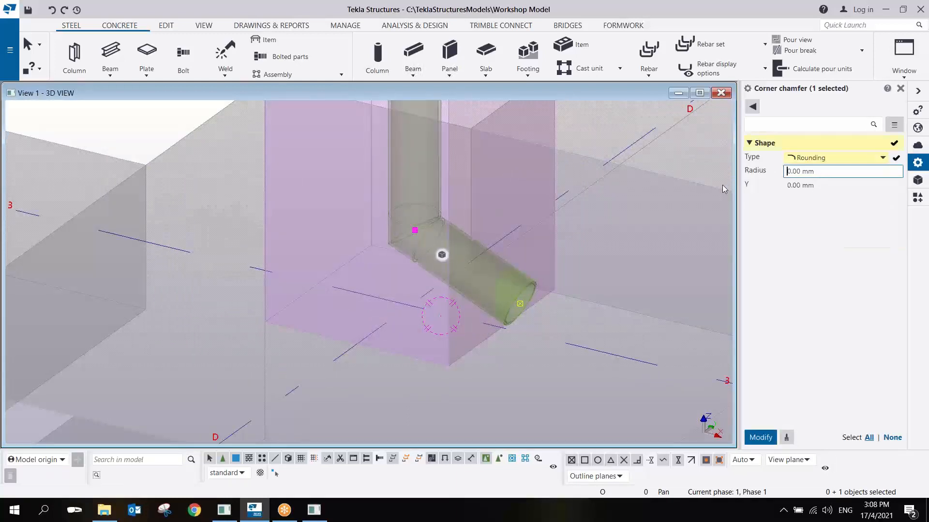
type("100")
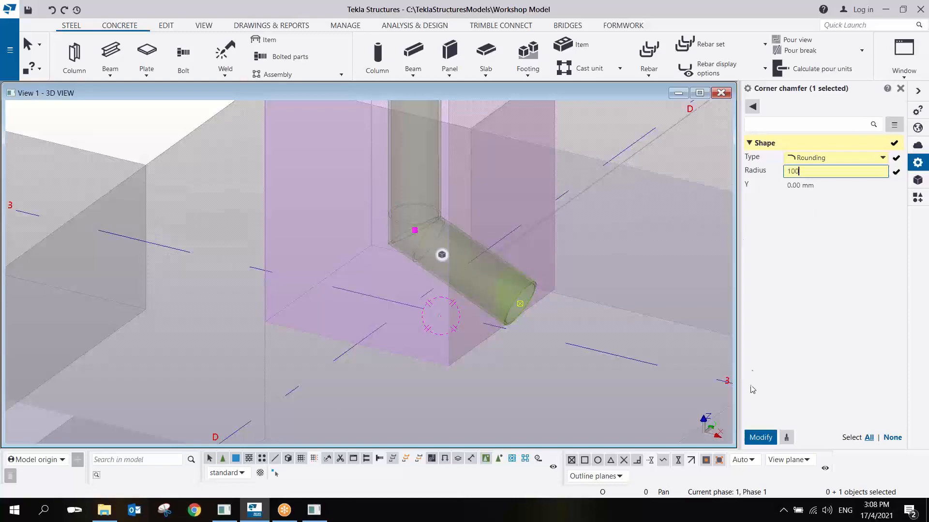
left_click(761, 439)
scroll(588, 343, "down", 5)
left_click(599, 187)
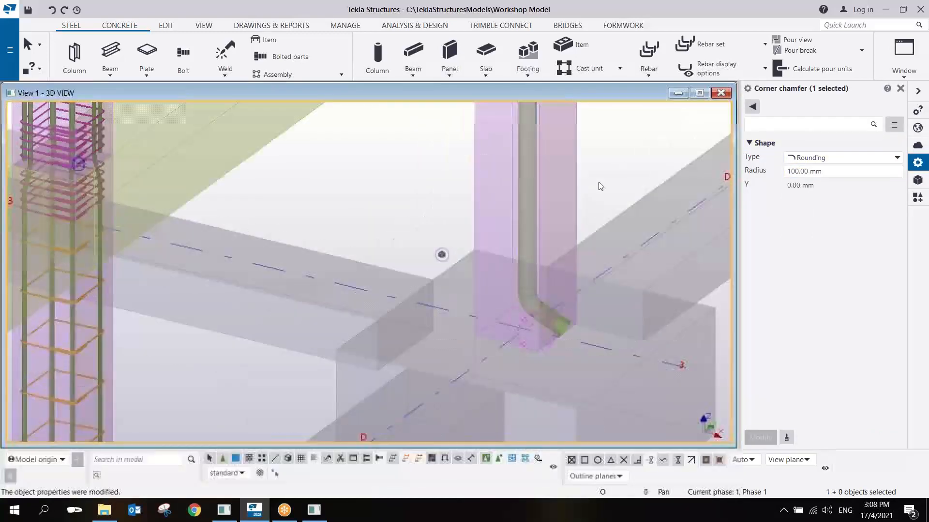
scroll(550, 334, "up", 2)
scroll(548, 330, "up", 5)
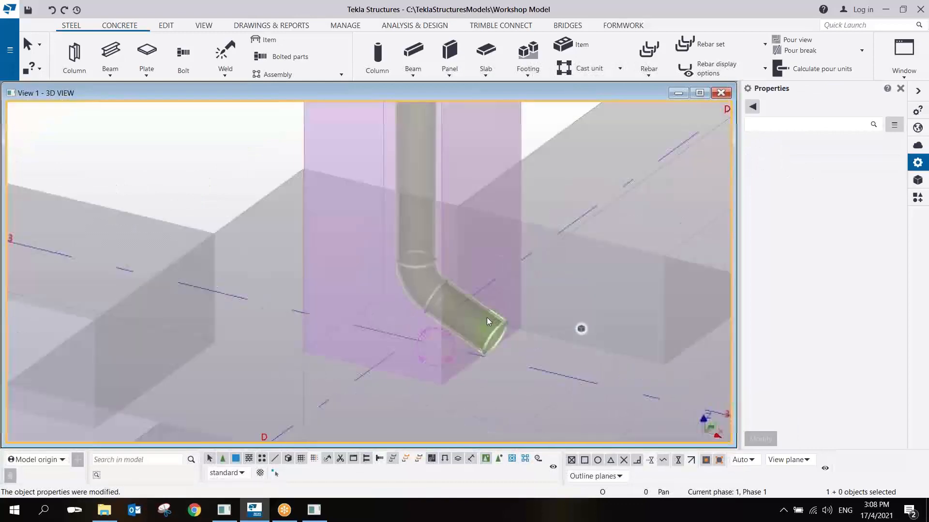
scroll(489, 318, "down", 2)
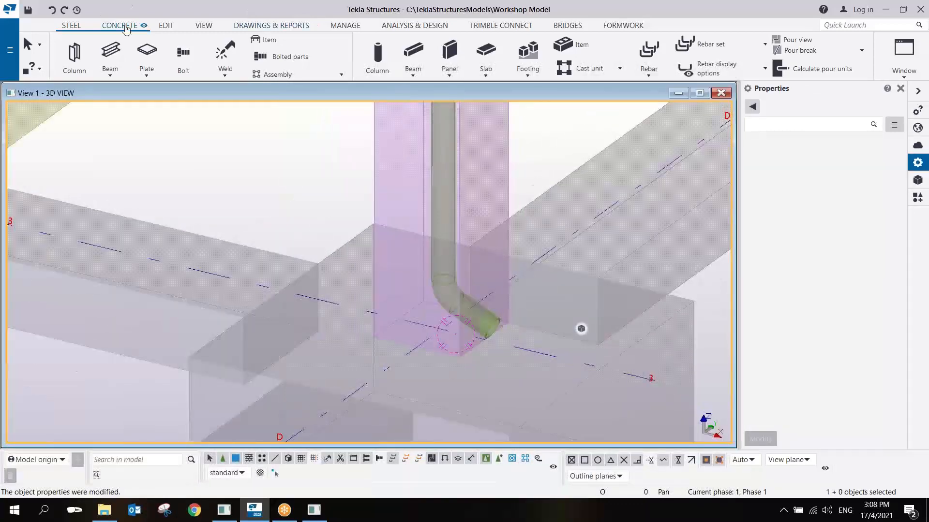
Cut the lowest column at D3 with the PVC pipe using Part cut, and end the command
left_click(165, 25)
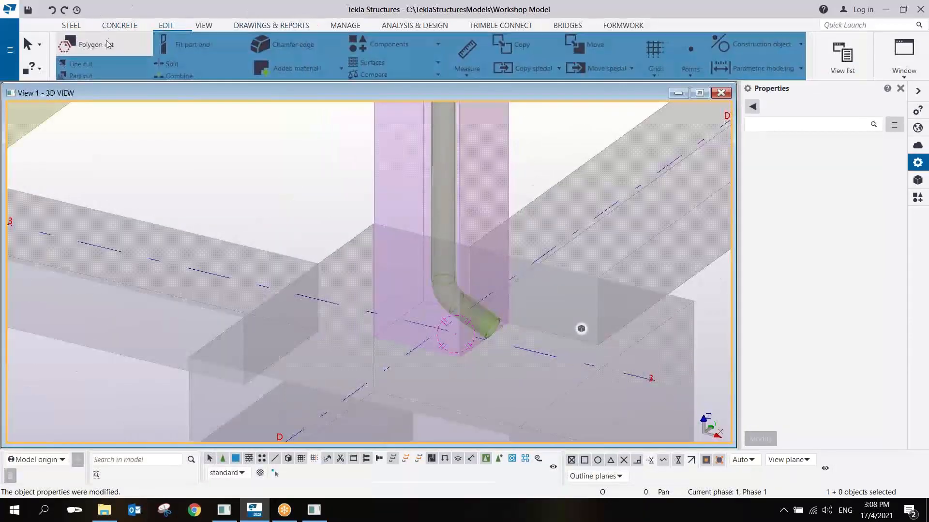
left_click(93, 75)
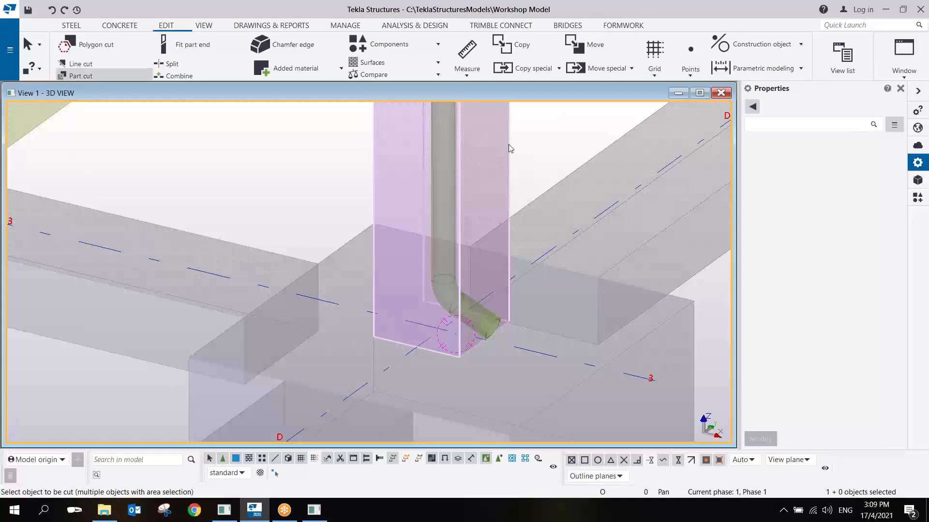
left_click(508, 148)
scroll(498, 323, "up", 2)
left_click(490, 326)
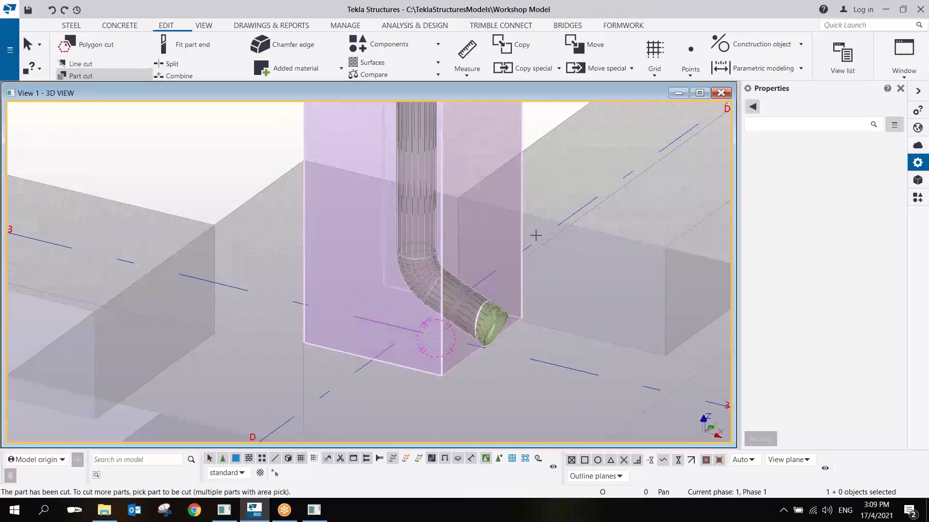
right_click(547, 201)
left_click(569, 216)
Hide the PVC pipe and the pad footing beneath column D3 to expose the opening cut in the column
scroll(473, 336, "up", 3)
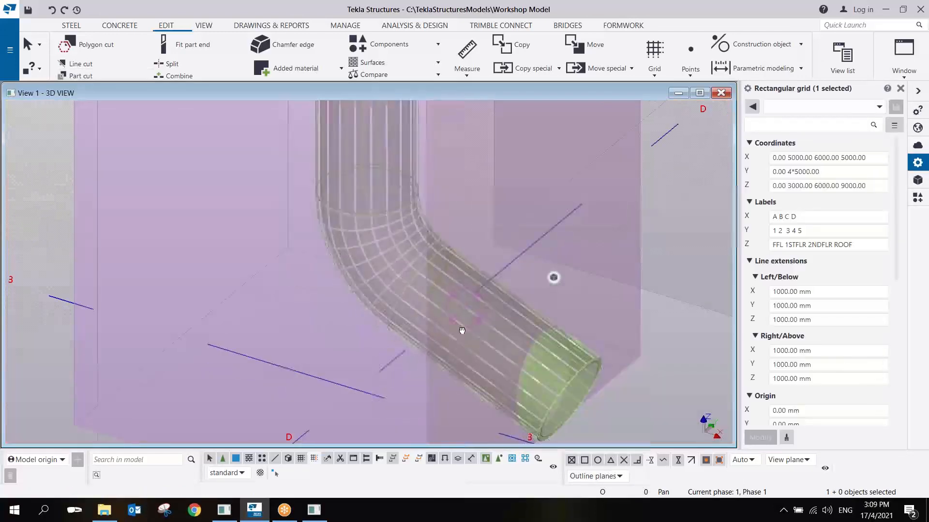
middle_click_drag(460, 328, 366, 225, "ctrl")
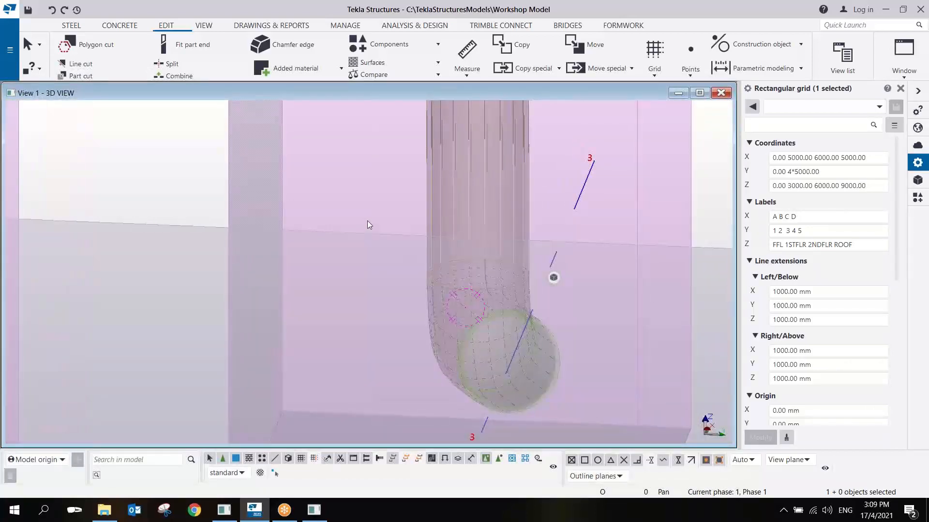
key("ctrl+4")
mouse_move(539, 278)
middle_mouse_down("ctrl")
mouse_move(524, 272)
mouse_move(512, 310)
mouse_move(546, 248)
mouse_move(524, 186)
mouse_move(531, 195)
mouse_move(556, 166)
middle_mouse_up("ctrl")
right_click(558, 162)
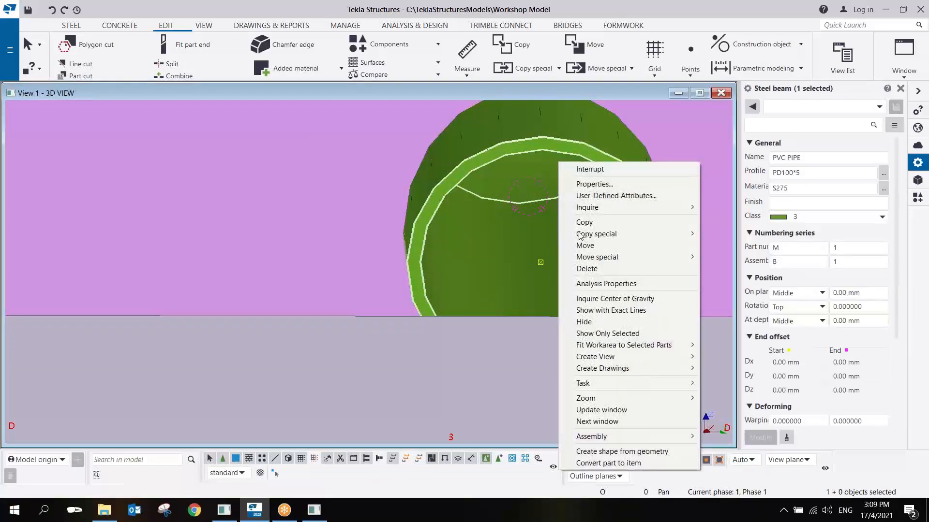
left_click(591, 322)
scroll(512, 226, "down", 5)
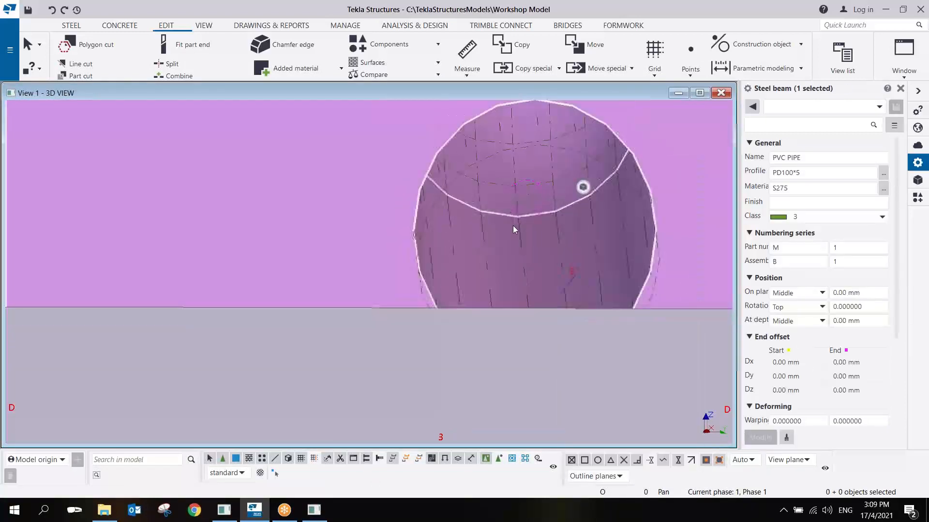
middle_click_drag(514, 197, 518, 242)
right_click(522, 273)
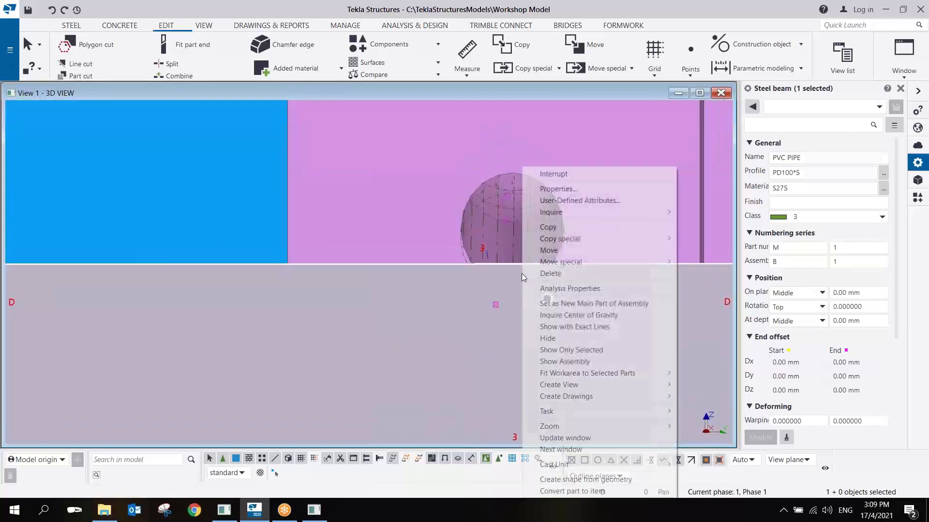
Create a clip plane on the underside of column D3 and shift it up the column to examine the pipe hole from above
scroll(492, 246, "up", 3)
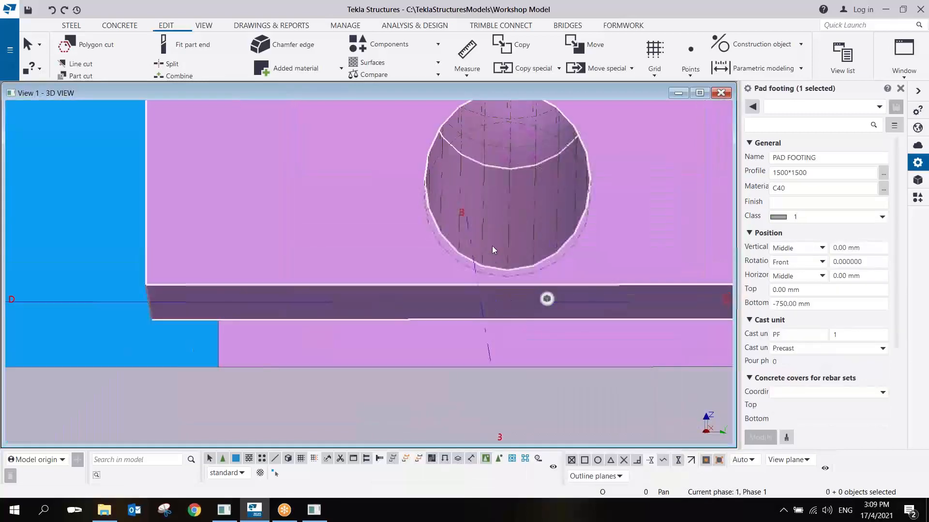
middle_click_drag(492, 246, 649, 237, "ctrl")
scroll(560, 263, "down", 3)
right_click(710, 175)
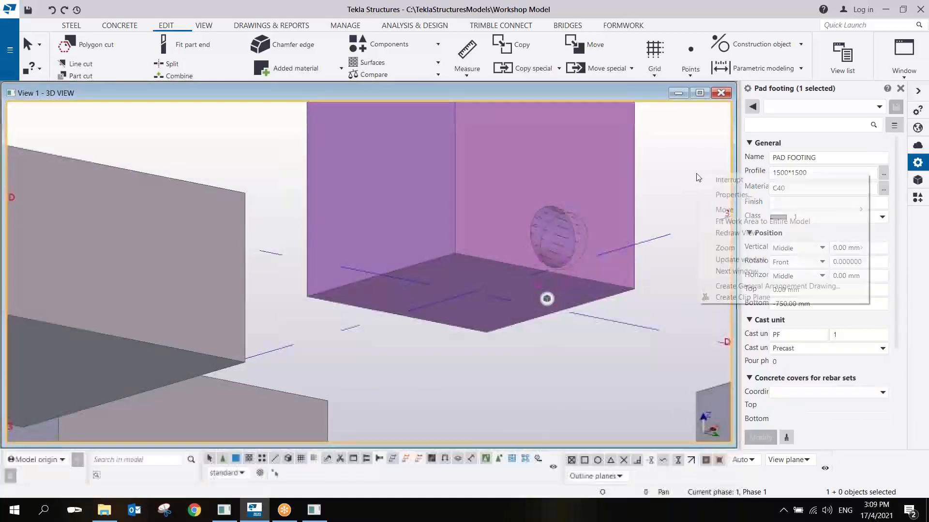
left_click(744, 296)
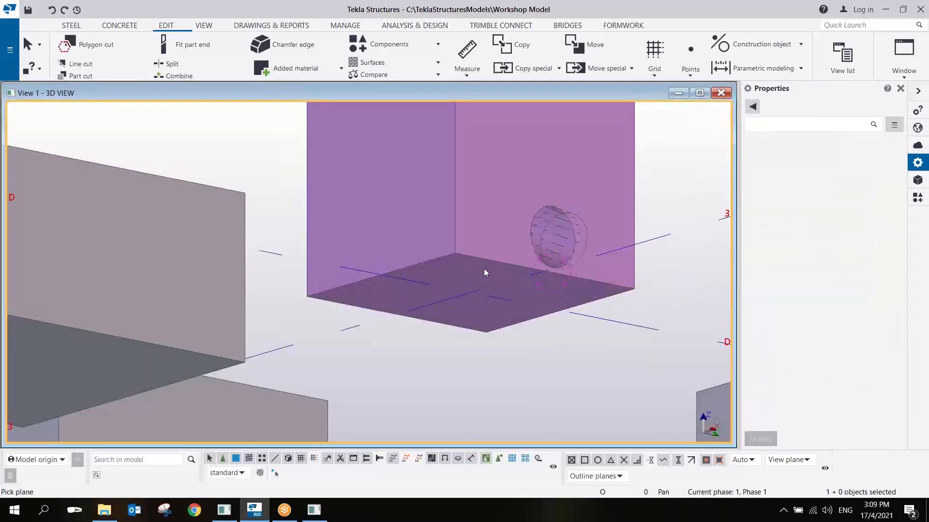
scroll(485, 271, "down", 3)
left_click(478, 268)
scroll(478, 269, "down", 2)
left_click_drag(477, 269, 478, 186)
scroll(490, 211, "up", 2)
middle_click_drag(468, 187, 438, 6, "ctrl")
scroll(488, 189, "up", 4)
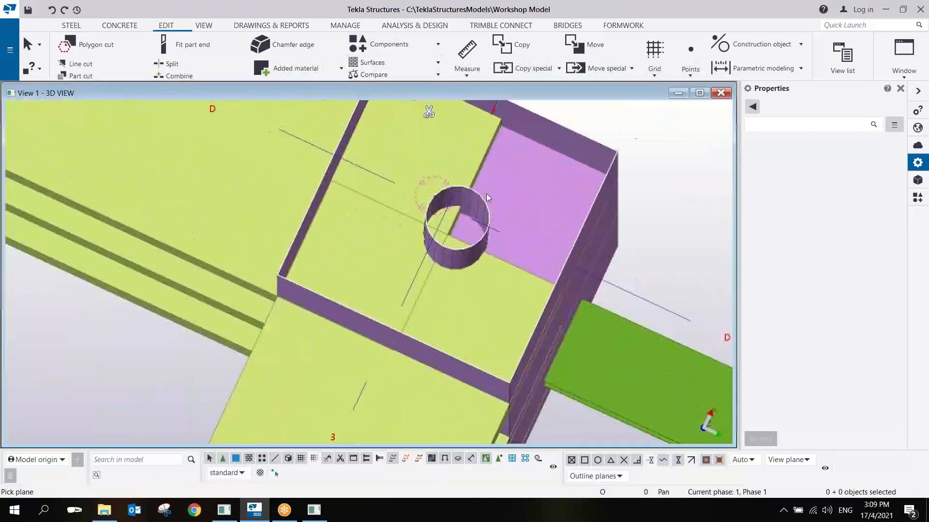
scroll(458, 222, "down", 5)
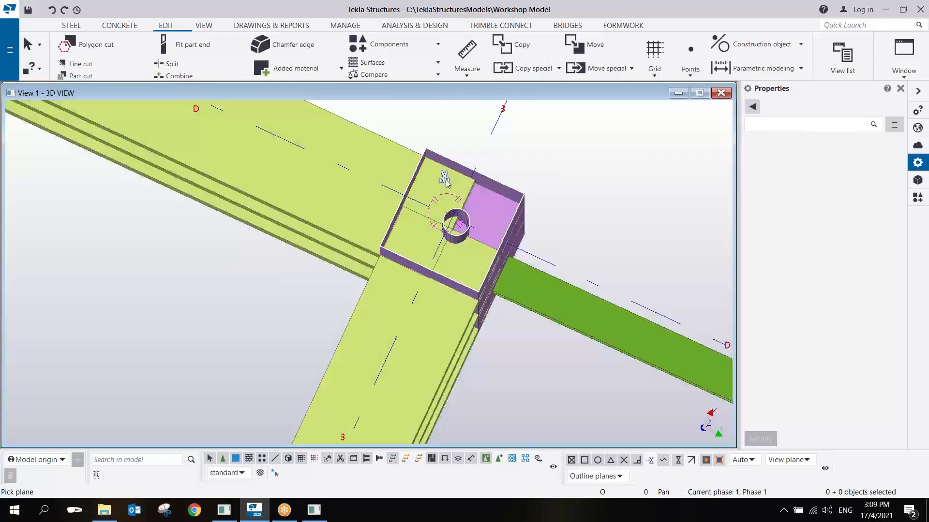
Delete the clip plane, end its command, and redraw the view to bring back the hidden parts
left_click(445, 179)
key("Delete")
right_click(548, 163)
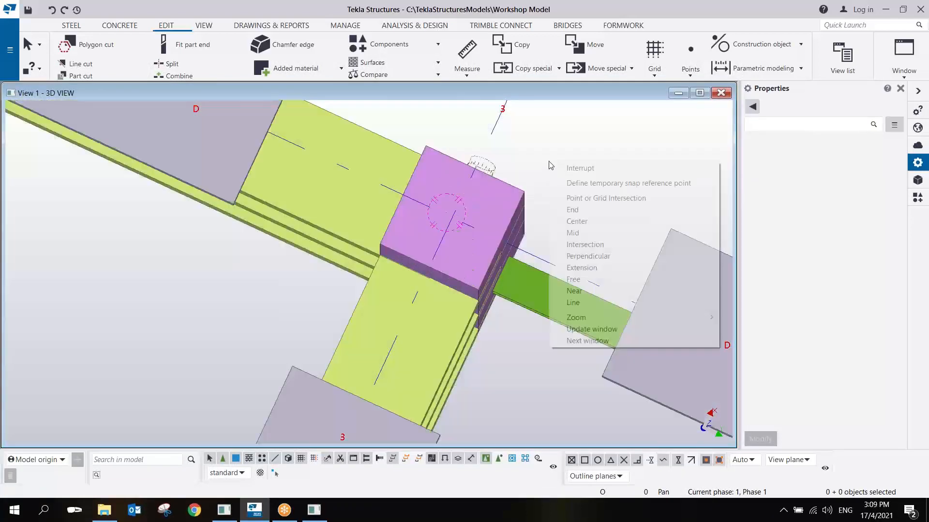
left_click(568, 170)
right_click(569, 169)
left_click(606, 230)
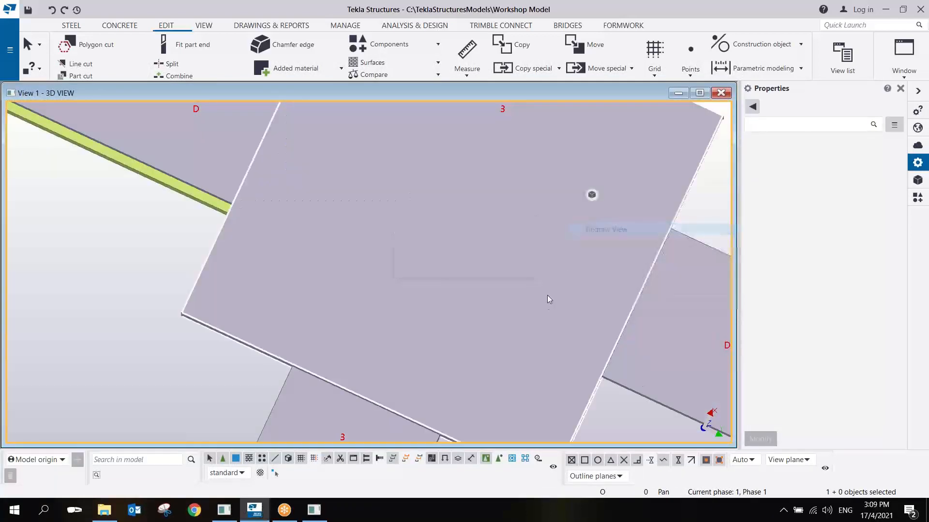
Look over the whole frame from several sides, then examine the reinforcement of the columns on grid line D with parts shown transparent
scroll(544, 304, "down", 6)
middle_click_drag(544, 304, 564, 366, "ctrl")
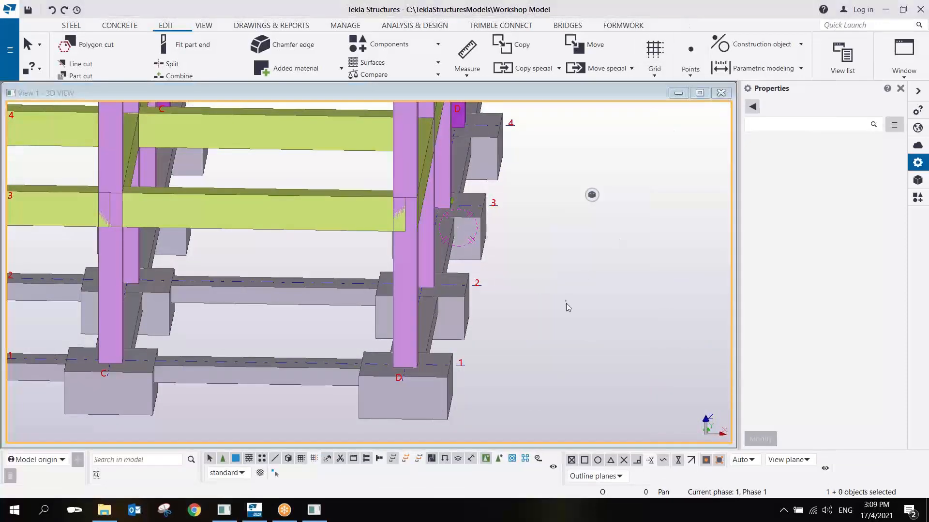
scroll(531, 321, "down", 4)
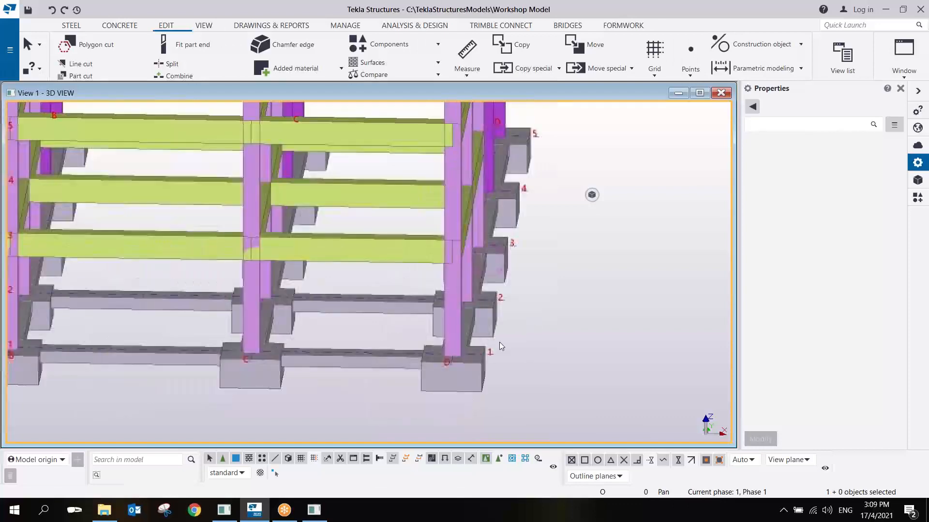
middle_click_drag(373, 334, 492, 329, "ctrl")
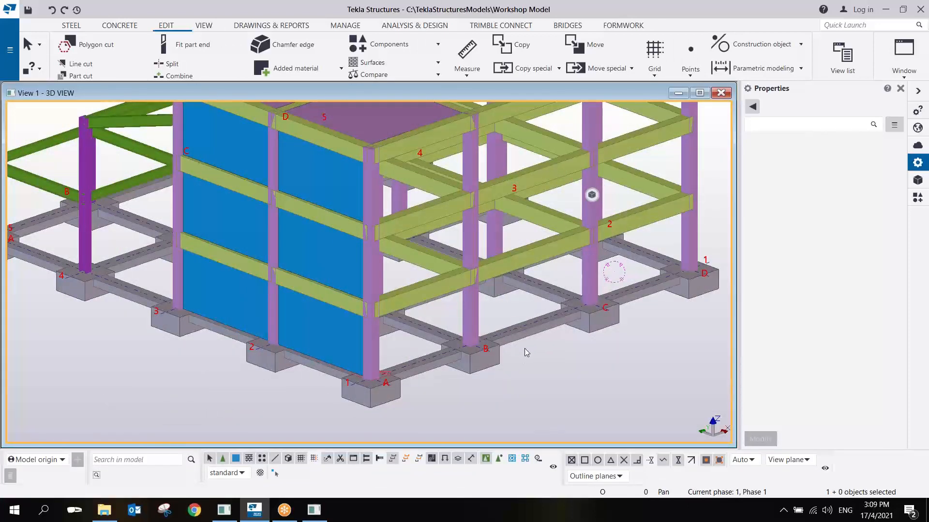
scroll(520, 349, "down", 4)
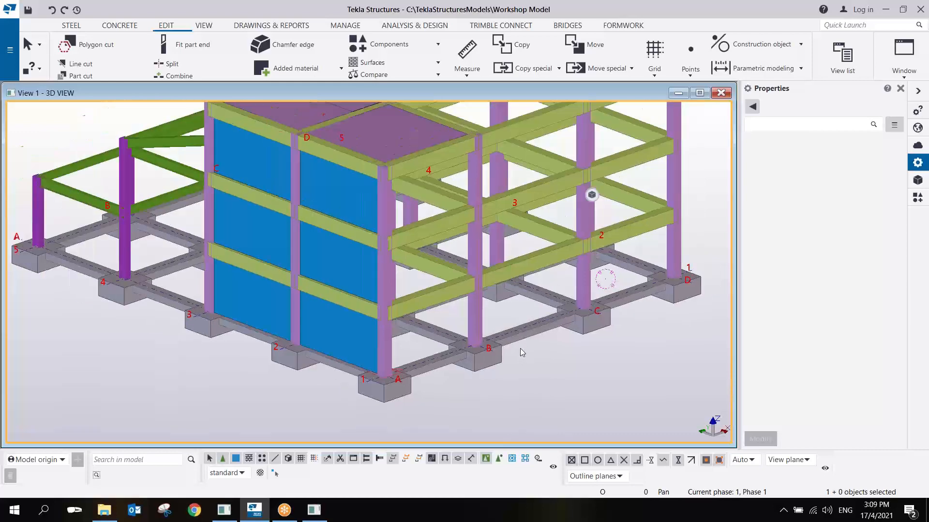
scroll(541, 324, "up", 4)
middle_click_drag(567, 297, 429, 347)
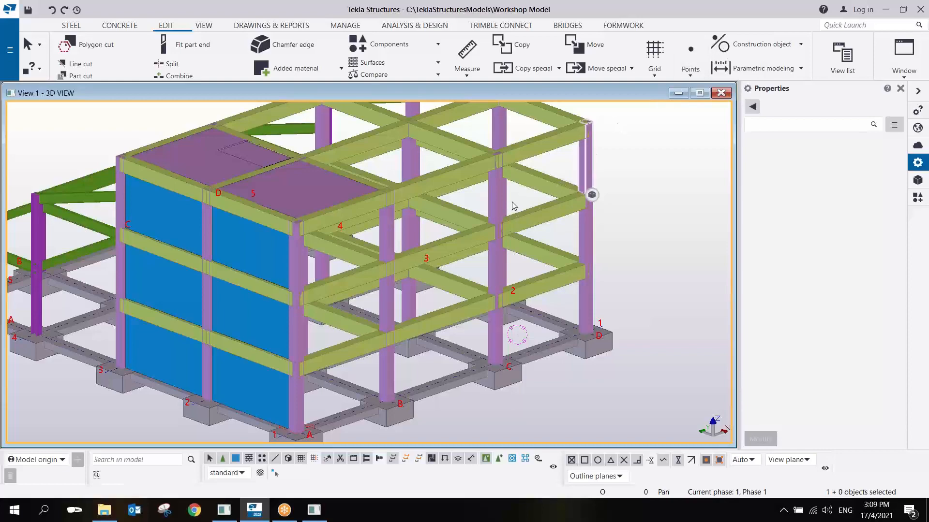
scroll(426, 272, "down", 1)
mouse_move(426, 272)
middle_mouse_down()
mouse_move(498, 251)
mouse_move(484, 218)
middle_mouse_up()
scroll(548, 312, "up", 2)
key("ctrl+2")
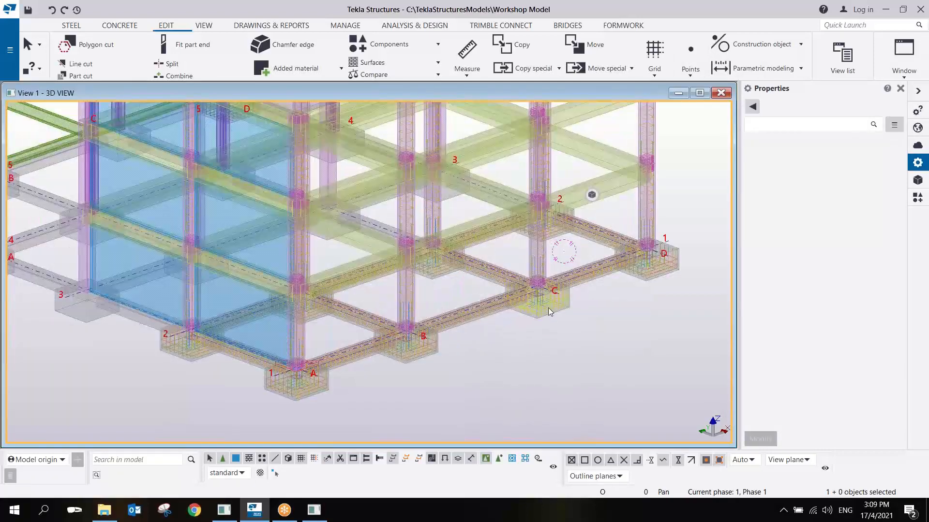
scroll(548, 308, "down", 3)
scroll(581, 227, "up", 6)
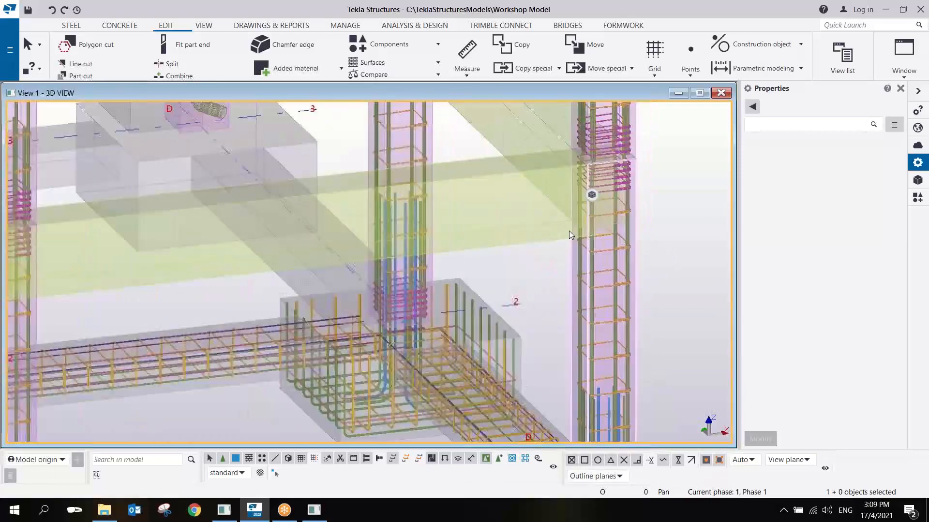
middle_click_drag(568, 231, 439, 258, "ctrl")
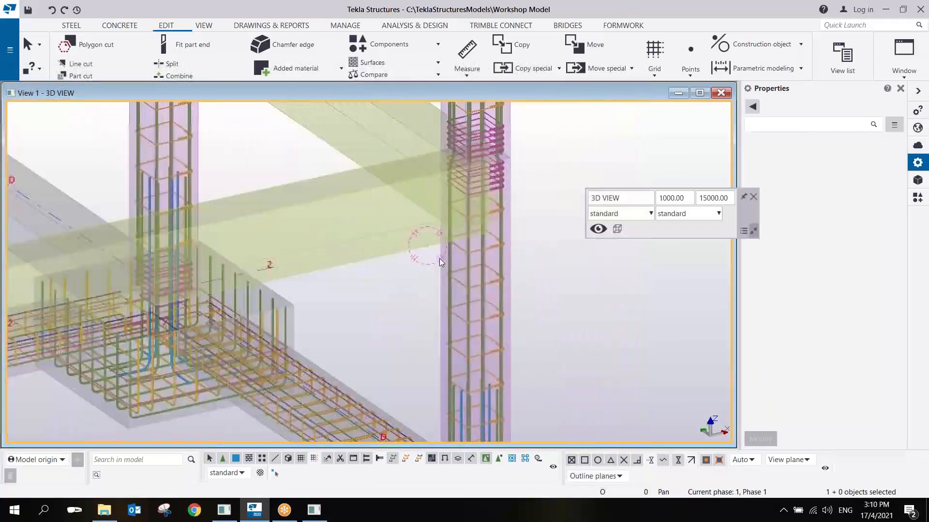
scroll(439, 258, "up", 2)
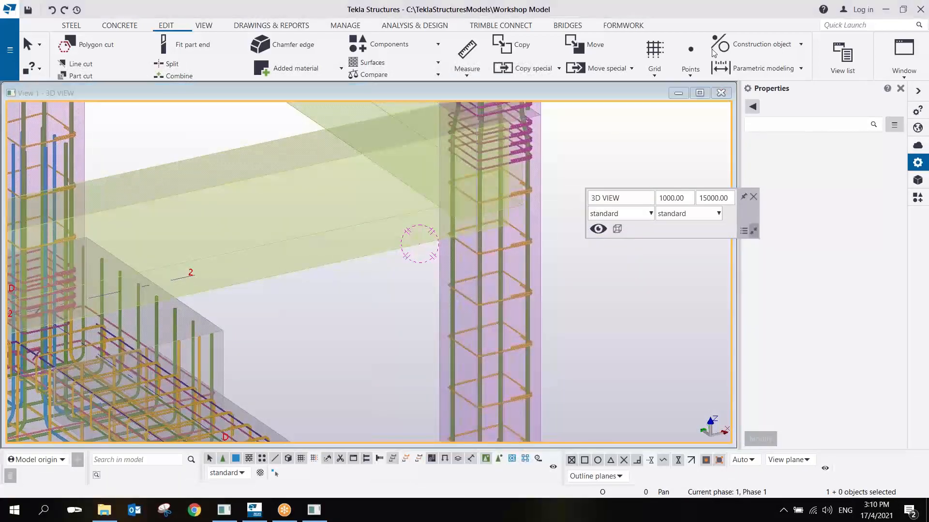
Search the components for CORBE and start the Corbel connection (14) component
left_click(918, 198)
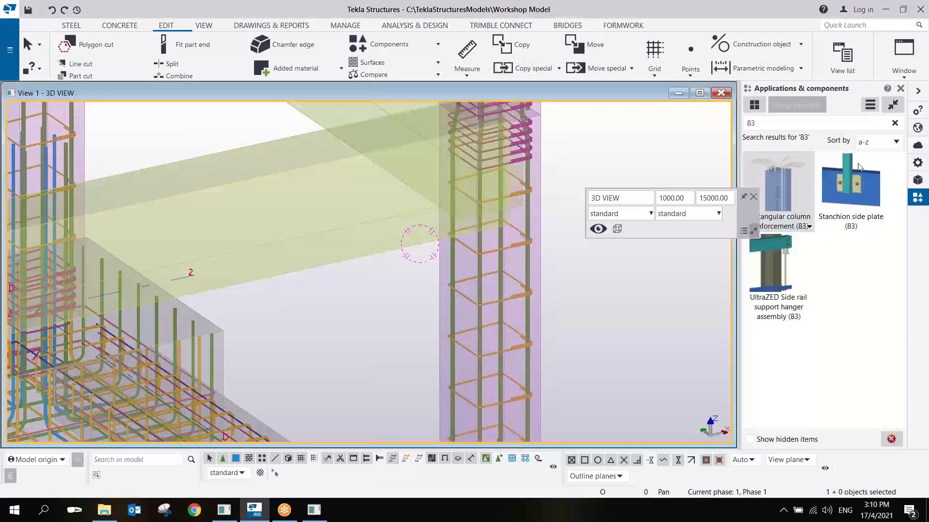
type("CORBE")
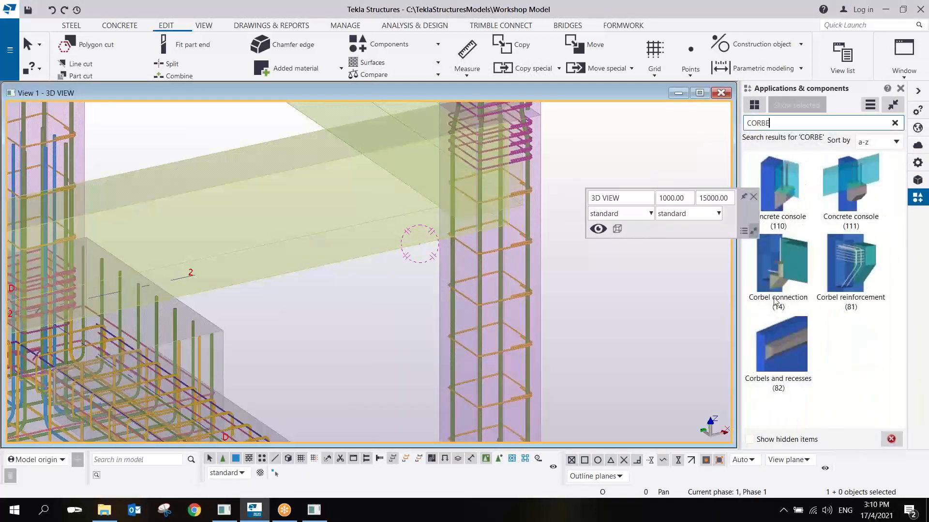
left_click(783, 282)
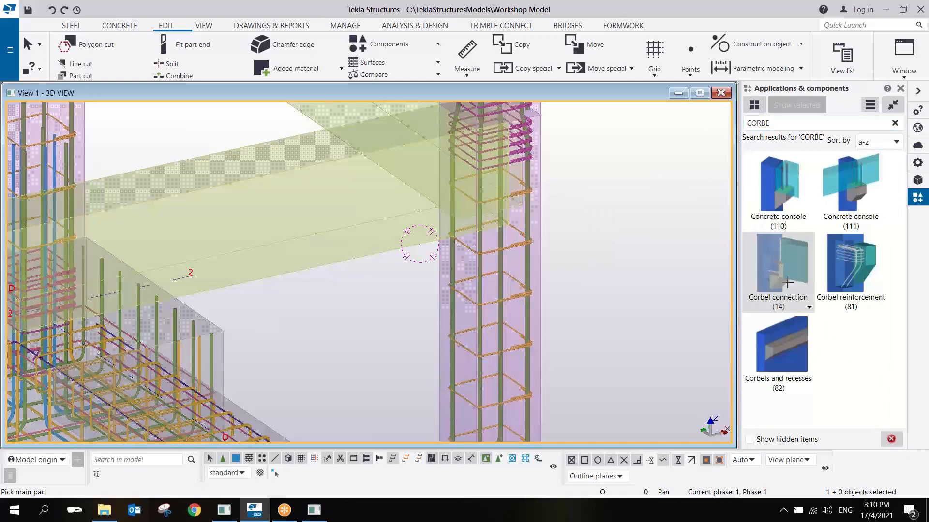
Set the height of the corbel's tapered part to 250 mm in the Corbel connection (14) settings, keeping the sloped corbel shape
double_click(787, 282)
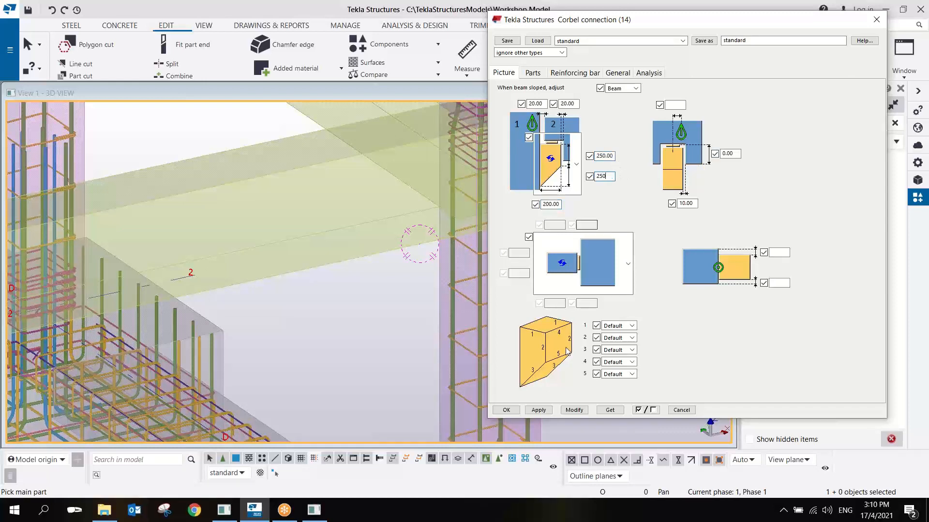
left_click(580, 180)
left_click_drag(578, 237, 586, 314)
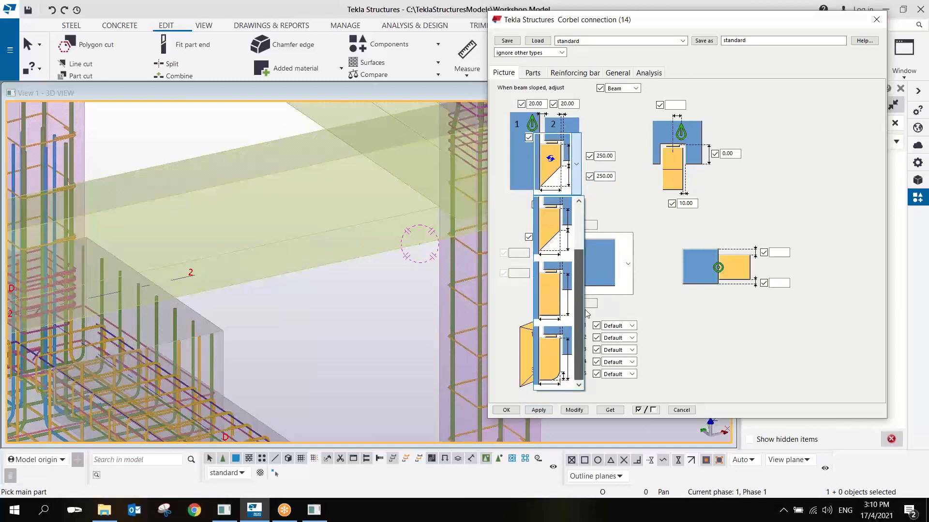
left_click(627, 152)
left_click(532, 73)
left_click(574, 73)
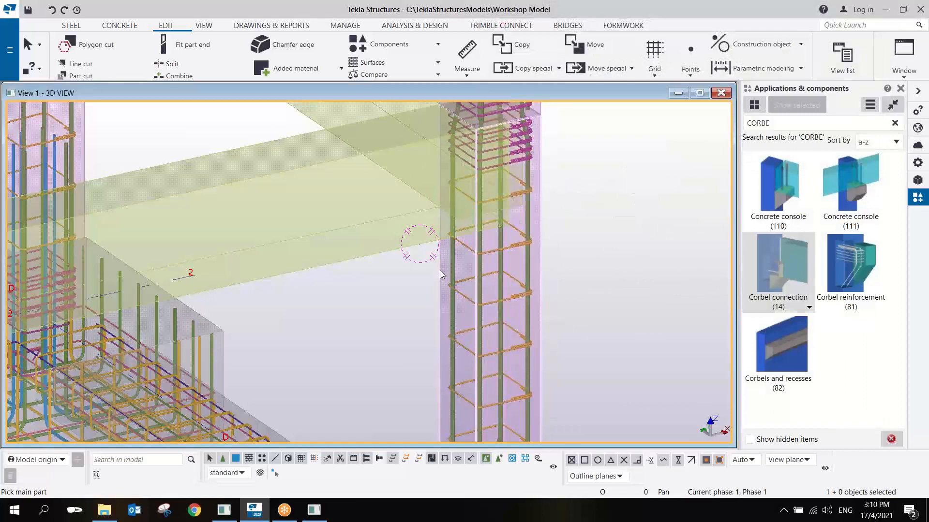
Add a Corbel connection between the lowest column at D1 and the first-floor beam running towards C1
left_click(441, 270)
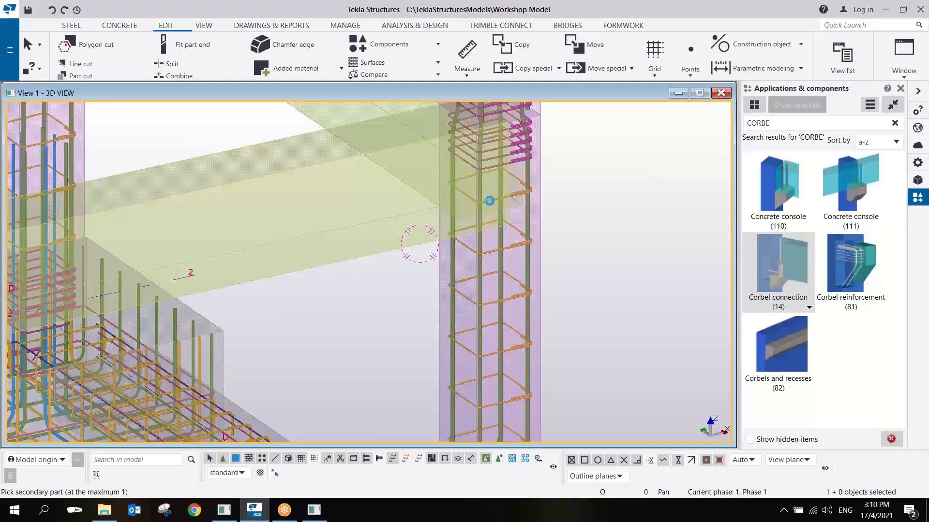
middle_click_drag(471, 187, 431, 230)
scroll(474, 224, "up", 3)
middle_click_drag(424, 339, 430, 312)
scroll(429, 312, "up", 1)
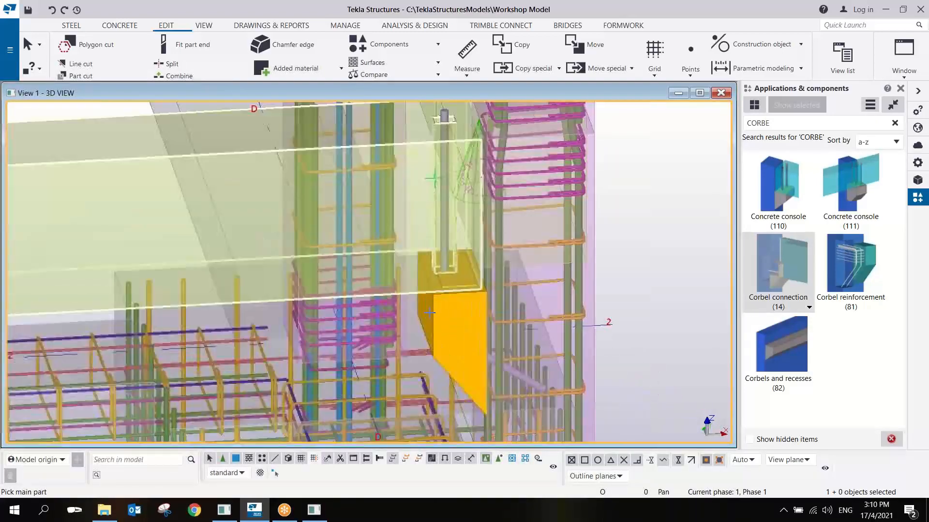
scroll(439, 308, "down", 3)
middle_click_drag(385, 344, 419, 319, "ctrl")
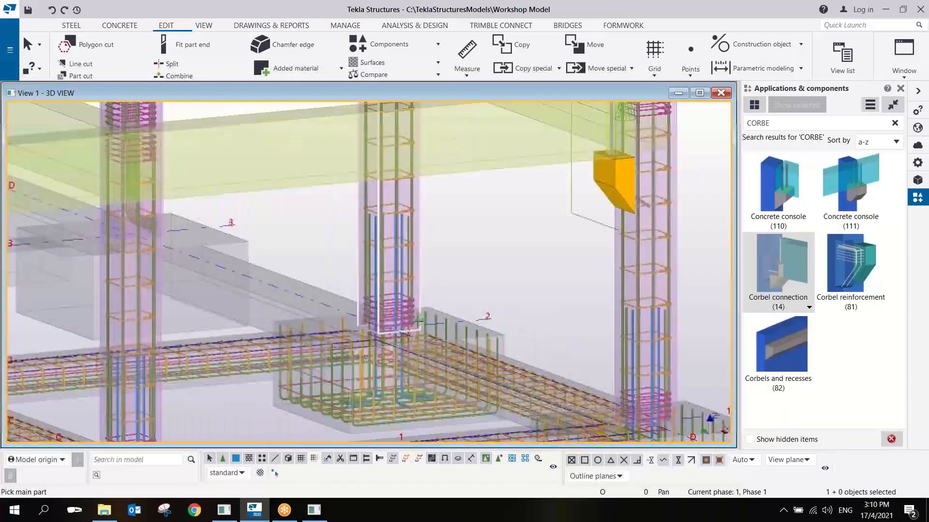
Switch the parts to solid shading and add Corbel connections from the lowest column at C1 to the first-floor beams on both sides
scroll(420, 320, "down", 5)
middle_click_drag(259, 270, 386, 269)
scroll(386, 269, "up", 3)
key("ctrl+4")
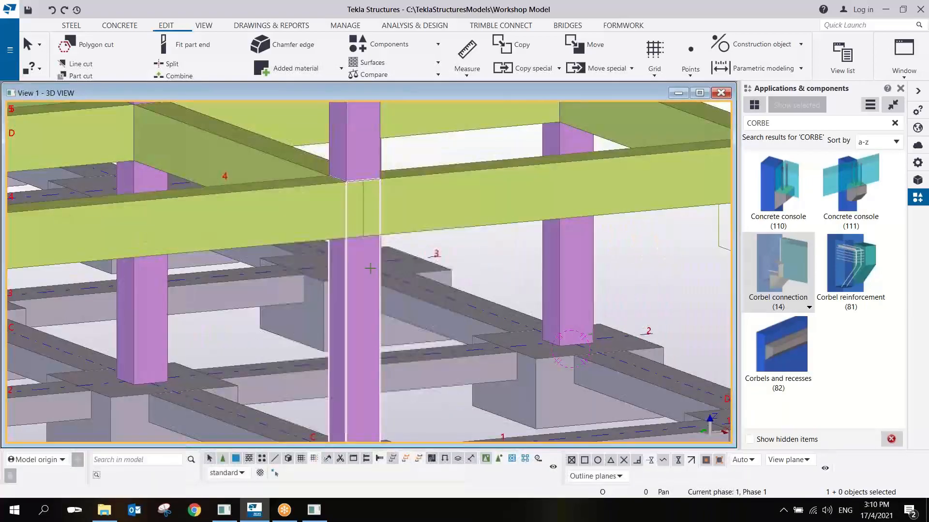
scroll(370, 267, "up", 2)
left_click(379, 257)
left_click(404, 204)
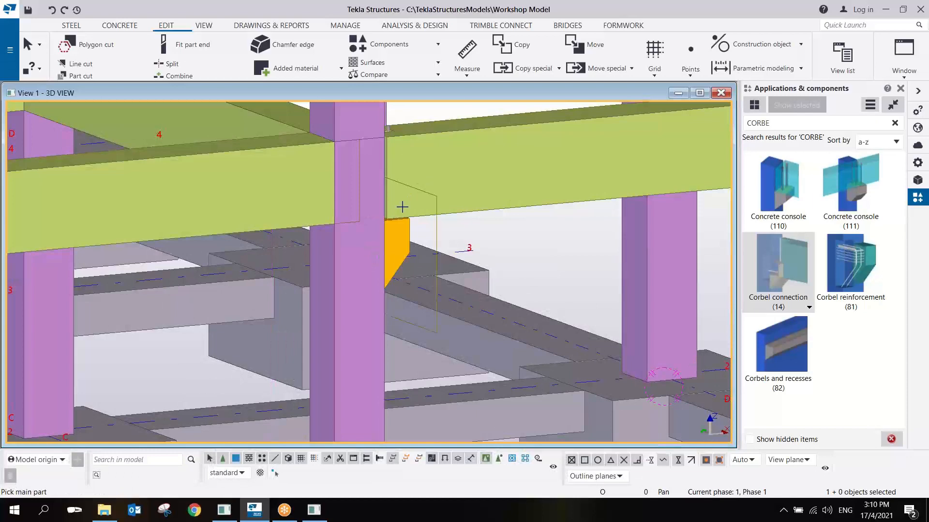
left_click(354, 286)
left_click(284, 212)
Add Corbel connections from the lowest column at B1 to the first-floor beams on both sides
middle_click_drag(268, 286, 665, 219)
middle_click_drag(242, 266, 665, 220)
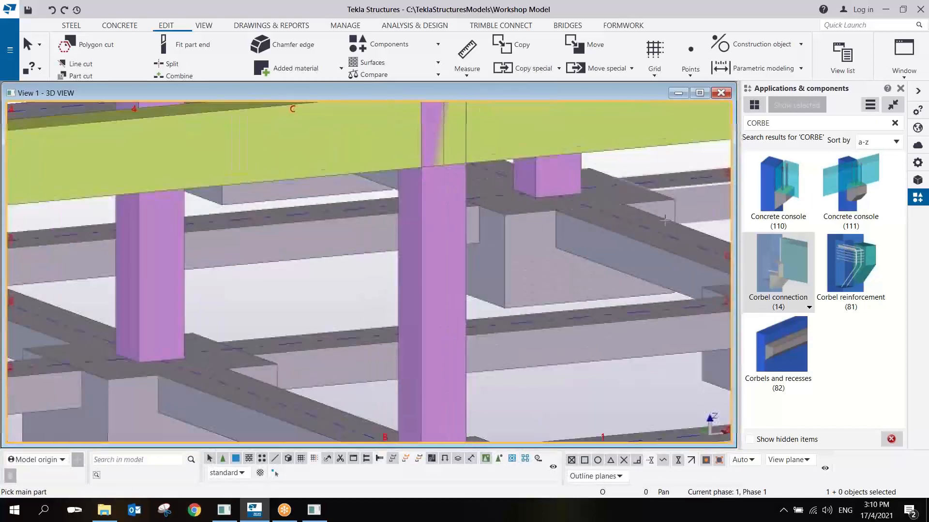
scroll(665, 220, "down", 3)
left_click(522, 164)
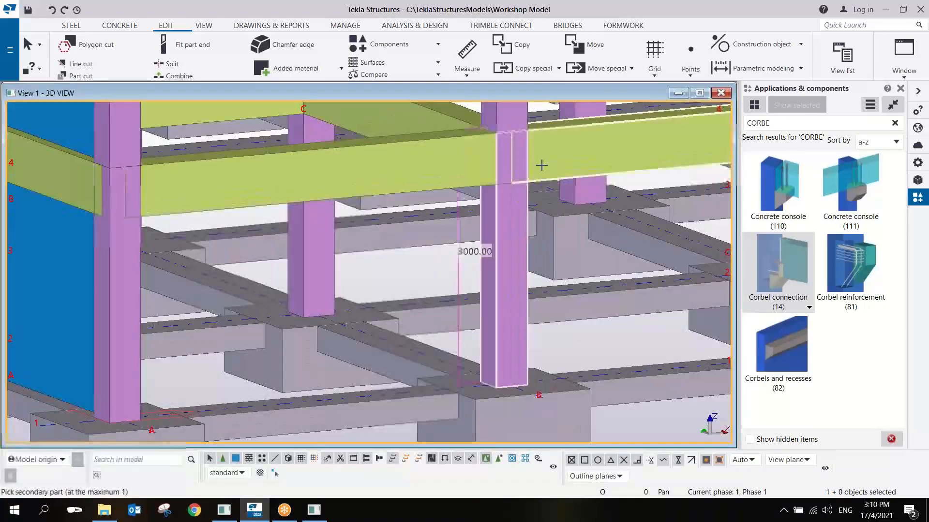
left_click(478, 186)
Add a Corbel connection between the lowest column at A1 and the first-floor beam running towards B1
left_click(123, 251)
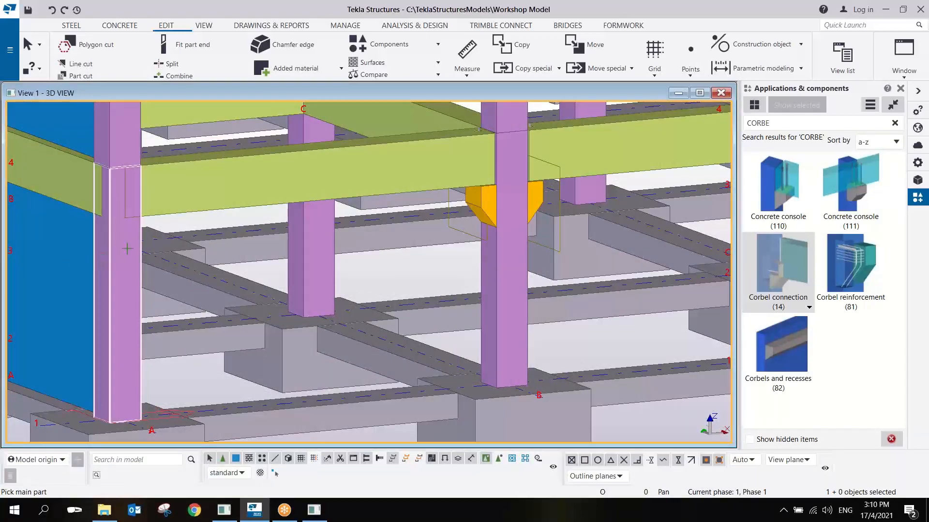
left_click(156, 211)
key("Escape")
scroll(425, 252, "down", 3)
scroll(588, 234, "up", 4)
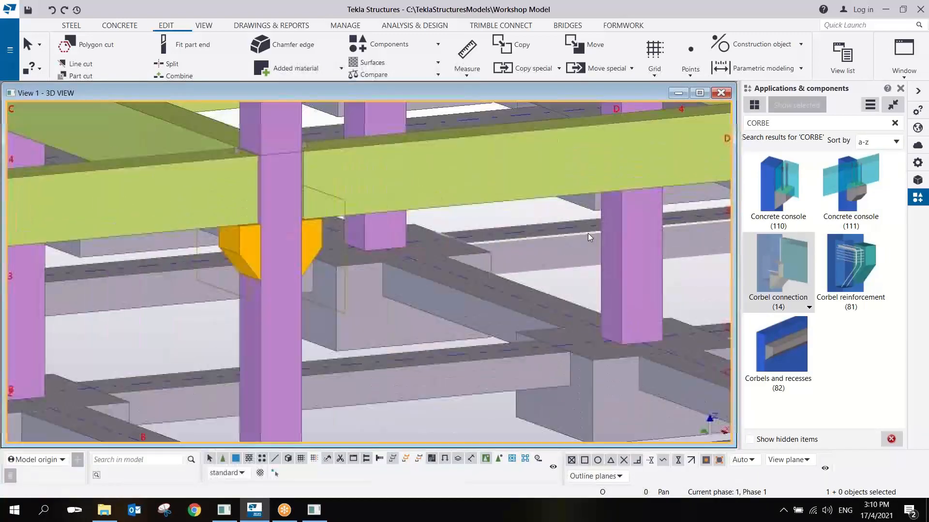
Render the parts transparent, find Beam reinforcement (63), and go through its bar parameters, hooks and stirrup spacing settings
middle_click_drag(290, 207, 541, 262)
middle_click_drag(692, 269, 242, 259)
scroll(434, 243, "down", 4)
key("ctrl+2")
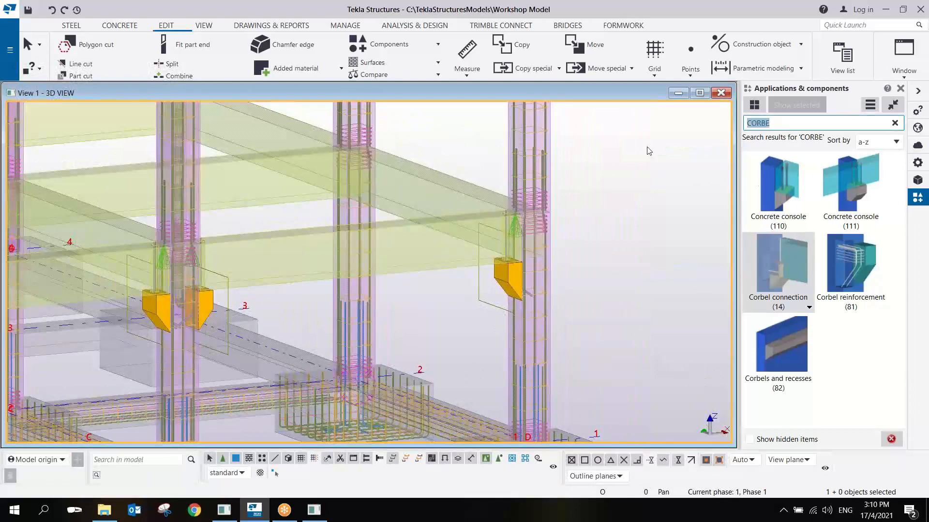
type("3")
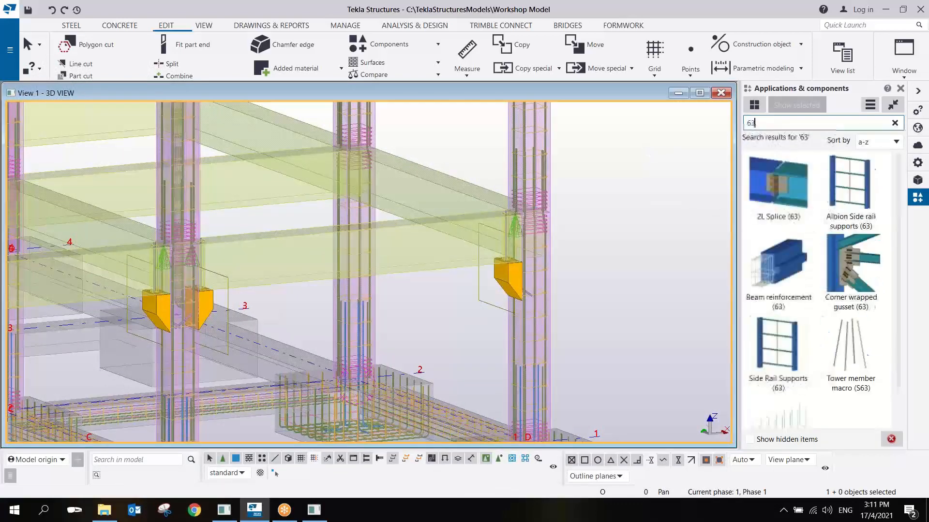
left_click(770, 276)
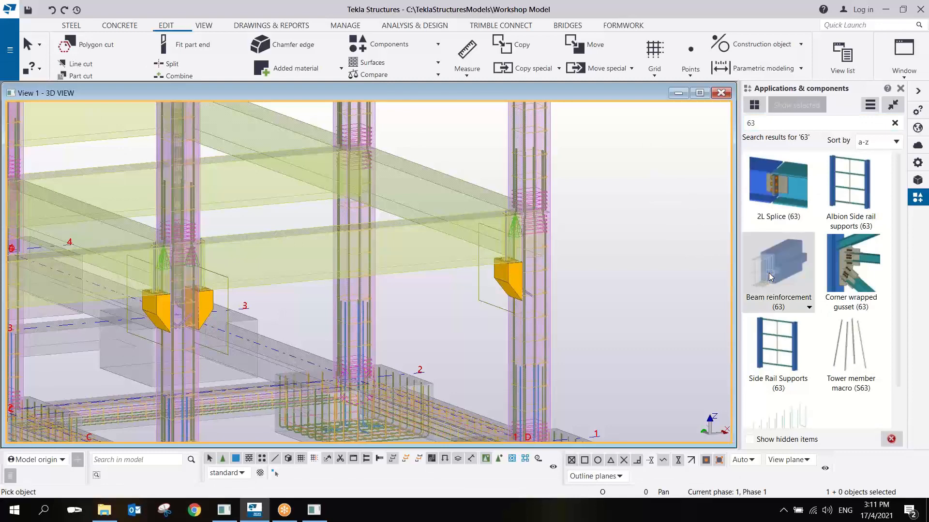
double_click(768, 272)
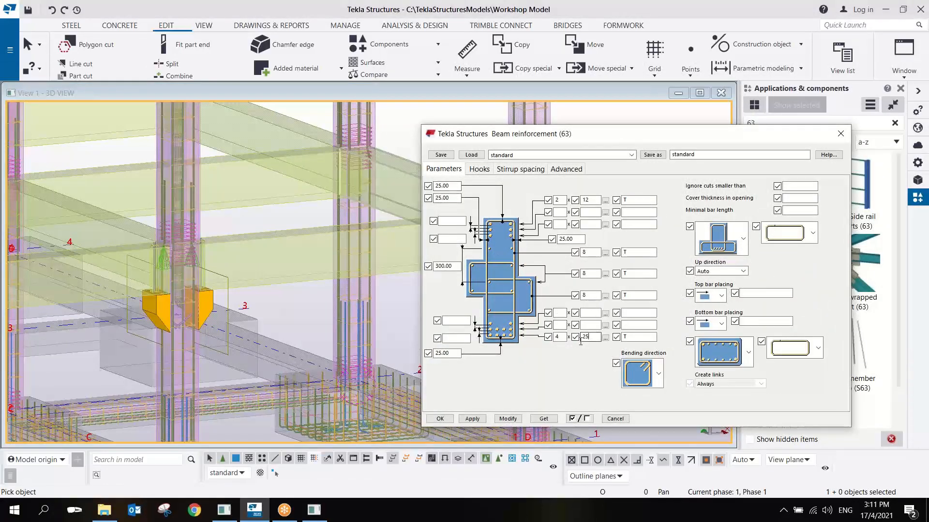
left_click(480, 170)
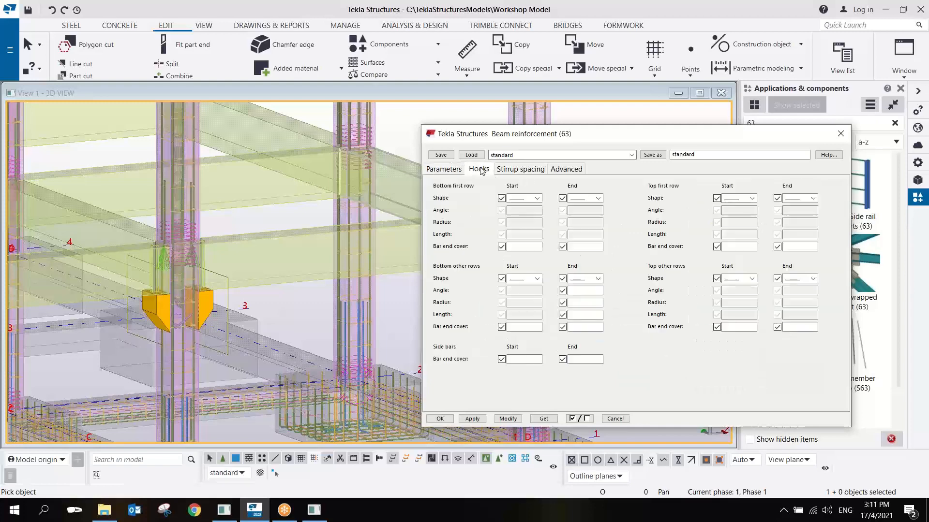
left_click(517, 172)
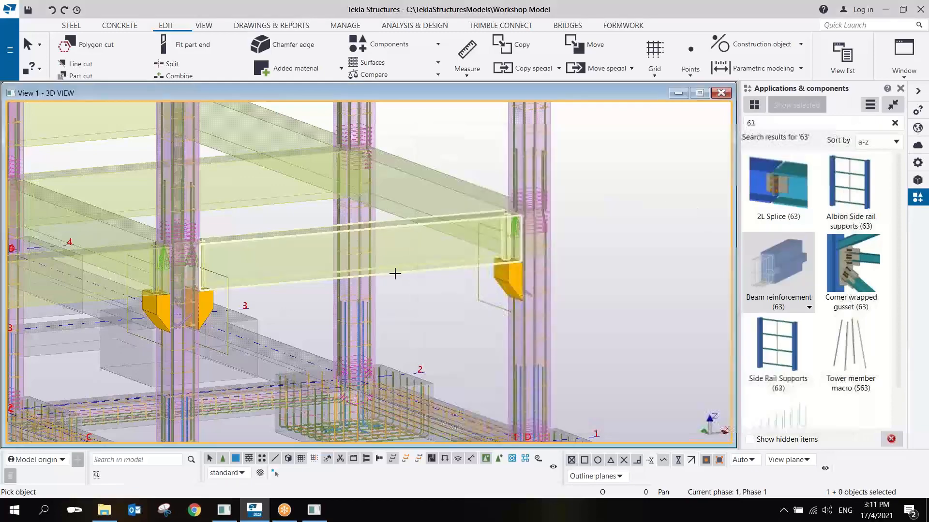
Apply Beam reinforcement (63) to the three first-floor beams along grid line 1, from D1 to A1
left_click(396, 274)
middle_click_drag(351, 306, 524, 323)
scroll(524, 323, "down", 2)
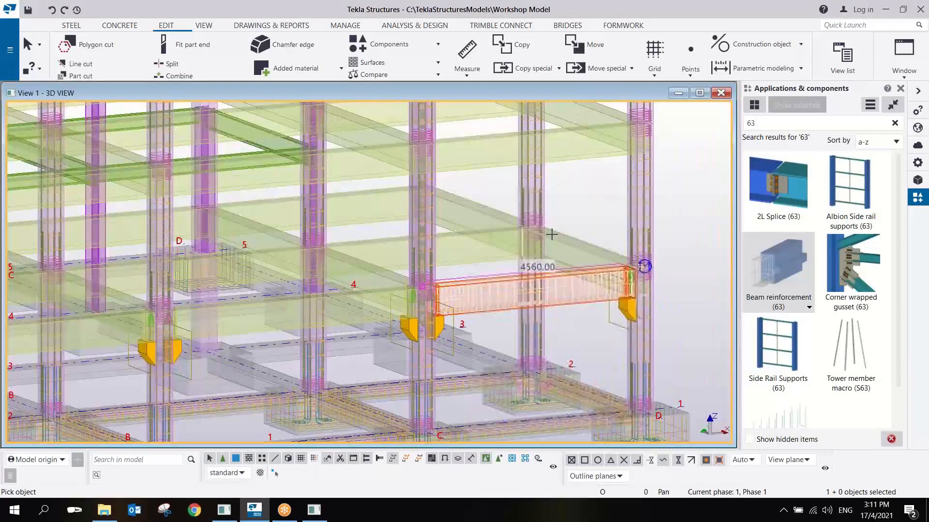
middle_click_drag(346, 330, 579, 269)
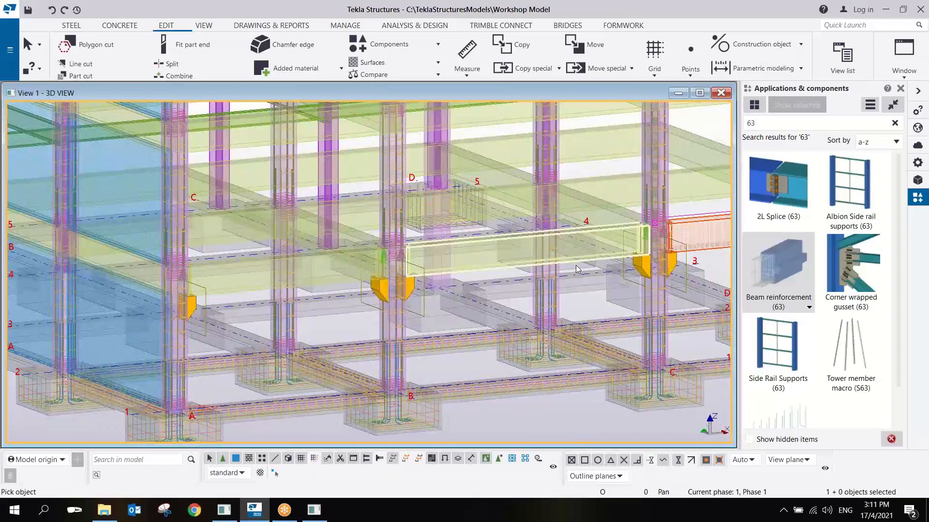
left_click(575, 265)
left_click(338, 287)
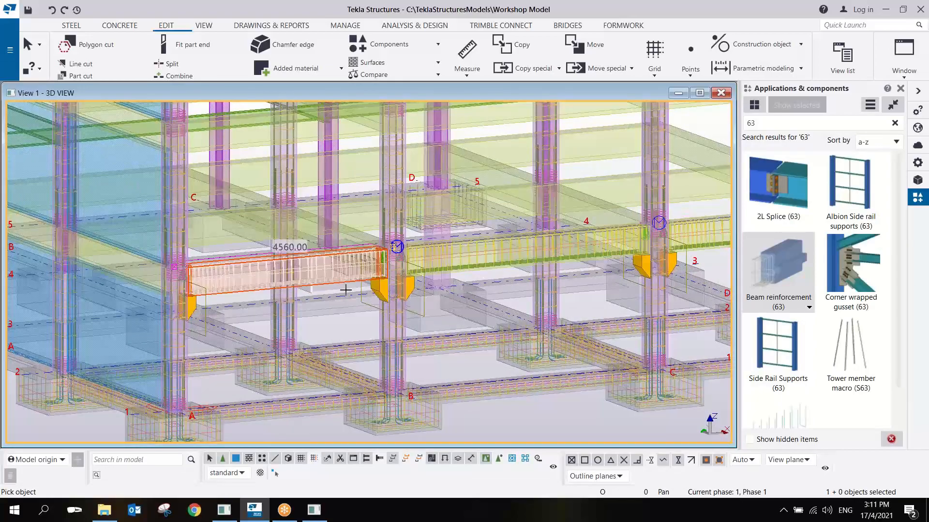
scroll(345, 291, "down", 5)
middle_click_drag(346, 292, 506, 261)
right_click(594, 206)
left_click(618, 212)
scroll(531, 249, "up", 5)
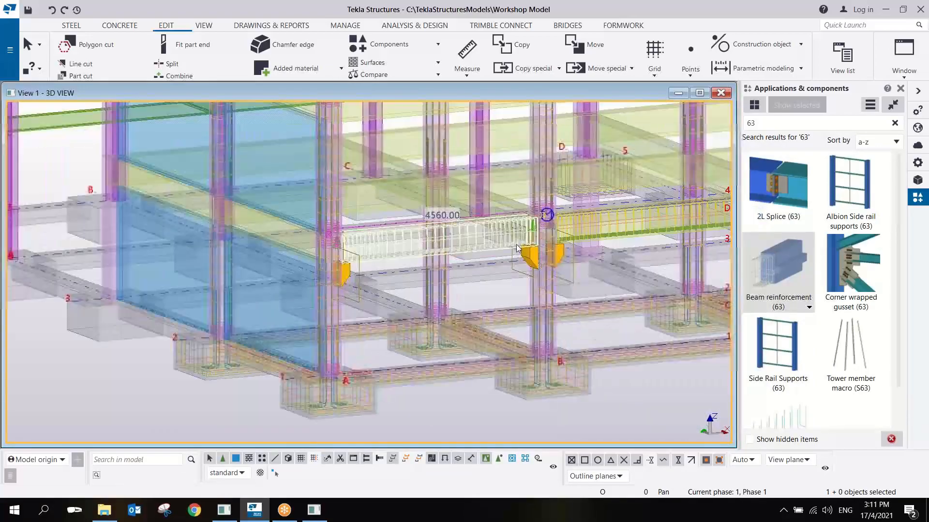
Find Corbel reinforcement (81), check its main bar settings, and apply it to the corbels on the lowest column at B1
middle_click_drag(544, 296, 640, 298, "ctrl")
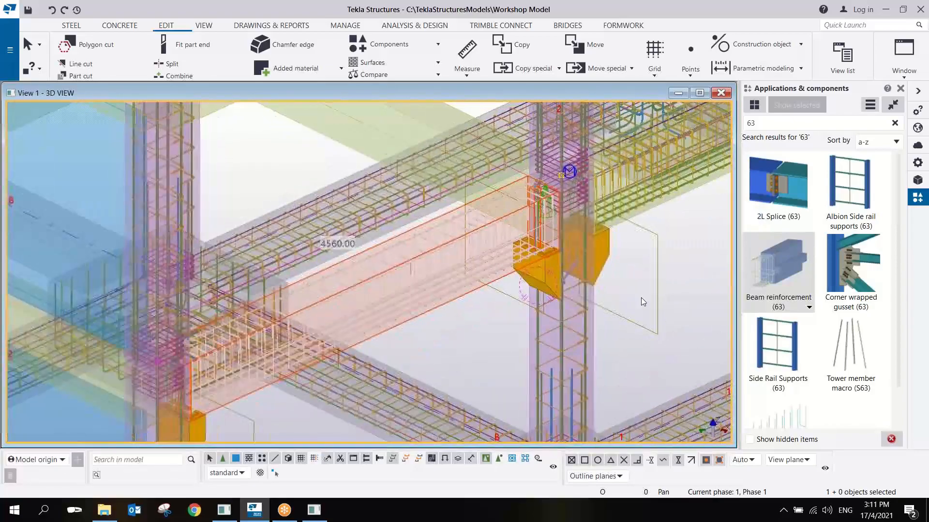
scroll(582, 281, "up", 5)
scroll(423, 273, "down", 5)
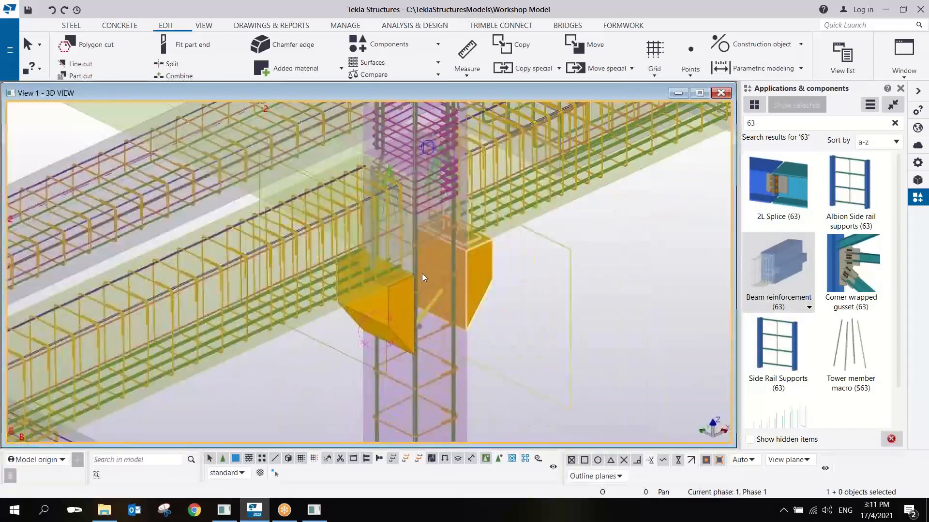
scroll(431, 282, "up", 4)
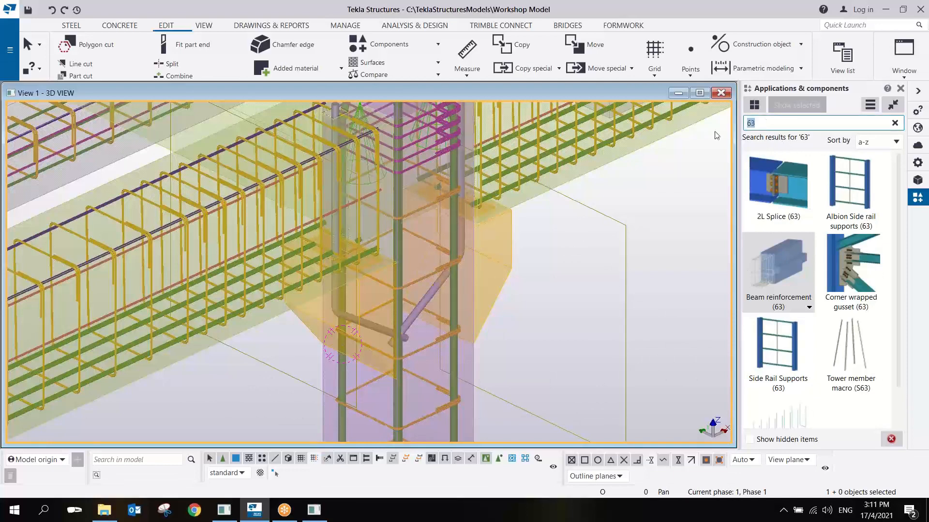
type("COR")
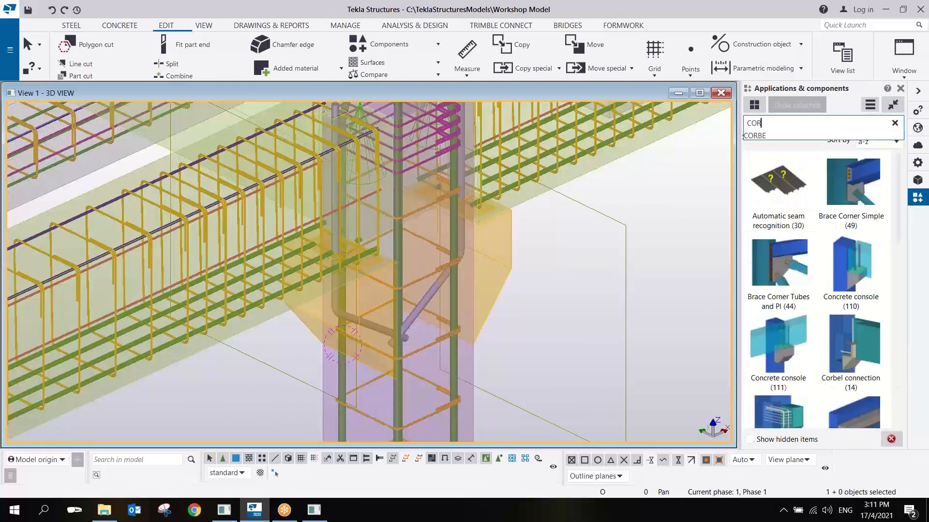
double_click(780, 413)
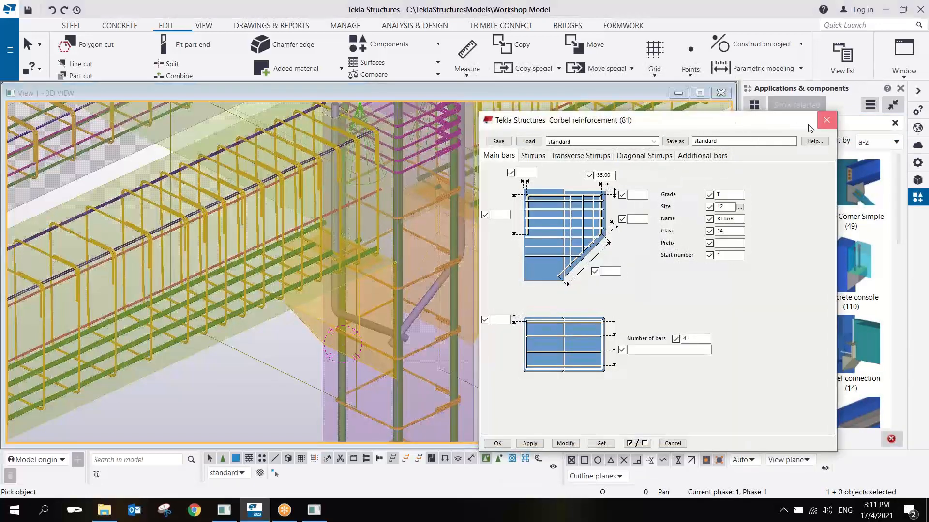
left_click(825, 121)
left_click(475, 368)
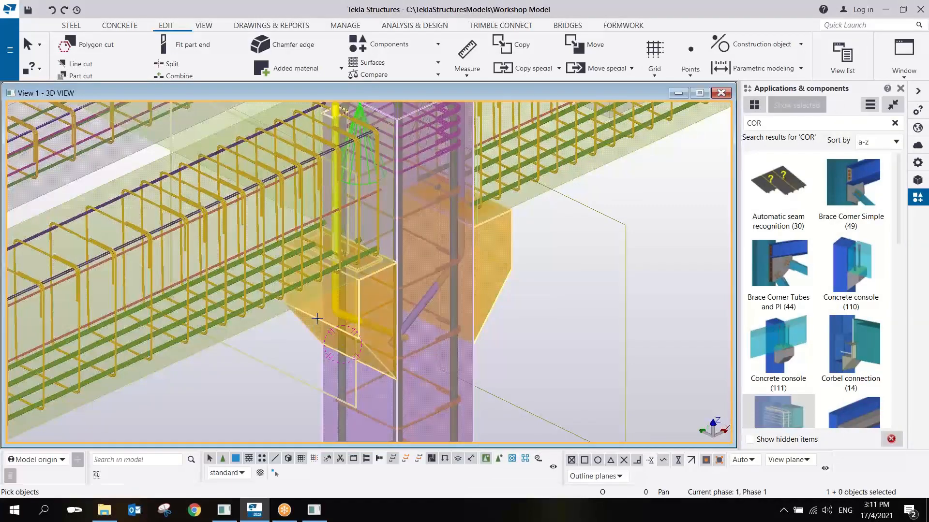
middle_click(521, 335)
scroll(520, 334, "down", 3)
middle_click_drag(521, 334, 323, 369)
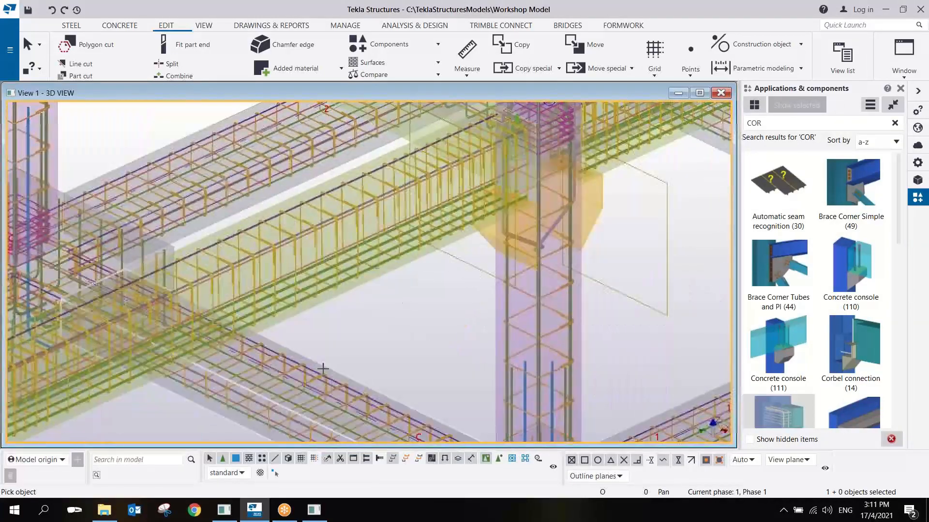
Apply Corbel reinforcement (81) to the corbels on both sides of the lowest column at C1
scroll(531, 269, "up", 3)
left_click(573, 256)
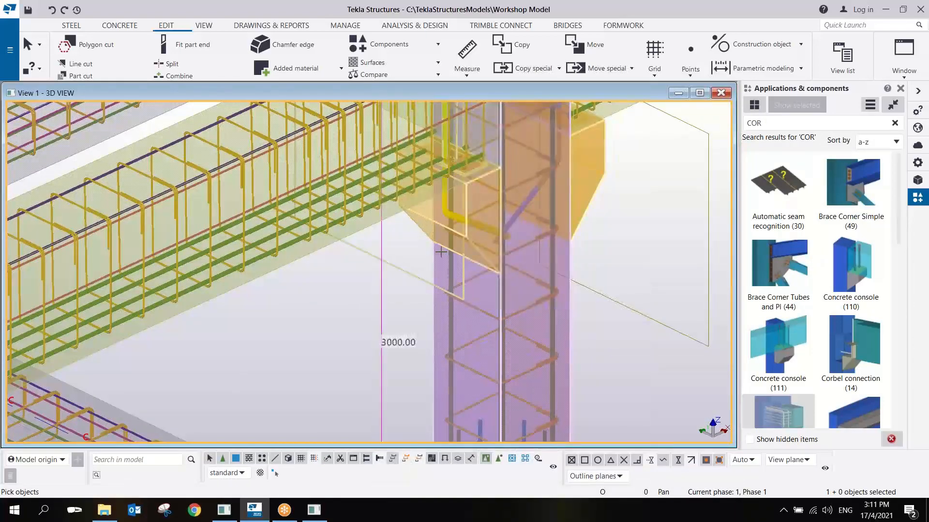
middle_click(478, 225)
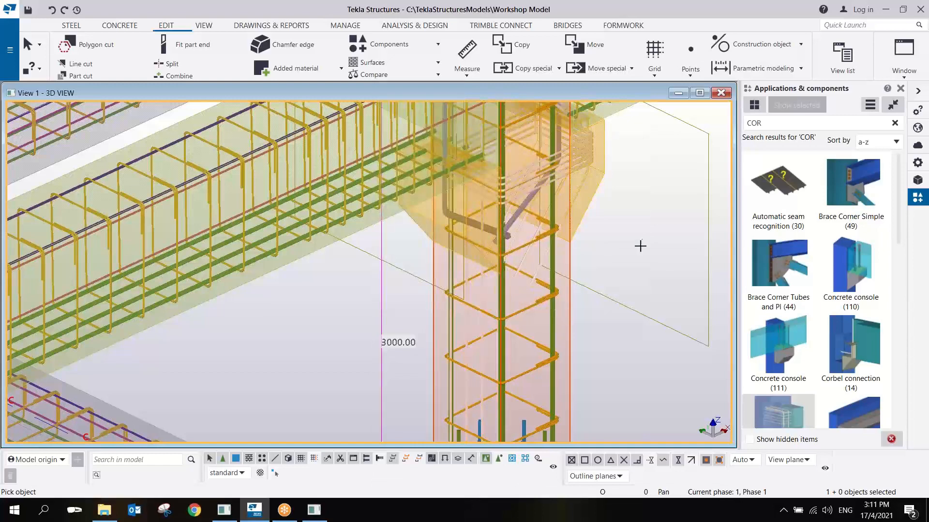
middle_click_drag(640, 245, 626, 260)
left_click(552, 277)
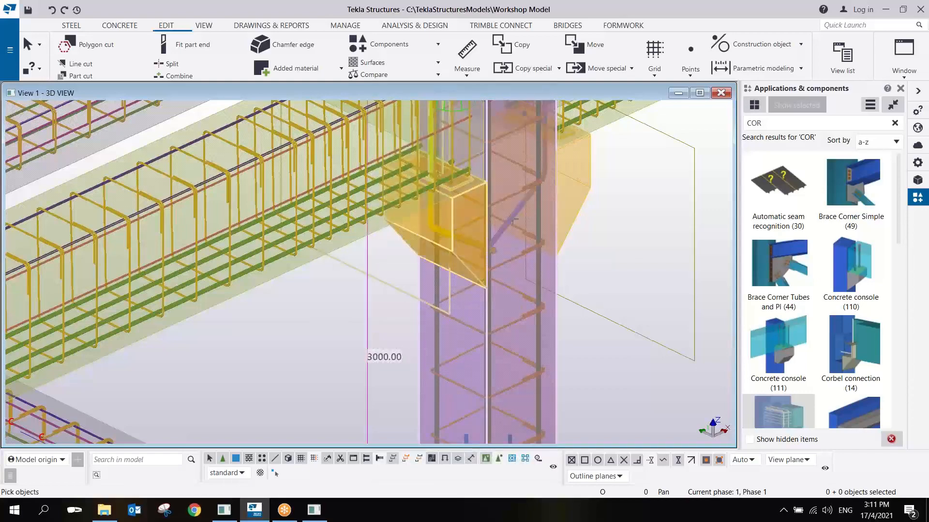
scroll(587, 228, "down", 5)
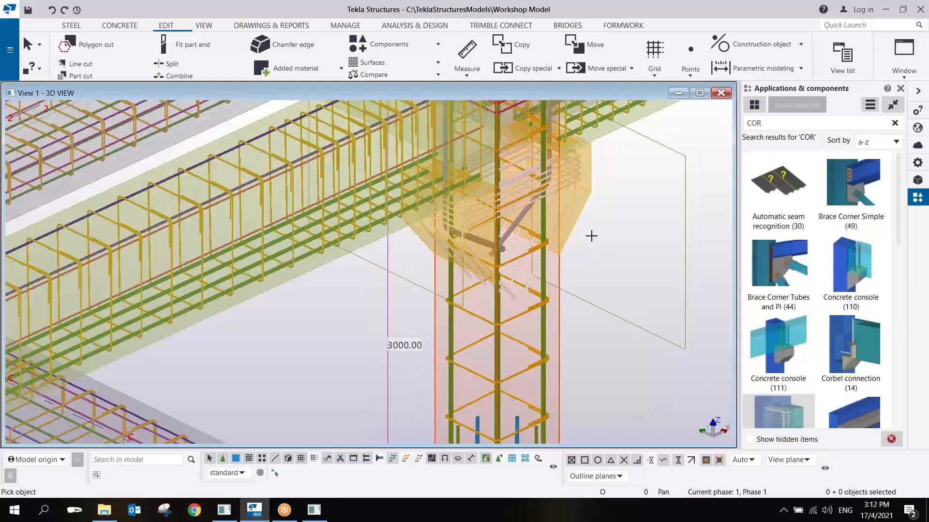
Apply Corbel reinforcement (81) to the single corbels on the lowest columns at D1 and A1, and redraw the view
scroll(605, 205, "up", 4)
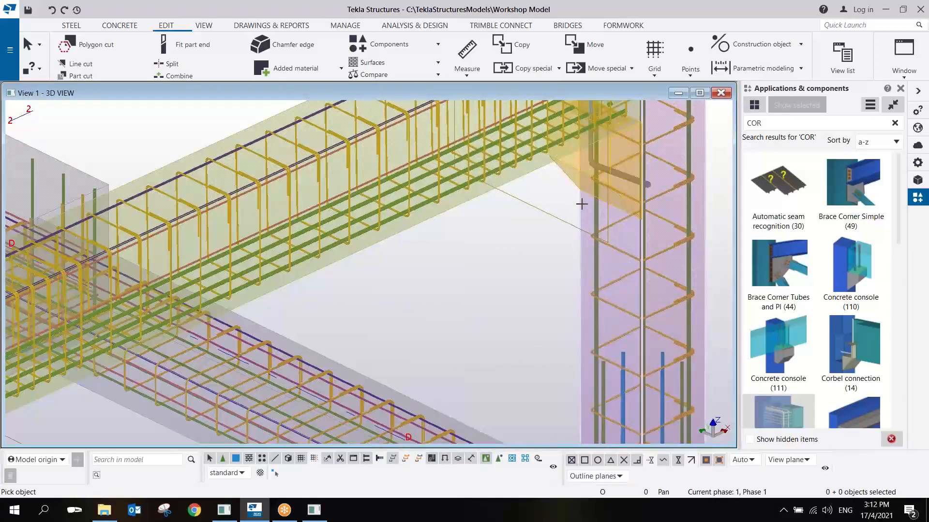
scroll(556, 213, "down", 5)
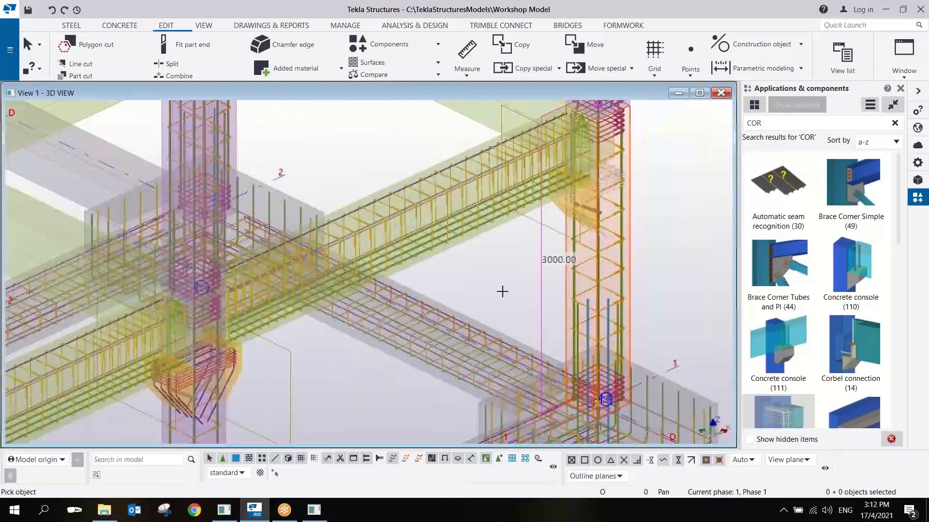
scroll(176, 358, "up", 5)
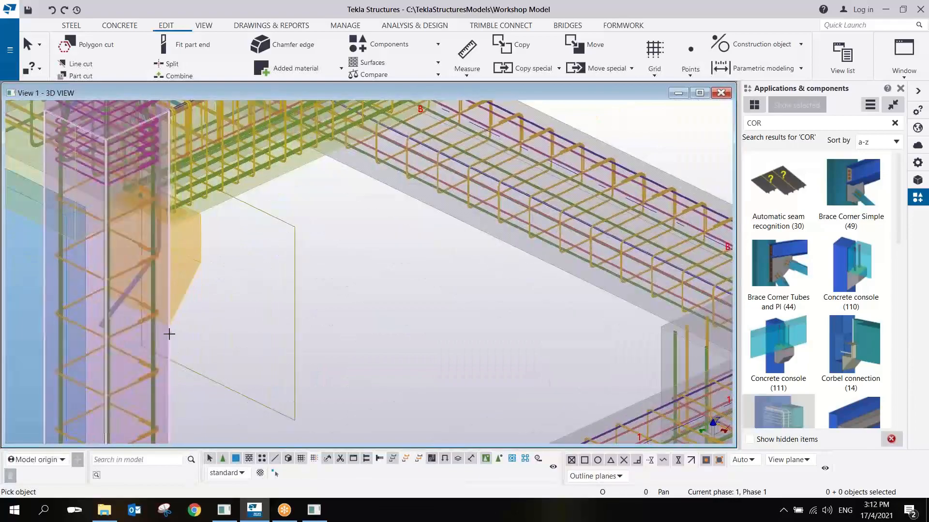
scroll(290, 284, "down", 5)
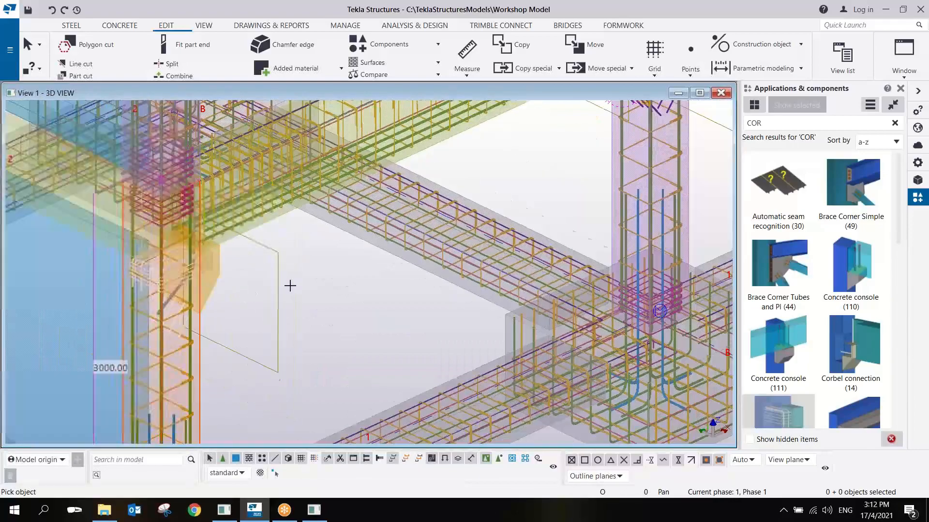
right_click(429, 192)
left_click(429, 194)
scroll(514, 193, "down", 2)
right_click(514, 192)
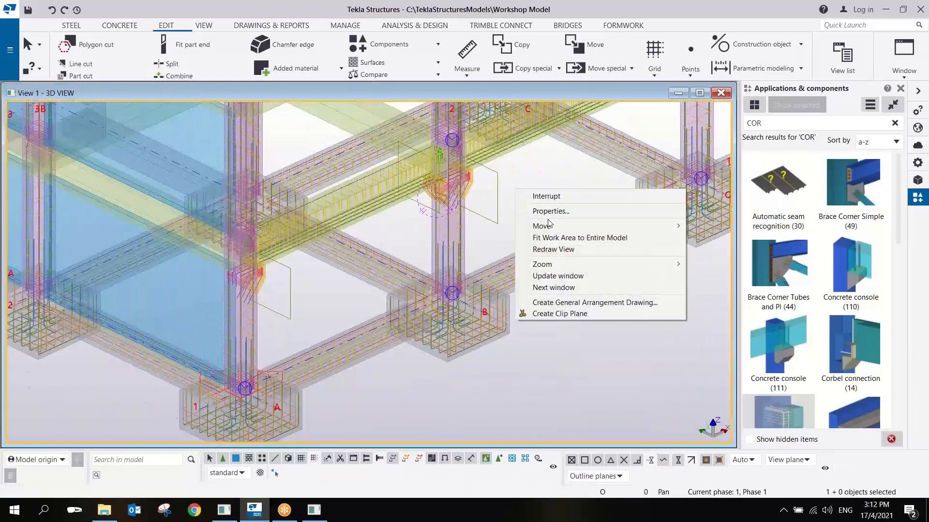
left_click(546, 249)
Examine the beam and corbel reinforcement along grid line 1 from outside the building
scroll(546, 249, "down", 4)
middle_click_drag(485, 238, 368, 235, "ctrl")
middle_click_drag(545, 303, 314, 290)
scroll(340, 268, "up", 2)
scroll(340, 267, "up", 2)
middle_click_drag(253, 275, 364, 362)
scroll(365, 363, "down", 5)
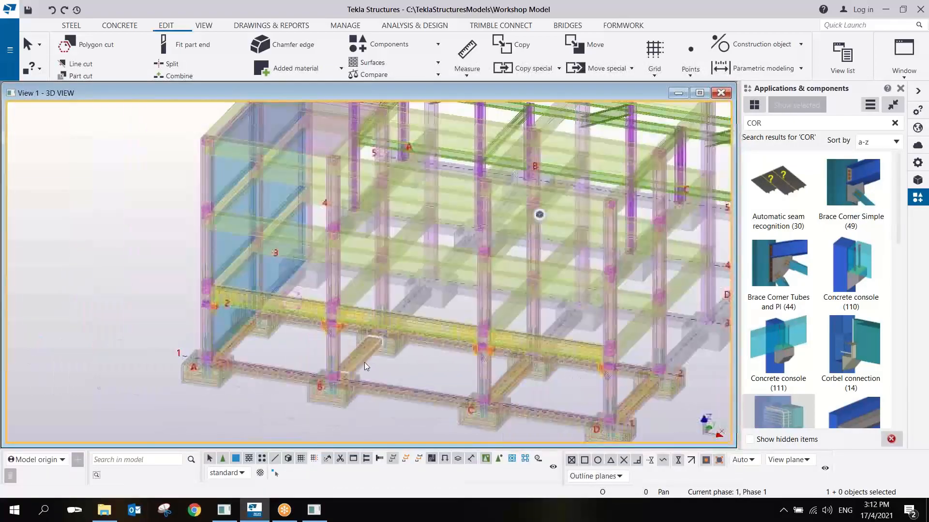
Create a 3D part view of the ground-floor wall between A1 and A2, and render its parts transparent
middle_click_drag(360, 292, 551, 285, "ctrl")
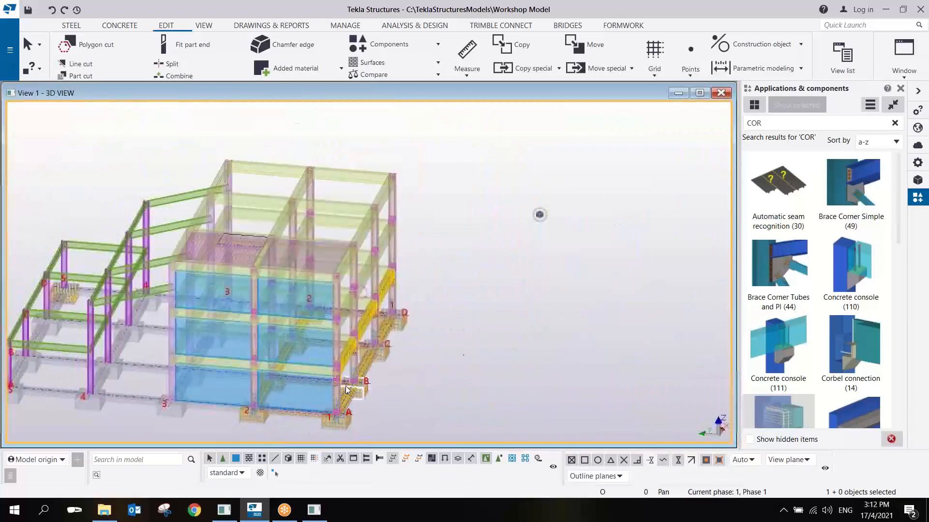
scroll(315, 403, "up", 3)
middle_click_drag(299, 411, 404, 308)
scroll(404, 308, "up", 2)
middle_click_drag(431, 244, 528, 245)
scroll(503, 222, "up", 2)
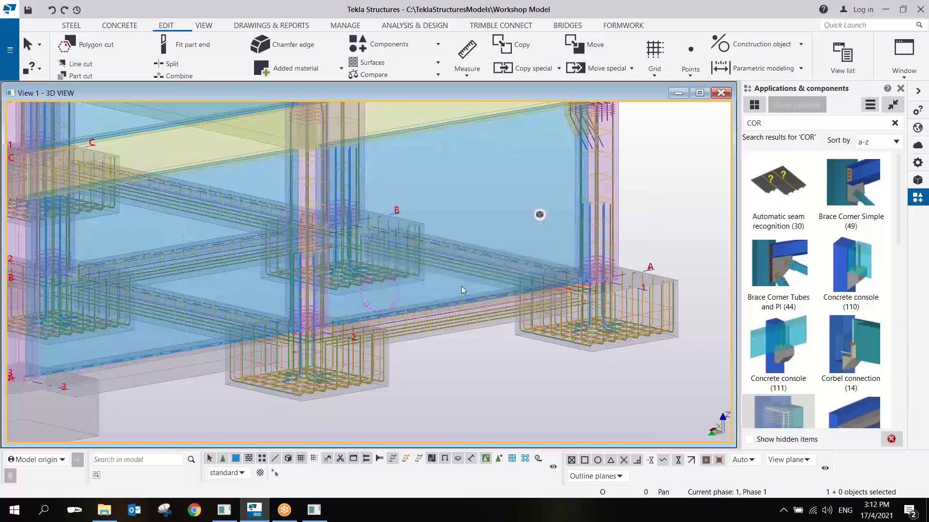
key("ctrl")
key("ctrl+4")
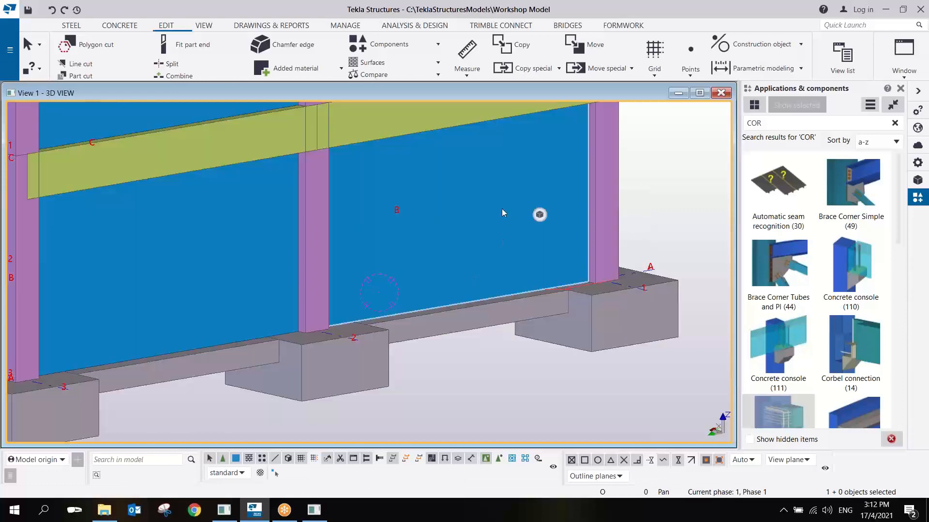
right_click(492, 200)
mouse_move(554, 389)
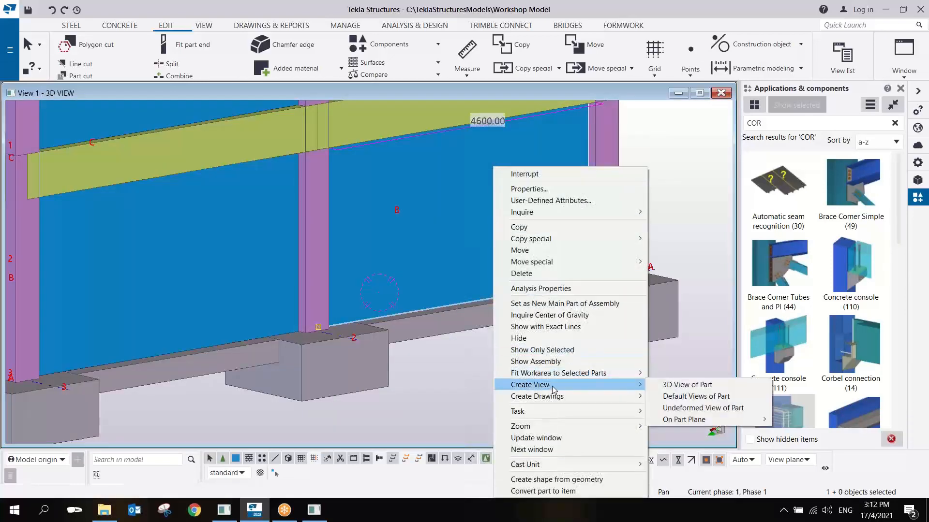
left_click(676, 386)
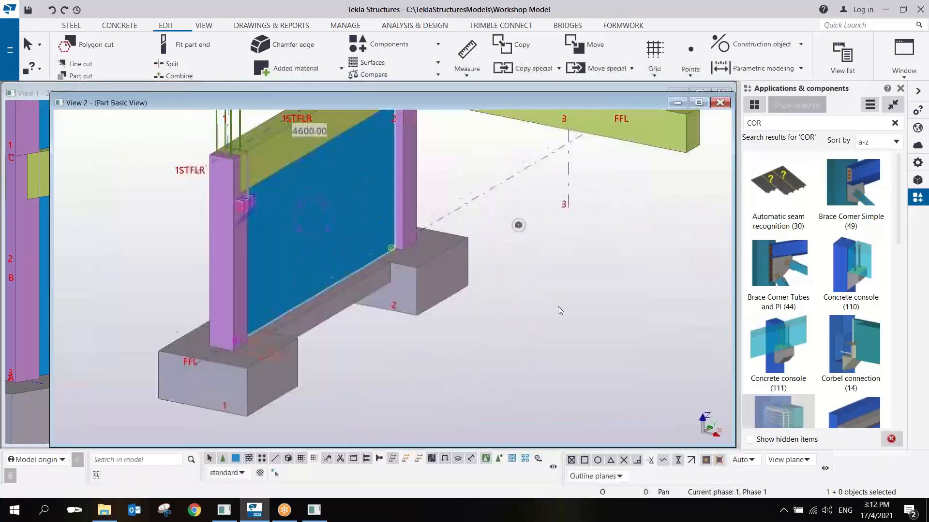
key("ctrl+2")
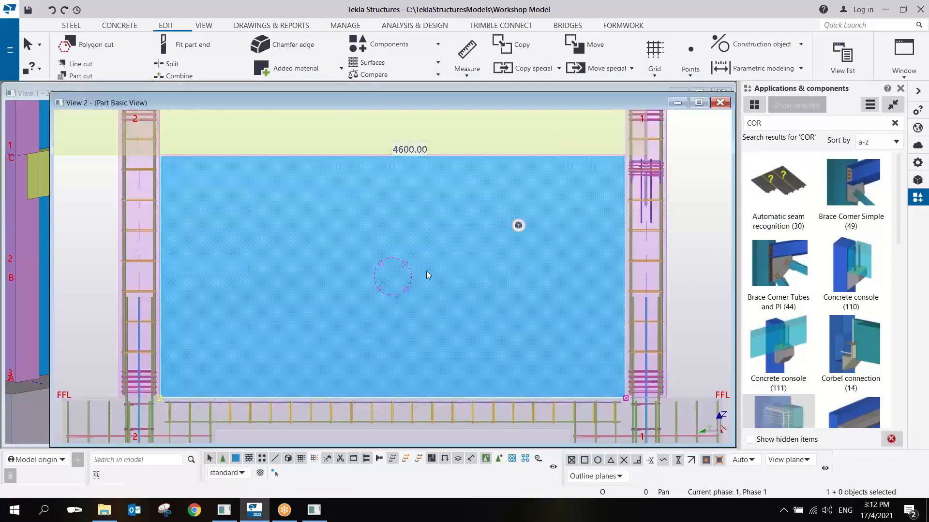
Cut a door opening 900 mm wide and 2000 mm high through the wall at floor level, 800 mm from the column on grid line 2
middle_click_drag(405, 280, 367, 272)
scroll(371, 272, "down", 2)
middle_click_drag(277, 192, 302, 224)
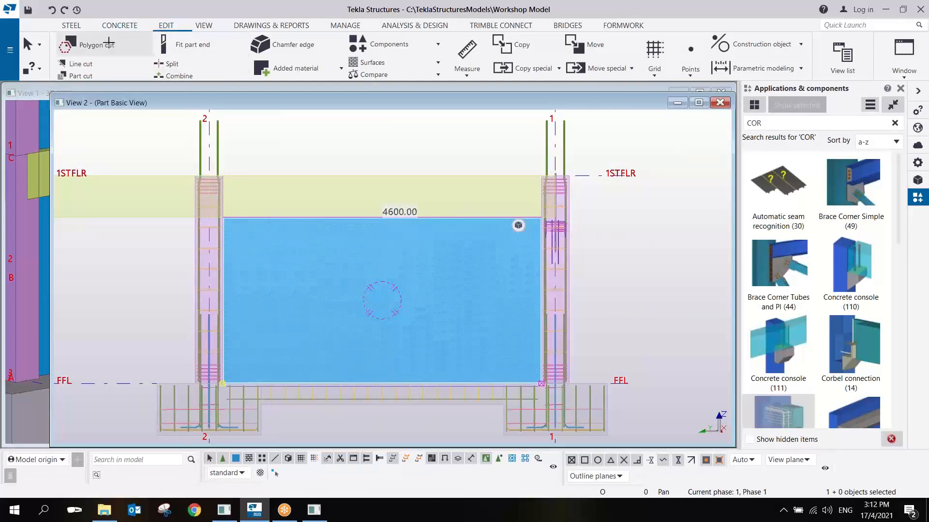
left_click(66, 44)
scroll(279, 274, "down", 2)
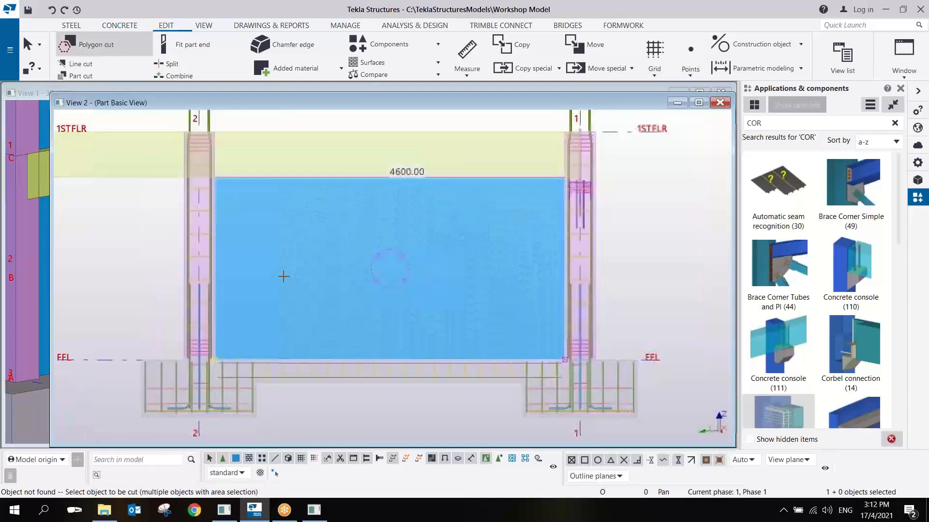
key("ctrl+4")
left_click(308, 261)
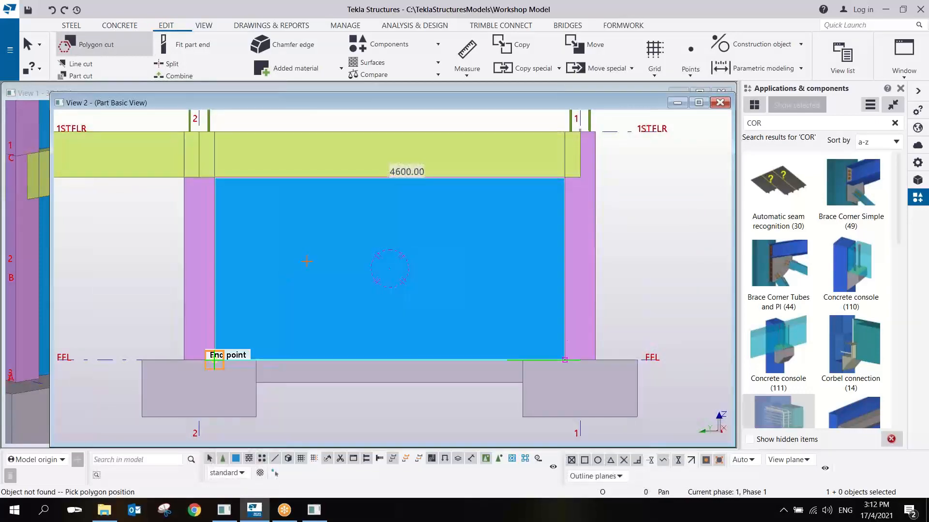
key("ctrl+2")
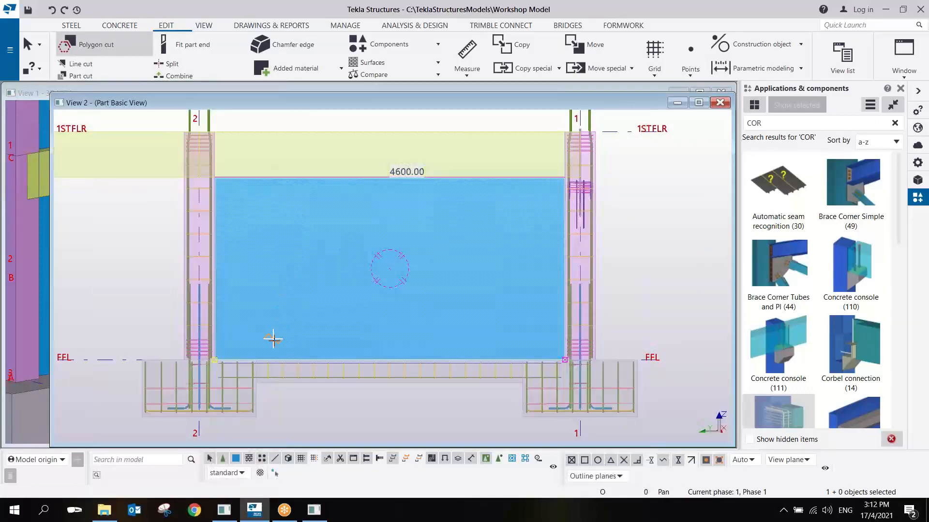
left_click(216, 363)
left_click(275, 360)
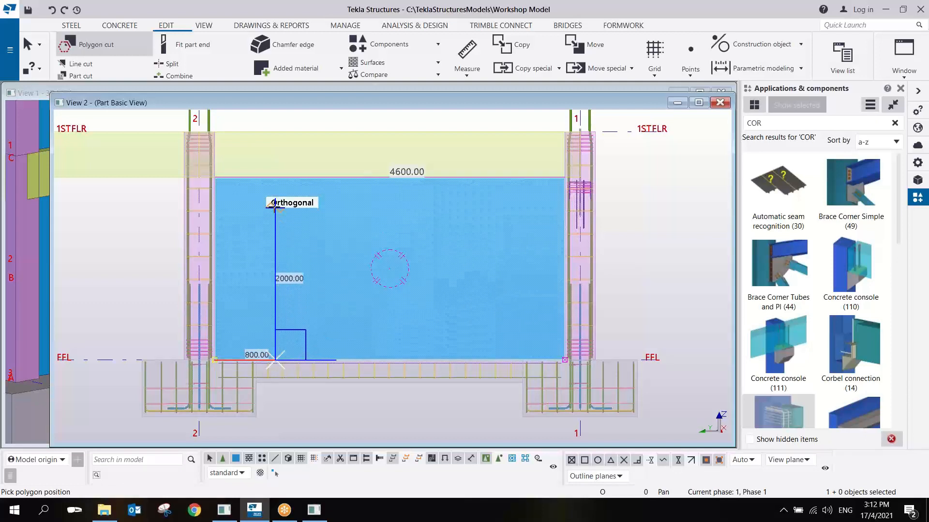
left_click(275, 207)
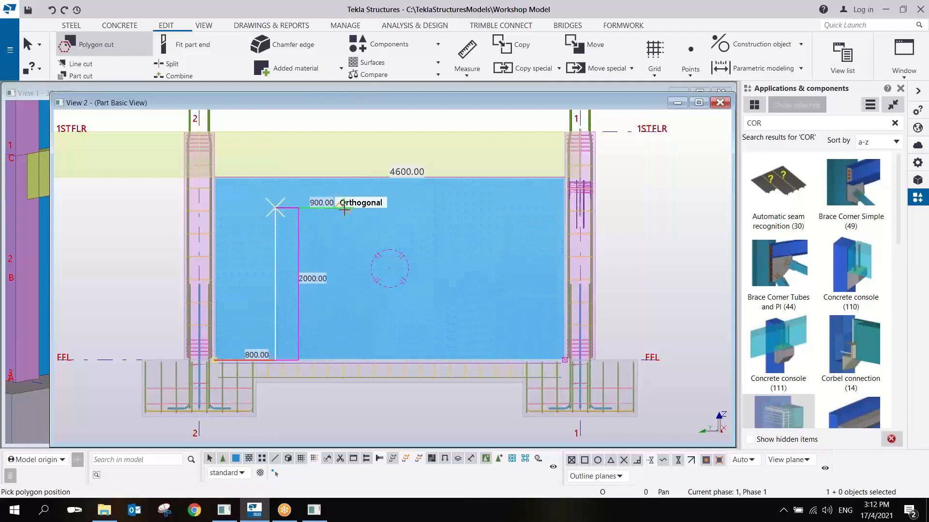
left_click(344, 208)
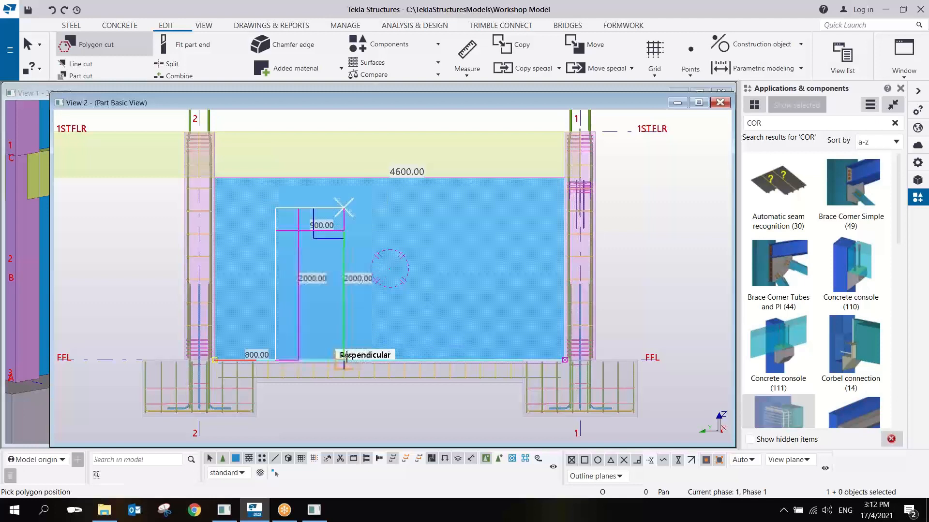
left_click(344, 360)
middle_click(326, 329)
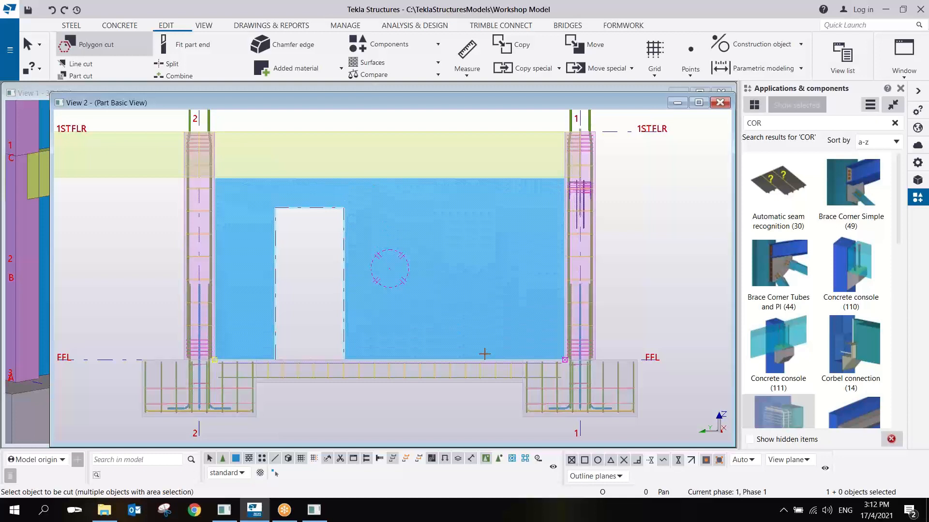
Cut a window opening 1800 mm wide and 1200 mm high, 600 mm from the door opening and level with its top edge
left_click(469, 328)
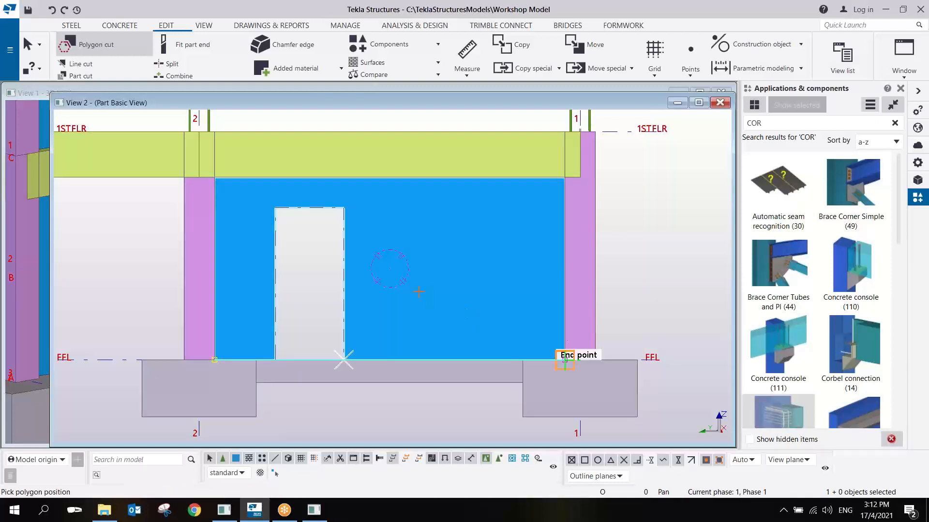
key("Escape")
left_click(344, 208)
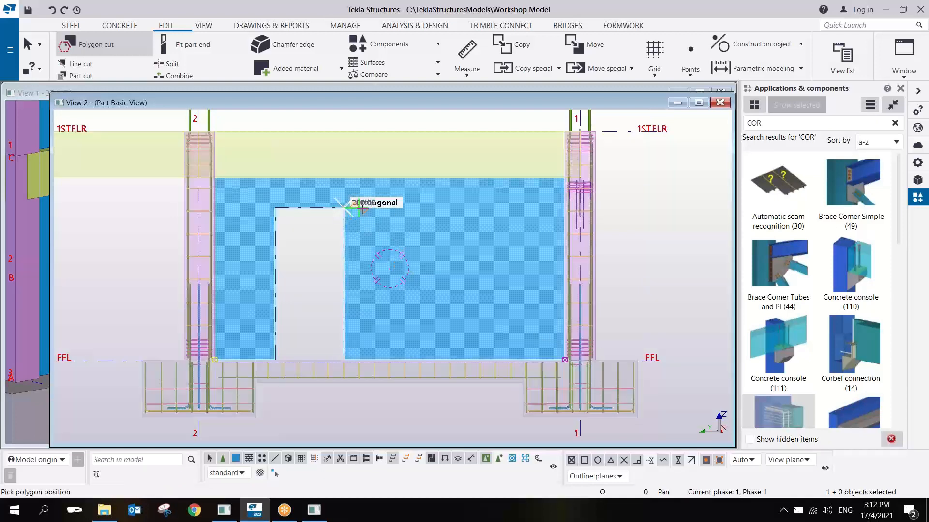
left_click(386, 209)
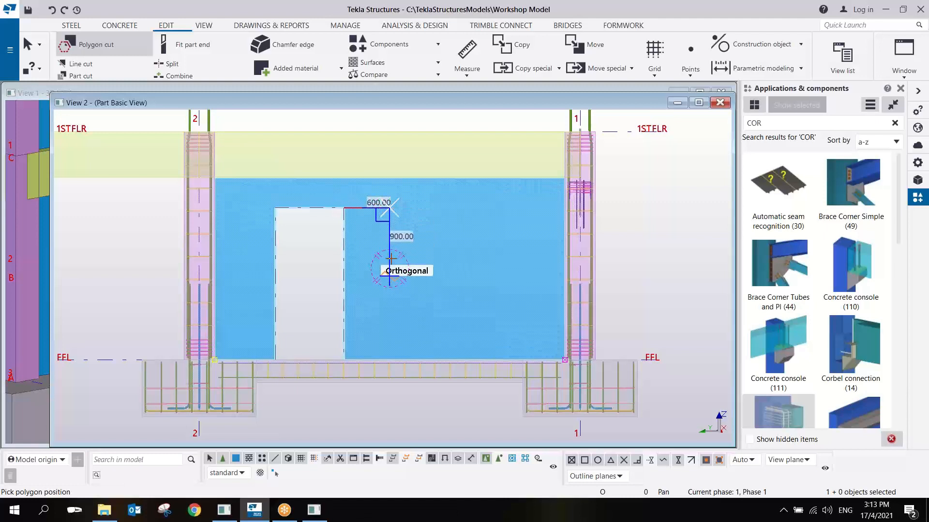
left_click(389, 299)
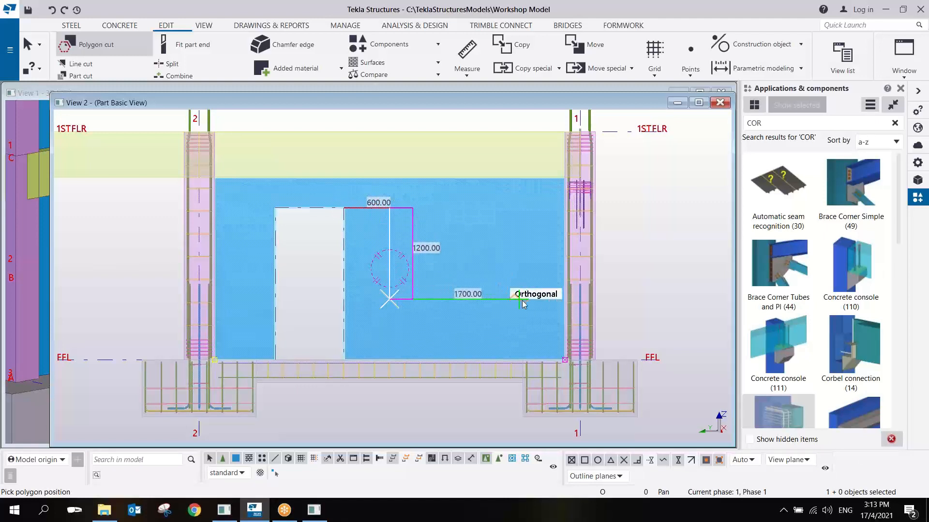
left_click(526, 299)
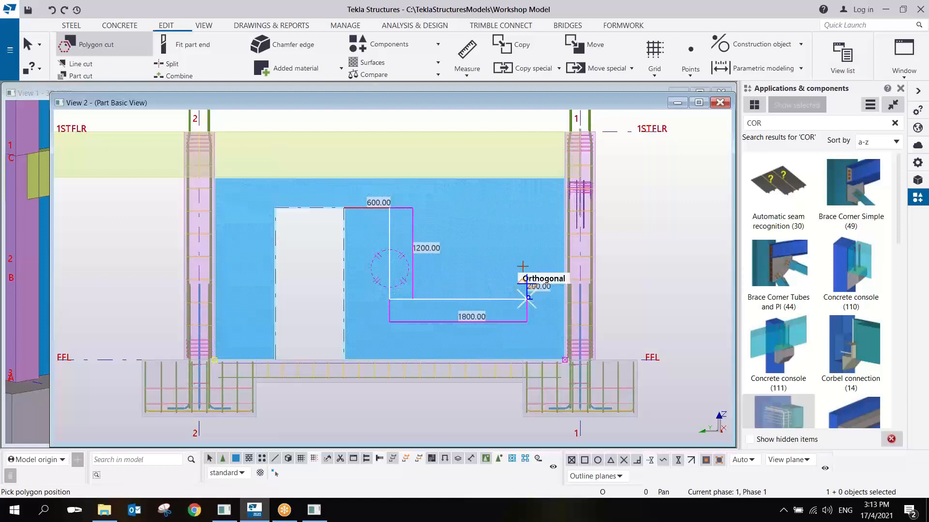
left_click(526, 208)
middle_click(507, 208)
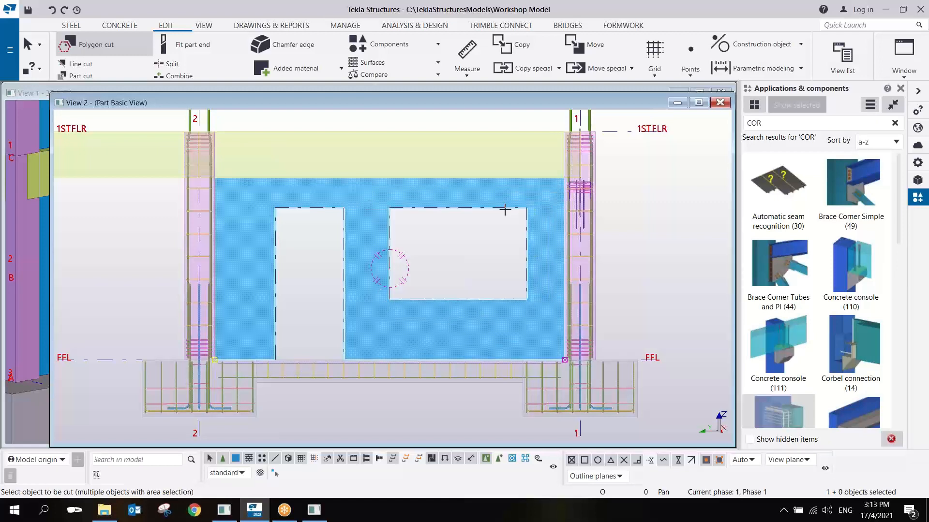
right_click(440, 230)
key("Escape")
Search the components for MESH and apply Mesh Bars to the wall with the door and window openings
scroll(433, 318, "up", 5)
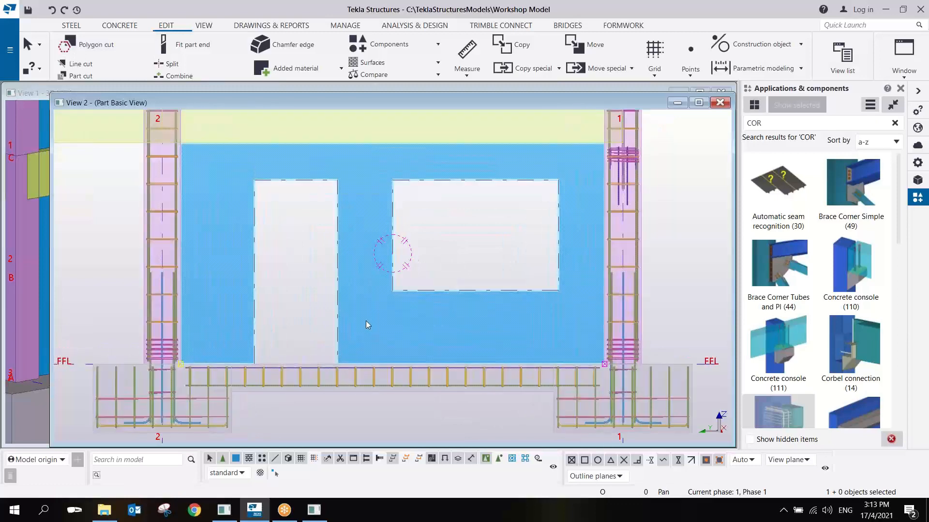
scroll(428, 359, "down", 5)
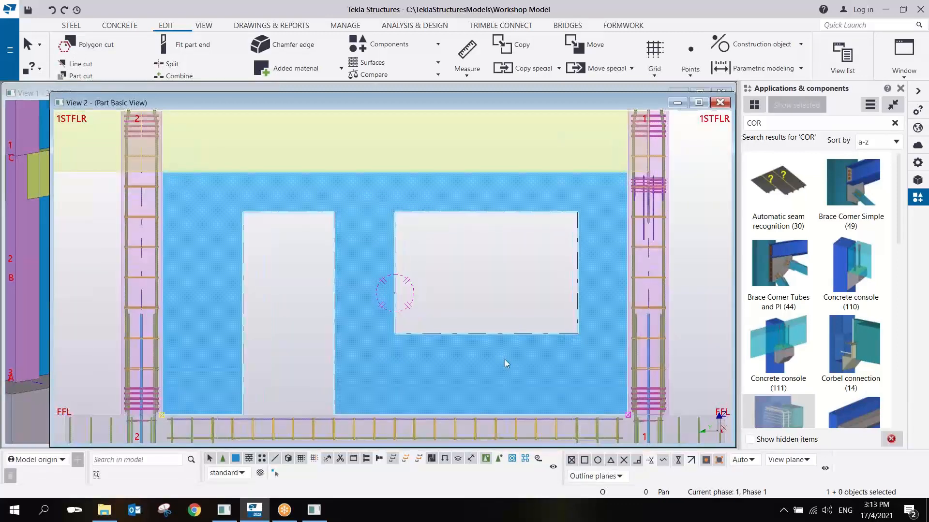
scroll(477, 364, "down", 1)
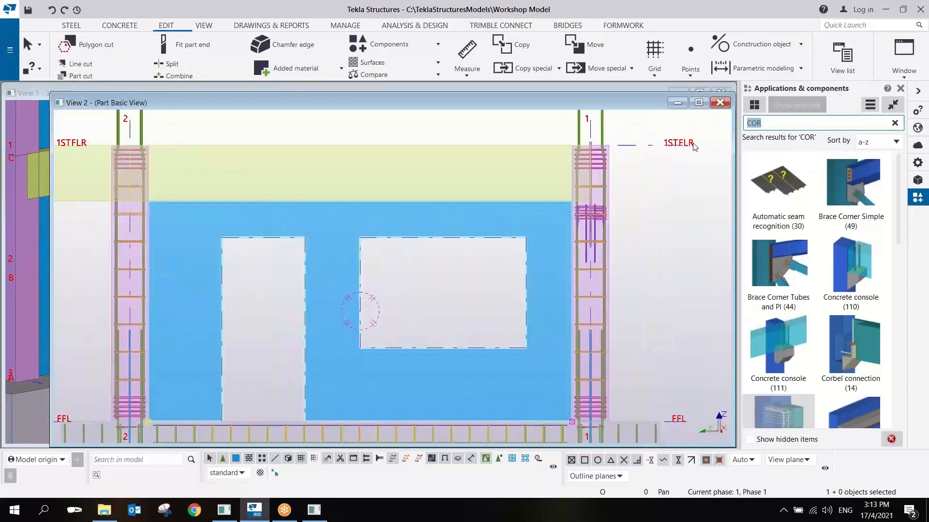
type("MESH")
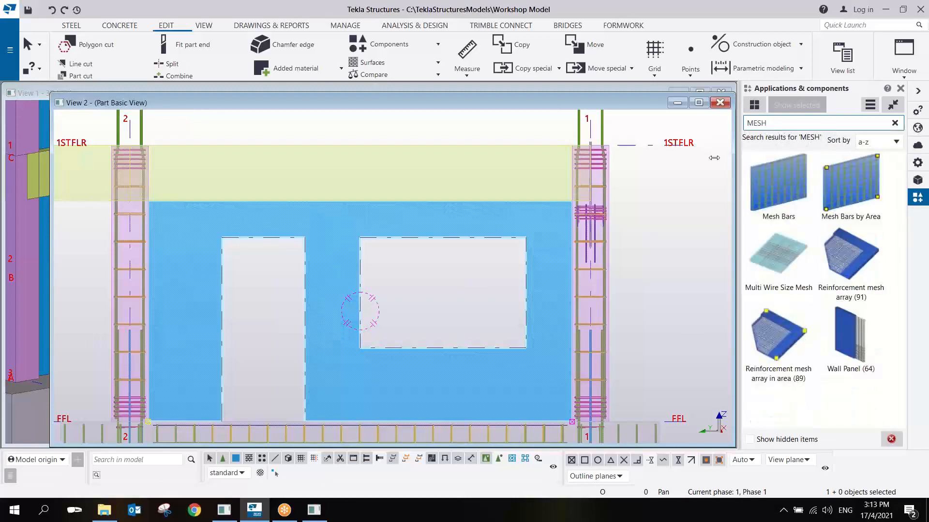
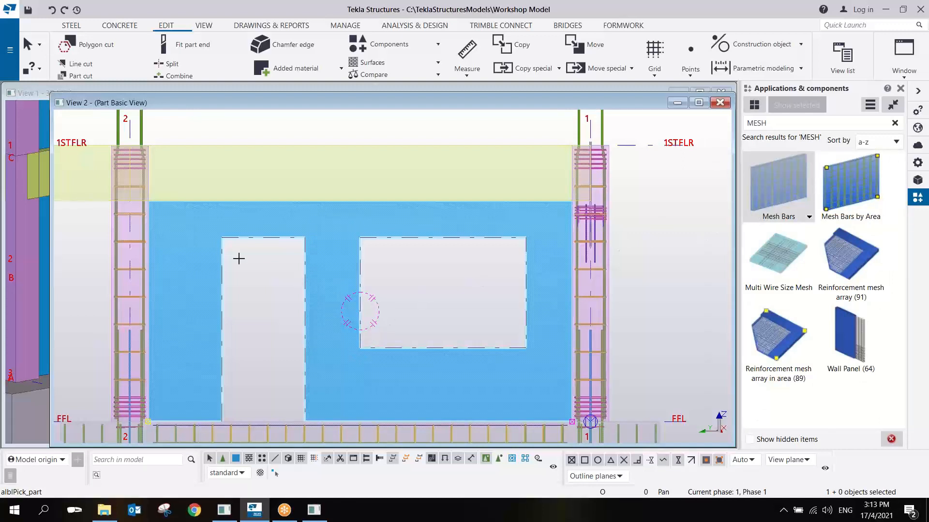
middle_click_drag(334, 279, 321, 319)
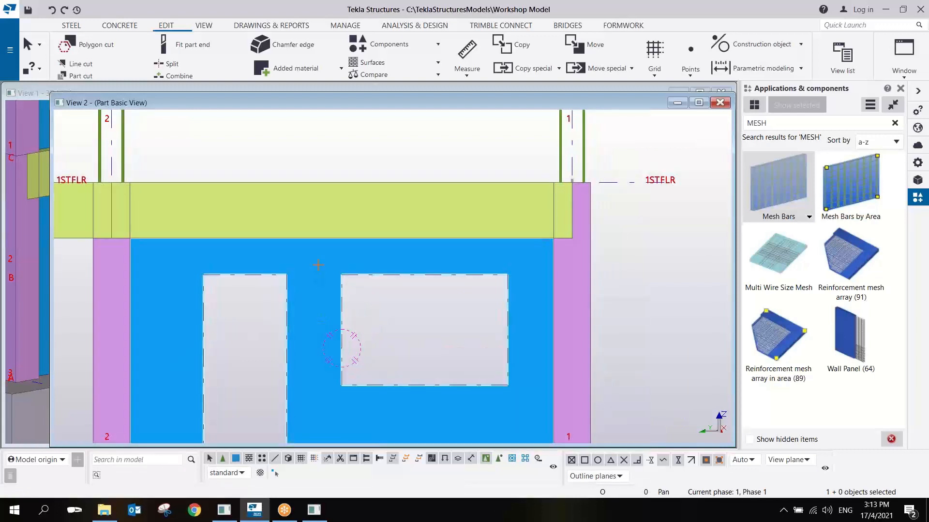
right_click(379, 252)
left_click(391, 260)
middle_click_drag(296, 271, 359, 235)
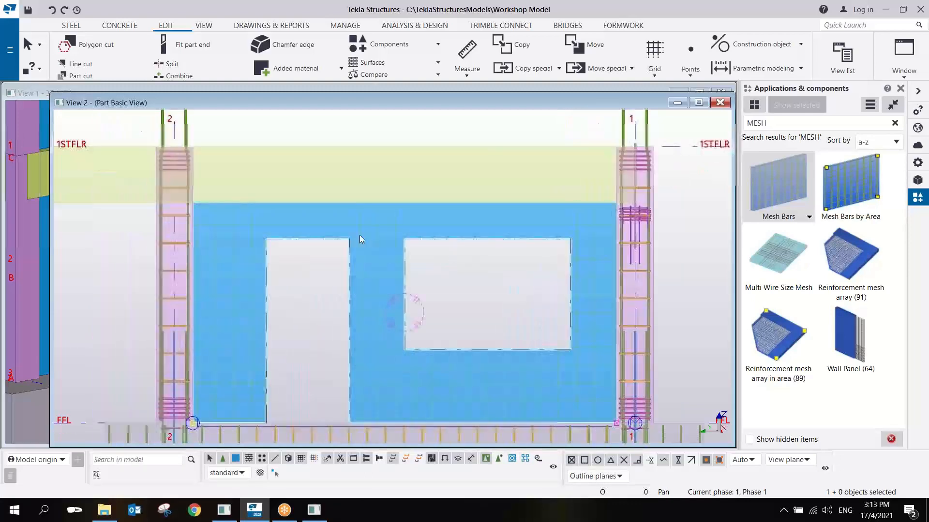
scroll(357, 237, "up", 3)
middle_click_drag(455, 257, 413, 237)
scroll(414, 238, "down", 3)
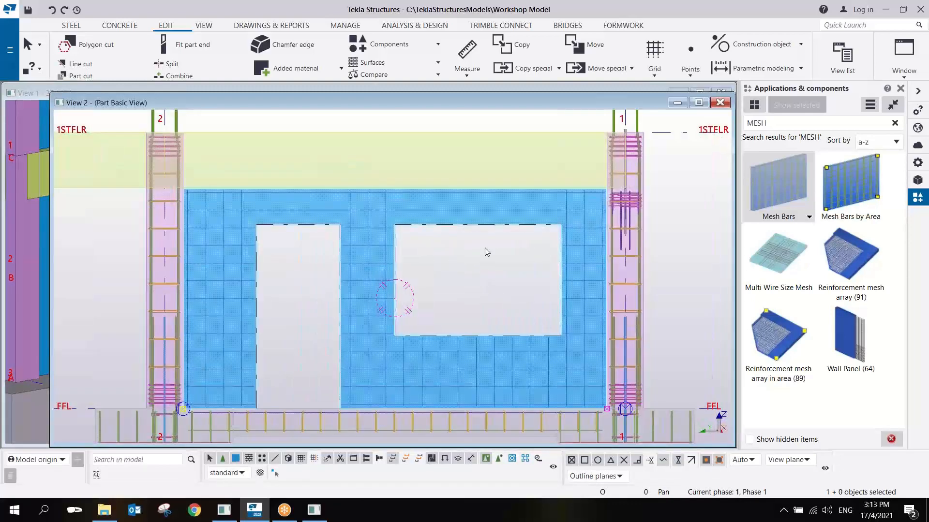
Set the bottom primary bar spacing of the wall's mesh bars to 150 mm and modify the component
scroll(423, 241, "up", 2)
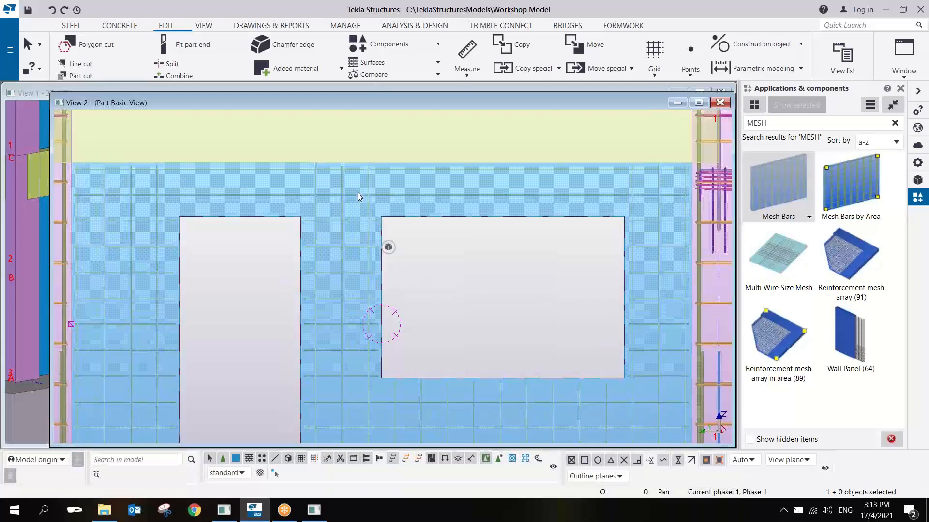
double_click(170, 199)
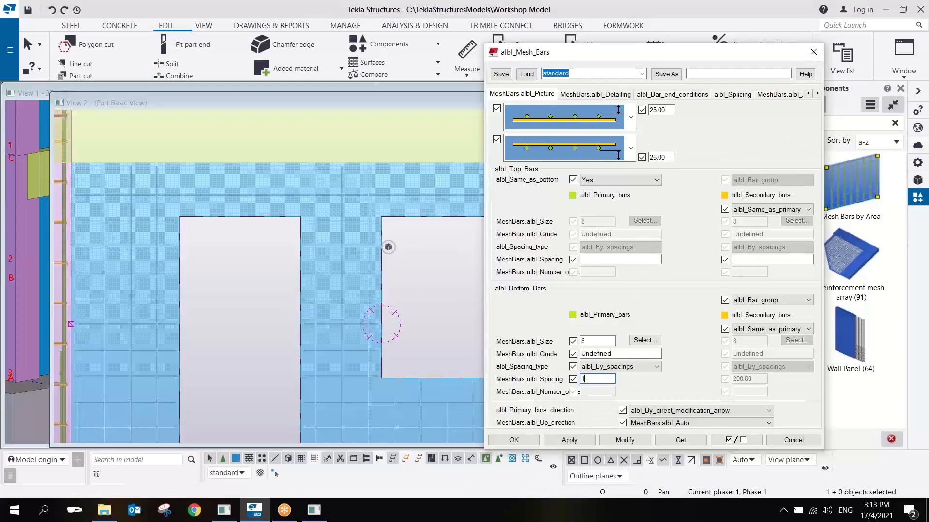
left_click(618, 441)
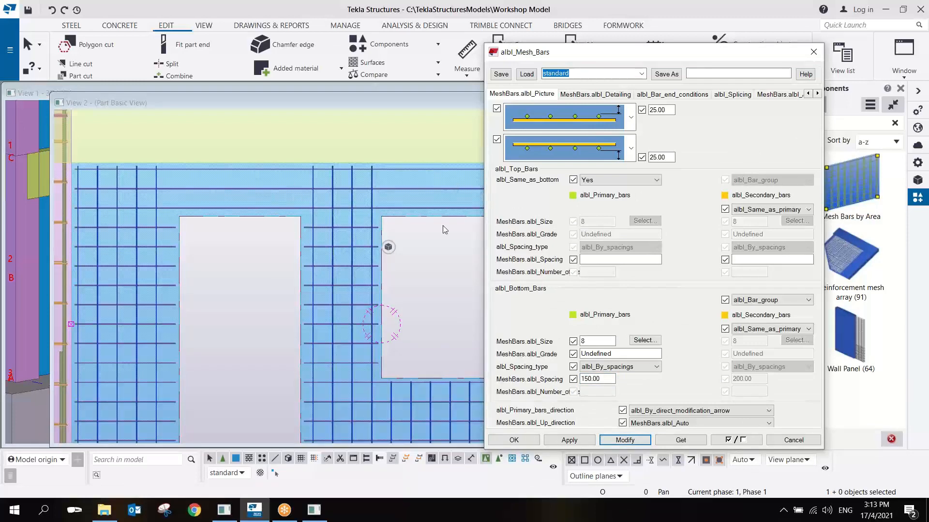
left_click(811, 54)
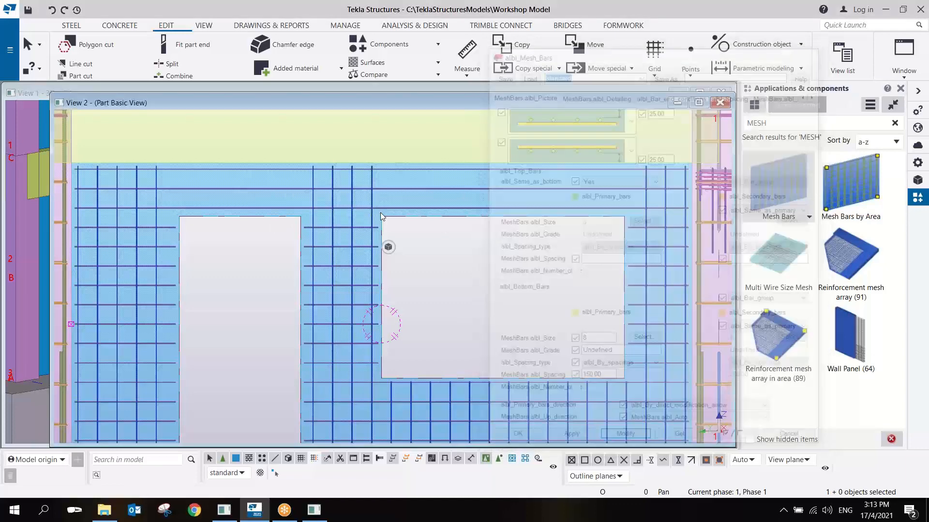
Move the upper corner points of the door and window cuts down together to lower both openings' top edges
left_click(437, 217, "shift")
left_click_drag(157, 182, 584, 264)
right_click(526, 220)
left_click(559, 265)
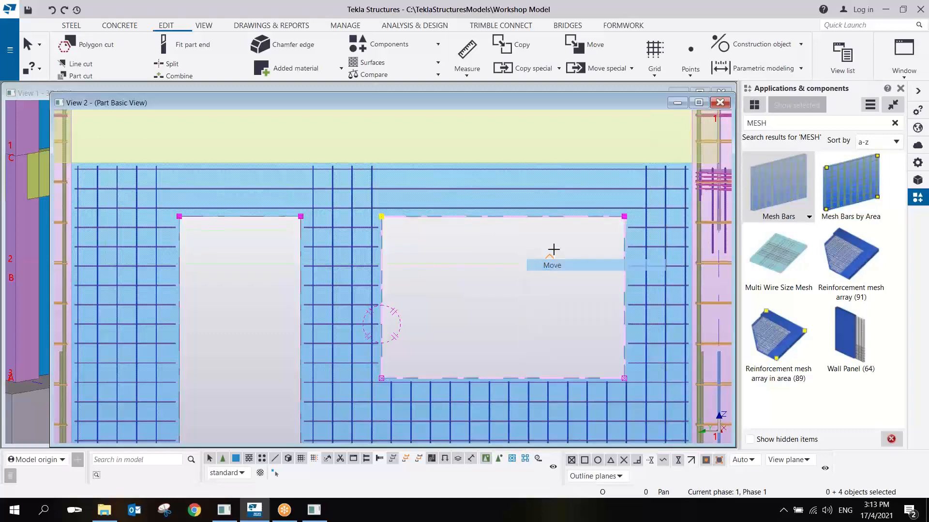
left_click(560, 217)
left_click(560, 250)
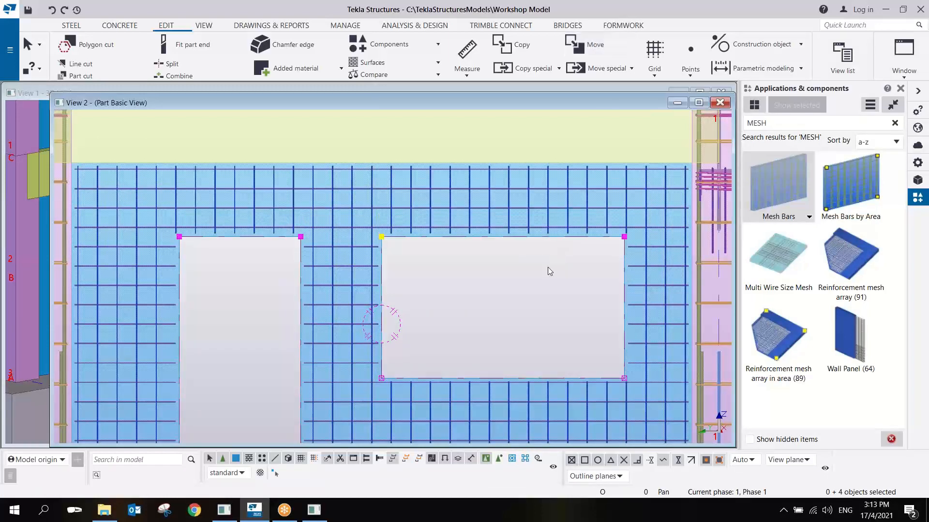
scroll(420, 278, "down", 2)
left_click(468, 316)
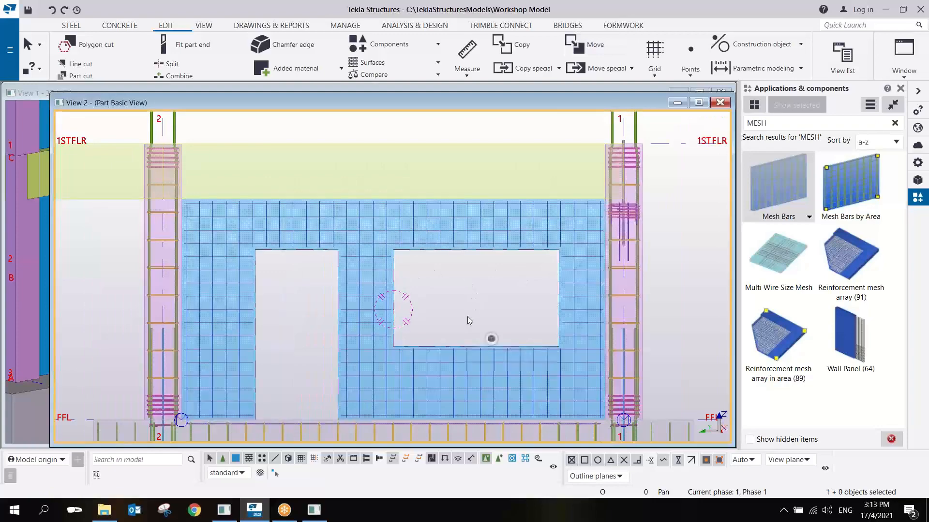
Examine how the mesh bars stop around the edges and corners of the door and window openings
middle_click_drag(468, 315, 477, 304)
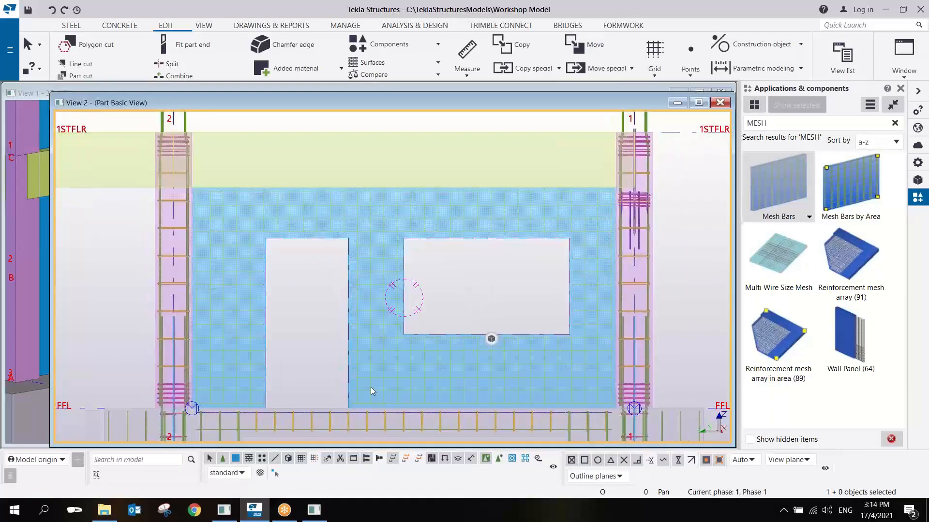
scroll(371, 387, "up", 4)
scroll(339, 167, "up", 6)
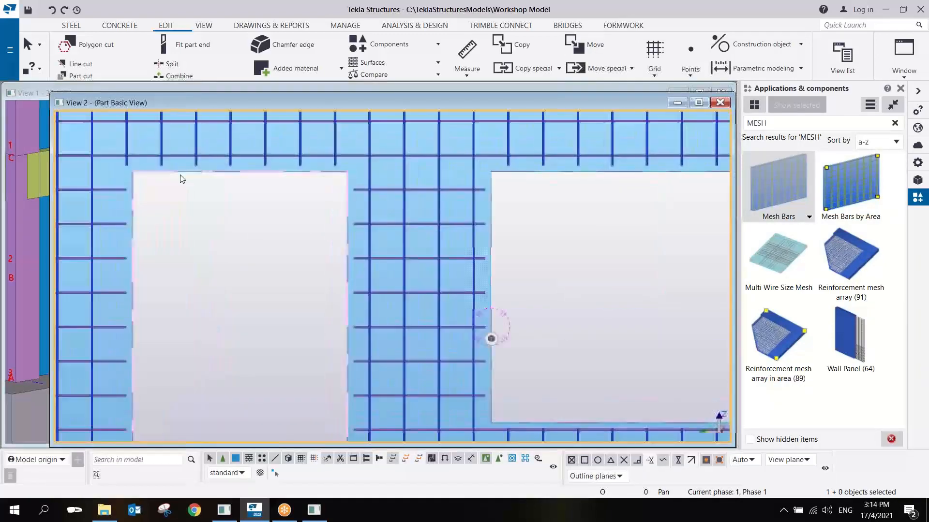
middle_click_drag(180, 178, 279, 195)
scroll(276, 183, "up", 10)
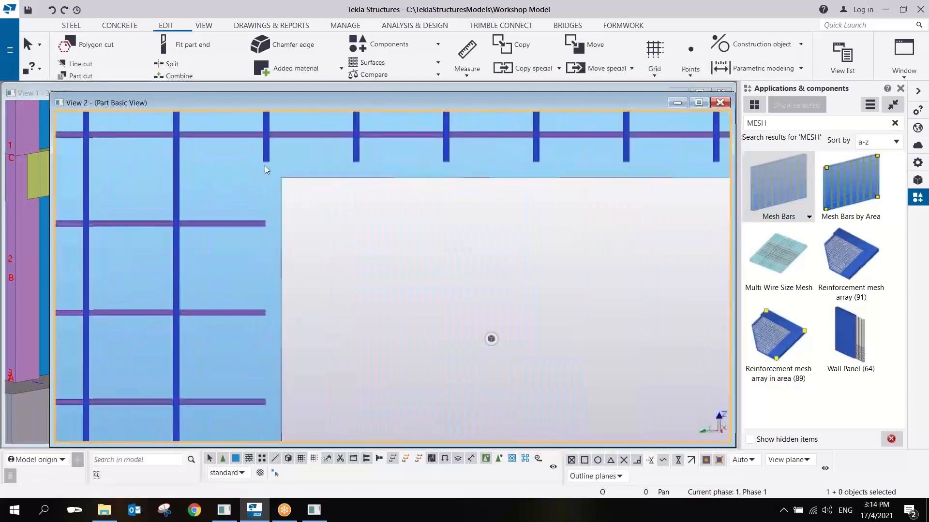
scroll(396, 262, "down", 8)
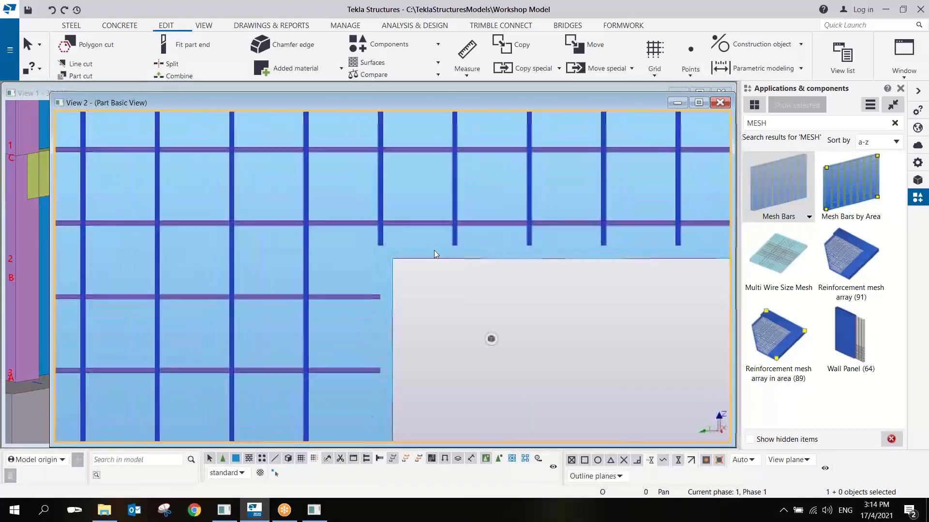
scroll(477, 255, "down", 3)
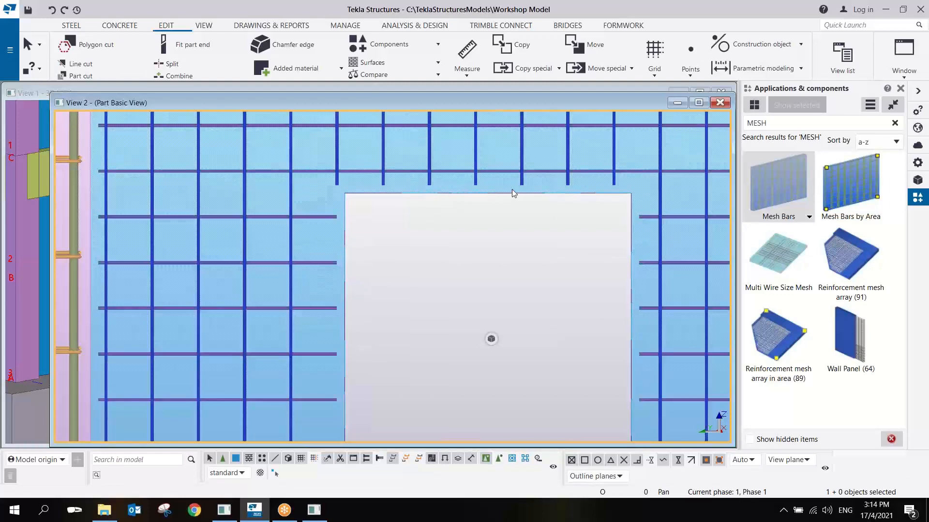
scroll(513, 193, "down", 4)
scroll(396, 254, "down", 2)
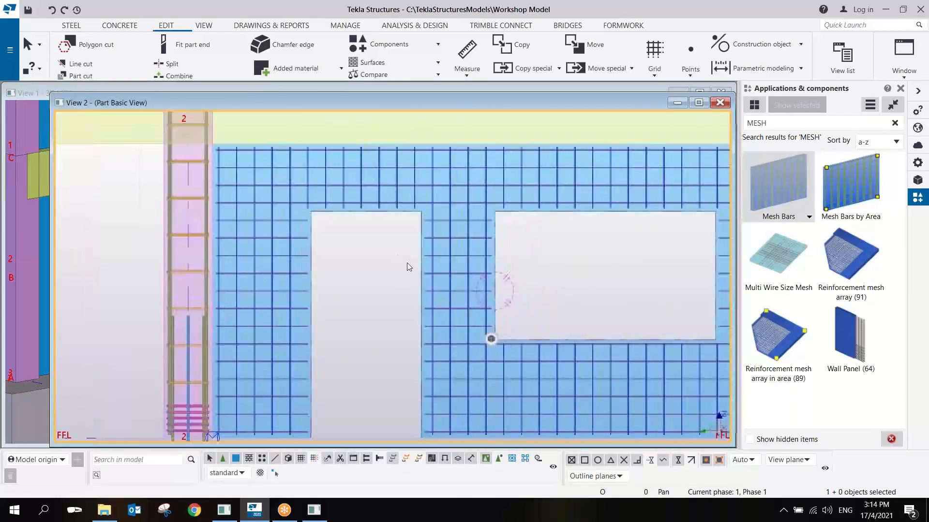
Search the components for EDGE, open Edge and Corner Reinforcement (62) and choose the opening-corner option with an added diagonal bar
scroll(407, 266, "up", 10)
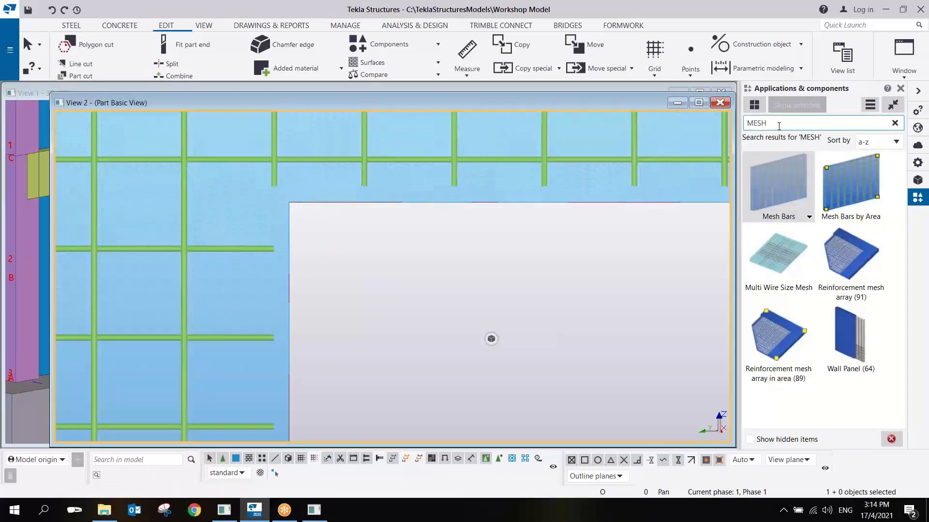
left_click_drag(777, 125, 685, 141)
type("EDGE")
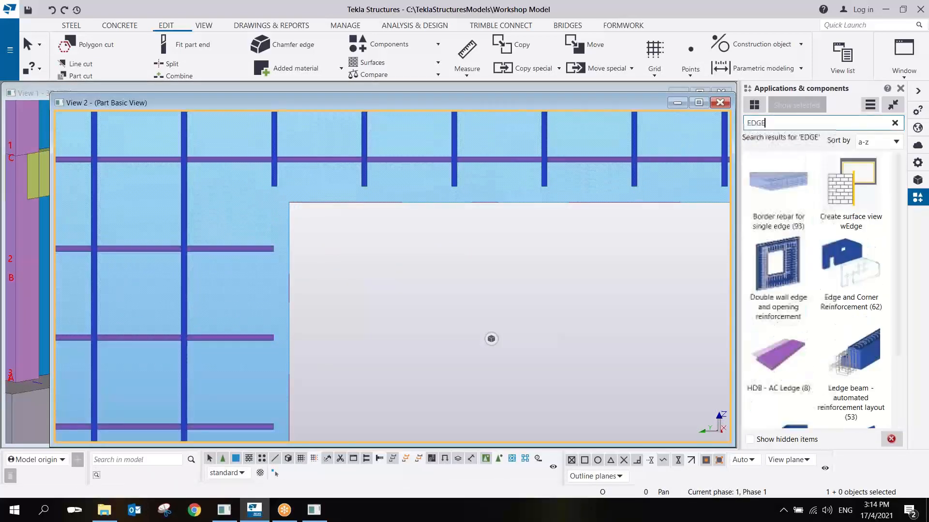
double_click(845, 262)
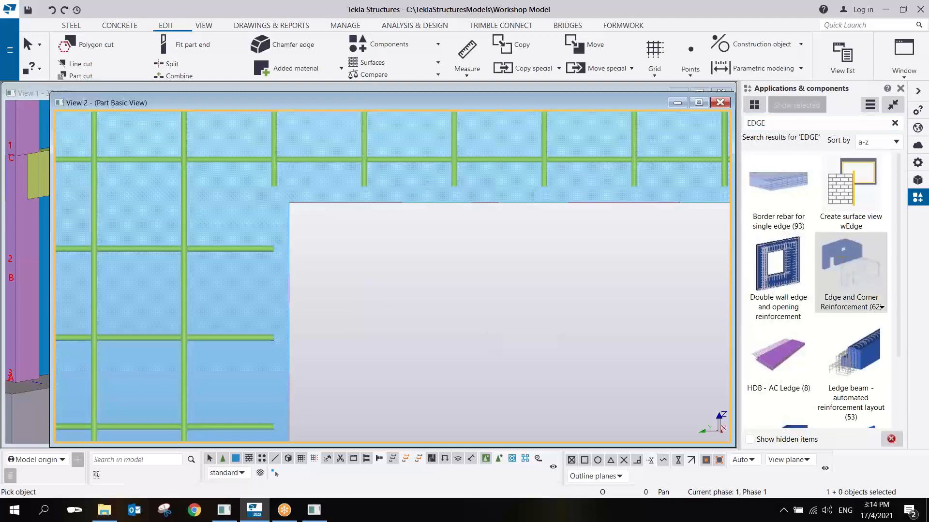
left_click(705, 276)
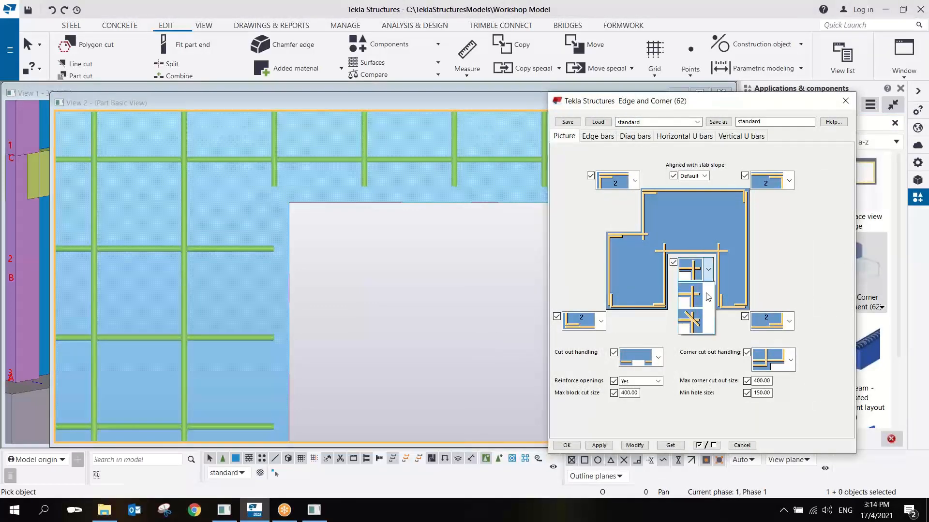
left_click(692, 319)
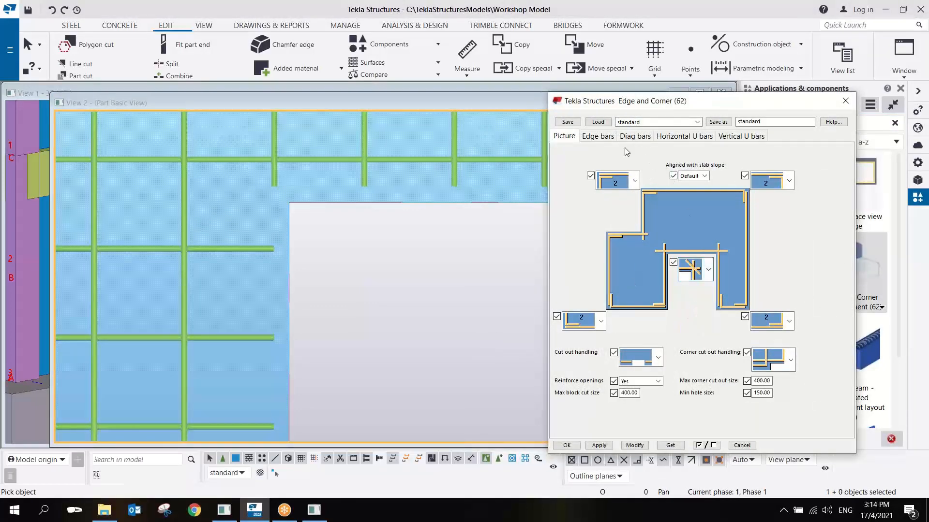
Check the edge and diagonal bar settings, apply them, and add the edge and corner reinforcement to the wall with the door and window openings
left_click(603, 139)
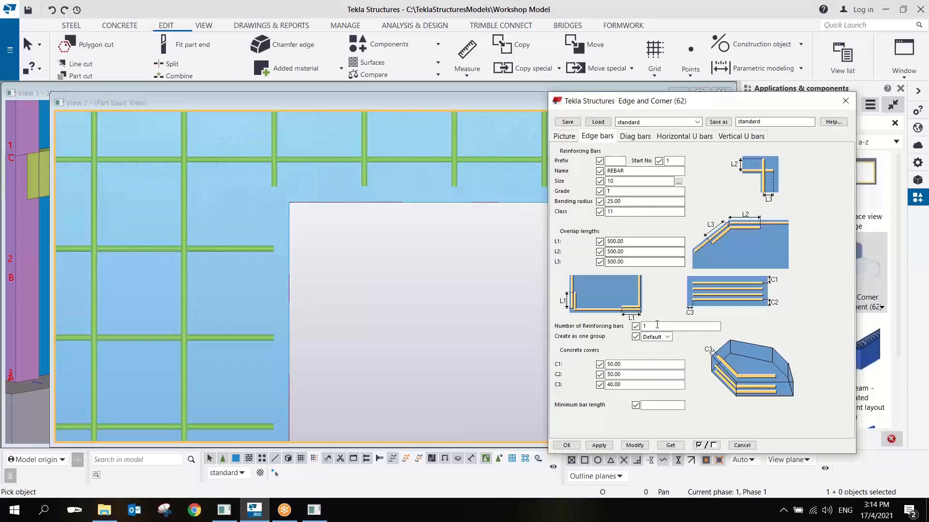
left_click(635, 136)
left_click(656, 262)
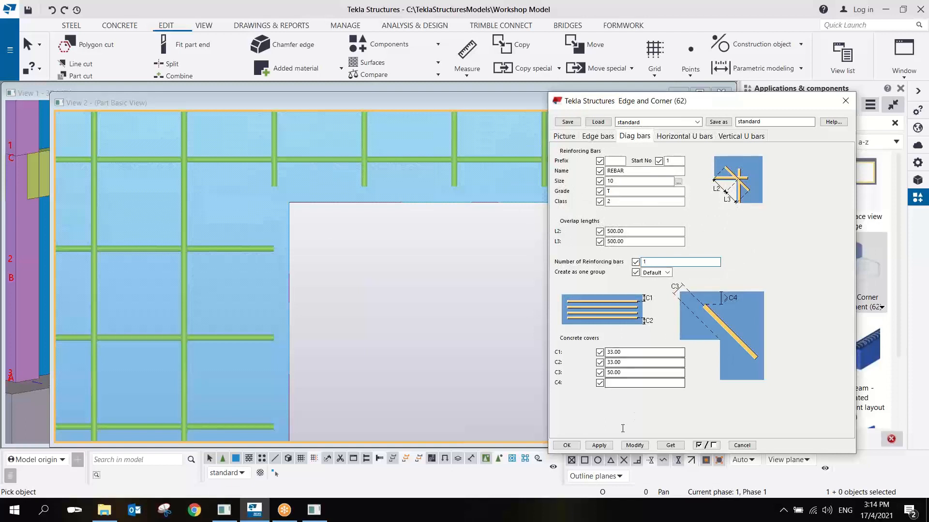
left_click(598, 444)
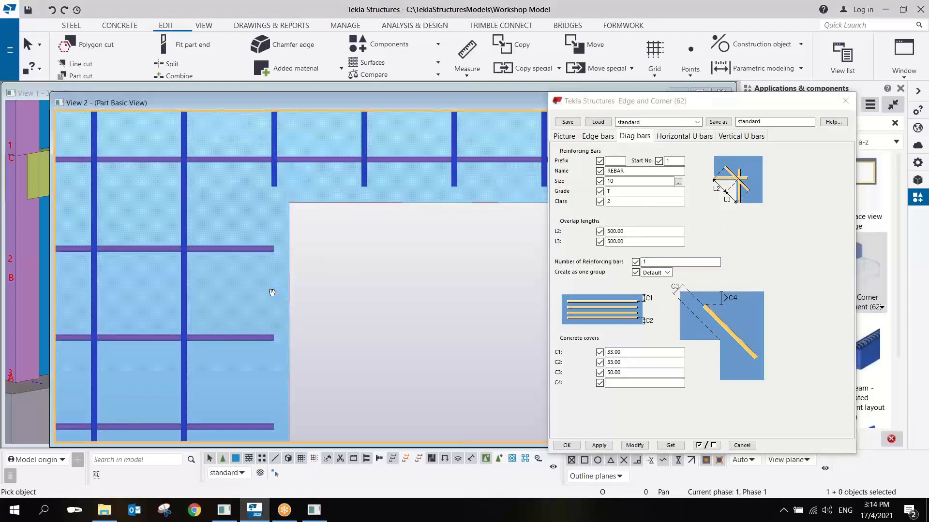
middle_click_drag(272, 292, 292, 300)
left_click(284, 293)
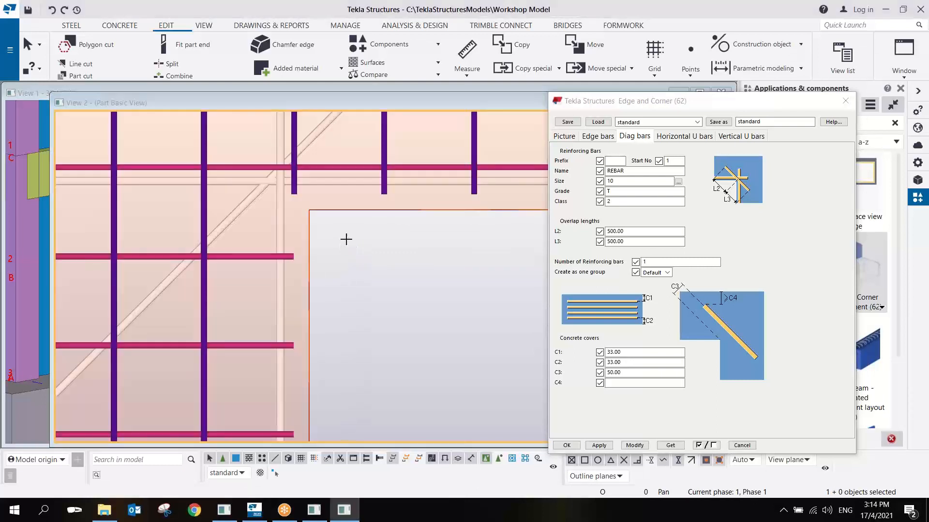
right_click(346, 242)
left_click(364, 245)
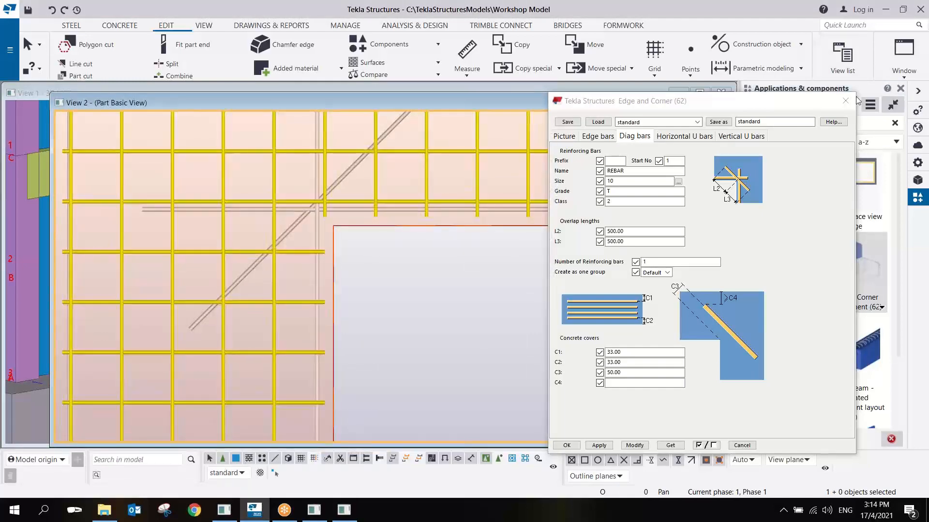
left_click(845, 100)
Examine the edge bars and diagonal corner bars around the door and window openings, both in elevation and in 3D
scroll(486, 304, "down", 2)
scroll(486, 303, "down", 2)
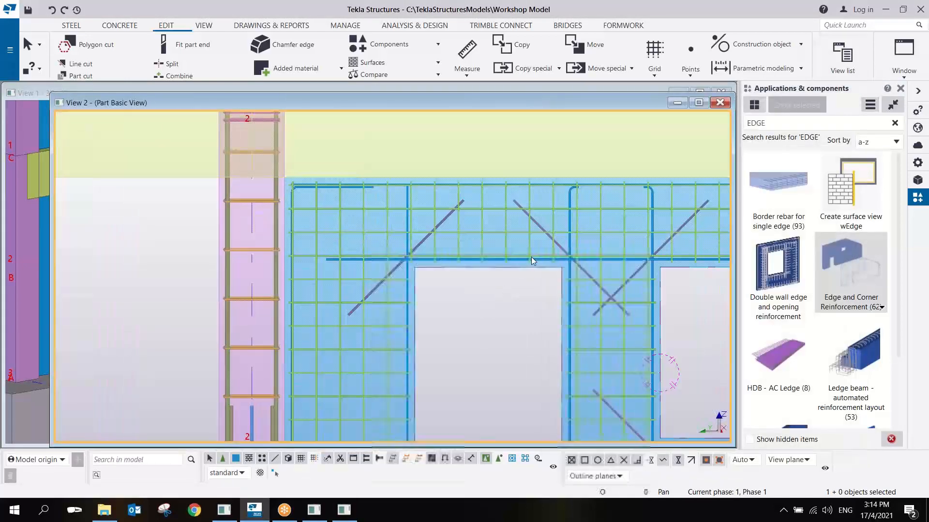
scroll(531, 257, "up", 2)
middle_click_drag(638, 284, 419, 198)
scroll(421, 208, "down", 2)
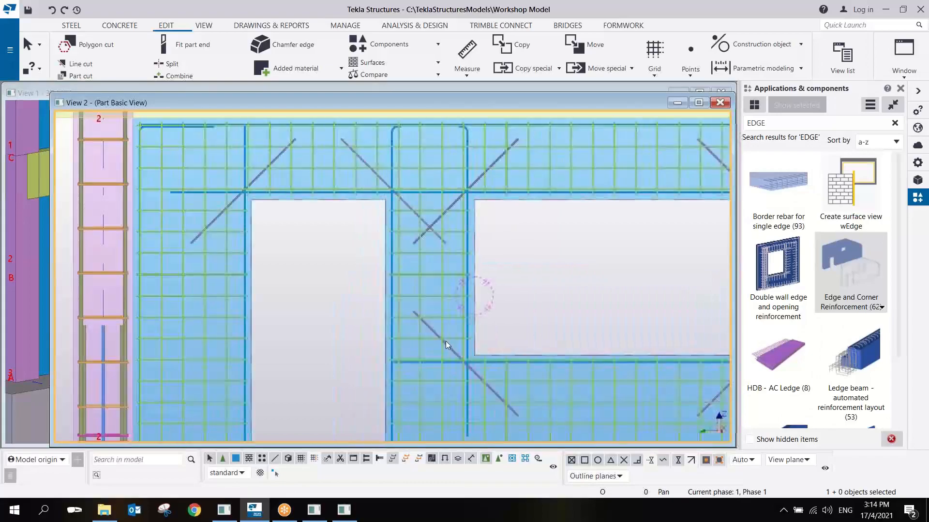
middle_click_drag(446, 341, 458, 192)
scroll(408, 336, "up", 3)
scroll(469, 312, "down", 1)
middle_click_drag(502, 297, 362, 367)
scroll(362, 368, "down", 1)
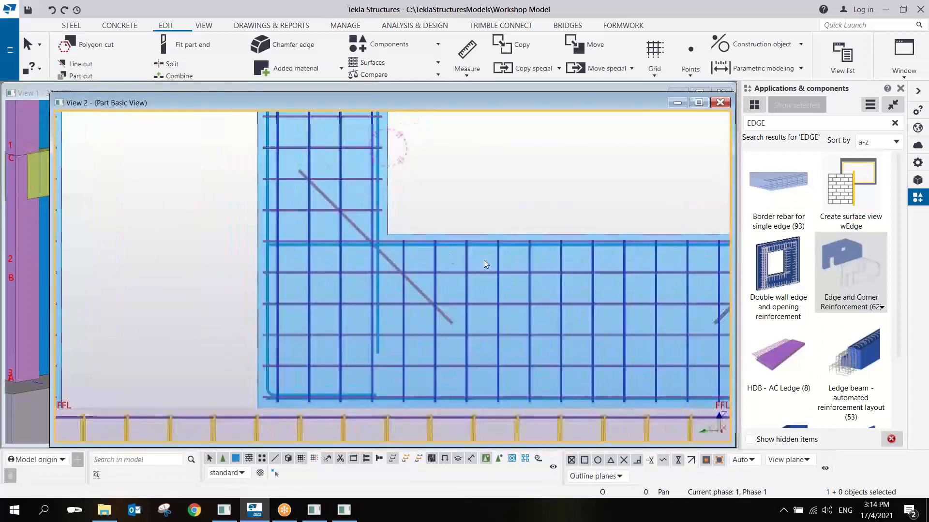
scroll(390, 292, "down", 4)
middle_click_drag(547, 267, 479, 310)
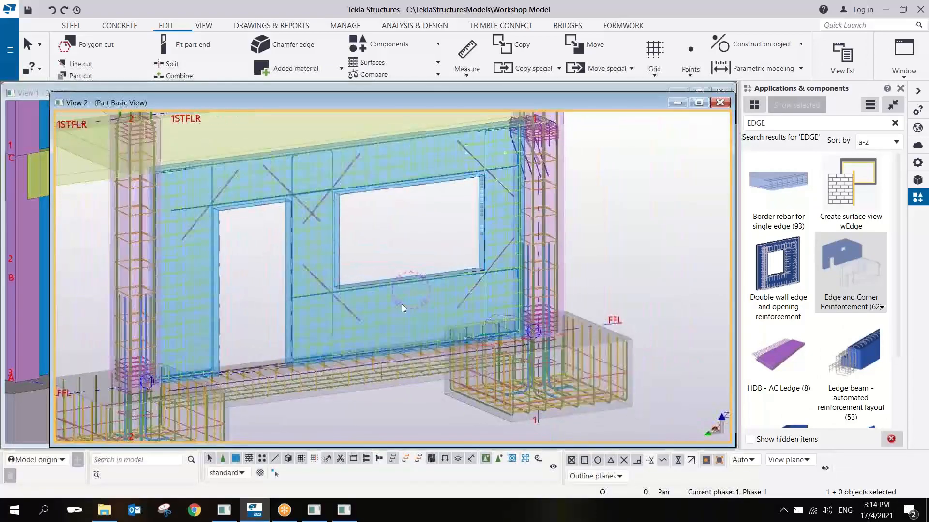
scroll(218, 259, "up", 3)
scroll(218, 256, "down", 1)
middle_click_drag(205, 232, 320, 255)
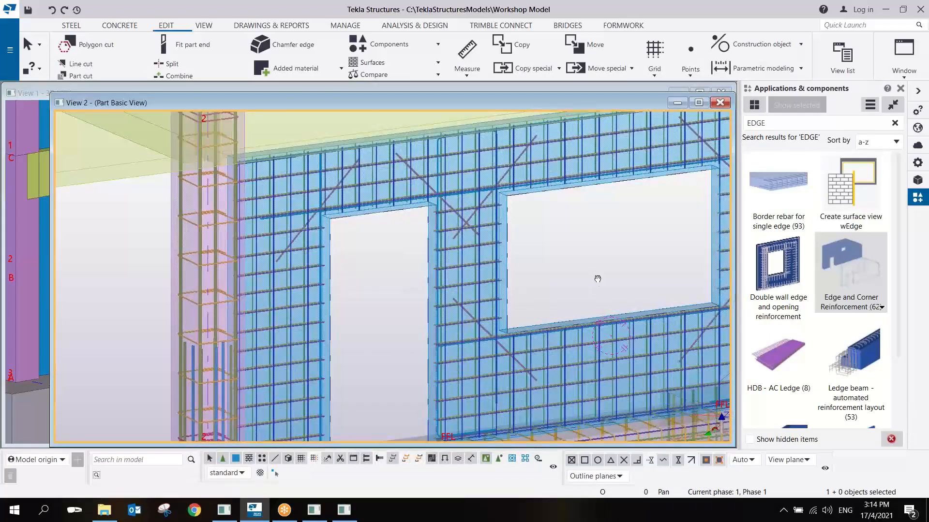
middle_click_drag(597, 278, 286, 295)
scroll(442, 267, "up", 4)
scroll(442, 268, "down", 2)
scroll(443, 269, "down", 7)
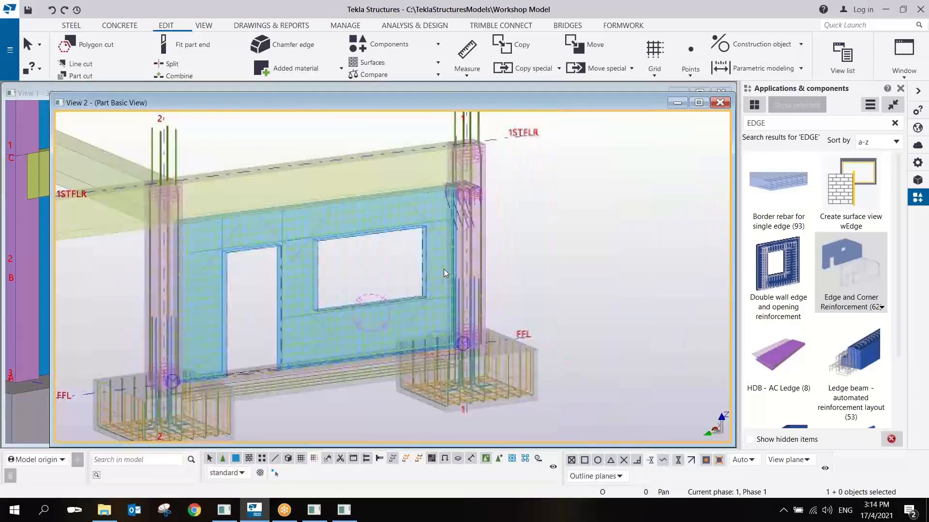
middle_click_drag(377, 260, 393, 245, "ctrl")
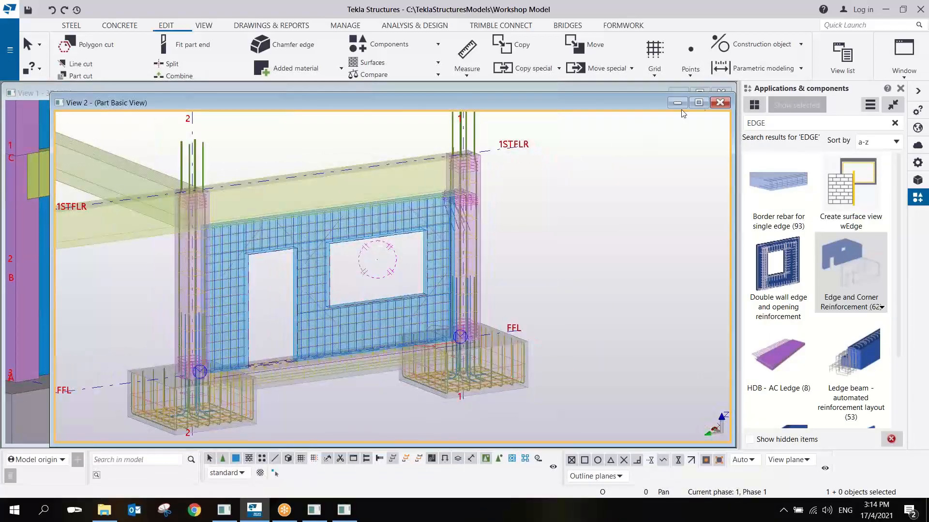
middle_click_drag(625, 192, 599, 195)
key("ctrl+p")
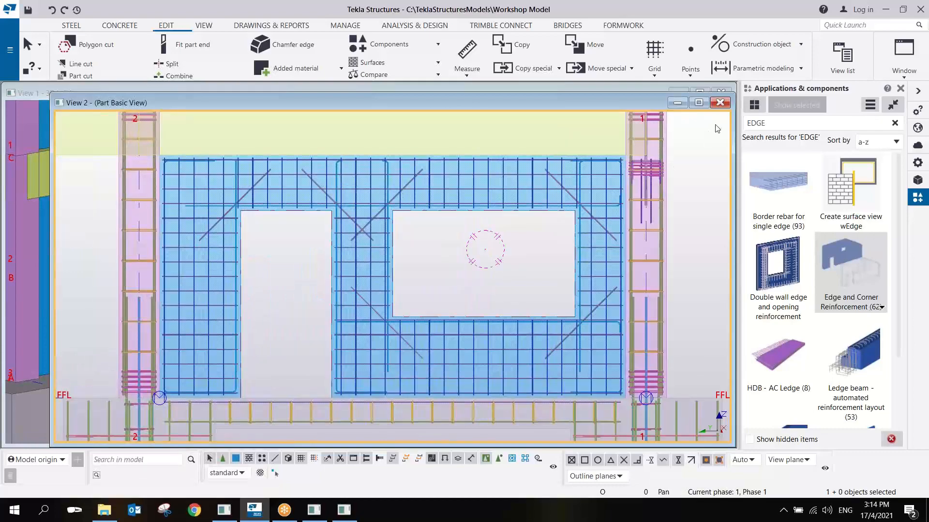
Close the wall's part view and return to the ground-floor walls in the 3D view of the whole building
left_click(721, 104)
scroll(492, 288, "down", 2)
middle_click_drag(450, 241, 530, 314)
scroll(505, 270, "down", 1)
middle_click_drag(505, 271, 525, 306)
scroll(525, 307, "down", 3)
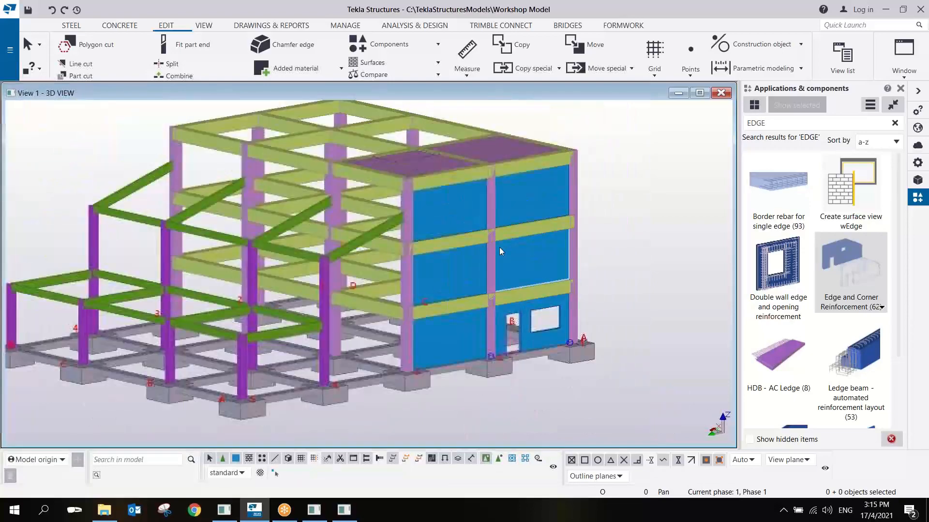
scroll(499, 248, "up", 3)
scroll(498, 289, "up", 1)
middle_click_drag(568, 359, 546, 251)
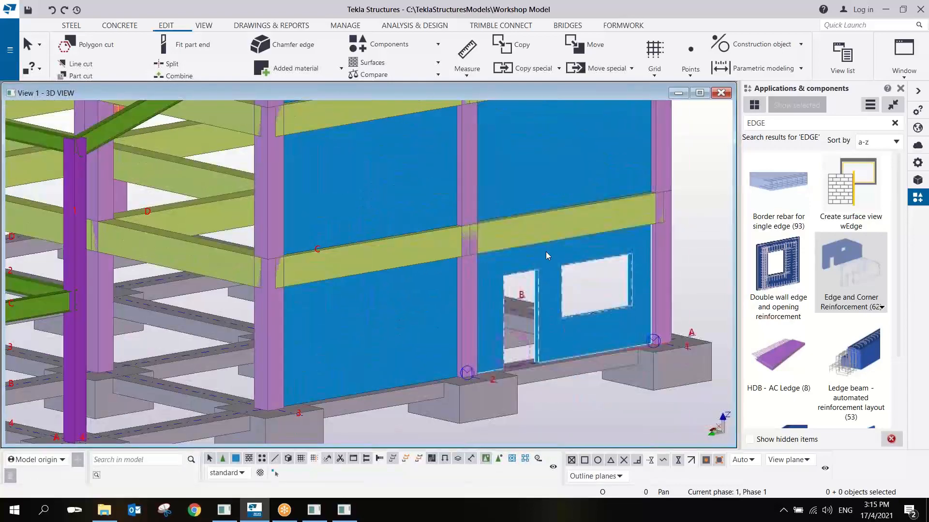
right_click(547, 254)
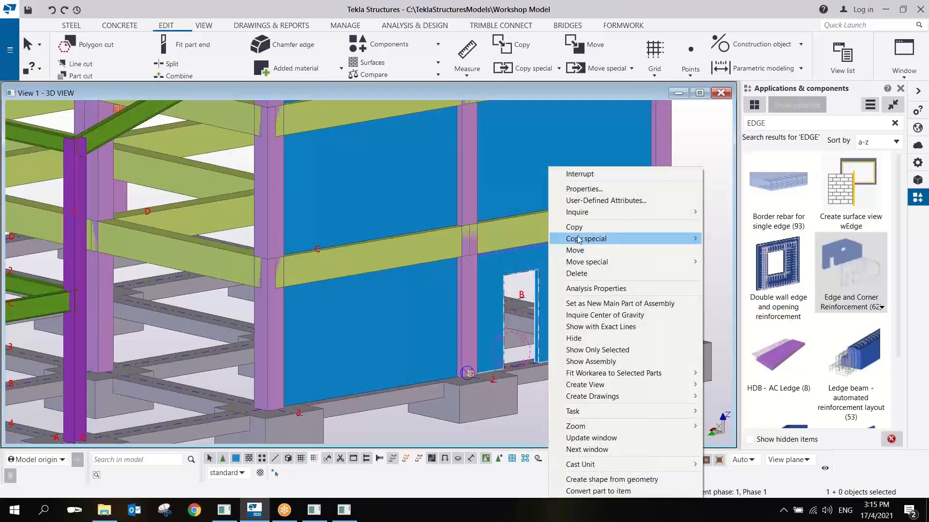
mouse_move(580, 242)
left_click(489, 471)
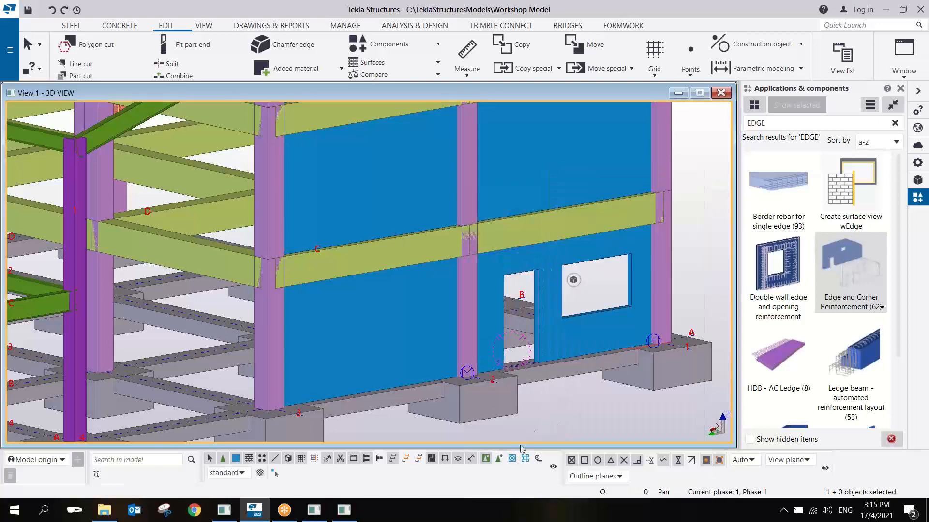
Switch to assembly selection and copy all content of the wall with openings to the neighbouring ground-floor wall between grids 2 and 3
left_click(513, 460)
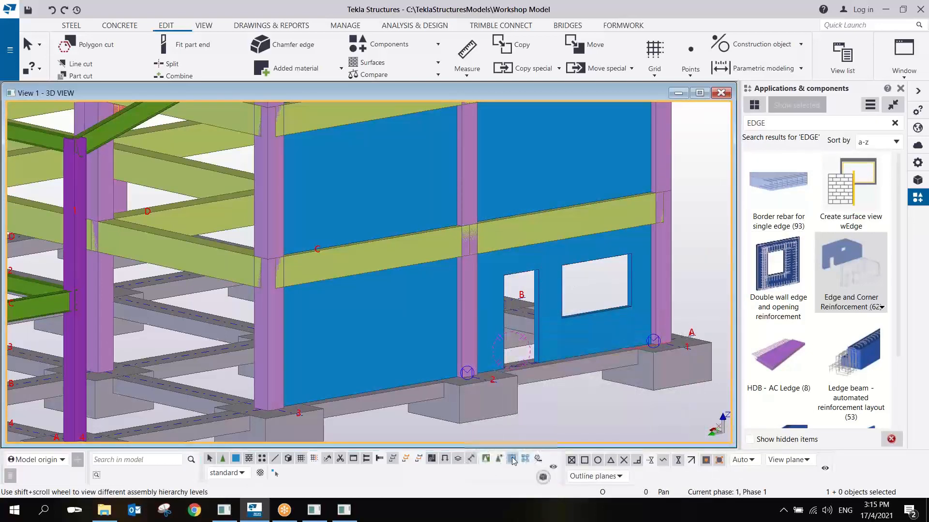
right_click(491, 303)
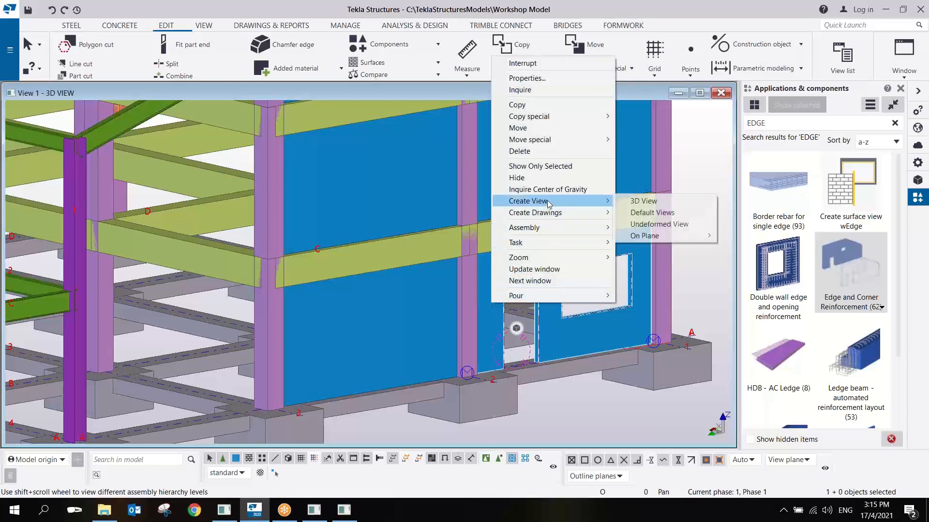
mouse_move(559, 119)
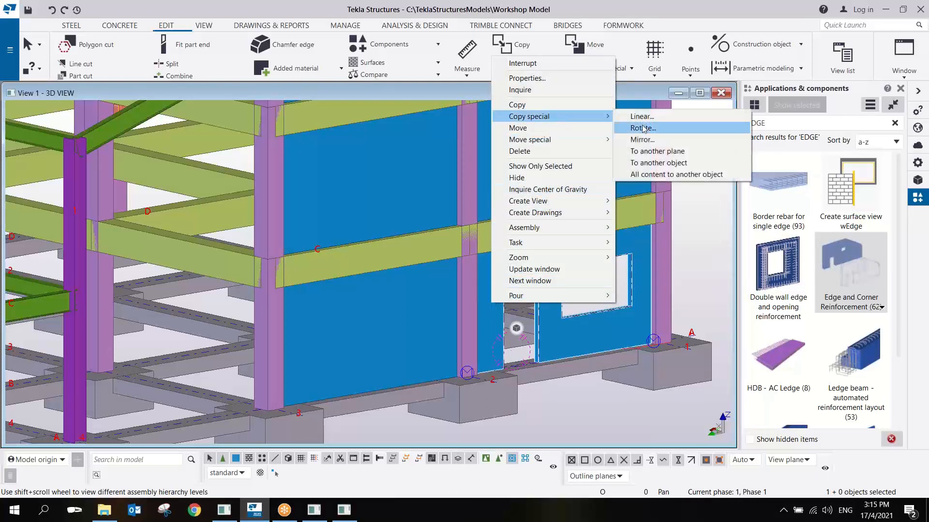
left_click(675, 176)
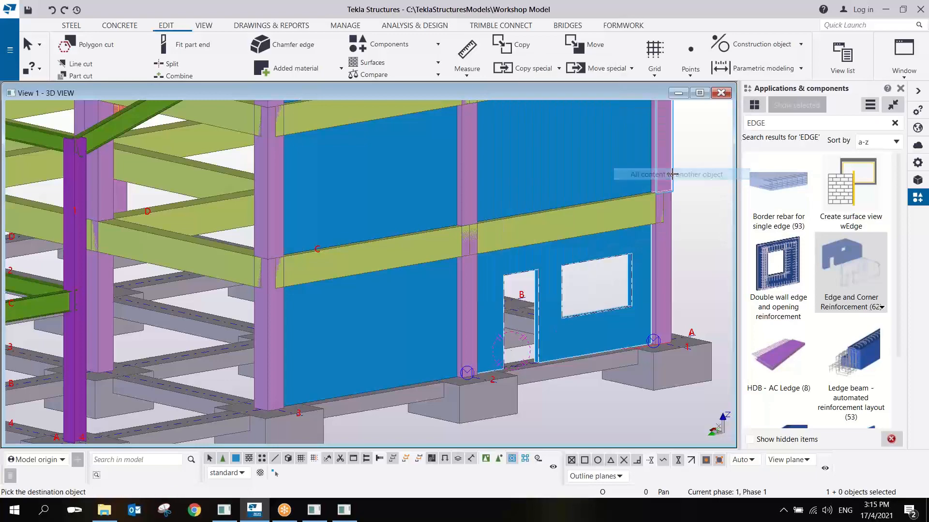
left_click(383, 317)
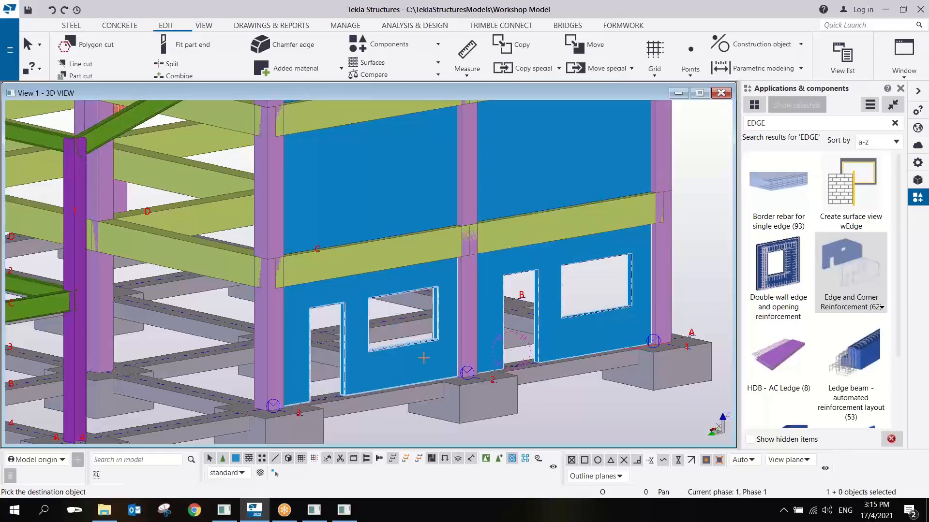
End the copy command and show the parts as transparent to check the reinforcement inside the neighbouring ground-floor wall
key("ctrl+2")
middle_click_drag(427, 338, 414, 331)
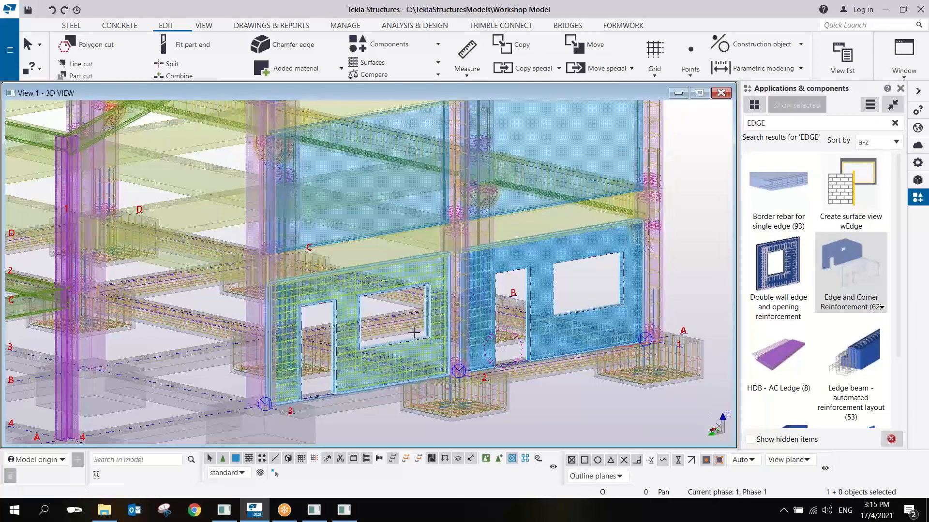
scroll(416, 330, "up", 4)
right_click(474, 302)
left_click(504, 304)
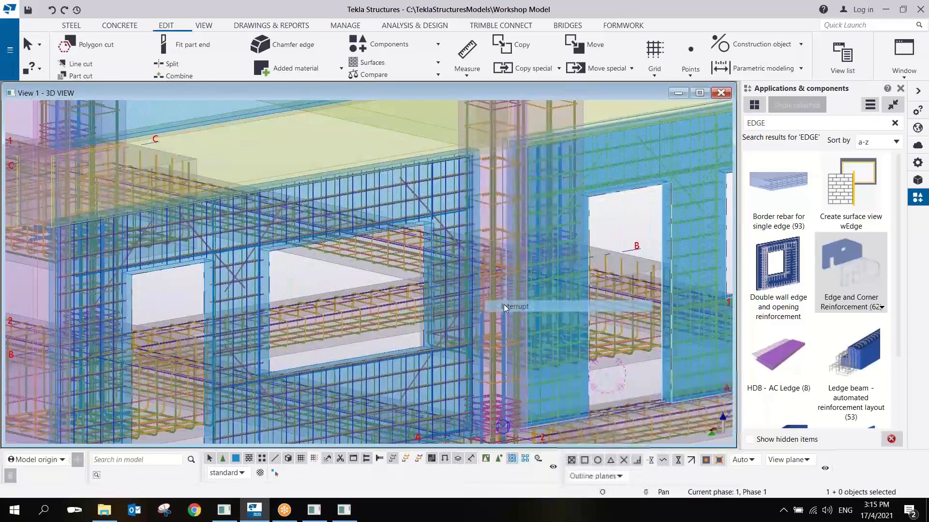
scroll(508, 317, "down", 6)
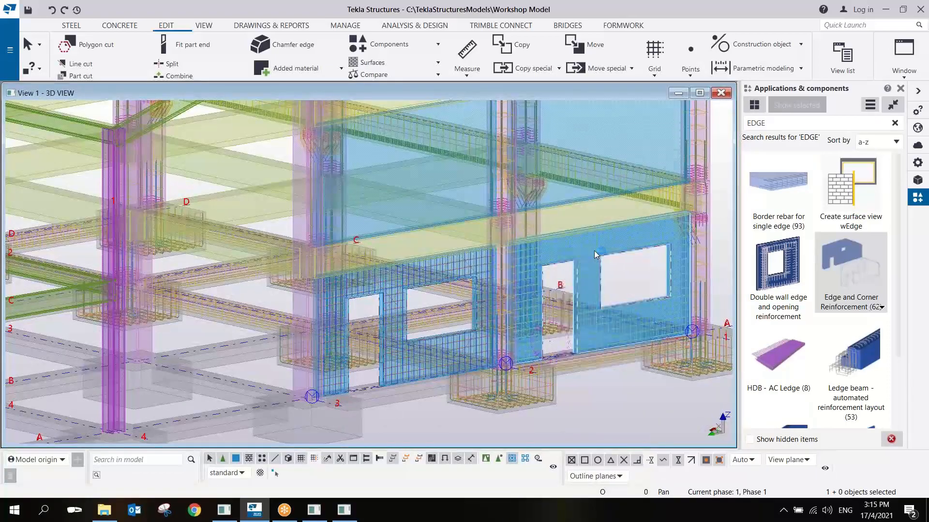
Restore the solid part display and copy all content of the original ground-floor wall to the first-floor wall directly above it
key("ctrl+4")
right_click(587, 248)
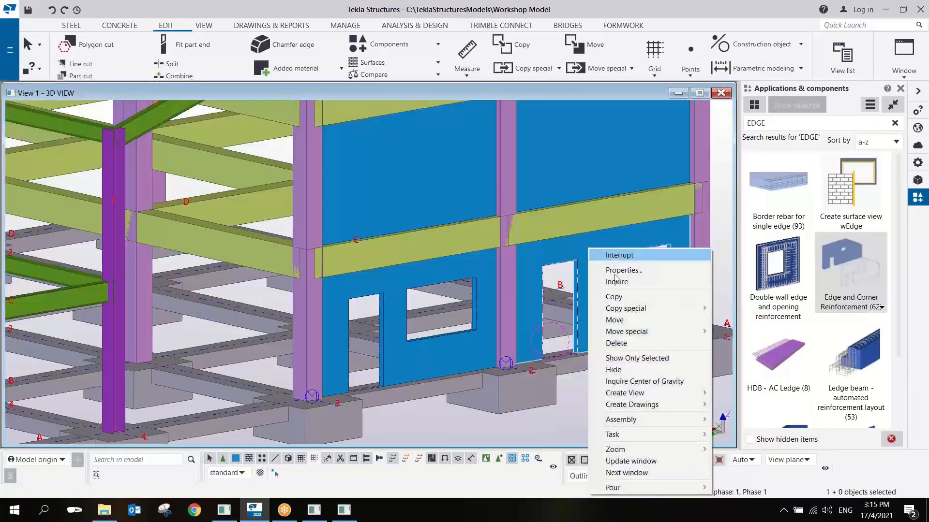
mouse_move(634, 309)
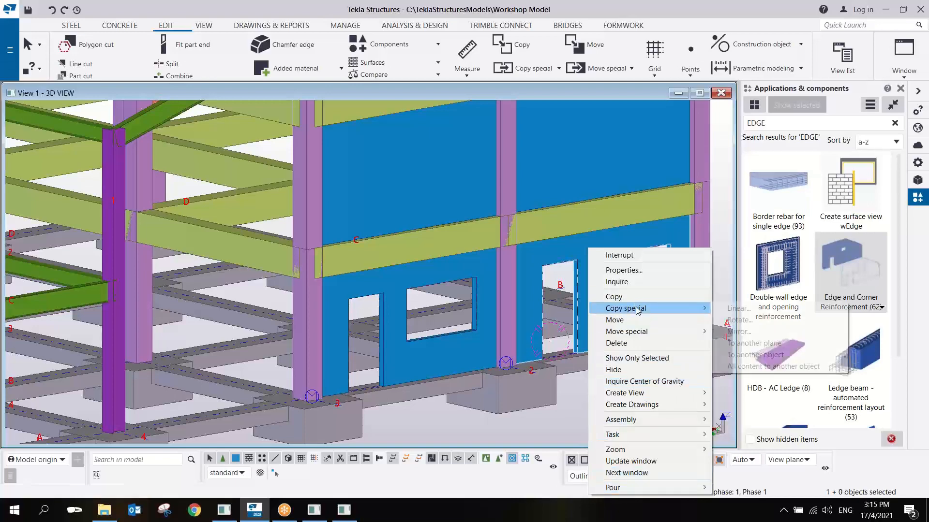
left_click(764, 367)
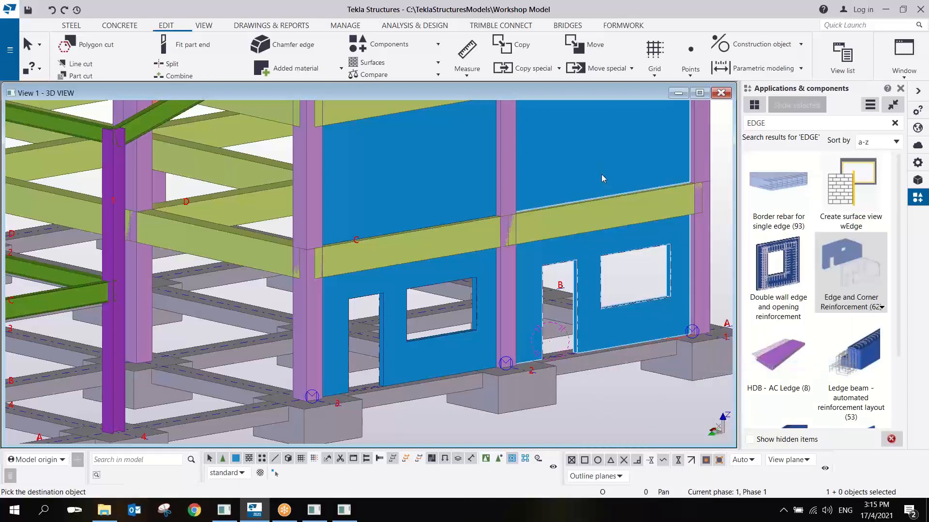
left_click(614, 159)
left_click(614, 159)
Delete the copied door opening from the first-floor wall between grids 1 and 2, keeping its window opening
middle_click_drag(583, 195, 535, 242)
left_click(556, 219)
scroll(525, 239, "up", 3)
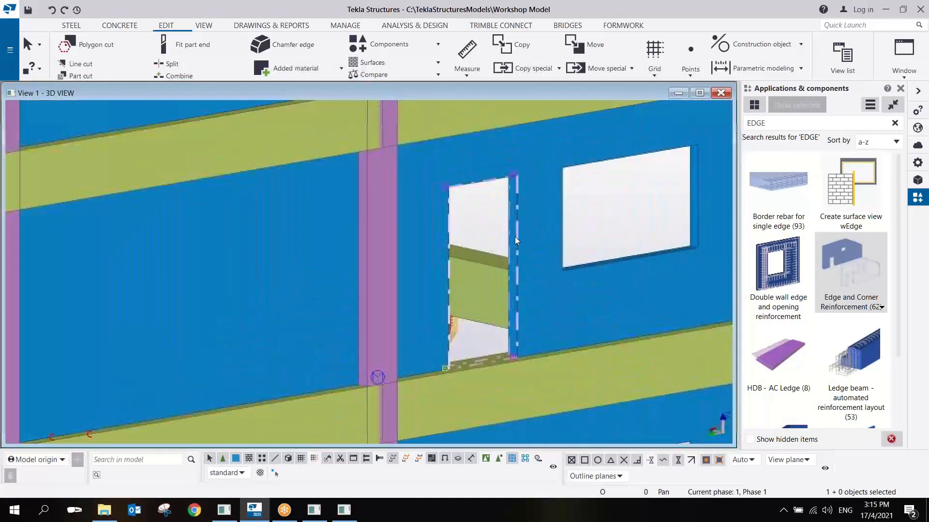
scroll(520, 283, "down", 3)
Move the window opening of the first-floor wall 1000 mm horizontally along its bottom edge towards grid 2
left_click(561, 272)
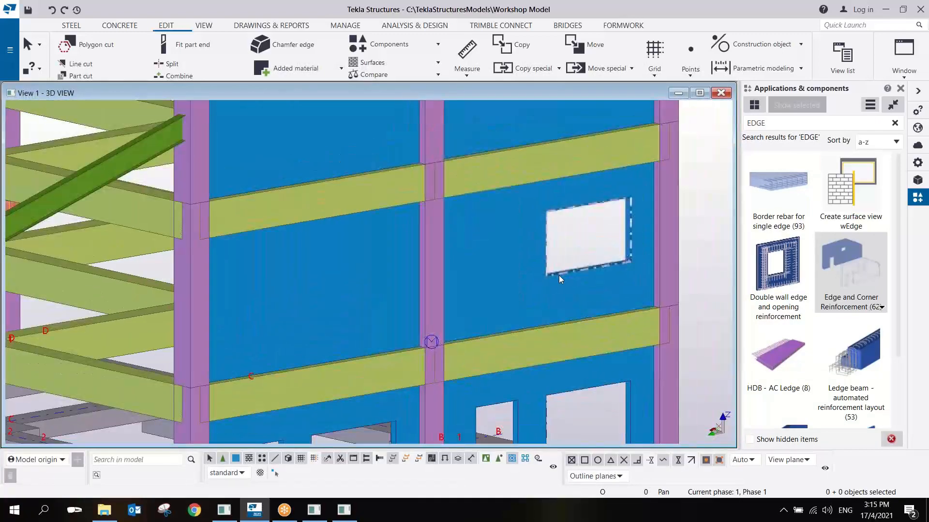
right_click(564, 278)
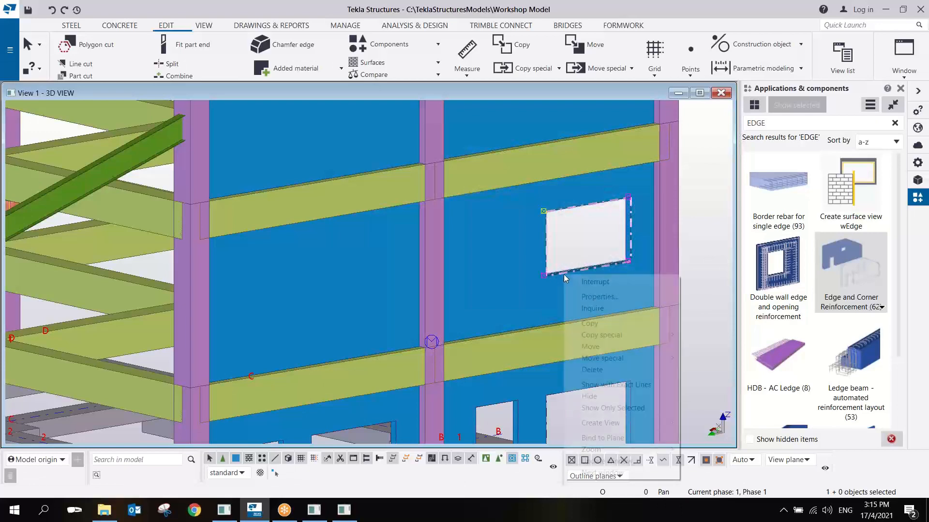
left_click(598, 350)
scroll(651, 307, "up", 2)
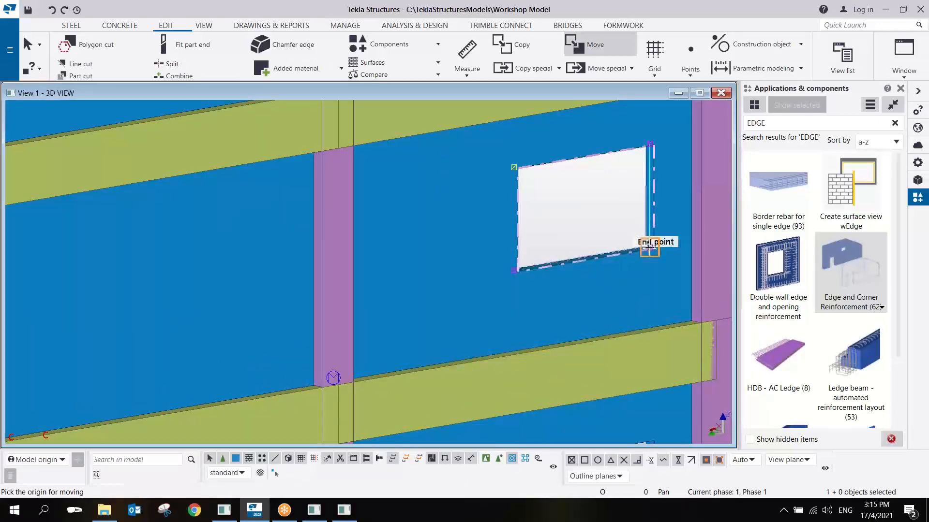
scroll(578, 253, "up", 2)
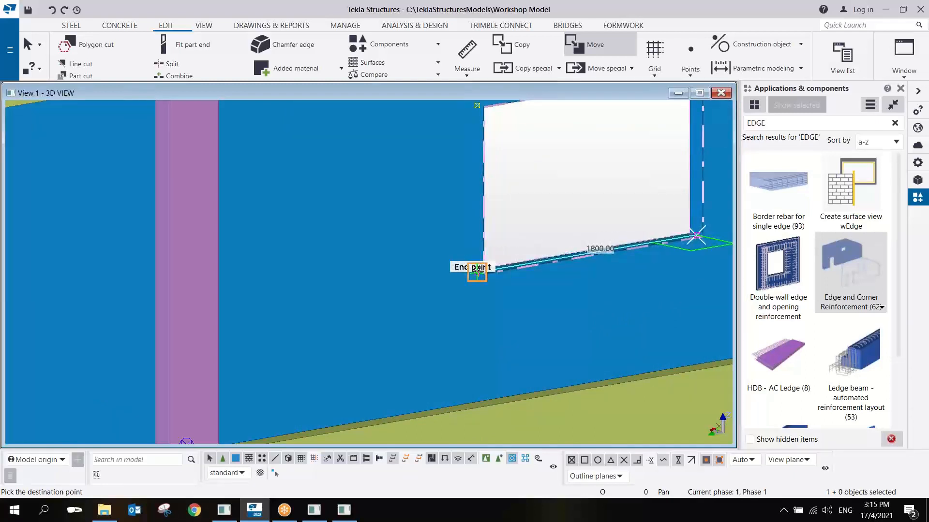
type("1000")
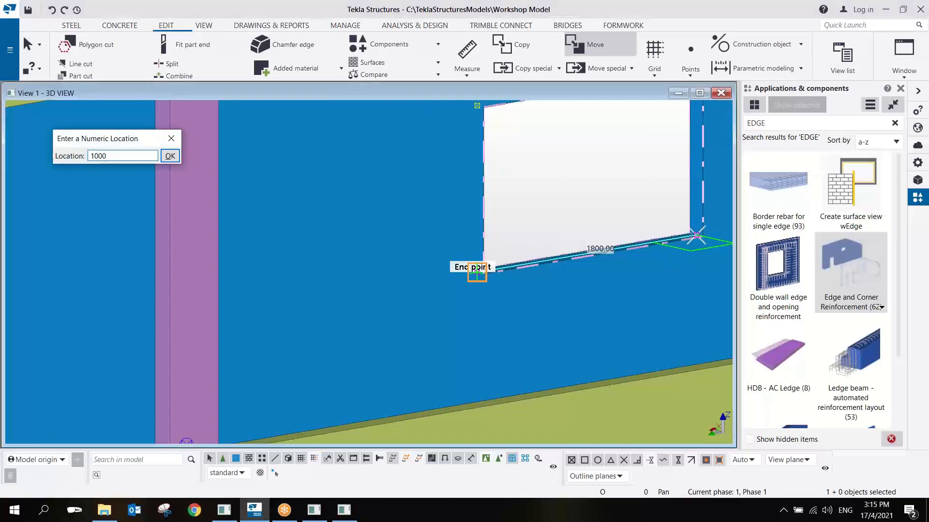
key("Return")
scroll(487, 277, "down", 6)
left_click(592, 247)
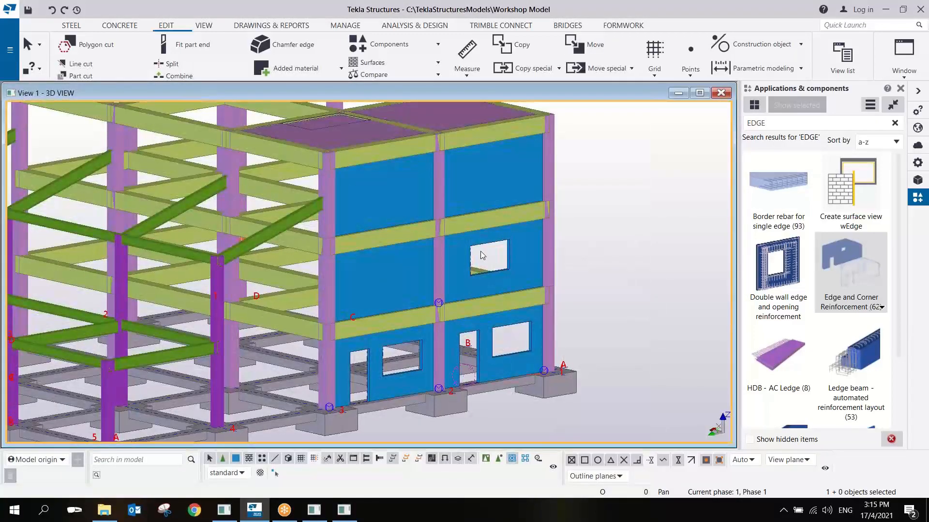
Show the parts as transparent and examine the reinforcement around the moved window and the former door opening in the first-floor wall
scroll(480, 252, "up", 3)
key("ctrl+2")
scroll(487, 269, "up", 1)
scroll(490, 274, "up", 2)
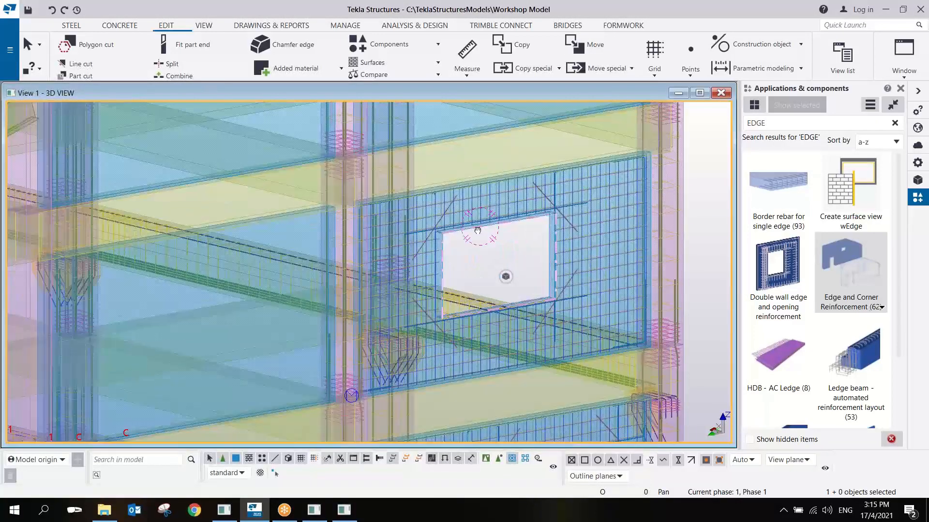
mouse_move(488, 272)
middle_mouse_down("ctrl")
mouse_move(369, 209)
mouse_move(383, 230)
mouse_move(484, 261)
mouse_move(423, 240)
middle_mouse_up("ctrl")
middle_click_drag(424, 239, 512, 236, "ctrl")
scroll(512, 236, "down", 2)
middle_click_drag(604, 175, 492, 280)
scroll(491, 280, "down", 3)
middle_click_drag(565, 246, 532, 259)
scroll(585, 225, "up", 6)
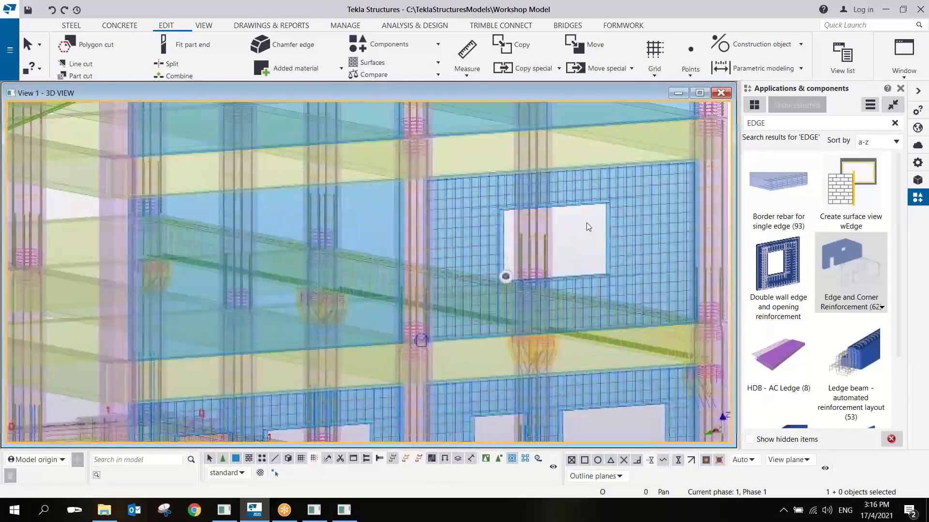
scroll(382, 242, "up", 1)
scroll(367, 250, "up", 2)
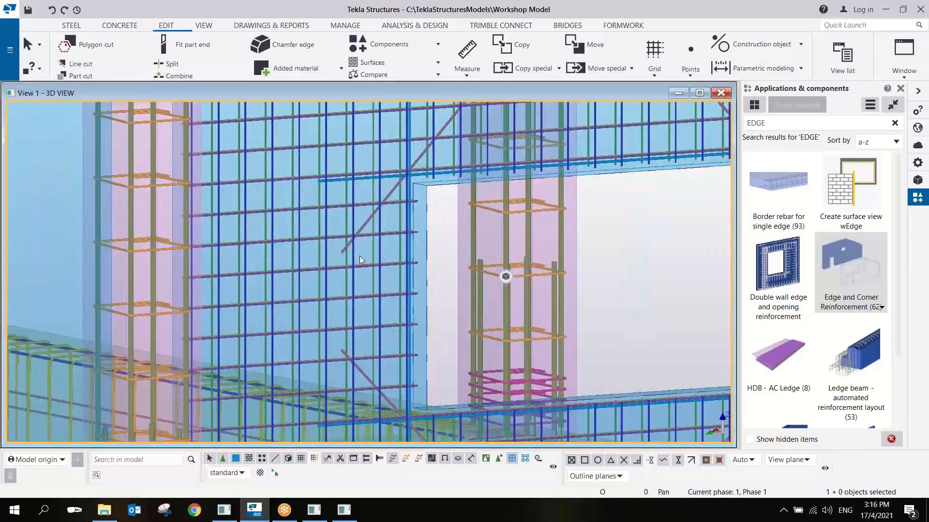
scroll(359, 254, "down", 6)
scroll(410, 257, "up", 2)
middle_click_drag(432, 278, 490, 208)
scroll(498, 217, "down", 4)
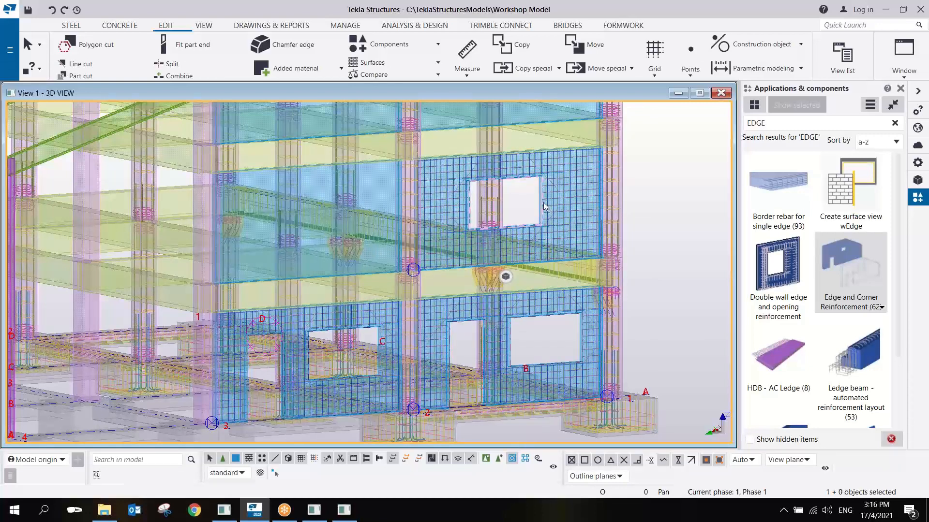
Restore the solid part display and copy all content of the first-floor window wall to its first-floor neighbour and both second-floor walls
key("ctrl+4")
right_click(571, 205)
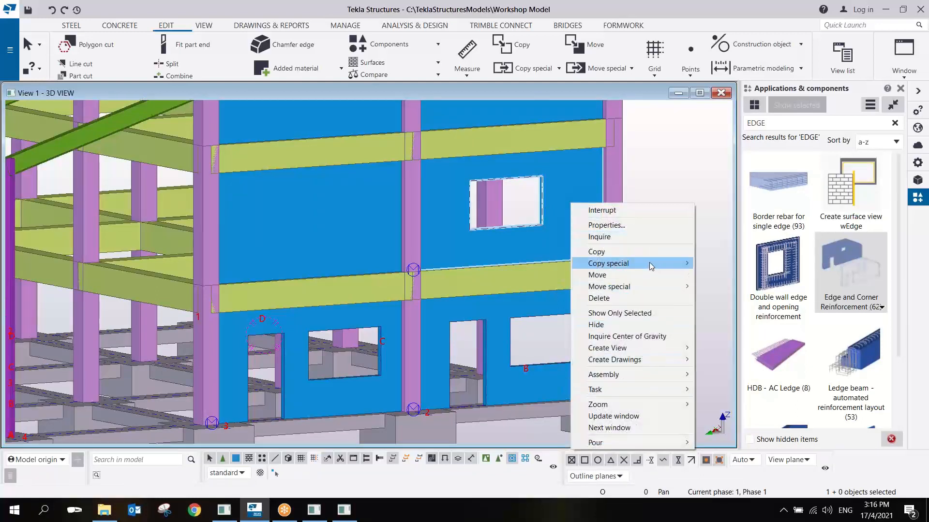
mouse_move(650, 265)
left_click(728, 321)
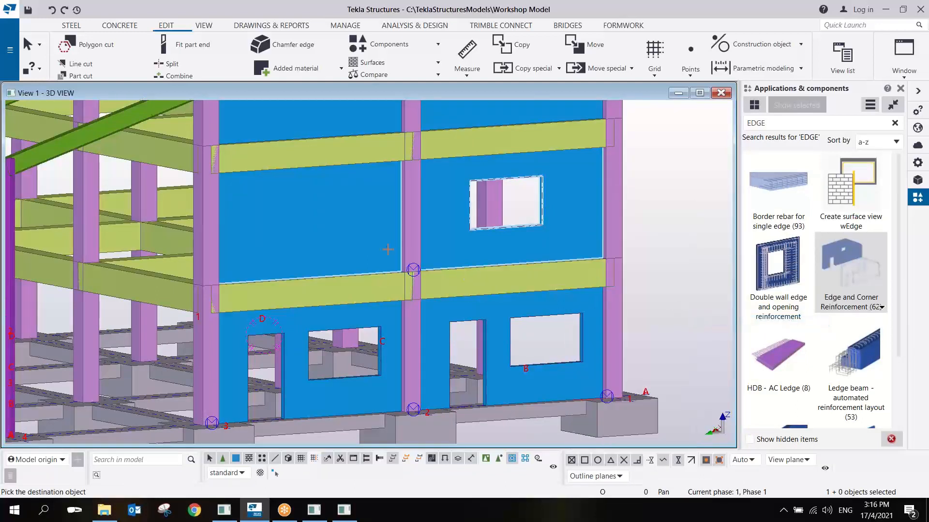
middle_click_drag(342, 222, 410, 274)
left_click(410, 273)
left_click(407, 143)
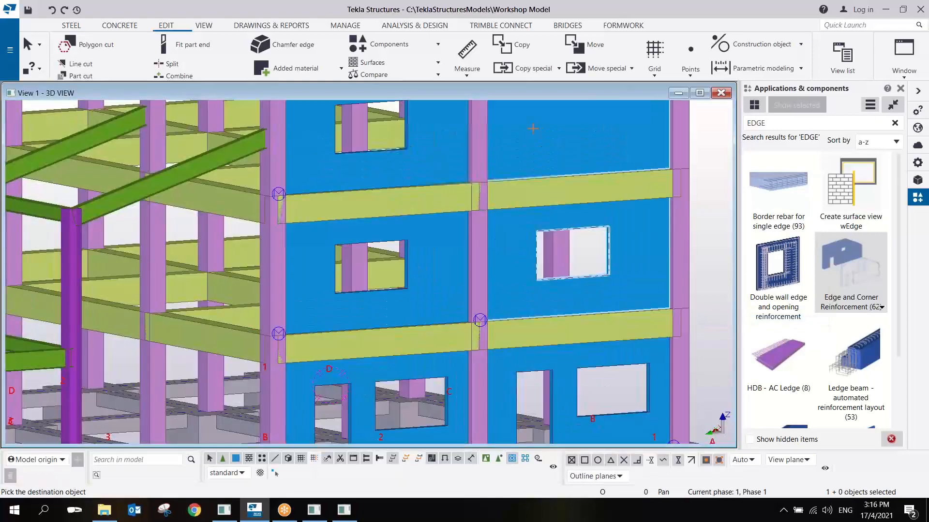
left_click(534, 129)
middle_click_drag(548, 116, 509, 224)
right_click(510, 223)
left_click(542, 231)
scroll(588, 269, "down", 3)
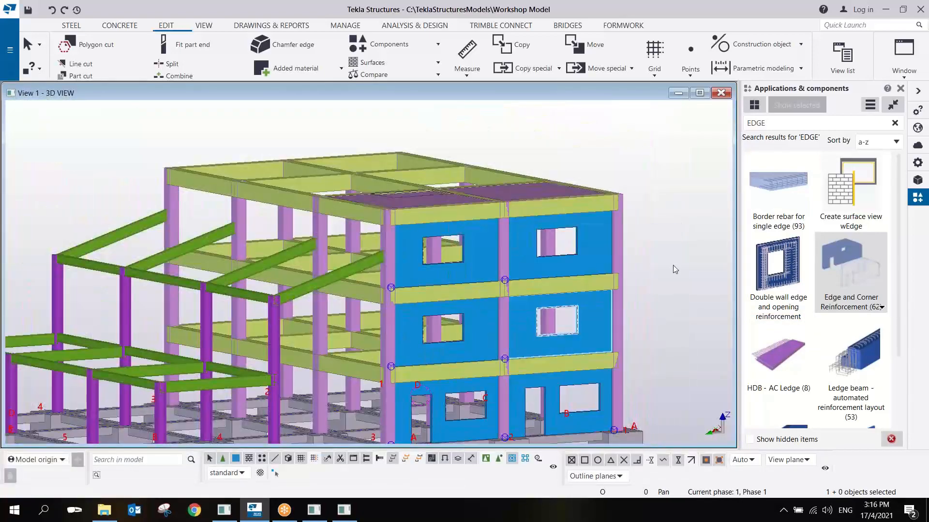
Show the parts as transparent and examine the reinforcement in all the facade walls and the whole building from several sides
left_click(670, 301)
key("ctrl+2")
middle_click_drag(672, 307, 363, 303, "ctrl")
scroll(362, 302, "up", 5)
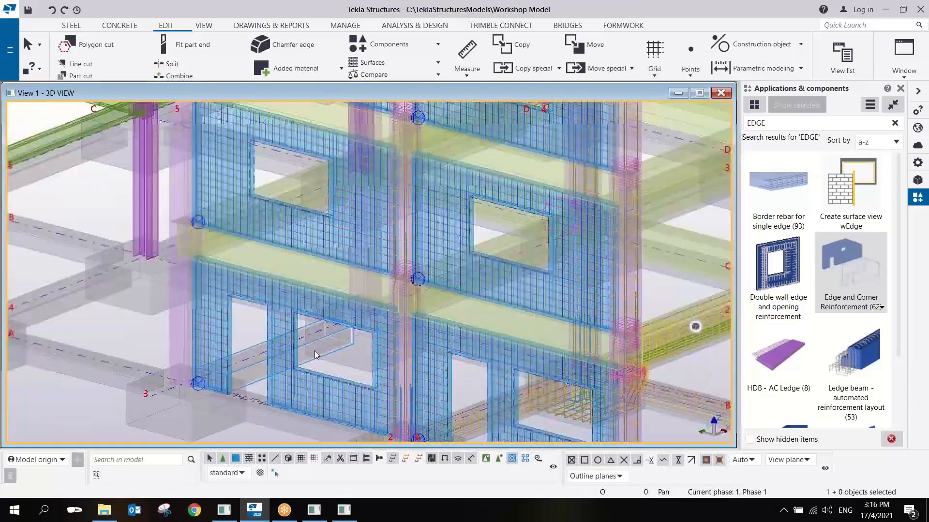
scroll(513, 305, "down", 2)
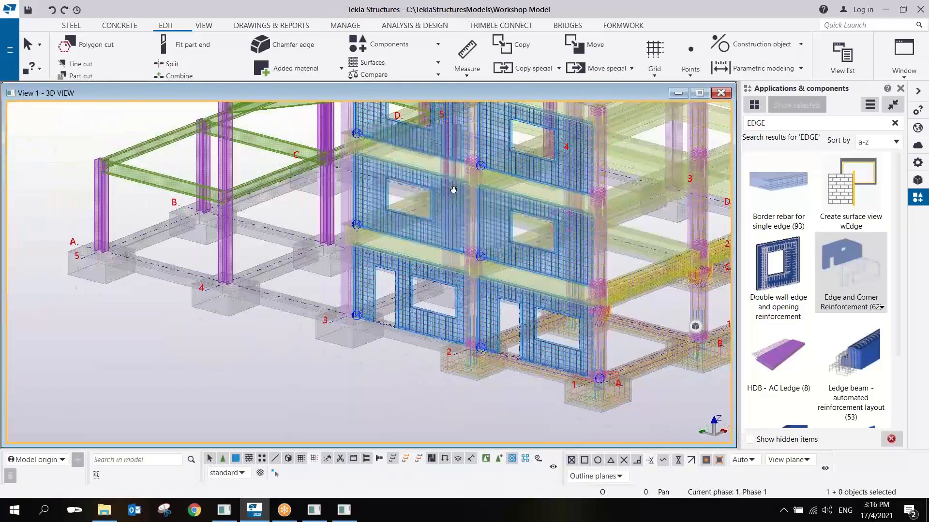
middle_click_drag(454, 191, 516, 271)
middle_click_drag(566, 229, 527, 263)
scroll(528, 263, "down", 3)
middle_click_drag(466, 268, 748, 243, "ctrl")
middle_click_drag(590, 237, 558, 241)
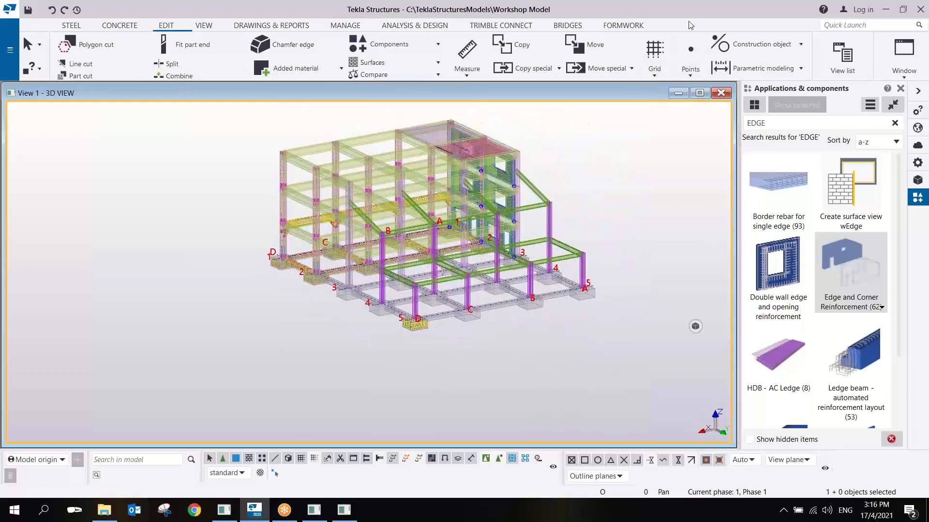
left_click(689, 22)
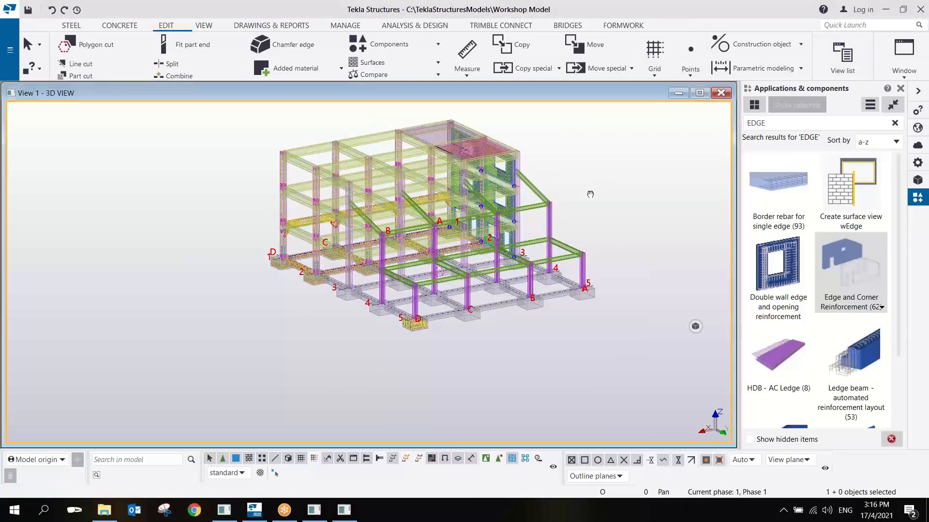
scroll(551, 247, "up", 4)
scroll(550, 249, "up", 2)
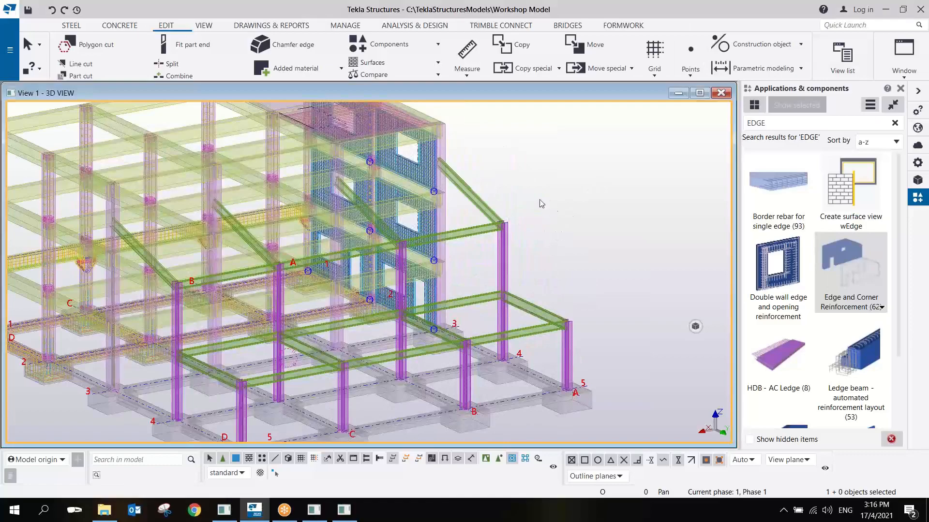
middle_click_drag(539, 200, 410, 143, "ctrl")
scroll(476, 218, "down", 2)
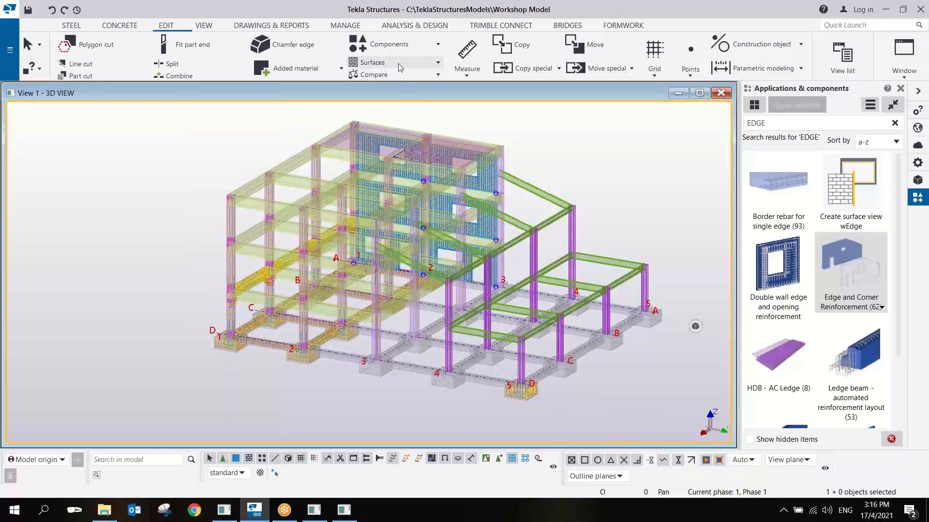
Switch the 3D view of the whole building to the pour view
left_click(120, 26)
left_click(501, 41)
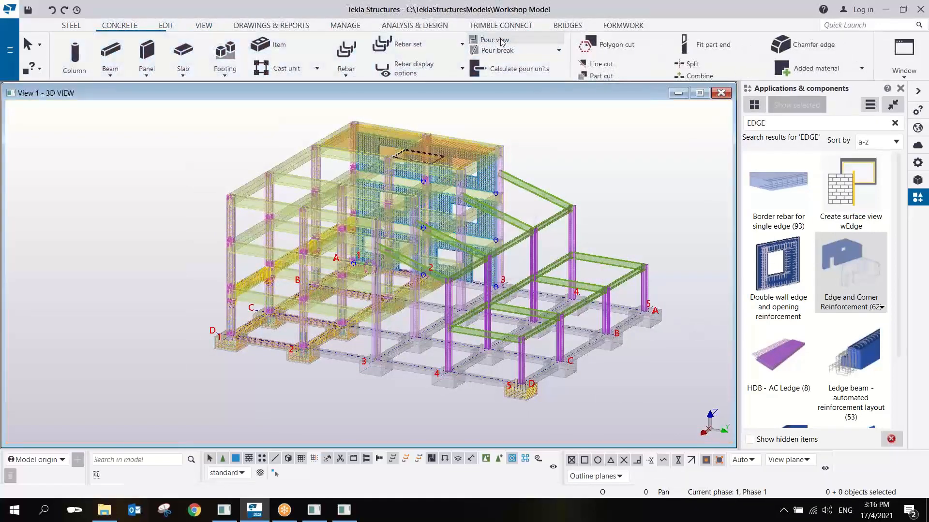
left_click(549, 202)
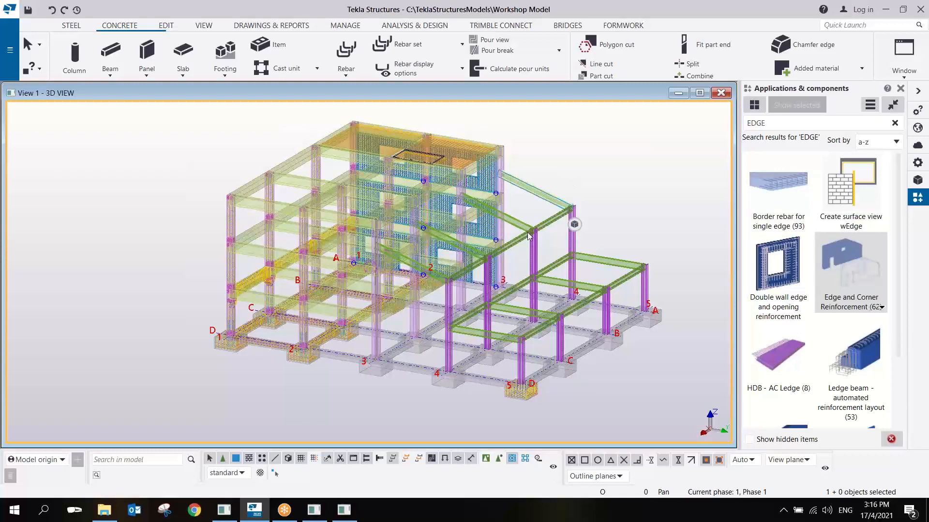
Search the component catalog for BASE and open the Base plate (1004) settings for the steel column at grid D-4
scroll(453, 312, "up", 10)
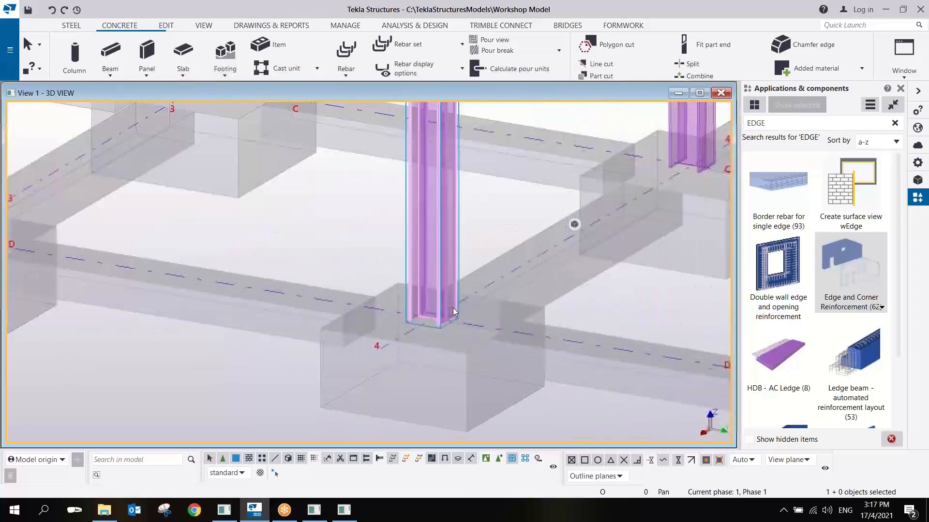
scroll(454, 312, "up", 2)
scroll(437, 301, "up", 3)
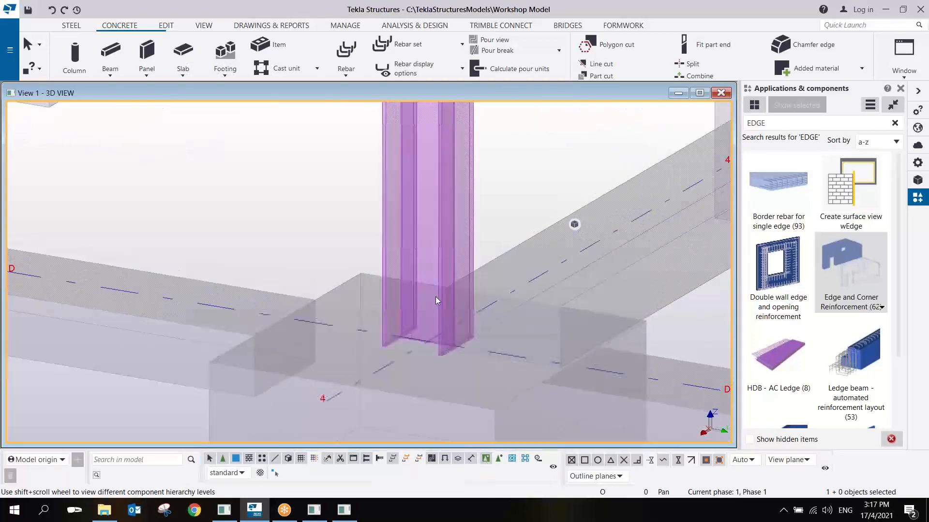
scroll(437, 301, "up", 2)
middle_click_drag(437, 301, 431, 234)
middle_click_drag(517, 141, 578, 112, "ctrl")
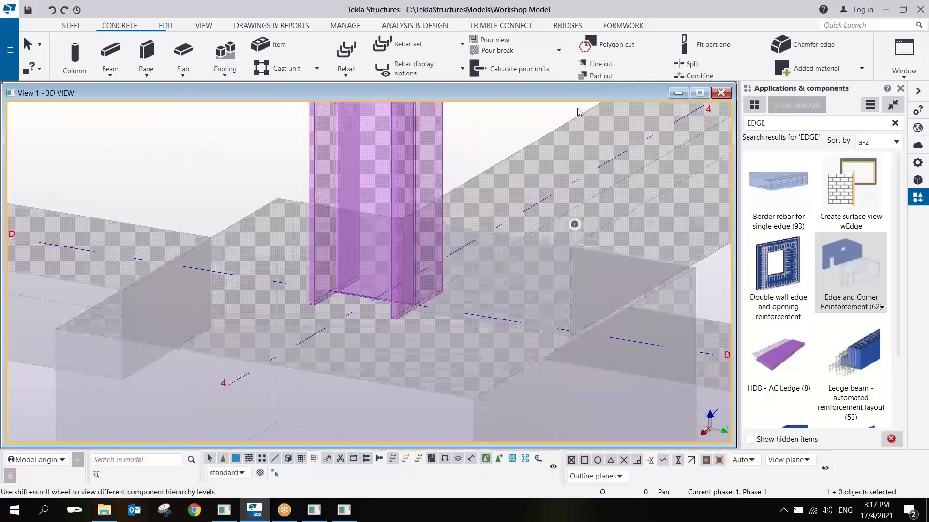
left_click(717, 53)
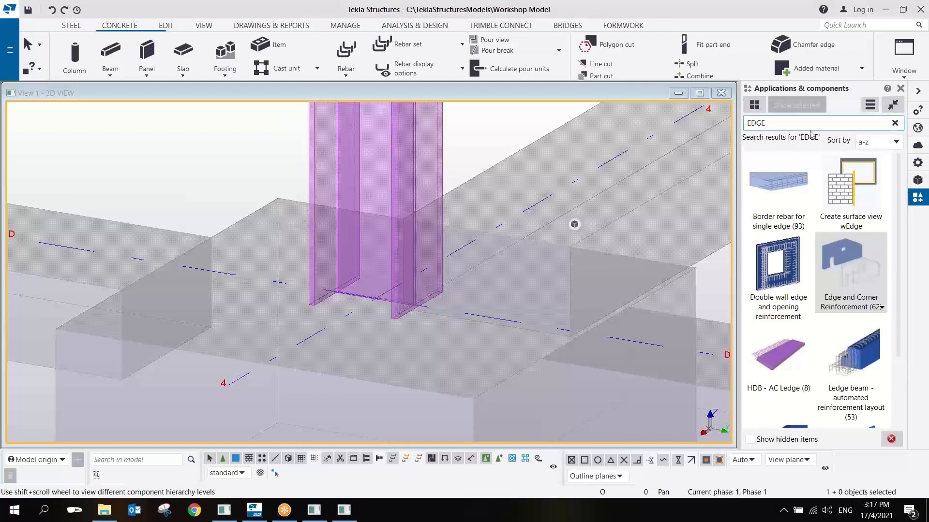
left_click_drag(784, 123, 701, 140)
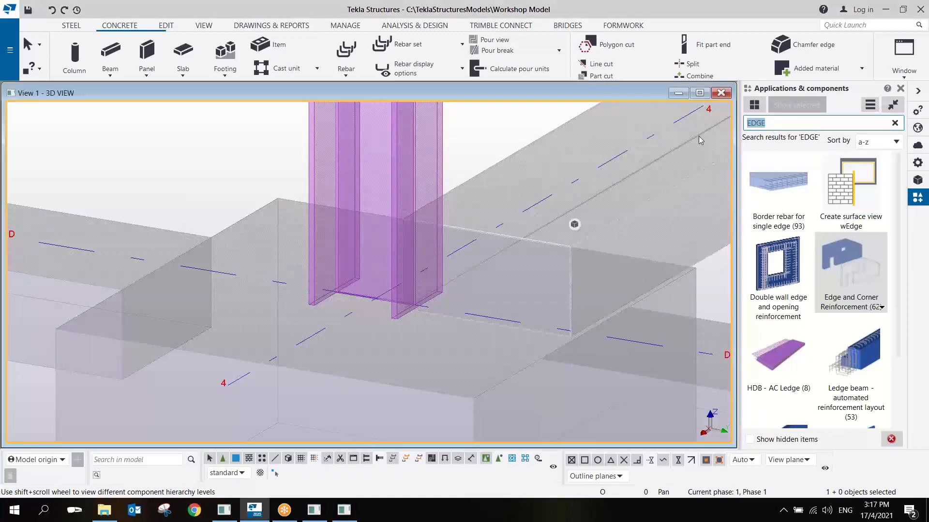
type("BASE")
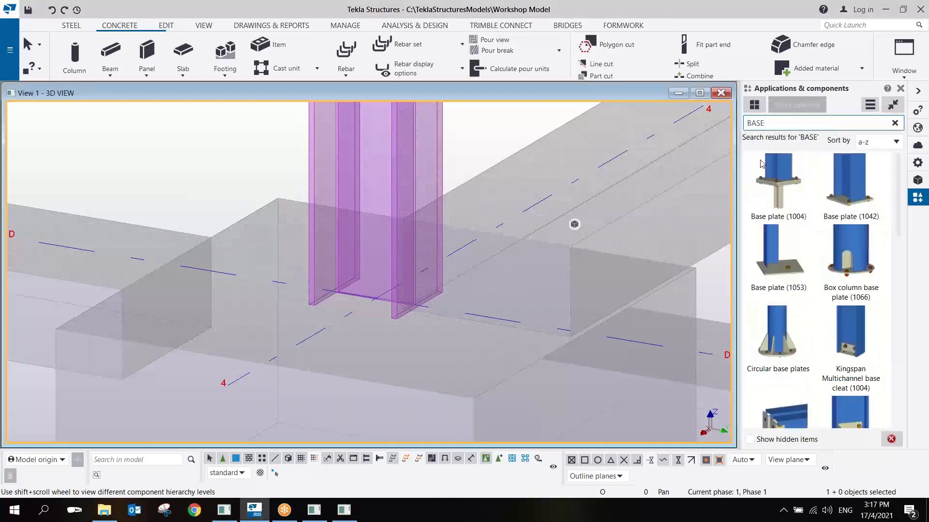
double_click(798, 203)
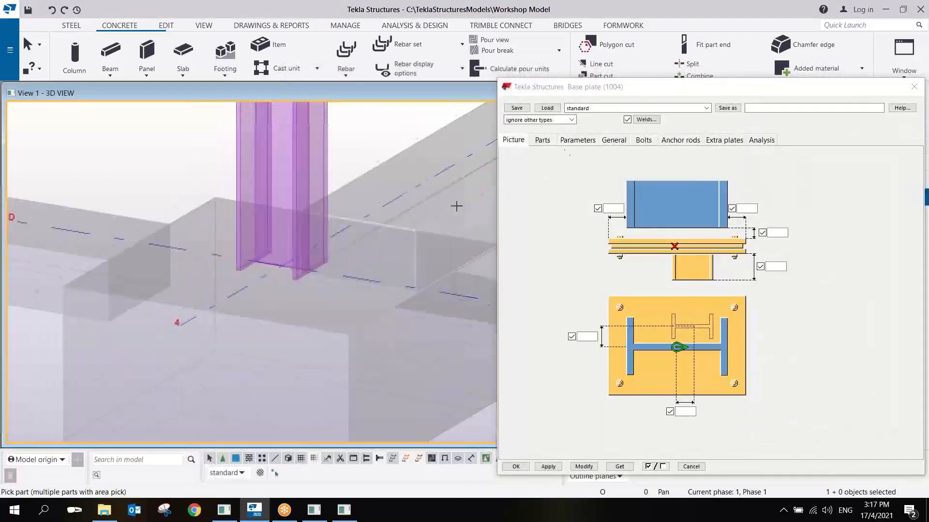
Set the base plate thickness to 25 and review its parameters, bolt and anchor rod options
left_click(542, 140)
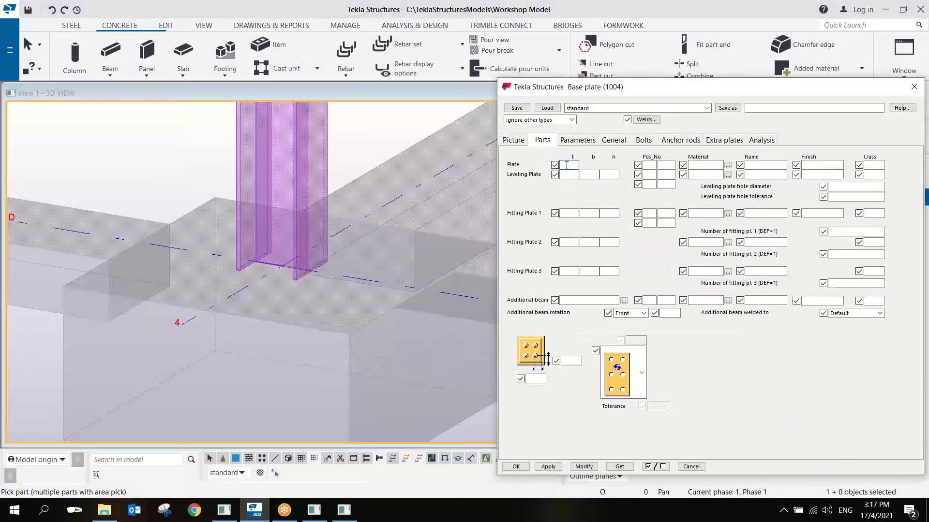
type("25")
left_click(586, 143)
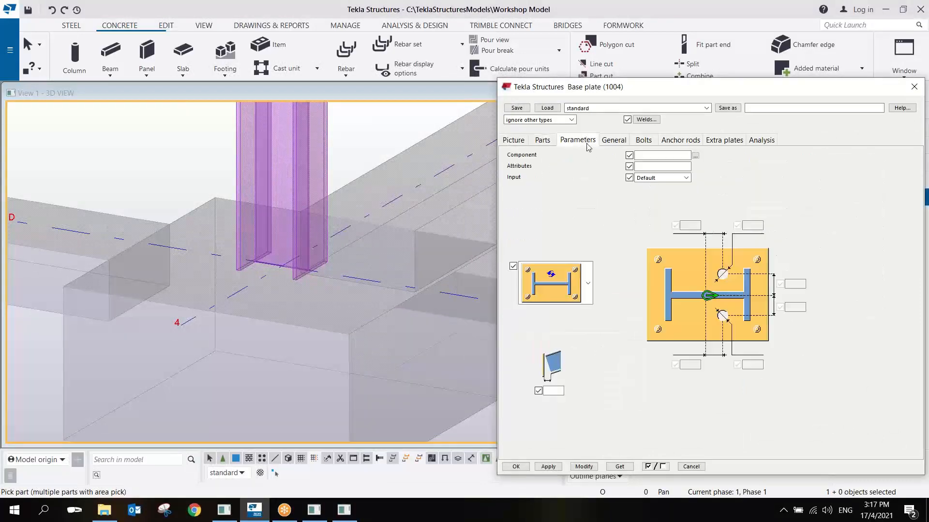
left_click(645, 141)
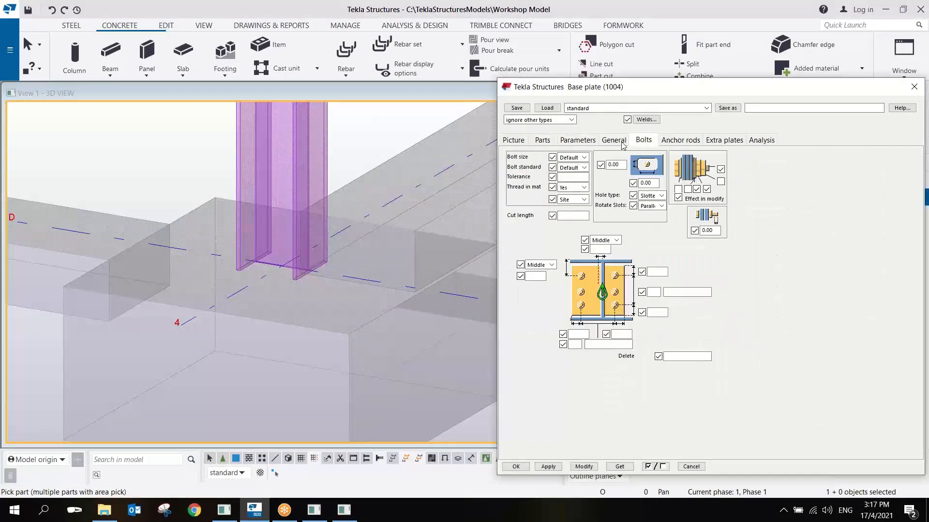
left_click(680, 141)
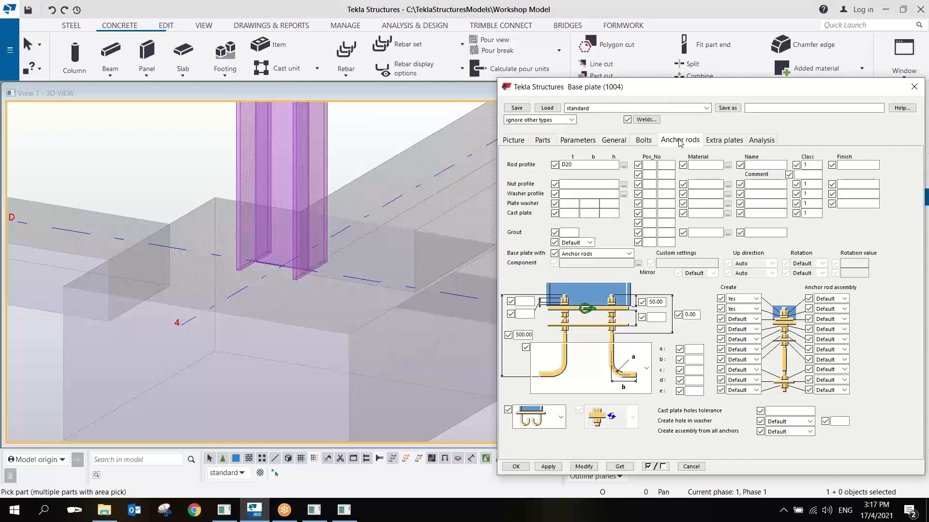
left_click(546, 427)
left_click(537, 310)
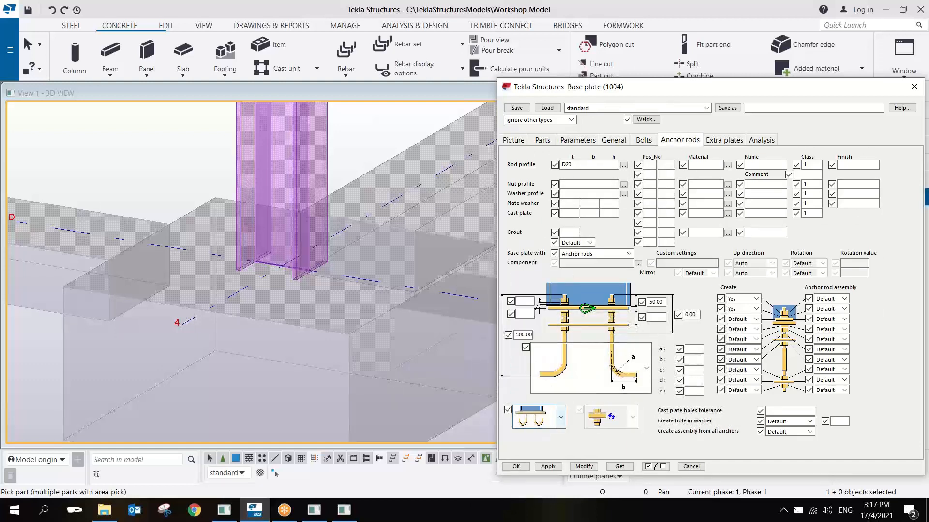
Set bolt edge distances to 50, bolt counts to 2 and 4 with 450 spacing, and add the base plate to the D-4 column
left_click(645, 141)
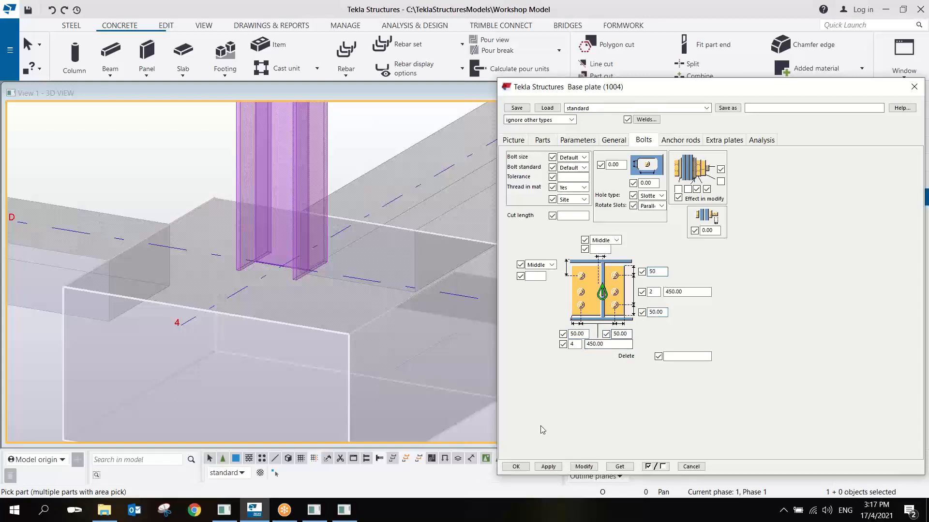
left_click(548, 467)
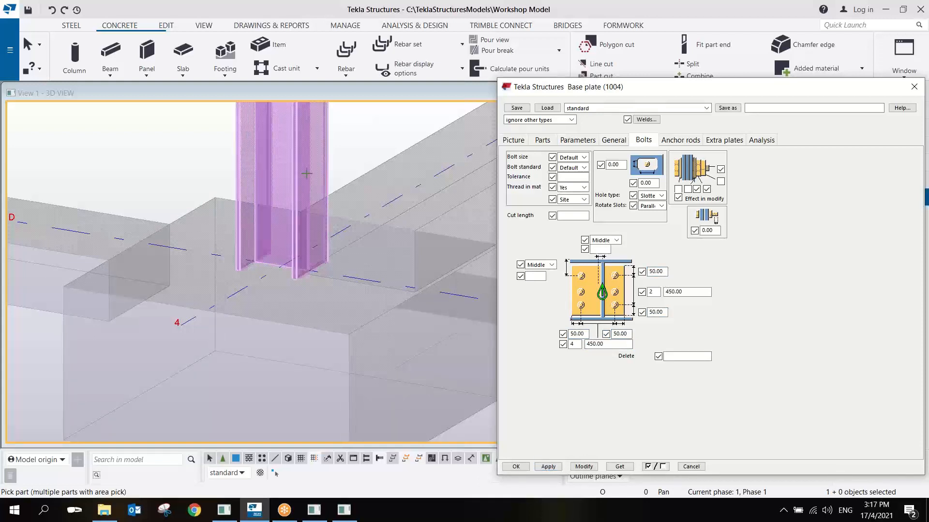
left_click(295, 153)
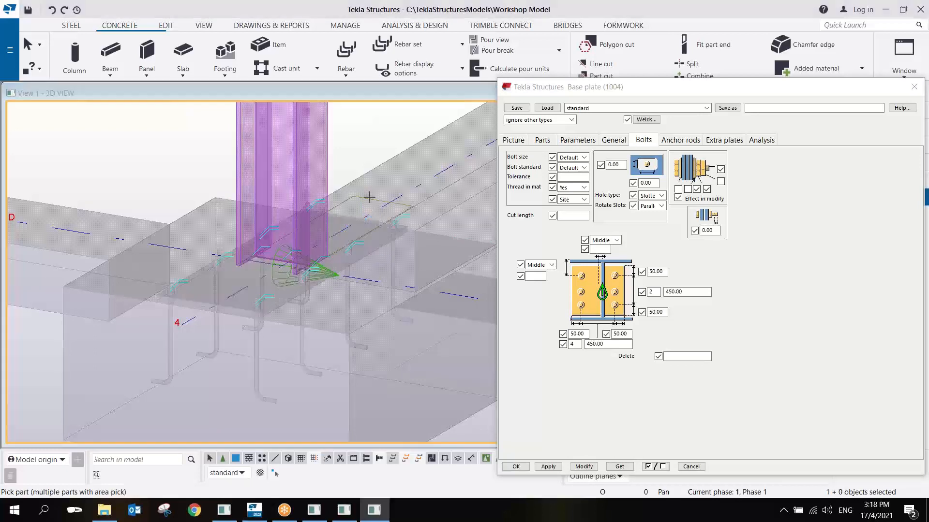
right_click(380, 149)
left_click(402, 155)
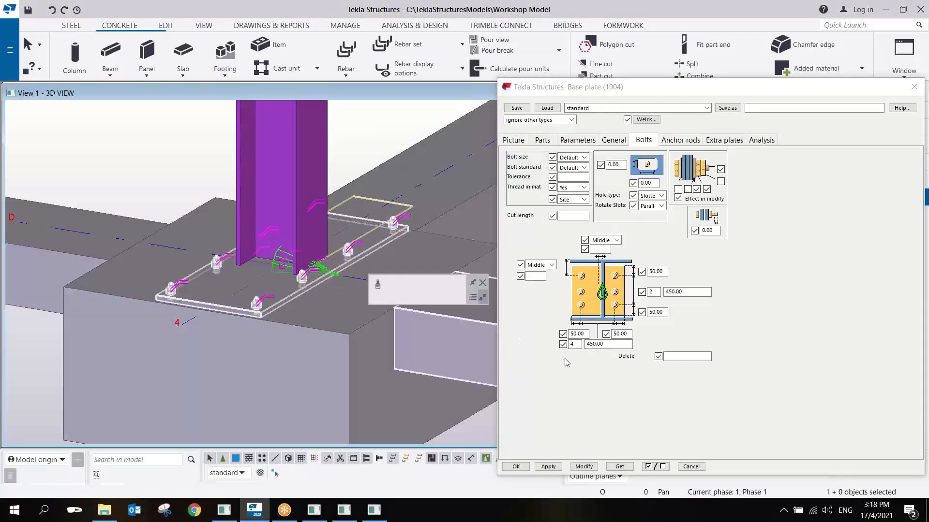
Reduce the base plate's four-bolt direction to 2 bolts and update the placed component
double_click(577, 344)
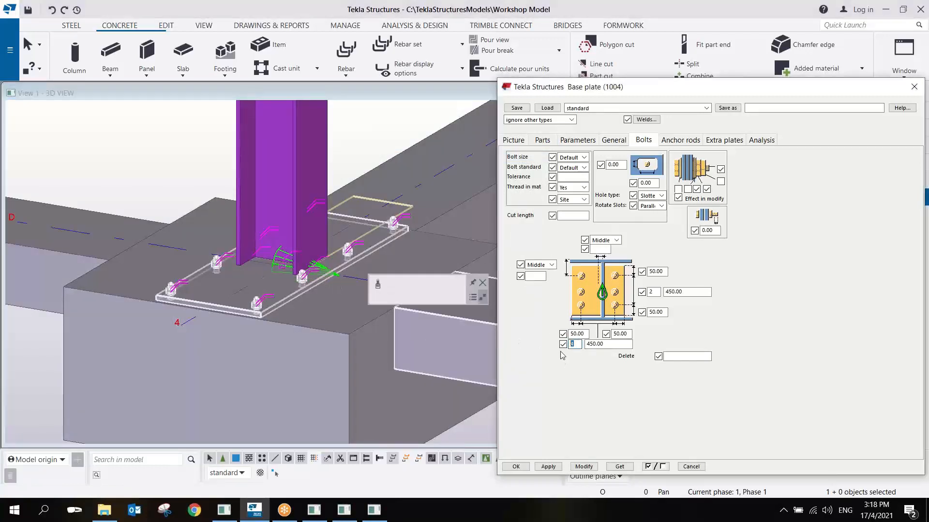
left_click(584, 467)
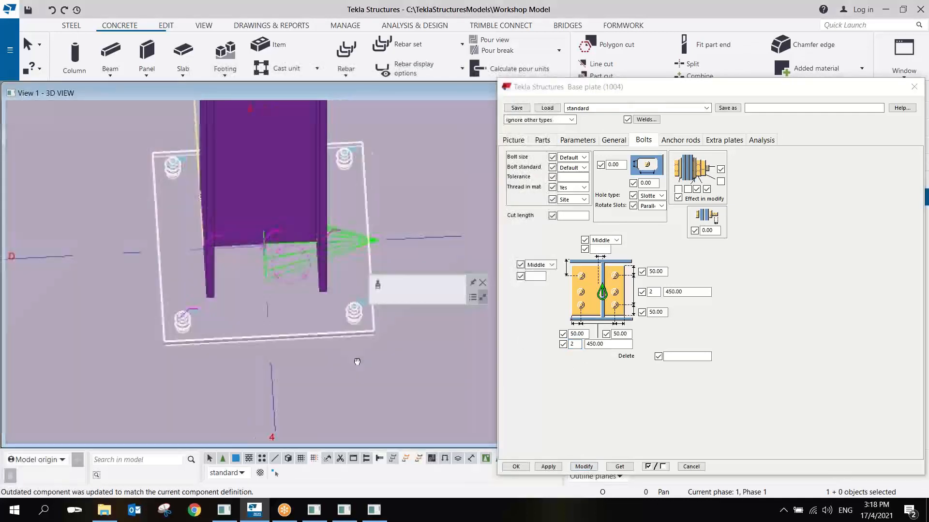
middle_click_drag(357, 362, 280, 329, "ctrl")
scroll(300, 308, "down", 2)
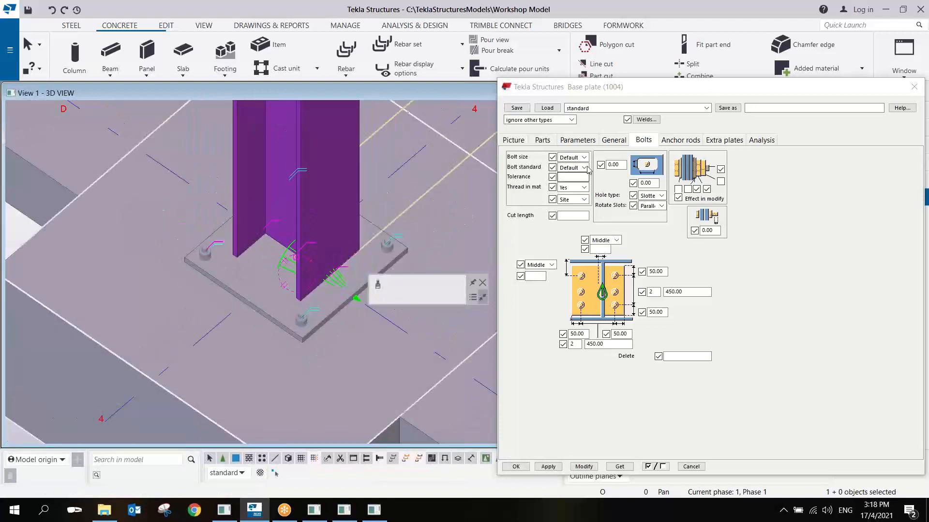
Set the base plate component's class to 13, update it, and show the parts transparently to expose the anchor rods
left_click(616, 141)
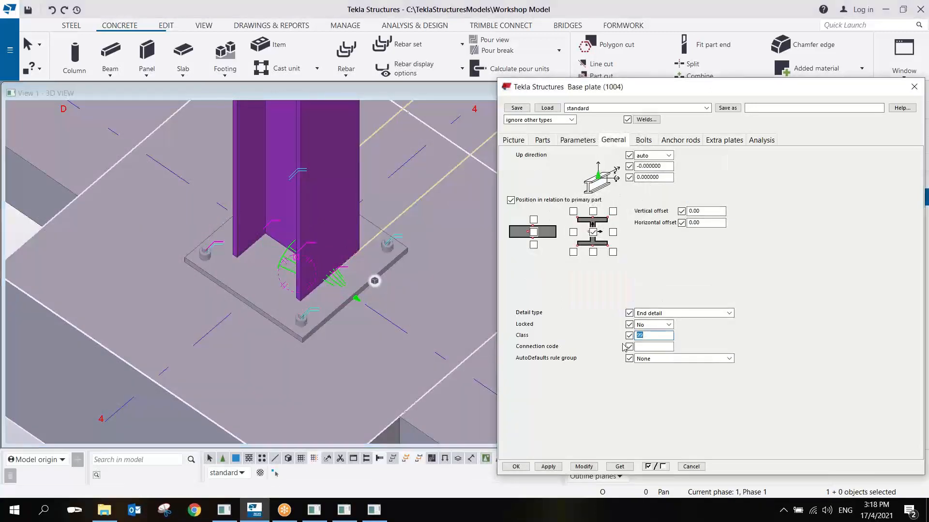
left_click(583, 467)
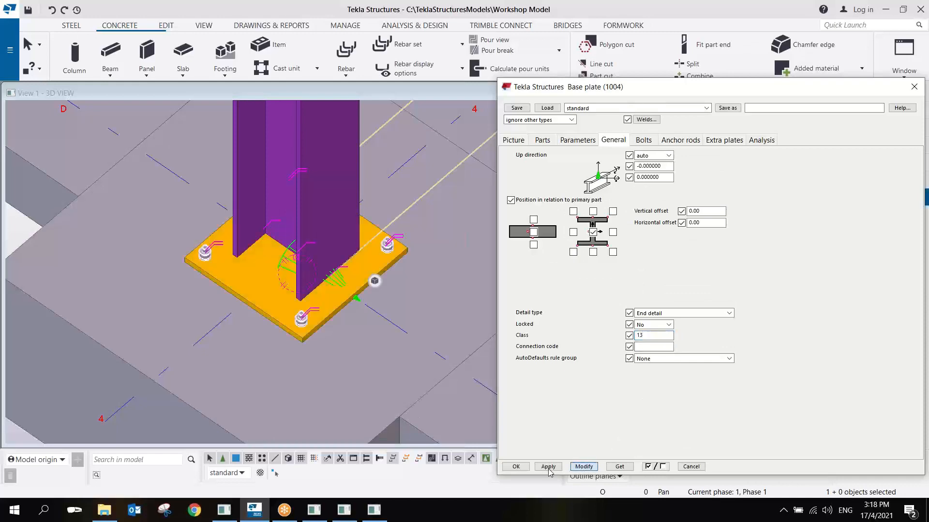
middle_click_drag(319, 337, 450, 207)
scroll(388, 264, "down", 3)
key("ctrl+2")
scroll(401, 259, "up", 1)
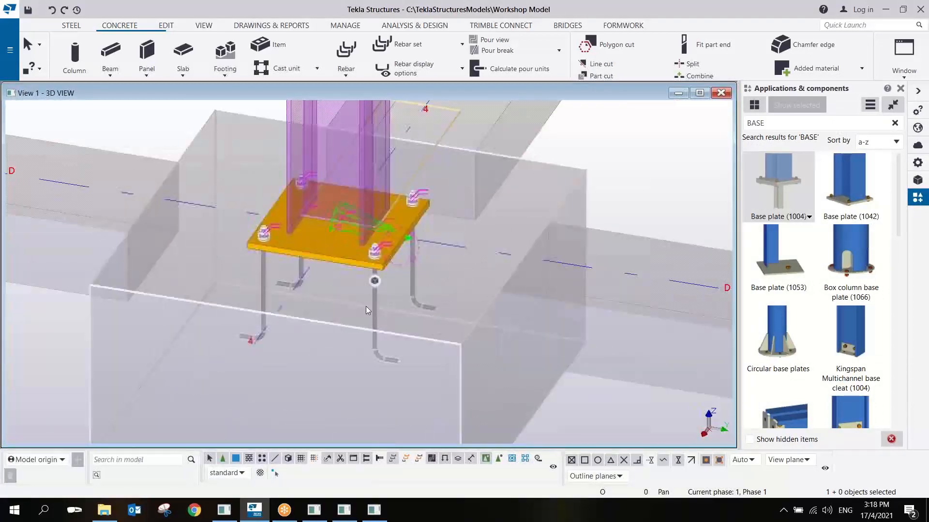
scroll(371, 298, "down", 4)
scroll(369, 294, "up", 2)
middle_click_drag(369, 297, 385, 256, "ctrl")
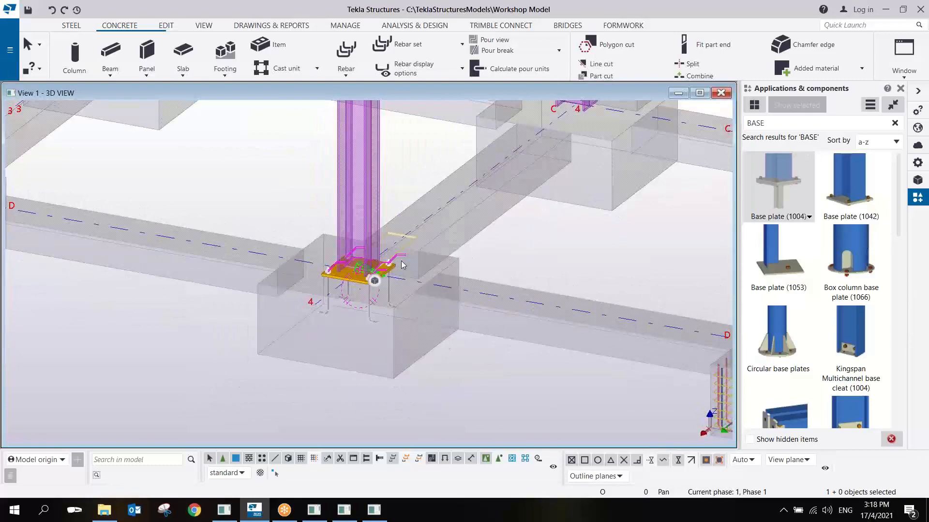
Add the same base plate to the remaining steel columns along grids 4 and 5, and refresh the view
scroll(401, 264, "up", 3)
scroll(445, 265, "down", 7)
mouse_move(557, 202)
middle_mouse_down()
mouse_move(416, 257)
mouse_move(541, 198)
middle_mouse_up()
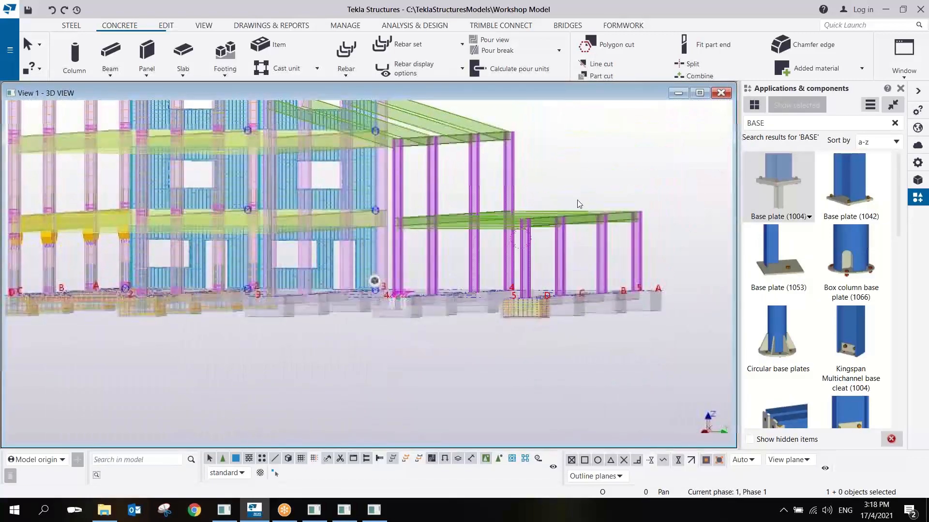
left_click(435, 261)
scroll(520, 329, "up", 6)
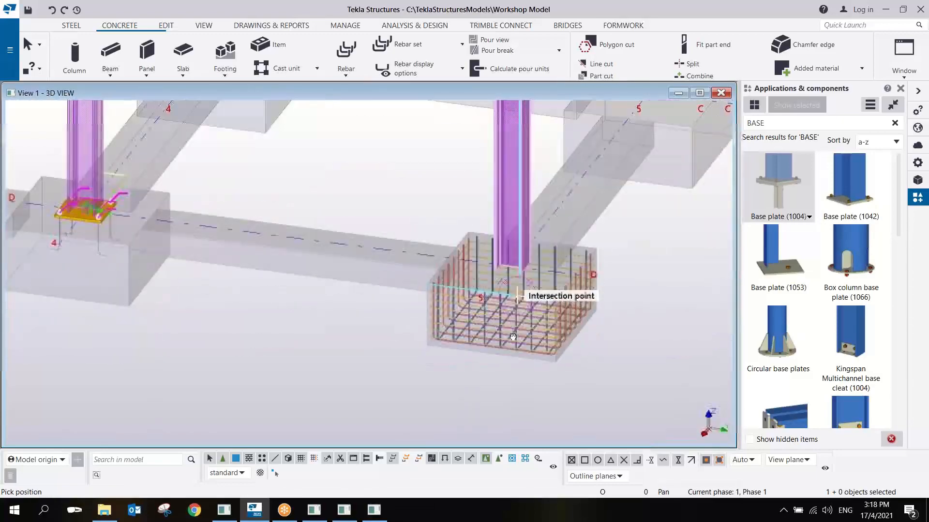
scroll(516, 296, "up", 2)
left_click(521, 280)
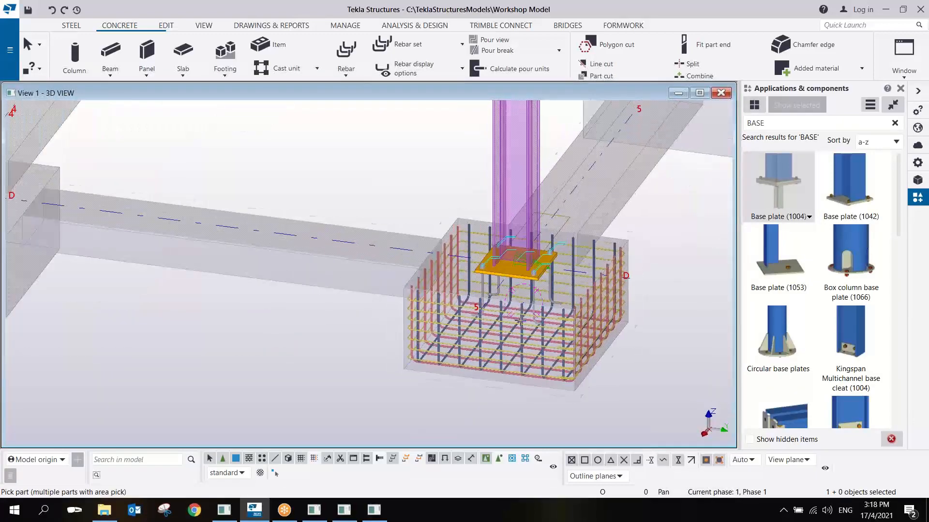
scroll(521, 279, "down", 5)
right_click(657, 210)
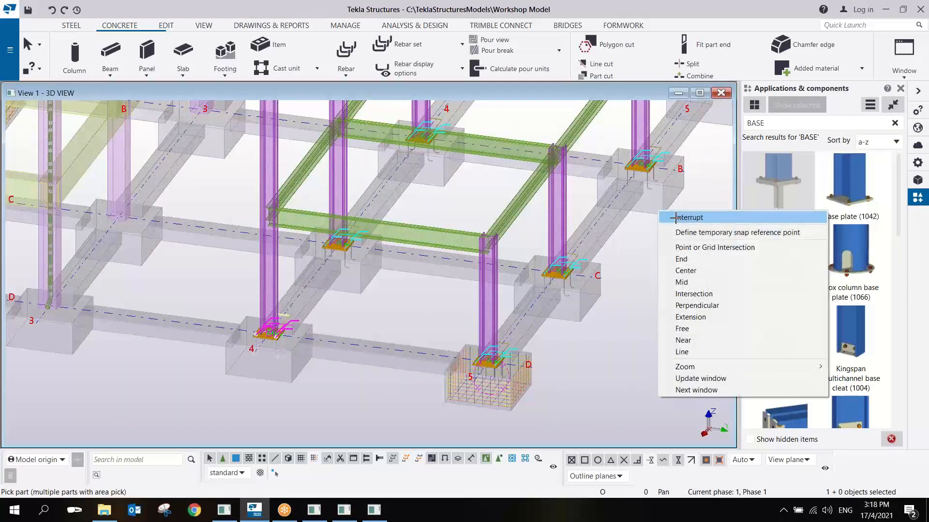
left_click(689, 217)
right_click(669, 248)
left_click(696, 307)
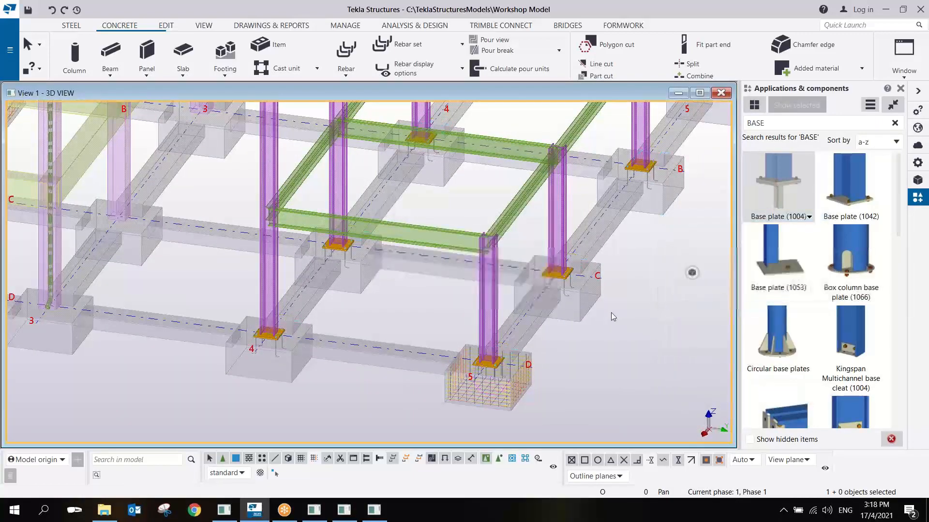
Search the component catalog for 40 and open the Haunch (40) settings for the beam-to-column corner at grid D-4
middle_click_drag(613, 317, 595, 306, "ctrl")
mouse_move(202, 292)
middle_mouse_down()
mouse_move(404, 306)
mouse_move(379, 269)
mouse_move(408, 259)
mouse_move(390, 280)
mouse_move(400, 297)
middle_mouse_up()
scroll(418, 282, "up", 4)
scroll(399, 296, "down", 6)
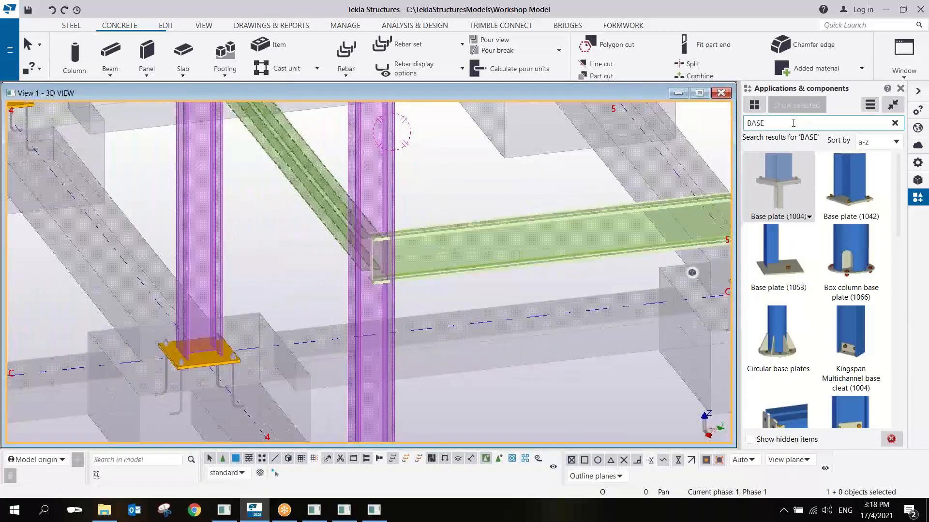
double_click(793, 123)
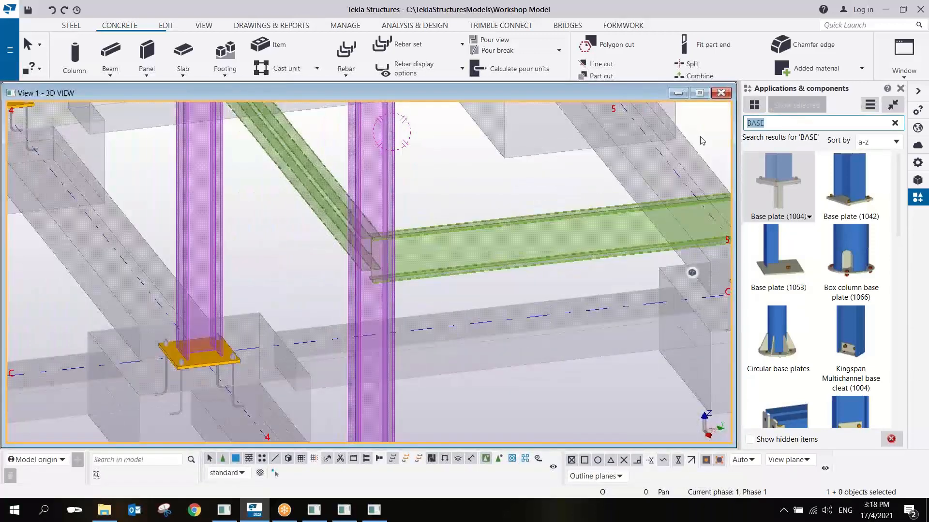
type("40")
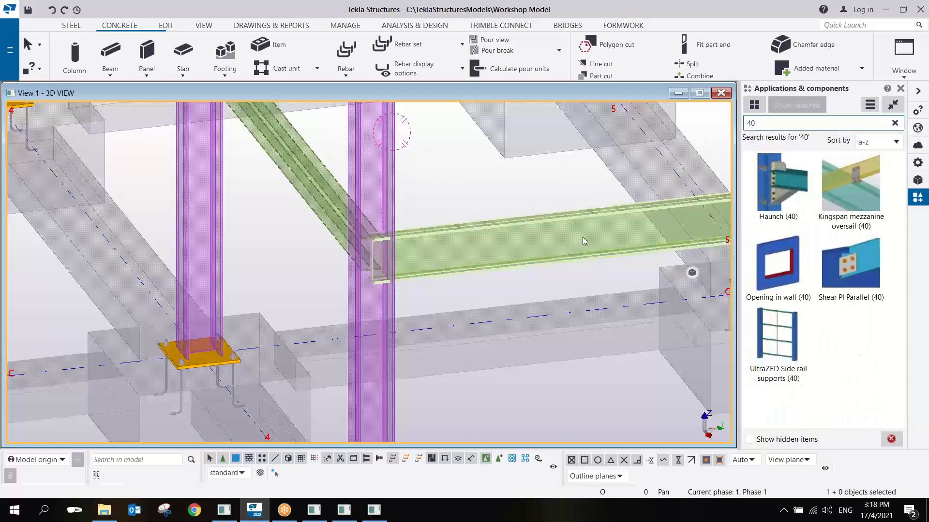
left_click(777, 183)
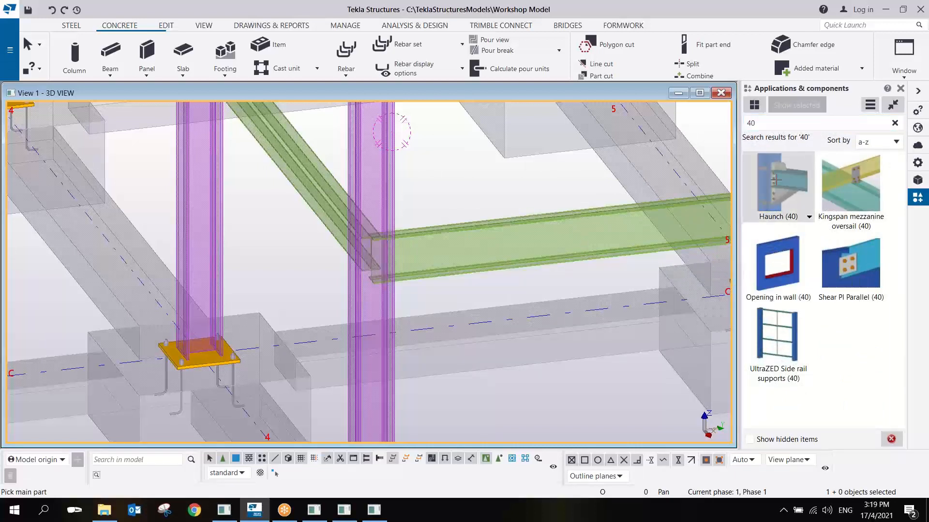
double_click(776, 180)
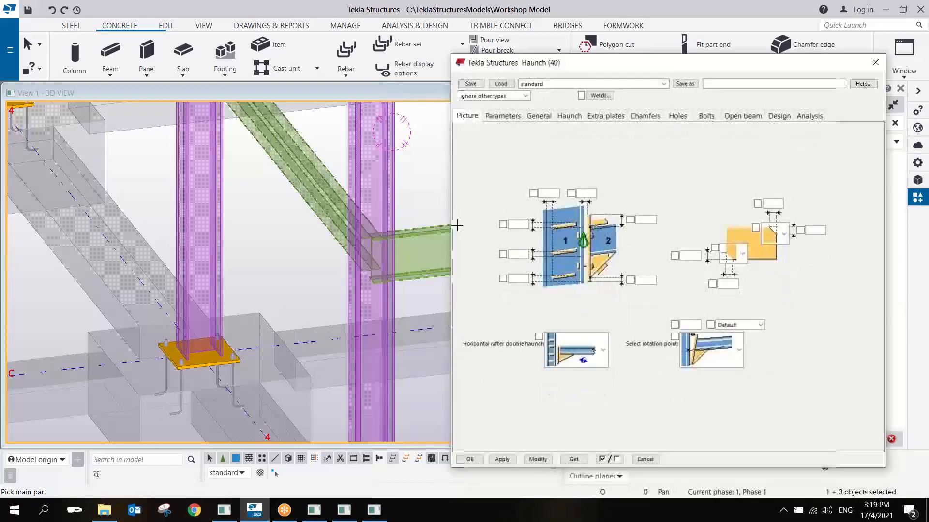
Create the haunch connection with the D-4 column as main part and the beam running toward grid 5 as secondary
middle_click_drag(413, 262, 217, 256)
scroll(217, 256, "down", 2)
scroll(217, 256, "up", 2)
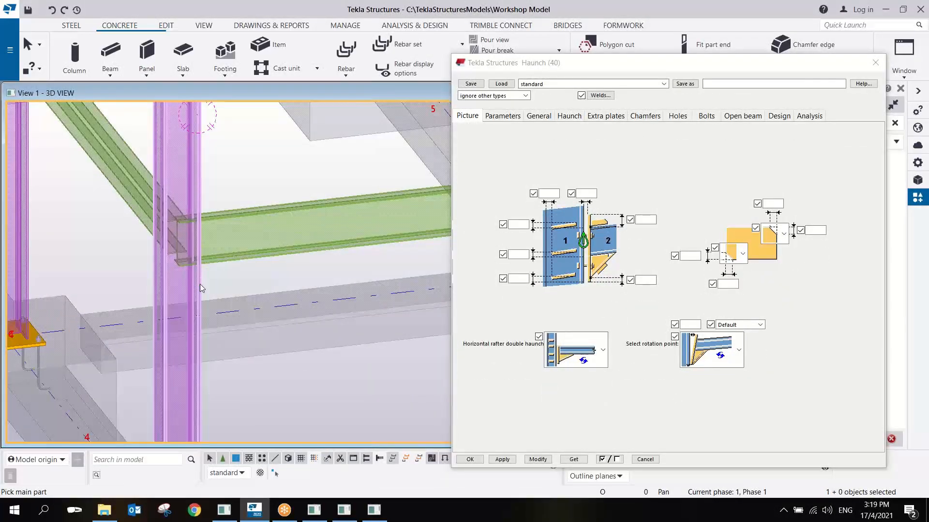
left_click(202, 289)
left_click(216, 262)
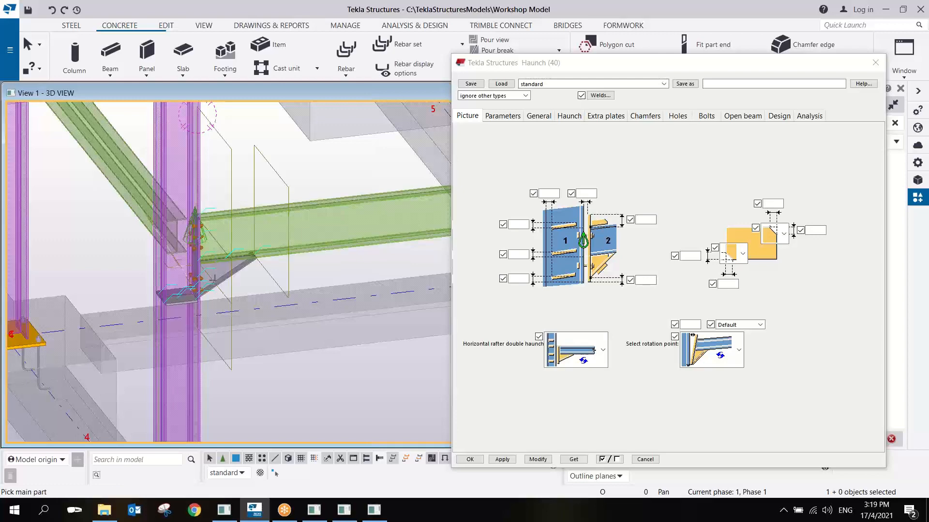
End the component command and examine the new haunch connection's end plate, bolts and column stiffeners at grid D-4
scroll(215, 263, "up", 5)
middle_click_drag(125, 210, 118, 251, "ctrl")
left_click_drag(118, 251, 166, 261, "ctrl")
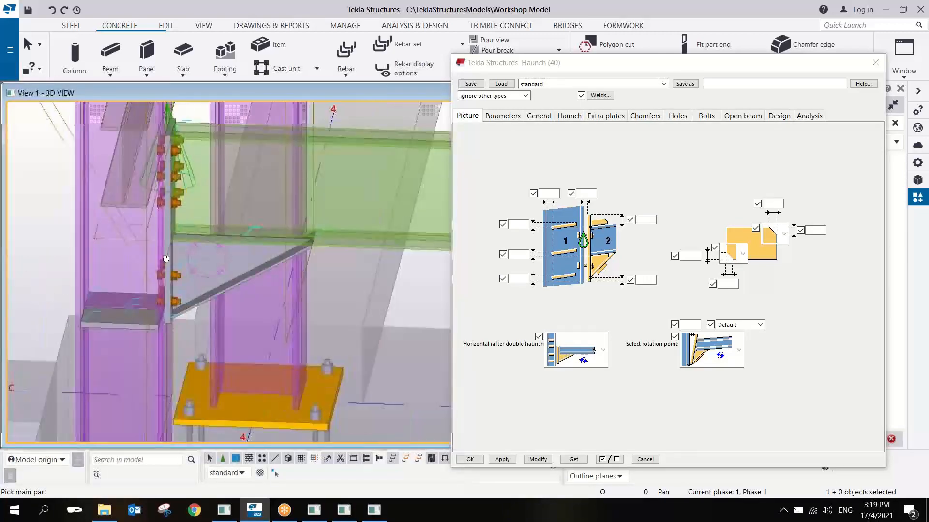
scroll(224, 290, "down", 2)
right_click(263, 205)
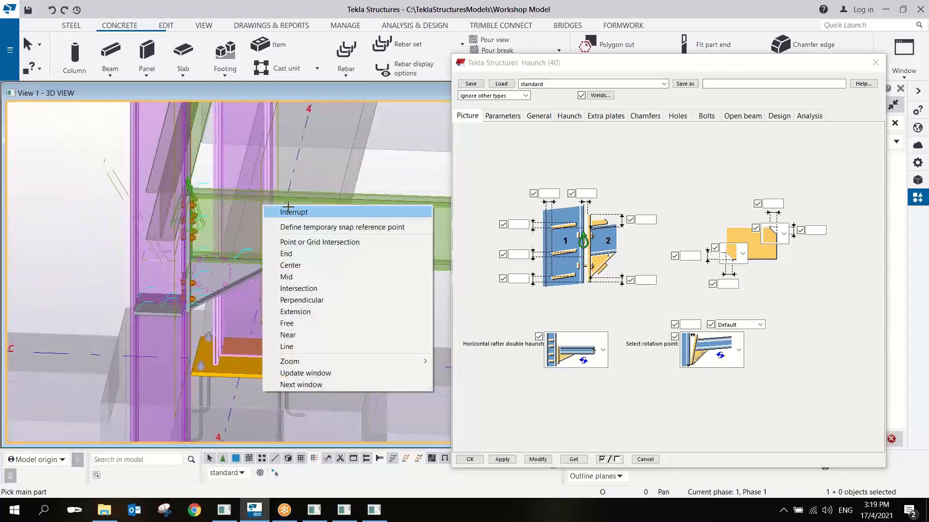
left_click(288, 213)
middle_click_drag(210, 234, 441, 284)
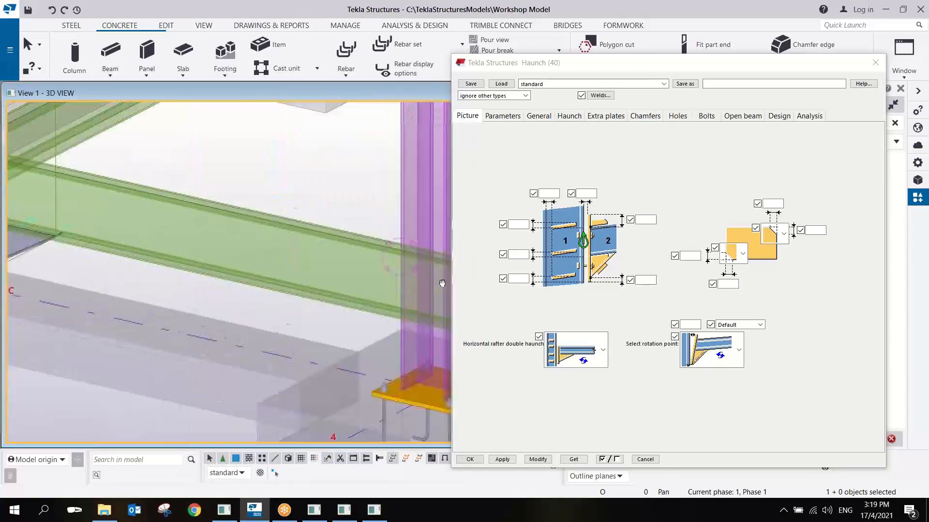
middle_click_drag(73, 242, 232, 277)
scroll(232, 278, "up", 1)
middle_click_drag(237, 292, 326, 327)
scroll(312, 286, "up", 5)
scroll(325, 333, "down", 3)
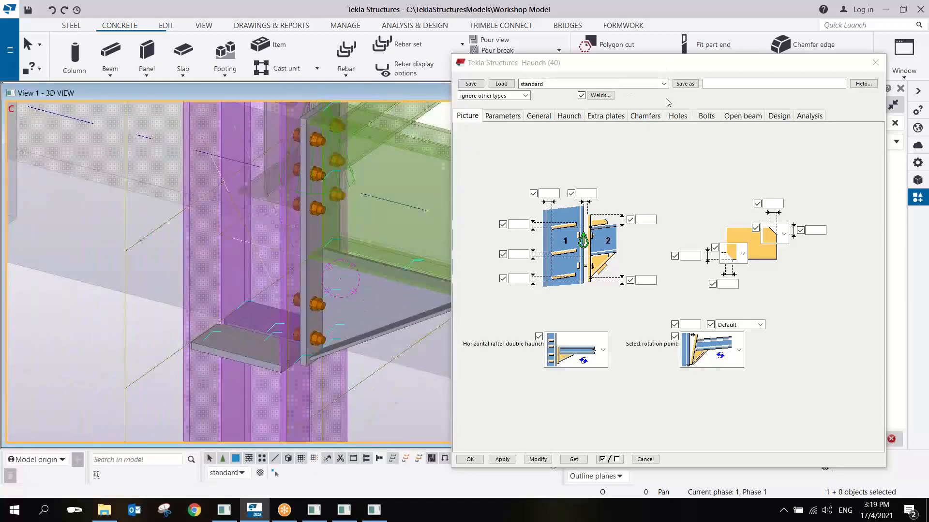
Set the haunch component's class to 13 and modify the selected D-4 connection with it
left_click(543, 118)
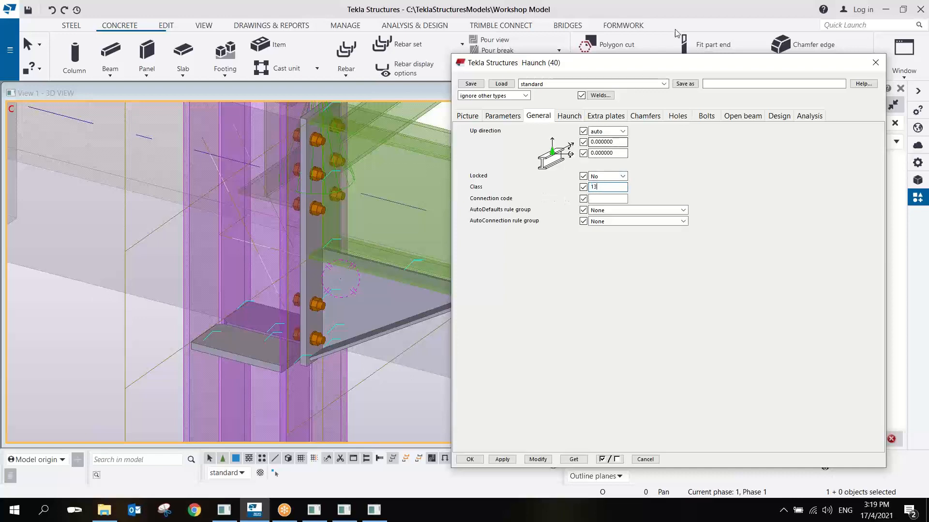
left_click(538, 459)
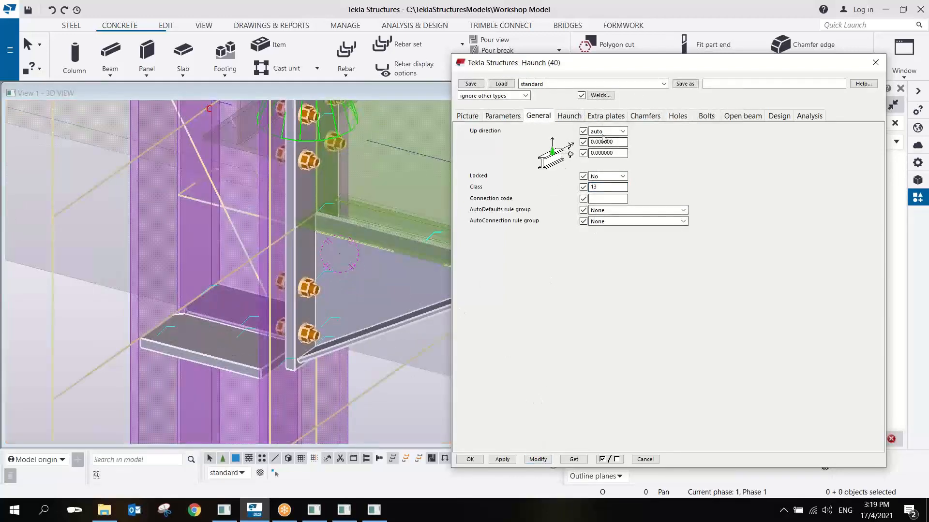
left_click(369, 309)
left_click(538, 459)
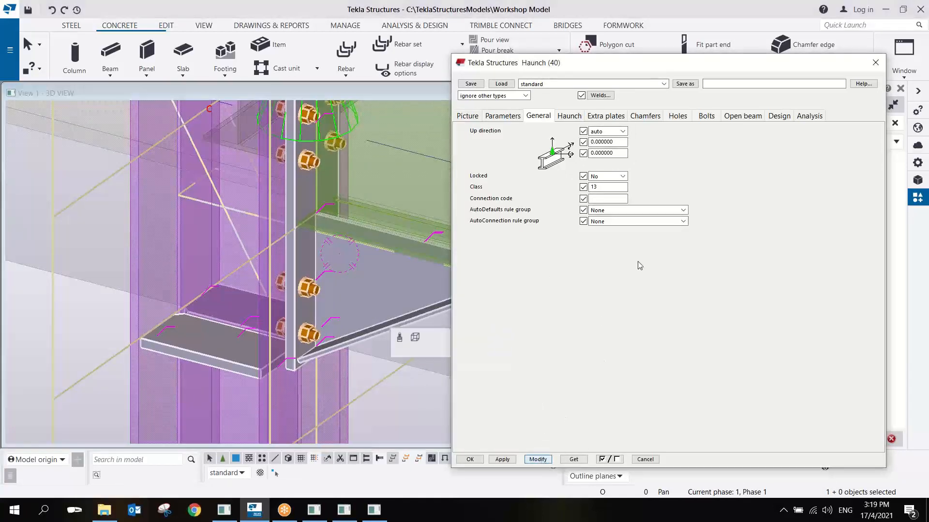
Set the haunch's lower bolt group to be measured from Top at 120 mm and modify the connection
scroll(316, 371, "up", 2)
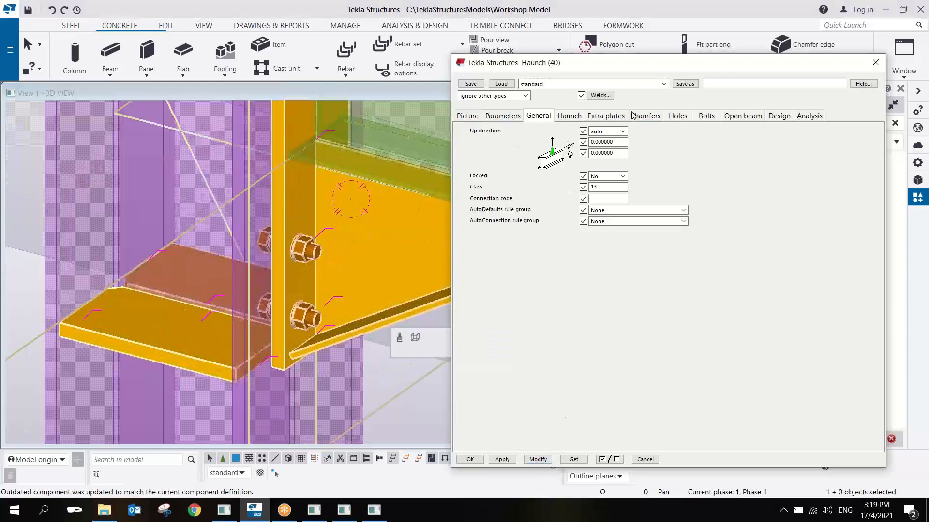
left_click(705, 117)
left_click(488, 357)
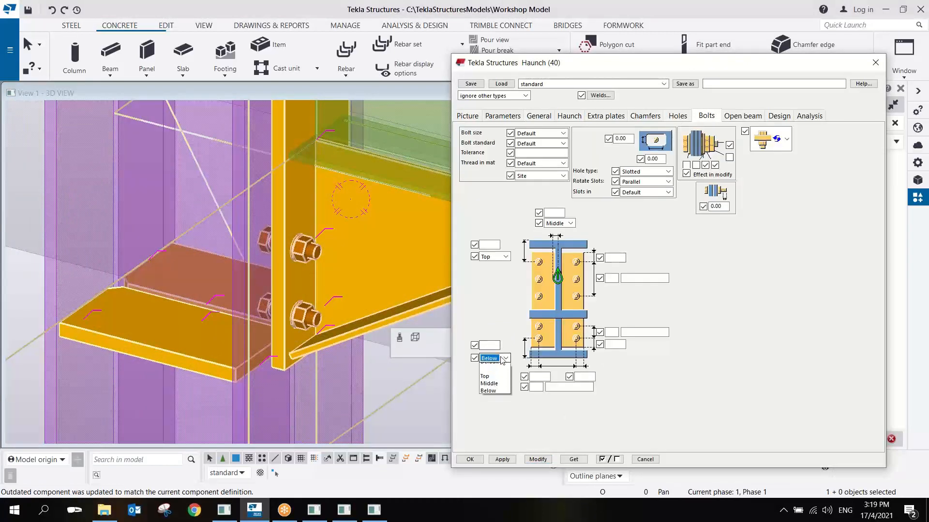
left_click(496, 382)
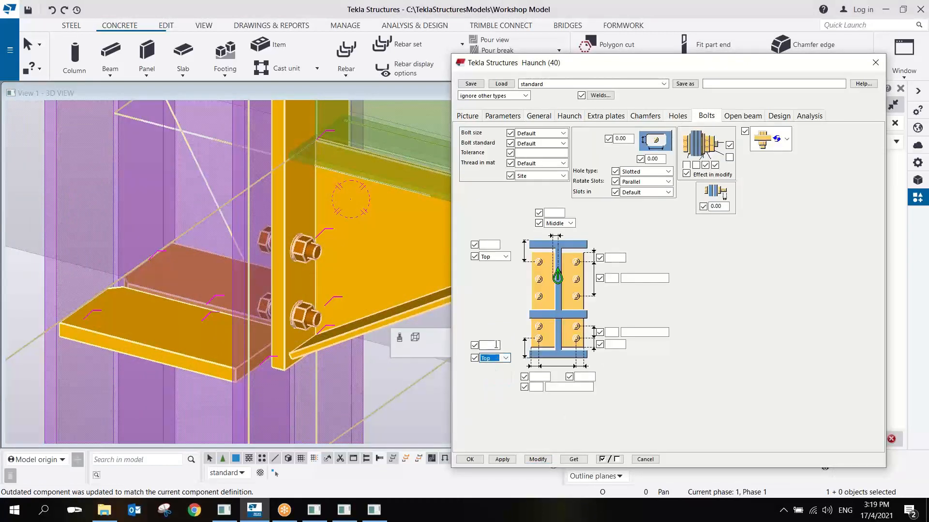
left_click(538, 460)
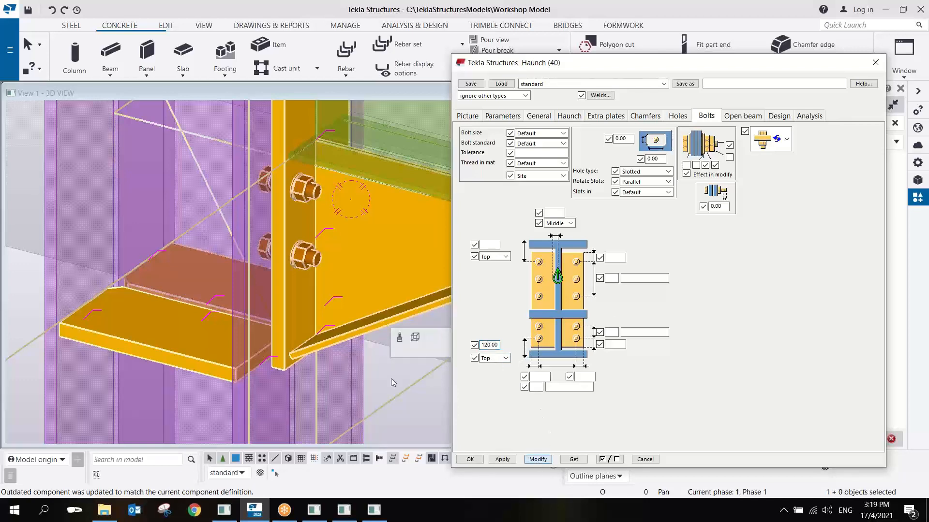
Accept the haunch settings and add the same Haunch (40) between the C-4 column and the beam running toward grid 5
scroll(273, 295, "down", 4)
middle_click_drag(287, 282, 258, 273, "ctrl")
scroll(334, 309, "down", 3)
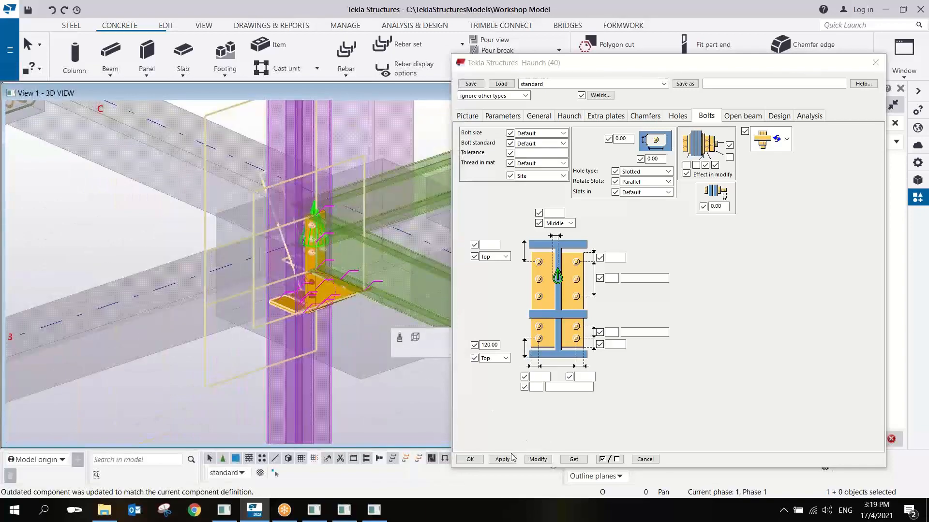
left_click(503, 458)
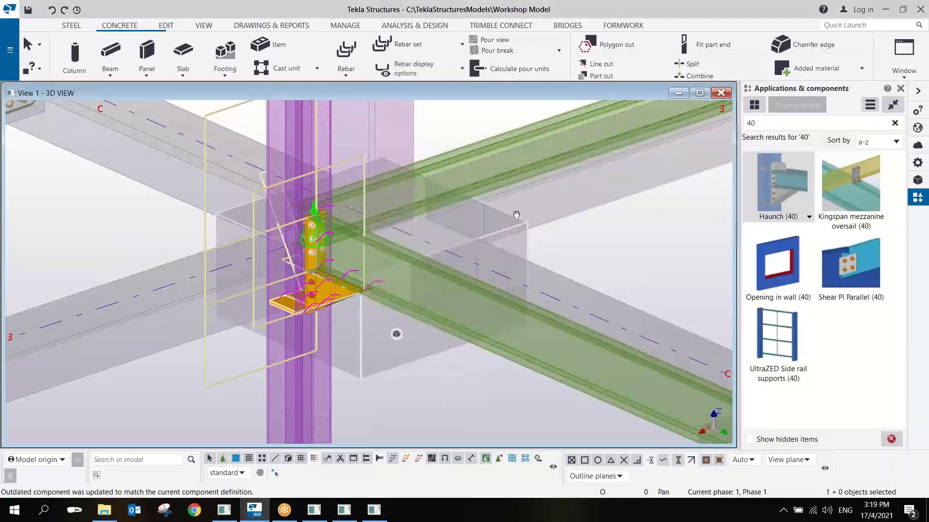
scroll(516, 216, "down", 3)
middle_click_drag(516, 215, 478, 304)
left_click(796, 194)
scroll(473, 281, "up", 5)
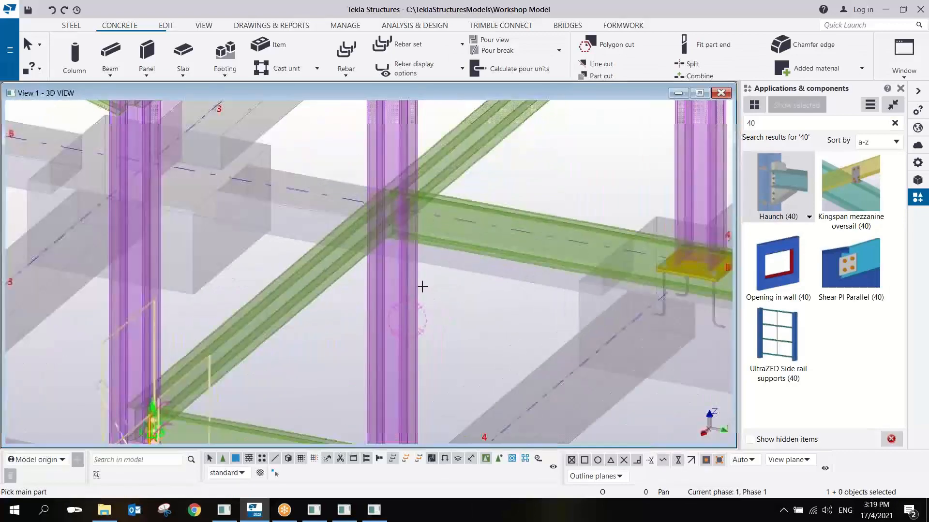
left_click(418, 291)
left_click(468, 208)
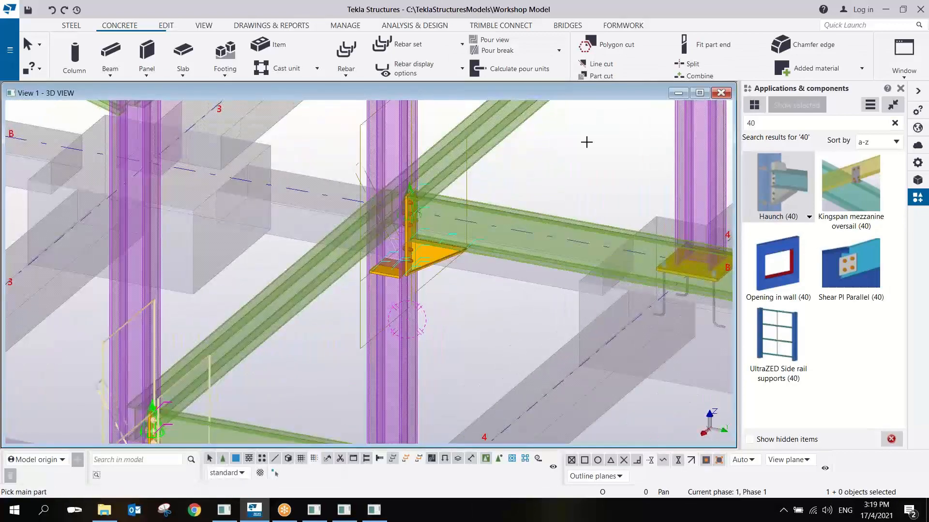
Add the same haunch between the B-4 and A-4 columns and their beams running toward grid 5
middle_click_drag(587, 142, 441, 296)
left_click(585, 229)
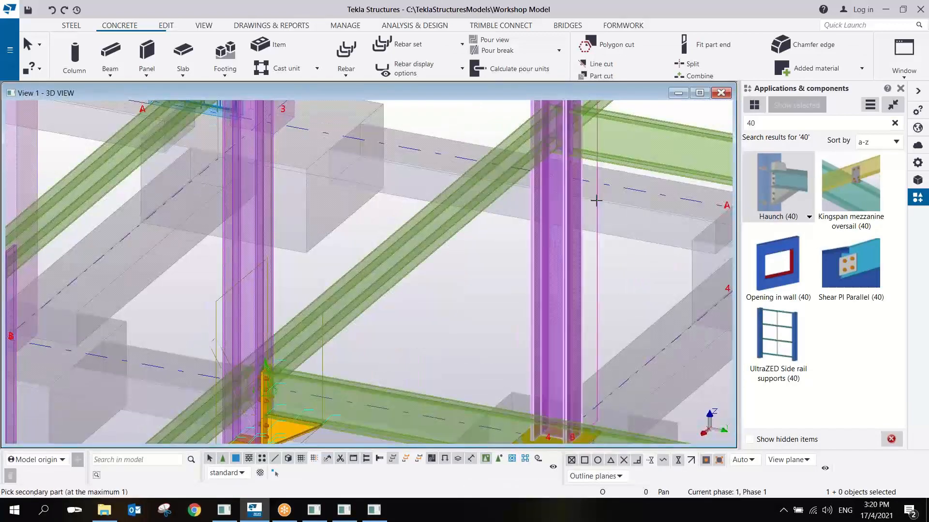
left_click(623, 159)
middle_click_drag(623, 159, 456, 306)
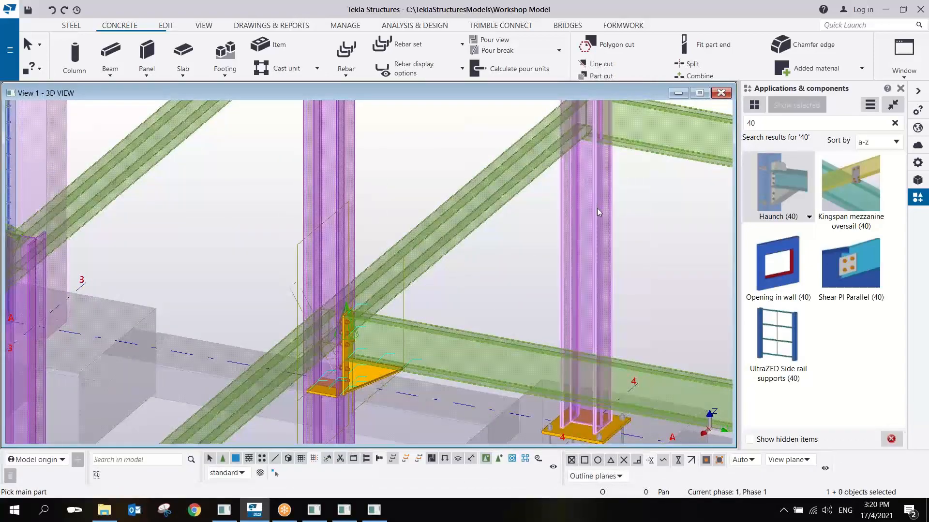
scroll(563, 222, "down", 6)
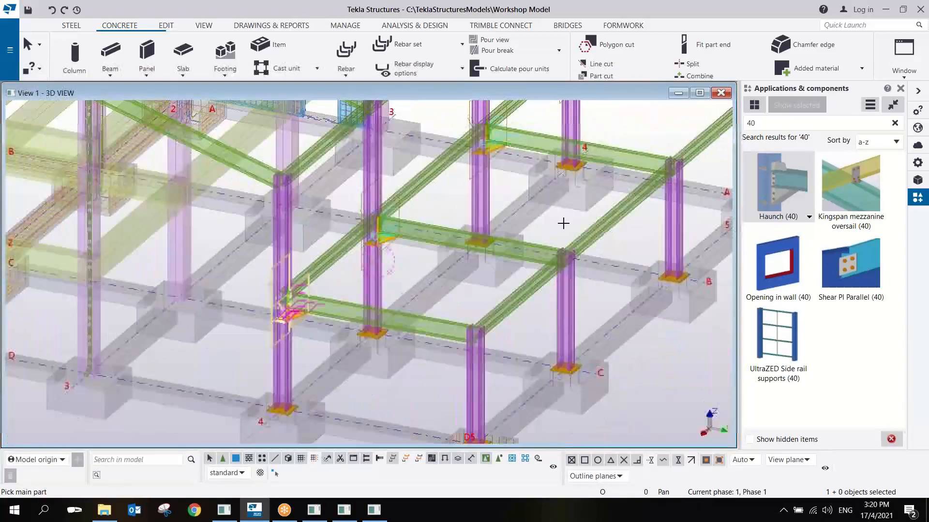
Add the same haunch between the D-5 column and the beam coming from grid 4
scroll(563, 223, "down", 2)
middle_click_drag(563, 223, 546, 237, "ctrl")
scroll(534, 264, "up", 4)
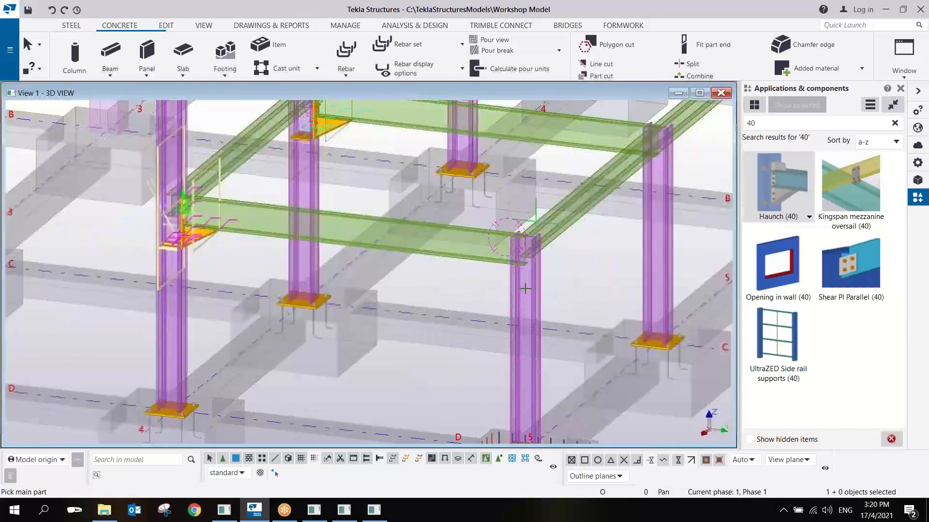
scroll(525, 289, "up", 2)
scroll(501, 275, "up", 5)
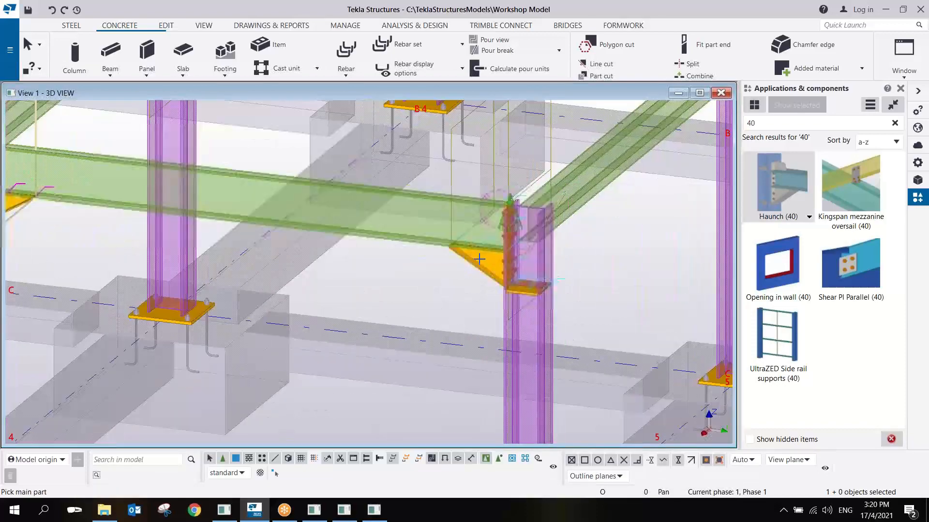
scroll(531, 188, "up", 3)
middle_click_drag(531, 188, 519, 224, "ctrl")
scroll(519, 223, "down", 2)
scroll(519, 223, "down", 6)
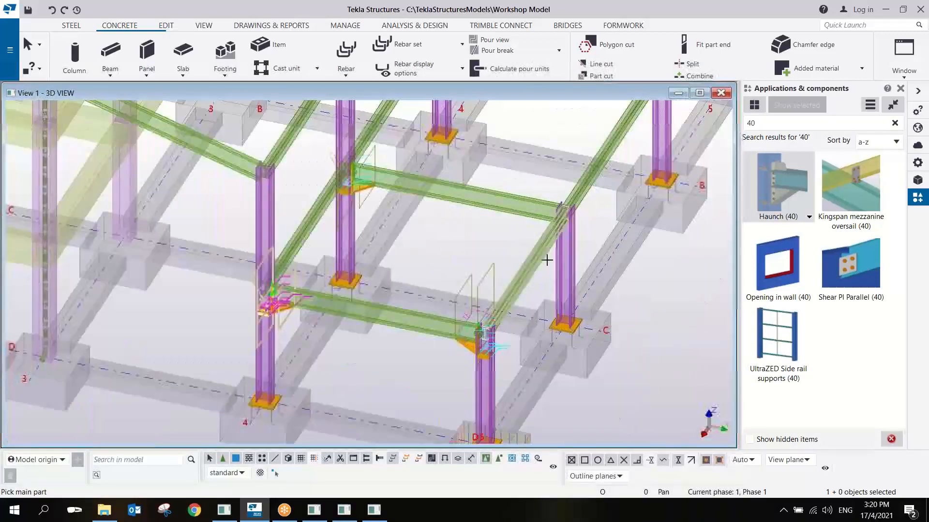
Add the haunch at the C-5, B-5 and A-5 columns to the beams coming from grid 4, and end the command
scroll(571, 259, "up", 2)
left_click(571, 256)
left_click(532, 211)
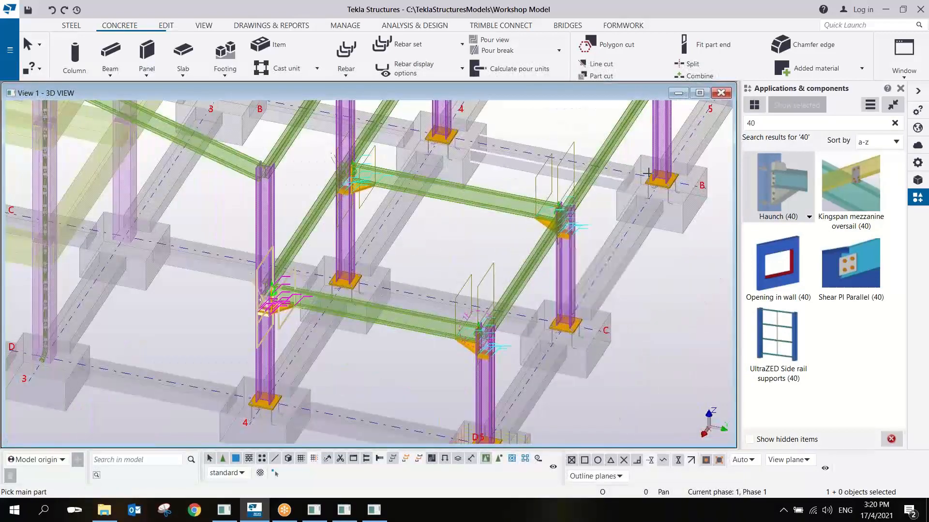
middle_click_drag(672, 111, 579, 272)
left_click(573, 279)
left_click(533, 222)
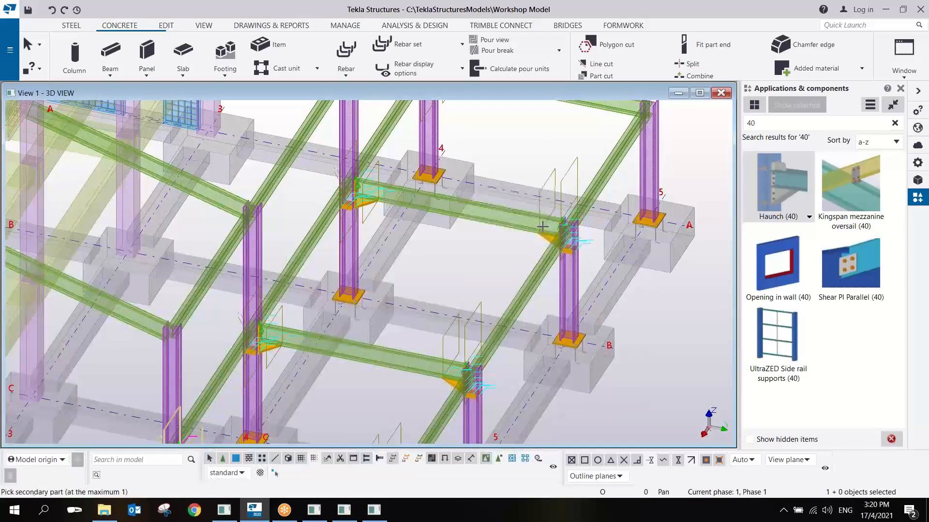
left_click(643, 165)
left_click(621, 133)
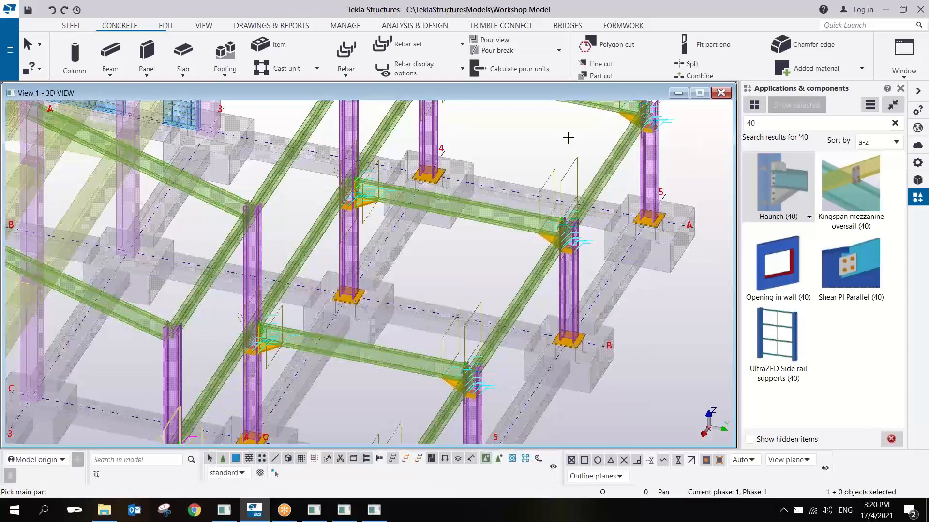
right_click(570, 139)
left_click(580, 148)
Redraw the 3D view to clear the temporary component graphics from the frame's haunches
scroll(558, 187, "up", 5)
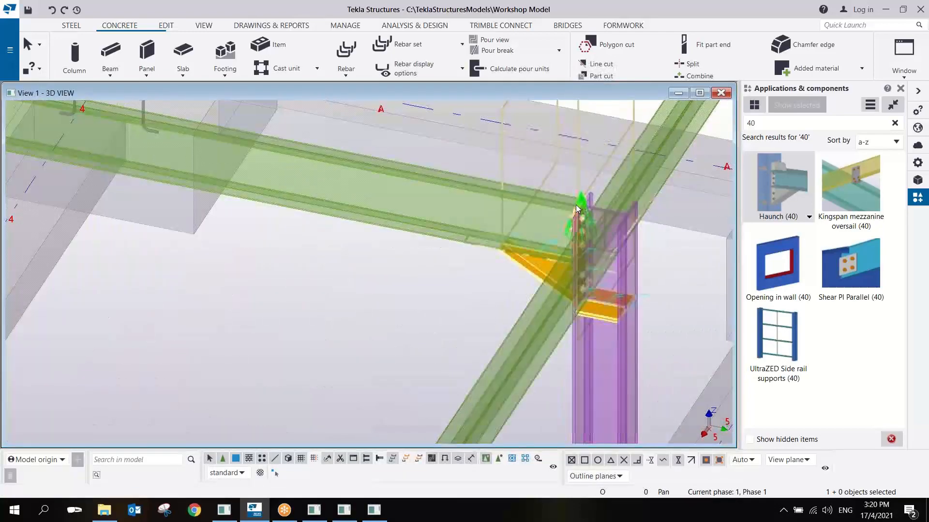
scroll(575, 276, "down", 6)
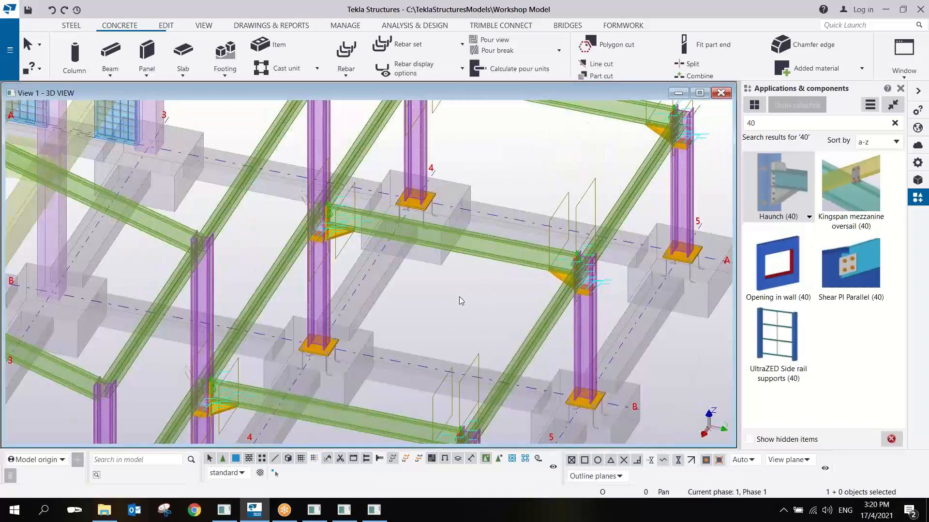
right_click(459, 297)
left_click(498, 356)
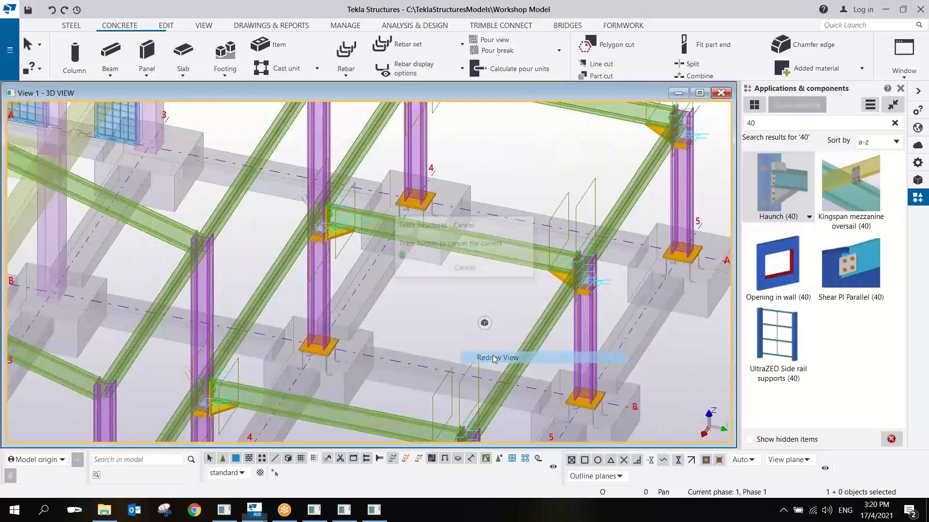
scroll(493, 355, "down", 5)
middle_click_drag(482, 285, 500, 275, "ctrl")
scroll(500, 272, "up", 5)
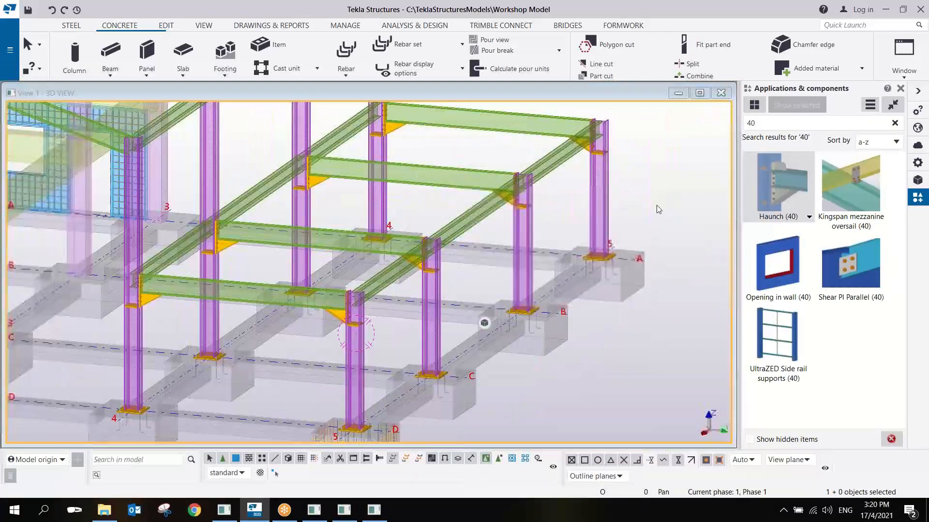
Review the 3D view's visibility settings for welds, construction planes and component symbols, and close the display and view properties
double_click(657, 205)
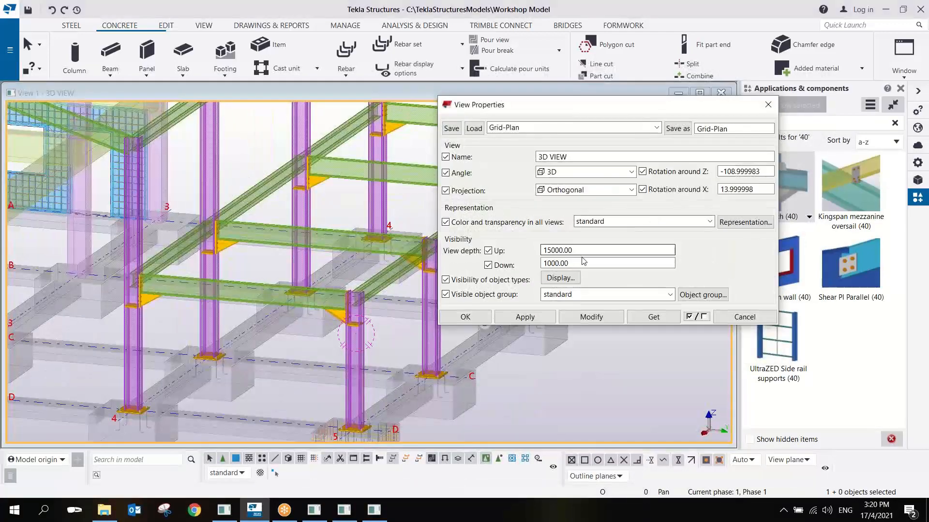
left_click(566, 282)
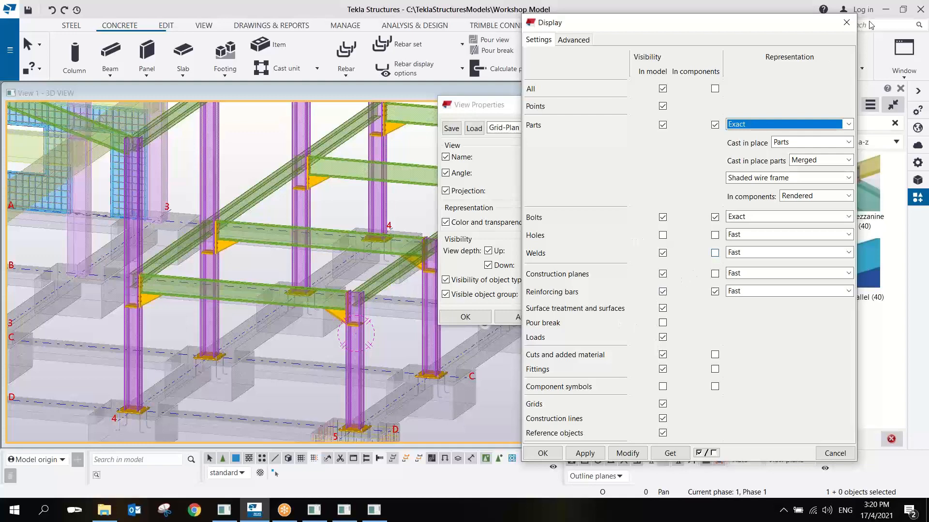
left_click(543, 452)
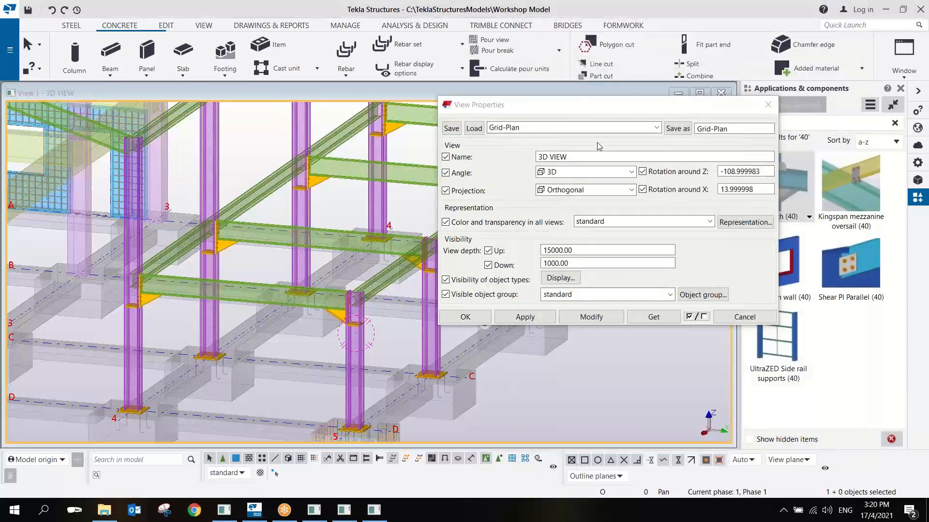
left_click_drag(638, 106, 472, 101)
left_click(300, 353)
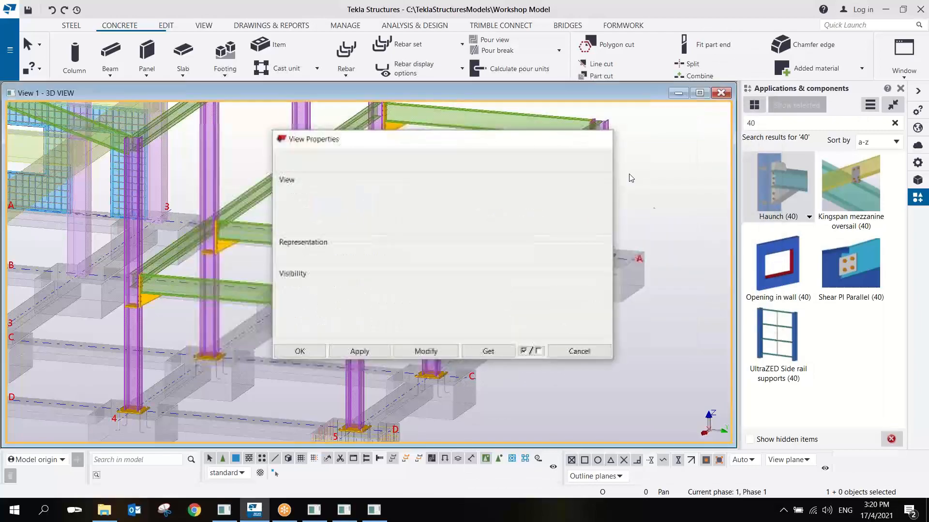
Search the component catalog for 187 for the beams framing into the grid 4 columns
middle_click_drag(390, 286, 297, 300, "ctrl")
scroll(305, 314, "up", 4)
middle_click_drag(343, 356, 378, 252)
scroll(378, 252, "down", 4)
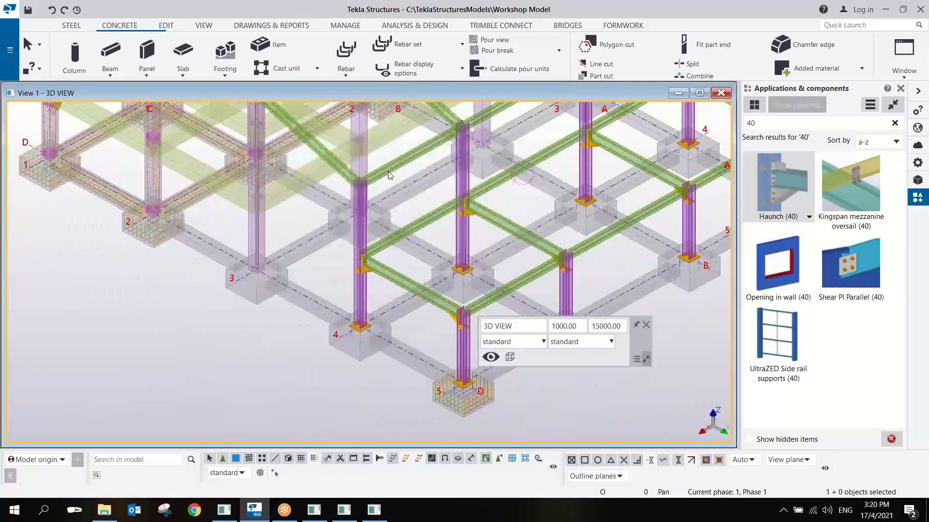
scroll(384, 180, "up", 5)
scroll(397, 265, "up", 5)
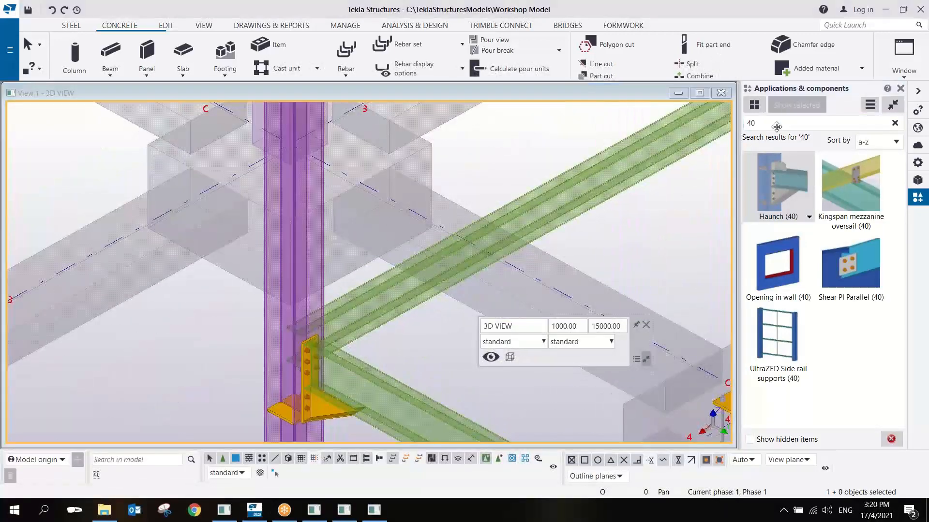
left_click_drag(765, 124, 718, 142)
type("187")
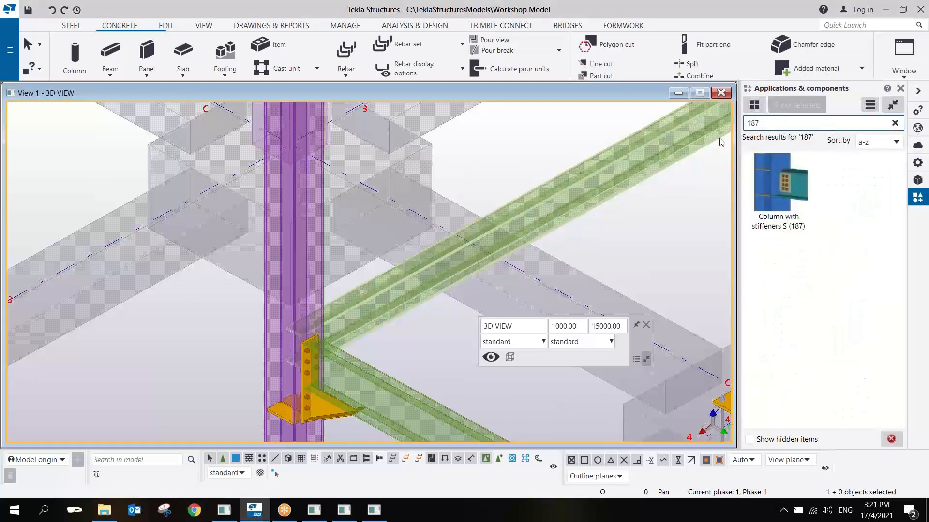
Open the properties of the Column with stiffeners S (187) component and set the tab plate thickness to 12
left_click(769, 192)
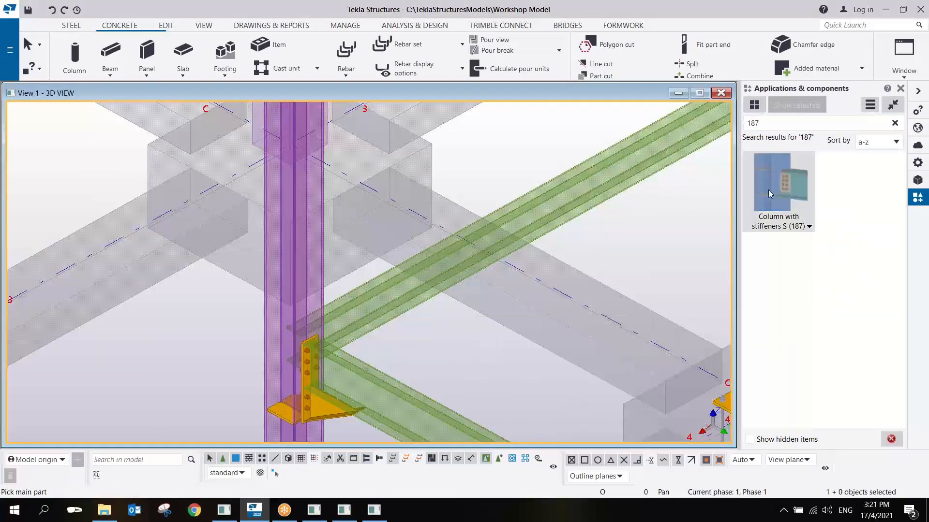
middle_click_drag(522, 353, 242, 185)
scroll(348, 228, "down", 3)
scroll(348, 229, "down", 2)
scroll(419, 286, "up", 5)
scroll(377, 206, "up", 4)
middle_click_drag(376, 205, 307, 242)
scroll(307, 241, "down", 2)
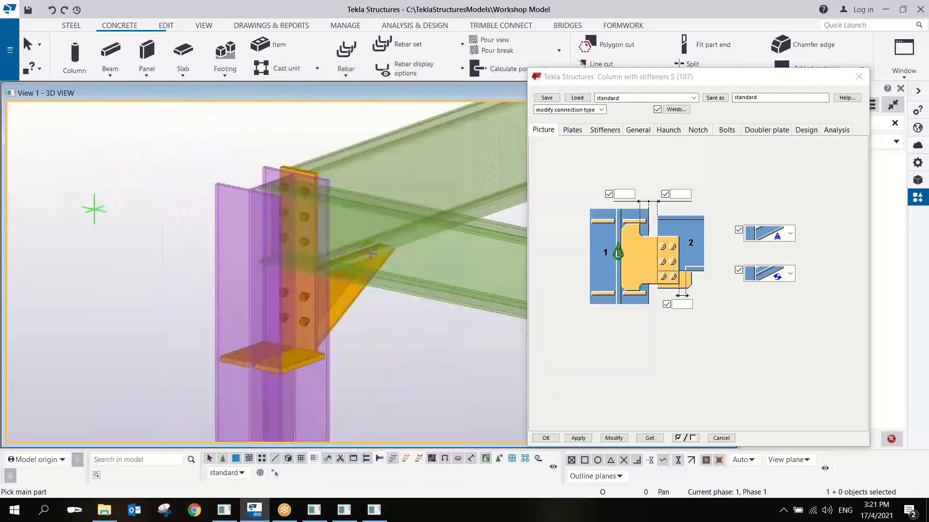
left_click(575, 133)
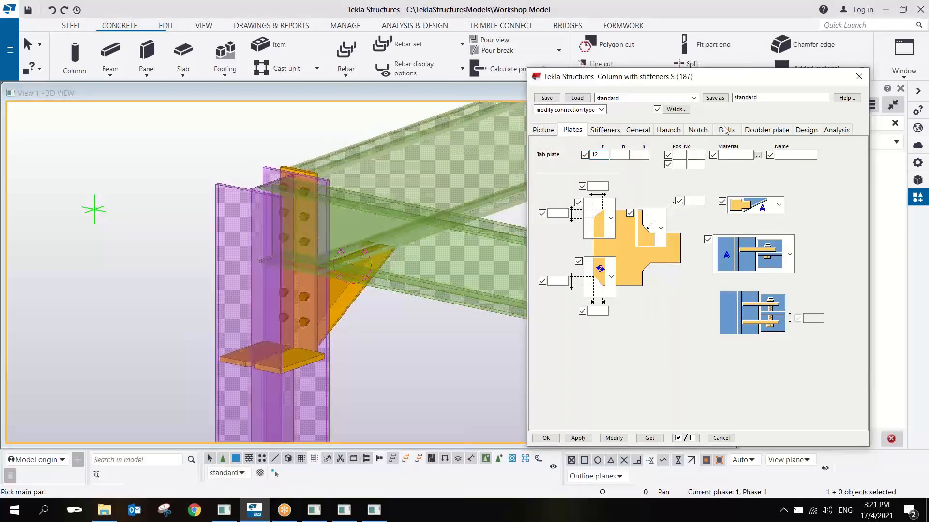
Change the bolt group's vertical reference option, set the connection class to 13, and accept the component settings
left_click(725, 131)
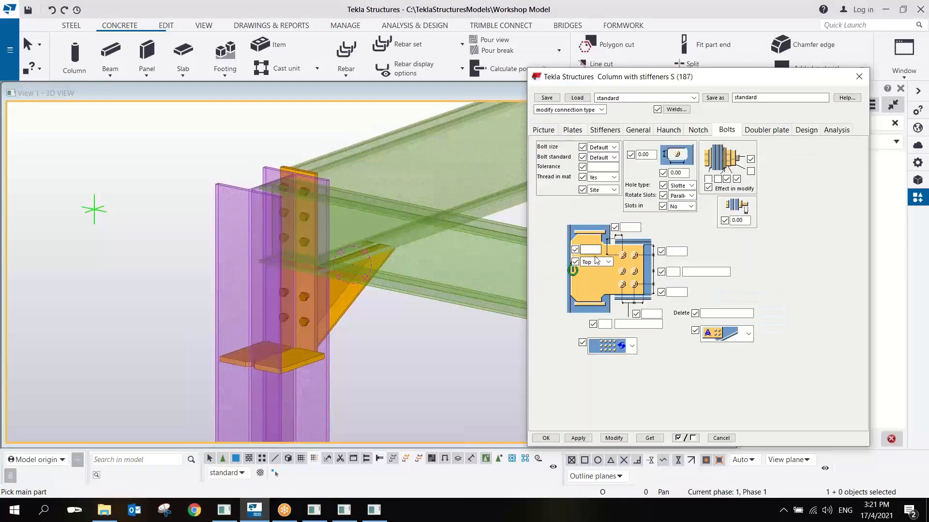
left_click(602, 263)
left_click(597, 294)
left_click(638, 130)
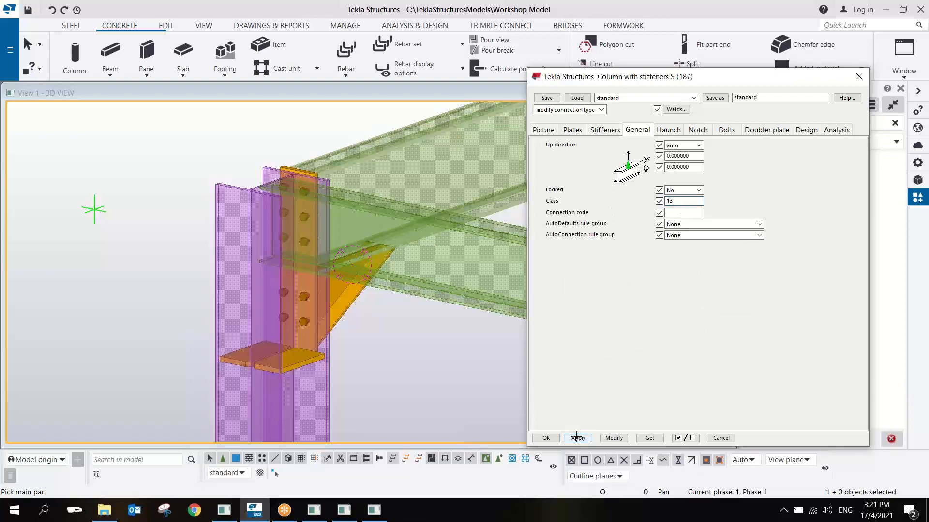
left_click(545, 438)
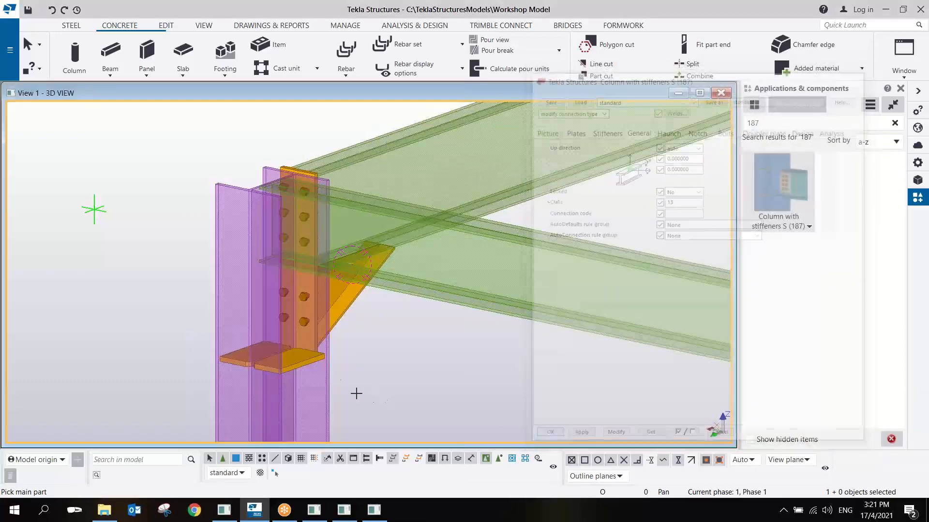
Add the Column with stiffeners S (187) connection between the D-5 column and the beam running toward grid C
left_click(328, 376)
left_click(415, 295)
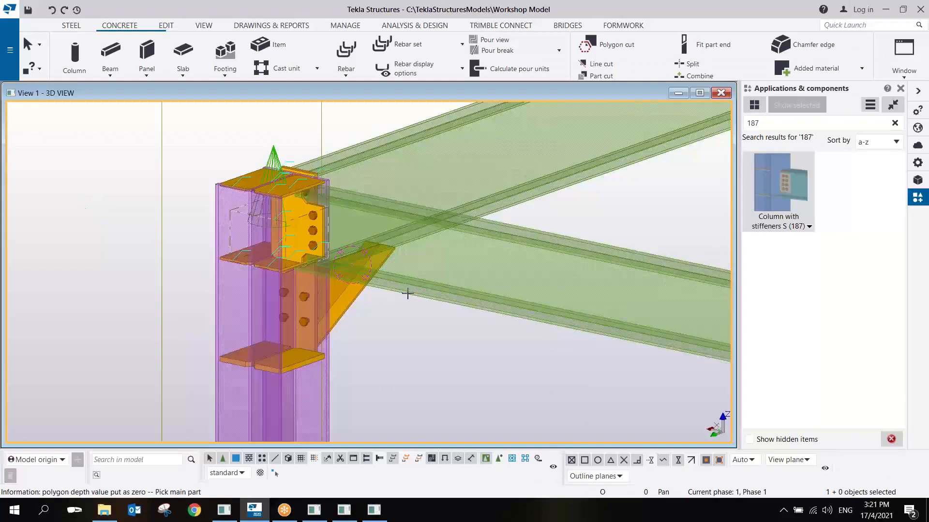
scroll(317, 237, "up", 5)
middle_click_drag(317, 237, 370, 229, "ctrl")
scroll(377, 228, "down", 10)
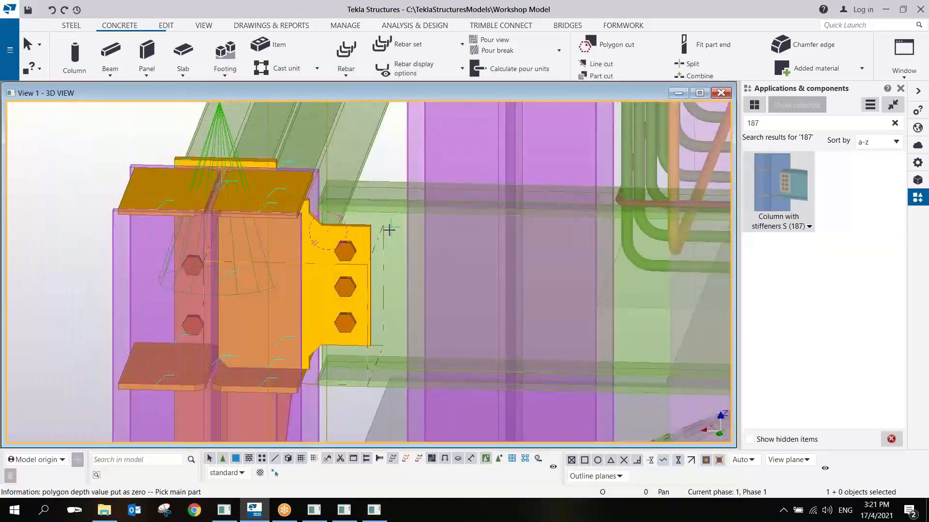
scroll(403, 286, "up", 5)
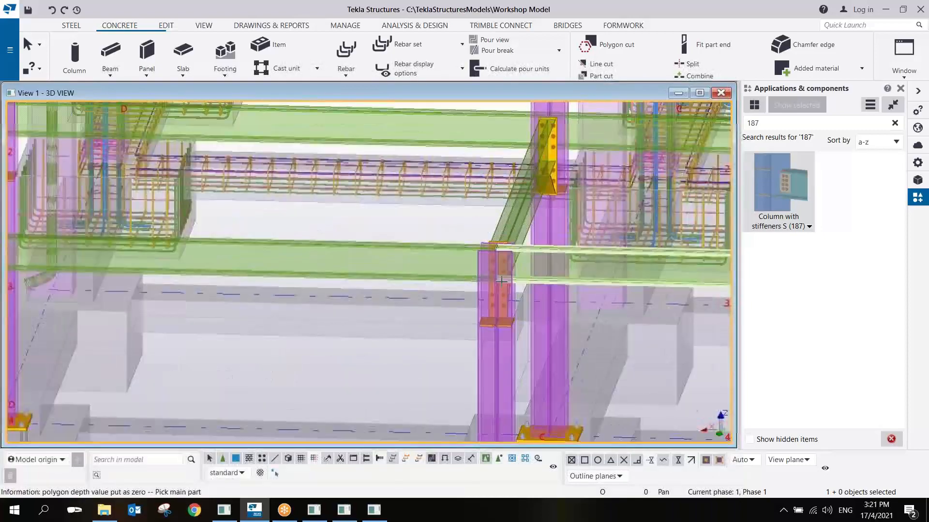
Add the 187 connection between the C-5 column and the beam running toward grid D, and end the command
left_click(466, 288)
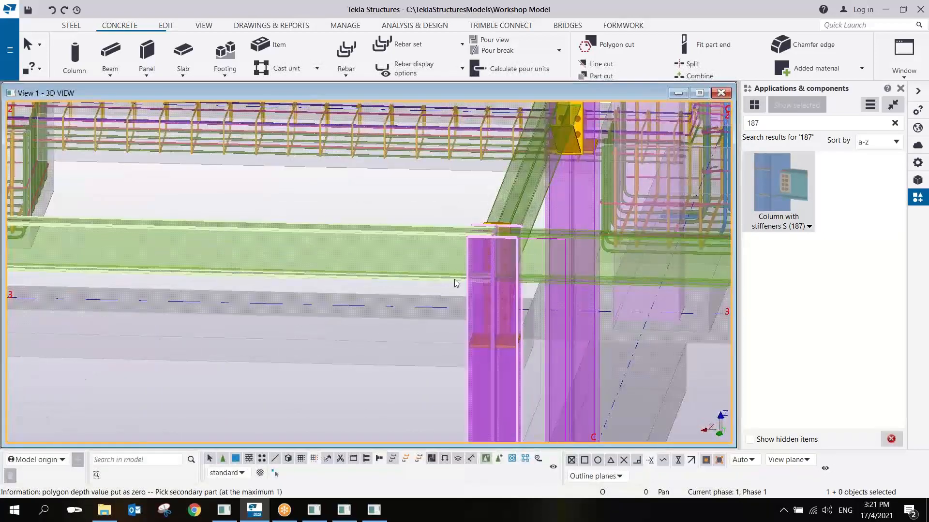
left_click(455, 280)
scroll(460, 249, "up", 4)
right_click(460, 166)
left_click(478, 168)
scroll(479, 213, "up", 2)
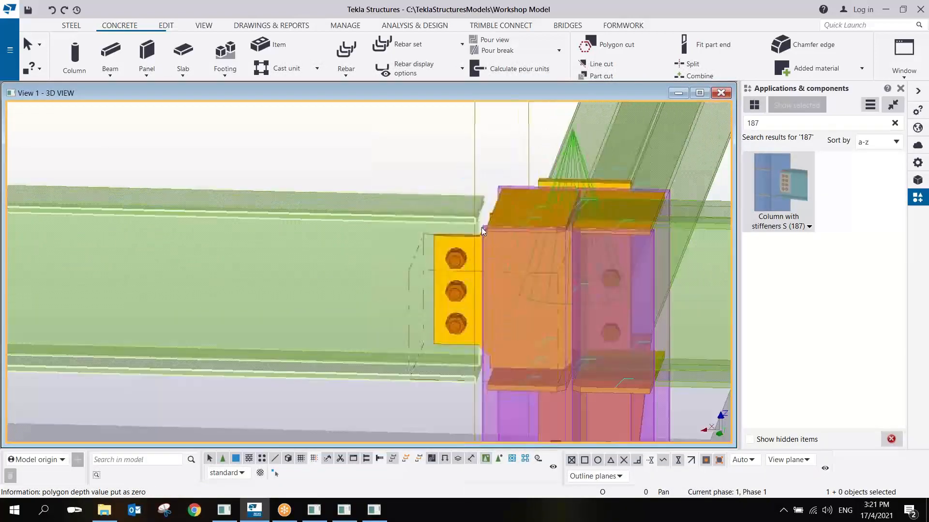
Modify the C-5 column's 187 connection by setting the Top FS and Bottom FS stiffener thicknesses to 0
middle_click_drag(480, 227, 483, 281, "ctrl")
scroll(483, 285, "down", 3)
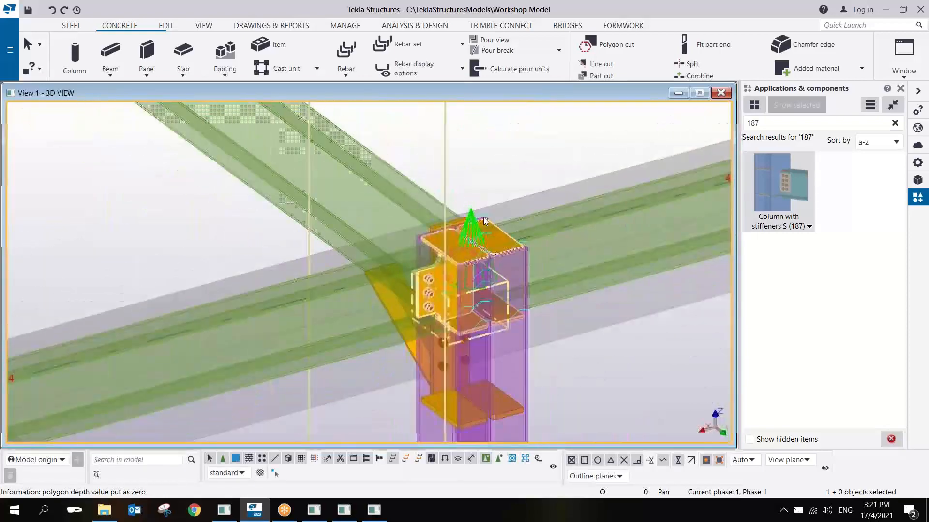
scroll(483, 217, "up", 4)
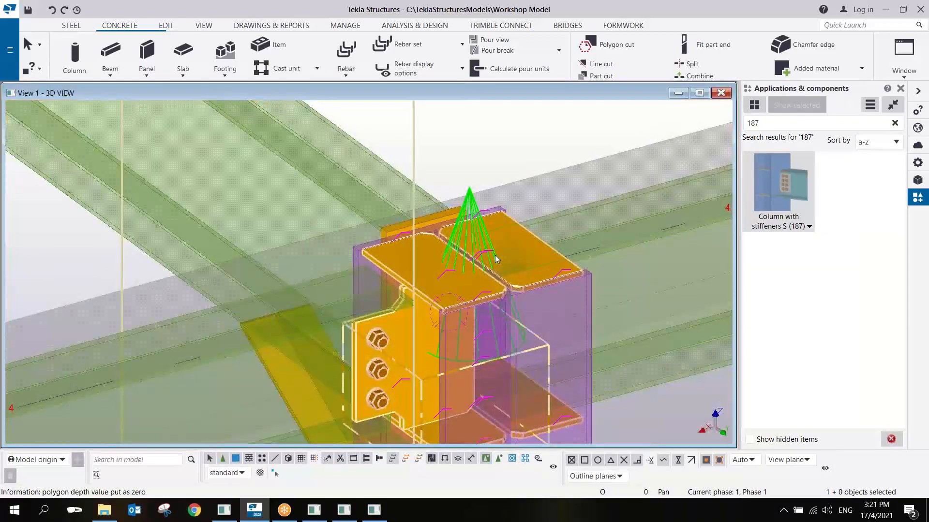
double_click(527, 260)
middle_click_drag(432, 243, 292, 208)
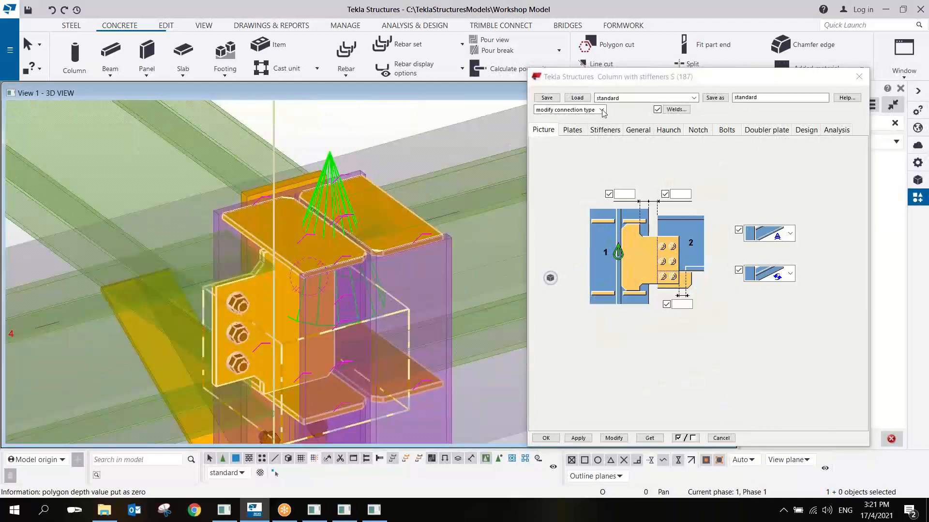
left_click(608, 131)
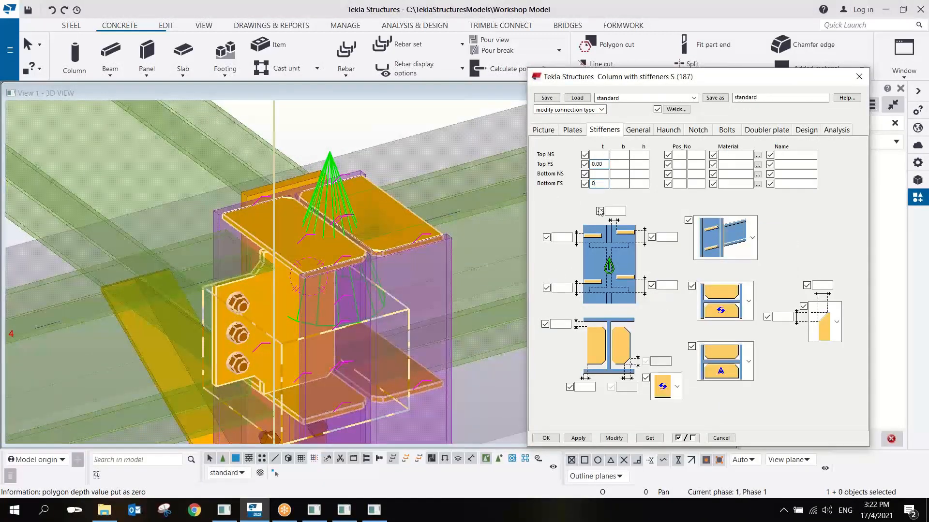
left_click(622, 439)
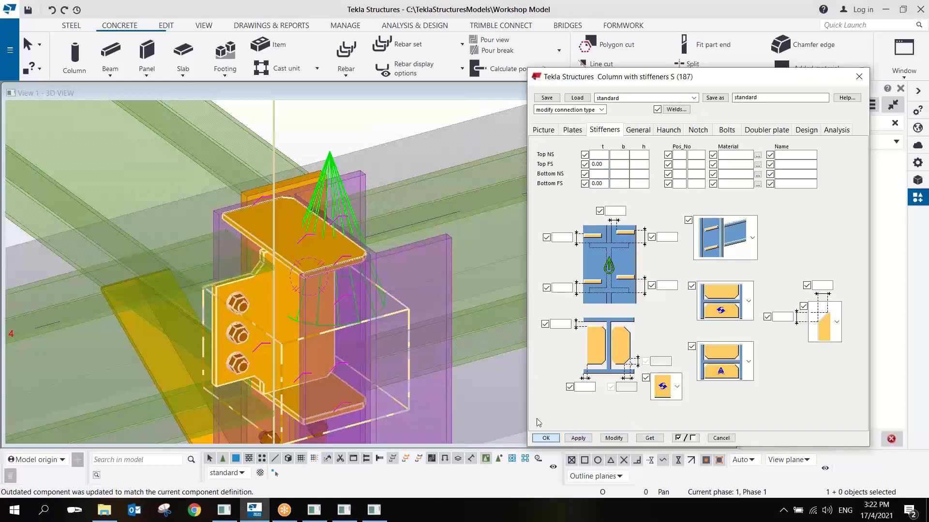
left_click(545, 438)
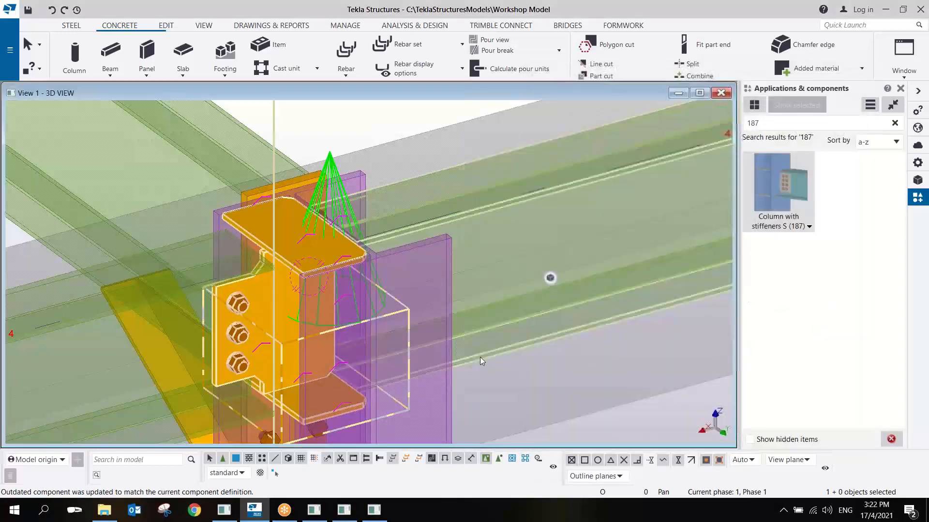
Add the 187 connection at both ends of the grid 5 beam between the C-5 and B-5 columns
left_click(450, 247)
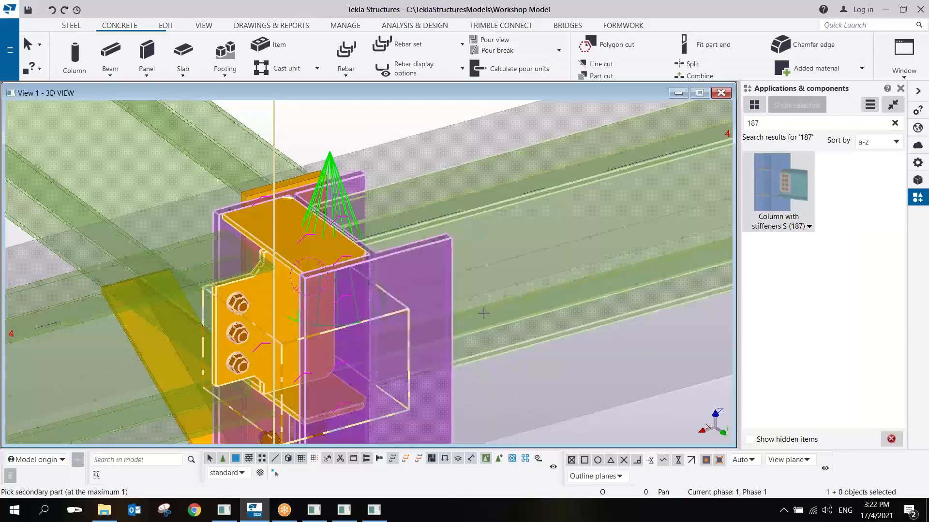
left_click(515, 352)
scroll(516, 350, "down", 6)
middle_click_drag(628, 263, 261, 318)
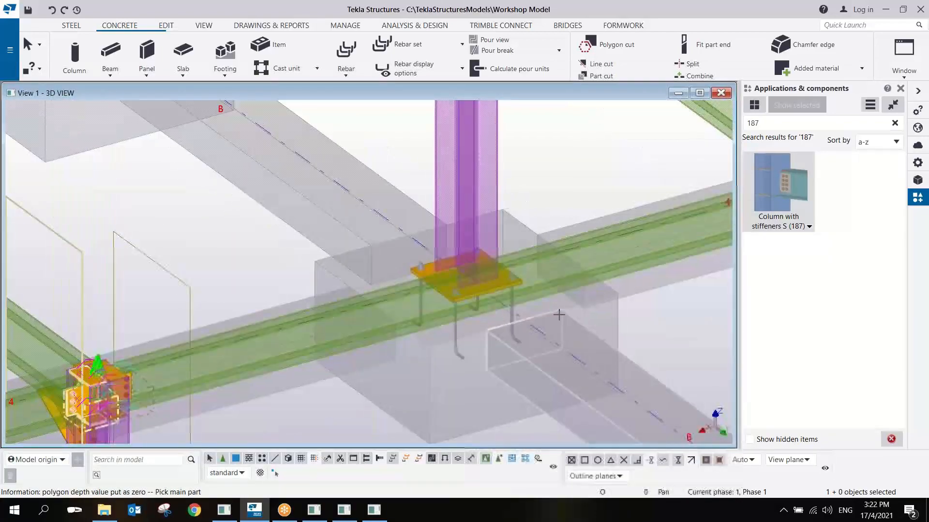
middle_click_drag(560, 315, 85, 403)
left_click(547, 290)
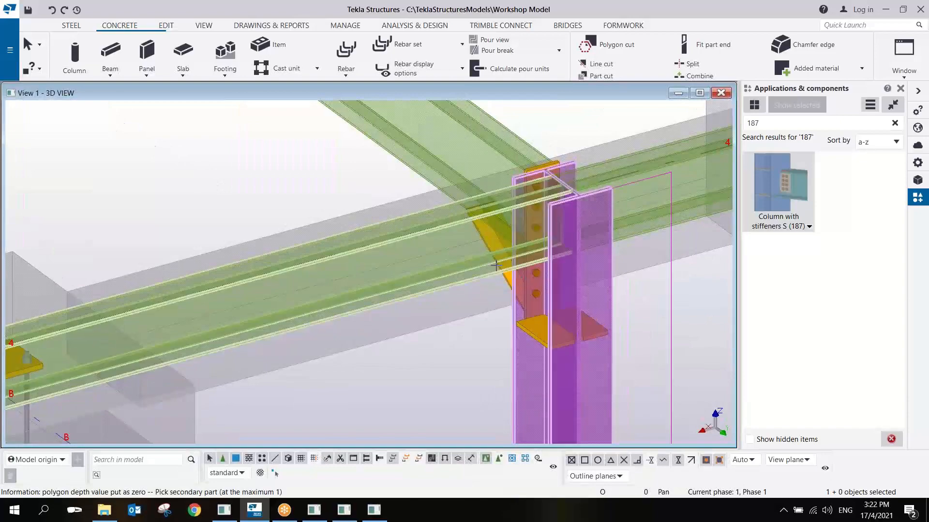
left_click(439, 228)
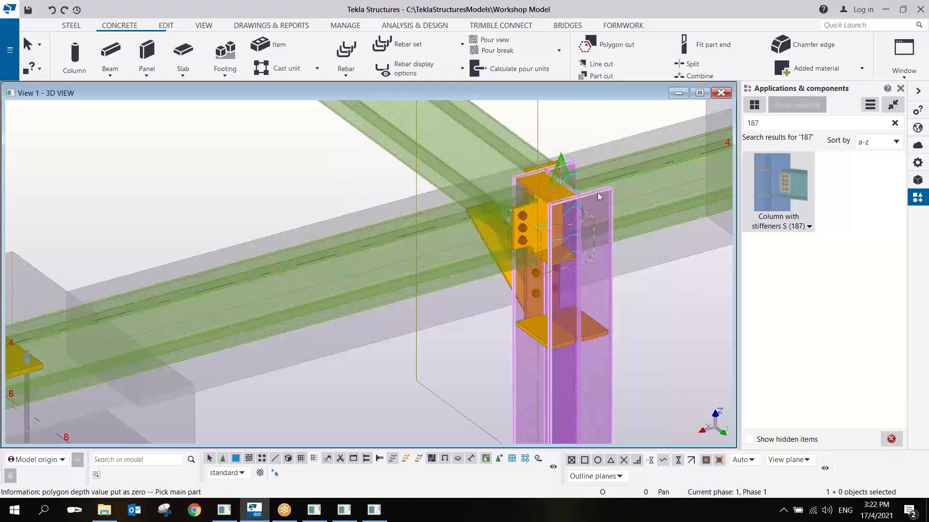
Add the 187 connection at both ends of the grid 5 beam between the B-5 and A-5 columns
middle_click_drag(640, 172, 261, 274)
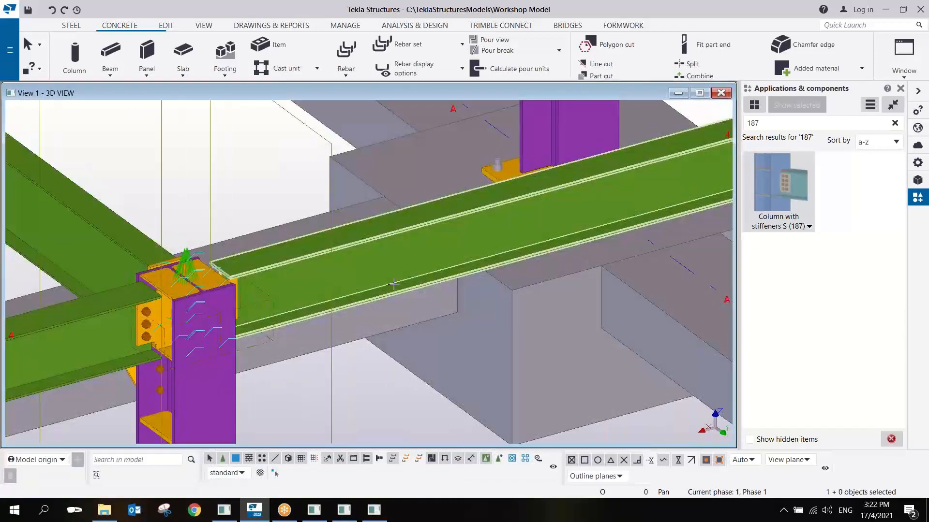
middle_click_drag(527, 269, 234, 365)
scroll(233, 365, "down", 4)
left_click(637, 369)
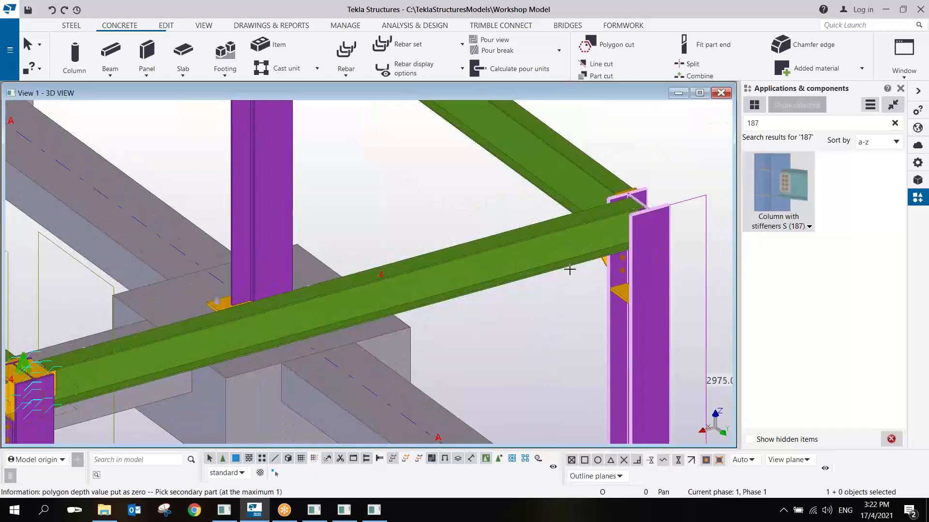
left_click(529, 258)
Add the 187 connection at the A-4 column to its beam toward grid B, and at the B-4 column to the beams on both sides
middle_click_drag(428, 227, 619, 496)
left_click(458, 347)
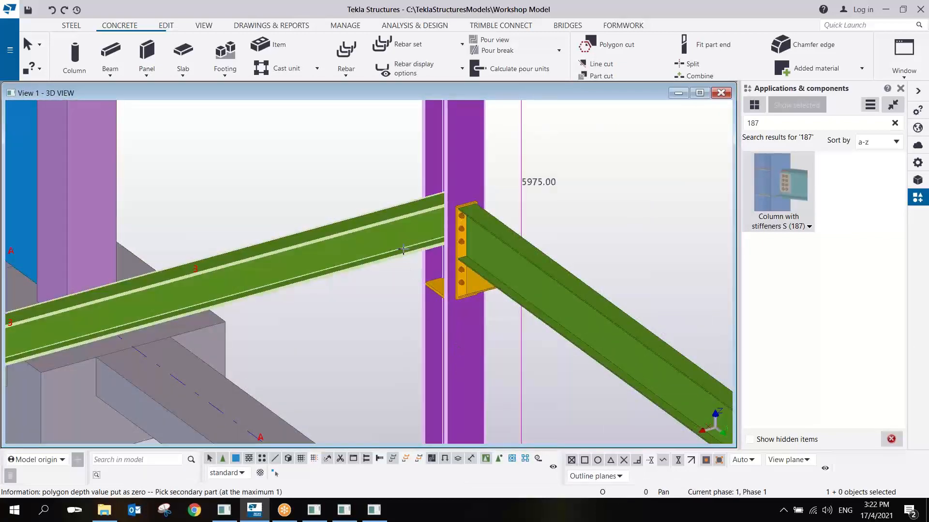
left_click(402, 249)
middle_click_drag(307, 307, 307, 375)
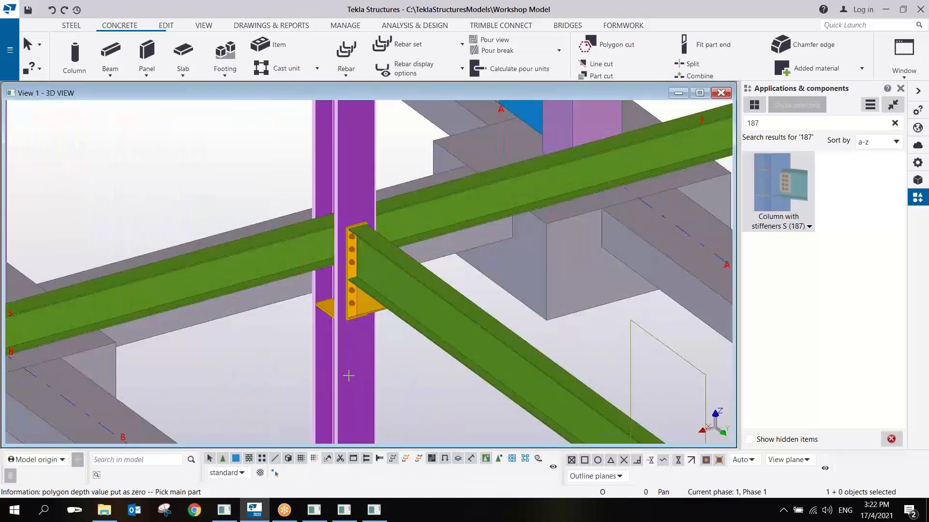
left_click(362, 387)
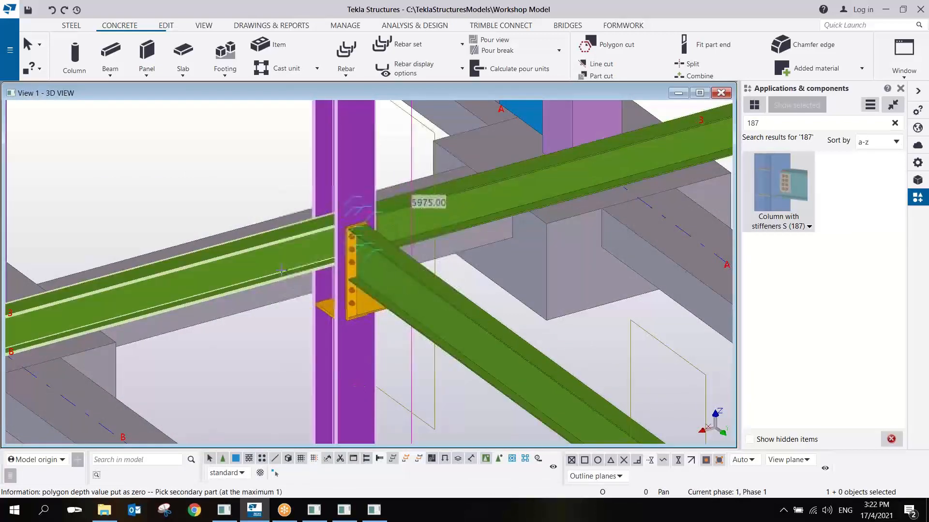
left_click(281, 270)
Add the 187 connection at the C-4 column to the beams toward grids D and B, restarting the command between the two
middle_click_drag(254, 359, 607, 276)
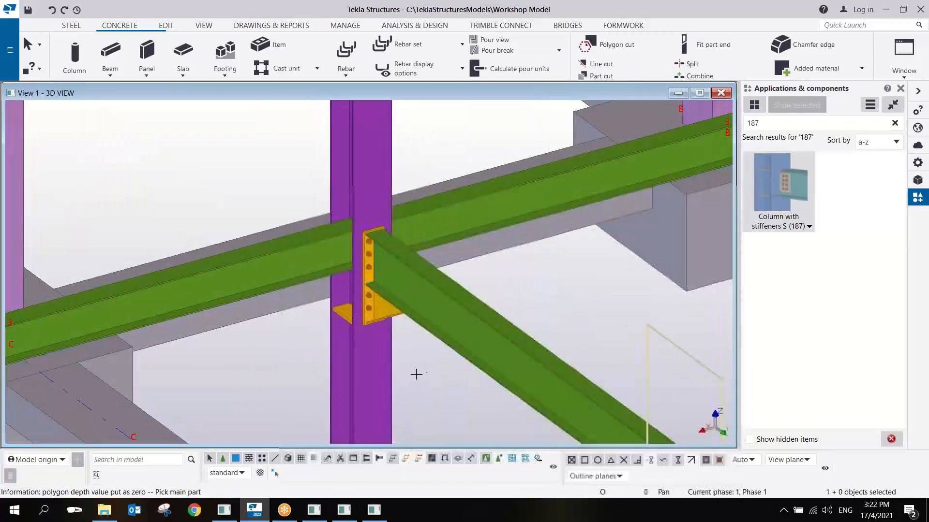
left_click(367, 341)
left_click(314, 276)
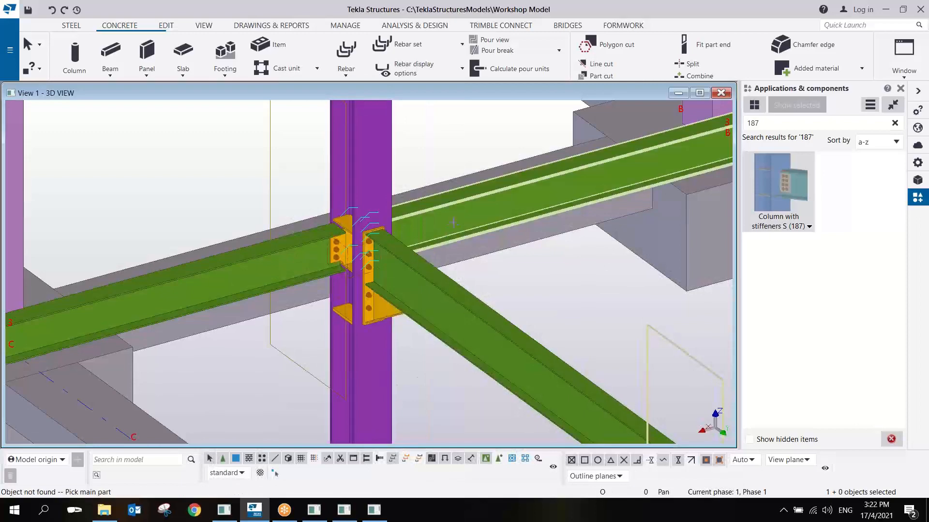
right_click(553, 271)
left_click(591, 278)
left_click(776, 192)
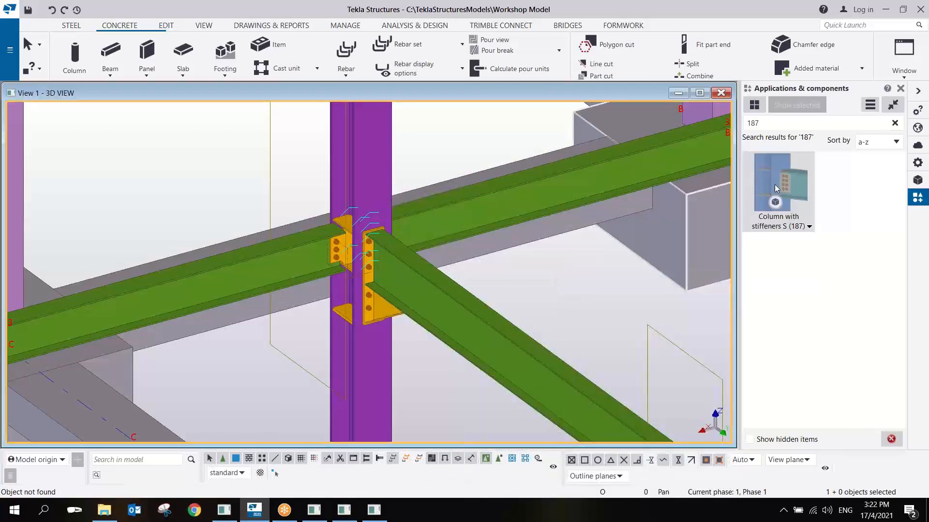
left_click(386, 370)
left_click(438, 228)
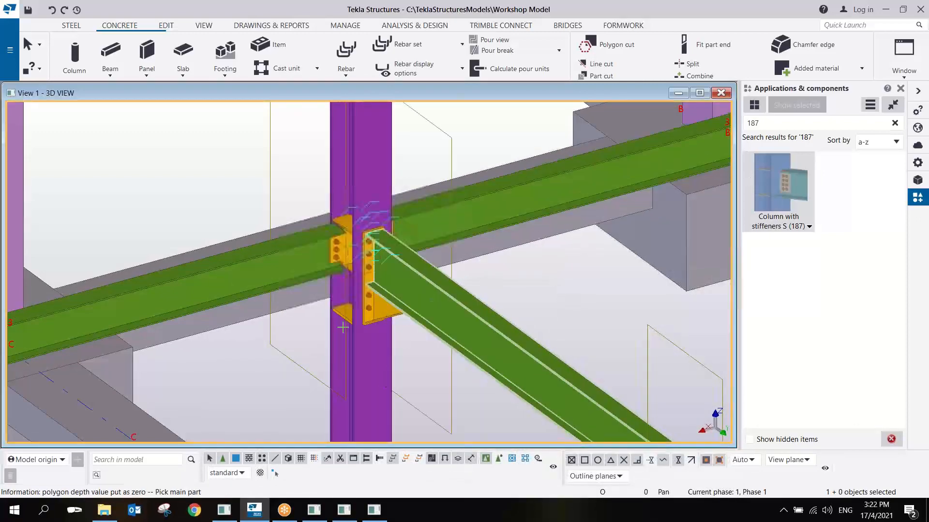
Add the 187 connection between the D-4 column and the beam running toward grid C, and end the command
middle_click_drag(325, 328, 395, 253)
middle_click_drag(315, 247, 533, 272)
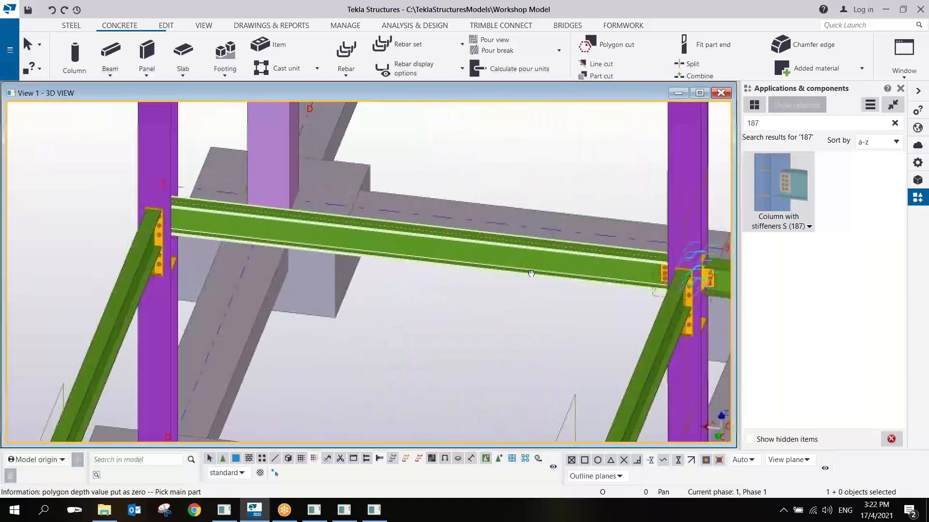
middle_click_drag(326, 273, 431, 244)
scroll(284, 225, "up", 2)
left_click(276, 313)
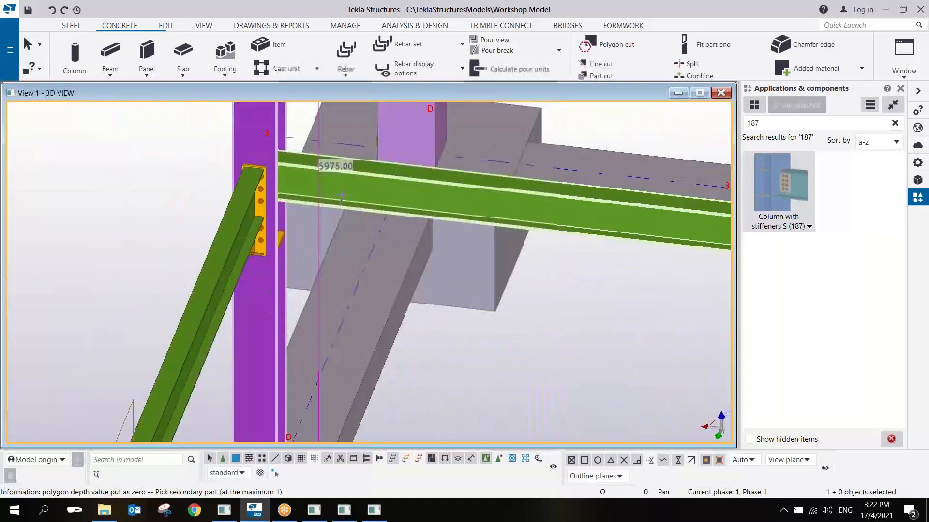
left_click(327, 170)
scroll(360, 257, "down", 4)
middle_click_drag(390, 255, 189, 227, "ctrl")
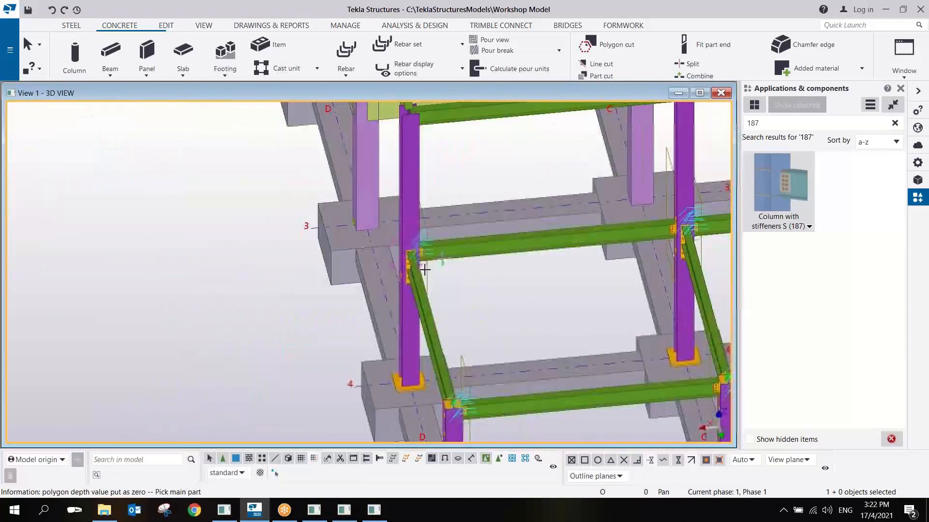
right_click(187, 226)
key("Escape")
Redraw the 3D view to clear the temporary graphics from the connections on the steel frame
right_click(231, 225)
left_click(278, 285)
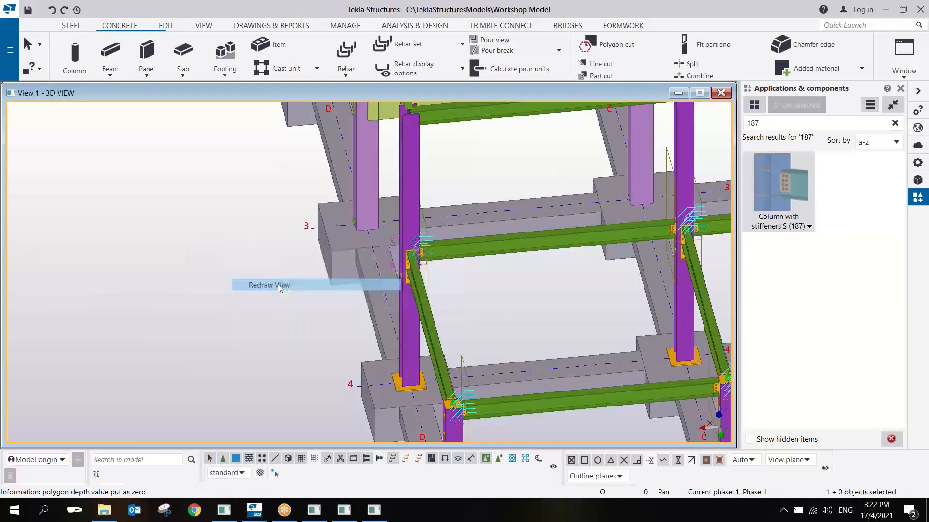
scroll(394, 278, "down", 3)
scroll(375, 255, "up", 2)
middle_click_drag(375, 255, 440, 166, "ctrl")
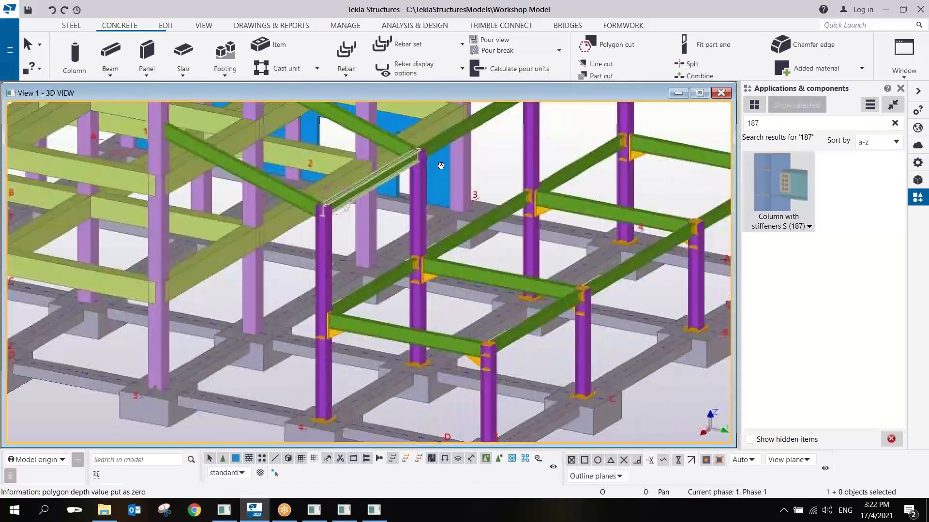
Find the Eaves haunch (102) component by searching for EAVE, and start it with its properties open
scroll(297, 209, "up", 6)
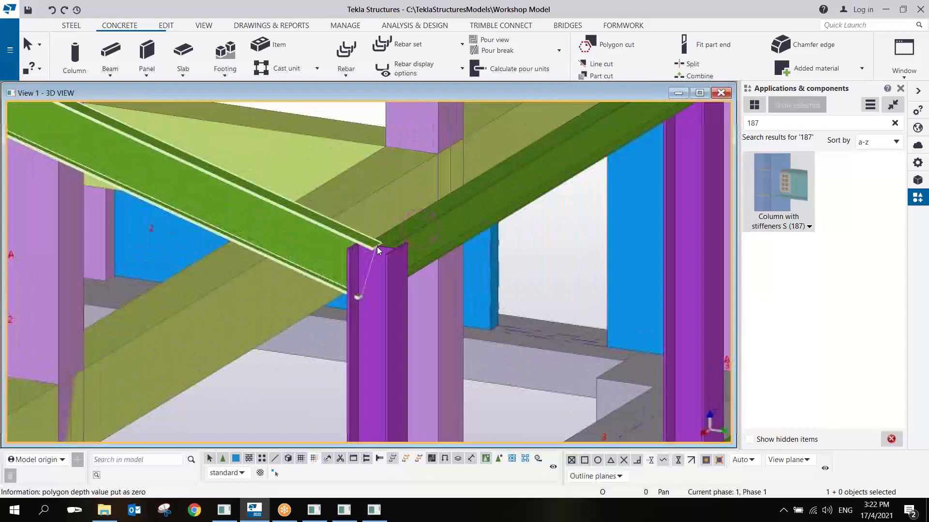
mouse_move(376, 247)
middle_mouse_down("ctrl")
mouse_move(402, 231)
mouse_move(441, 230)
mouse_move(365, 243)
mouse_move(373, 240)
middle_mouse_up("ctrl")
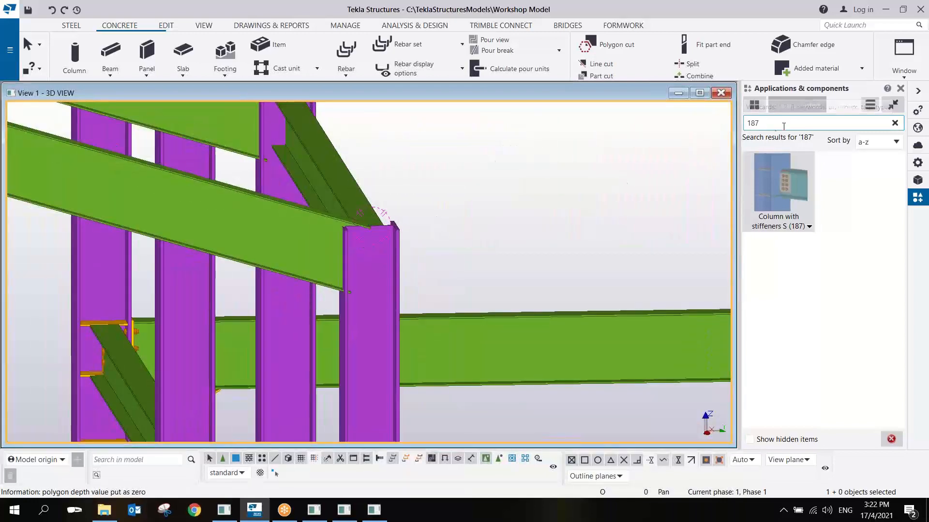
type("EAVE")
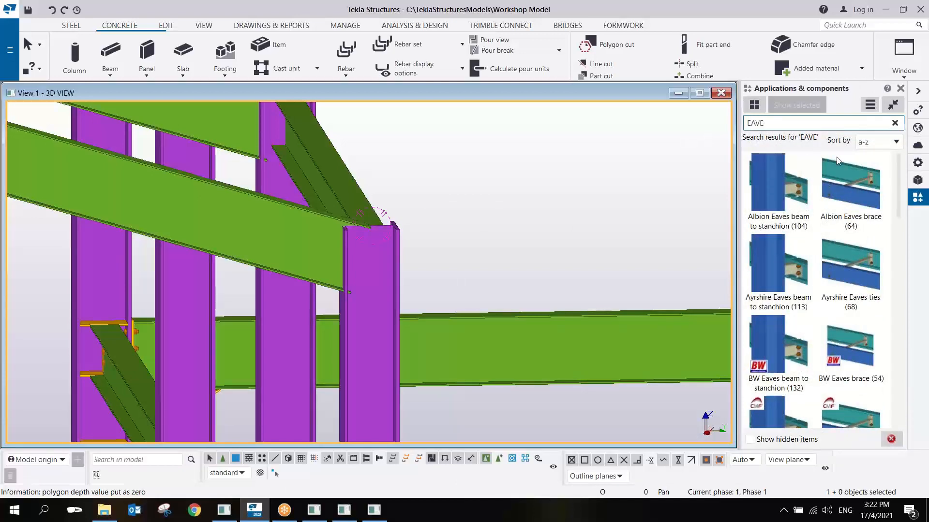
scroll(847, 303, "down", 6)
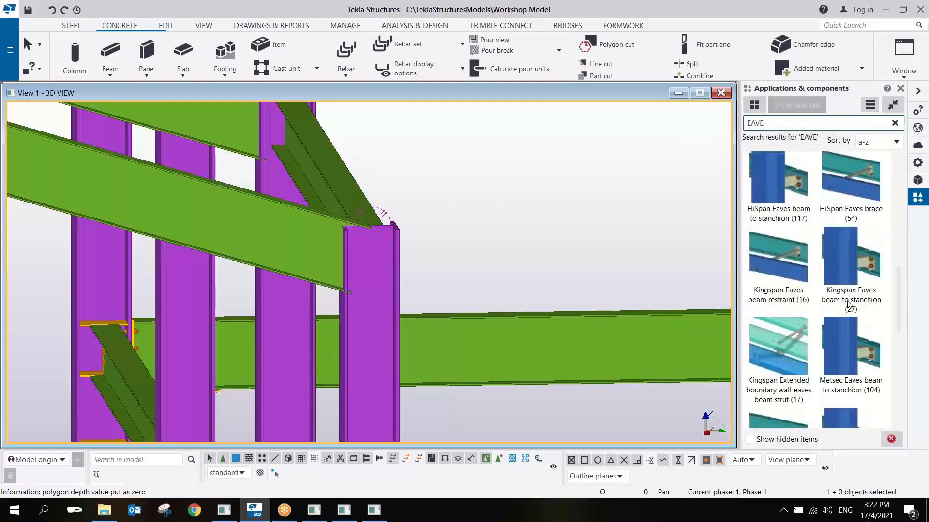
scroll(848, 298, "down", 2)
scroll(848, 298, "up", 5)
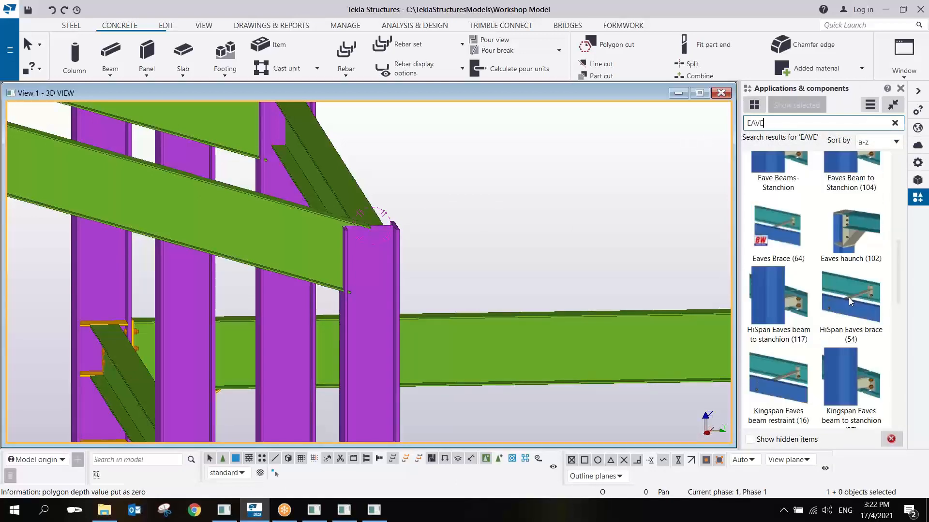
left_click(855, 233)
double_click(855, 233)
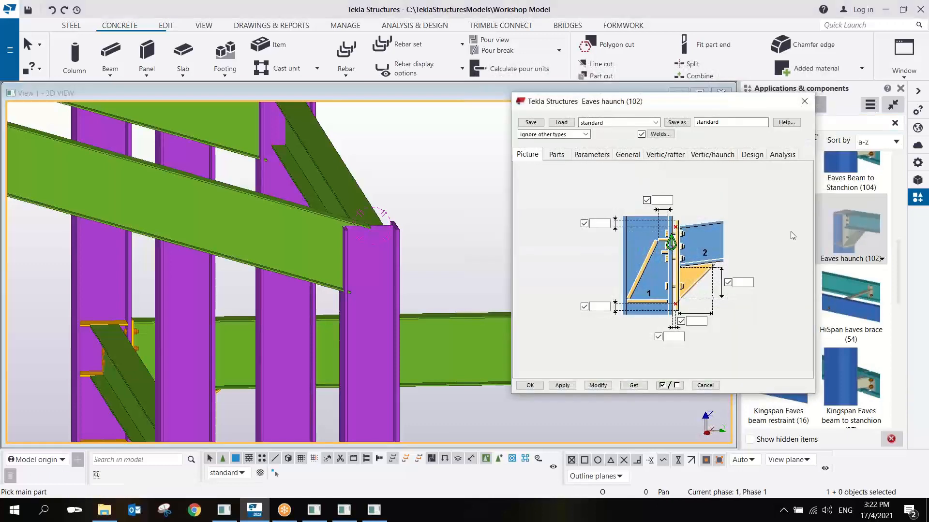
Add the Eaves haunch (102) connection with the end column as main part and the sloping rafter at its top as secondary part
left_click(399, 285)
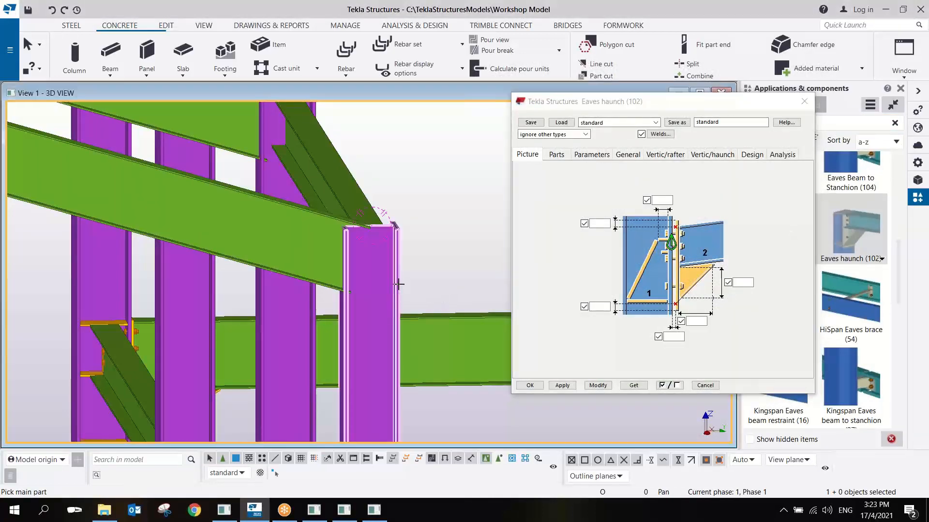
left_click(287, 251)
scroll(378, 278, "up", 3)
scroll(378, 278, "down", 2)
scroll(359, 244, "up", 3)
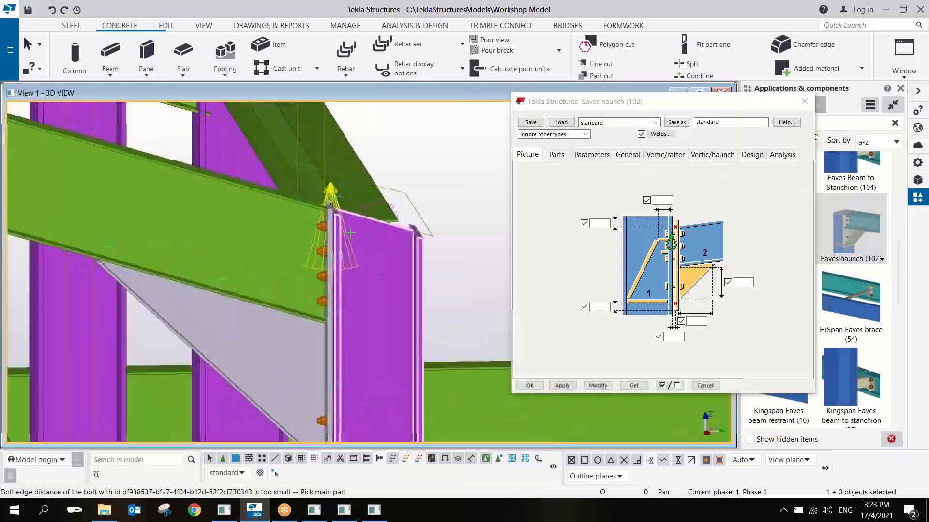
middle_click_drag(352, 222, 333, 219, "ctrl")
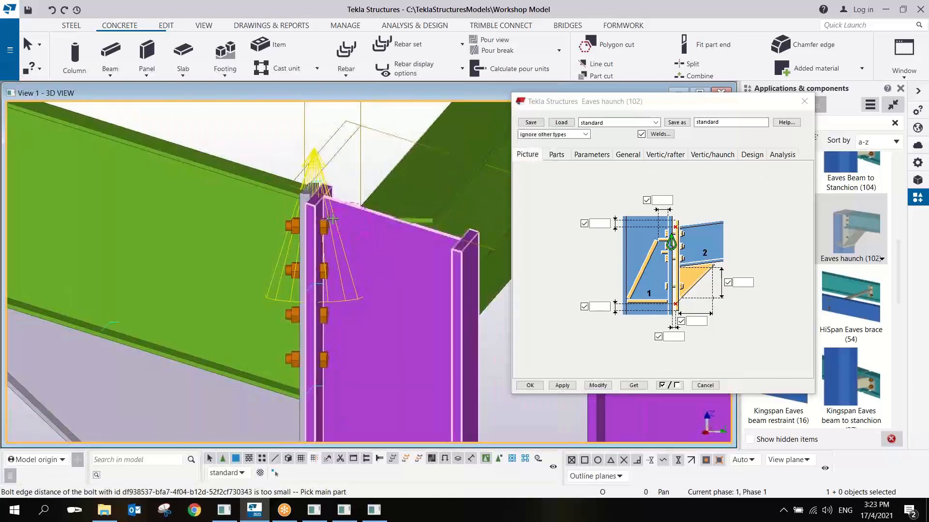
scroll(376, 224, "down", 5)
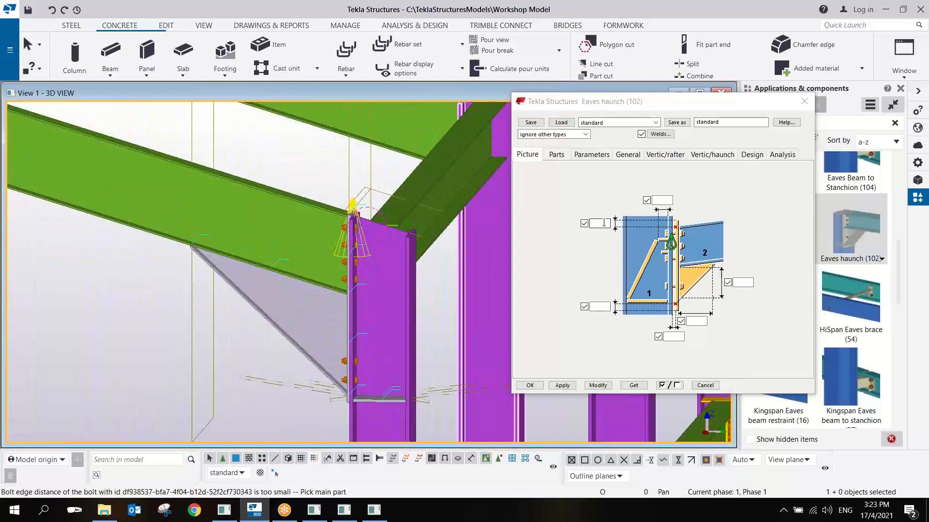
End the placement command, select the new eaves haunch connection, and apply the current parameter settings to it
left_click(592, 155)
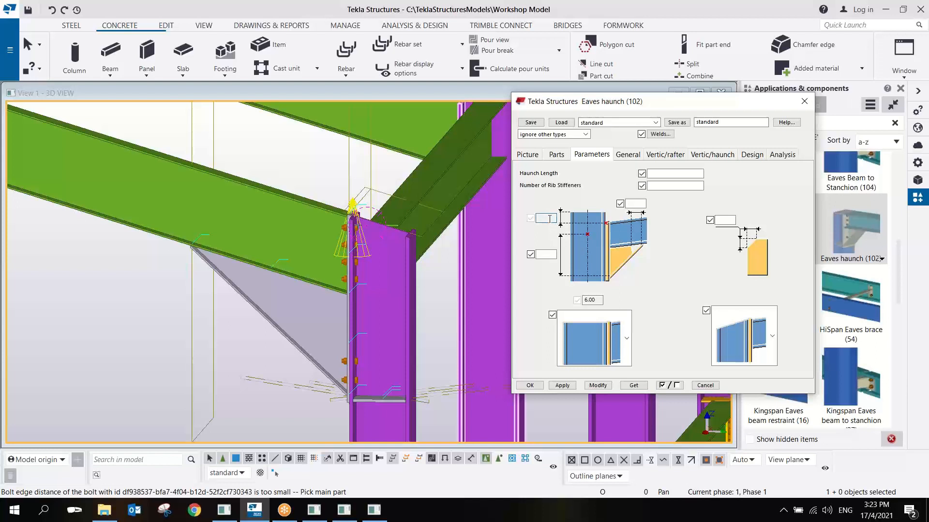
left_click(598, 385)
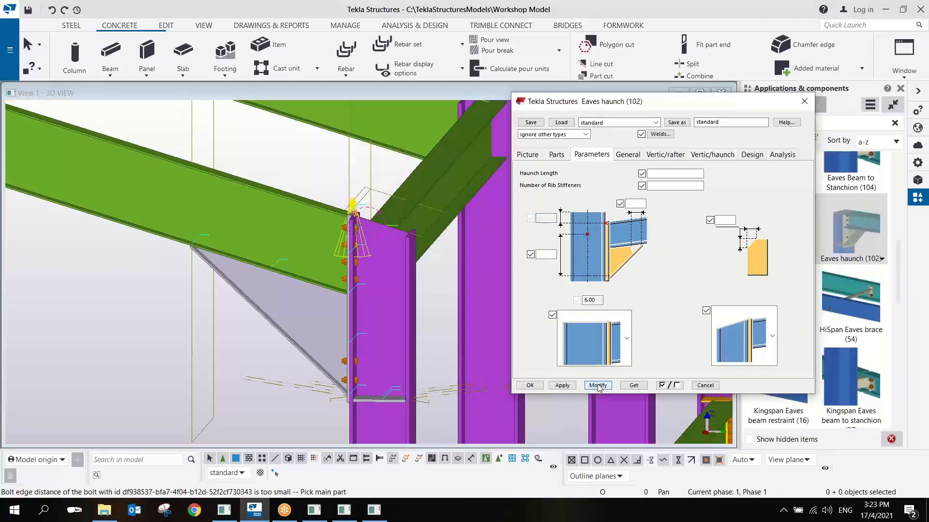
right_click(335, 179)
left_click(351, 183)
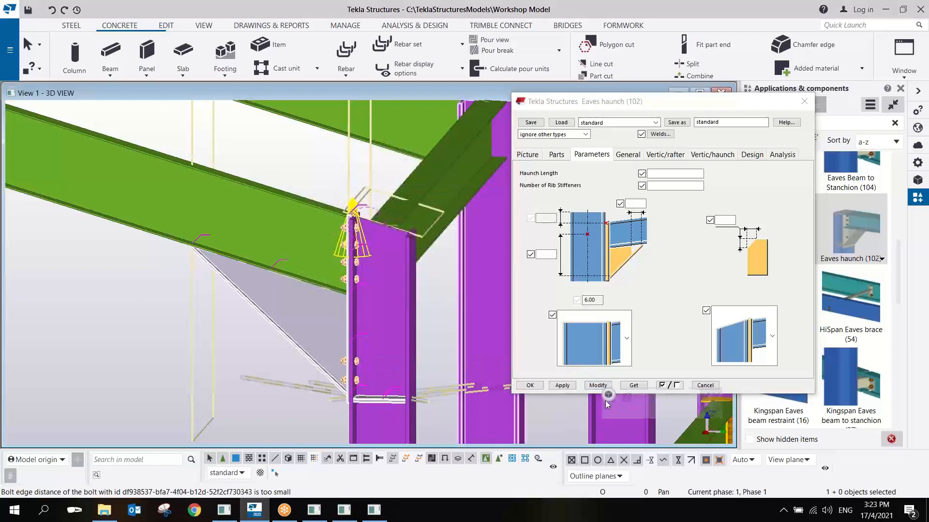
left_click(598, 385)
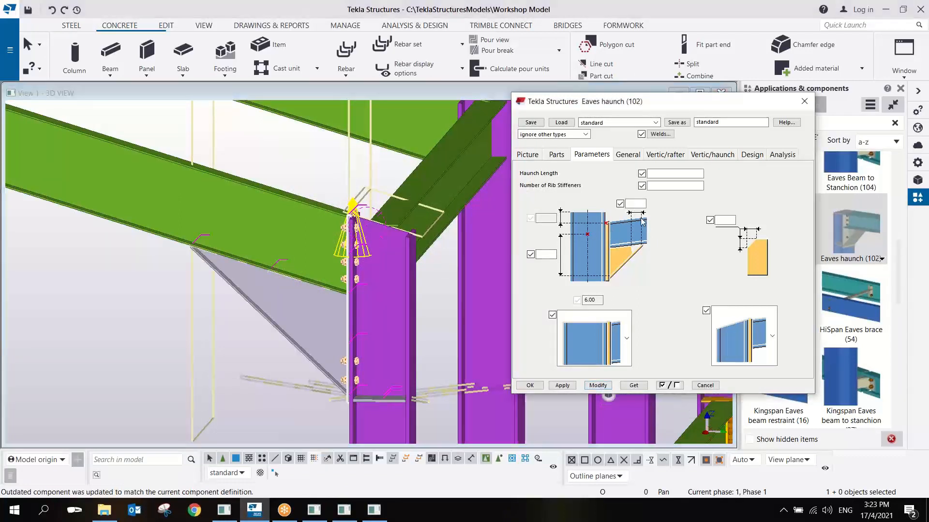
Modify the eaves haunch so the column top stays square and uncut, leaving the column's cap plate option as it is
left_click(745, 315)
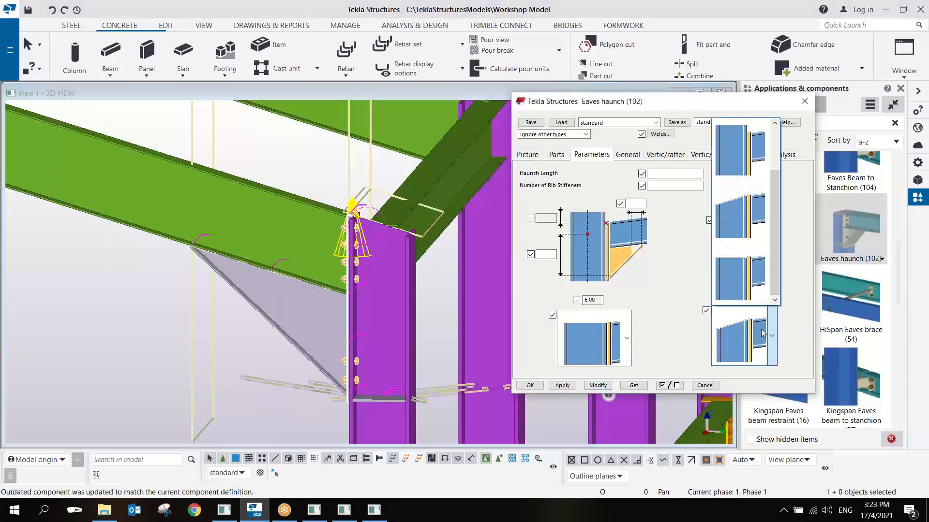
left_click(745, 155)
left_click(590, 386)
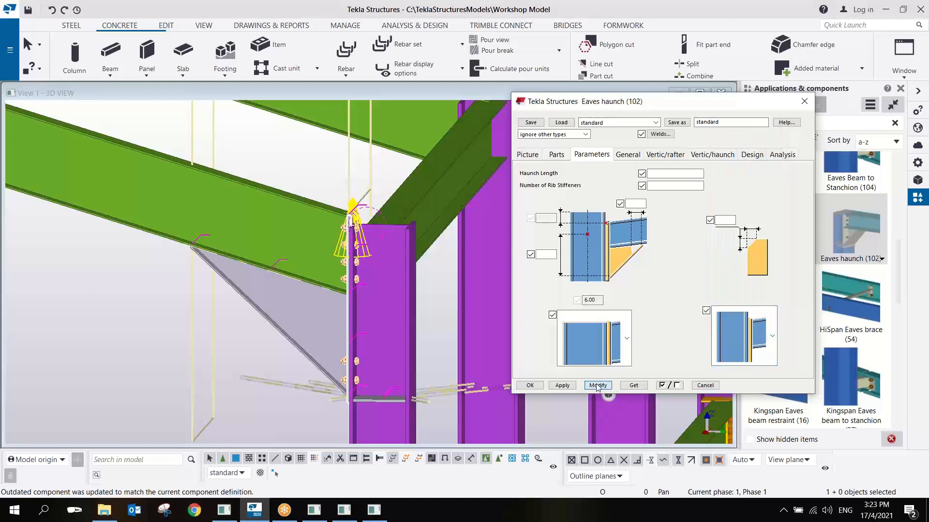
left_click(624, 317)
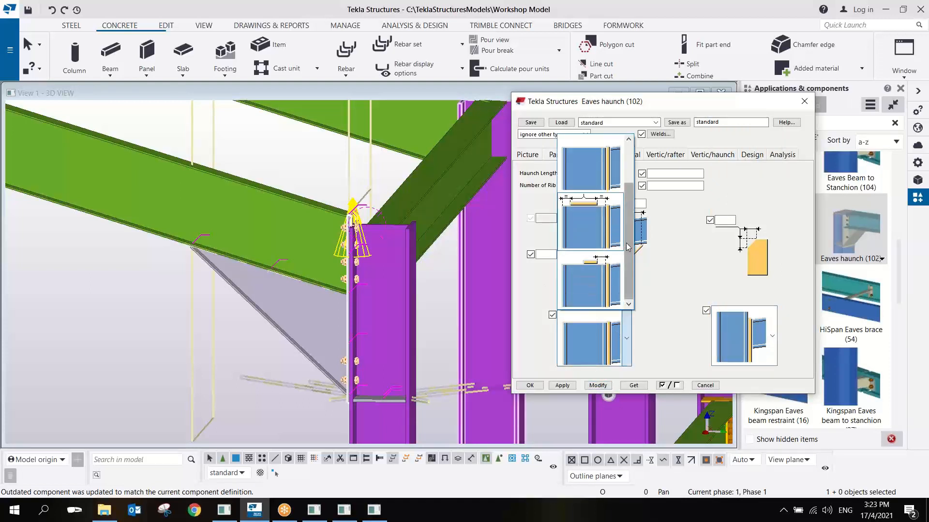
left_click(764, 322)
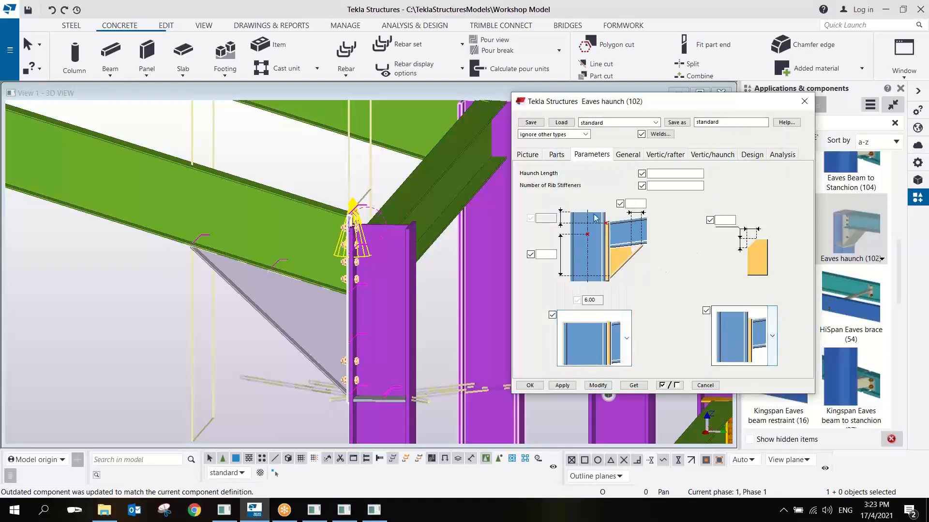
left_click(545, 156)
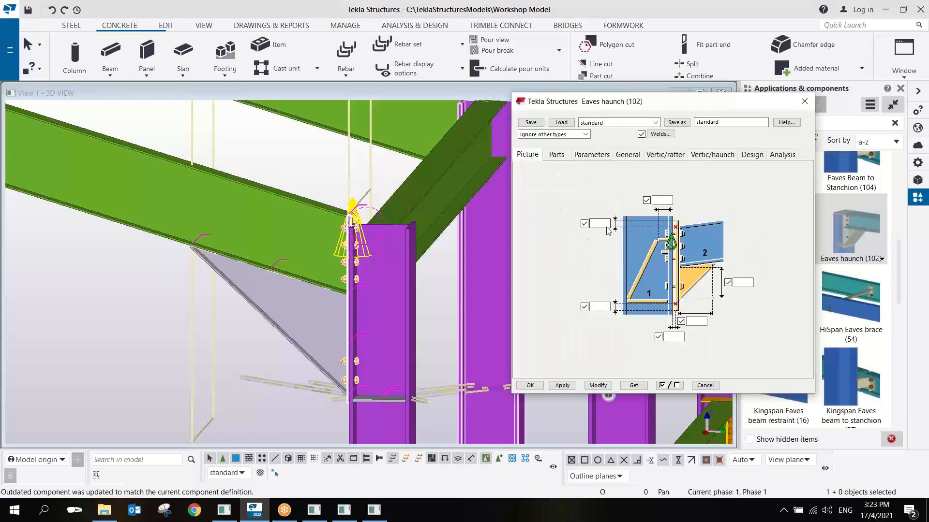
Modify the eaves haunch so the column top is cut at a slope following the rafter
left_click(410, 249)
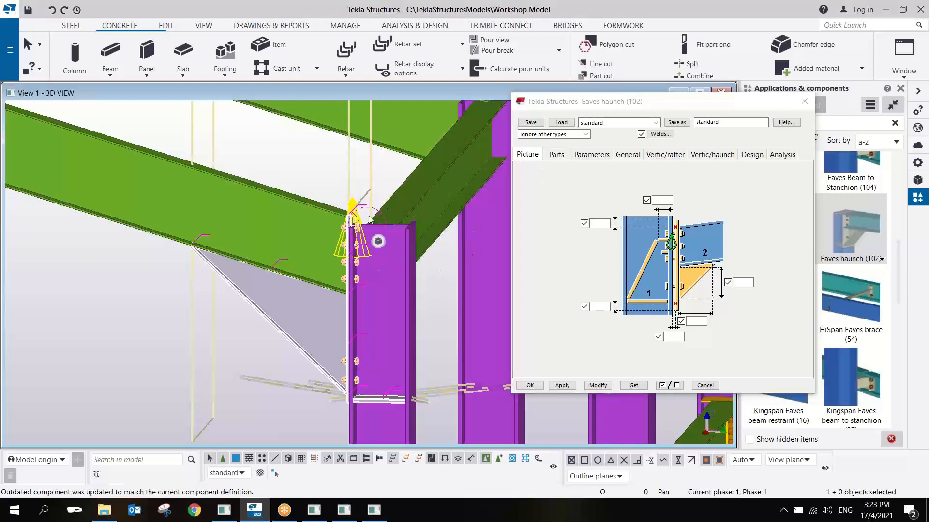
scroll(442, 334, "up", 2)
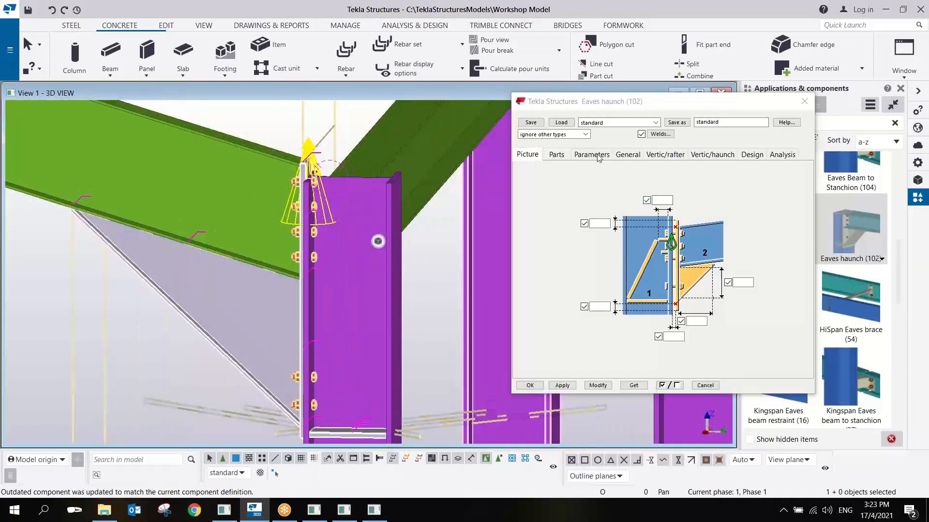
left_click(592, 154)
left_click(754, 339)
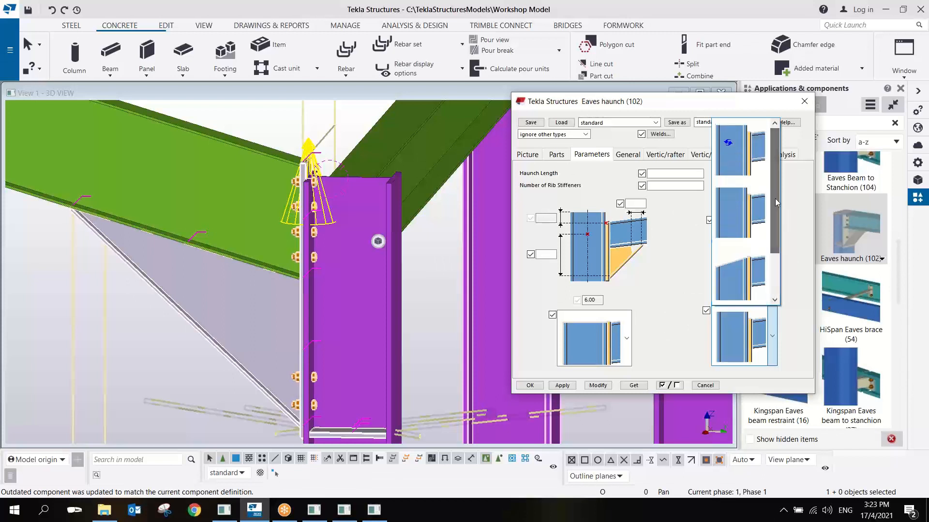
scroll(774, 199, "up", 2)
left_click(737, 274)
left_click(598, 385)
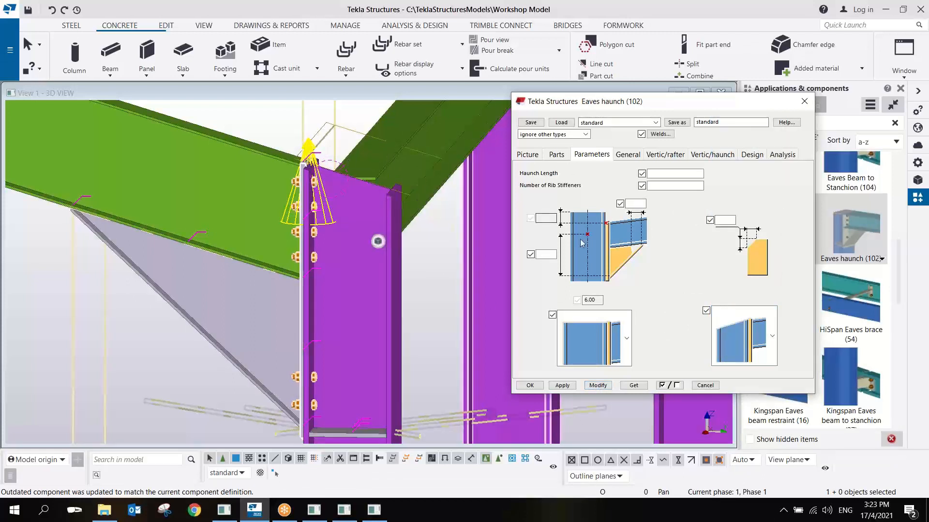
left_click(528, 155)
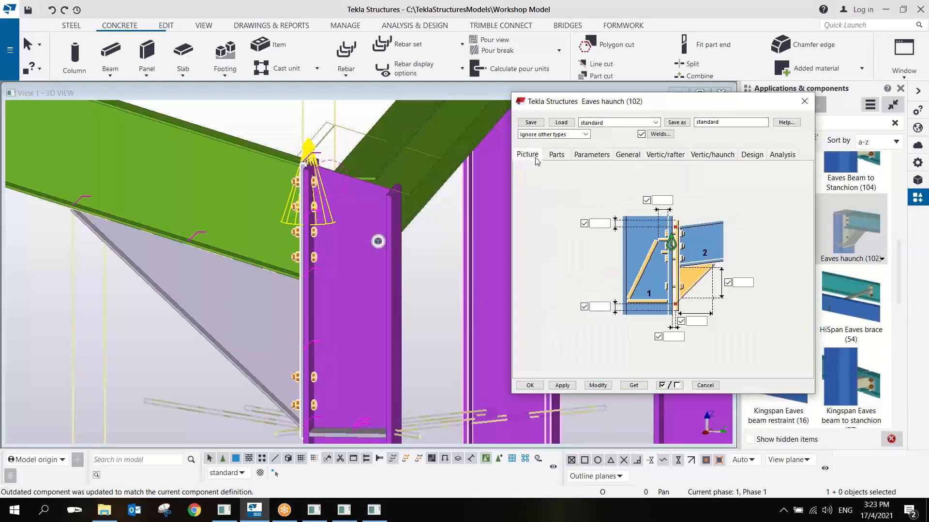
Examine the haunch, end plate, bolts and stiffener at the column top from several angles
scroll(373, 196, "down", 5)
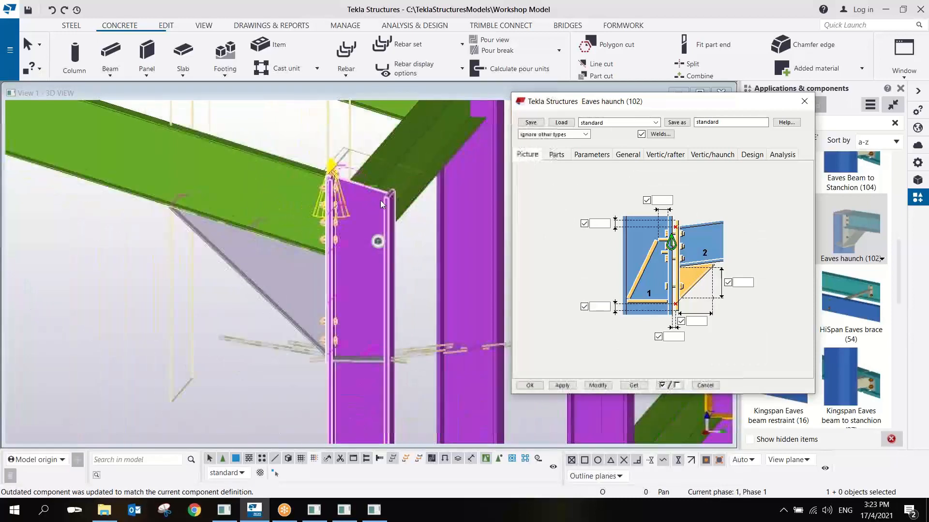
scroll(407, 174, "down", 2)
scroll(384, 184, "up", 3)
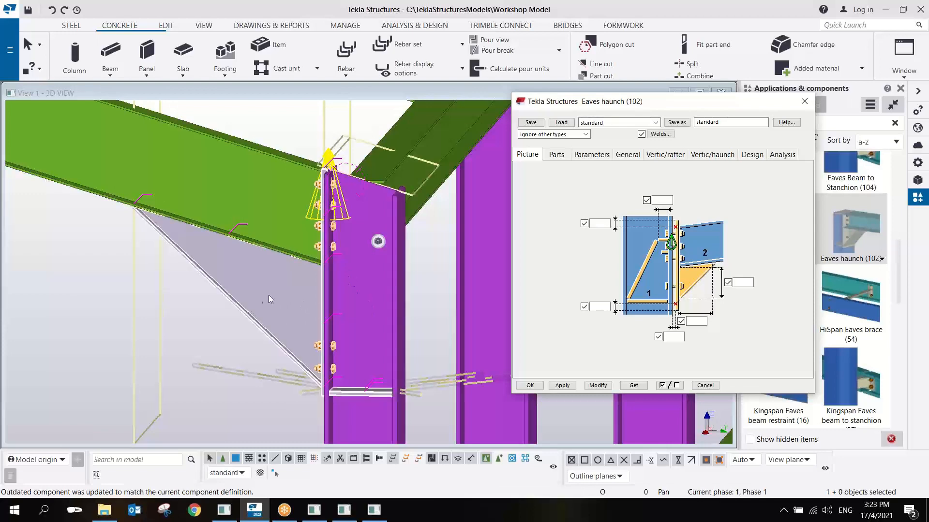
scroll(315, 297, "up", 3)
middle_click_drag(317, 295, 367, 228, "ctrl")
scroll(367, 229, "down", 2)
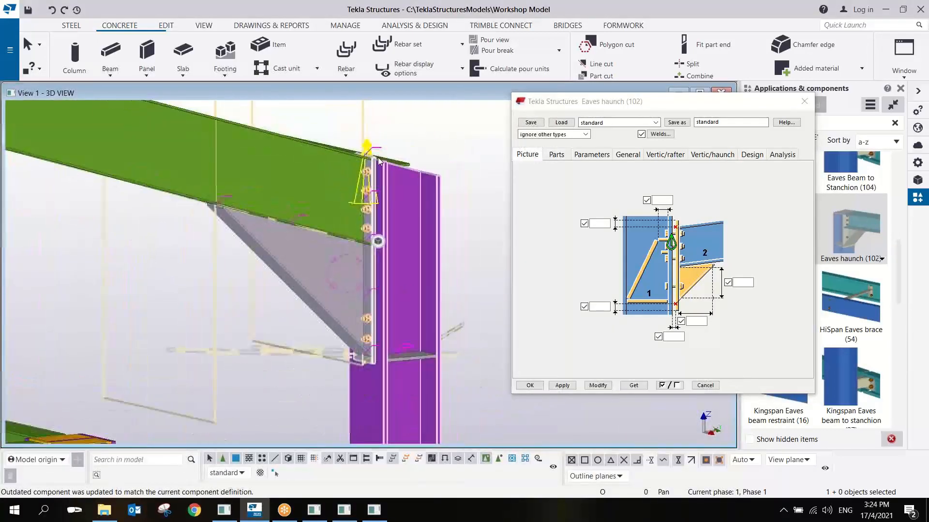
scroll(372, 157, "up", 4)
middle_click_drag(370, 166, 410, 282, "ctrl")
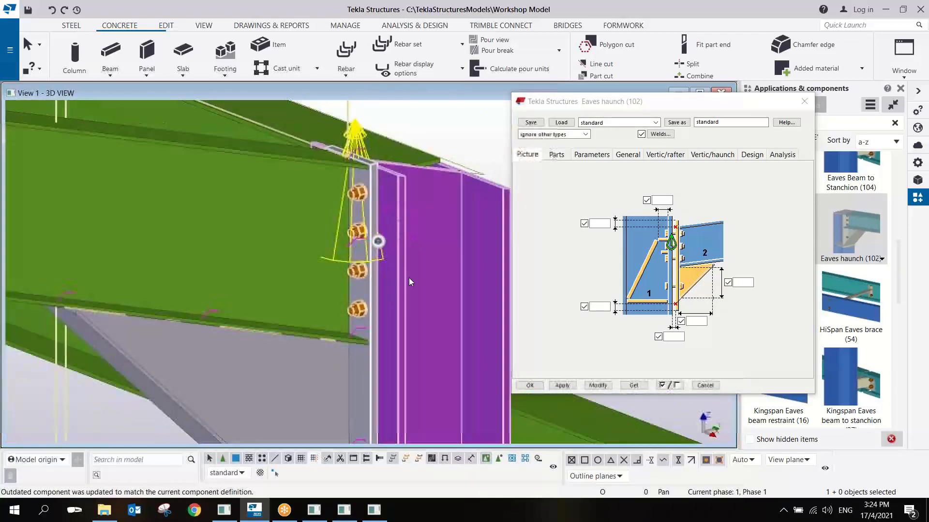
scroll(352, 263, "up", 3)
middle_click_drag(416, 184, 437, 203, "ctrl")
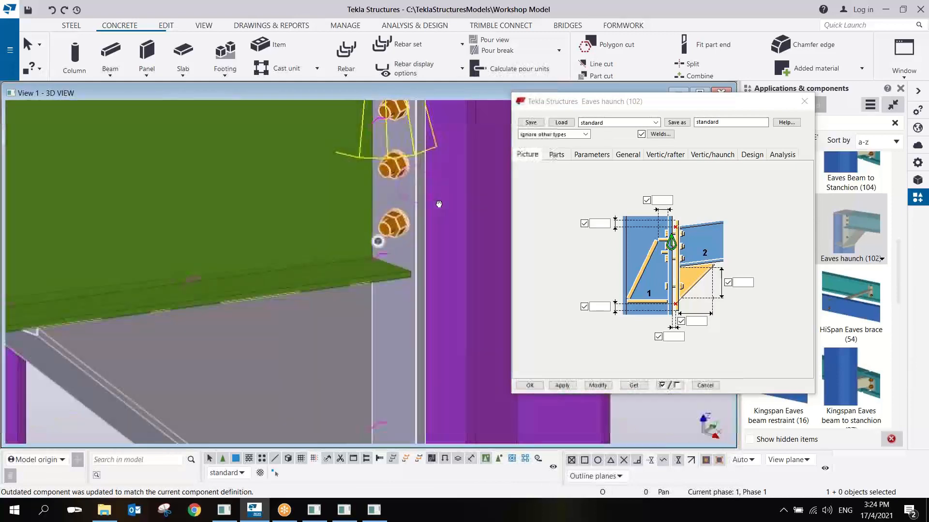
scroll(419, 223, "up", 2)
scroll(412, 220, "down", 3)
scroll(411, 221, "down", 3)
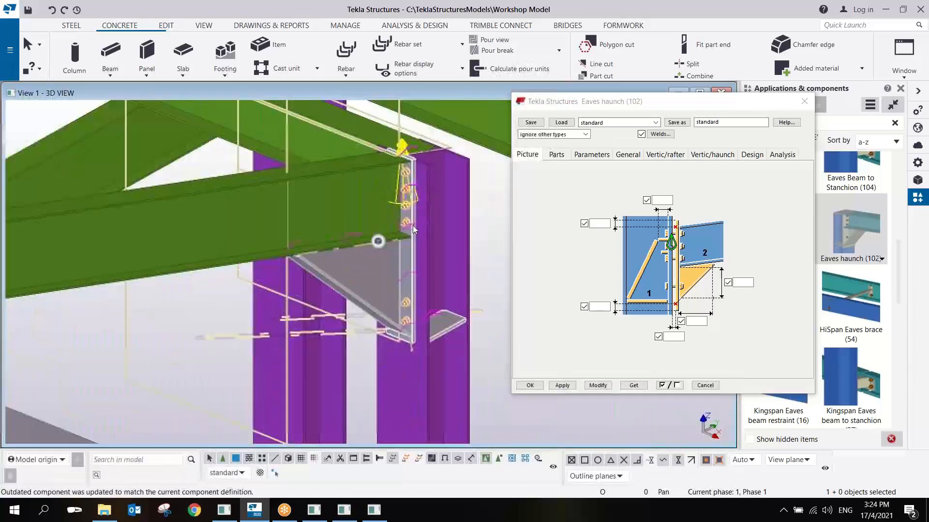
Set both horizontal edge distances of the rafter bolts to 40 mm and apply the change to the eaves haunch
left_click(665, 154)
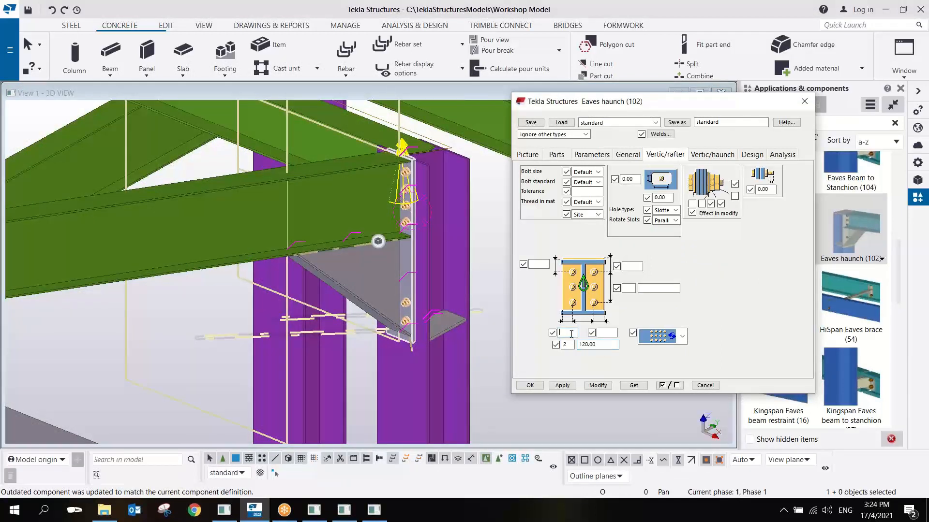
left_click(608, 332)
type("40")
left_click(599, 386)
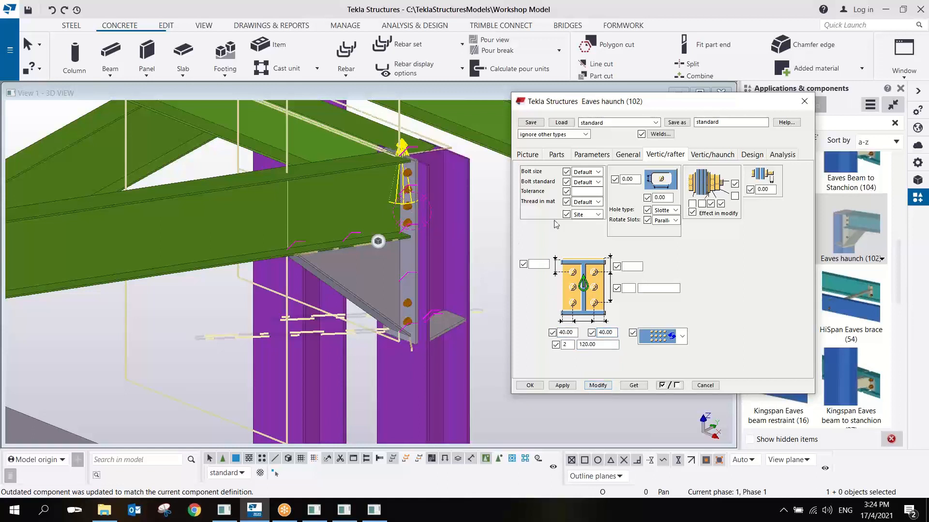
Try positioning the haunch bolts from Top at 100 mm and clear the end plate's bottom bolt distance, applying both changes to the eaves haunch
left_click(712, 155)
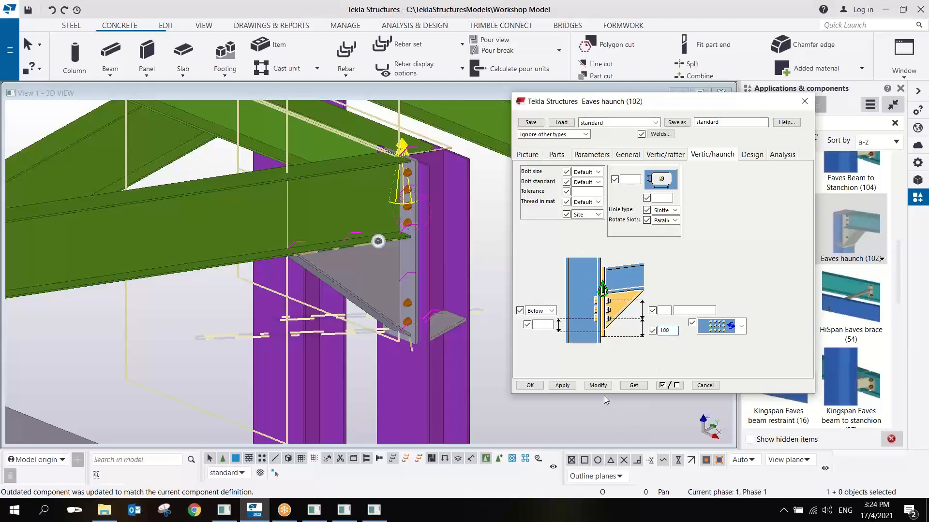
left_click(551, 311)
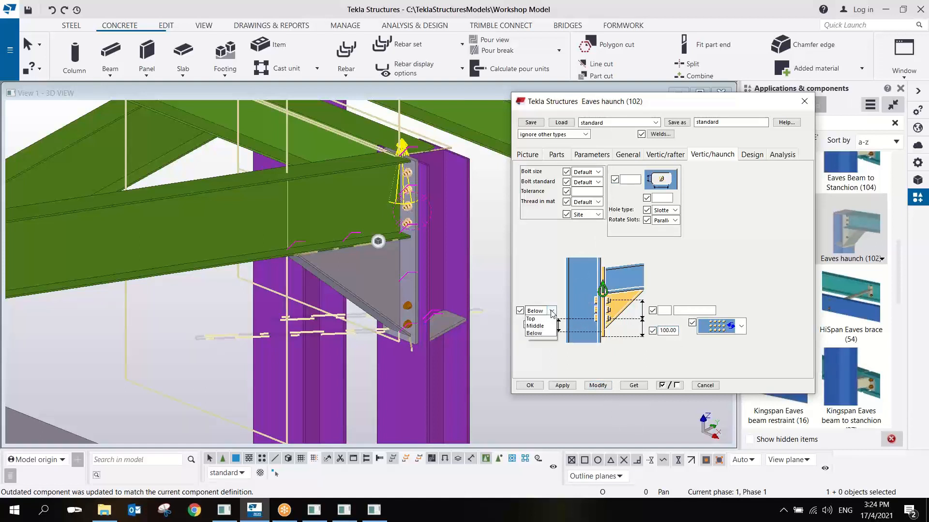
left_click(535, 334)
left_click(543, 324)
type("100.00")
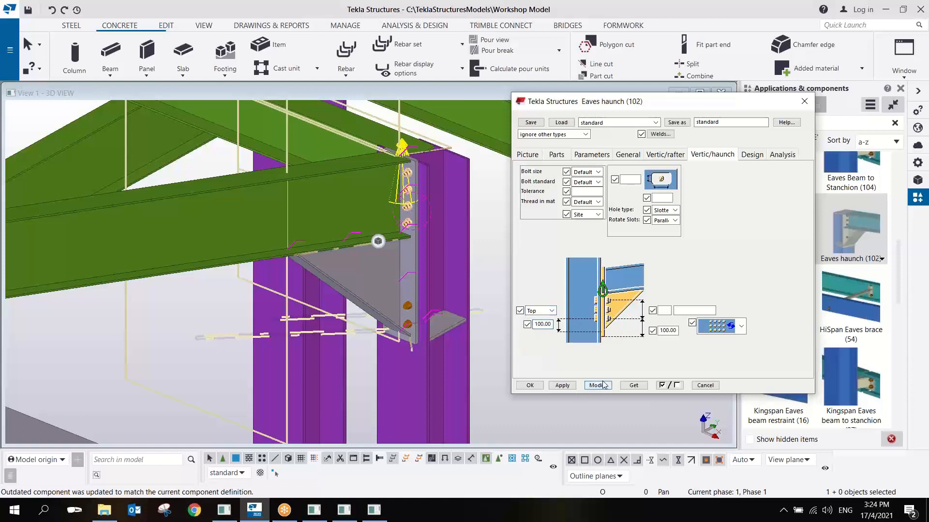
left_click(602, 386)
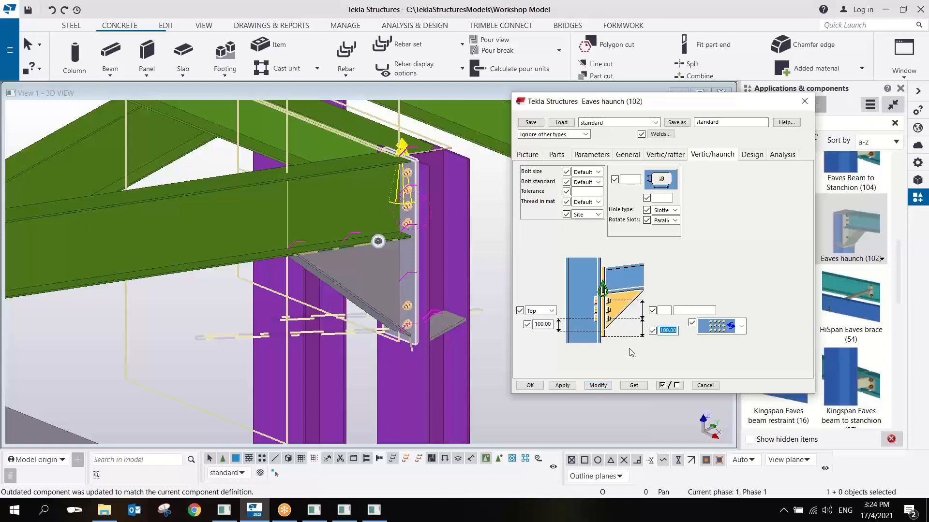
key("Delete")
left_click(602, 388)
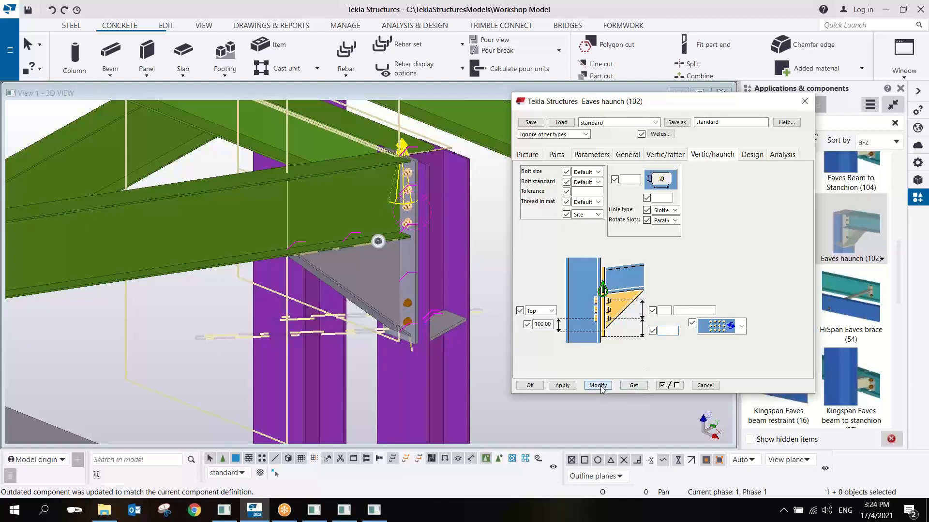
Set the haunch bolts' vertical reference to Below with a distance of 150 mm and apply it to the eaves haunch
left_click(552, 311)
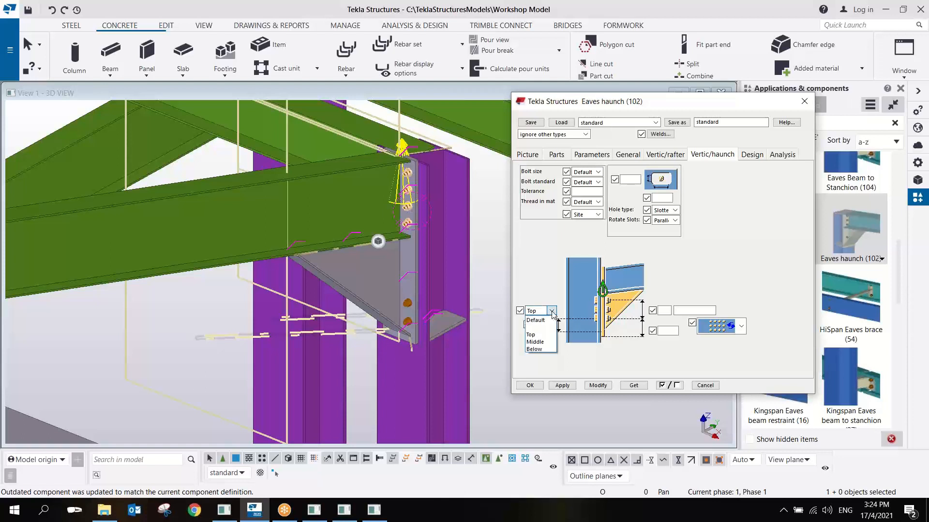
left_click(552, 311)
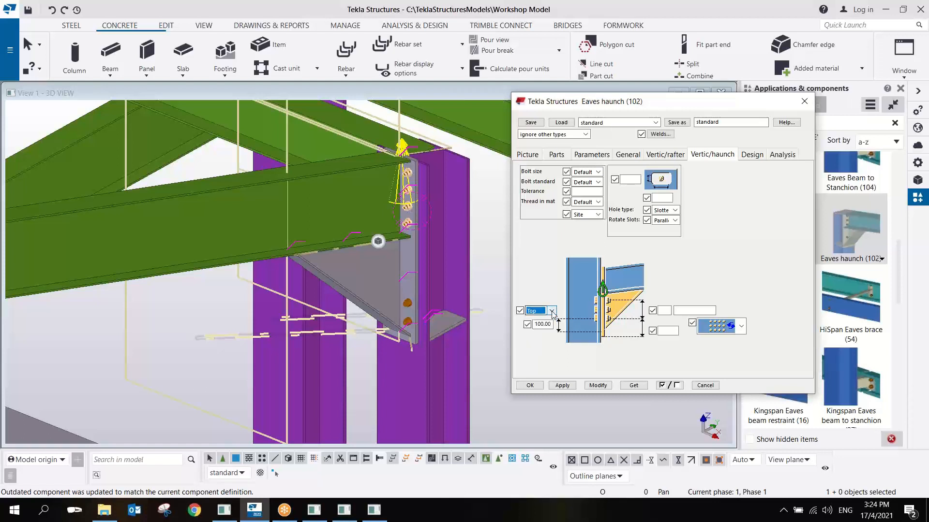
left_click(552, 311)
left_click(539, 352)
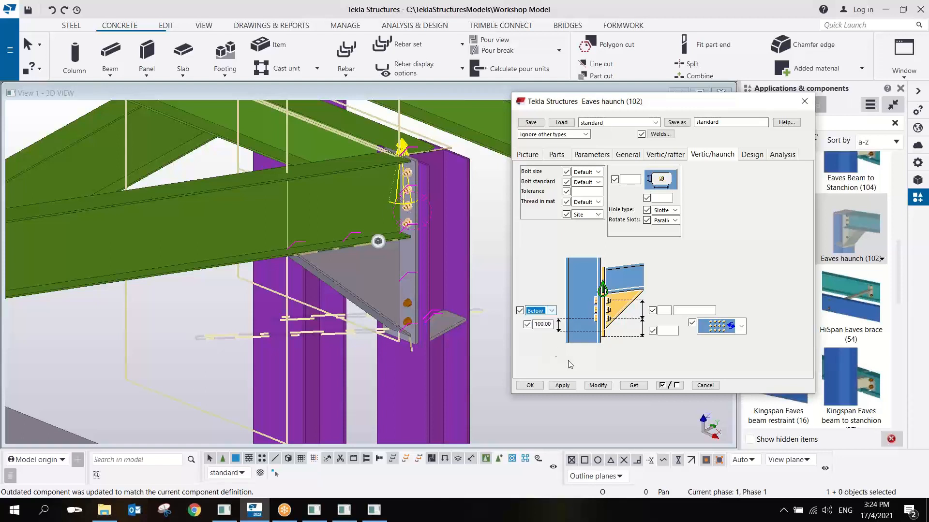
left_click(599, 386)
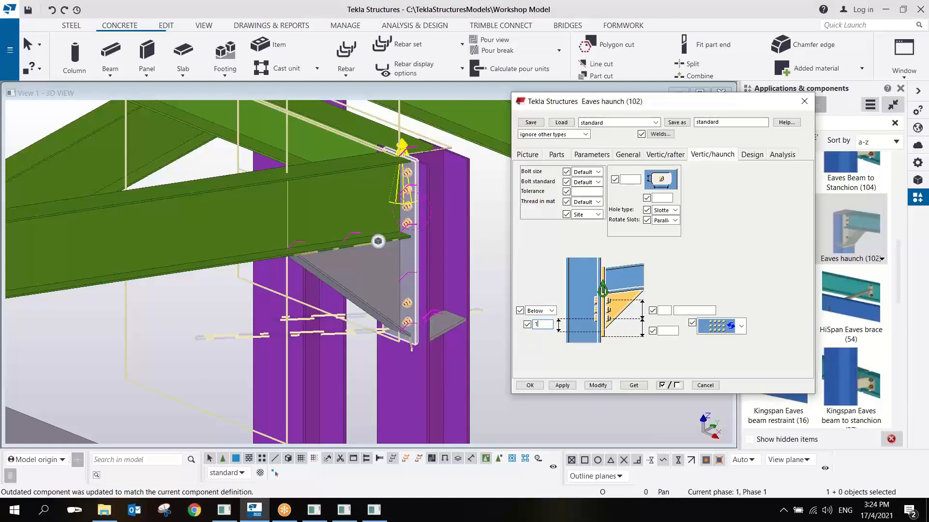
left_click(591, 386)
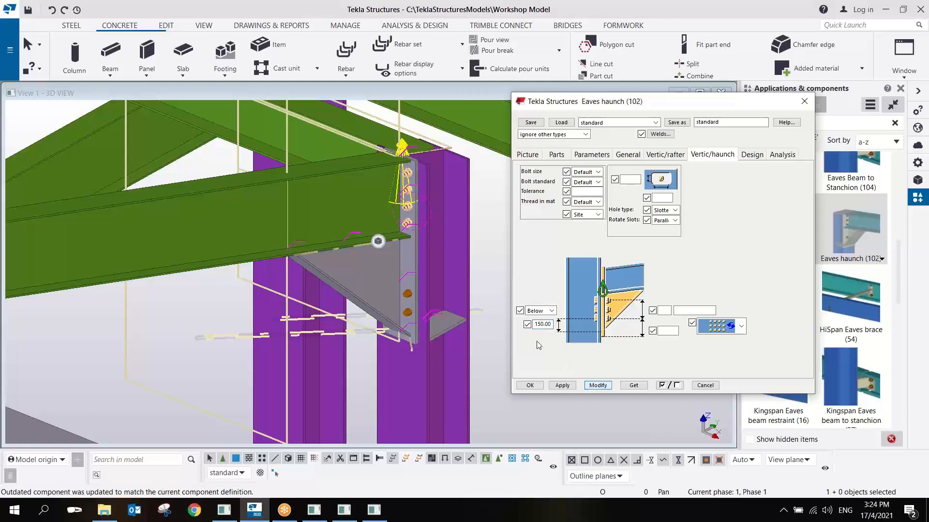
Try a haunch depth dimension of 300 mm on the eaves haunch
left_click(590, 154)
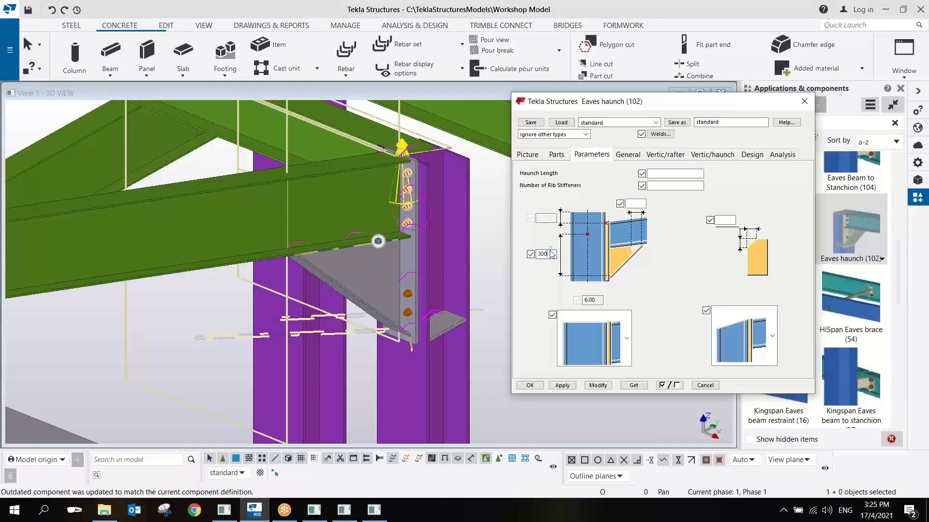
left_click(551, 255)
type("300")
left_click(602, 386)
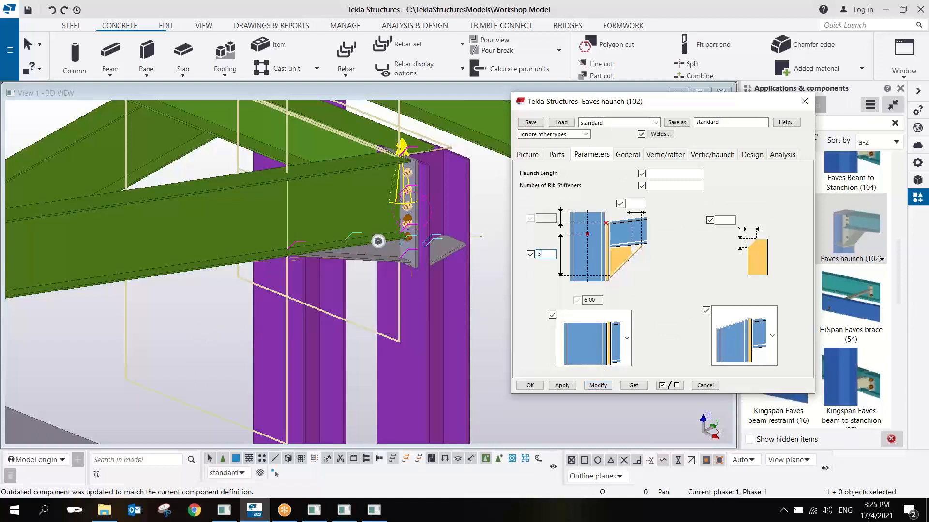
Set the haunch depth dimension to 500 mm, modify the eaves haunch, check the joint and accept the settings
type("500")
left_click(599, 385)
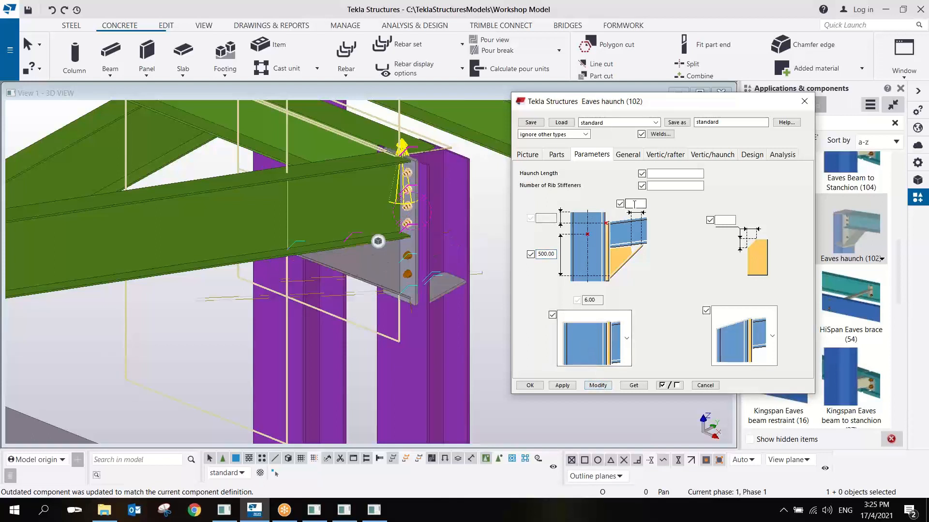
middle_click_drag(407, 259, 302, 293, "ctrl")
scroll(419, 155, "up", 5)
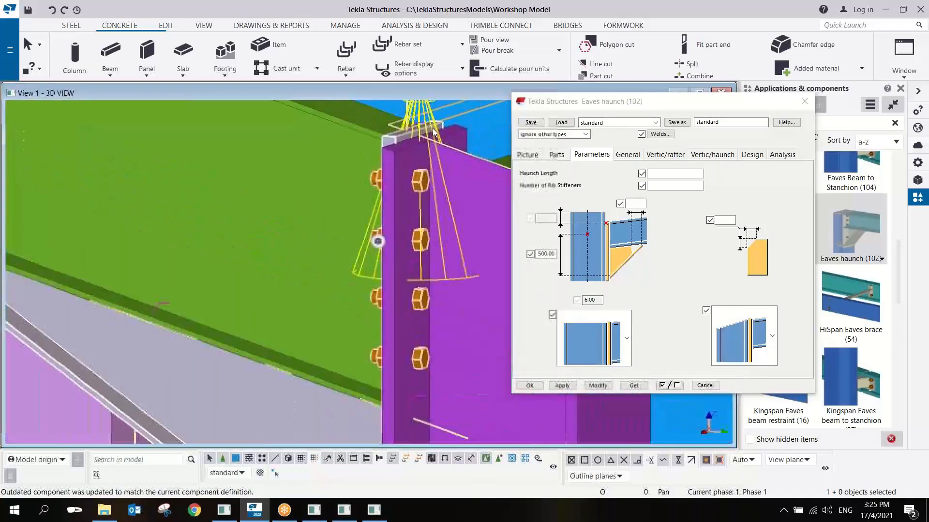
scroll(411, 162, "down", 5)
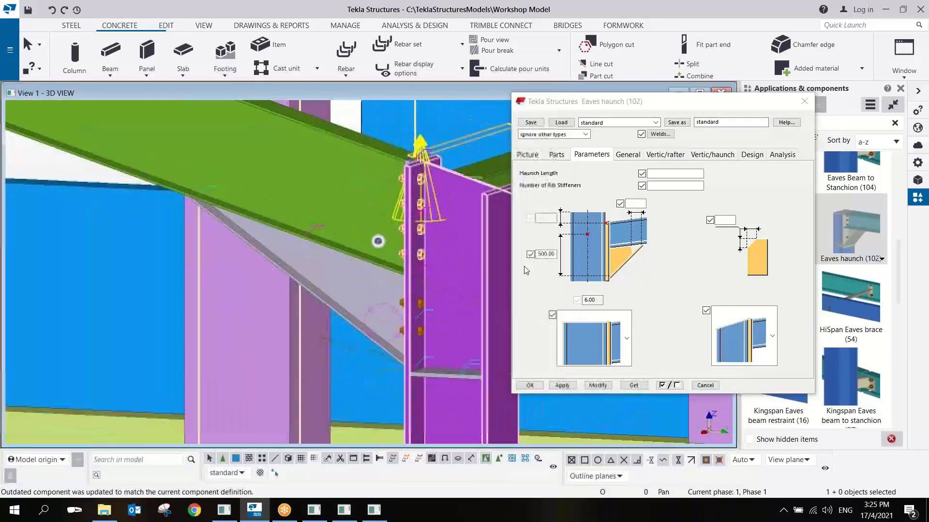
left_click(566, 389)
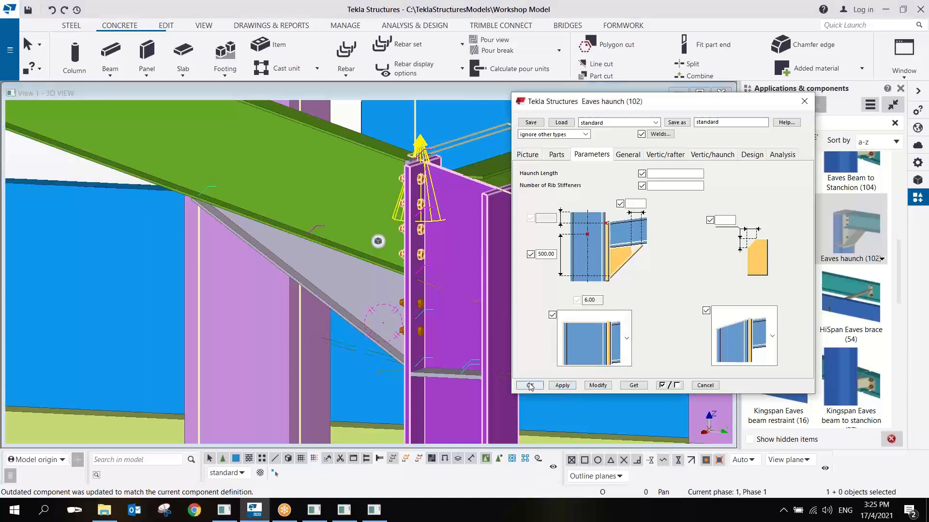
left_click(530, 386)
Redraw the 3D view to clear the temporary graphics around the haunch
scroll(488, 309, "down", 5)
scroll(498, 254, "down", 1)
right_click(588, 197)
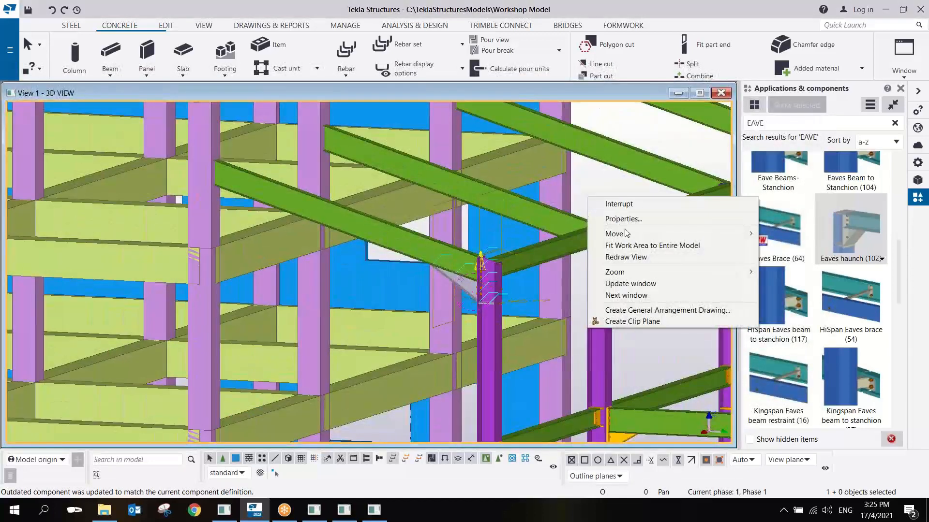
left_click(630, 258)
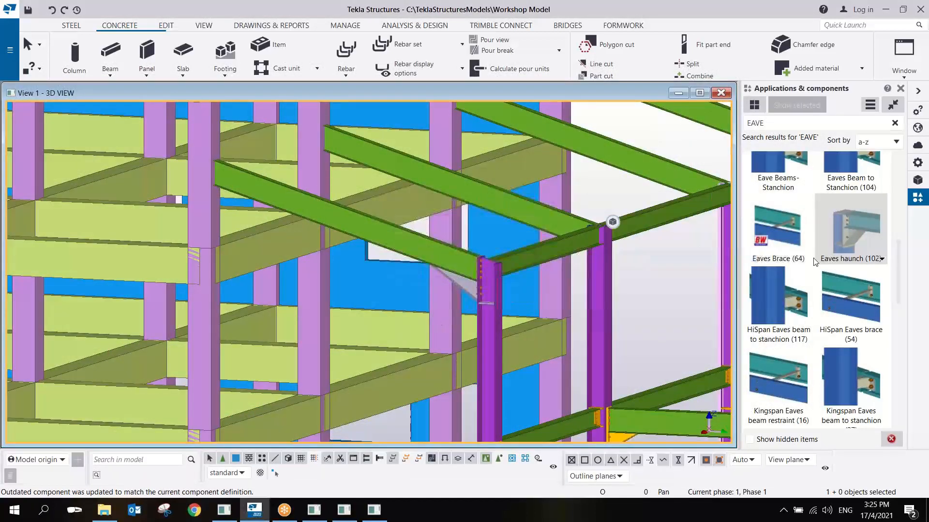
Add eaves haunches (102) between the three remaining columns of the row and their rafters, and redraw the view
left_click(595, 279)
left_click(525, 212)
middle_click_drag(512, 258, 343, 306)
left_click(565, 299)
left_click(513, 219)
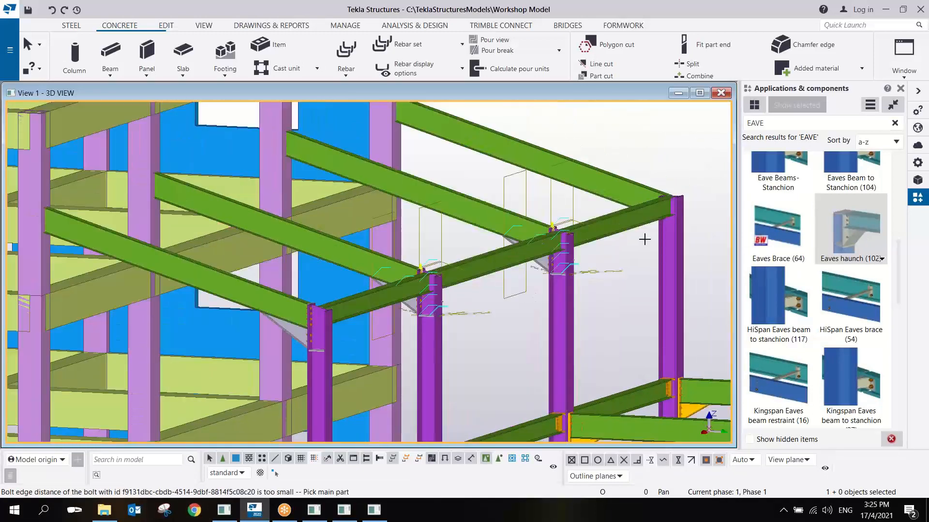
left_click(670, 248)
left_click(620, 187)
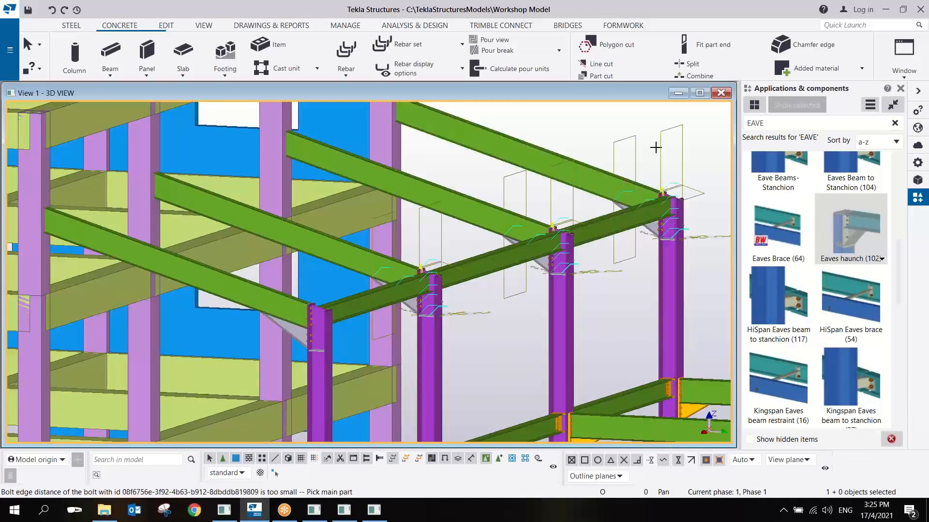
right_click(656, 130)
left_click(675, 137)
right_click(652, 127)
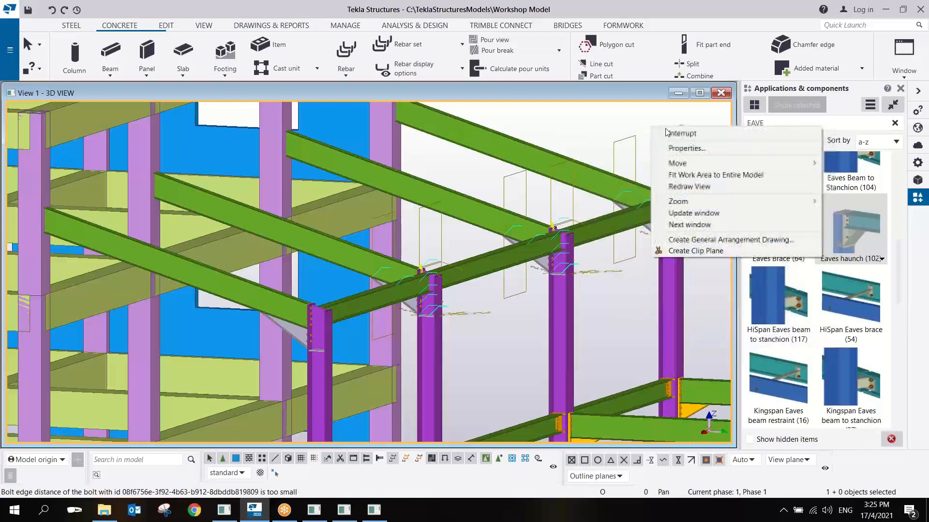
left_click(684, 189)
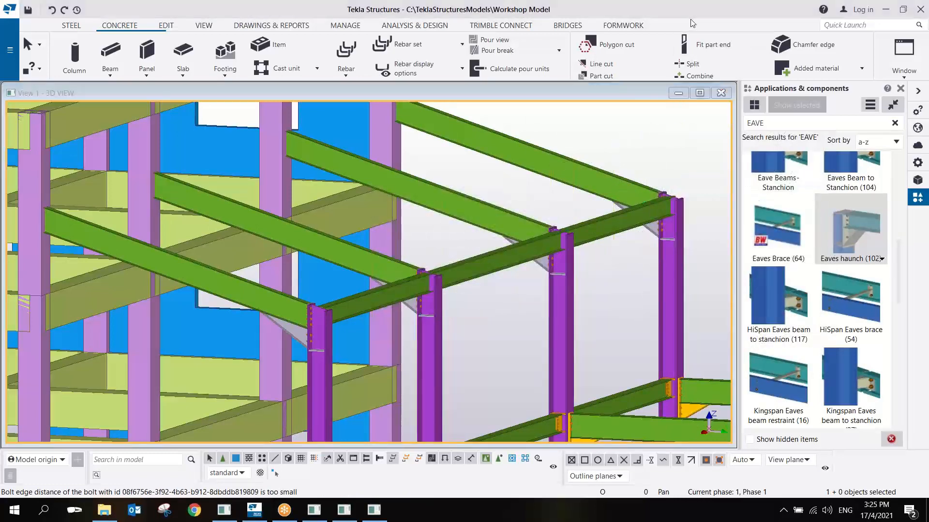
Move the three eaves beams between the column tops 100 mm downward along the column edge
middle_click_drag(380, 280, 388, 222)
left_click(381, 237)
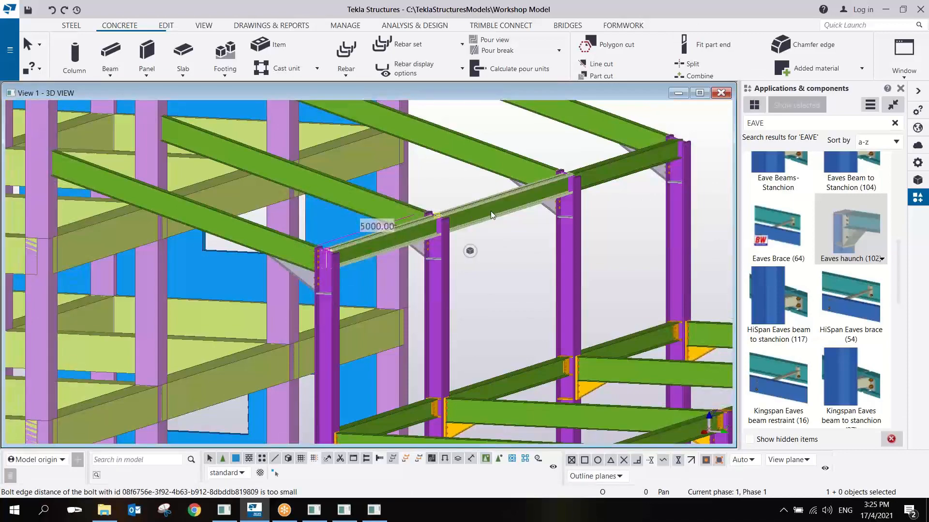
left_click(490, 211, "ctrl")
left_click(607, 174, "ctrl")
right_click(607, 174)
left_click(631, 219)
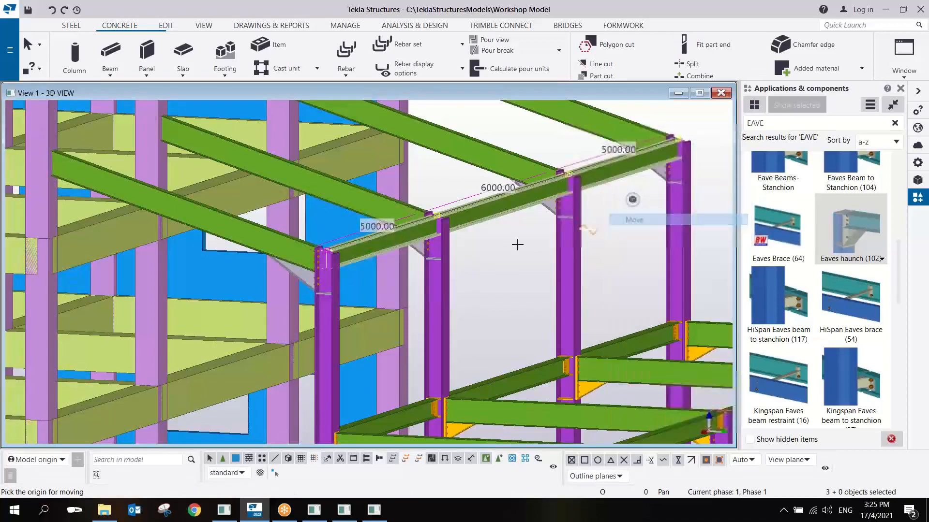
middle_click_drag(477, 270, 447, 248)
scroll(503, 220, "down", 4)
scroll(514, 224, "up", 1)
middle_click_drag(274, 306, 537, 216)
scroll(537, 216, "down", 2)
middle_click_drag(429, 231, 433, 205, "ctrl")
scroll(529, 162, "up", 6)
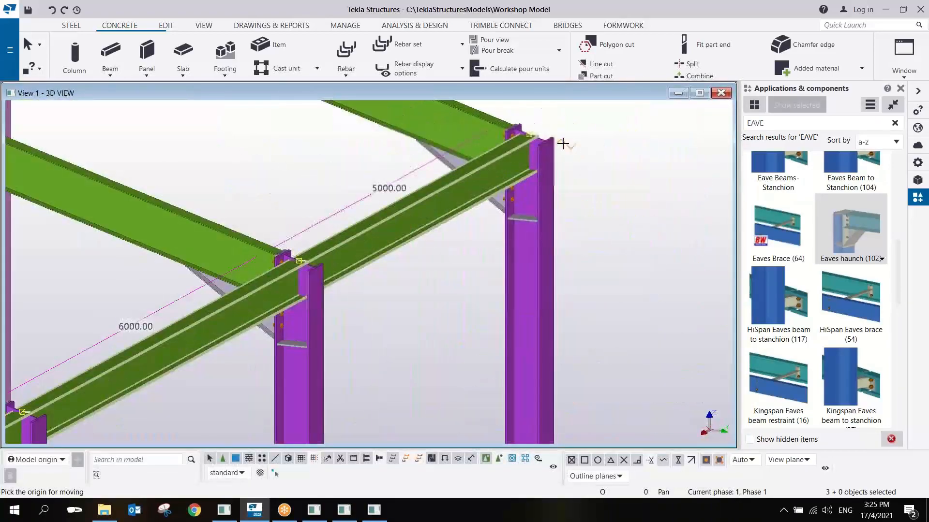
left_click(555, 140)
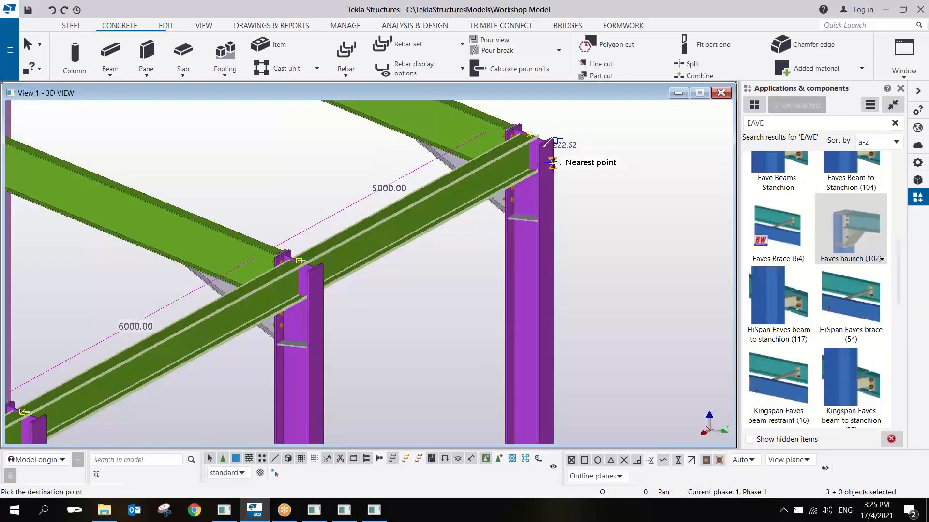
type("100")
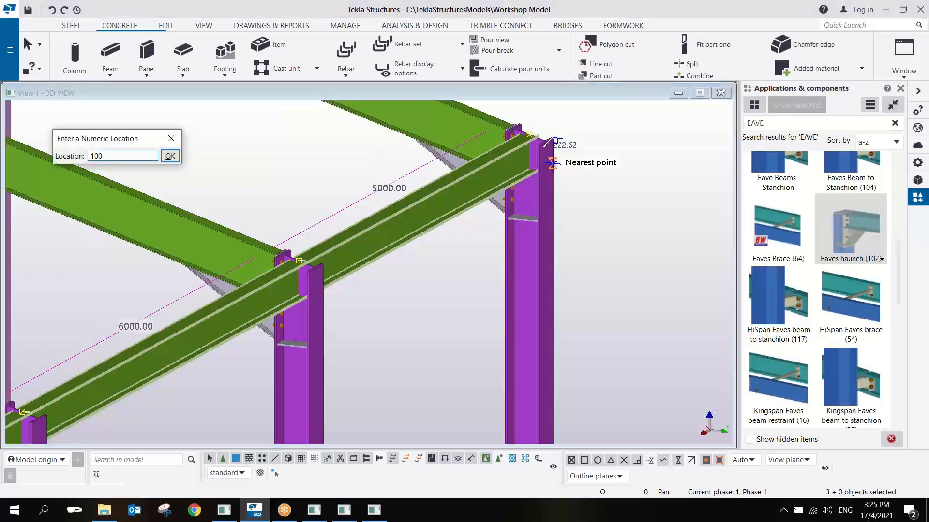
key("Return")
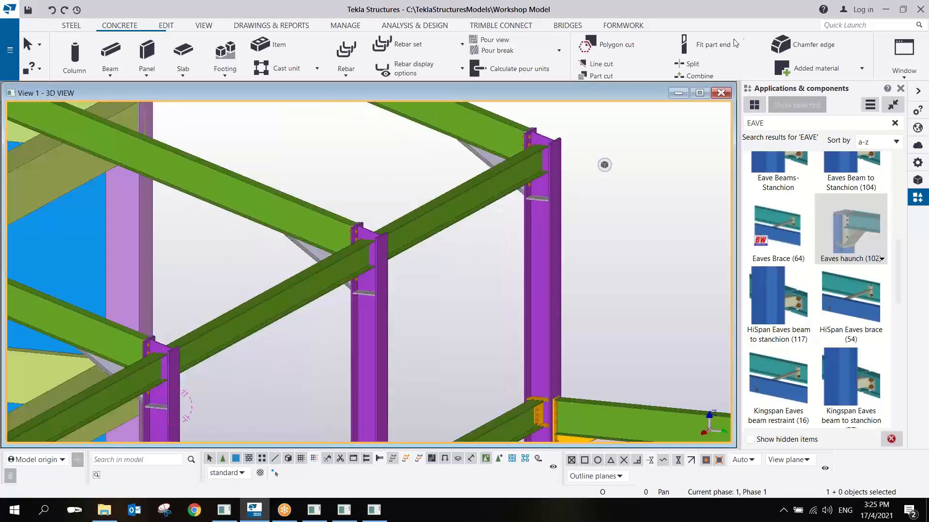
Find component 141 and create a clip angle (141) with standard settings between the end column and its eaves beam
left_click_drag(801, 127, 656, 147)
type("141")
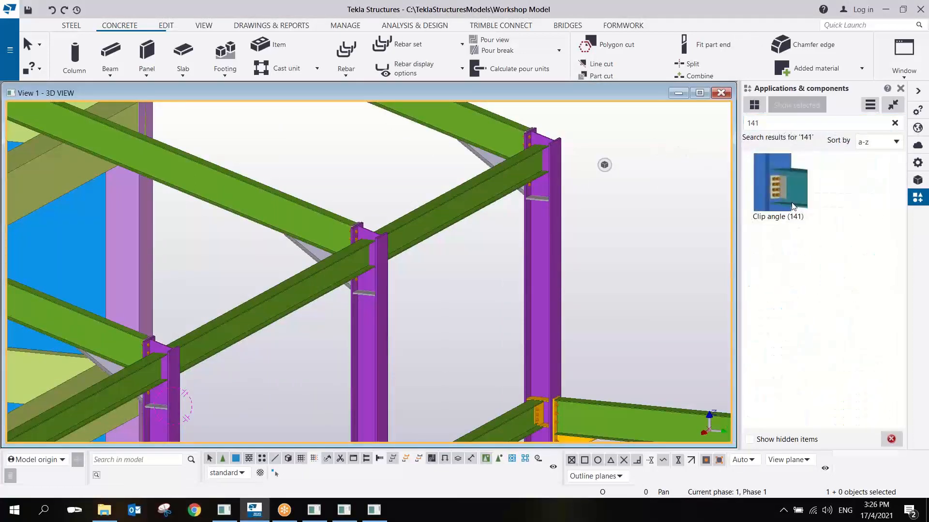
left_click(790, 202)
scroll(564, 175, "up", 3)
scroll(565, 175, "up", 2)
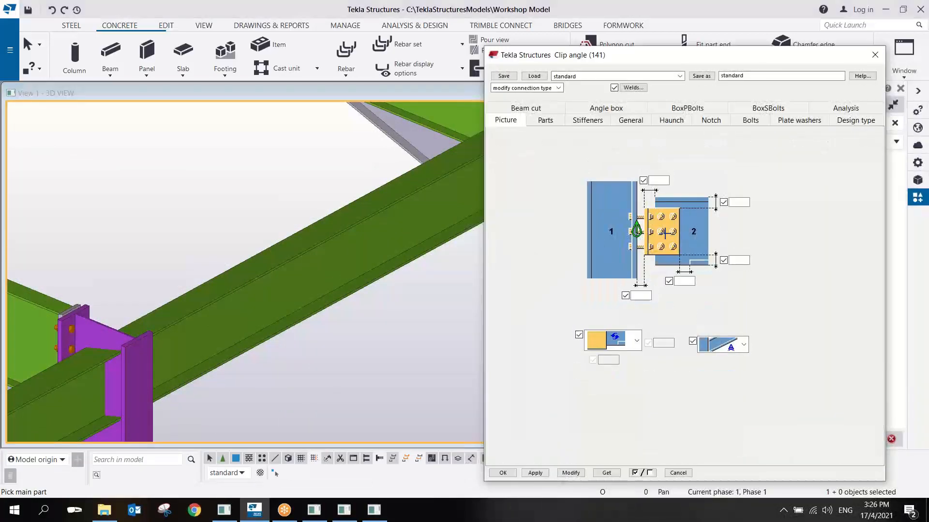
left_click(529, 473)
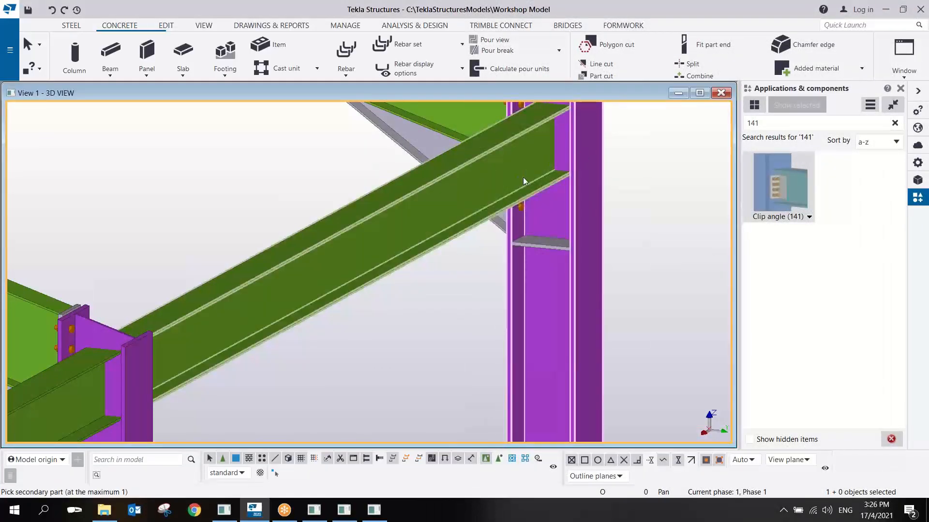
scroll(586, 201, "down", 3)
scroll(615, 138, "up", 4)
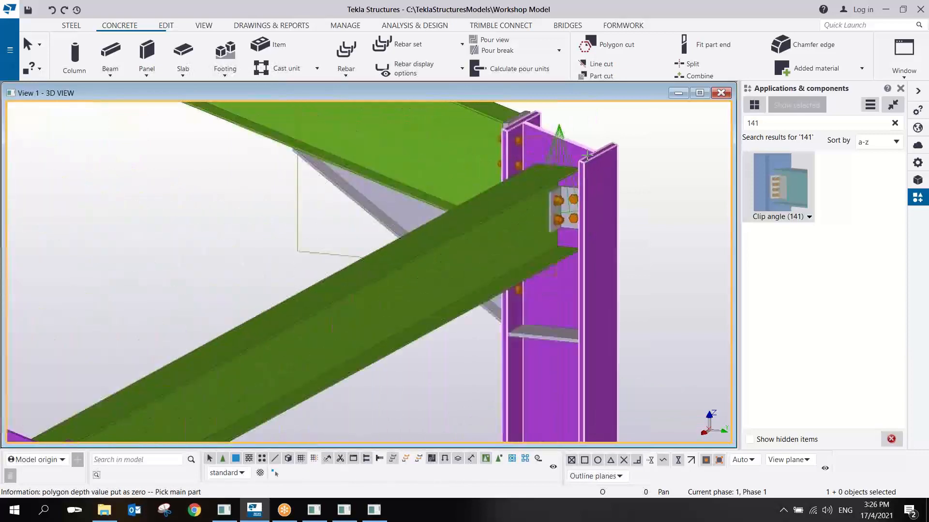
right_click(615, 138)
left_click(616, 138)
Set the number of secondary bolt rows to 3 in the new clip angle (141) and apply the change to the connection
scroll(561, 126, "up", 3)
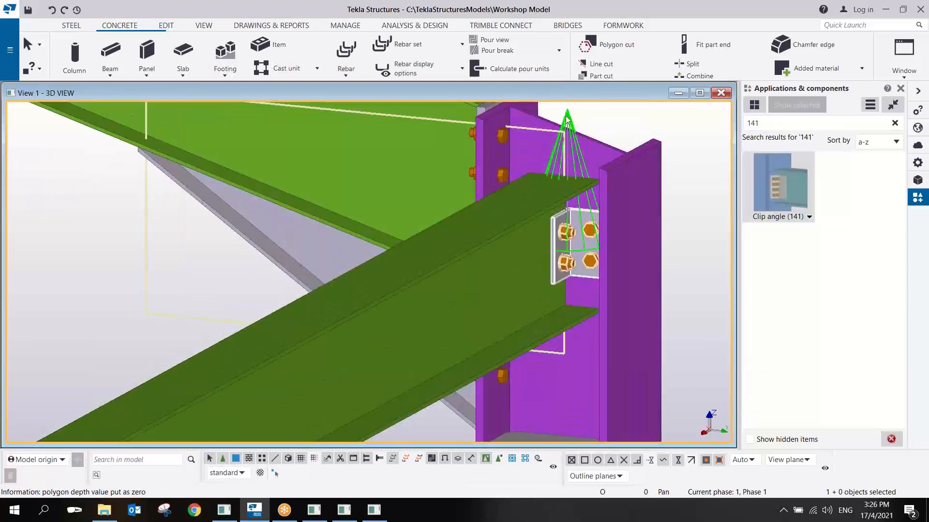
double_click(591, 274)
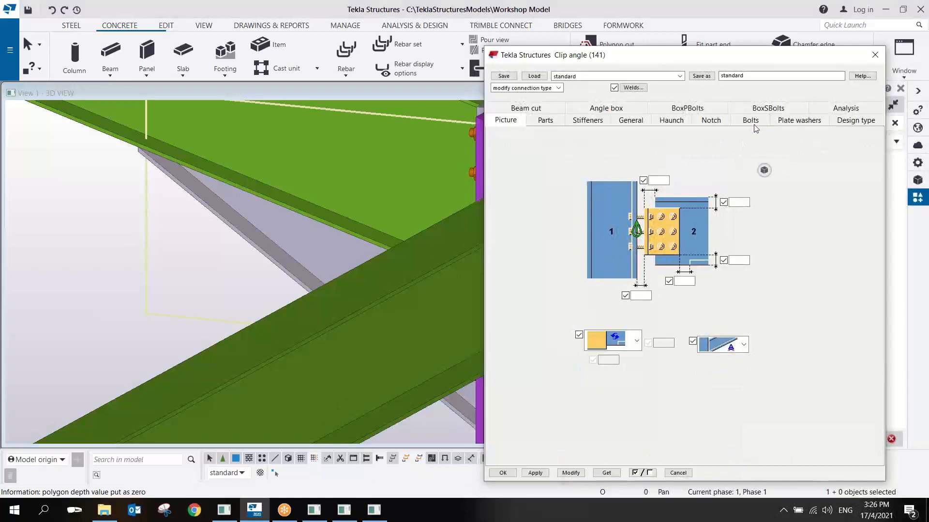
left_click(751, 122)
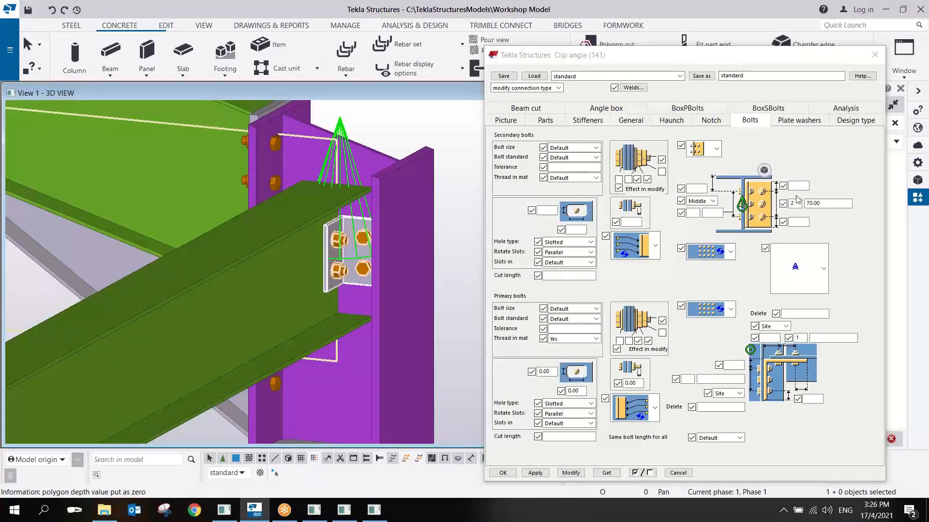
left_click(793, 203)
type("3")
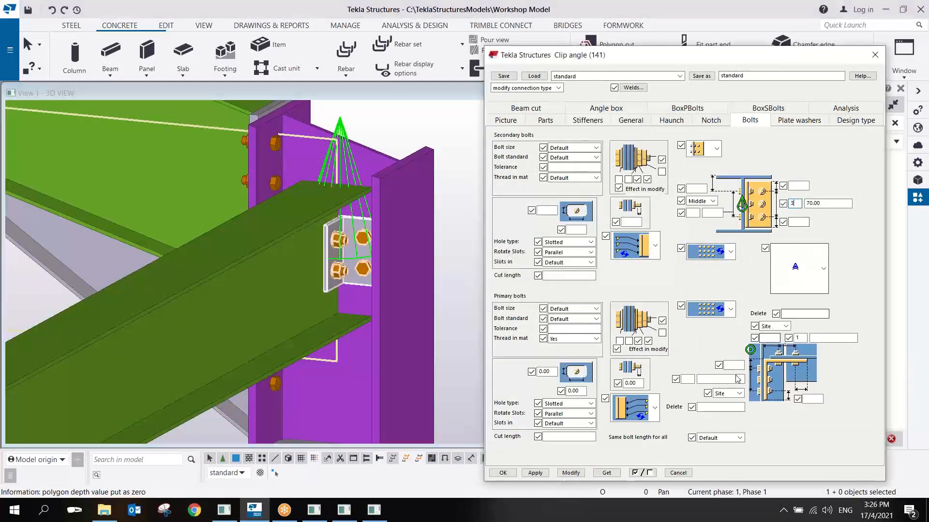
left_click(571, 474)
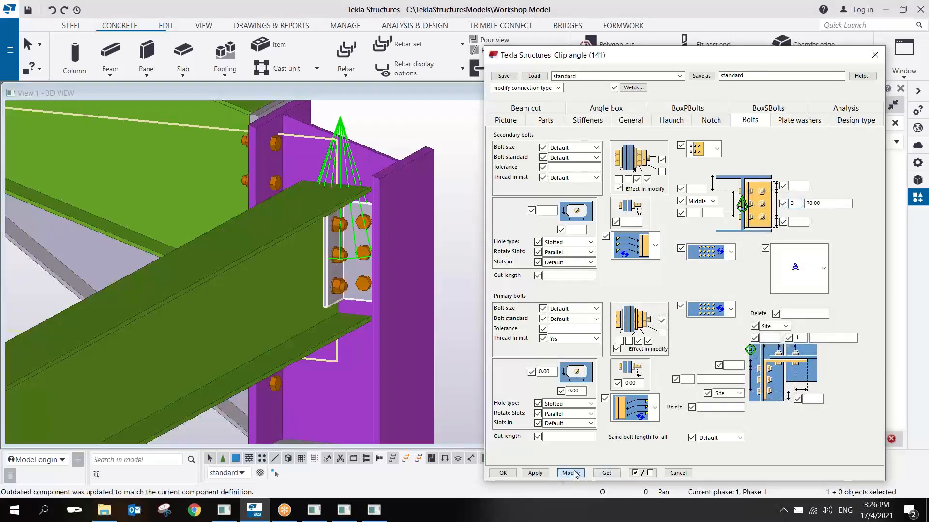
left_click(526, 476)
left_click(503, 473)
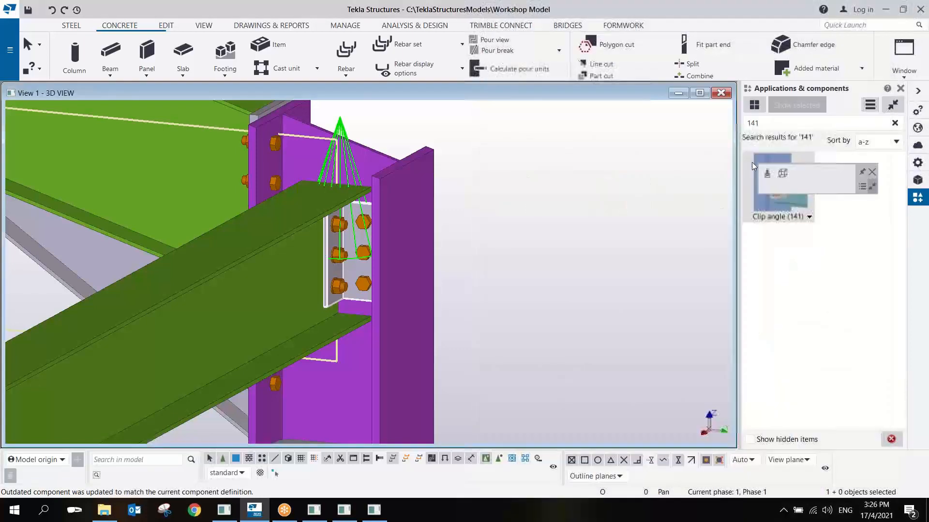
Add a clip angle (141) with 3 bolt rows between the opposite end column and its eaves beam, and end the command
left_click(784, 203)
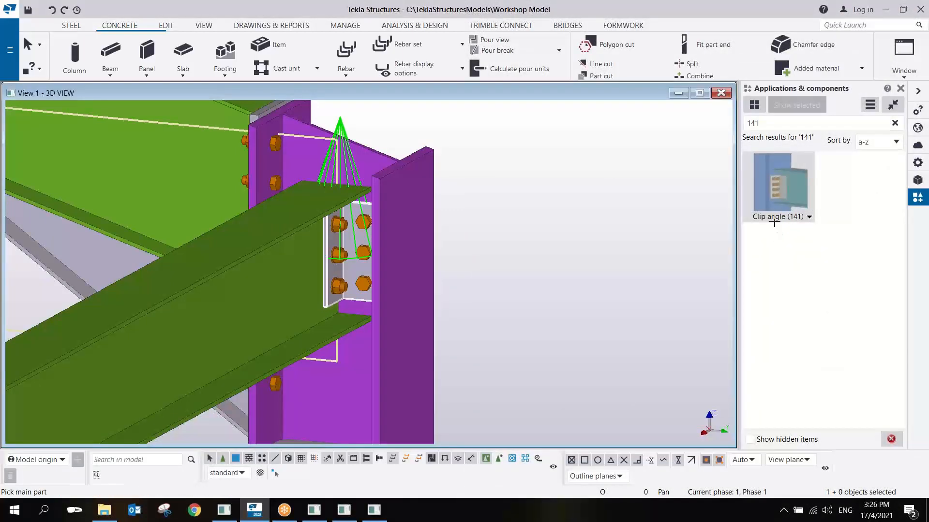
scroll(607, 261, "down", 5)
left_click(605, 263)
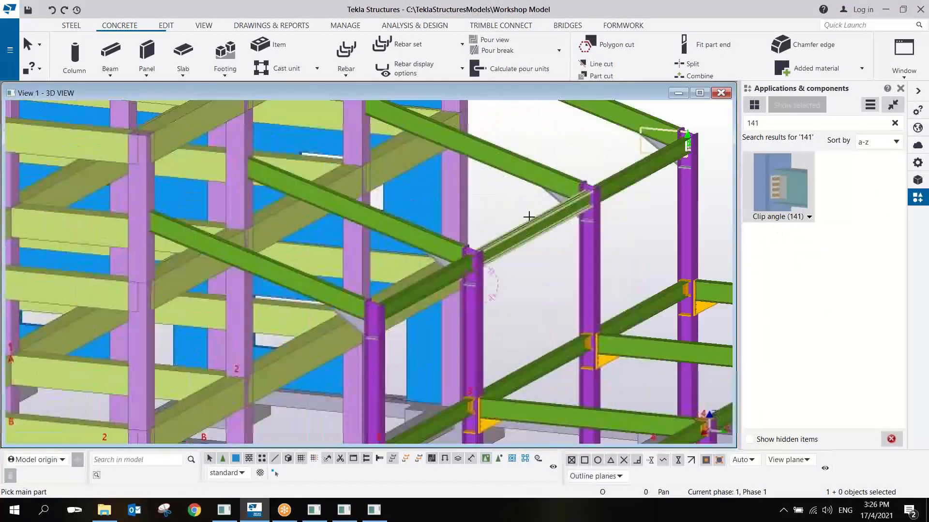
scroll(459, 271, "up", 5)
left_click(467, 272)
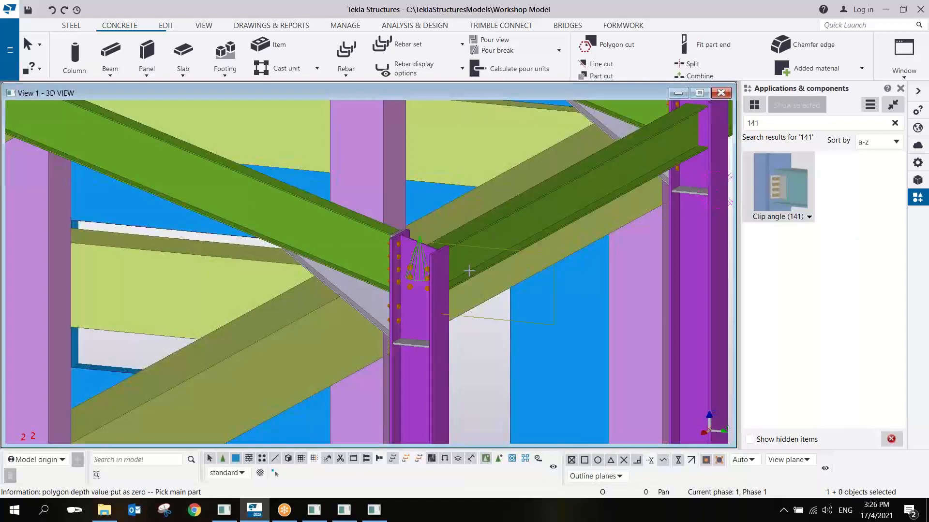
scroll(467, 271, "down", 3)
right_click(636, 189)
left_click(667, 195)
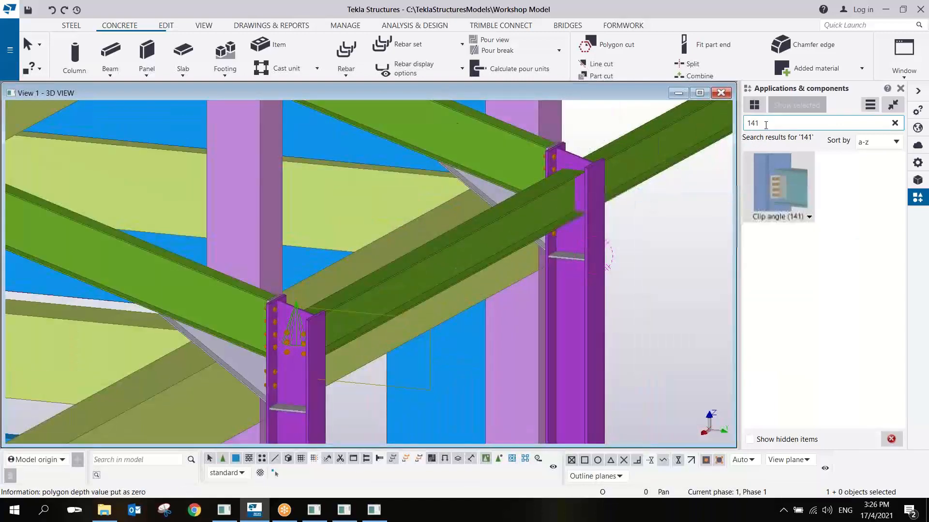
Find component 143, the two sided clip angle, and set its bolt rows to 3 for both secondary beams
type("143")
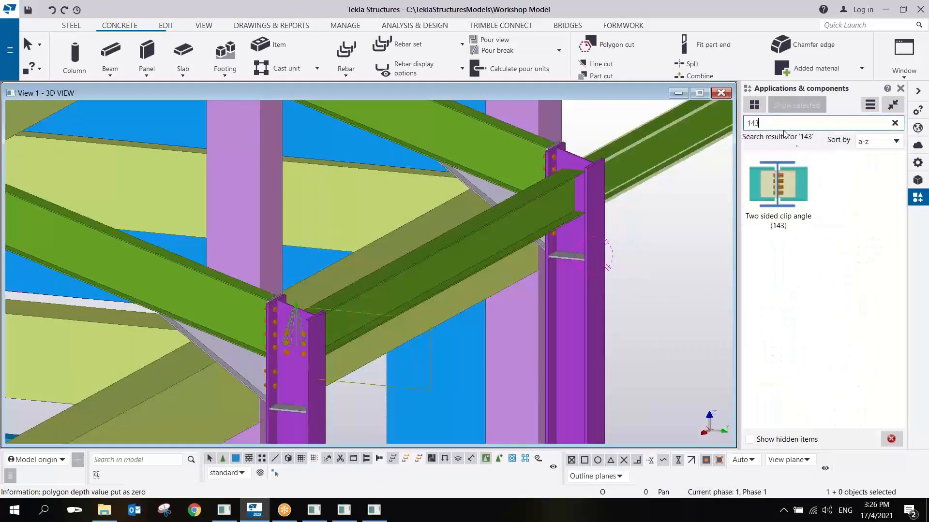
left_click(782, 181)
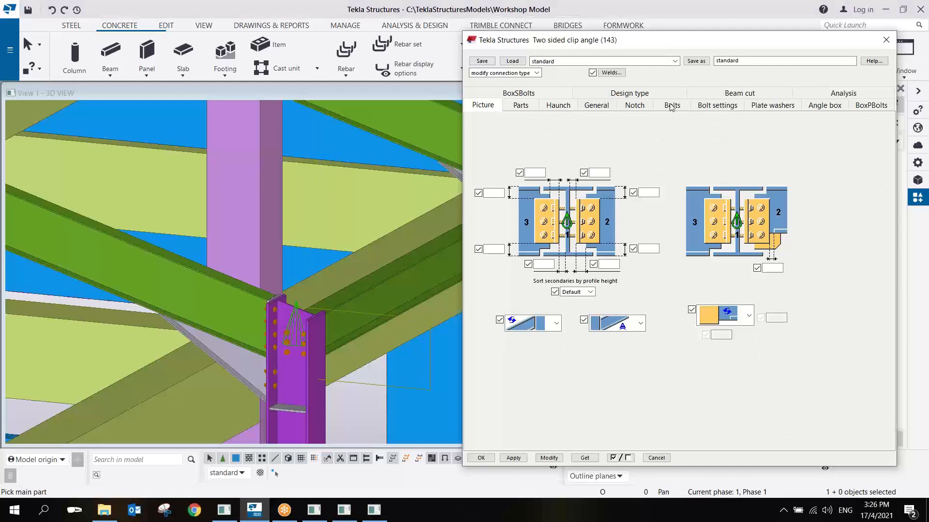
left_click(671, 106)
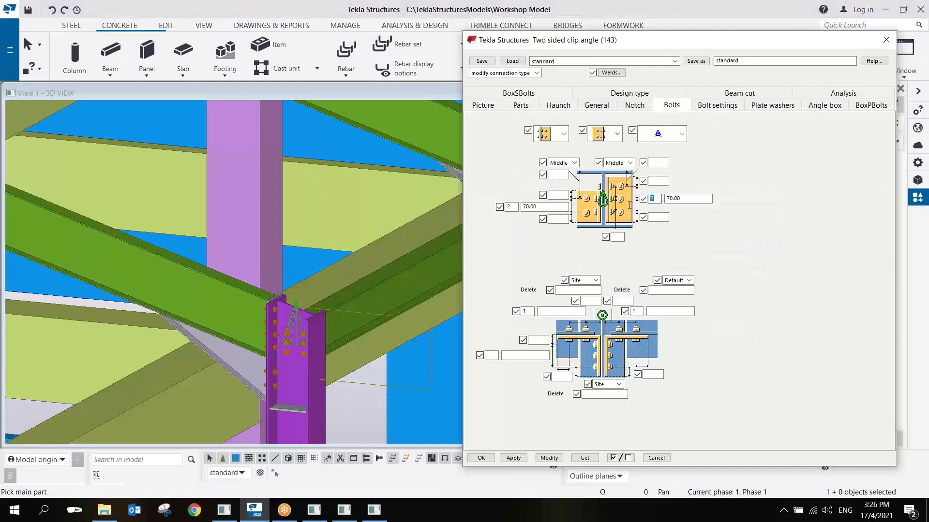
left_click_drag(514, 208, 502, 212)
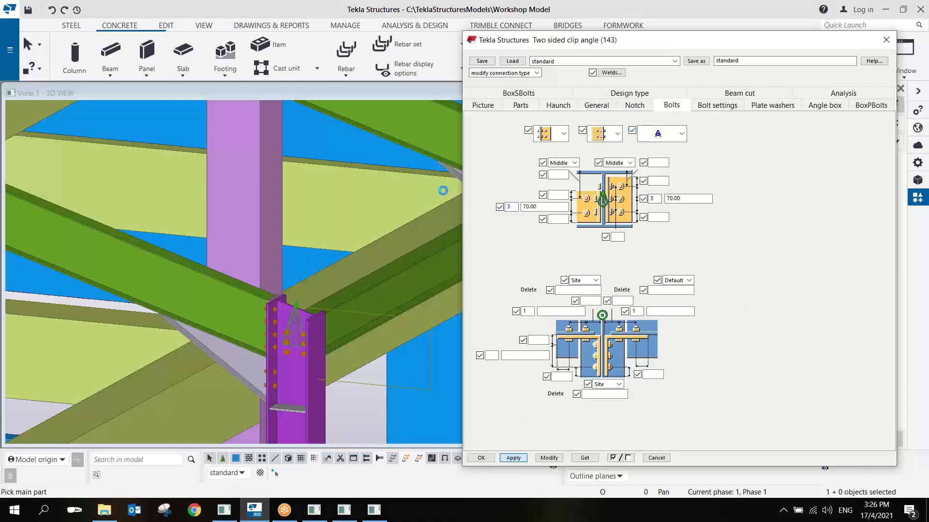
scroll(544, 220, "up", 2)
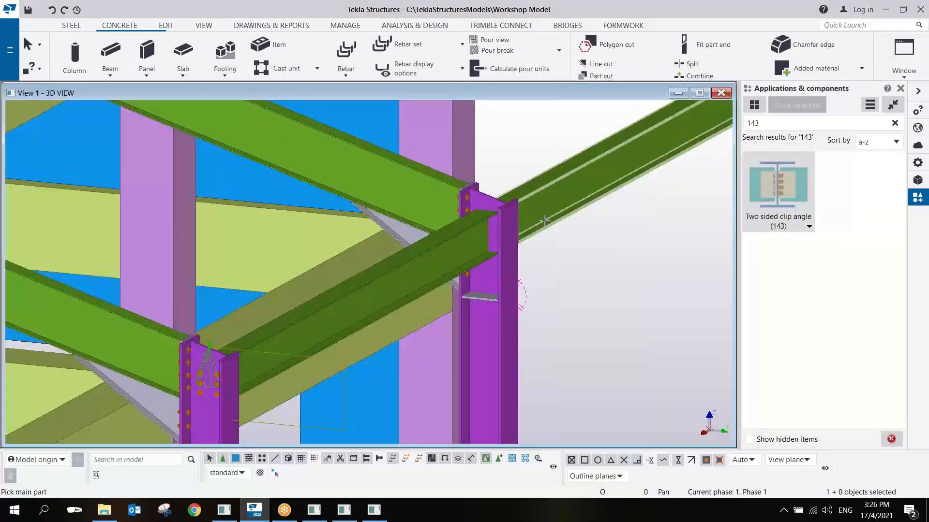
left_click(506, 237)
left_click(544, 201)
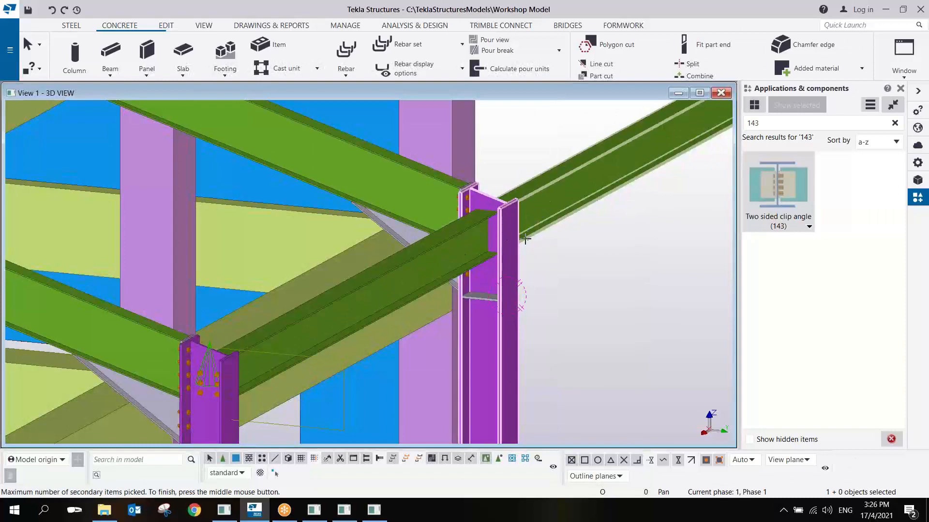
right_click(715, 191)
left_click(726, 198)
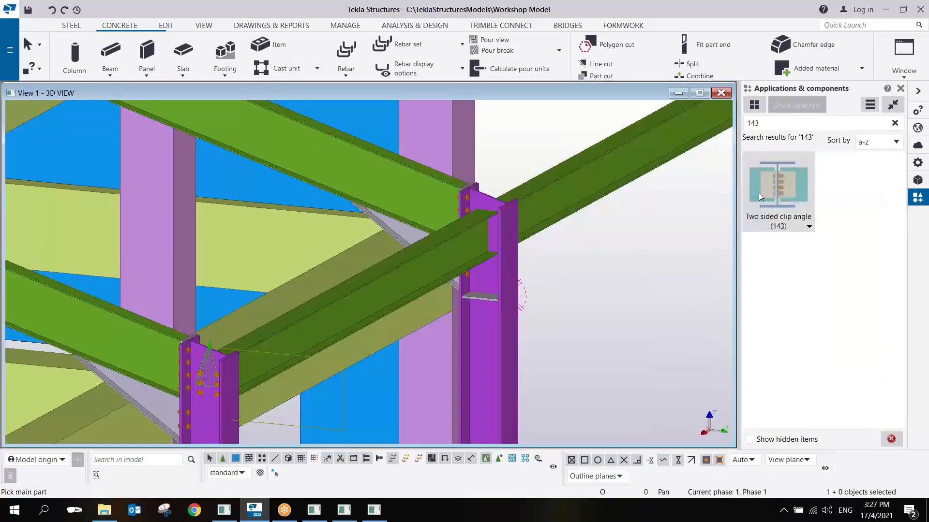
Create a two sided clip angle (143) joining the first intermediate column to the eaves beams on both its sides
left_click(505, 267)
left_click(449, 255)
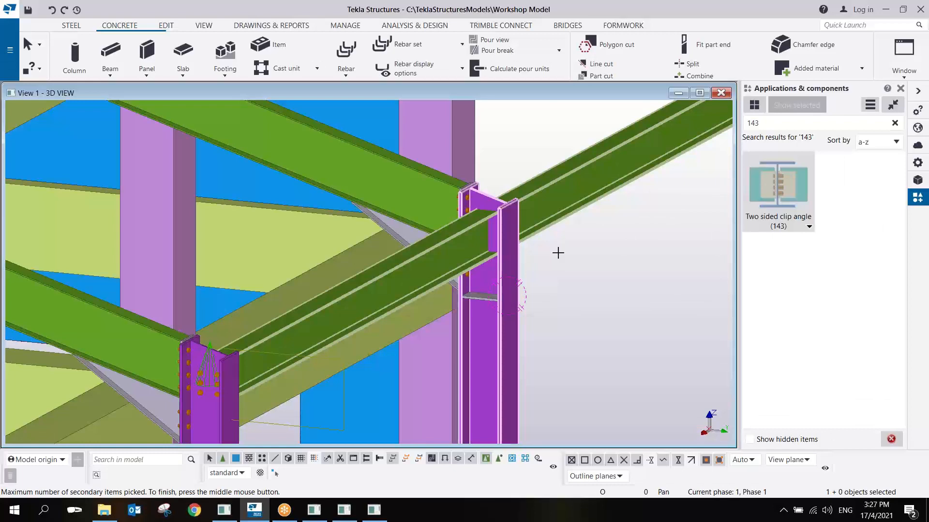
middle_click(514, 245)
scroll(510, 232, "up", 8)
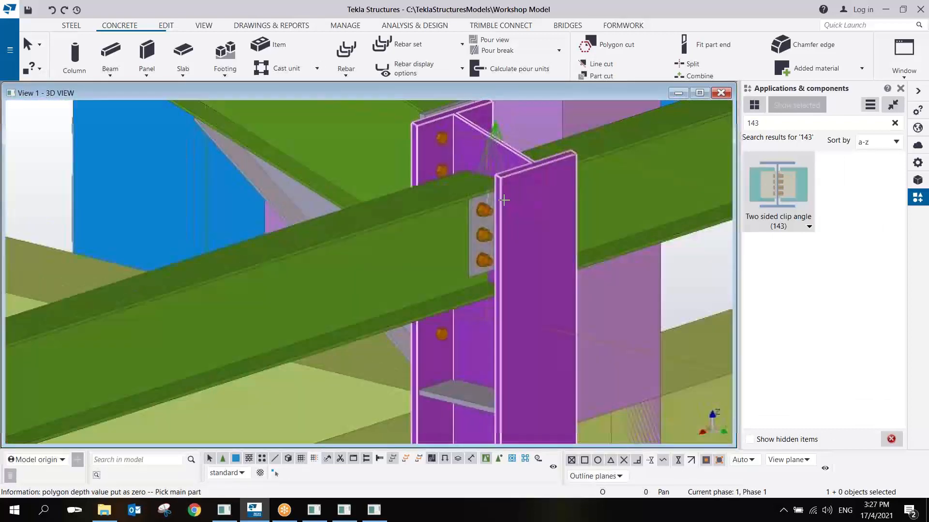
Create a two sided clip angle (143) joining the other intermediate column to its two eaves beams, and end the command
middle_click_drag(635, 198, 290, 303)
scroll(292, 302, "down", 4)
middle_click_drag(648, 232, 487, 289)
scroll(487, 288, "up", 3)
left_click(472, 294)
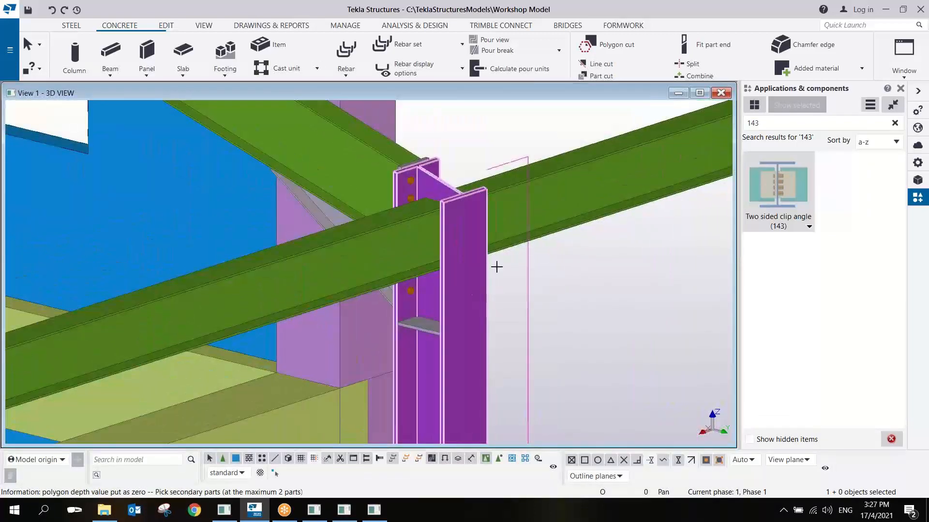
left_click(413, 257)
middle_click(529, 233)
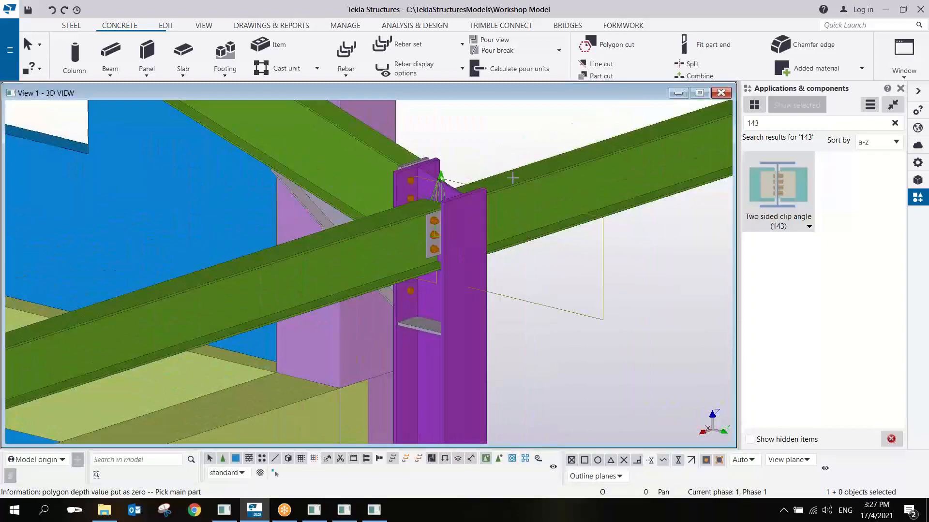
right_click(508, 150)
left_click(528, 156)
Search the components for EMBED to suit the joint between the rafter end and the concrete column, and clear the search
scroll(521, 244, "down", 8)
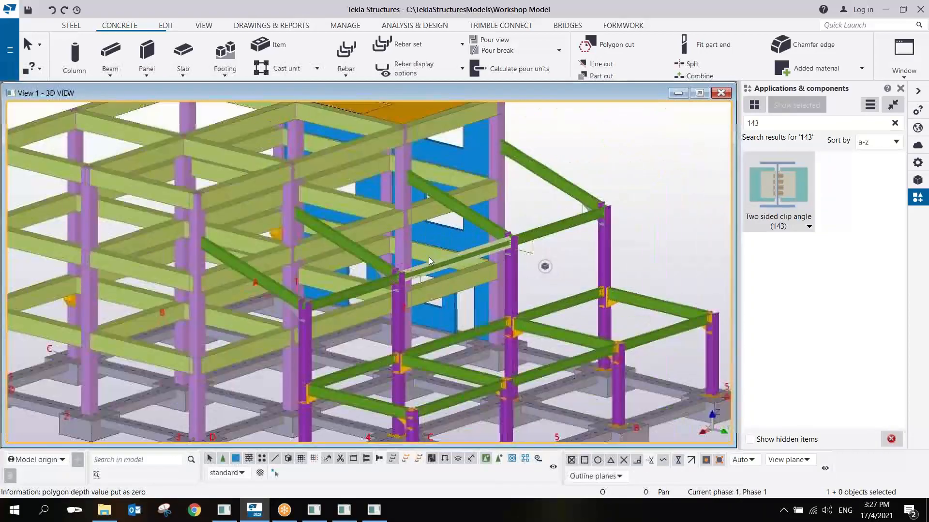
middle_click_drag(375, 265, 420, 251, "ctrl")
middle_click_drag(334, 255, 457, 231)
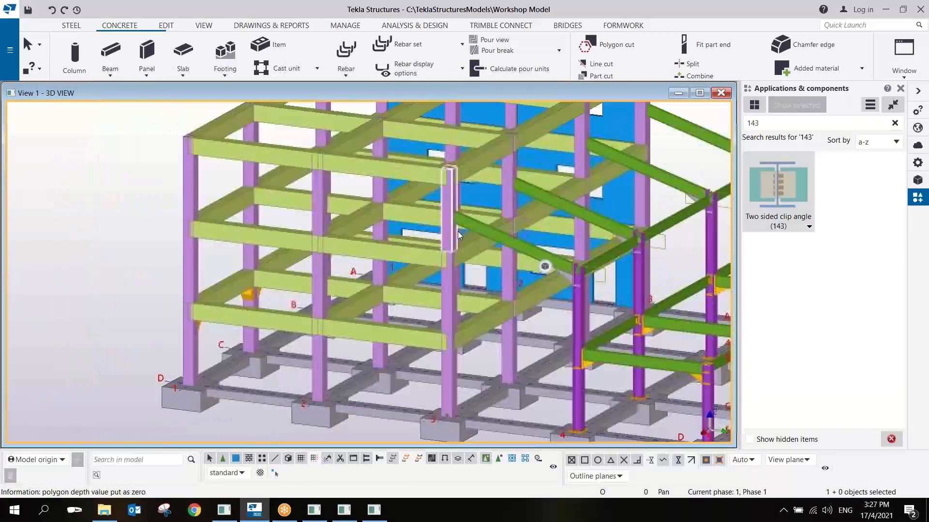
scroll(457, 231, "up", 10)
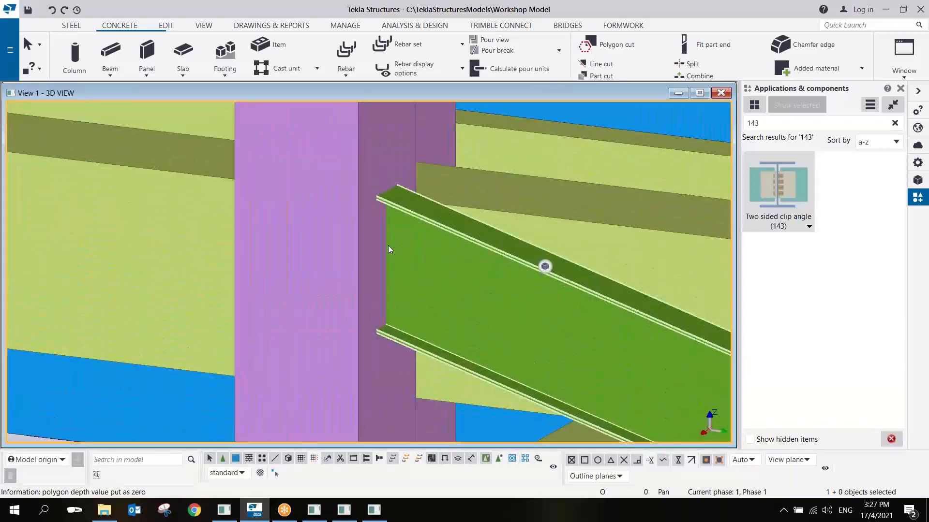
middle_click_drag(388, 249, 411, 246, "ctrl")
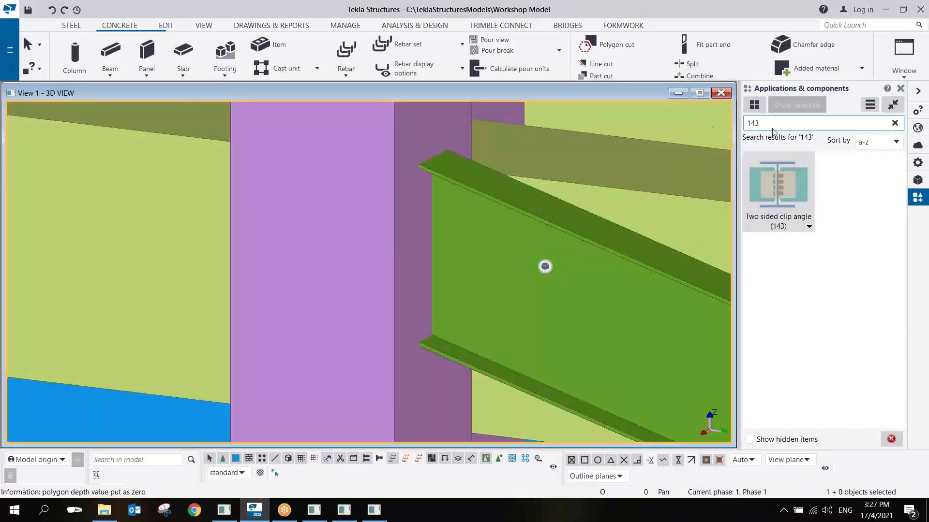
left_click(859, 122)
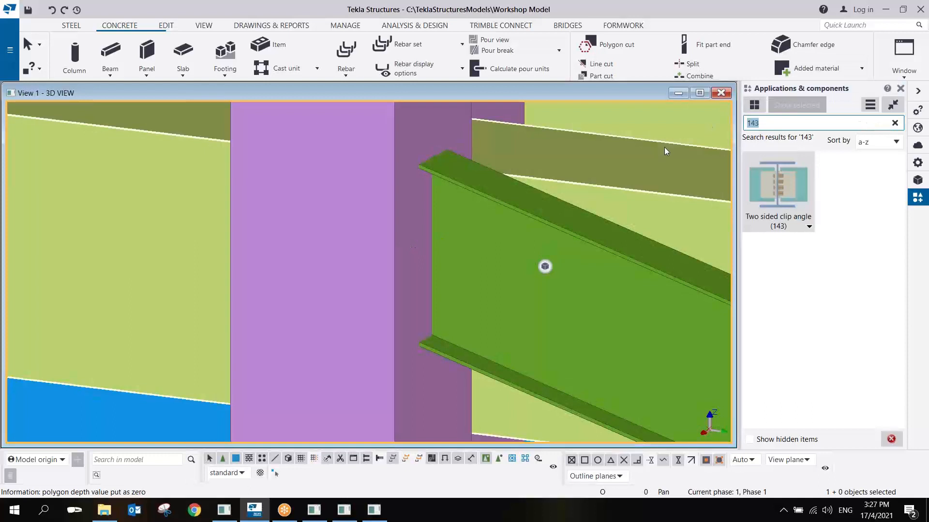
type("EMDE")
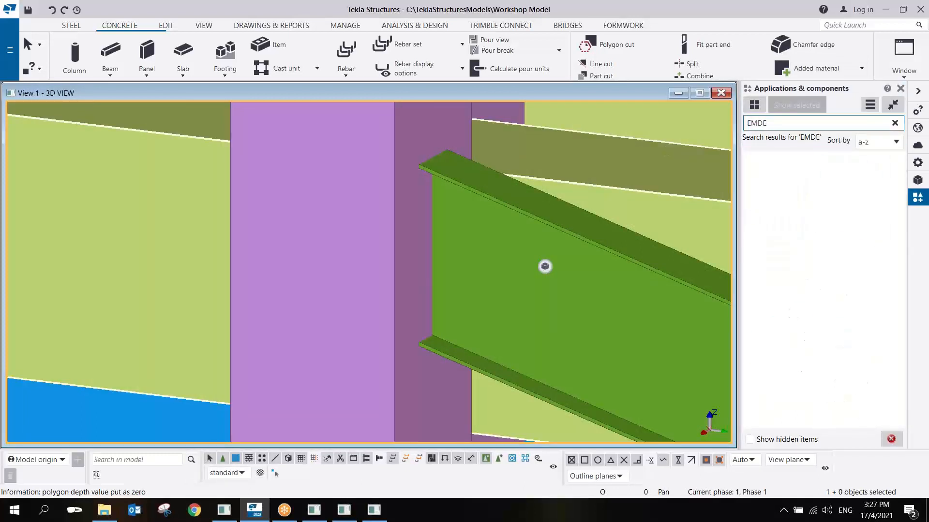
key("BackSpace")
type("BED")
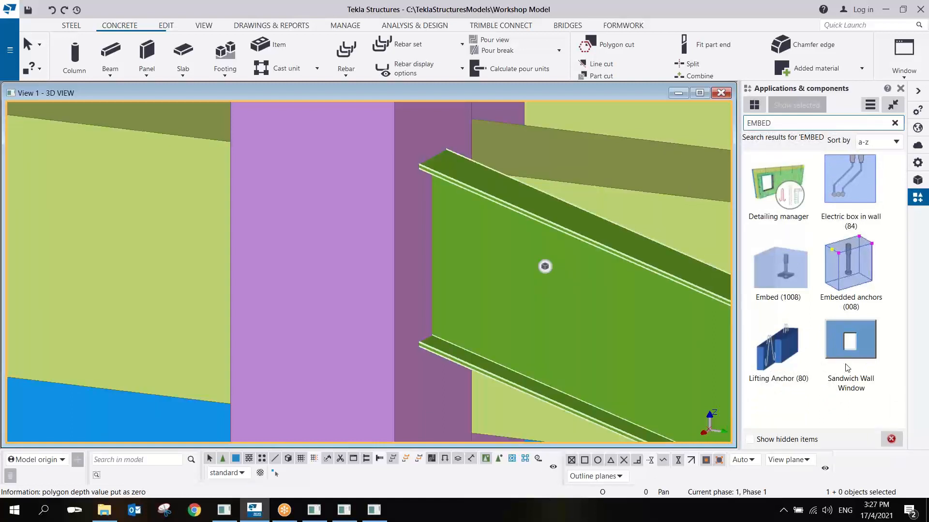
double_click(778, 120)
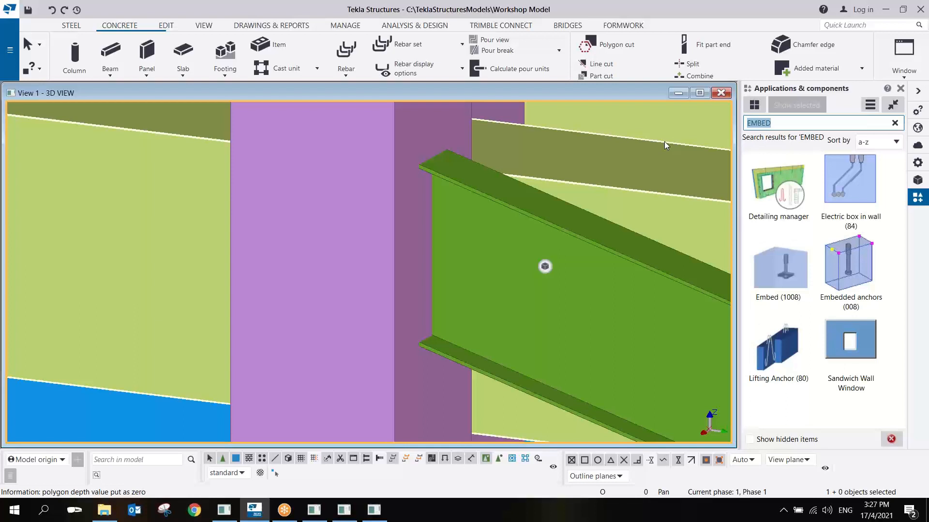
left_click(791, 122)
left_click(894, 122)
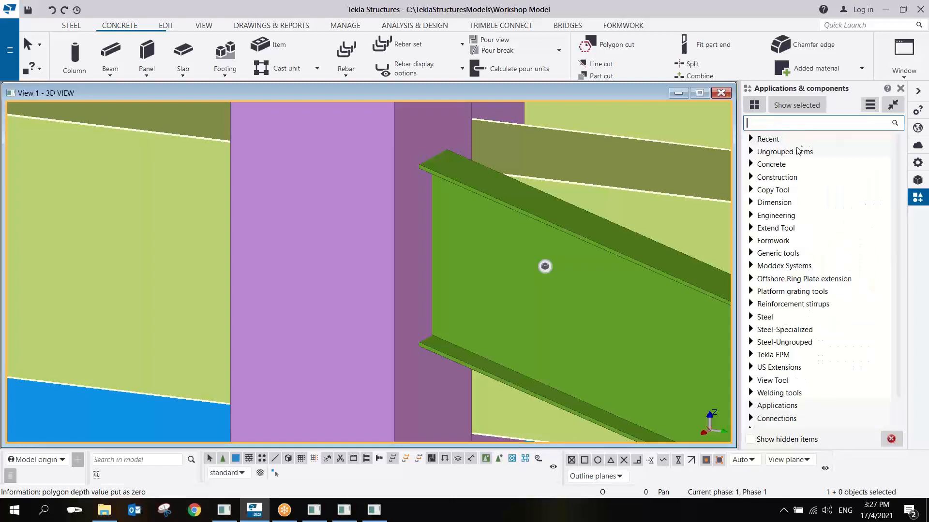
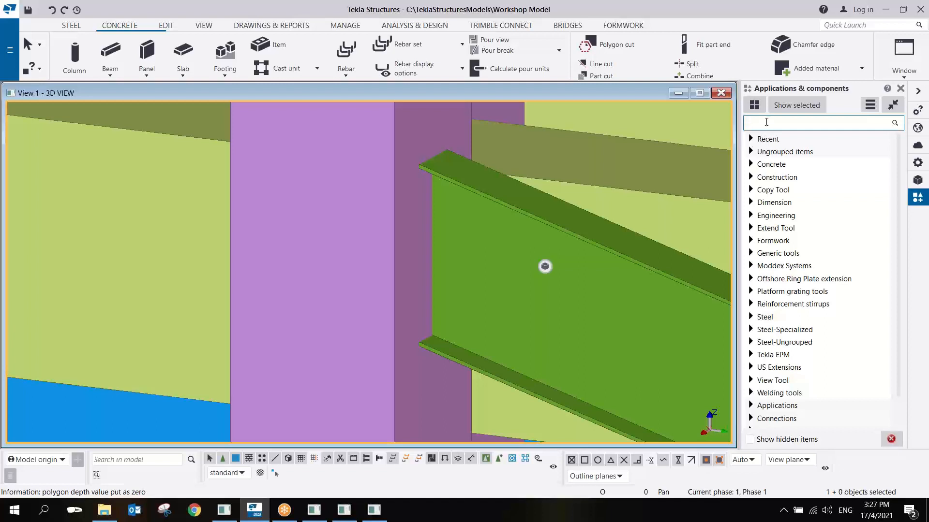
Search the components for PLATE and open the settings of Cast-in plate (1069)
left_click(766, 122)
type("PLATE")
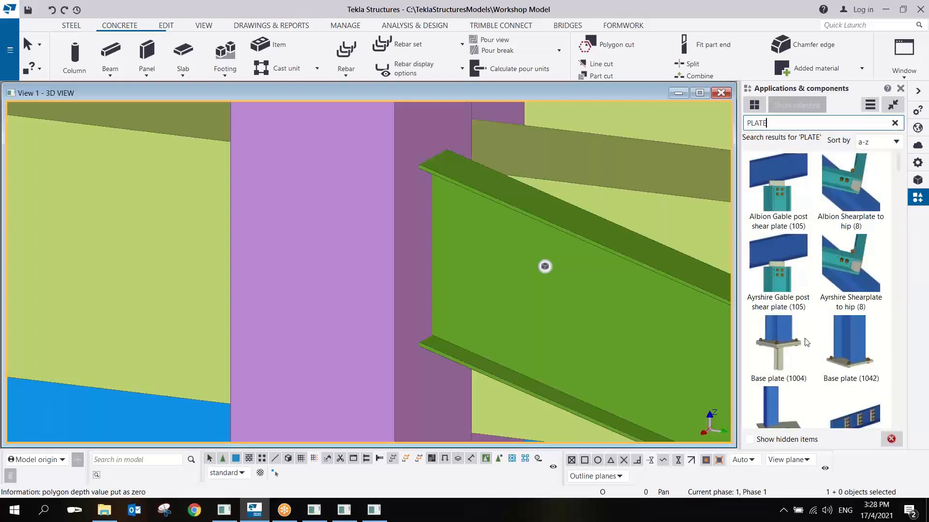
scroll(807, 343, "down", 3)
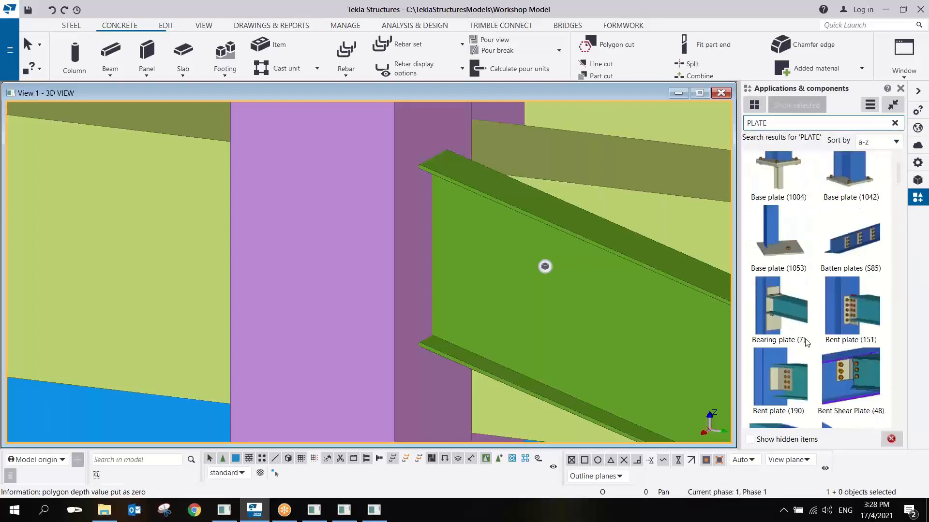
scroll(806, 341, "down", 3)
scroll(807, 340, "down", 3)
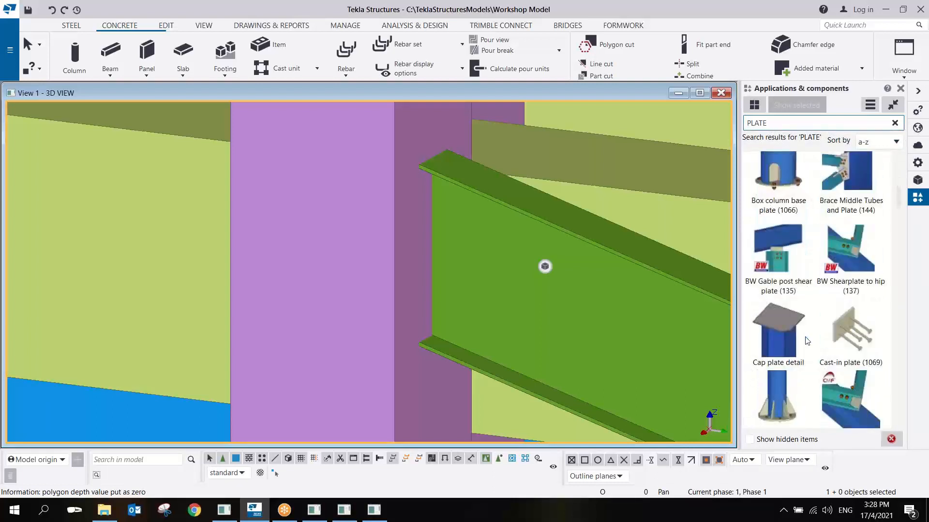
left_click(853, 330)
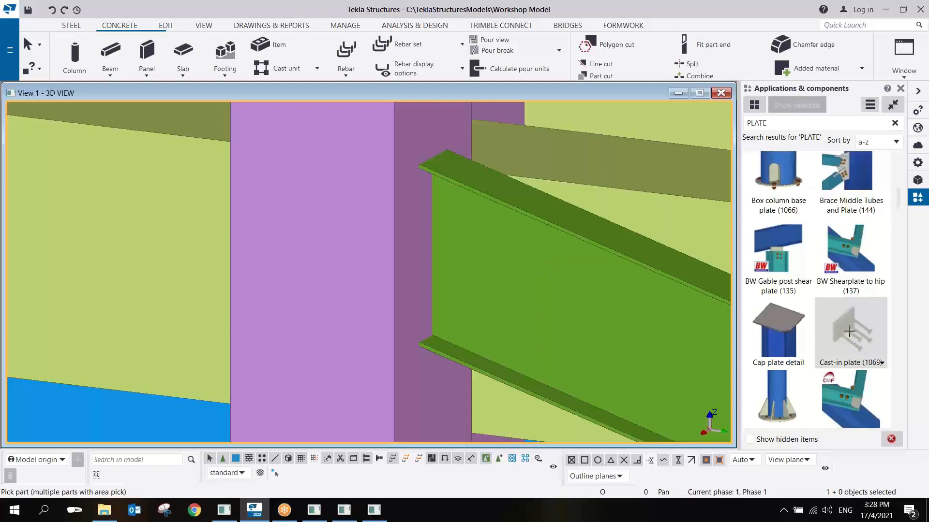
double_click(849, 331)
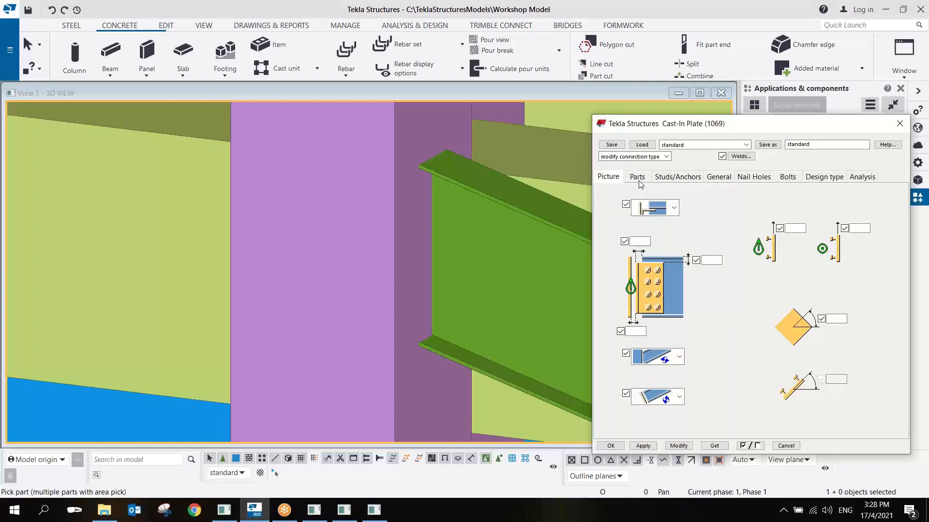
Try placing the cast-in plate (1069) on the concrete column at the rafter's upper end, undo it and close the settings
left_click(411, 276)
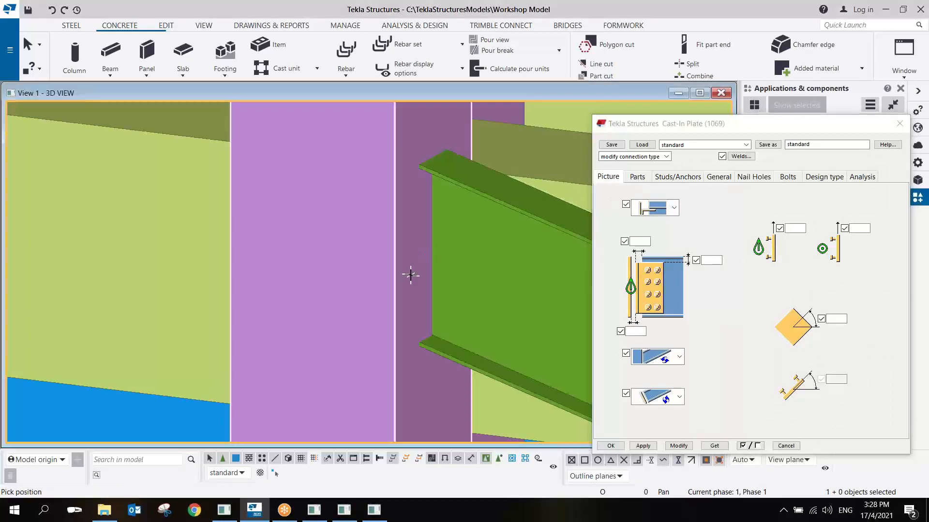
left_click(435, 157)
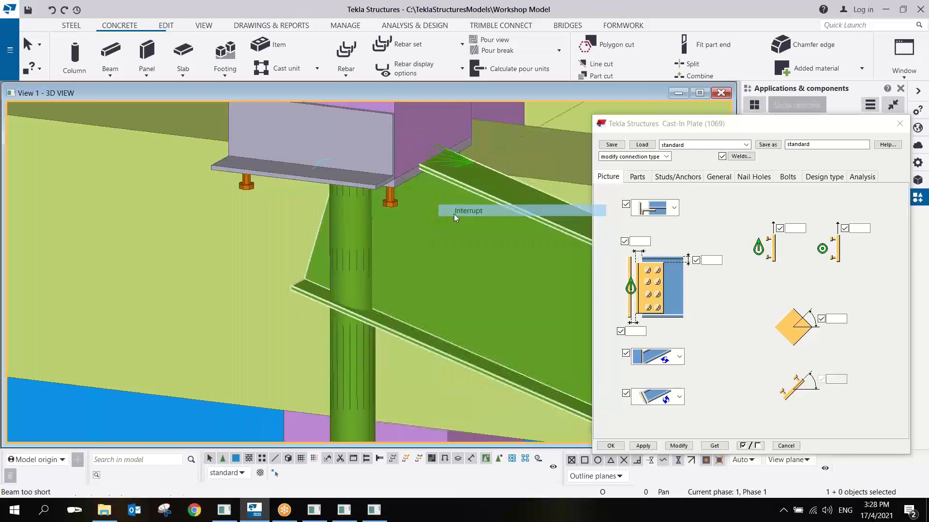
scroll(432, 282, "down", 5)
scroll(402, 263, "up", 5)
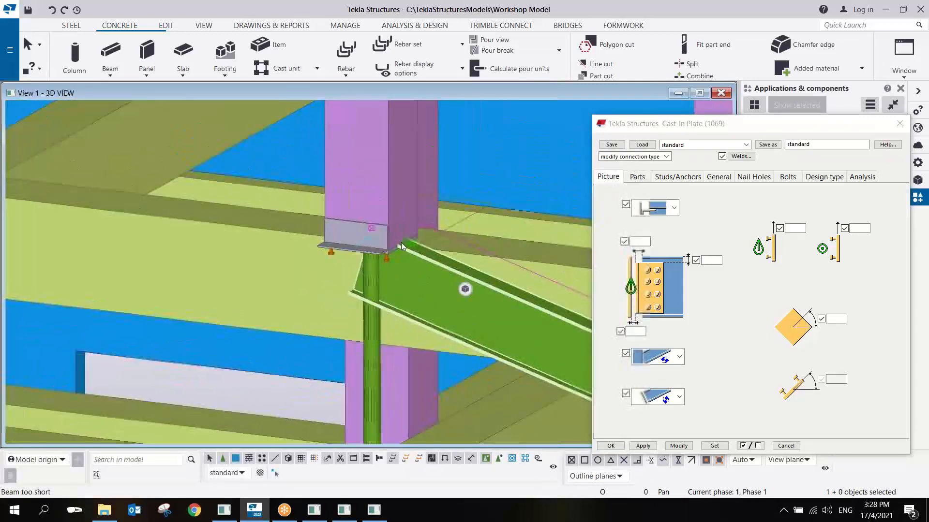
key("ctrl+z")
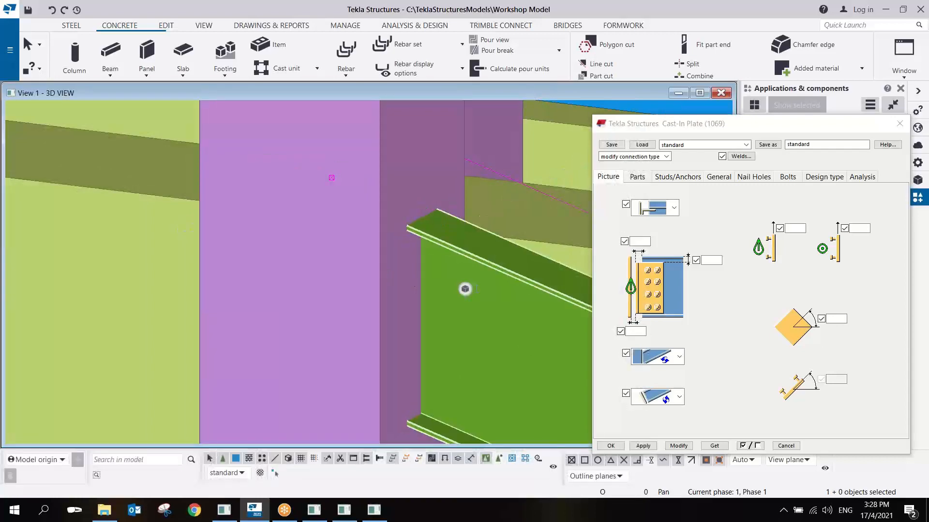
left_click(901, 126)
Try placing the cast-in plate (1069) on the rafter, positioned at the upper corner of its end beside the concrete column
middle_click_drag(418, 324, 338, 308)
scroll(339, 308, "down", 2)
scroll(338, 308, "down", 2)
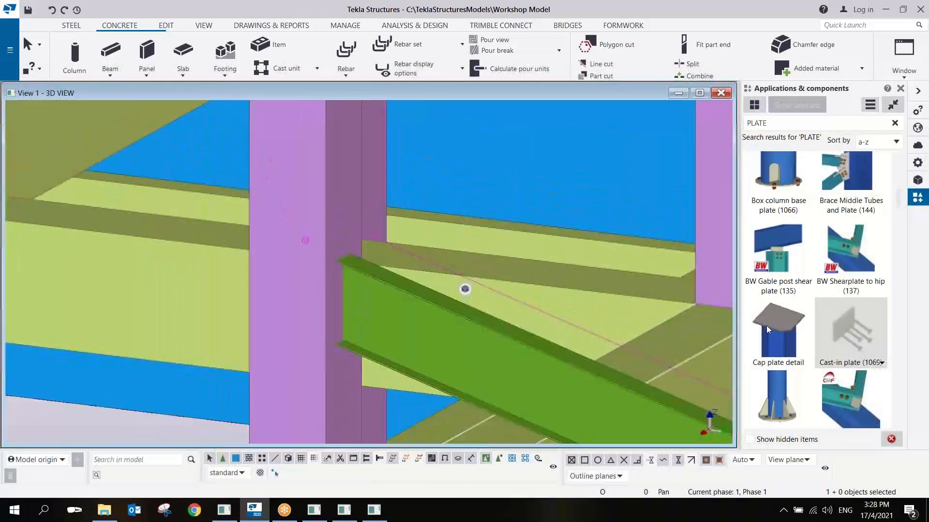
left_click(851, 326)
scroll(363, 274, "up", 2)
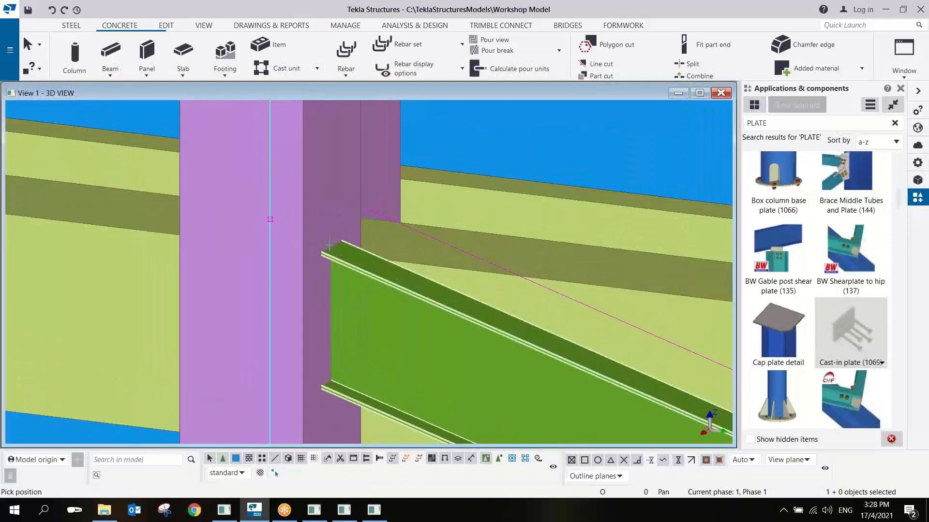
left_click(332, 249)
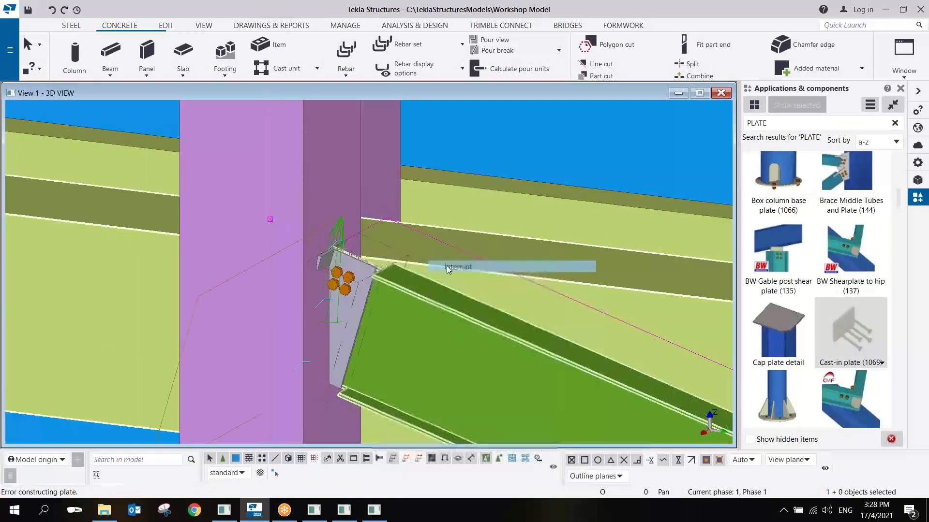
Delete the cast-in plate from the rafter end
scroll(356, 263, "up", 3)
middle_click_drag(327, 292, 433, 233)
scroll(431, 242, "down", 3)
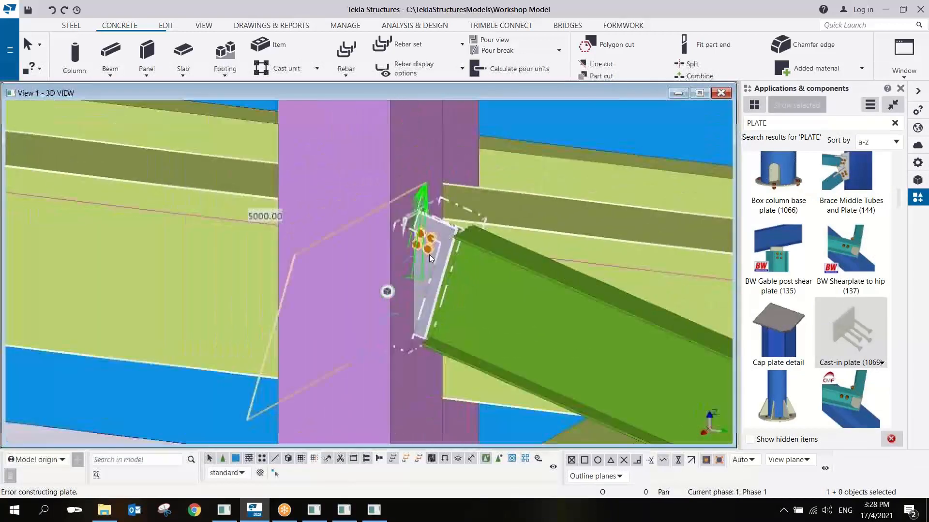
scroll(429, 255, "up", 3)
middle_click_drag(416, 125, 426, 227)
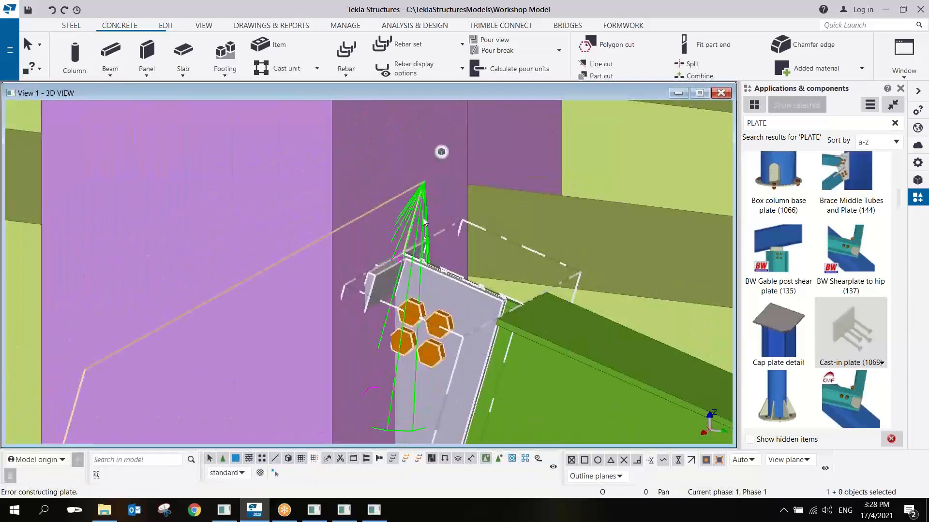
key("Delete")
Browse the PLATE search results for a connection suited to the joint between the rafter and the concrete column
scroll(817, 345, "down", 5)
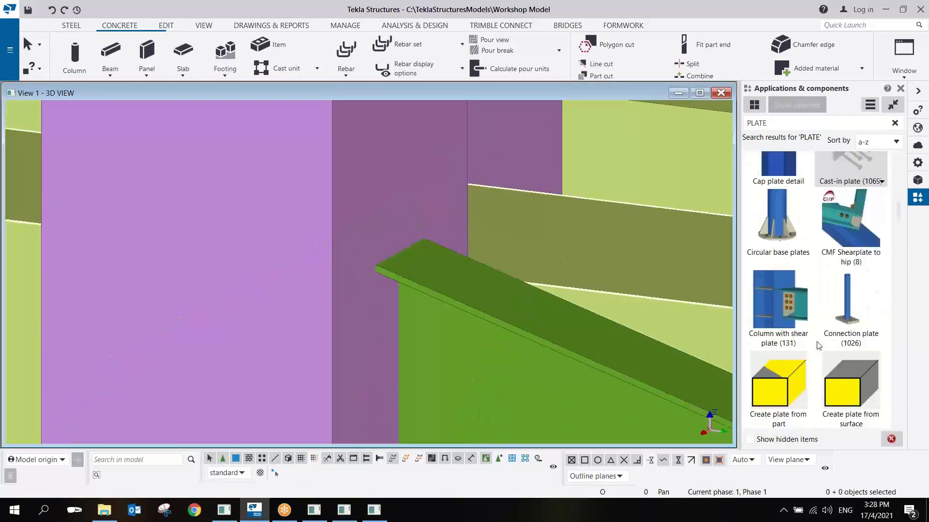
scroll(818, 346, "down", 8)
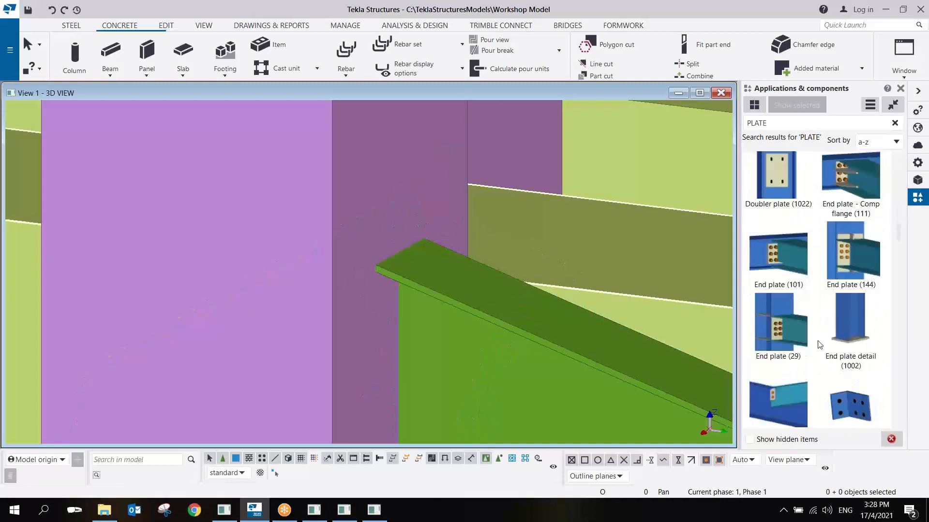
scroll(819, 344, "down", 10)
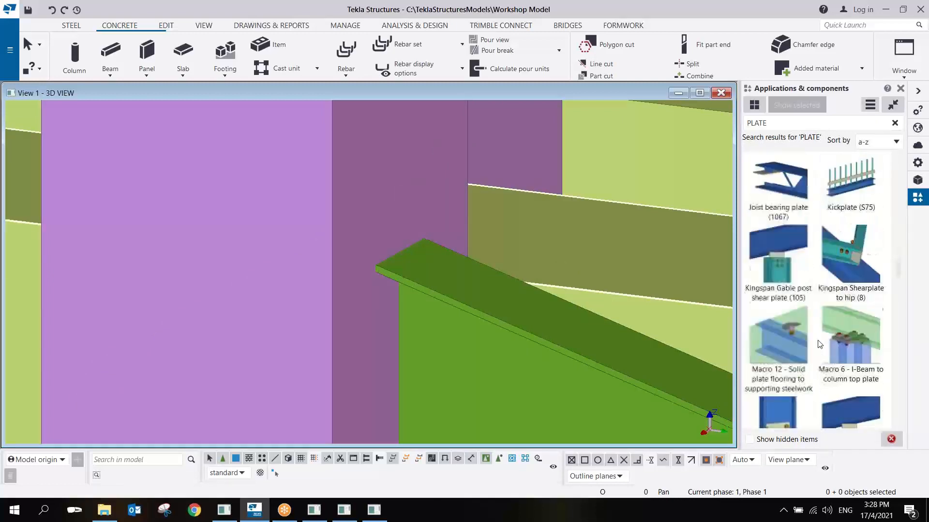
scroll(818, 344, "down", 10)
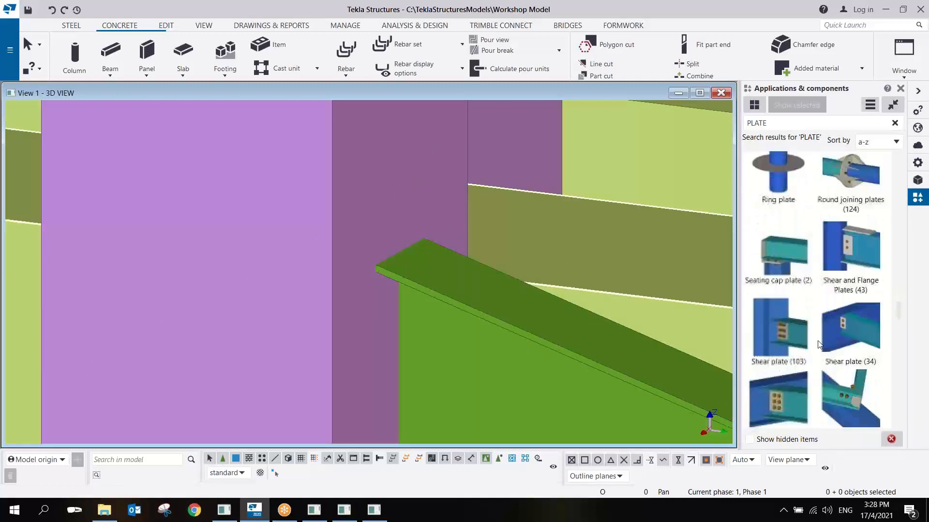
scroll(819, 344, "down", 8)
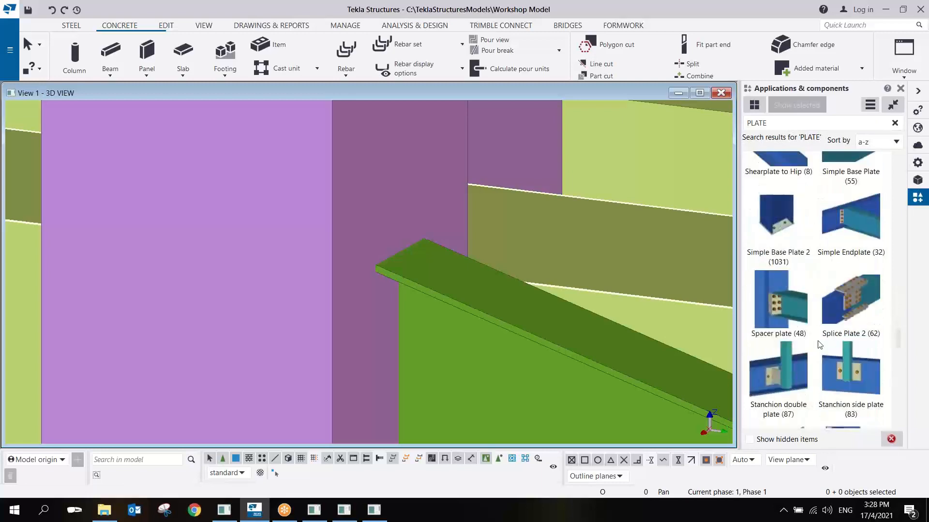
scroll(818, 345, "down", 5)
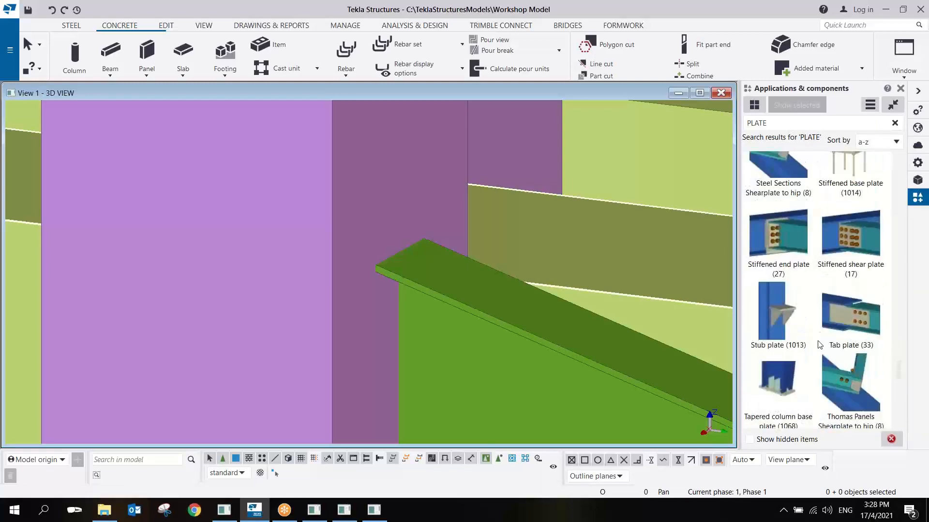
scroll(819, 344, "down", 10)
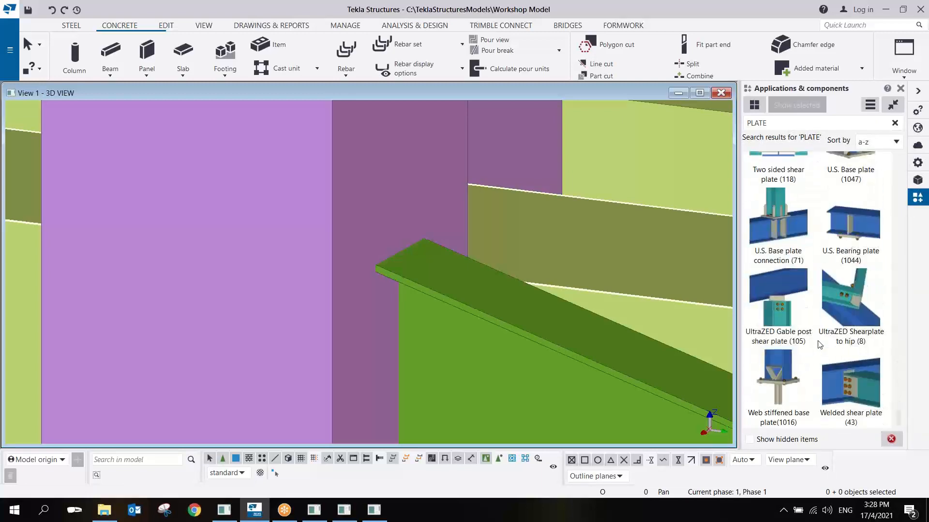
scroll(819, 344, "up", 20)
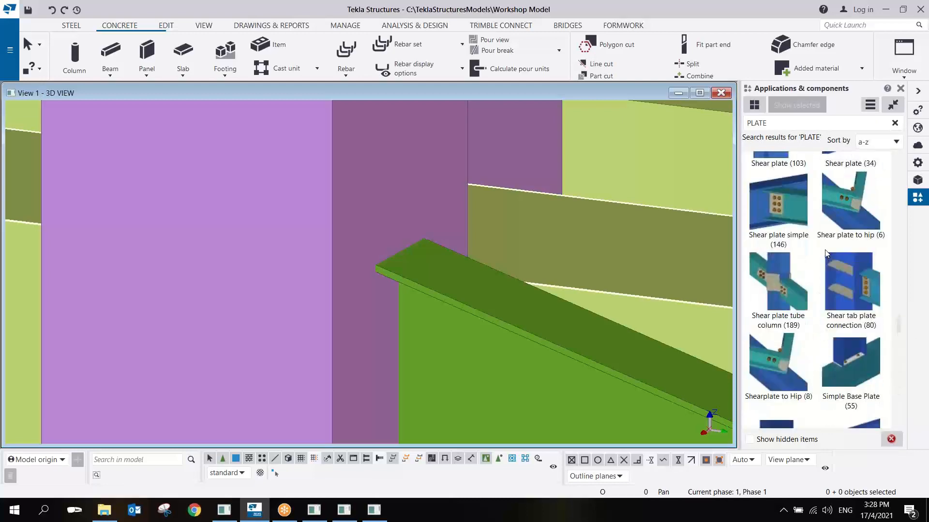
Find End plate (144), create it between the concrete column and the rafter, and end the command
left_click_drag(797, 125, 695, 143)
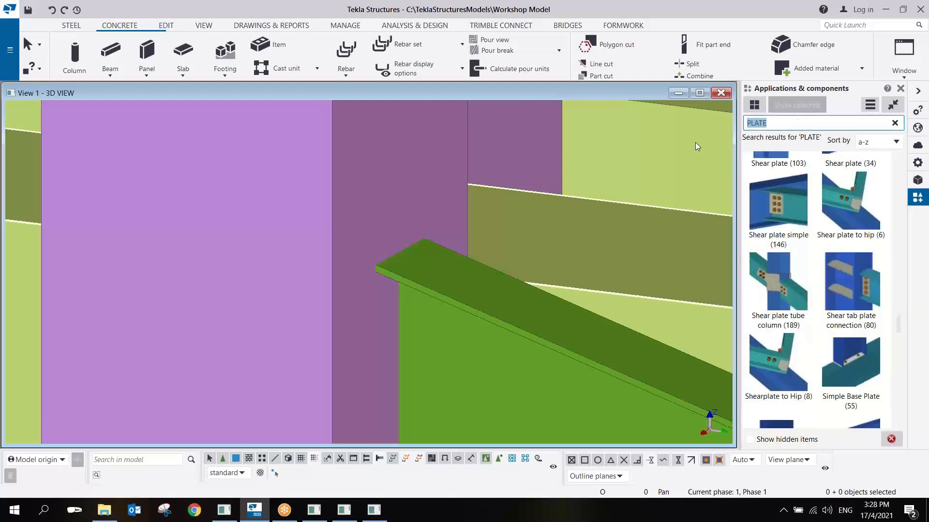
type("144")
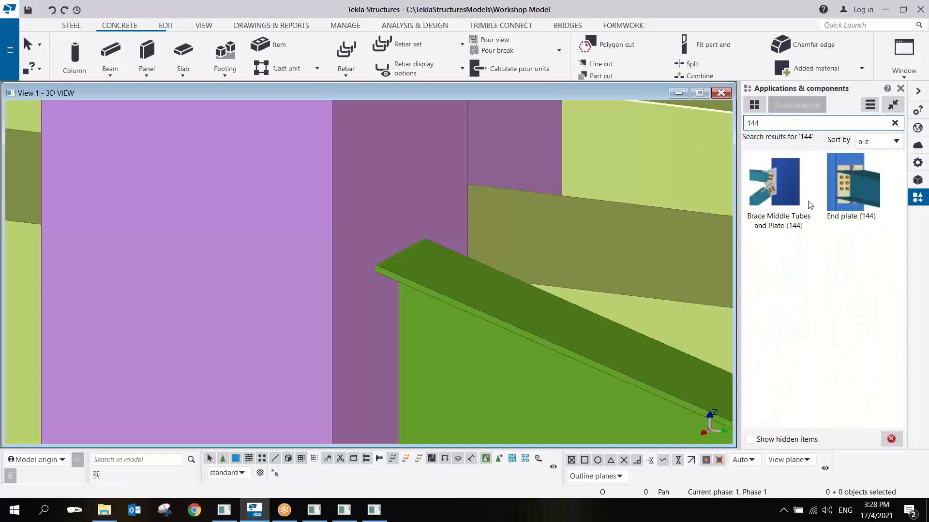
left_click(821, 194)
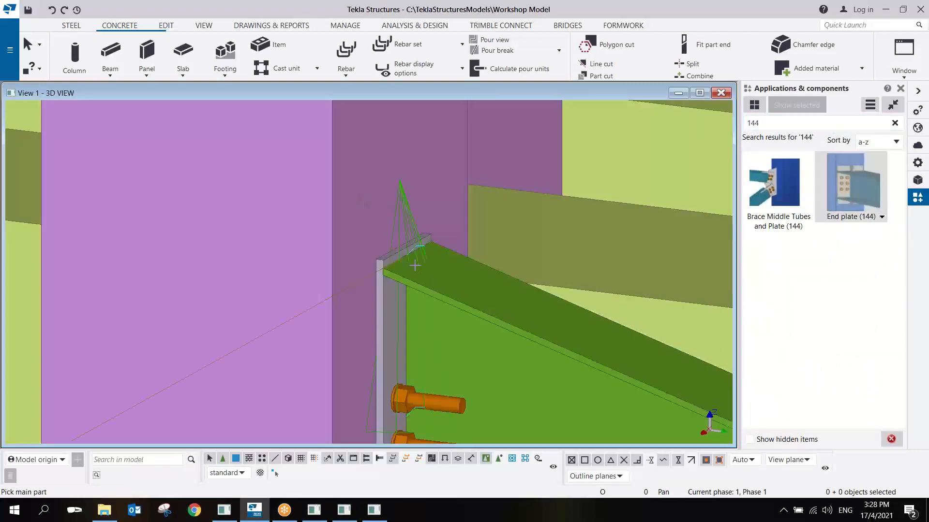
right_click(460, 187)
left_click(477, 196)
Remove the bolts from the new end plate by setting its horizontal and vertical bolt counts to 0
left_click(399, 324)
middle_click_drag(401, 331, 403, 239)
scroll(405, 237, "down", 1)
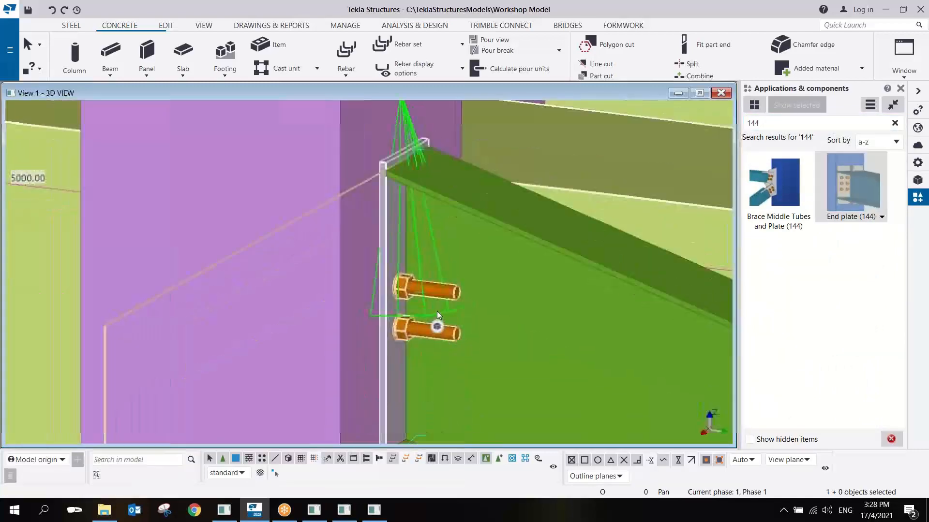
scroll(432, 293, "up", 4)
scroll(427, 281, "down", 5)
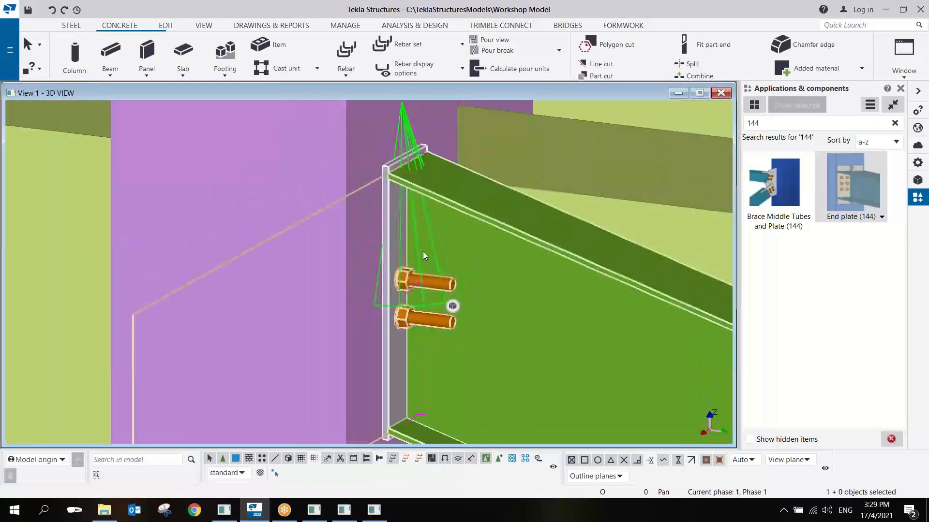
double_click(407, 129)
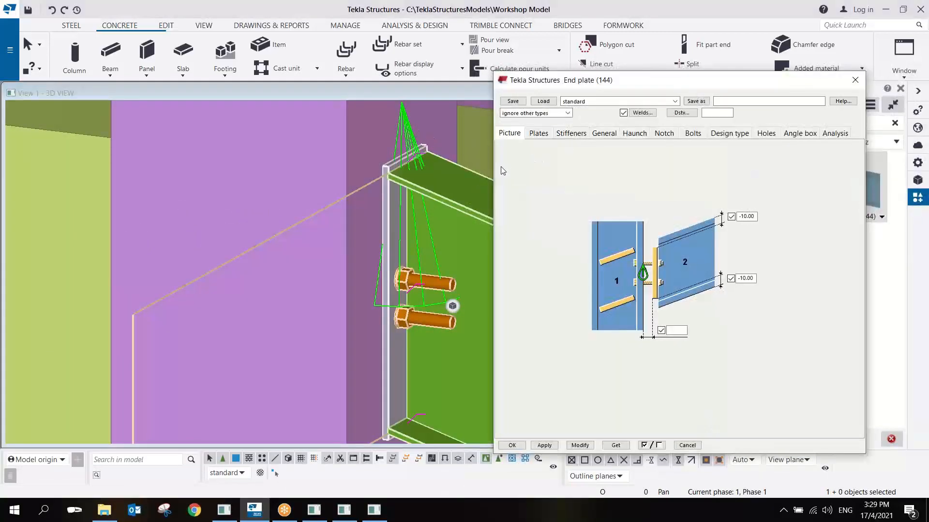
left_click(691, 137)
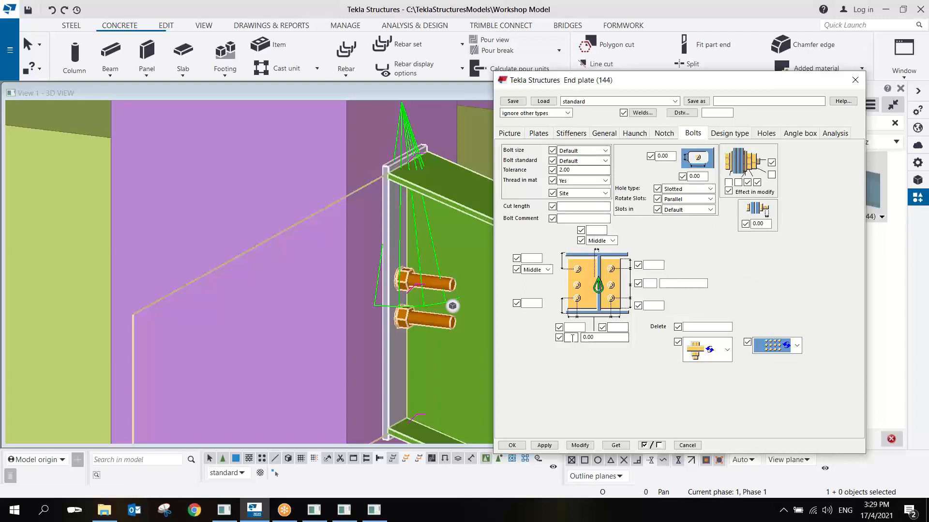
left_click(569, 338)
type("0")
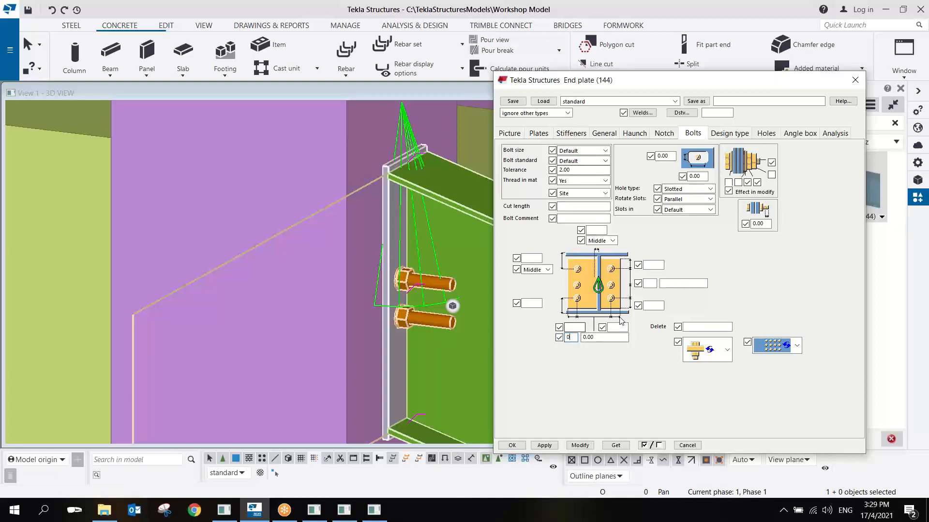
left_click(649, 283)
type("0")
left_click(583, 446)
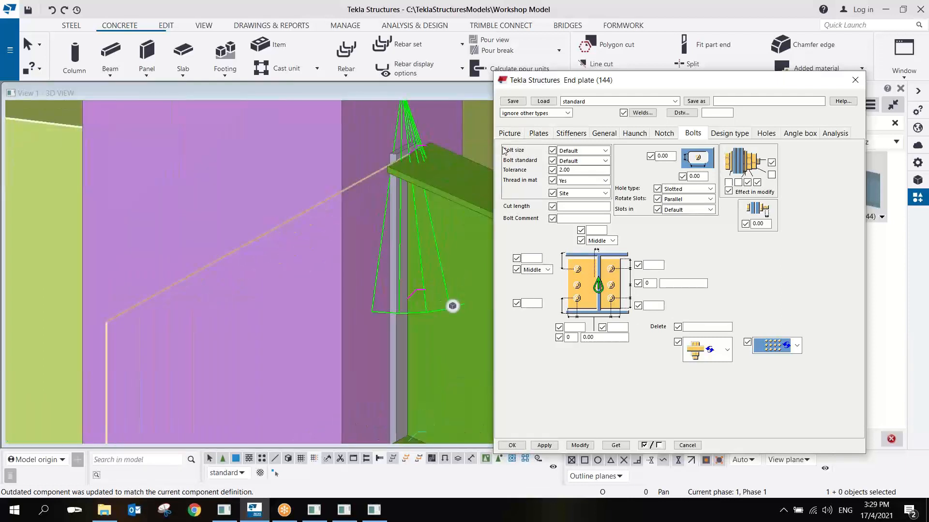
Set the end plate's thickness to 20, its width to 250 and its class to 13, and close the settings
left_click(510, 135)
left_click(546, 139)
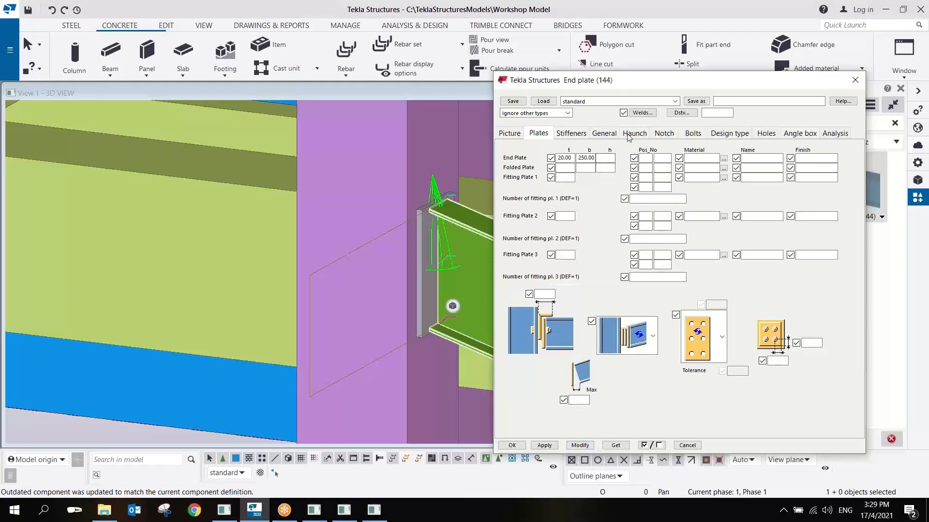
left_click(608, 136)
double_click(637, 204)
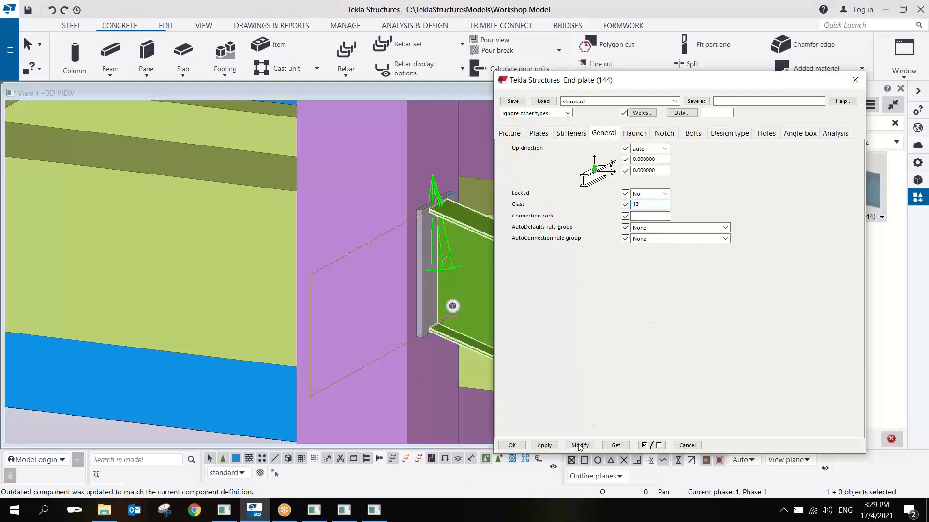
left_click(512, 446)
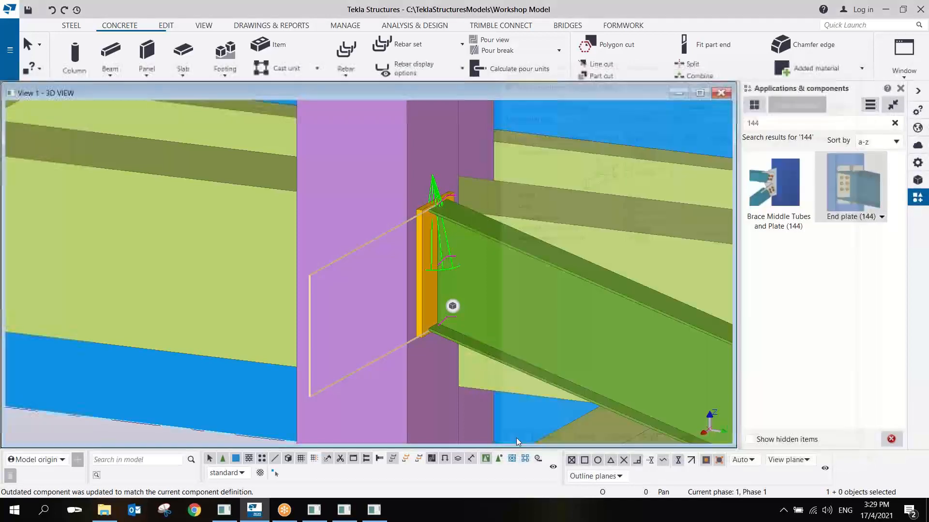
Create End plate (144) connections between the remaining concrete columns and their rafters, then check the last plate up close
left_click(859, 188)
middle_click_drag(483, 270, 231, 429)
scroll(242, 423, "down", 4)
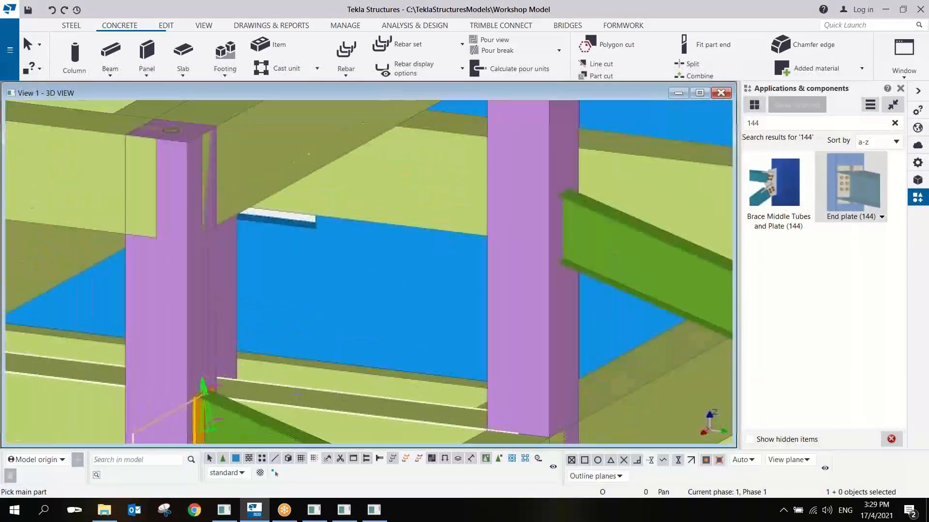
left_click(449, 290)
middle_click_drag(486, 280, 556, 193)
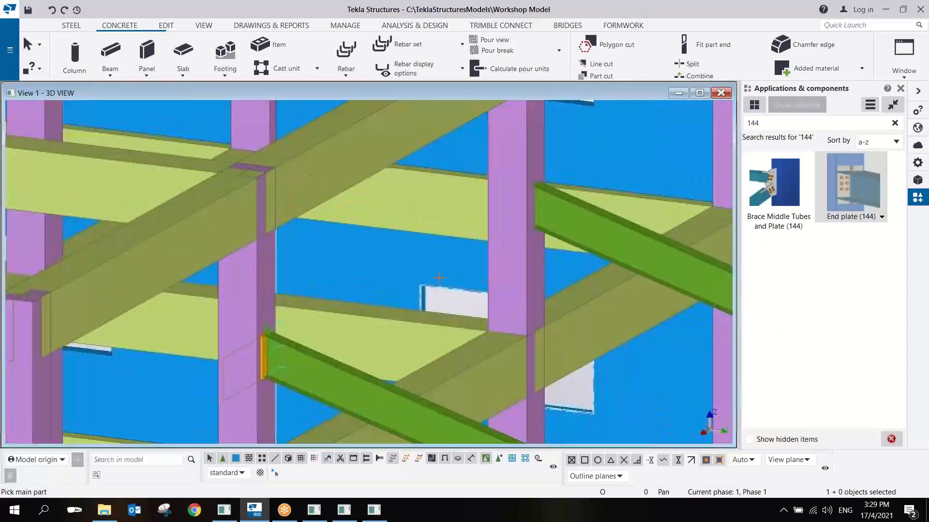
left_click(564, 227)
middle_click_drag(564, 227, 576, 207)
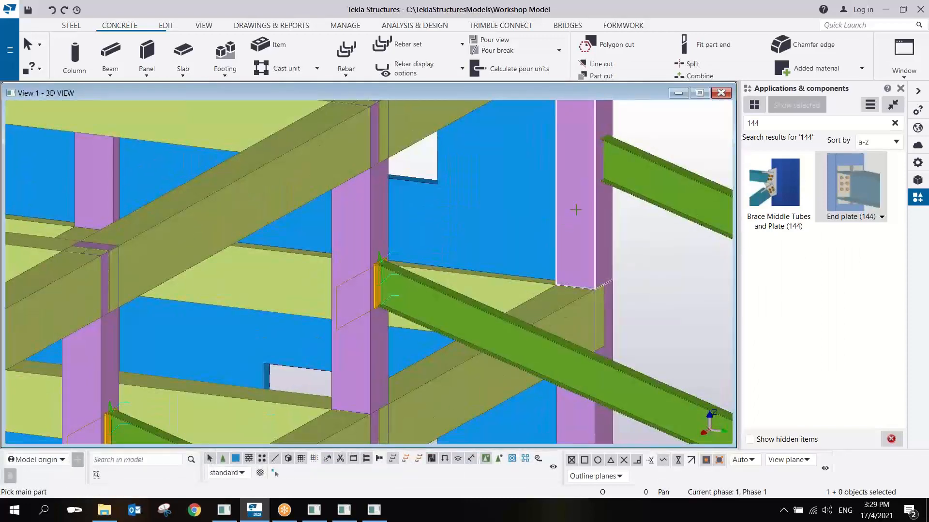
right_click(647, 163)
left_click(691, 145)
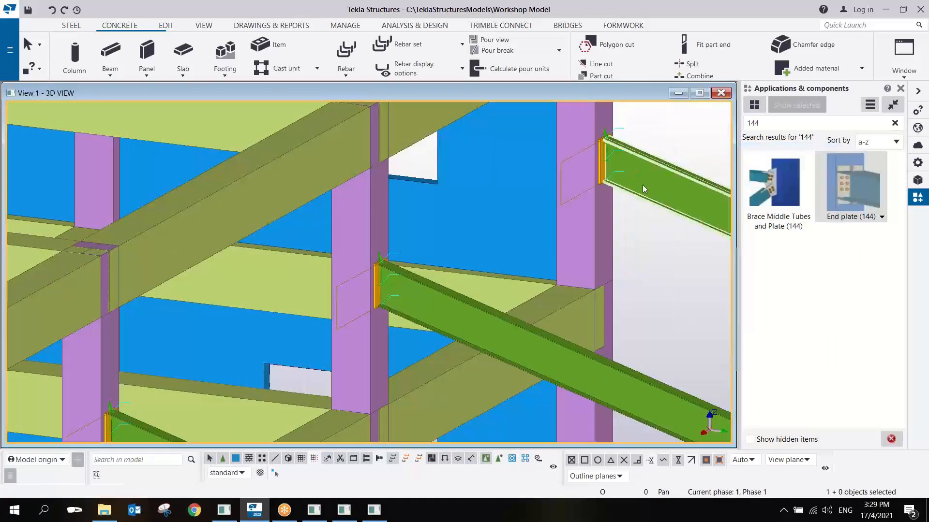
scroll(648, 187, "down", 4)
scroll(437, 266, "up", 4)
scroll(437, 266, "up", 5)
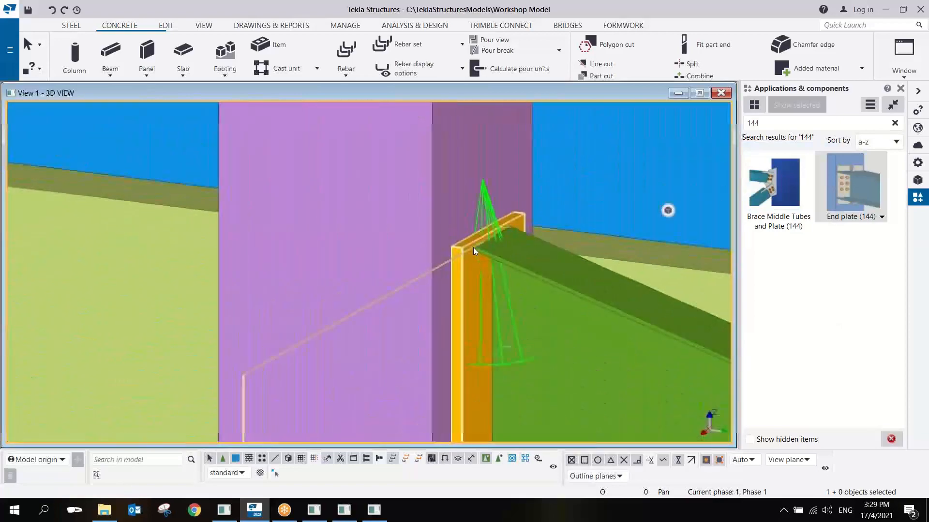
scroll(474, 285, "down", 10)
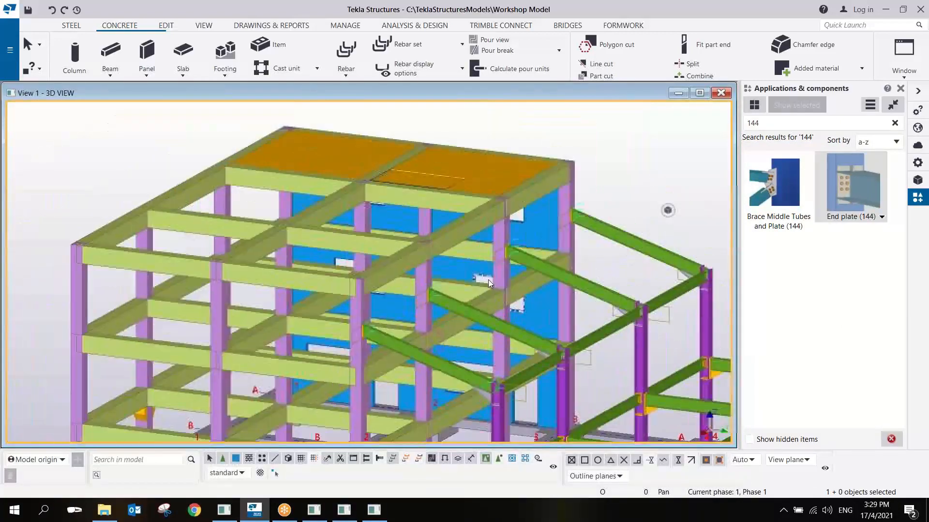
Redraw the 3D view and examine the whole workshop frame from several sides
right_click(627, 166)
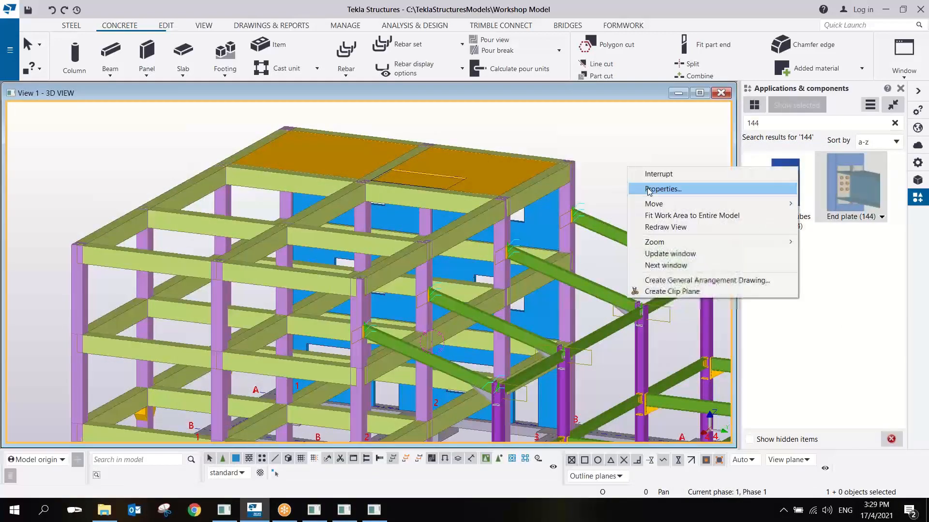
left_click(655, 228)
scroll(565, 261, "down", 5)
middle_click_drag(527, 333, 426, 315)
scroll(443, 300, "up", 2)
scroll(412, 299, "down", 2)
middle_click_drag(512, 259, 408, 291)
scroll(461, 302, "up", 2)
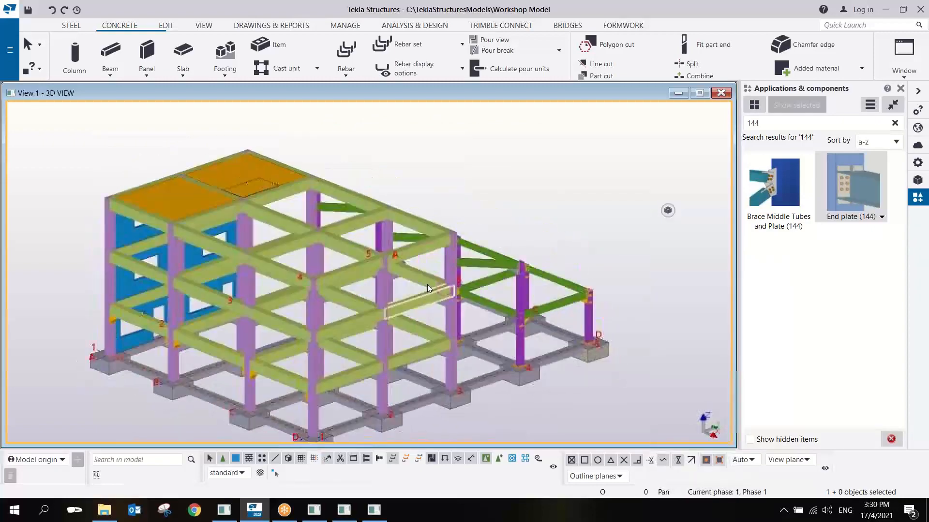
middle_click_drag(324, 368, 381, 309)
left_click(690, 24)
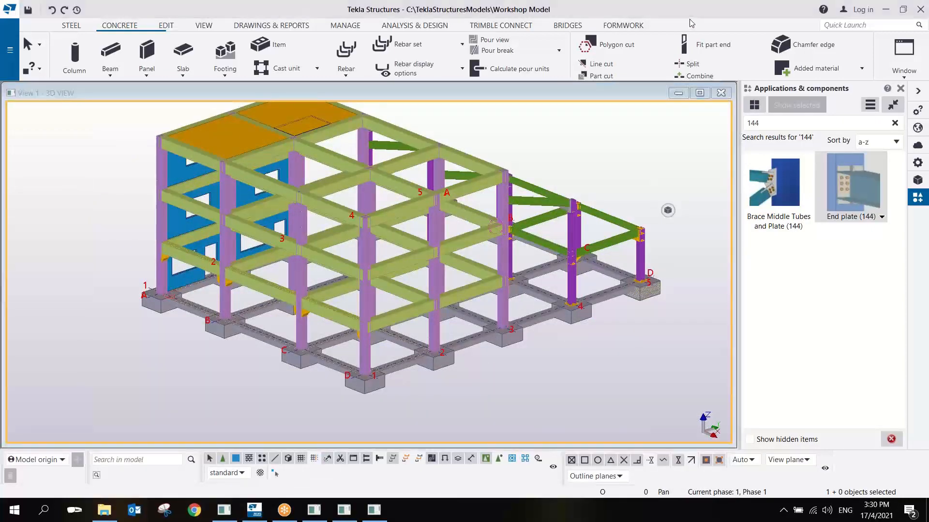
left_click(617, 151)
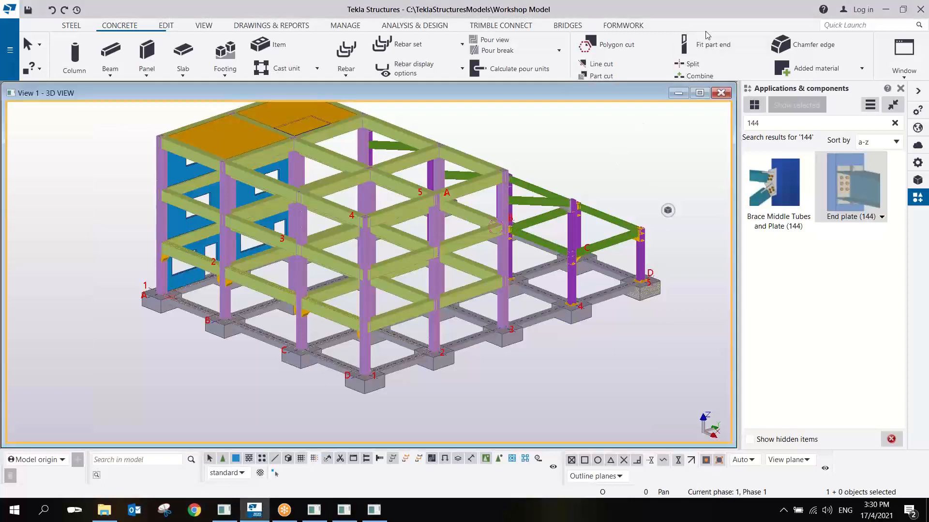
left_click(717, 48)
scroll(541, 163, "down", 1)
middle_click_drag(541, 163, 476, 230)
scroll(403, 324, "up", 3)
middle_click_drag(403, 324, 404, 301)
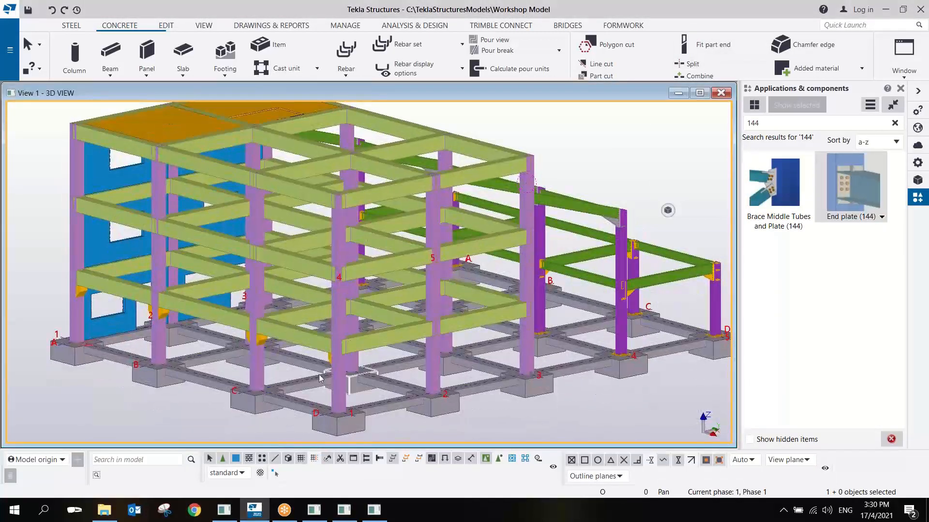
Inquire the part data of the first-floor steel beam on grid D between grids 4 and 5, checking its assembly position
middle_click_drag(635, 304, 459, 306)
scroll(460, 306, "up", 1)
scroll(460, 304, "up", 2)
right_click(511, 191)
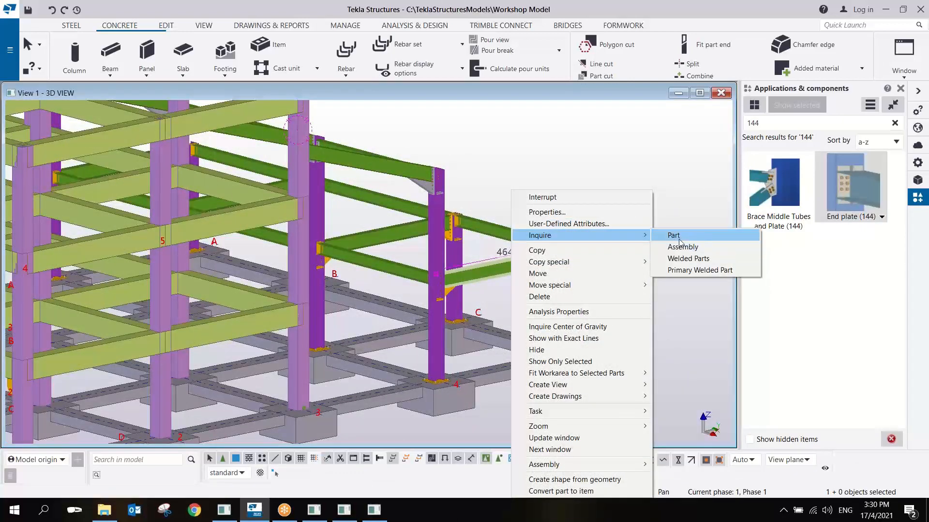
left_click(672, 236)
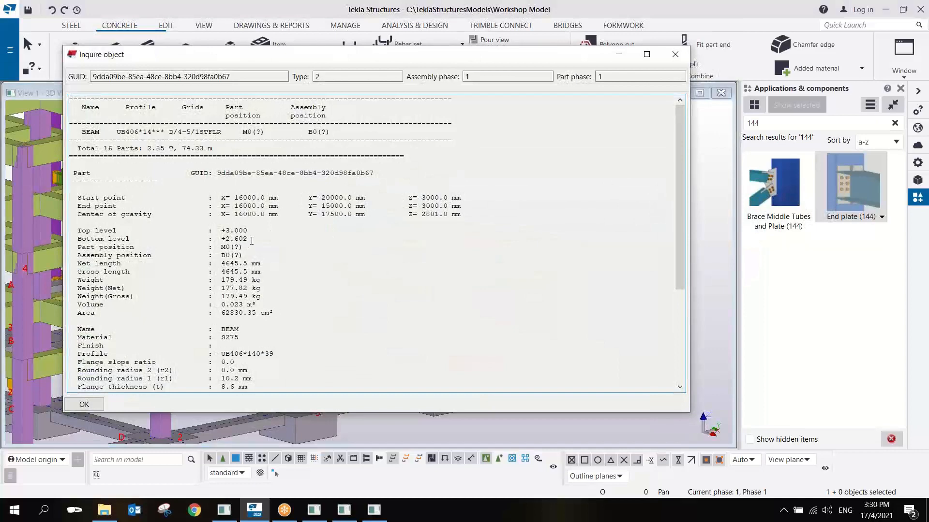
left_click_drag(248, 247, 209, 255)
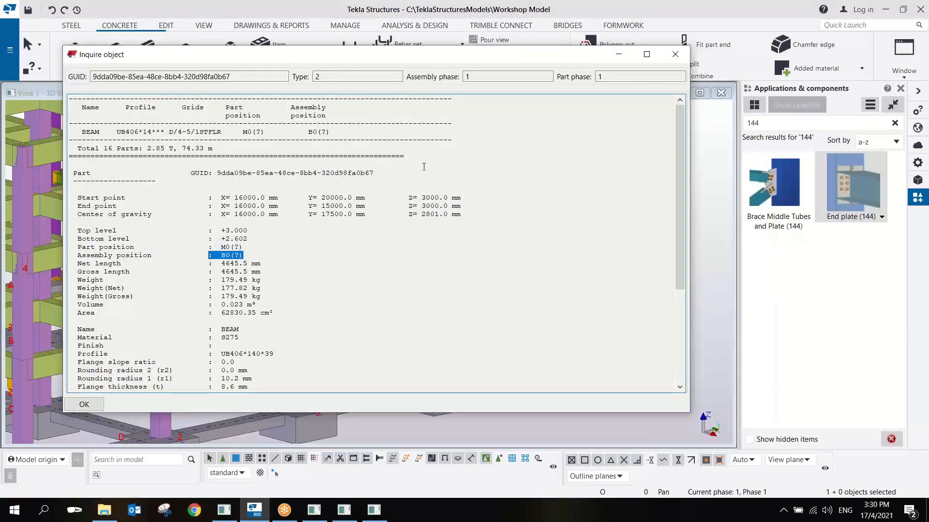
left_click(679, 55)
Perform numbering on the modified objects of the model
scroll(560, 181, "down", 4)
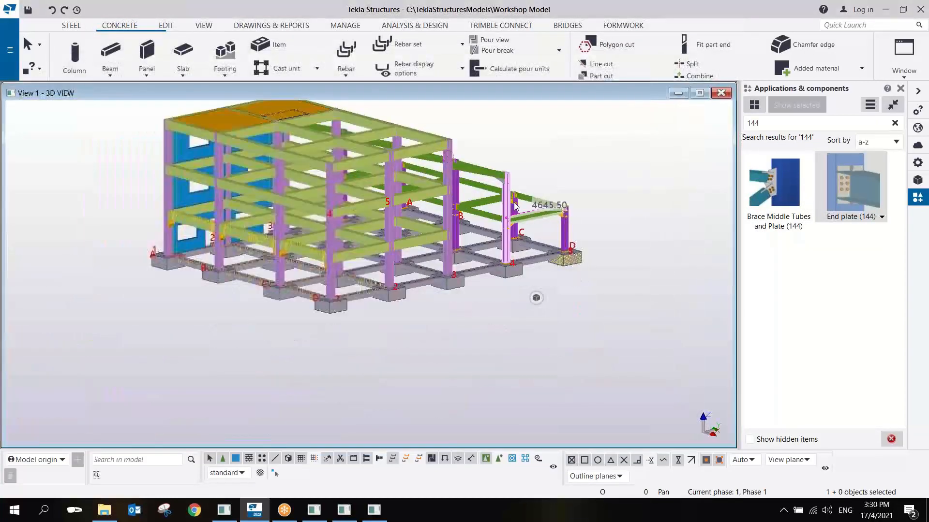
middle_click_drag(513, 203, 353, 241, "ctrl")
middle_click_drag(450, 240, 249, 355)
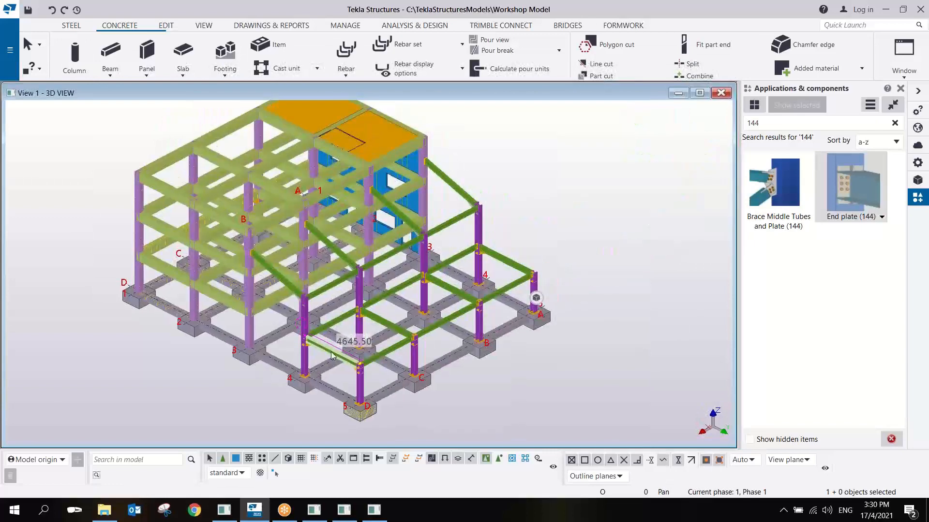
scroll(324, 328, "down", 2)
middle_click_drag(324, 328, 390, 281, "ctrl")
left_click(300, 25)
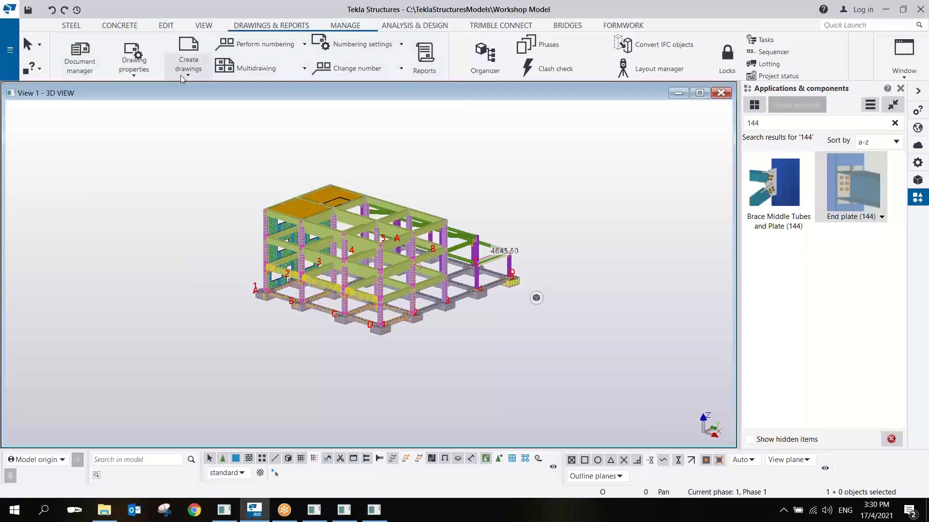
left_click(264, 45)
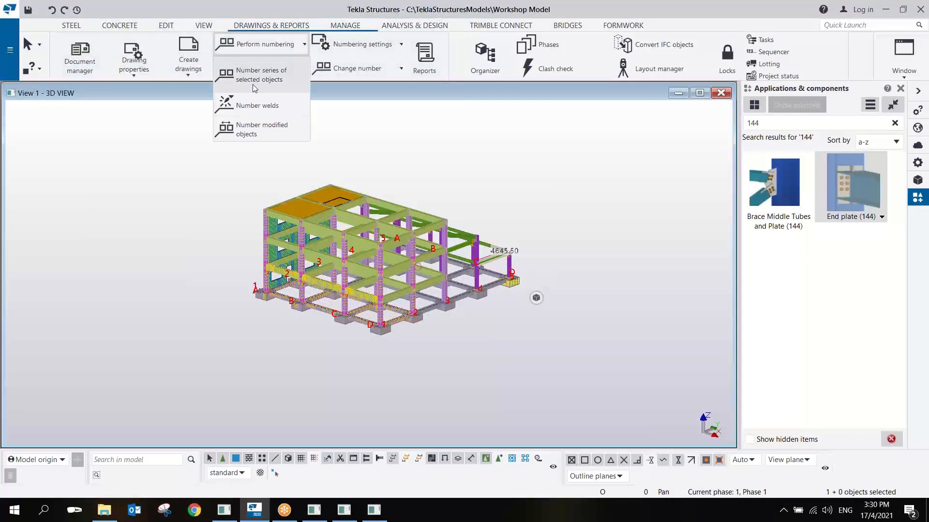
left_click(248, 129)
Inquire the same steel beam's part data again to check its newly numbered part and assembly positions
scroll(458, 223, "up", 5)
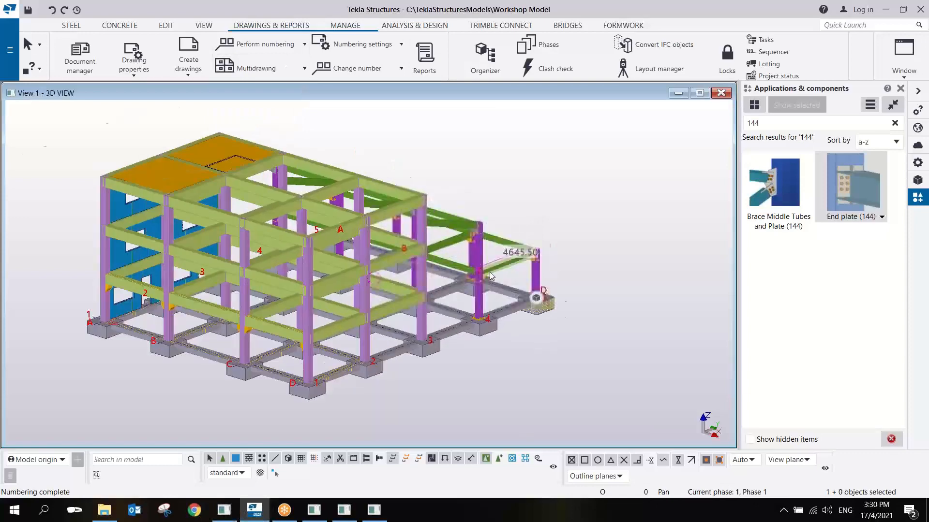
right_click(515, 256)
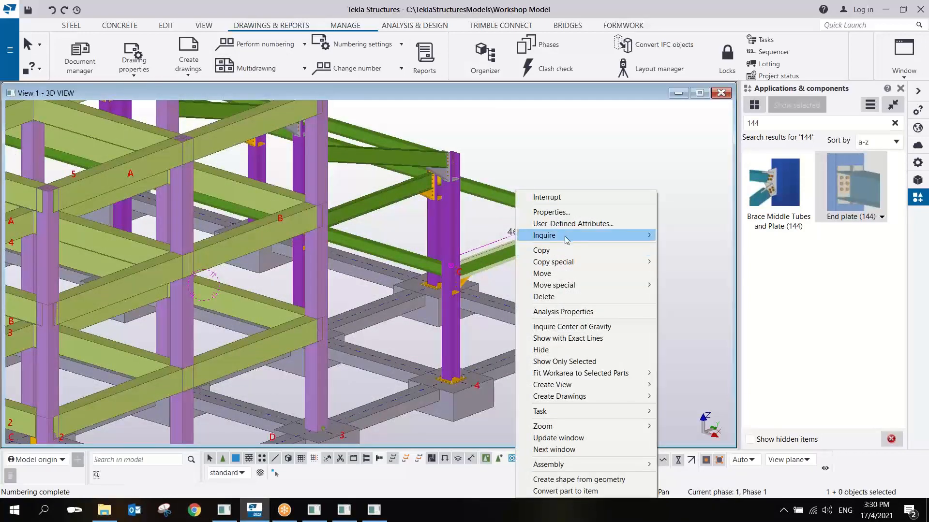
mouse_move(544, 236)
left_click(624, 237)
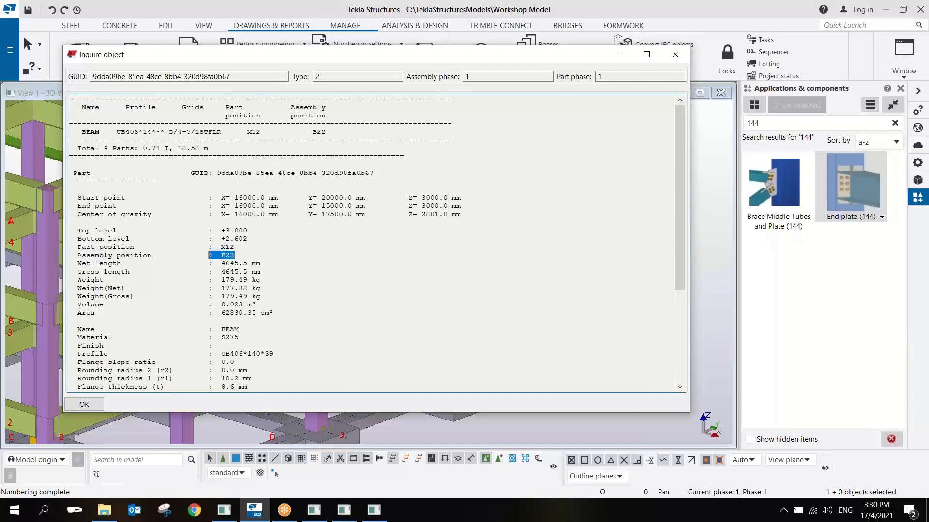
left_click(674, 54)
Create a general arrangement drawing from 3D VIEW with all selected views in one drawing, set to open on creation
scroll(582, 175, "down", 5)
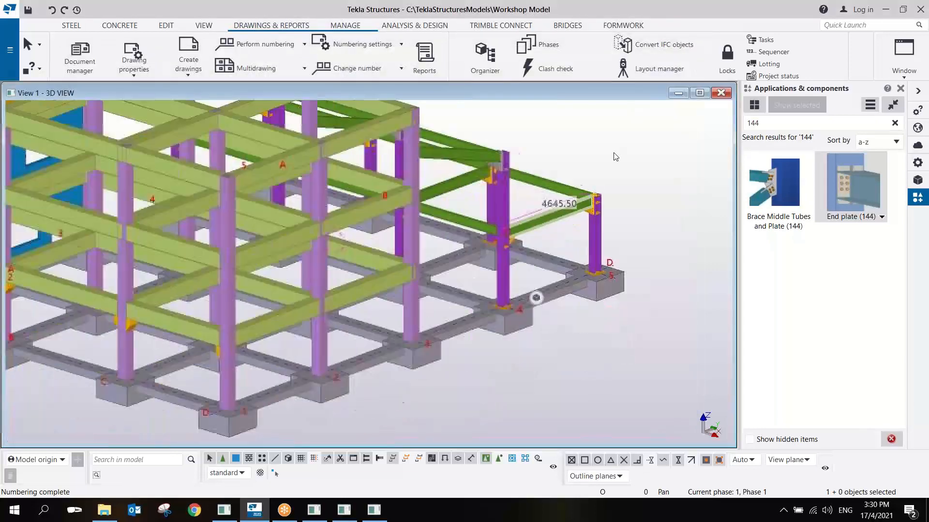
middle_click_drag(445, 208, 541, 213, "ctrl")
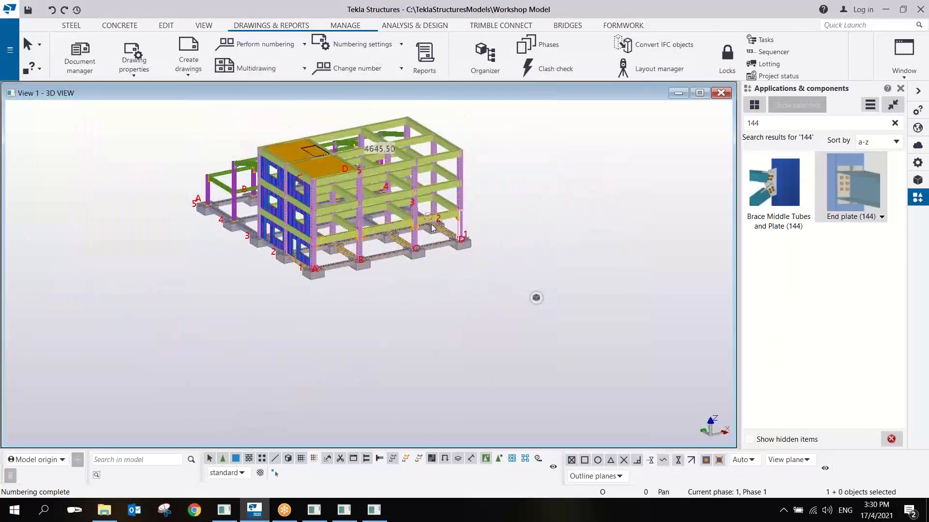
middle_click_drag(386, 230, 292, 238, "ctrl")
scroll(429, 251, "up", 2)
mouse_move(534, 226)
middle_mouse_down()
mouse_move(429, 251)
mouse_move(361, 251)
mouse_move(284, 209)
mouse_move(498, 311)
mouse_move(472, 270)
mouse_move(453, 281)
middle_mouse_up()
scroll(460, 272, "down", 2)
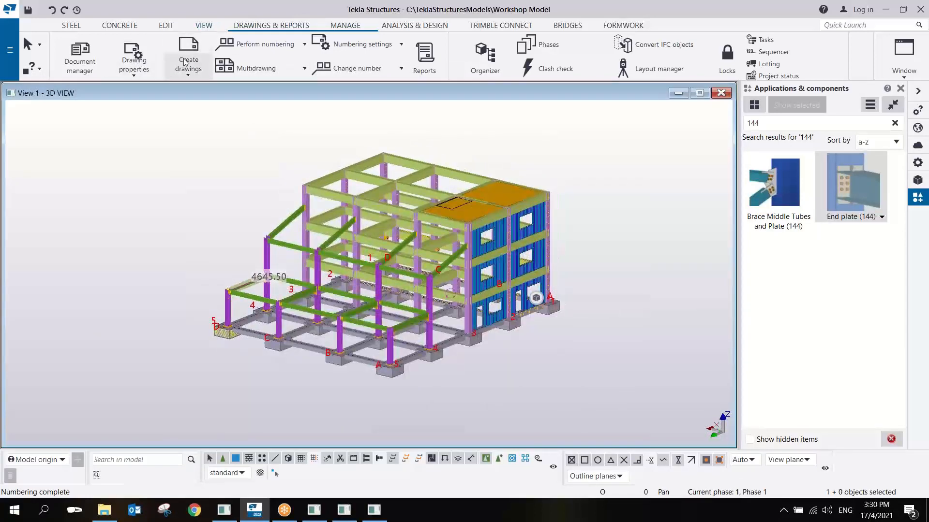
left_click(190, 77)
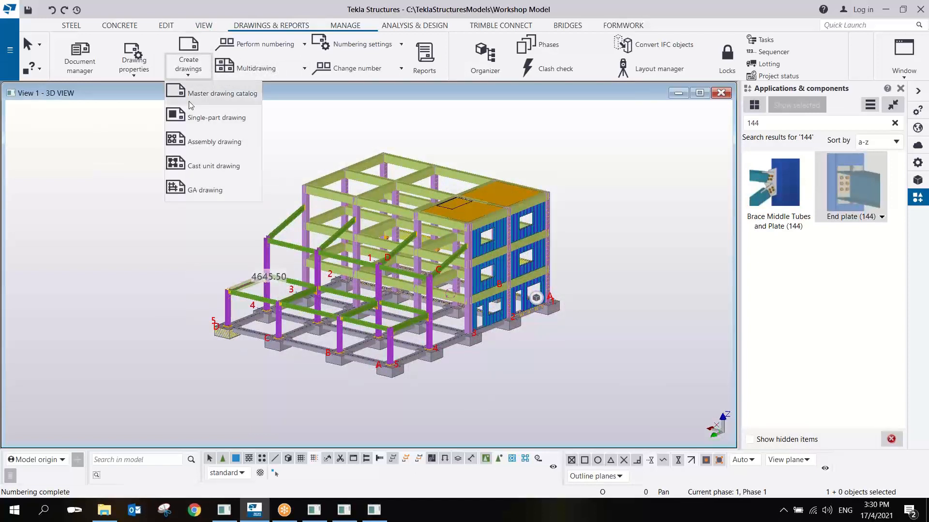
left_click(205, 190)
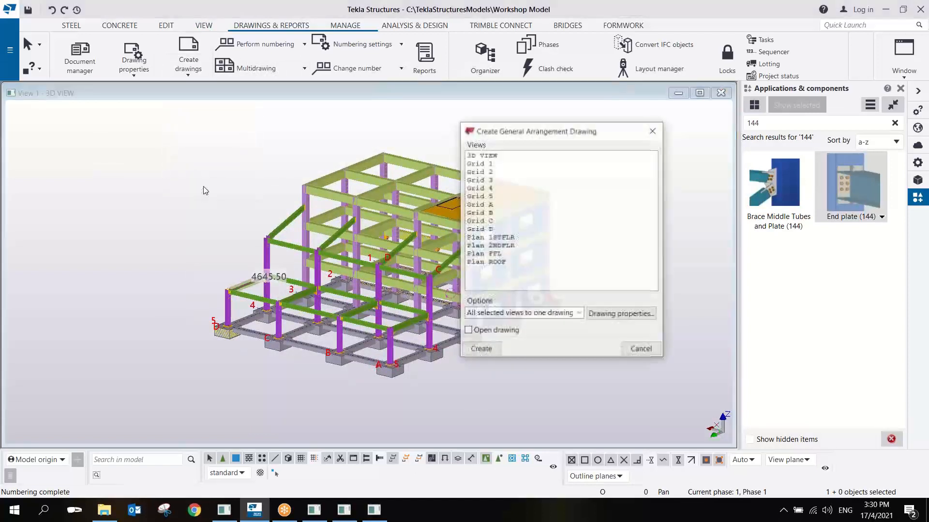
left_click(501, 155)
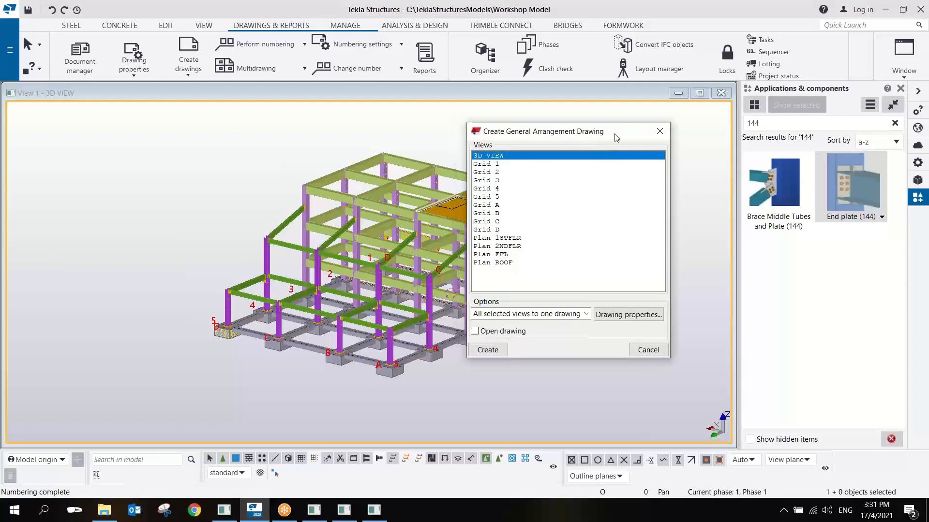
left_click_drag(593, 137, 683, 137)
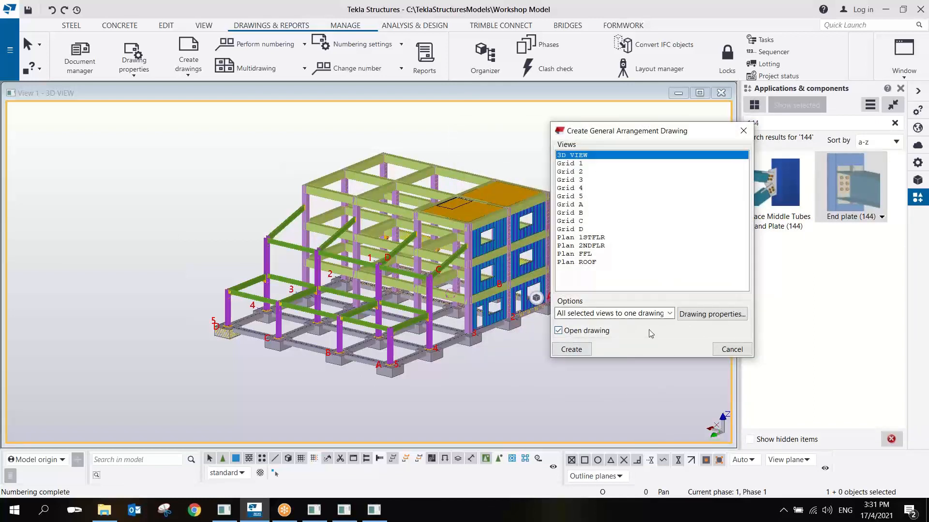
left_click(575, 351)
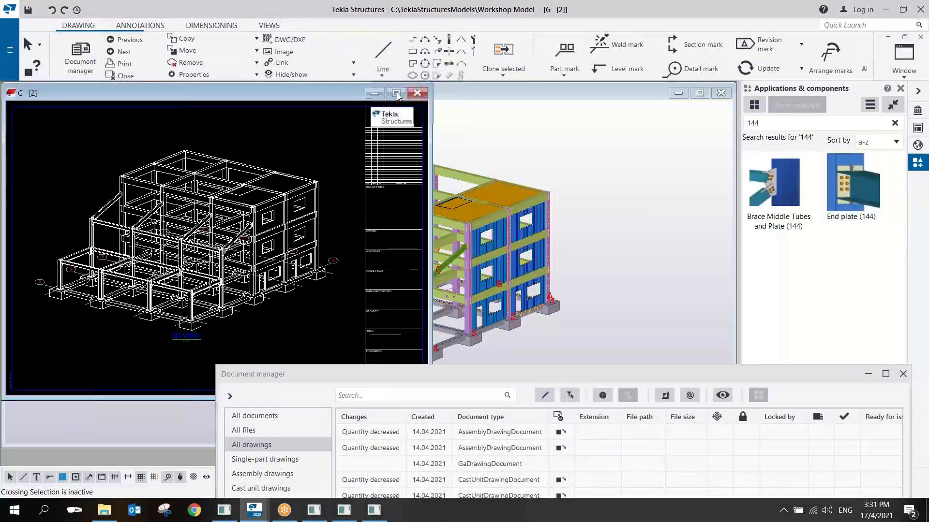
Delete the five drawings created on 14.04.2021 from the document list and open the remaining GA drawing
scroll(503, 424, "right", 5)
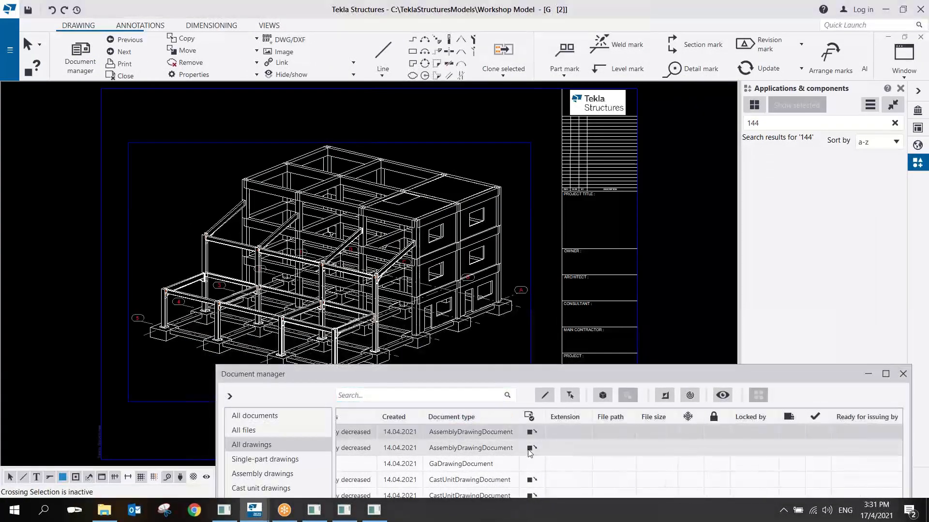
left_click_drag(547, 373, 561, 157)
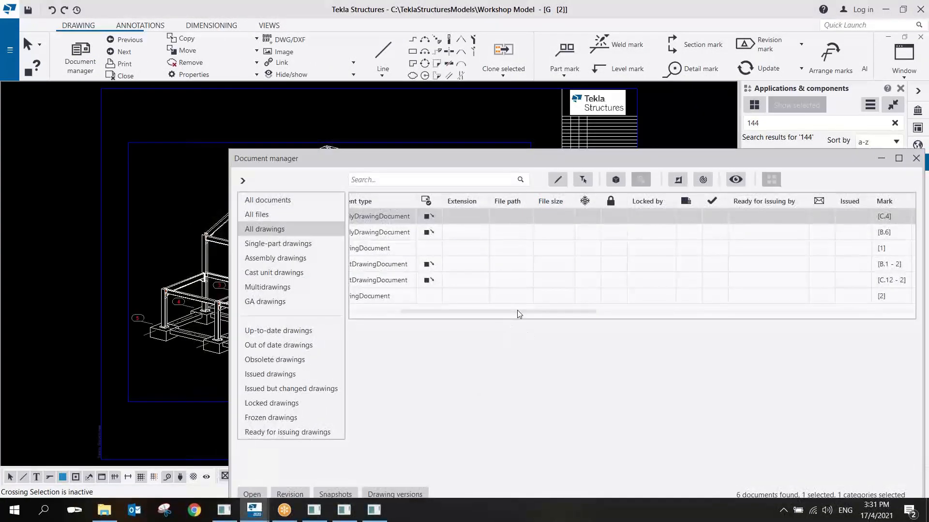
left_click_drag(518, 312, 367, 302)
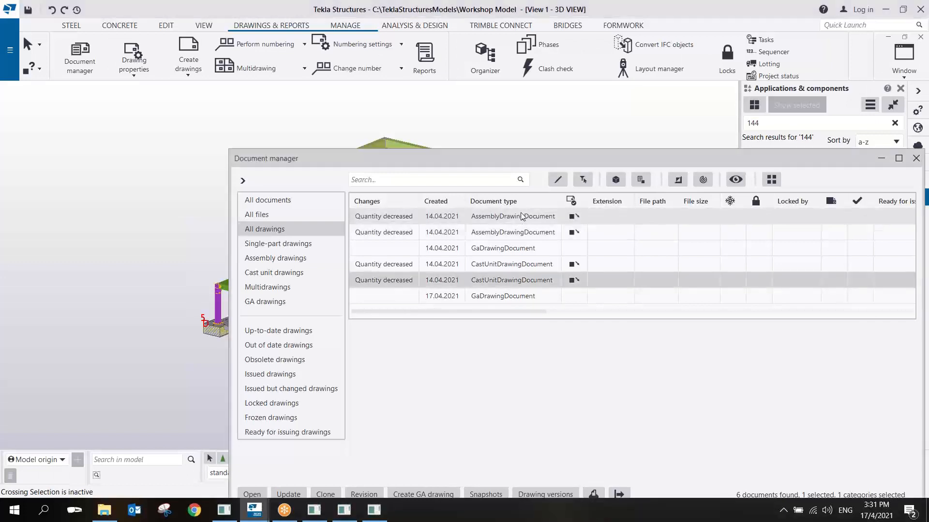
left_click(521, 216, "shift")
right_click(521, 215)
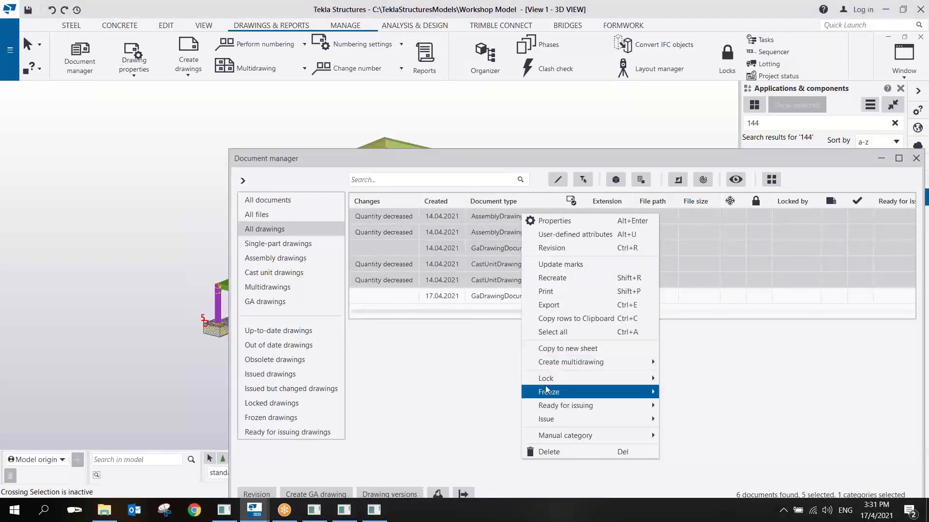
left_click(551, 453)
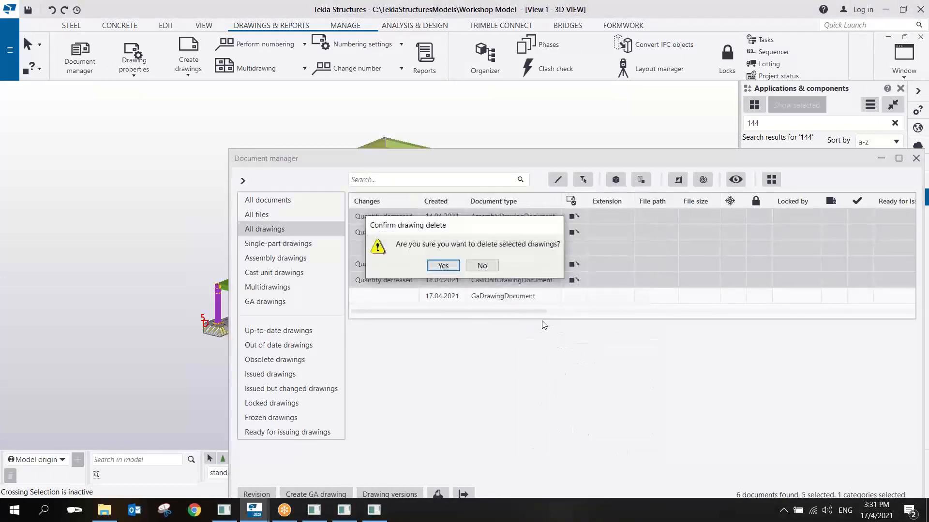
left_click(443, 265)
left_click(494, 217)
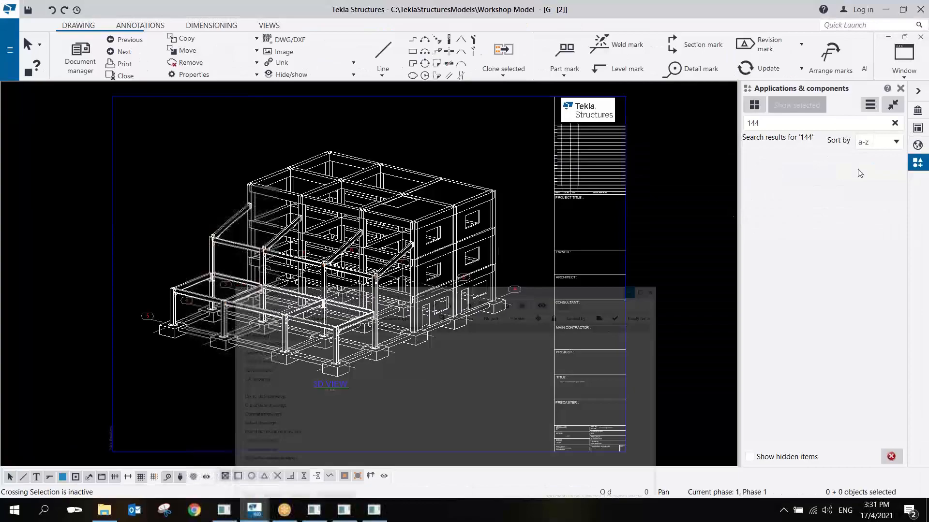
Examine the GA drawing's 3D view in black-and-white display and return to the colour display
left_click(882, 159)
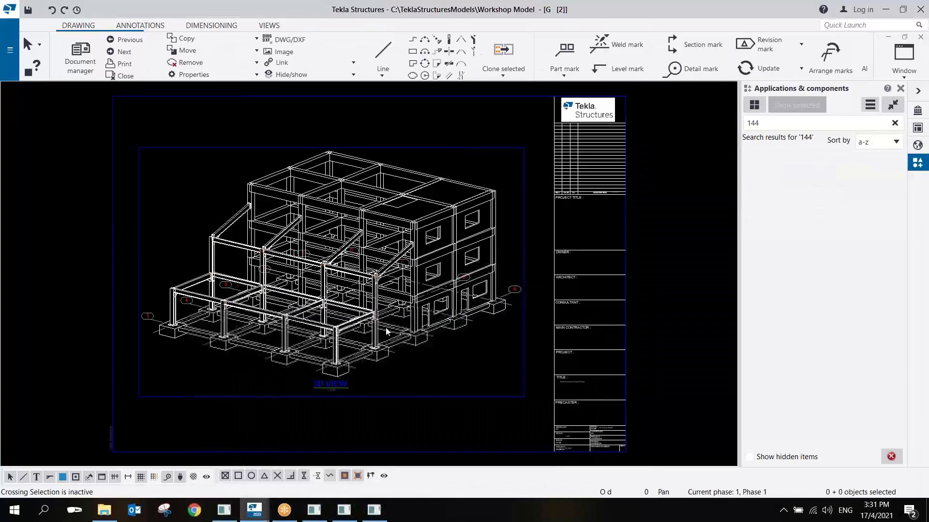
scroll(385, 324, "up", 1)
middle_click_drag(337, 336, 477, 303)
scroll(477, 303, "down", 2)
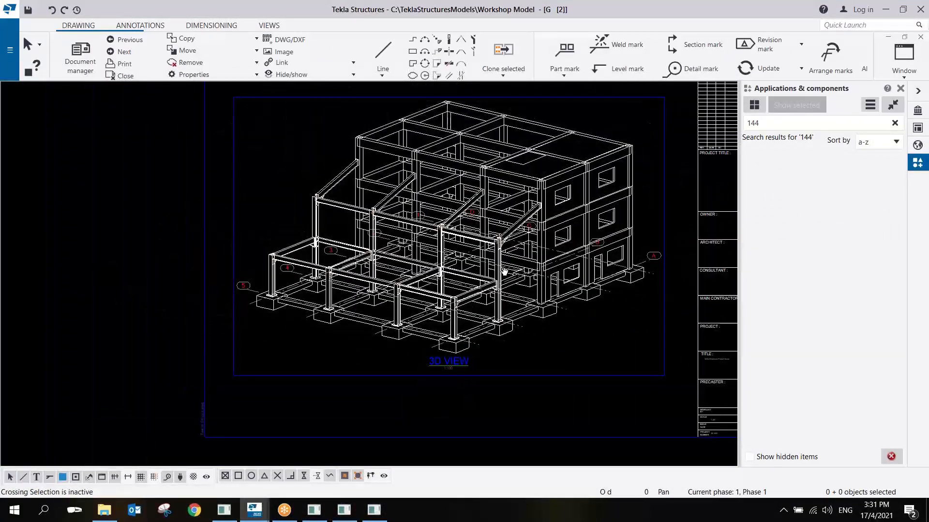
middle_click_drag(503, 269, 454, 298)
scroll(510, 366, "down", 1)
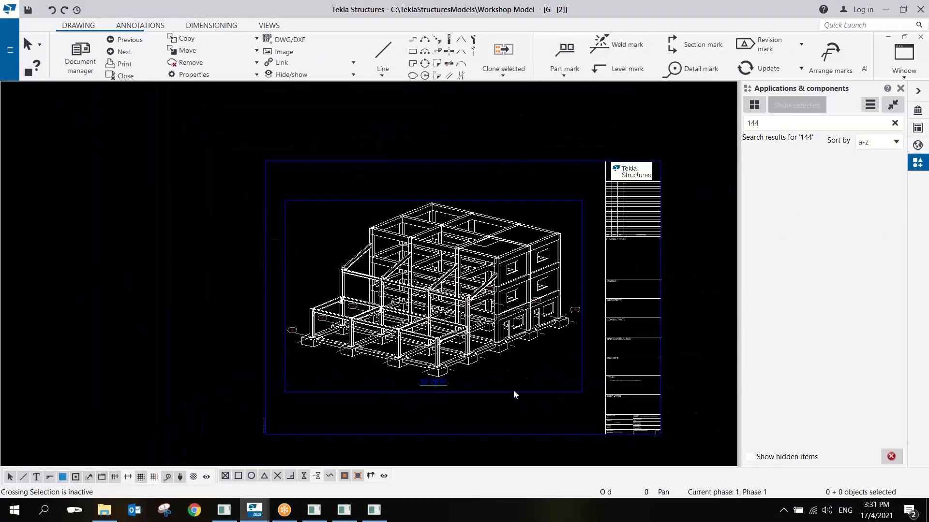
scroll(497, 364, "up", 1)
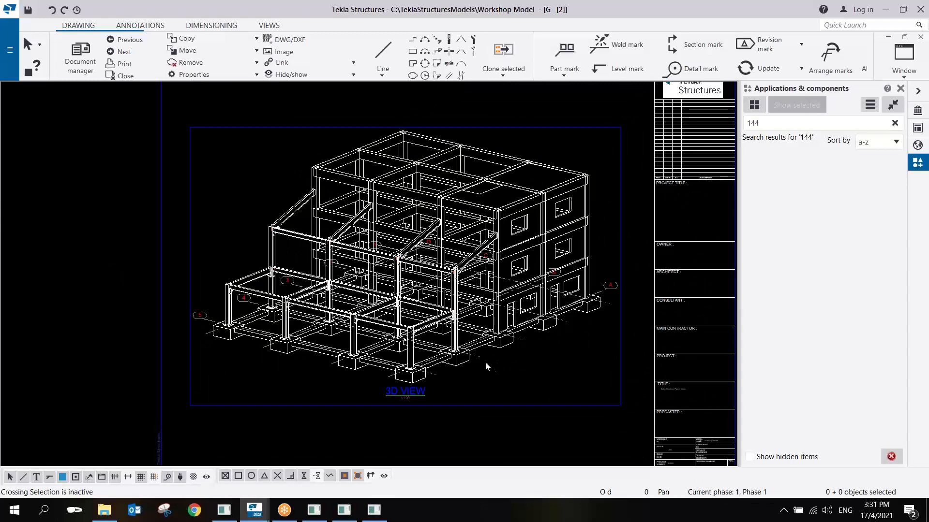
key("b")
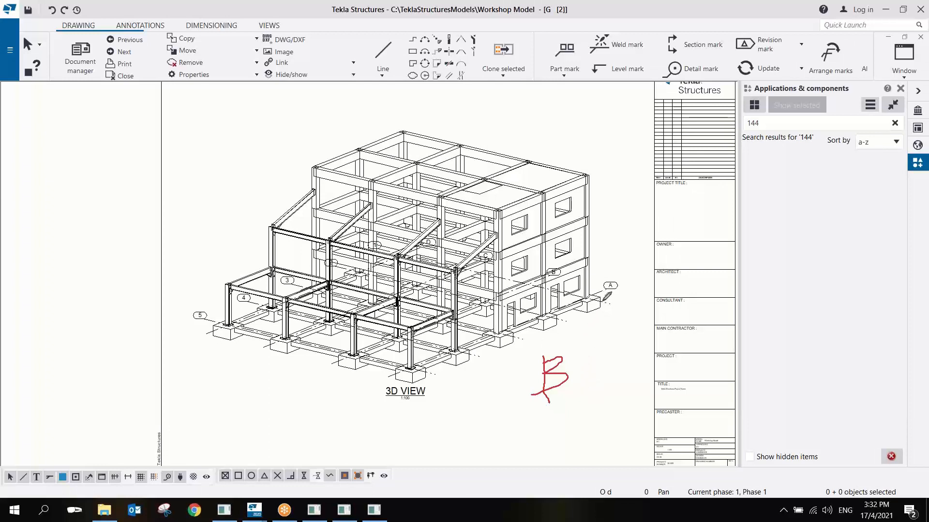
left_click(602, 135)
key("b")
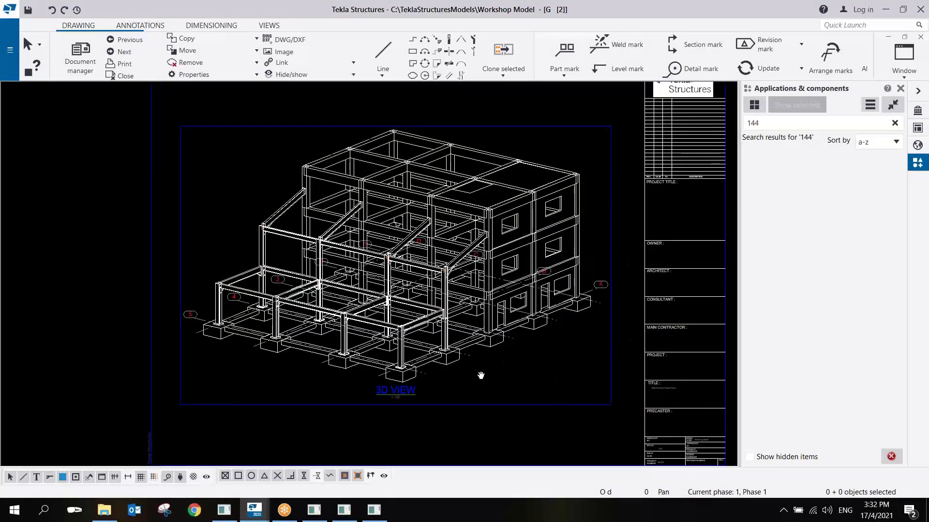
Set the visible line colour of all parts in the 3D drawing view to yellow and apply the change
scroll(474, 375, "down", 1)
left_click(451, 404)
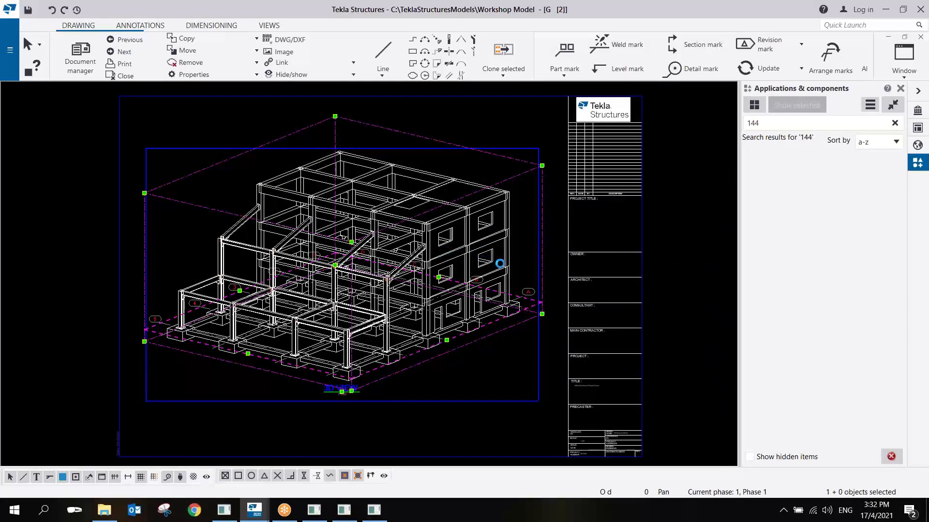
double_click(455, 250)
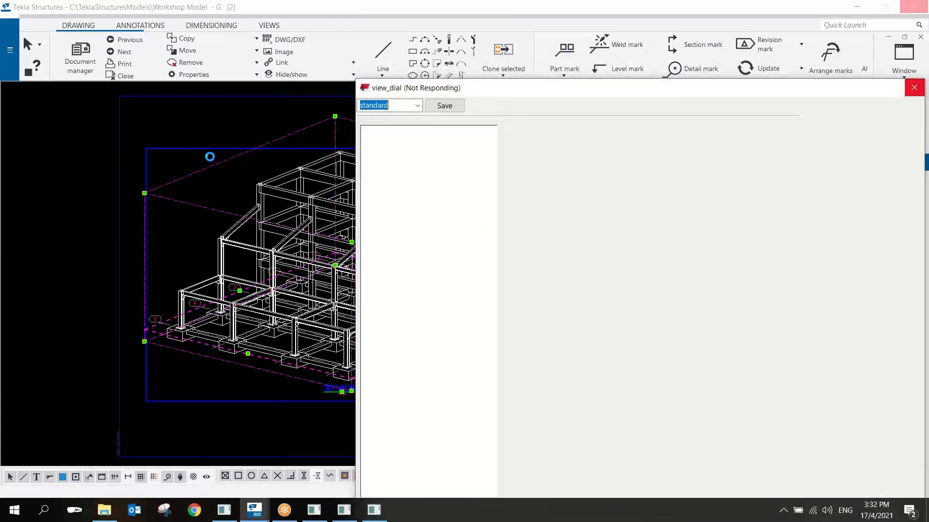
left_click_drag(478, 88, 525, 68)
middle_click_drag(367, 270, 263, 284)
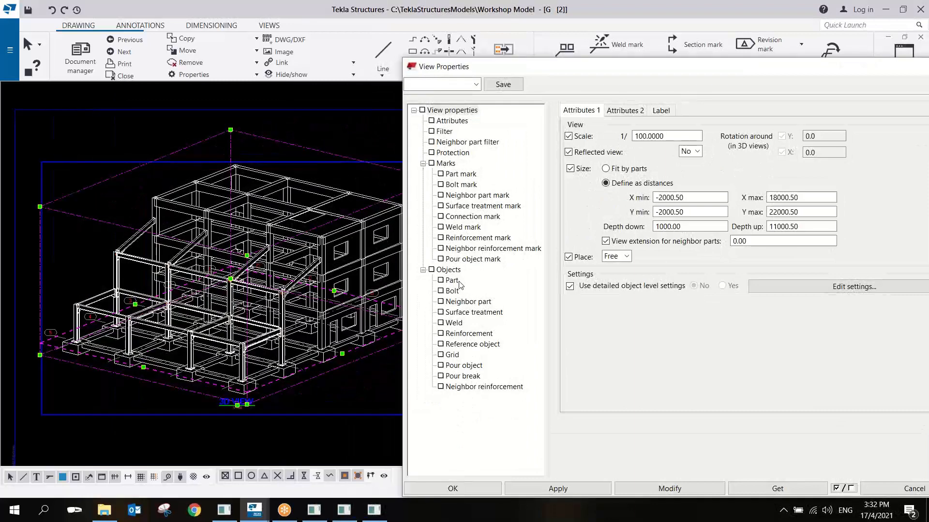
left_click(454, 281)
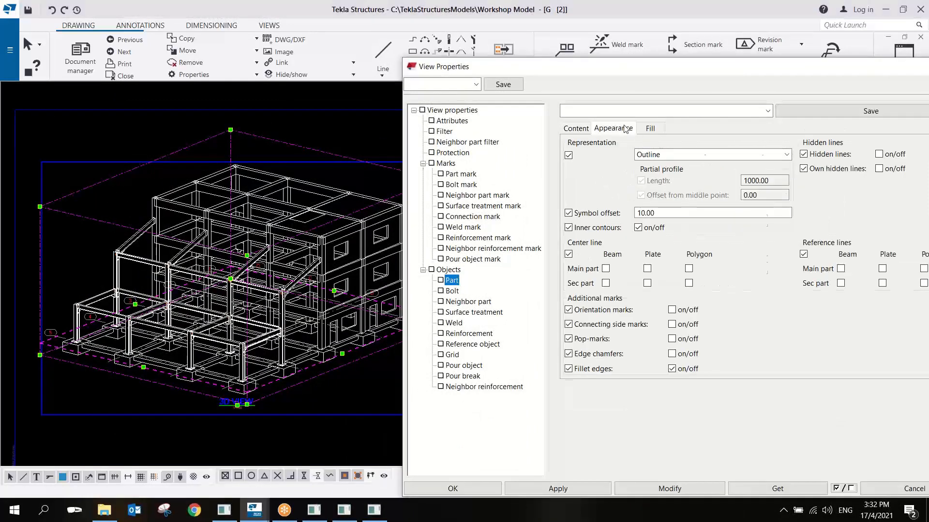
left_click(613, 128)
left_click(709, 154)
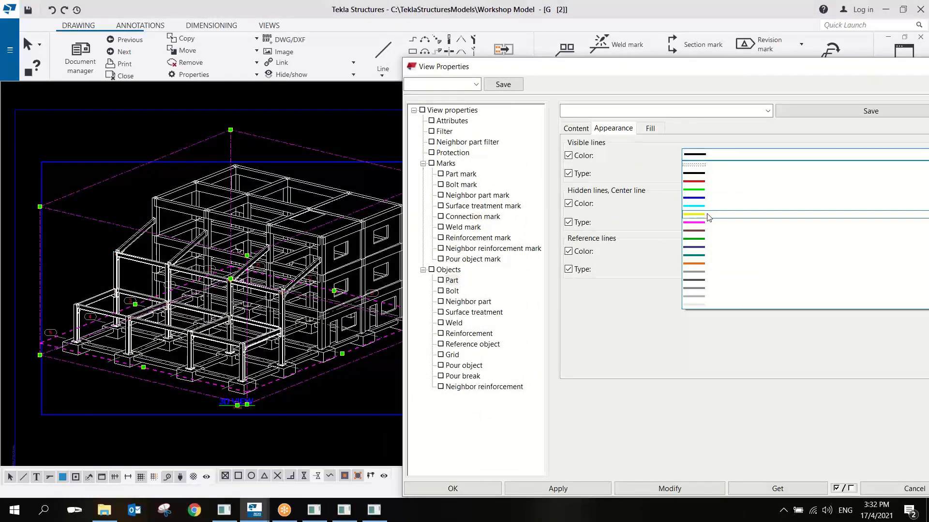
left_click(707, 215)
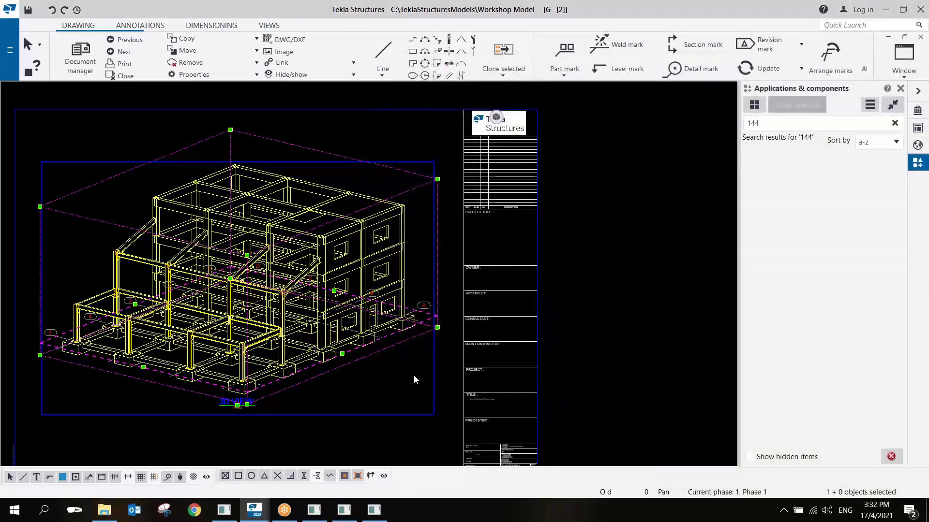
left_click(413, 376)
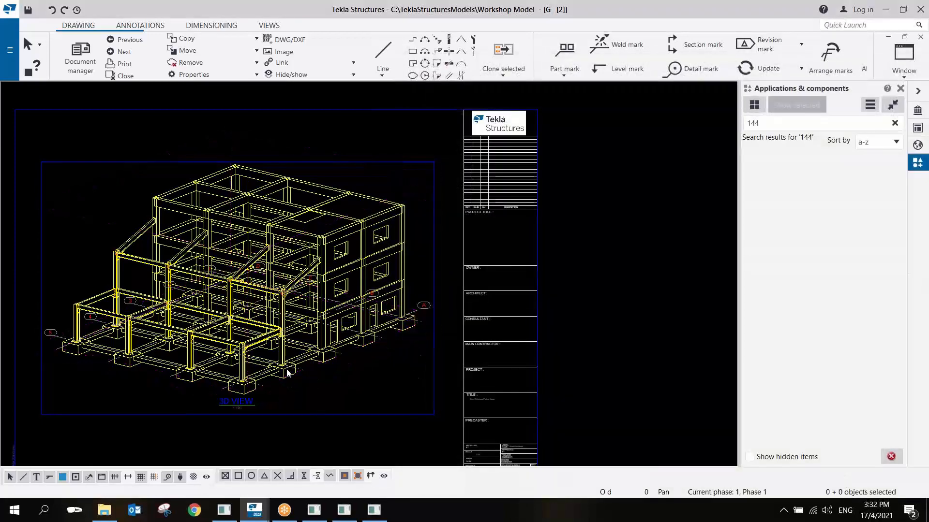
Set the visible line colour of the four sloping steel beams, their four columns and the three beams joining the columns to green
scroll(382, 347, "down", 4)
scroll(383, 264, "up", 8)
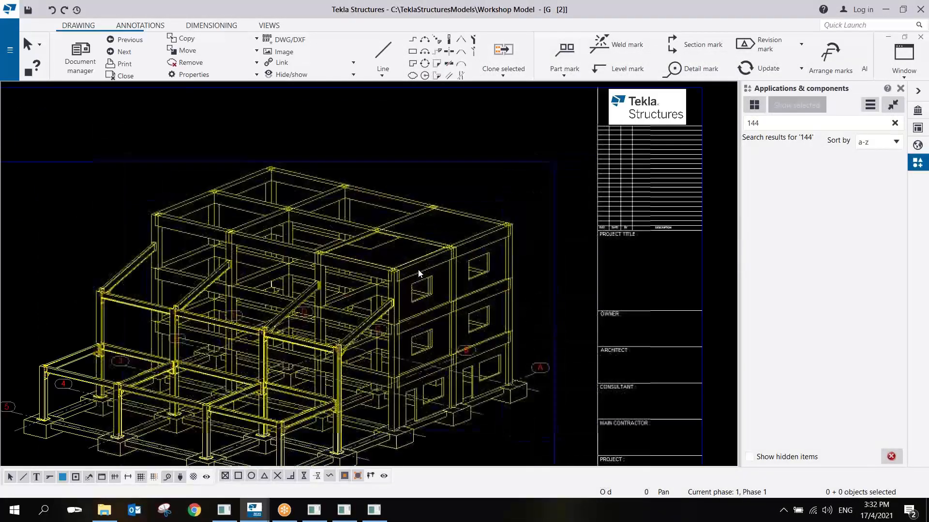
scroll(404, 312, "down", 4)
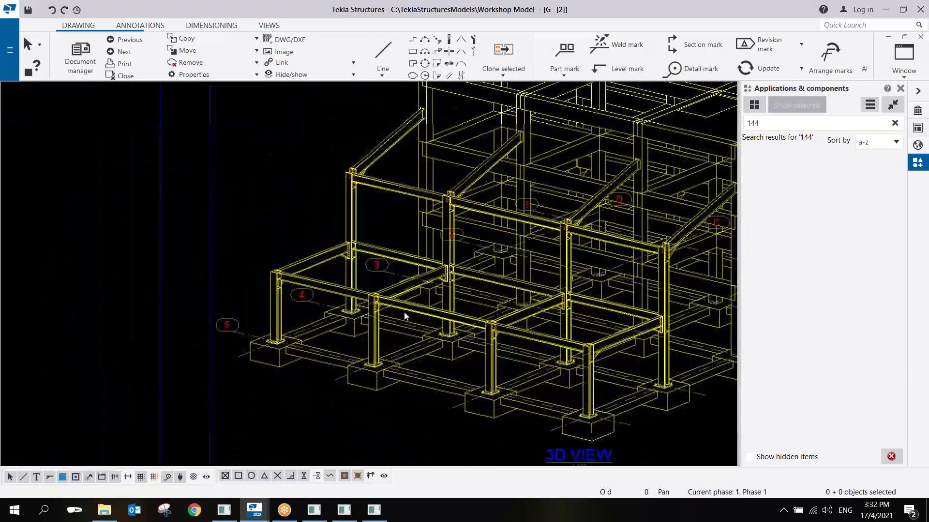
scroll(475, 245, "up", 5)
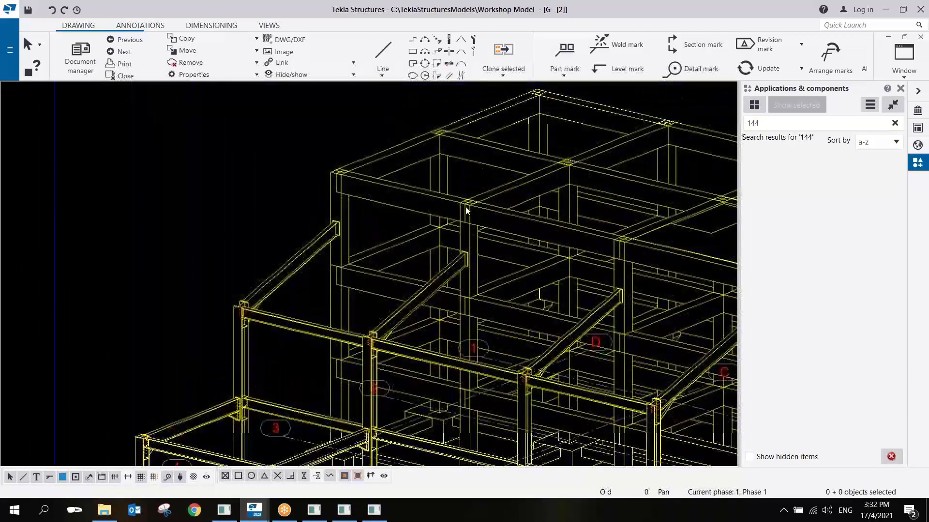
left_click(333, 214)
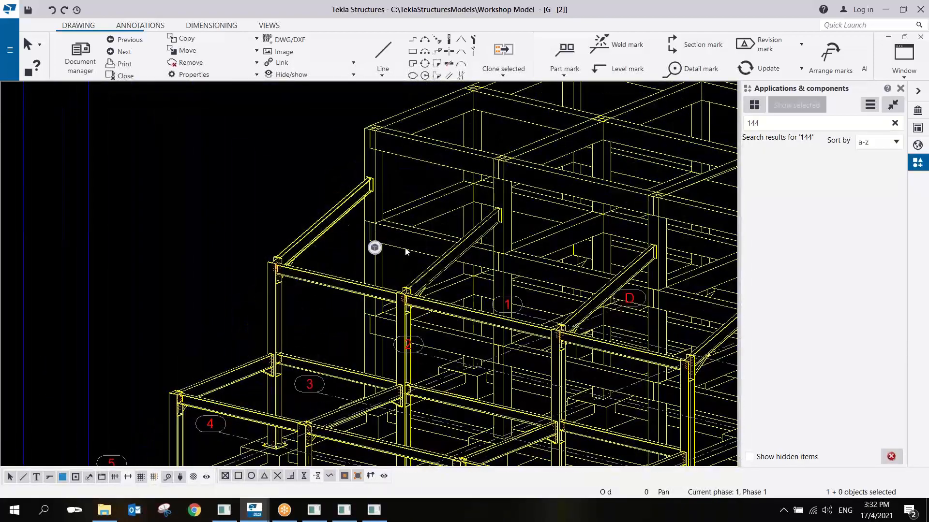
left_click(439, 264, "ctrl")
left_click(590, 302, "ctrl")
middle_click_drag(718, 301, 477, 239)
left_click(489, 262, "ctrl")
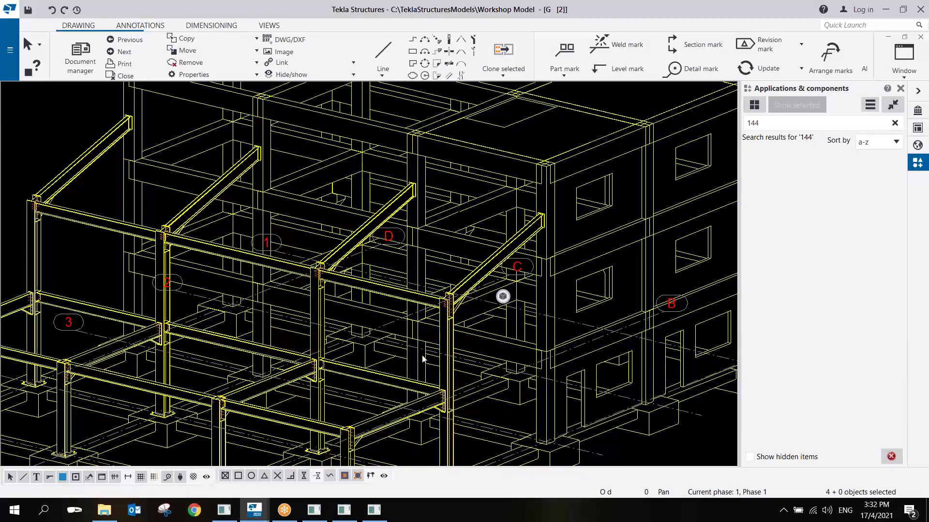
left_click(451, 346, "ctrl")
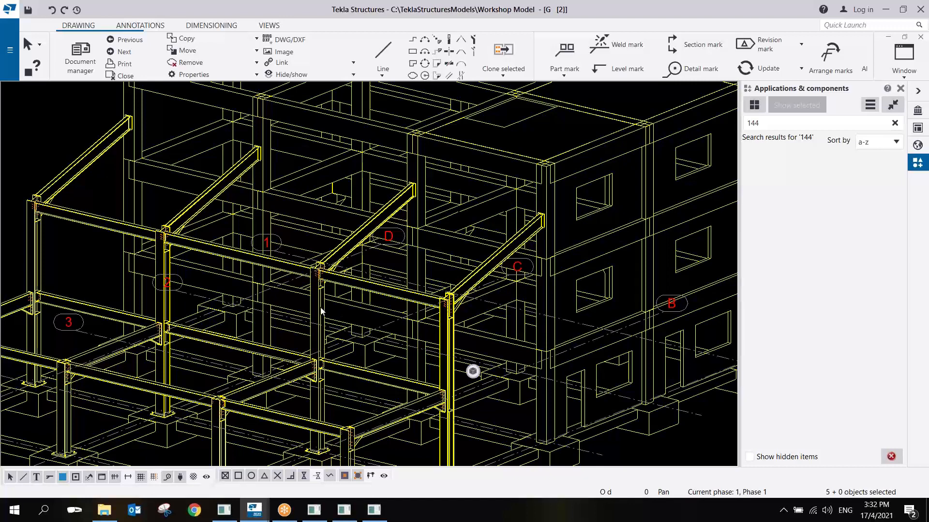
left_click(321, 311, "ctrl")
left_click(166, 270, "ctrl")
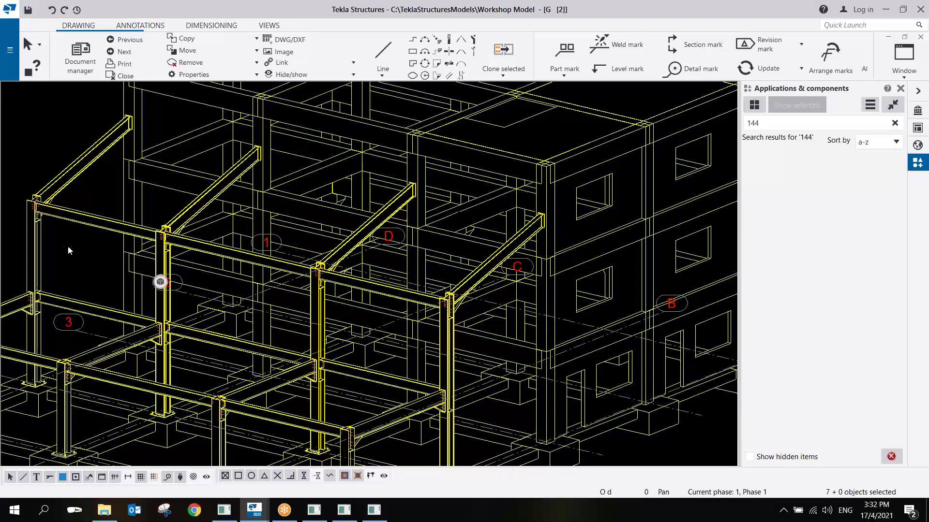
left_click(33, 246, "ctrl")
left_click(72, 213, "ctrl")
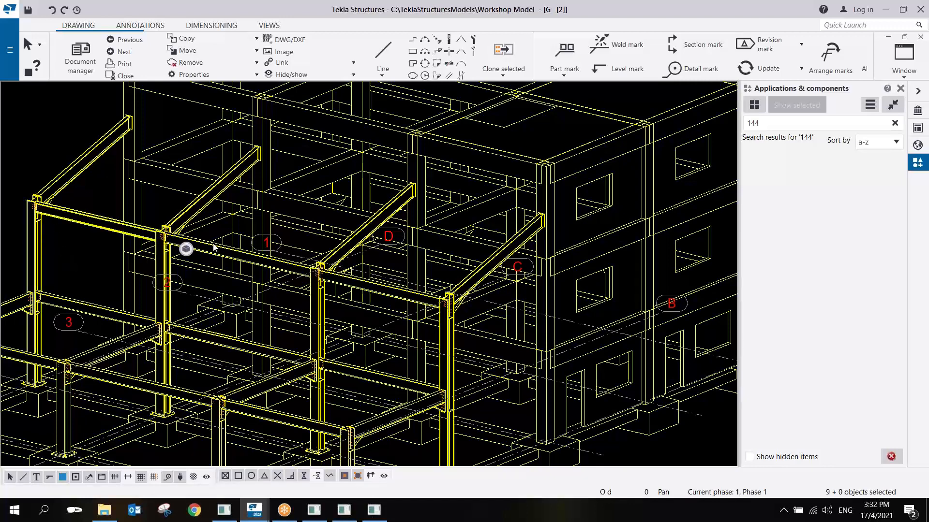
left_click(278, 260, "ctrl")
double_click(359, 285, "ctrl")
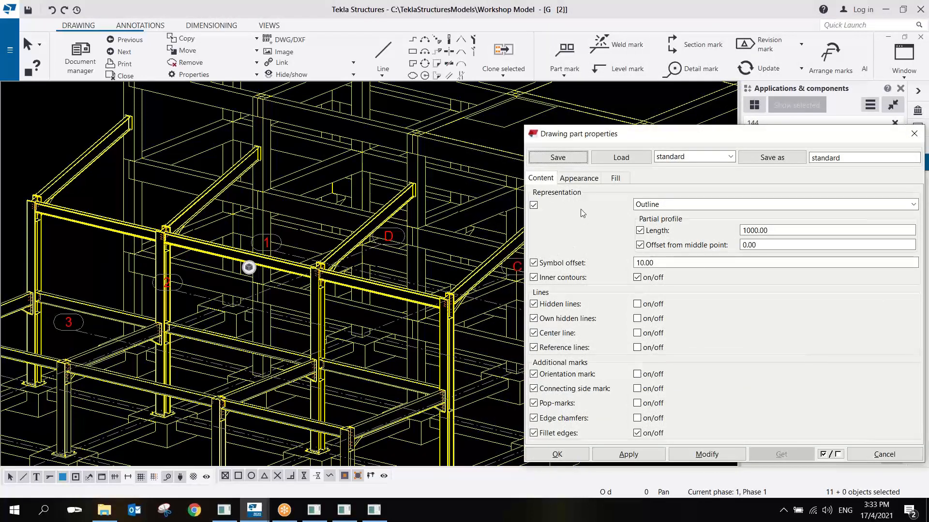
left_click(578, 179)
left_click(645, 205)
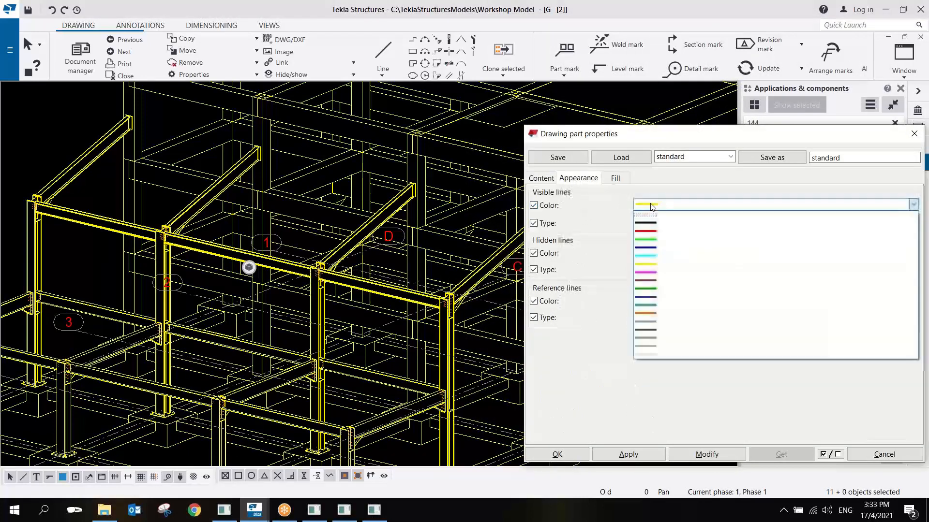
left_click(659, 239)
left_click(629, 455)
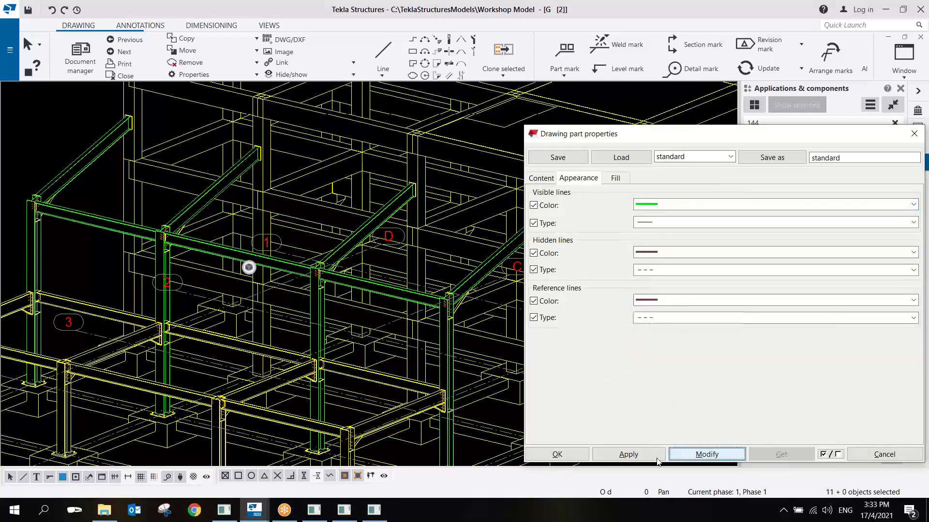
left_click(557, 454)
scroll(469, 307, "down", 5)
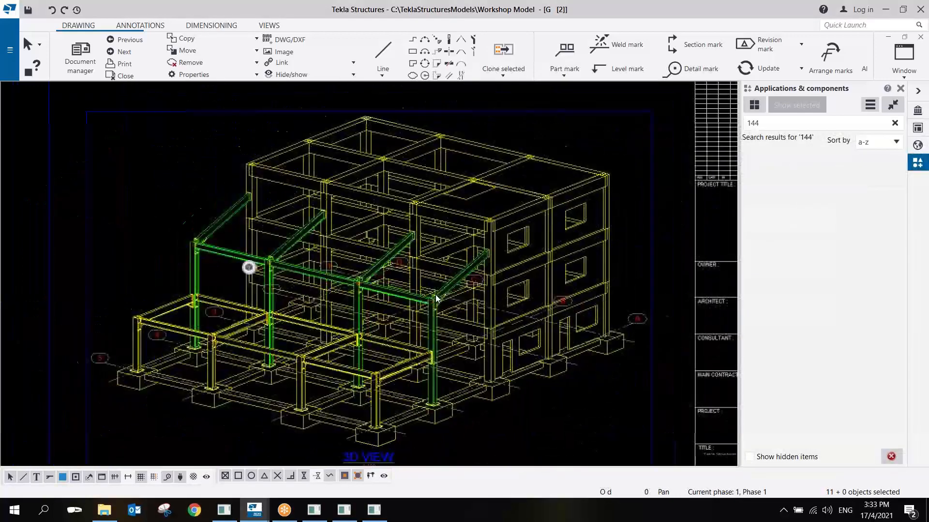
left_click(524, 331)
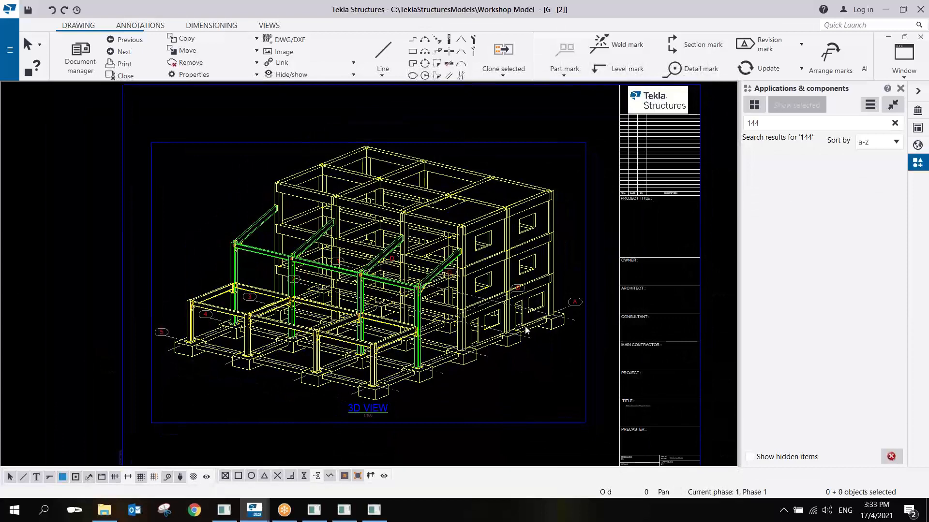
Compare the recoloured 3D view in black-and-white and colour display, and examine its parts up close
key("b")
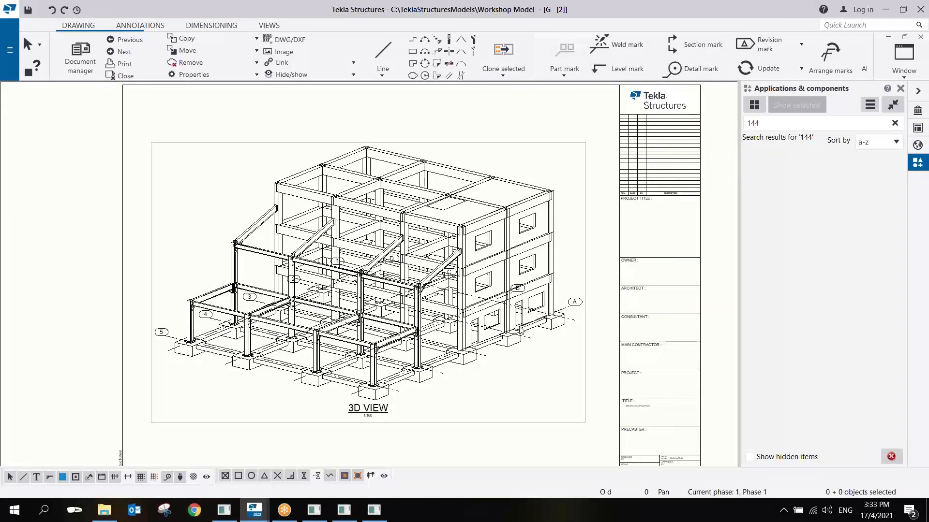
key("b")
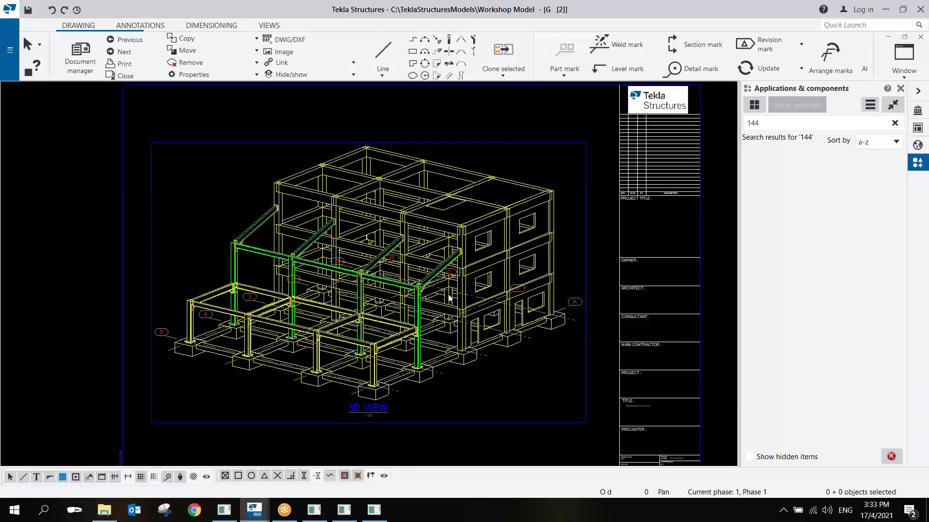
scroll(420, 283, "up", 5)
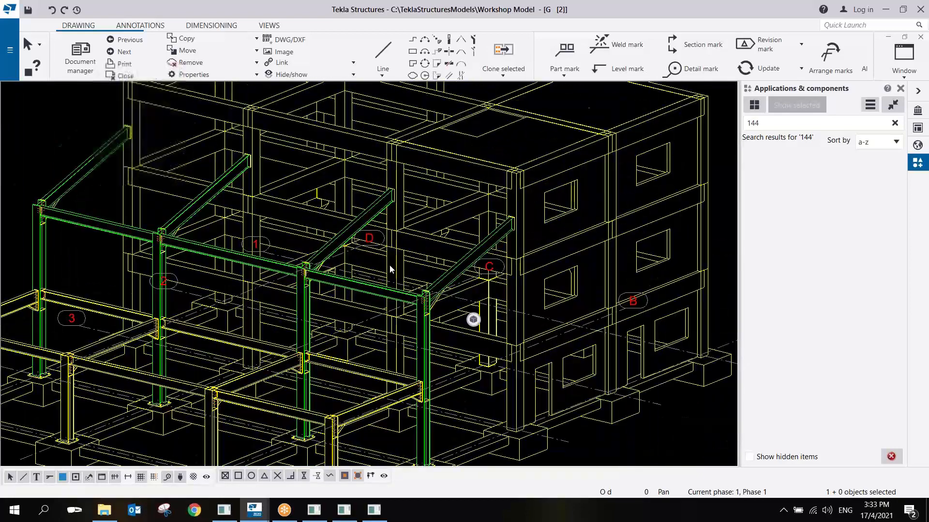
scroll(393, 269, "down", 2)
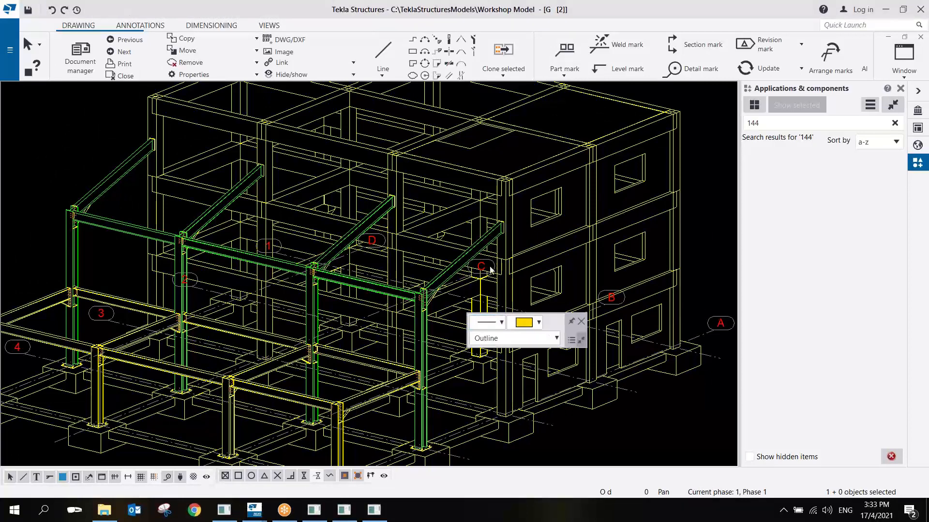
left_click(703, 179)
scroll(612, 305, "down", 2)
scroll(611, 307, "down", 3)
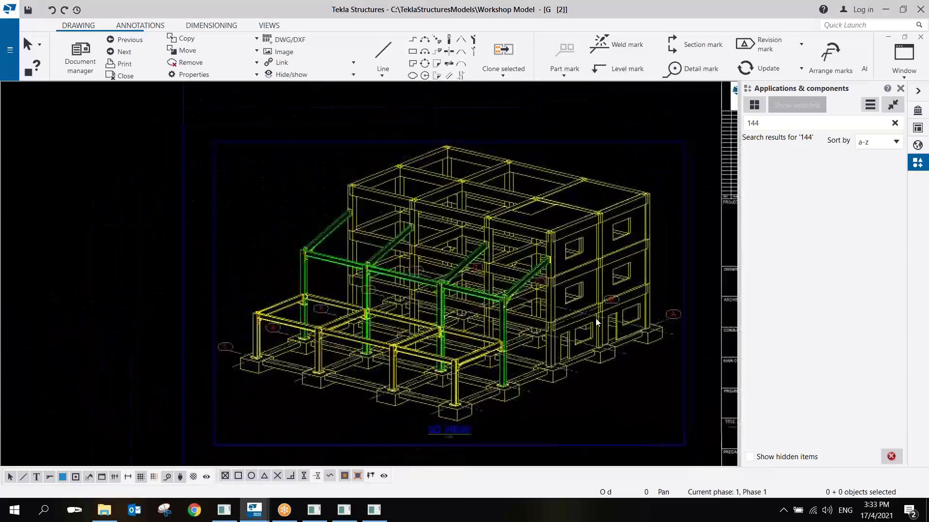
scroll(504, 333, "down", 1)
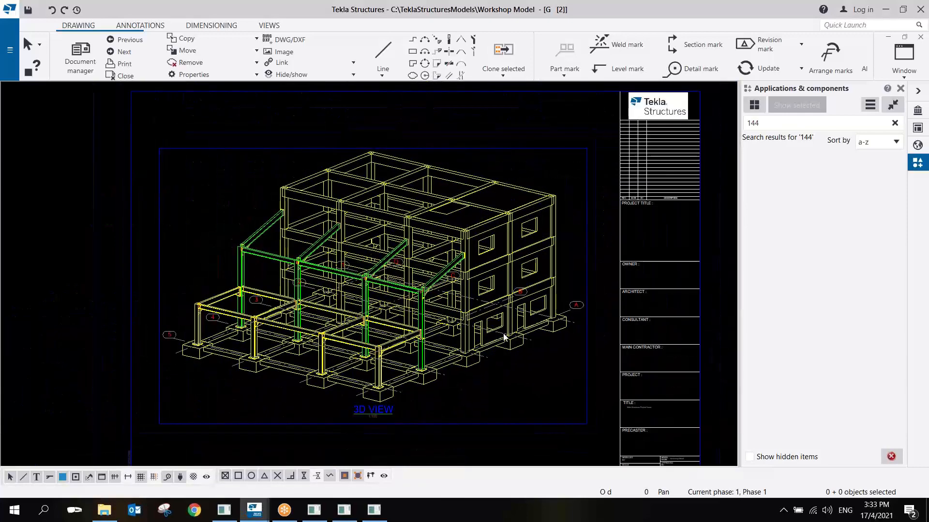
Close the GA drawing and keep its changes without marking it ready for issuing
left_click(921, 37)
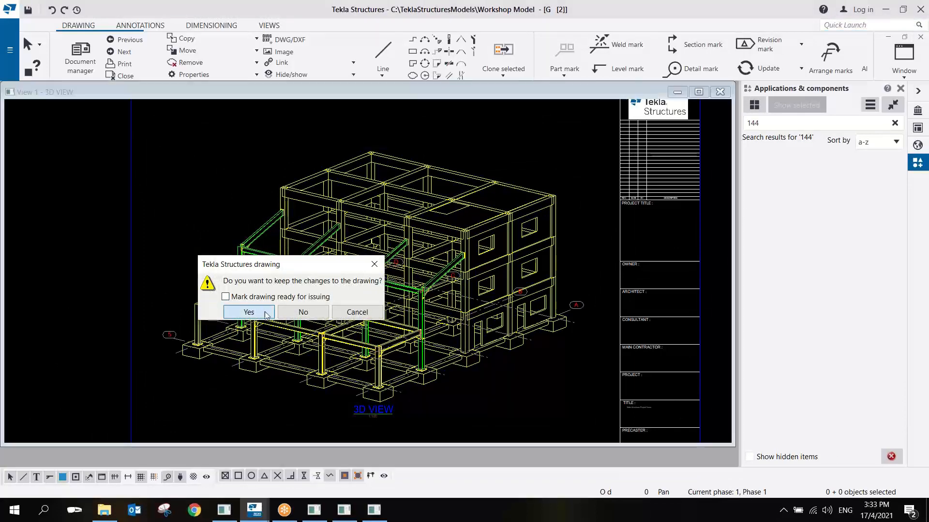
left_click(265, 313)
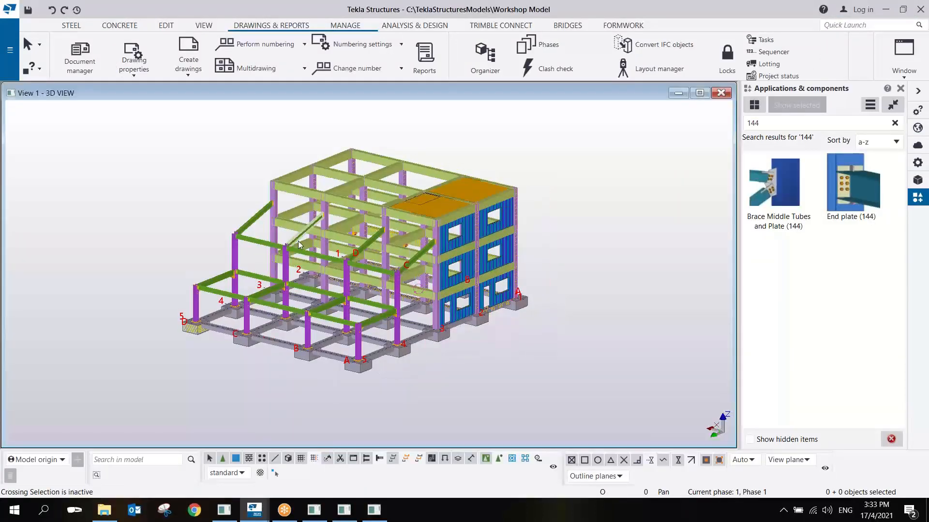
Open the Grid 1, Plan ROOF and Grid A views besides the 3D view, and briefly open and close Plan 1STFLR
key("ctrl+i")
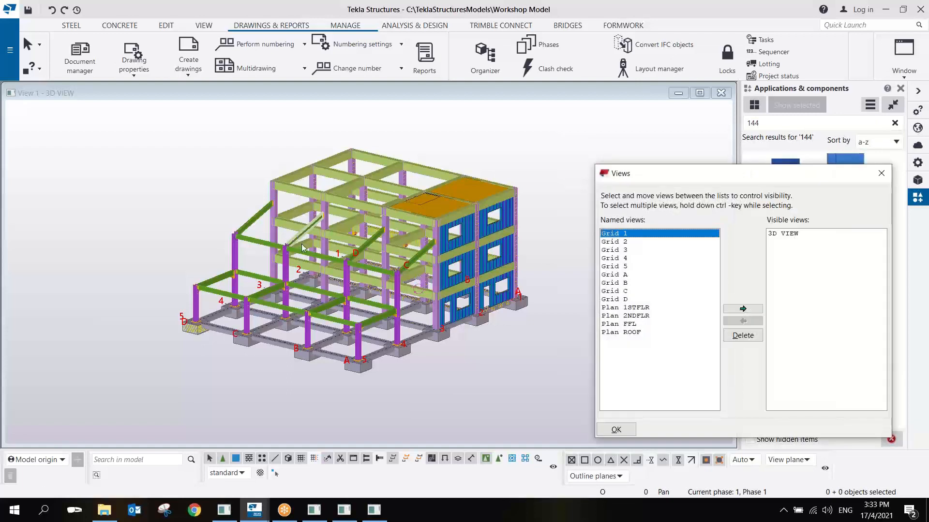
double_click(624, 234)
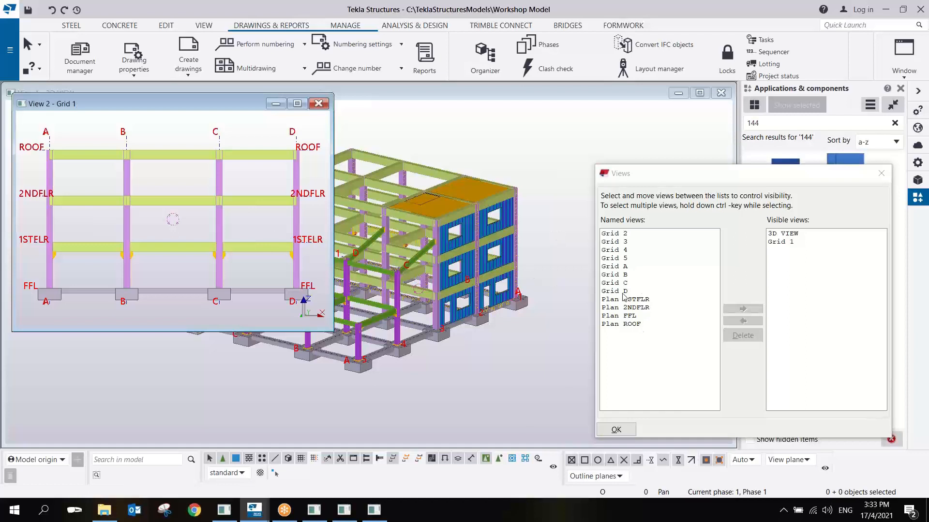
double_click(634, 324)
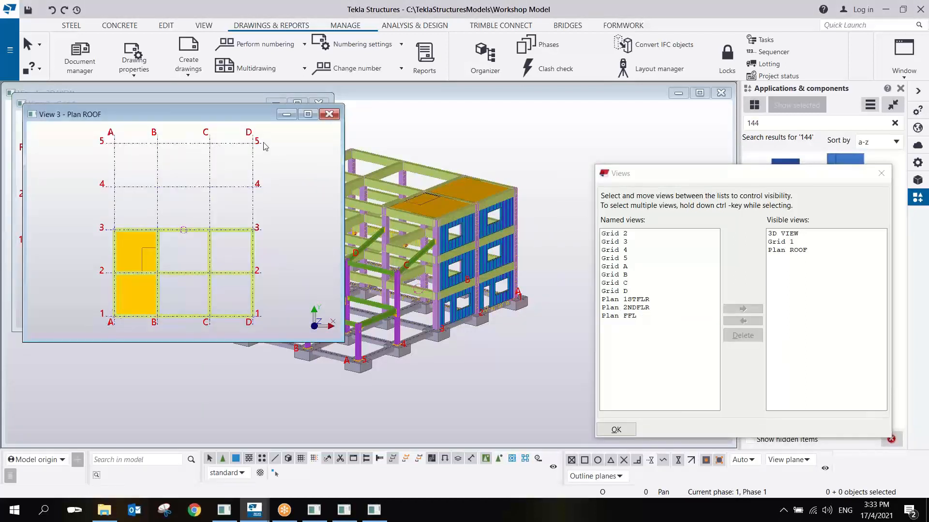
mouse_move(244, 118)
left_mouse_down()
mouse_move(216, 111)
mouse_move(230, 116)
left_mouse_up()
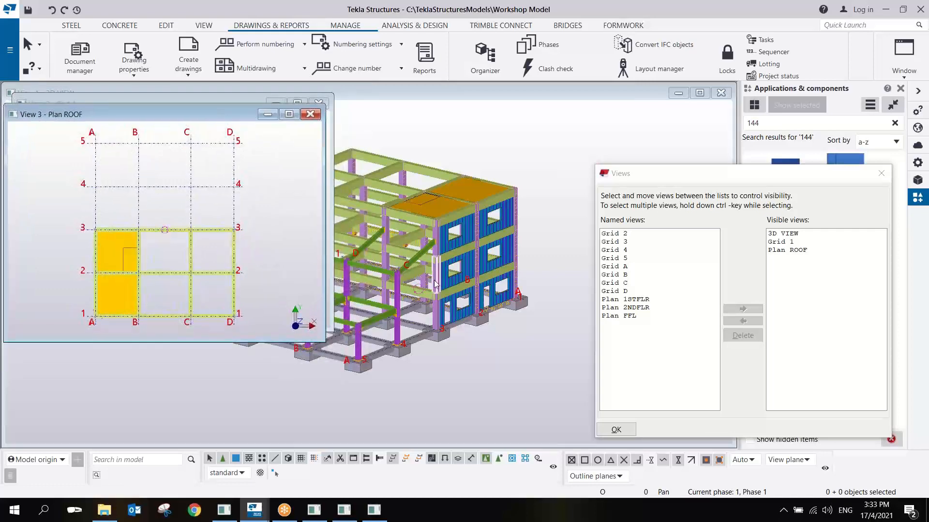
middle_click_drag(428, 289, 449, 273)
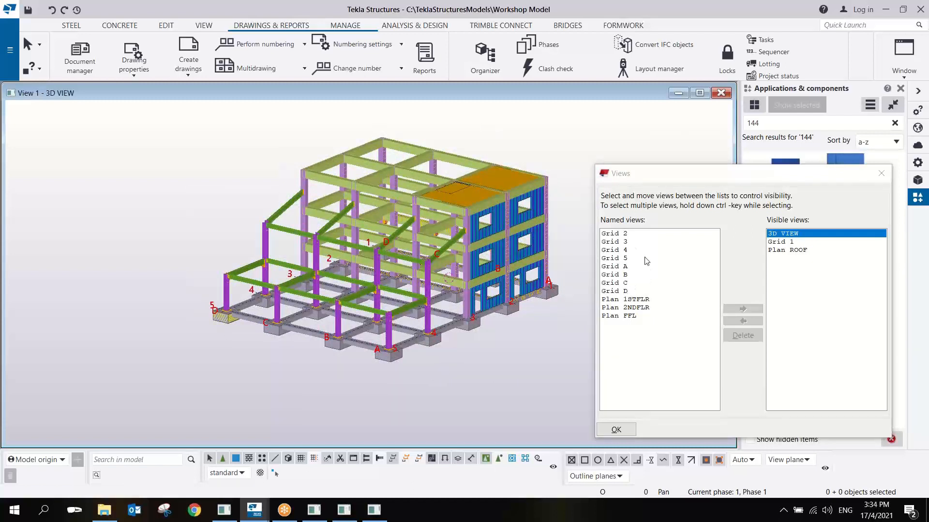
double_click(625, 267)
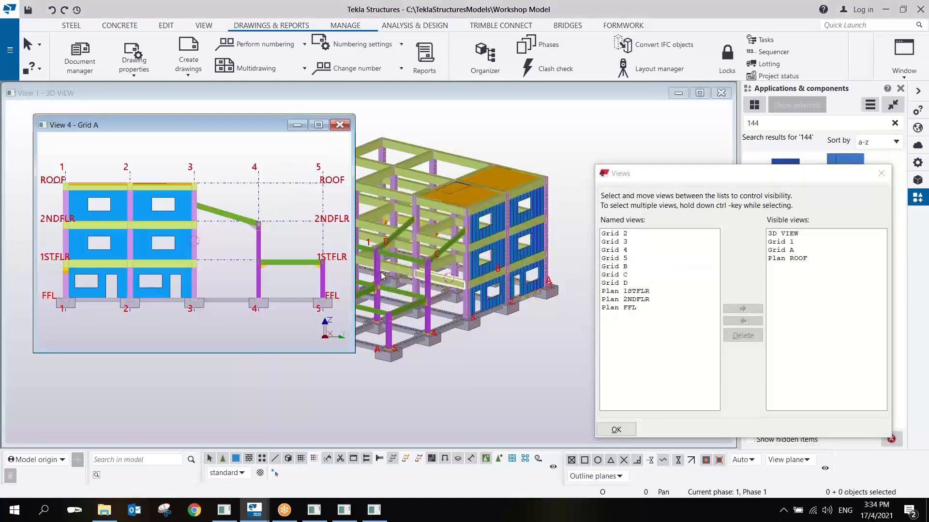
left_click(782, 233)
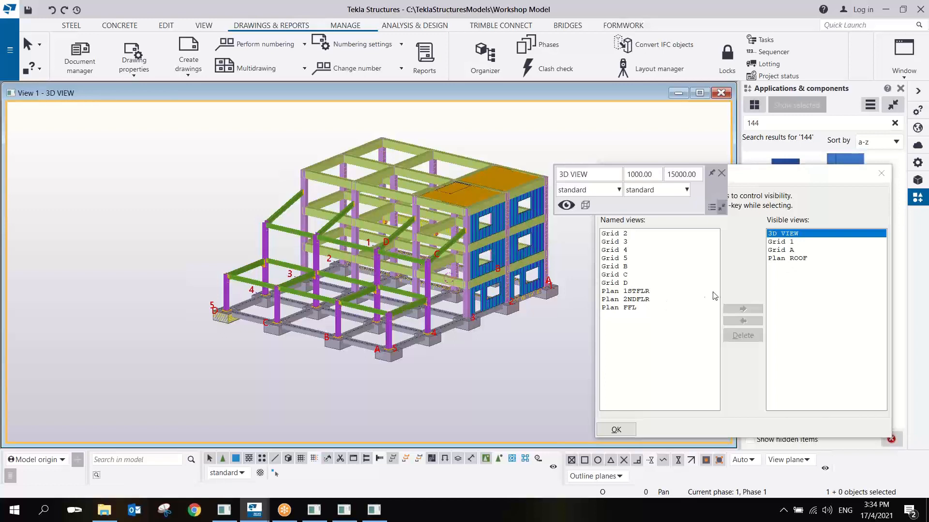
double_click(636, 291)
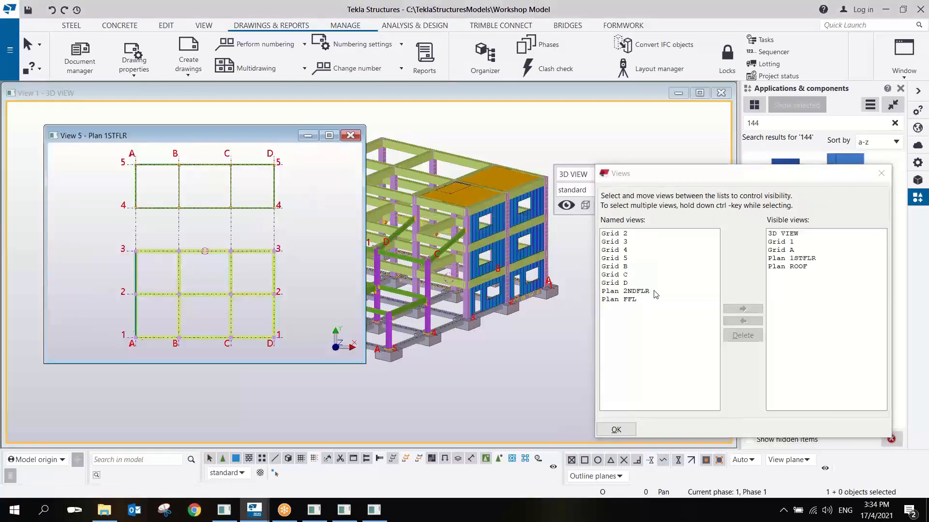
left_click(356, 138)
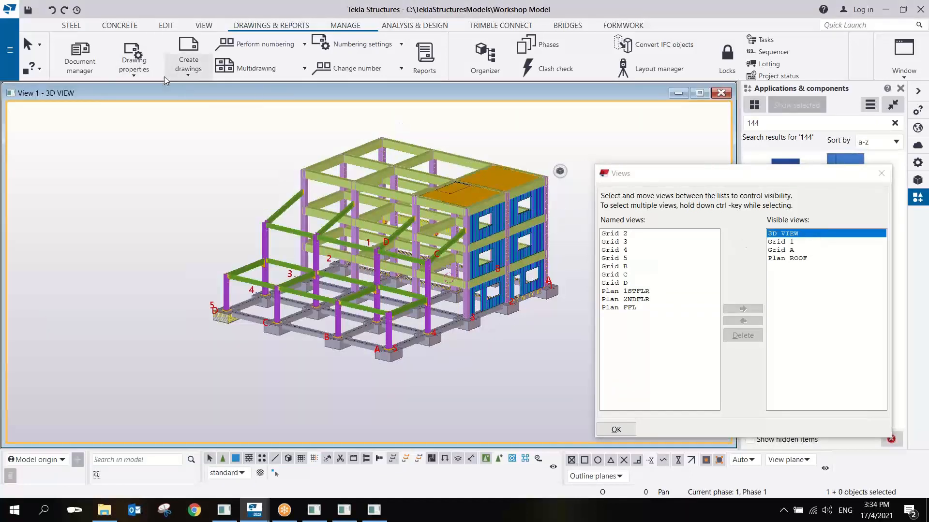
Load the standard general arrangement drawing properties and name the drawing ERECTION DRAWINGS
left_click(149, 76)
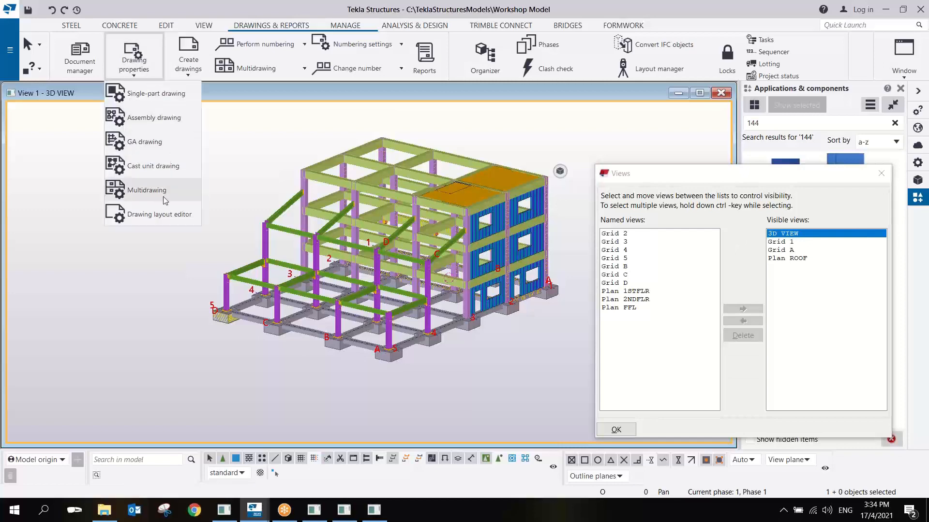
left_click(154, 144)
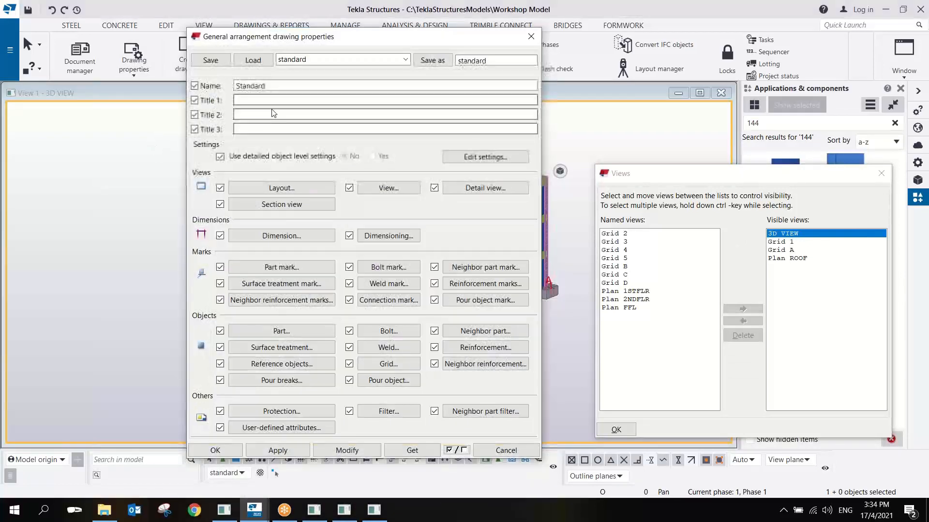
left_click(294, 61)
left_click(288, 69)
left_click(254, 60)
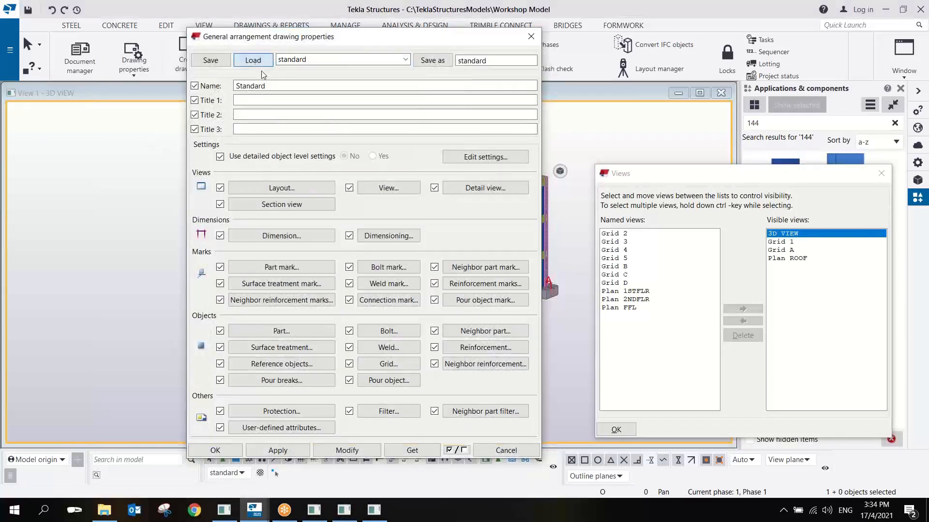
left_click_drag(274, 86, 195, 93)
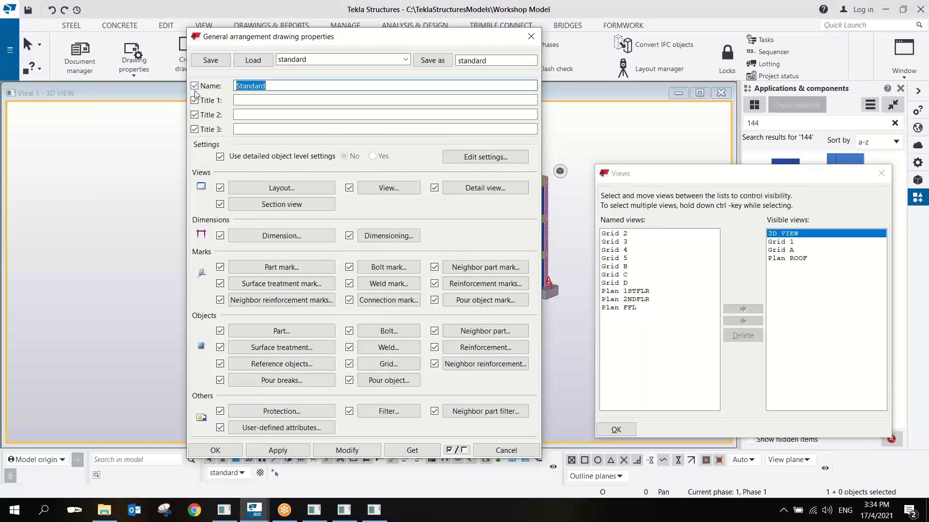
type("ERECTION DRAWINGS")
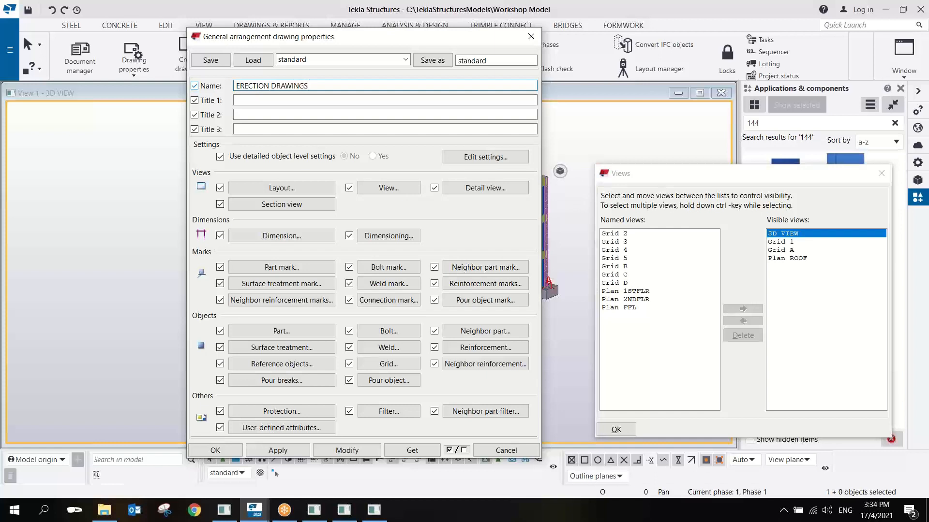
Choose the GA layout for the general arrangement drawing, with hidden objects not listed in templates
left_click(292, 189)
left_click(498, 172)
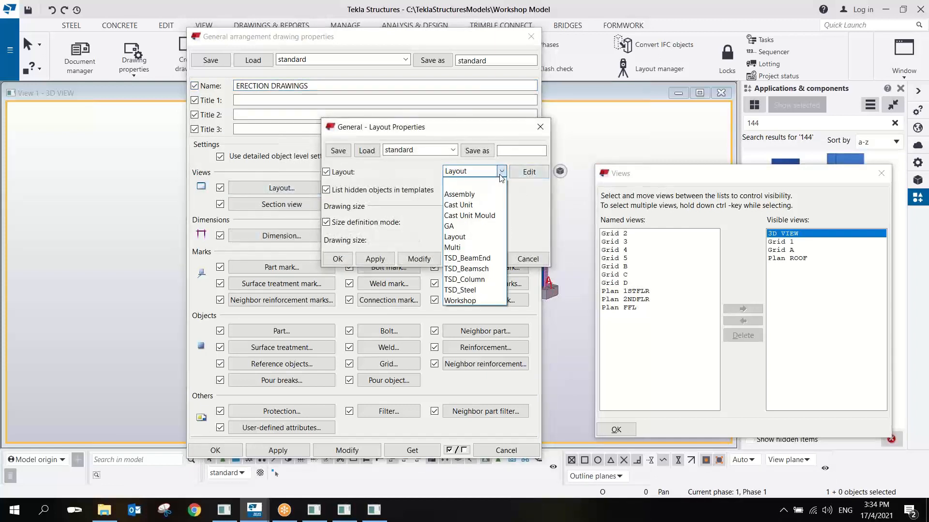
left_click(478, 236)
left_click(488, 171)
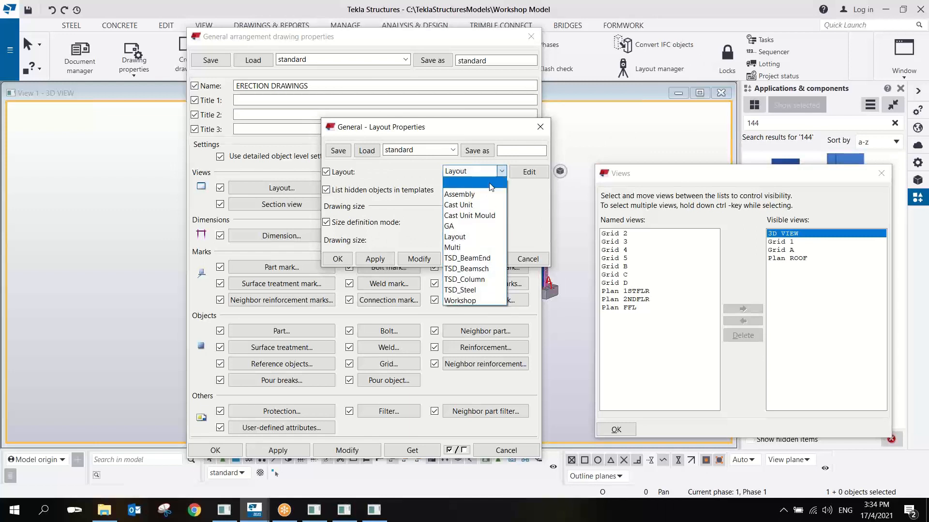
left_click(484, 226)
left_click(498, 189)
left_click(500, 222)
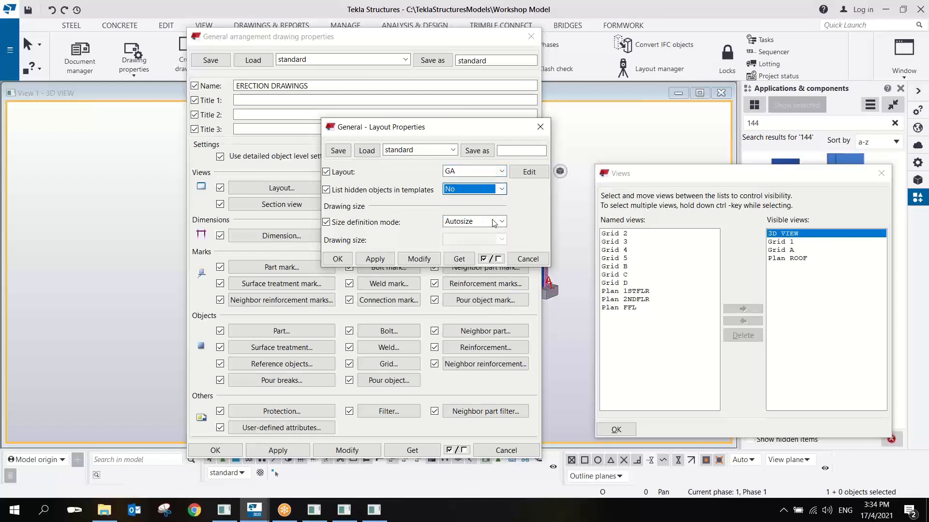
Set the drawing's size definition to Specified size with sheet size A1, and accept the layout properties
left_click(501, 222)
left_click(485, 245)
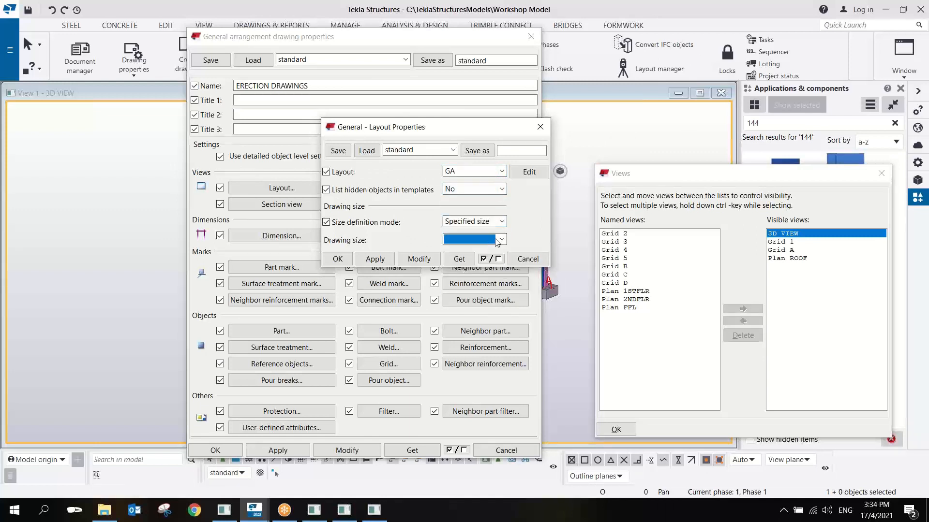
left_click(486, 240)
left_click(487, 239)
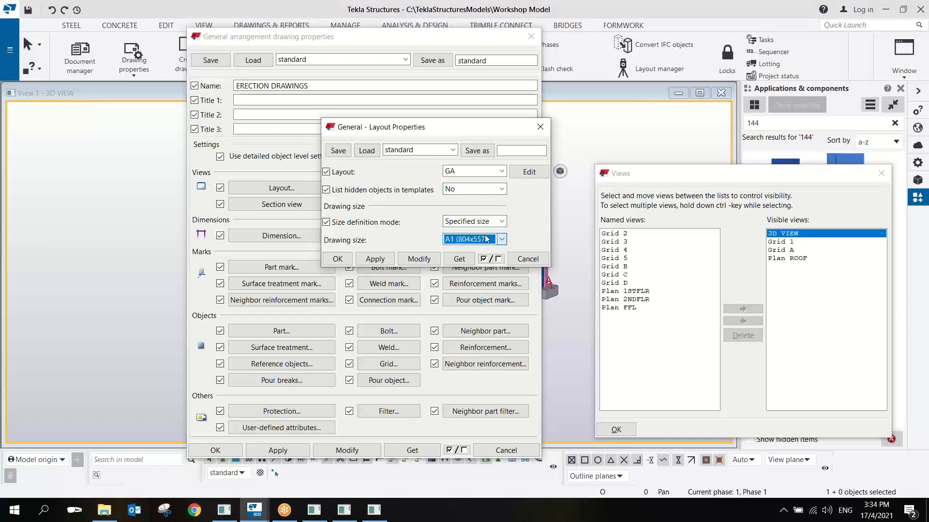
left_click(372, 259)
left_click(338, 259)
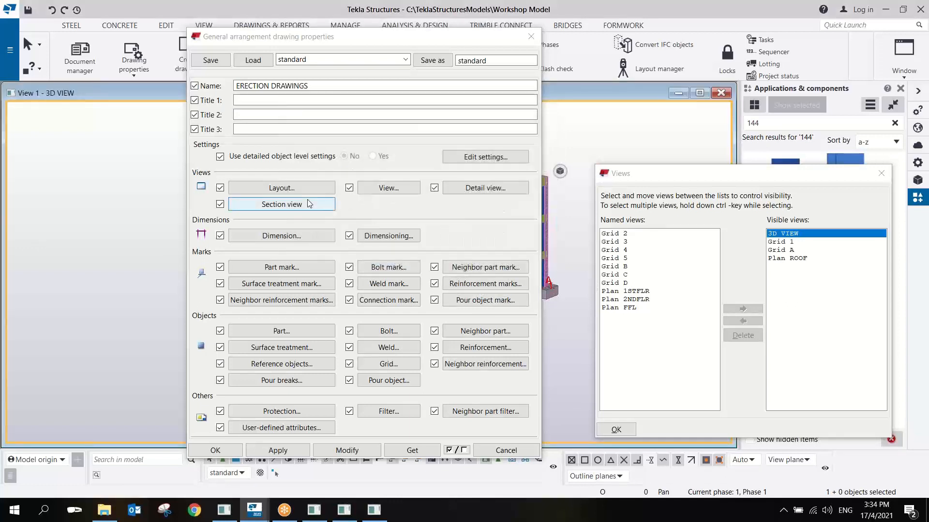
Set the drawing view scale to 1/80, check the part shortening settings and accept the view properties
left_click(374, 189)
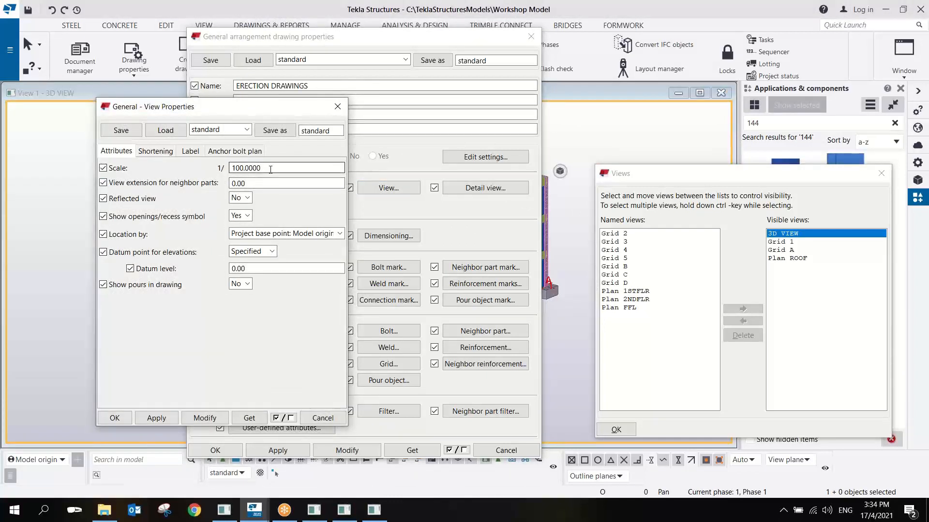
double_click(250, 168)
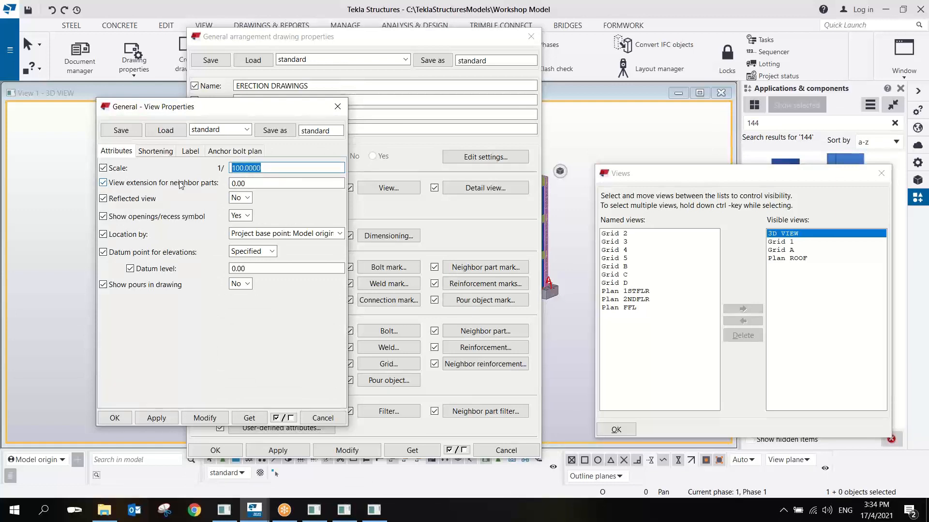
type("80")
left_click(160, 153)
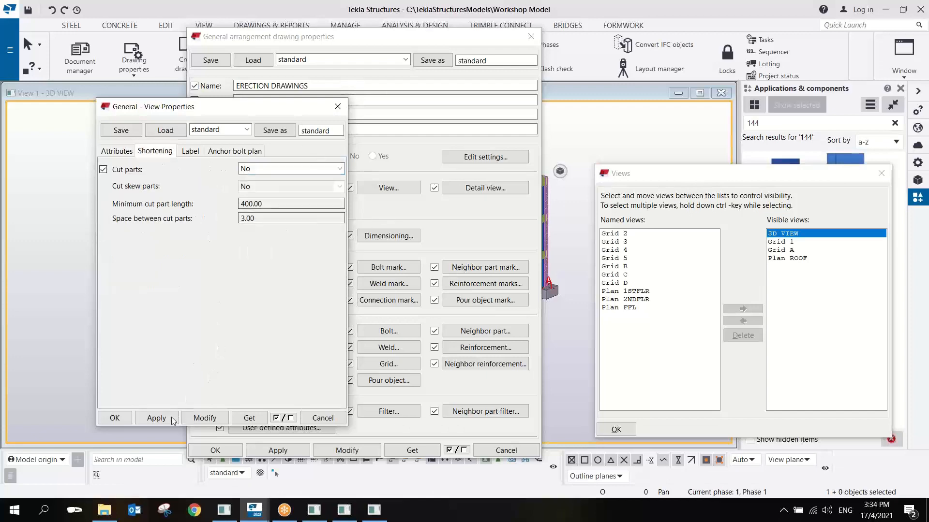
left_click(126, 416)
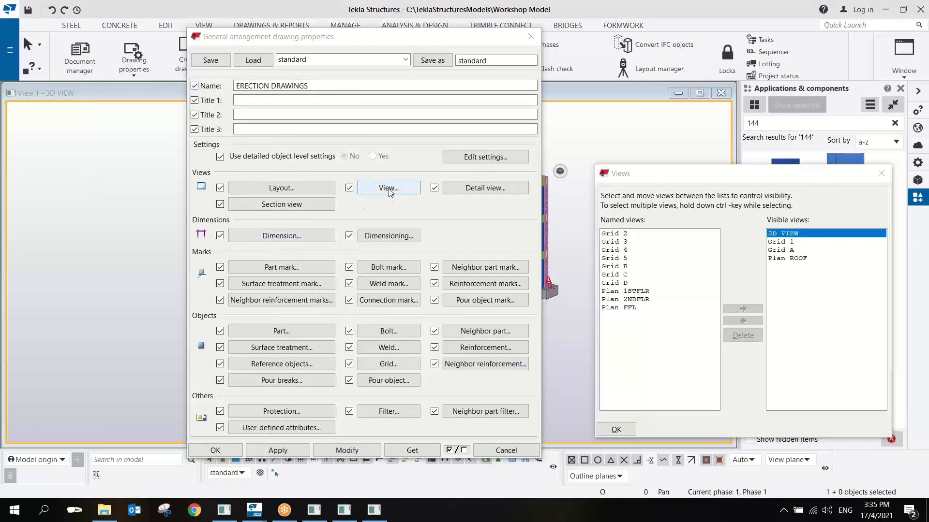
Position the drawing's grid dimensions Left for horizontal and Above for vertical, and accept the dimensioning properties
left_click(379, 237)
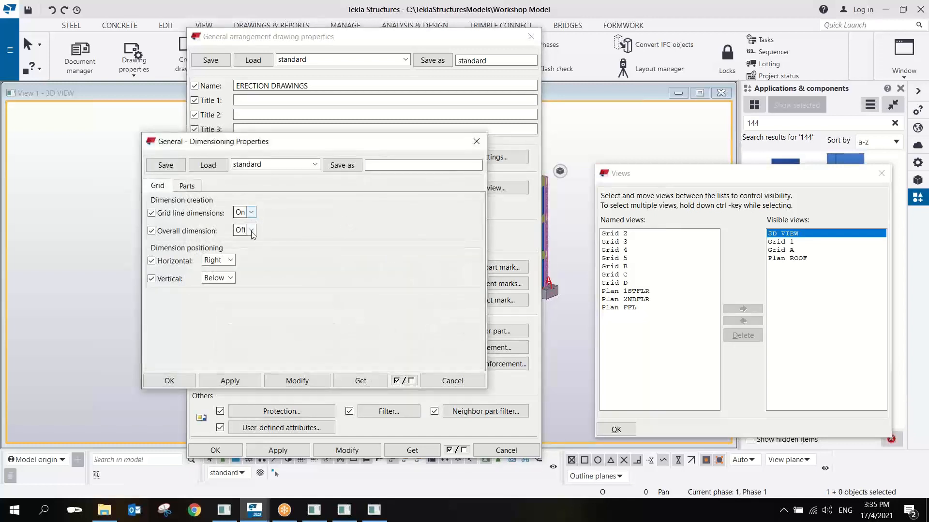
left_click(231, 261)
left_click(211, 271)
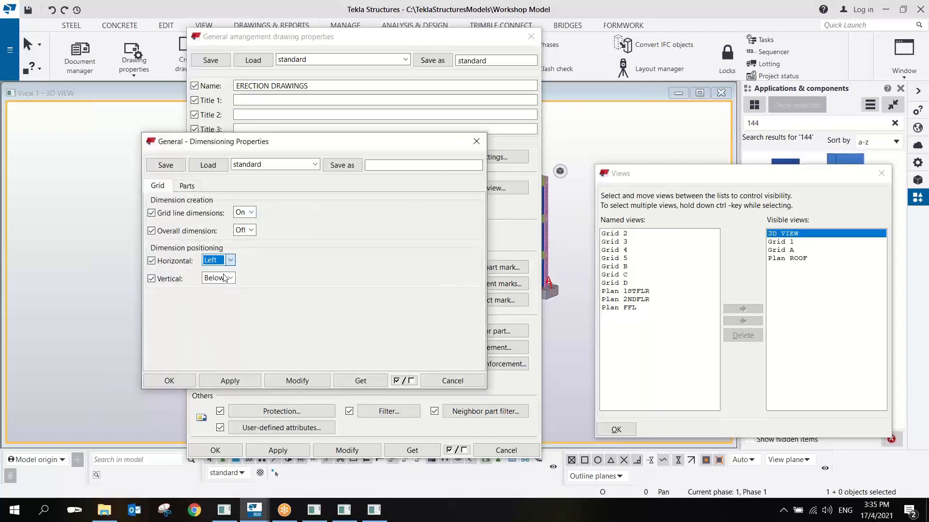
left_click(230, 278)
left_click(213, 290)
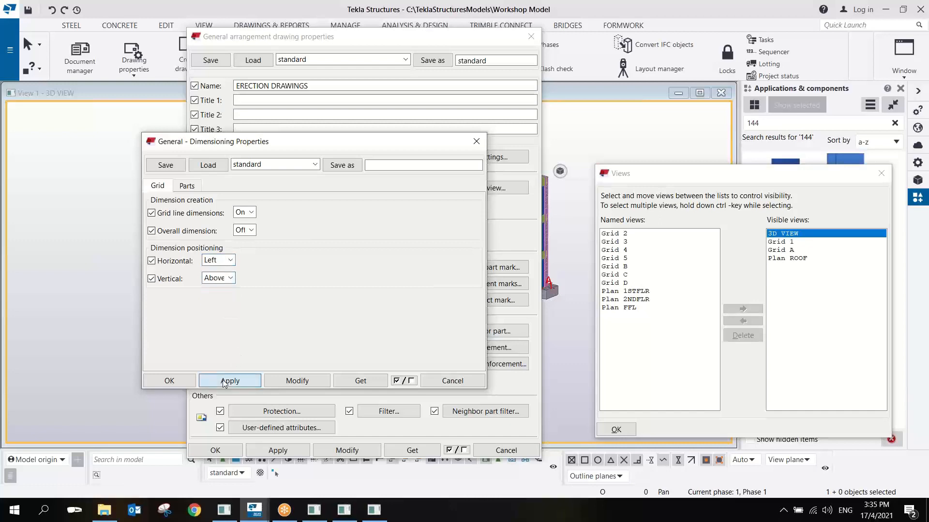
left_click(169, 382)
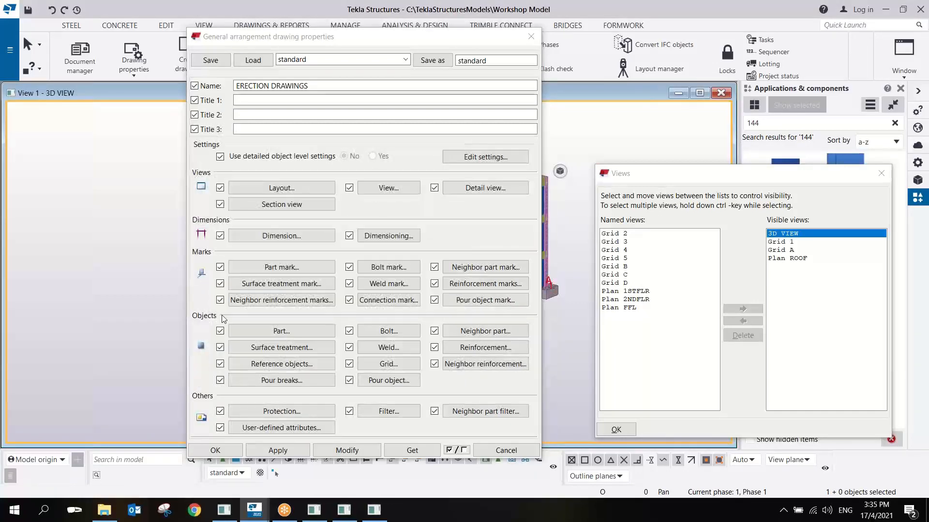
Replace Profile with Assembly position in the main part's mark content
left_click(281, 268)
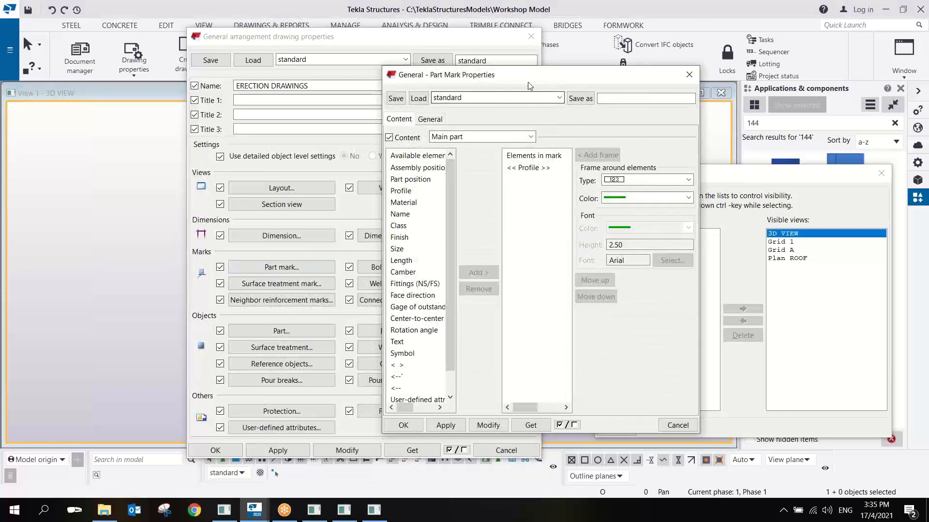
left_click_drag(508, 84, 256, 114)
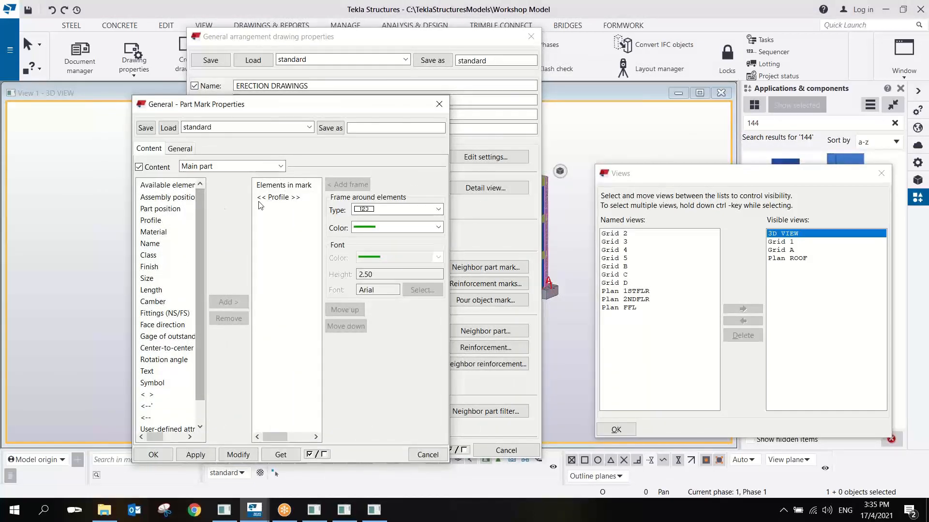
left_click(278, 197)
left_click(228, 319)
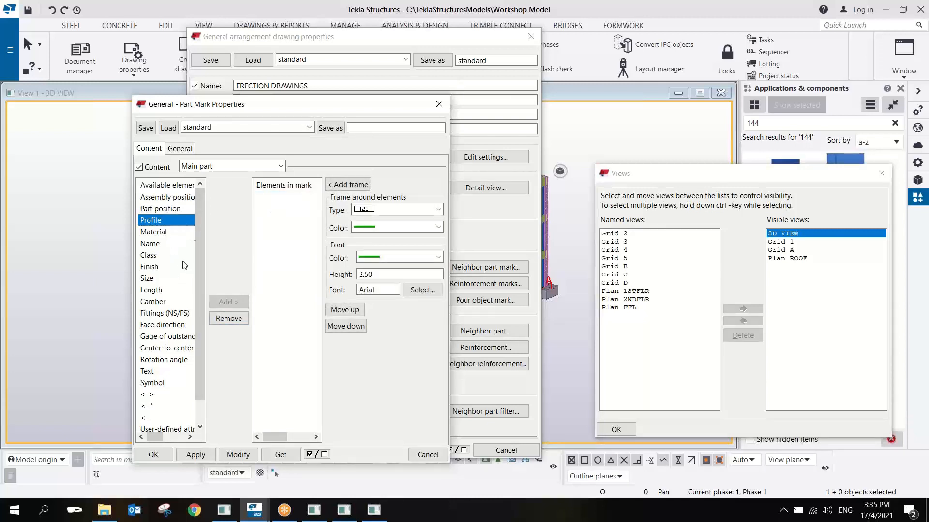
left_click(186, 197)
left_click(227, 302)
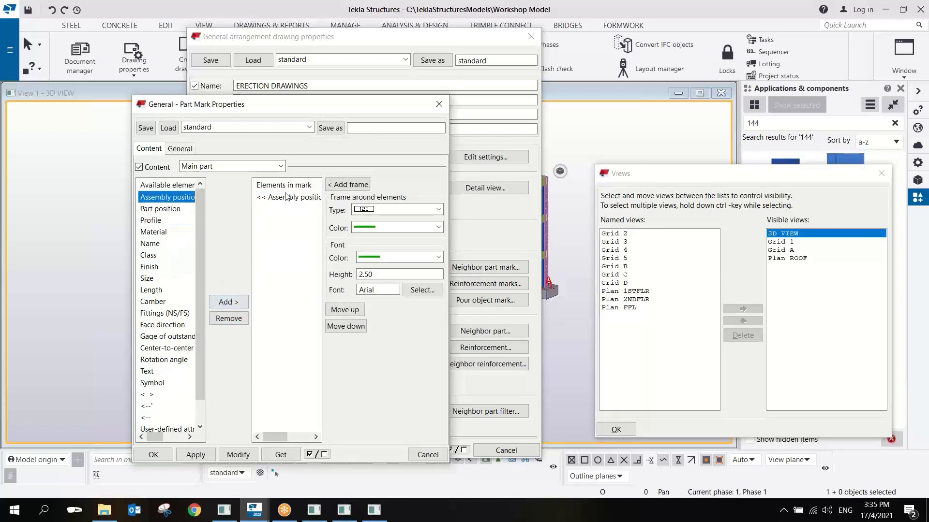
Check the secondary part's mark content and set the part marks' visibility in view to always
left_click(233, 166)
left_click(227, 185)
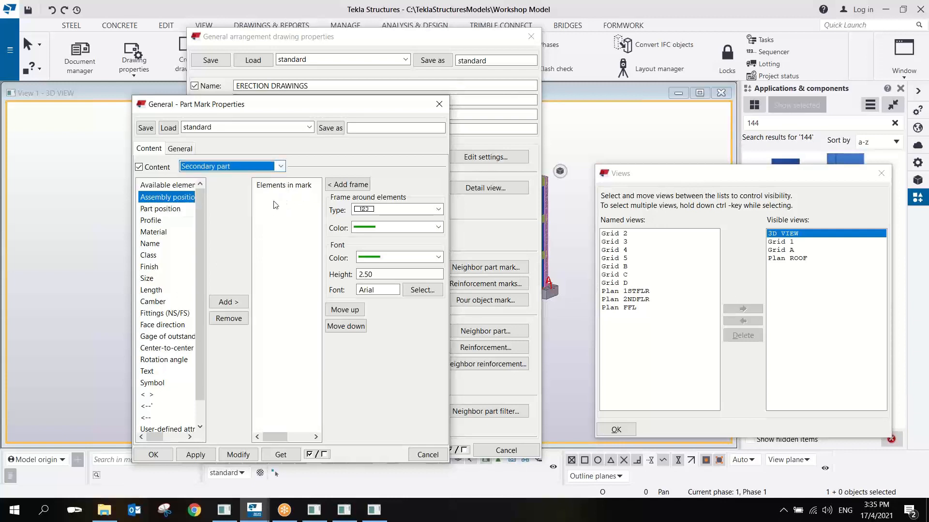
left_click(273, 166)
left_click(180, 150)
left_click(180, 149)
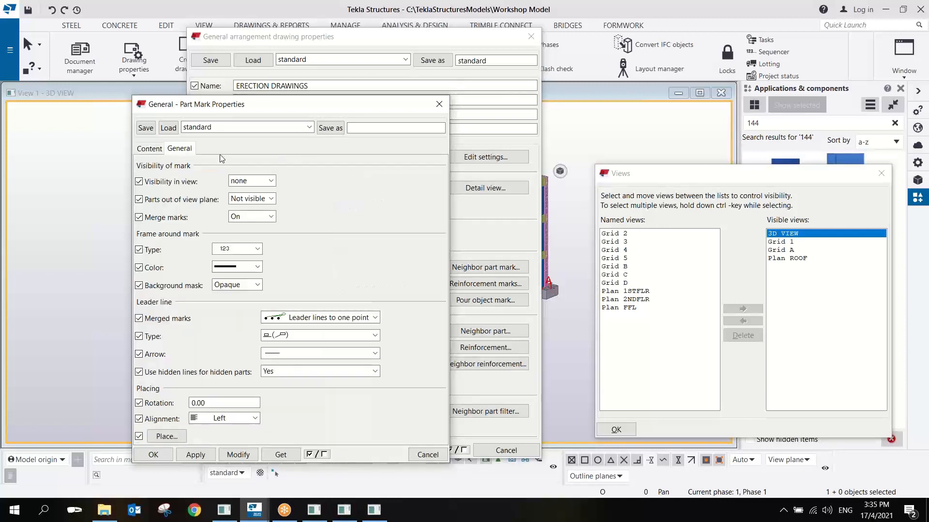
left_click(273, 182)
left_click(259, 201)
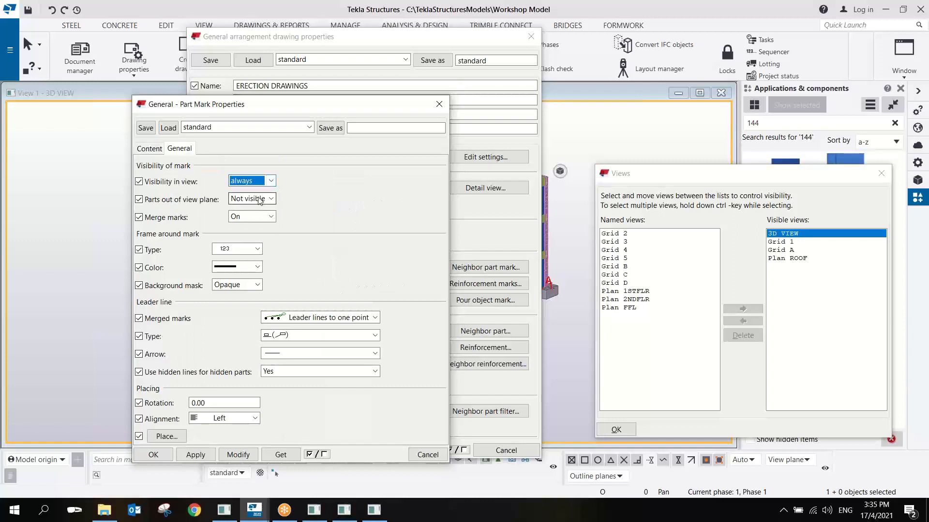
Check the part marks' leader line types, keep the current one, and apply and accept the part mark properties
left_click(290, 335)
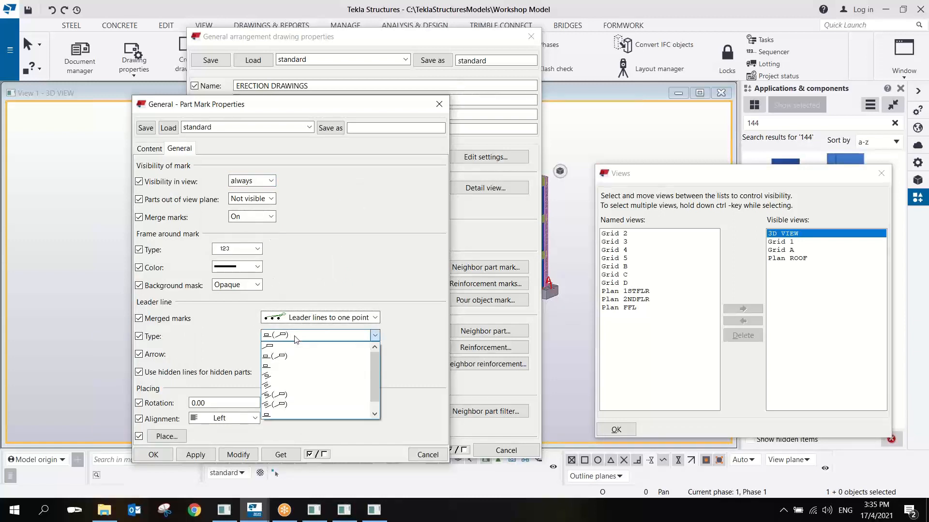
left_click(289, 357)
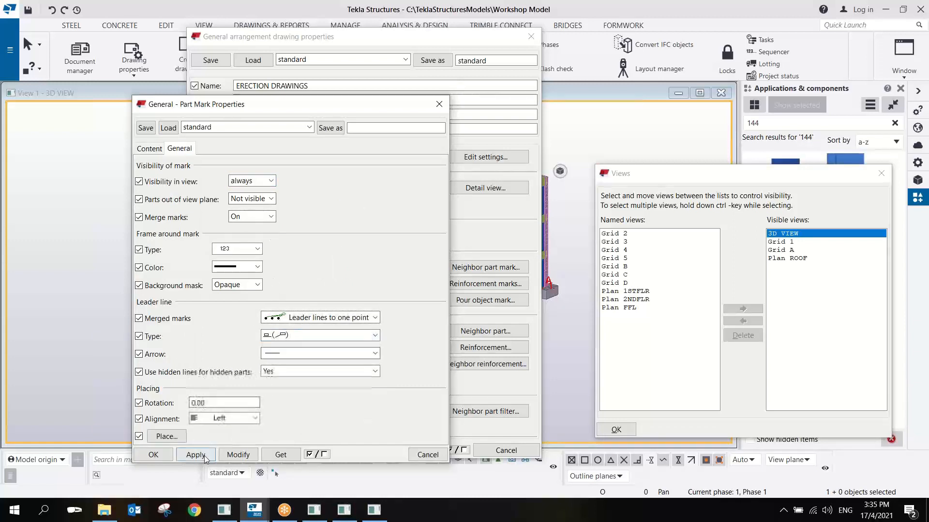
left_click(154, 455)
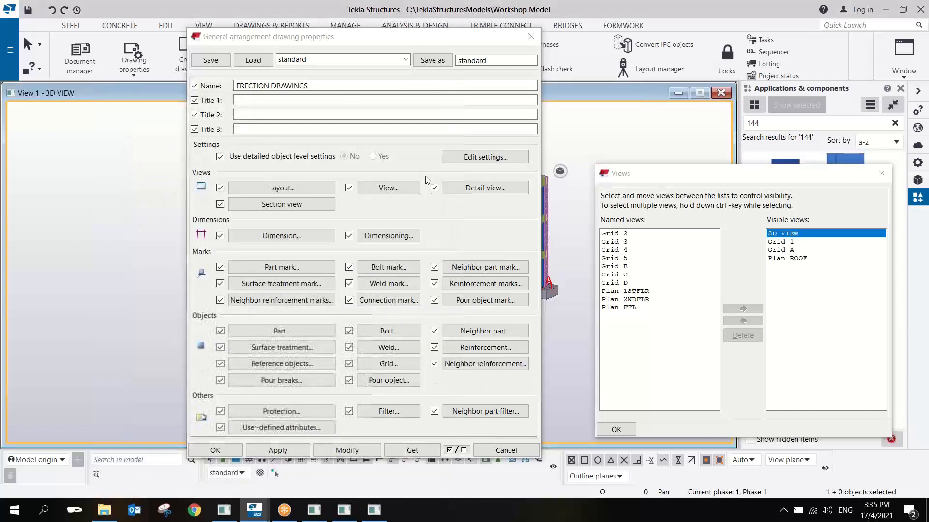
Reopen the part mark properties and add Profile after Assembly position in the main part's mark content
left_click(300, 268)
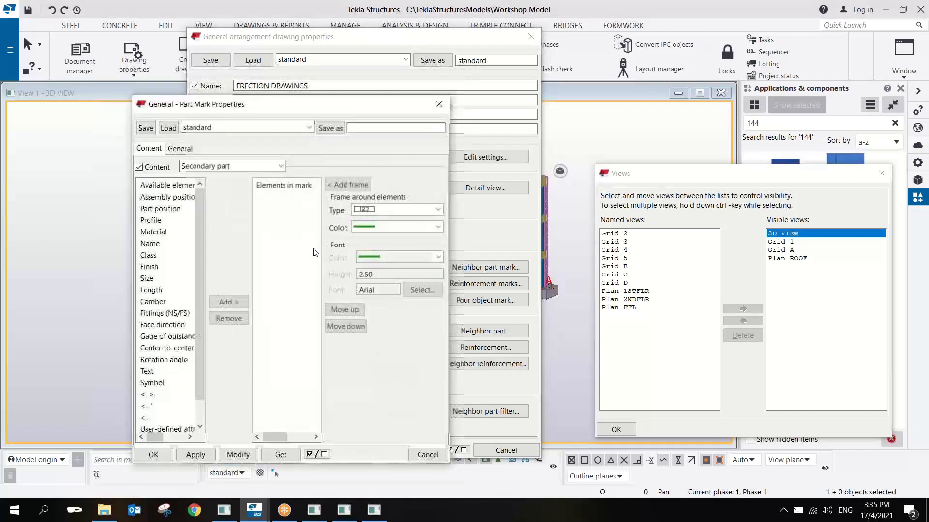
left_click(232, 166)
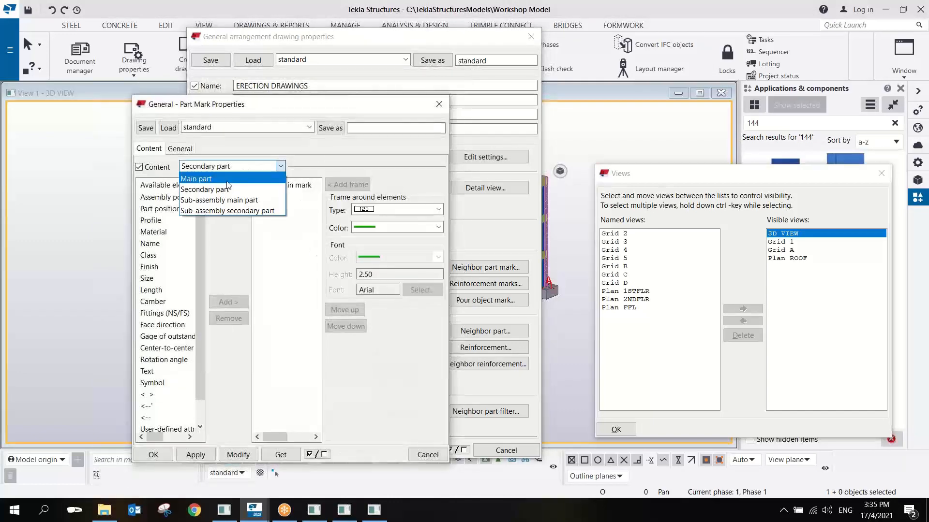
left_click(229, 176)
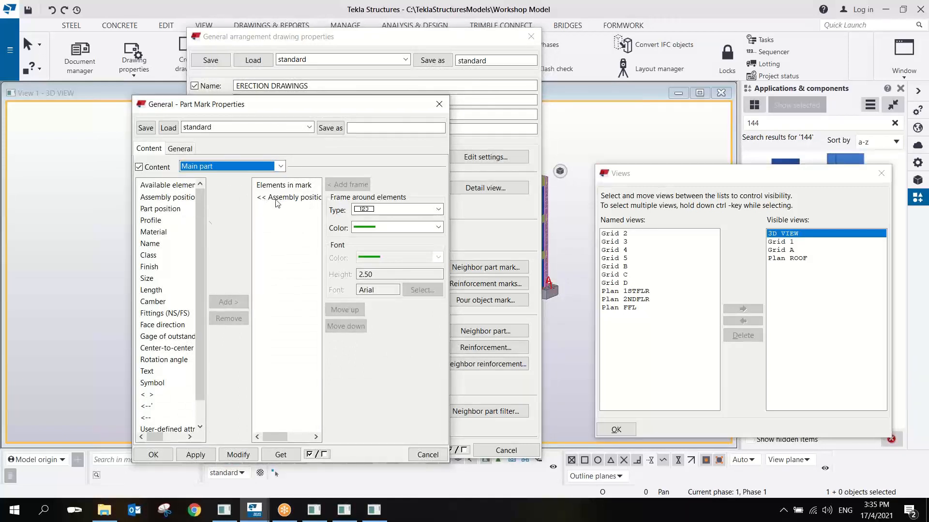
left_click(151, 220)
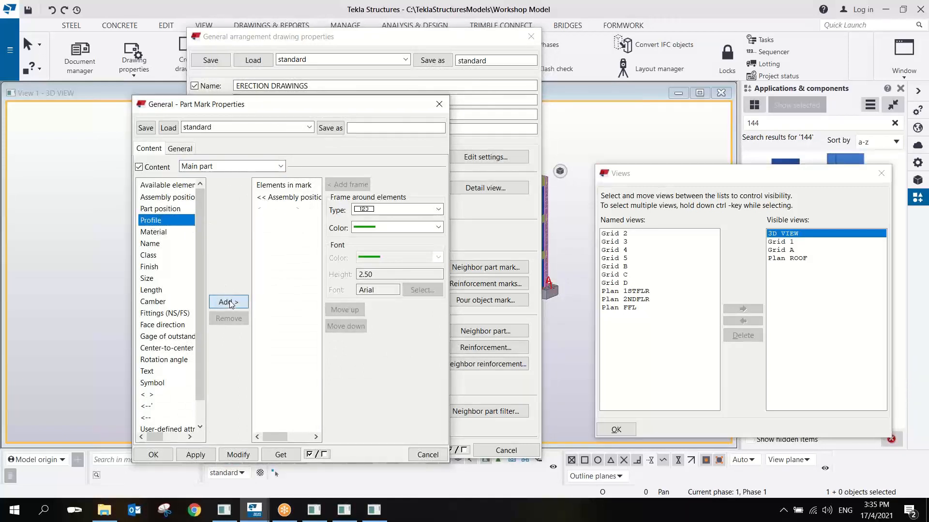
left_click(231, 302)
Set the font of the Assembly position and Profile mark elements to height 2.00 and colour red
left_click(288, 198)
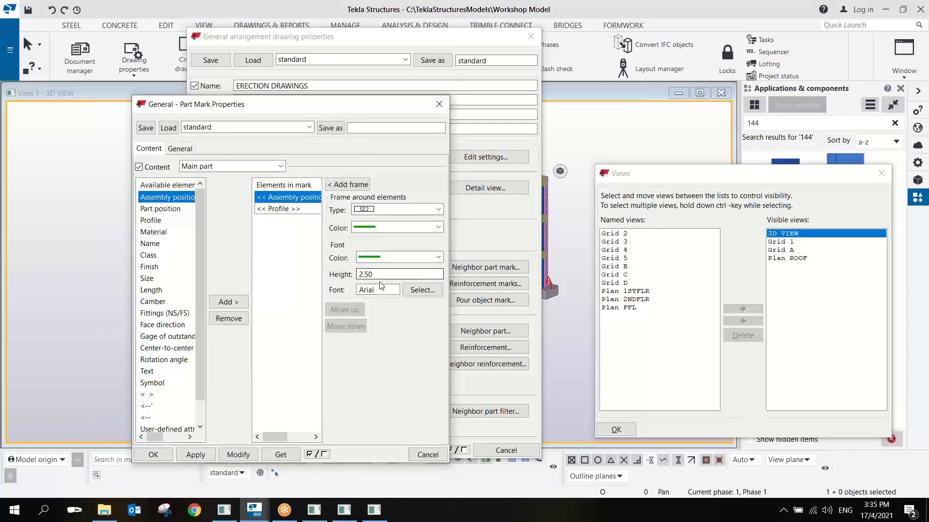
left_click_drag(380, 276, 310, 284)
type("2")
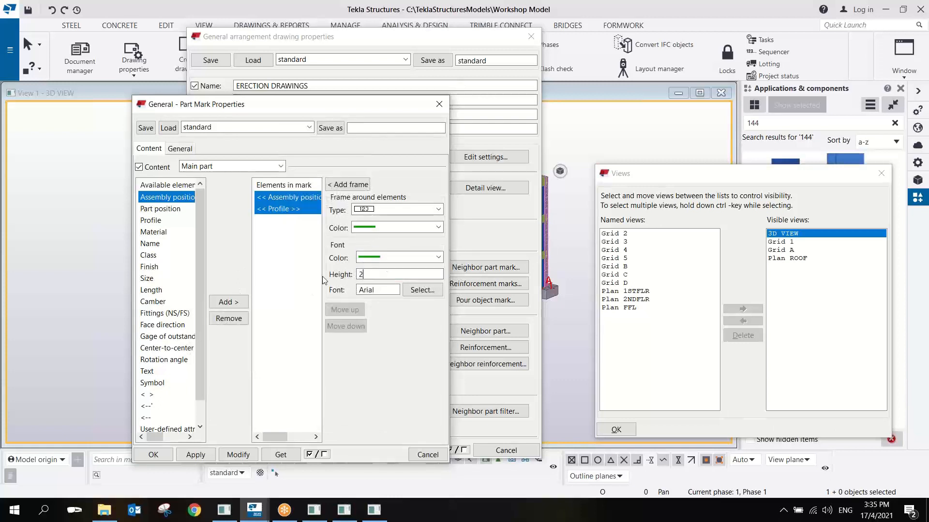
left_click(380, 257)
left_click(382, 280)
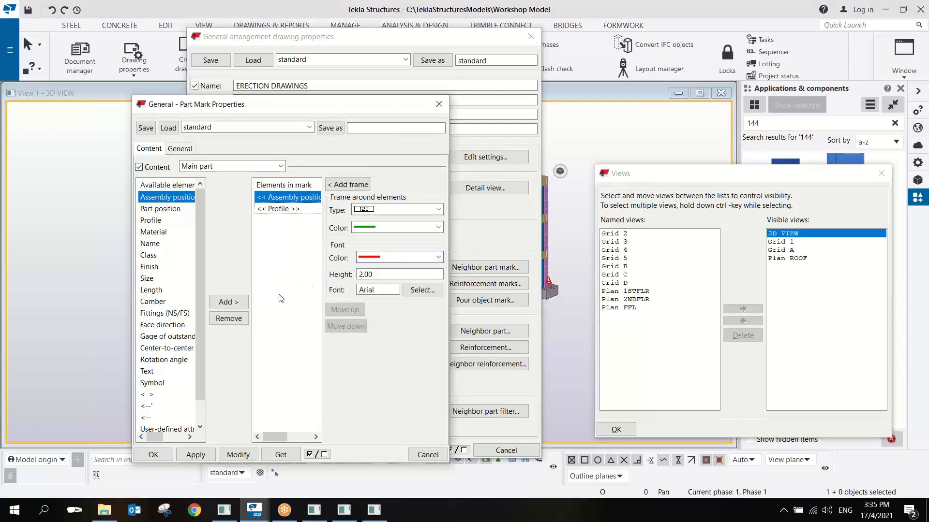
Set the Profile element's font colour to black and accept both the part mark and general arrangement drawing properties
left_click(283, 209)
left_click(380, 257)
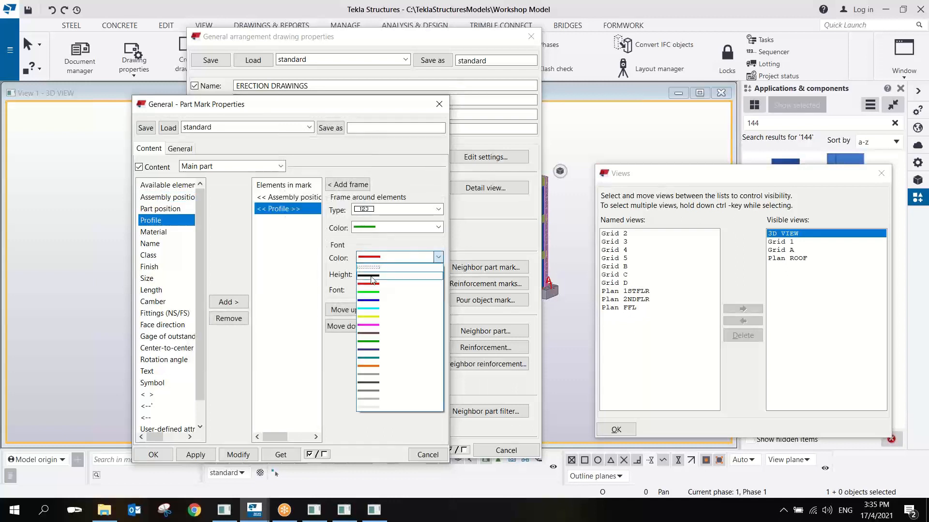
left_click(374, 276)
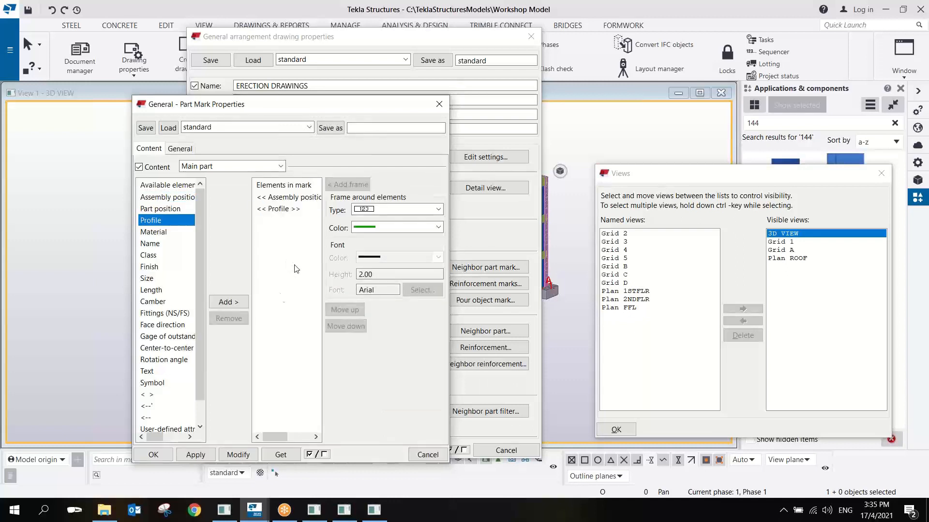
left_click(166, 459)
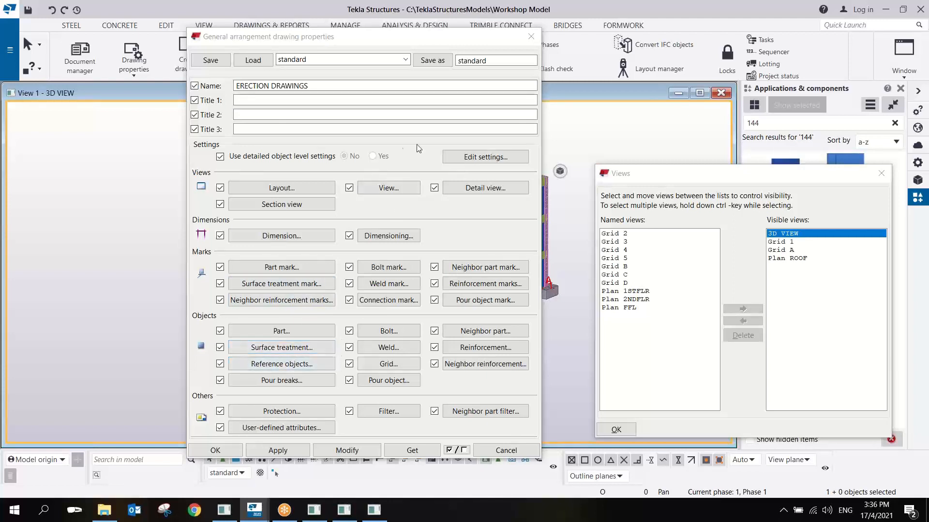
left_click(280, 451)
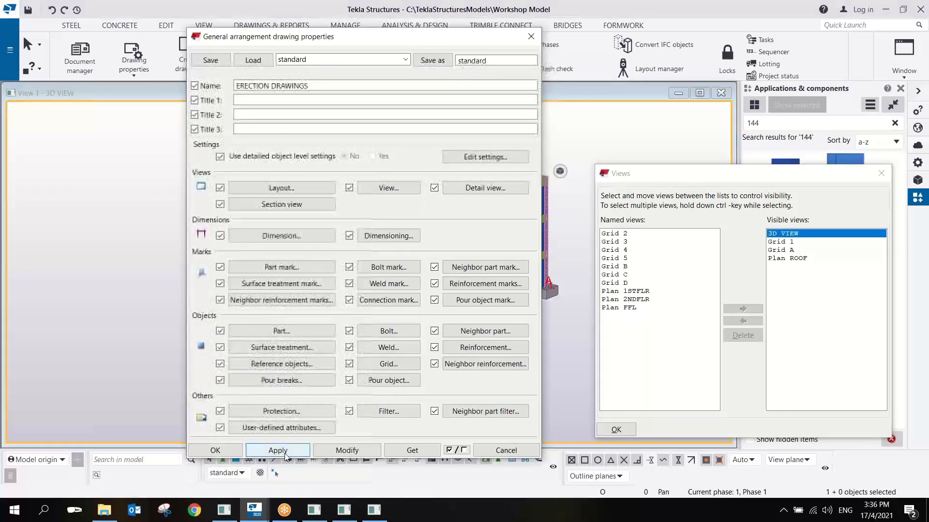
left_click(235, 451)
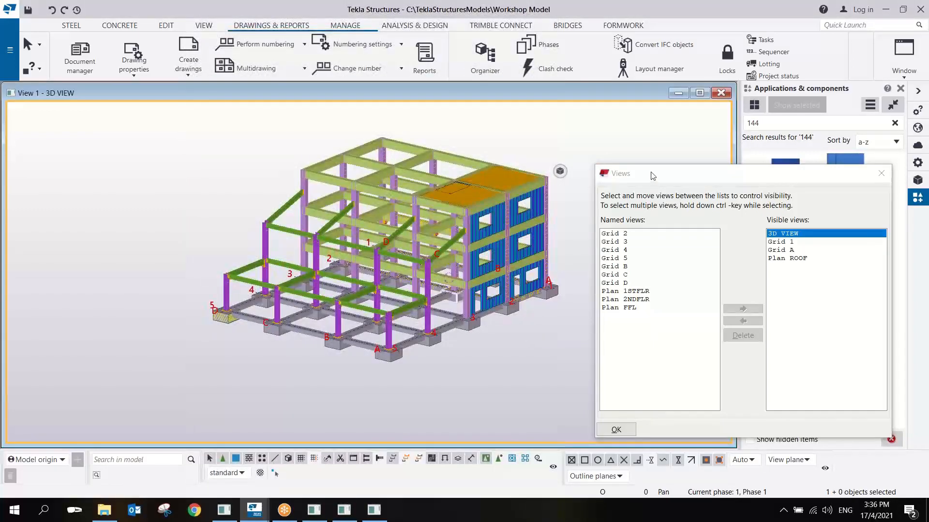
Move the Views dialog aside and start creating a general arrangement drawing
mouse_move(616, 175)
left_mouse_down()
mouse_move(436, 169)
mouse_move(305, 151)
left_mouse_up()
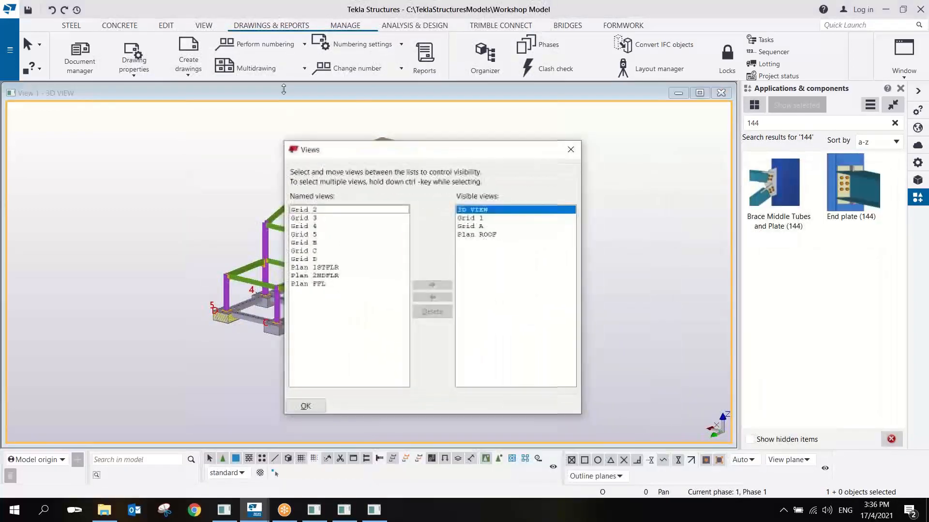
left_click(188, 59)
left_click(207, 190)
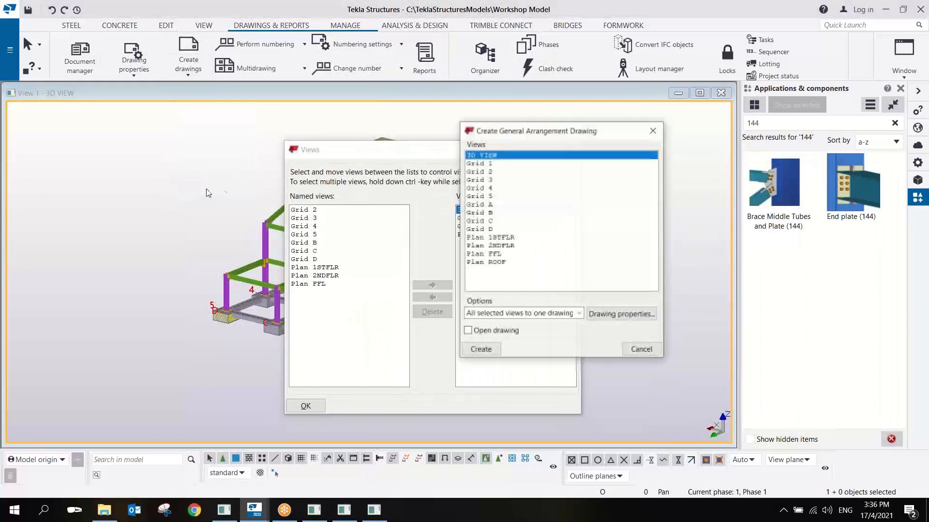
Create a single general arrangement drawing from the Grid 1, Grid A, Plan 1STFLR and Plan ROOF views and open it
left_click_drag(426, 156, 311, 157)
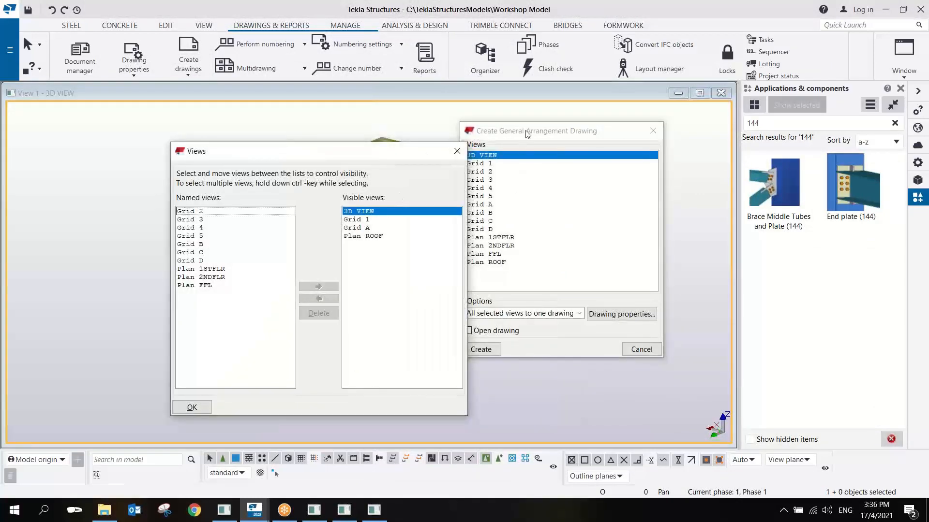
left_click(493, 164)
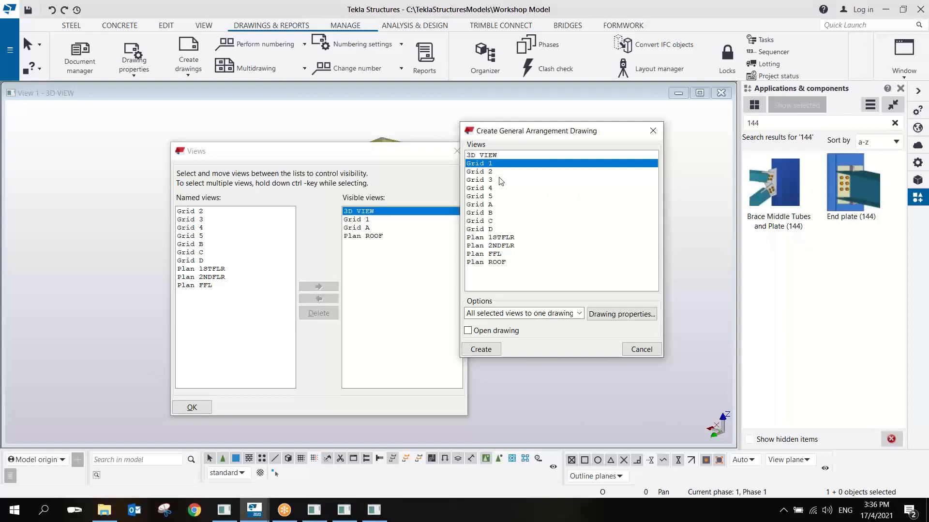
left_click(499, 206, "ctrl")
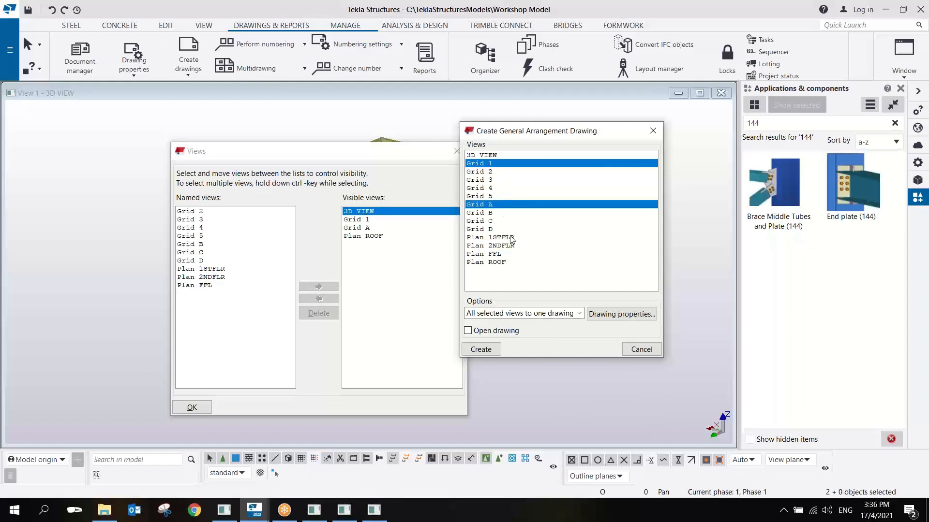
left_click(511, 238, "ctrl")
left_click(503, 262, "ctrl")
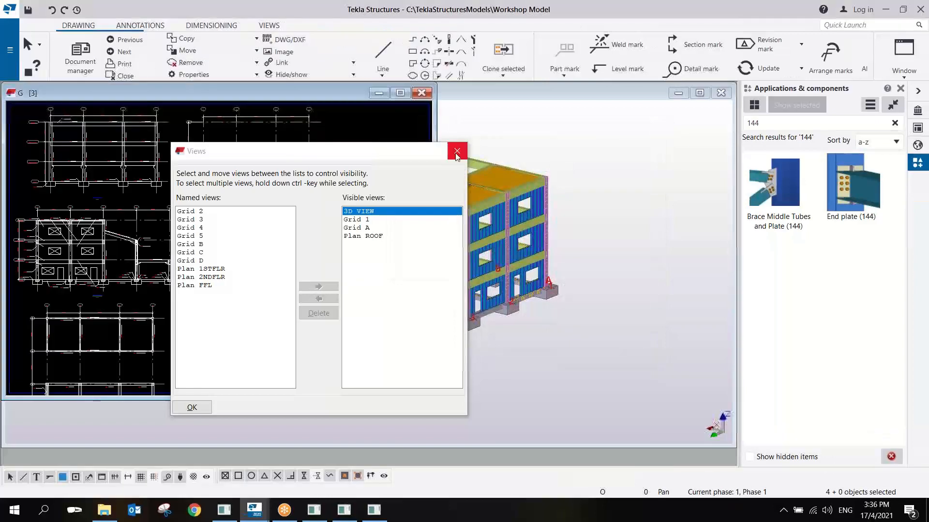
Close the Views dialog and maximize the new drawing's window to show the whole sheet
left_click(457, 152)
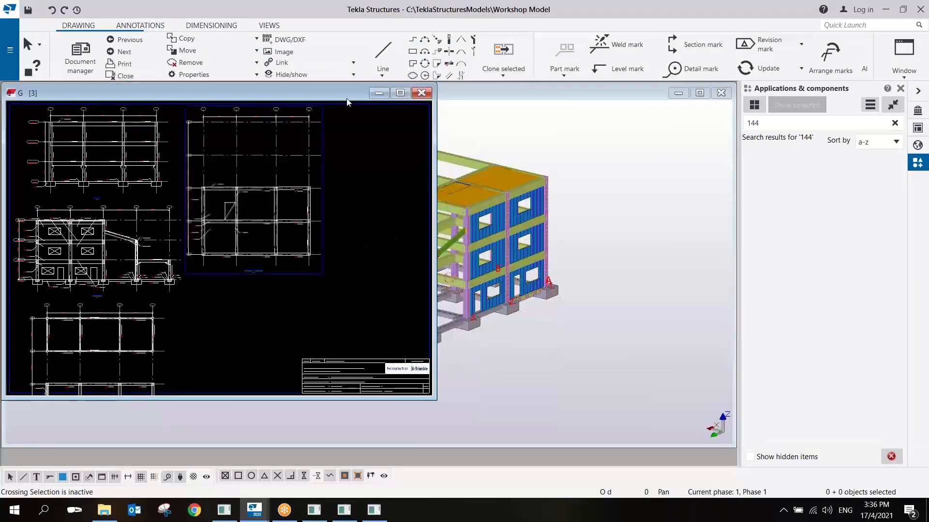
left_click(399, 93)
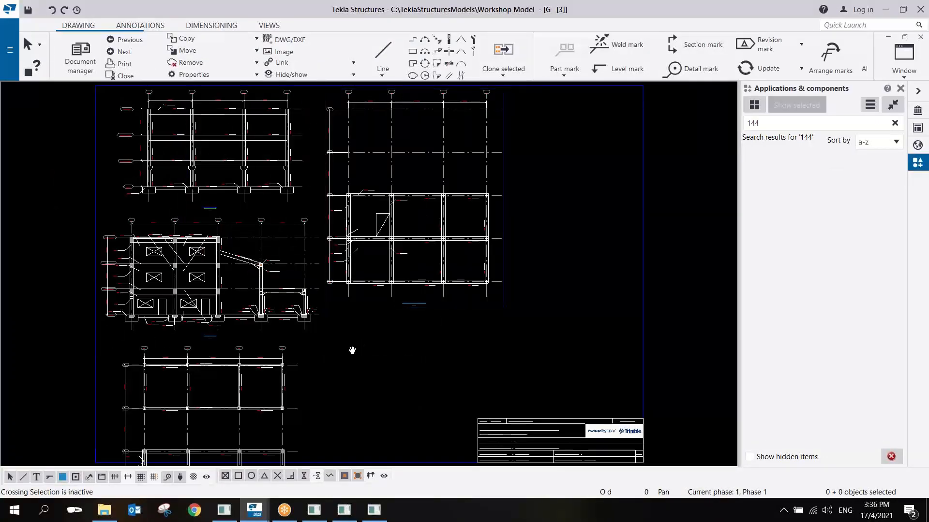
mouse_move(352, 350)
middle_mouse_down()
mouse_move(386, 261)
mouse_move(407, 300)
middle_mouse_up()
scroll(381, 265, "down", 4)
scroll(439, 159, "up", 3)
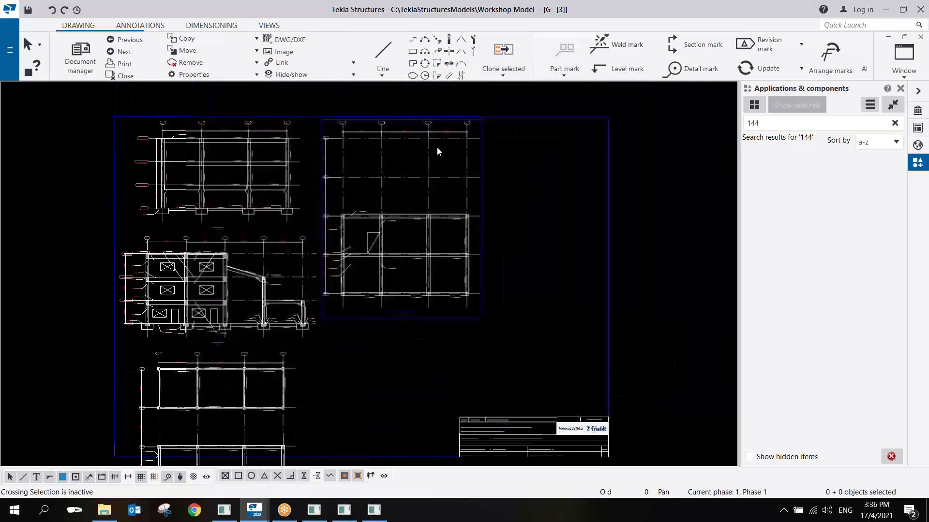
Crop the roof plan view by lowering its upper boundary to just above grid line 3
scroll(437, 164, "up", 6)
left_click(318, 303)
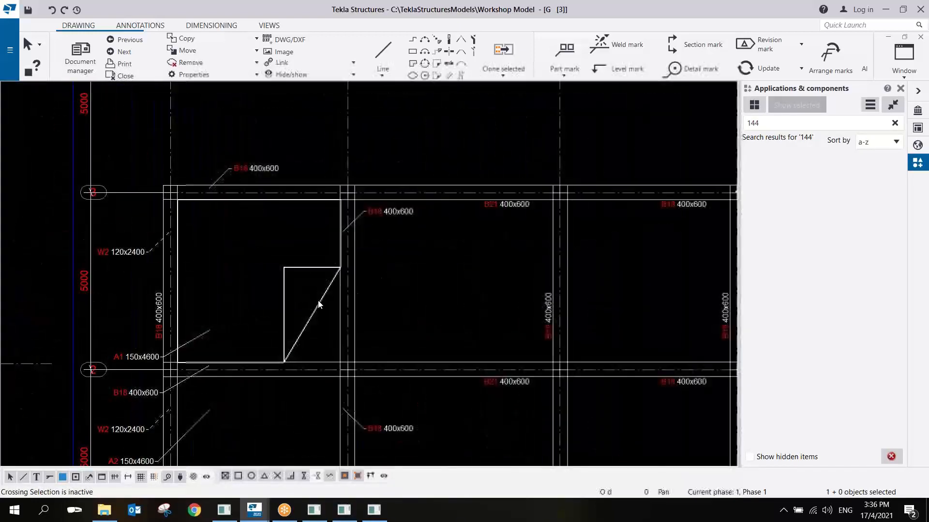
scroll(289, 309, "down", 5)
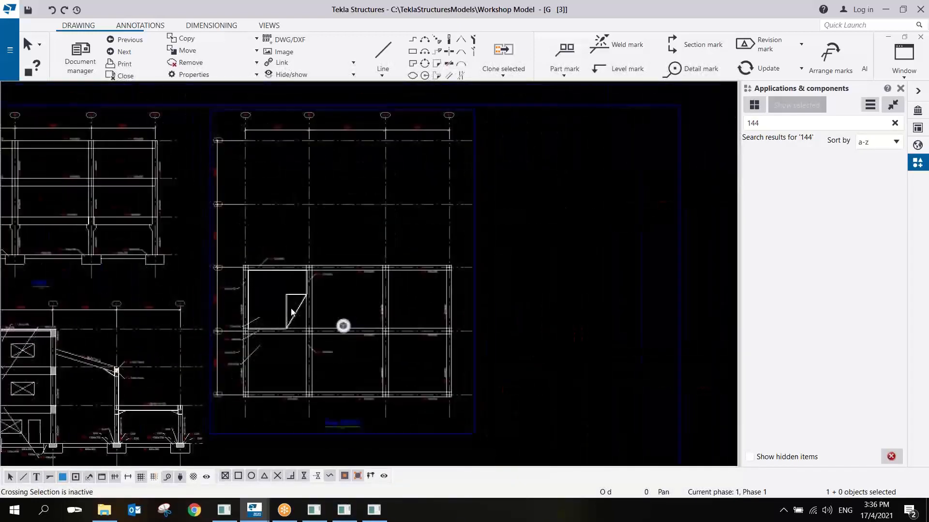
scroll(442, 121, "up", 3)
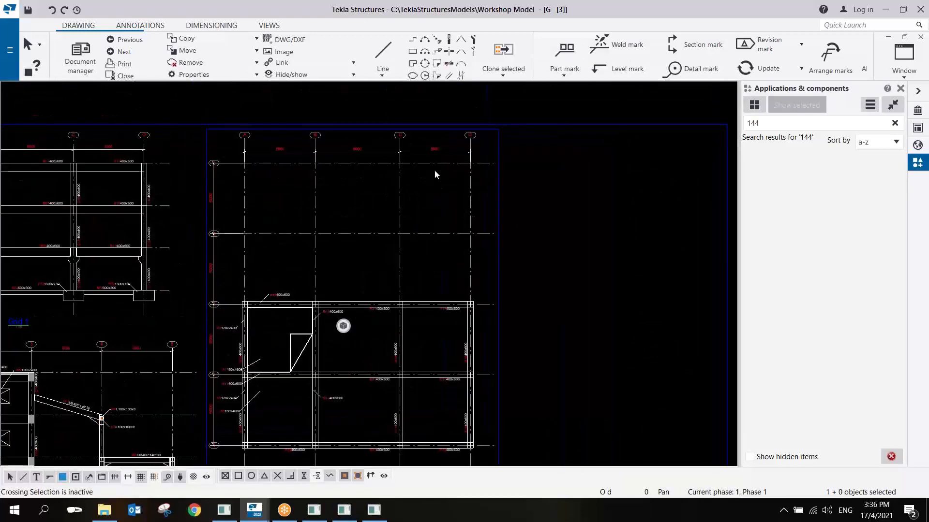
left_click(344, 153)
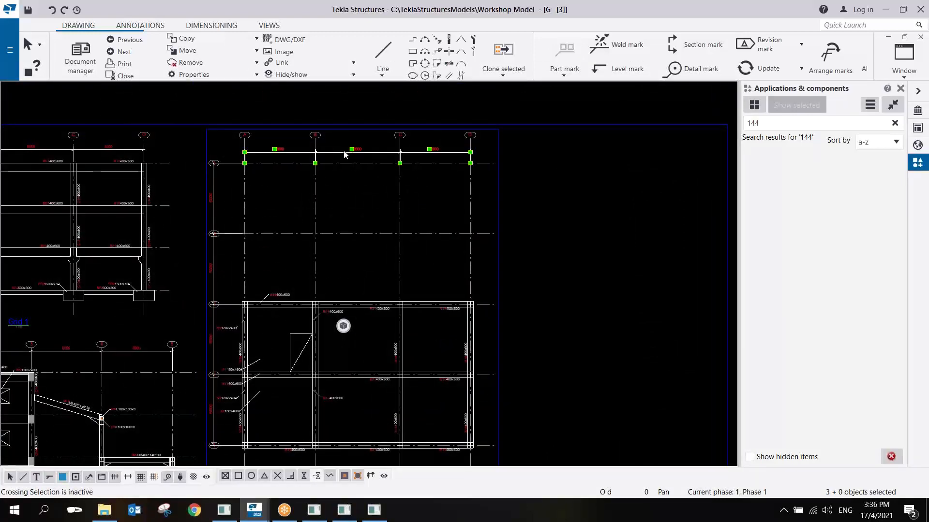
left_click(500, 155)
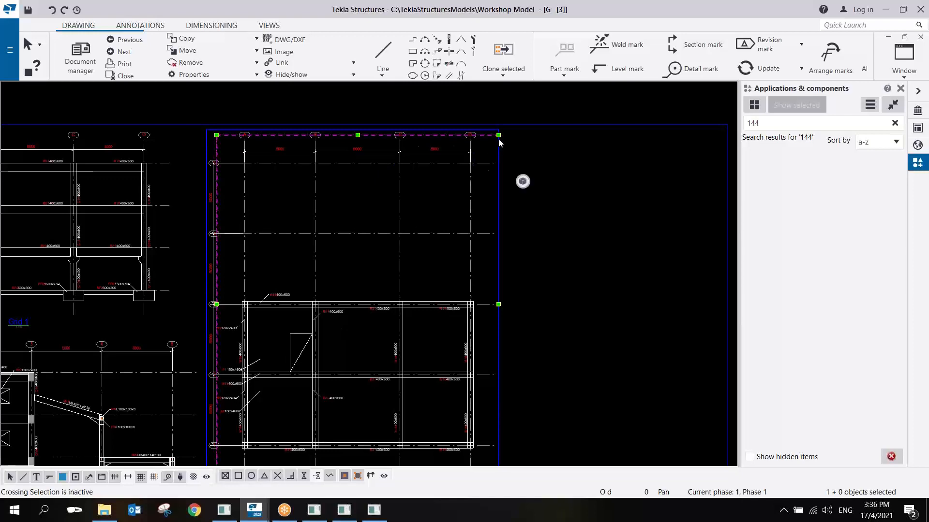
mouse_move(497, 135)
left_mouse_down()
mouse_move(485, 193)
mouse_move(493, 287)
left_mouse_up()
scroll(494, 287, "down", 3)
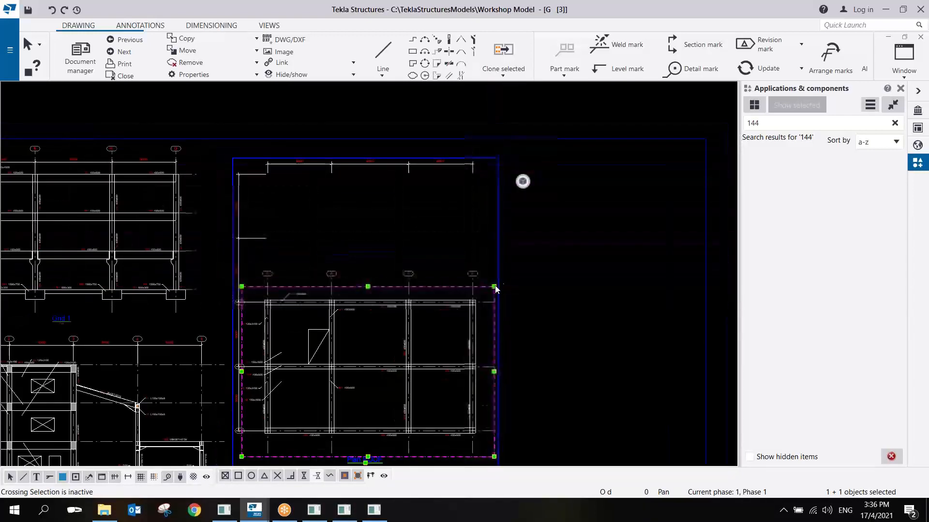
Delete the horizontal grid dimensions above the cropped roof plan and the vertical dimensions beyond grid line 3
scroll(371, 203, "up", 4)
left_click(407, 179)
key("Delete")
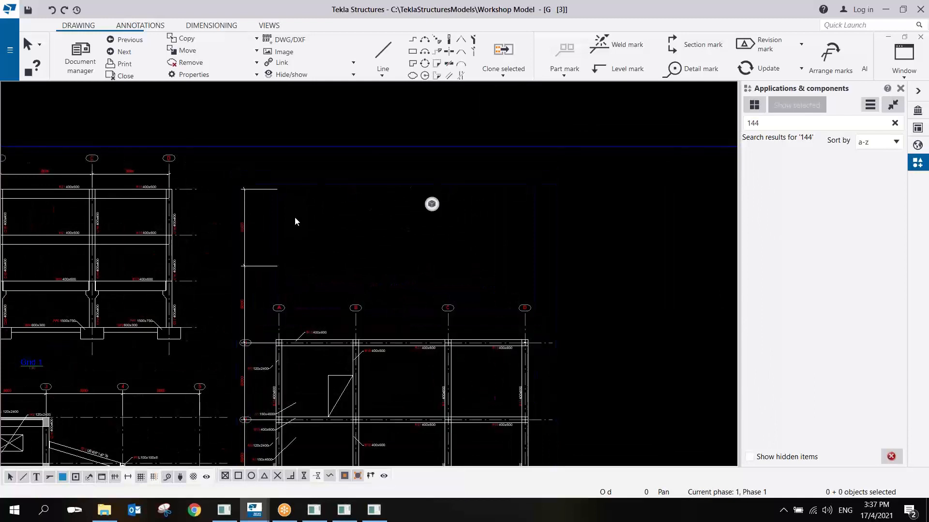
left_click(128, 478)
left_click_drag(270, 277, 265, 286)
key("Delete")
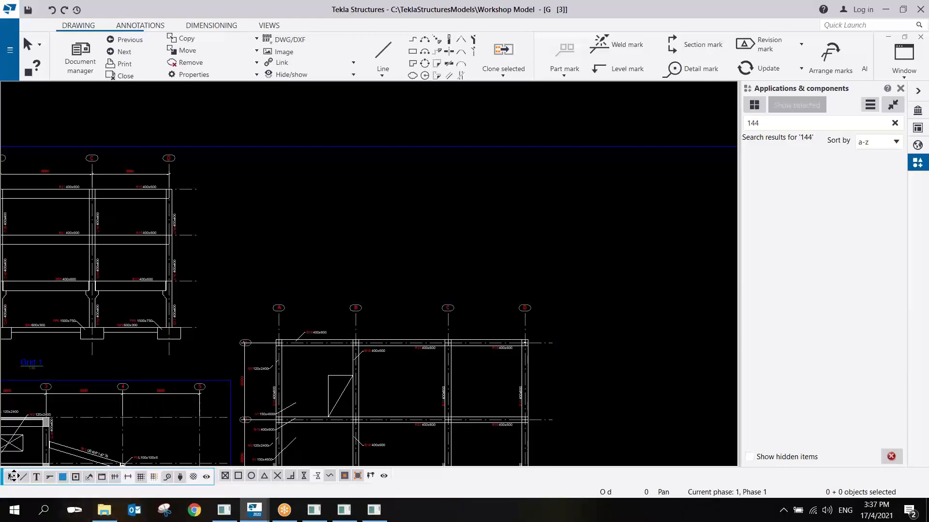
Move the roof plan view to the sheet's upper-right area
scroll(407, 346, "down", 2)
scroll(407, 346, "down", 1)
left_click(463, 366)
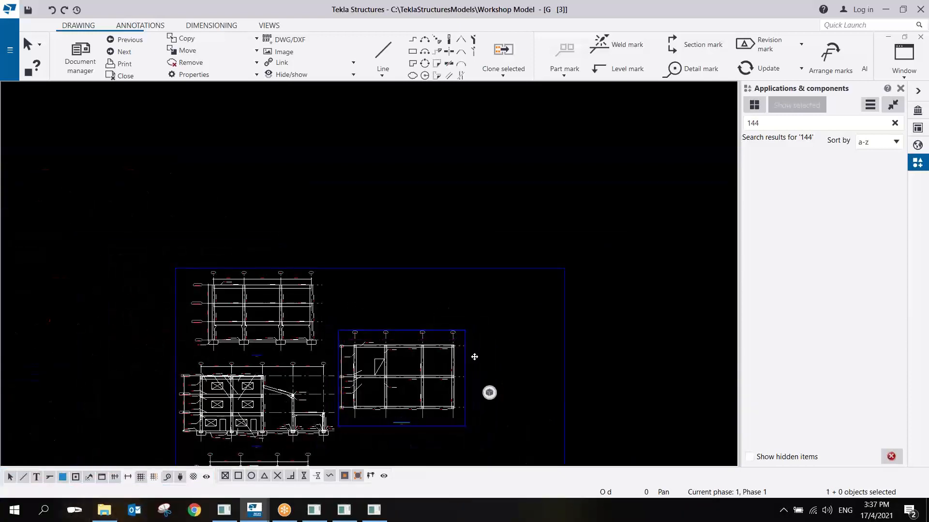
mouse_move(463, 367)
left_mouse_down()
mouse_move(555, 312)
mouse_move(547, 317)
left_mouse_up()
scroll(334, 385, "up", 3)
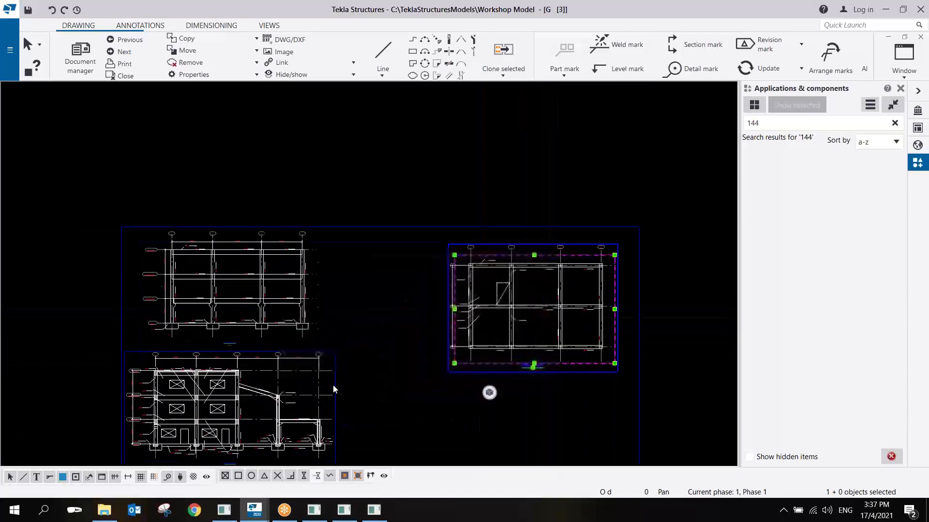
Move the Grid A elevation below the roof plan and the Plan 1STFLR view up beneath the Grid 1 elevation
left_click(335, 385)
left_click_drag(335, 385, 589, 385)
middle_click_drag(588, 383, 543, 306)
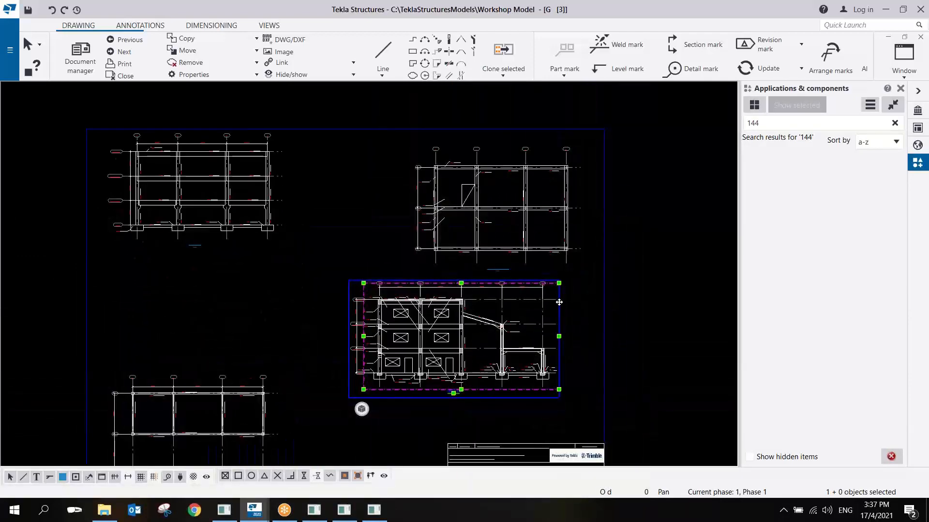
left_click_drag(559, 303, 588, 316)
left_click(273, 382)
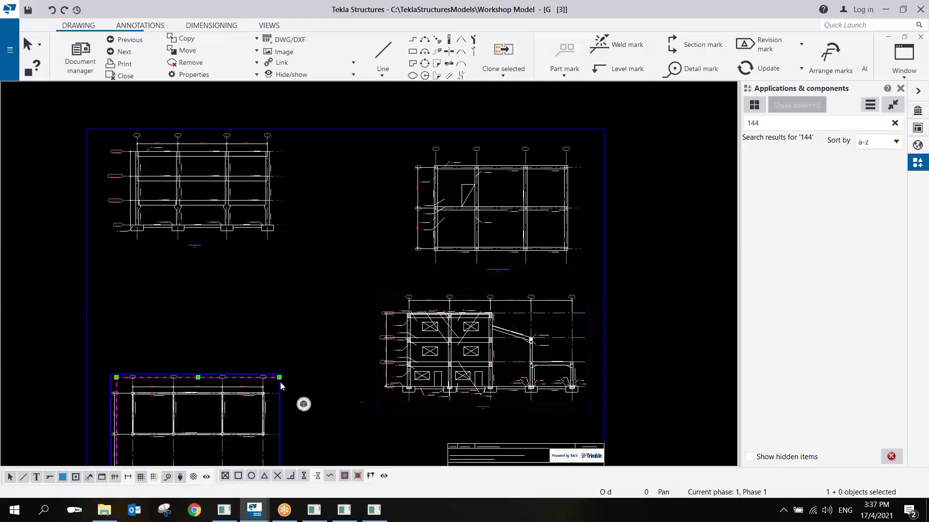
left_click_drag(279, 385, 280, 273)
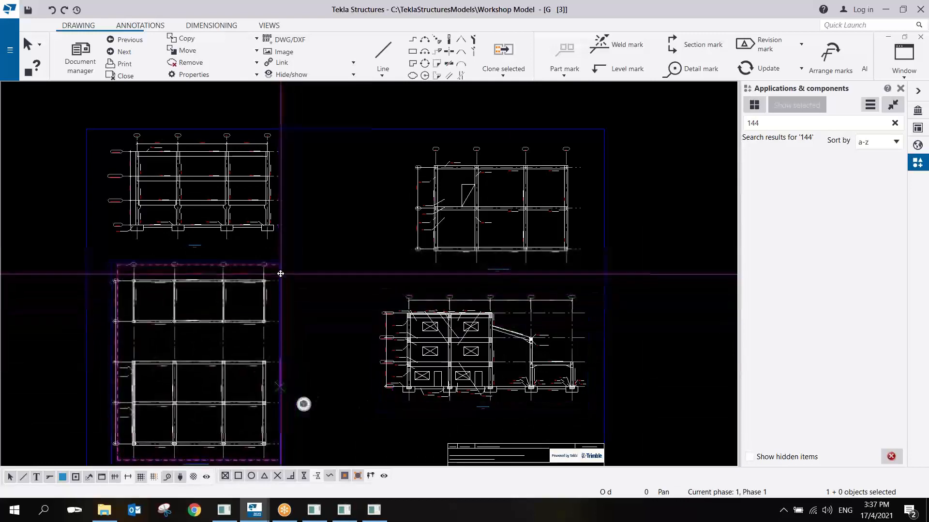
Examine the beam marks and the W1 and W2 wall marks in the Plan 1STFLR view
scroll(285, 284, "down", 1)
scroll(285, 284, "down", 2)
scroll(268, 369, "up", 2)
mouse_move(343, 293)
middle_mouse_down()
mouse_move(393, 319)
mouse_move(374, 299)
mouse_move(414, 223)
middle_mouse_up()
scroll(322, 264, "up", 1)
scroll(327, 381, "up", 7)
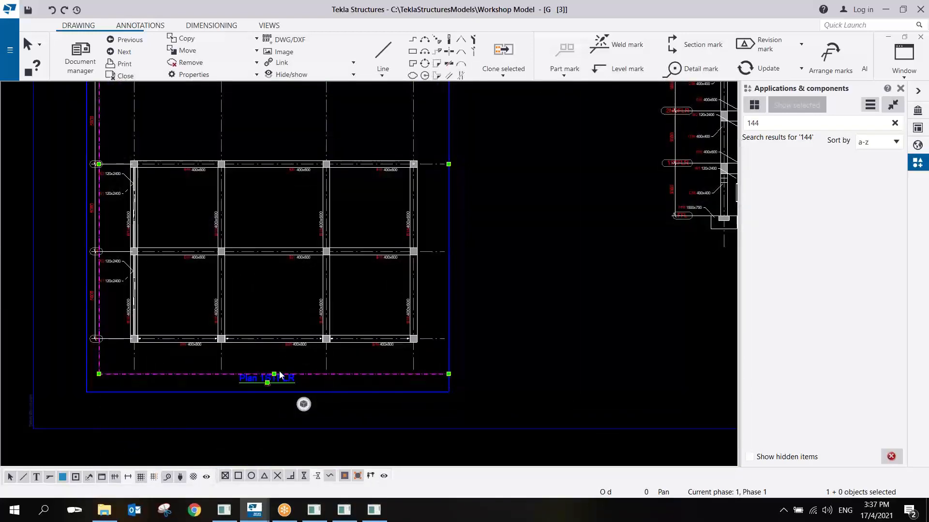
left_click(516, 363)
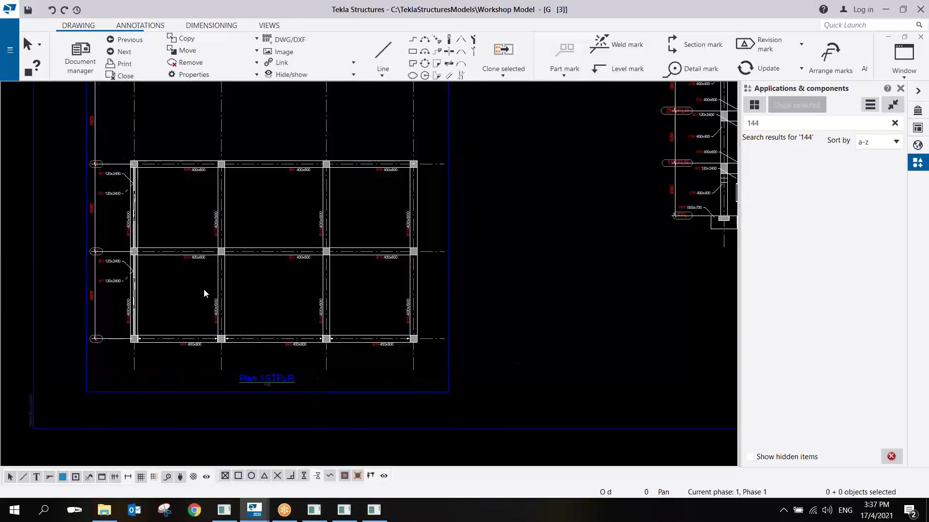
middle_click_drag(171, 310, 188, 315)
scroll(222, 336, "up", 8)
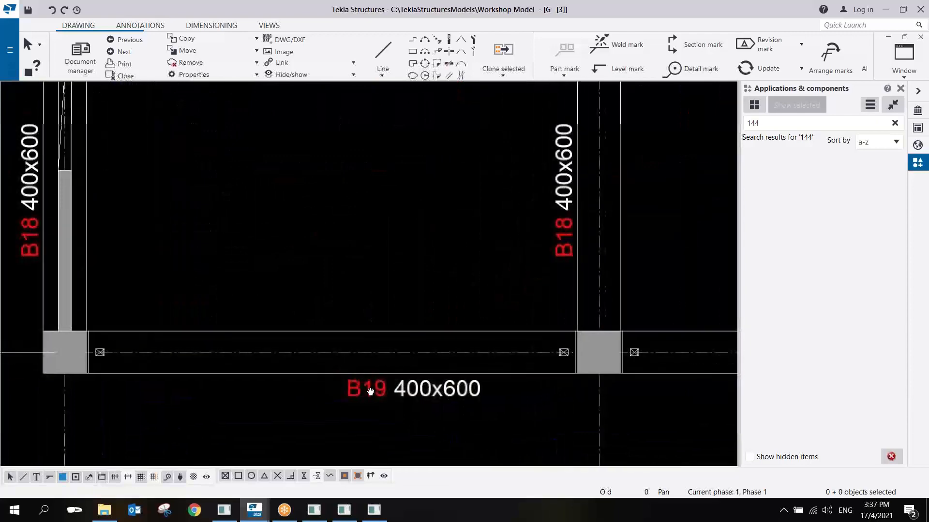
scroll(306, 387, "down", 2)
scroll(307, 387, "up", 1)
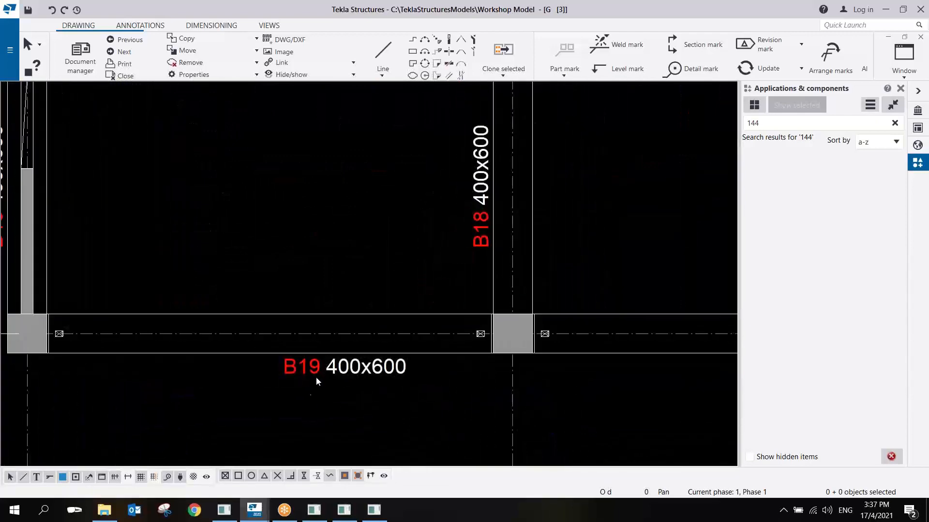
scroll(317, 381, "down", 4)
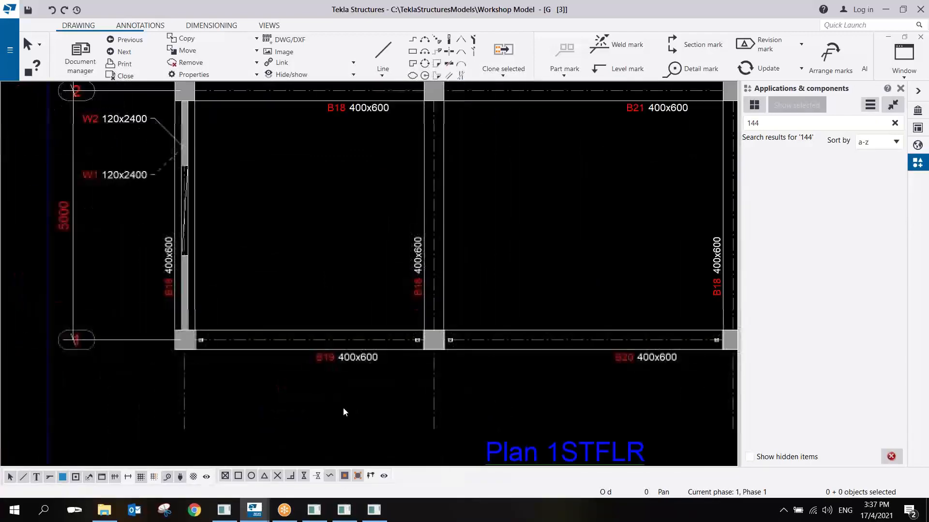
middle_click_drag(182, 258, 303, 388)
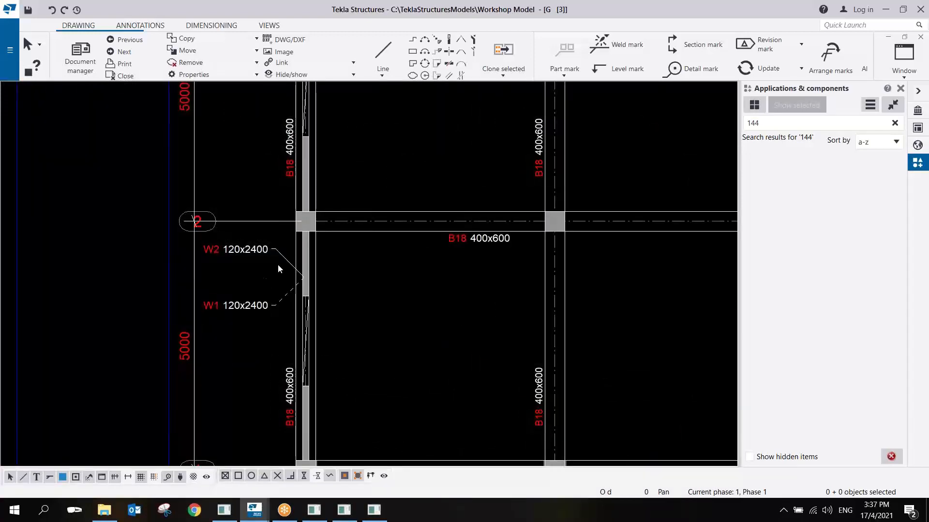
middle_click_drag(278, 269, 272, 335)
scroll(252, 322, "up", 2)
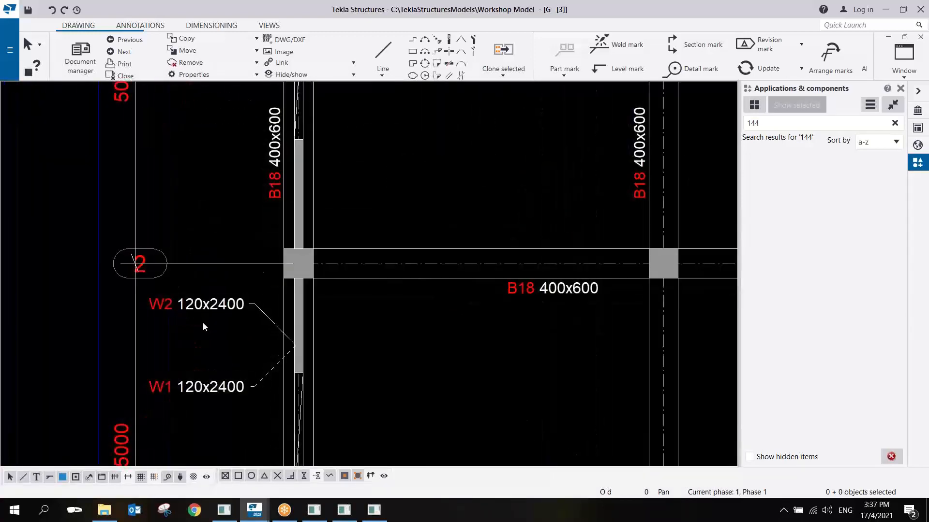
scroll(203, 323, "down", 3)
middle_click_drag(296, 247, 284, 346)
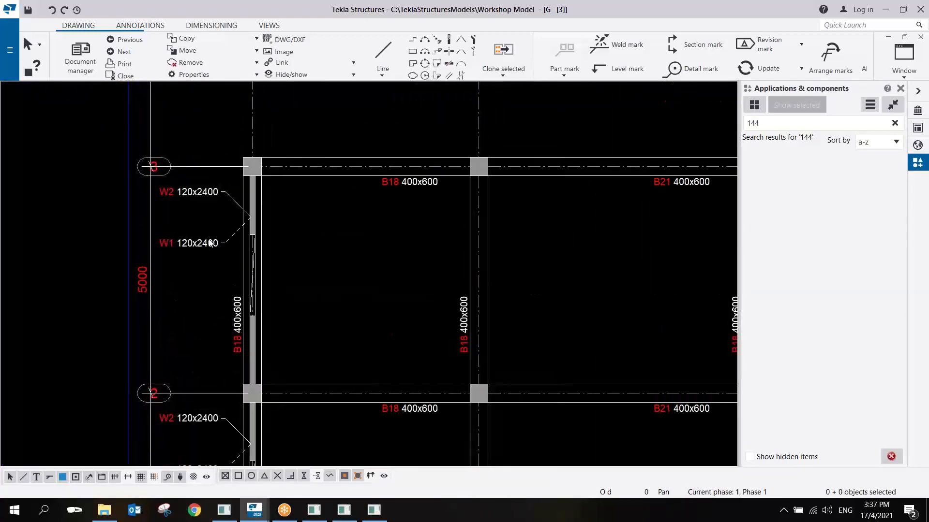
scroll(209, 243, "up", 2)
scroll(213, 248, "down", 6)
Move the vertical floor-level dimension line in the Grid 1 elevation farther out from the grid A column
middle_click_drag(284, 302, 43, 418)
mouse_move(349, 346)
middle_mouse_down()
mouse_move(337, 361)
mouse_move(382, 415)
middle_mouse_up()
scroll(382, 416, "down", 3)
middle_click_drag(367, 276, 381, 418)
scroll(263, 226, "up", 5)
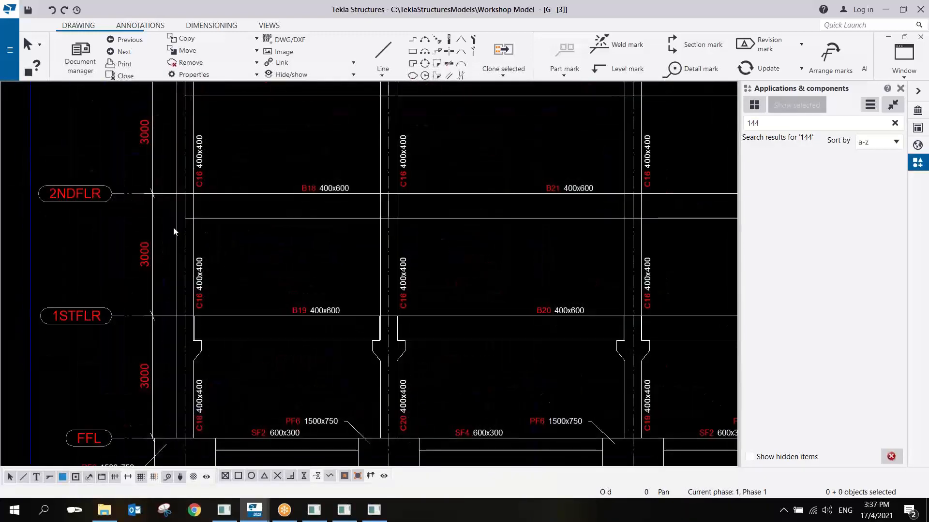
left_click(153, 227)
left_click_drag(153, 227, 137, 242)
Examine the footing, beam and column marks in the Grid 1 elevation and the part marks in the Grid A elevation
scroll(271, 365, "up", 2)
middle_click_drag(280, 318, 293, 206)
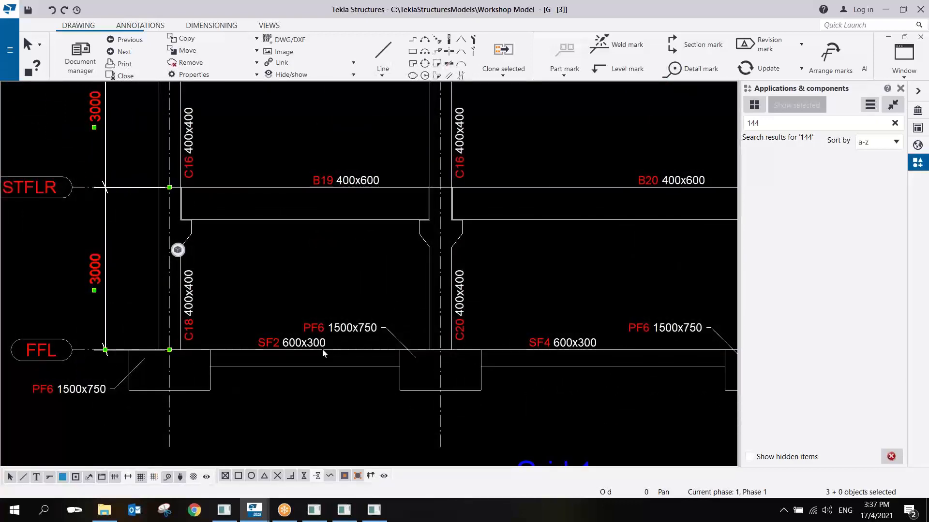
scroll(333, 348, "down", 5)
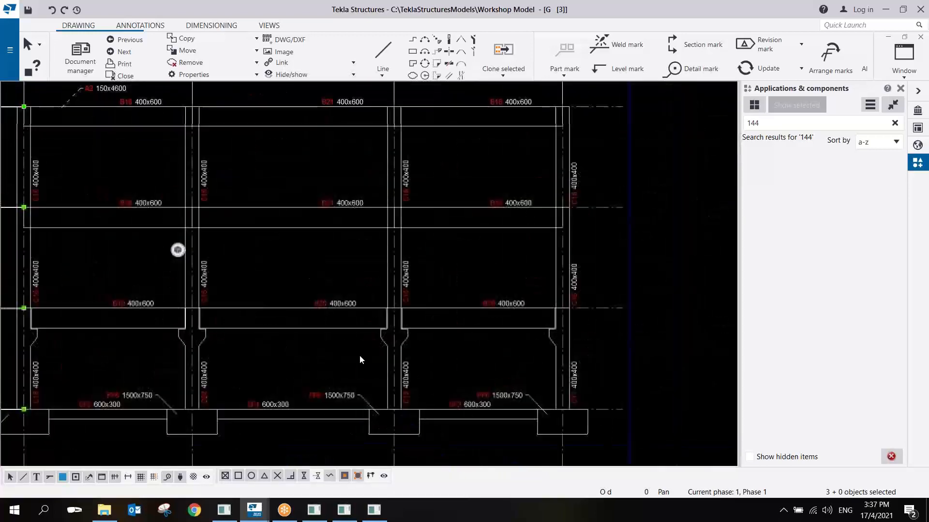
scroll(448, 190, "up", 3)
scroll(494, 243, "down", 4)
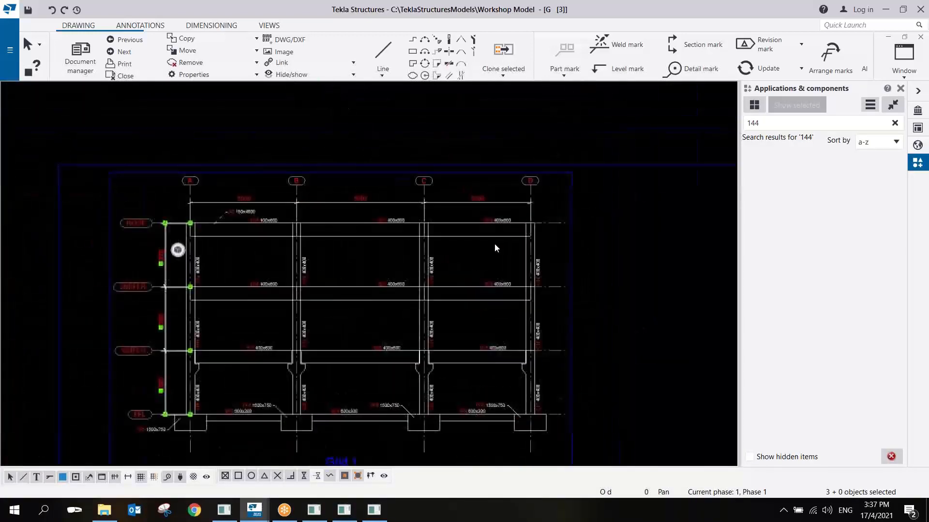
scroll(506, 271, "down", 3)
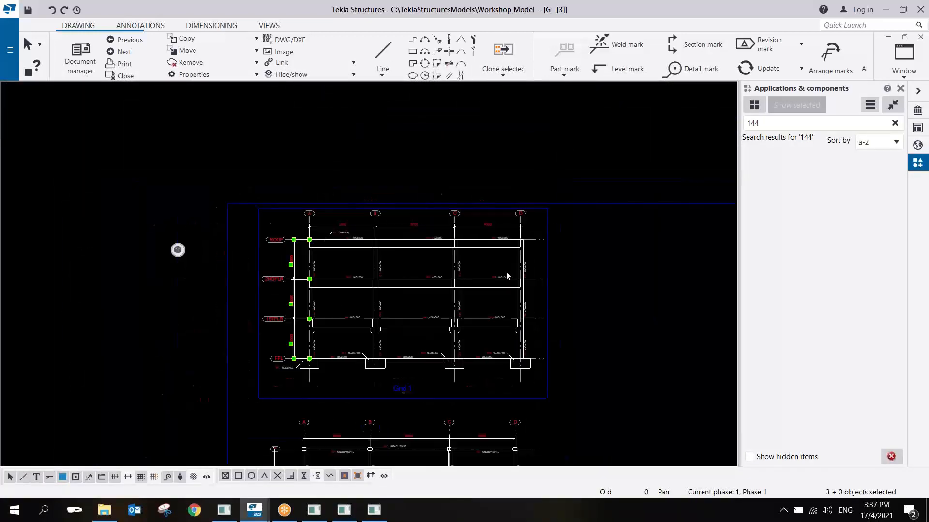
middle_click_drag(505, 272, 290, 240)
middle_click_drag(507, 267, 359, 181)
middle_click_drag(446, 348, 432, 233)
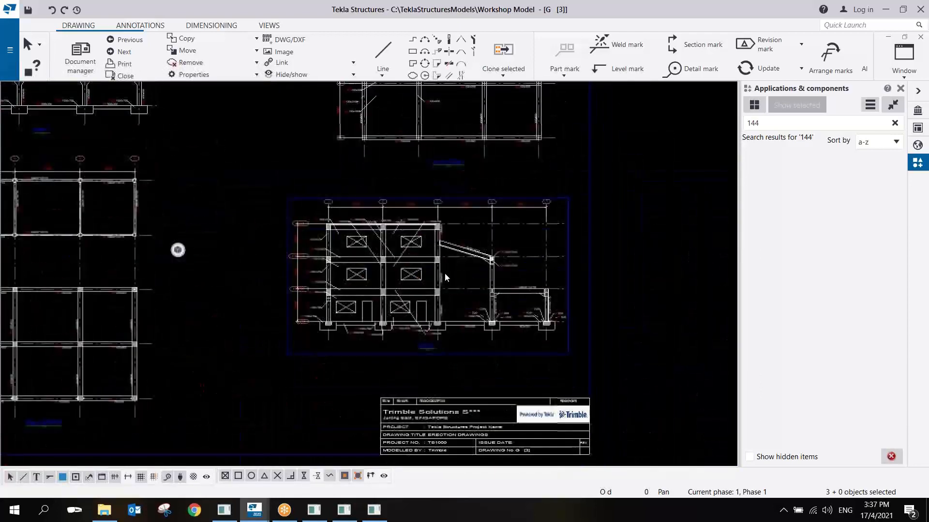
scroll(428, 251, "up", 6)
scroll(423, 314, "up", 2)
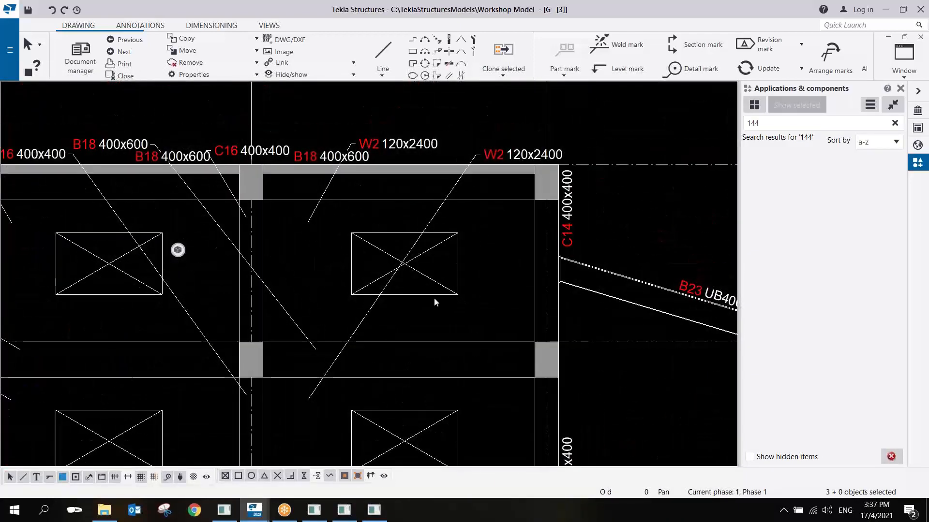
Pick out the two W2 marks and the B18 and C16 marks with long crossing leader lines in the Grid A elevation
middle_click_drag(358, 367, 372, 305)
middle_click_drag(498, 115, 506, 186)
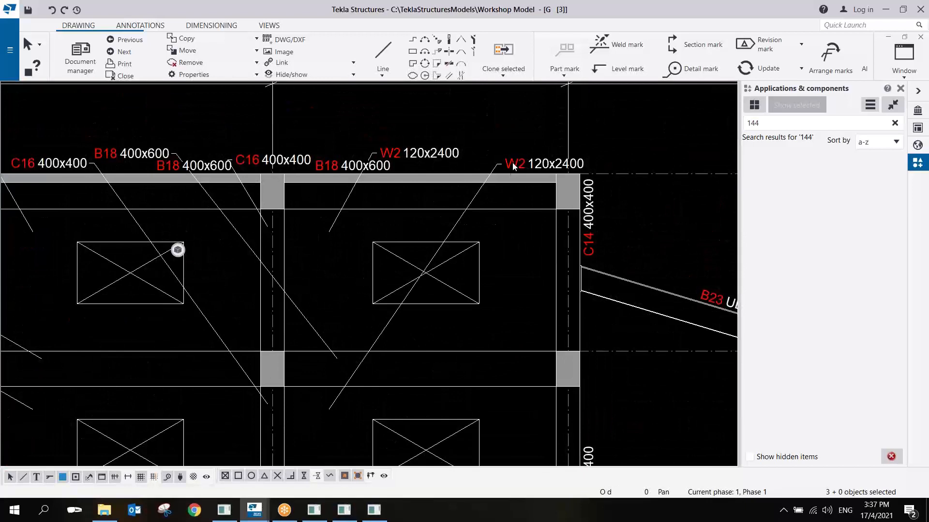
left_click(513, 166)
left_click(409, 152, "ctrl")
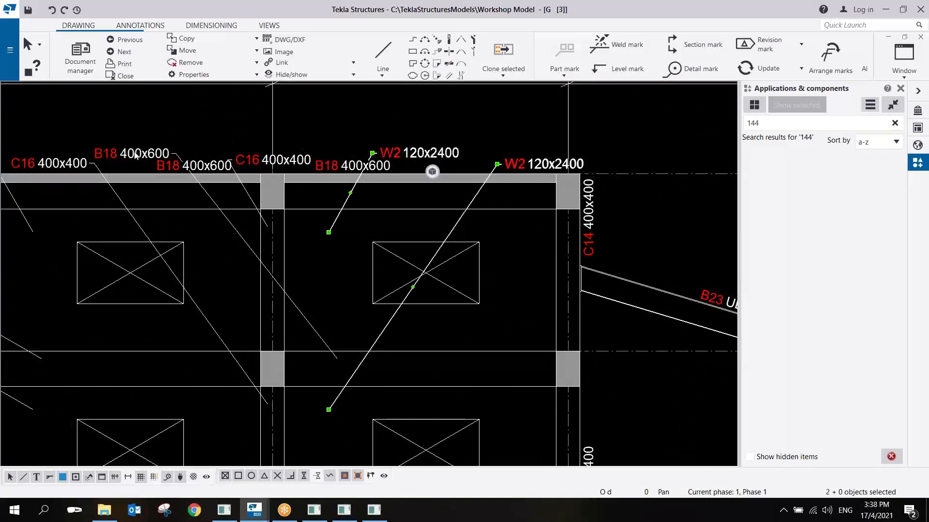
left_click(150, 151, "ctrl")
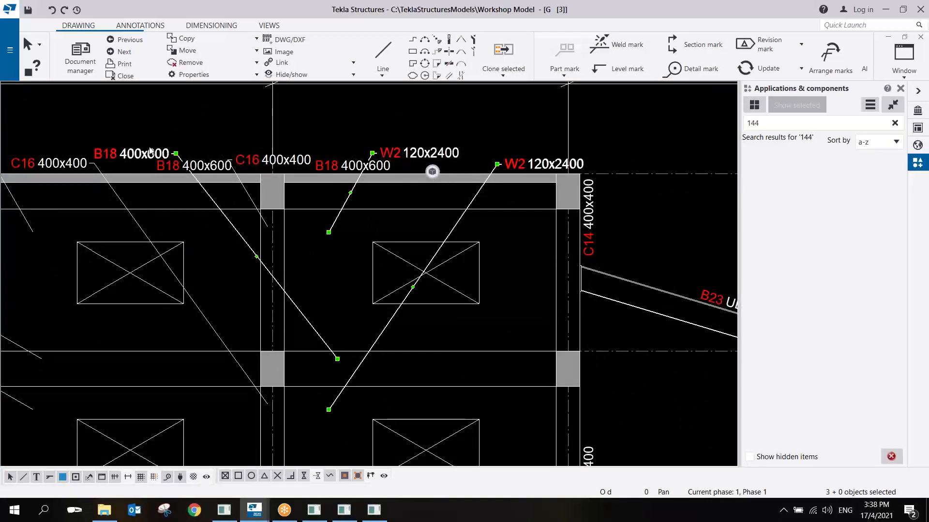
left_click(67, 164, "ctrl")
scroll(451, 236, "down", 2)
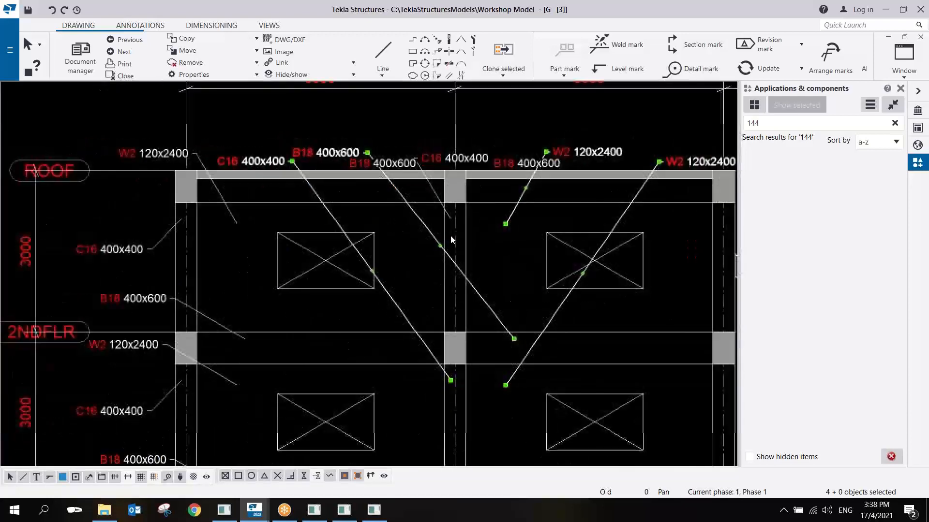
scroll(396, 275, "down", 5)
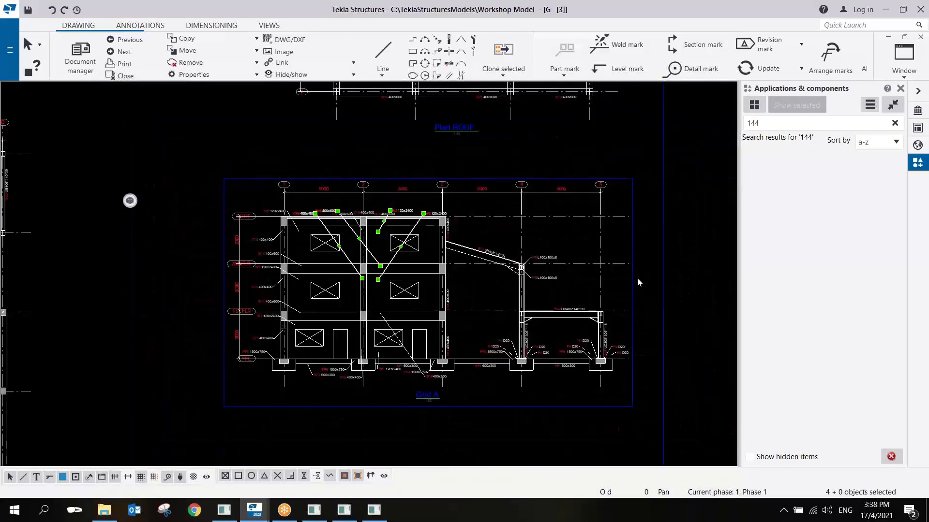
Set the part mark leader line type in the Grid A view to the option placing marks along the parts without leader lines
left_click(633, 287)
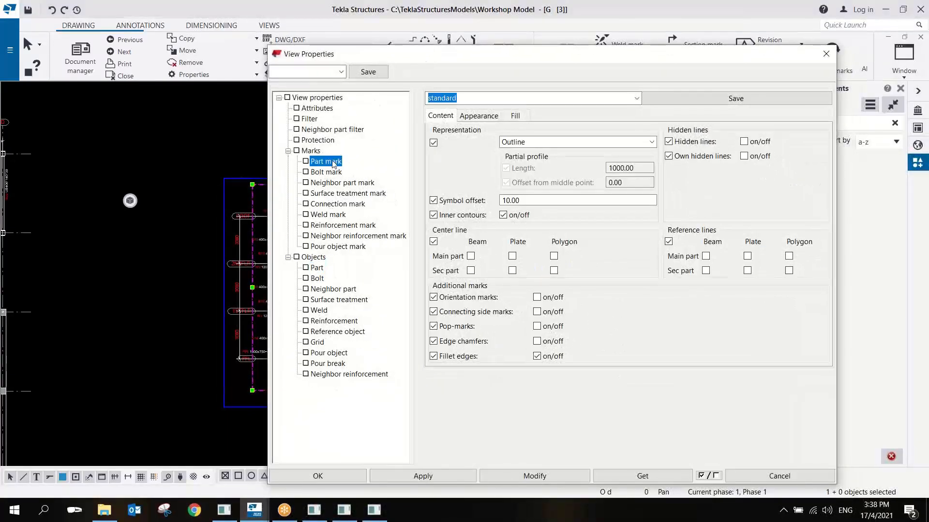
left_click(473, 119)
left_click_drag(529, 55, 469, 58)
left_click(532, 302)
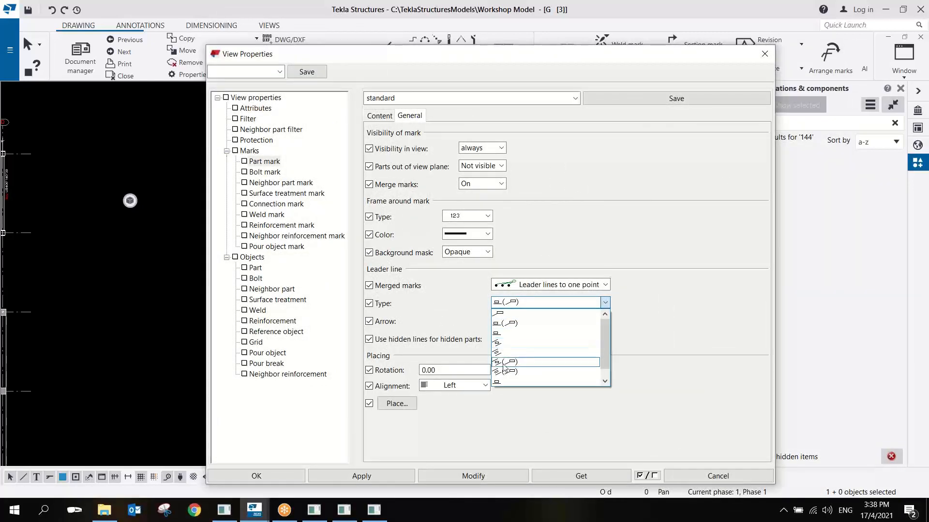
left_click(500, 353)
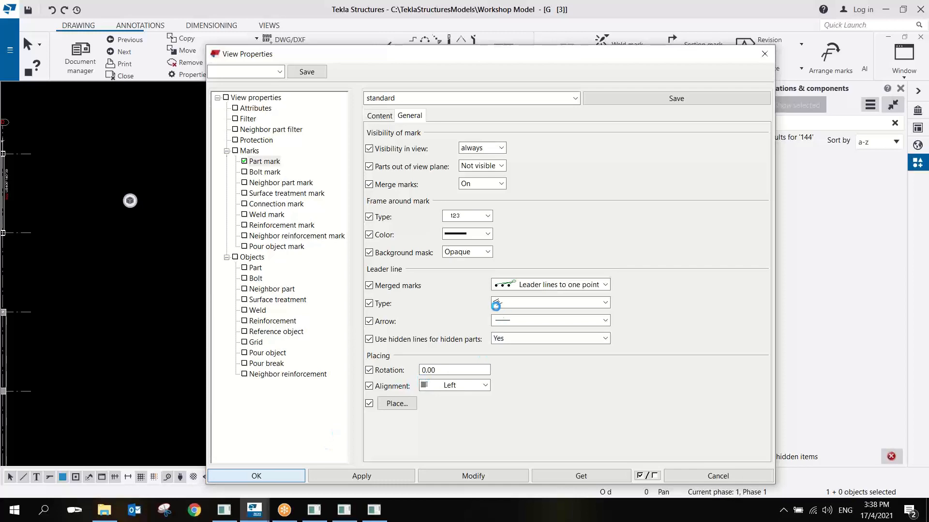
Examine the placement of the beam, column and wall marks throughout the Grid A elevation
scroll(397, 289, "up", 8)
scroll(375, 317, "up", 2)
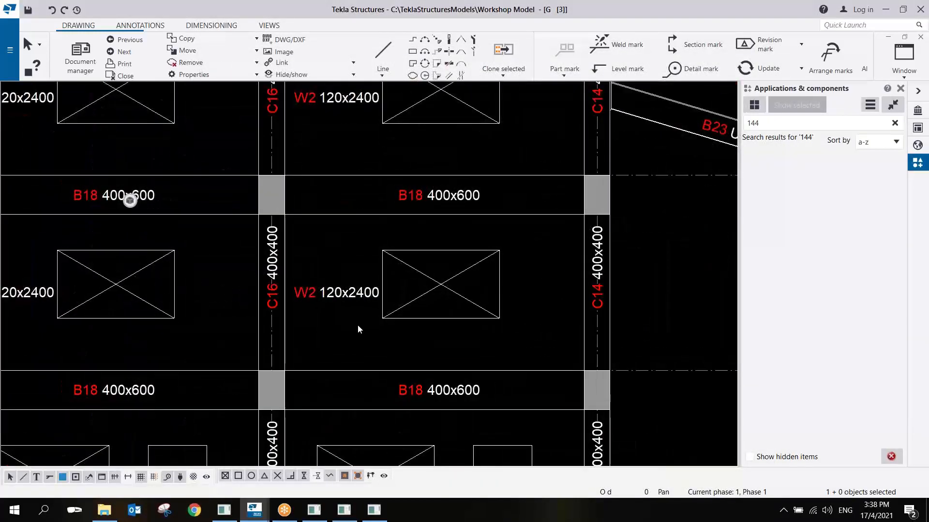
scroll(358, 324, "down", 10)
scroll(432, 274, "down", 5)
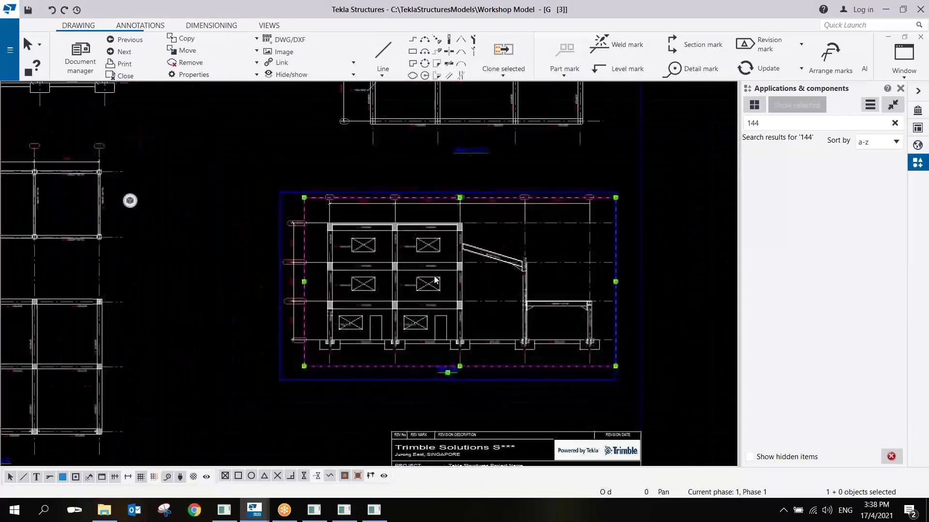
scroll(387, 314, "up", 2)
scroll(482, 368, "down", 3)
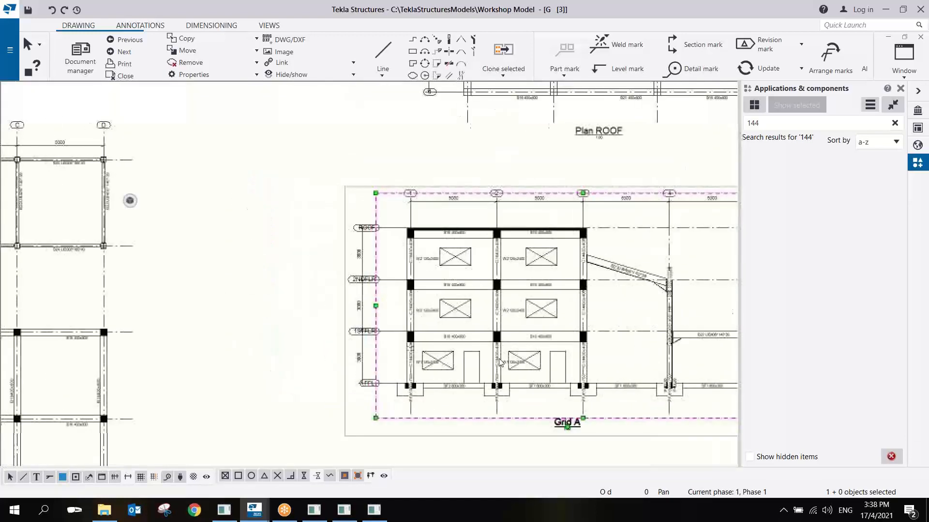
mouse_move(428, 387)
middle_mouse_down()
mouse_move(501, 328)
mouse_move(513, 344)
mouse_move(495, 338)
middle_mouse_up()
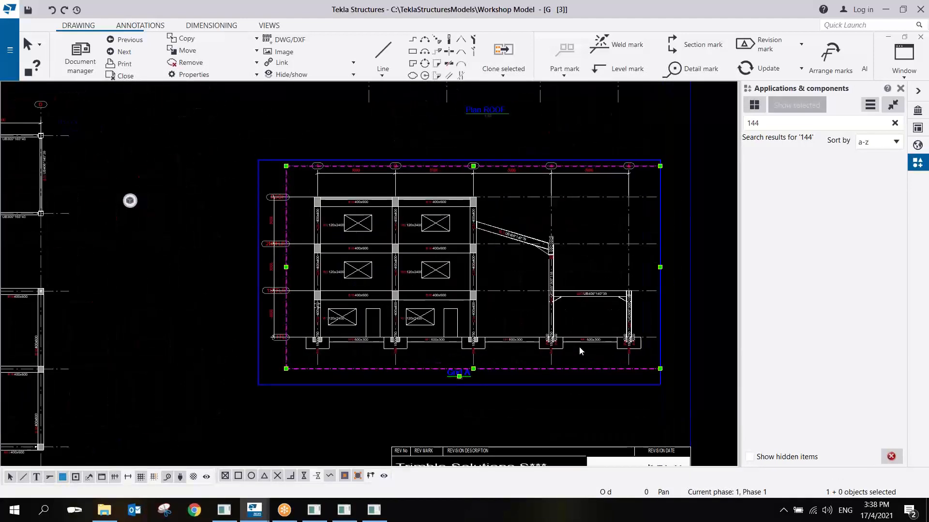
scroll(578, 347, "up", 4)
scroll(593, 338, "down", 6)
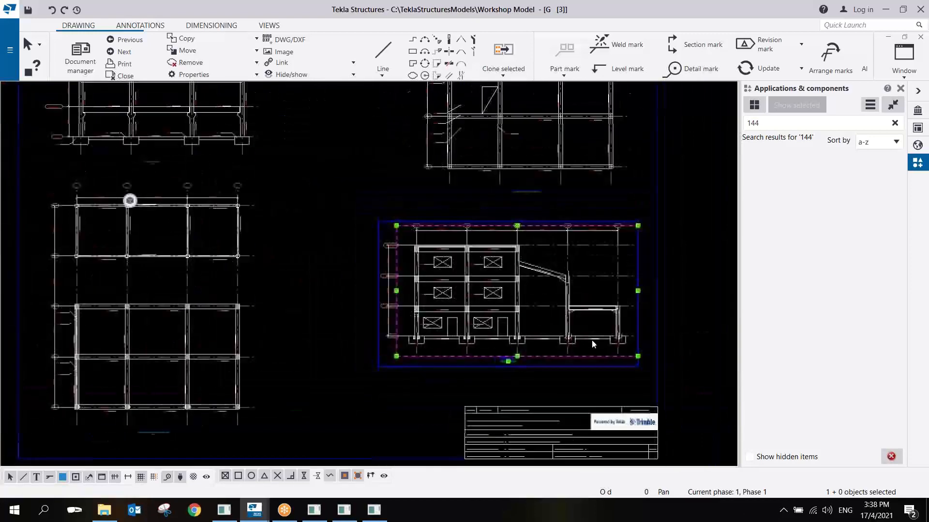
Examine the corbel joint between the grid C column and the B19 and B20 beams in the Grid 1 elevation
scroll(320, 195, "up", 4)
scroll(278, 201, "up", 5)
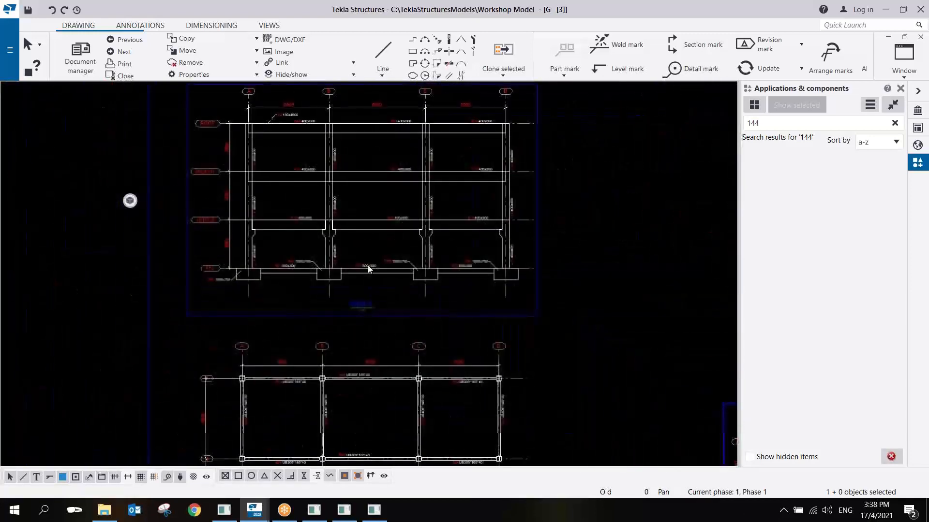
scroll(345, 254, "down", 3)
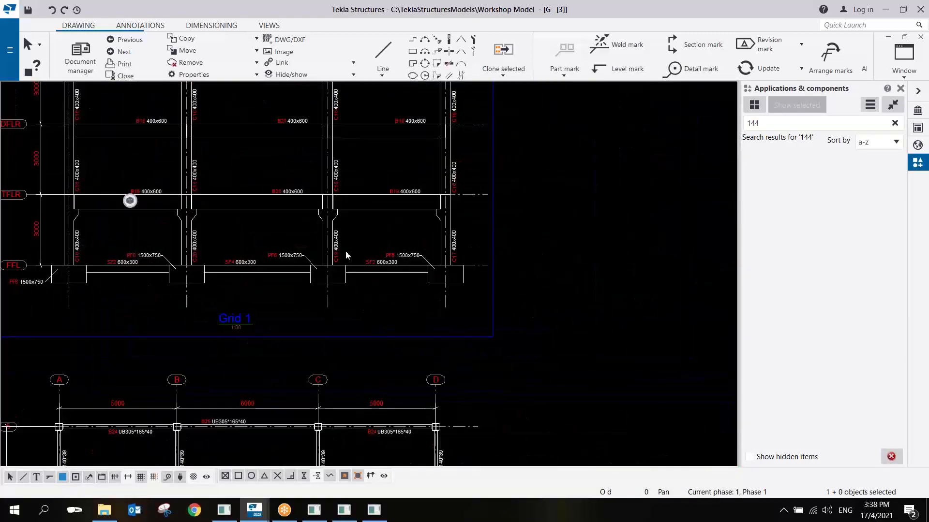
scroll(314, 256, "up", 5)
middle_click_drag(326, 128, 361, 221)
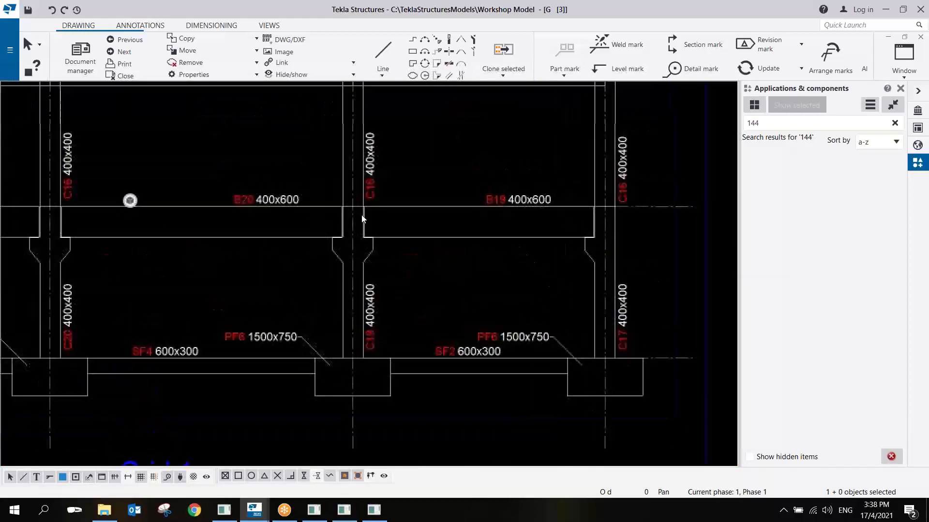
scroll(361, 220, "up", 5)
scroll(359, 234, "down", 2)
middle_click_drag(426, 324, 362, 206)
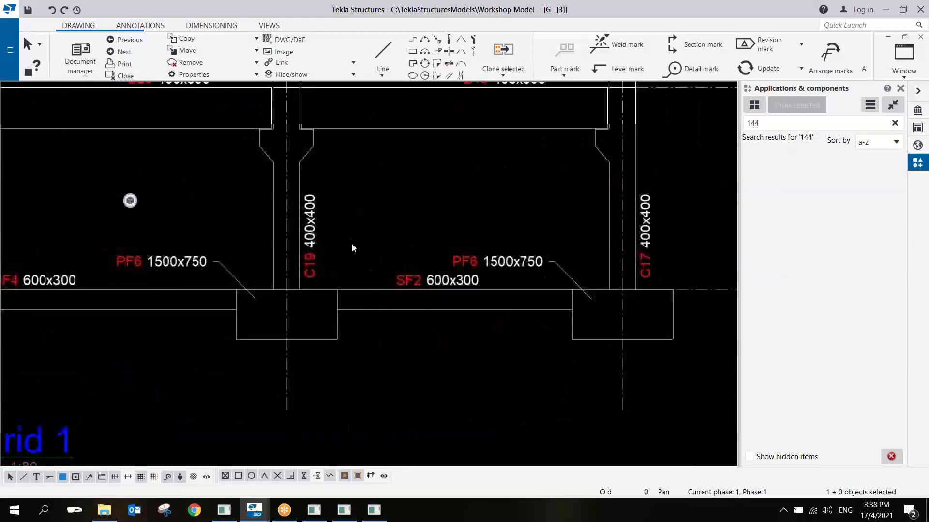
middle_click_drag(325, 241, 377, 312)
scroll(312, 168, "up", 1)
scroll(312, 168, "up", 4)
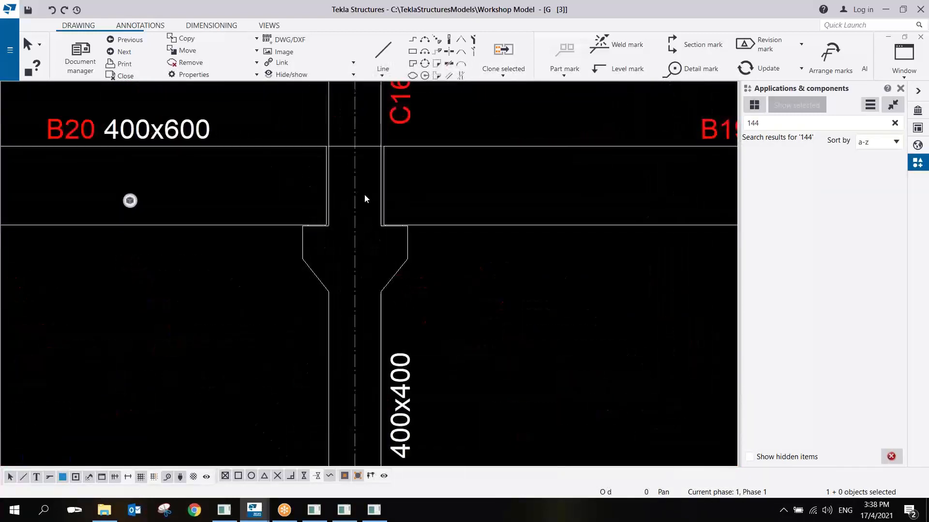
middle_click_drag(364, 194, 352, 204)
scroll(352, 206, "down", 2)
scroll(351, 210, "down", 3)
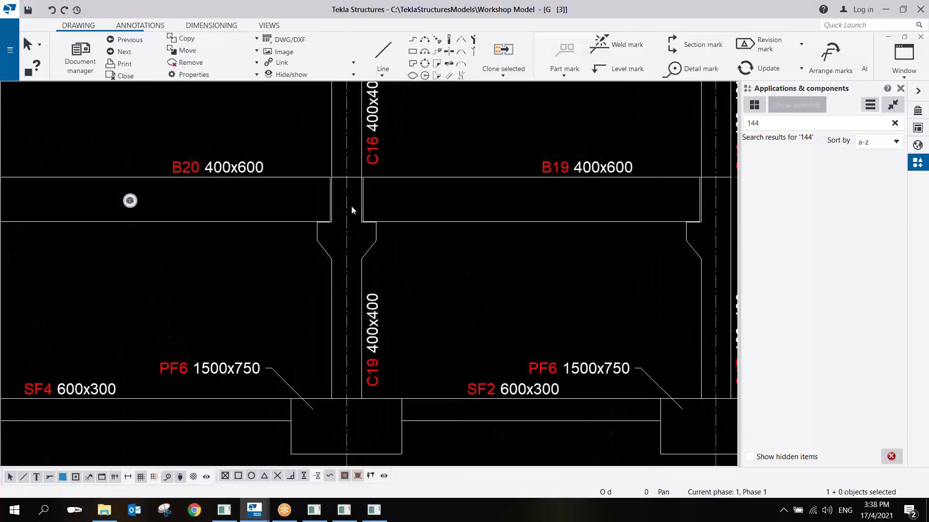
scroll(351, 209, "down", 3)
scroll(351, 210, "up", 4)
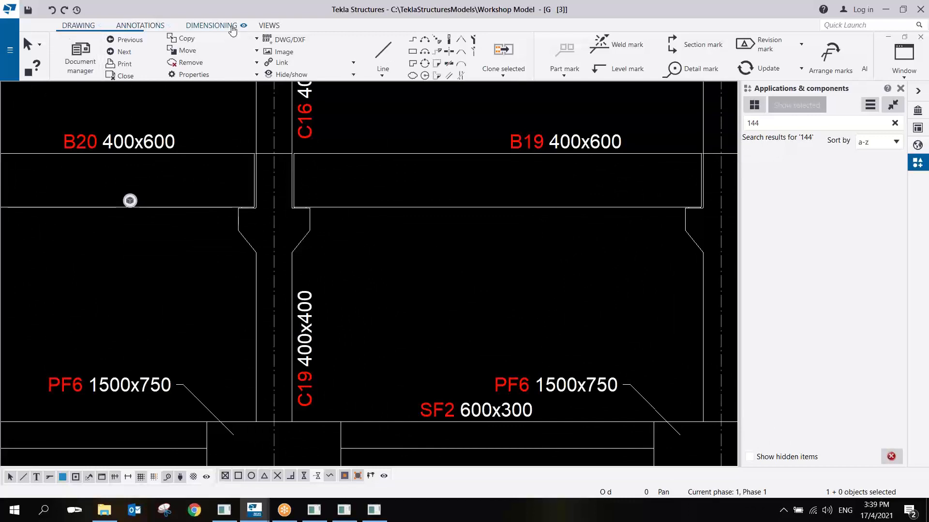
Create a circular detail view of the corbel joint at grid C and 1STFLR, and place it beside the Grid 1 elevation
left_click(269, 25)
left_click(80, 56)
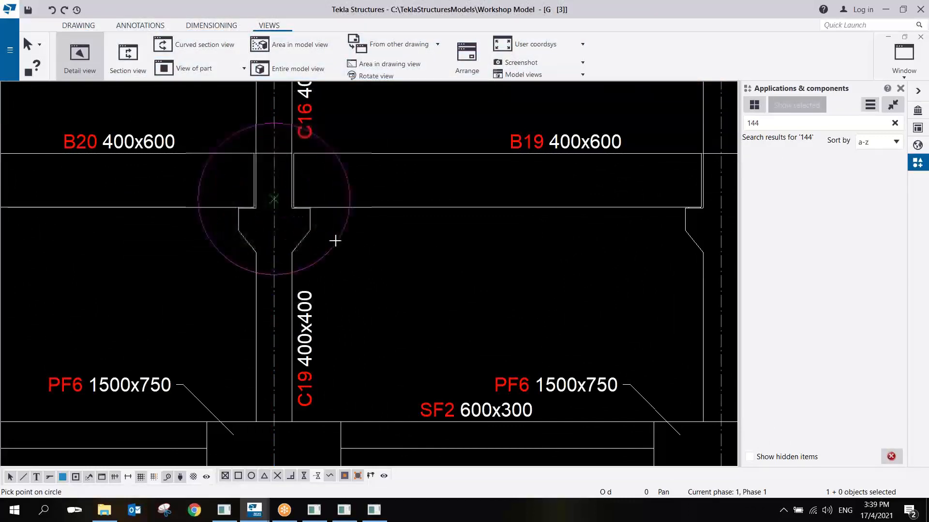
left_click(376, 275)
scroll(377, 274, "down", 6)
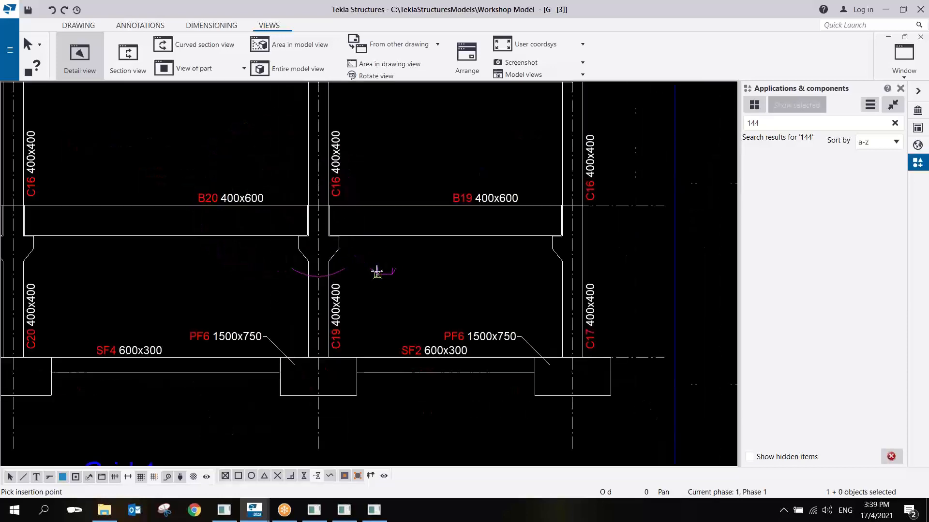
left_click(491, 210)
right_click(492, 151)
left_click(516, 160)
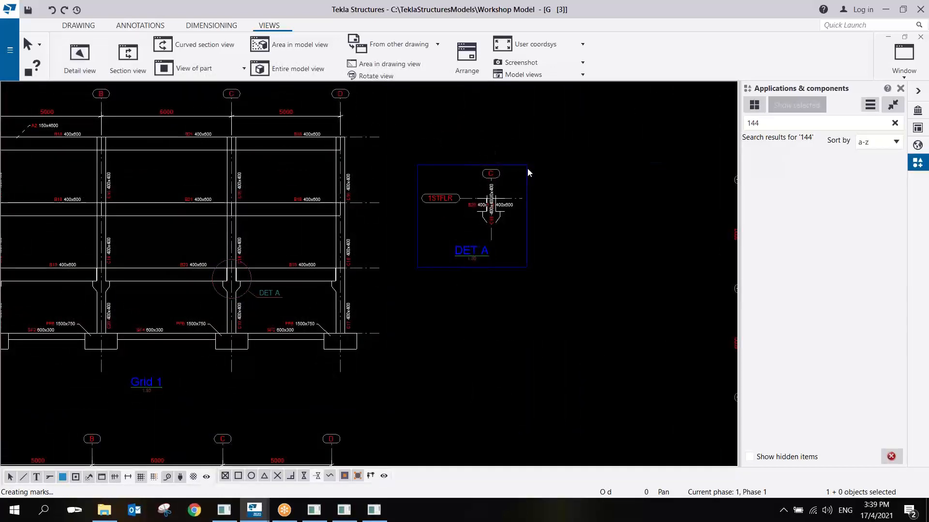
left_click(527, 169)
left_click_drag(527, 179, 568, 131)
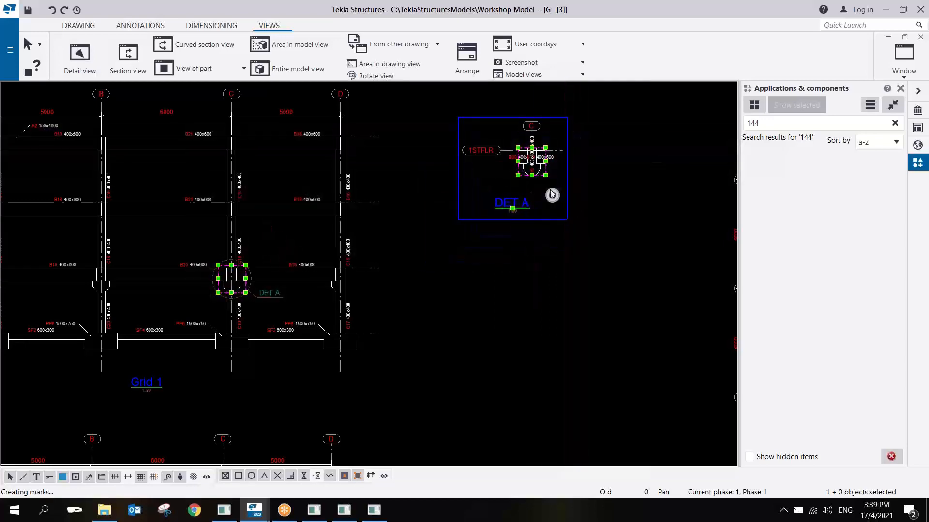
Set the scale of the DET A view to 1/15
middle_click_drag(537, 193, 491, 229)
scroll(459, 217, "up", 4)
middle_click_drag(108, 370, 205, 367)
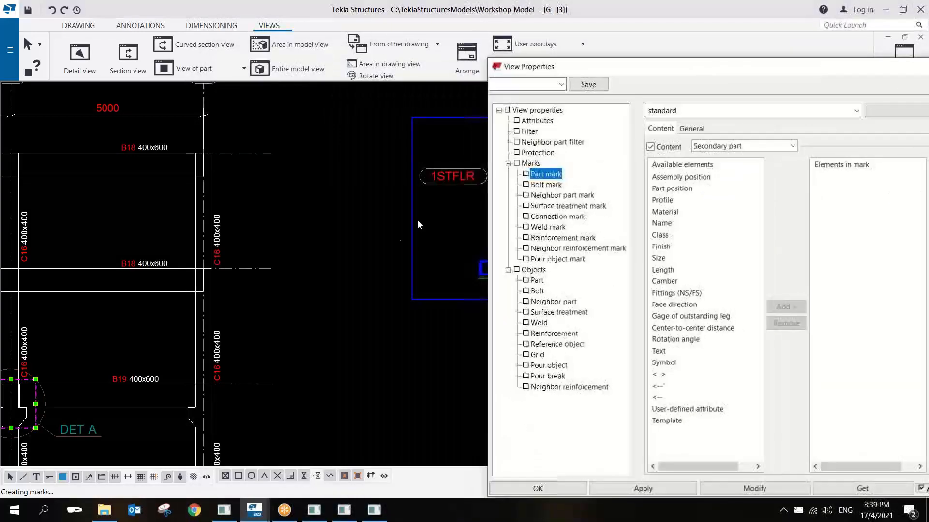
middle_click_drag(417, 221, 220, 223)
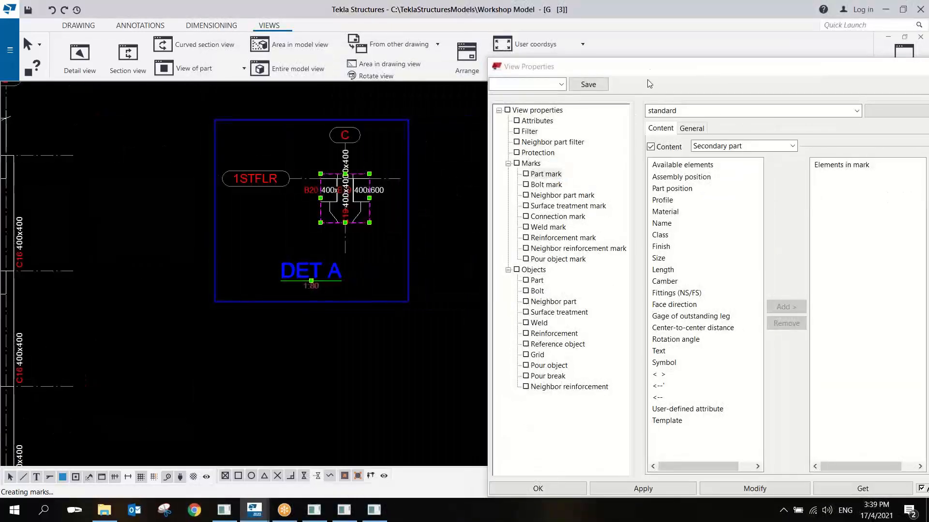
left_click_drag(648, 72, 485, 84)
left_click(371, 133)
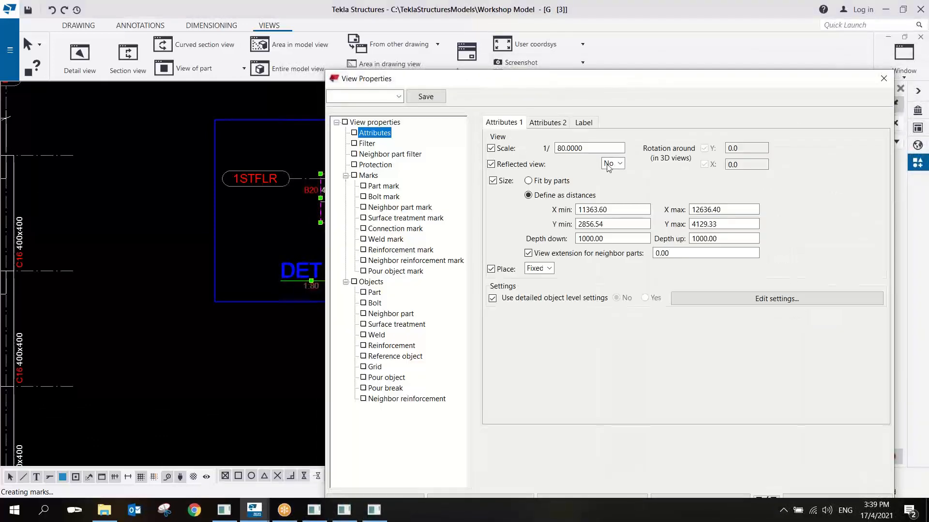
left_click_drag(584, 148, 520, 156)
type("15")
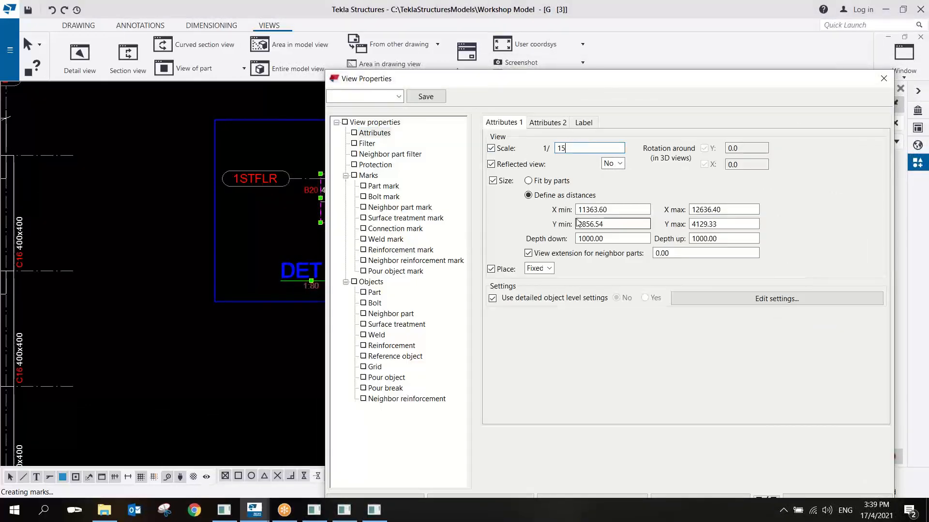
left_click_drag(583, 87, 624, 57)
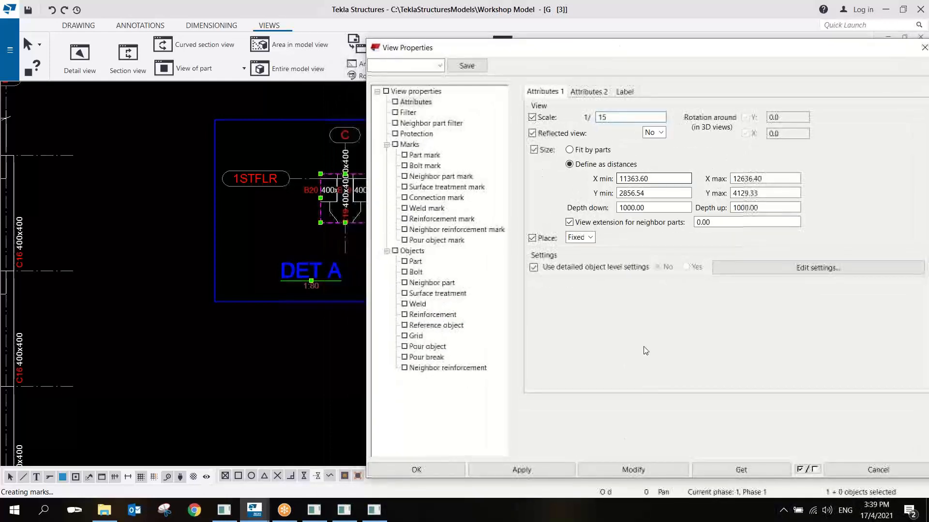
left_click(633, 470)
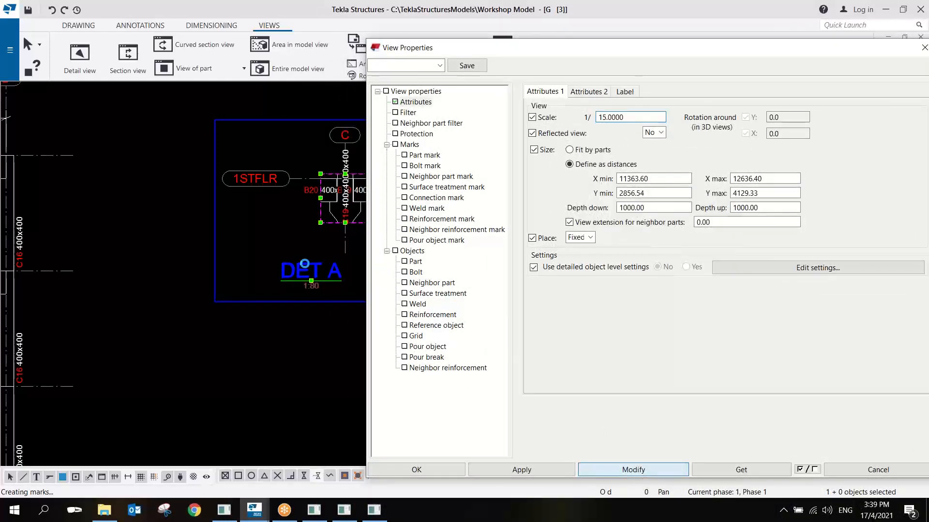
scroll(313, 263, "up", 5)
scroll(134, 327, "down", 8)
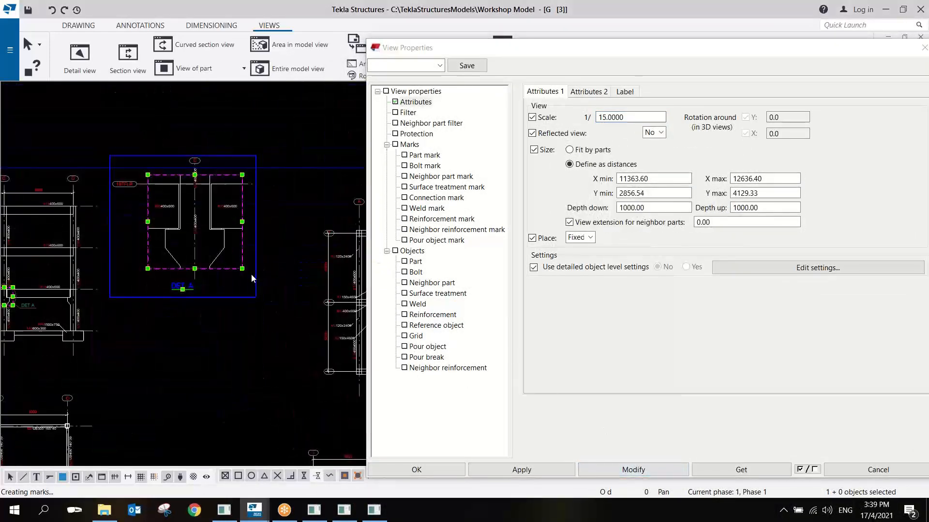
Extend the lower boundary of the DET A view downward to include more of the column below the corbel
scroll(255, 259, "up", 2)
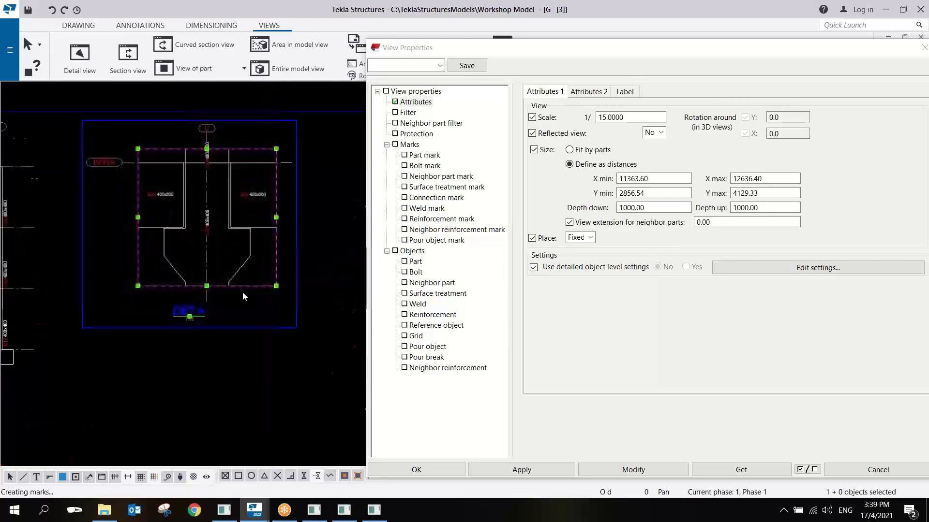
left_click(277, 286)
left_click_drag(277, 286, 279, 303)
middle_click_drag(240, 288, 290, 299)
scroll(289, 299, "down", 2)
middle_click_drag(164, 289, 215, 293)
scroll(299, 280, "up", 5)
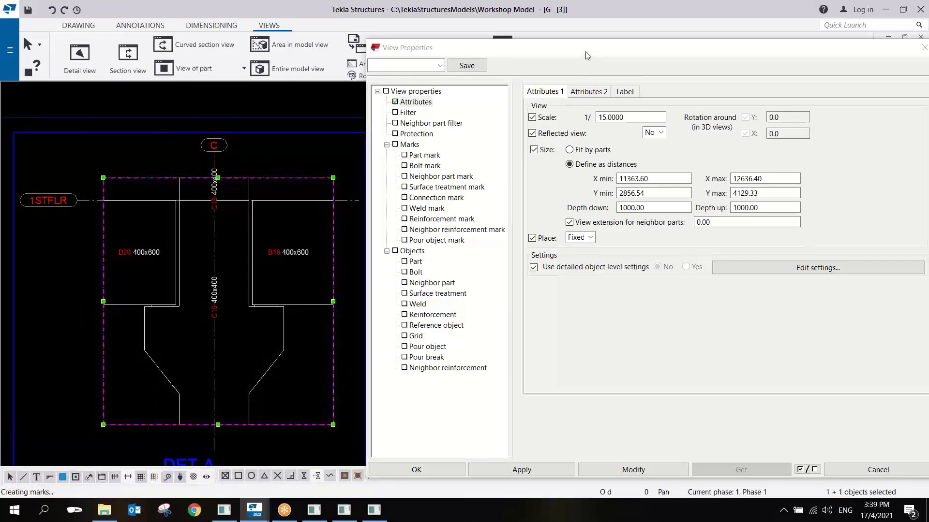
Make all reinforcing bars visible in the DET A view and represent them with double lines
left_click(433, 315)
left_click(662, 139)
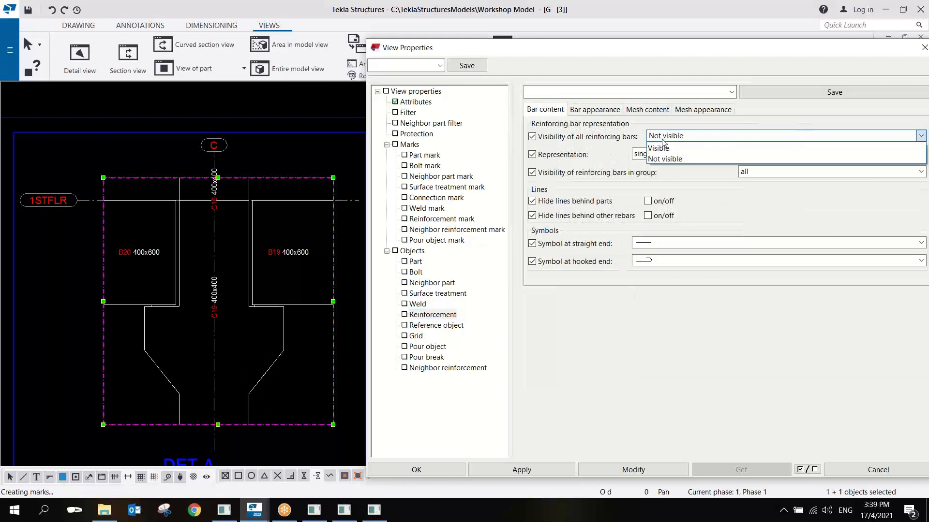
left_click(659, 147)
left_click(662, 153)
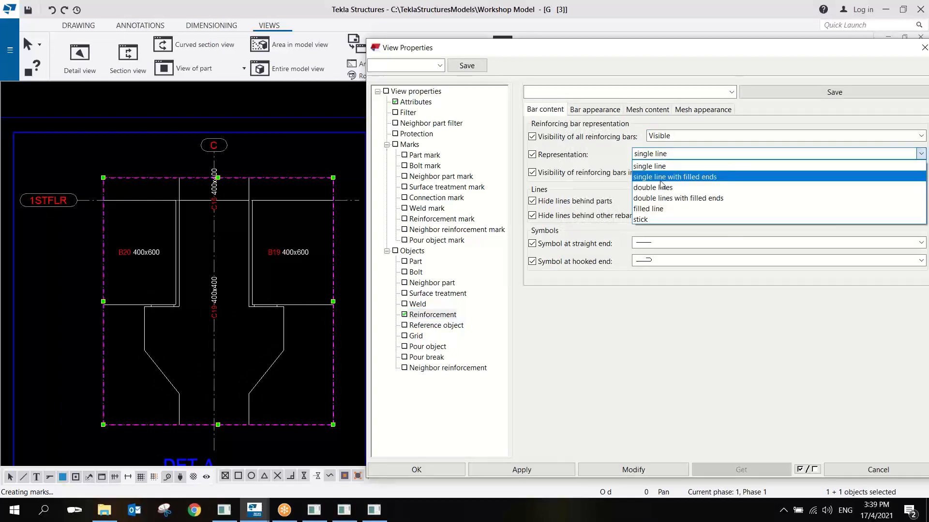
left_click(659, 187)
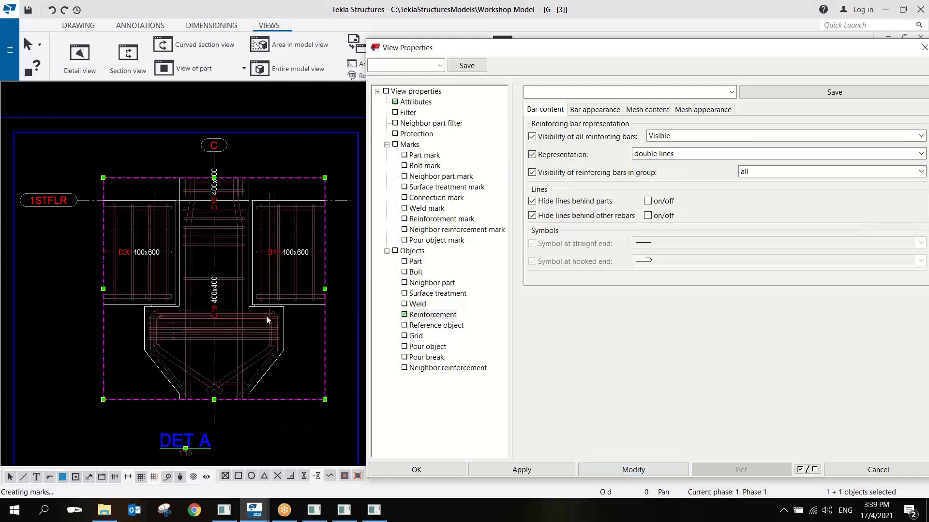
Set the visible-line colour of the reinforcing bars in DET A to red and apply the change to the view
left_click(595, 109)
left_click(649, 140)
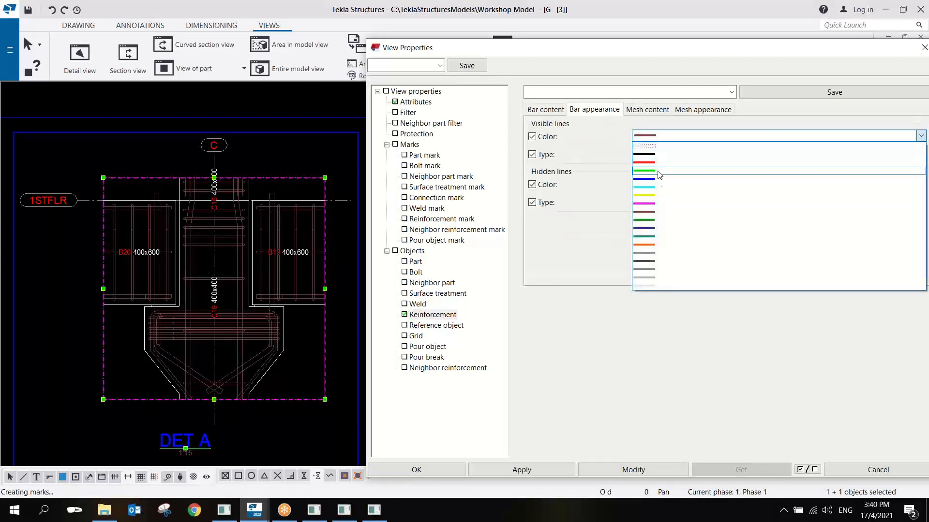
left_click(655, 195)
left_click(652, 137)
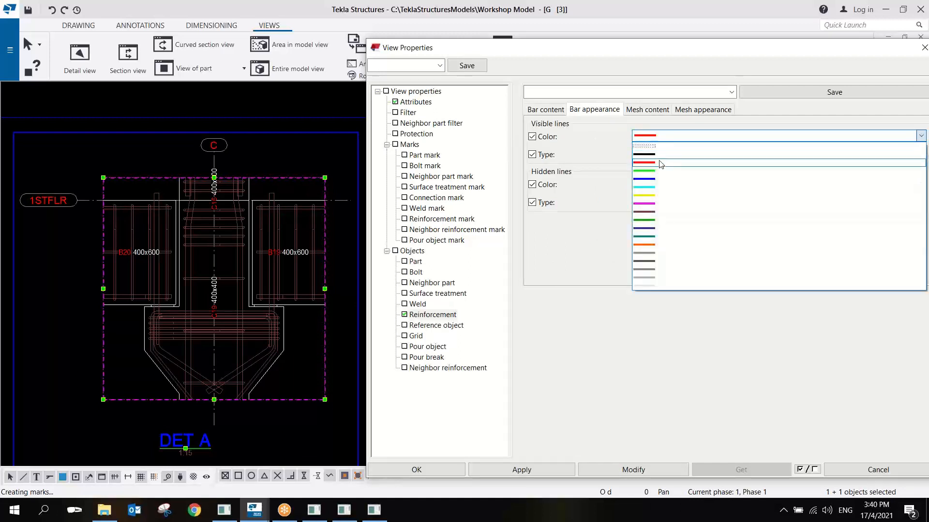
left_click(660, 163)
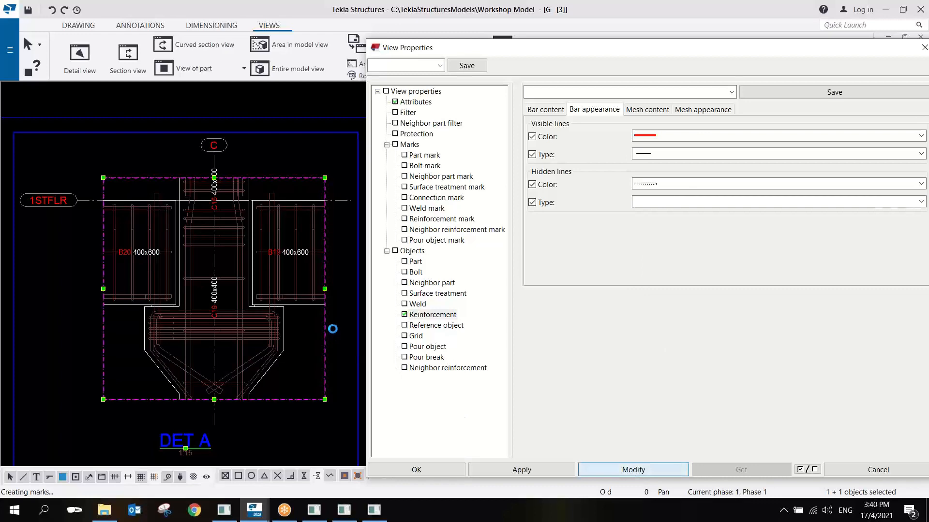
Extend the lower edge of the DET A view further down the column and finish editing the view properties
scroll(282, 351, "down", 2)
middle_click_drag(259, 363, 257, 332)
scroll(256, 332, "down", 3)
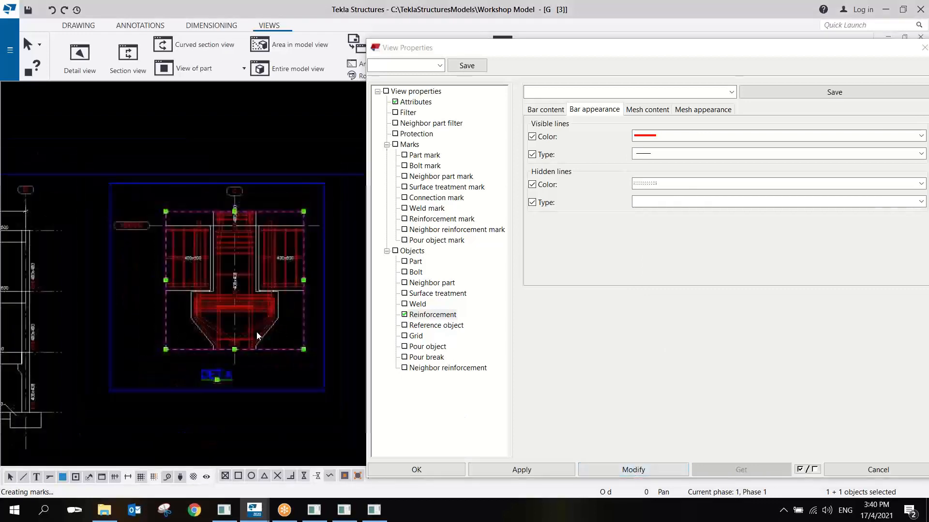
scroll(268, 324, "up", 3)
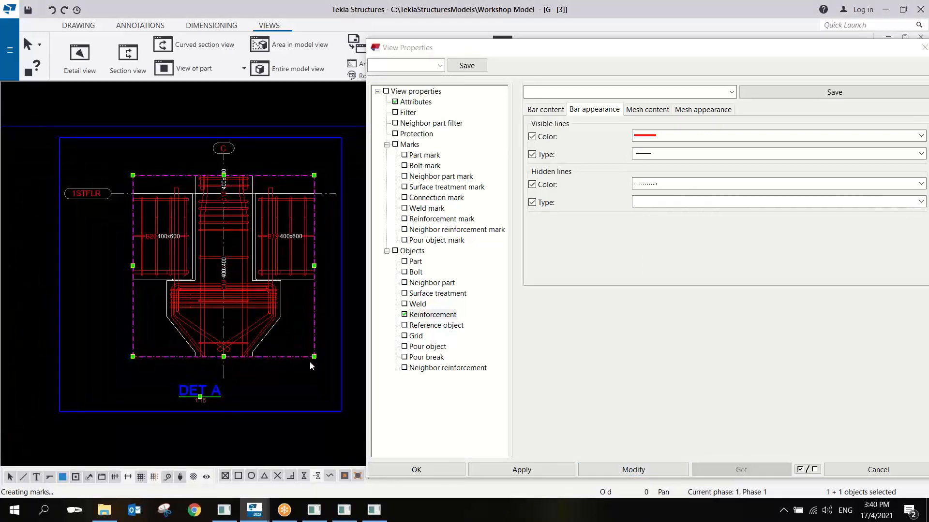
left_click_drag(315, 364, 318, 382)
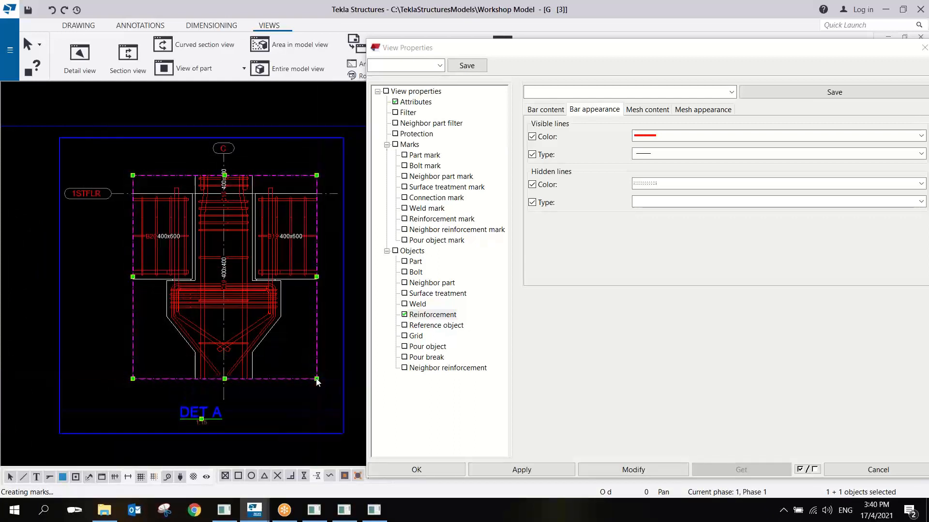
middle_click_drag(303, 373, 290, 323)
left_click(500, 469)
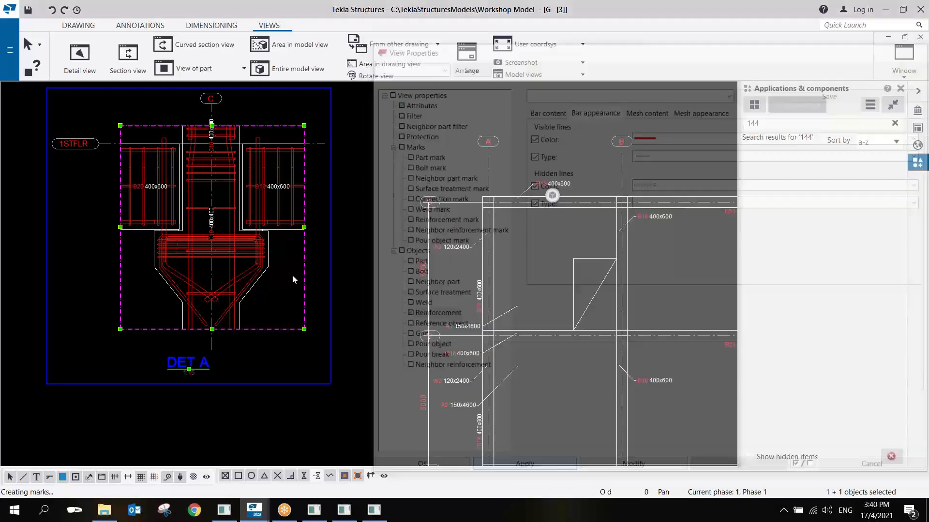
Create a downward-looking section view cut across the full width of the corbel top in DET A, and place it below the detail
middle_click_drag(292, 275, 370, 254)
scroll(359, 246, "down", 1)
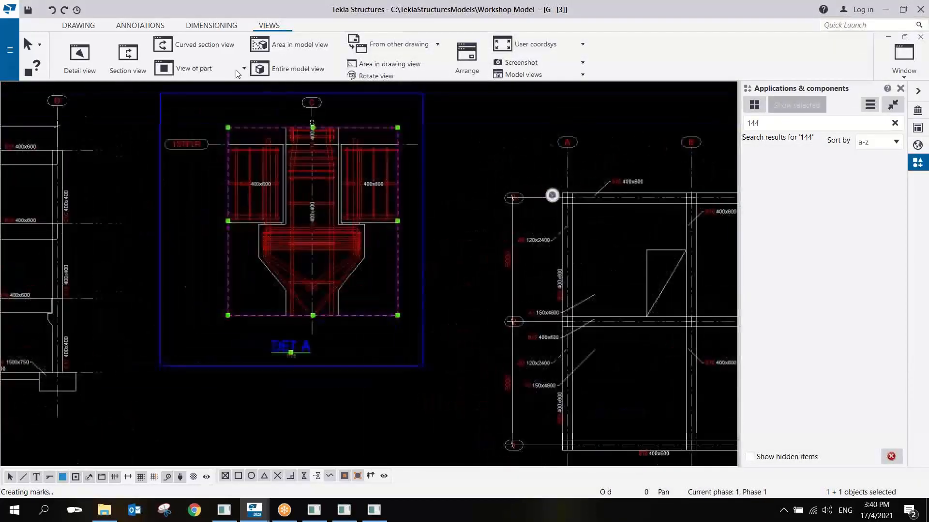
left_click(135, 55)
scroll(367, 220, "up", 2)
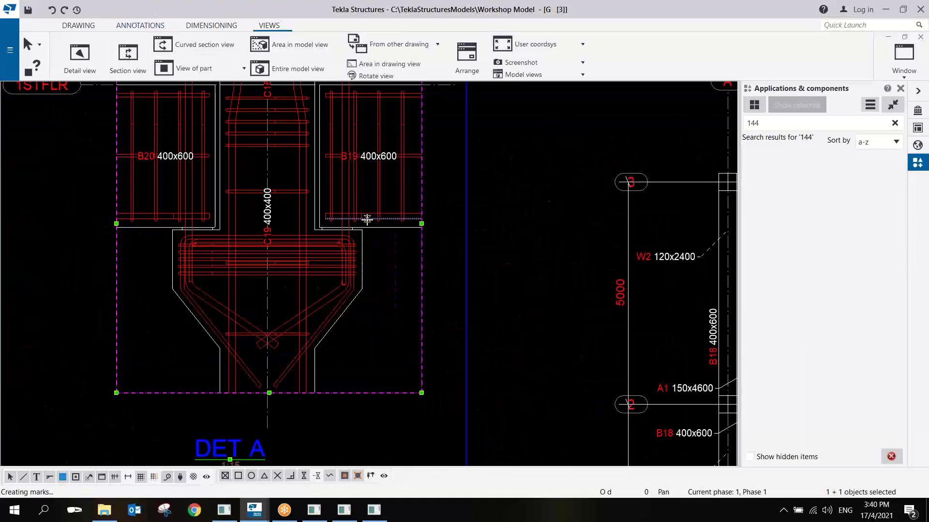
left_click(362, 230)
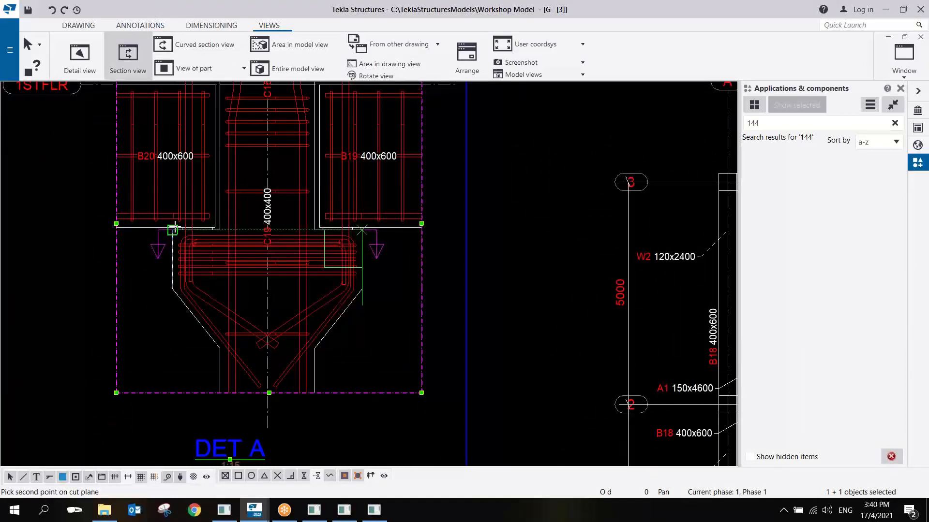
left_click(172, 230)
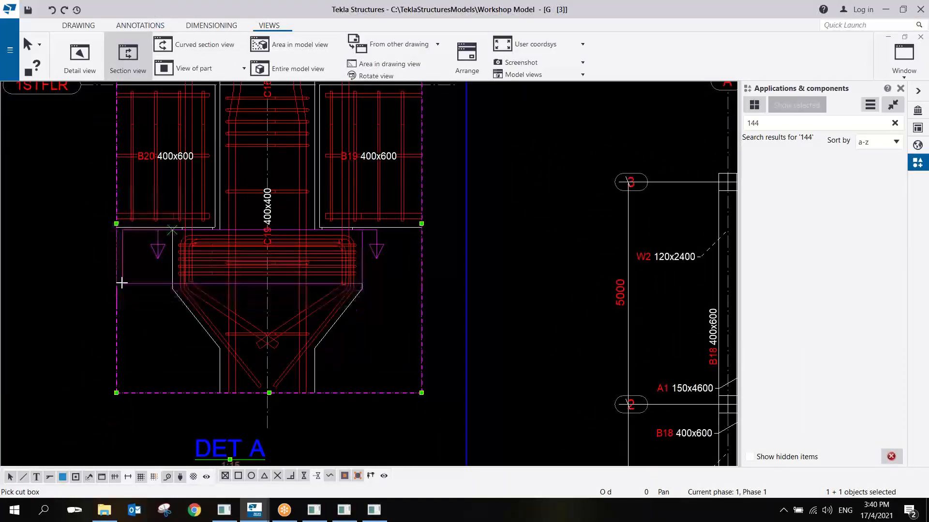
left_click(400, 154)
scroll(386, 220, "down", 2)
scroll(451, 221, "down", 2)
middle_click_drag(451, 221, 539, 80)
scroll(538, 79, "down", 2)
left_click(435, 256)
right_click(538, 189)
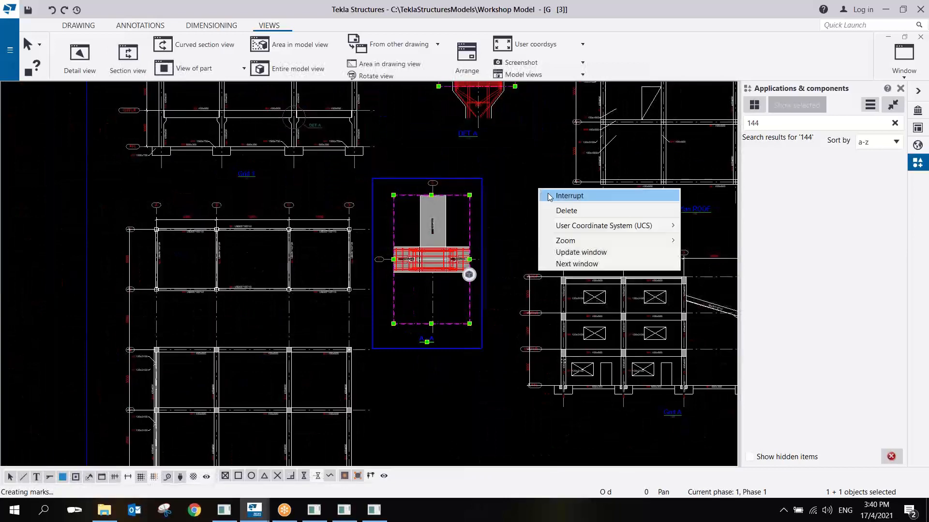
left_click(551, 196)
Move the A-A section view so that it sits directly beneath the DET A view
scroll(483, 220, "up", 2)
left_click_drag(483, 216, 541, 191)
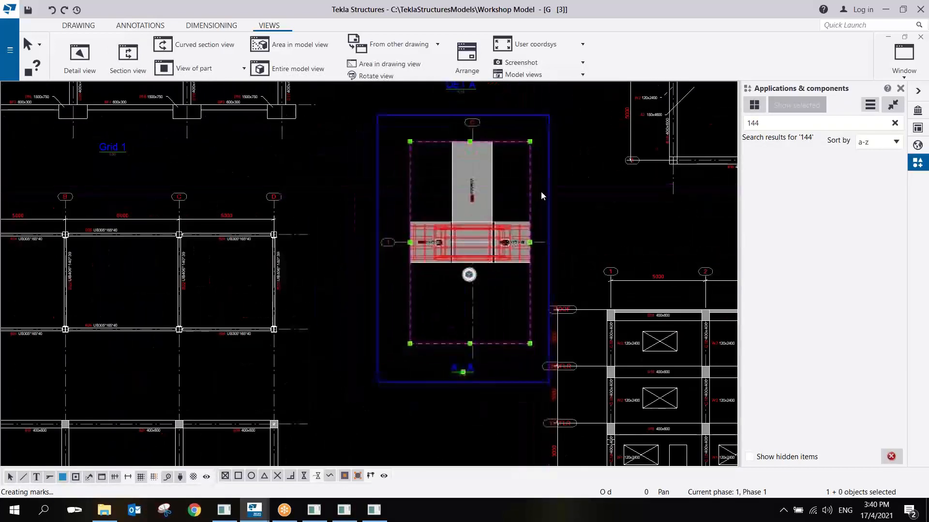
scroll(541, 193, "up", 2)
left_click(542, 195)
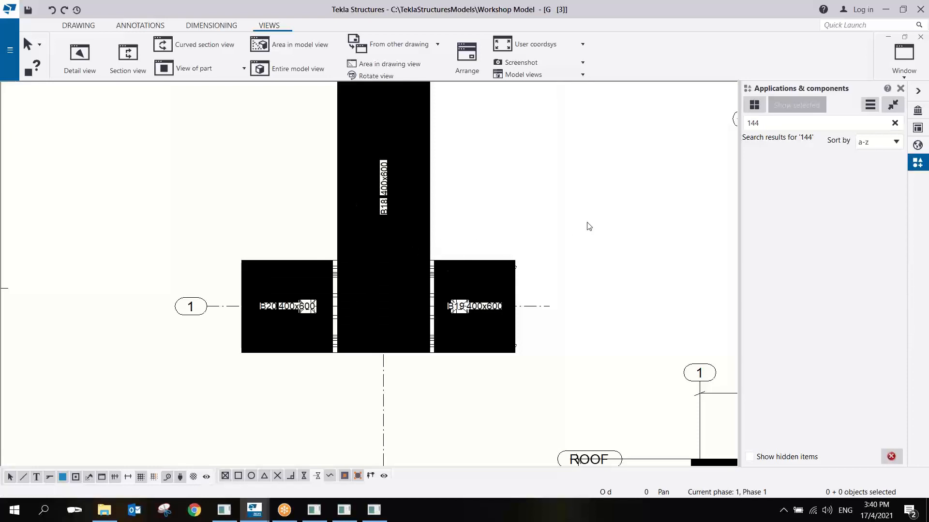
Remove the solid section fill from the parts in the A-A view so the reinforcement can be seen
left_click(558, 208)
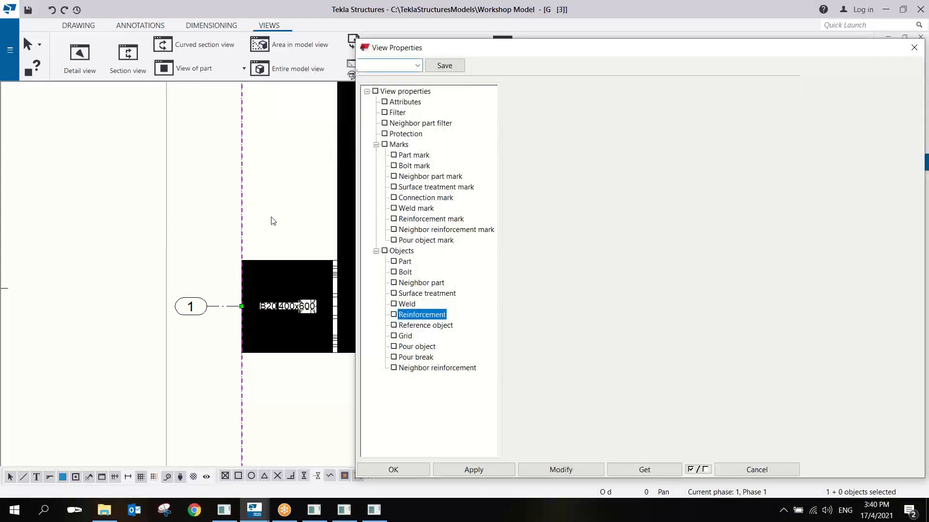
middle_click_drag(315, 219, 122, 213)
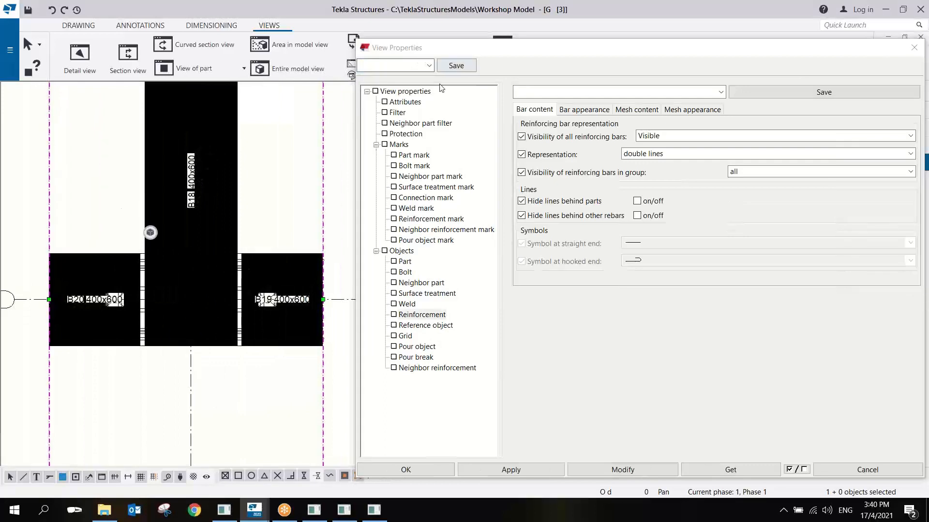
left_click_drag(554, 51, 430, 49)
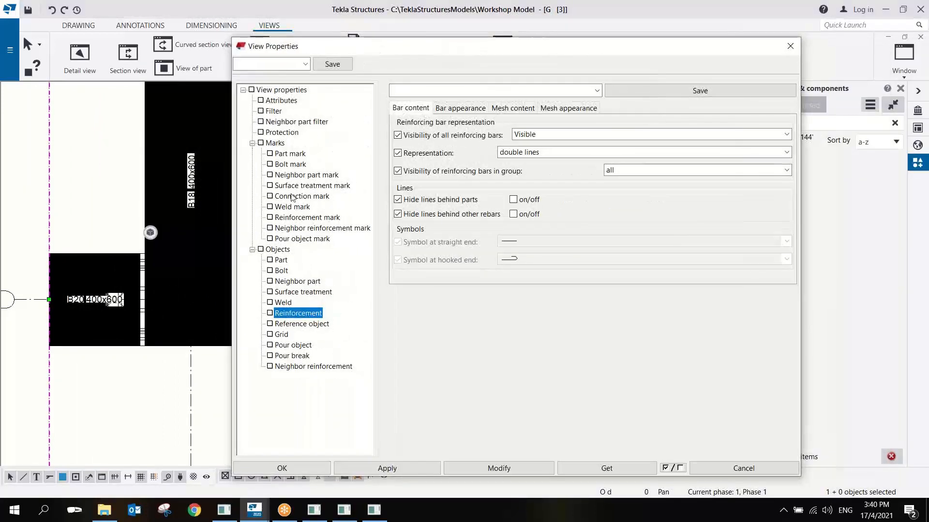
left_click(282, 260)
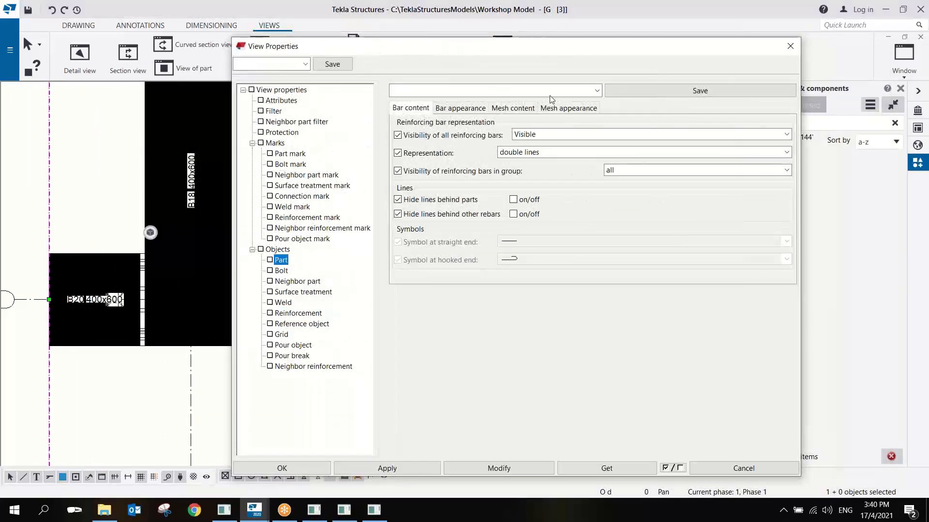
left_click(491, 110)
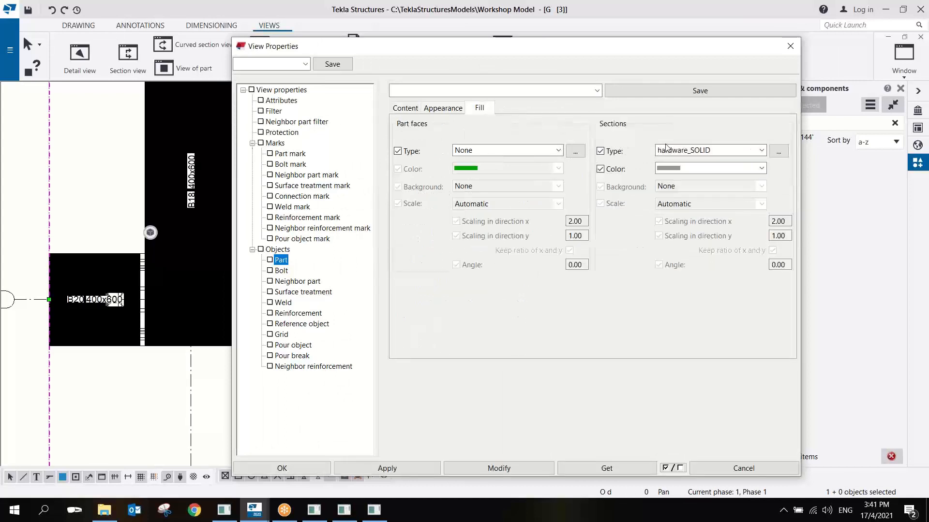
left_click(673, 150)
scroll(680, 193, "up", 1)
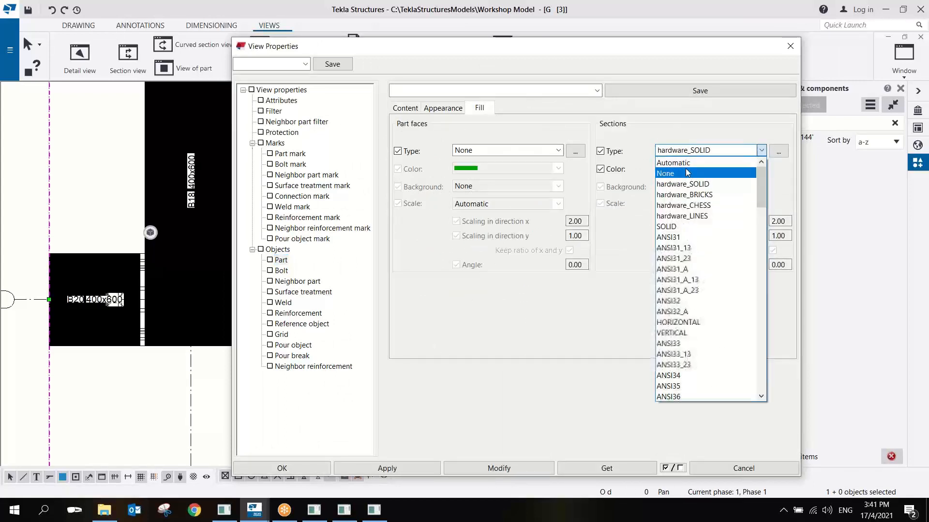
left_click(677, 163)
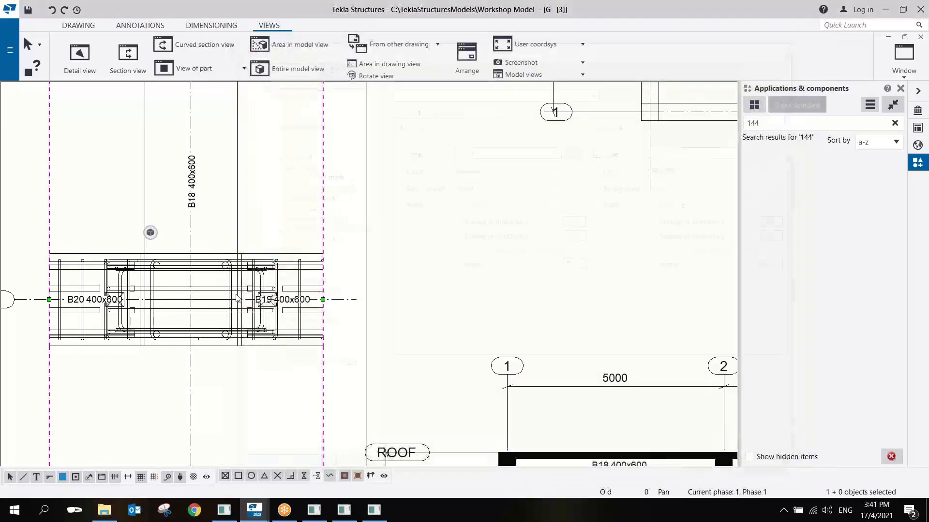
Delete the B20 and B19 part marks that overlap the reinforcement in the A-A section view
middle_click_drag(294, 275, 422, 232)
scroll(421, 232, "down", 1)
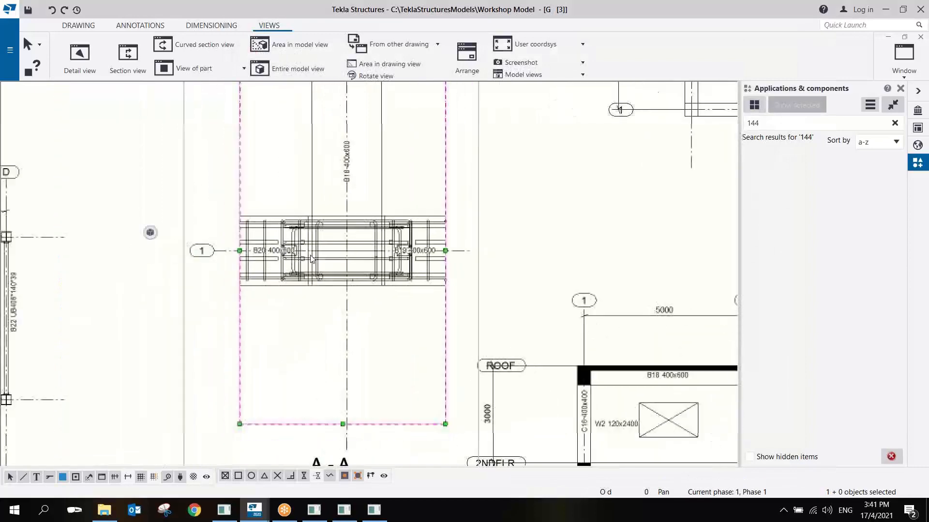
left_click(291, 253)
key("Delete")
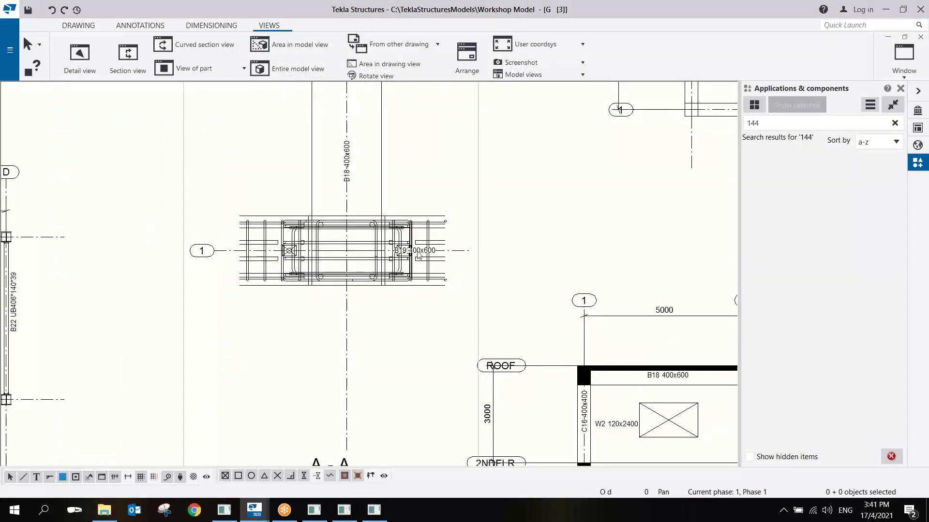
left_click(416, 254)
key("Delete")
Shift the A-A section view slightly down and to the left, leaving more space below DET A
scroll(411, 256, "up", 2)
scroll(404, 259, "down", 2)
scroll(400, 259, "up", 2)
mouse_move(340, 309)
middle_mouse_down()
mouse_move(365, 313)
mouse_move(355, 389)
middle_mouse_up()
scroll(358, 382, "down", 2)
scroll(367, 328, "down", 4)
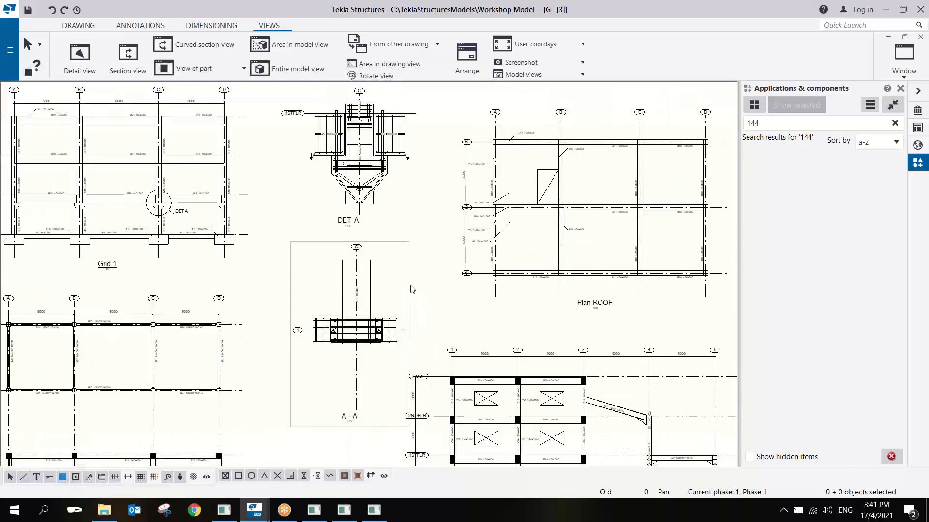
left_click(410, 274)
left_click_drag(411, 274, 399, 286)
Add a reinforcement mark to the B19 beam stirrups in DET A using the applied mark properties
scroll(349, 205, "up", 2)
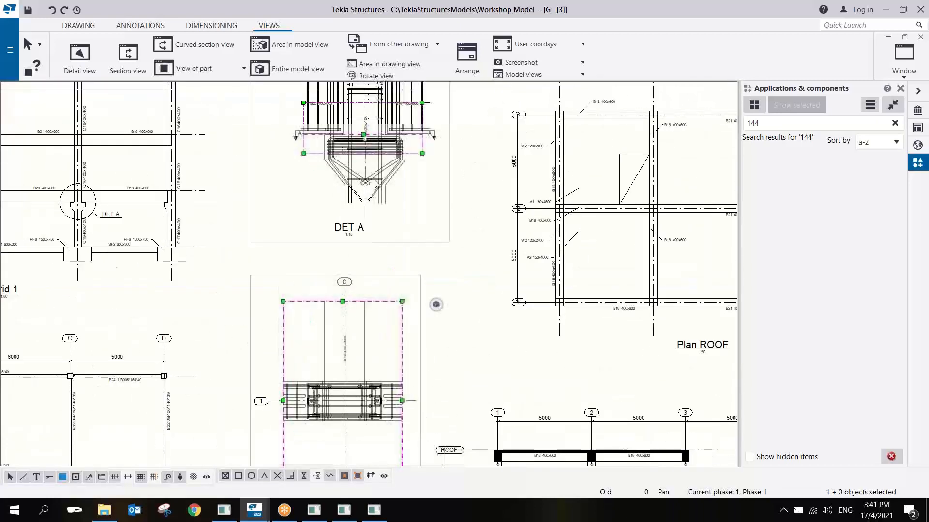
middle_click_drag(378, 181, 375, 250)
scroll(377, 250, "up", 3)
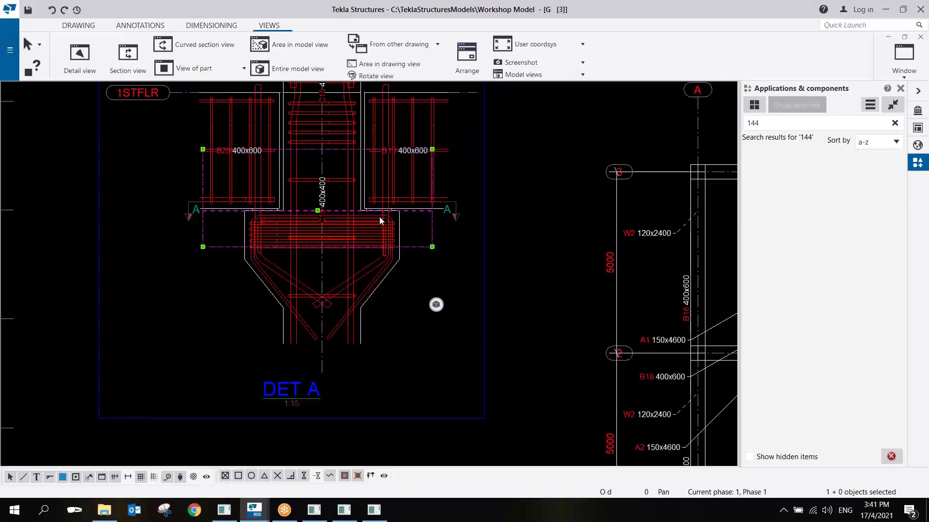
middle_click_drag(390, 166, 357, 237)
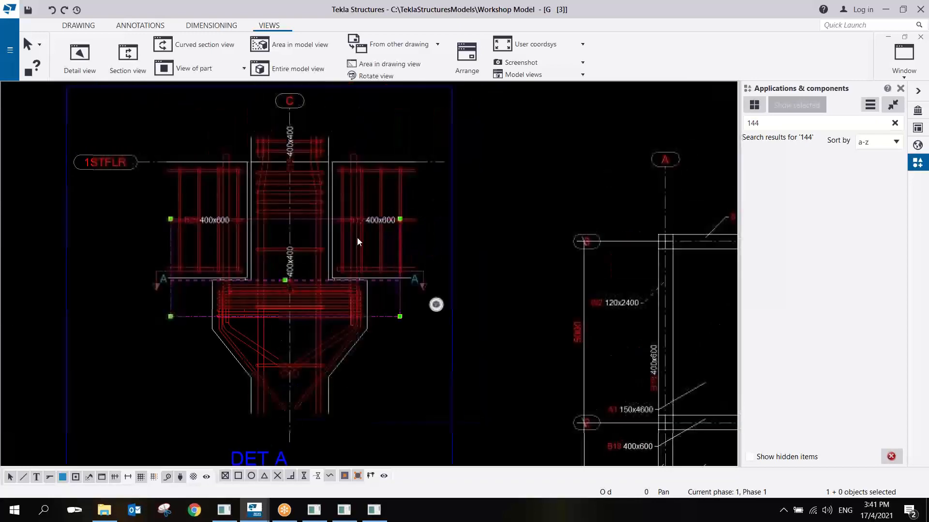
scroll(342, 295, "up", 3)
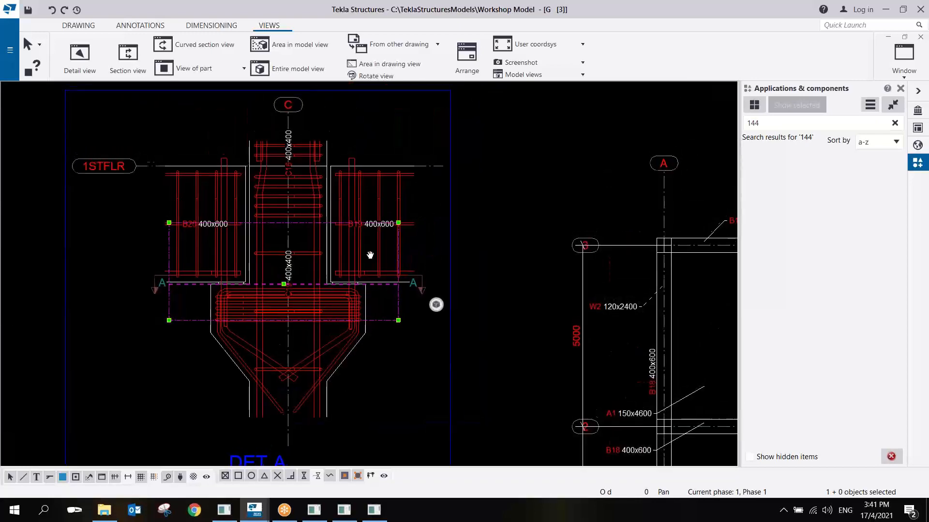
right_click(393, 210)
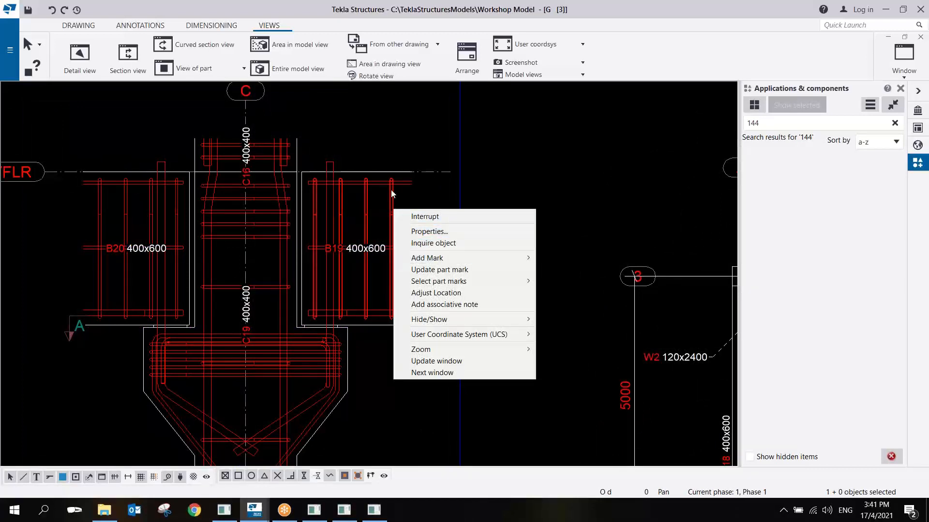
mouse_move(430, 260)
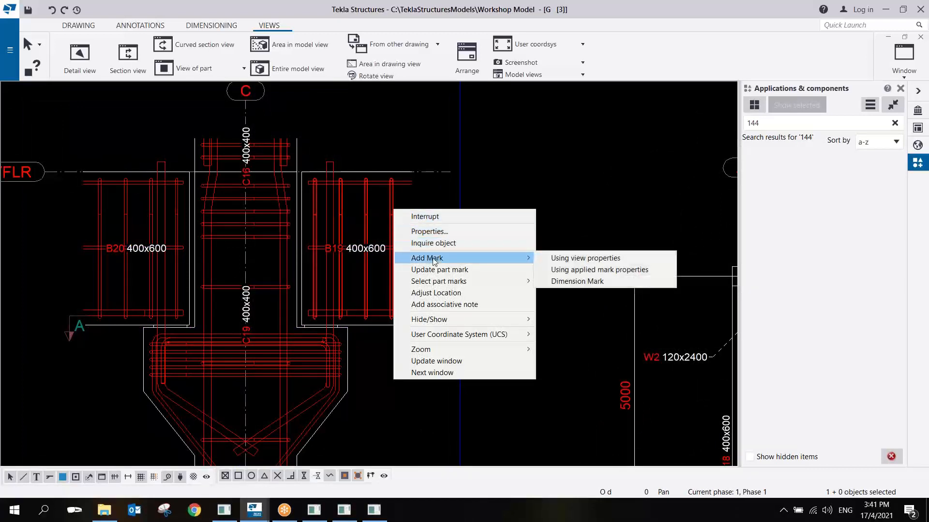
left_click(569, 271)
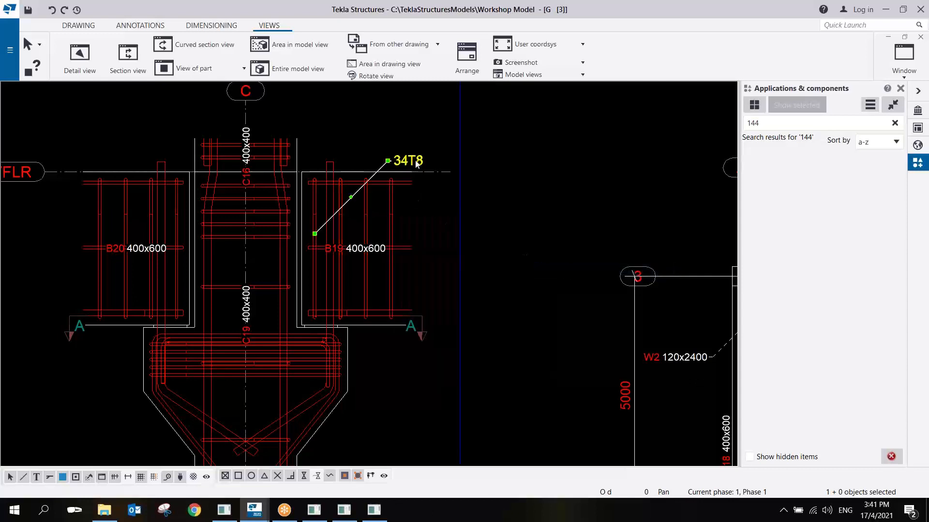
Move the new stirrup mark to the clear space above and to the right of beam B19 in DET A
left_click_drag(410, 160, 427, 118)
middle_click_drag(395, 177, 361, 230)
left_click_drag(385, 172, 428, 163)
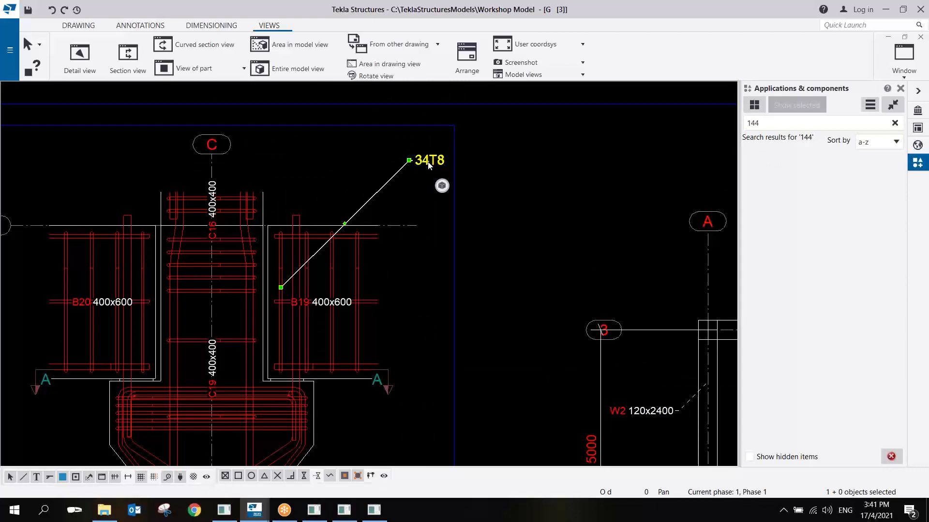
Add a pullout picture with dimensions, scaled by one factor of 0.5, to the B19 stirrup mark in DET A
double_click(427, 163)
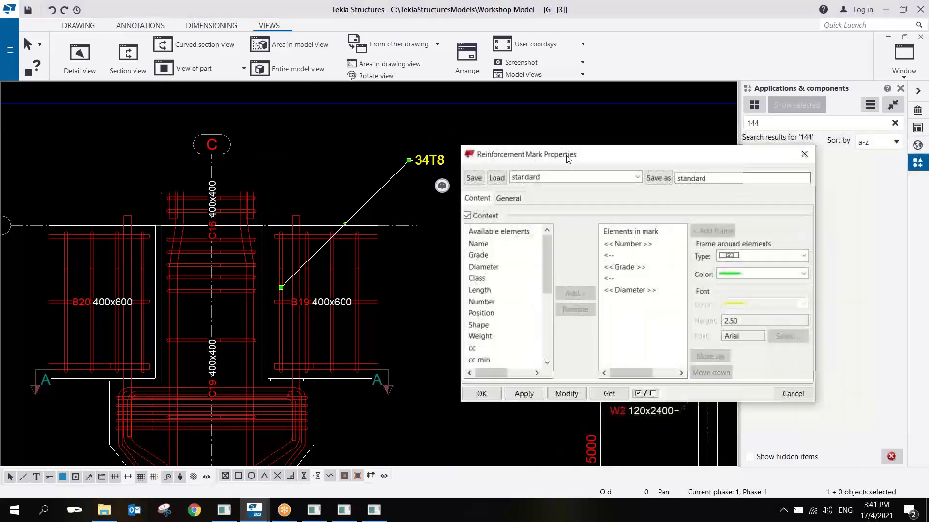
scroll(543, 241, "down", 4)
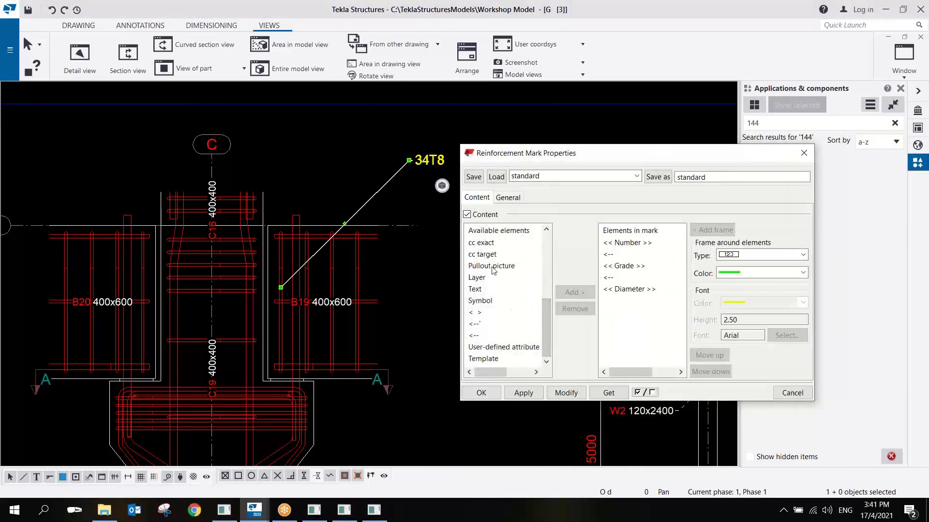
double_click(493, 269)
left_click(241, 249)
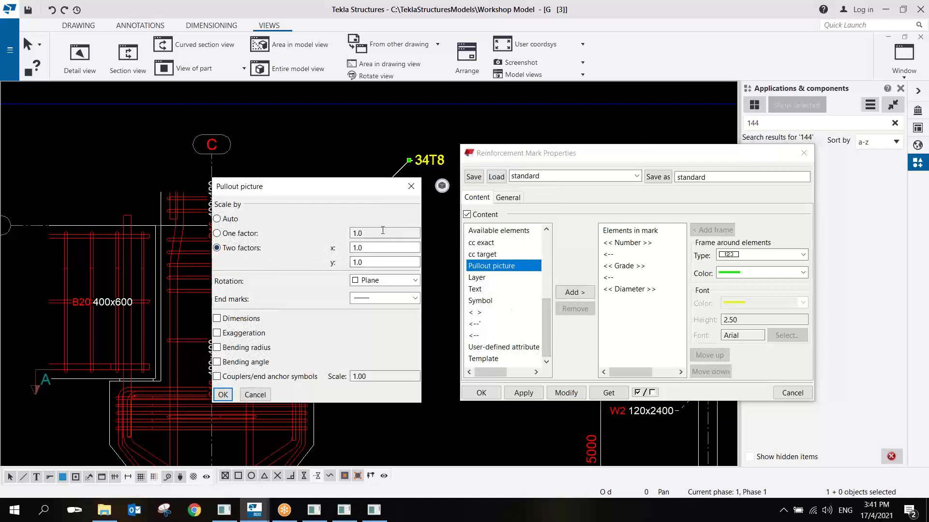
left_click(242, 235)
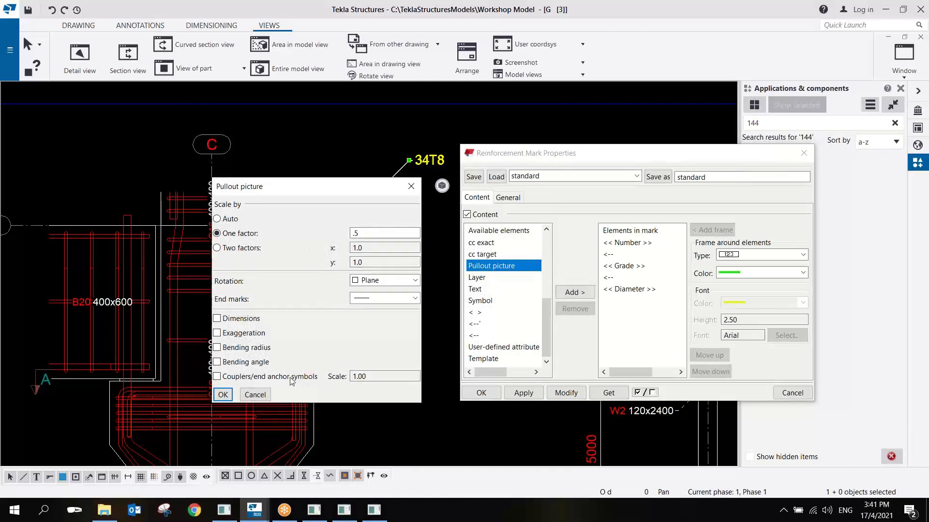
left_click(222, 395)
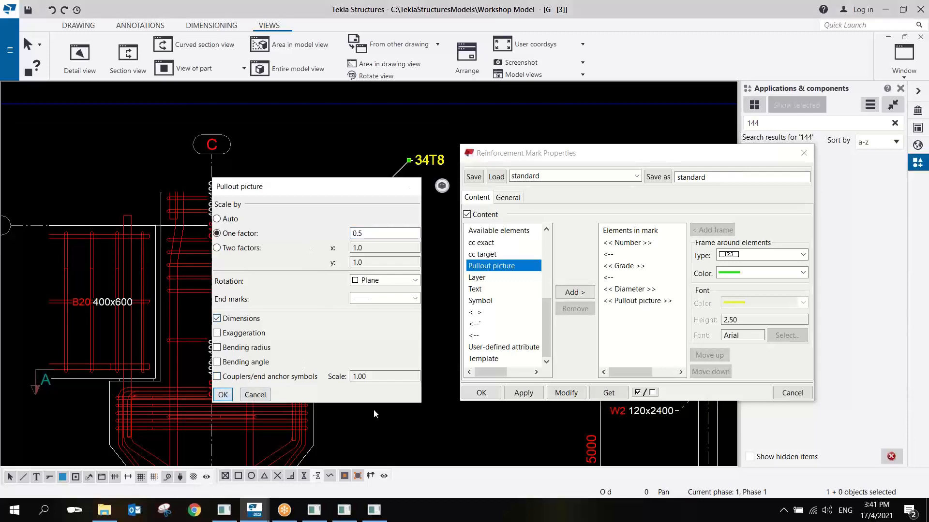
left_click(565, 392)
middle_click_drag(393, 278, 345, 296)
scroll(320, 236, "down", 2)
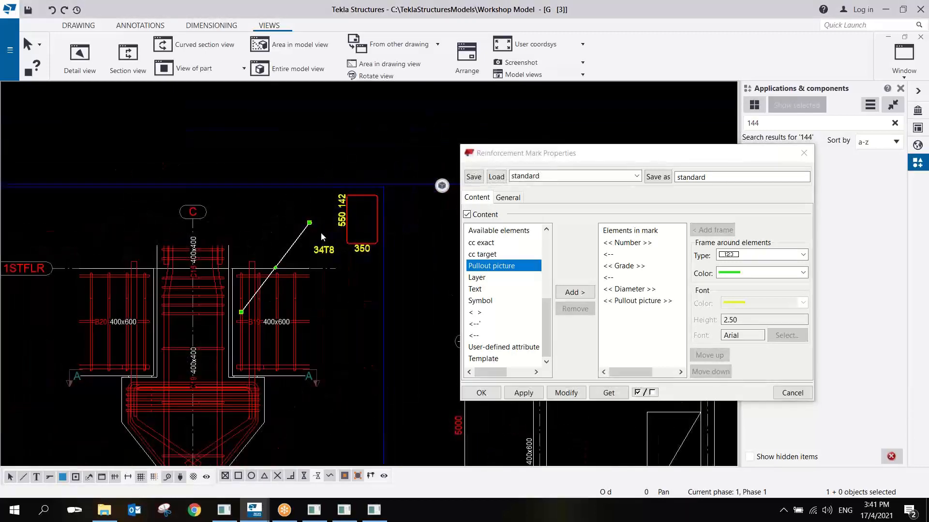
scroll(319, 261, "up", 3)
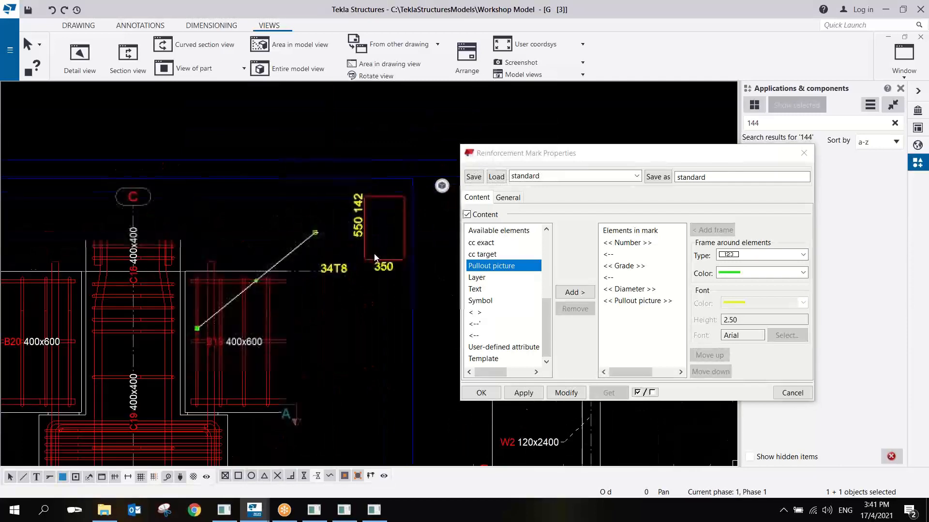
left_click(480, 393)
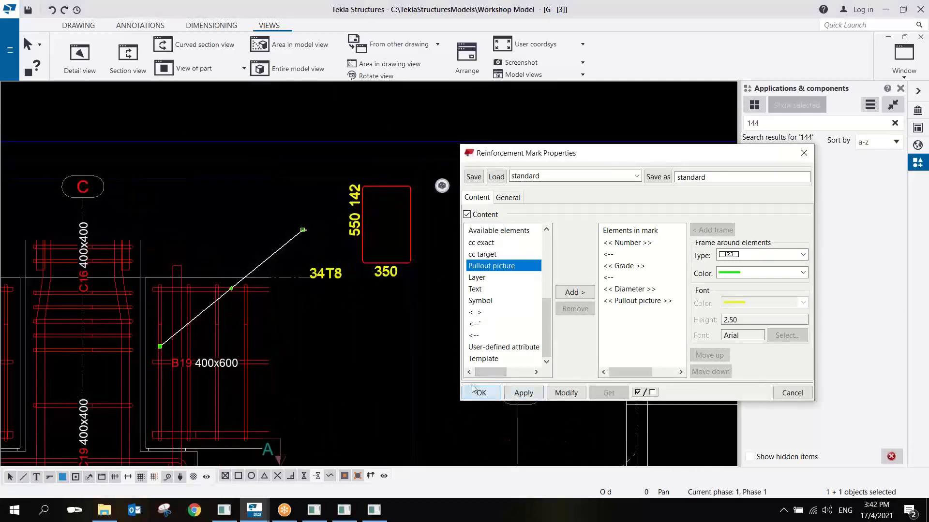
Mark the bent 25 mm bar beside column C19 using applied mark properties, and move its mark slightly left in the clear space beside the corbel
mouse_move(332, 245)
middle_mouse_down()
mouse_move(400, 182)
mouse_move(440, 129)
middle_mouse_up()
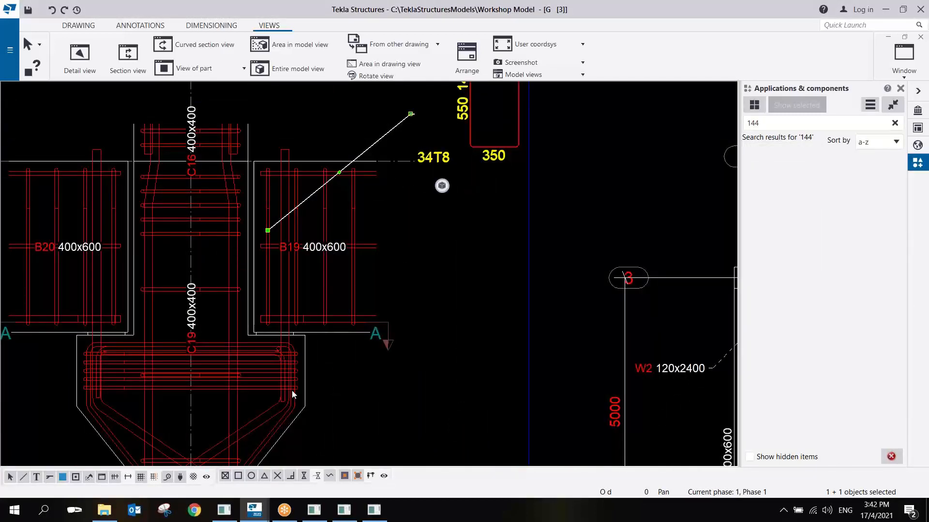
right_click(271, 406)
mouse_move(323, 286)
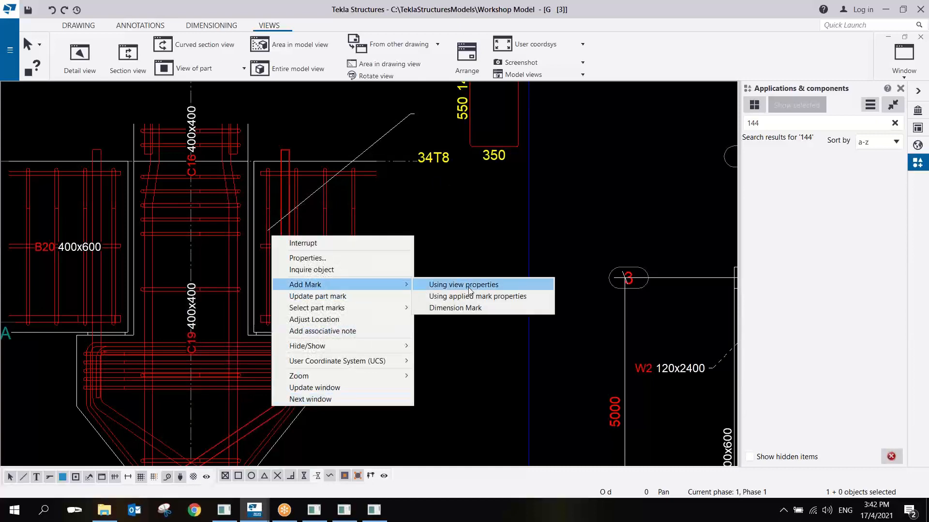
left_click(471, 297)
scroll(458, 338, "down", 3)
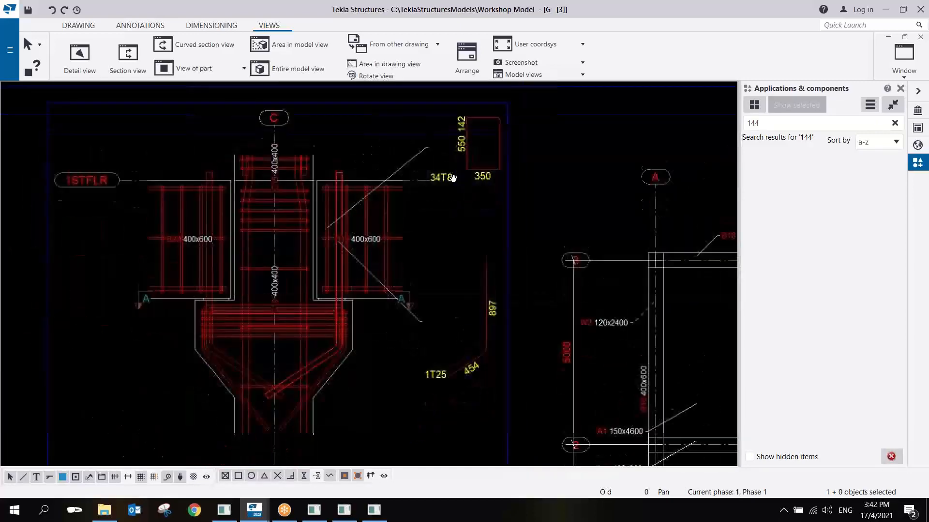
left_click(467, 360)
left_click_drag(446, 376, 442, 382)
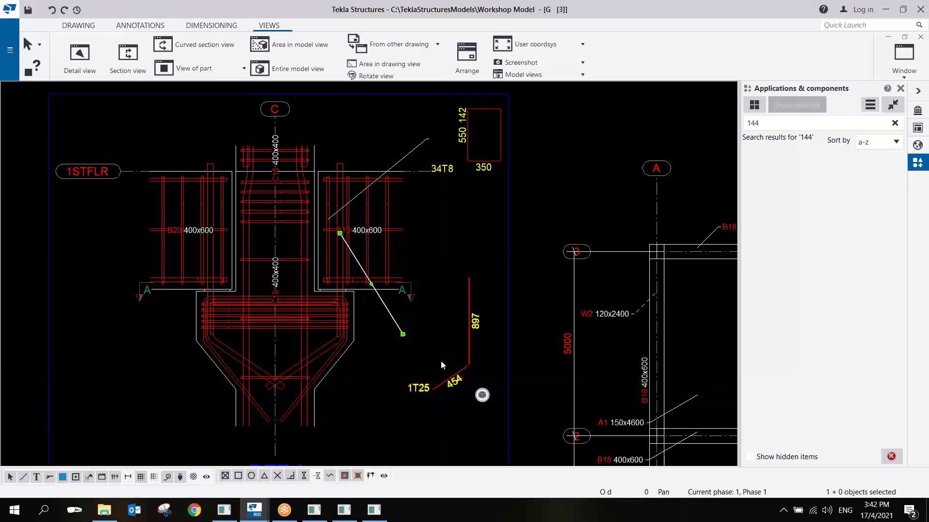
Mark the 12 mm corbel bars using applied mark properties, and move their mark down and left into the clear space beside the corbel
right_click(325, 362)
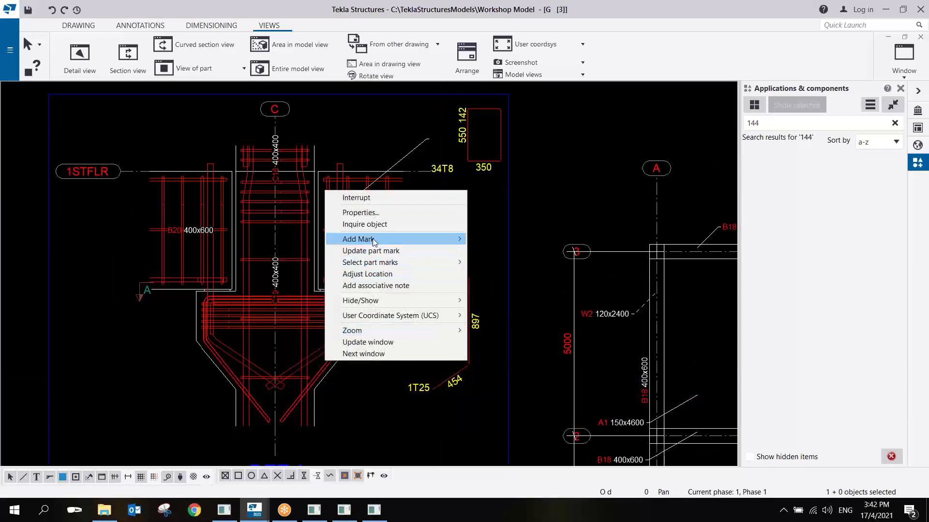
mouse_move(450, 239)
left_click(522, 251)
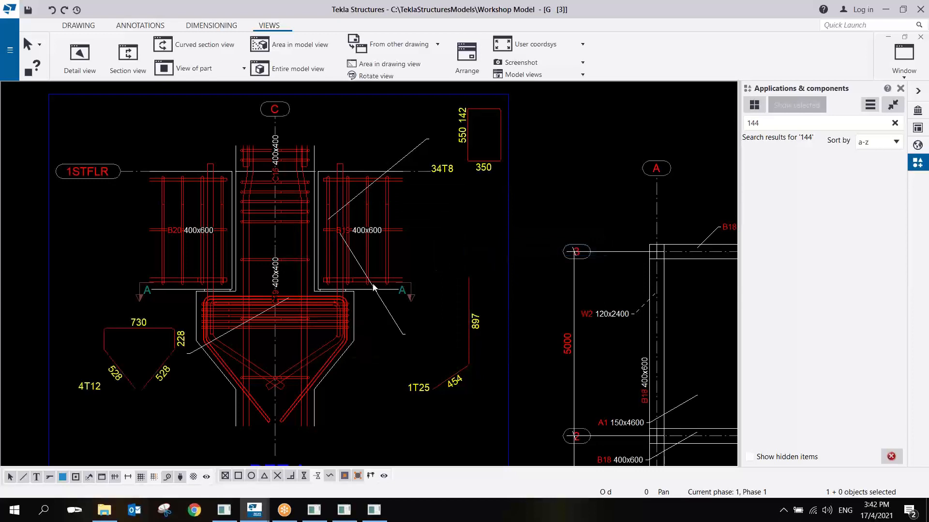
left_click(179, 345)
left_click_drag(166, 371, 116, 403)
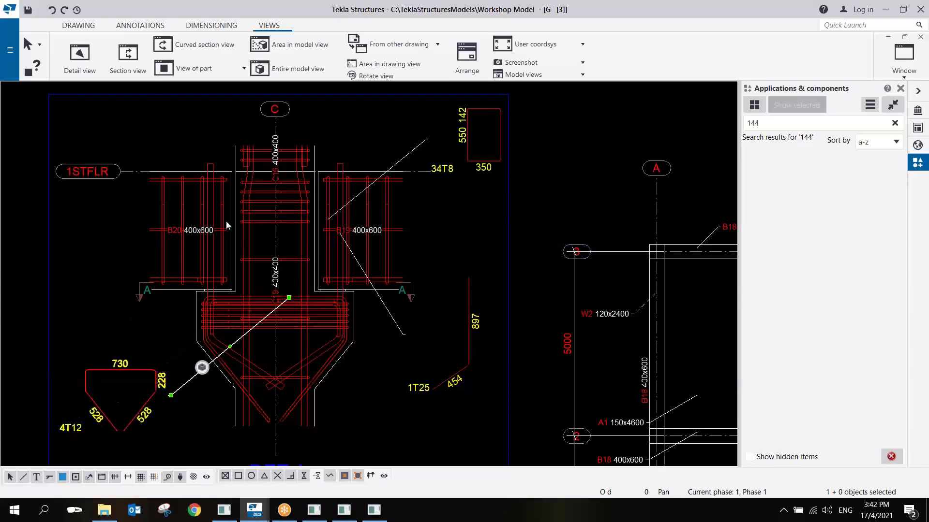
Shift the DET A view slightly down on the sheet, away from the upper drawing border
scroll(328, 239, "down", 3)
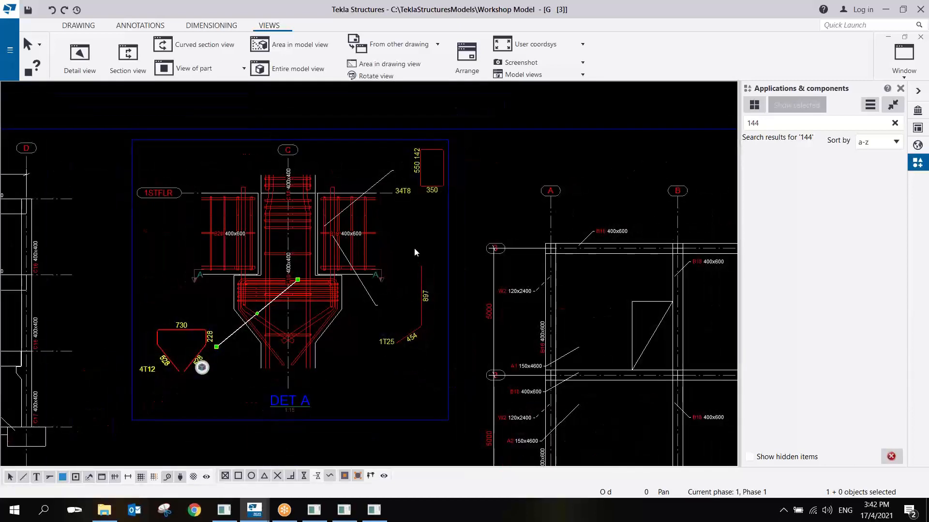
left_click(452, 211)
left_click_drag(452, 208, 452, 227)
scroll(400, 324, "down", 2)
middle_click_drag(400, 324, 373, 246)
scroll(373, 251, "down", 5)
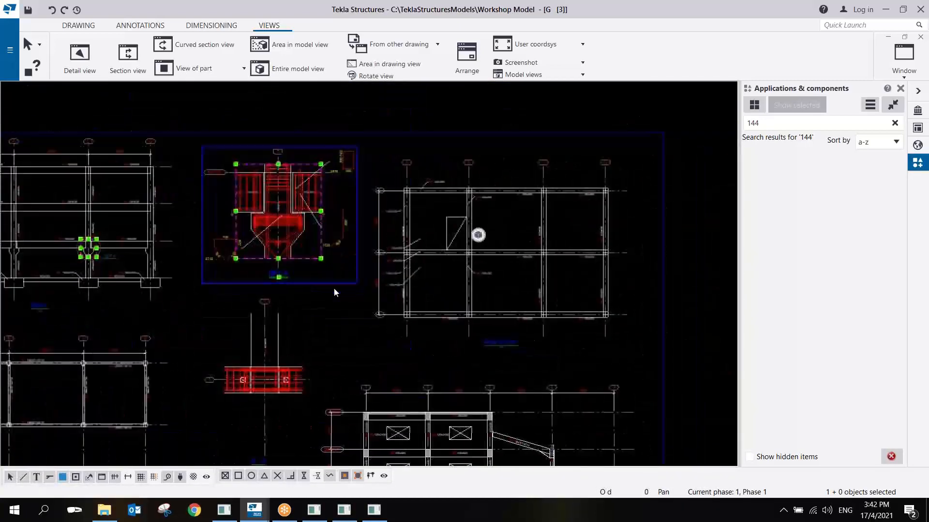
scroll(315, 329, "up", 2)
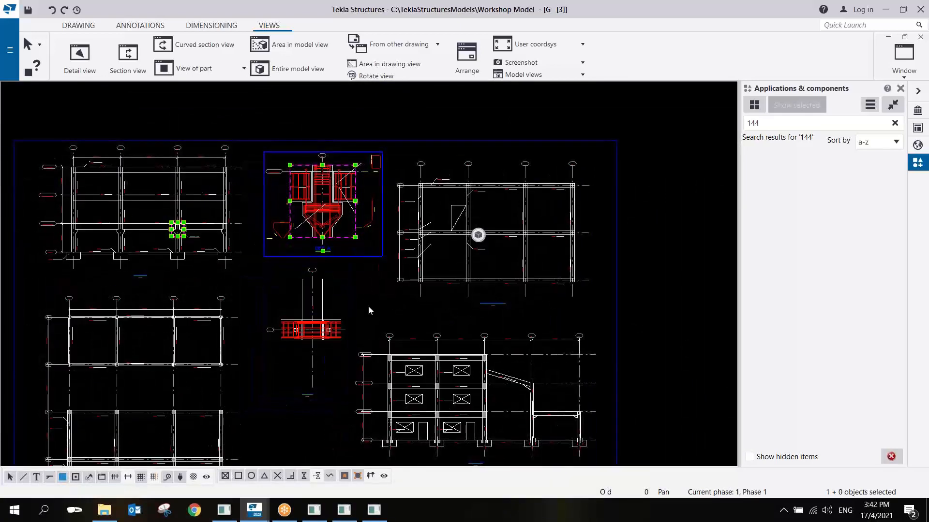
left_click(373, 306)
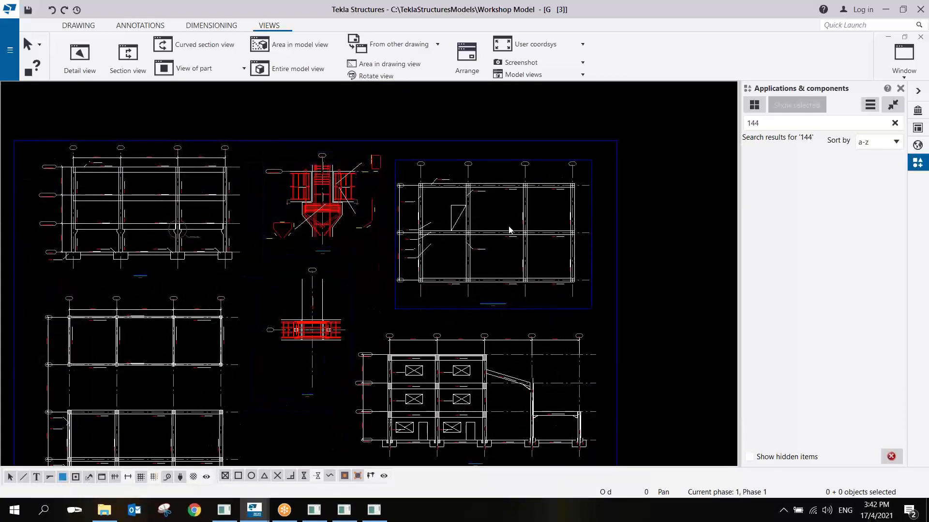
scroll(479, 291, "down", 2)
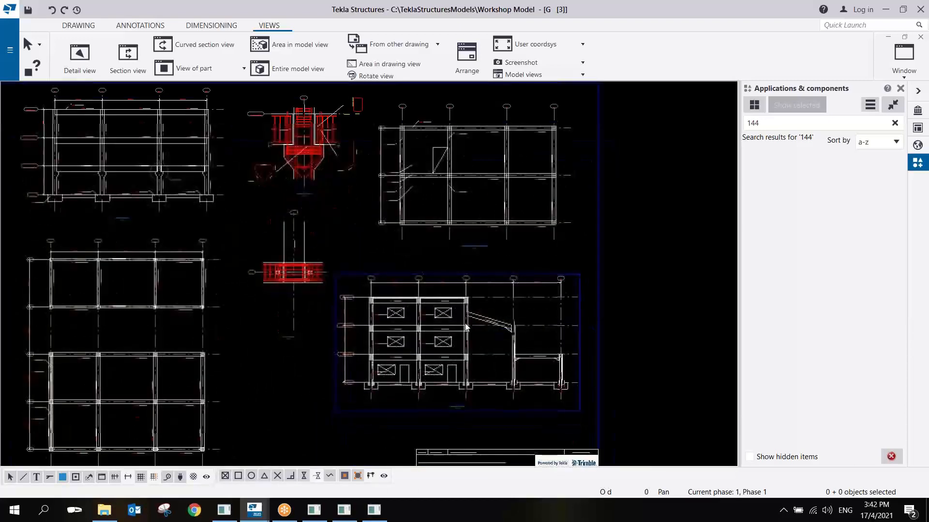
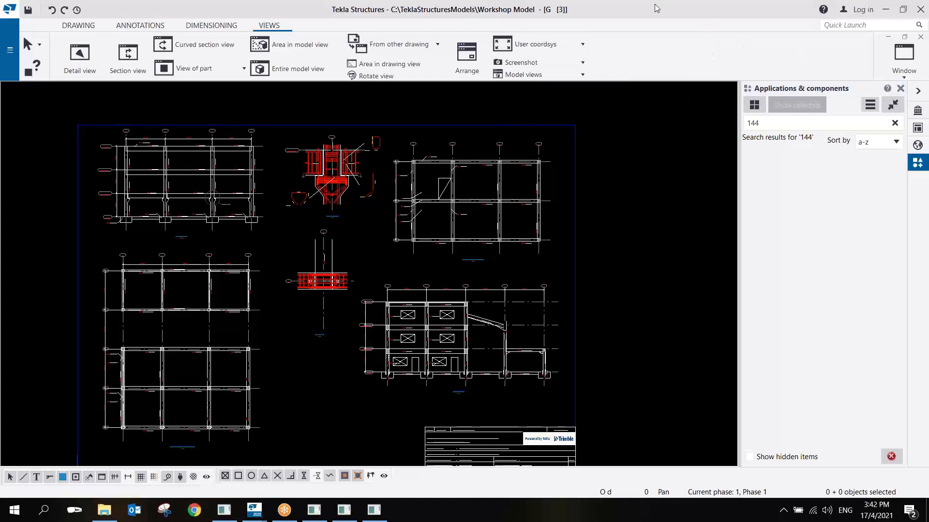
Close the general arrangement drawing and keep its changes
left_click(921, 37)
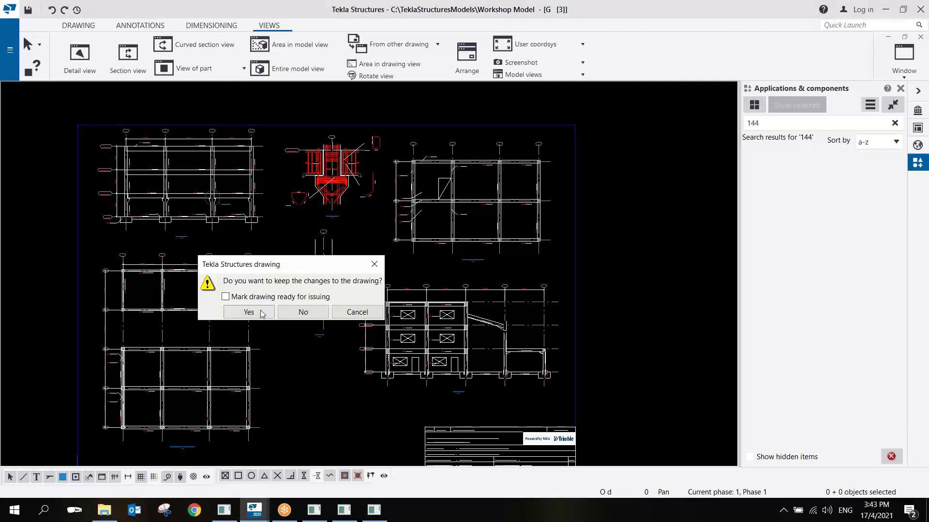
left_click(249, 312)
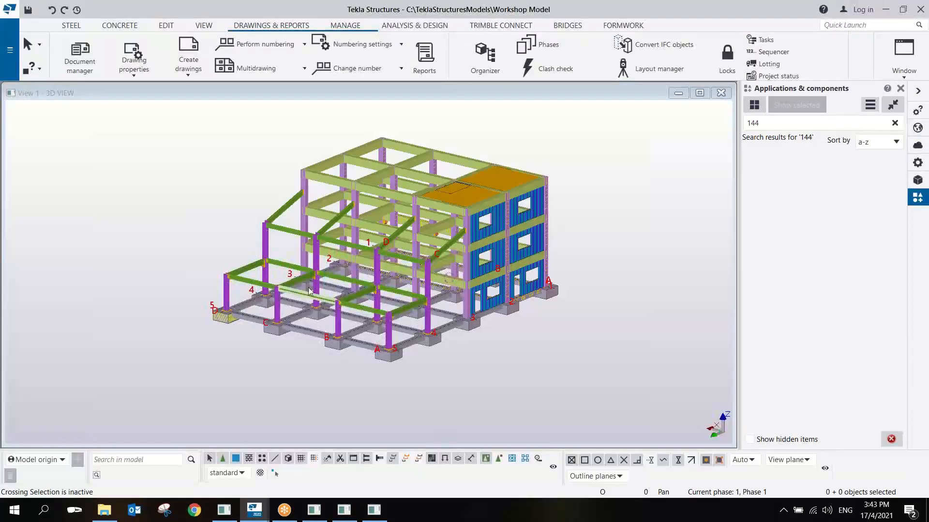
Start a report and window-select the three-storey concrete building in the 3D model
middle_click_drag(485, 268, 361, 313, "ctrl")
scroll(366, 304, "down", 2)
scroll(420, 304, "up", 3)
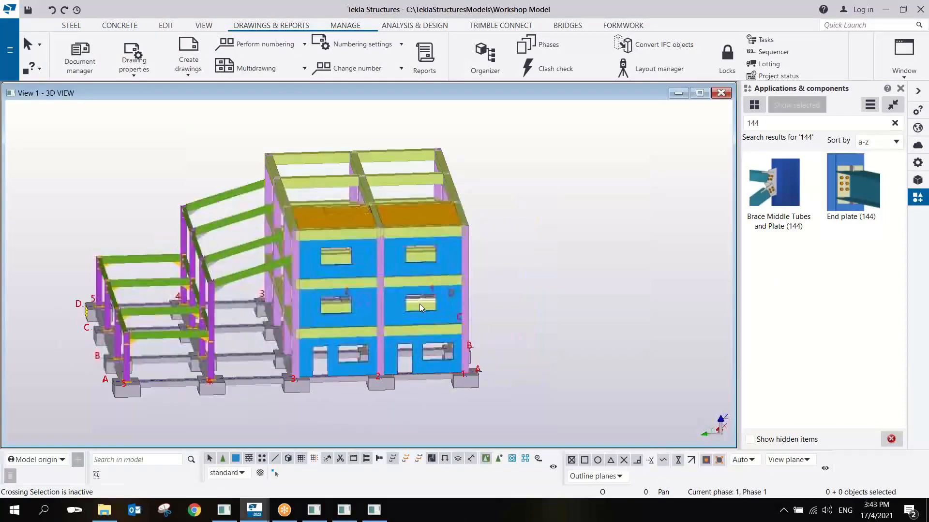
mouse_move(419, 304)
middle_mouse_down()
mouse_move(420, 282)
mouse_move(406, 291)
middle_mouse_up()
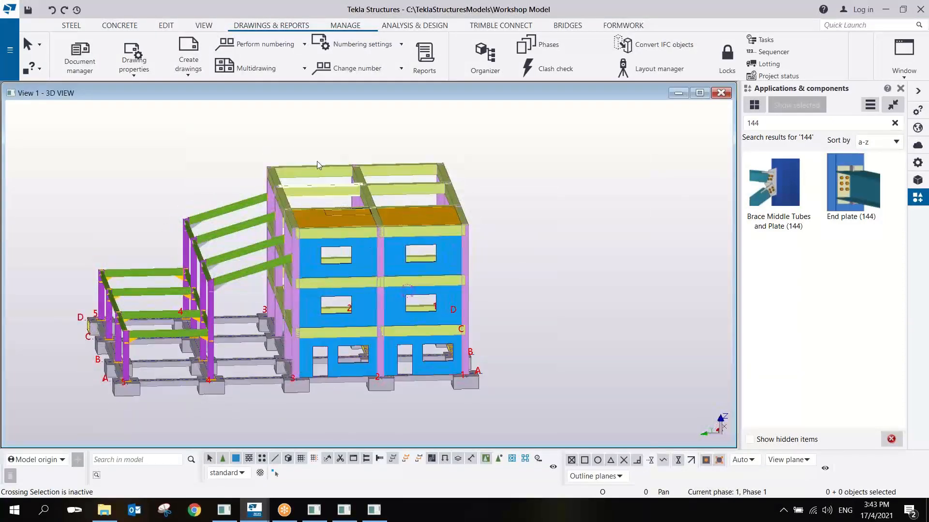
left_click(421, 72)
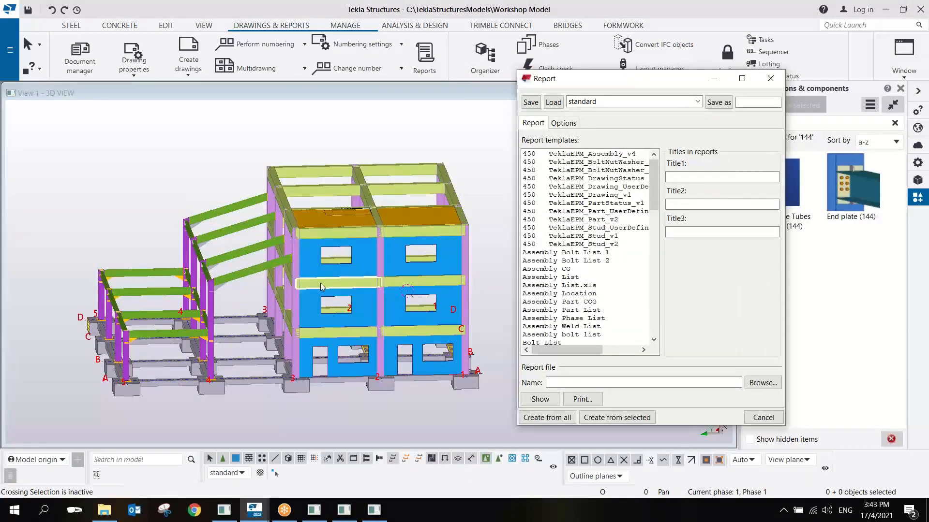
middle_click_drag(320, 283, 278, 167, "ctrl")
left_click_drag(278, 167, 503, 405)
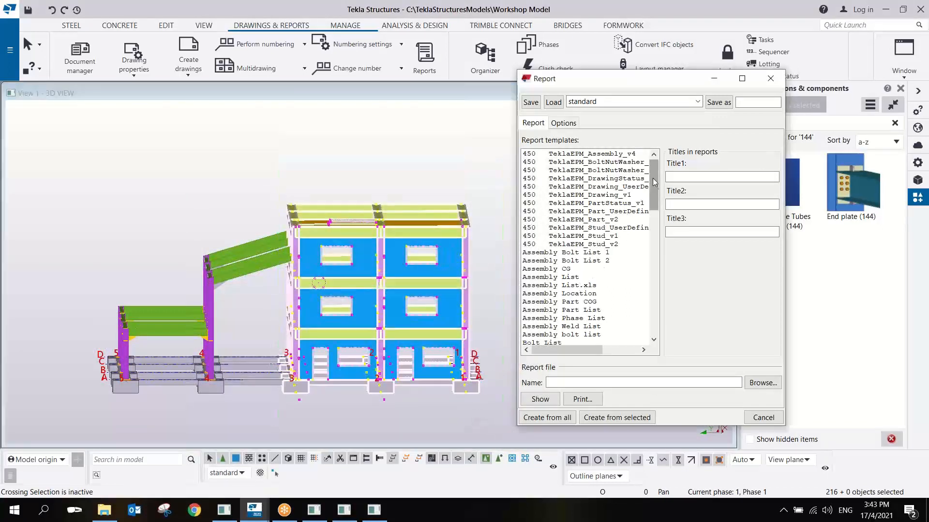
Create a report from the selected objects with the Cast Unit Rebar List template
left_click_drag(654, 178, 654, 196)
scroll(568, 296, "down", 3)
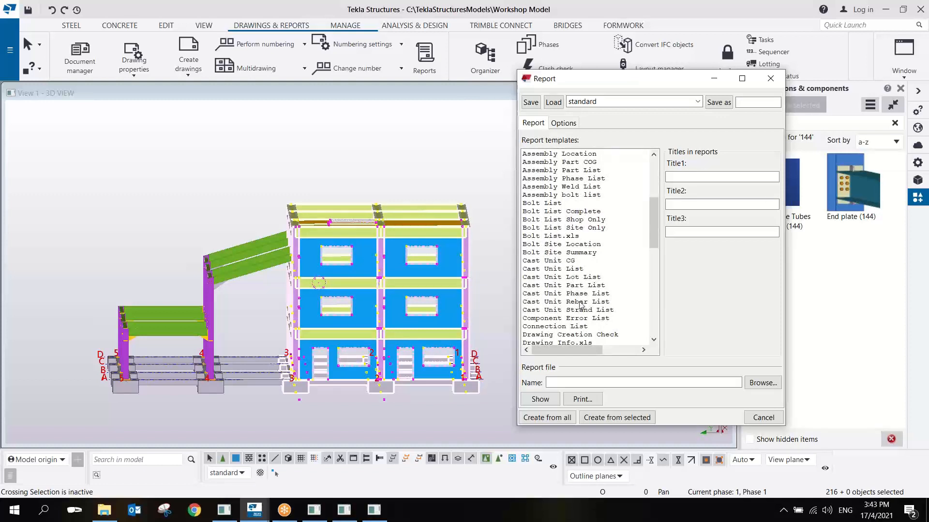
left_click(580, 302)
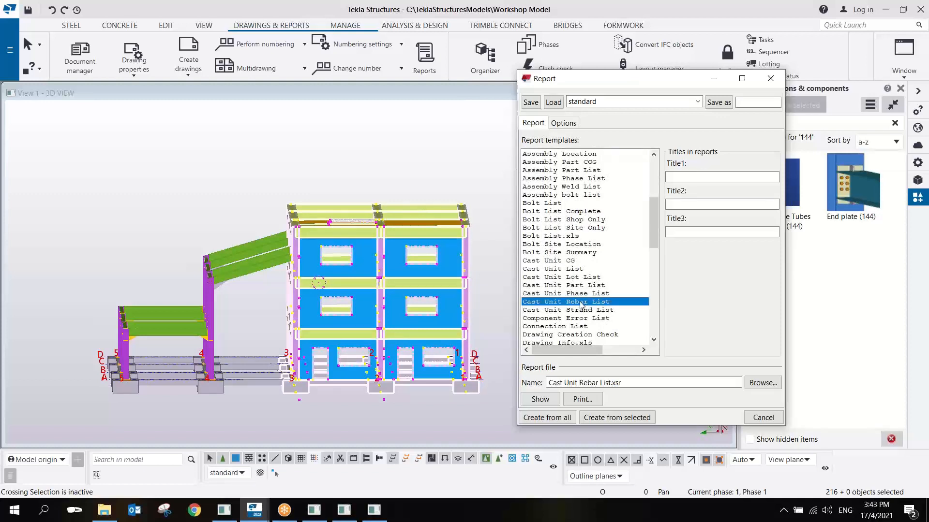
left_click(612, 420)
left_click(443, 266)
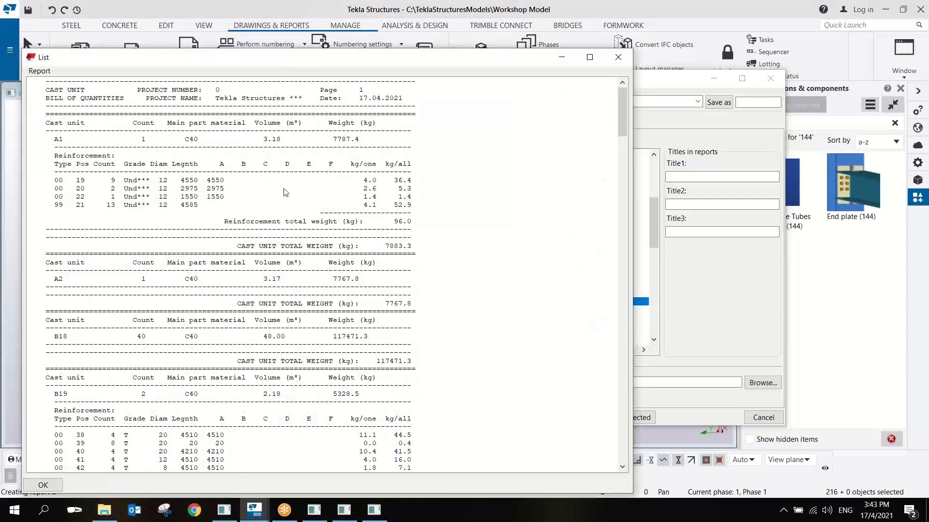
Examine the reinforcement rows of cast units B19 and B20 in the rebar report, and continue through the following cast units
left_click_drag(278, 63, 281, 47)
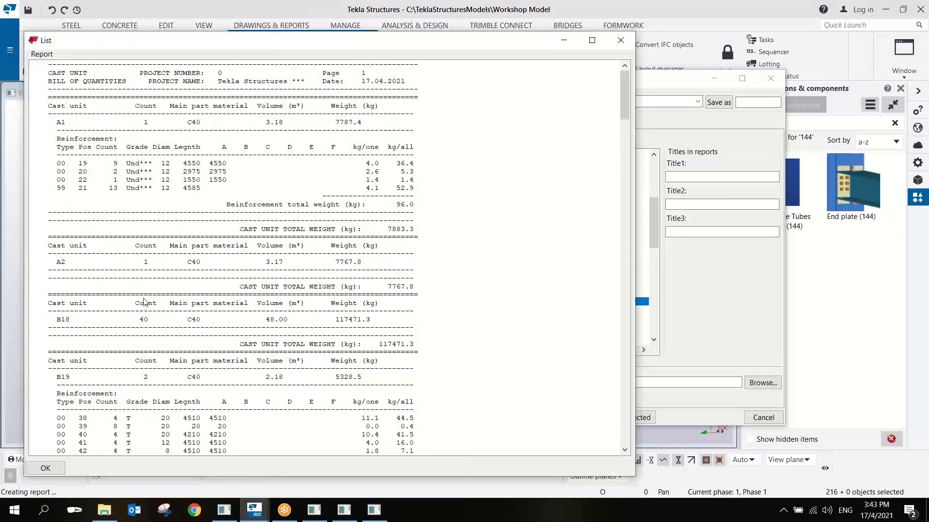
scroll(113, 390, "down", 1)
scroll(115, 393, "down", 6)
left_click(57, 207)
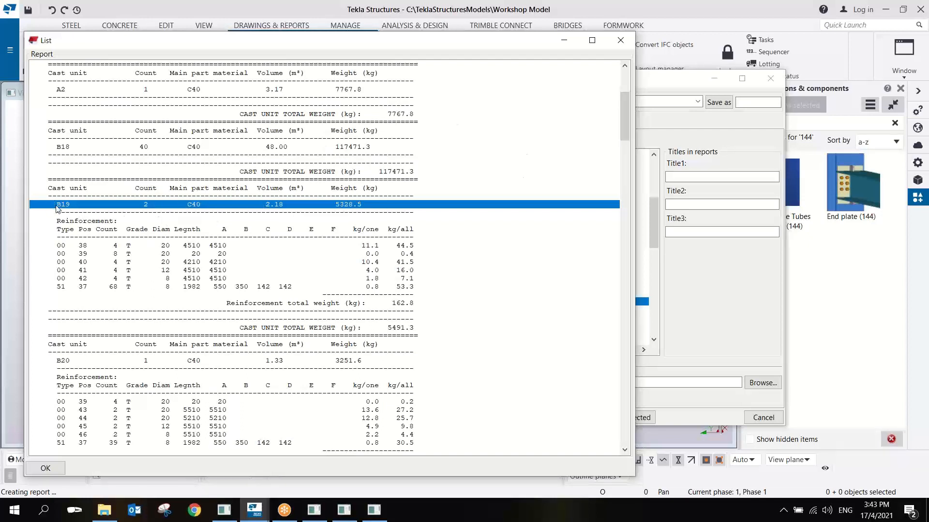
left_click_drag(52, 245, 50, 299)
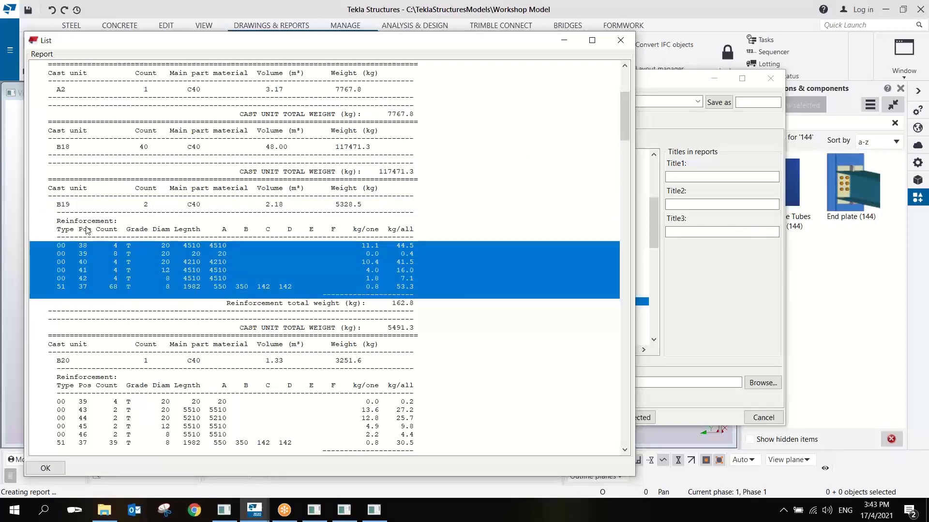
scroll(98, 233, "down", 5)
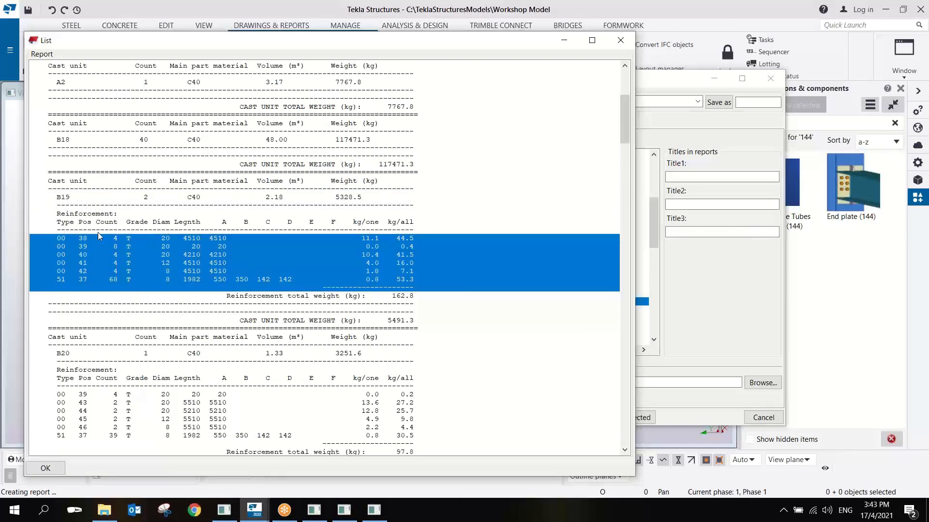
left_click_drag(50, 239, 52, 336)
left_click(60, 281)
scroll(115, 329, "down", 4)
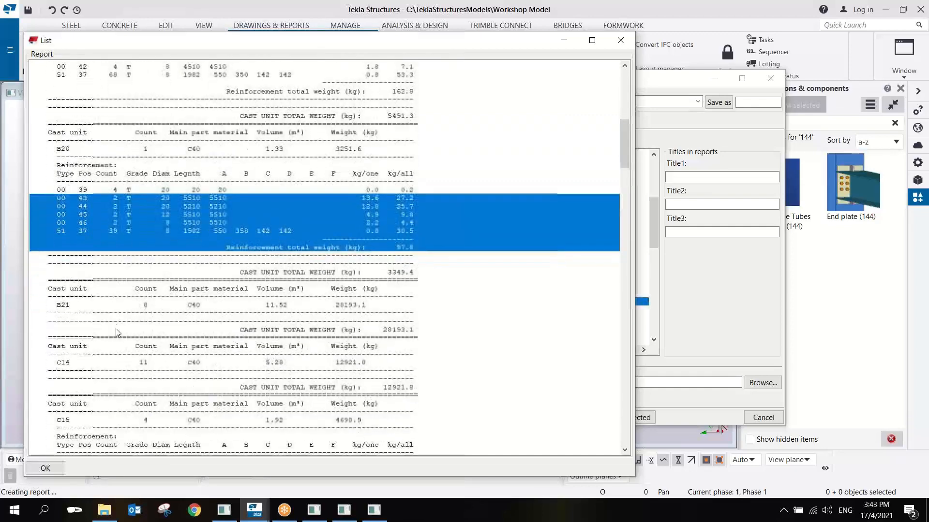
Examine the remaining cast units in the rebar report, including C15, C16 and C17, and close the report
scroll(116, 332, "down", 13)
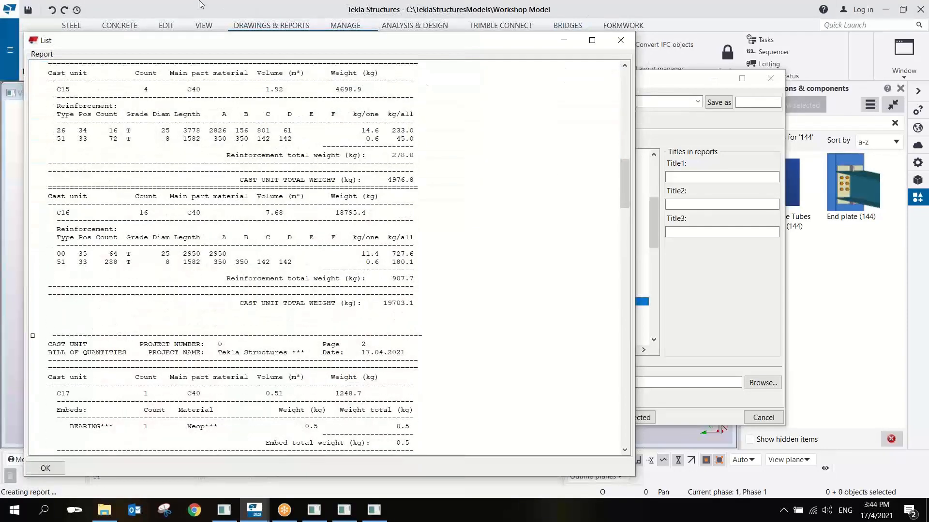
left_click_drag(201, 38, 200, 50)
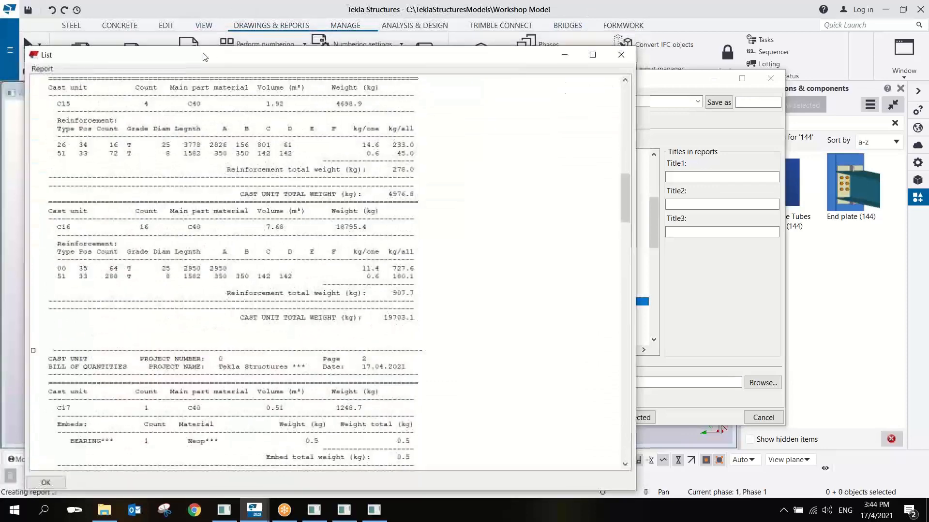
left_click(626, 57)
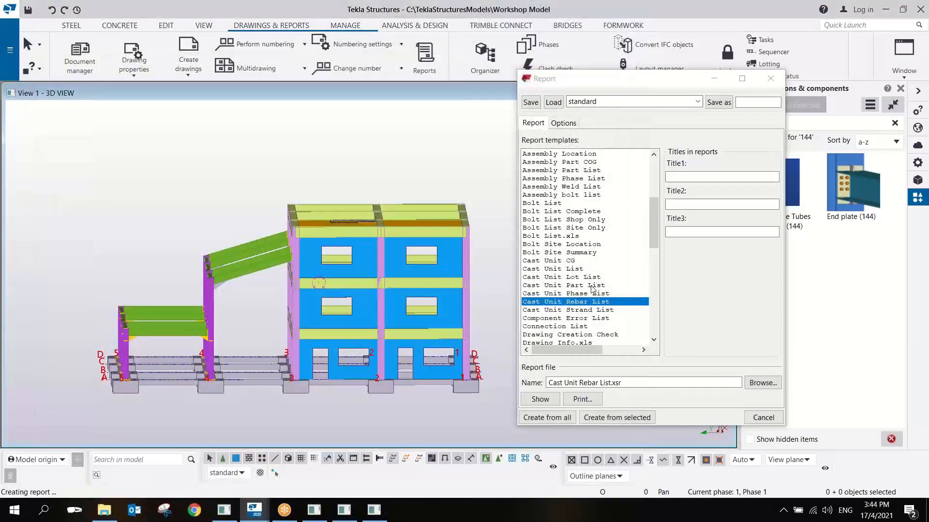
Create a report from all model objects with the Cast Unit List template
left_click(580, 269)
left_click_drag(266, 157, 407, 325)
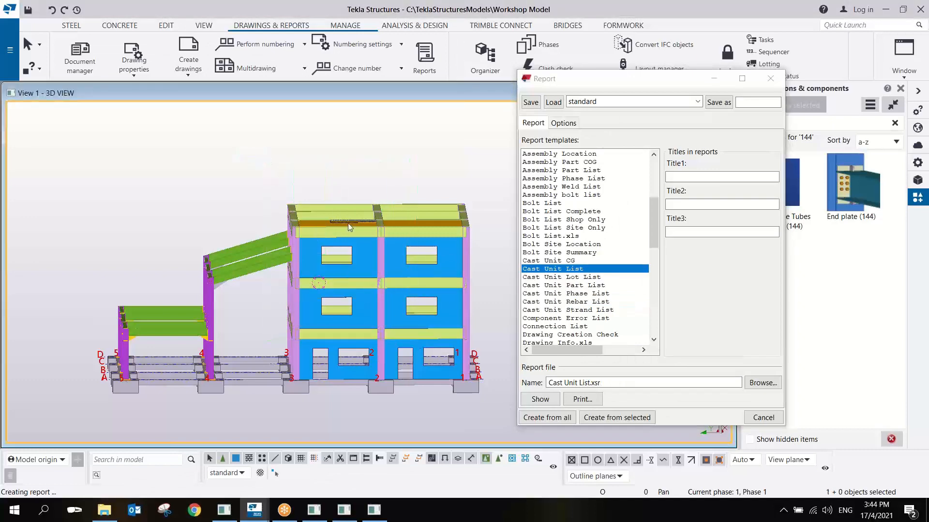
left_click(556, 418)
left_click(443, 265)
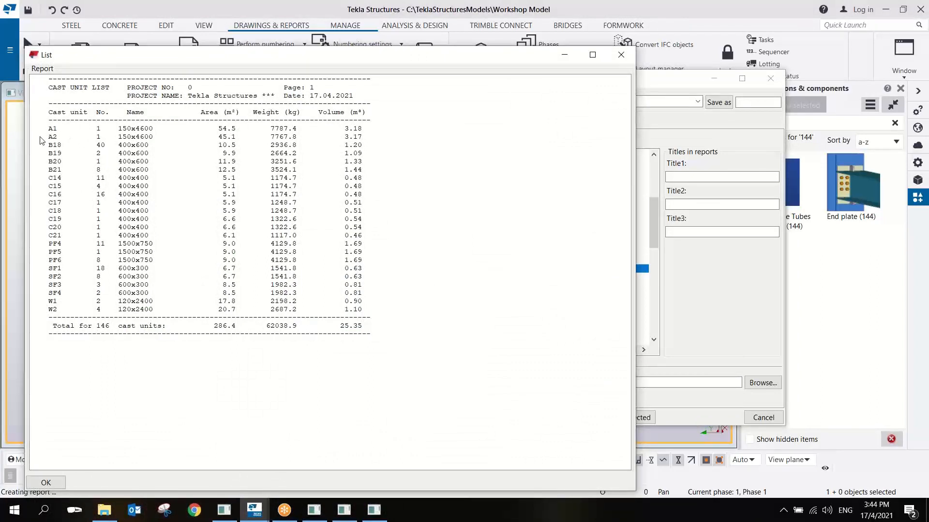
Examine the cast unit rows from B18 to W1 and the totals row in the list, and close the report
left_click_drag(42, 148, 34, 301)
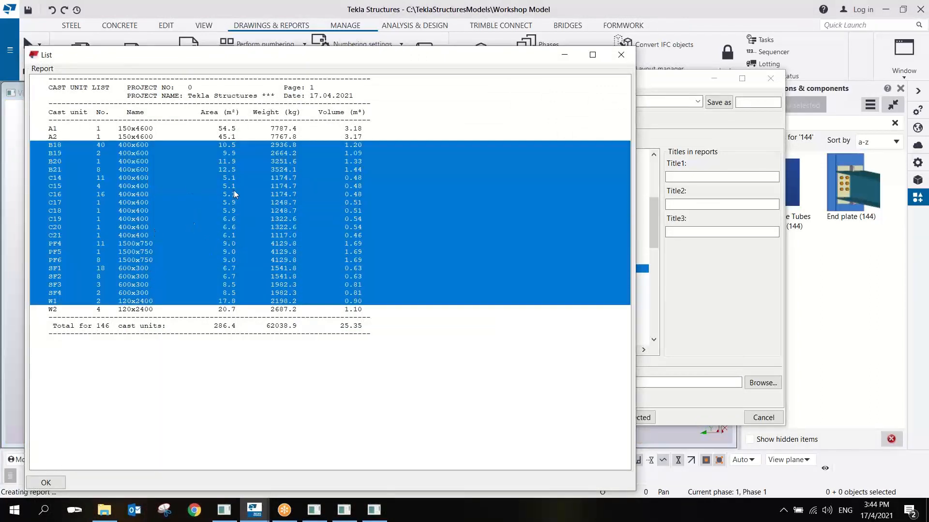
left_click(370, 331)
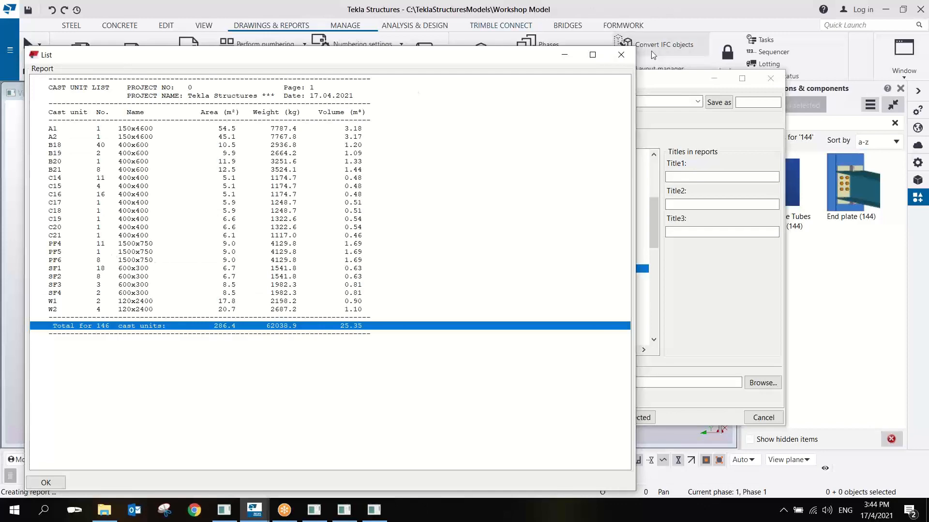
left_click(622, 56)
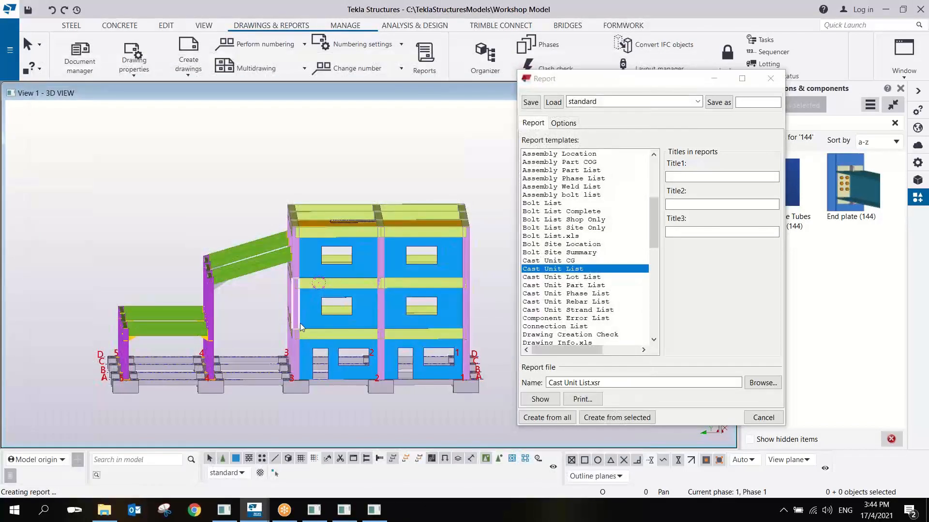
Window-select the steel frame beside the concrete building and create an Assembly Part List report from the selected objects
left_click_drag(237, 222, 106, 341)
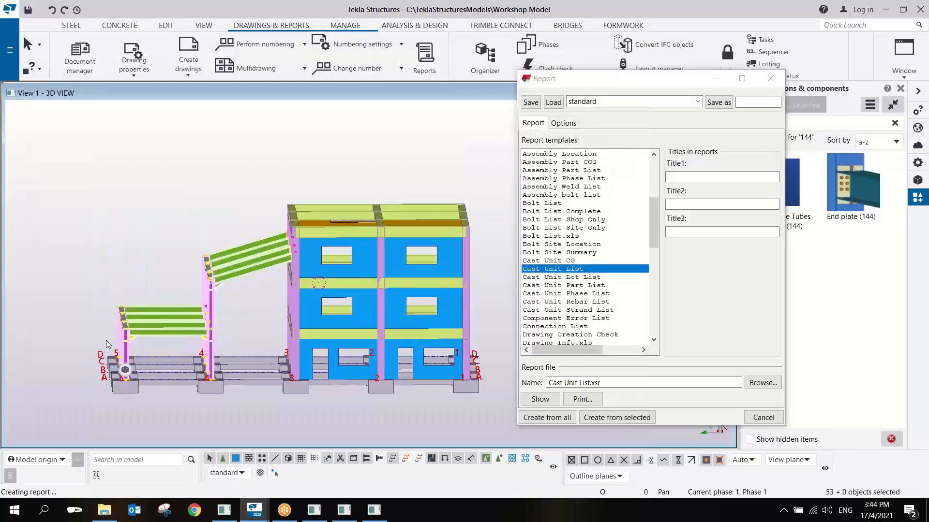
mouse_move(654, 225)
left_mouse_down()
mouse_move(653, 281)
mouse_move(648, 214)
left_mouse_up()
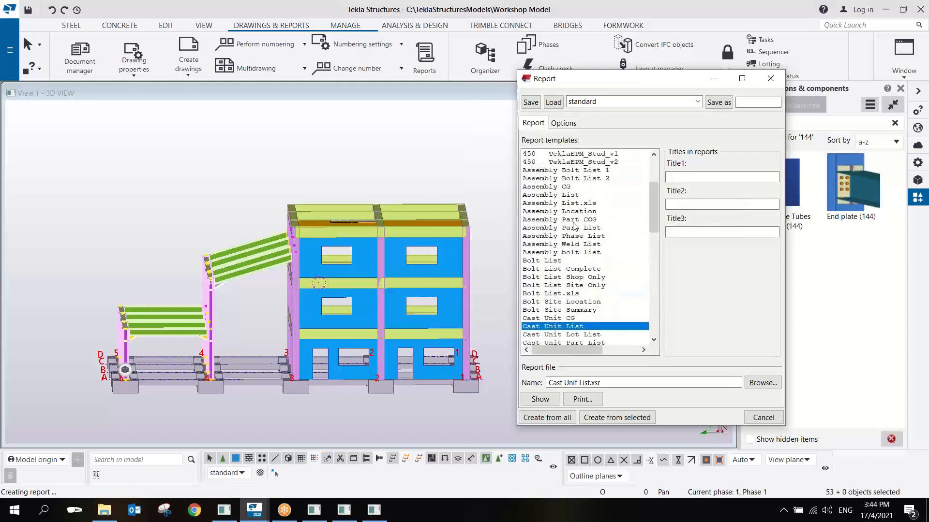
left_click(573, 228)
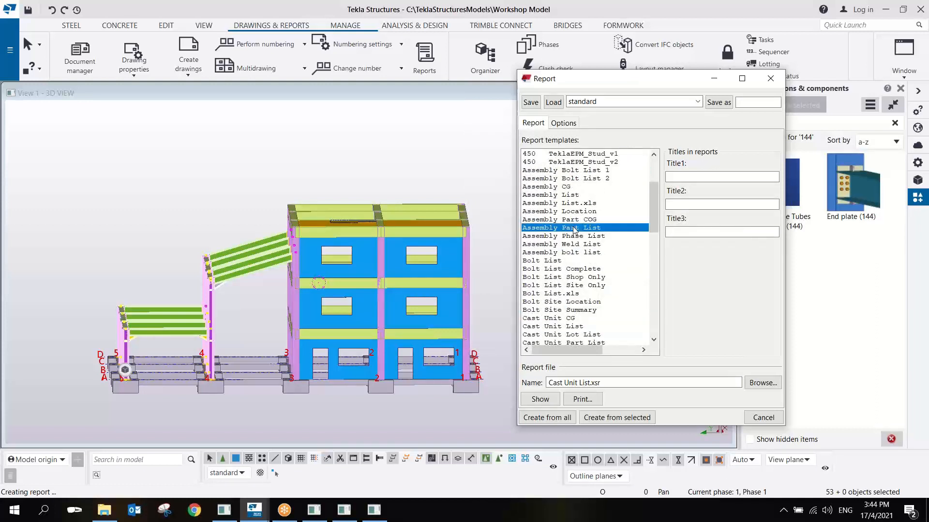
left_click(604, 419)
left_click(452, 266)
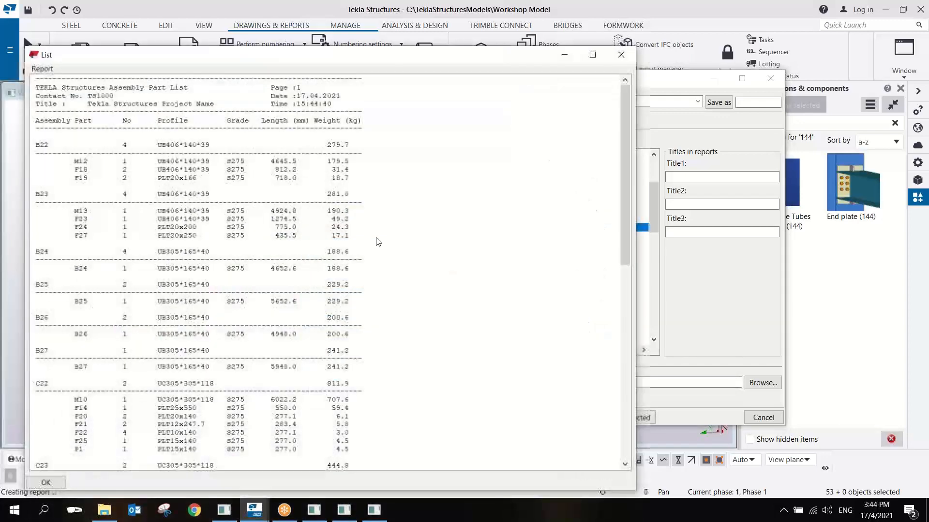
Examine the assembly part list, checking the parts that make up column assembly C22, and close the report
scroll(178, 323, "down", 3)
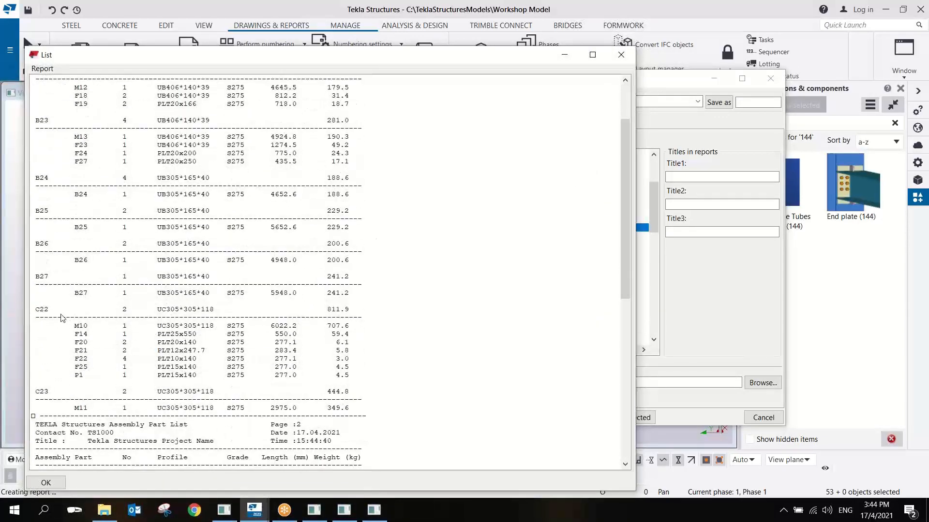
left_click(37, 310)
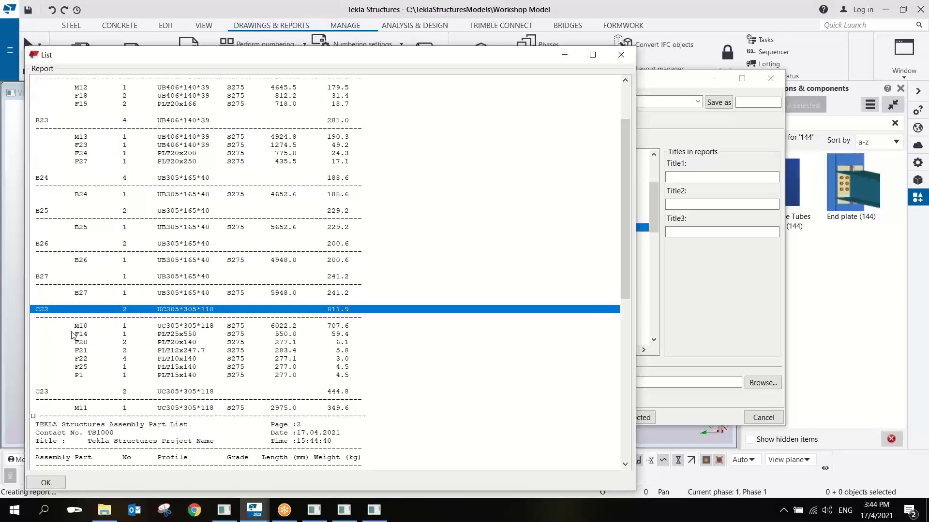
left_click_drag(71, 327, 71, 365)
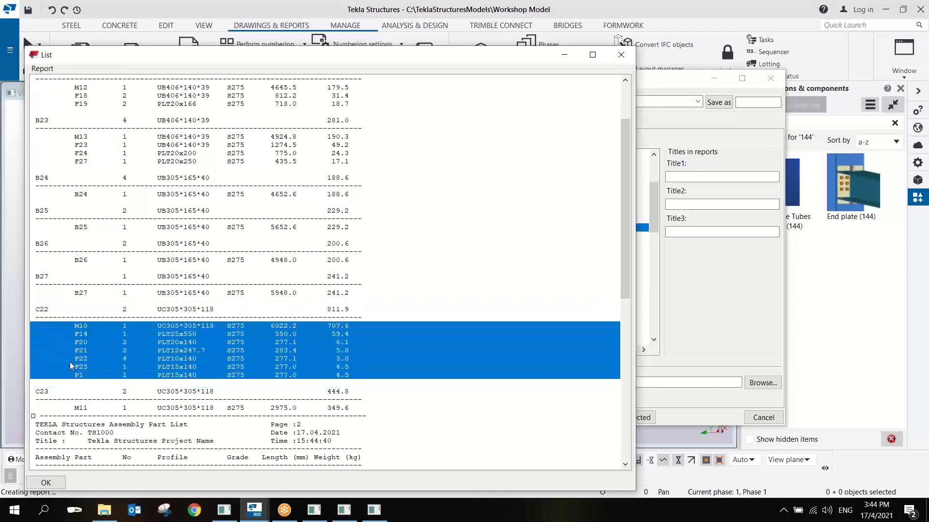
scroll(82, 357, "down", 13)
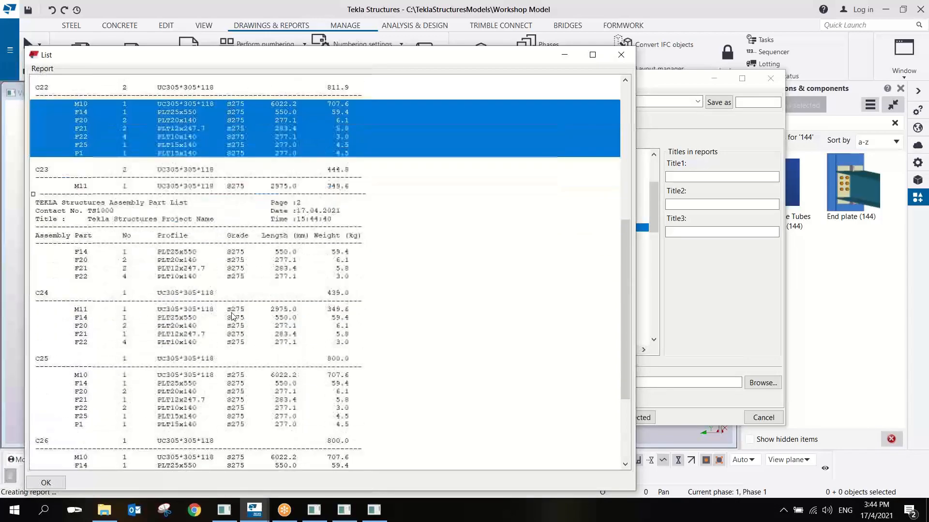
scroll(175, 266, "up", 15)
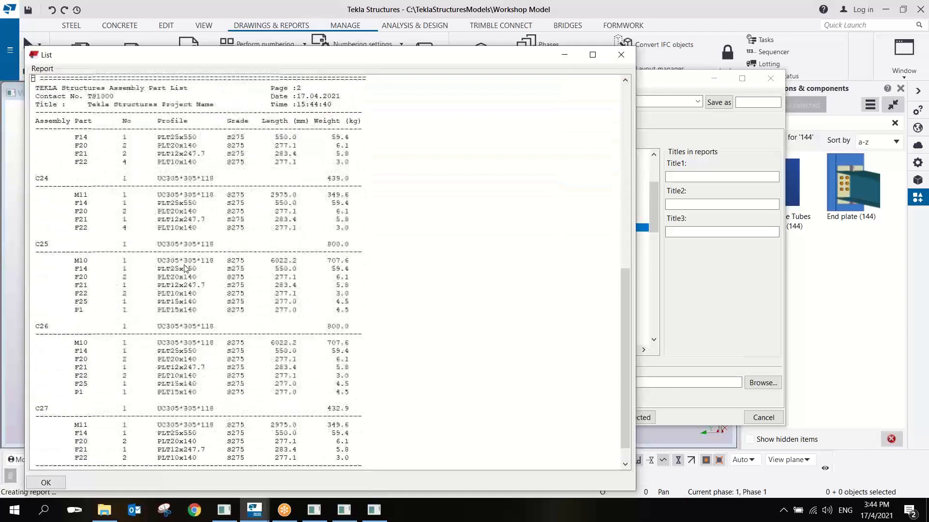
scroll(151, 223, "up", 2)
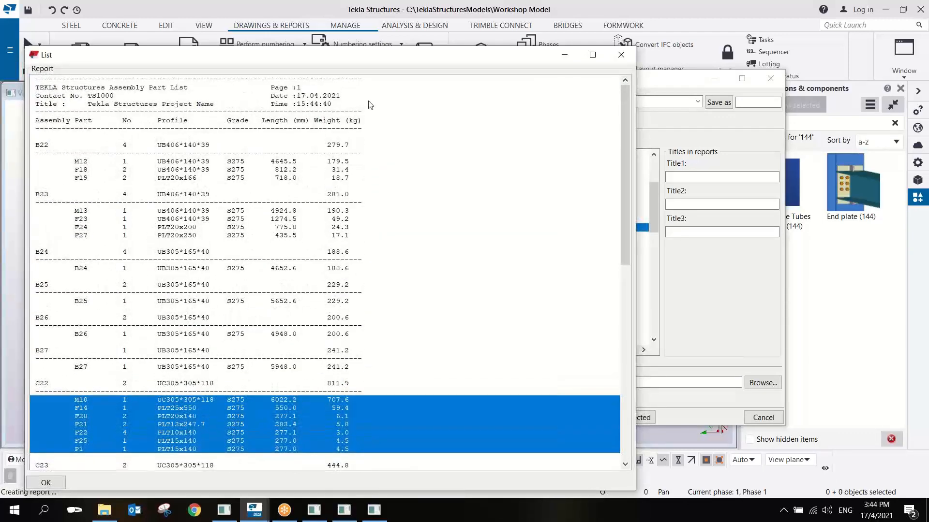
left_click(620, 56)
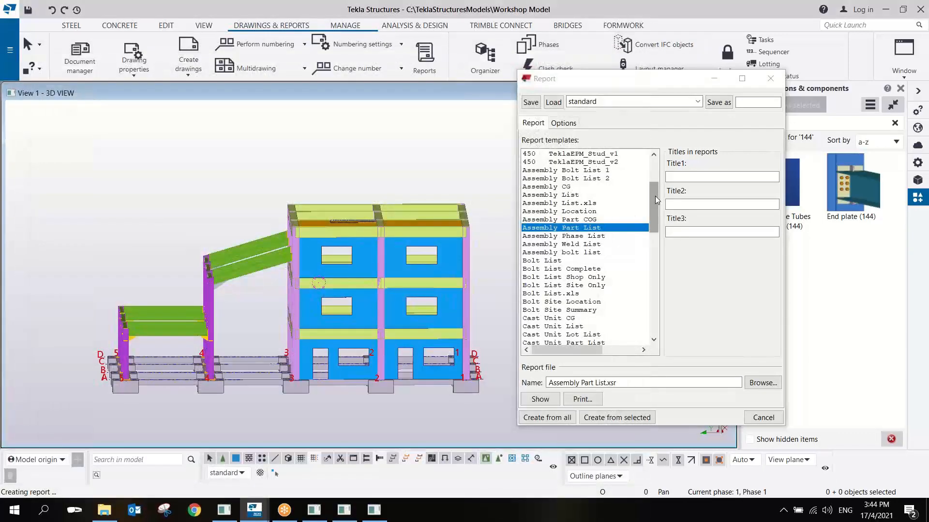
Create a report from all objects with the Bolt List.xls template, shown with the associated viewer
left_click_drag(655, 198, 655, 224)
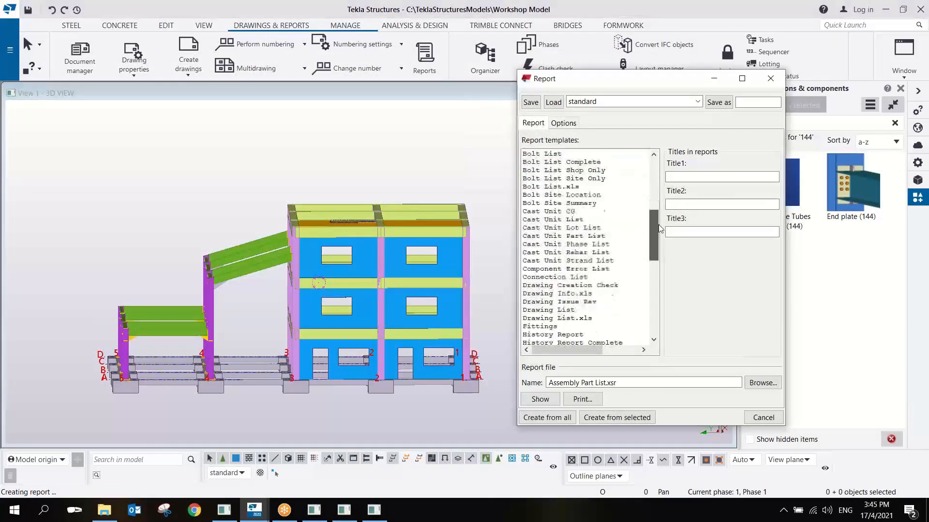
left_click(572, 188)
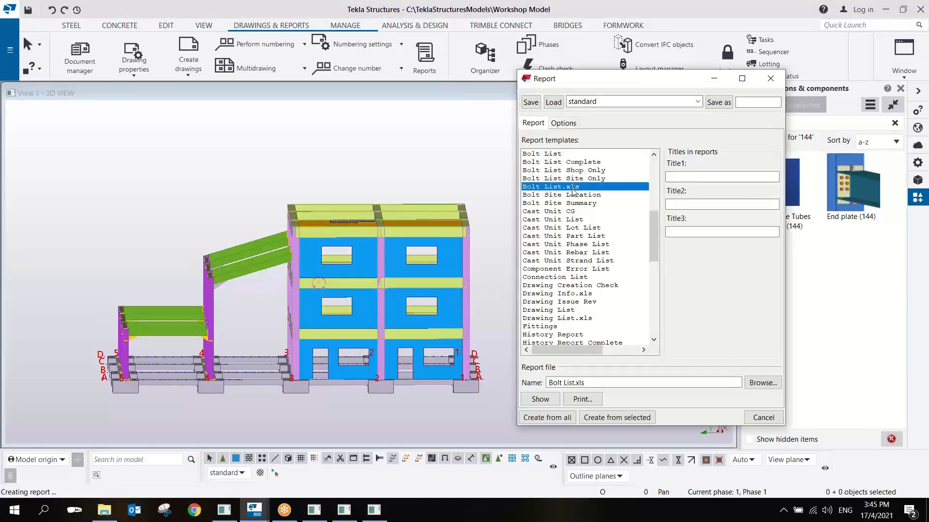
left_click(563, 122)
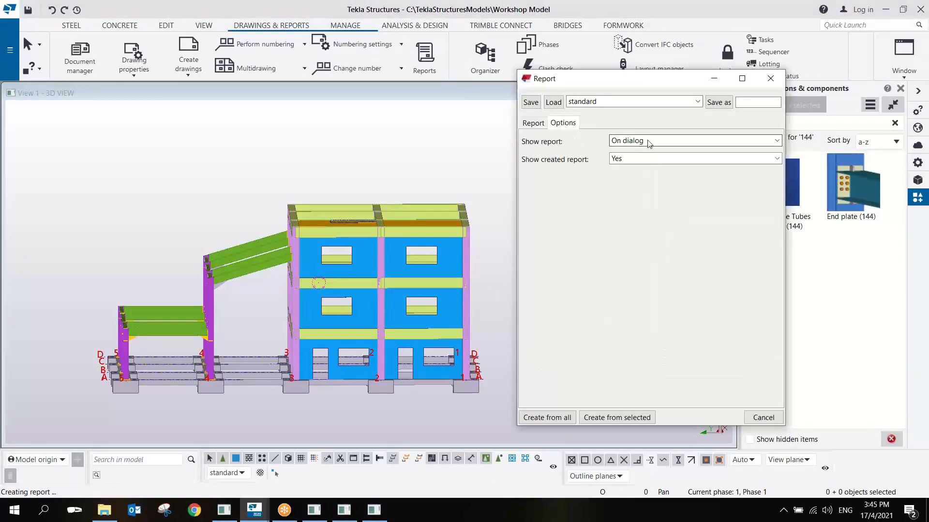
left_click(648, 141)
left_click(646, 164)
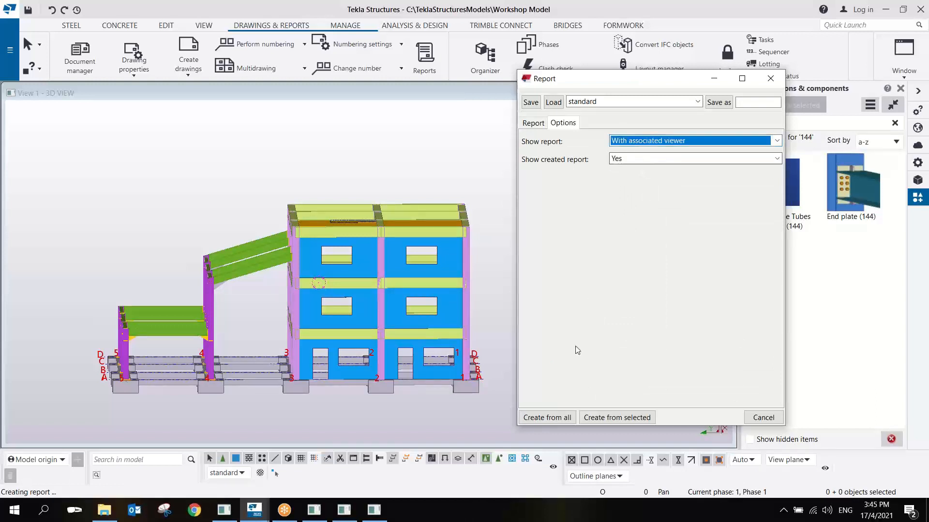
left_click(556, 419)
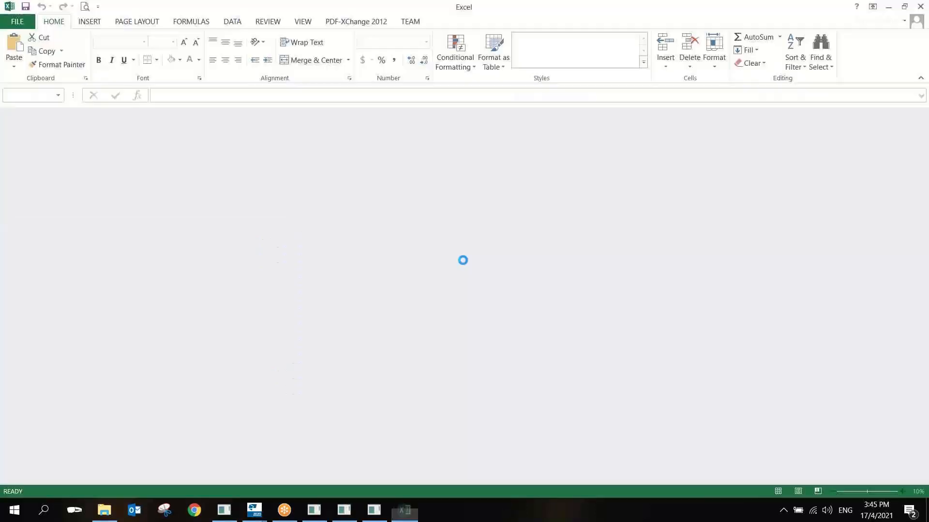
left_click(422, 279)
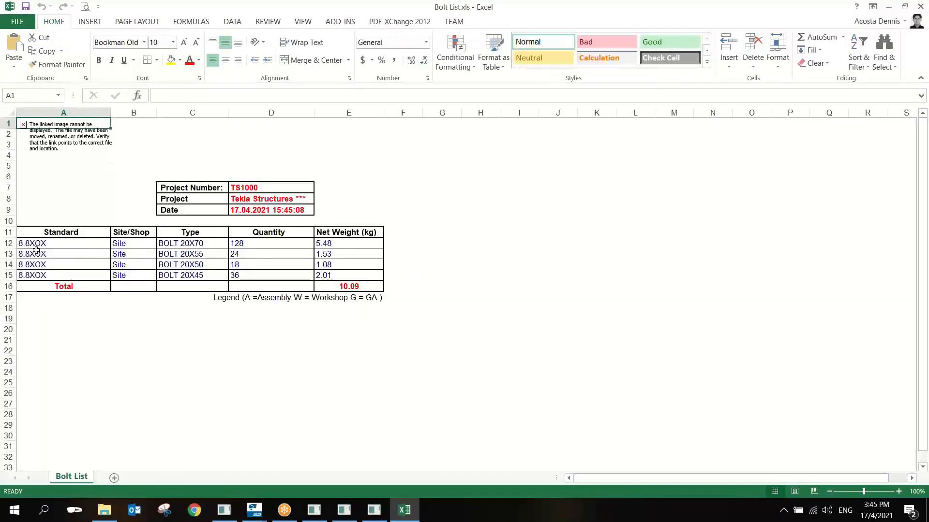
Examine the bolt rows and quantities in the Bolt List spreadsheet, and close it and the report settings
left_click_drag(37, 250, 372, 274)
left_click(406, 264)
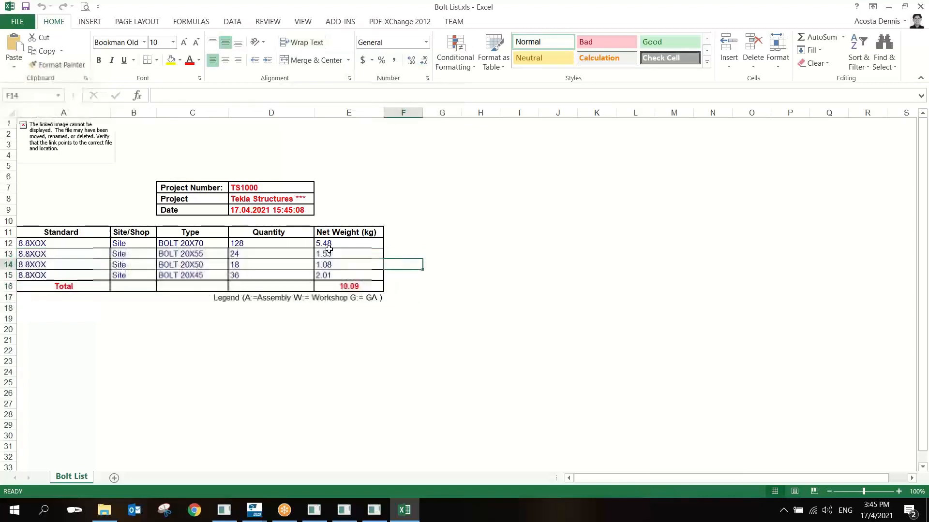
left_click(244, 242)
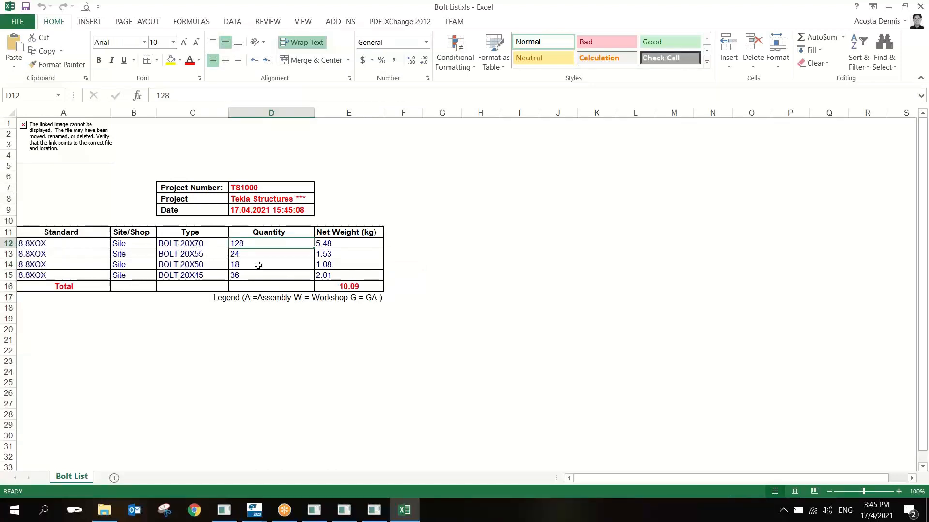
left_click(921, 7)
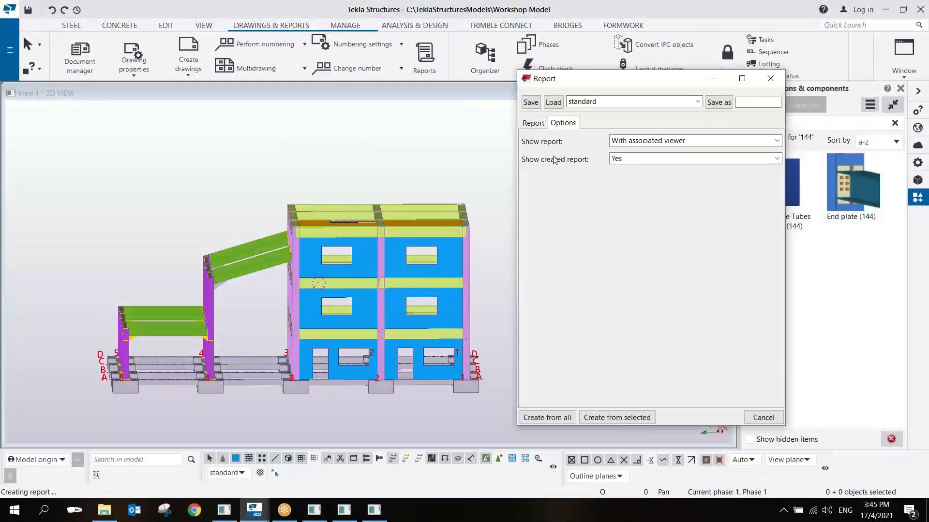
left_click(763, 418)
Select the ground-floor concrete column with corbels at grid C on gridline 1 in the 3D model
scroll(464, 302, "down", 1)
middle_click_drag(339, 292, 402, 301, "ctrl")
middle_click_drag(208, 309, 459, 271)
scroll(346, 288, "up", 2)
scroll(508, 276, "down", 4)
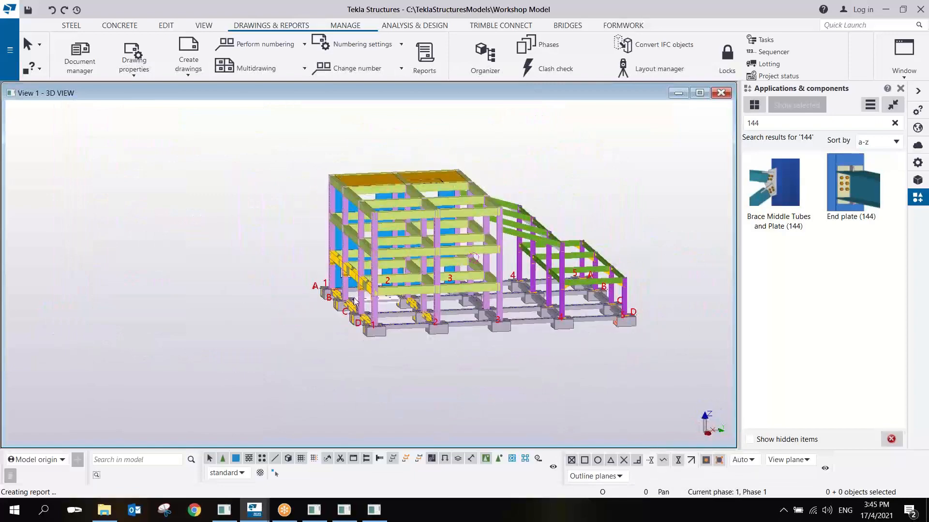
scroll(366, 305, "up", 2)
middle_click_drag(366, 306, 434, 301, "ctrl")
scroll(376, 292, "up", 2)
scroll(376, 292, "up", 2)
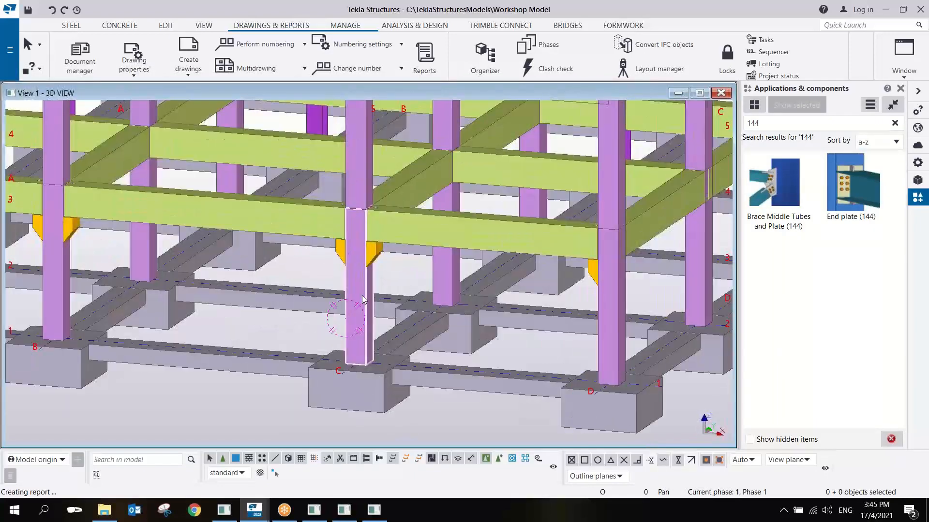
left_click(361, 295)
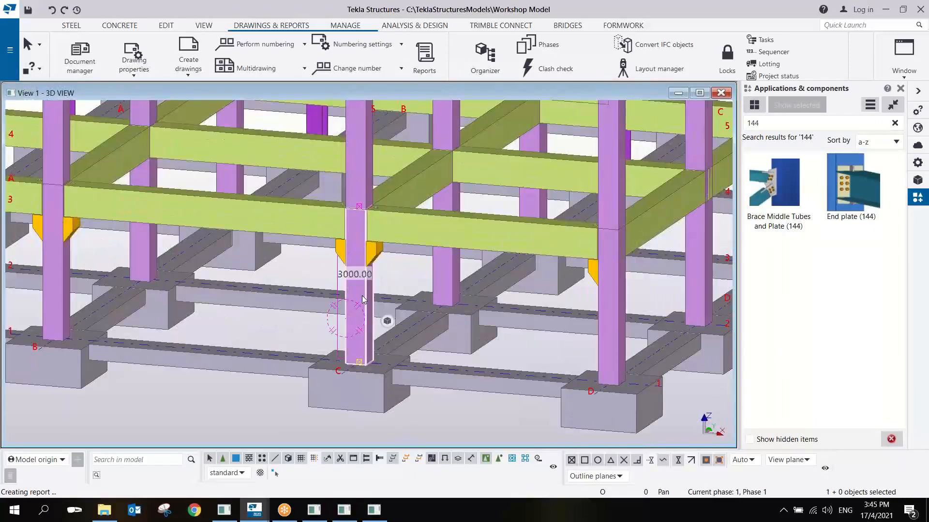
Load the Rebar settings in the cast unit drawing properties and accept them
left_click(152, 71)
left_click(153, 167)
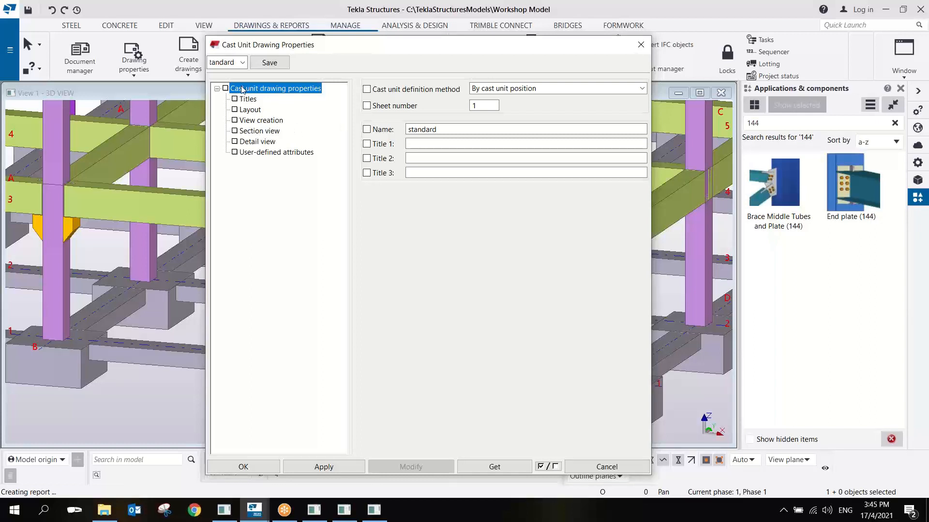
left_click(243, 63)
left_click(231, 95)
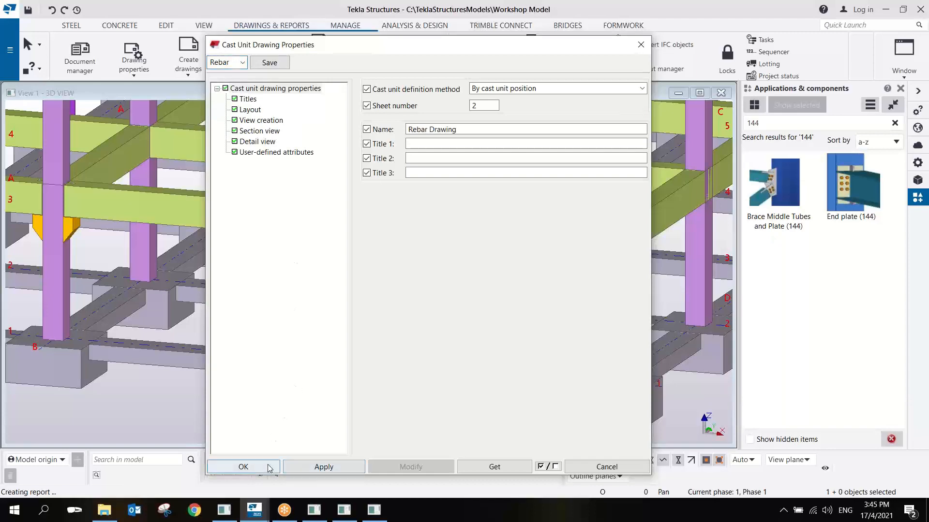
left_click(243, 467)
Create a cast unit drawing of the selected corbel column and maximize the drawing window
right_click(349, 296)
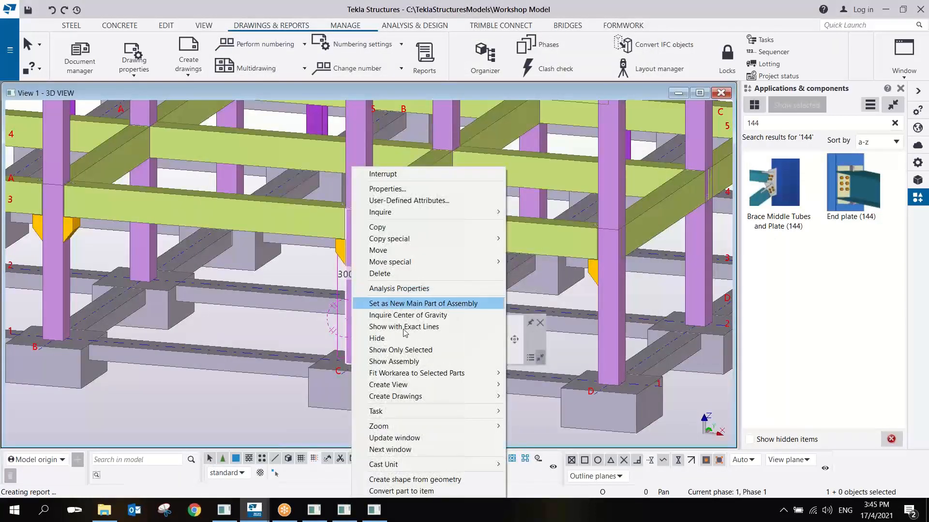
mouse_move(430, 396)
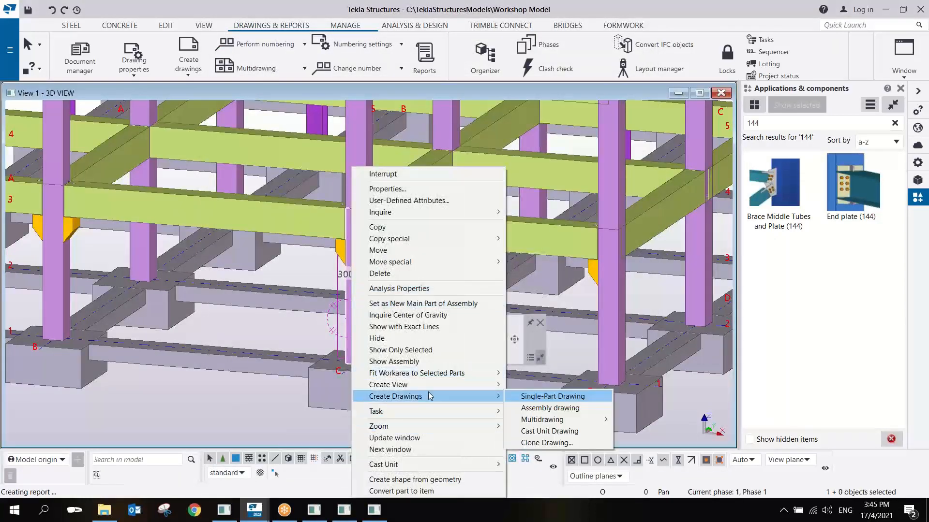
left_click(567, 432)
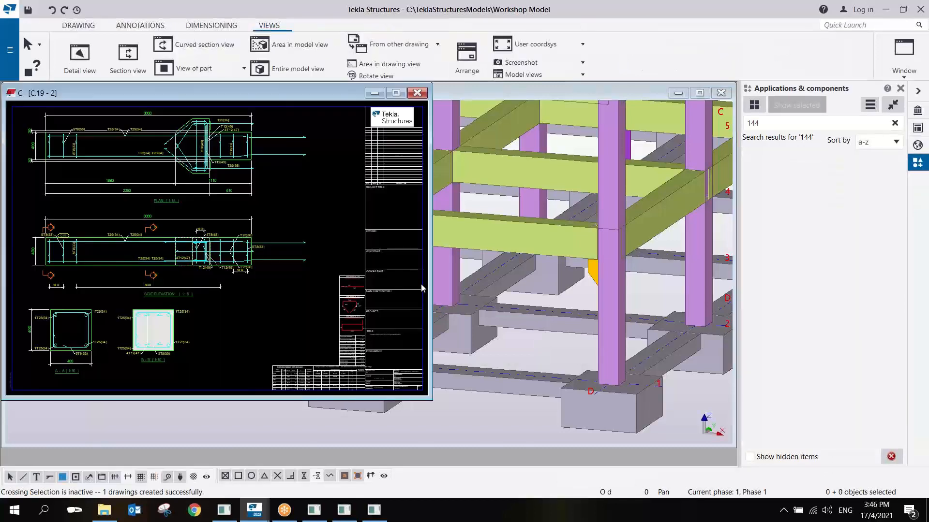
left_click(396, 93)
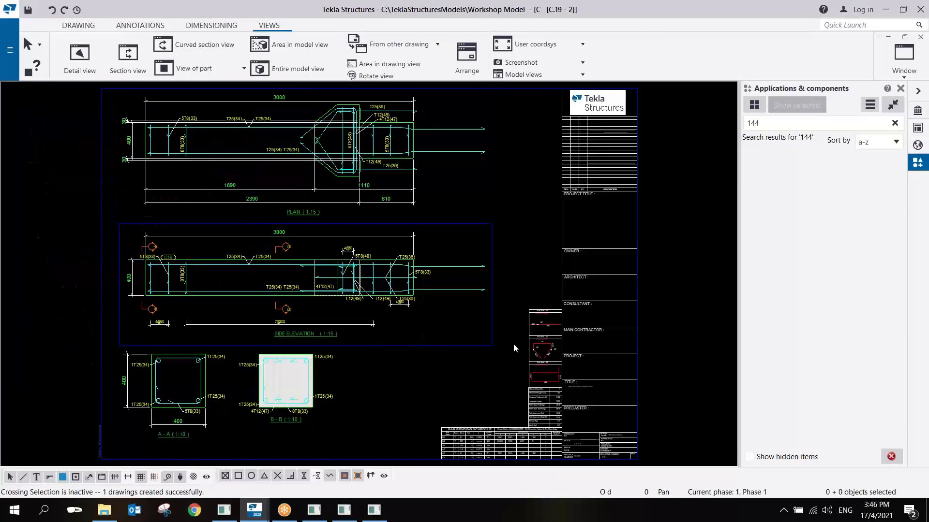
Examine the bar shape sketches and the reinforcement in the plan and side elevation views of the column drawing
scroll(555, 335, "up", 5)
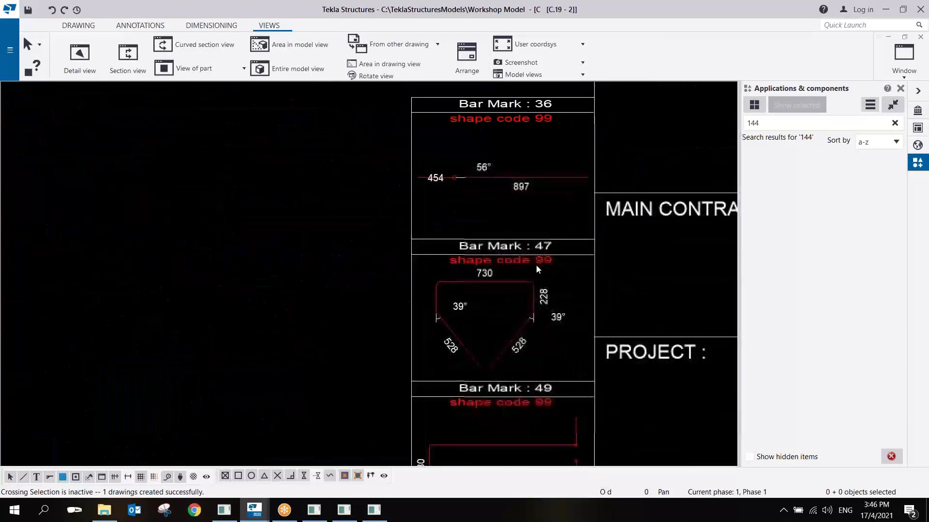
scroll(538, 274, "down", 5)
scroll(407, 242, "up", 6)
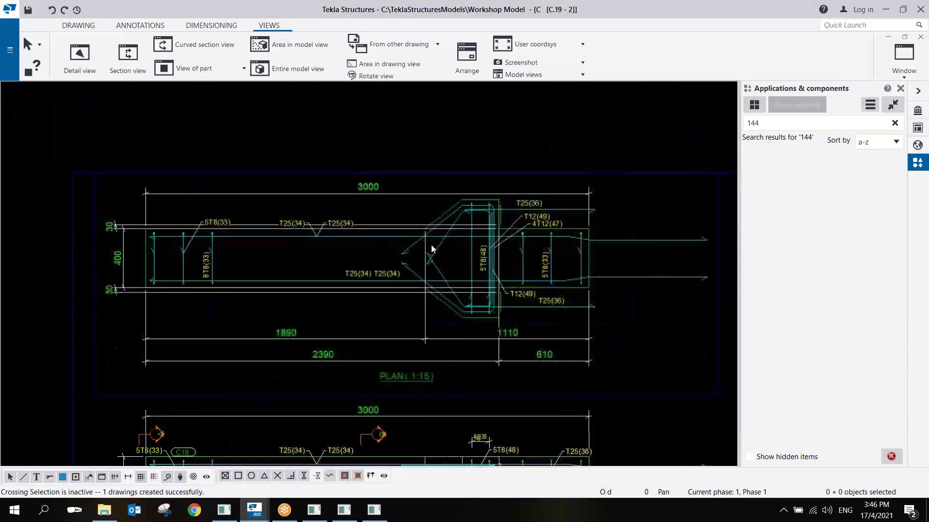
middle_click_drag(424, 256, 434, 250)
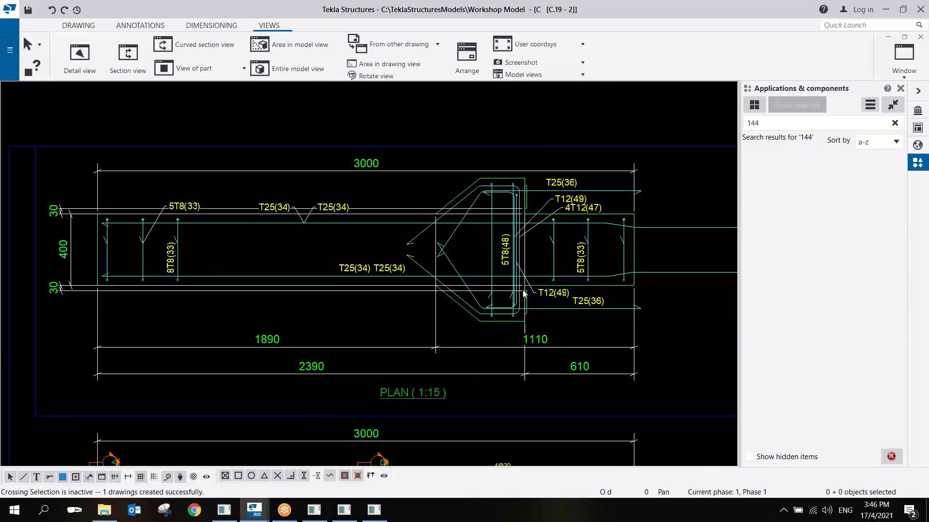
scroll(521, 314, "down", 4)
middle_click_drag(519, 289, 485, 184)
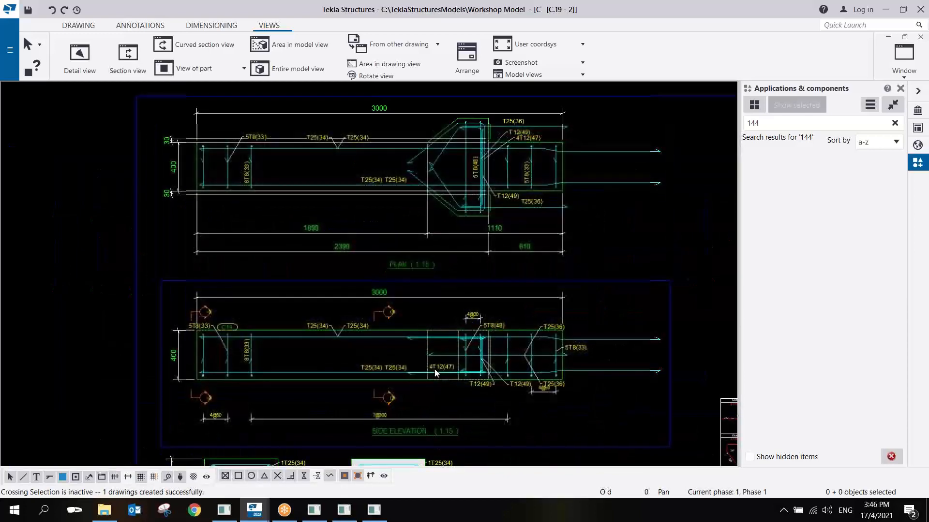
middle_click_drag(459, 346, 419, 276)
scroll(170, 283, "up", 2)
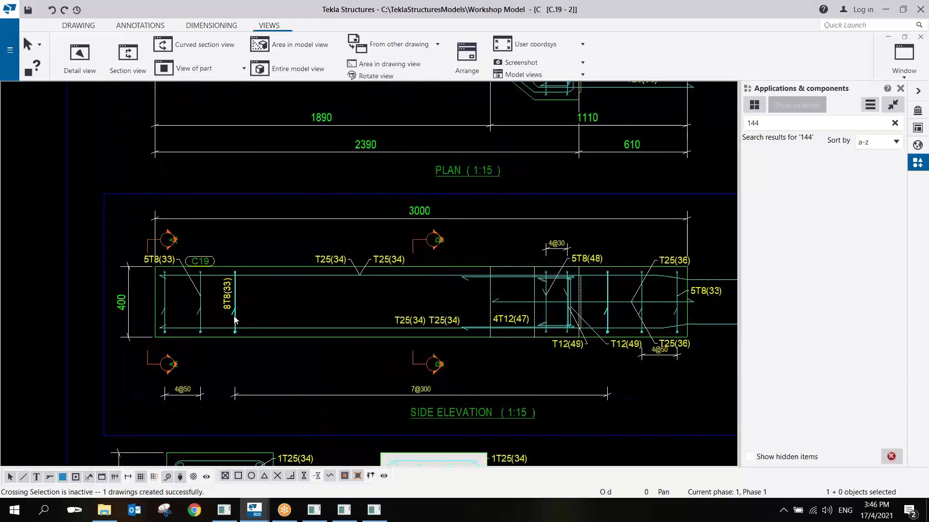
scroll(242, 313, "up", 2)
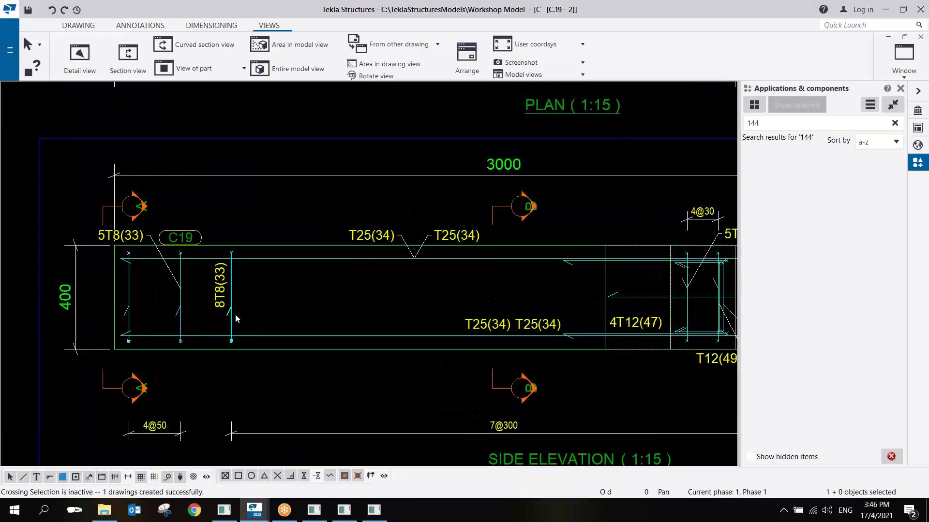
double_click(230, 316)
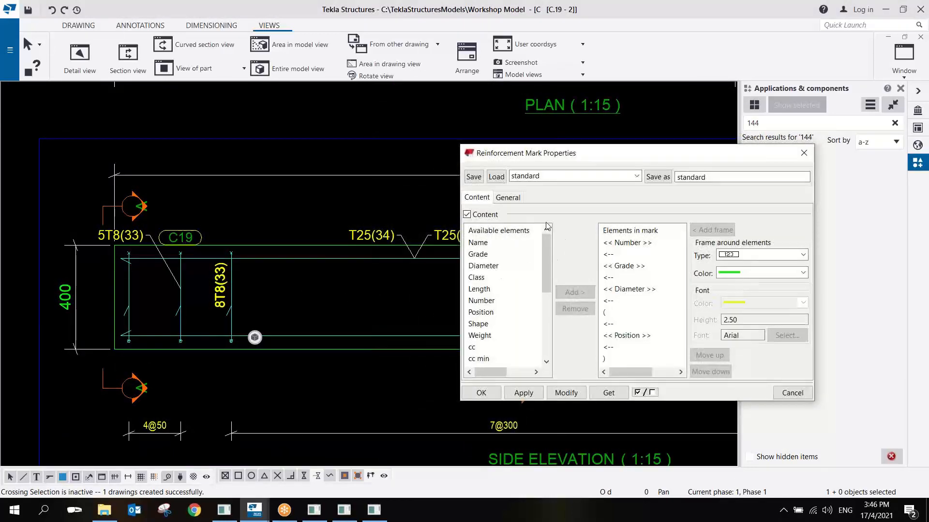
left_click(507, 198)
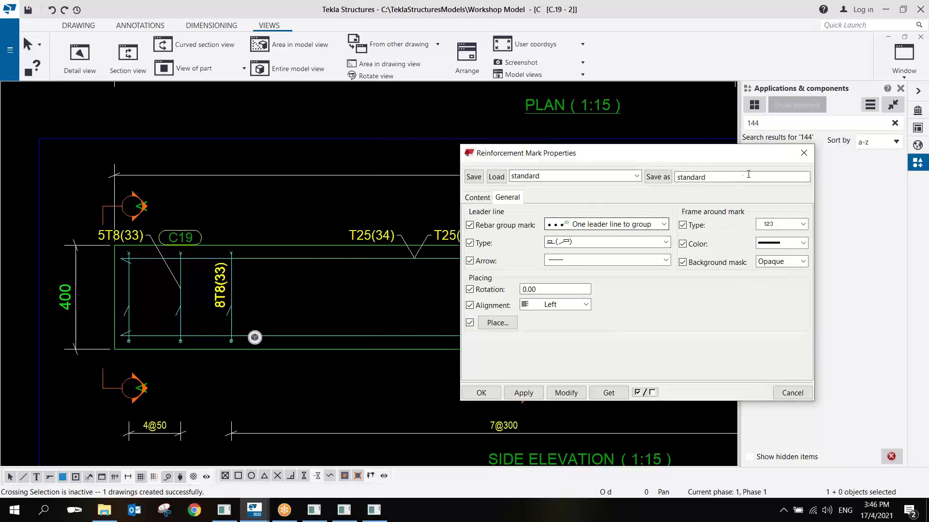
left_click(804, 153)
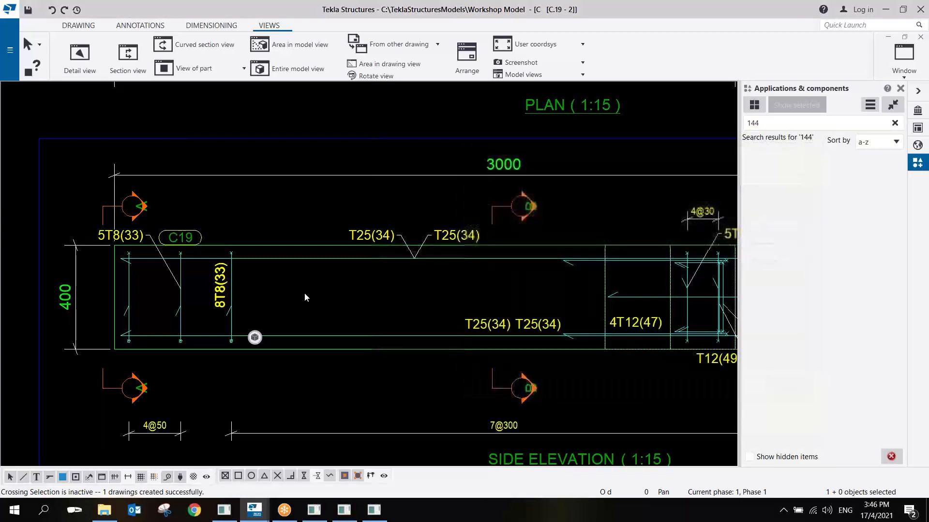
Set the visibility of reinforcing bars in the 8T8(33) stirrup group to all in the side elevation
double_click(232, 328)
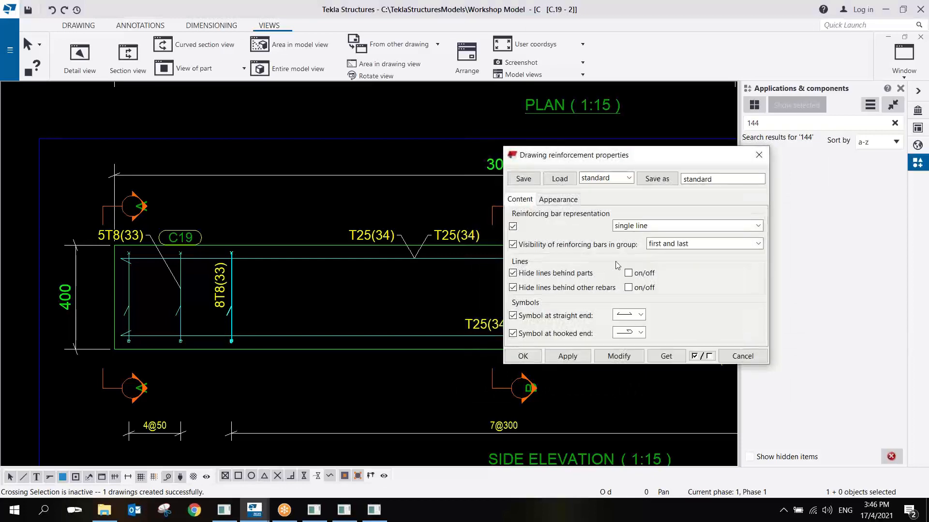
left_click(694, 244)
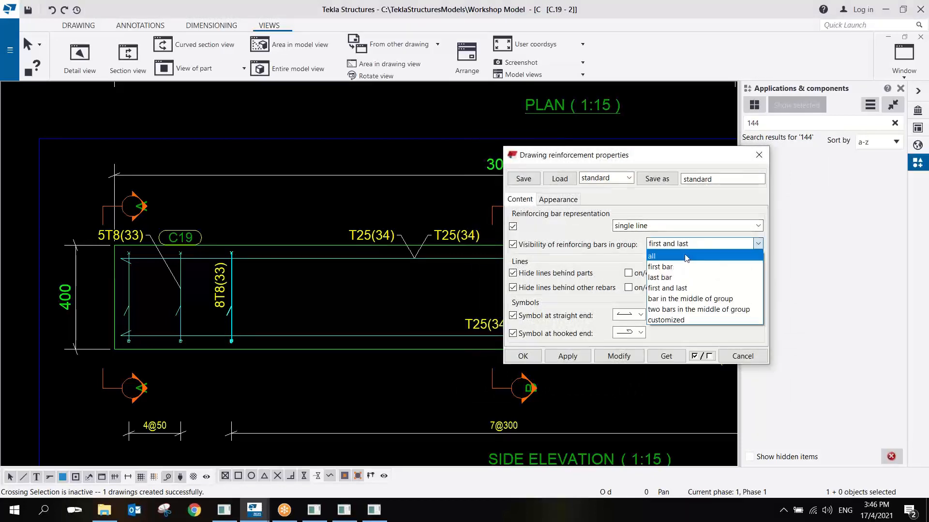
left_click(672, 253)
left_click(618, 356)
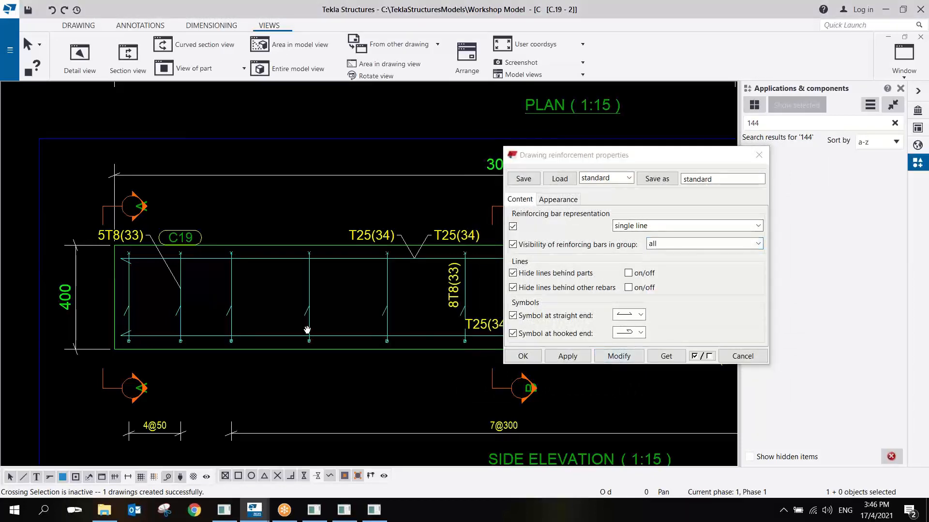
scroll(221, 309, "down", 5)
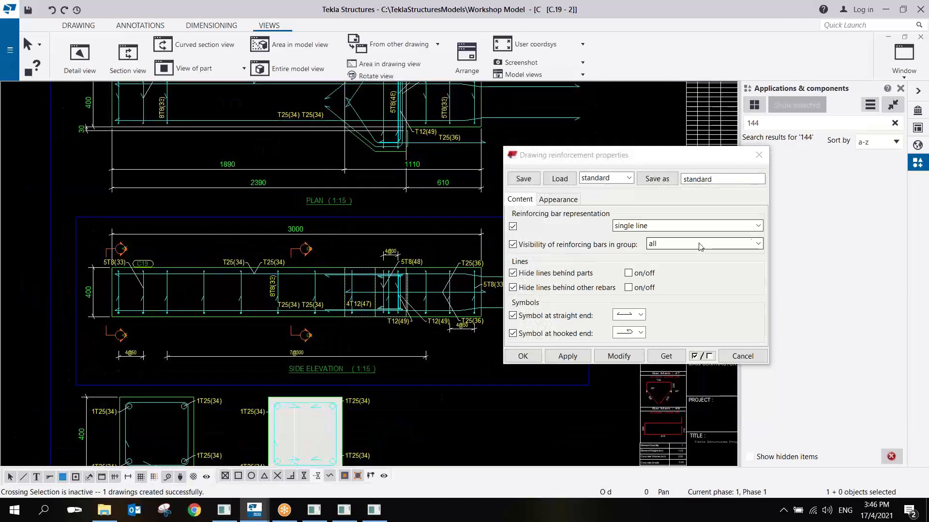
Set the 8T8(33) stirrup group's bar visibility back to first and last, and accept the reinforcement properties
left_click(700, 247)
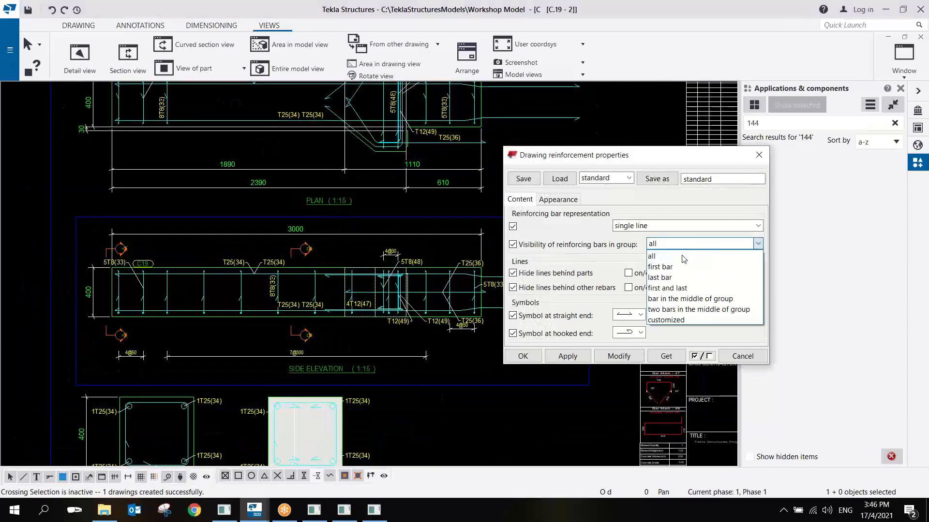
left_click(676, 290)
left_click(619, 356)
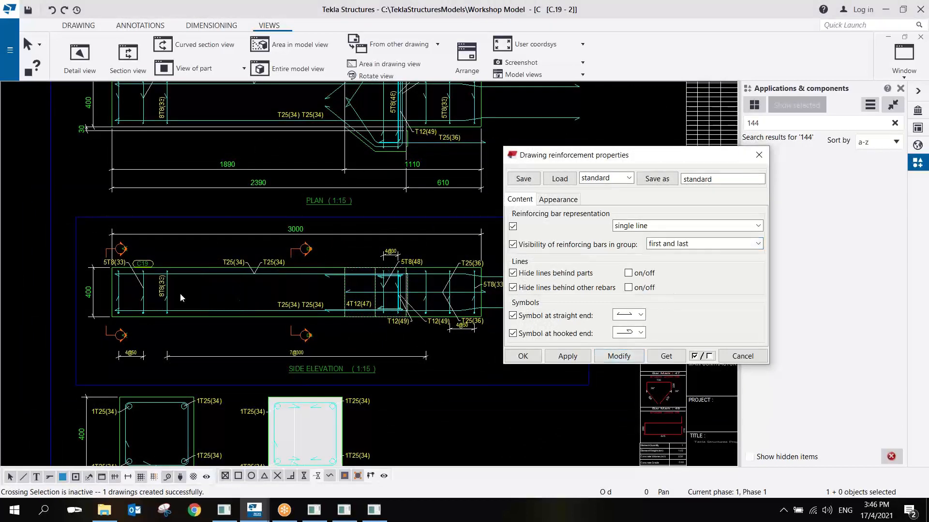
scroll(180, 293, "up", 3)
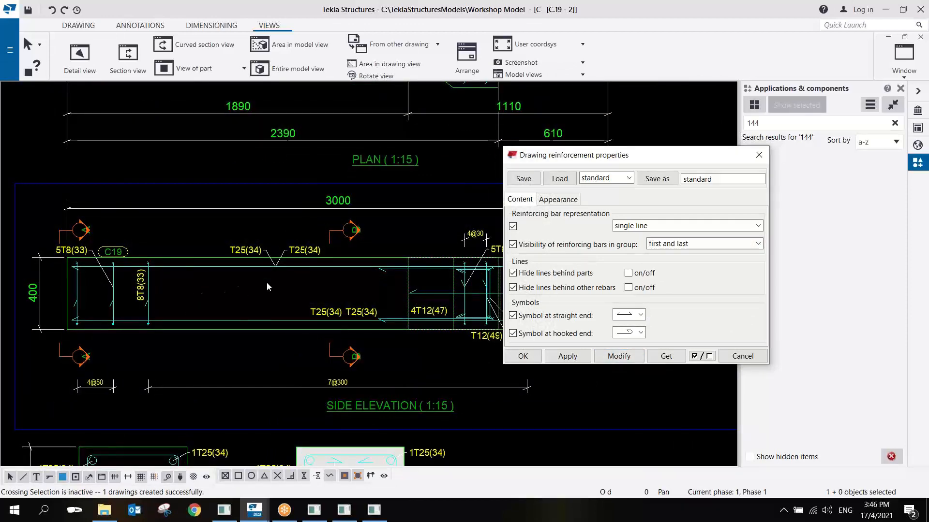
scroll(267, 286, "down", 3)
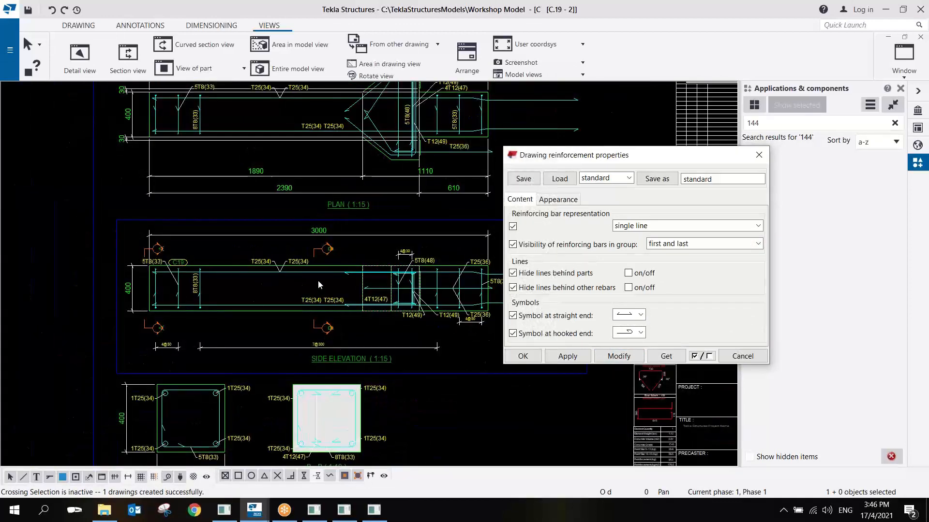
scroll(334, 288, "down", 1)
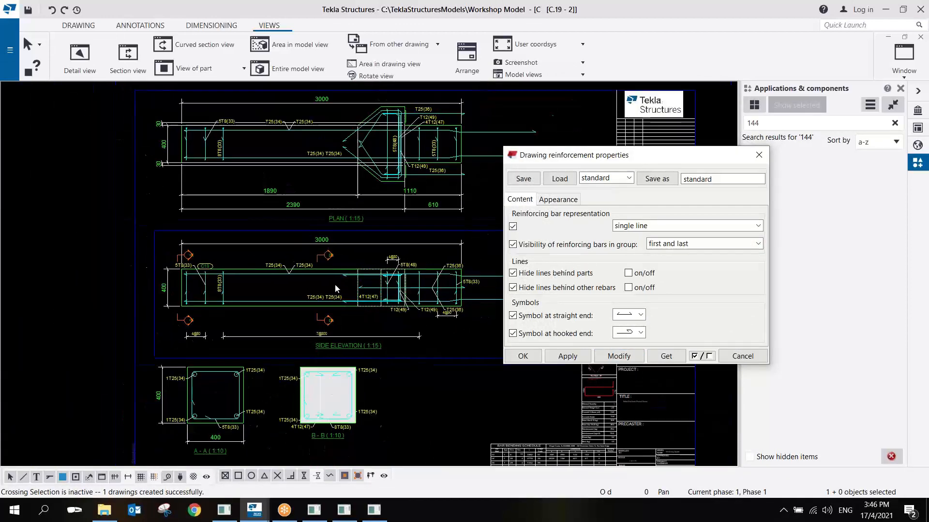
left_click(522, 357)
Examine the bar bending schedule, the element quantity table and the shape sketches for bar marks 36, 47 and 49
scroll(416, 351, "up", 6)
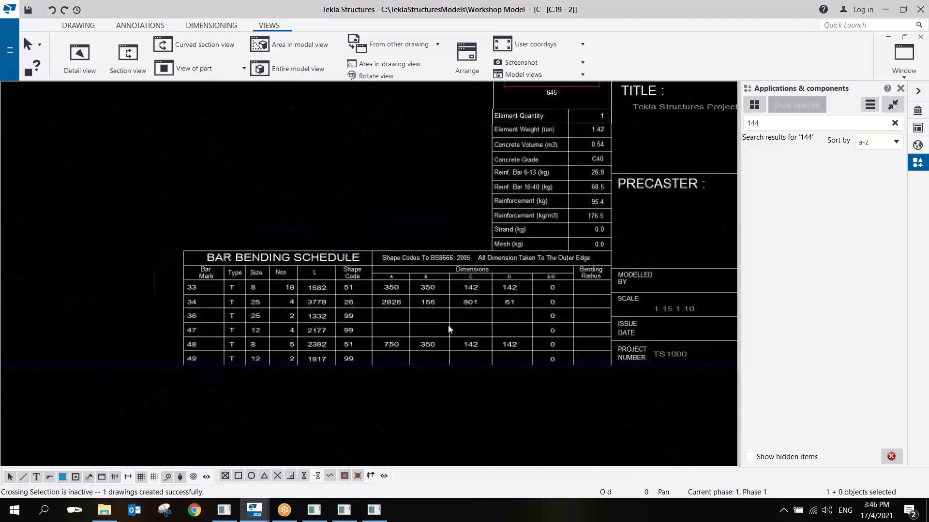
middle_click_drag(380, 291, 390, 282)
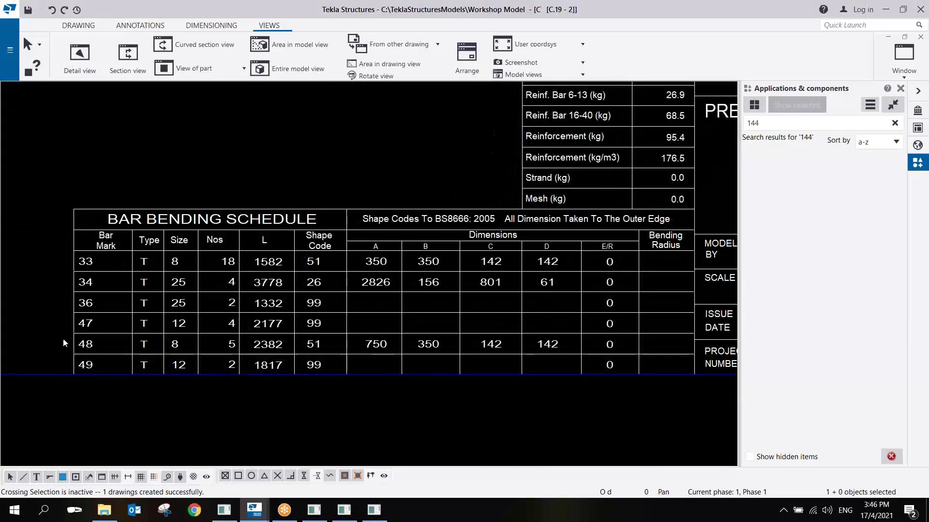
scroll(582, 349, "down", 3)
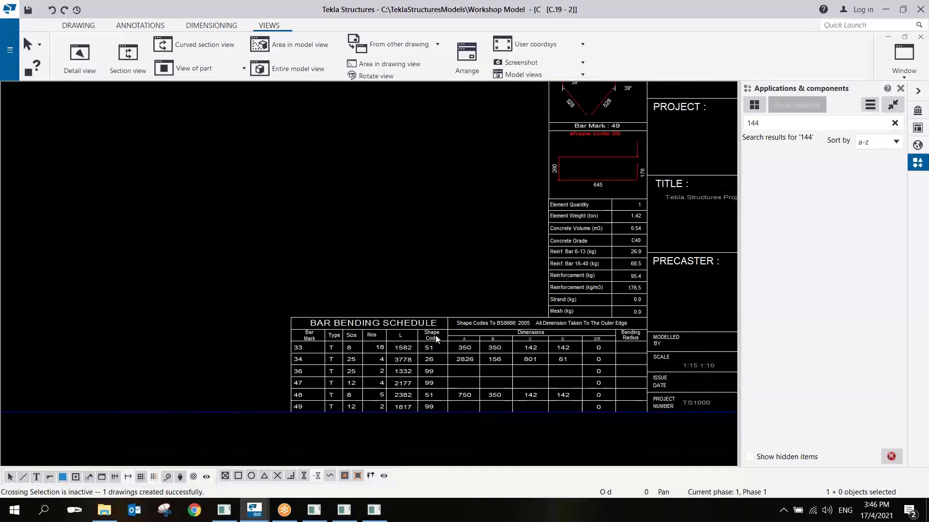
middle_click_drag(579, 208, 505, 323)
scroll(532, 200, "up", 4)
middle_click_drag(531, 198, 516, 305)
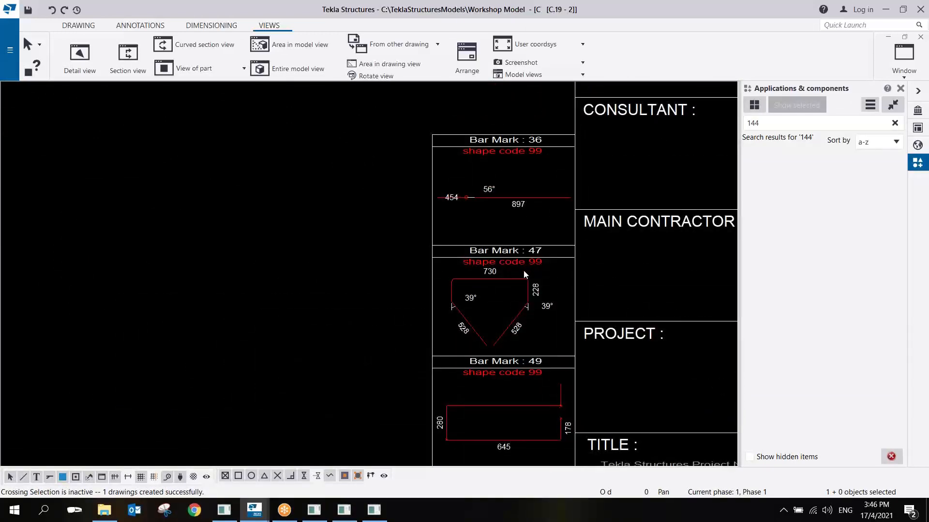
scroll(524, 271, "down", 2)
scroll(523, 270, "down", 5)
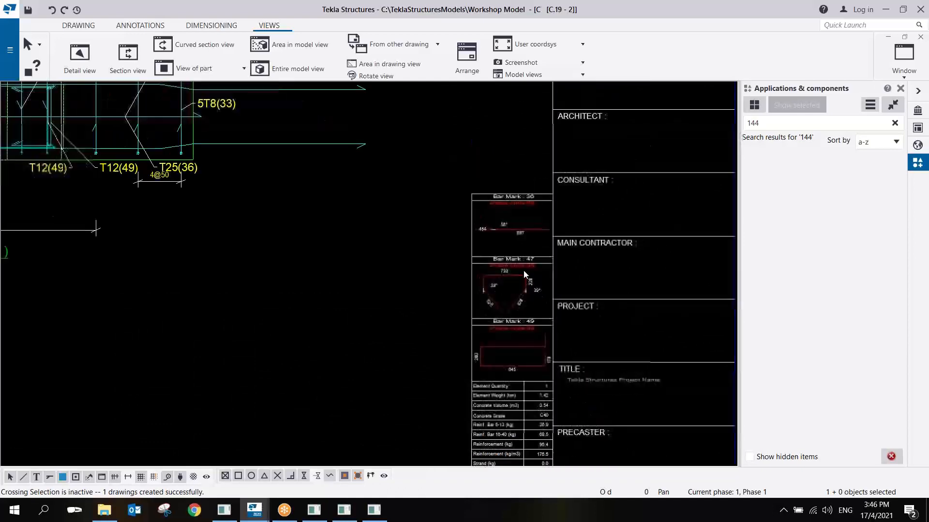
mouse_move(523, 271)
middle_mouse_down()
mouse_move(423, 294)
mouse_move(474, 258)
mouse_move(503, 285)
middle_mouse_up()
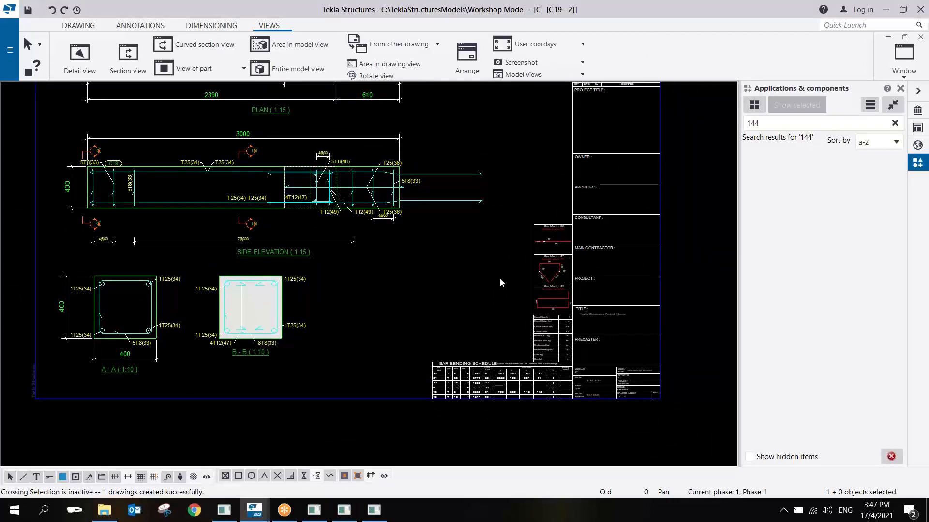
Close the column's rebar drawing and keep its changes
scroll(500, 283, "down", 3)
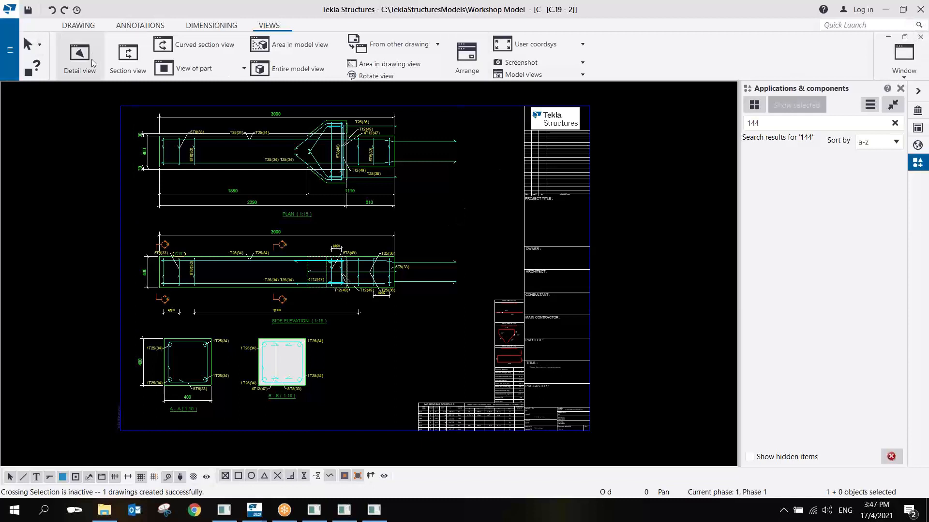
left_click(921, 38)
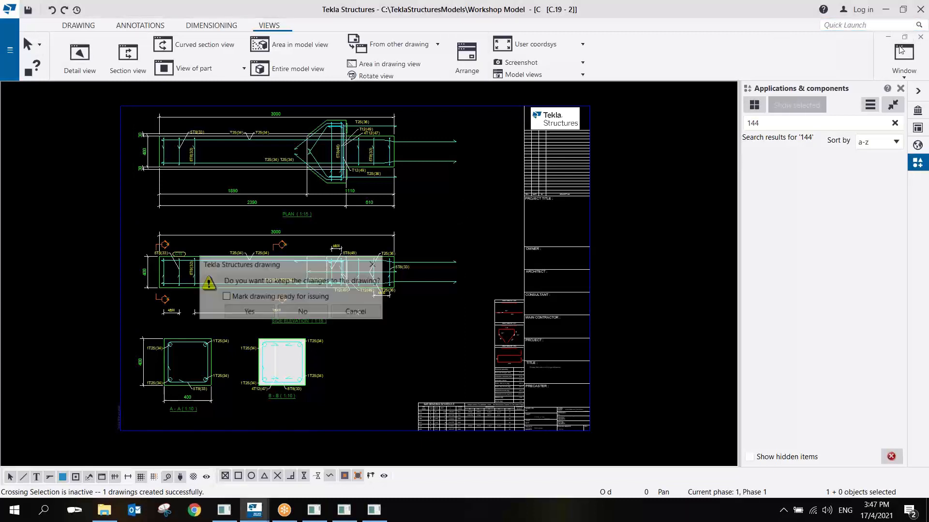
left_click(260, 315)
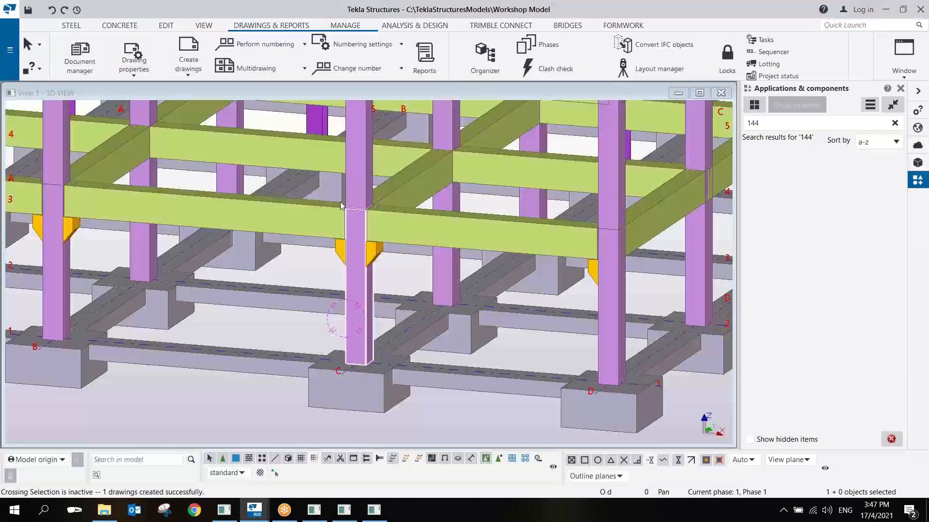
Create a cast unit drawing of the first-level concrete beam between grids B and C on gridline 1
right_click(289, 228)
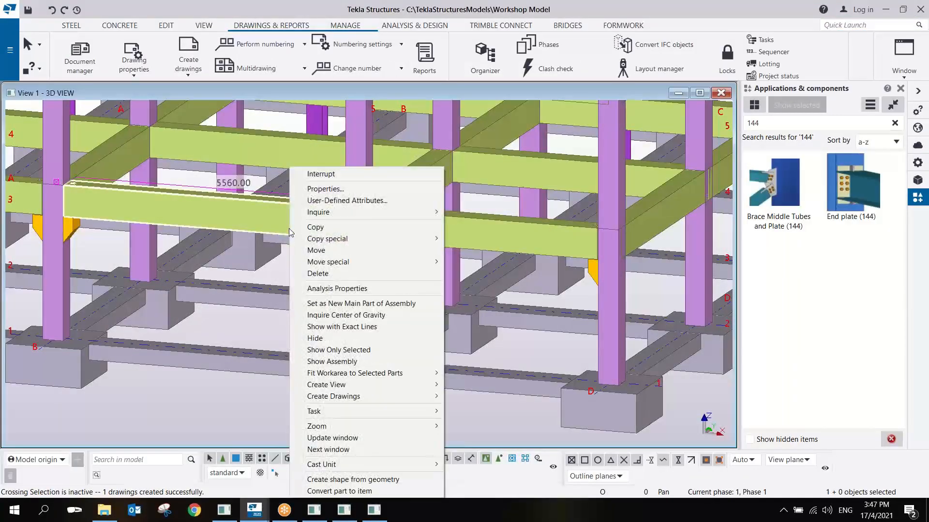
mouse_move(338, 396)
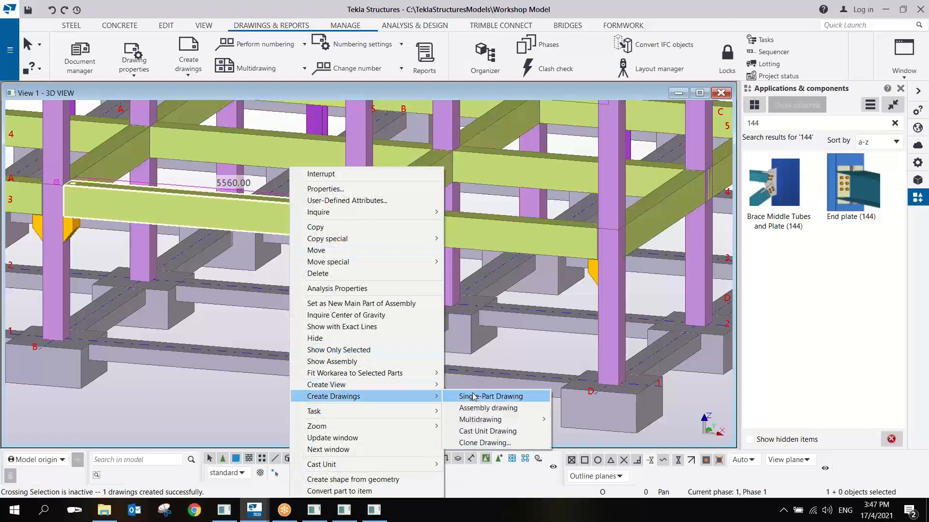
left_click(489, 431)
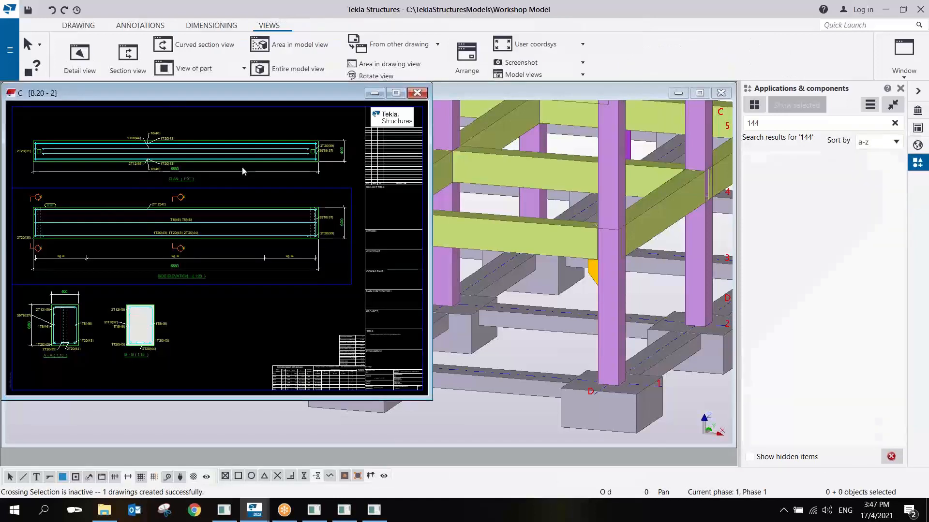
left_click(80, 60)
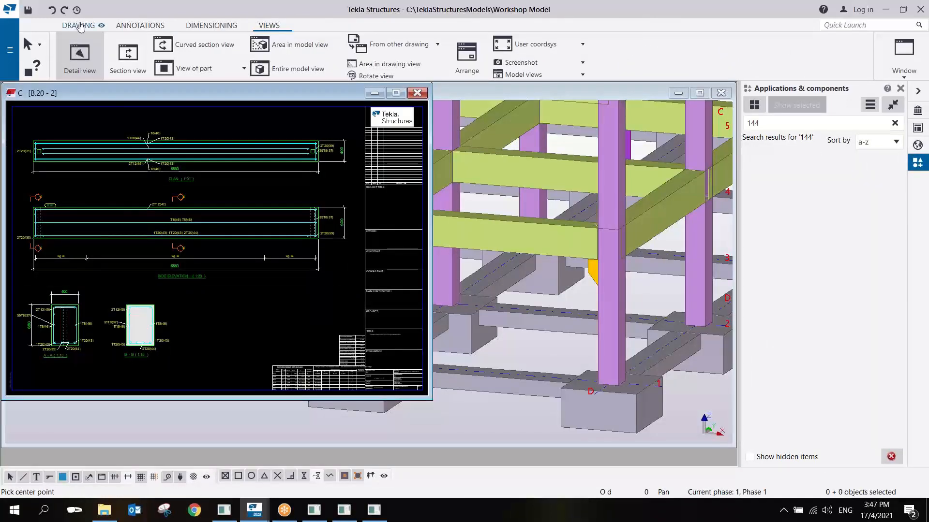
Review the list of all drawings with their marks, names and modified dates in the Document manager, and close it
left_click(79, 25)
left_click(81, 56)
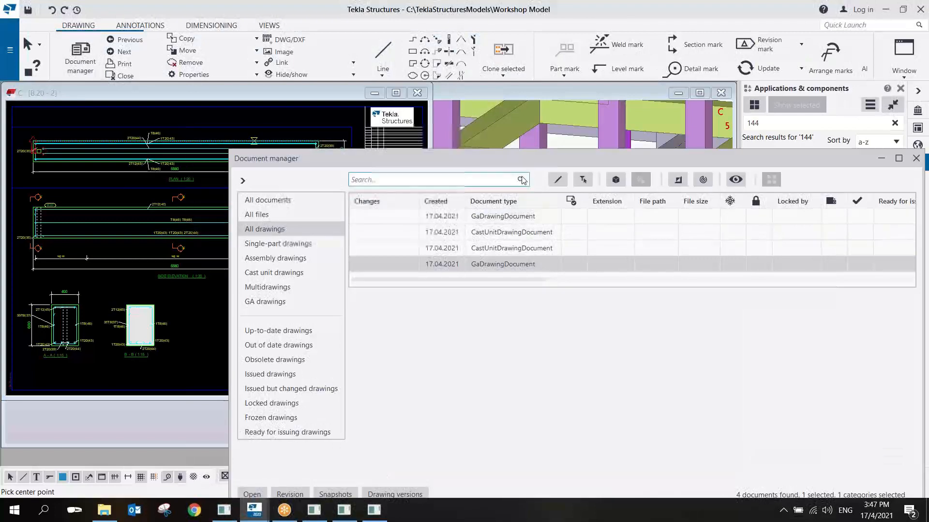
left_click_drag(538, 158, 382, 180)
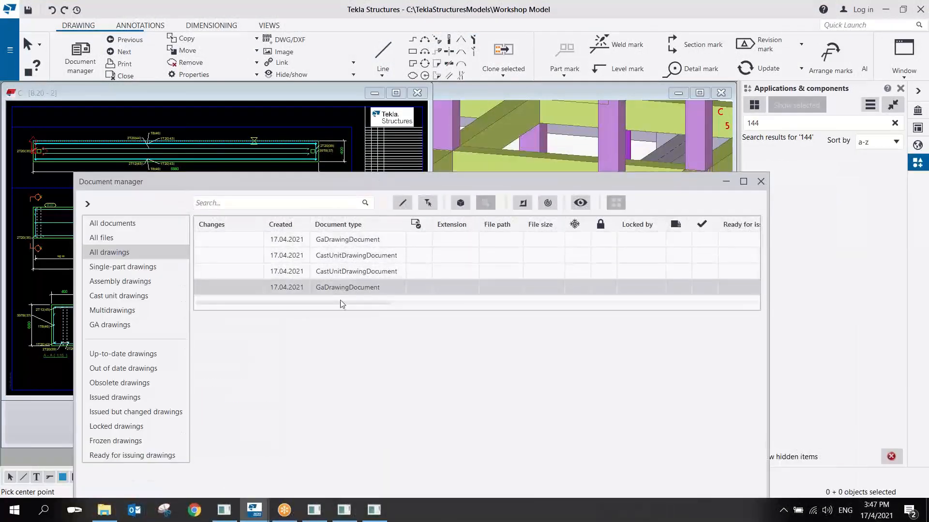
left_click_drag(346, 304, 514, 316)
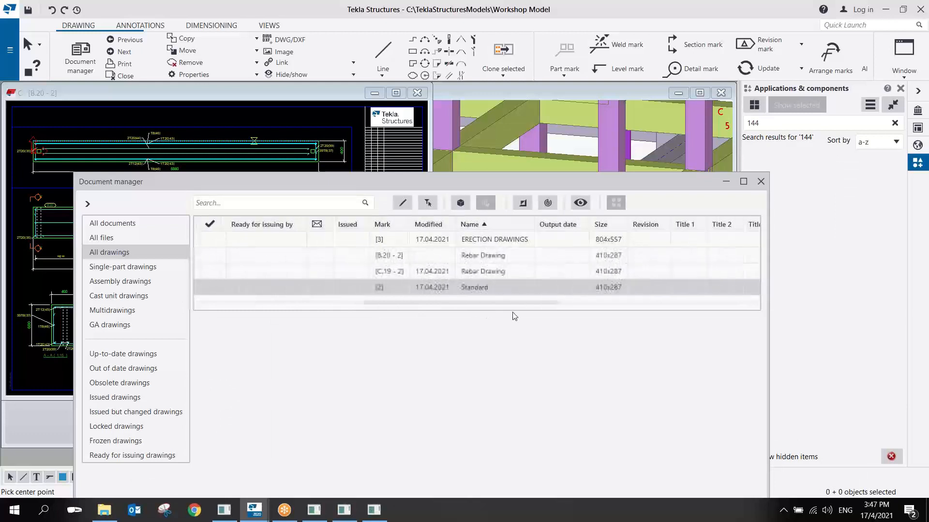
left_click(489, 271)
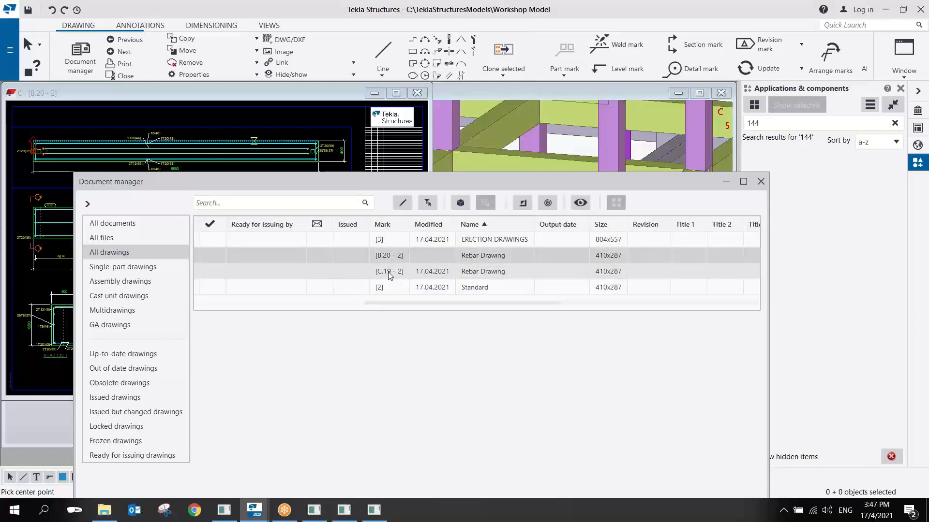
mouse_move(488, 189)
left_mouse_down()
mouse_move(463, 205)
mouse_move(314, 240)
left_mouse_up()
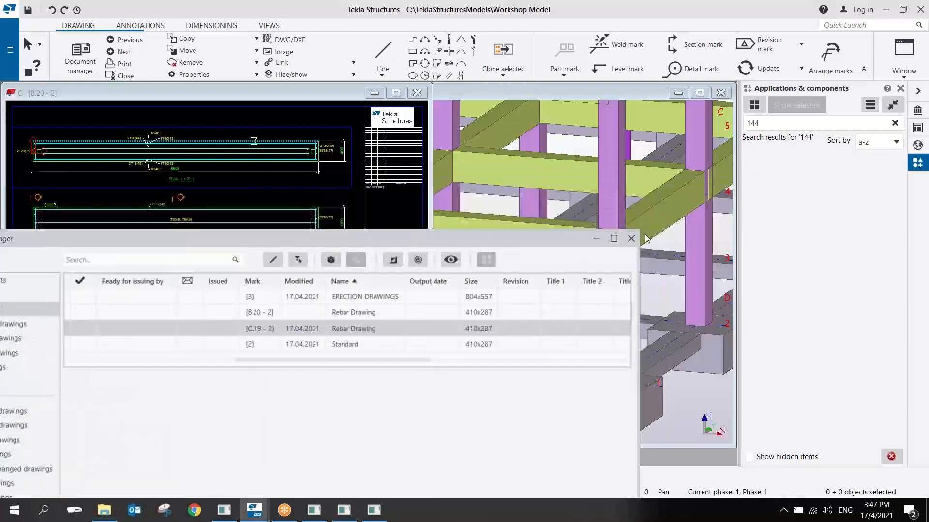
left_click(632, 240)
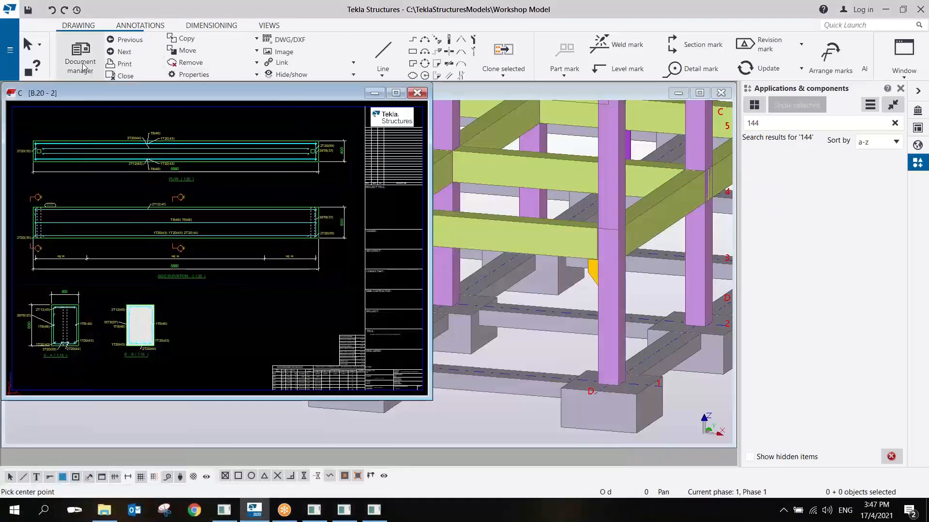
Check the beam's plan, side elevation, sections and bar bending schedule at full window size, and close its drawing
double_click(212, 96)
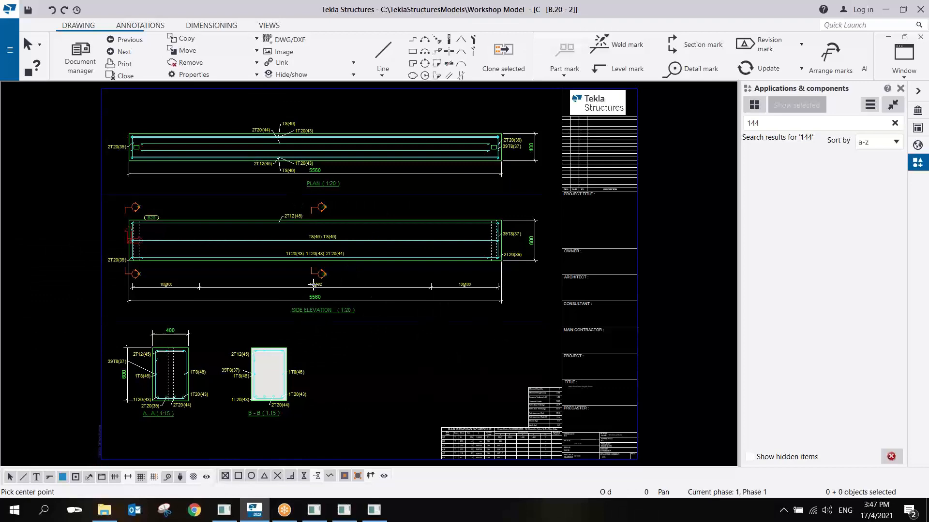
scroll(509, 436, "up", 4)
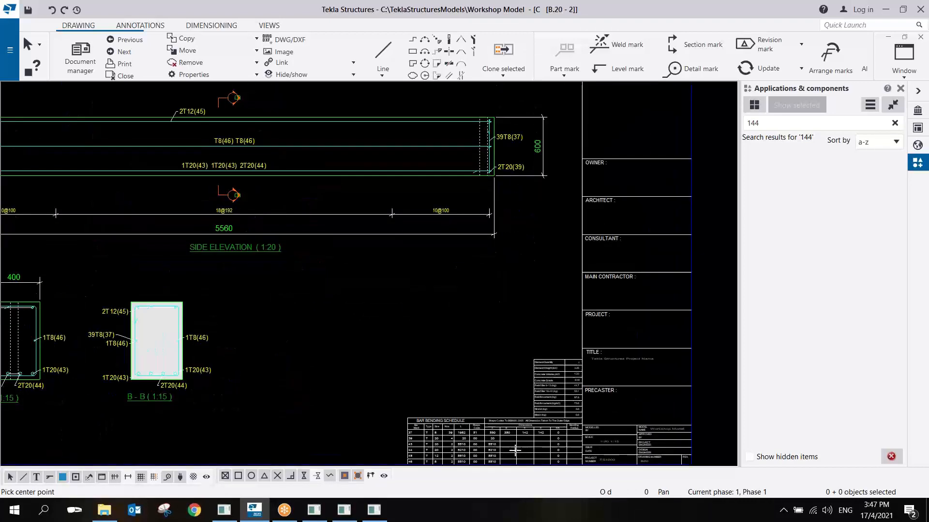
middle_click_drag(516, 450, 506, 400)
middle_click_drag(464, 281, 520, 448)
scroll(417, 272, "down", 5)
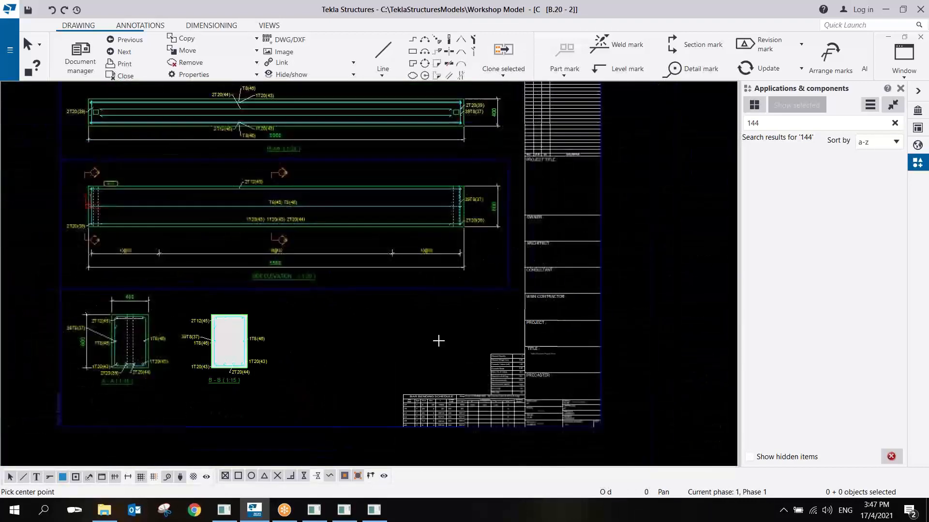
right_click(398, 316)
left_click(444, 137)
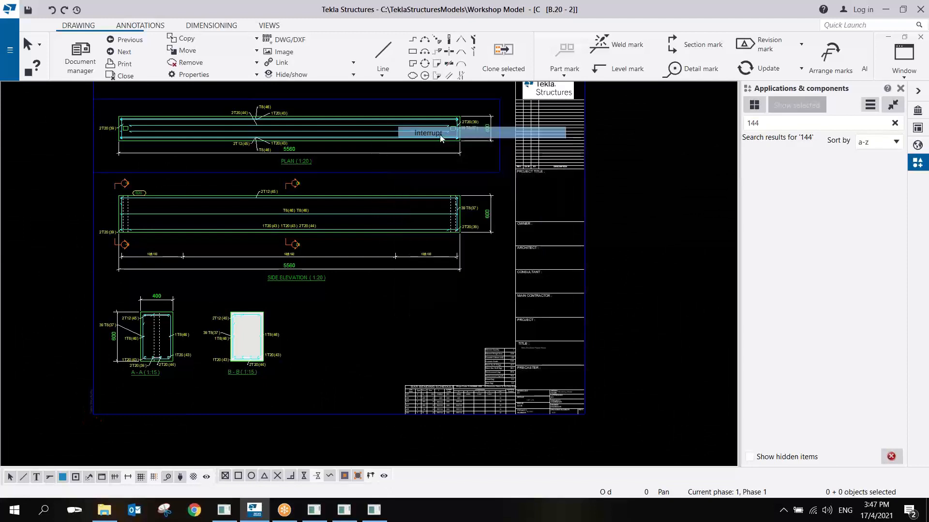
left_click(922, 37)
left_click(249, 313)
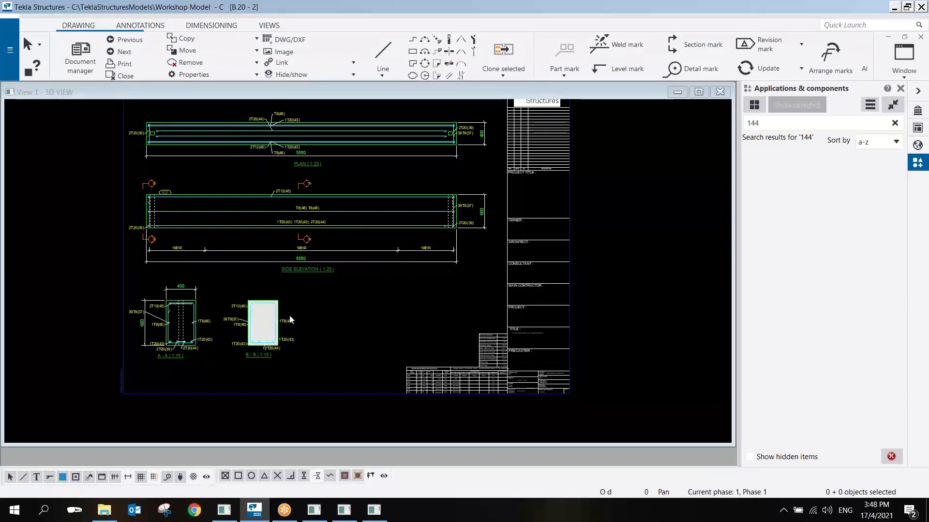
Select the tall steel column at grid intersection D-4 and apply the Column+Parts settings to the assembly drawing properties
scroll(385, 313, "down", 4)
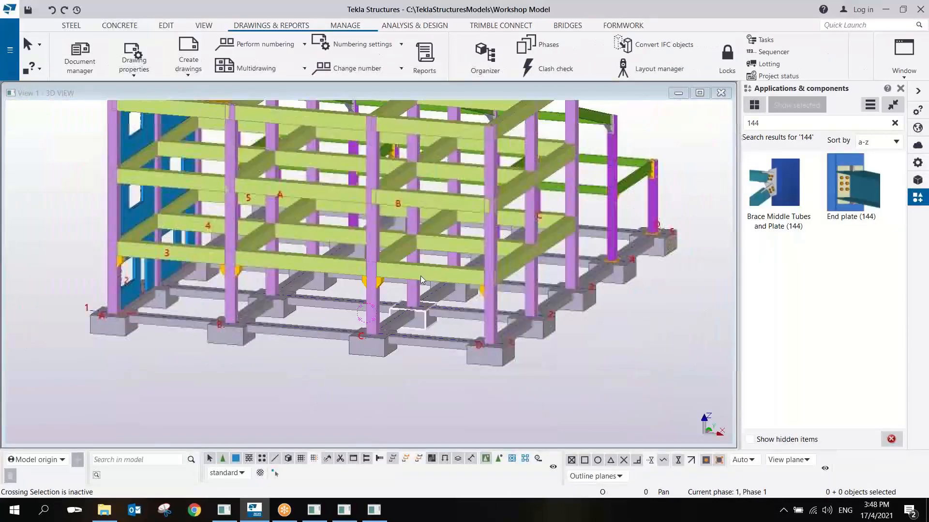
mouse_move(420, 275)
middle_mouse_down("ctrl")
mouse_move(416, 244)
mouse_move(460, 227)
mouse_move(22, 220)
middle_mouse_up("ctrl")
scroll(24, 221, "down", 1)
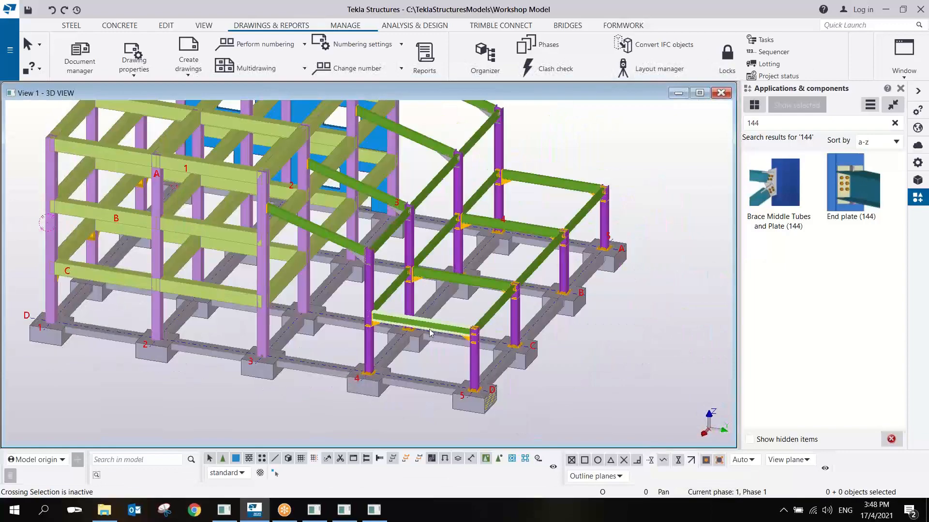
scroll(386, 309, "up", 4)
scroll(387, 309, "up", 2)
scroll(342, 234, "up", 2)
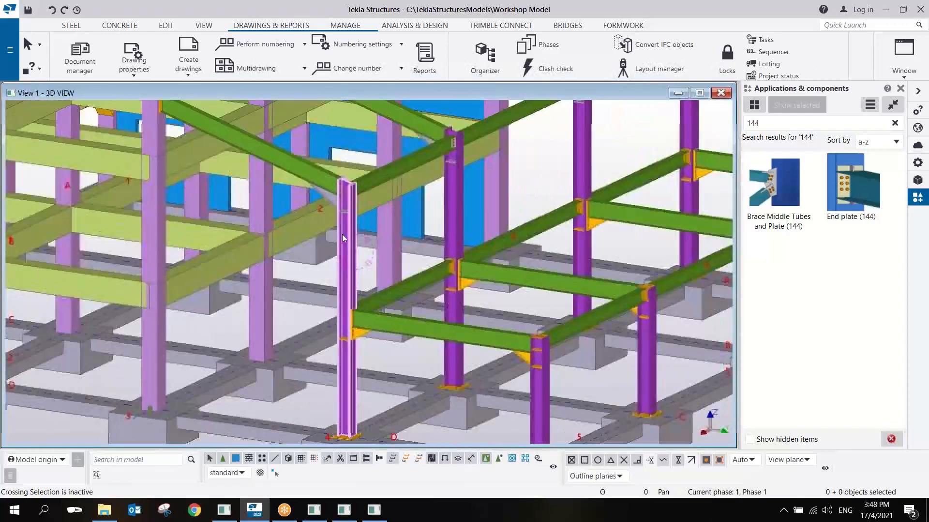
left_click(354, 260)
middle_click_drag(356, 273, 342, 250)
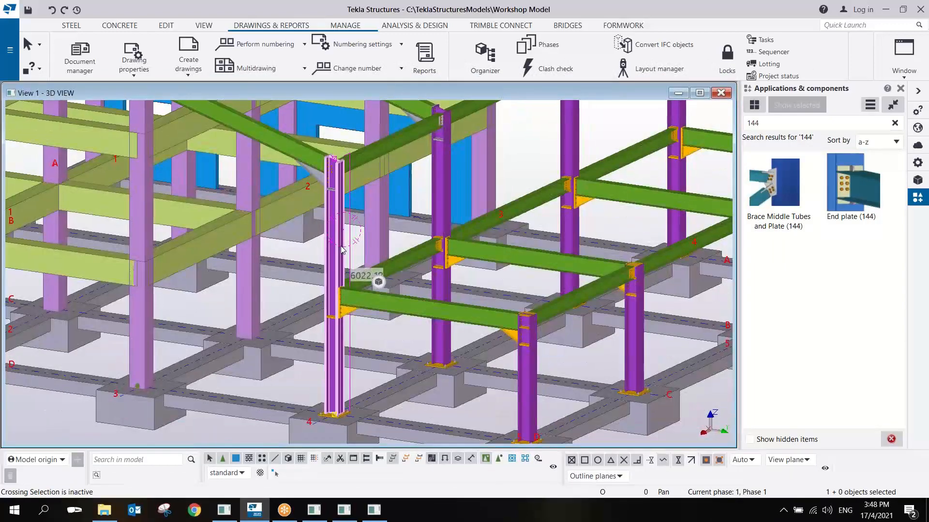
left_click(143, 76)
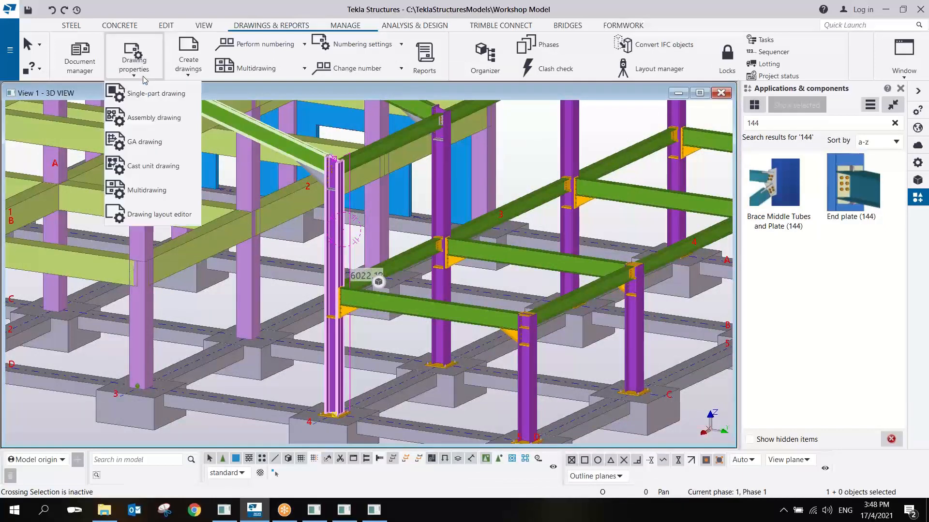
left_click(146, 118)
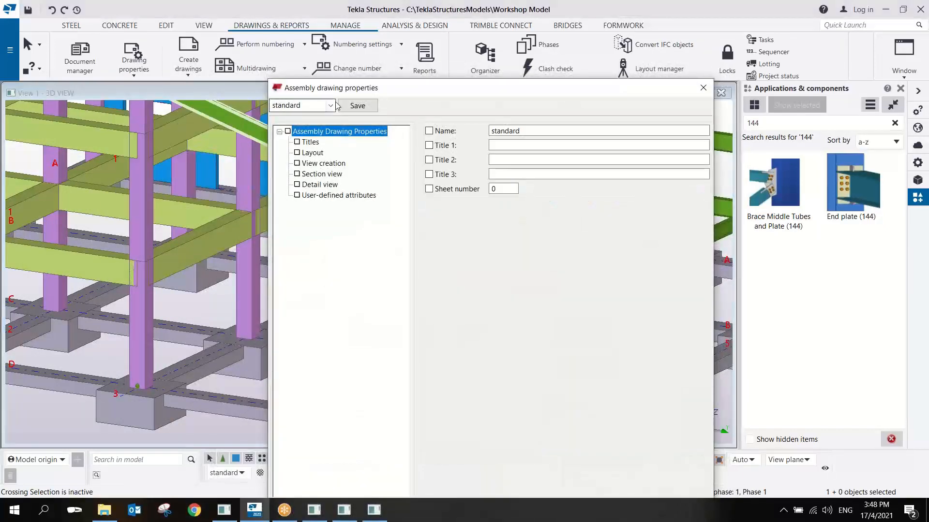
left_click(330, 105)
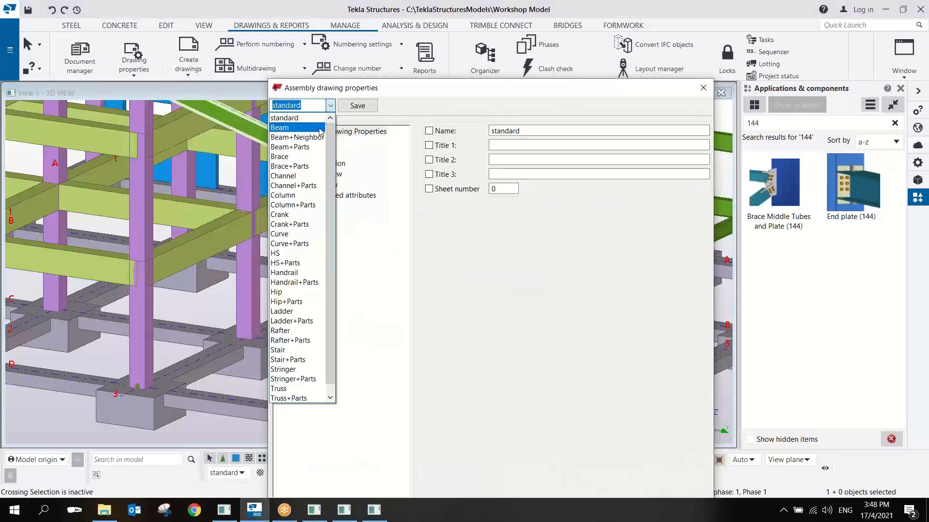
left_click(306, 204)
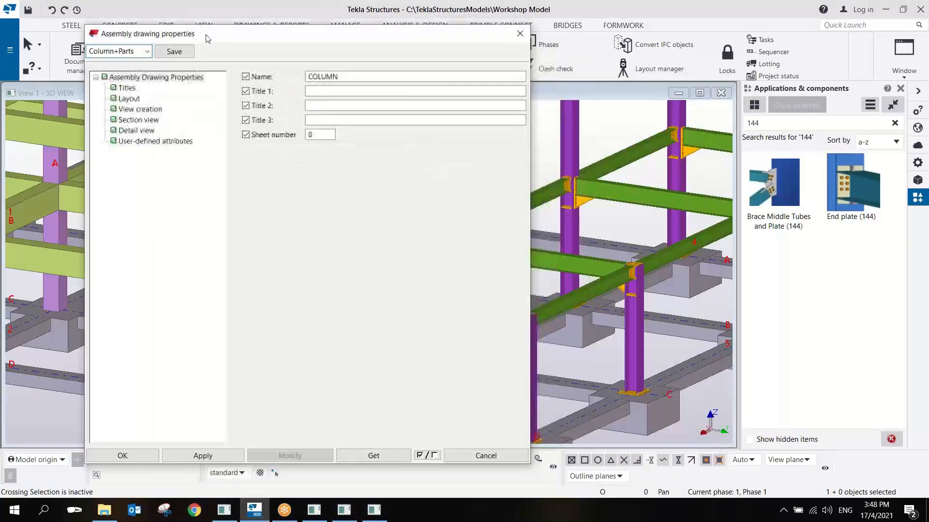
left_click(148, 52)
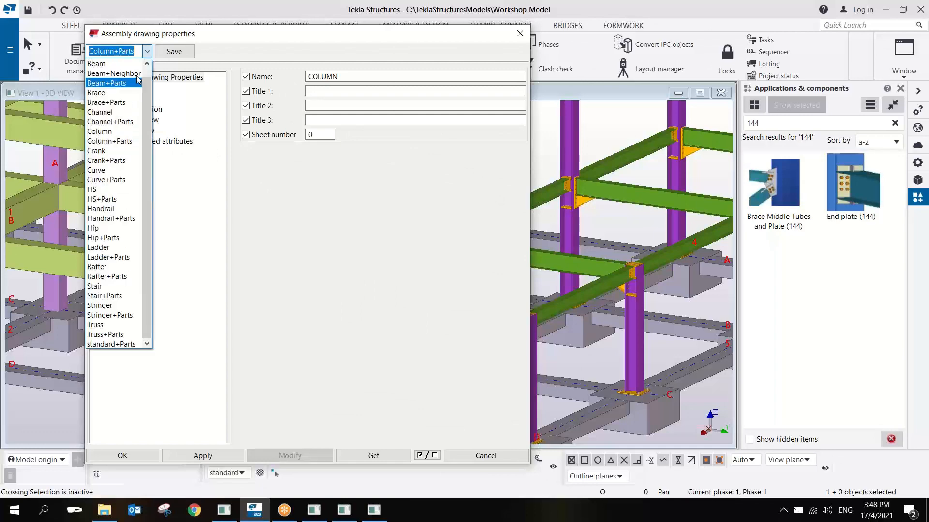
left_click(196, 457)
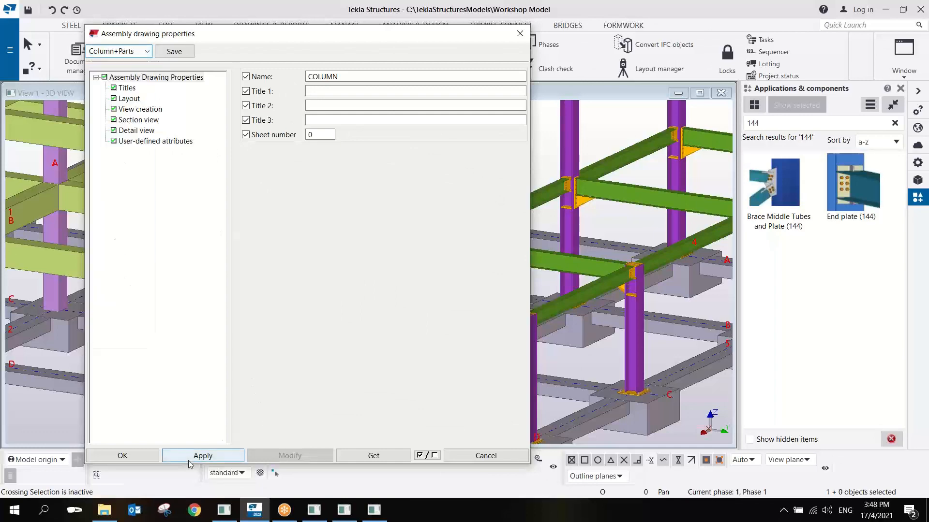
left_click(122, 455)
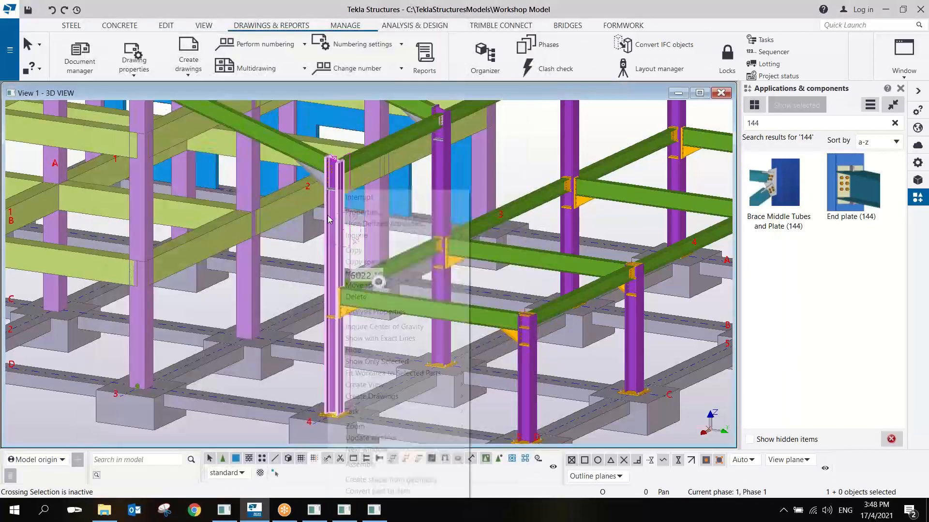
Create an assembly drawing of the selected steel column
right_click(327, 215)
mouse_move(372, 396)
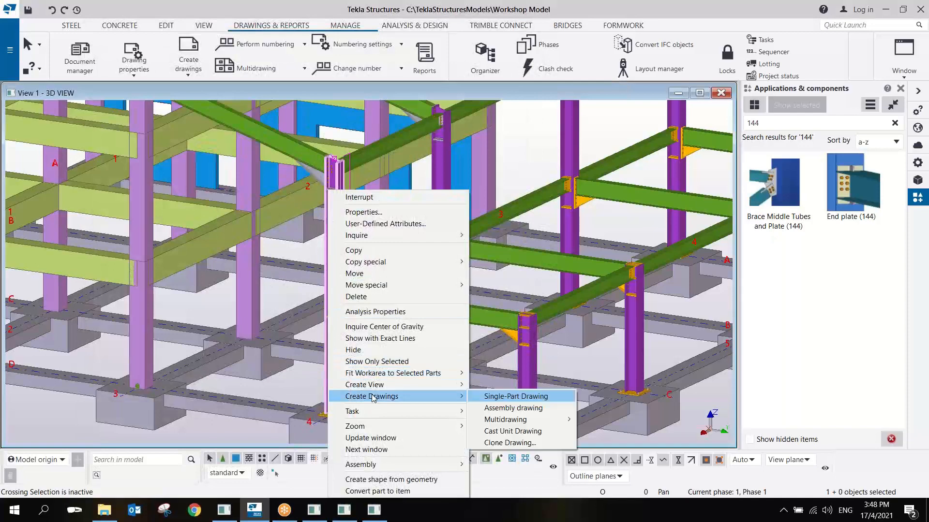
left_click(512, 407)
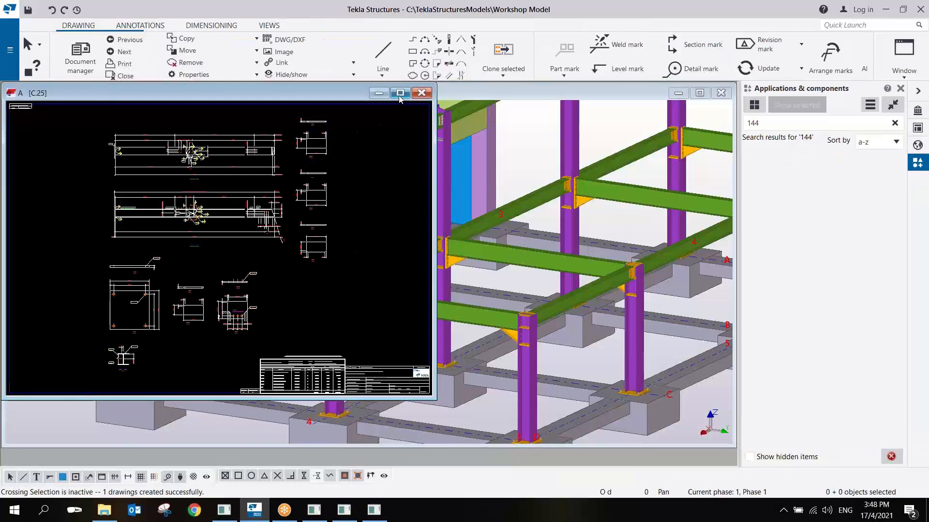
Examine the column's two main views in the assembly drawing, including the weld marks, bolt hole dimensions and sloped end cut
left_click(399, 94)
scroll(394, 290, "up", 4)
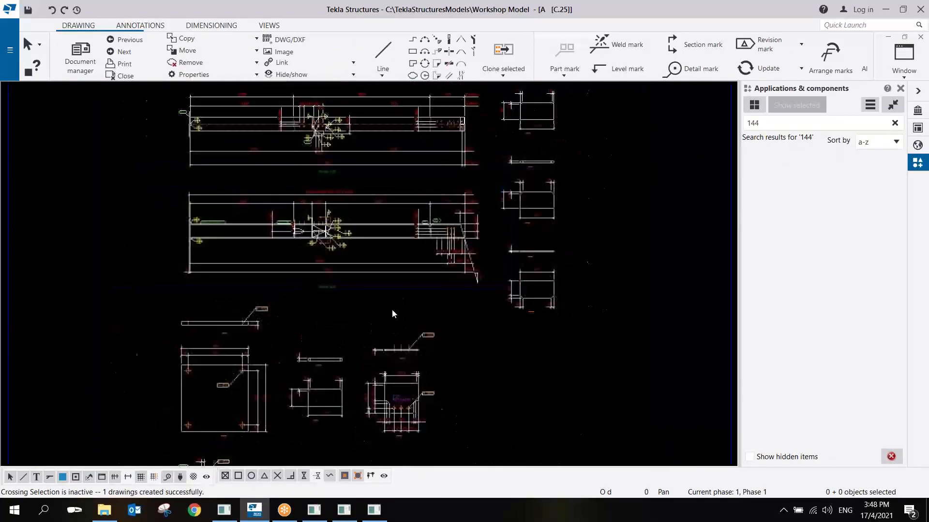
scroll(391, 308, "up", 5)
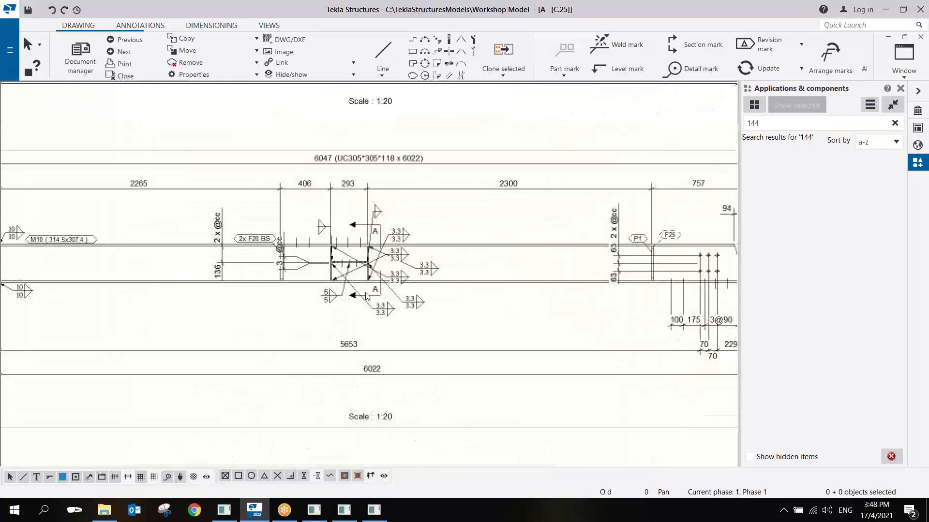
scroll(366, 296, "down", 4)
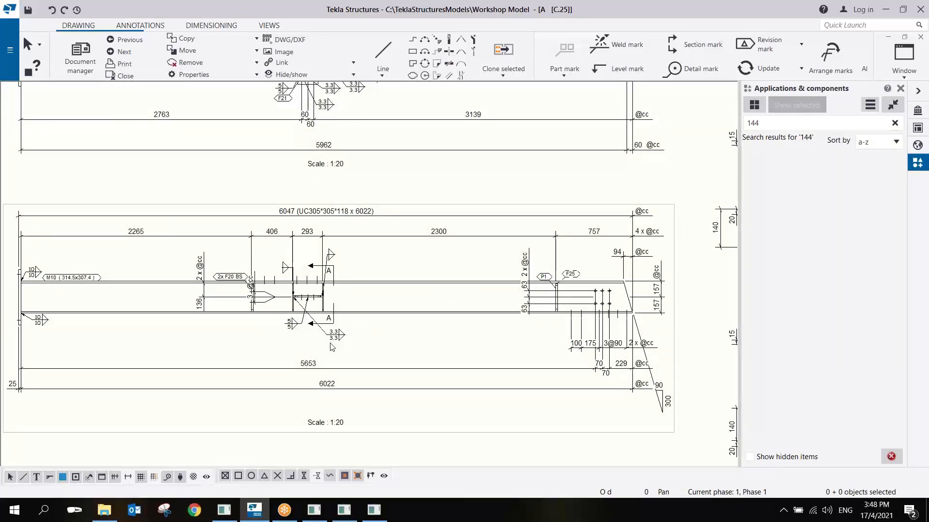
middle_click_drag(378, 274, 377, 330)
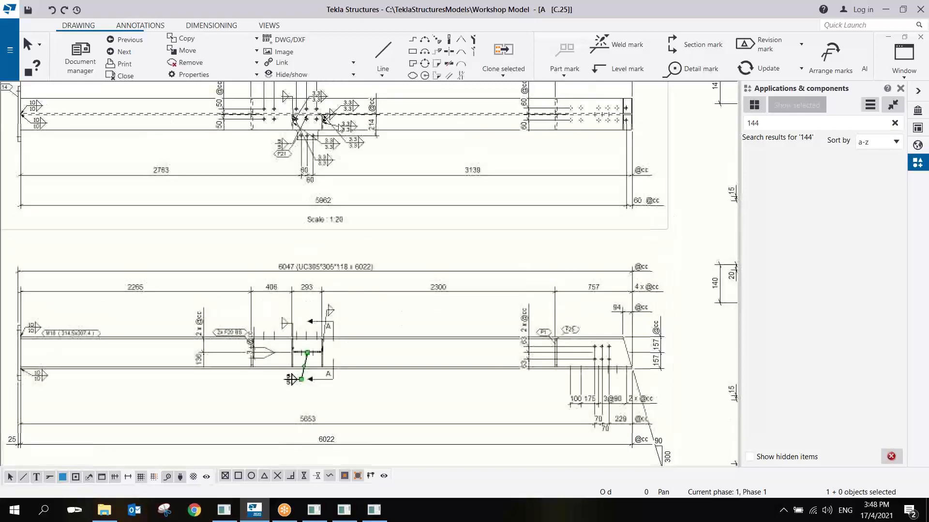
left_click(350, 145)
scroll(386, 215, "down", 4)
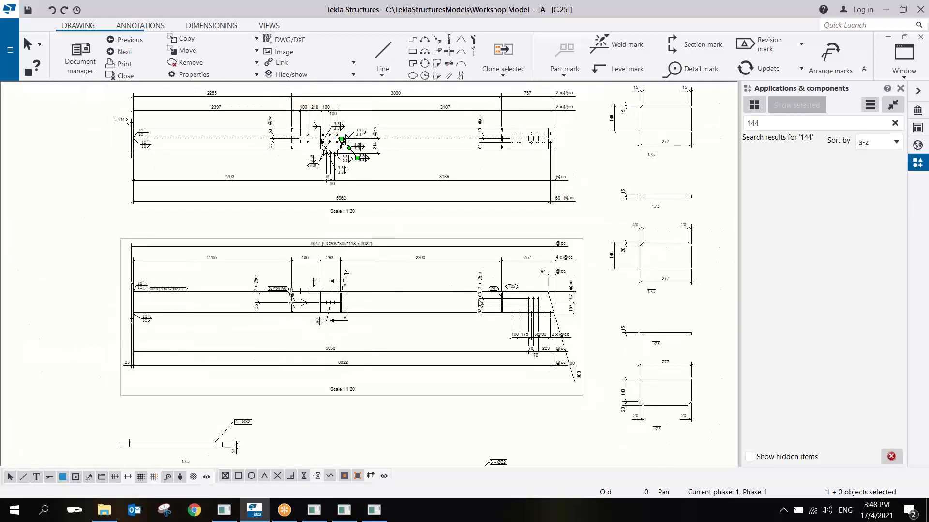
middle_click_drag(545, 305, 421, 278)
scroll(421, 277, "up", 8)
middle_click_drag(493, 290, 467, 277)
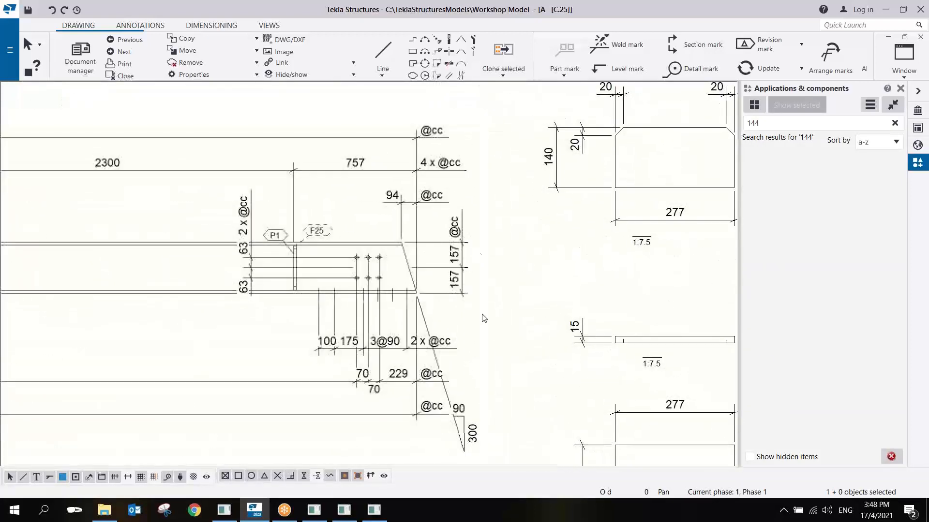
scroll(387, 352, "down", 4)
Examine the dimensioned views of the stiffener plates beside the column's main views
middle_click_drag(533, 274, 442, 306)
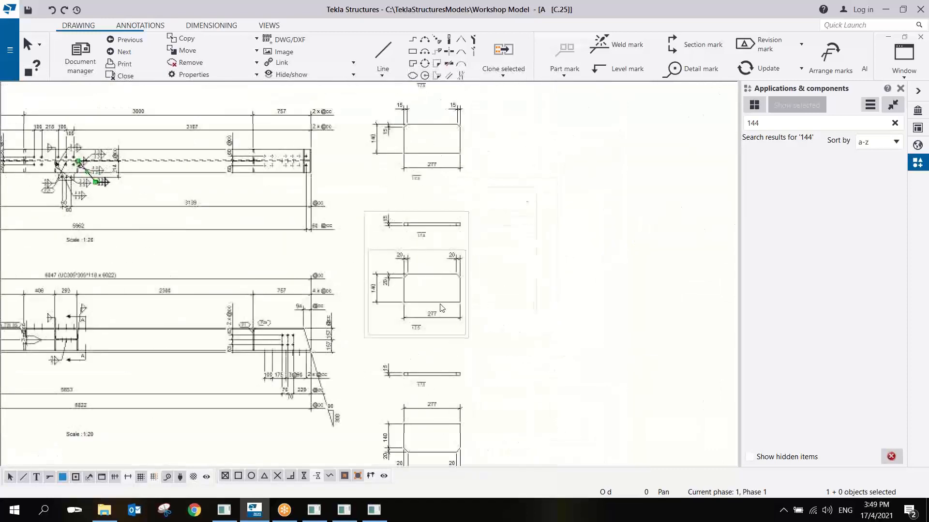
scroll(441, 294, "up", 6)
middle_click_drag(405, 268, 417, 348)
scroll(417, 349, "down", 3)
middle_click_drag(420, 224, 428, 313)
scroll(428, 314, "down", 3)
middle_click_drag(315, 312, 447, 88)
Examine the detail views of plate F21 and the base plate, and section A-A of the column
middle_click_drag(458, 325, 546, 203)
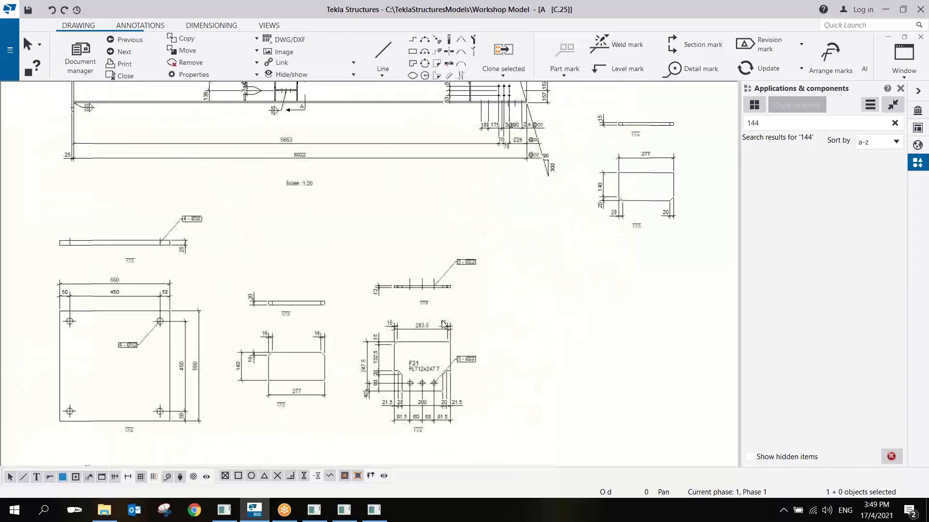
scroll(420, 382, "up", 4)
middle_click_drag(464, 400, 411, 328)
scroll(419, 327, "down", 5)
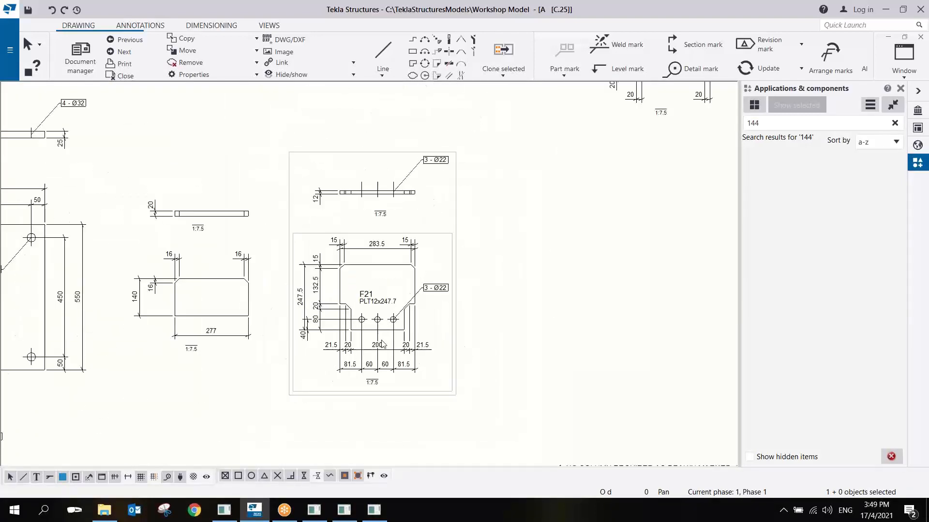
scroll(258, 320, "up", 3)
scroll(258, 320, "up", 2)
scroll(258, 320, "down", 5)
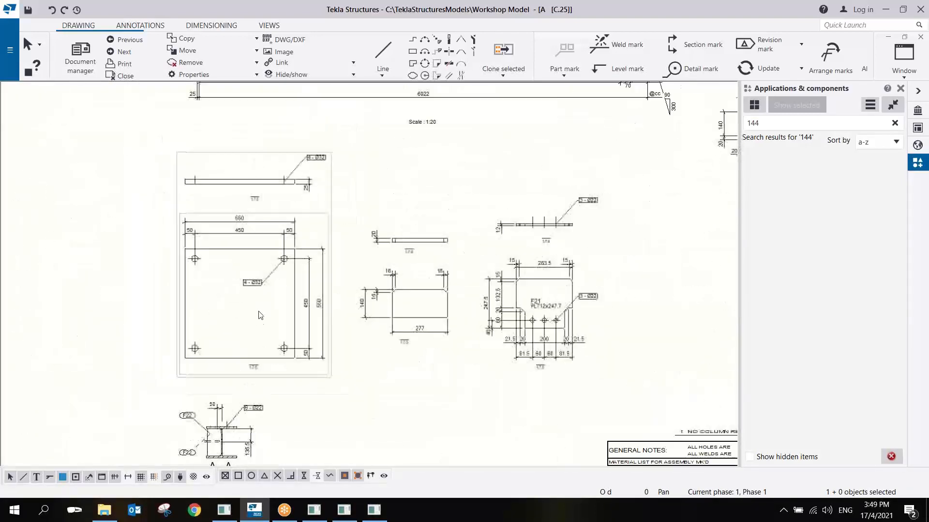
scroll(250, 419, "up", 5)
middle_click_drag(245, 401, 273, 322)
scroll(249, 373, "down", 5)
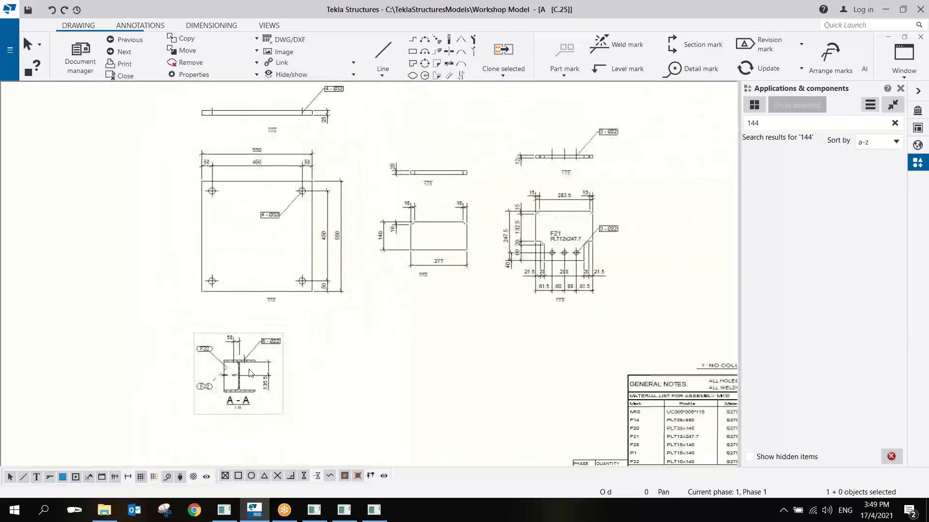
Check the column's dimensioned view and the material list in the assembly drawing, and close the drawing with its changes kept
middle_click_drag(330, 357, 341, 457)
scroll(272, 232, "up", 5)
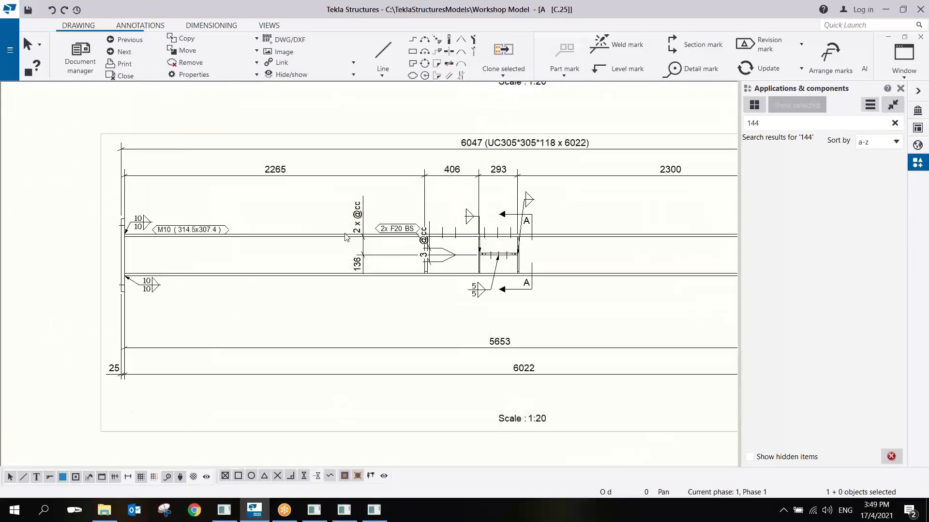
scroll(165, 269, "up", 2)
scroll(108, 321, "down", 5)
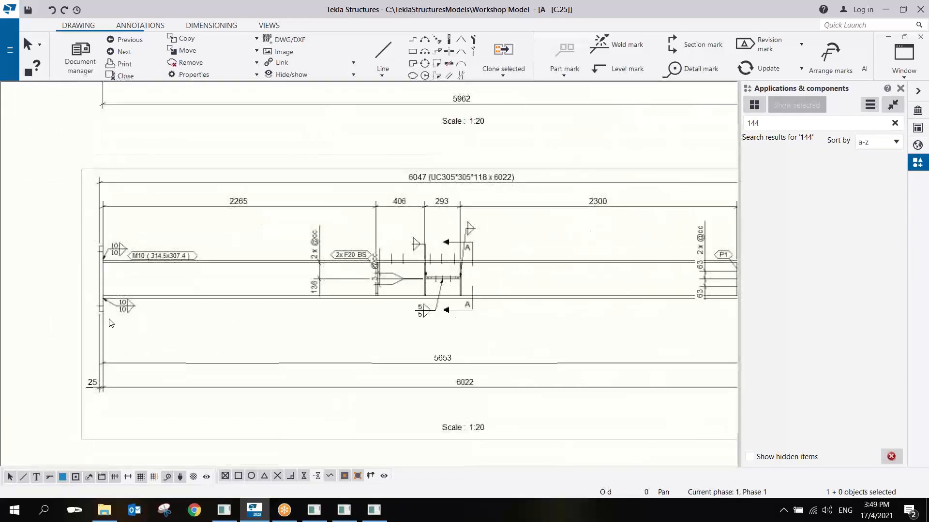
mouse_move(492, 410)
middle_mouse_down()
mouse_move(381, 333)
mouse_move(358, 261)
mouse_move(375, 250)
middle_mouse_up()
scroll(358, 270, "up", 3)
scroll(358, 268, "up", 2)
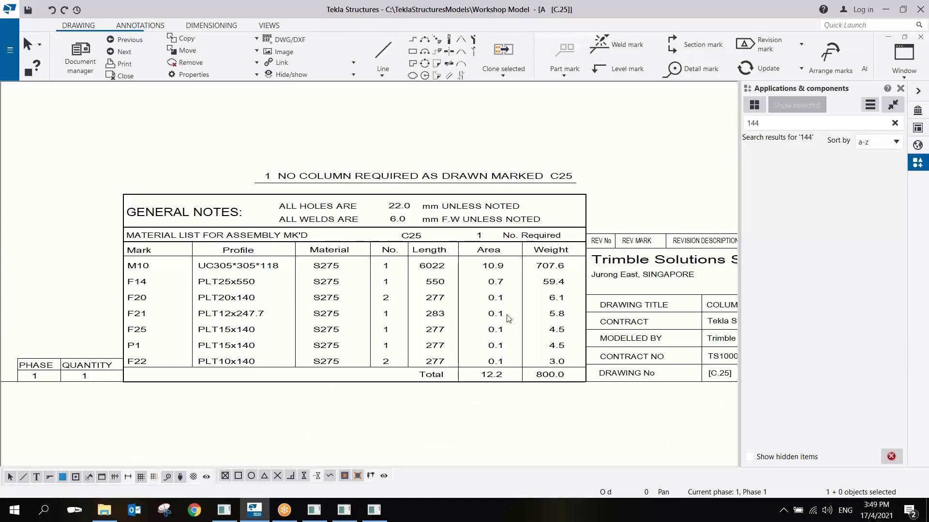
left_click(921, 39)
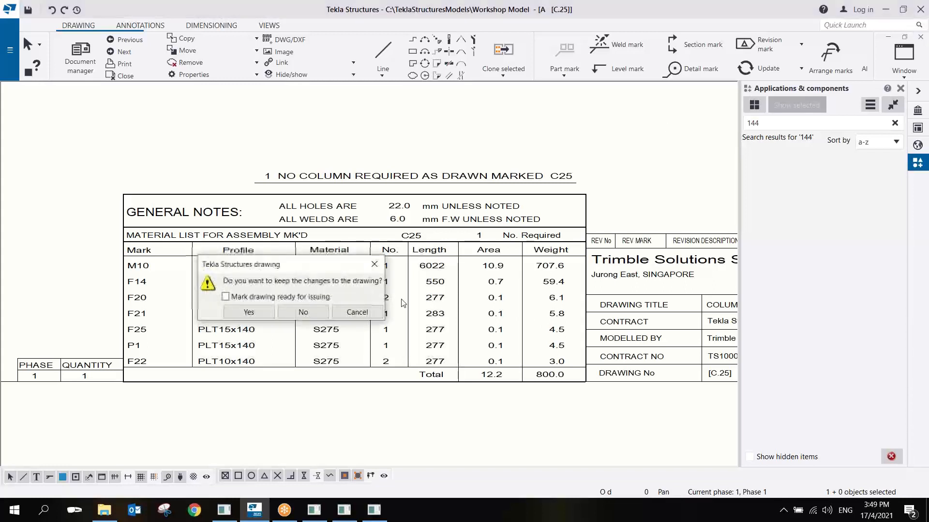
left_click(245, 314)
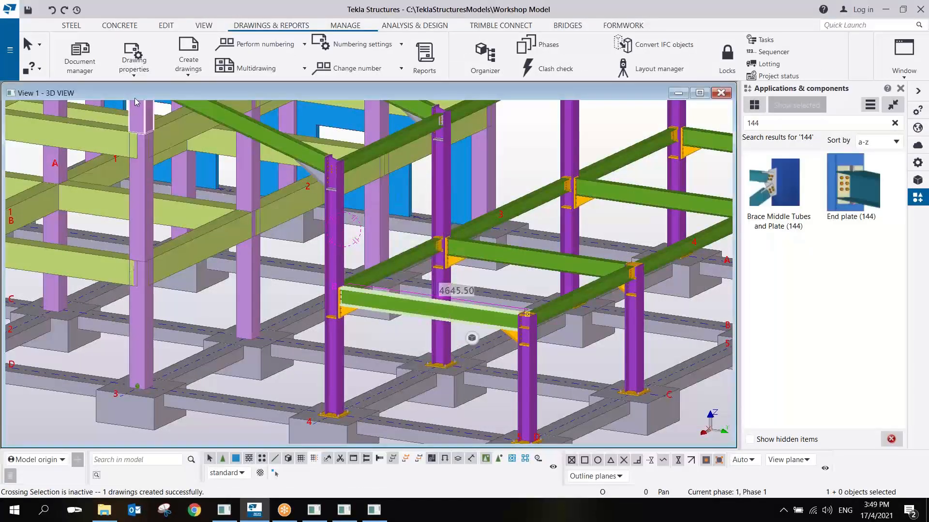
Load the Beam+Parts settings in the assembly drawing properties and accept them
left_click(134, 72)
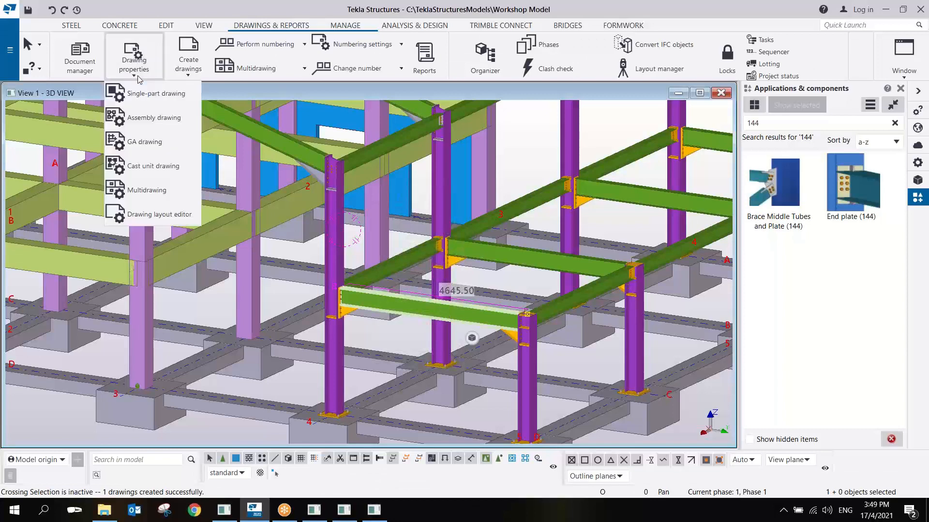
left_click(153, 125)
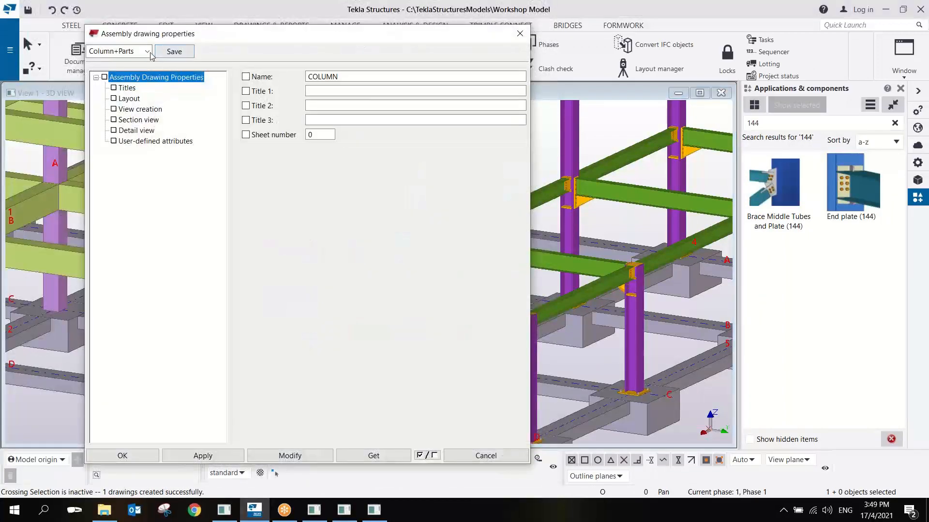
left_click(148, 52)
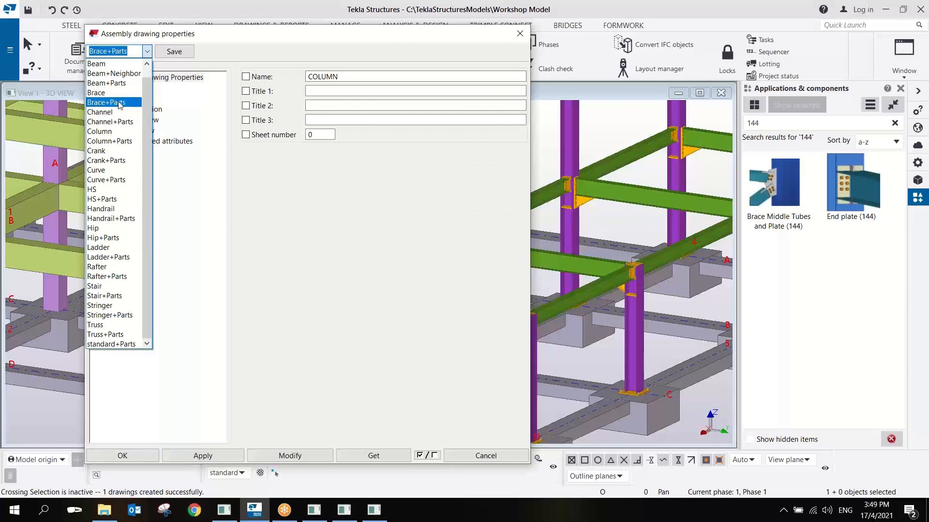
left_click(120, 103)
left_click(147, 52)
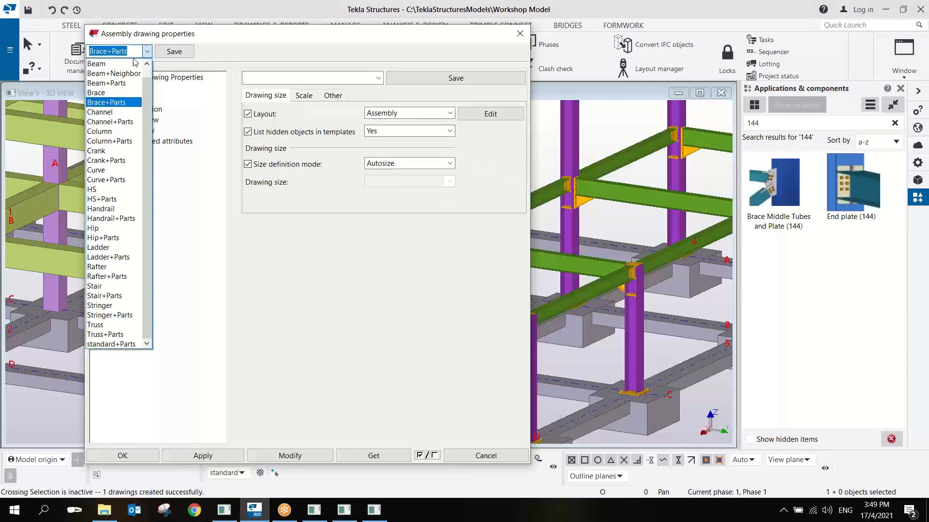
left_click(120, 84)
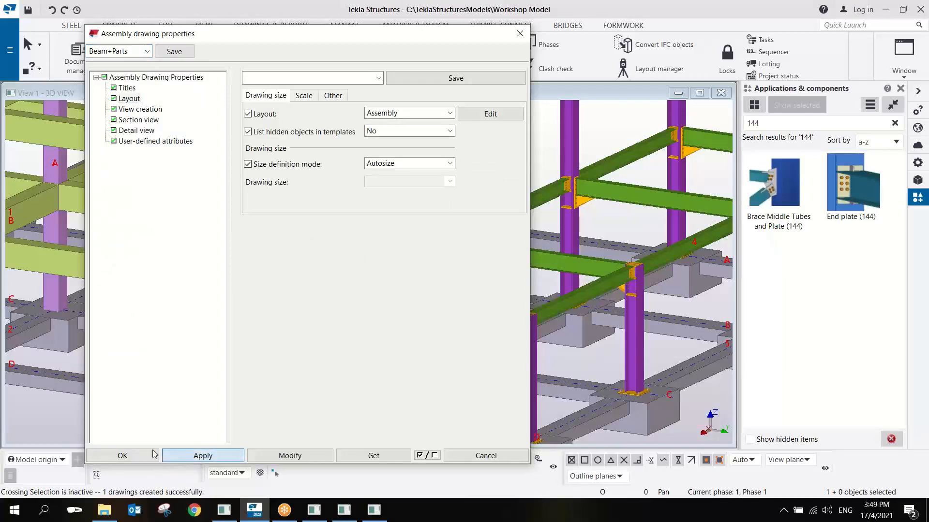
left_click(122, 455)
Create an assembly drawing of the selected steel beam
right_click(435, 310)
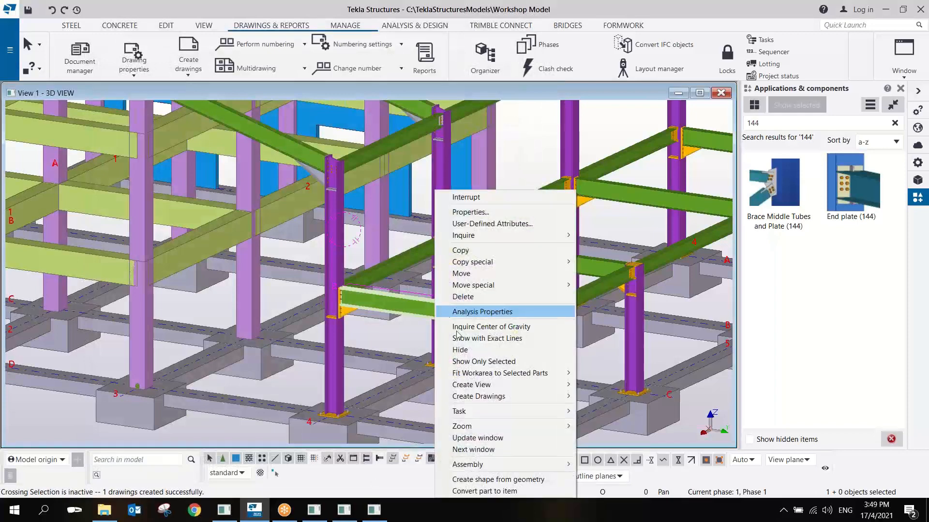
mouse_move(471, 396)
left_click(634, 409)
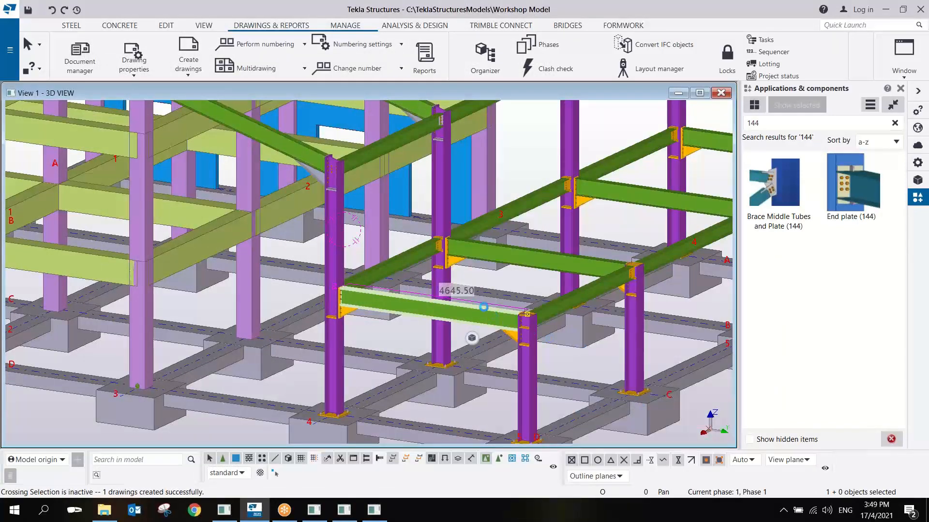
Open the new beam drawing B.22 from the document manager and enlarge it to fill the drawing area
left_click(85, 72)
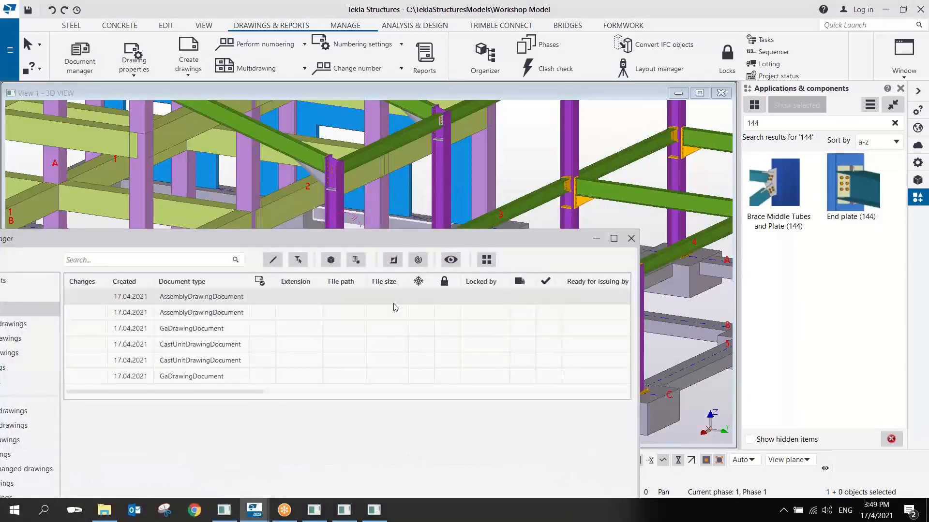
left_click_drag(230, 392, 404, 392)
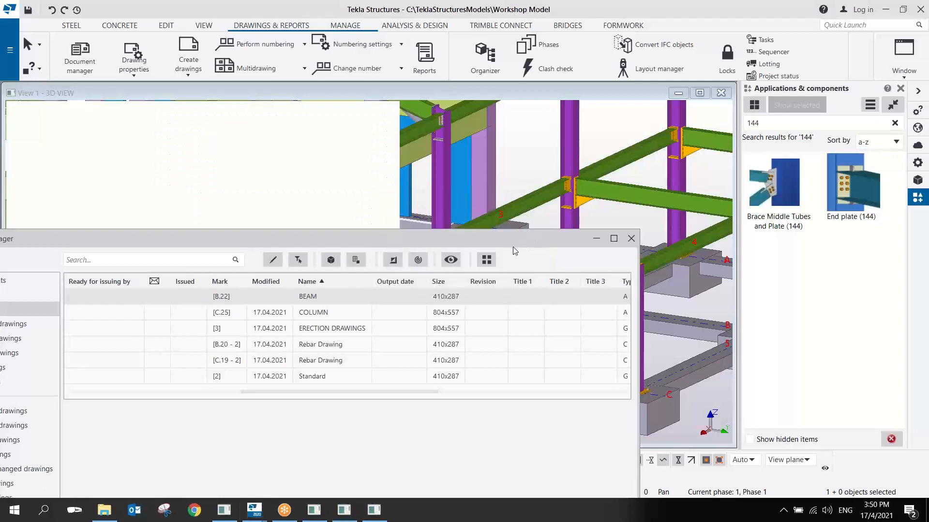
left_click(597, 239)
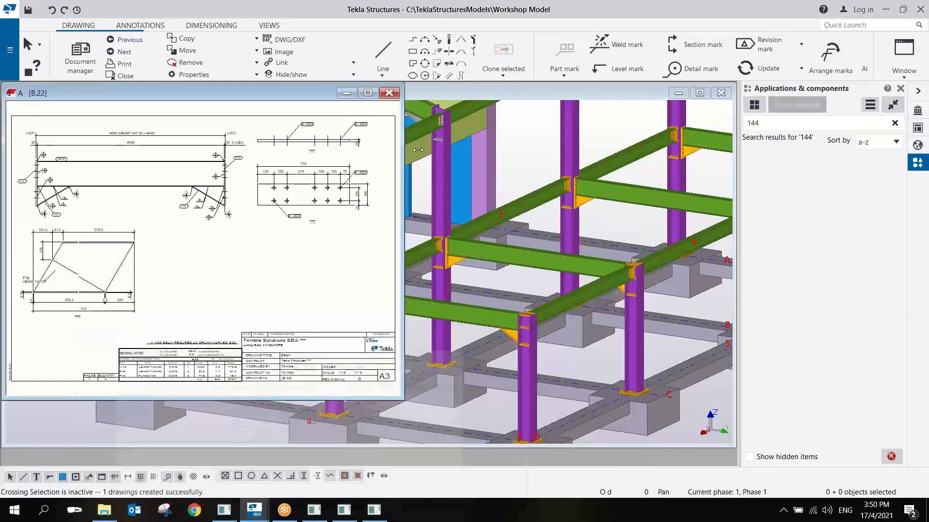
left_click(369, 92)
Examine the beam's main view in the assembly drawing, including the weld marks, part marks, haunches and overall length dimensions at both ends
scroll(247, 289, "up", 3)
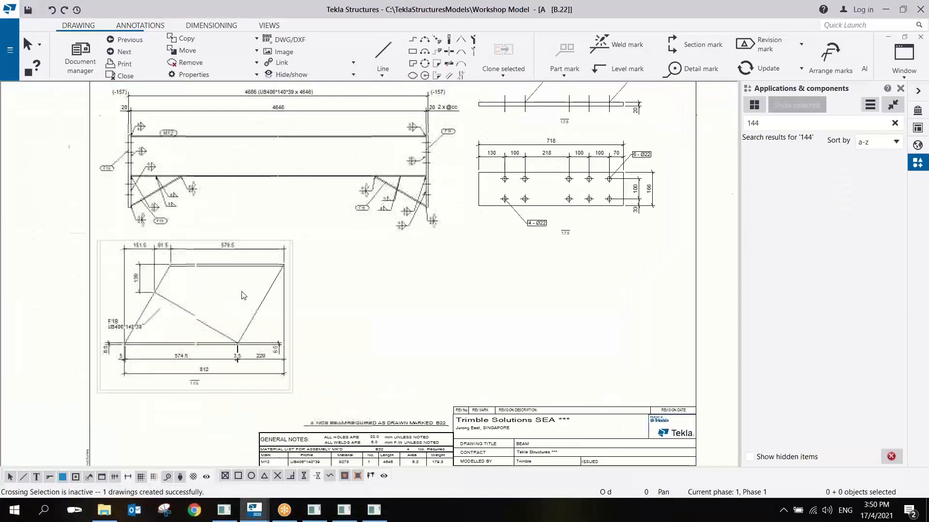
middle_click_drag(211, 321, 242, 416)
middle_click_drag(314, 206, 353, 301)
scroll(187, 315, "up", 3)
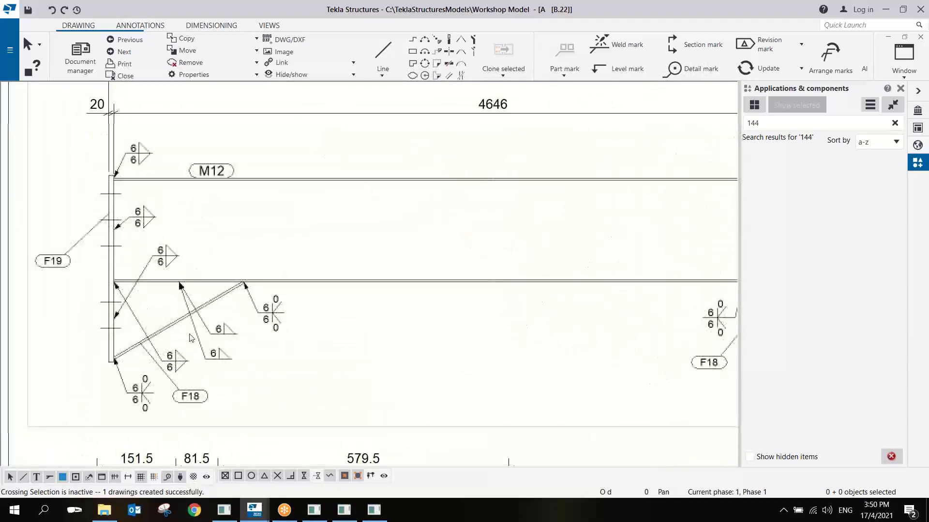
scroll(193, 312, "down", 3)
scroll(193, 311, "up", 3)
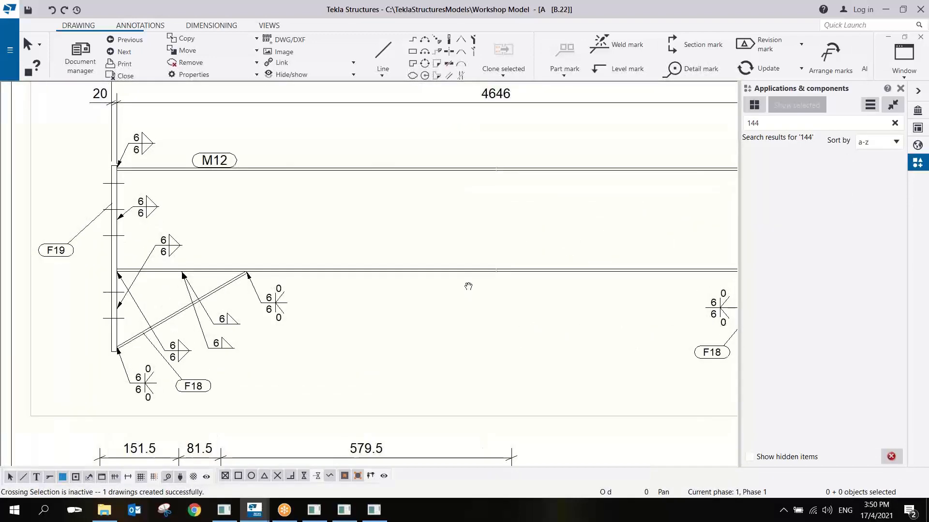
middle_click_drag(468, 286, 89, 289)
middle_click_drag(485, 139, 408, 201)
scroll(407, 202, "down", 3)
scroll(270, 189, "up", 4)
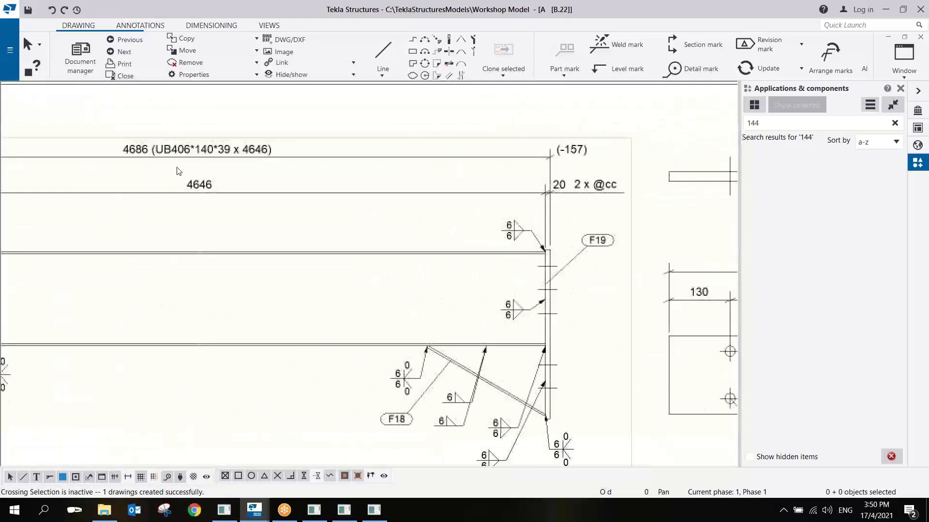
scroll(334, 217, "down", 5)
Examine the end plate's dimensioned hole views and the general notes and material list for assembly B22
middle_click_drag(407, 242, 196, 218)
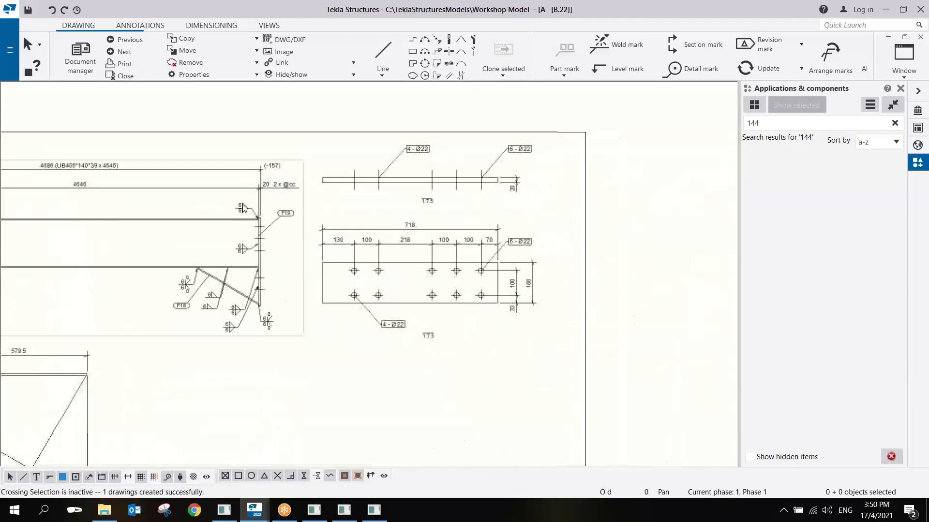
scroll(445, 212, "up", 4)
middle_click_drag(419, 213, 412, 210)
scroll(412, 210, "down", 3)
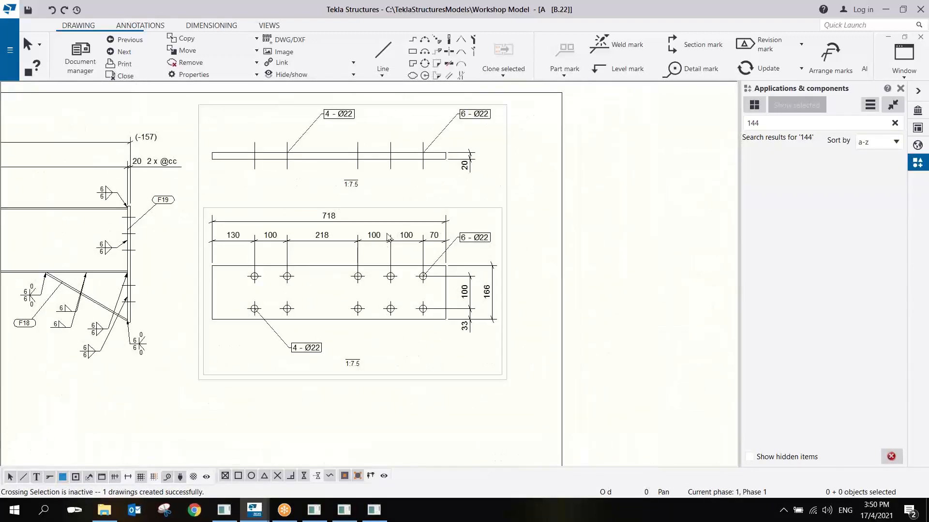
scroll(411, 208, "down", 2)
middle_click_drag(390, 335, 409, 191)
scroll(255, 300, "up", 4)
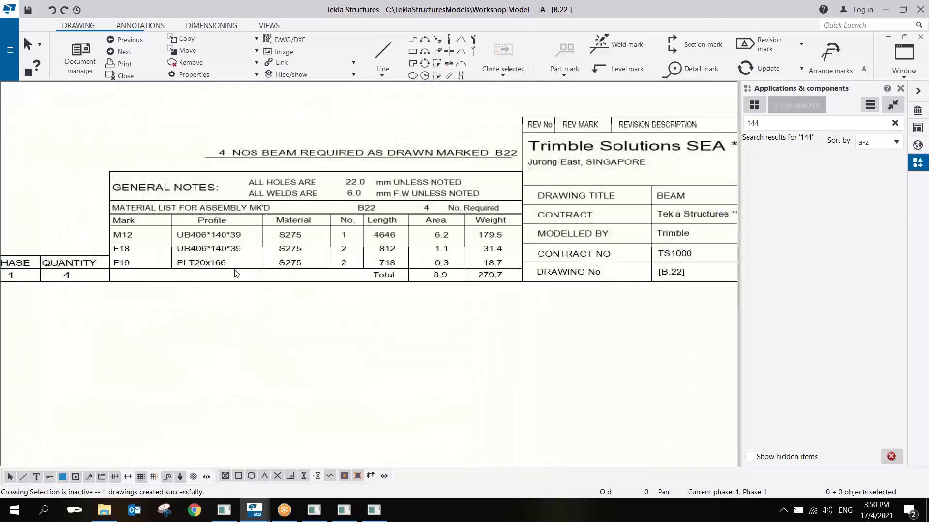
scroll(246, 270, "down", 2)
scroll(247, 269, "down", 5)
mouse_move(260, 184)
middle_mouse_down()
mouse_move(299, 283)
mouse_move(301, 330)
mouse_move(321, 317)
middle_mouse_up()
scroll(301, 330, "up", 3)
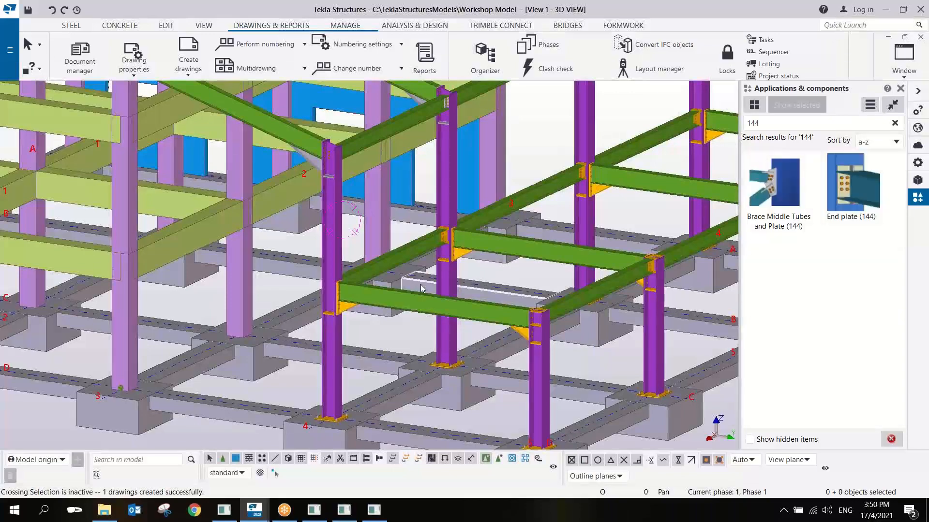
Inspect the steel frame and the concrete building with its wall panels from different sides in the 3D view
middle_click_drag(420, 284, 397, 301)
scroll(396, 301, "down", 2)
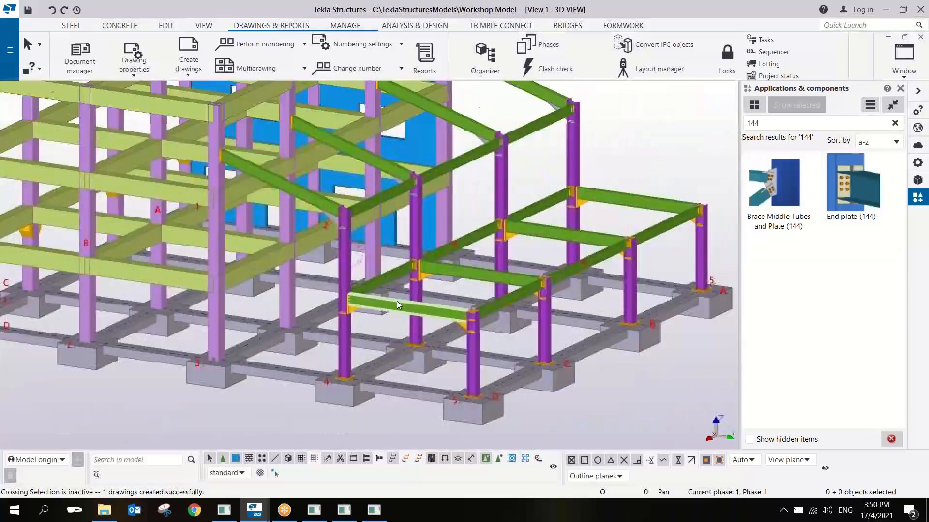
scroll(397, 301, "down", 2)
middle_click_drag(452, 305, 248, 326, "ctrl")
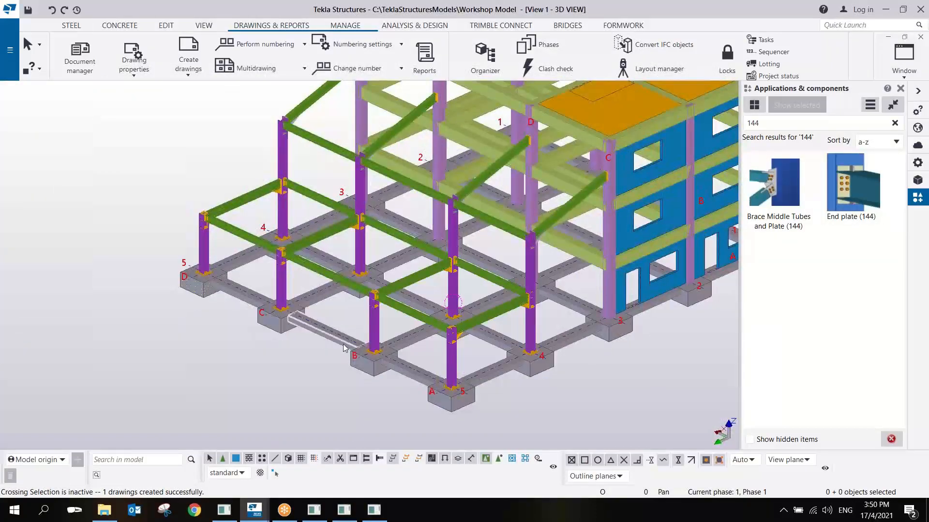
middle_click_drag(435, 332, 331, 349)
scroll(344, 341, "down", 3)
scroll(432, 320, "up", 5)
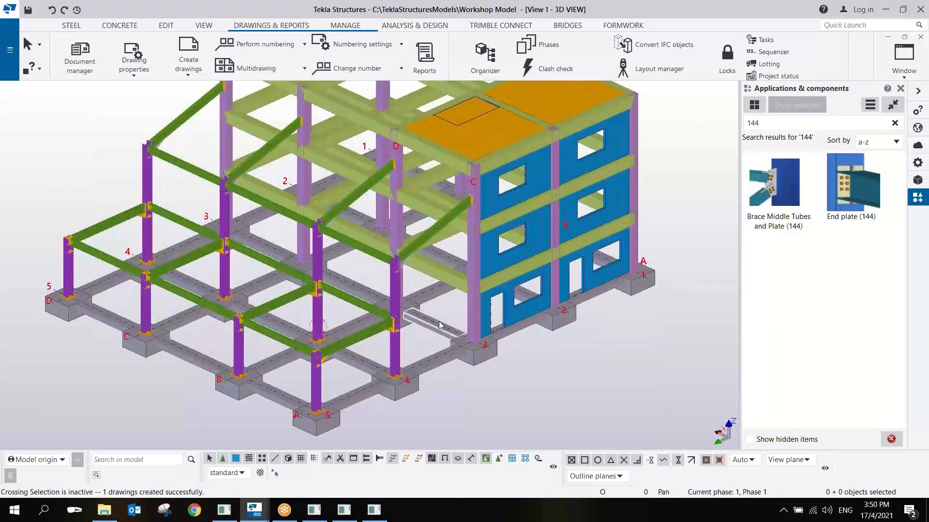
middle_click_drag(496, 305, 426, 328)
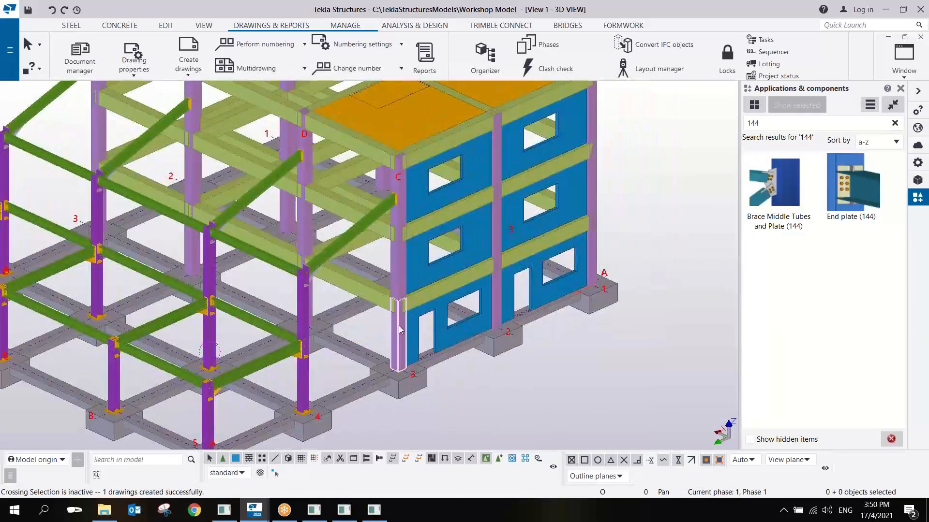
scroll(401, 322, "down", 2)
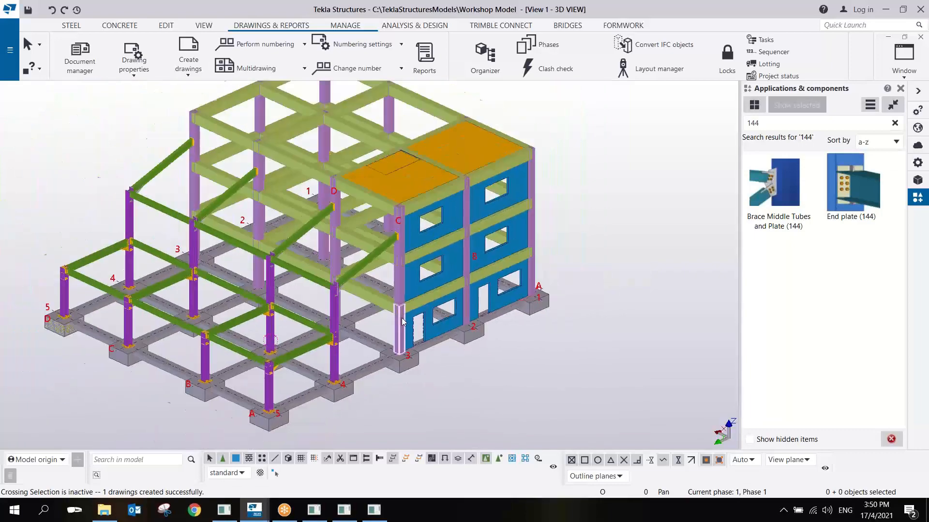
scroll(441, 265, "up", 2)
middle_click_drag(431, 315, 480, 298)
scroll(481, 299, "down", 2)
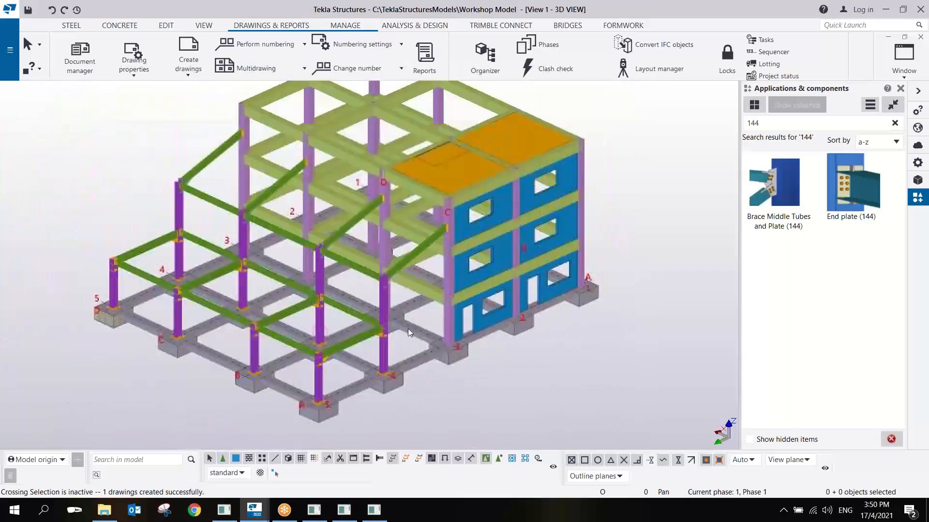
middle_click_drag(360, 340, 407, 309, "ctrl")
Model a concrete panel across the ground-floor door opening near grid A-3, spanning between the bottom corners of the opening's two sides
scroll(407, 309, "up", 8)
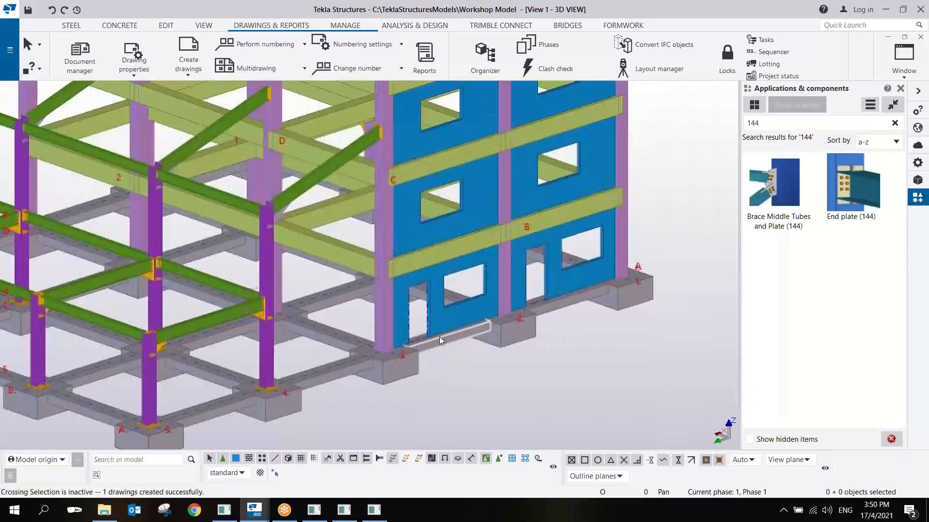
scroll(413, 341, "up", 8)
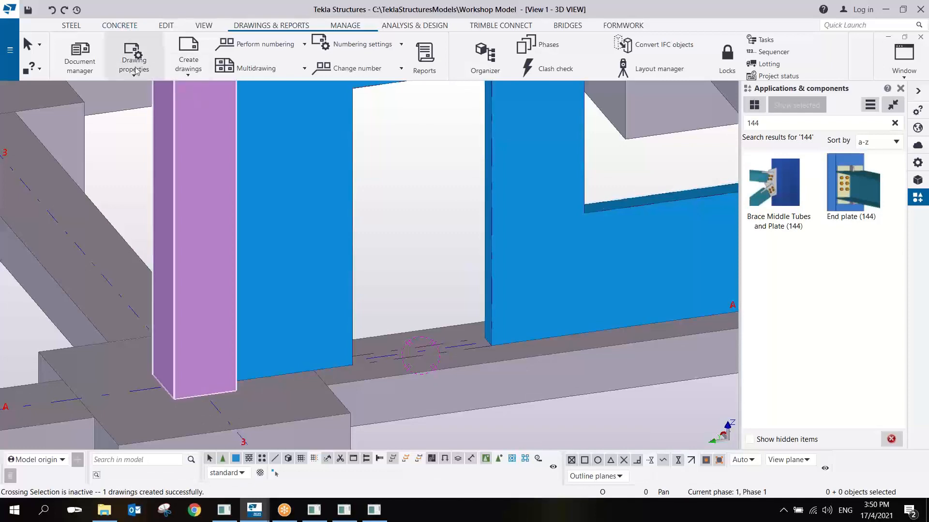
left_click(116, 25)
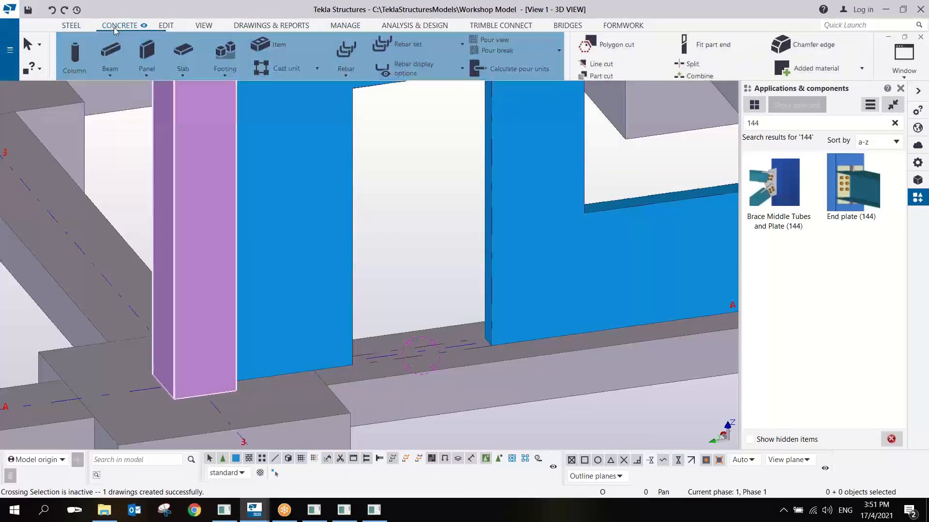
left_click(147, 51)
scroll(450, 306, "up", 3)
middle_click_drag(193, 429, 152, 199, "ctrl")
scroll(193, 429, "up", 2)
left_click(151, 199)
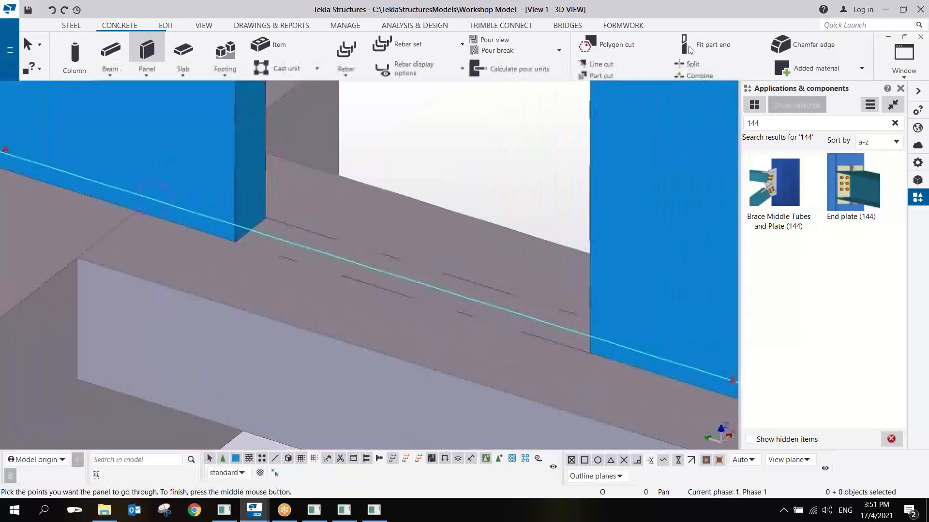
left_click(251, 231)
middle_click_drag(151, 199, 568, 306, "ctrl")
middle_click_drag(614, 195, 496, 353)
scroll(535, 309, "up", 2)
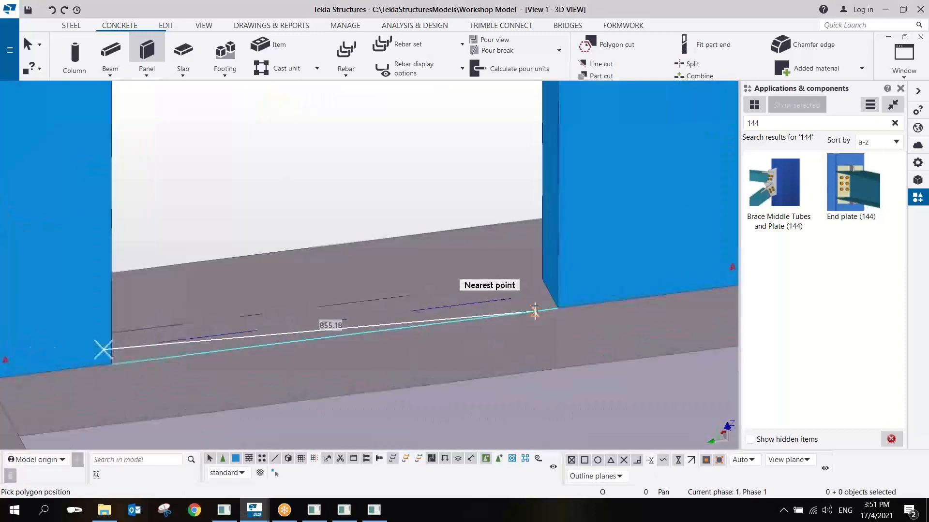
left_click(551, 292)
scroll(505, 264, "down", 4)
middle_click(463, 213)
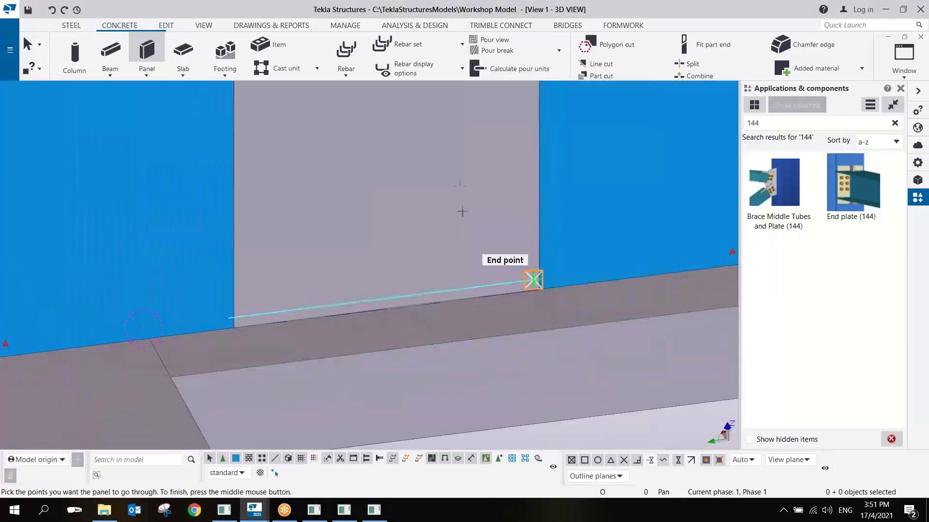
Set the profile of the new ground-floor door panel near grid A-3 to 1850*100 and apply it
right_click(460, 182)
left_click(480, 194)
scroll(481, 197, "down", 3)
middle_click_drag(459, 93, 456, 212)
double_click(455, 213)
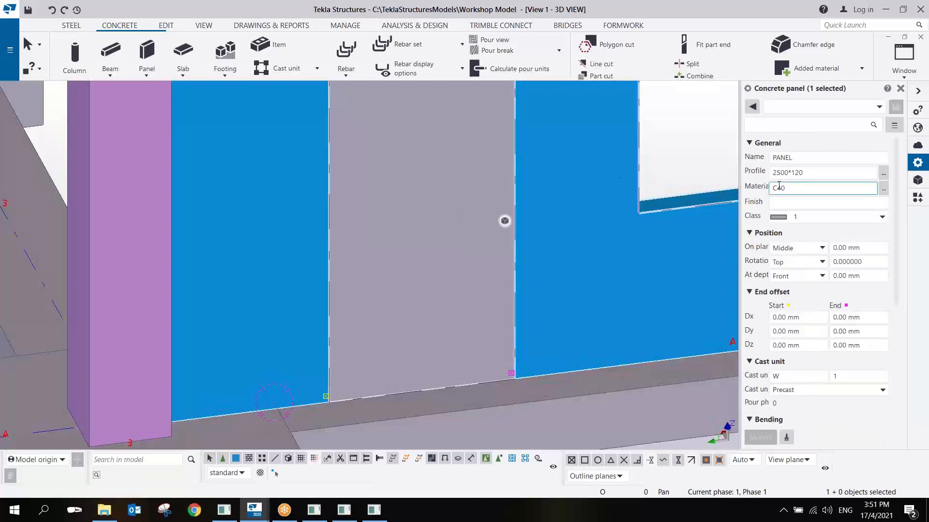
type("18")
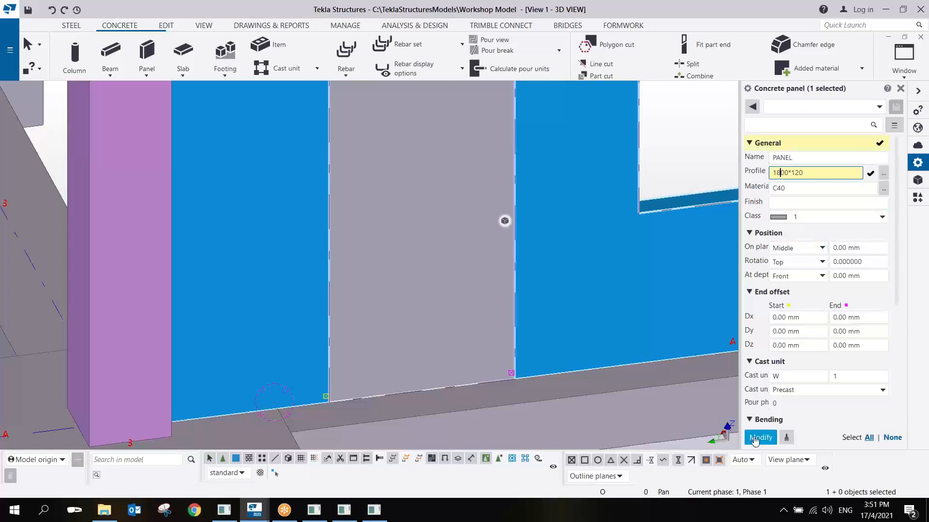
left_click(760, 437)
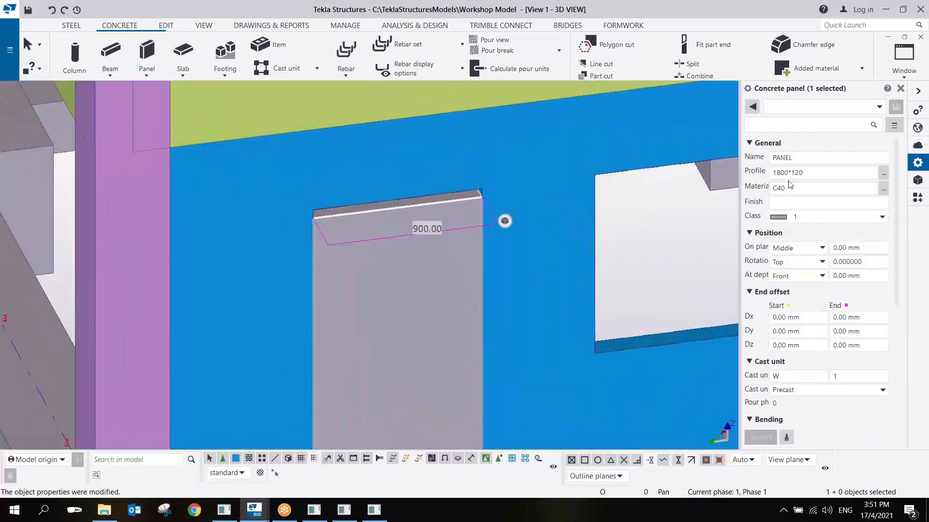
type("5")
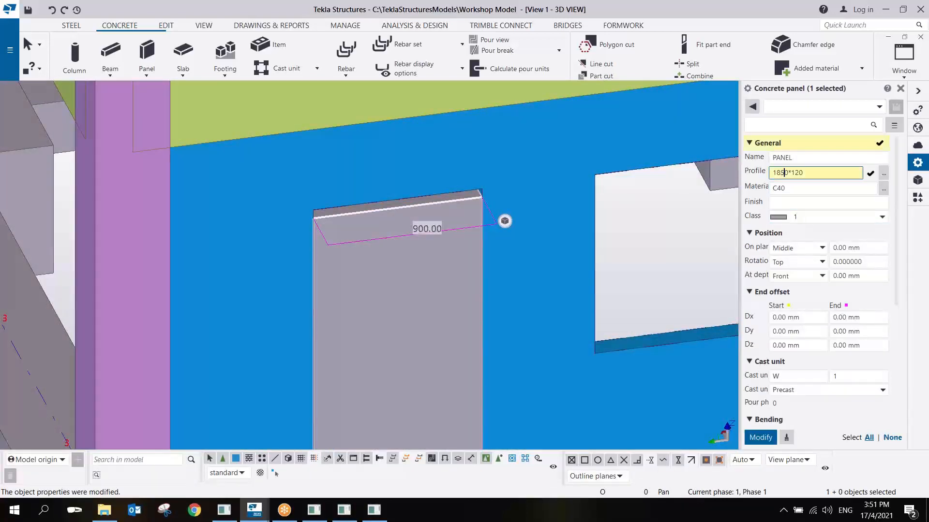
key("Return")
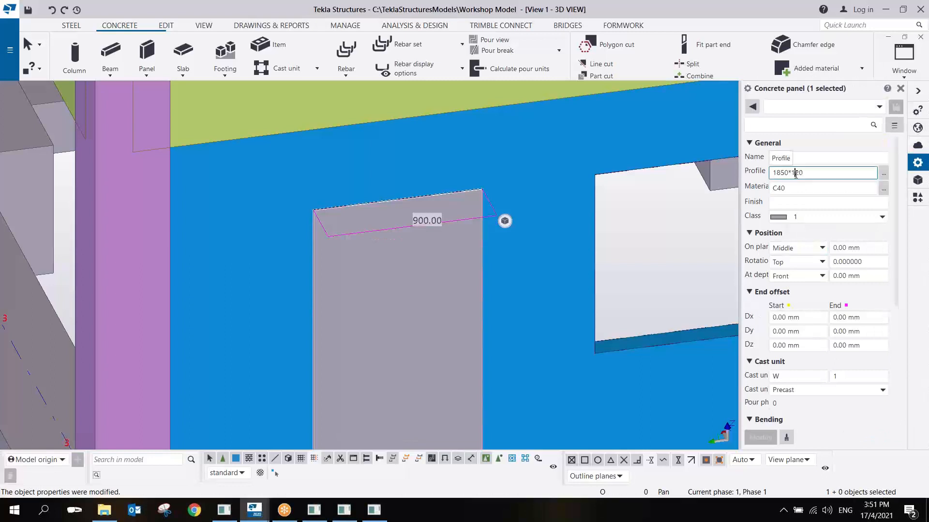
type("00")
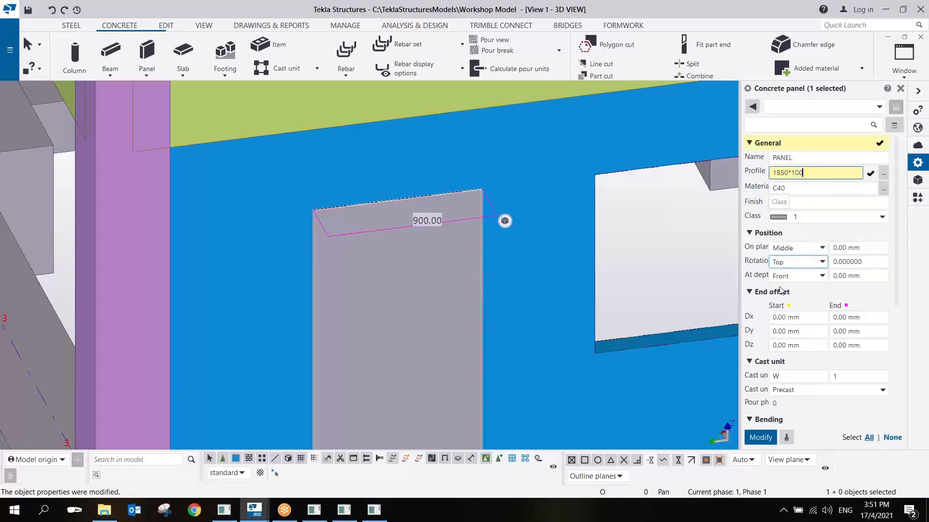
left_click(756, 442)
Change the door panel's material to C60
left_click(640, 190)
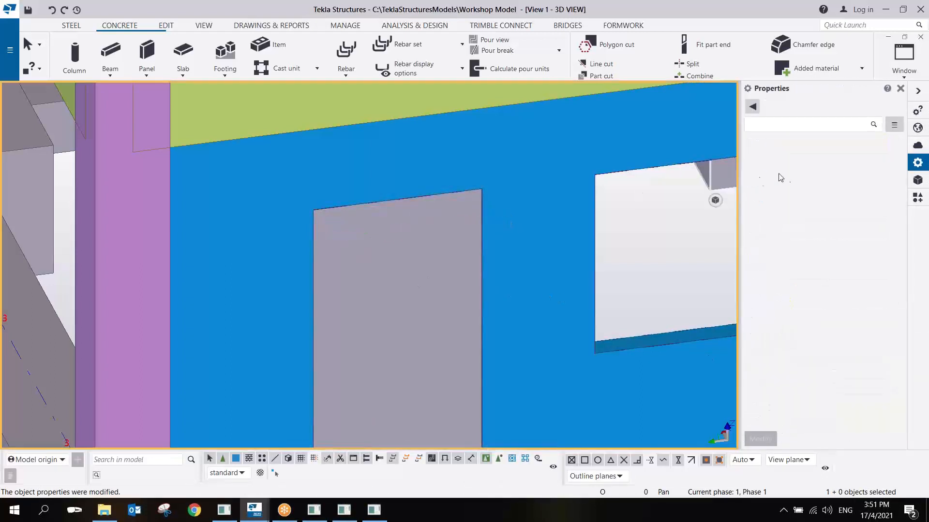
left_click(459, 254)
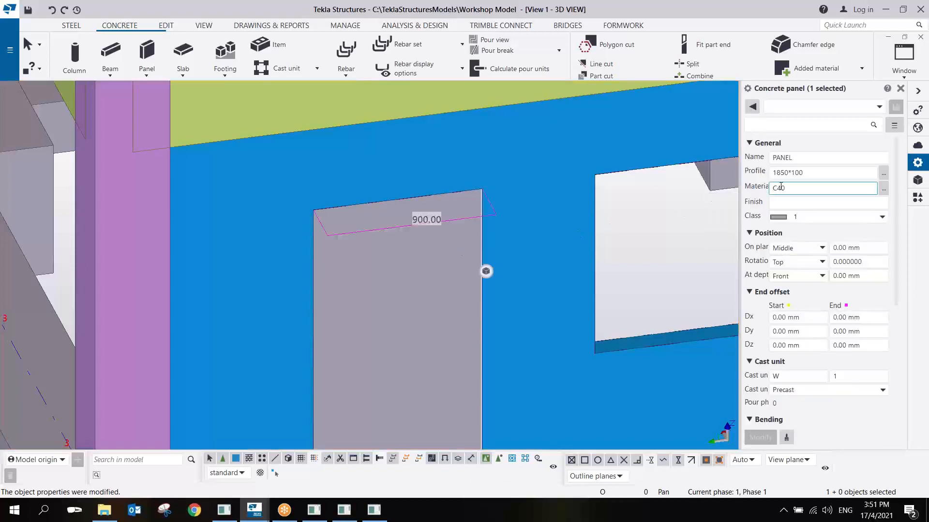
type("60")
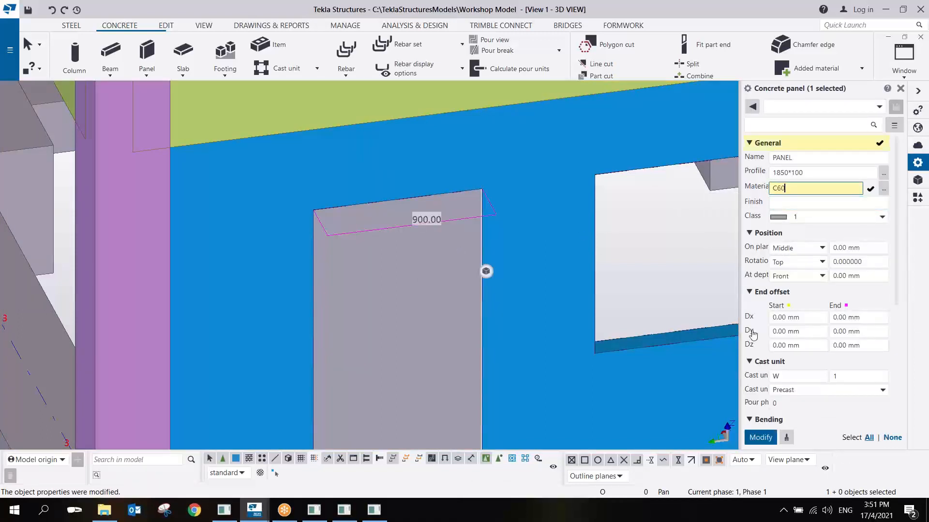
left_click(757, 438)
Copy the door panel into the ground-floor door opening between grids 2 and 1, aligning the bottom corner nearest grid 1
scroll(485, 270, "down", 5)
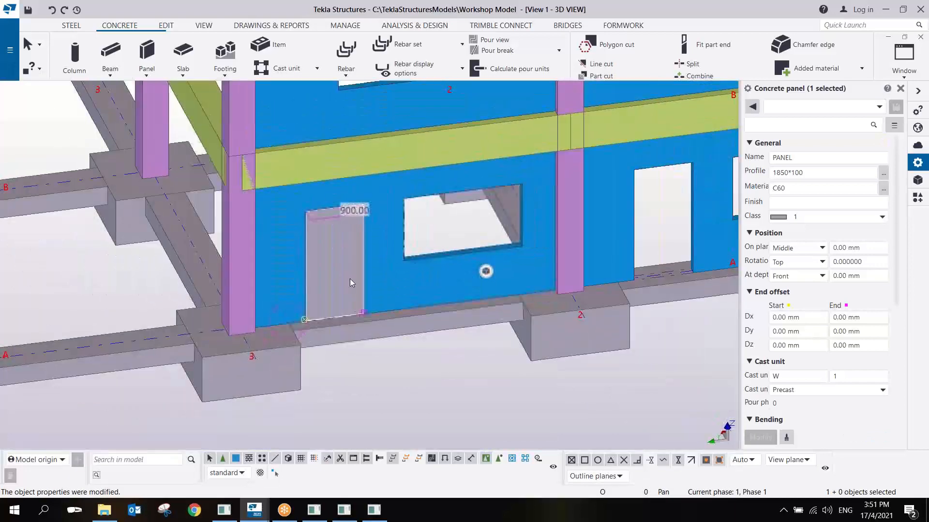
right_click(351, 283)
left_click(375, 226)
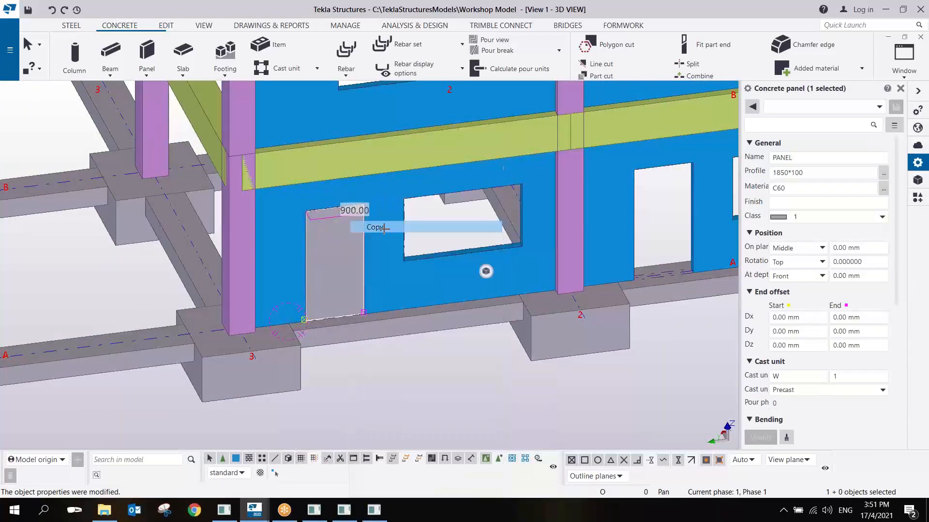
left_click(363, 312)
scroll(638, 269, "up", 3)
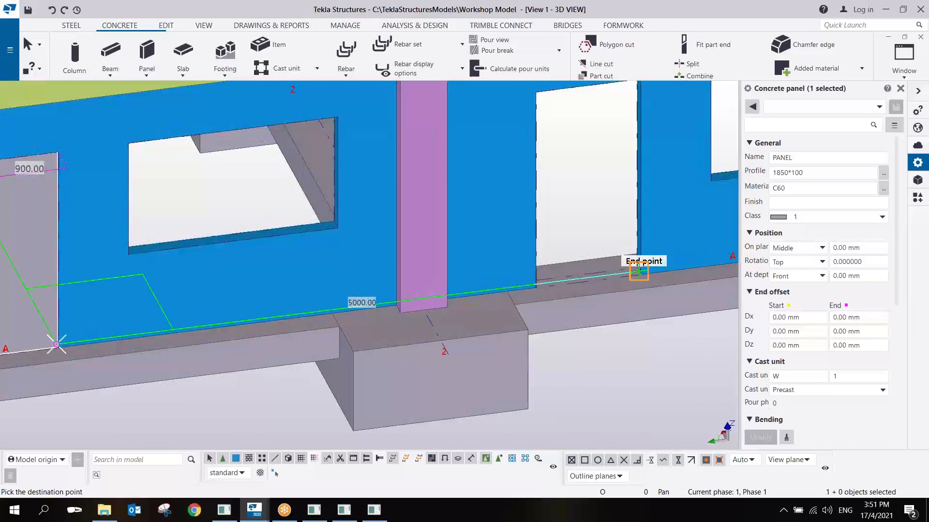
left_click(638, 271)
right_click(592, 182)
left_click(610, 187)
Examine the whole building with its steel frame and both ground-floor door panels in the 3D view
scroll(594, 218, "down", 5)
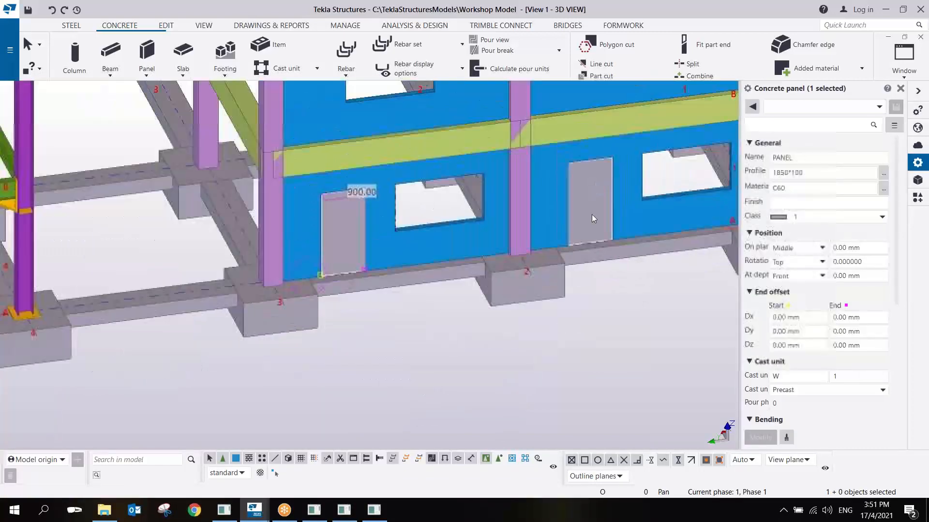
scroll(593, 219, "down", 4)
scroll(592, 220, "up", 3)
scroll(448, 269, "down", 1)
middle_click_drag(585, 222, 515, 296)
scroll(515, 285, "down", 2)
middle_click_drag(428, 269, 541, 287, "ctrl")
scroll(536, 296, "up", 3)
scroll(540, 288, "down", 2)
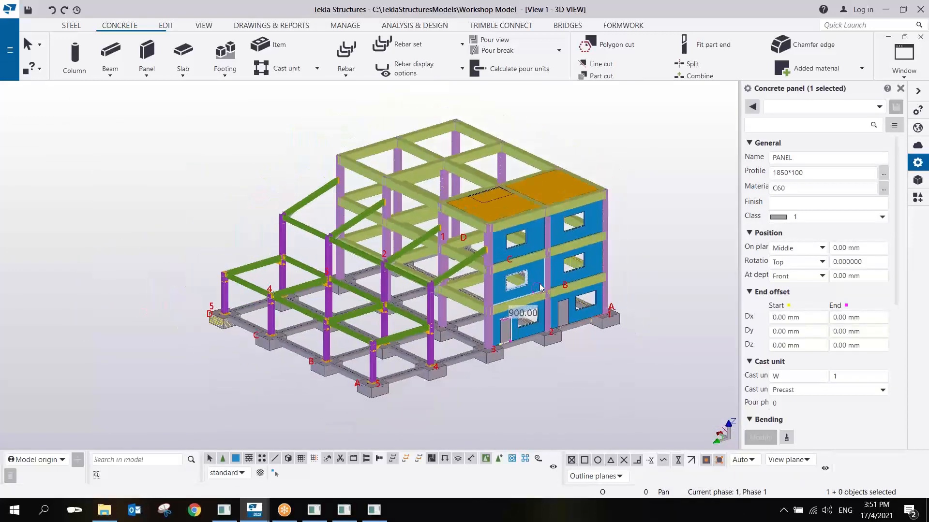
scroll(540, 288, "down", 1)
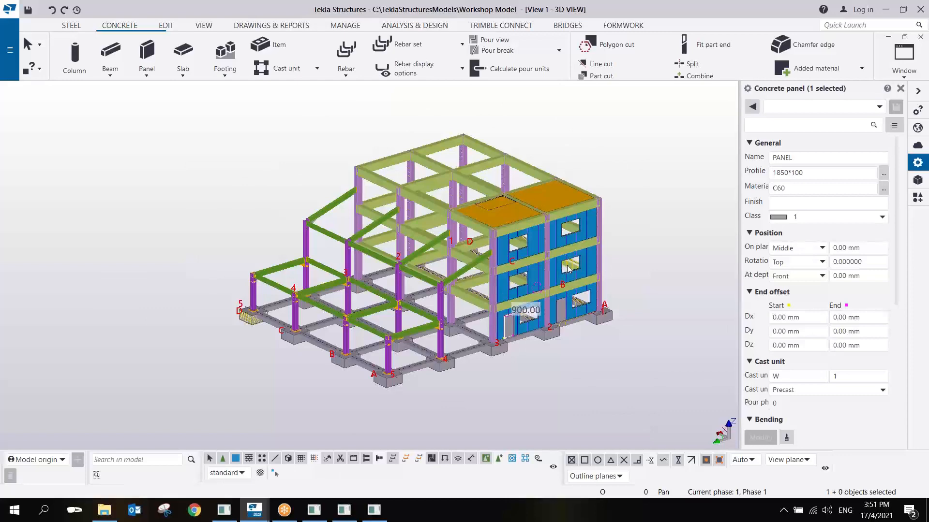
scroll(568, 269, "up", 3)
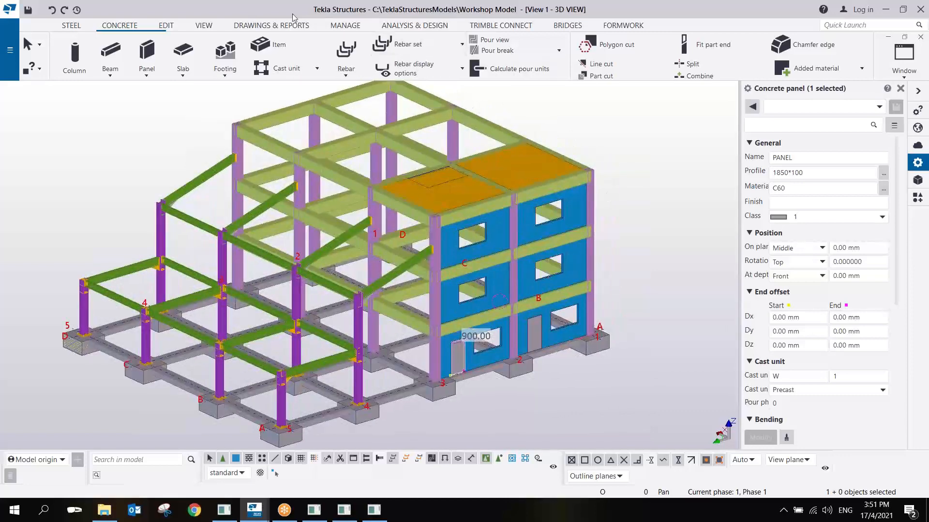
Assign the TIMBER type to material C60 in the Visualizer settings and save the settings to the model
left_click(203, 26)
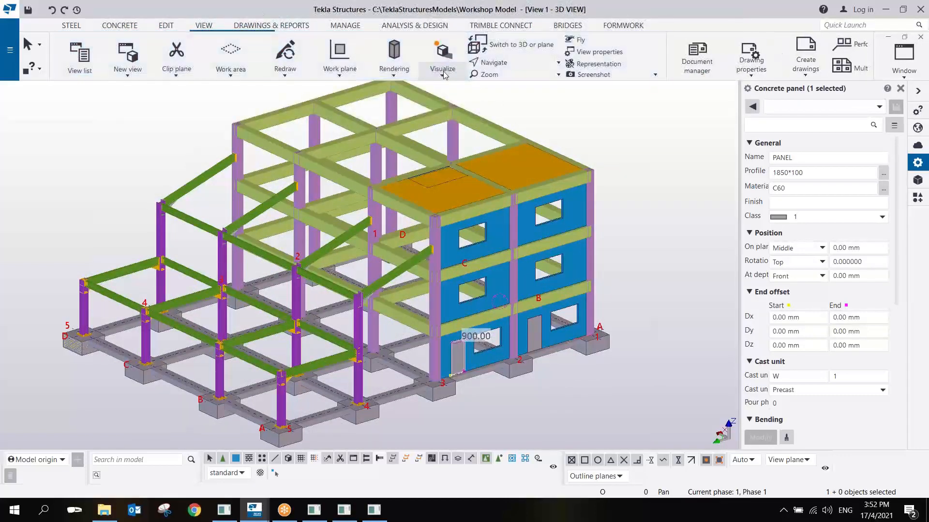
left_click(443, 73)
left_click(467, 141)
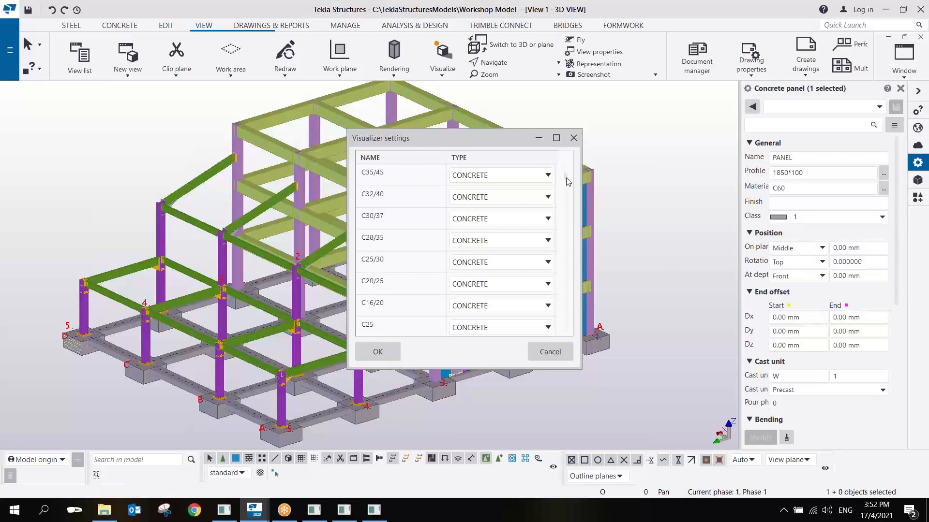
scroll(568, 182, "down", 3)
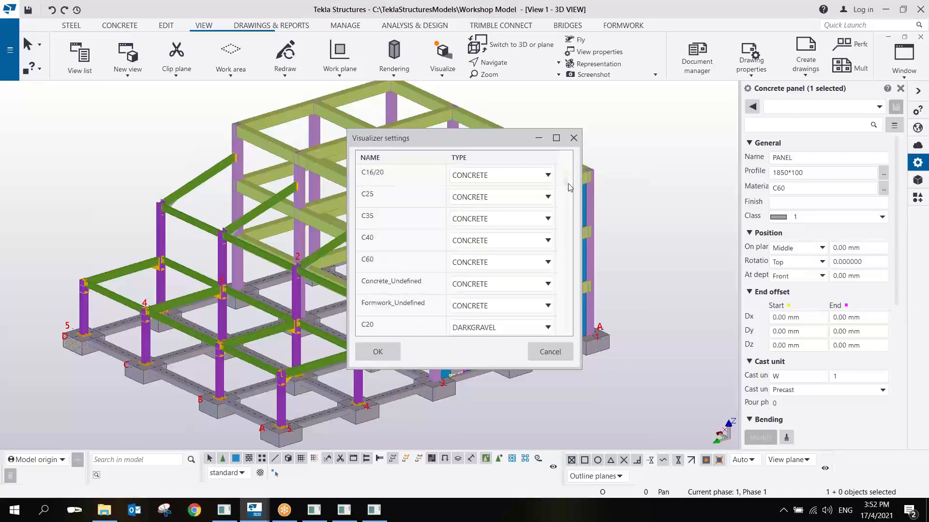
left_click(549, 266)
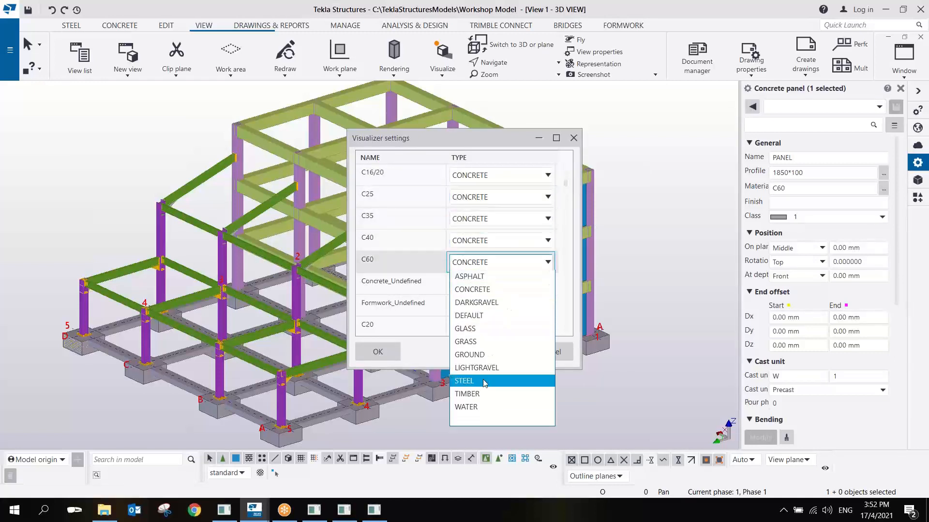
left_click(472, 395)
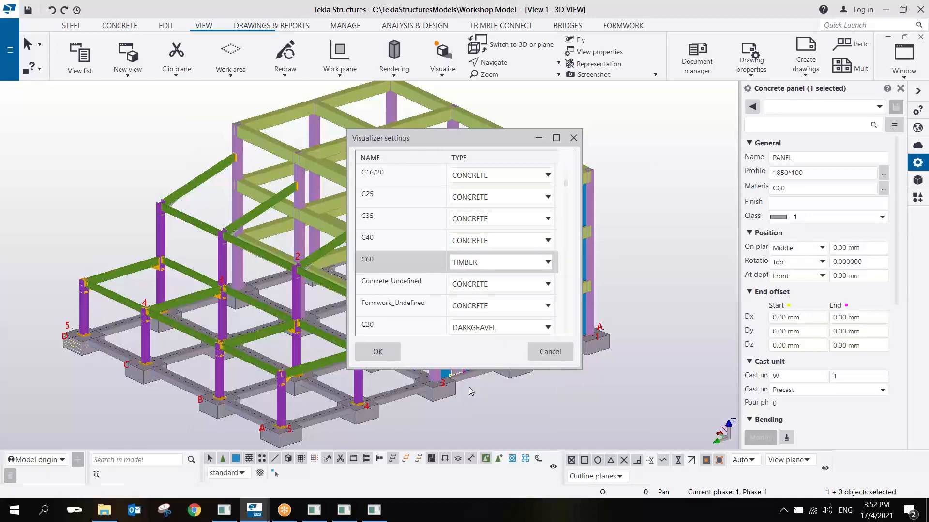
left_click(385, 356)
left_click(444, 265)
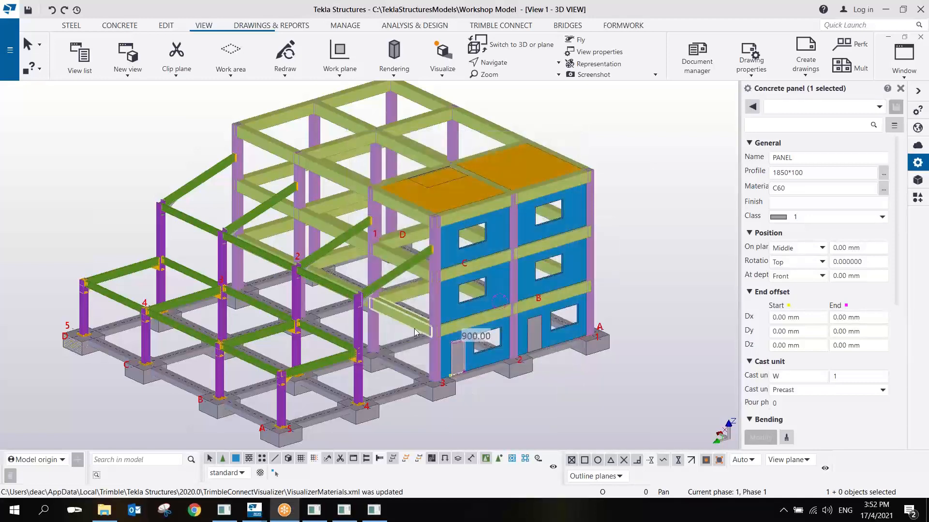
Inspect the facade's wall panels, window openings and ground-floor doors from the front
scroll(555, 342, "up", 1)
left_click(637, 318)
middle_click_drag(388, 367, 458, 296)
scroll(458, 296, "down", 2)
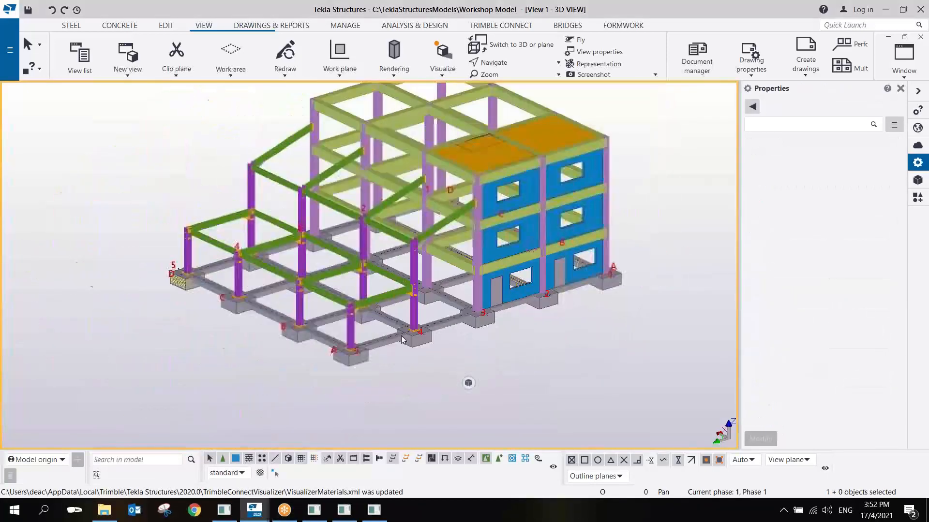
middle_click_drag(348, 361, 305, 320, "ctrl")
middle_click_drag(605, 271, 464, 304)
scroll(435, 293, "up", 6)
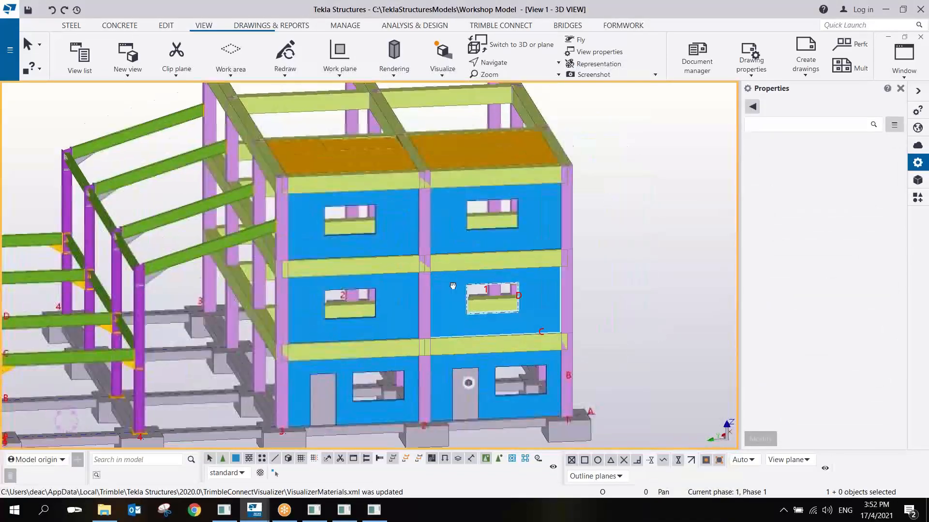
scroll(401, 310, "up", 4)
middle_click_drag(405, 379, 462, 310)
scroll(408, 317, "down", 8)
Set the material of the 150 mm slab with the rectangular opening between grids 2 and 3 to C30
middle_click_drag(460, 193, 452, 269)
scroll(453, 269, "up", 4)
left_click(452, 269)
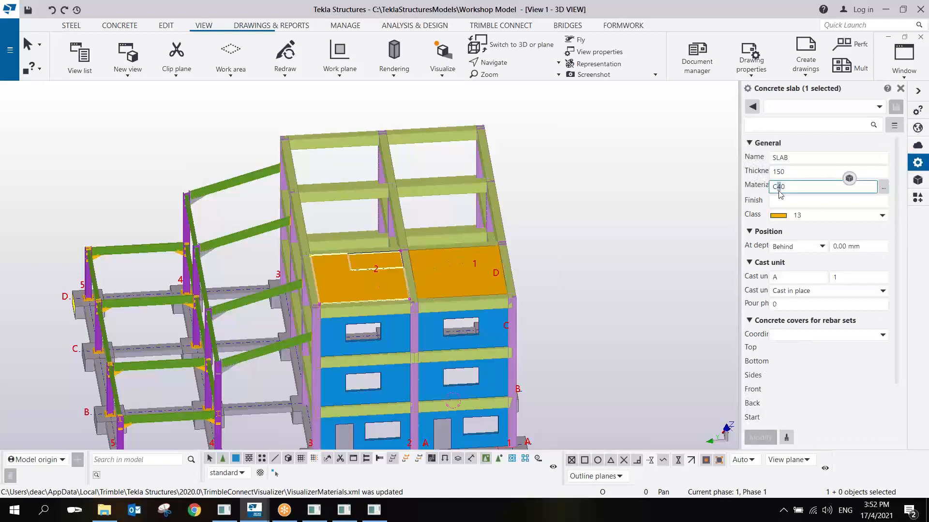
type("3")
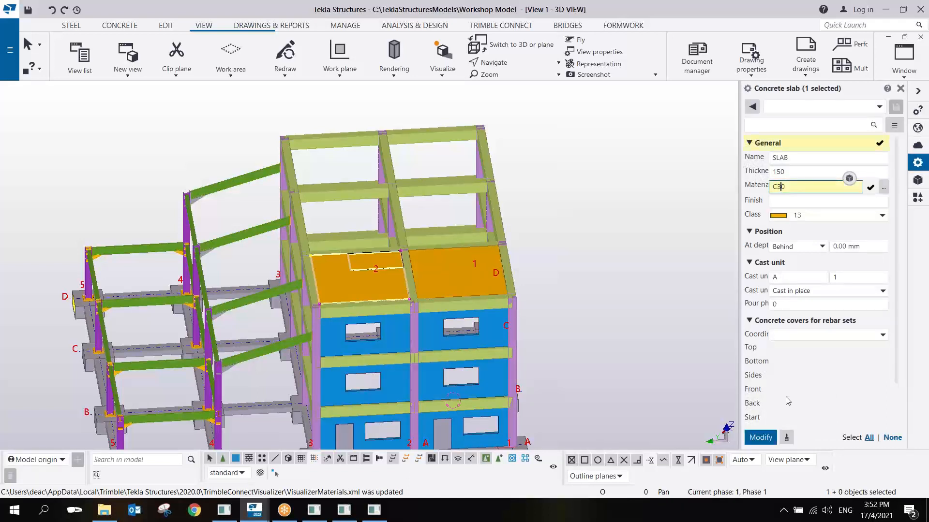
left_click(761, 438)
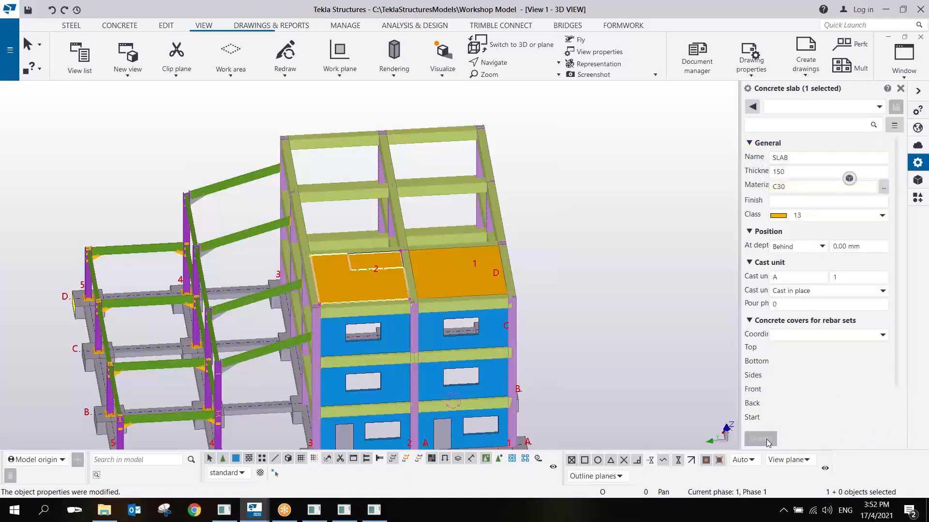
Keep LIGHTGRAVEL as the type for material C30 in the Visualizer settings and save the settings to the model
left_click(441, 76)
left_click(449, 138)
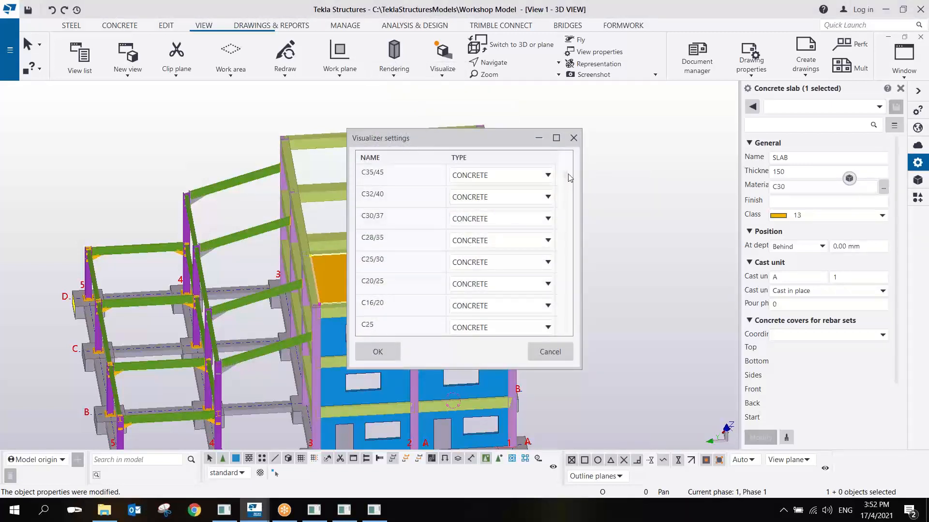
scroll(570, 183, "down", 3)
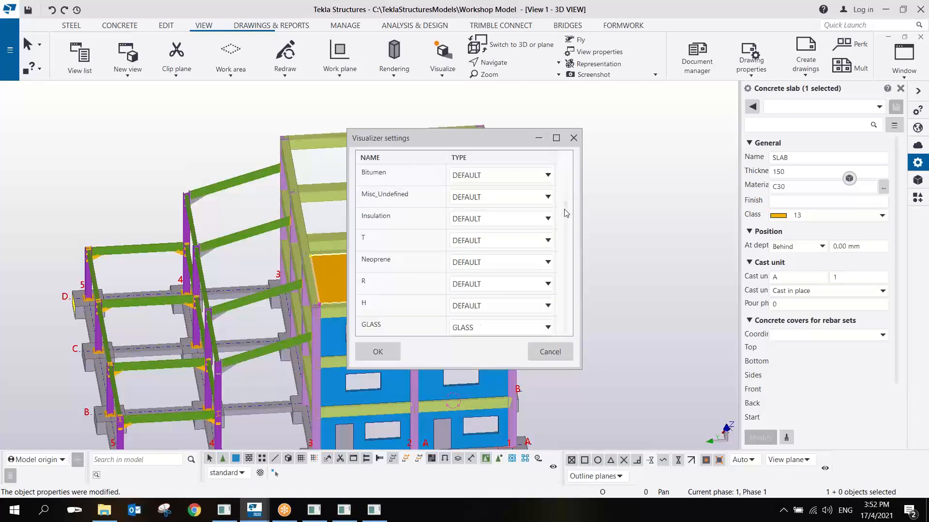
left_click_drag(567, 210, 569, 220)
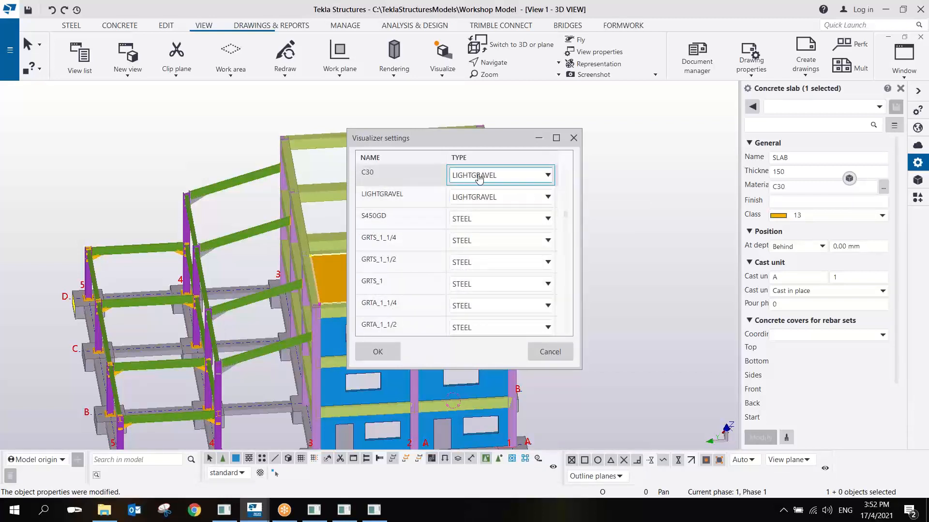
left_click(391, 356)
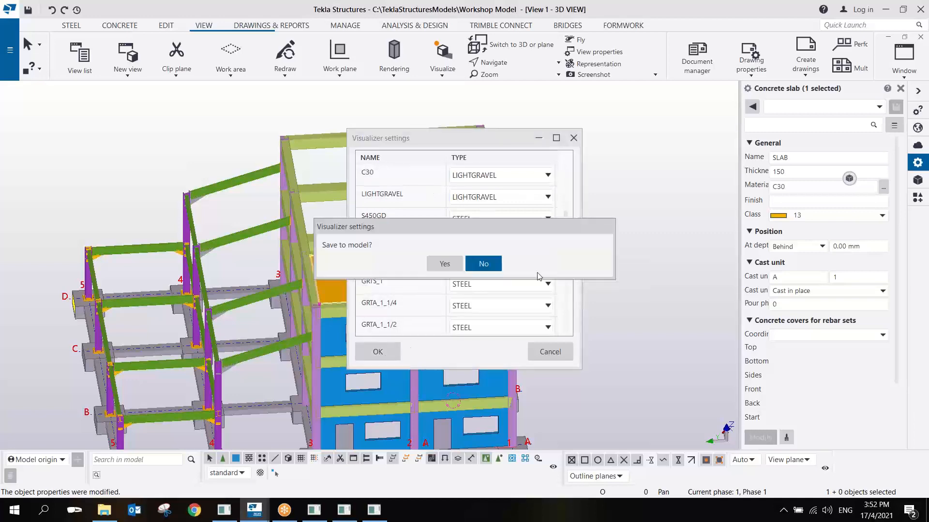
left_click(445, 263)
Render the model in Trimble Connect Visualizer in a maximized window and examine the facade with the two doors
scroll(575, 262, "down", 5)
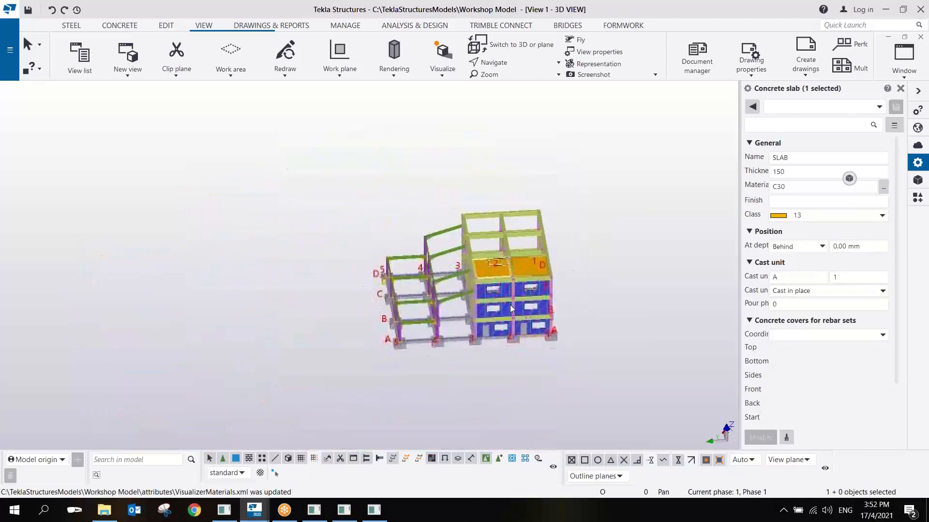
scroll(520, 335, "up", 5)
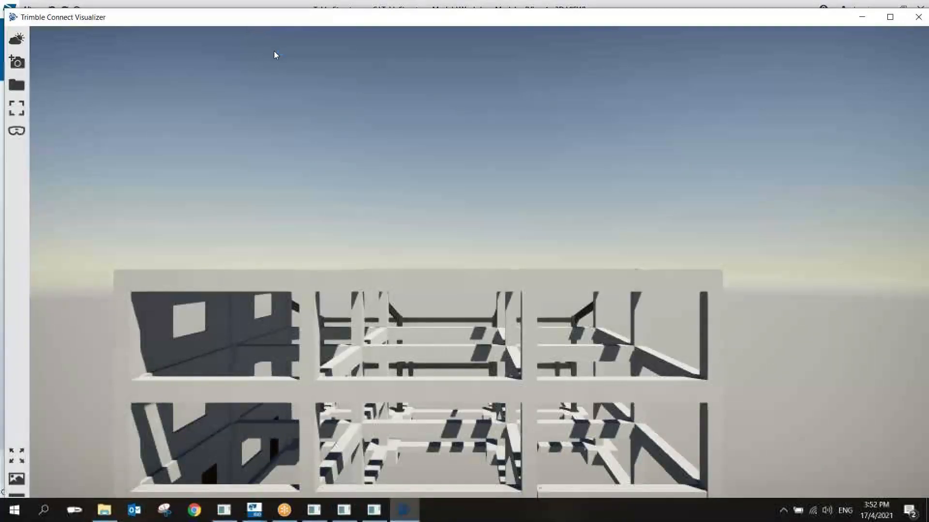
double_click(253, 18)
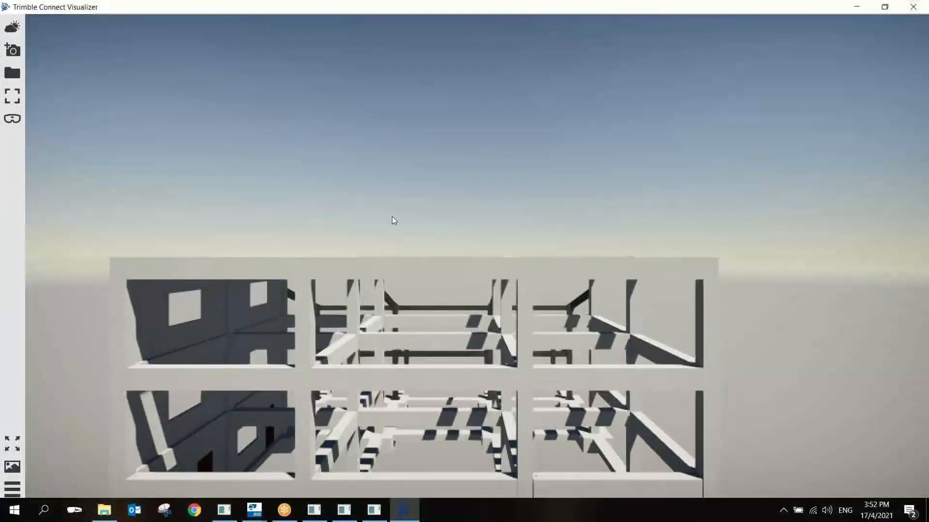
scroll(396, 227, "down", 4)
scroll(385, 371, "up", 3)
left_click_drag(359, 375, 455, 252)
scroll(455, 253, "down", 6)
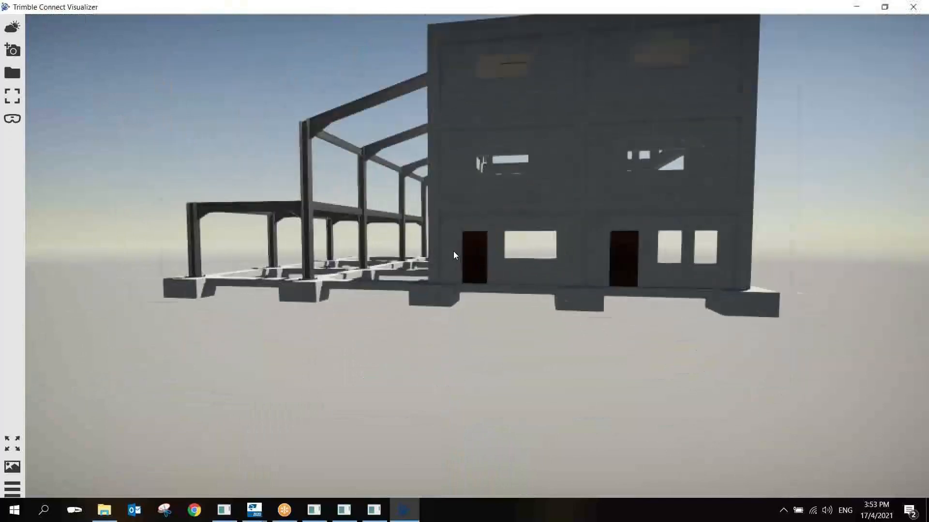
Turn the sun around to light the facade with the two doors, examine the building from above and leave the Visualizer
left_click(14, 27)
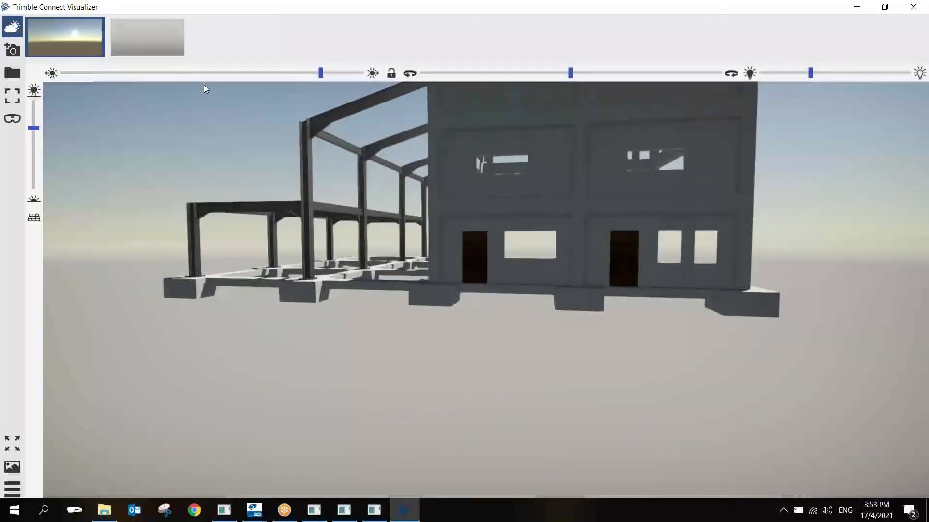
left_click_drag(290, 75, 182, 80)
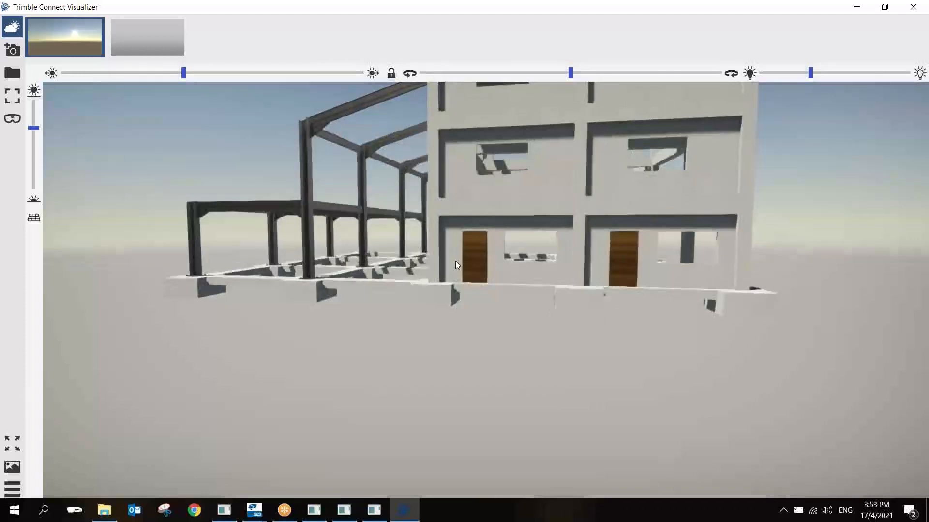
left_click_drag(455, 260, 474, 209)
scroll(460, 167, "up", 3)
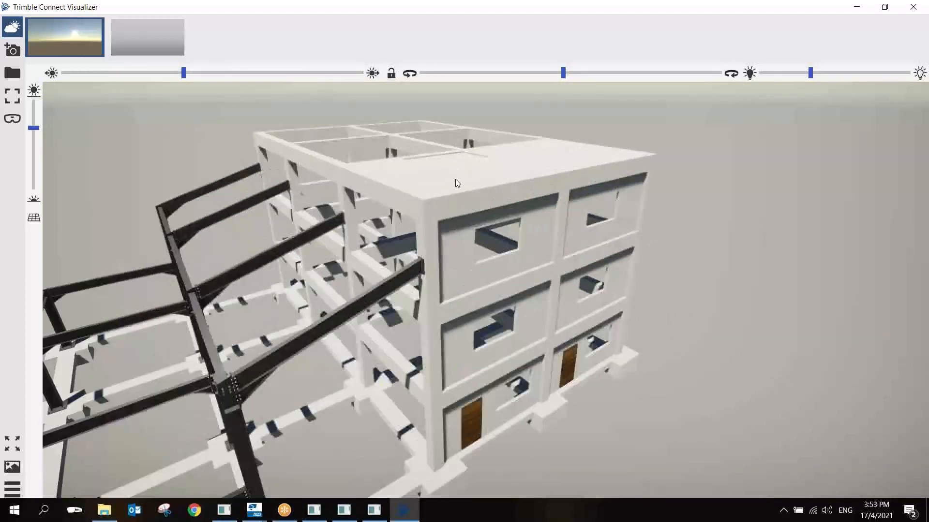
scroll(454, 179, "down", 1)
left_click_drag(644, 7, 596, 98)
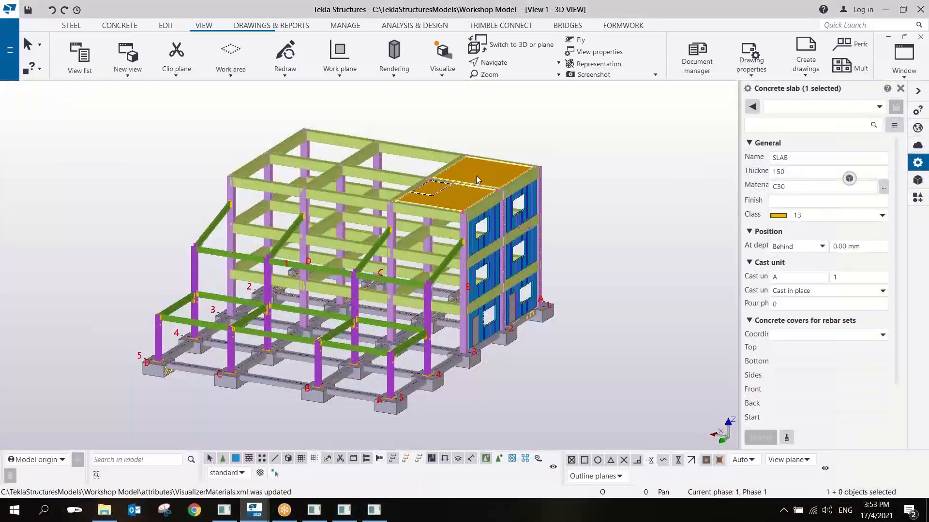
Apply material C30 to both 150 mm roof slabs together
left_click(476, 176, "shift")
left_click(497, 153)
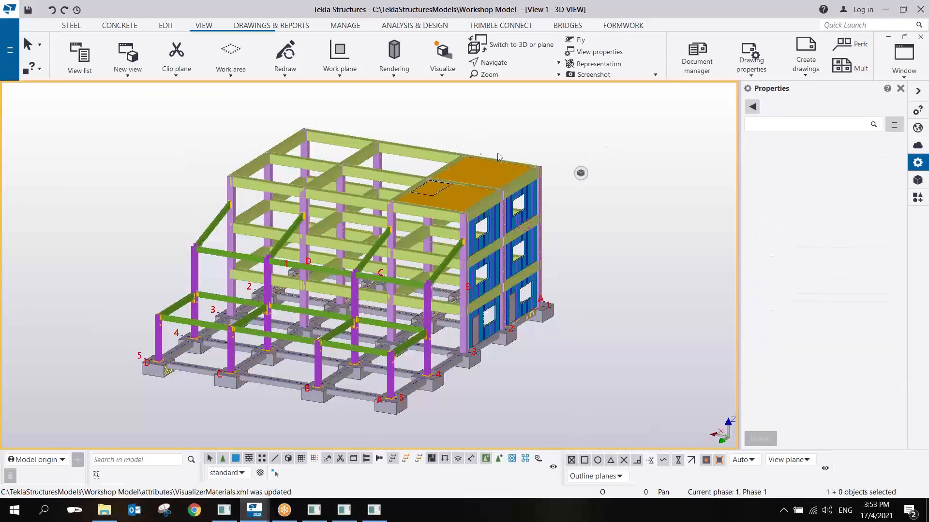
left_click(478, 170, "shift")
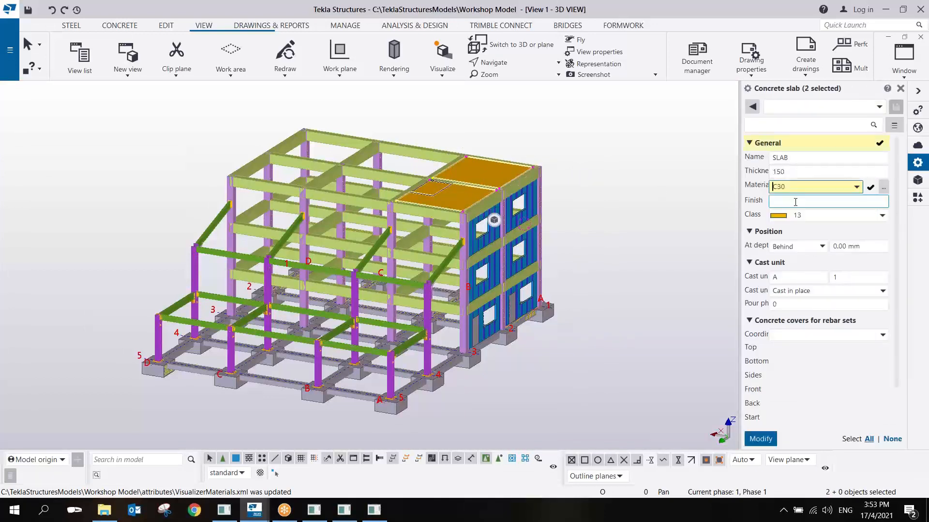
left_click(761, 439)
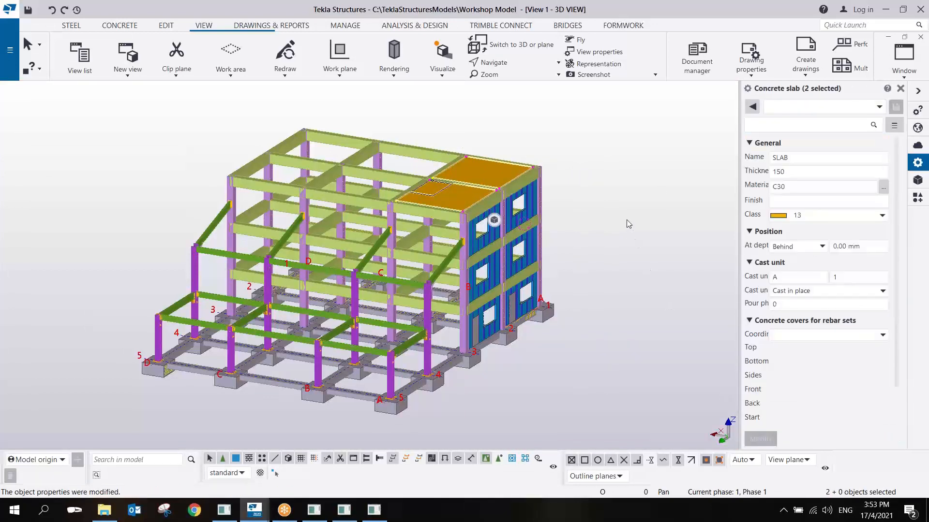
left_click(490, 117)
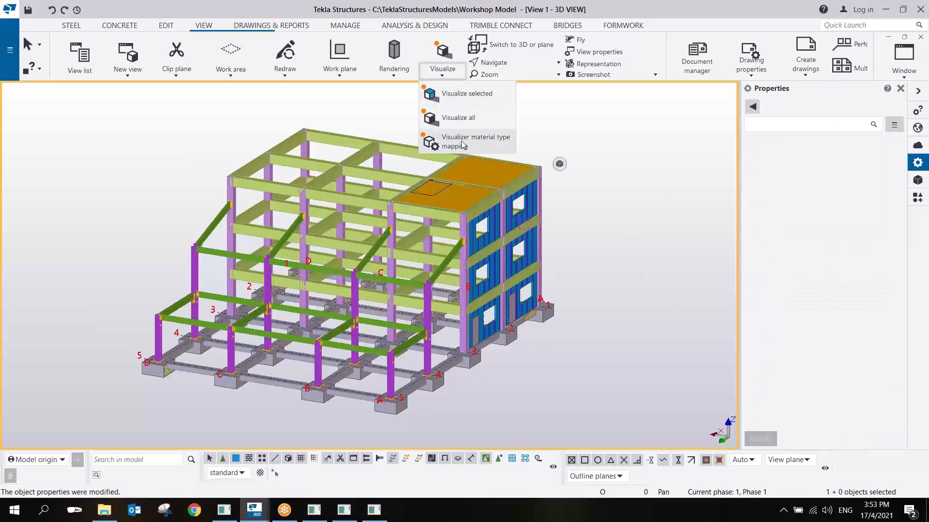
Review the Visualizer material type mapping, keep C30 as LIGHTGRAVEL, and save the settings to the user's local Visualizer folder
left_click(460, 142)
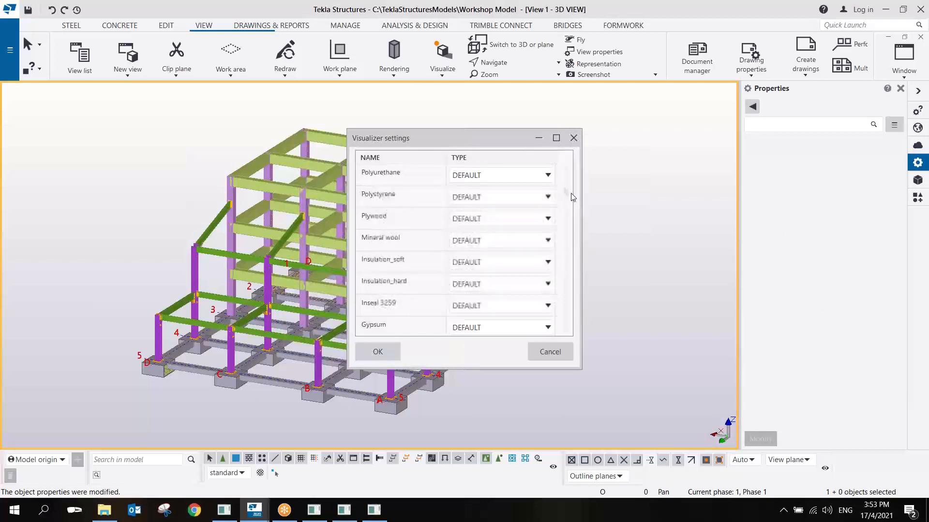
left_click_drag(575, 203, 577, 210)
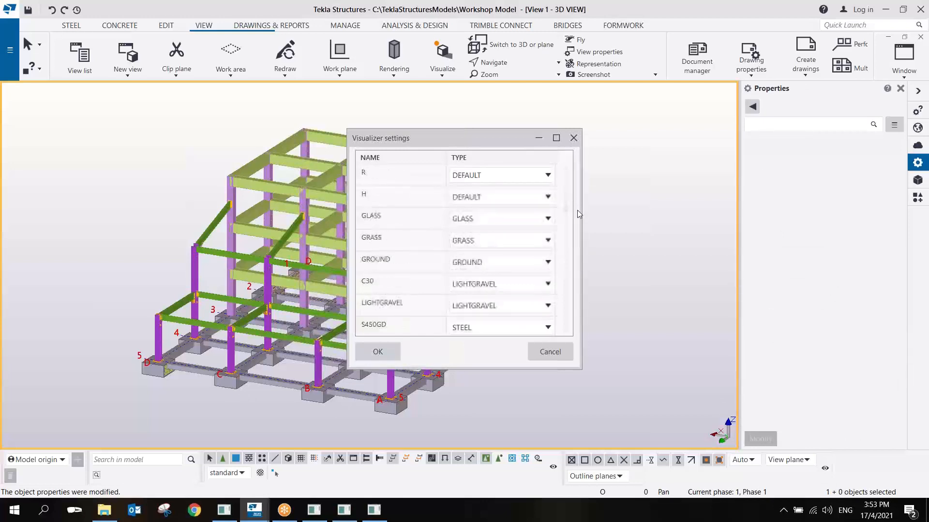
left_click(389, 354)
left_click(438, 263)
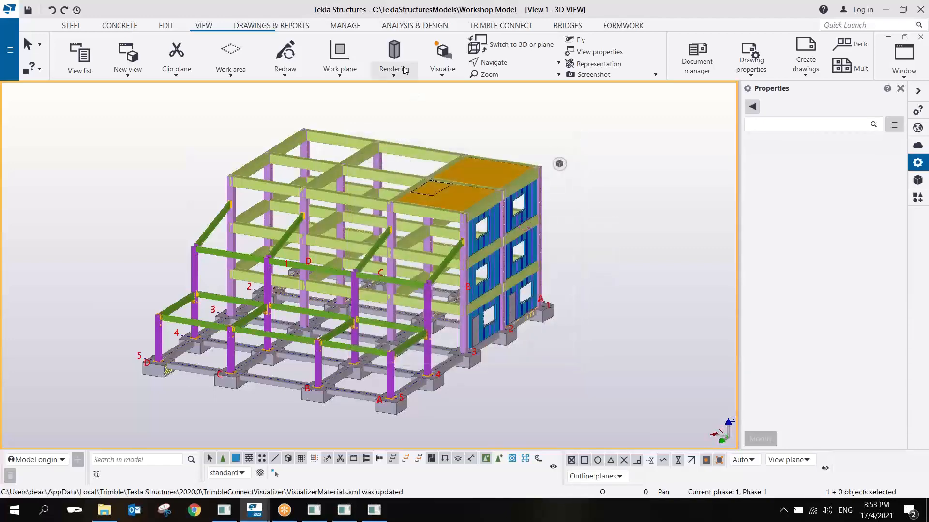
Render the model again in Trimble Connect Visualizer, enlarge its window and turn the sun to light the facade with the doors
left_click(451, 50)
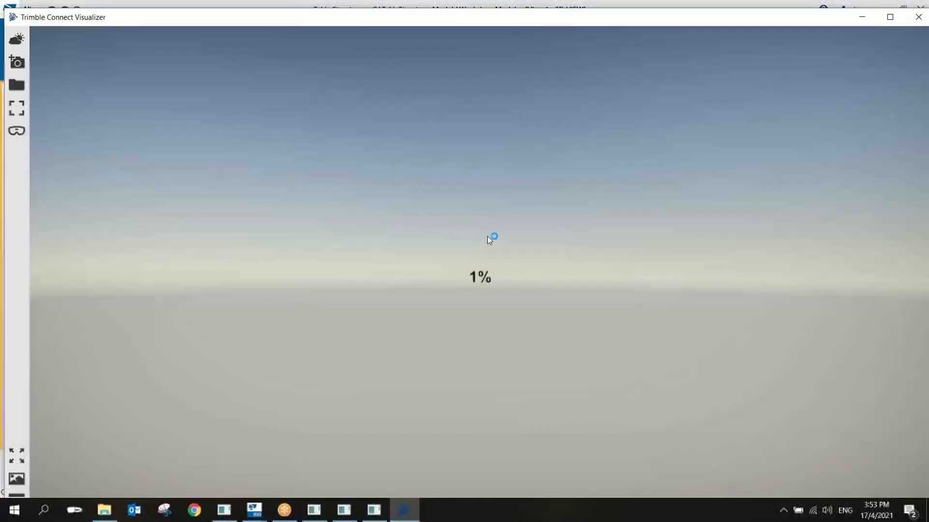
left_click_drag(454, 280, 593, 290)
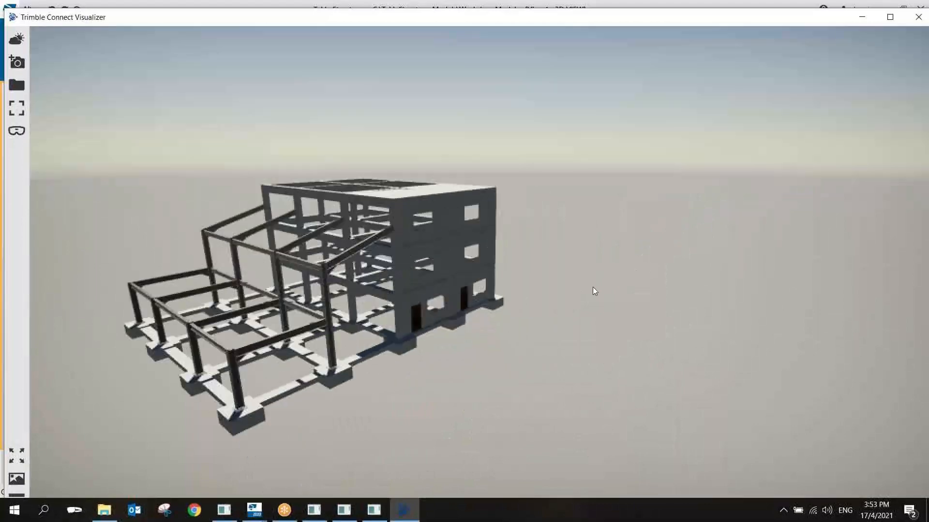
double_click(81, 17)
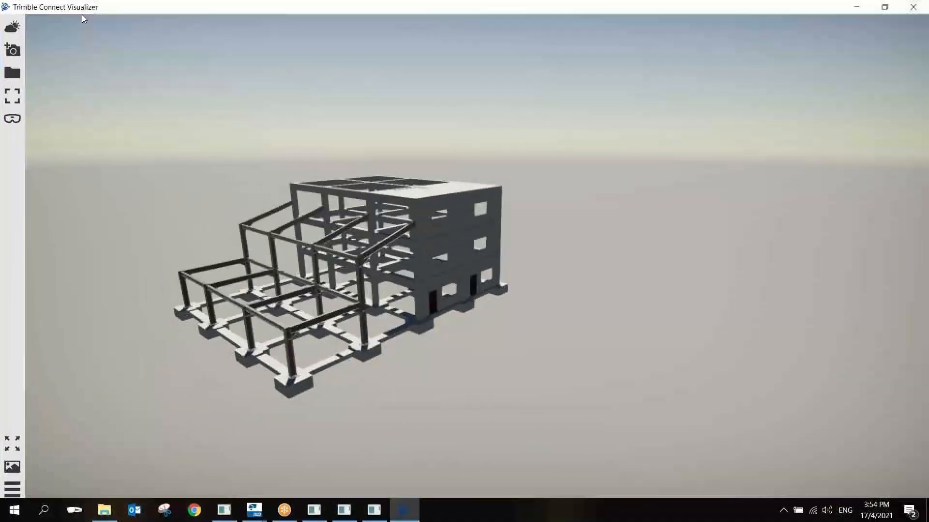
left_click(13, 27)
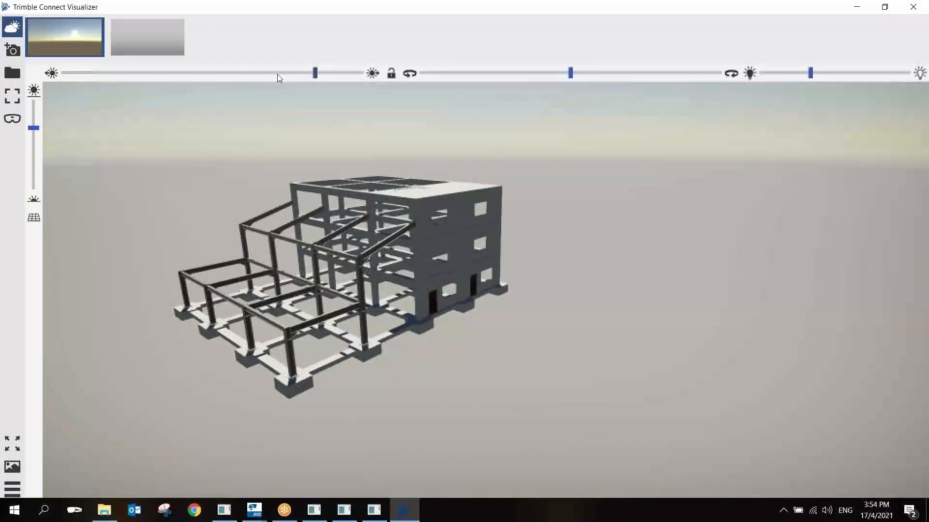
left_click_drag(277, 74, 172, 92)
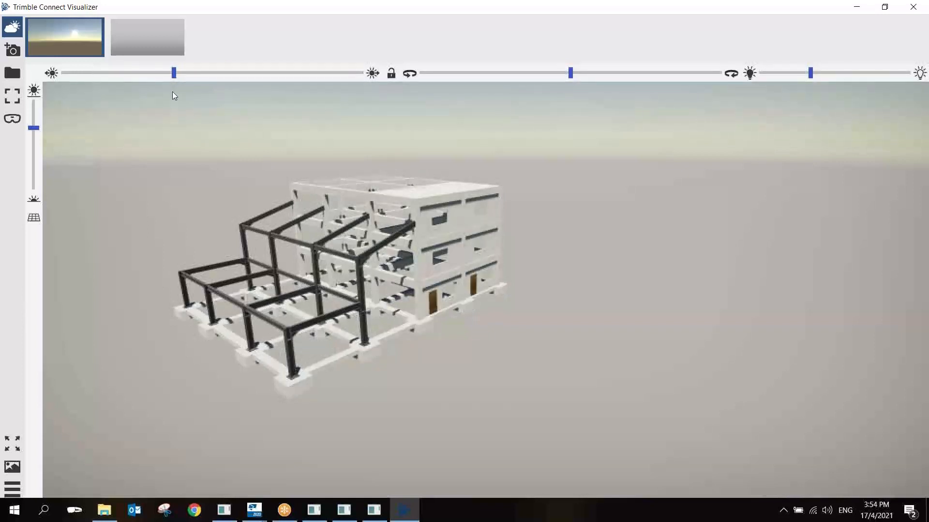
double_click(263, 7)
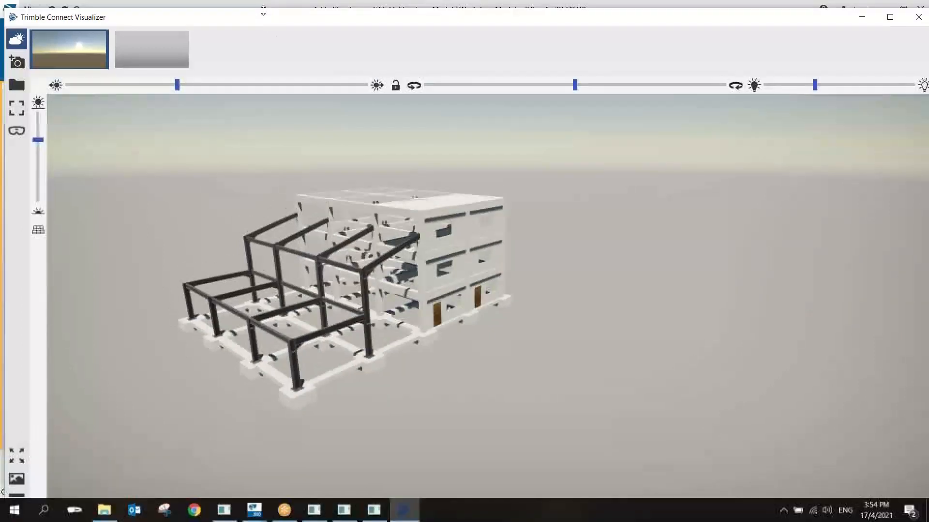
double_click(263, 10)
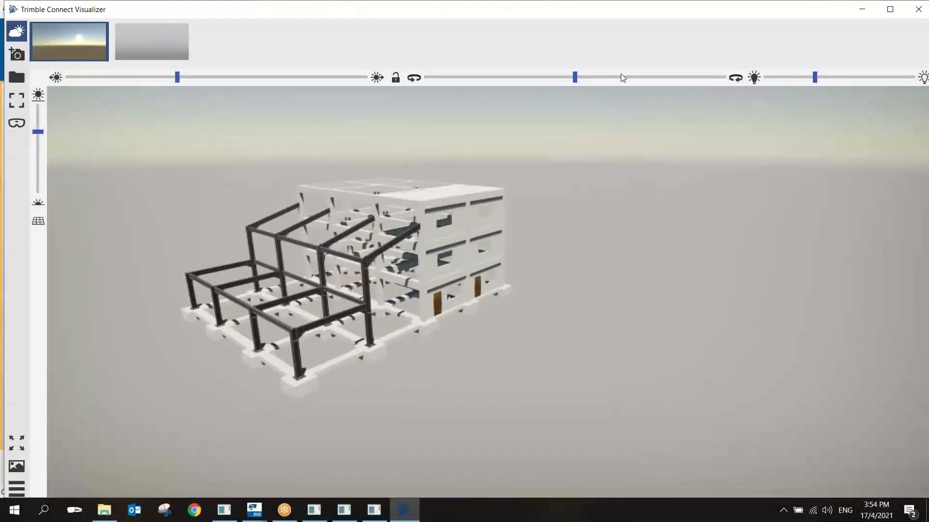
Delete all existing saved camera views from the Visualizer's image sequence
middle_click_drag(520, 307, 534, 268)
middle_click_drag(395, 245, 508, 303)
scroll(508, 302, "up", 10)
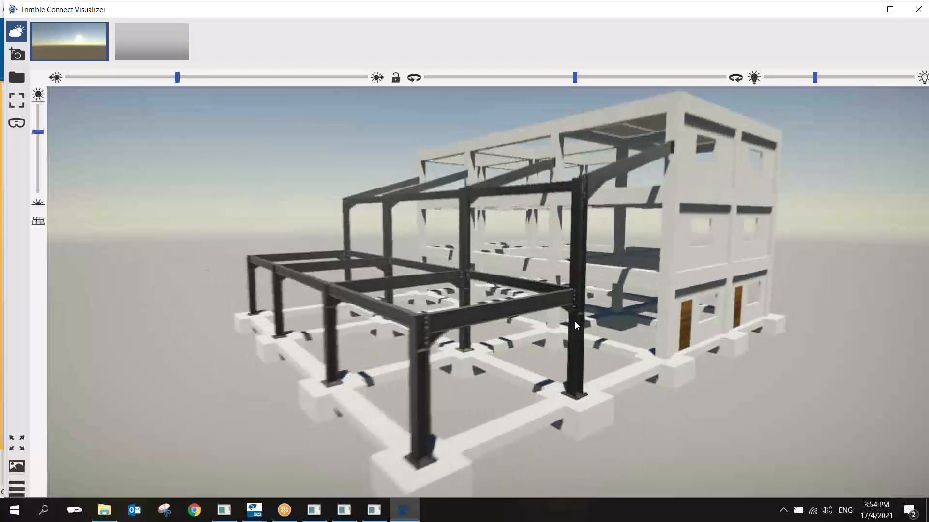
left_click_drag(575, 323, 621, 341)
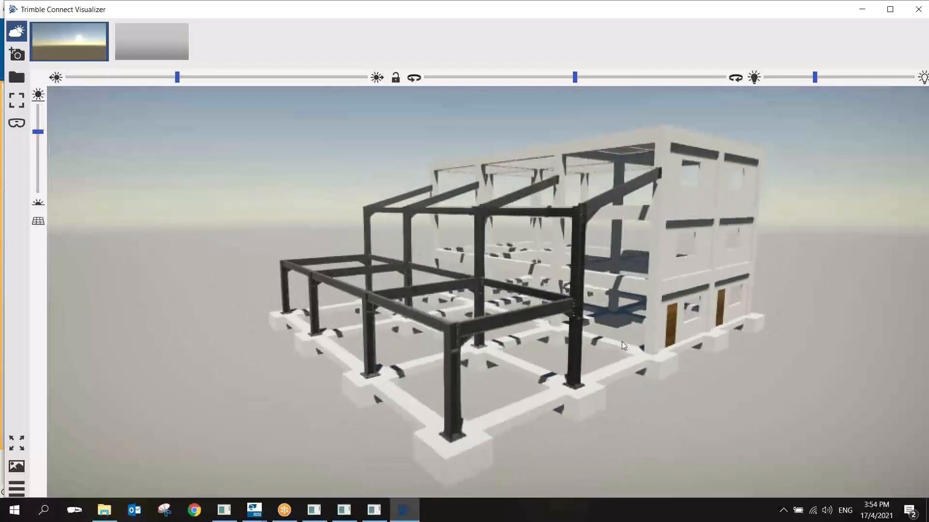
left_click(16, 467)
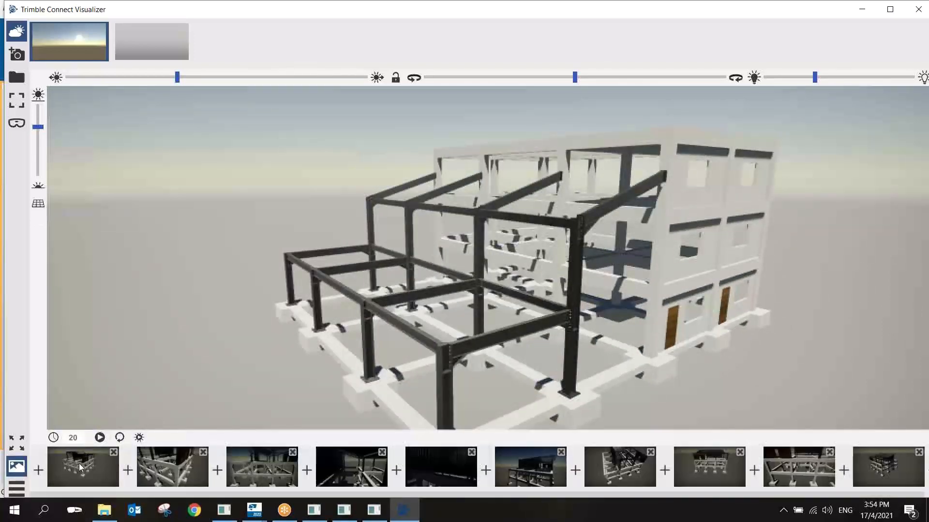
left_click(116, 455)
left_click(114, 453)
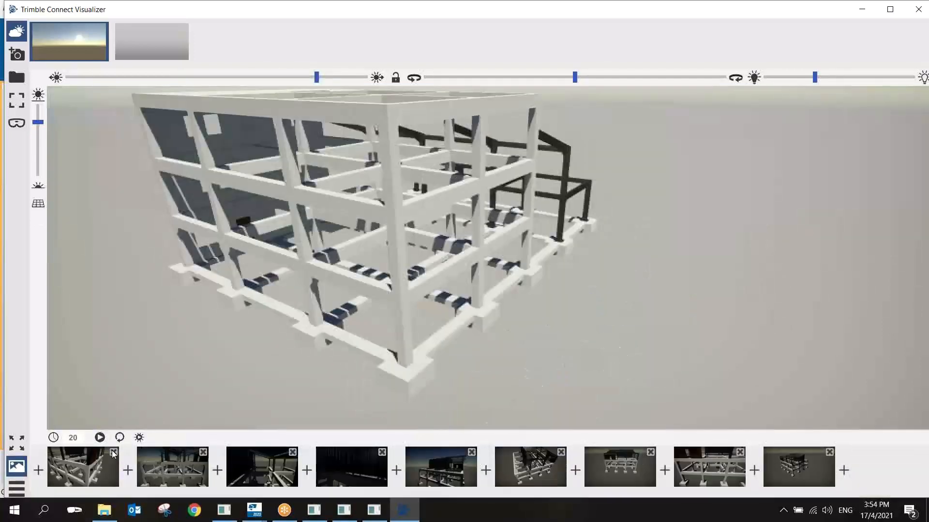
left_click(113, 453)
left_click(113, 453)
left_click(113, 453)
left_click(113, 453)
left_click(113, 453)
left_click(113, 453)
left_click(114, 453)
left_click(113, 453)
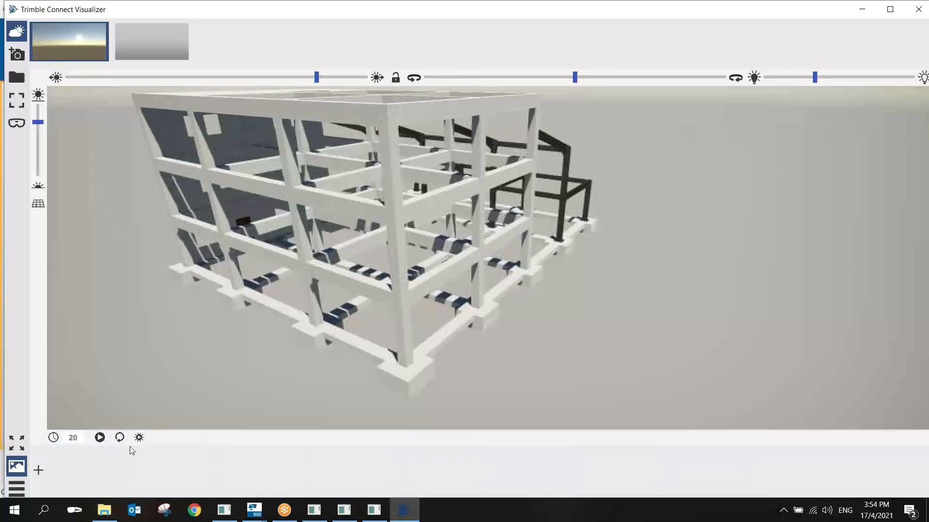
Turn the sun to light the door facade and add an overview from the steel frame's corner as the first camera view
middle_click_drag(363, 238, 449, 280)
left_click_drag(448, 280, 502, 217)
scroll(512, 226, "down", 6)
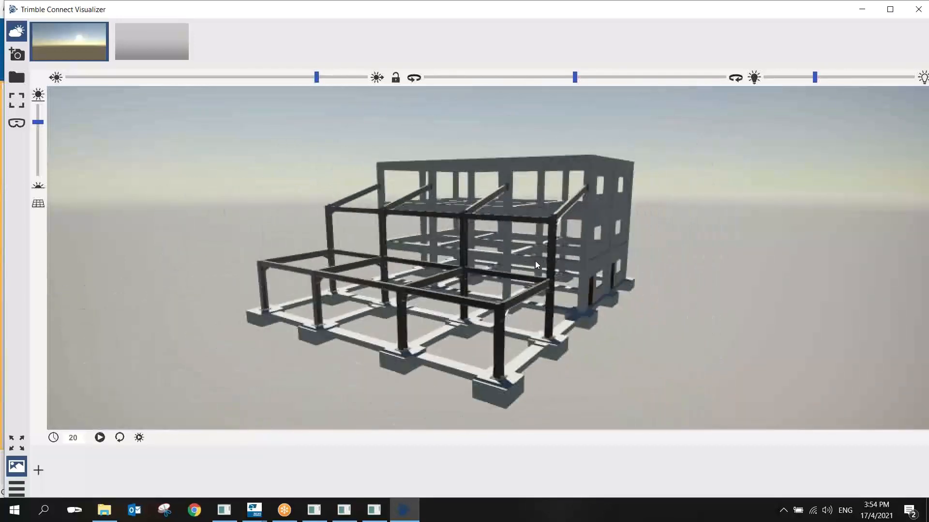
left_click_drag(535, 261, 518, 251)
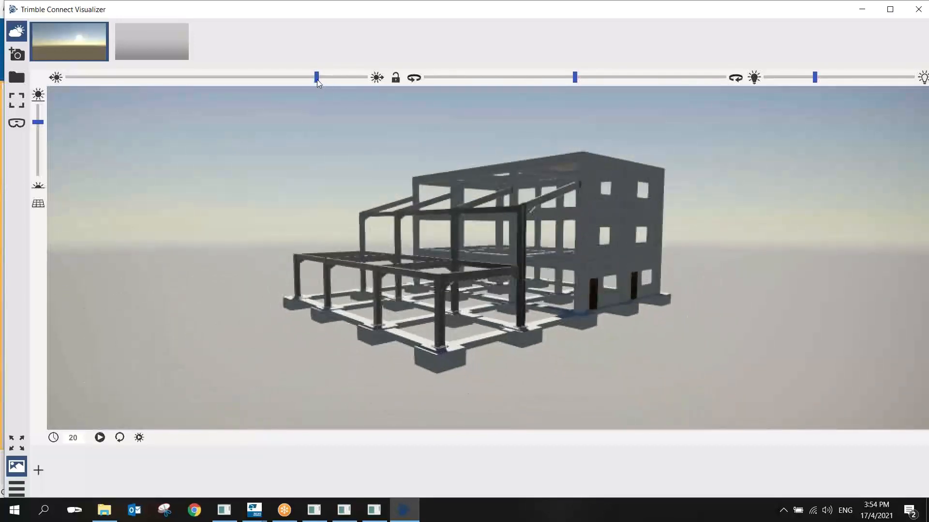
left_click_drag(317, 78, 177, 103)
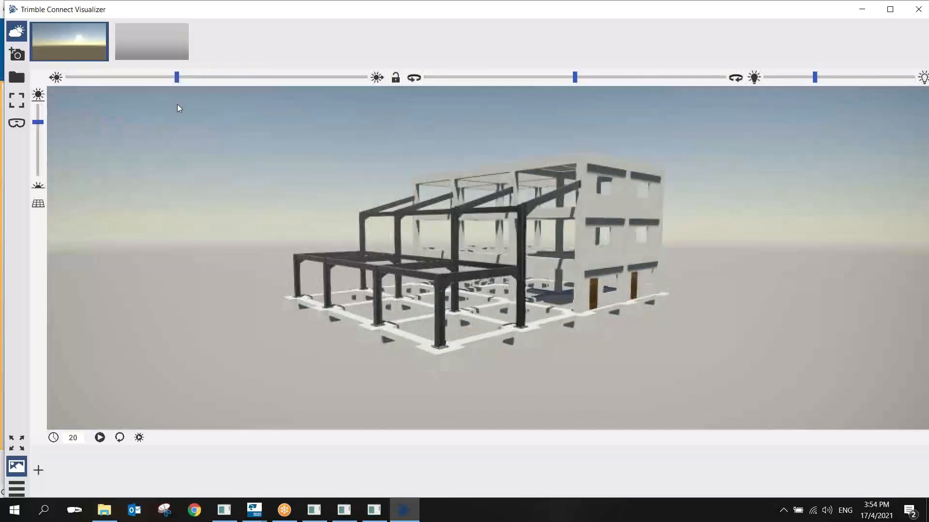
left_click_drag(355, 217, 575, 261)
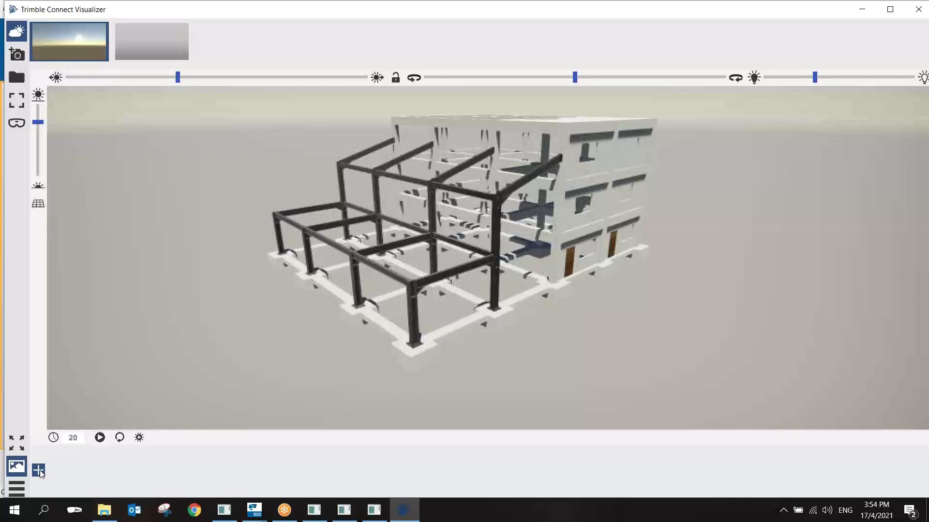
Add two closer camera views: one past the steel frame towards the building, one facing the facade with both doors
scroll(532, 222, "up", 10)
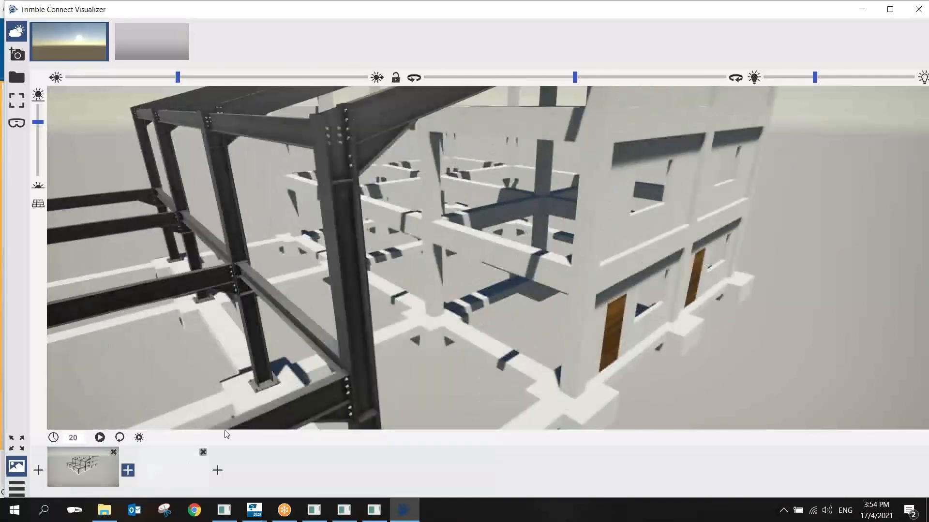
scroll(703, 266, "up", 8)
left_click_drag(704, 265, 620, 272)
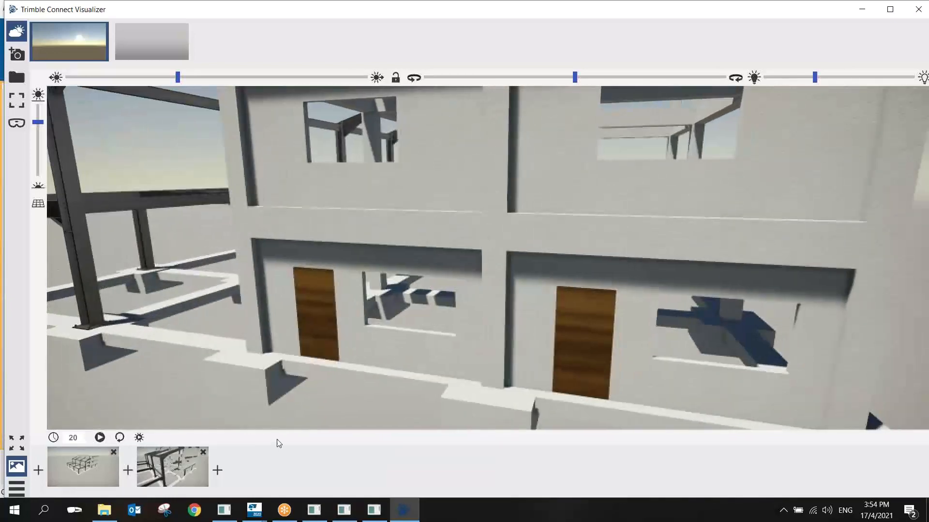
Add two camera views of the concrete frame, one from outside its open side and one lower inside among the ground beams
left_click_drag(580, 312, 445, 309)
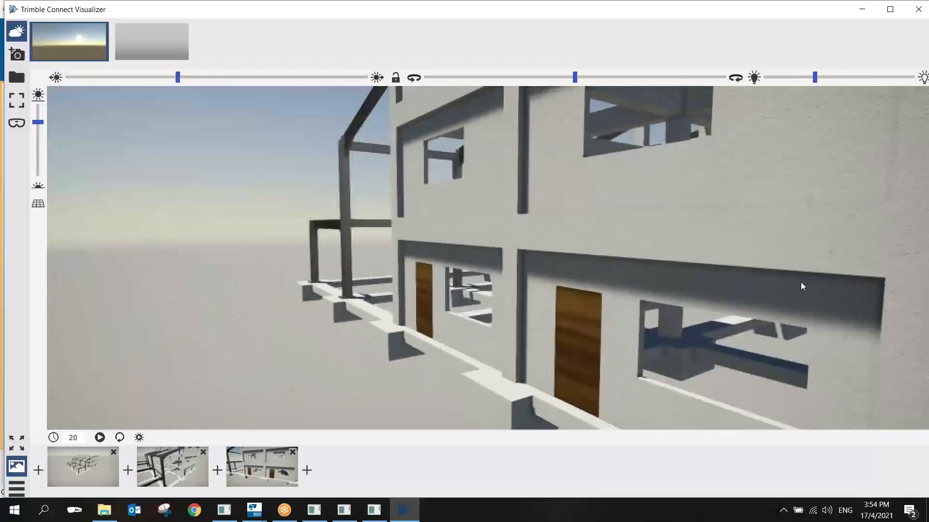
left_click_drag(802, 285, 555, 292)
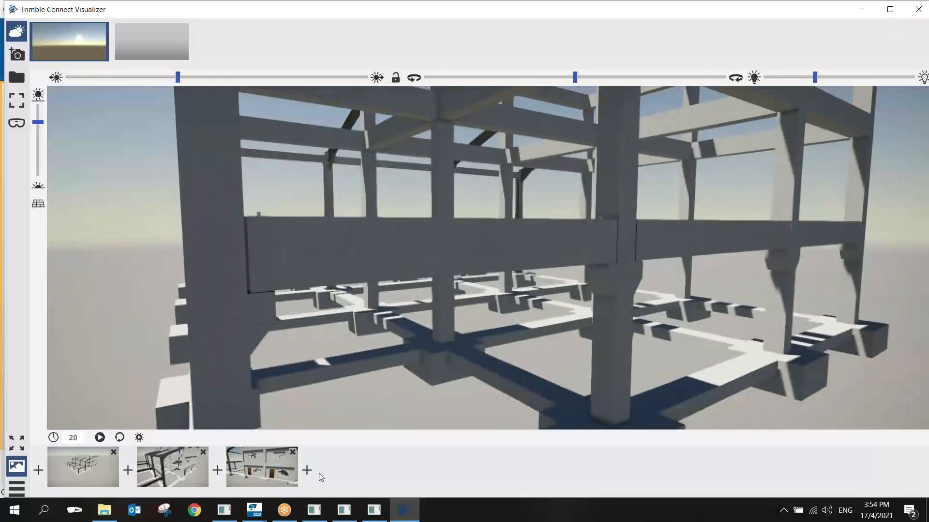
scroll(508, 311, "up", 4)
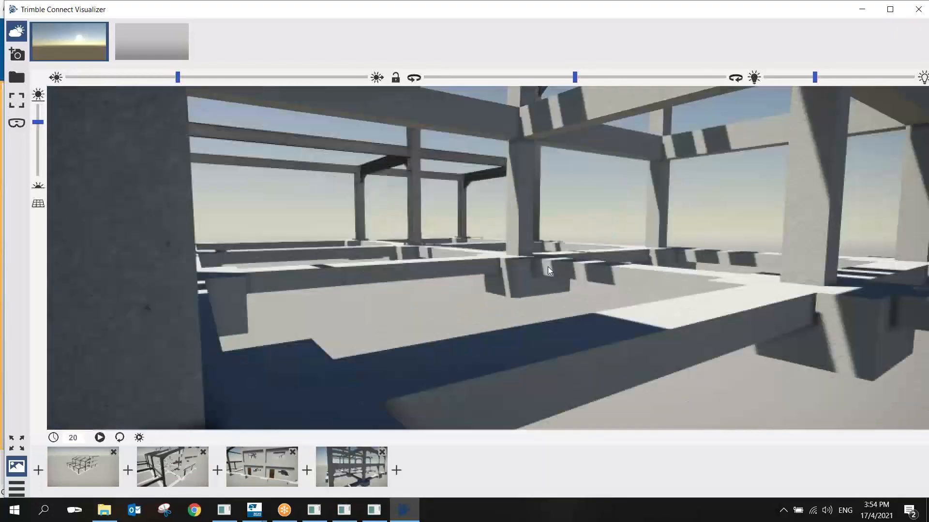
Add a camera view of the steel bay's columns and base plates, and an overview from the concrete frame's rear corner
scroll(520, 187, "up", 3)
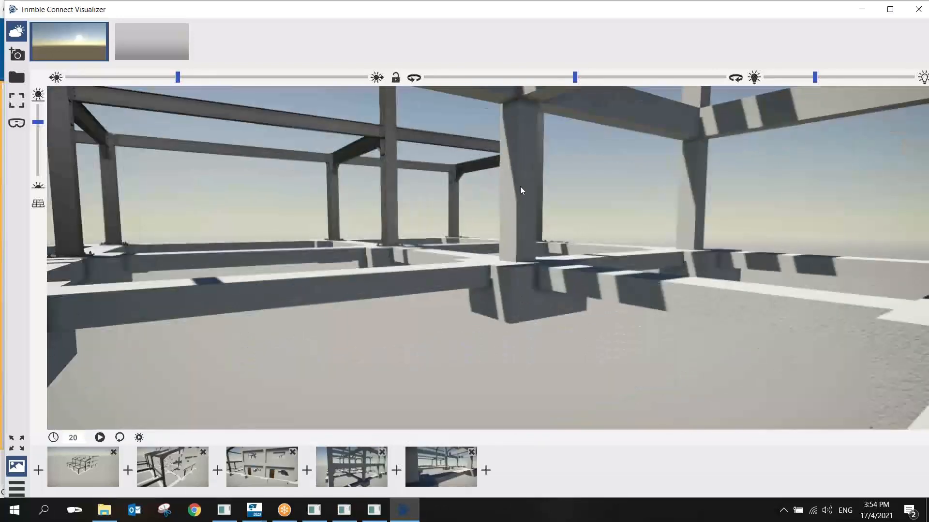
scroll(444, 183, "up", 4)
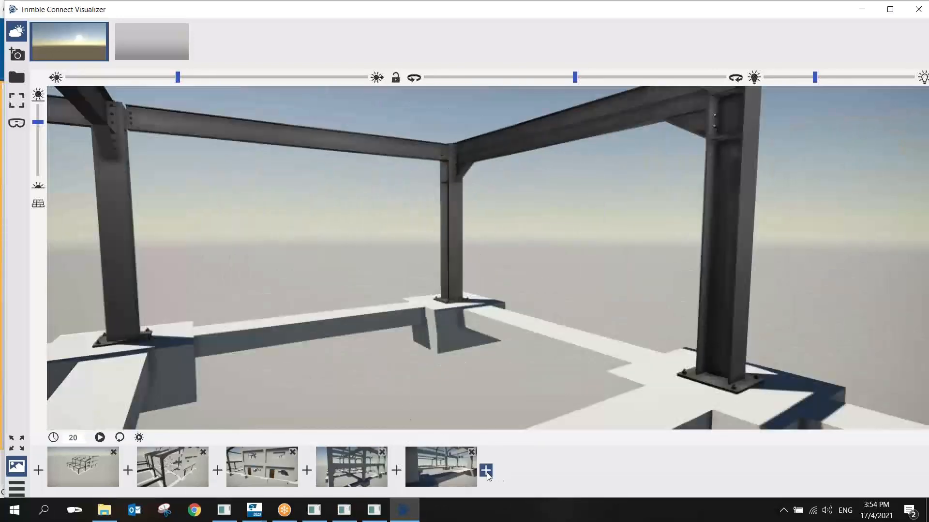
left_click(485, 470)
scroll(492, 265, "down", 6)
left_click_drag(425, 272, 572, 262)
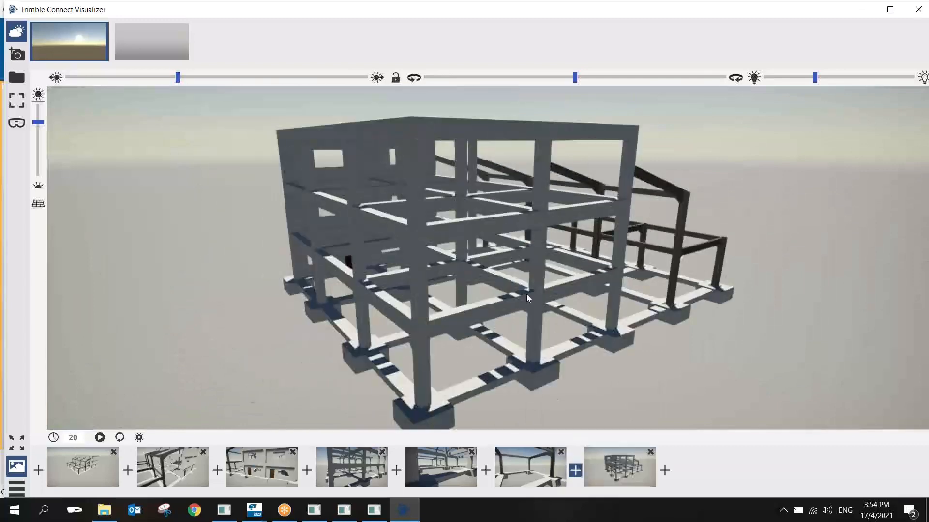
Add two camera views: a raised one over the concrete frame's open side, and one of the door facade with the steel frame beside it
left_click_drag(527, 294, 649, 286)
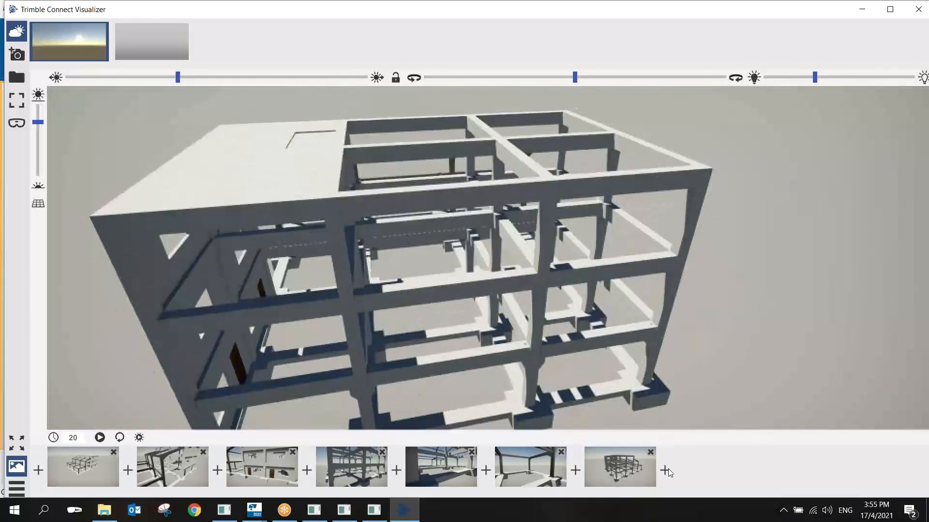
left_click_drag(432, 271, 689, 189)
scroll(489, 234, "down", 1)
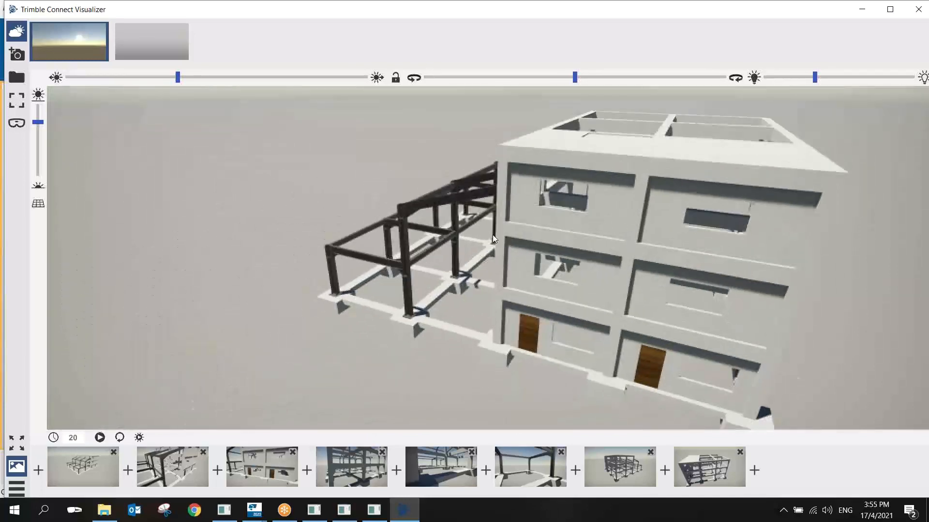
scroll(492, 234, "down", 3)
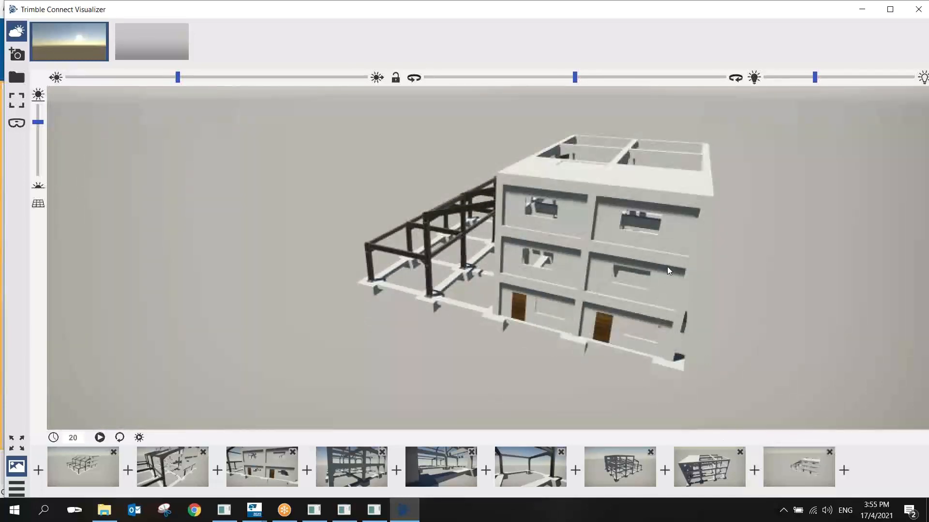
Play the 20-second camera animation through all the saved views
left_click_drag(668, 267, 573, 258)
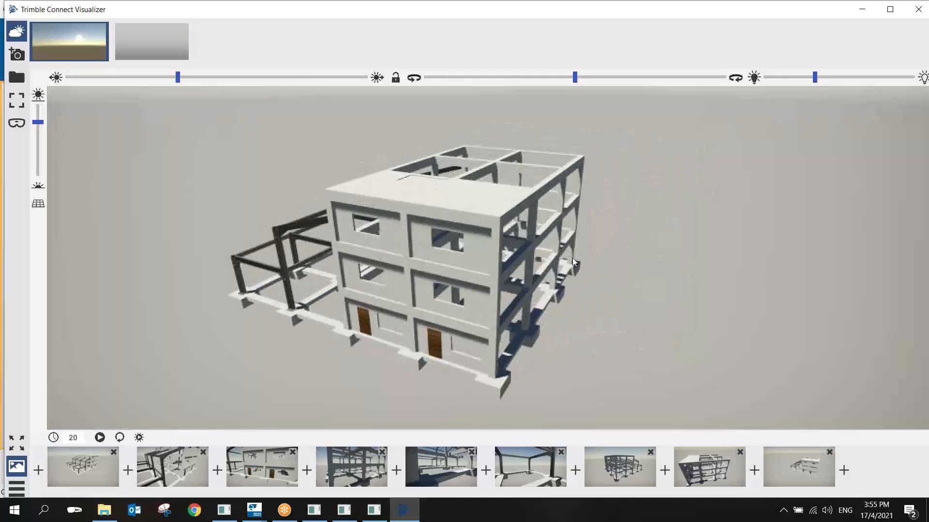
left_click(100, 439)
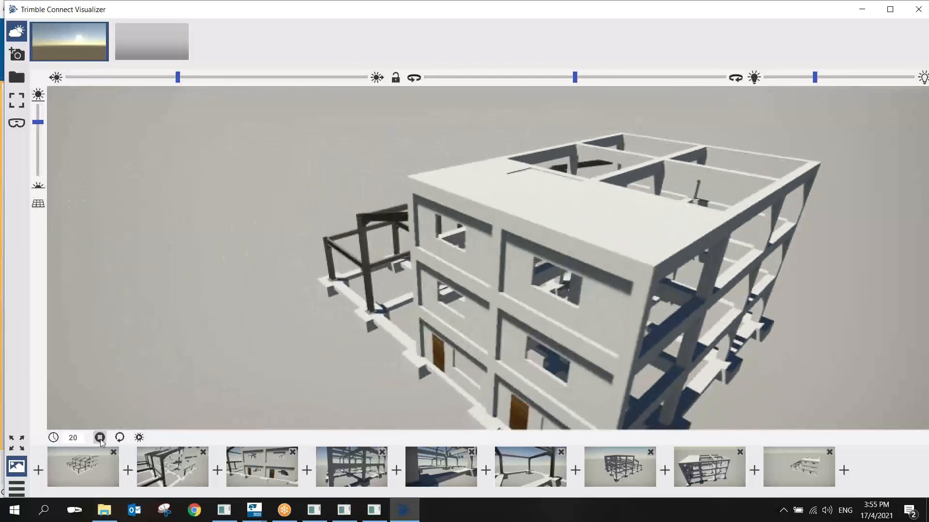
left_click(100, 437)
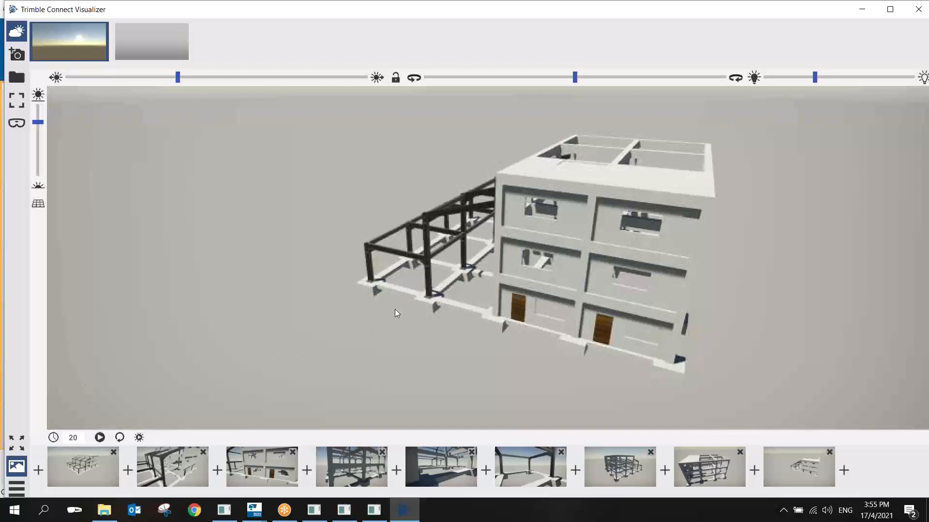
Examine the whole rendered building from the steel frame's side, with the sun turned to relight the door facade
left_click_drag(394, 314, 496, 252)
left_click_drag(500, 251, 571, 242)
scroll(524, 257, "down", 2)
scroll(524, 257, "down", 5)
scroll(569, 243, "down", 8)
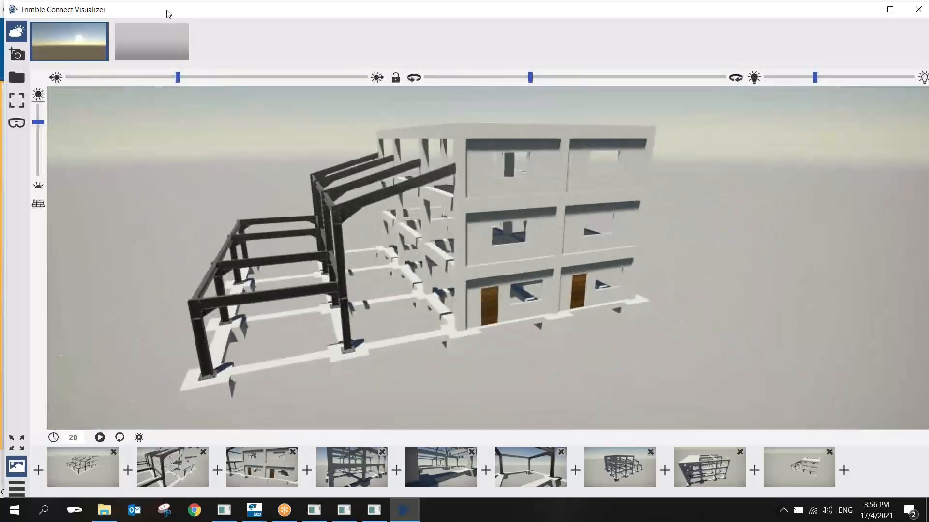
Close Trimble Connect Visualizer and return to the Tekla Structures model, viewing the steel frame and door facade together
left_click_drag(187, 12, 154, 107)
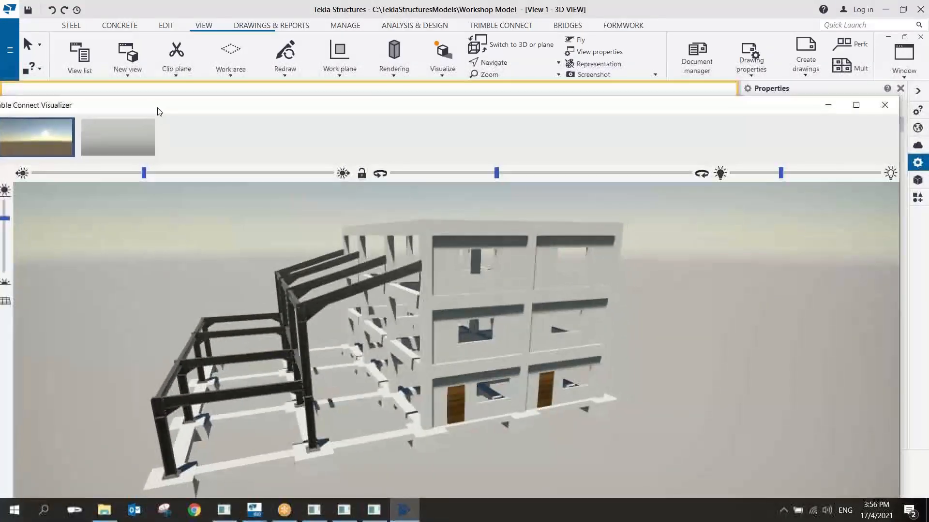
left_click(888, 104)
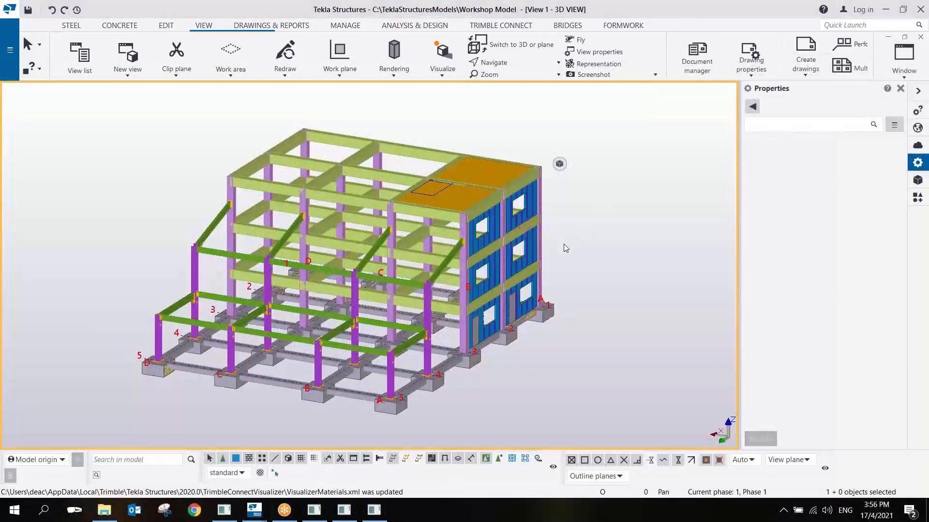
scroll(564, 244, "down", 2)
scroll(521, 258, "up", 4)
middle_click_drag(463, 269, 431, 264, "ctrl")
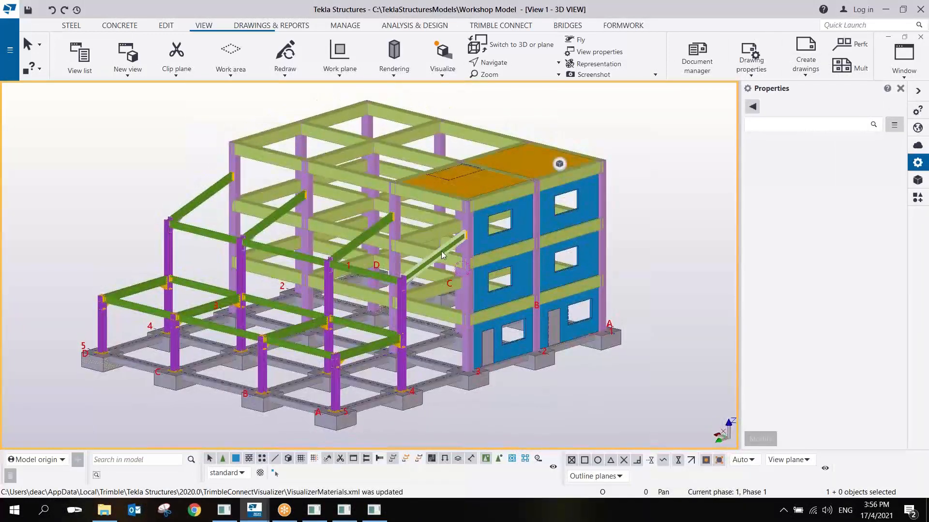